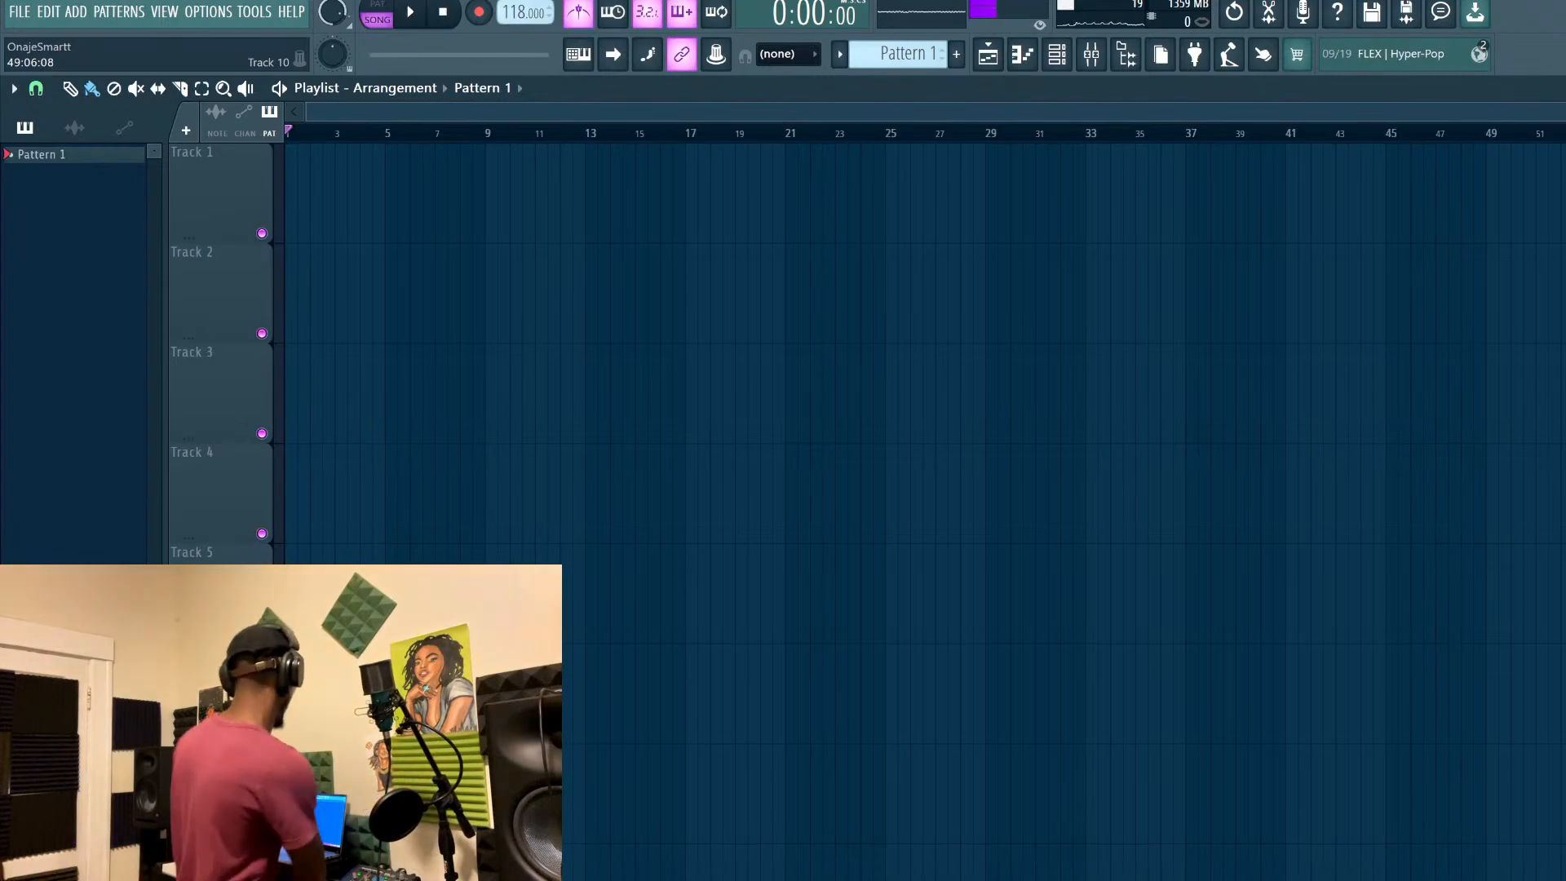
# Open the Keyscape channel from the channel rack with the LA Custom C7 - Softest piano, and close its window
pyautogui.press('space')
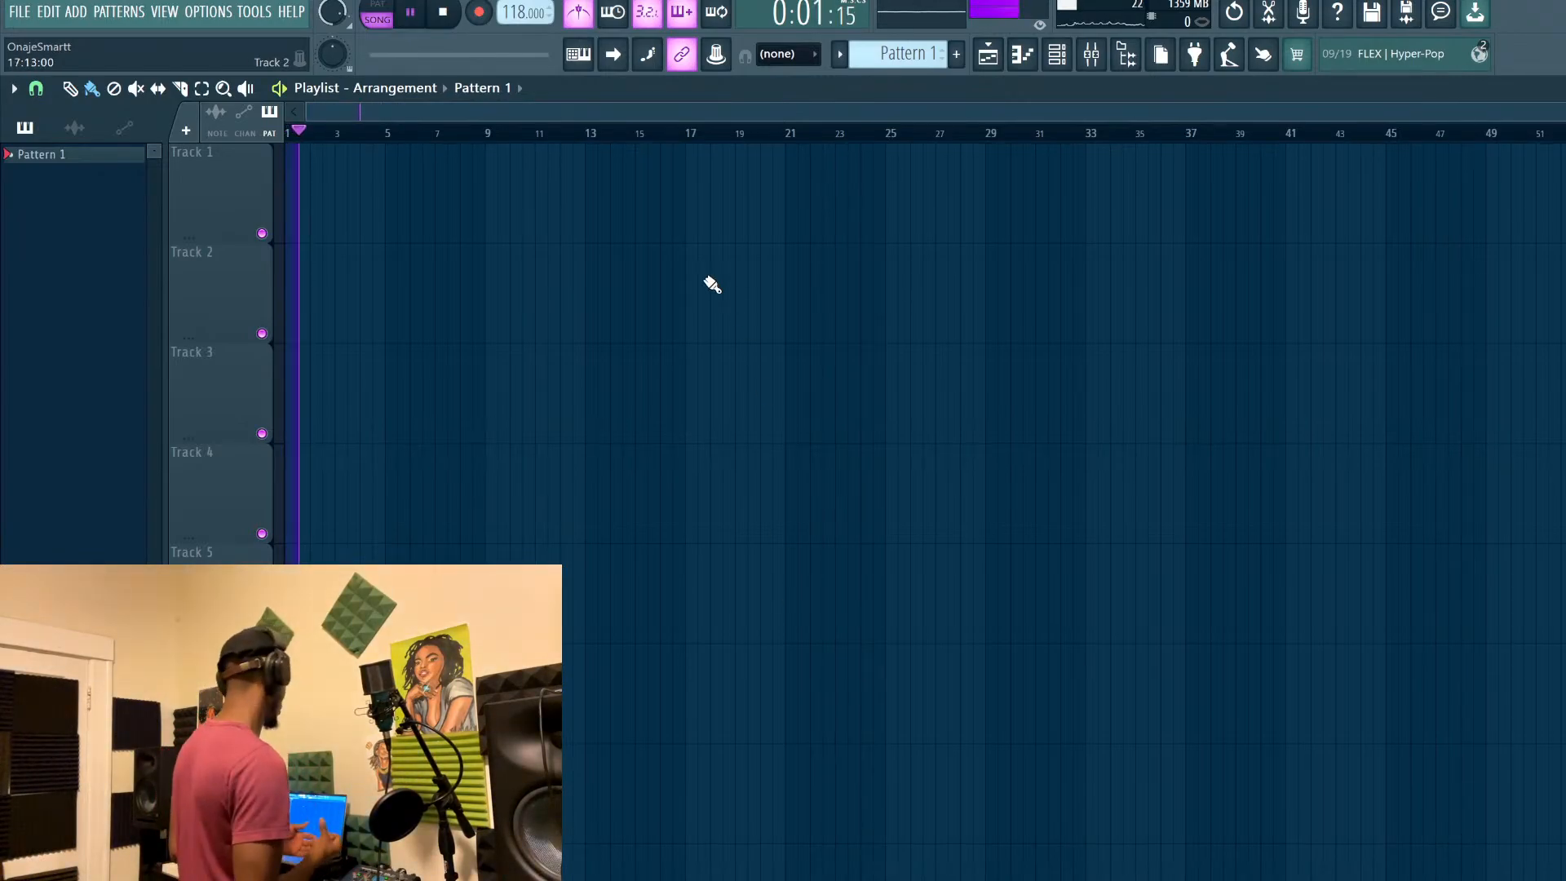
pyautogui.press('space')
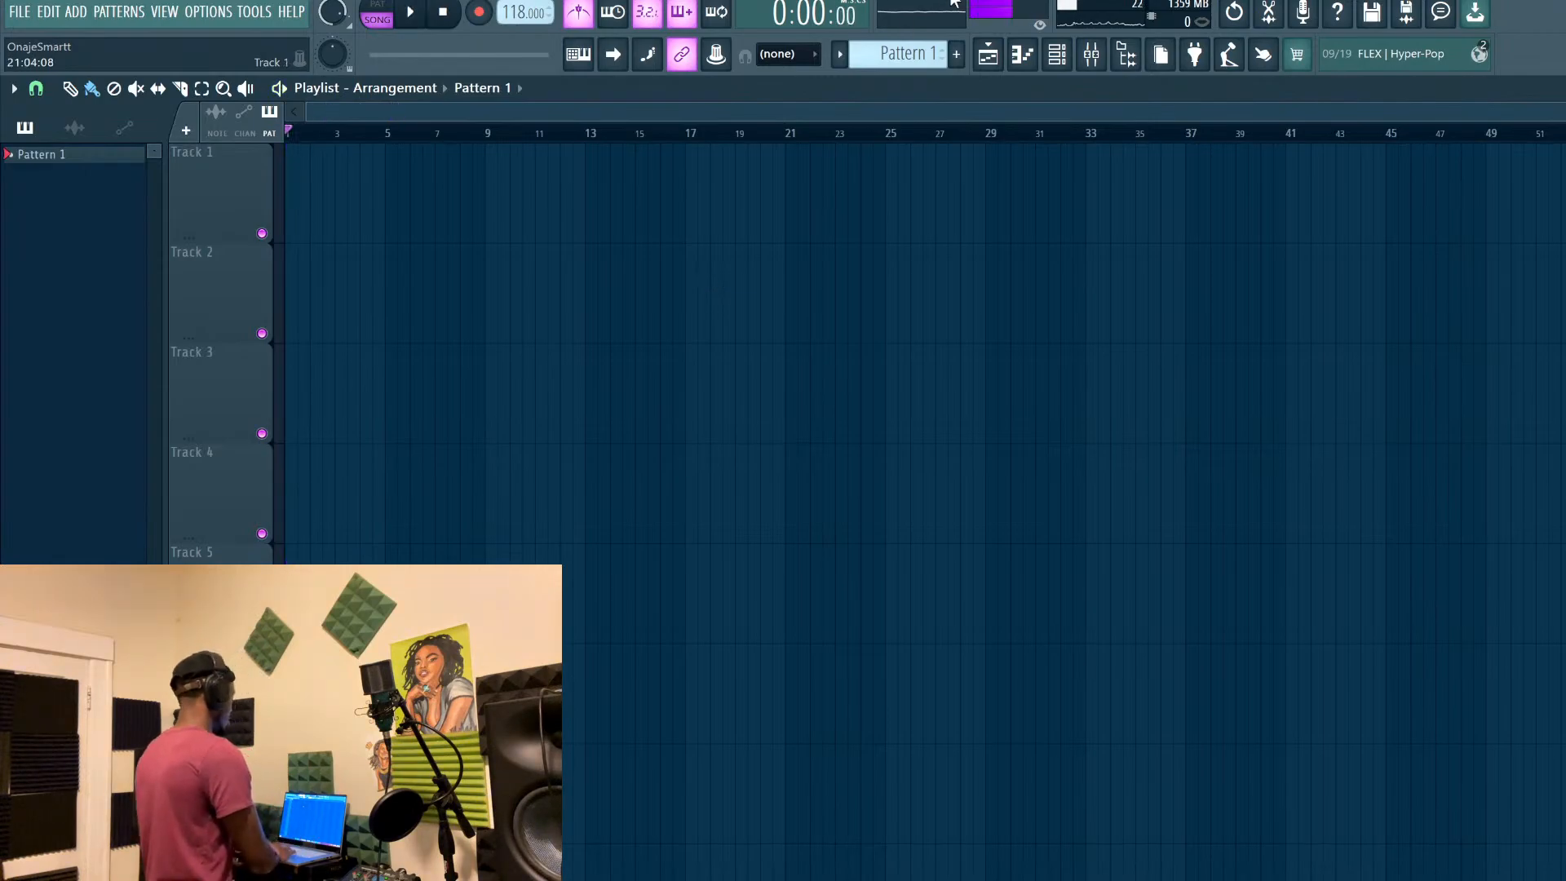
pyautogui.click(1061, 58)
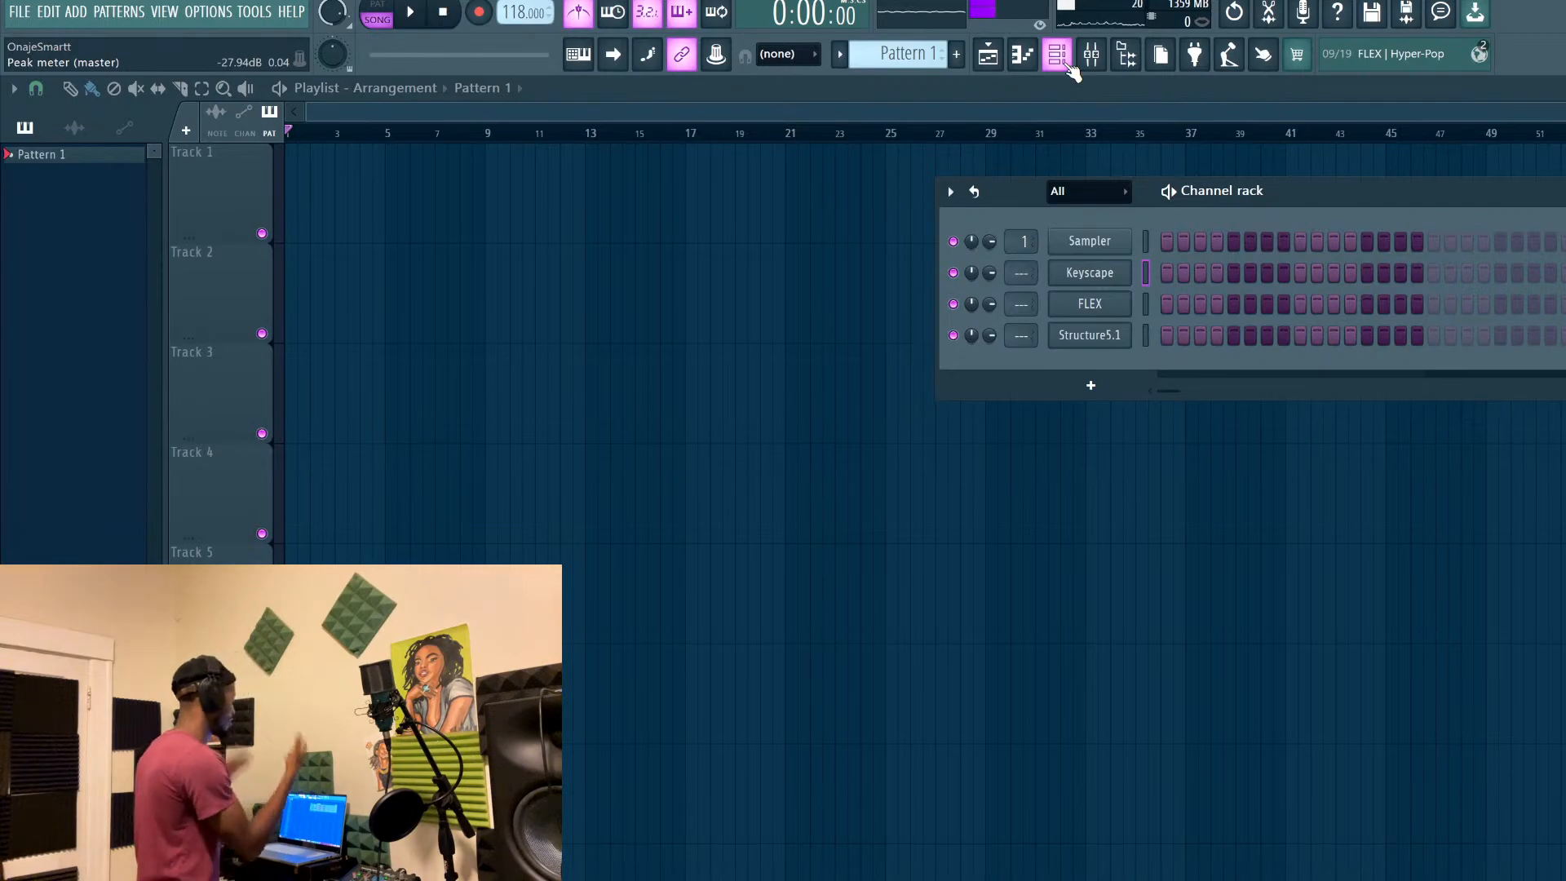
pyautogui.click(1118, 280)
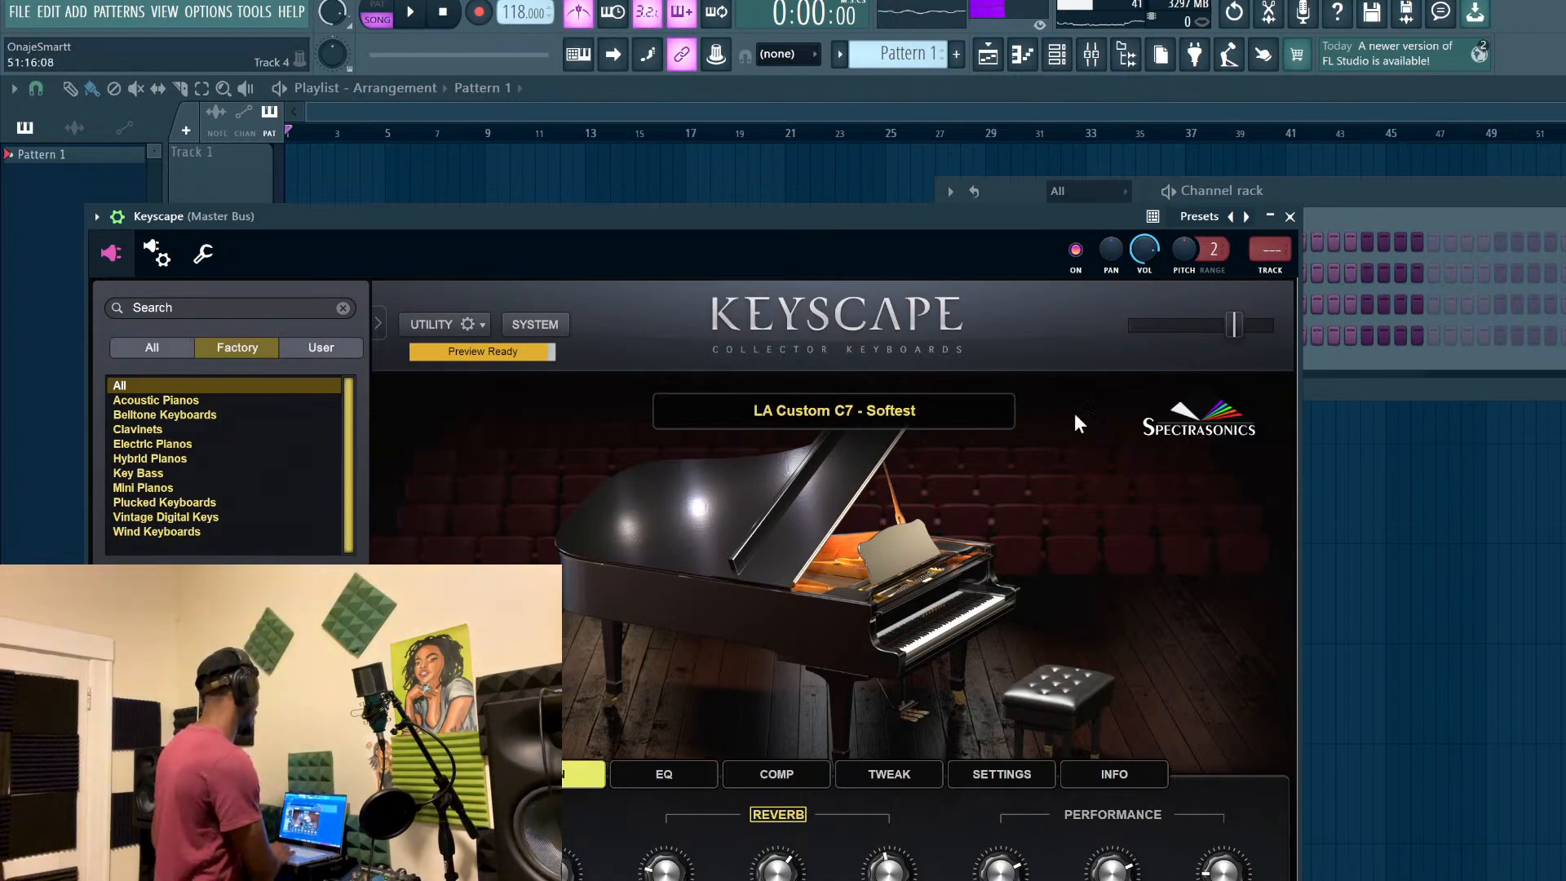
pyautogui.click(1401, 610)
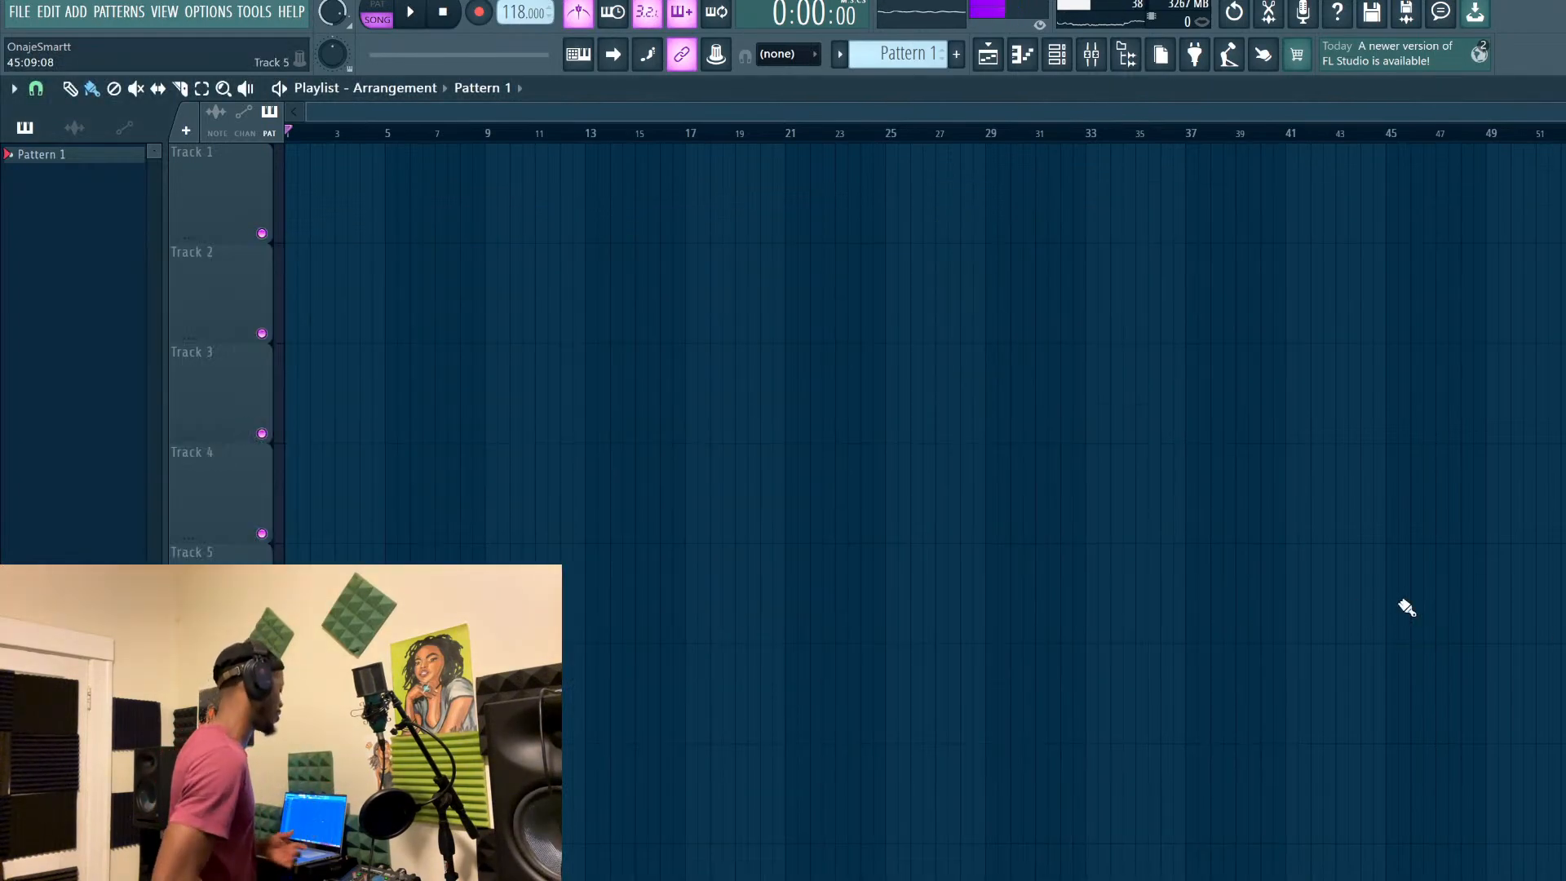
# Record a piano chord part about four bars long into Pattern 1 on the Keyscape channel
pyautogui.press('space')
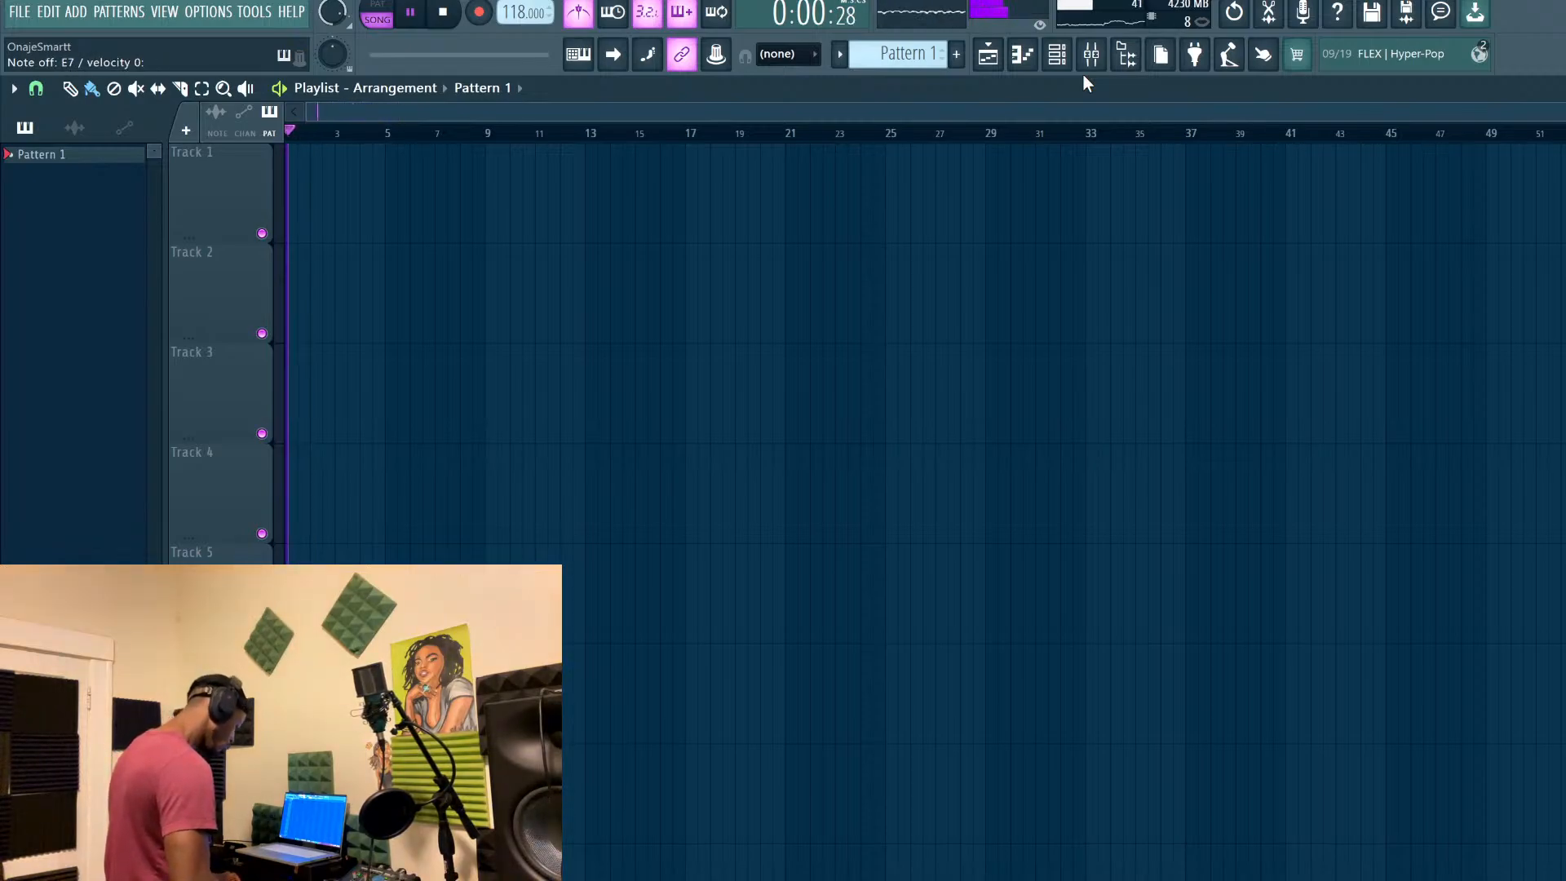
pyautogui.press('space')
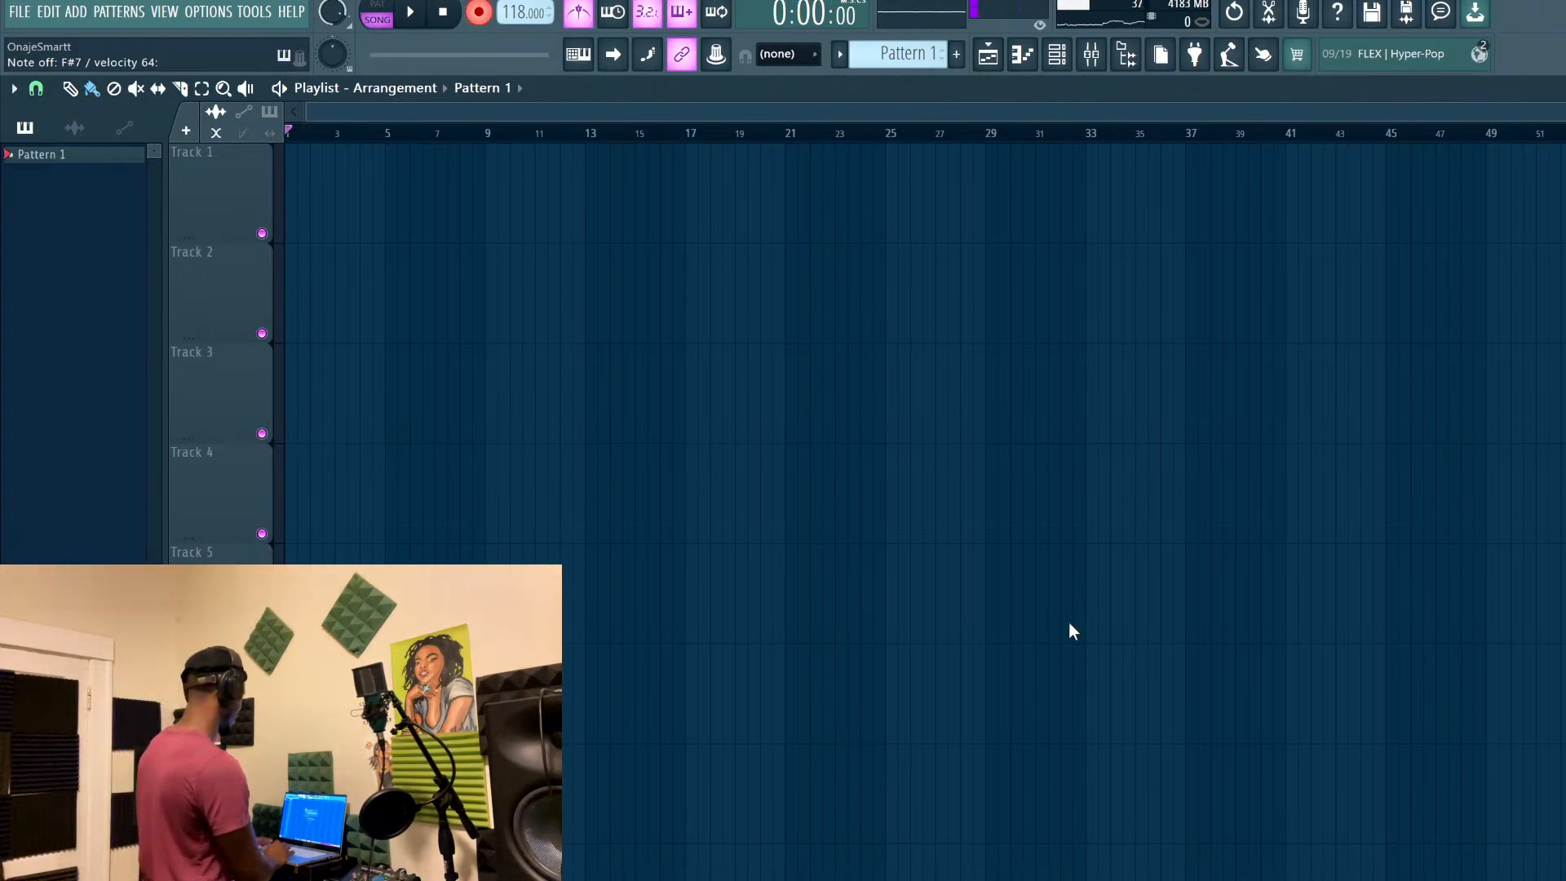
pyautogui.hotkey('ctrl', 's')
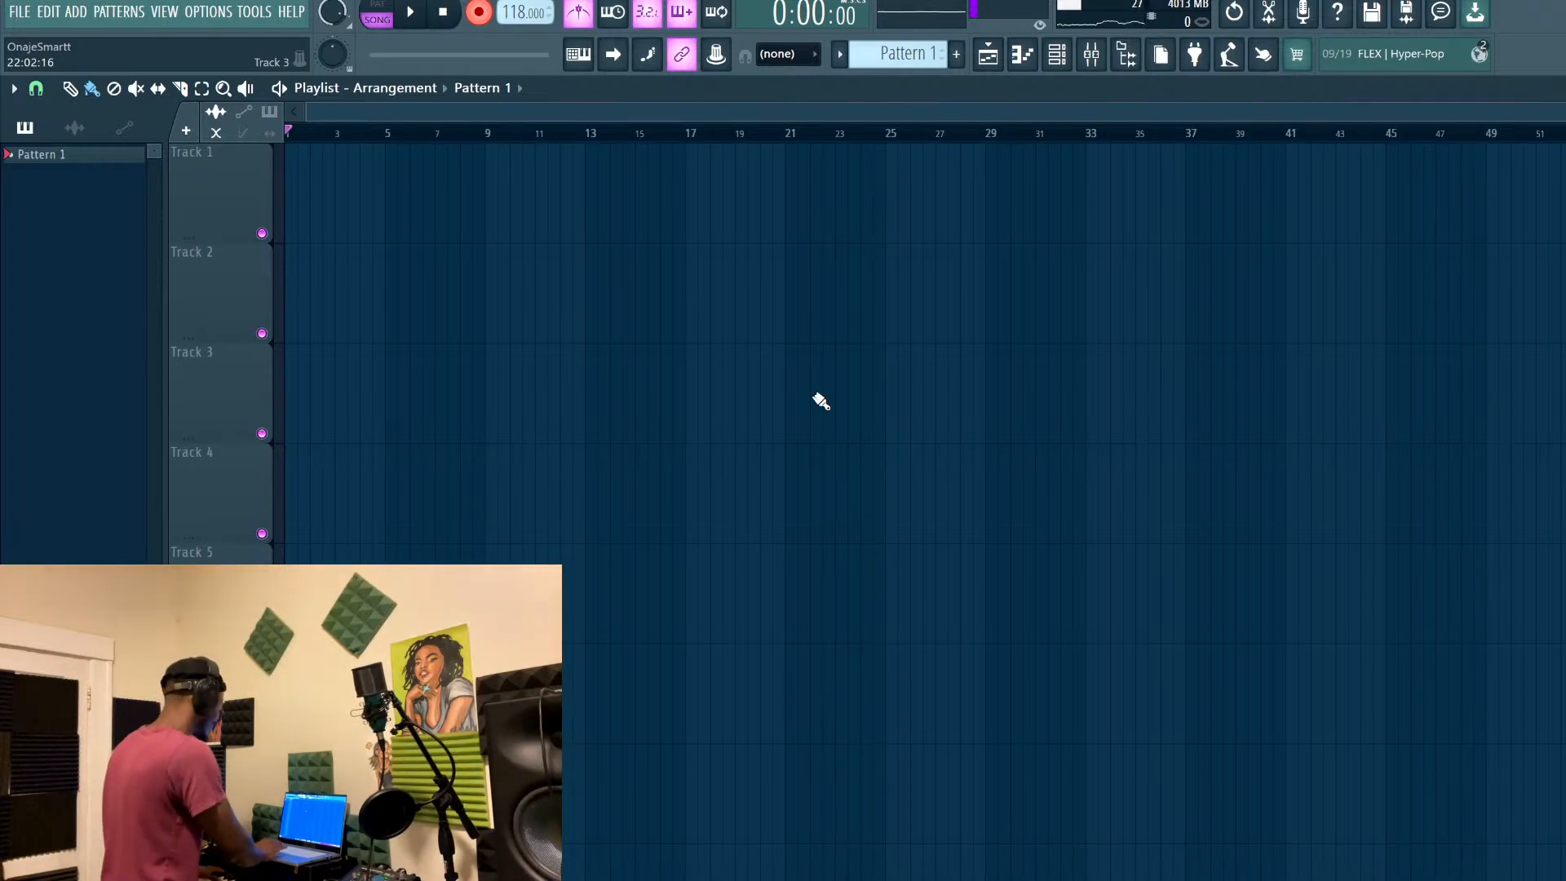
pyautogui.press('space')
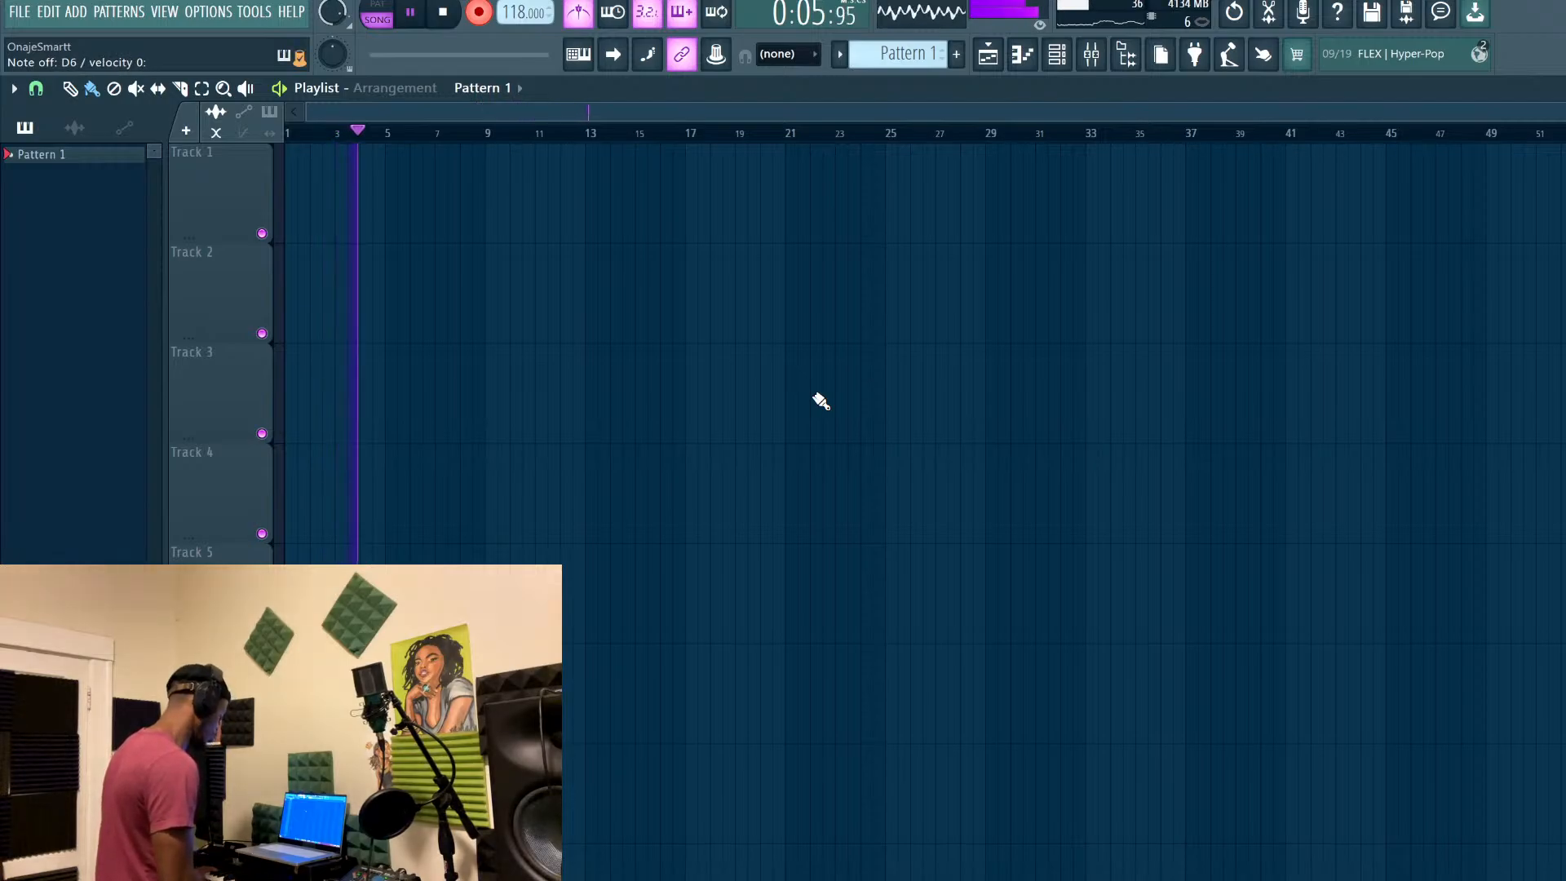
pyautogui.press('space')
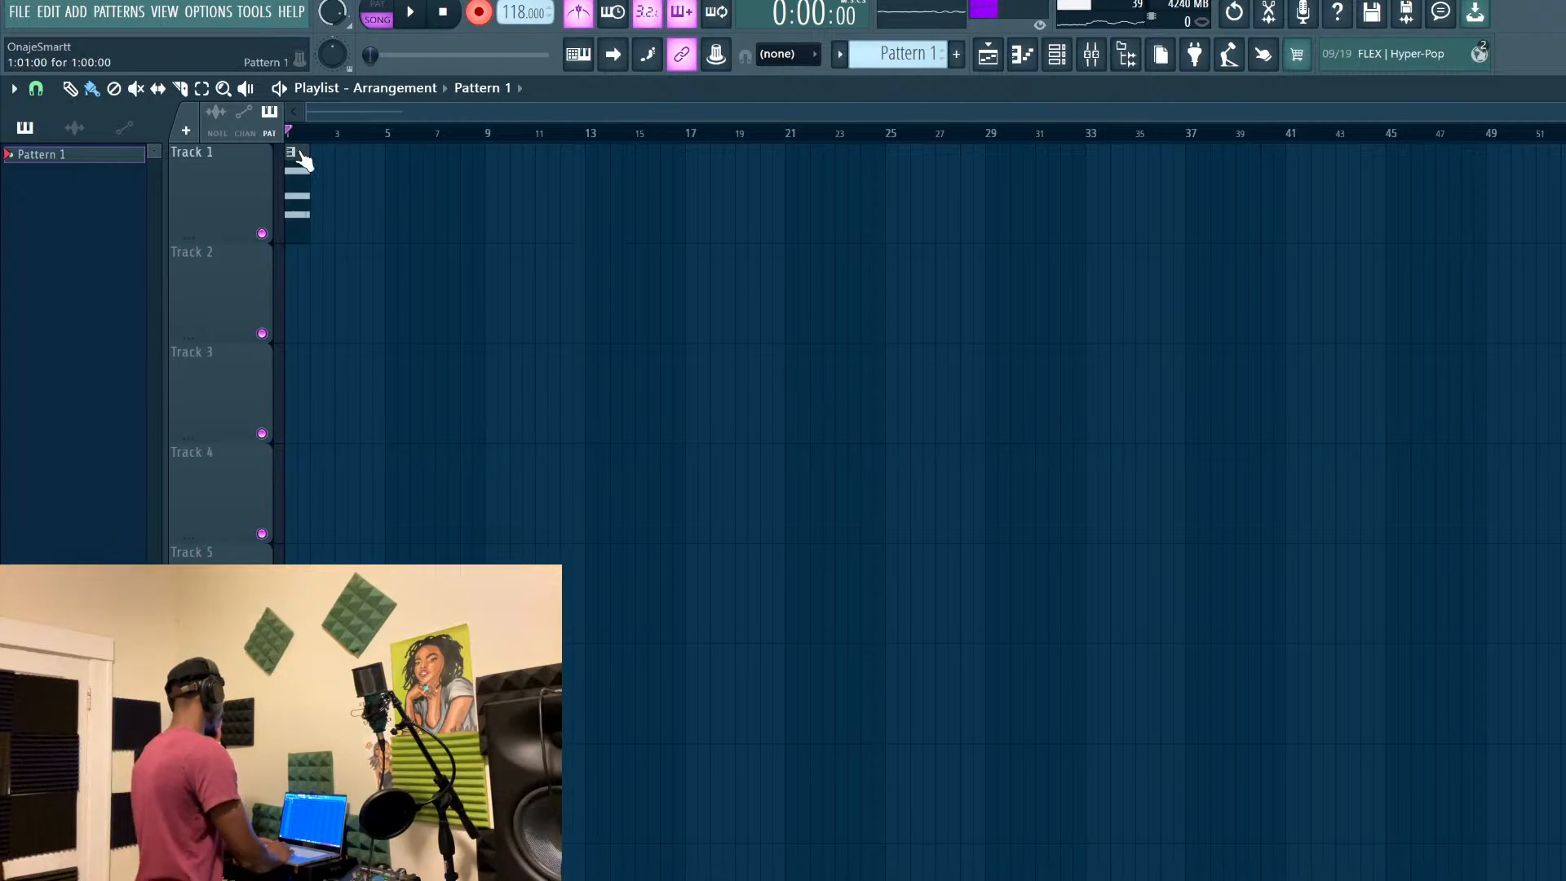
# Open Pattern 1's Keyscape notes in the piano roll, clear the note selection and play the chords back
pyautogui.doubleClick(294, 152)
pyautogui.scroll(1, 431, 393)
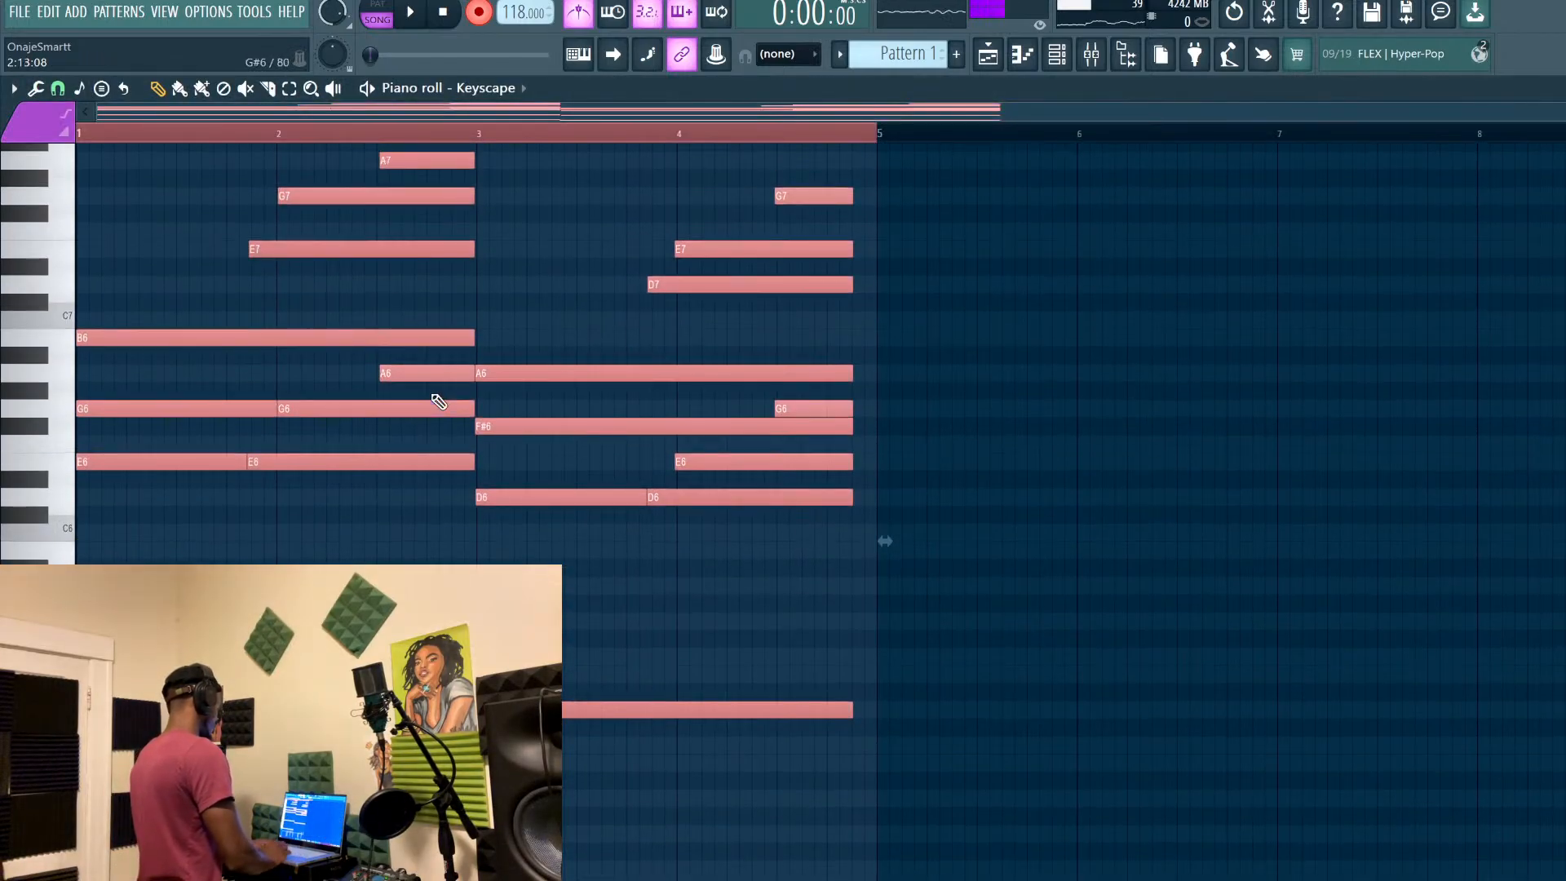
pyautogui.hotkey('ctrl', 'd')
pyautogui.press('space')
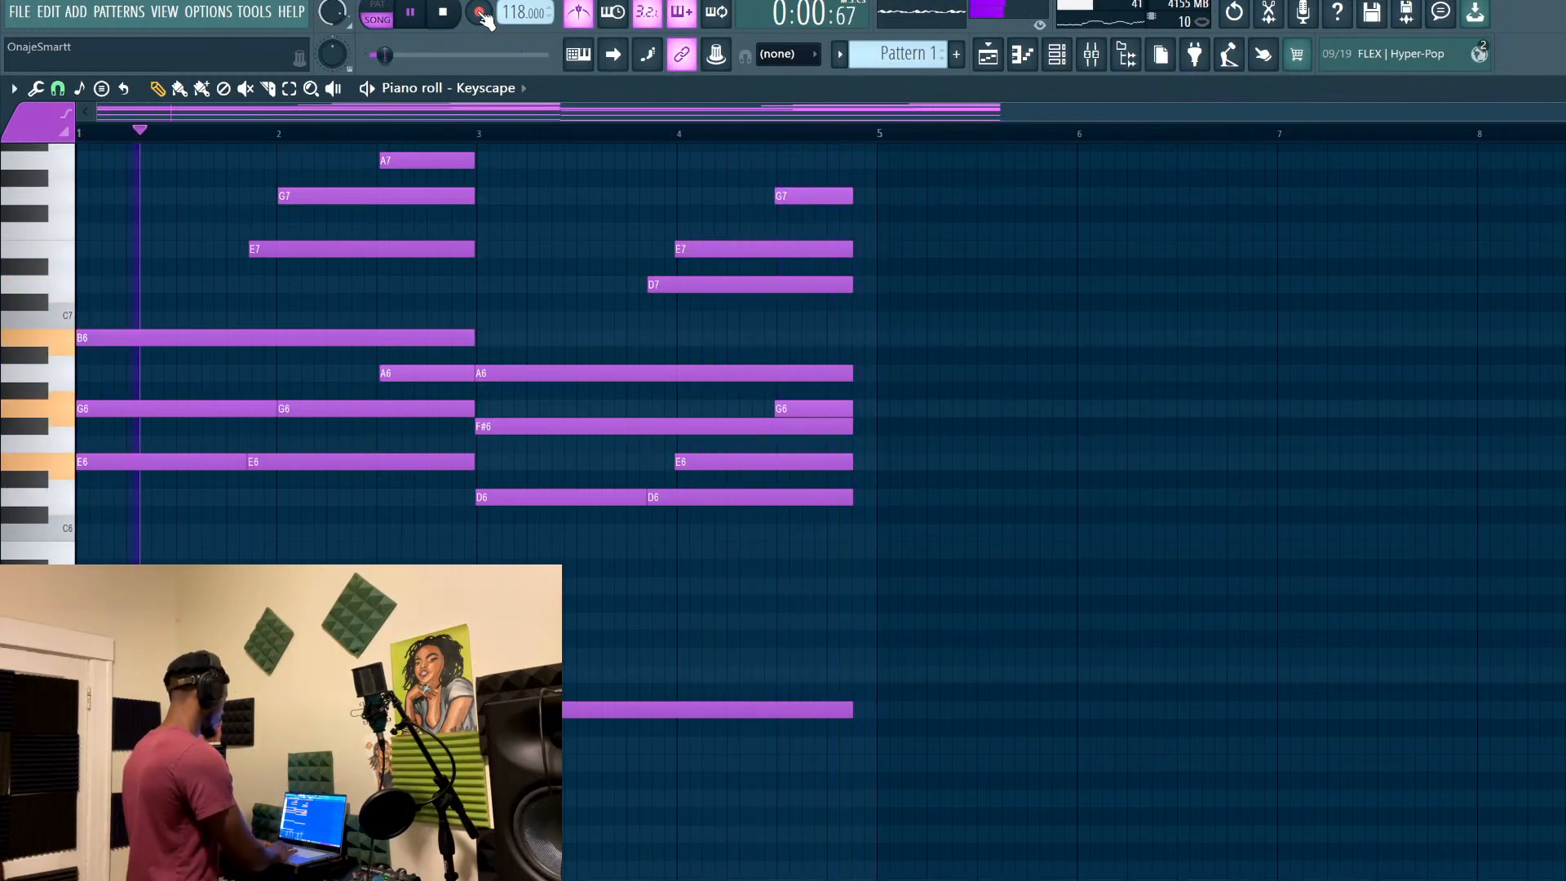
pyautogui.press('space')
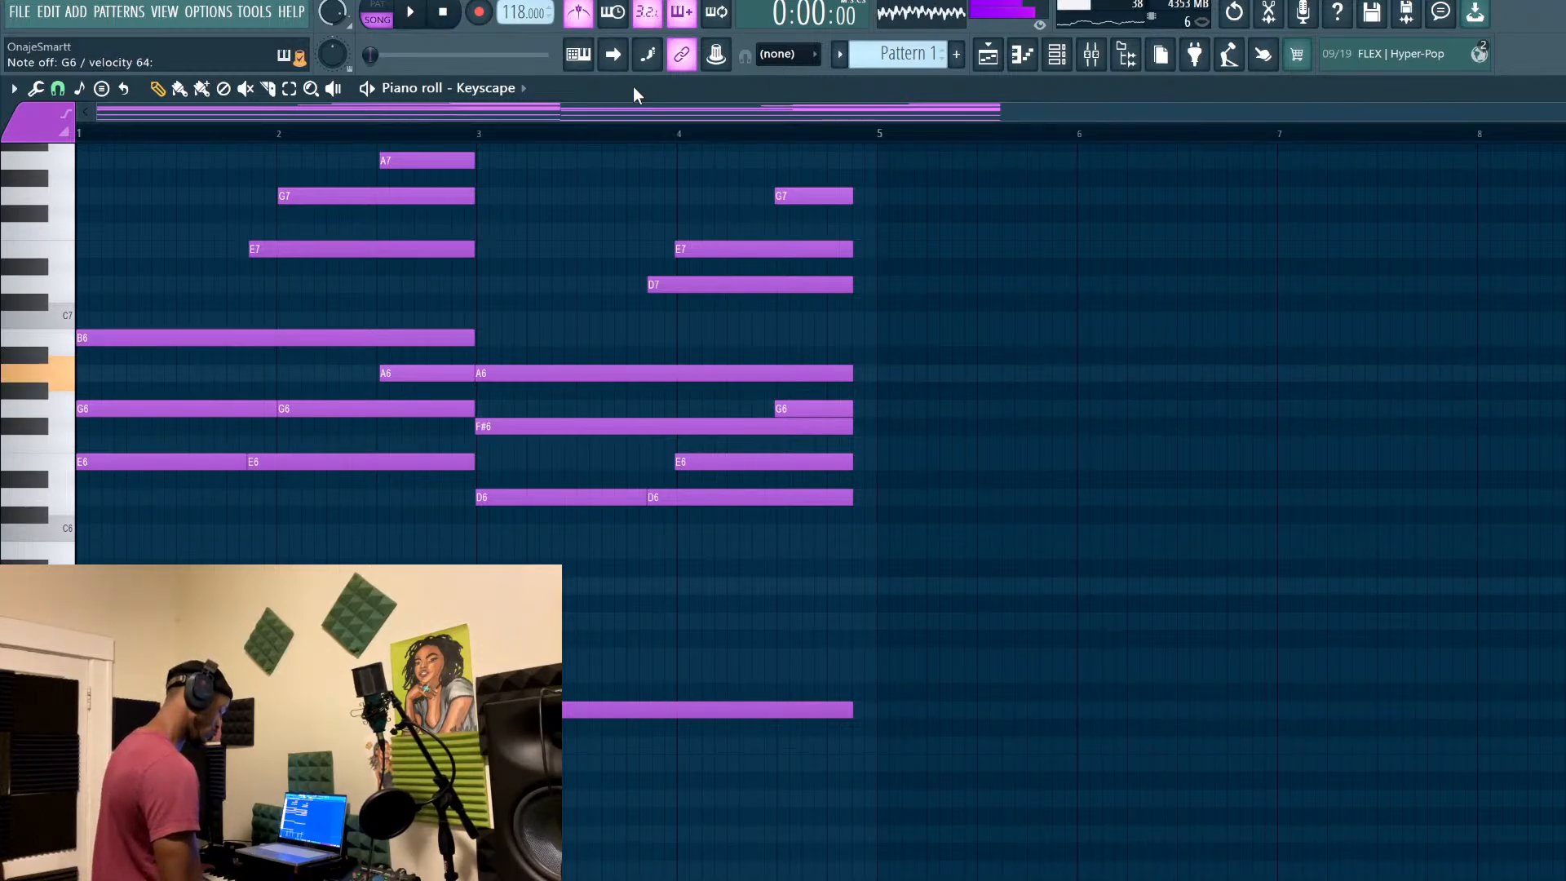
# Try to record further piano notes over Pattern 1 from the beginning
pyautogui.press('r')
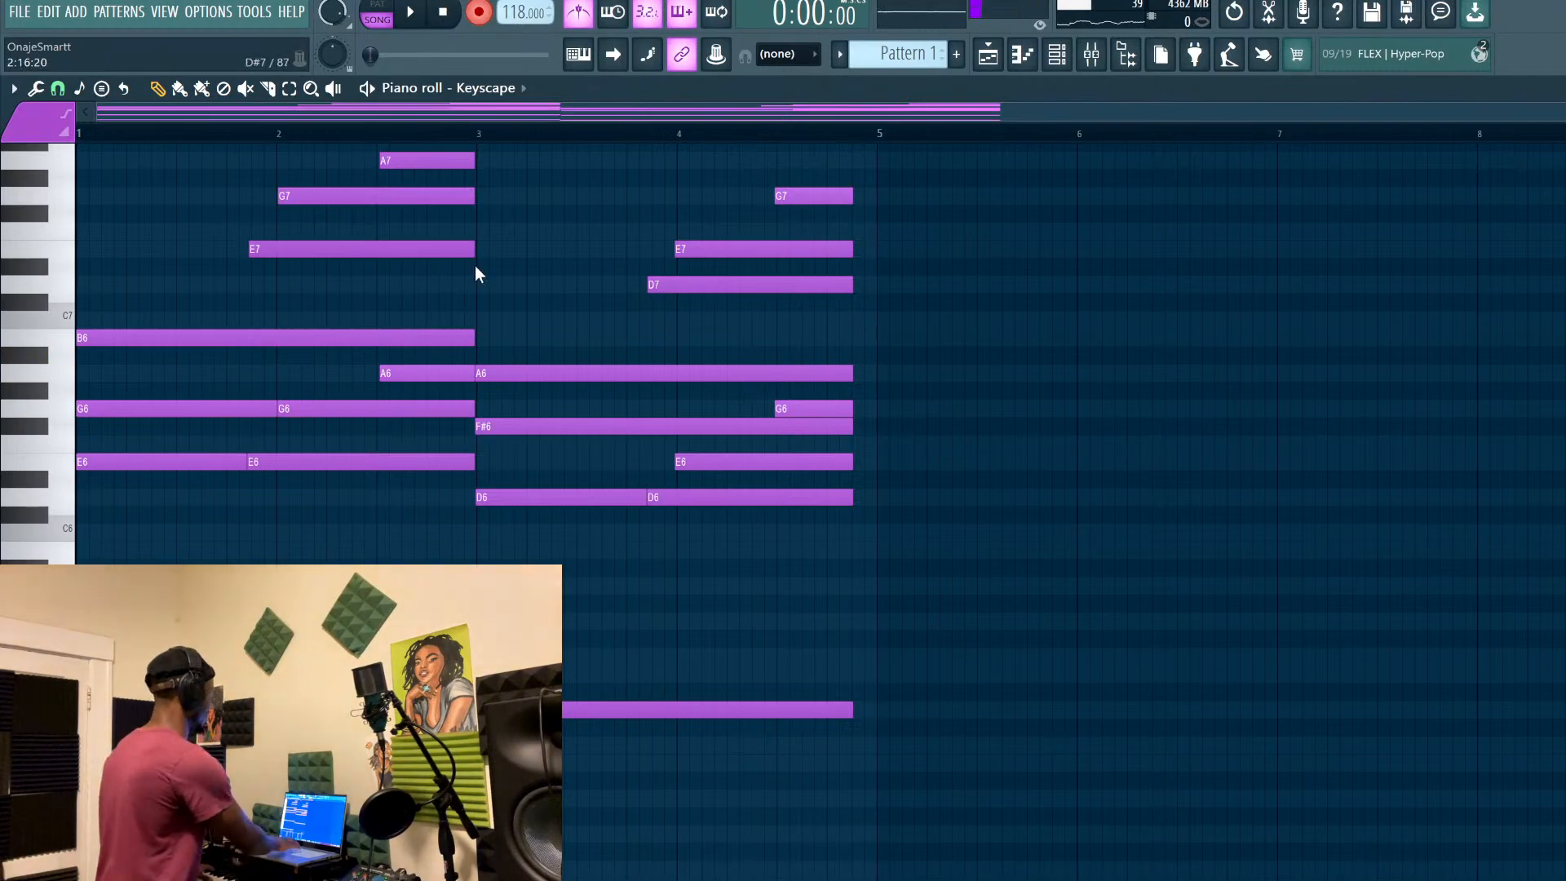
pyautogui.press('space')
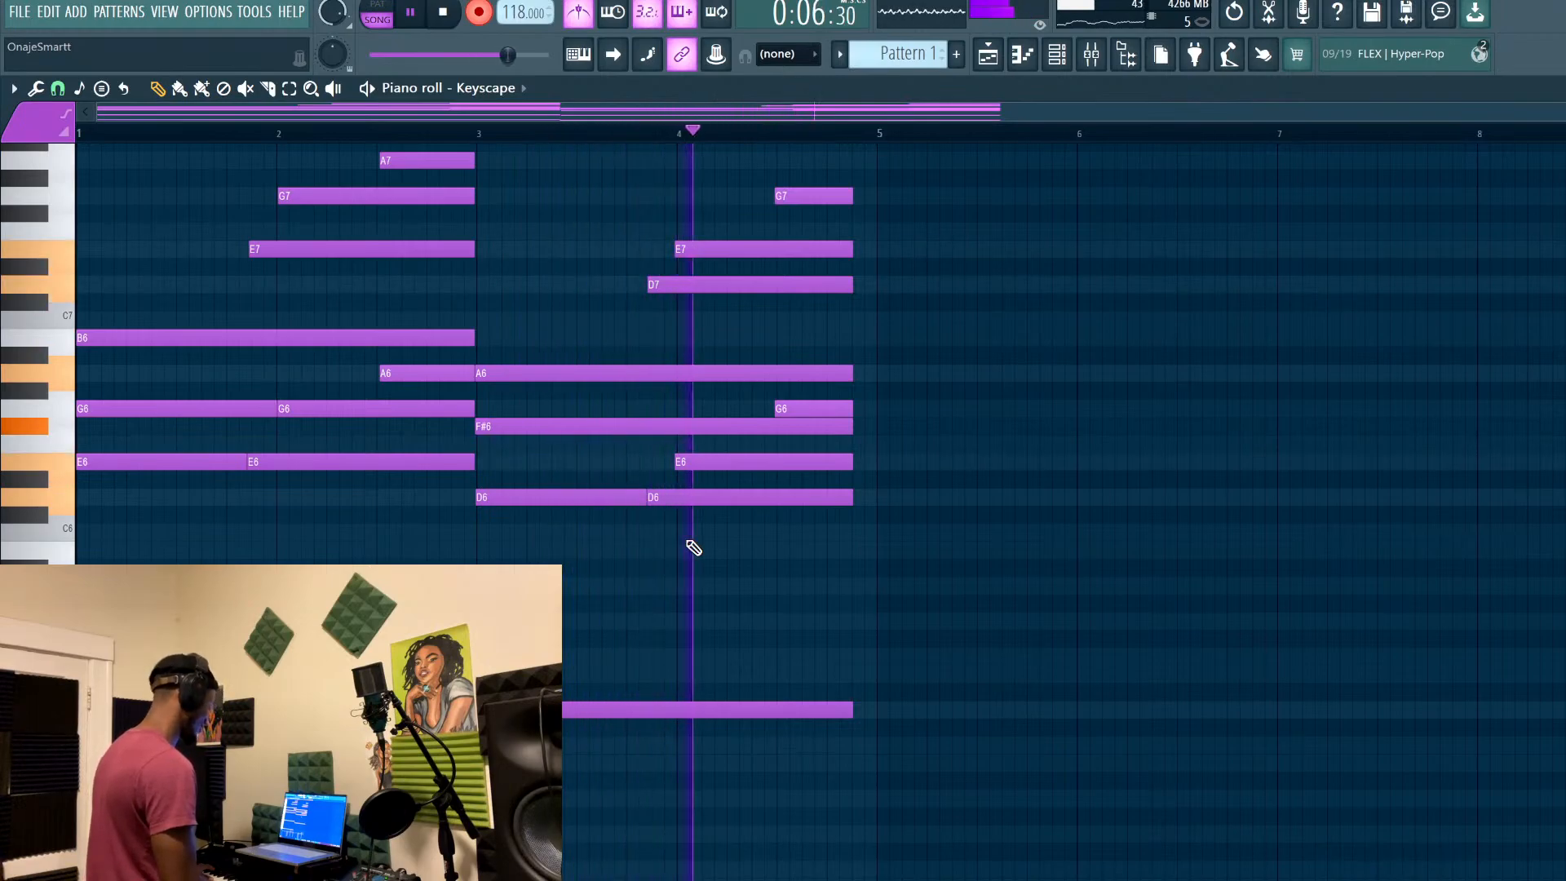
pyautogui.press('space')
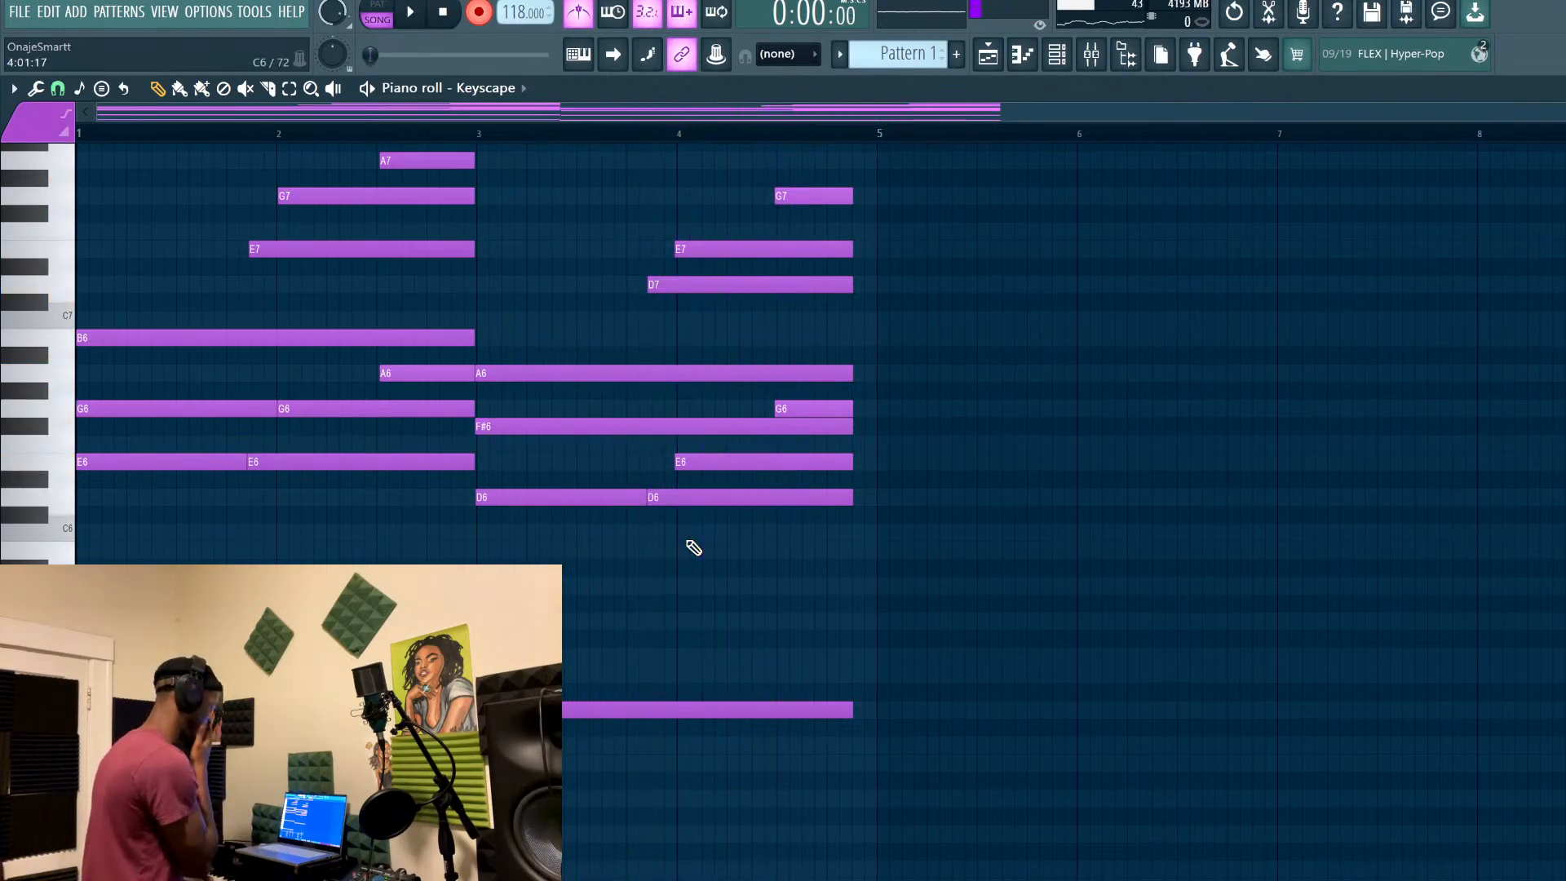
pyautogui.hotkey('ctrl', 's')
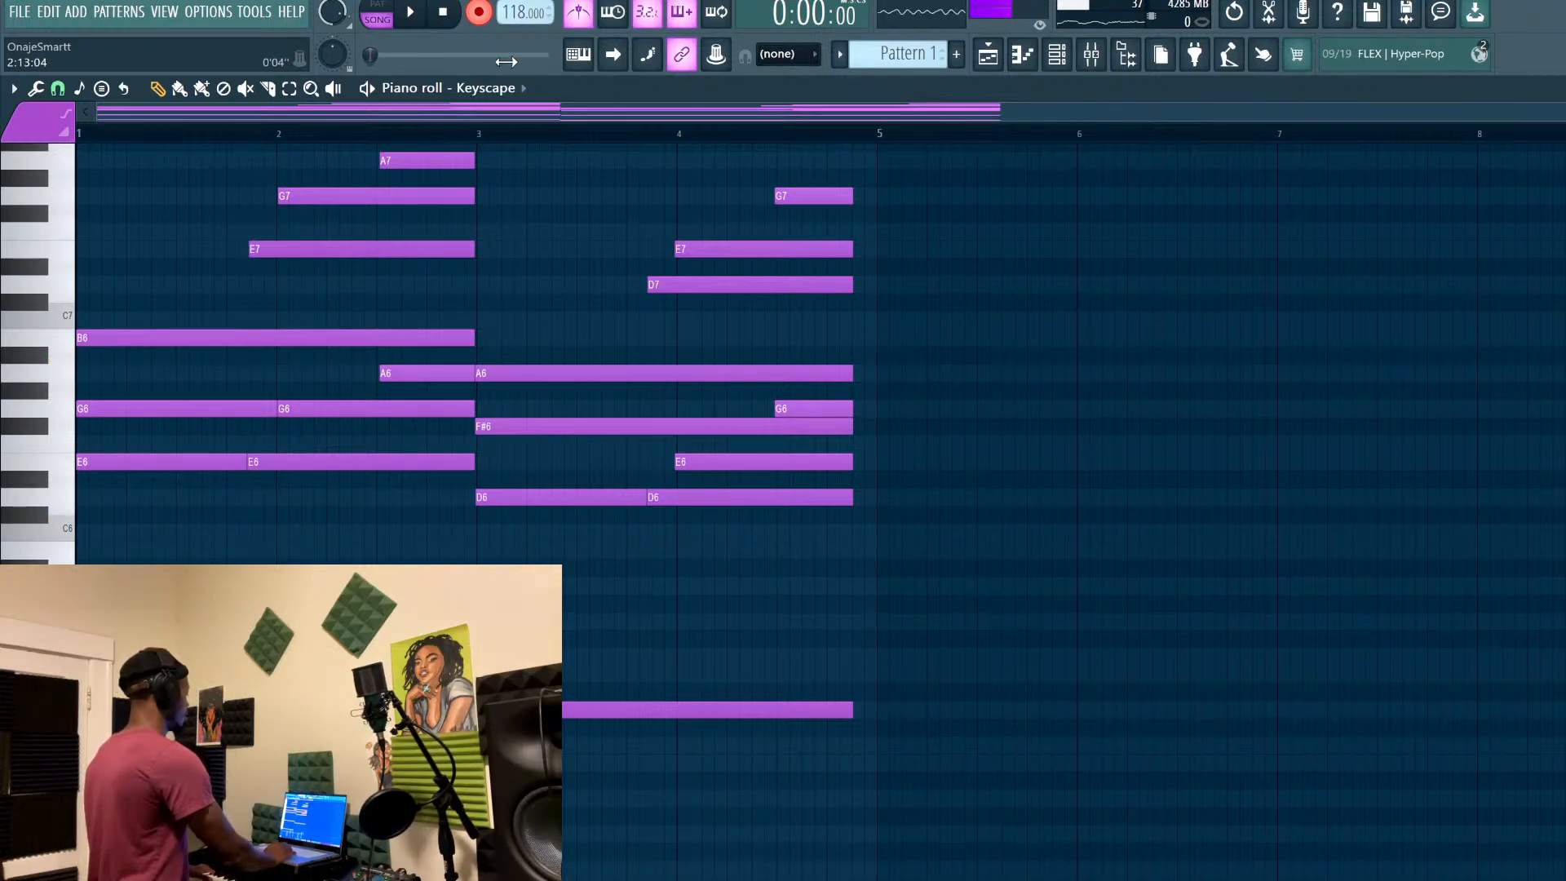
# Play back the recorded Keyscape chords several times with recording off to rehearse the continuation
pyautogui.press('space')
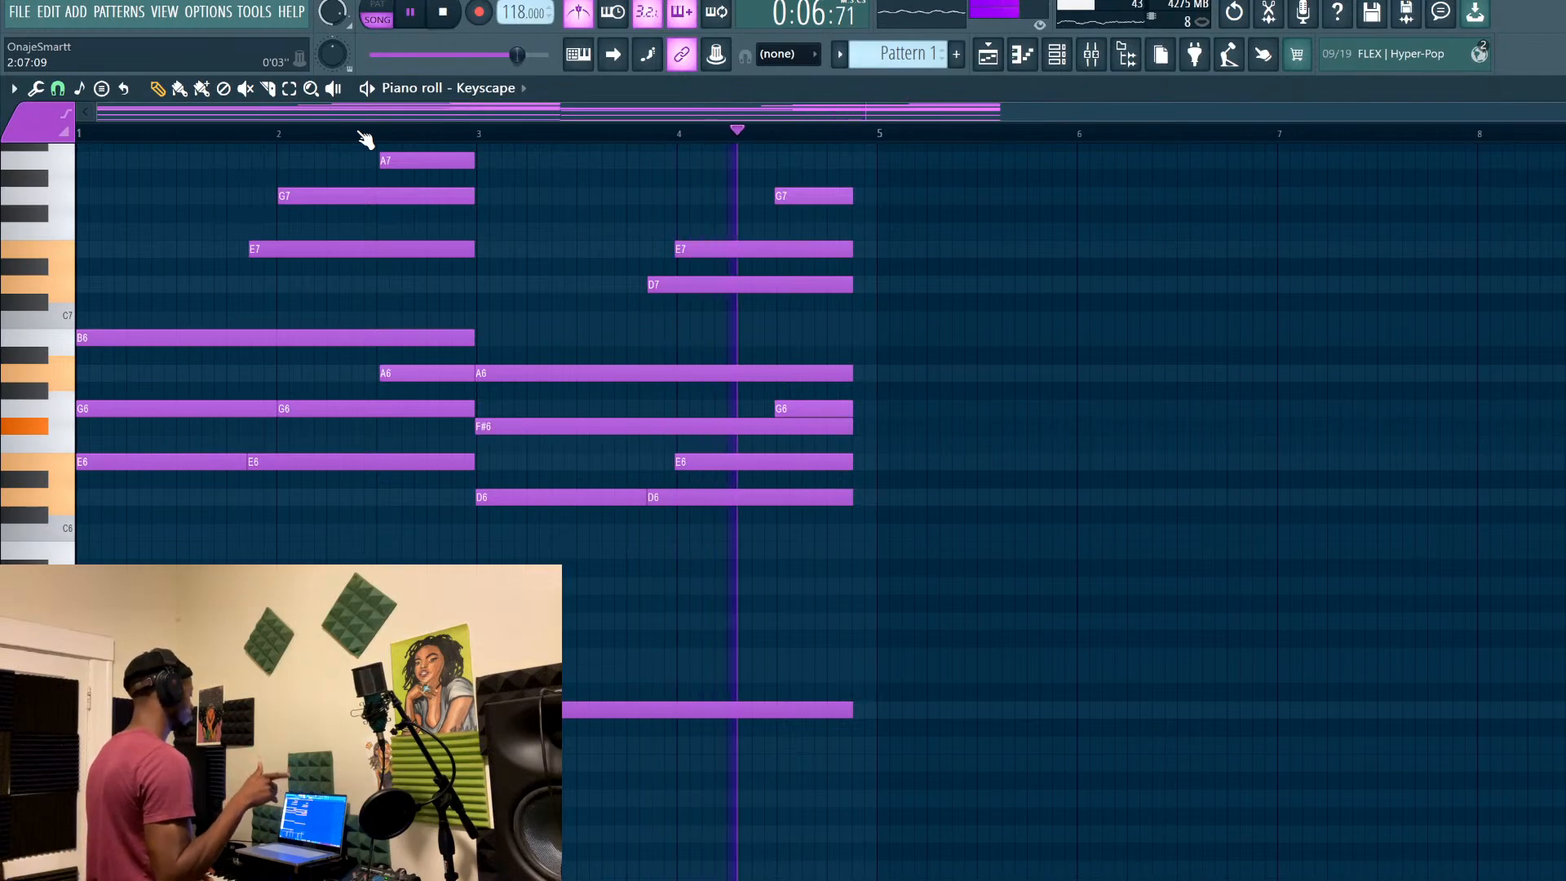
pyautogui.press('space')
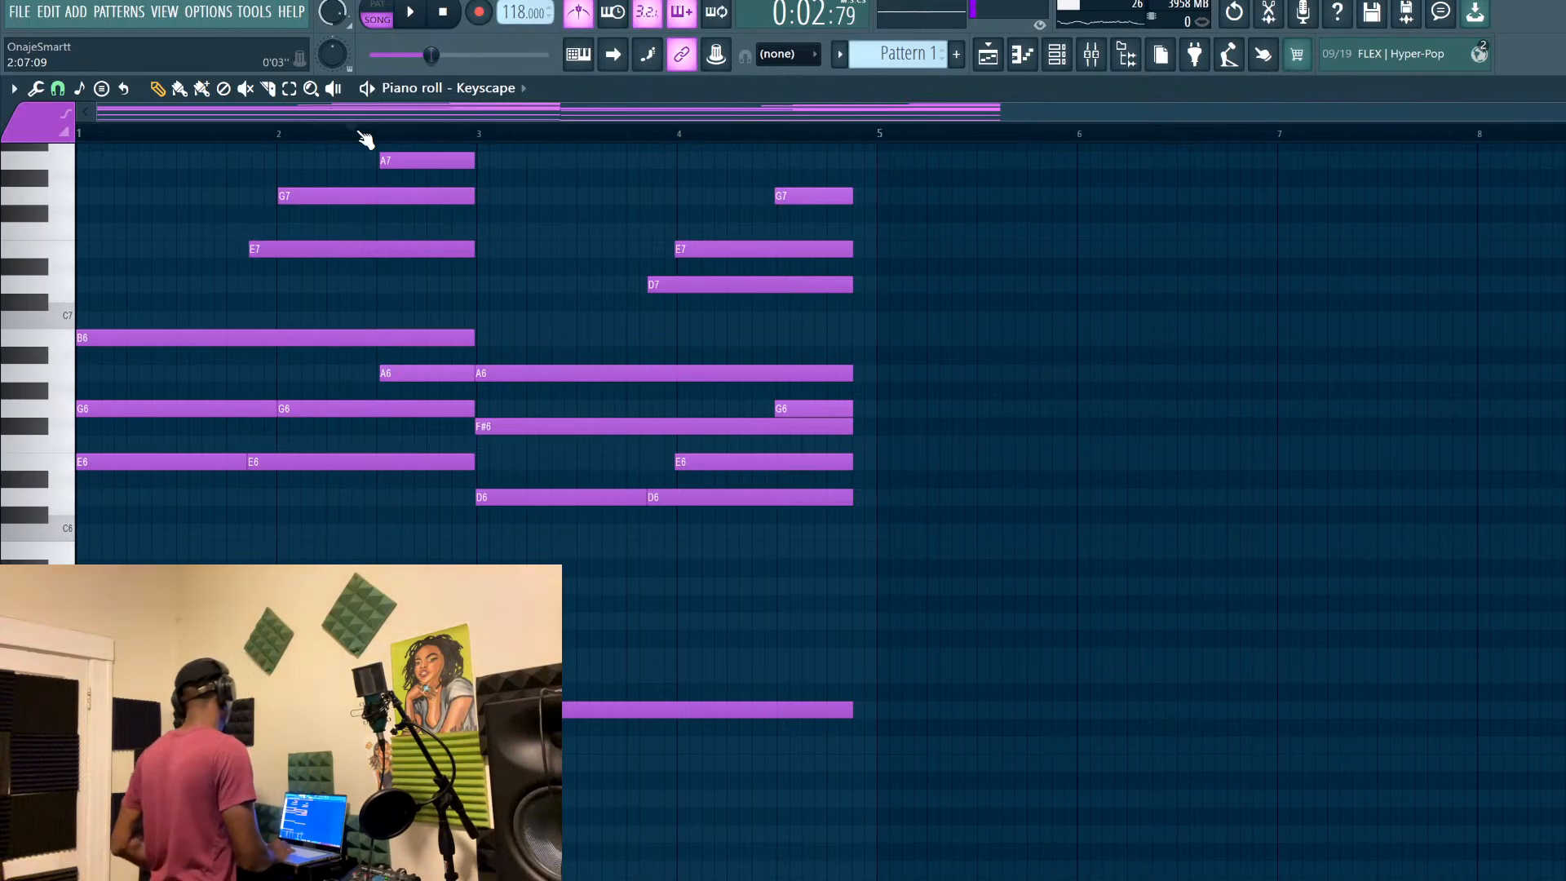
pyautogui.press('space')
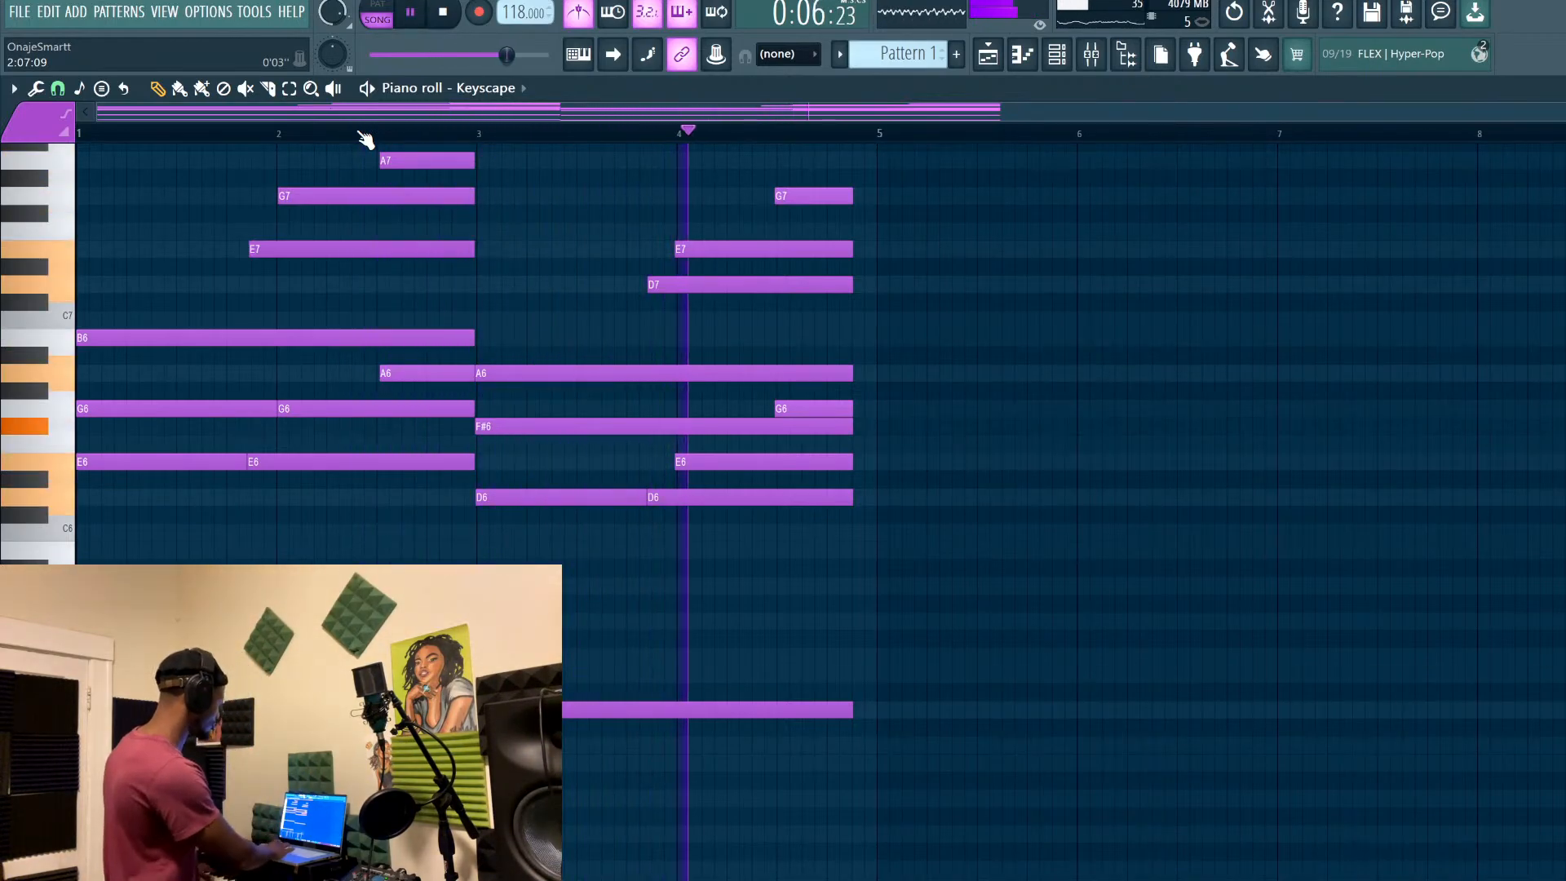
pyautogui.press('space')
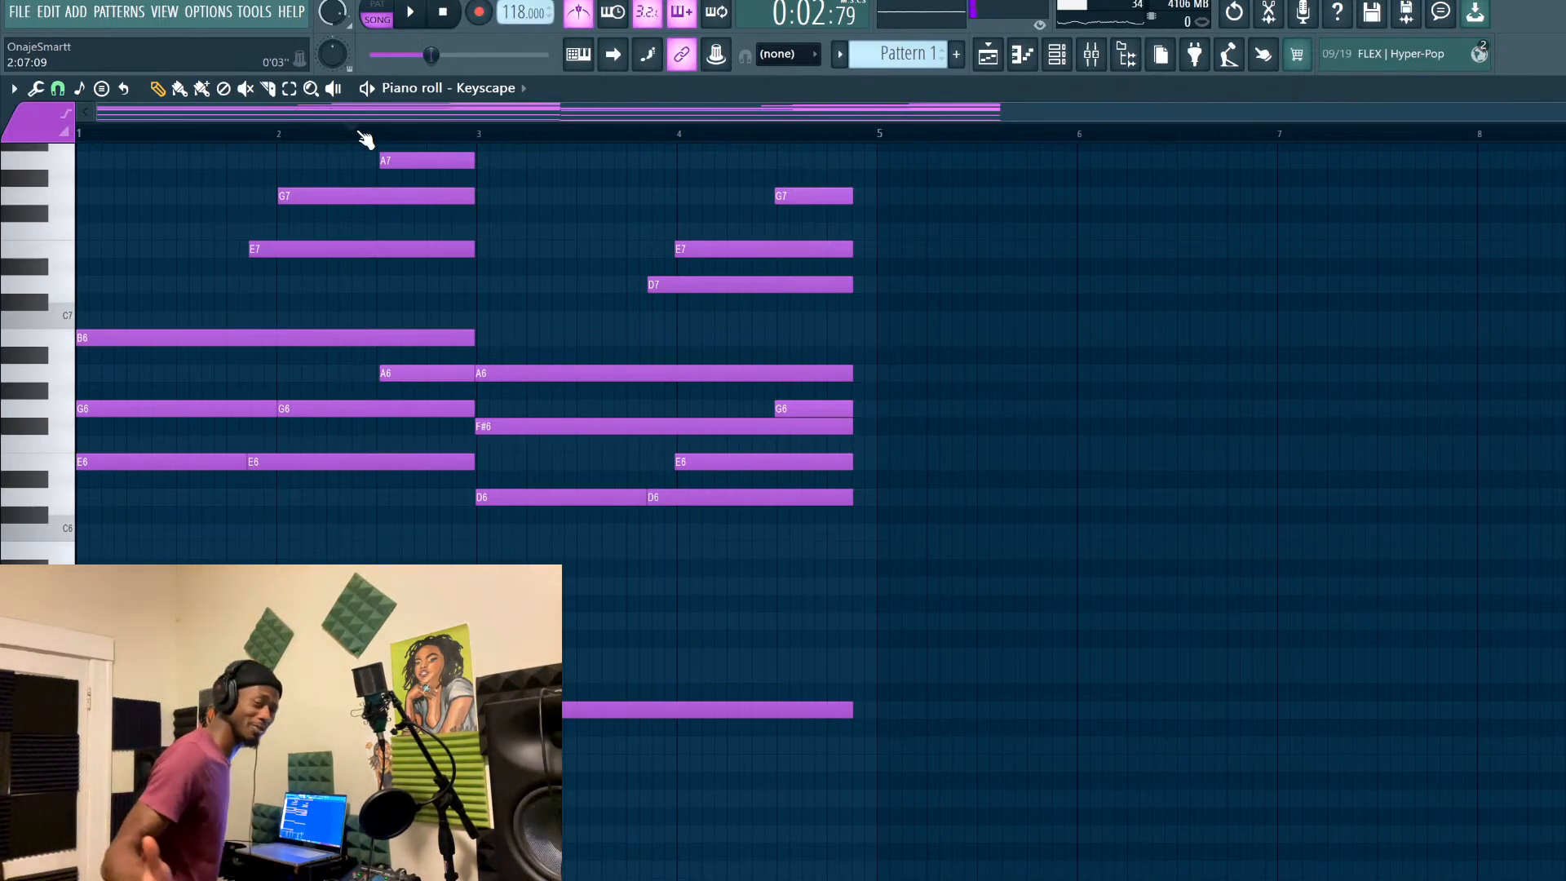
pyautogui.press('space')
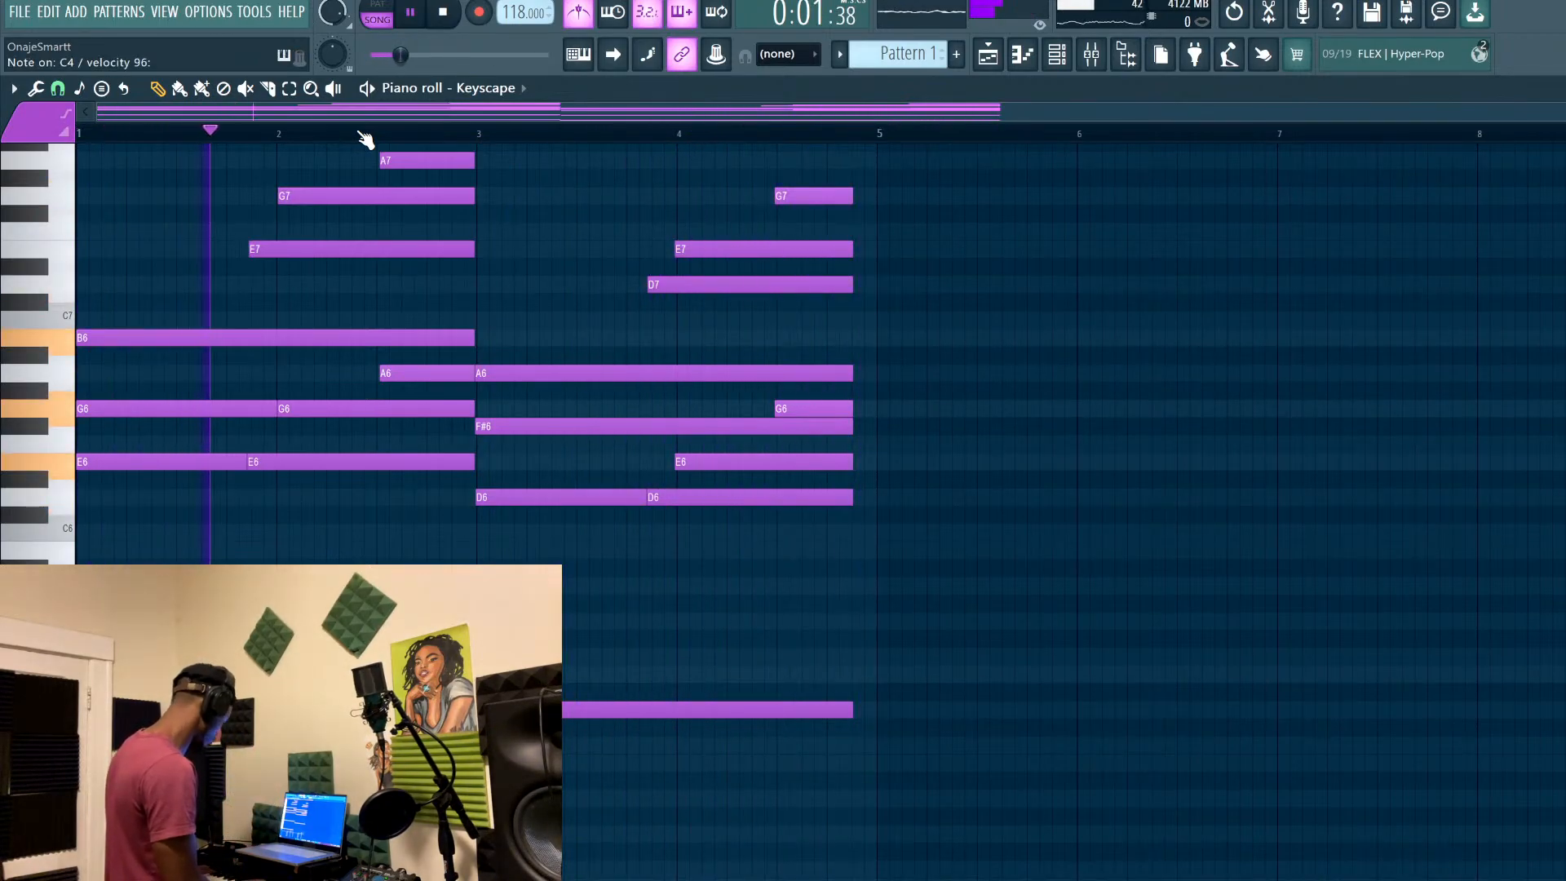
pyautogui.press('space')
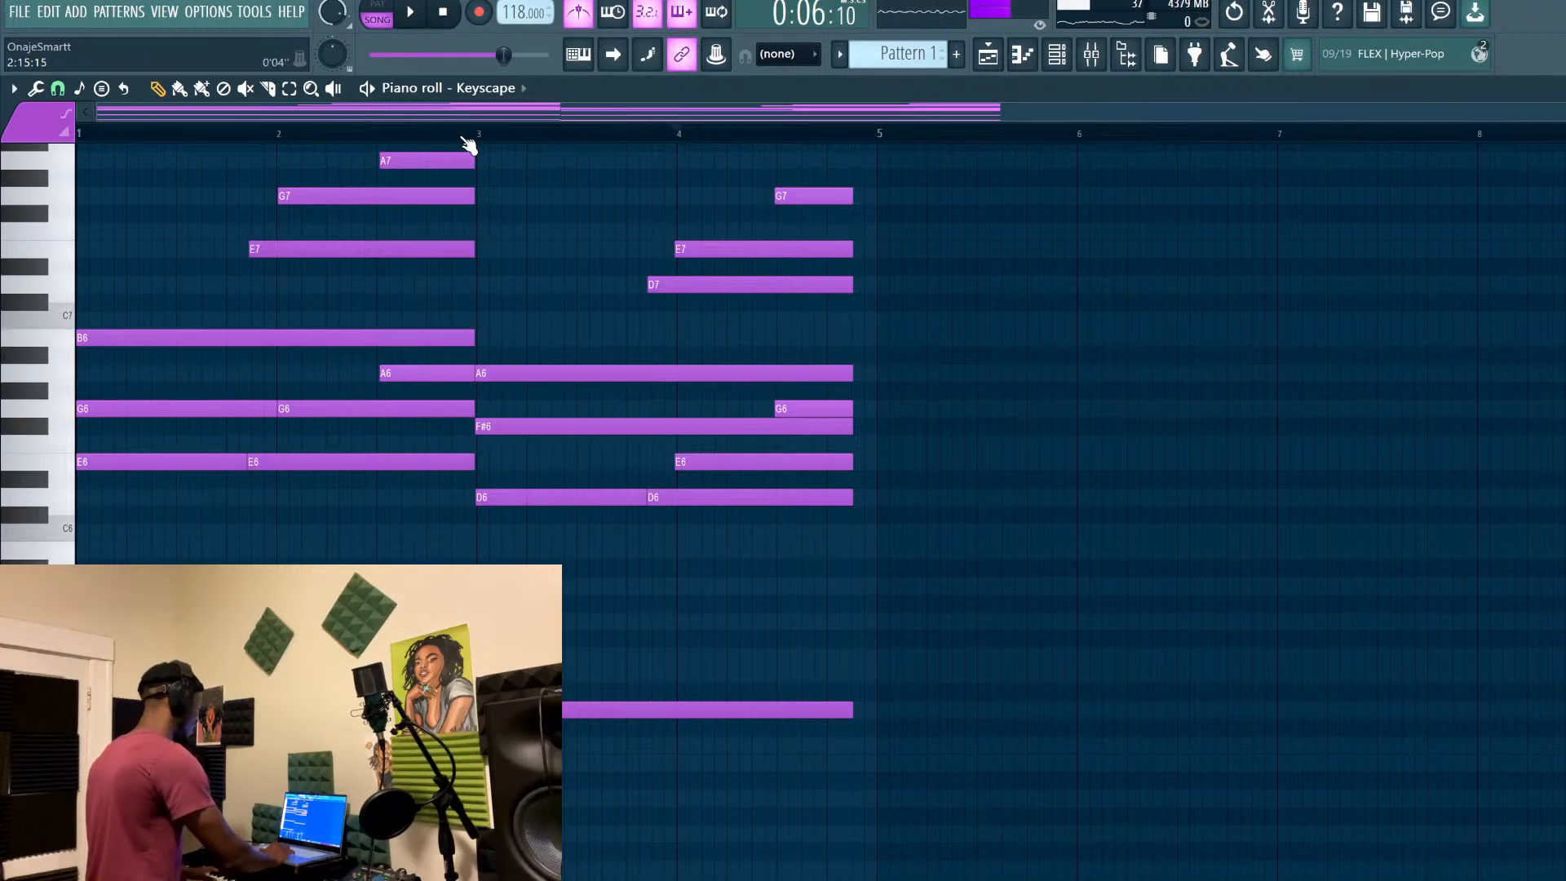
# Record a second piano phrase into bars 5 to 8 of Pattern 1, undoing the first take and recording again
pyautogui.click(477, 141)
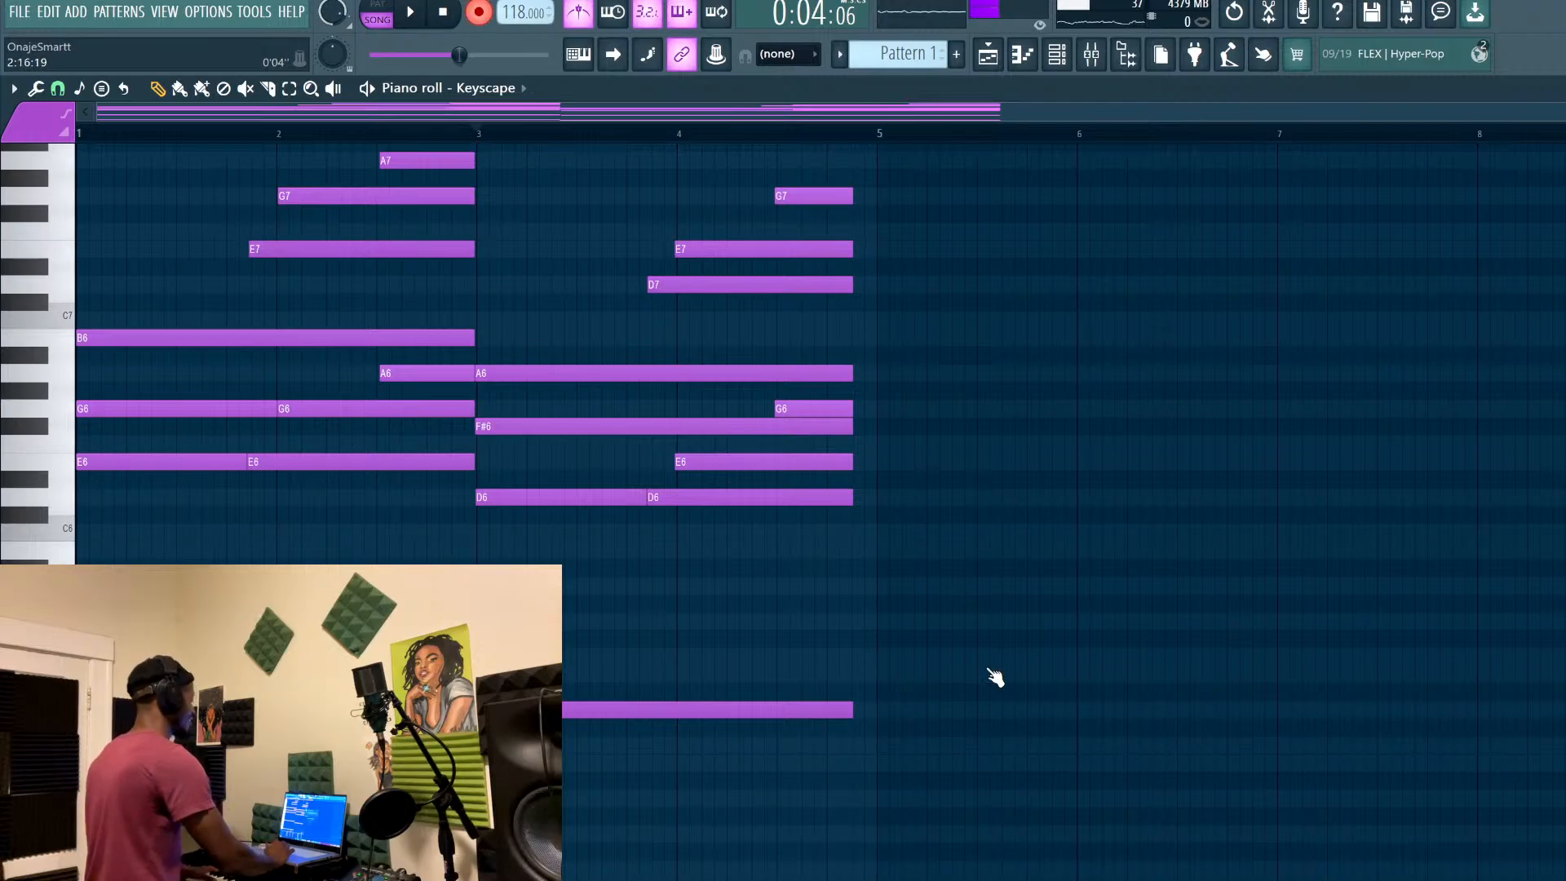
pyautogui.press('space')
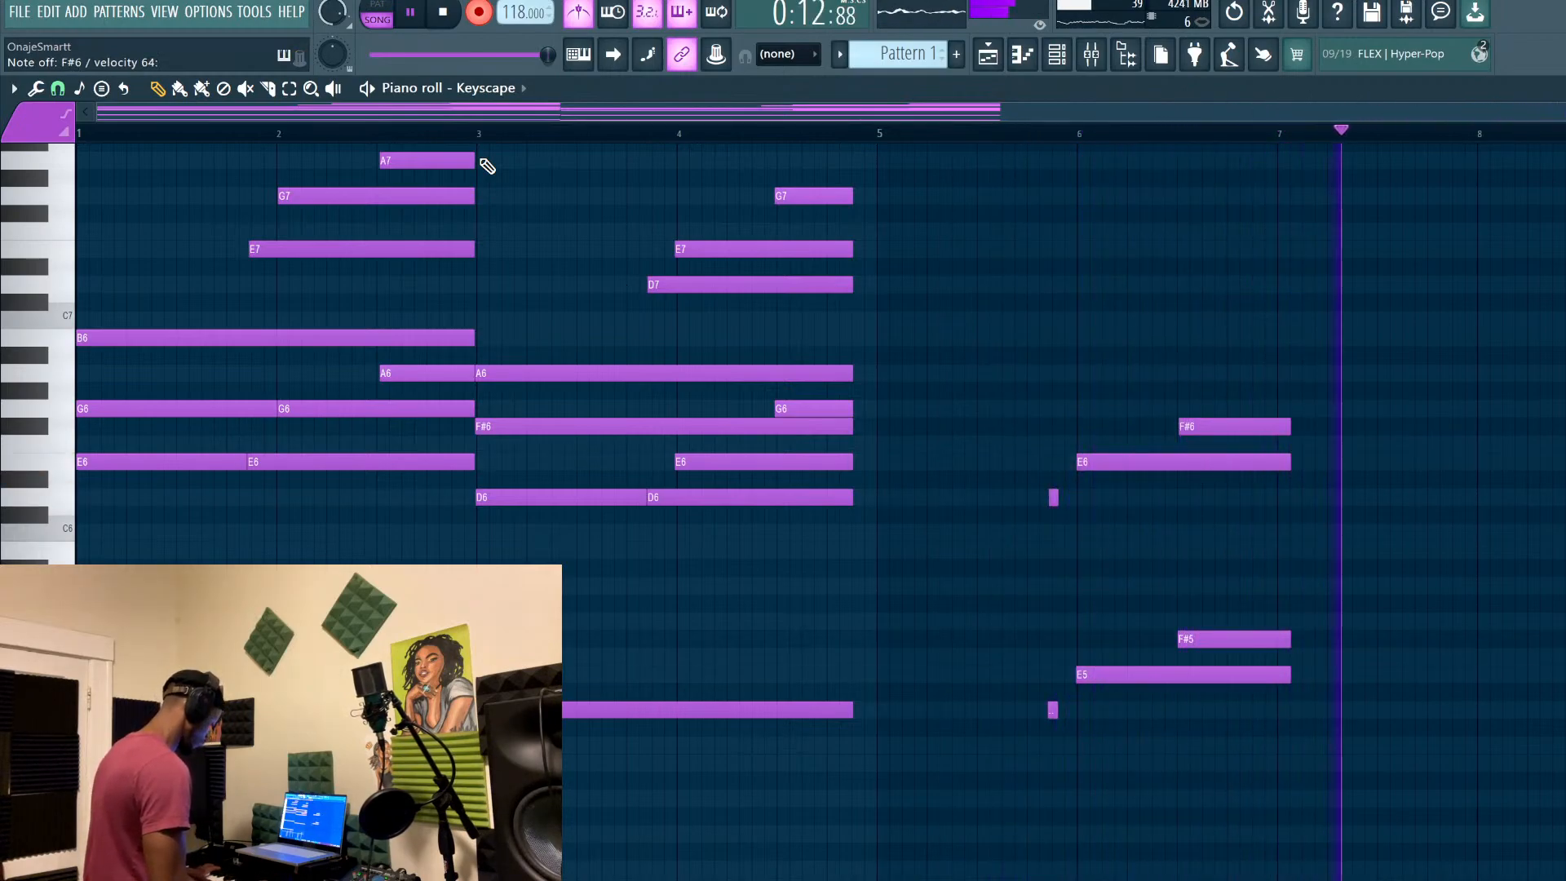
pyautogui.press('space')
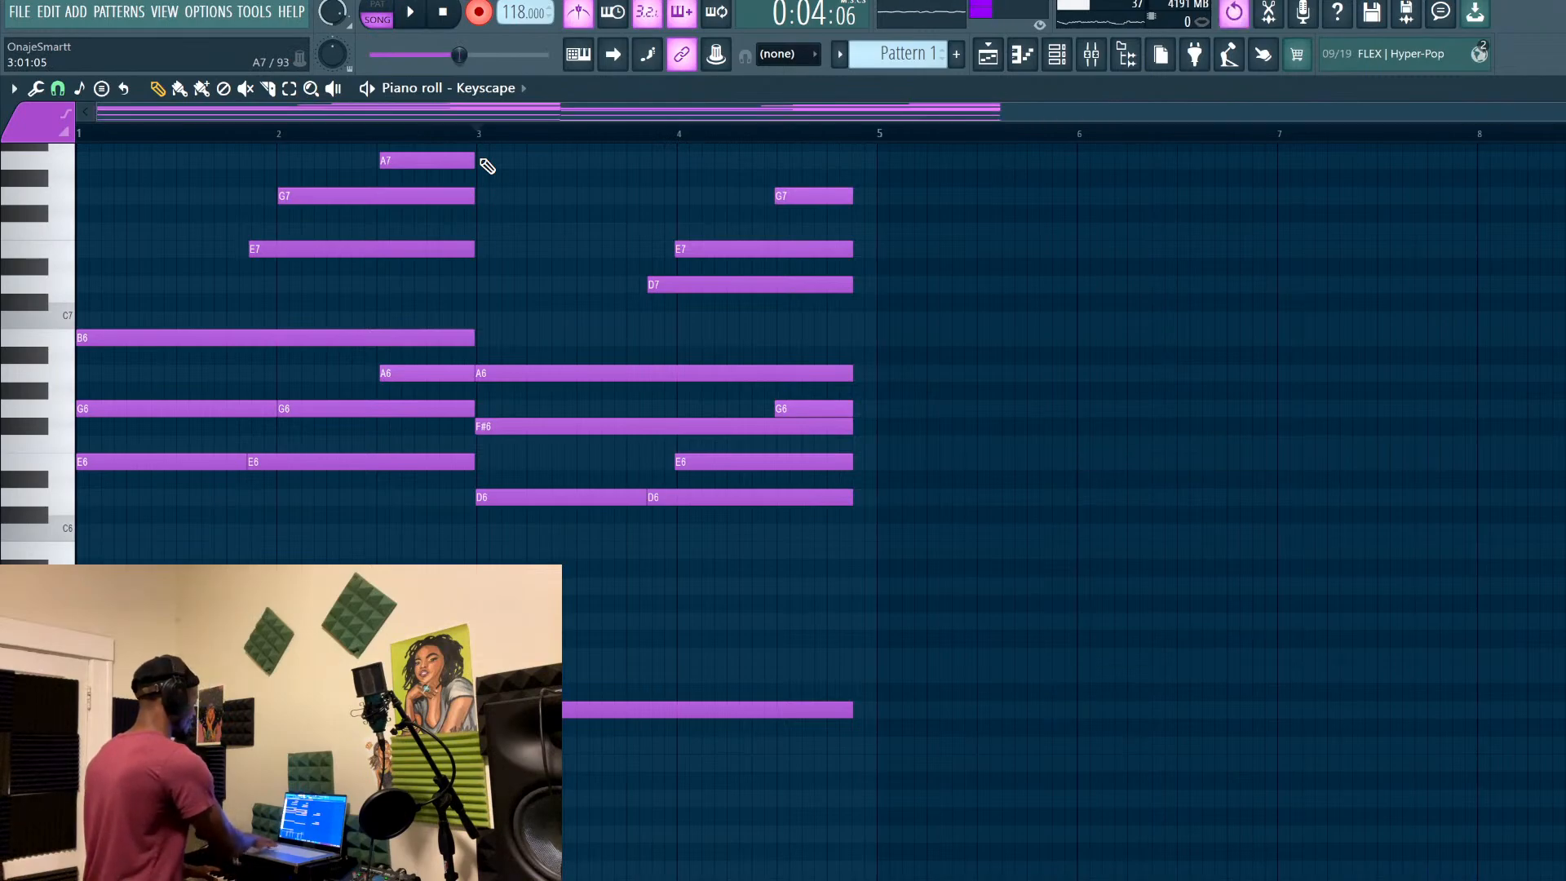
pyautogui.hotkey('ctrl', 'z')
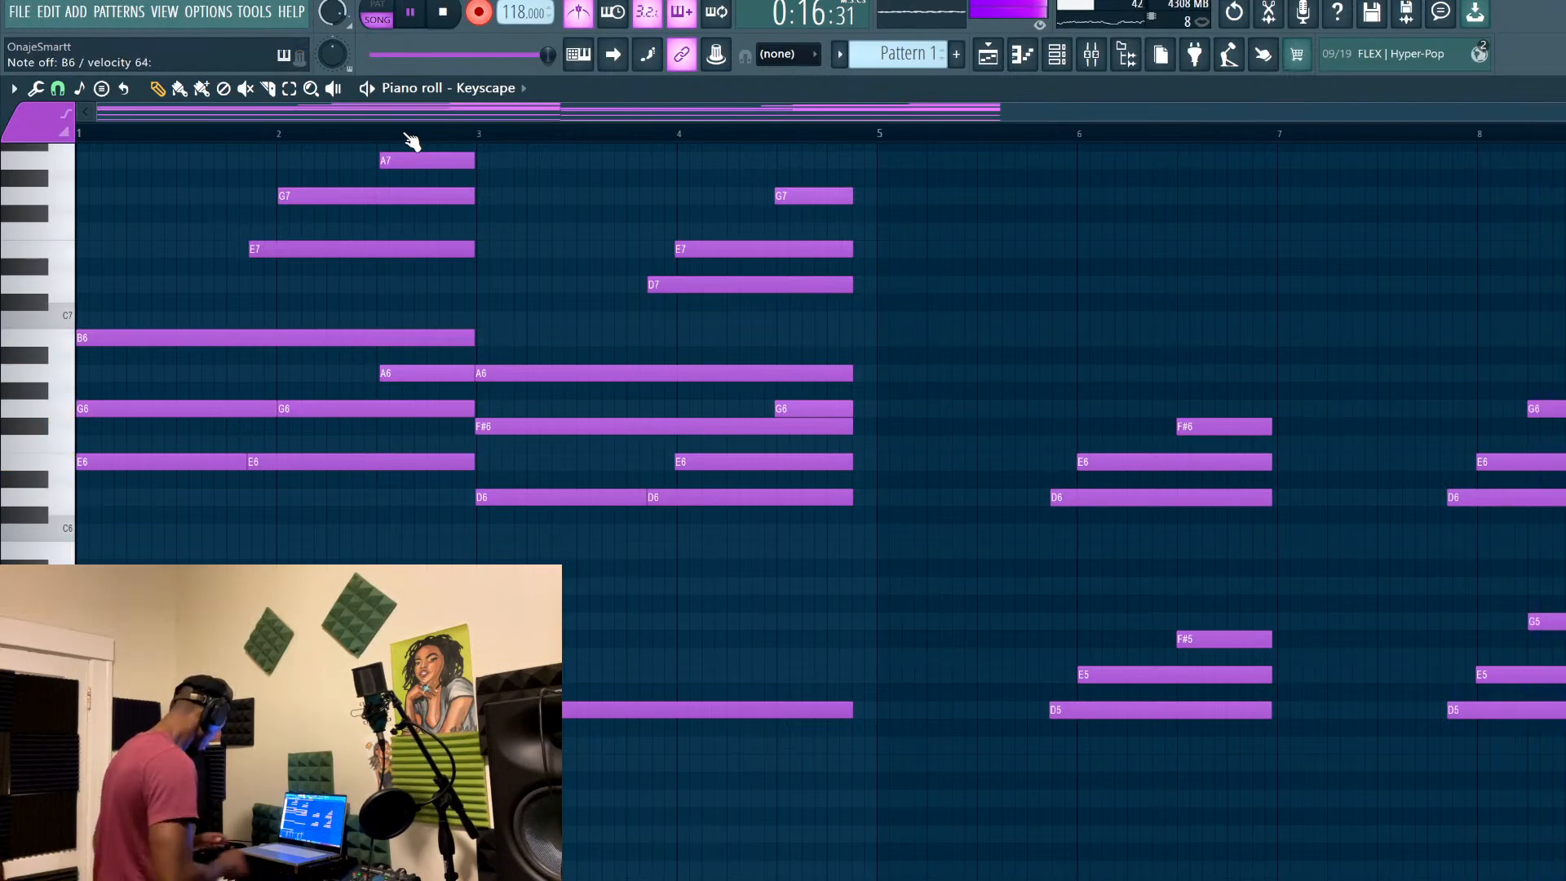
pyautogui.press('space')
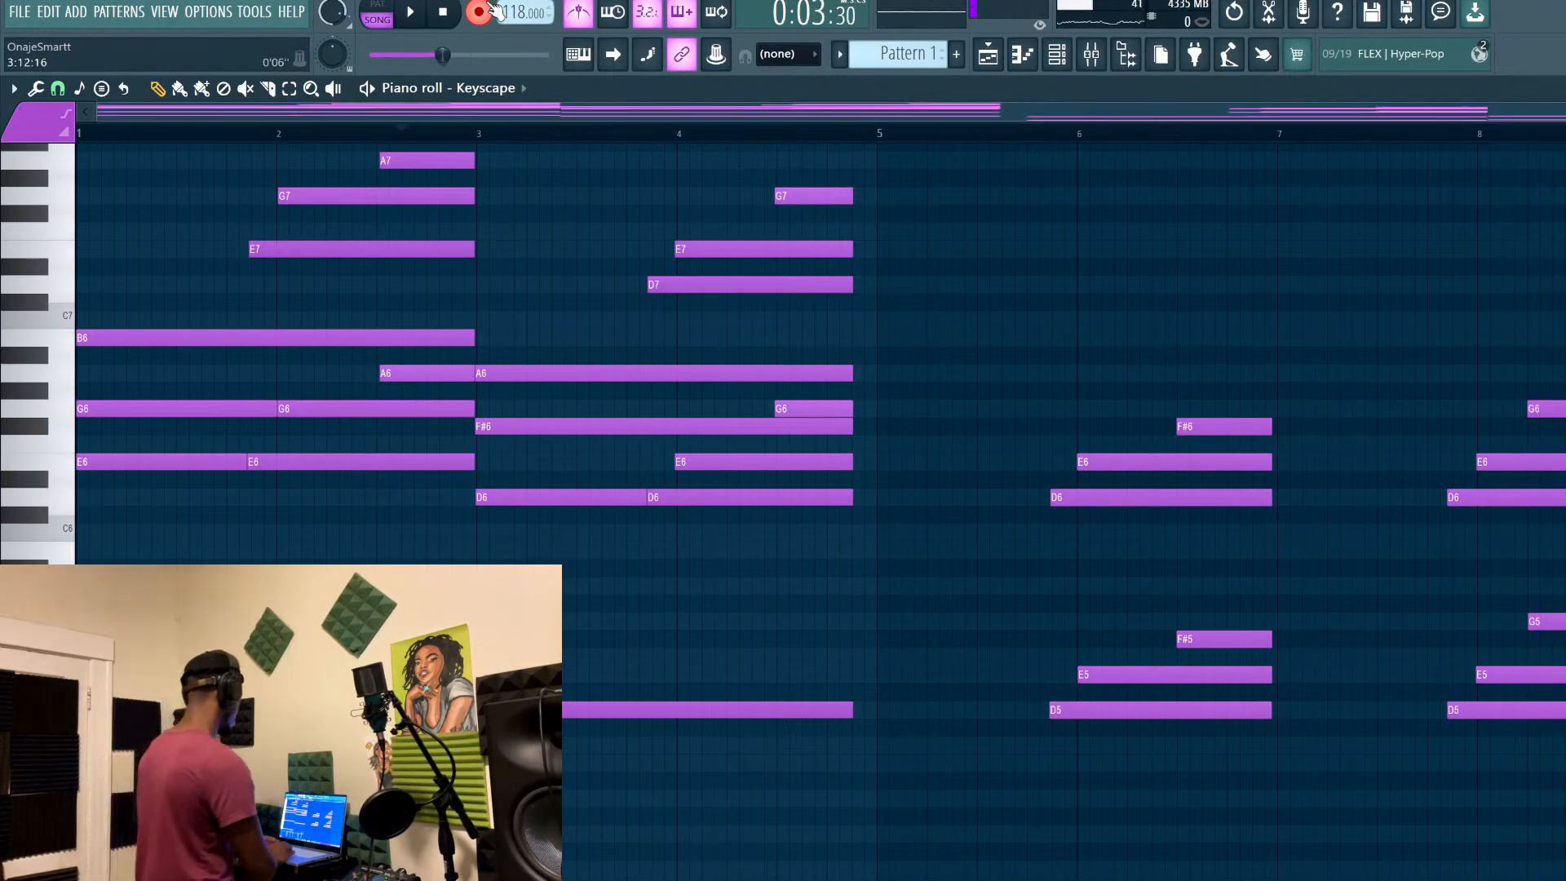
# Extend the Pattern 1 clip on Track 1 of the playlist to eight bars, ending at bar 9
pyautogui.press('space')
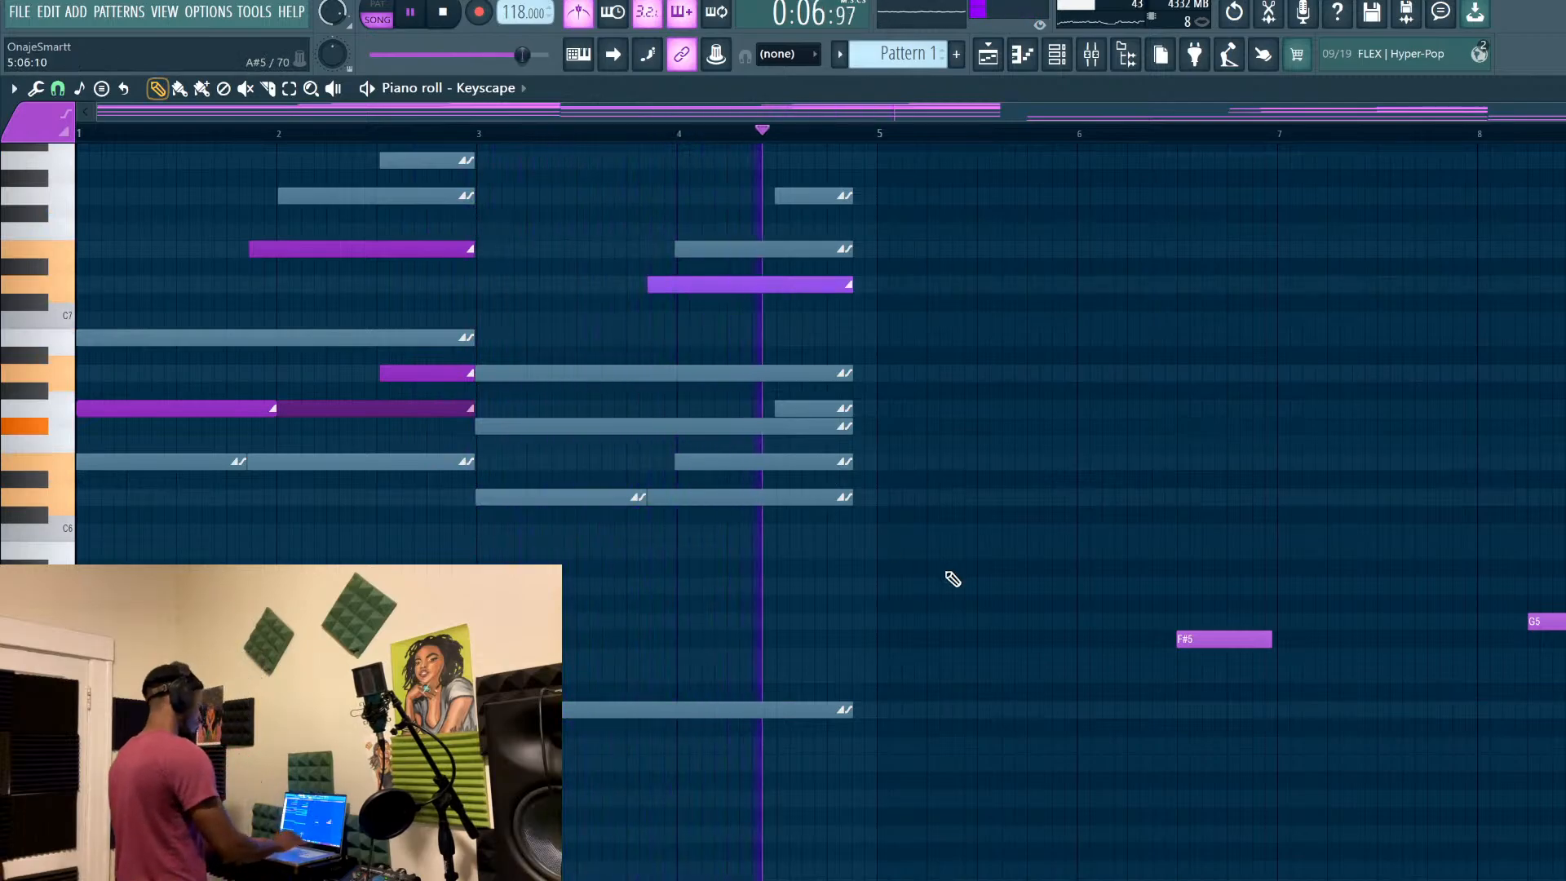
pyautogui.scroll(4, 974, 698)
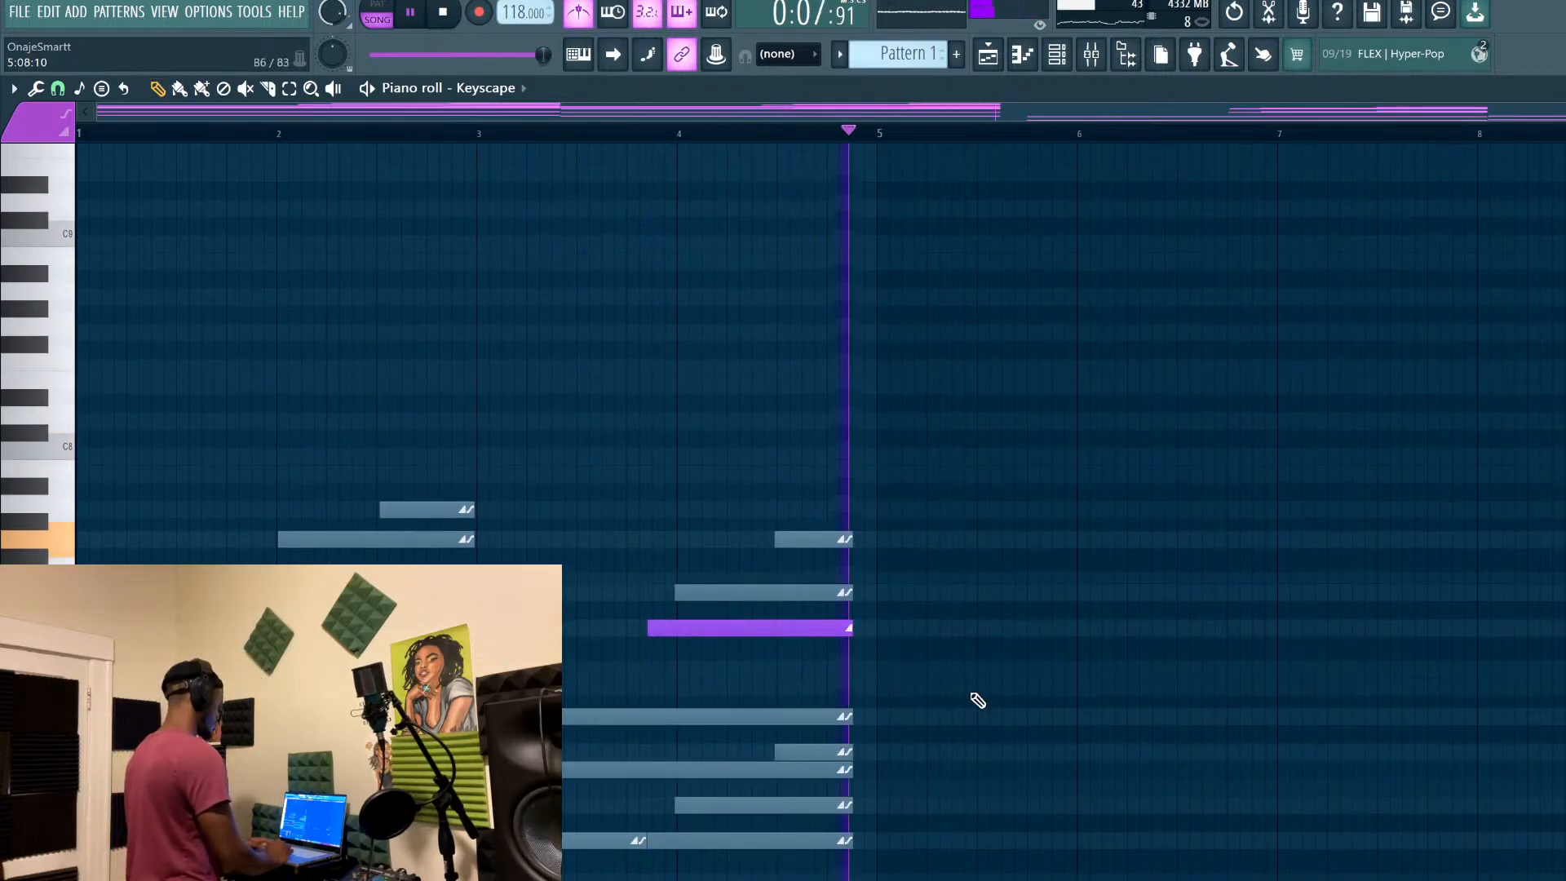
pyautogui.click(988, 54)
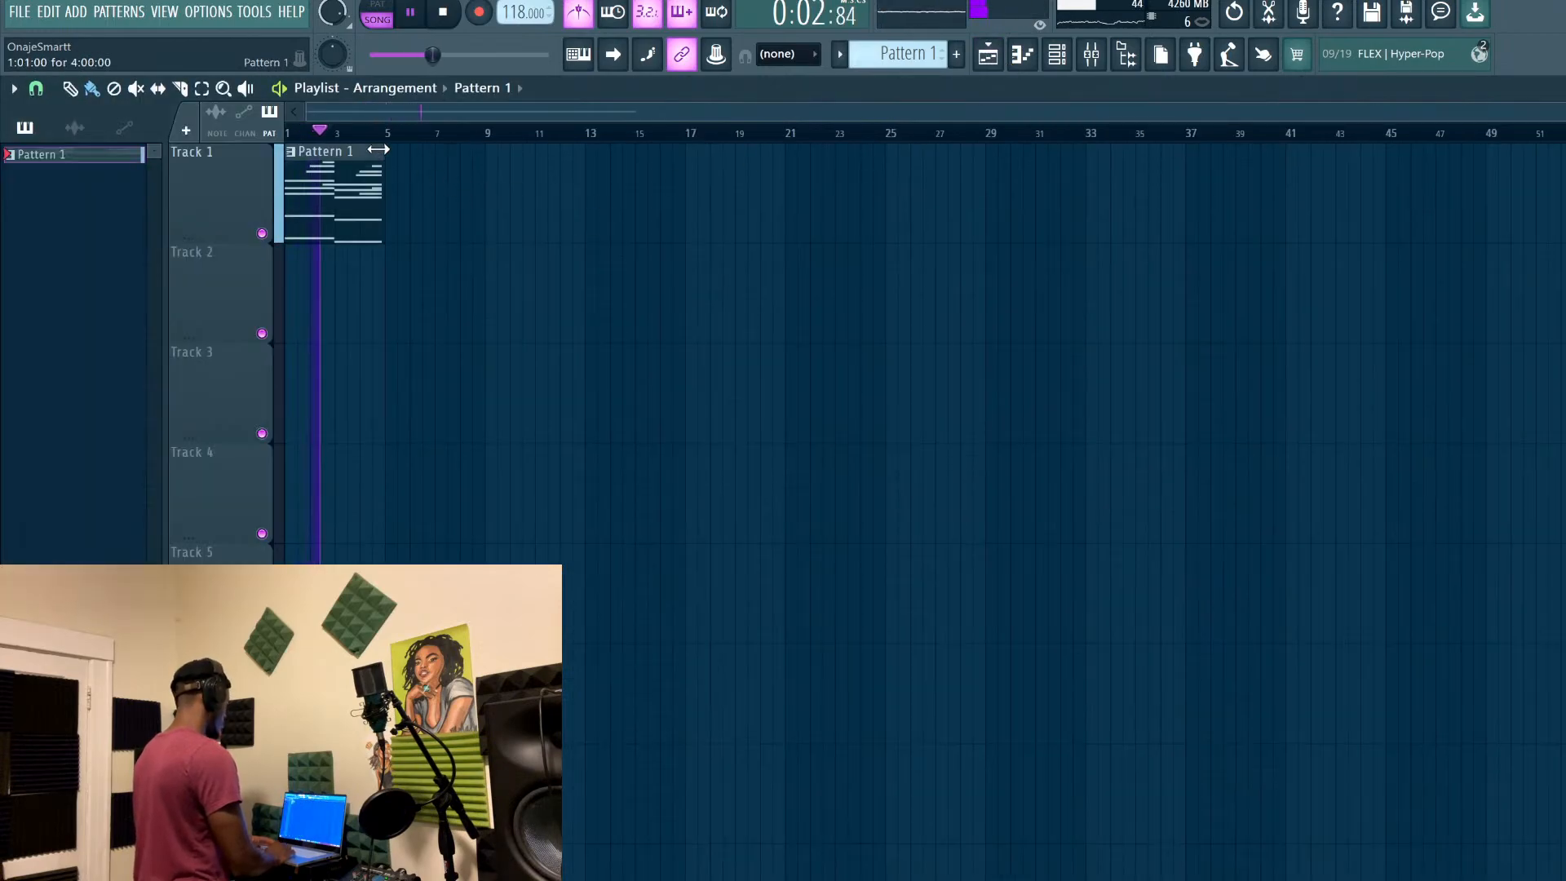
pyautogui.moveTo(378, 150); pyautogui.dragTo(484, 177)
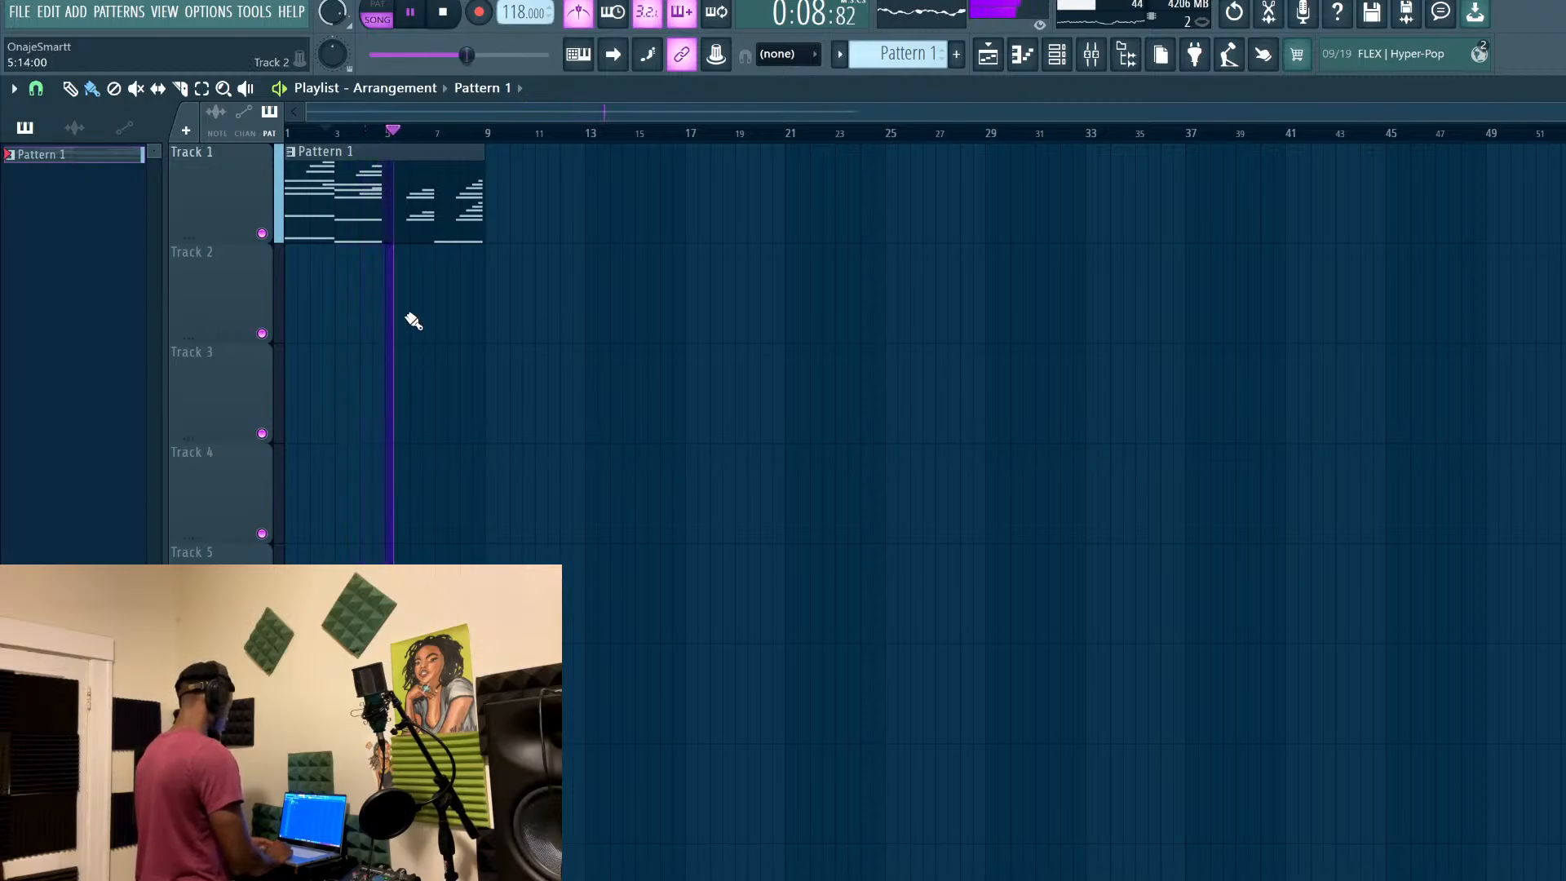
# Reopen Pattern 1 in the piano roll and play the newly recorded phrase from bar 6 to check its lower notes
pyautogui.doubleClick(383, 159)
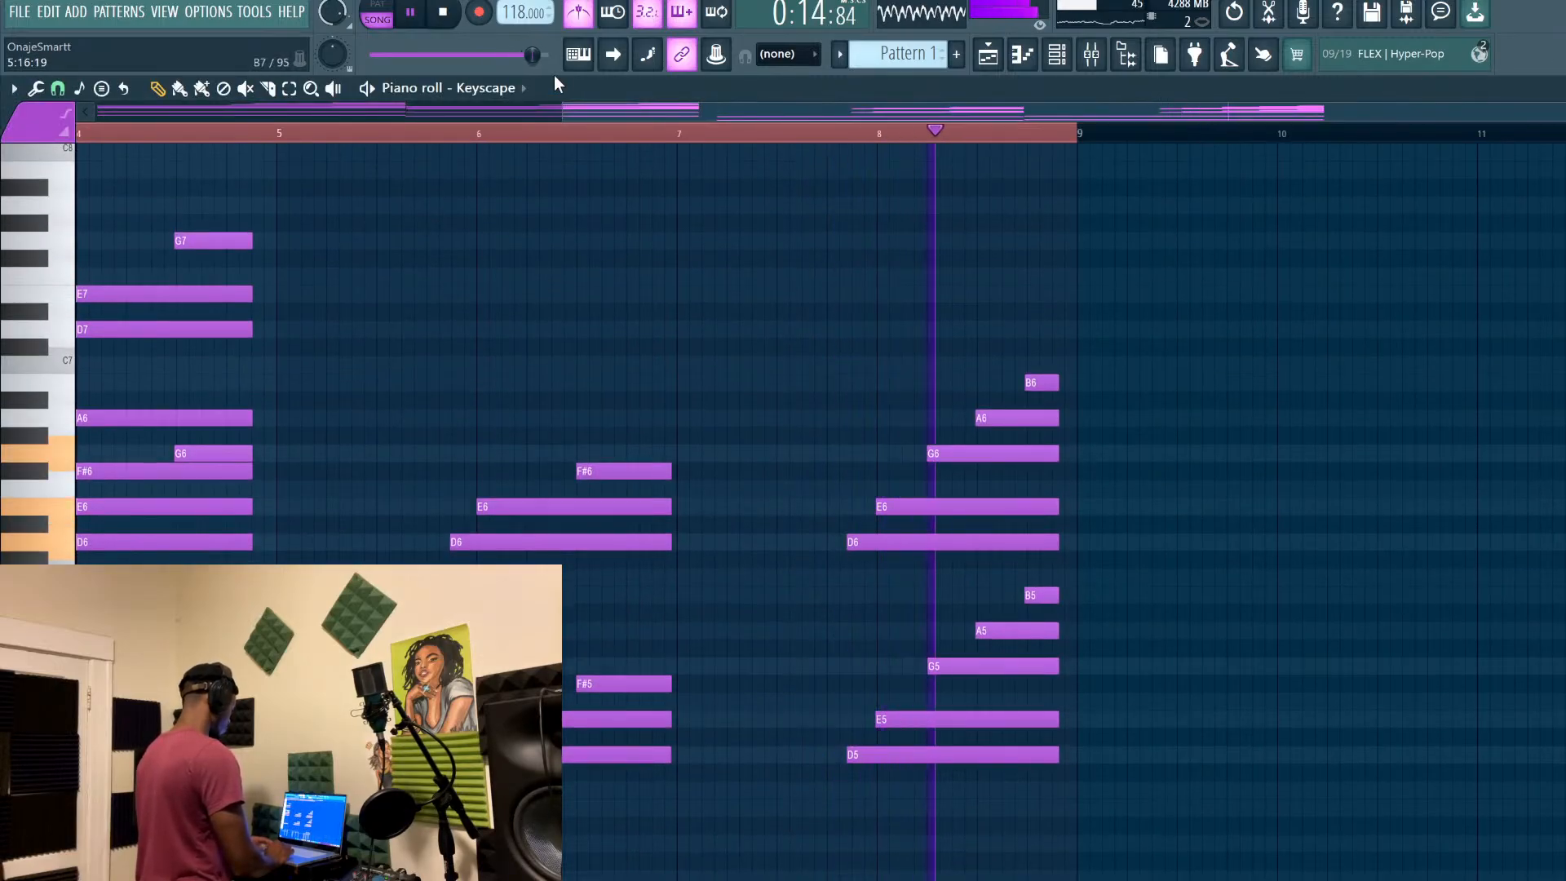
pyautogui.scroll(-5, 734, 489)
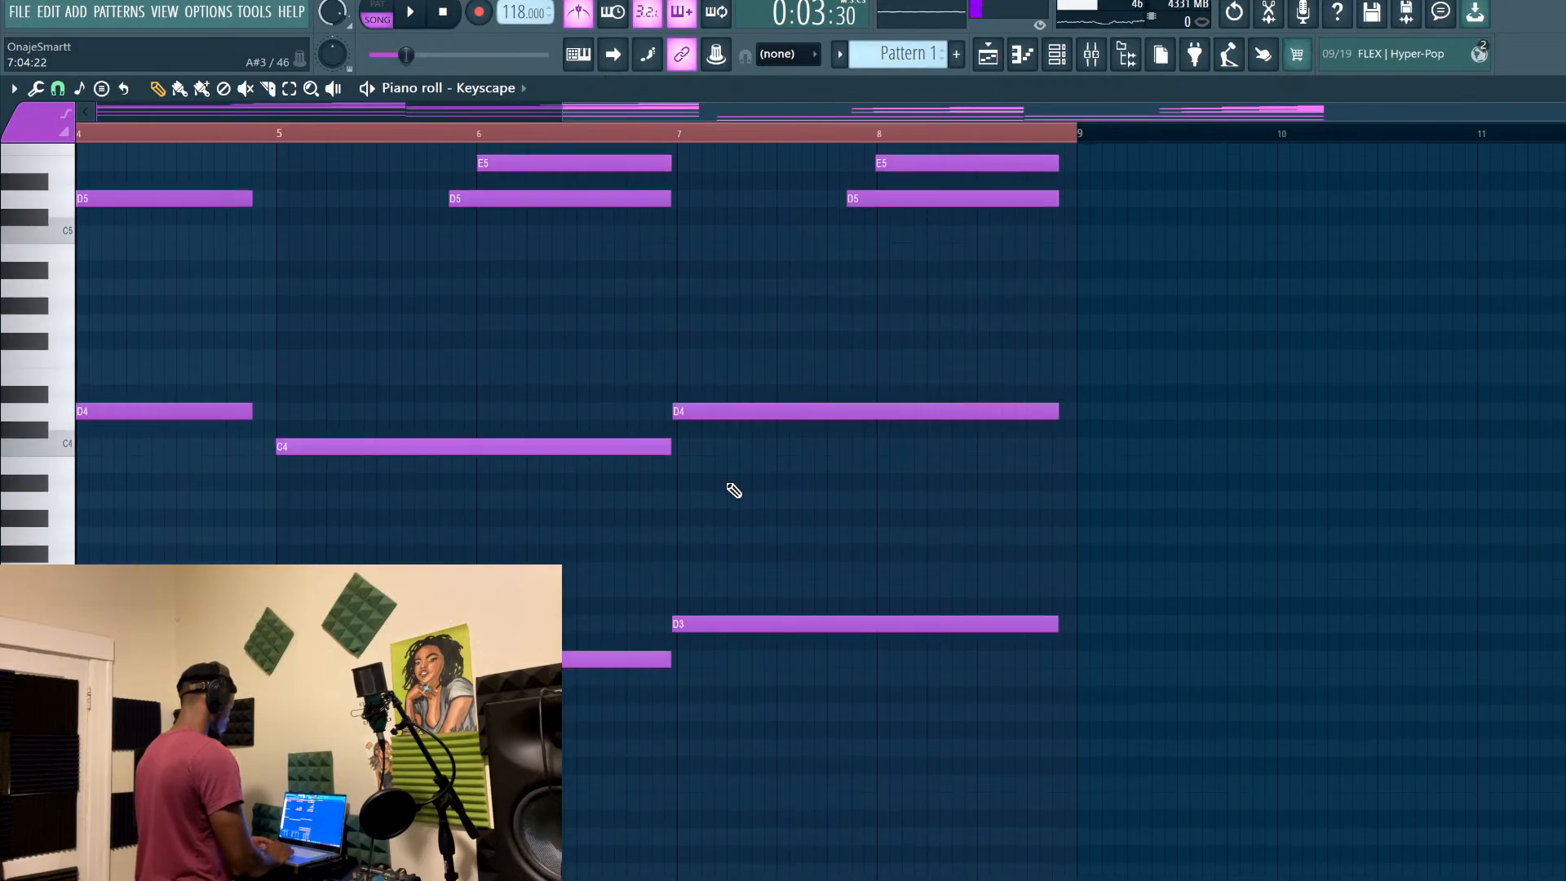
pyautogui.click(519, 133)
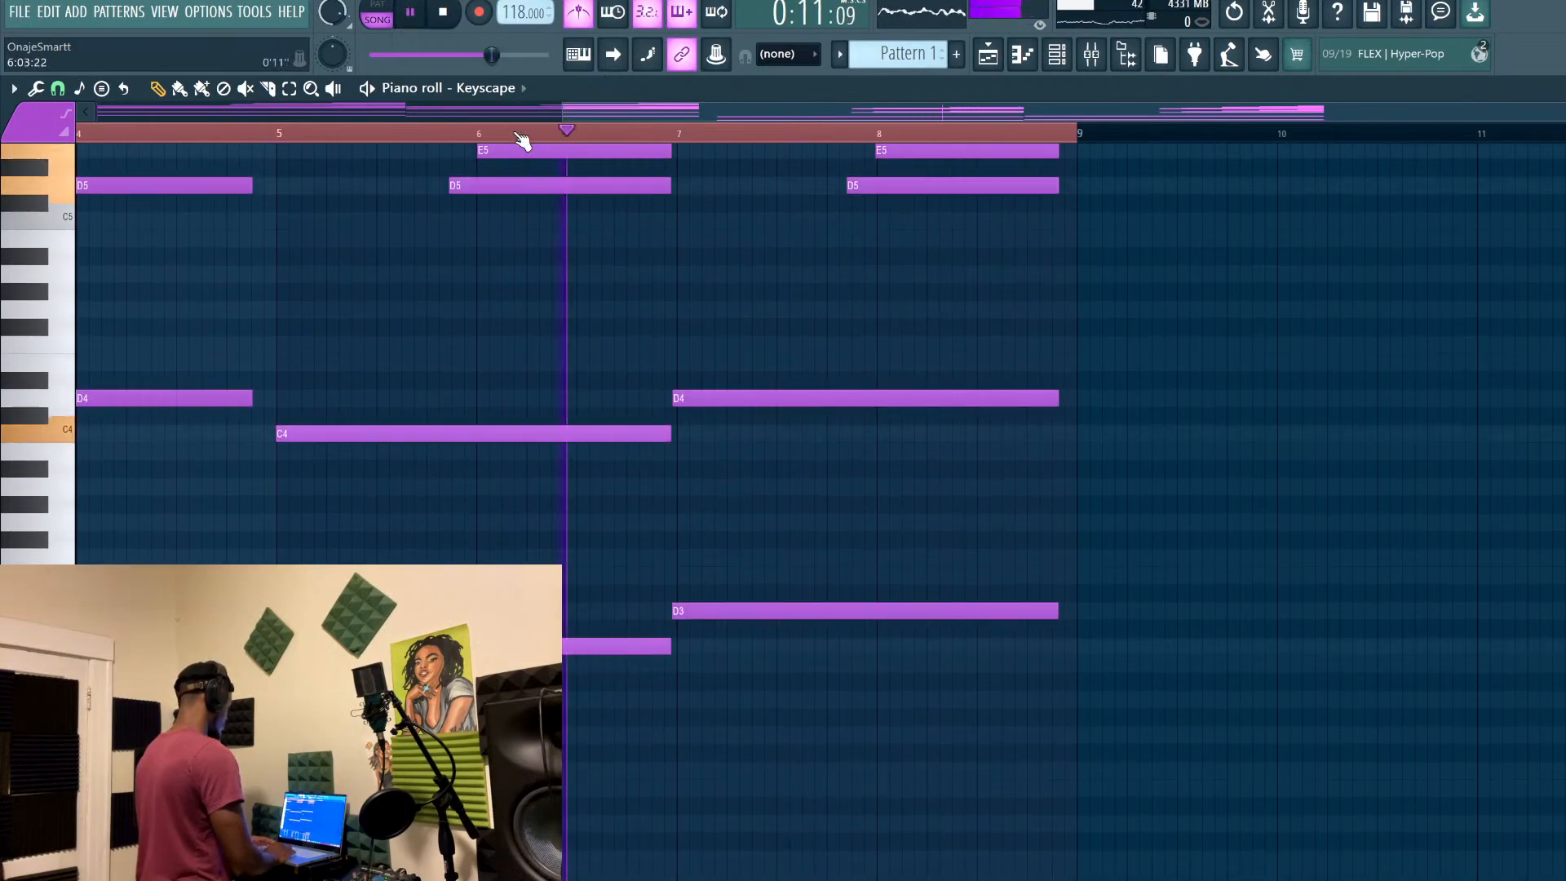
# Stop playback and select the sustained D3 and D4 notes starting at bar 7 for inspection, leaving only D4 selected
pyautogui.scroll(1, 706, 290)
pyautogui.press('space')
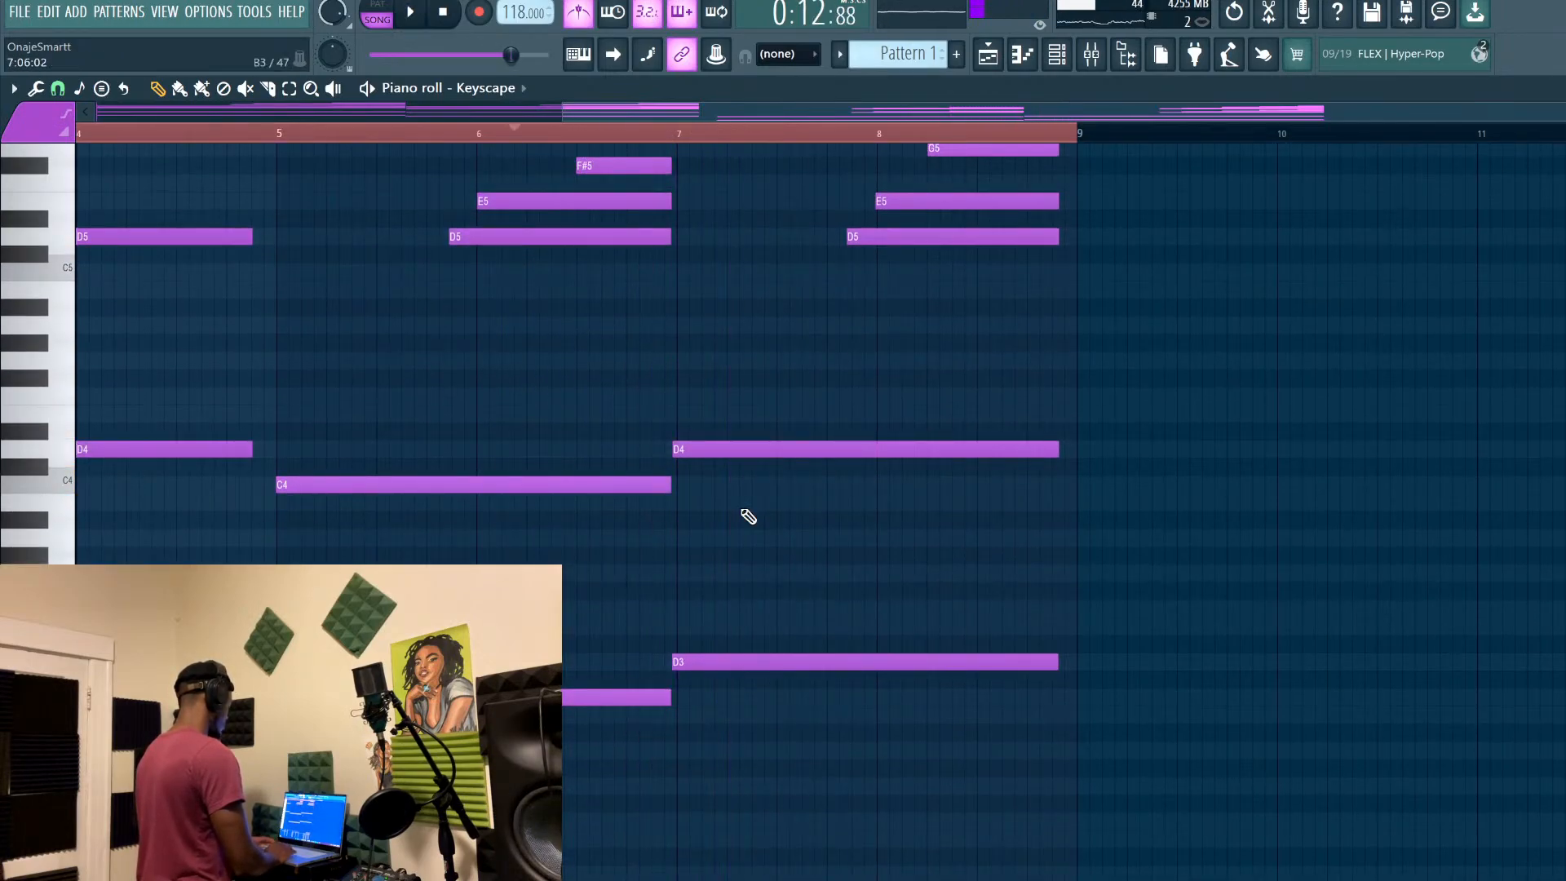
pyautogui.click(726, 662)
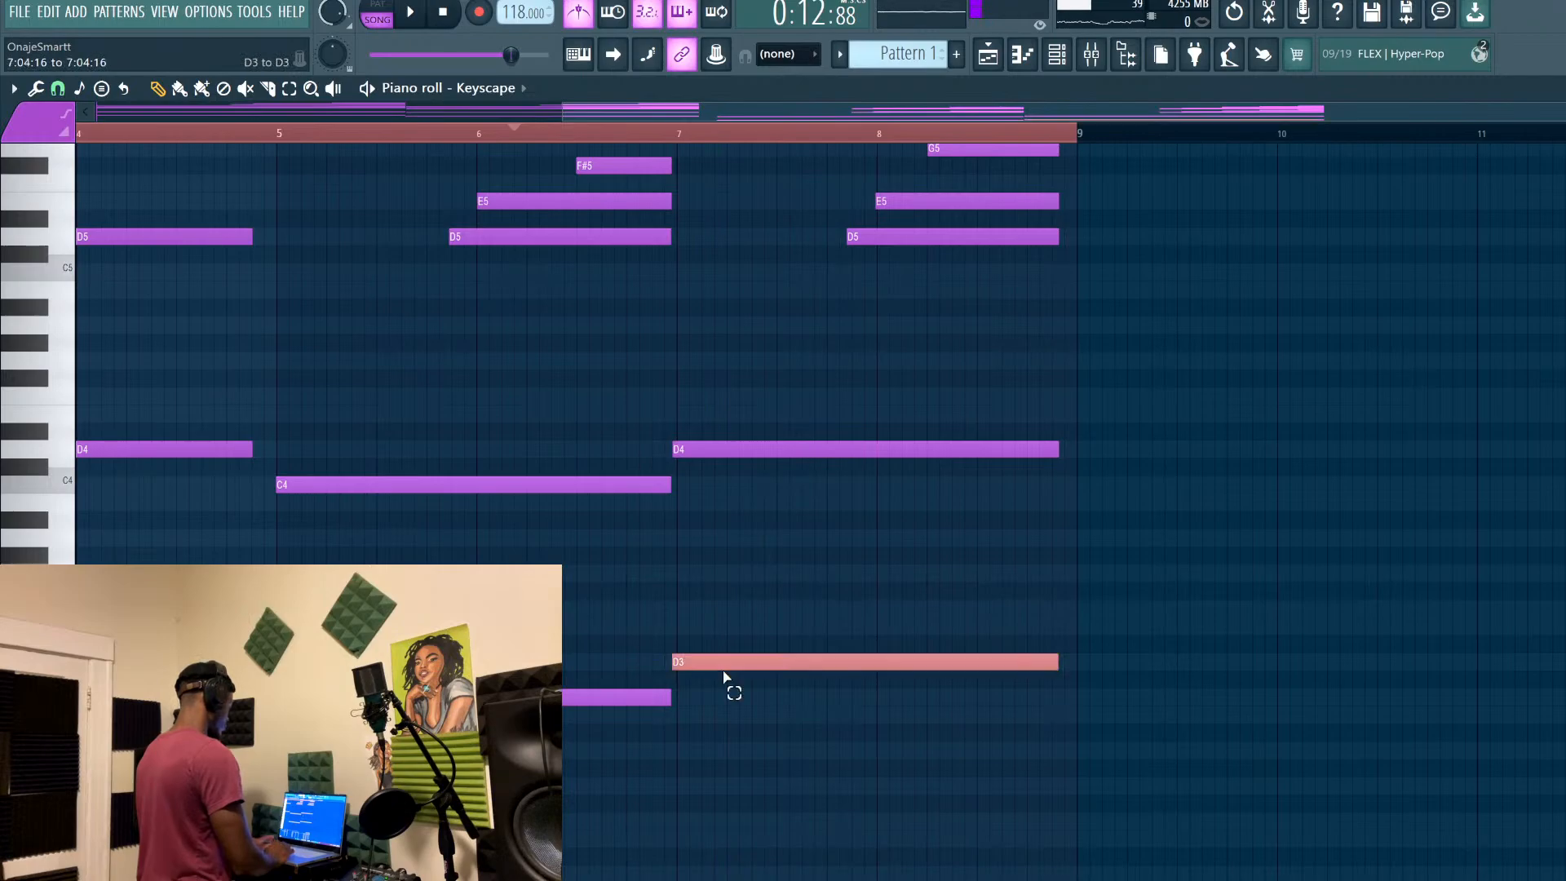
pyautogui.keyDown('ctrl'); pyautogui.click(738, 449); pyautogui.keyUp('ctrl')
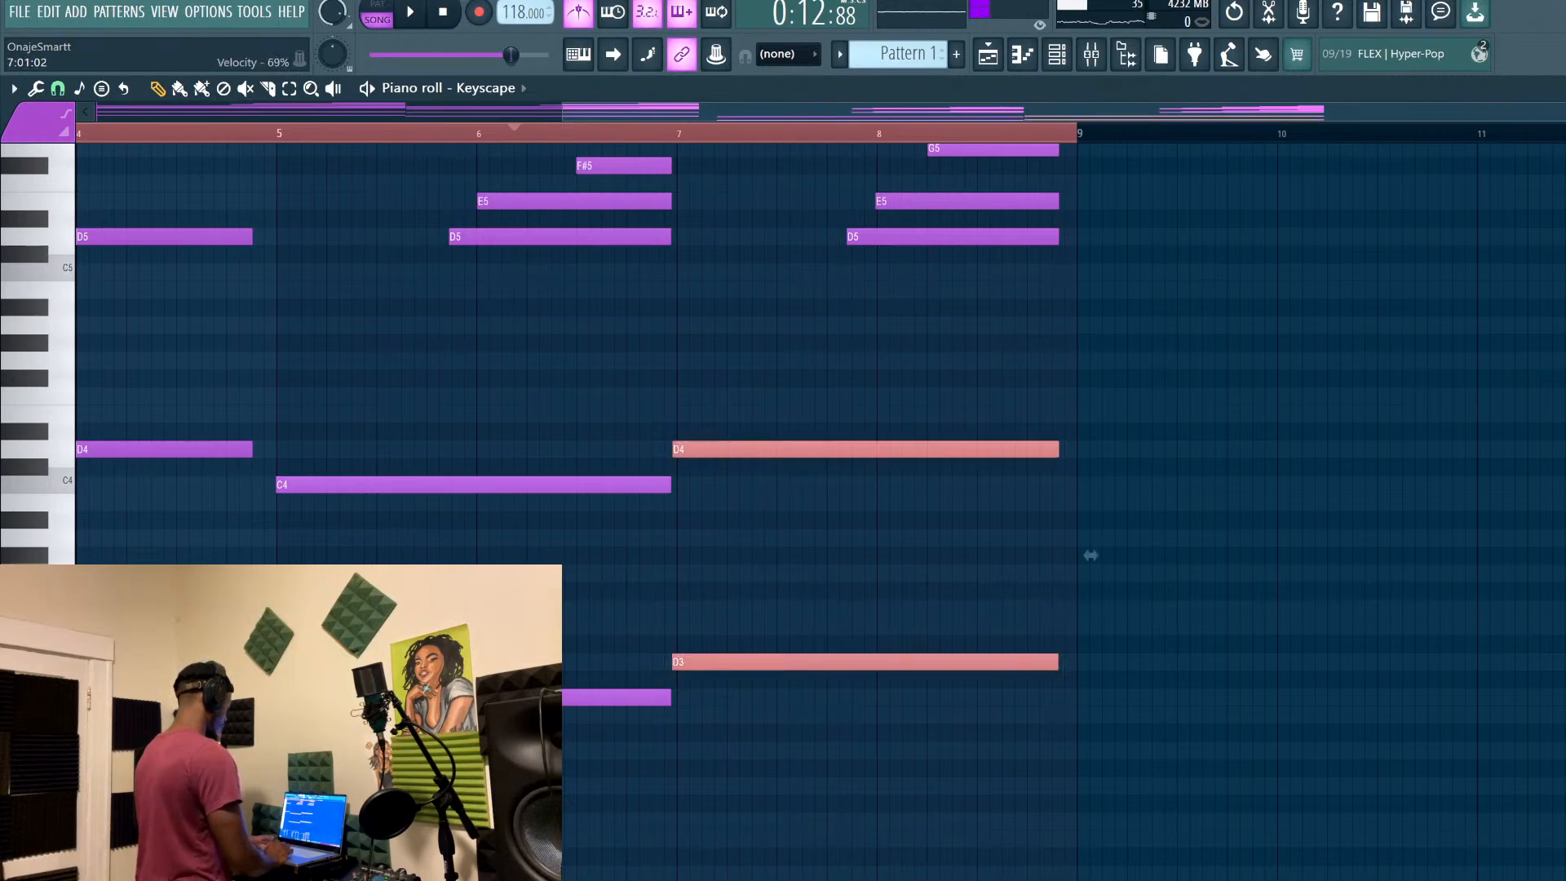
pyautogui.keyDown('ctrl'); pyautogui.click(726, 662); pyautogui.keyUp('ctrl')
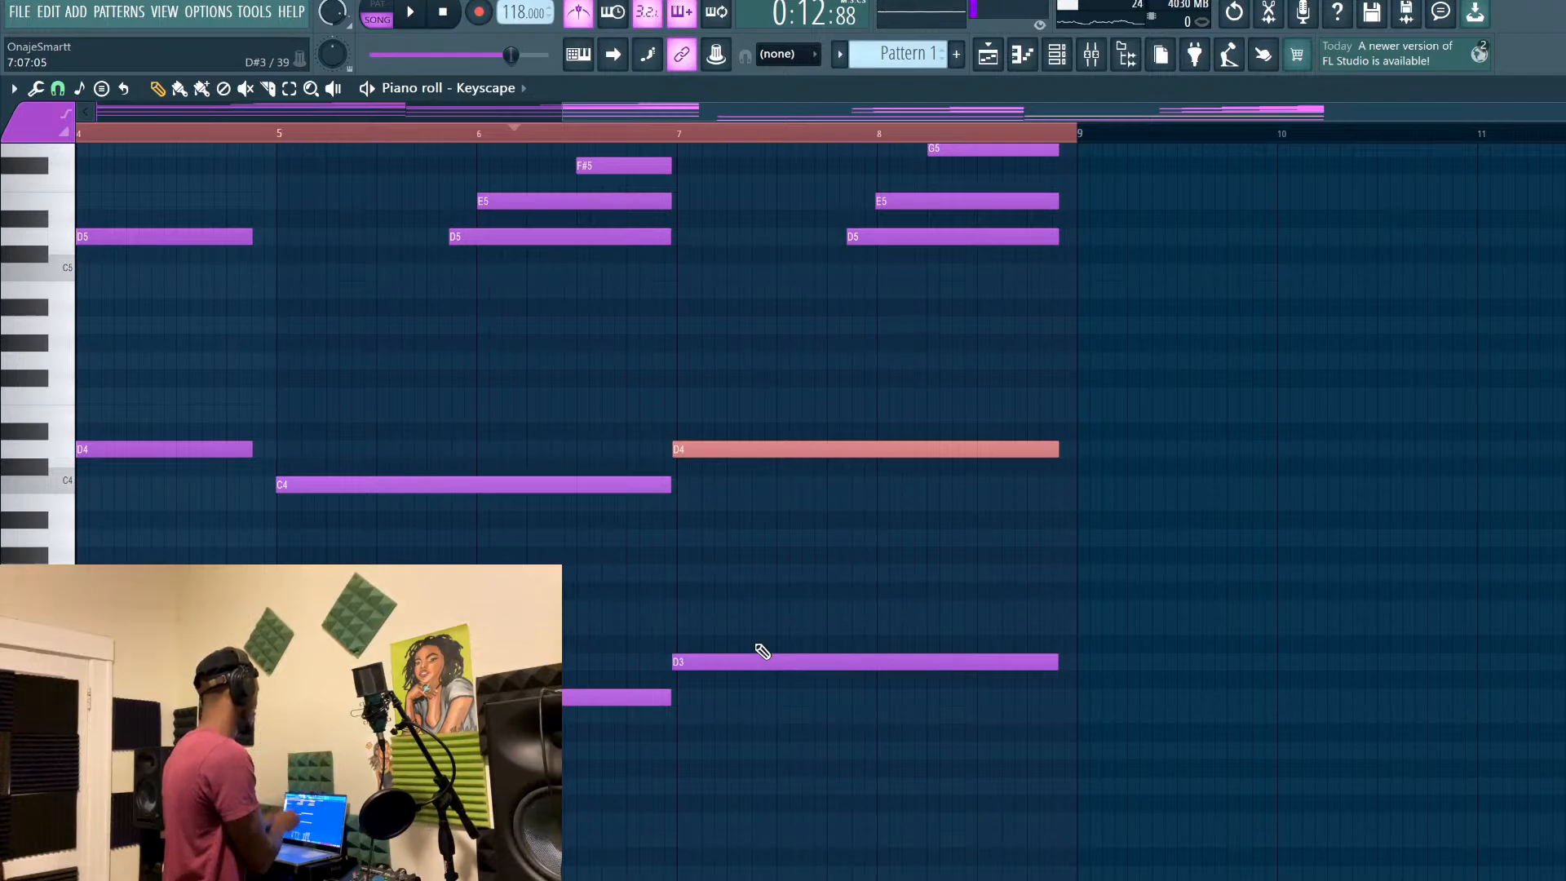
# Try quantizing all the notes in Pattern 1 to the grid
pyautogui.scroll(3, 664, 577)
pyautogui.hscroll(-5, 665, 576)
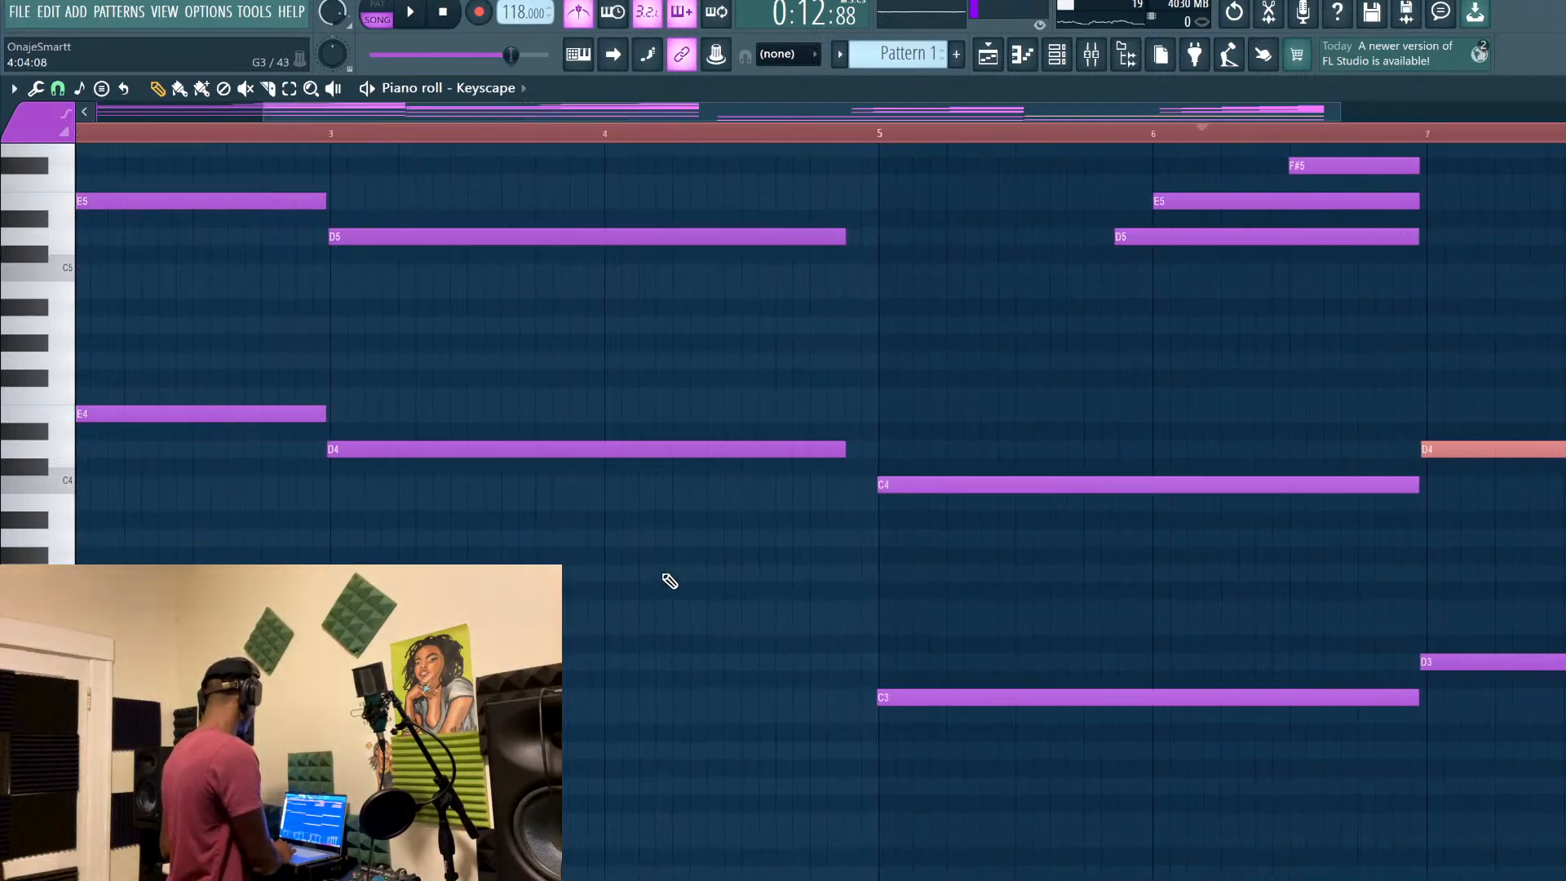
pyautogui.hscroll(-3, 670, 581)
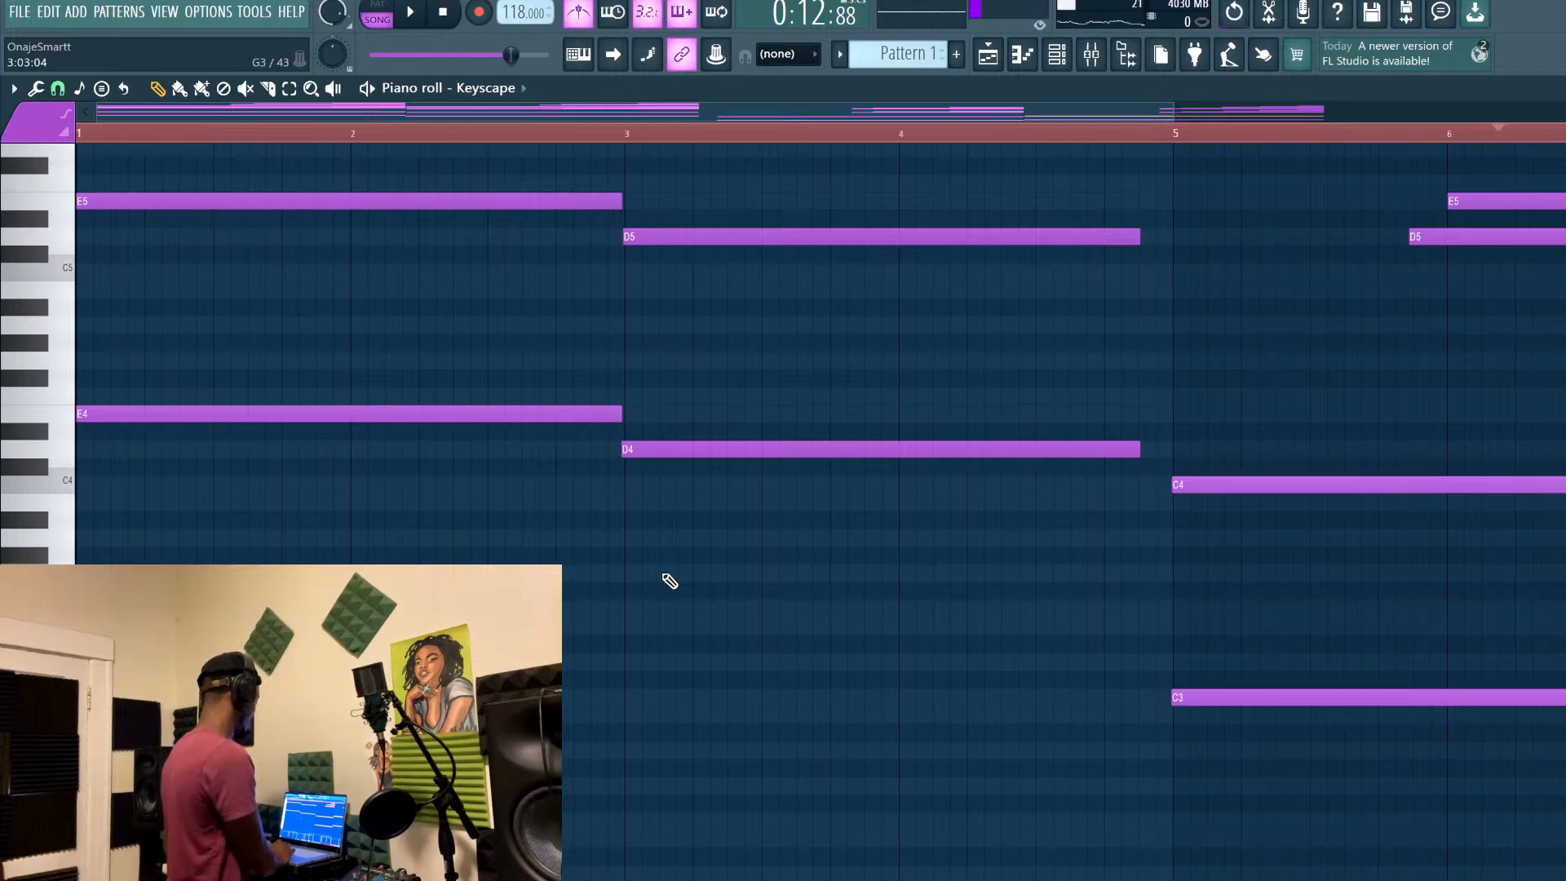
pyautogui.scroll(-2, 807, 580)
pyautogui.hotkey('ctrl', 'a')
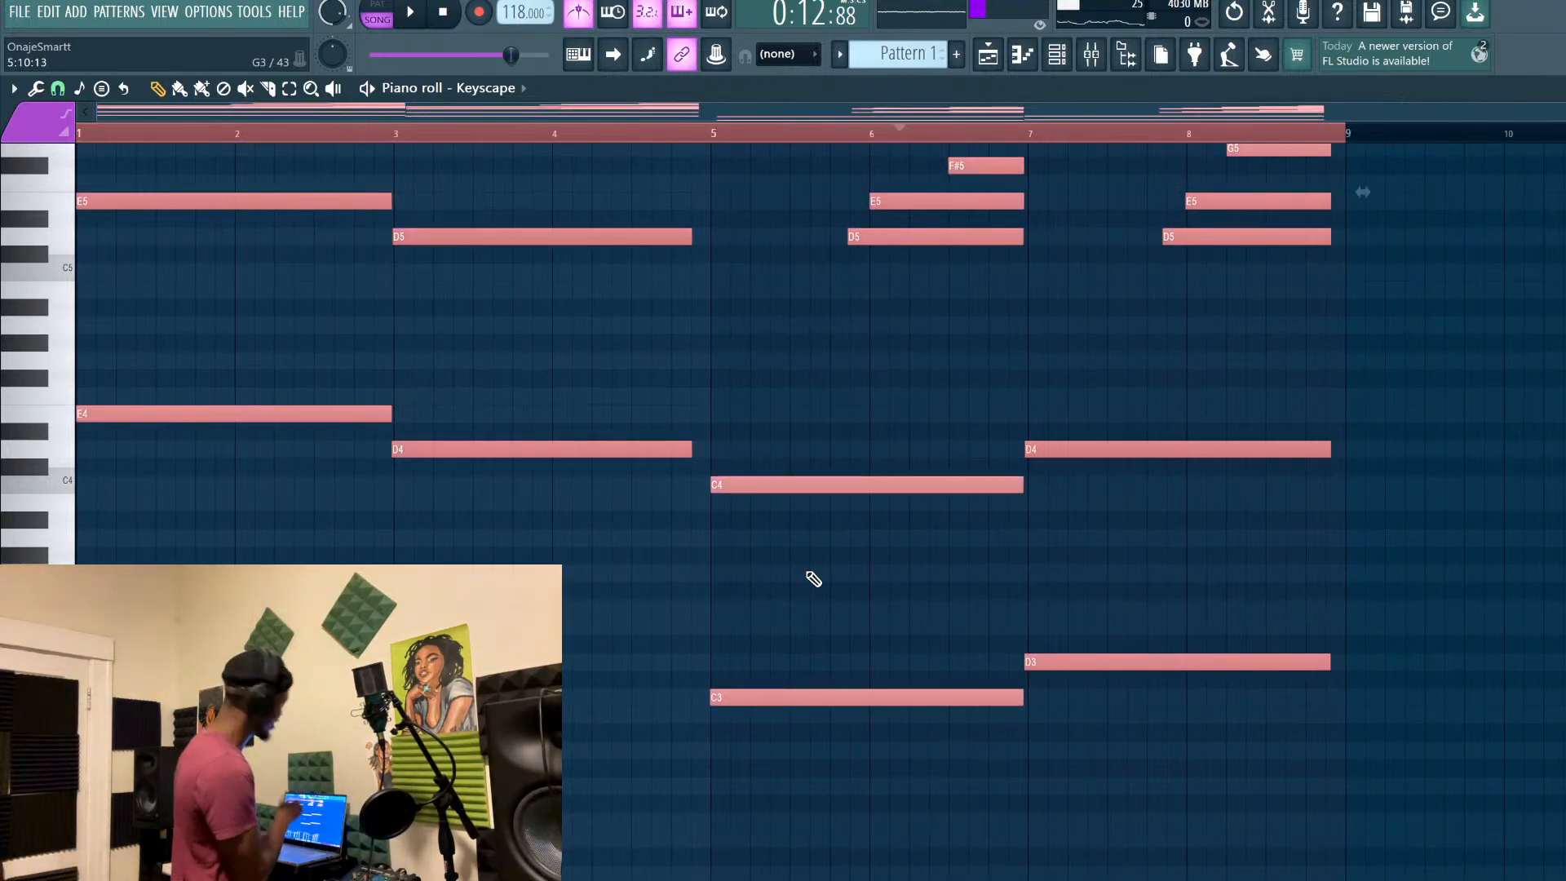
pyautogui.scroll(3, 813, 579)
pyautogui.hscroll(-8, 813, 579)
pyautogui.scroll(1, 813, 579)
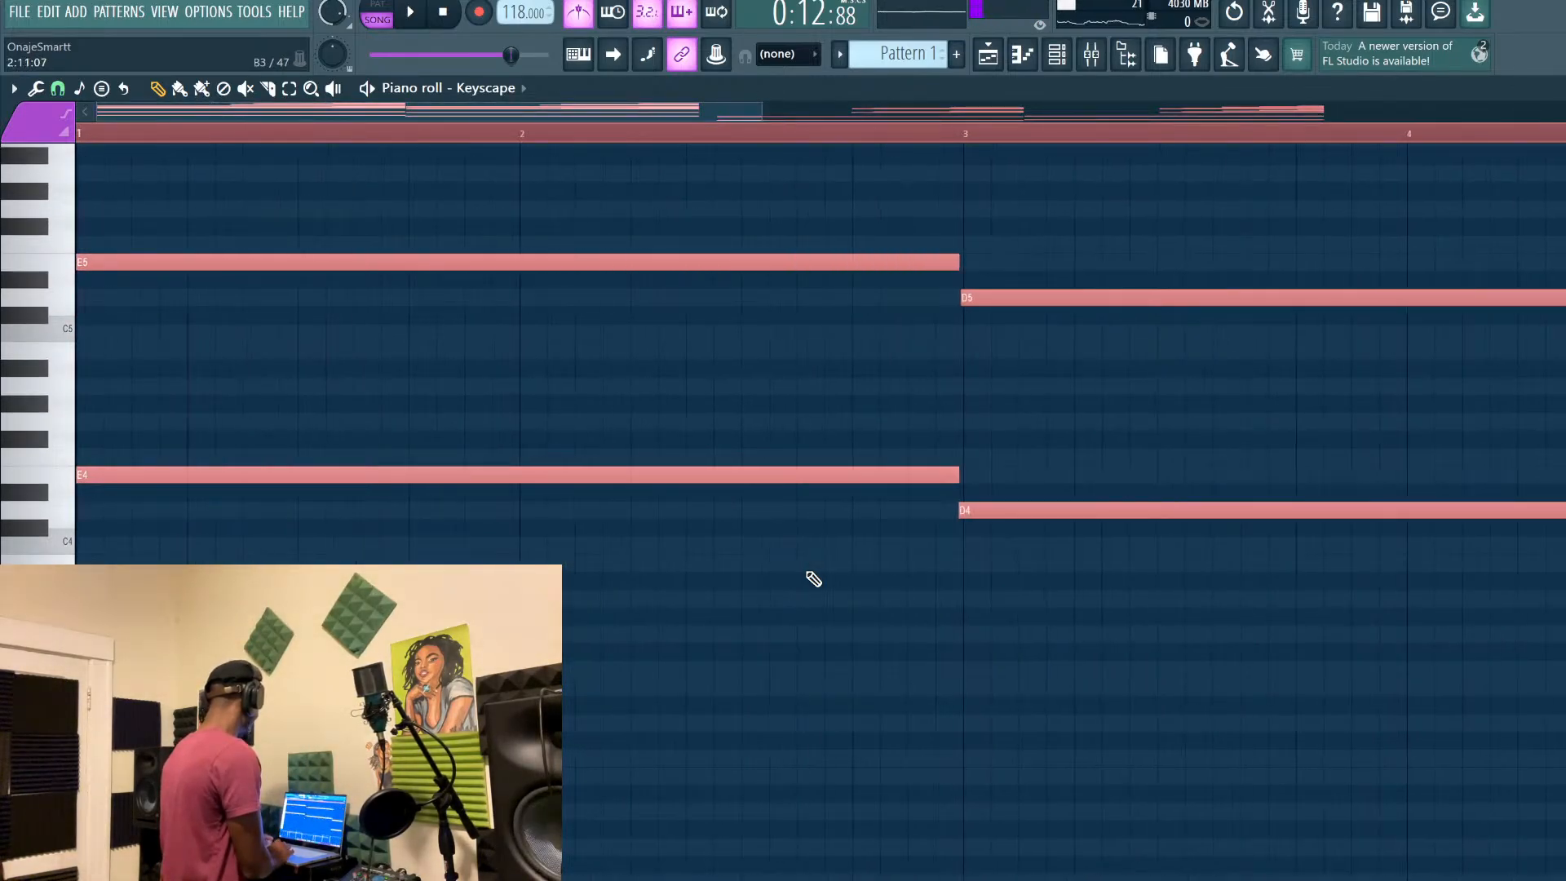
pyautogui.hotkey('ctrl', 'q')
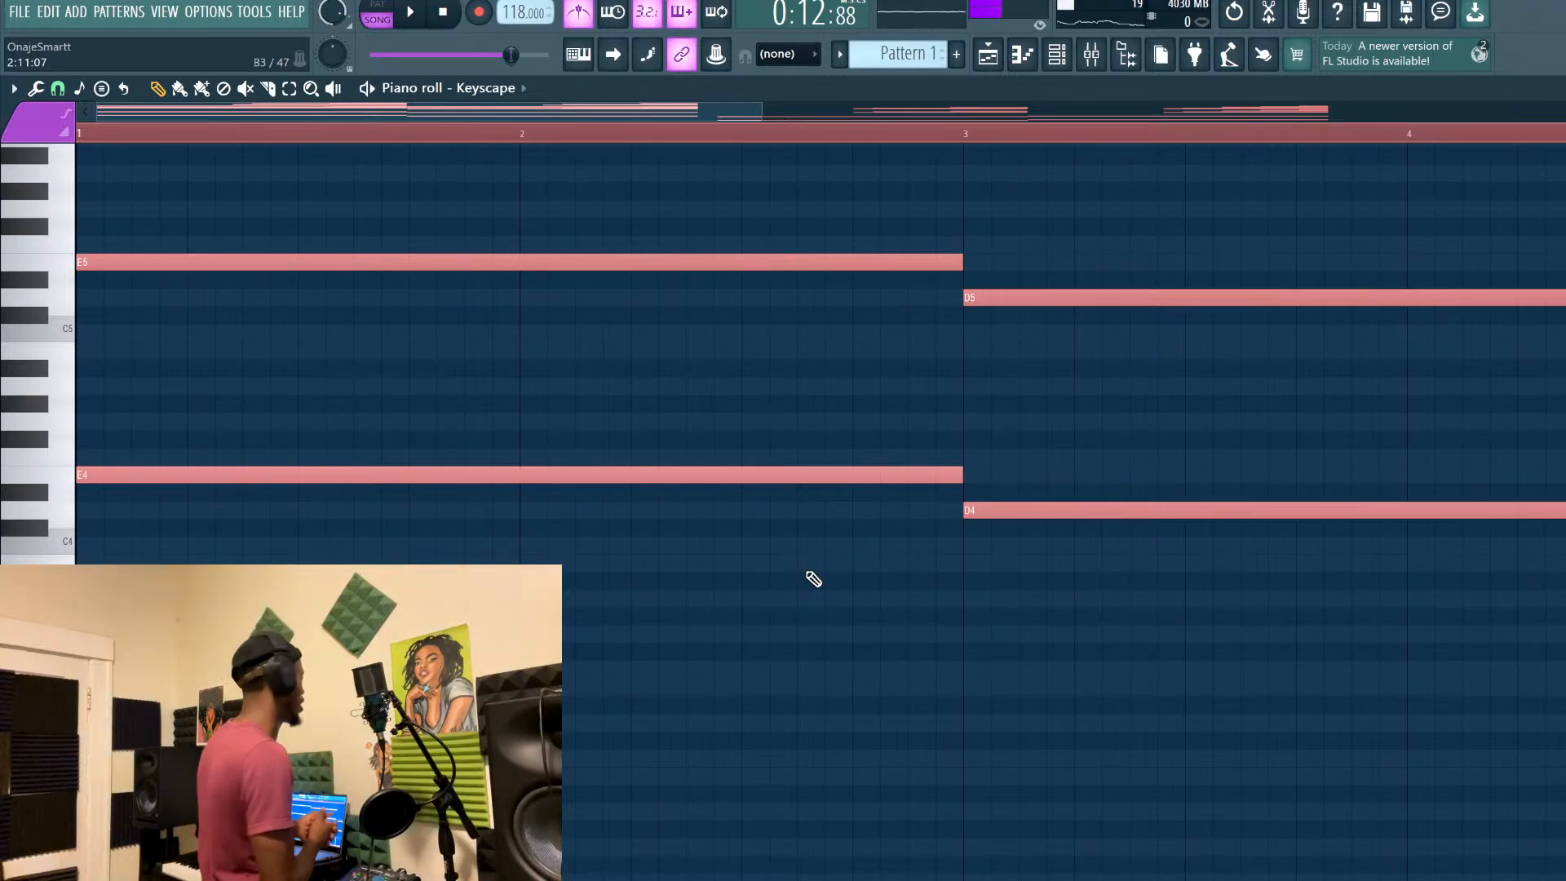
pyautogui.hotkey('ctrl', 'z')
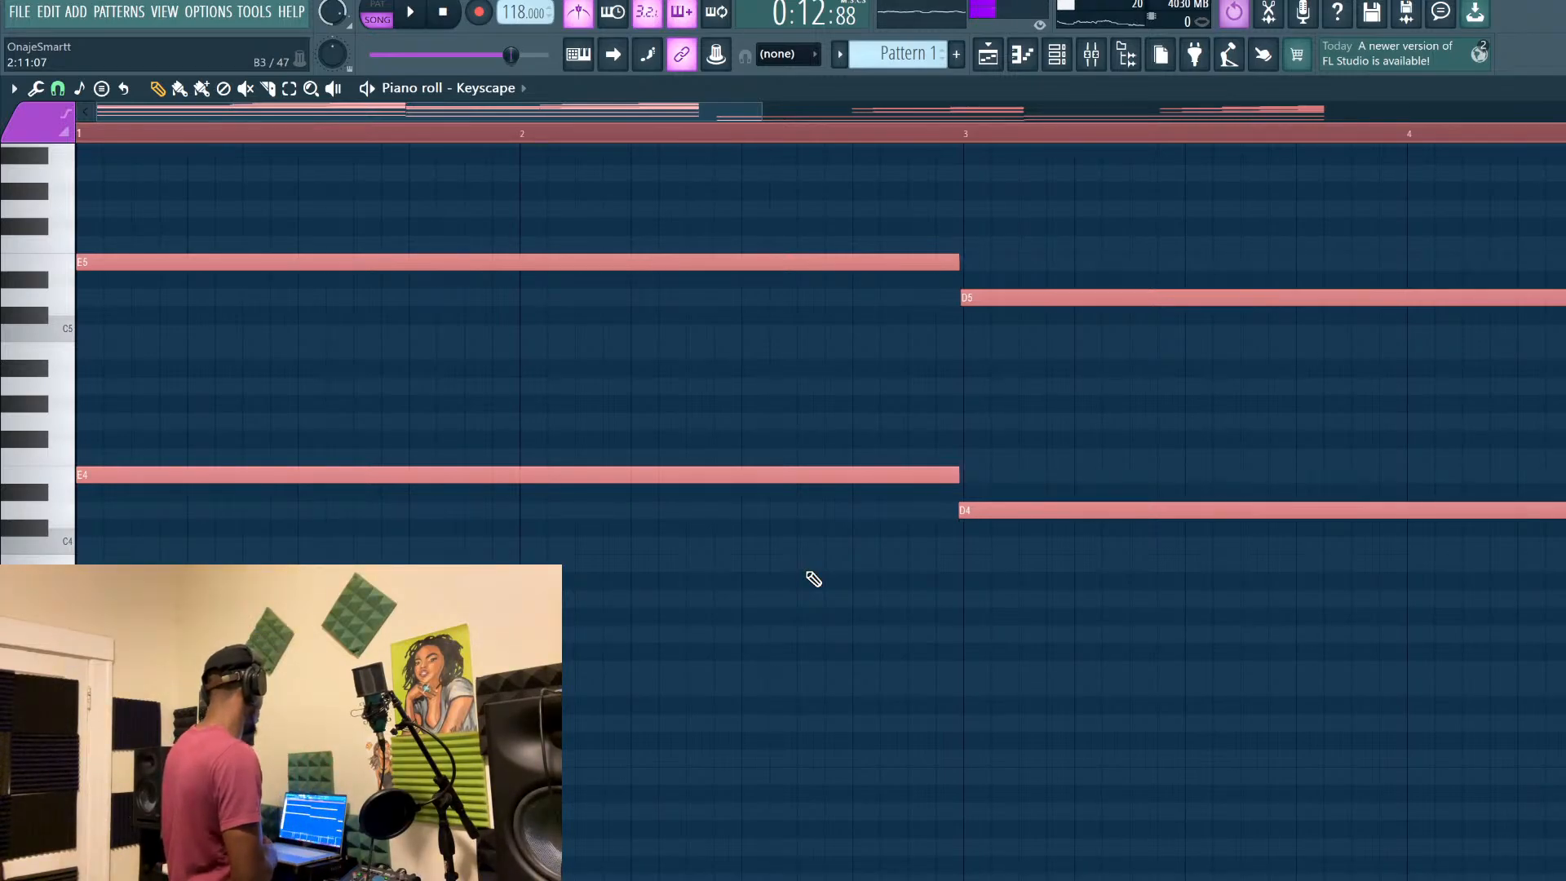
# Deselect the notes and play Pattern 1 twice from bar 5 to review the second phrase
pyautogui.scroll(-8, 862, 641)
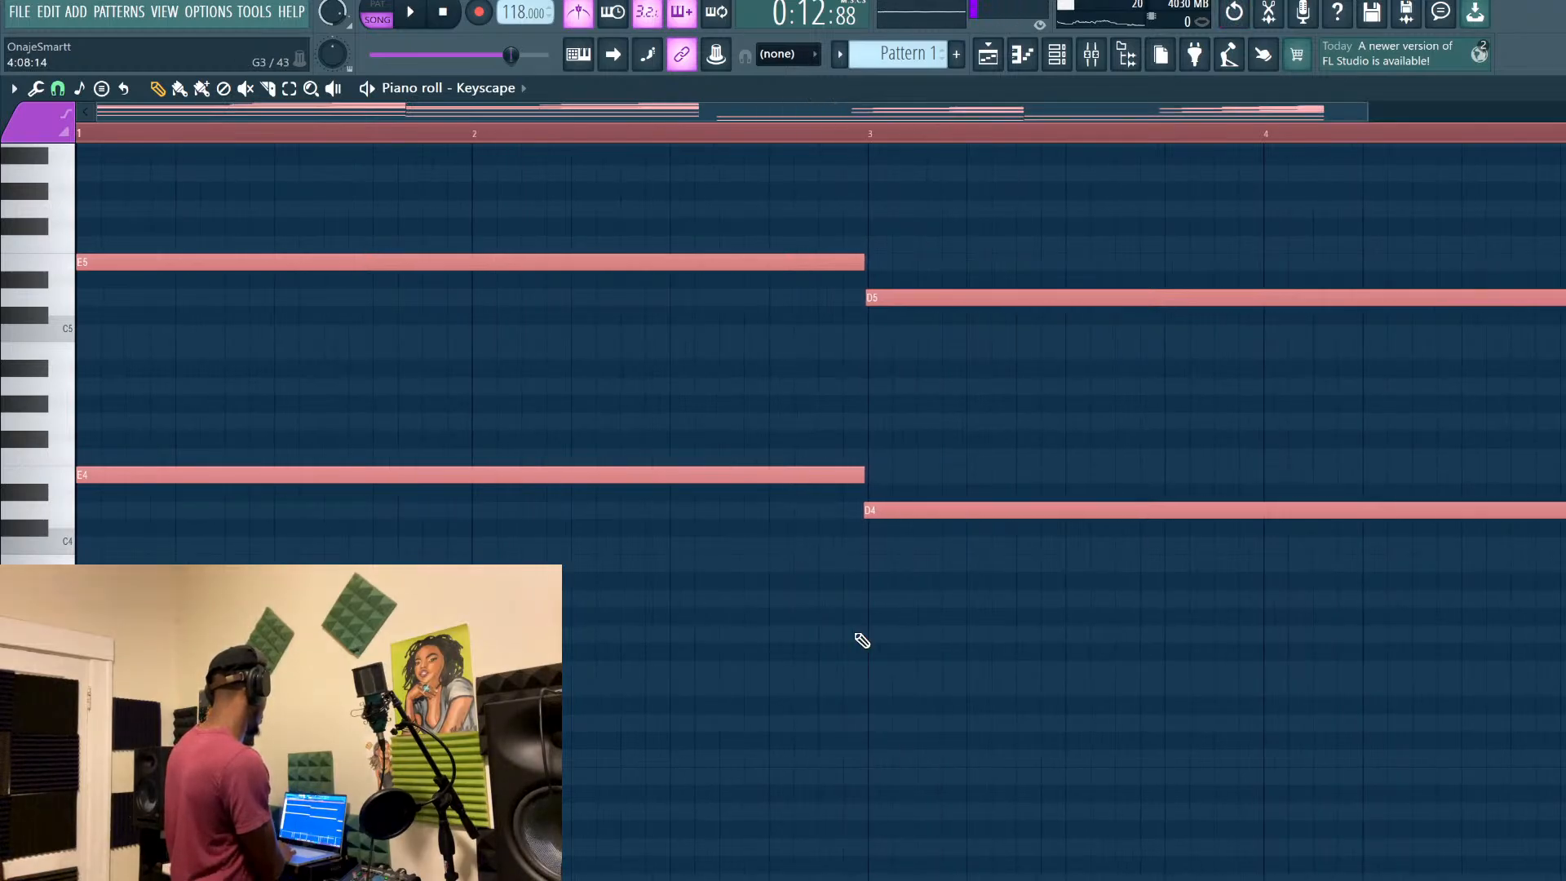
pyautogui.scroll(7, 946, 617)
pyautogui.scroll(3, 946, 617)
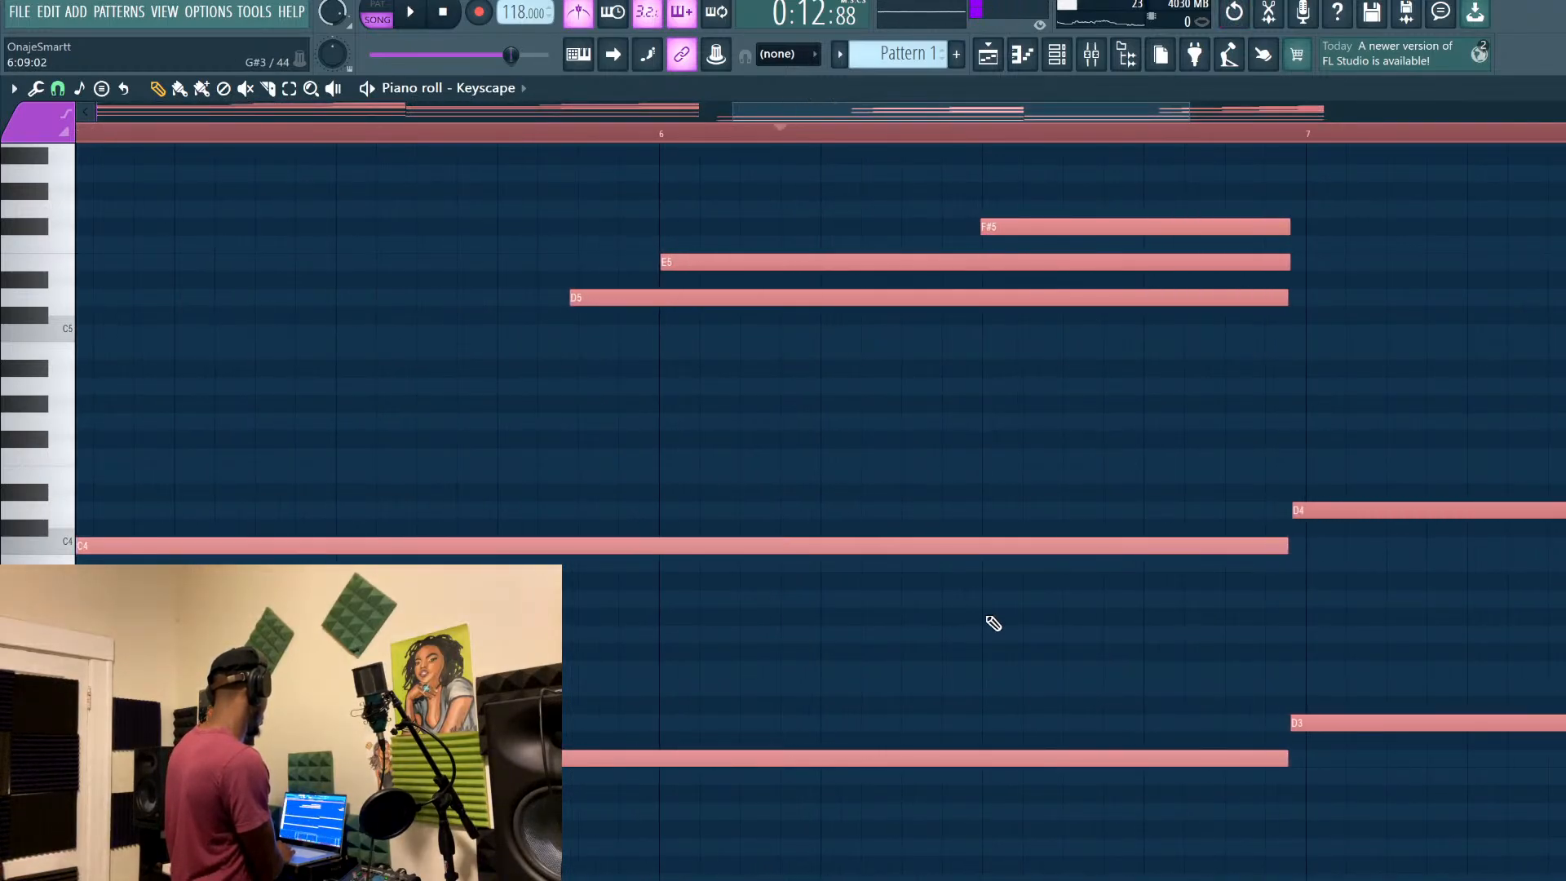
pyautogui.hotkey('ctrl', 'a')
pyautogui.scroll(-3, 1211, 522)
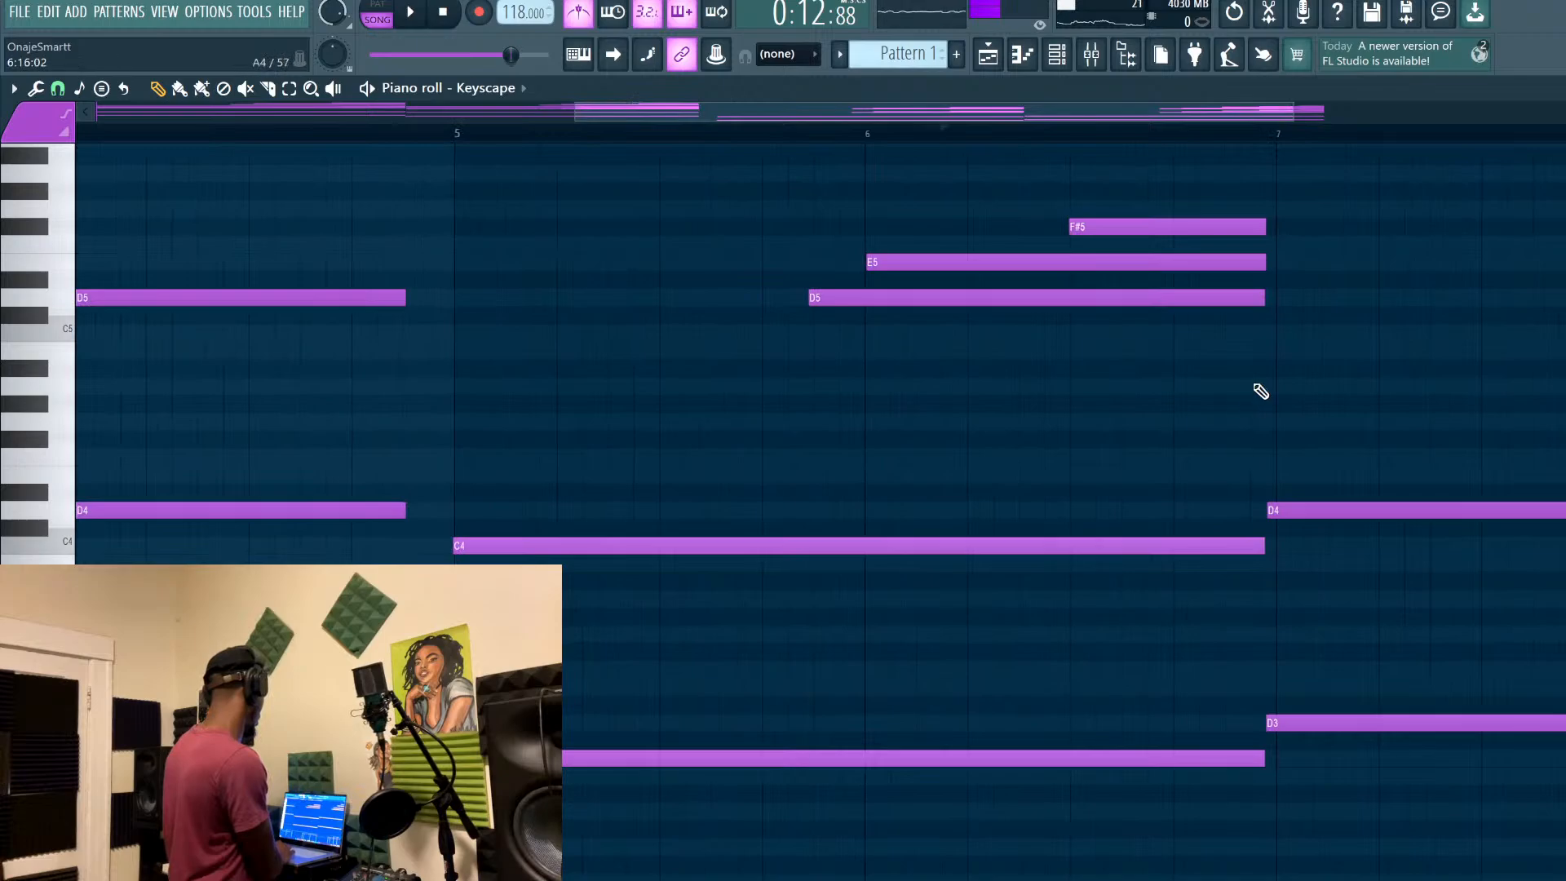
pyautogui.scroll(-2, 1259, 392)
pyautogui.click(723, 140)
pyautogui.press('space')
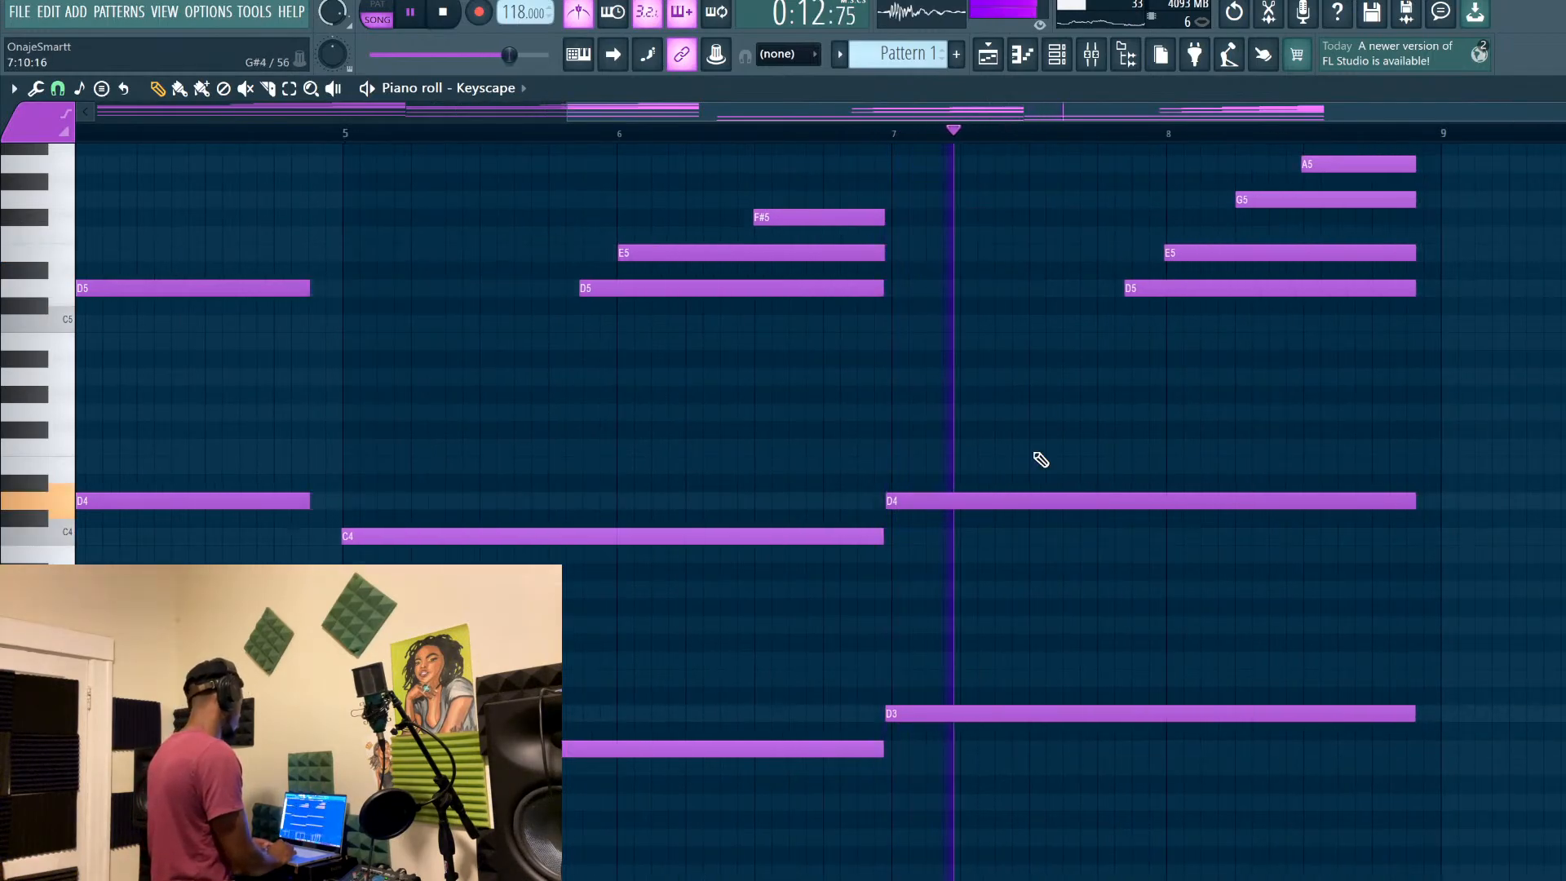
pyautogui.press('space')
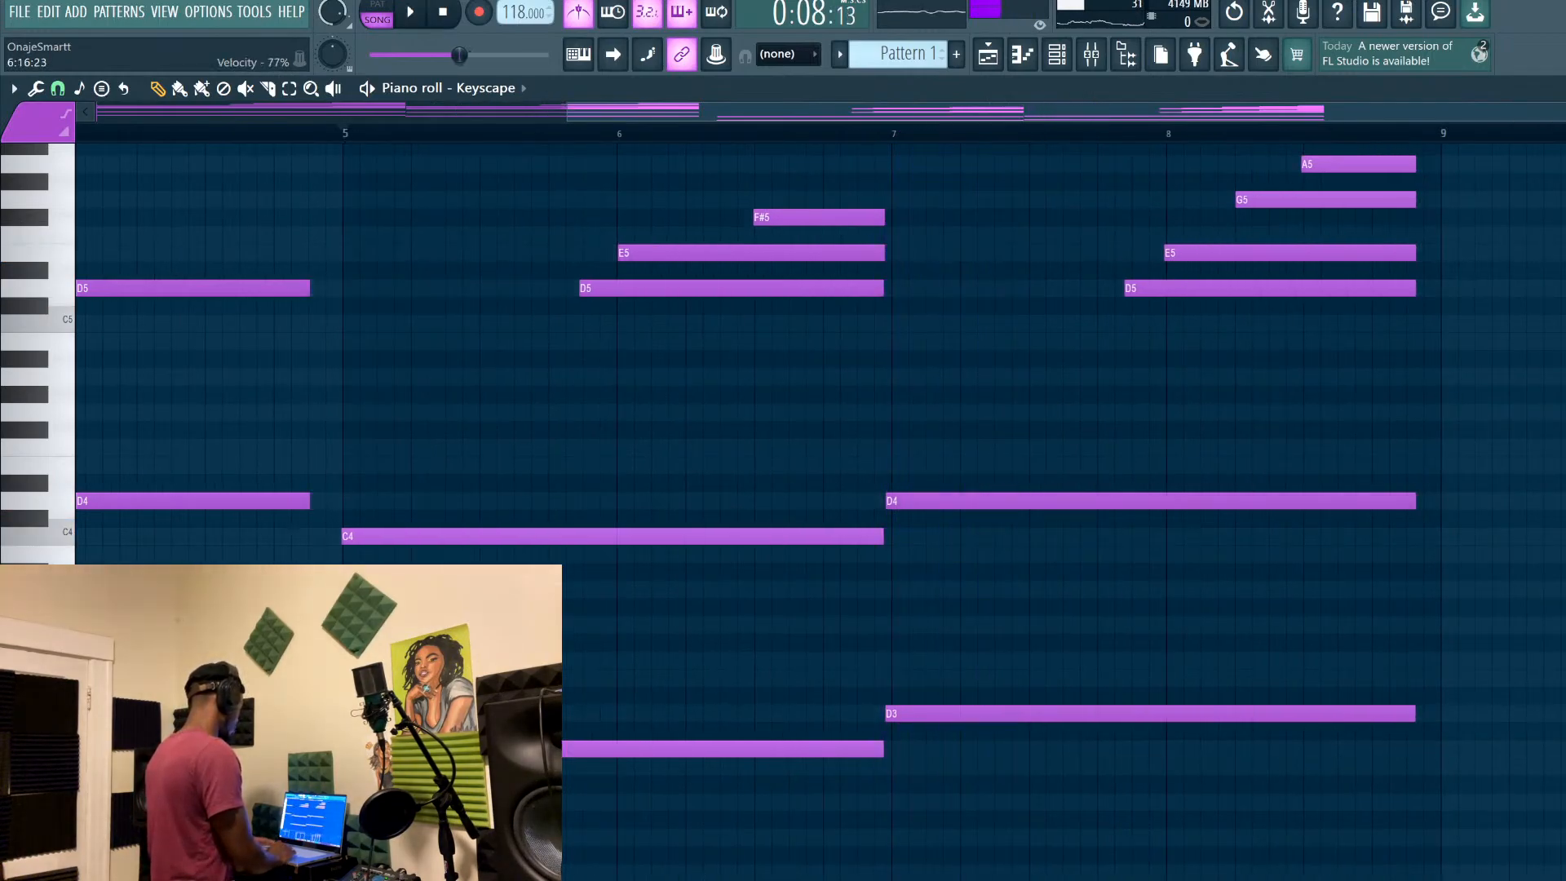
pyautogui.press('space')
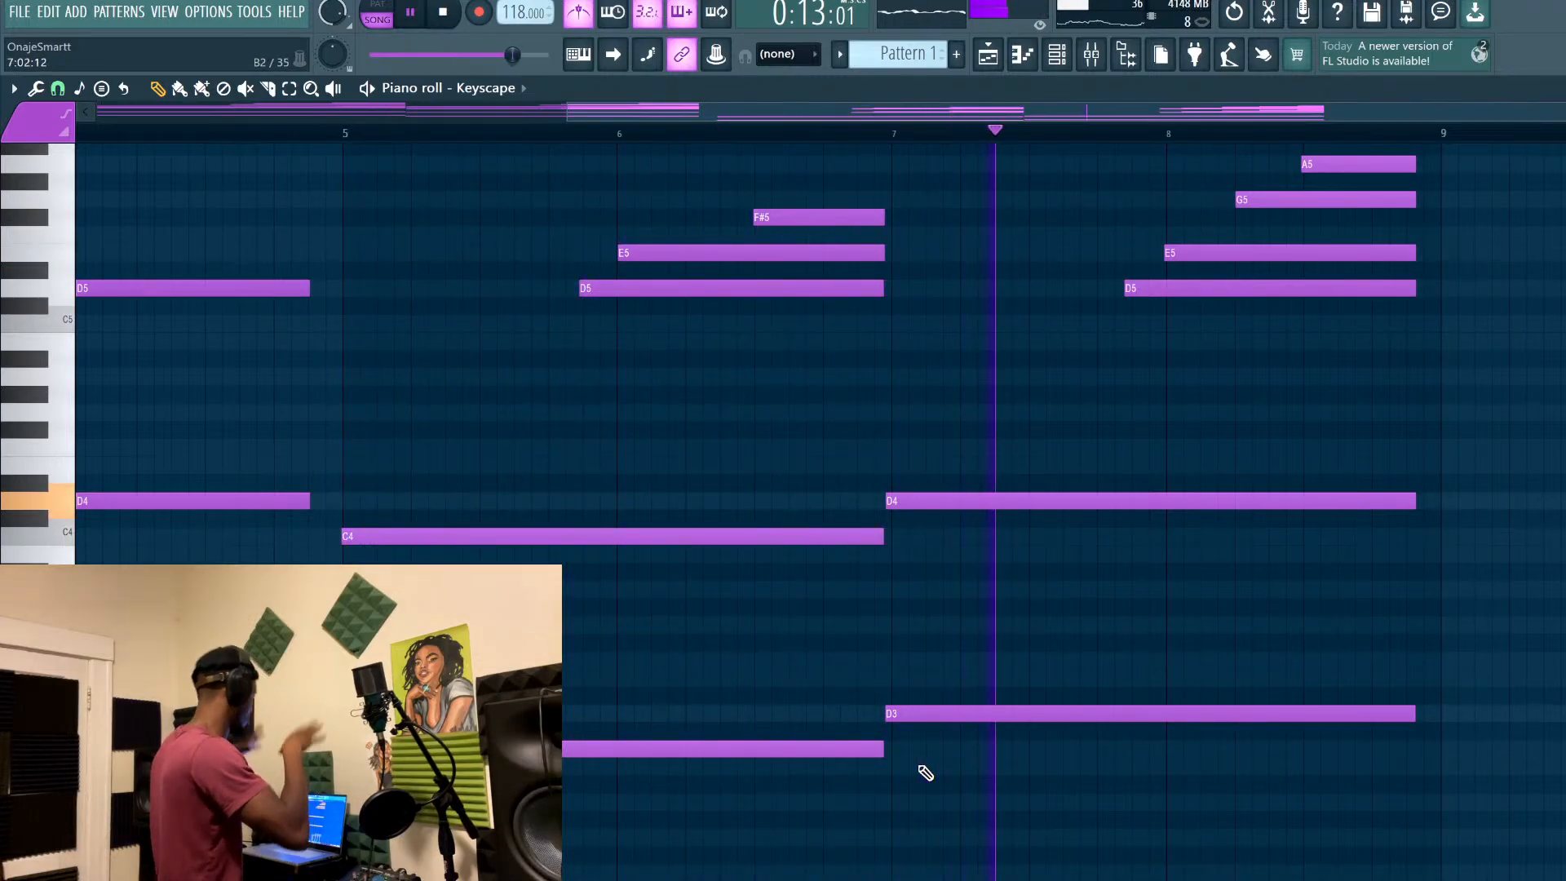
pyautogui.press('space')
# Select the D3 note at bar 7 and replay the phrase from bar 5, examining its notes across the octaves
pyautogui.click(916, 722)
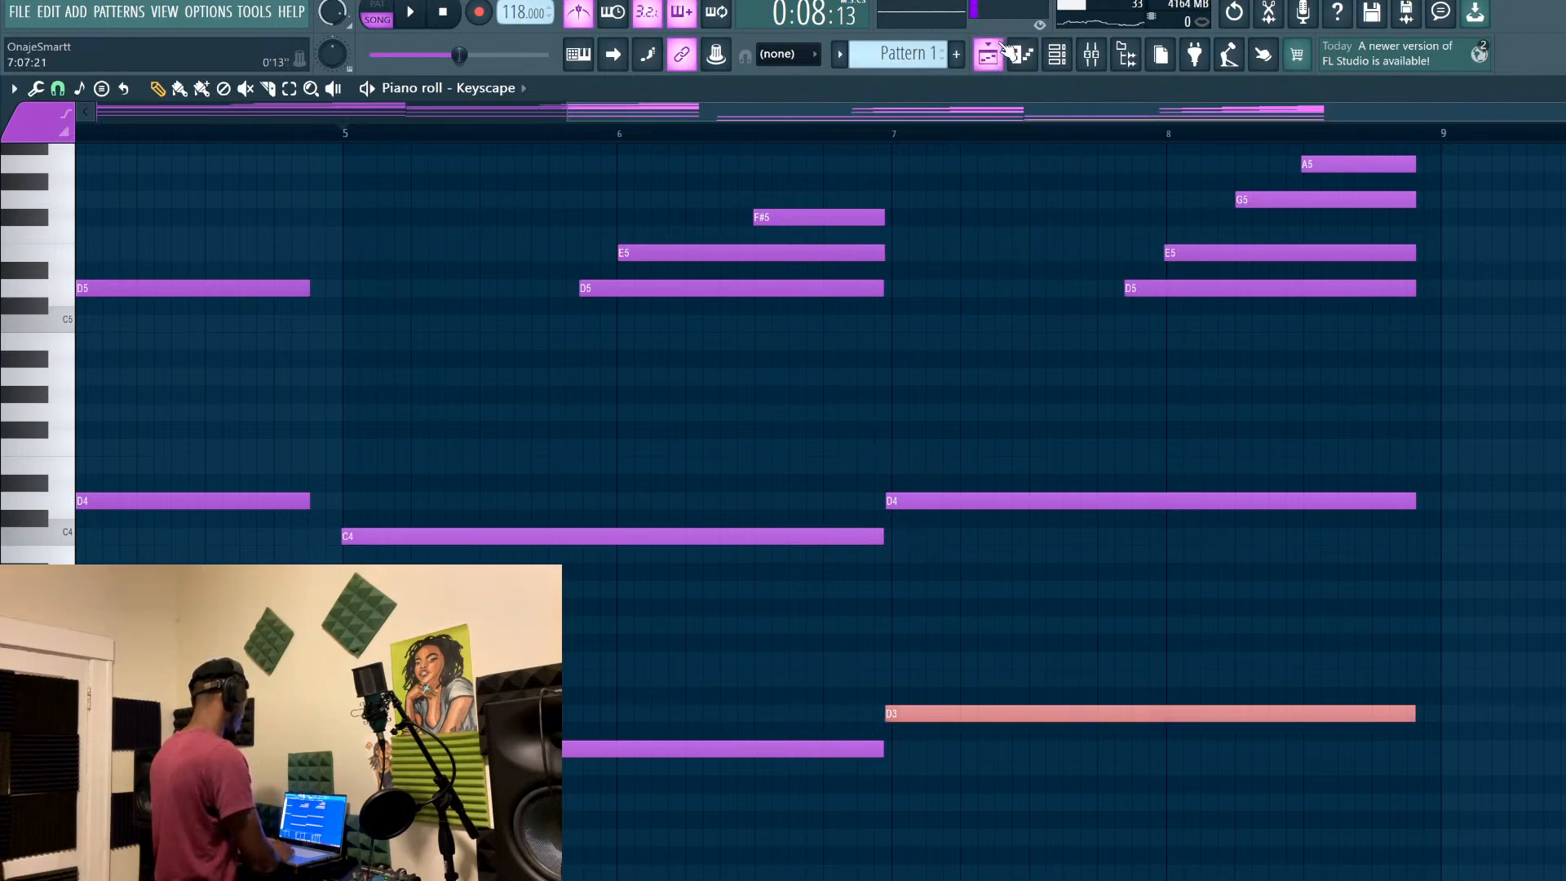
pyautogui.scroll(-5, 914, 303)
pyautogui.scroll(8, 915, 303)
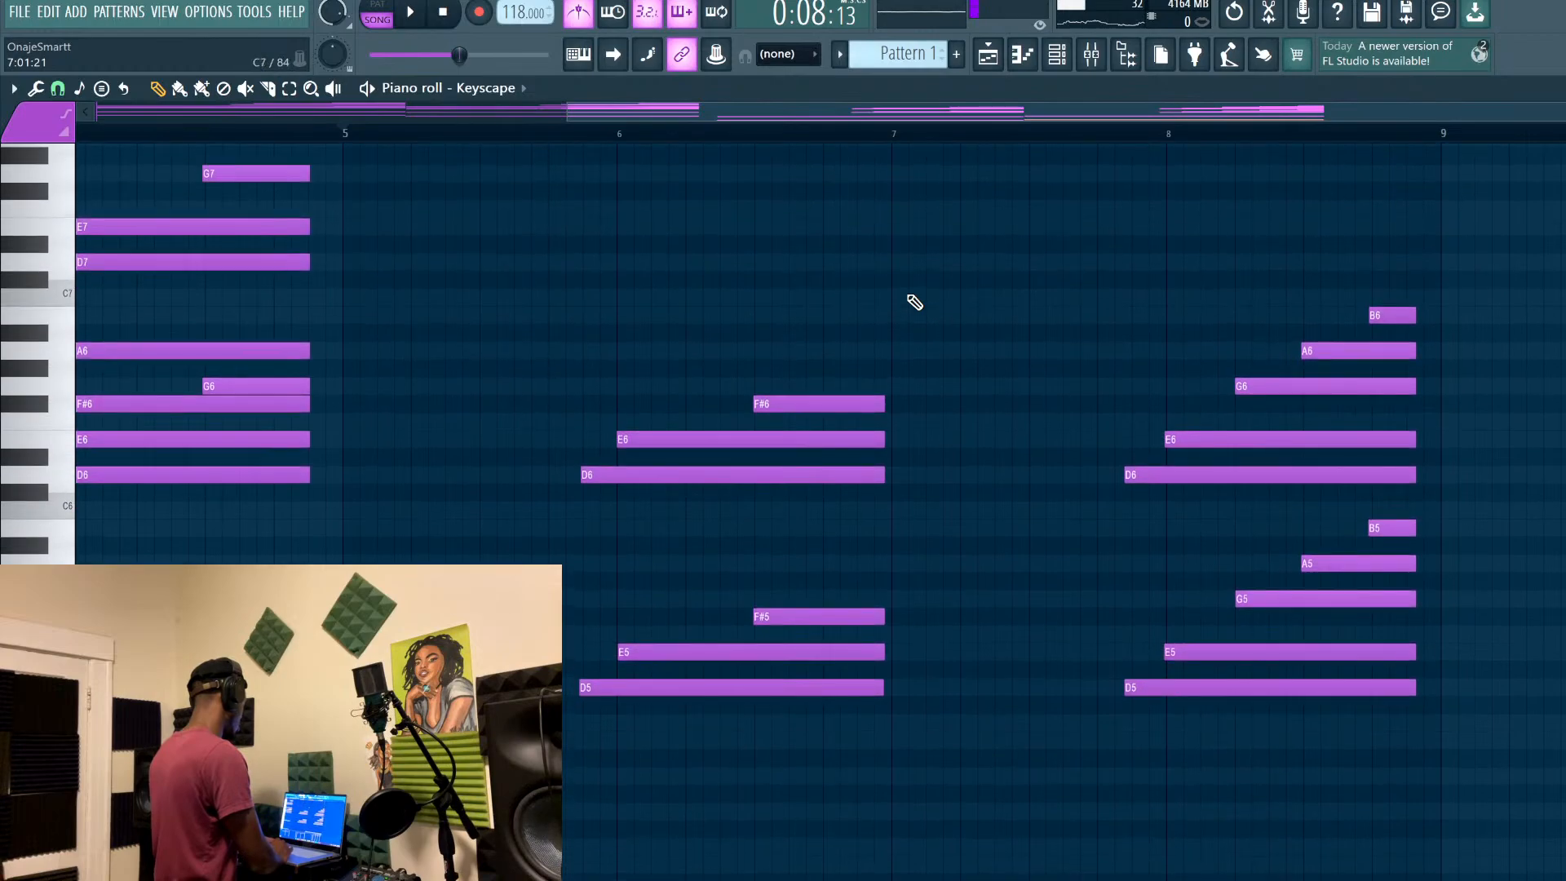
pyautogui.hscroll(-4, 915, 303)
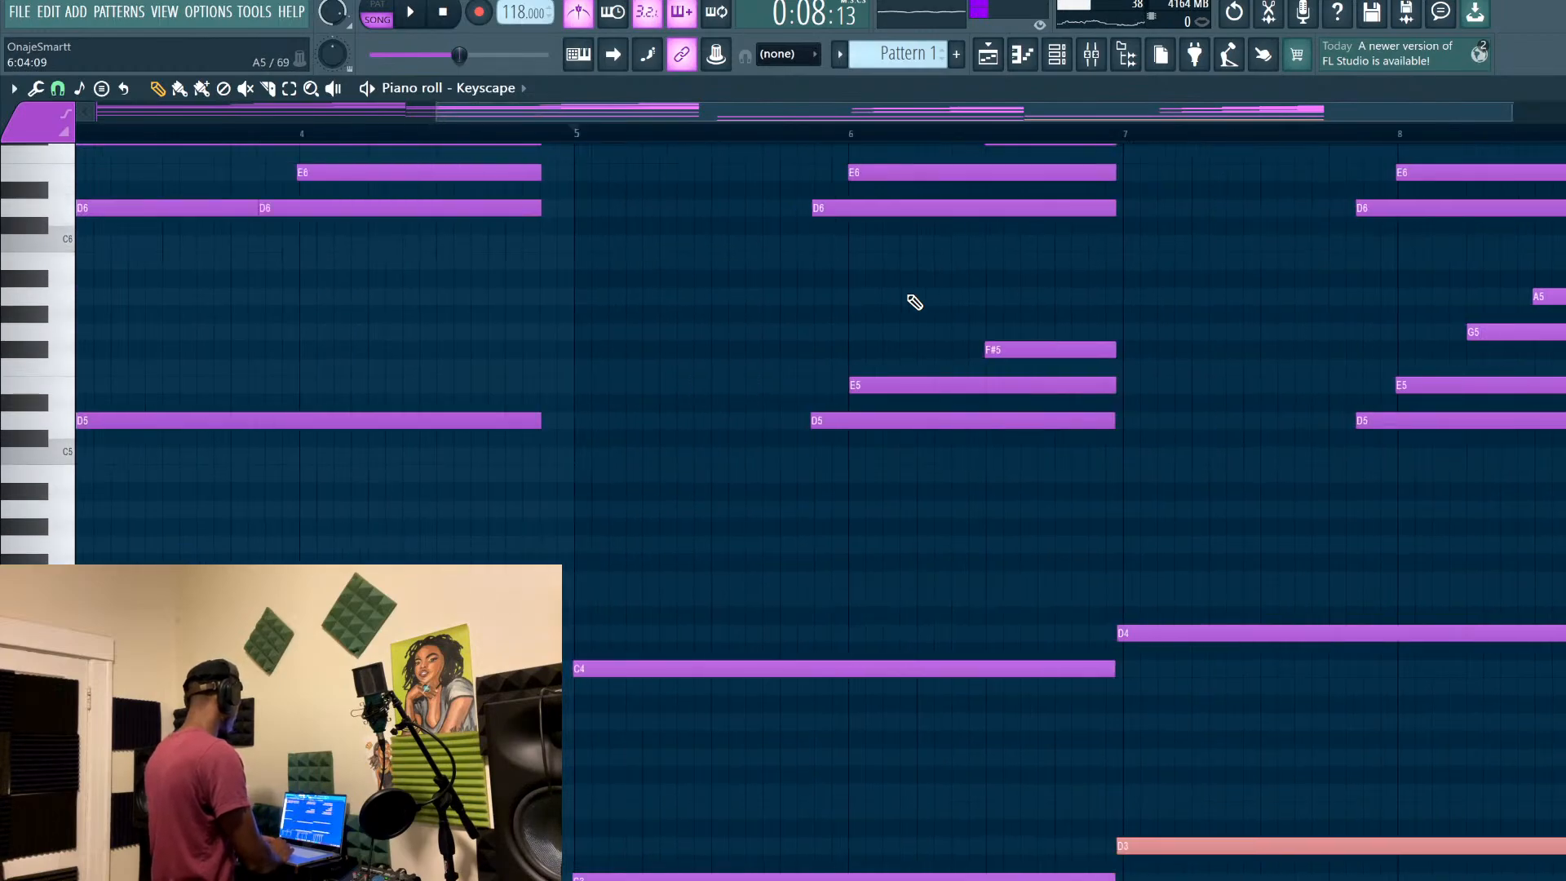
pyautogui.scroll(-2, 914, 302)
pyautogui.scroll(-3, 915, 302)
pyautogui.press('space')
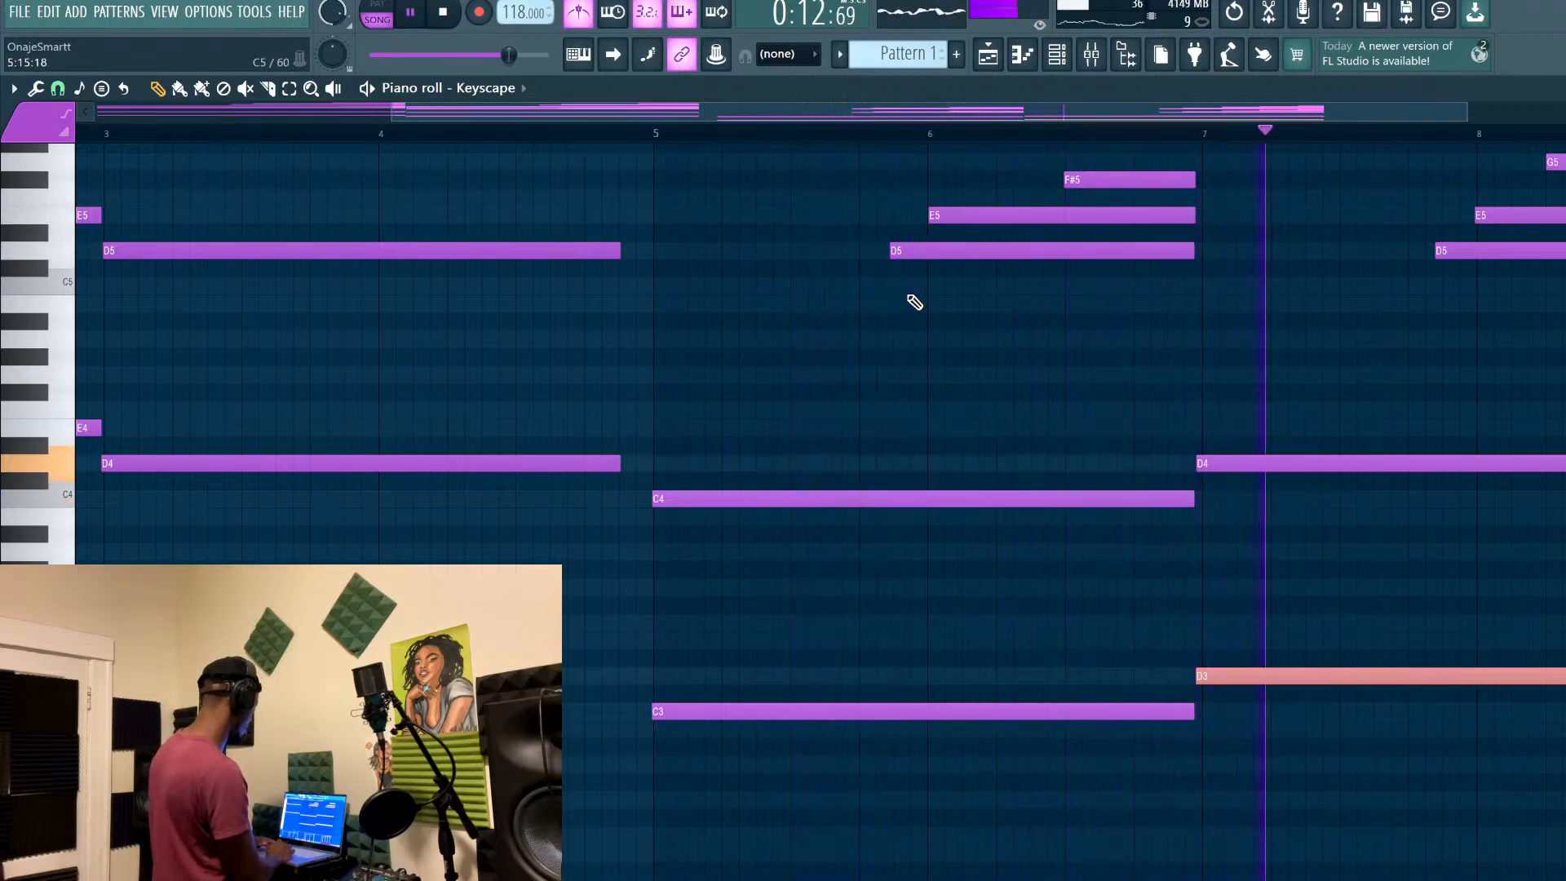
pyautogui.hscroll(1, 1160, 401)
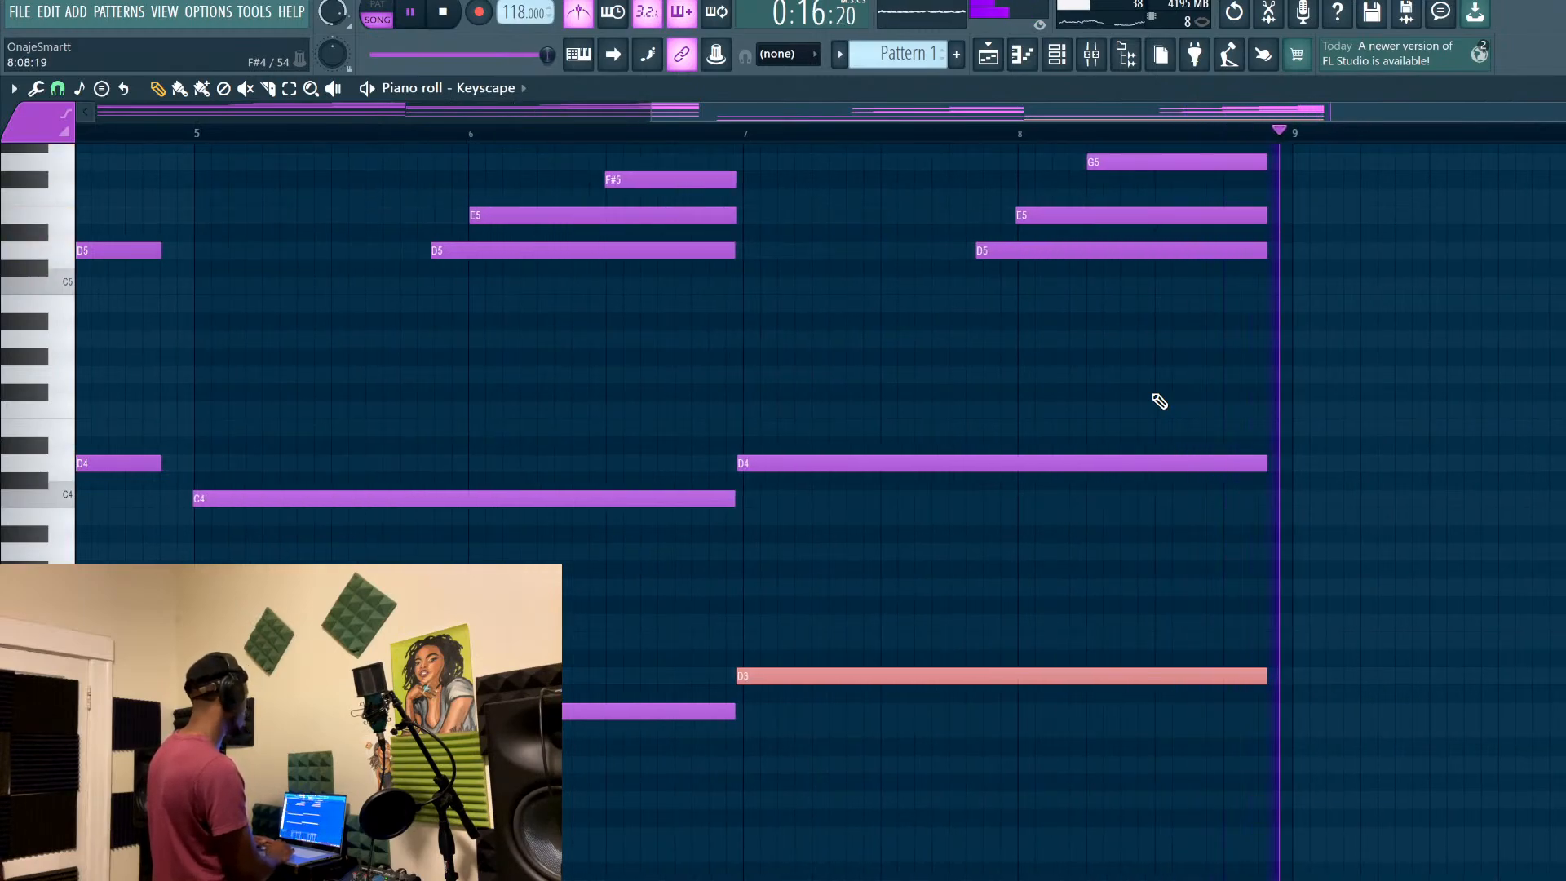
pyautogui.press('space')
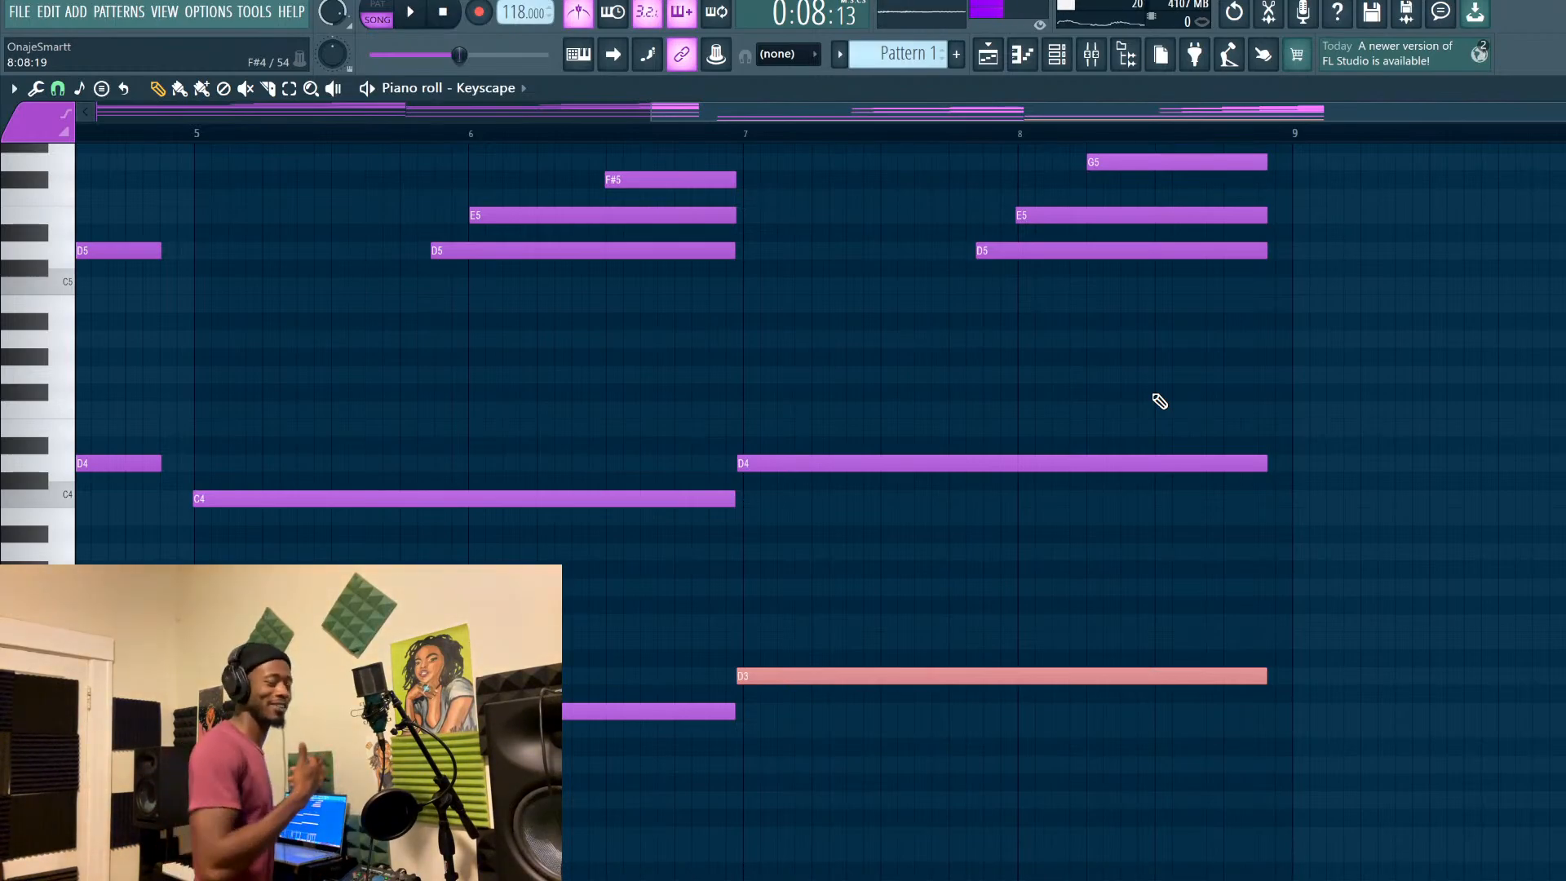
pyautogui.press('space')
pyautogui.scroll(-5, 1142, 658)
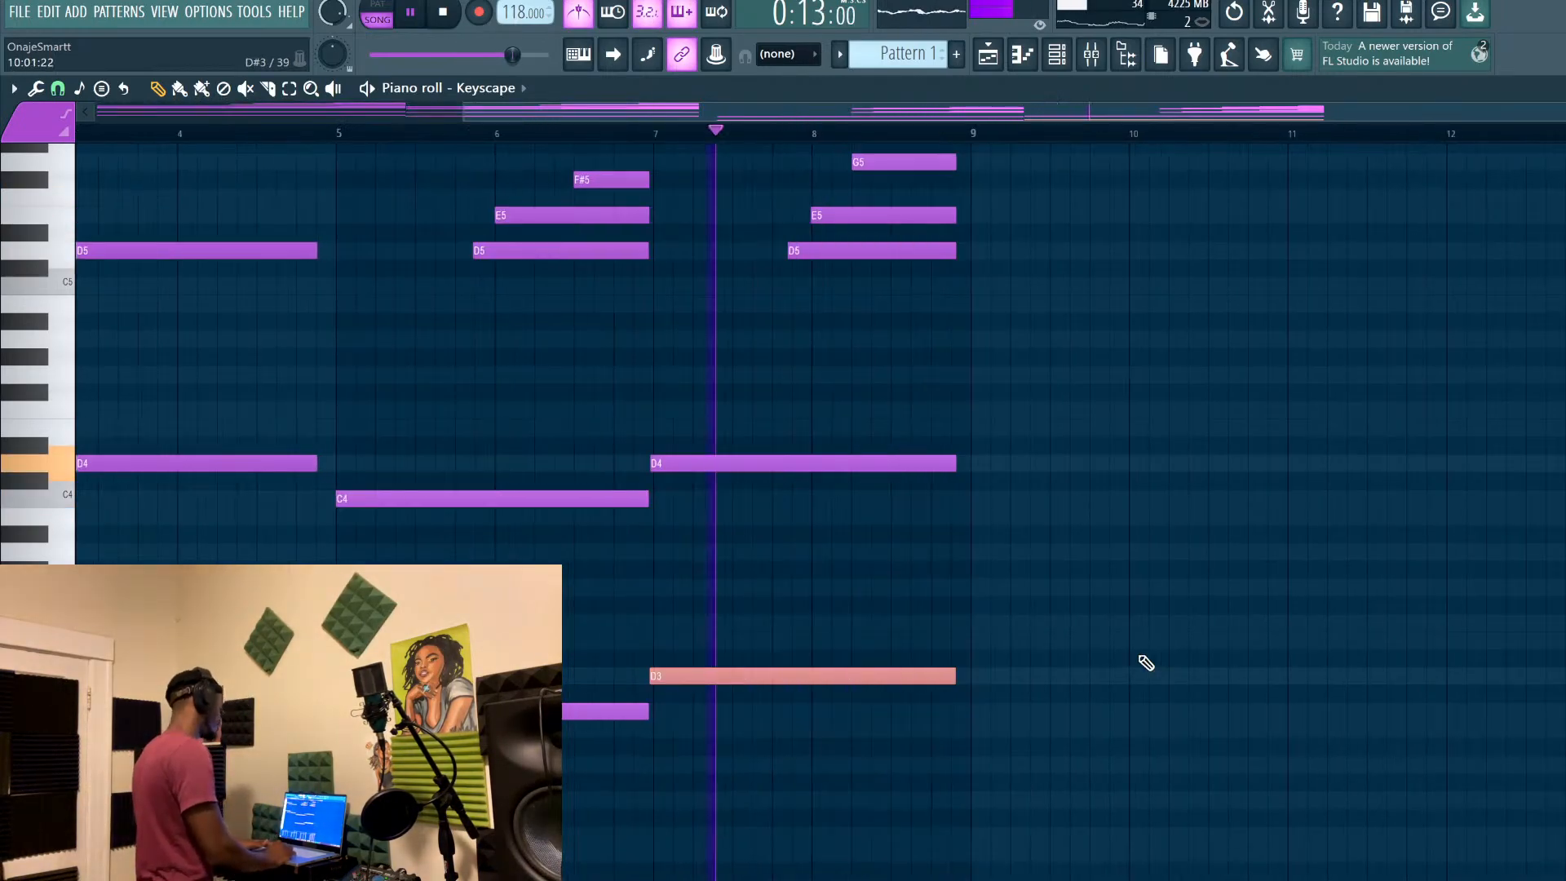
pyautogui.scroll(3, 1146, 663)
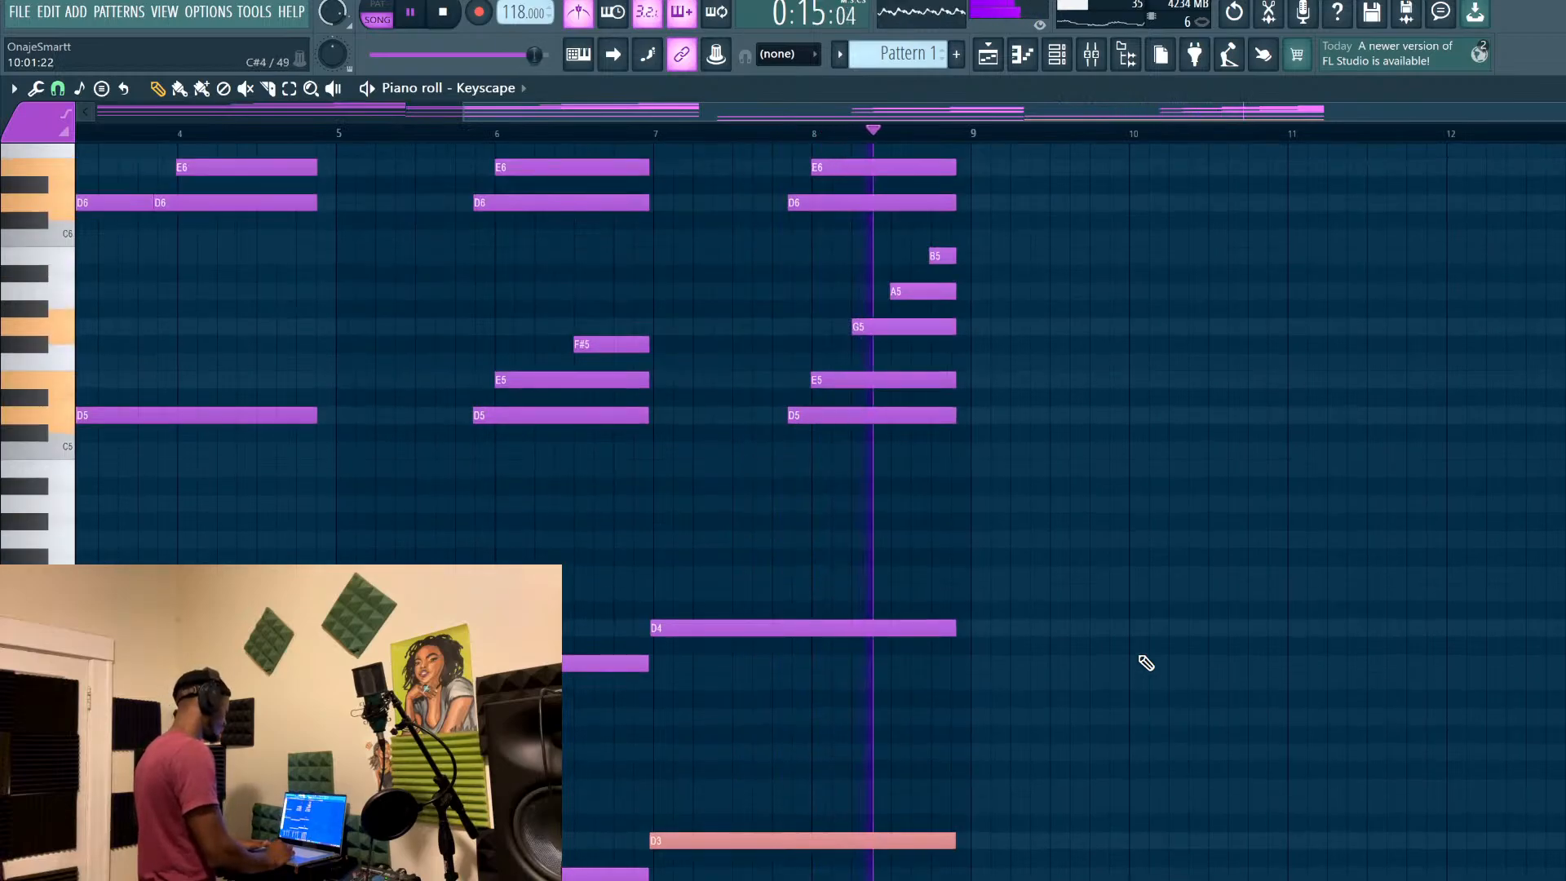
# Duplicate the Pattern 1 clip on Track 1 of the playlist so the copy runs from bar 9 to bar 17
pyautogui.click(988, 53)
pyautogui.scroll(3, 800, 263)
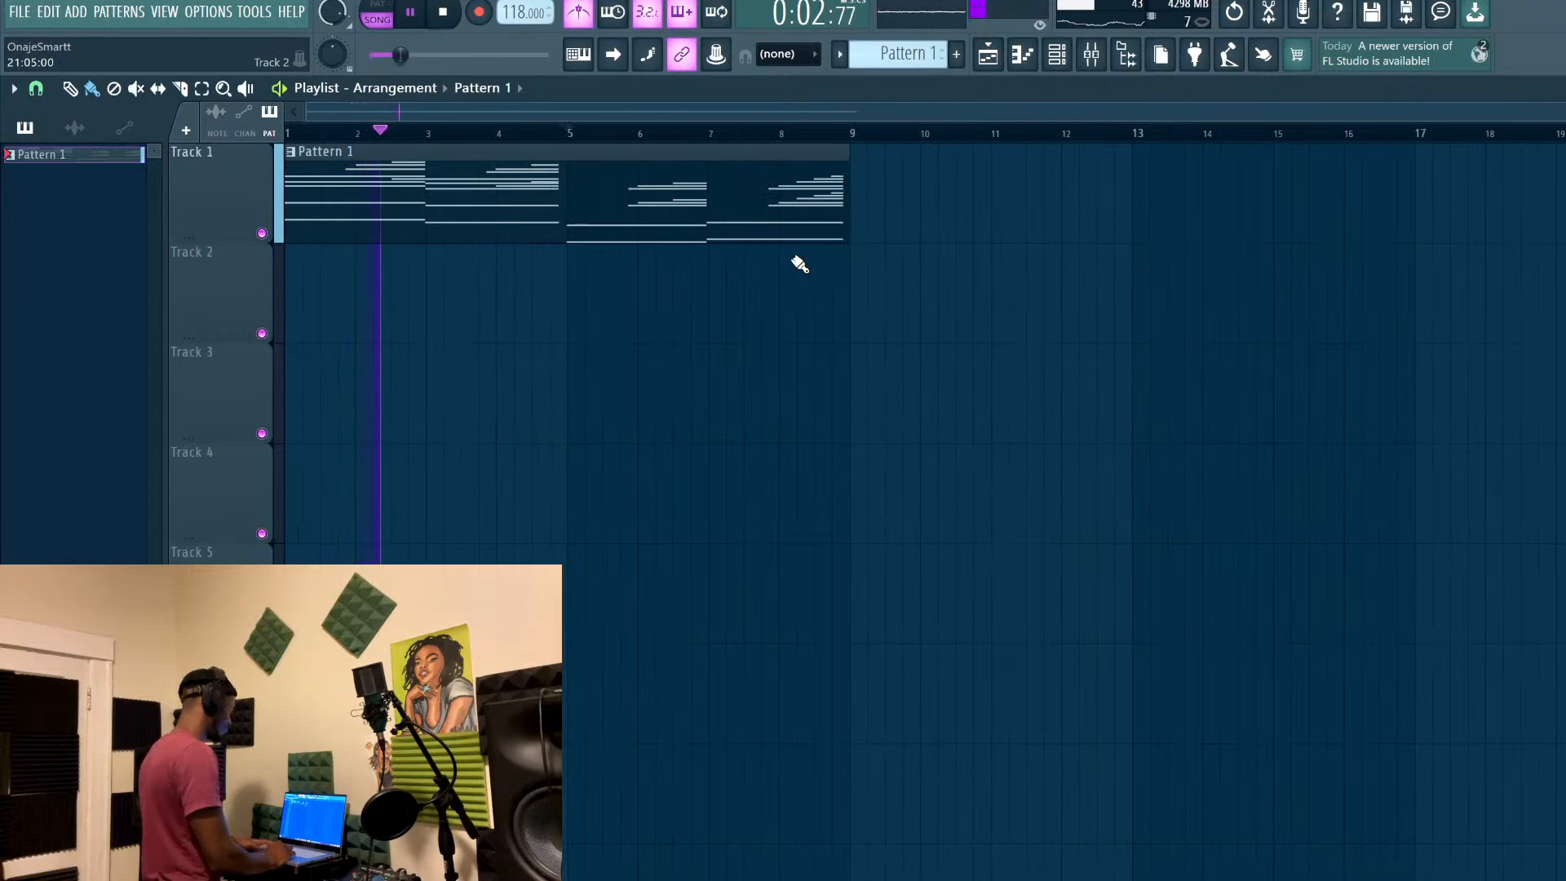
pyautogui.press('space')
pyautogui.hotkey('ctrl', 'a')
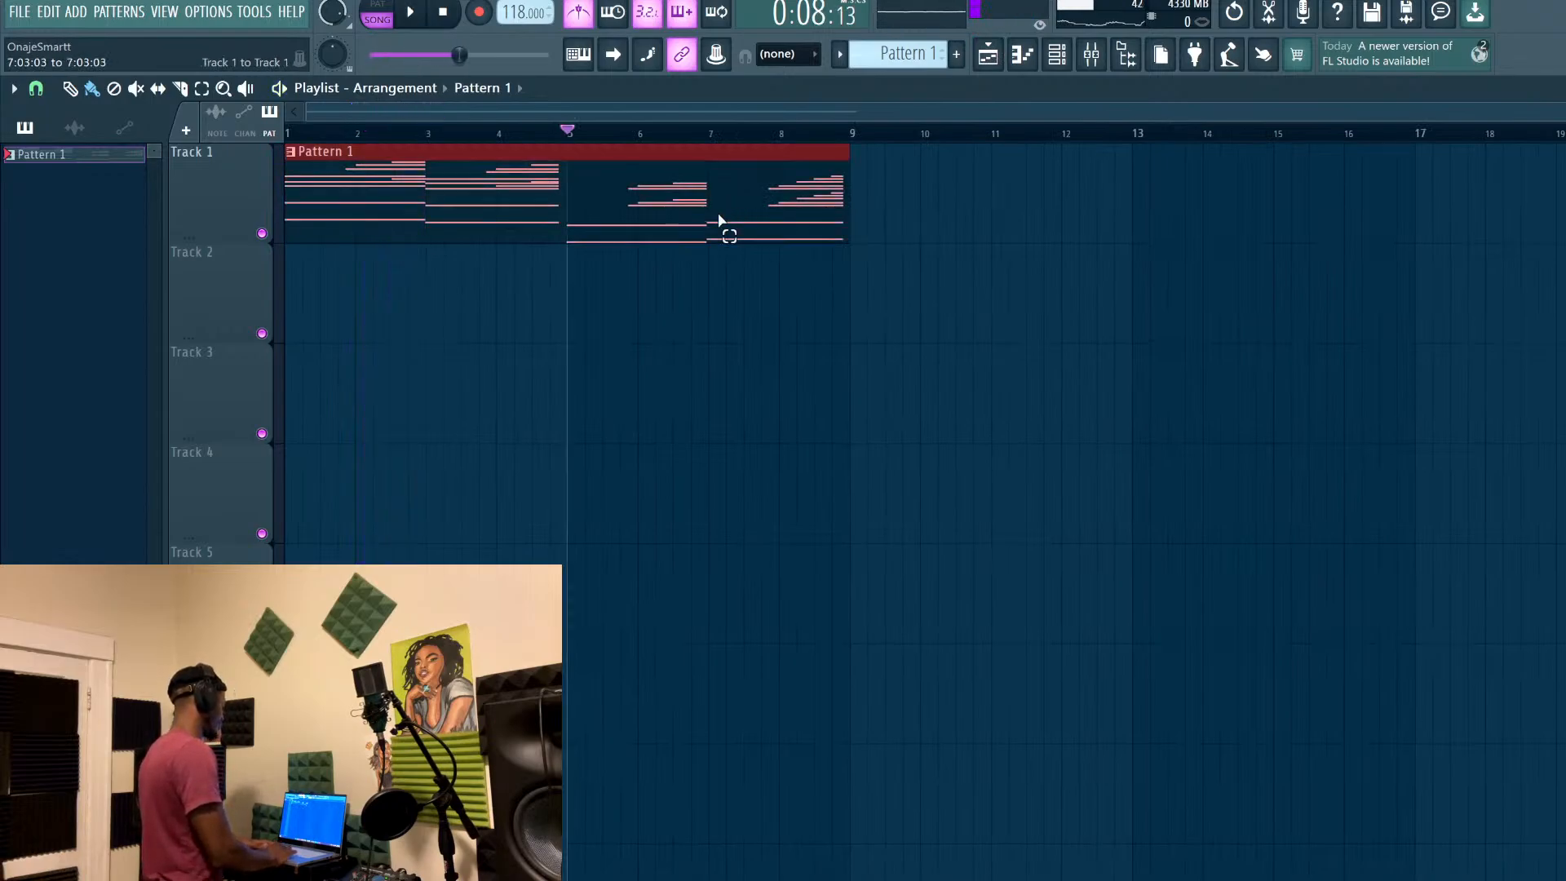
pyautogui.hotkey('ctrl', 'b')
pyautogui.scroll(-2, 900, 314)
pyautogui.scroll(-1, 900, 314)
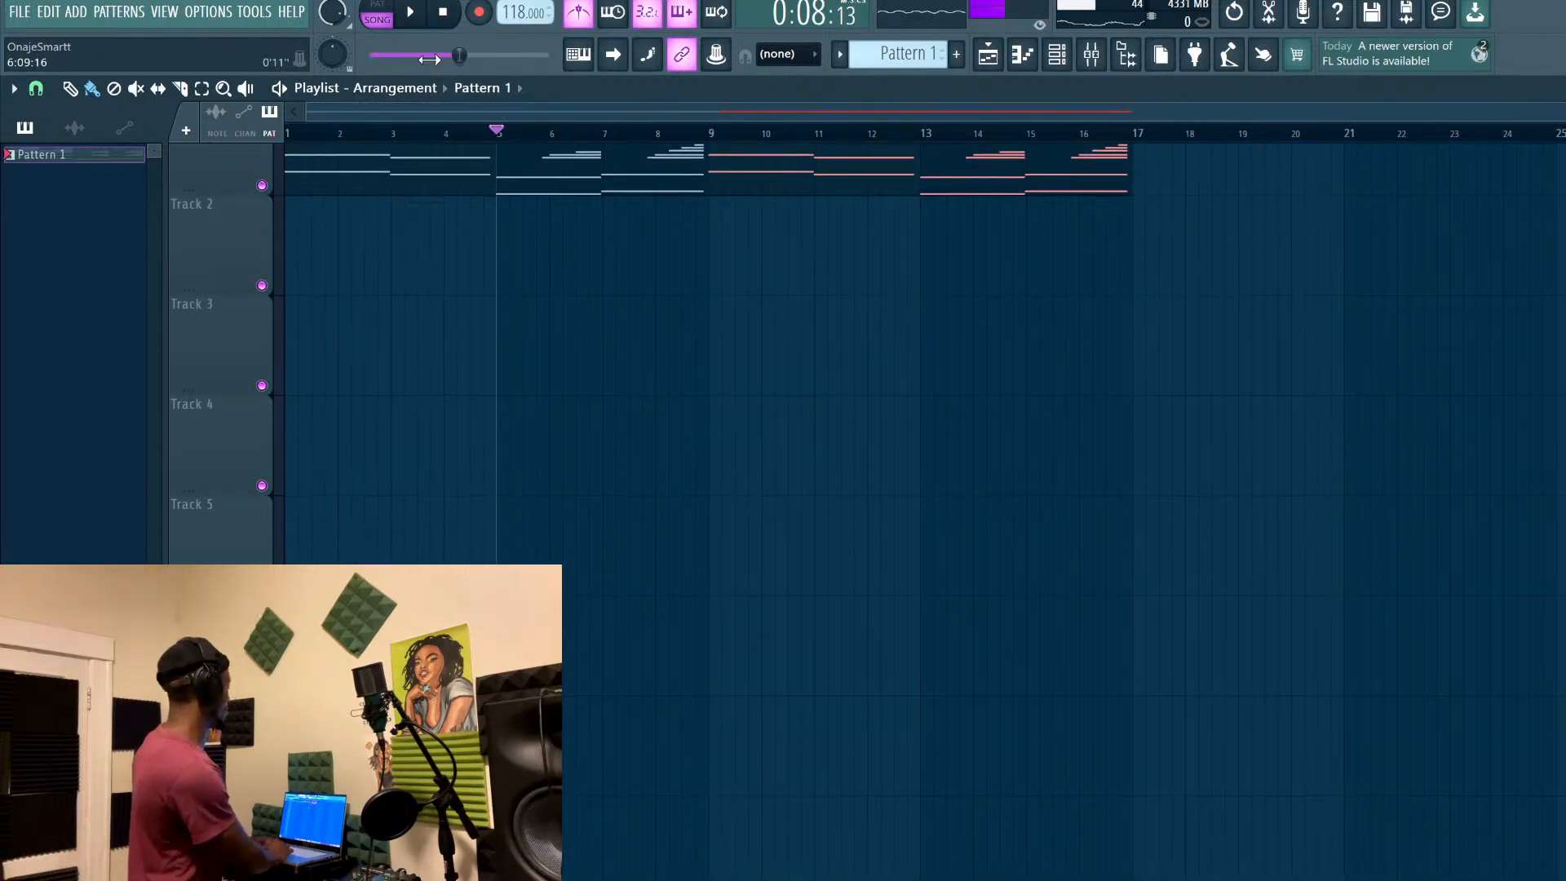
# Return the song position to the start and play the duplicated piano arrangement twice from bar 1
pyautogui.moveTo(457, 59); pyautogui.dragTo(378, 62)
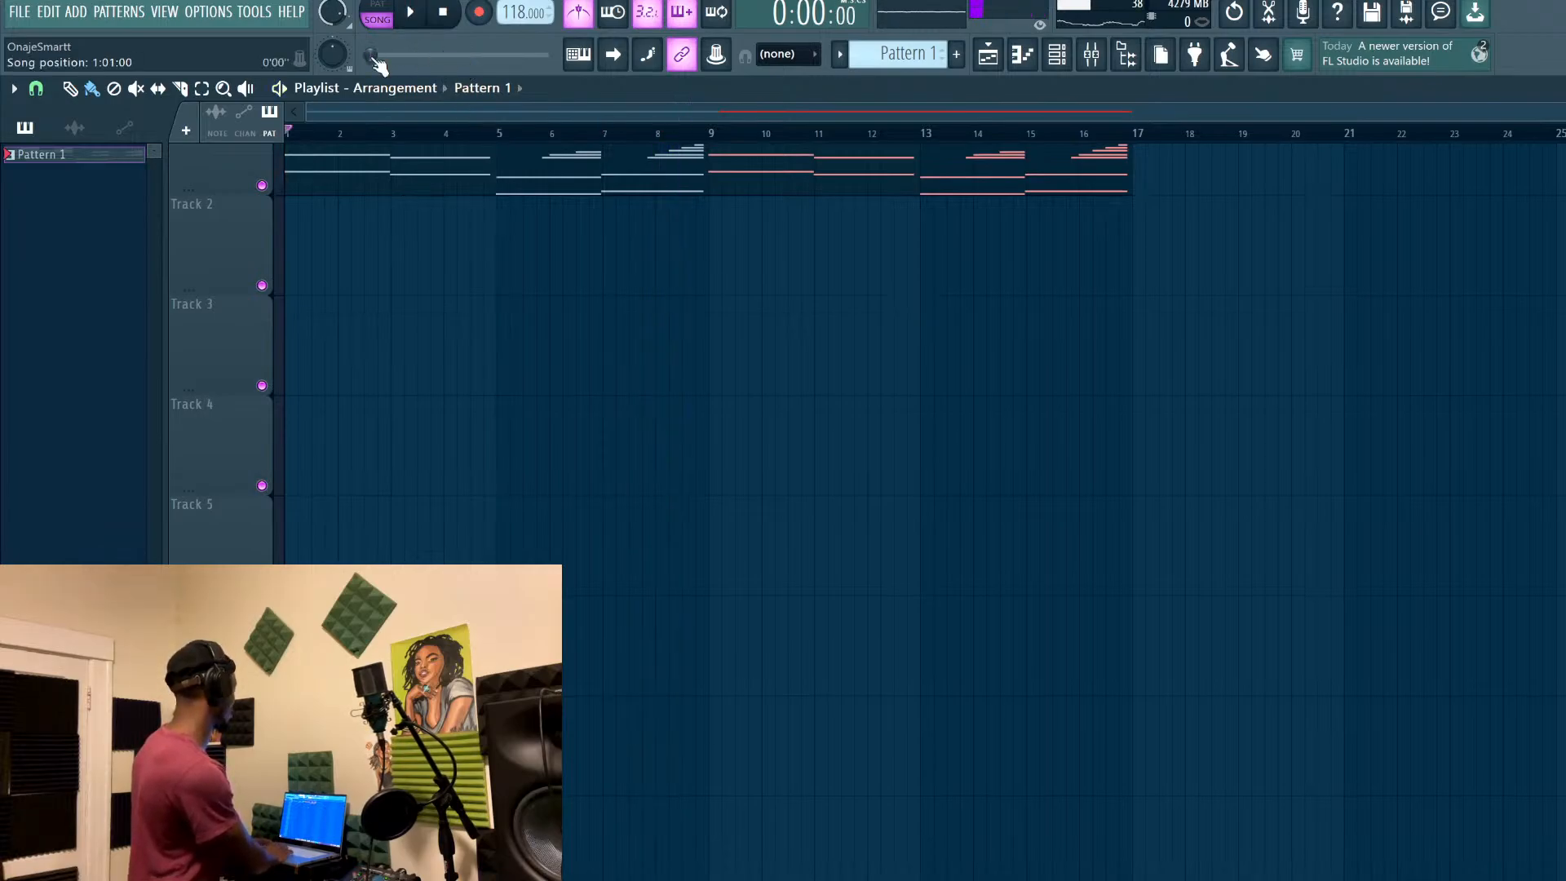
pyautogui.scroll(1, 449, 424)
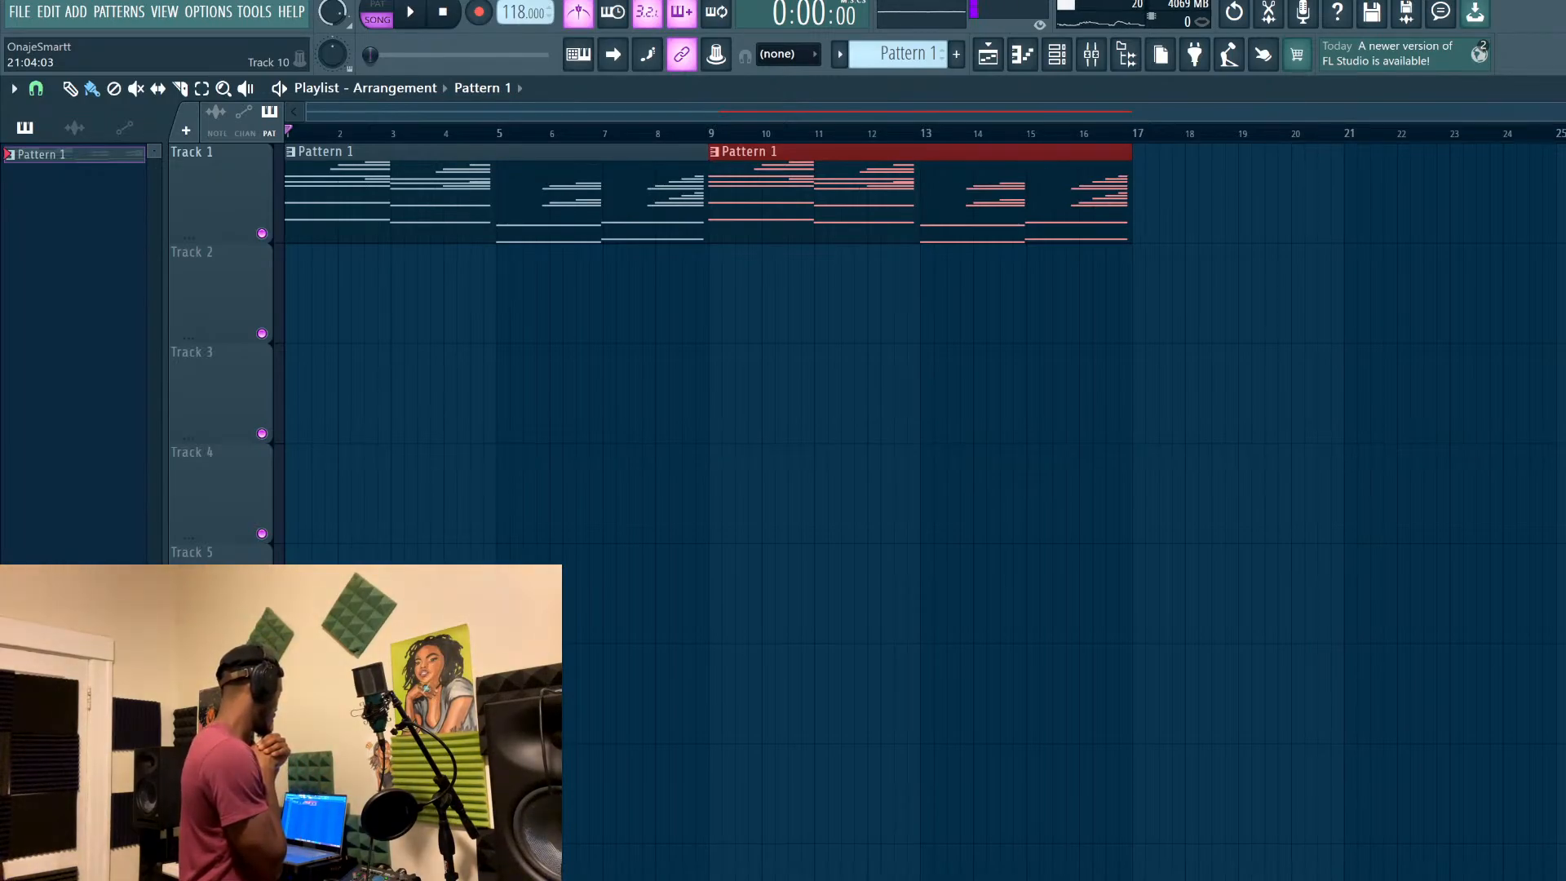
pyautogui.press('space')
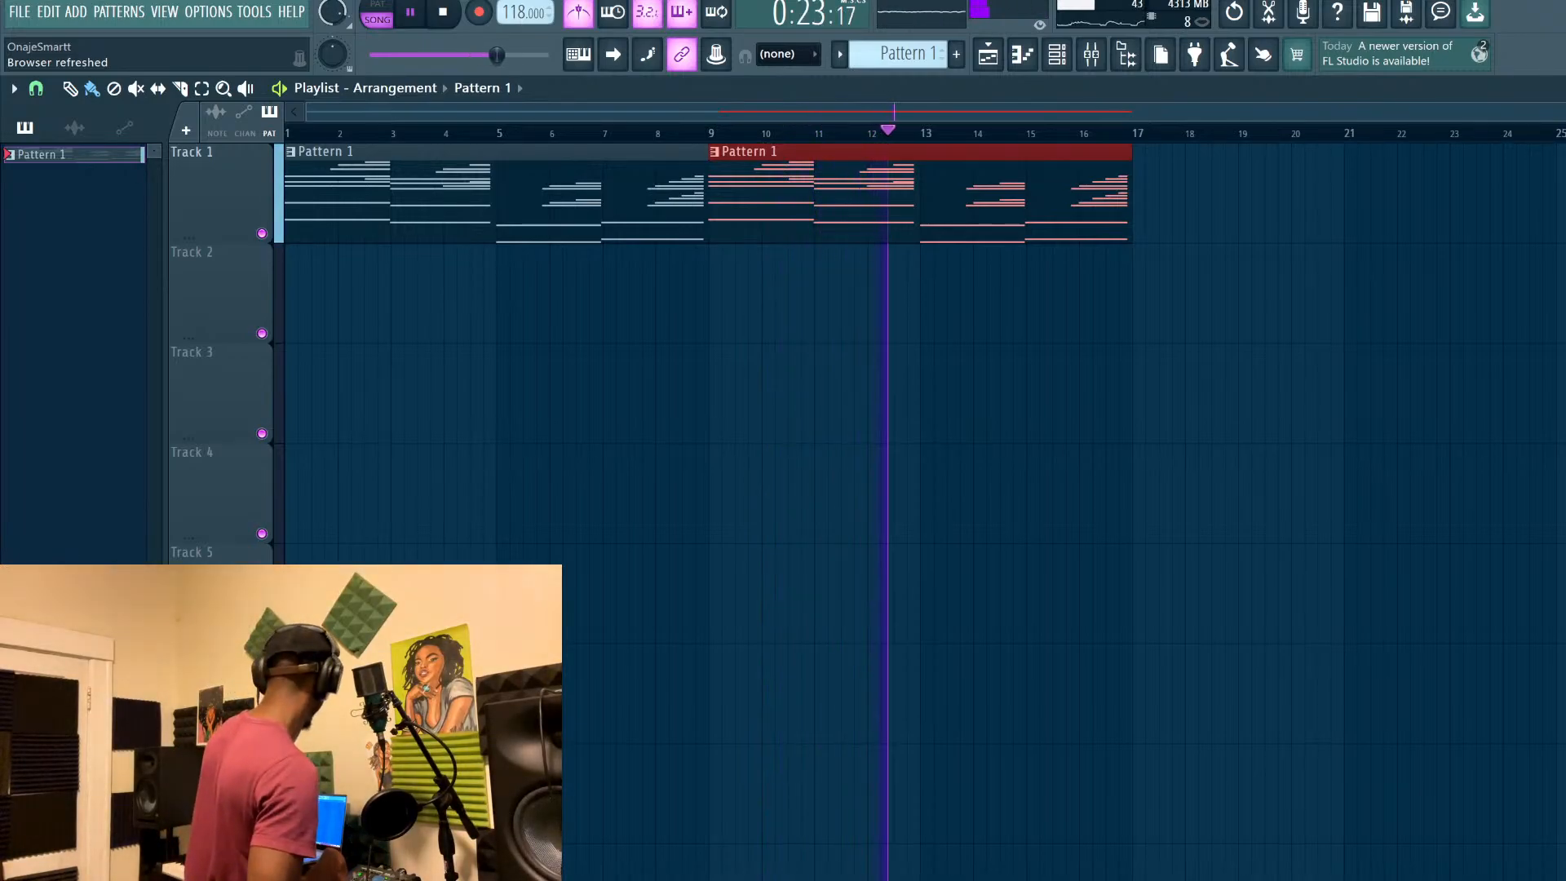
pyautogui.press('space')
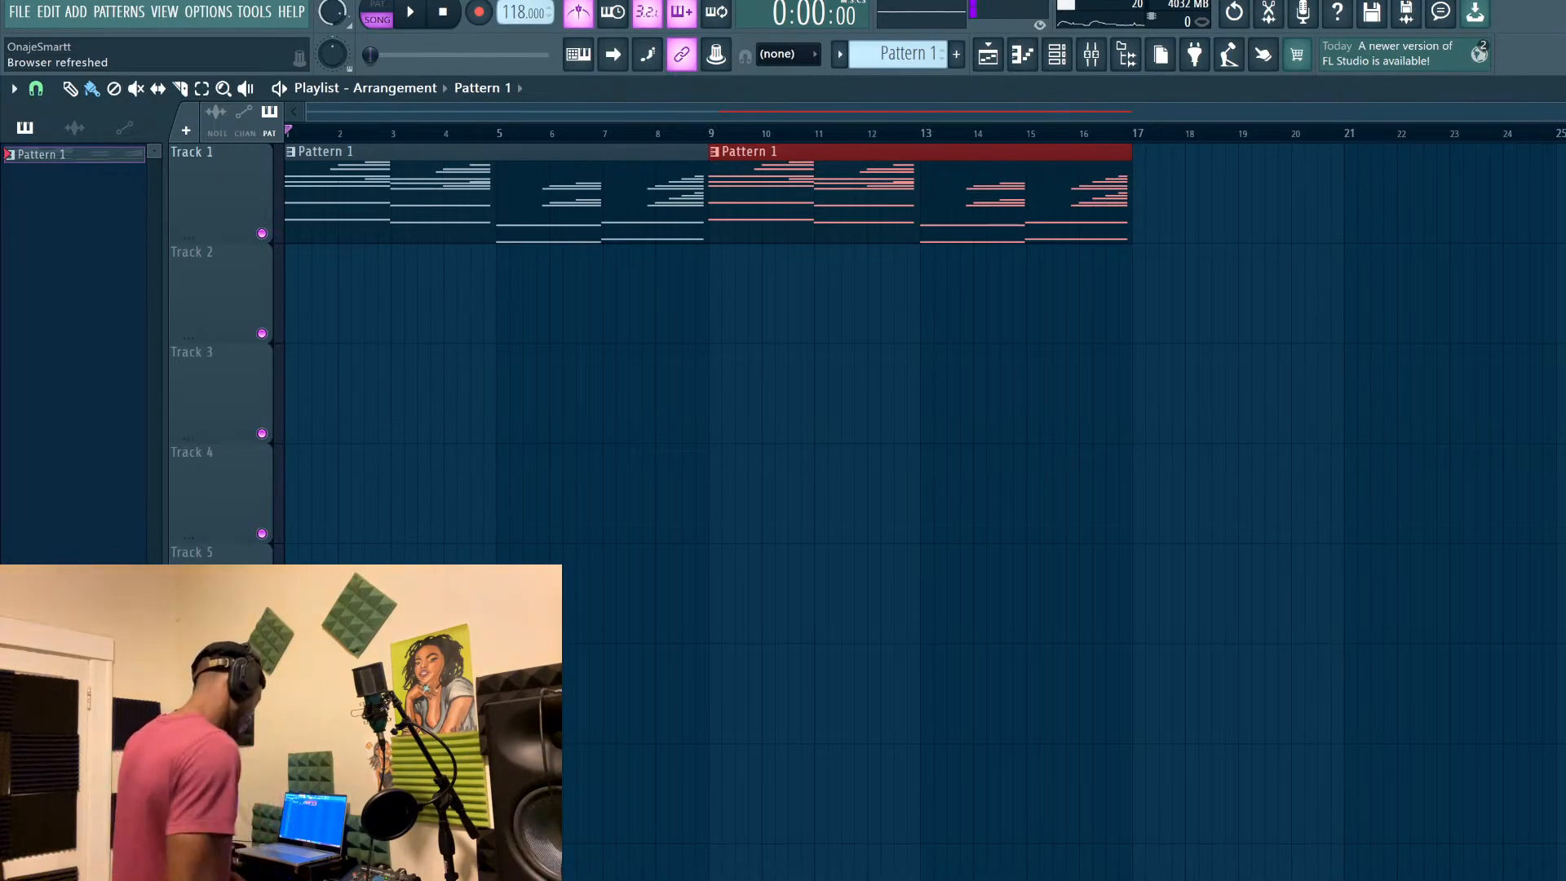
pyautogui.press('space')
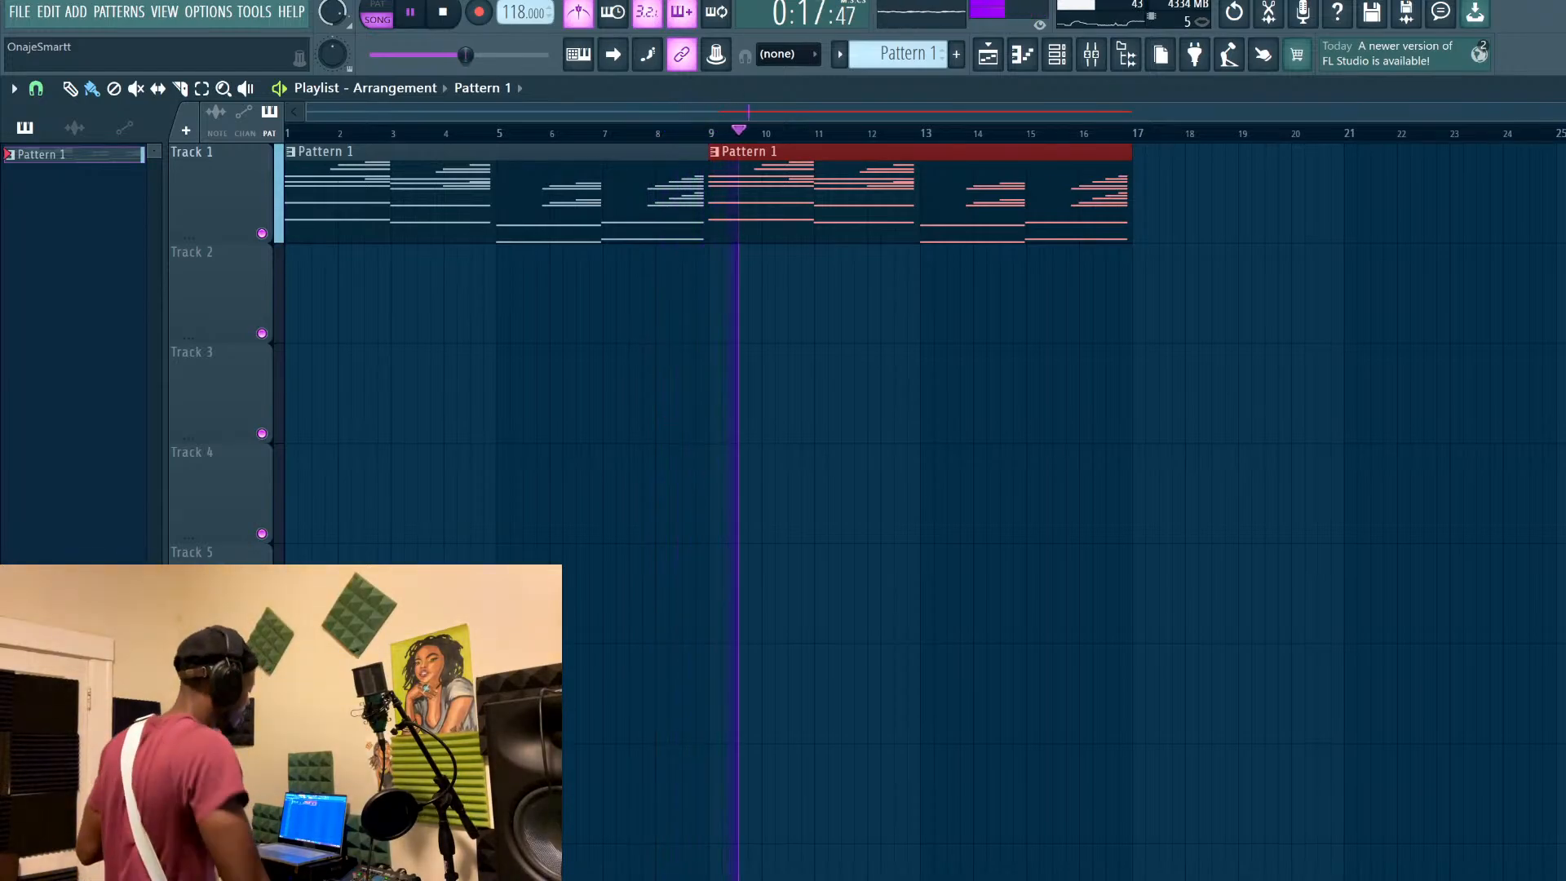
pyautogui.press('space')
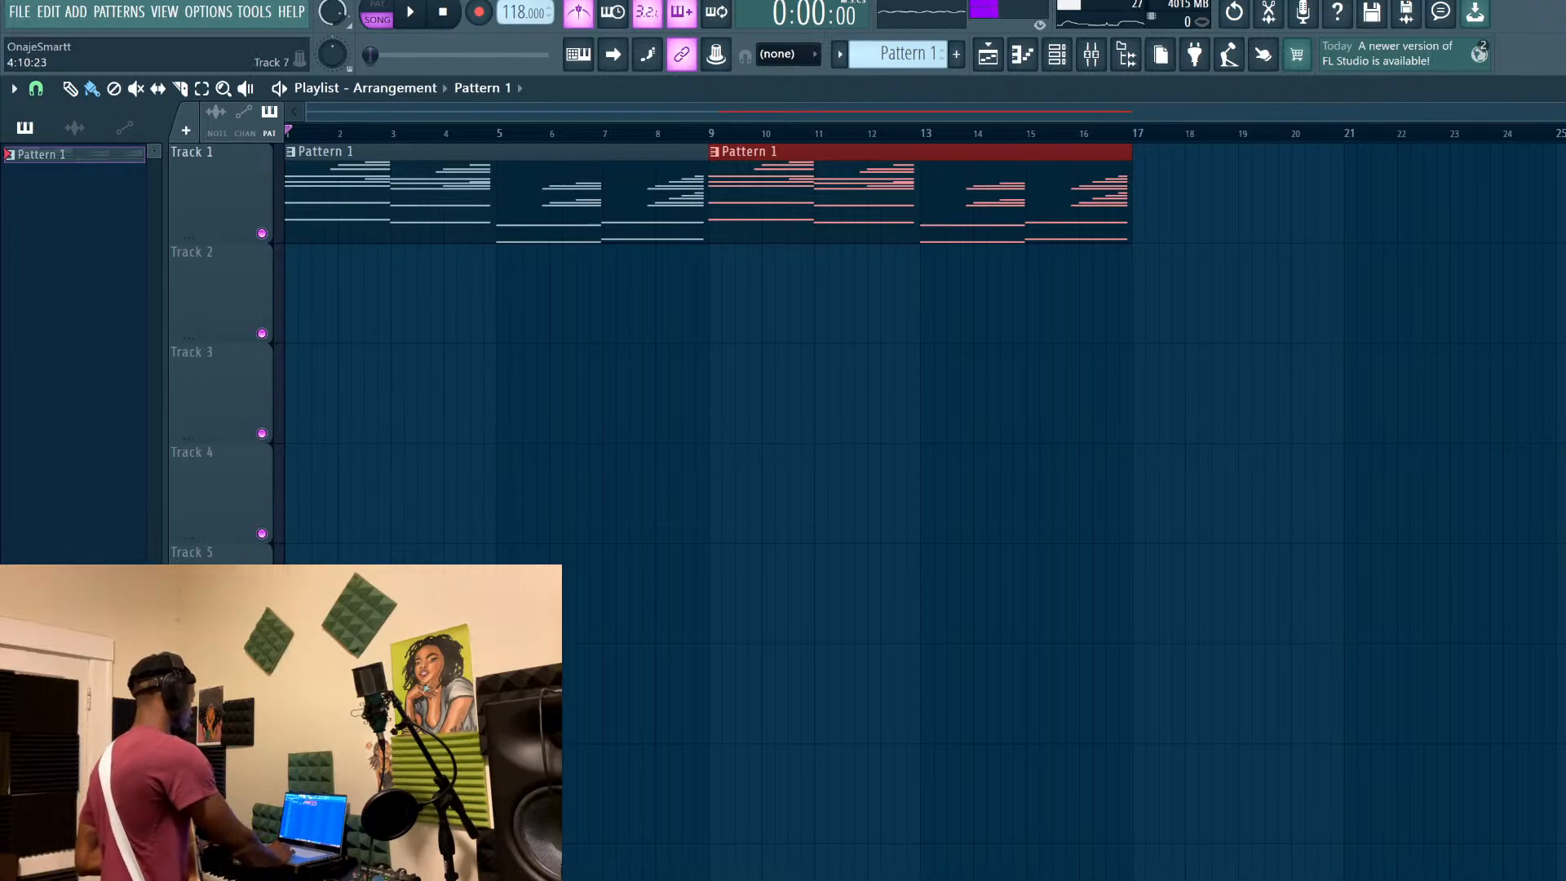
# Bring up the mixer and load Guitar Rig 6 as an effect on Insert 6
pyautogui.scroll(-5, 1329, 815)
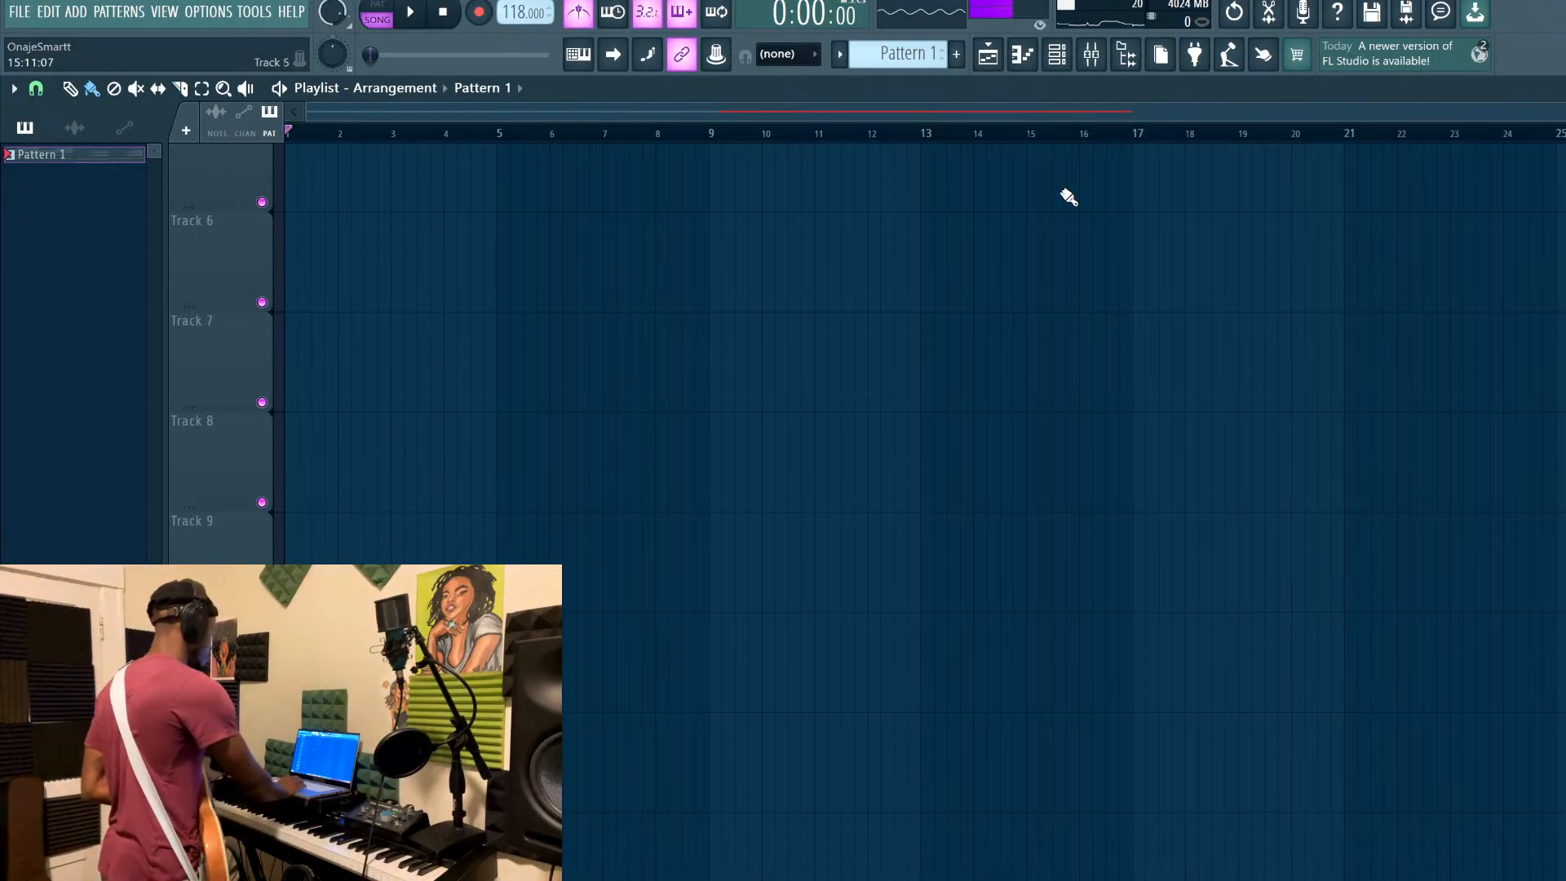
pyautogui.click(1096, 52)
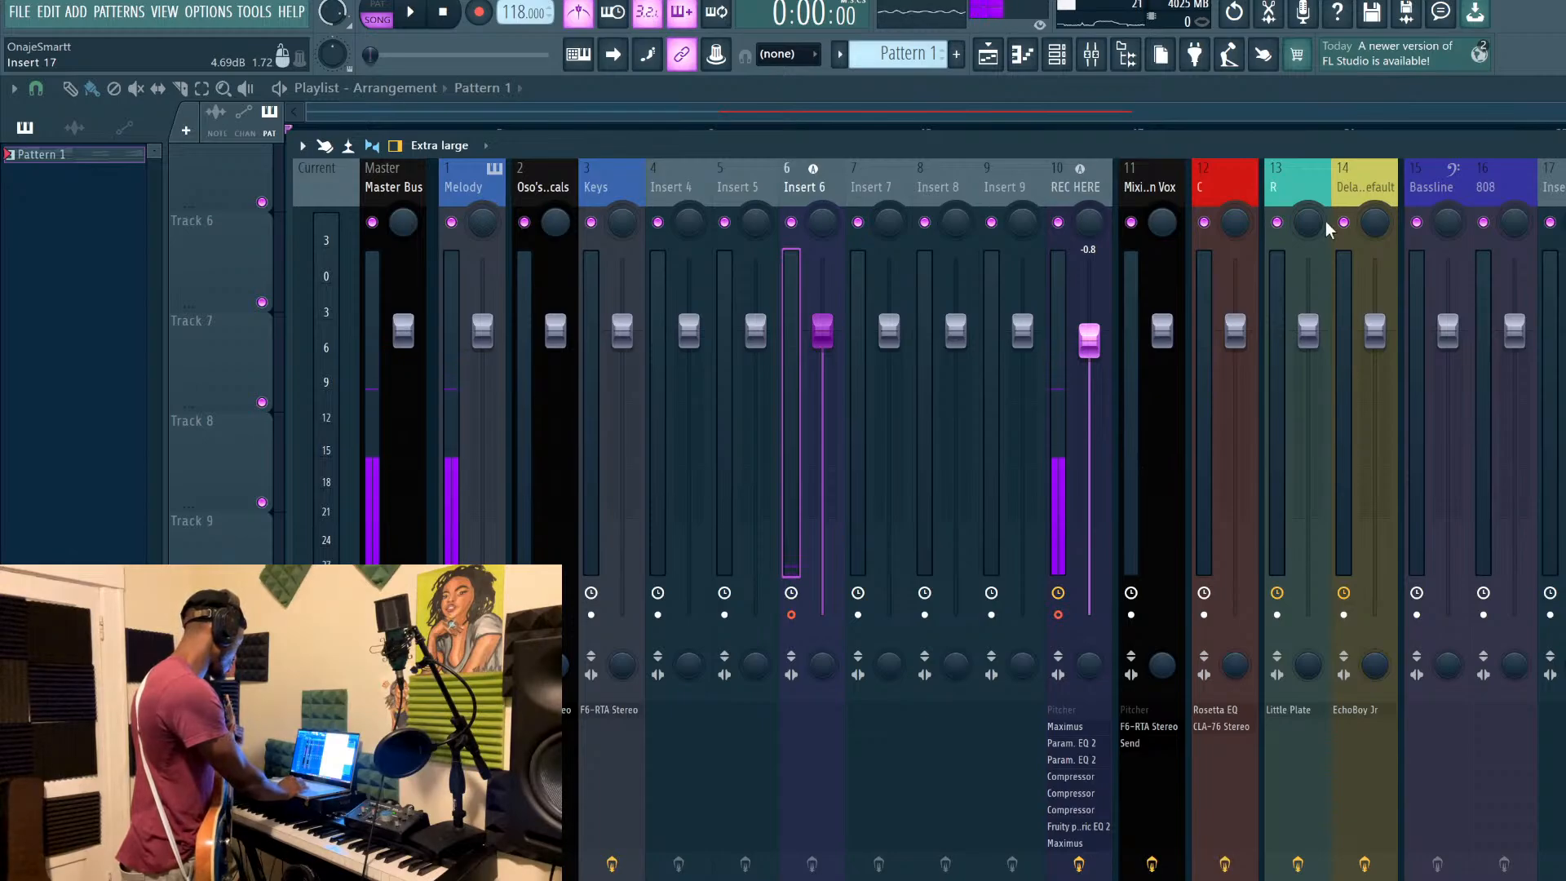
pyautogui.hotkey('ctrl', 's')
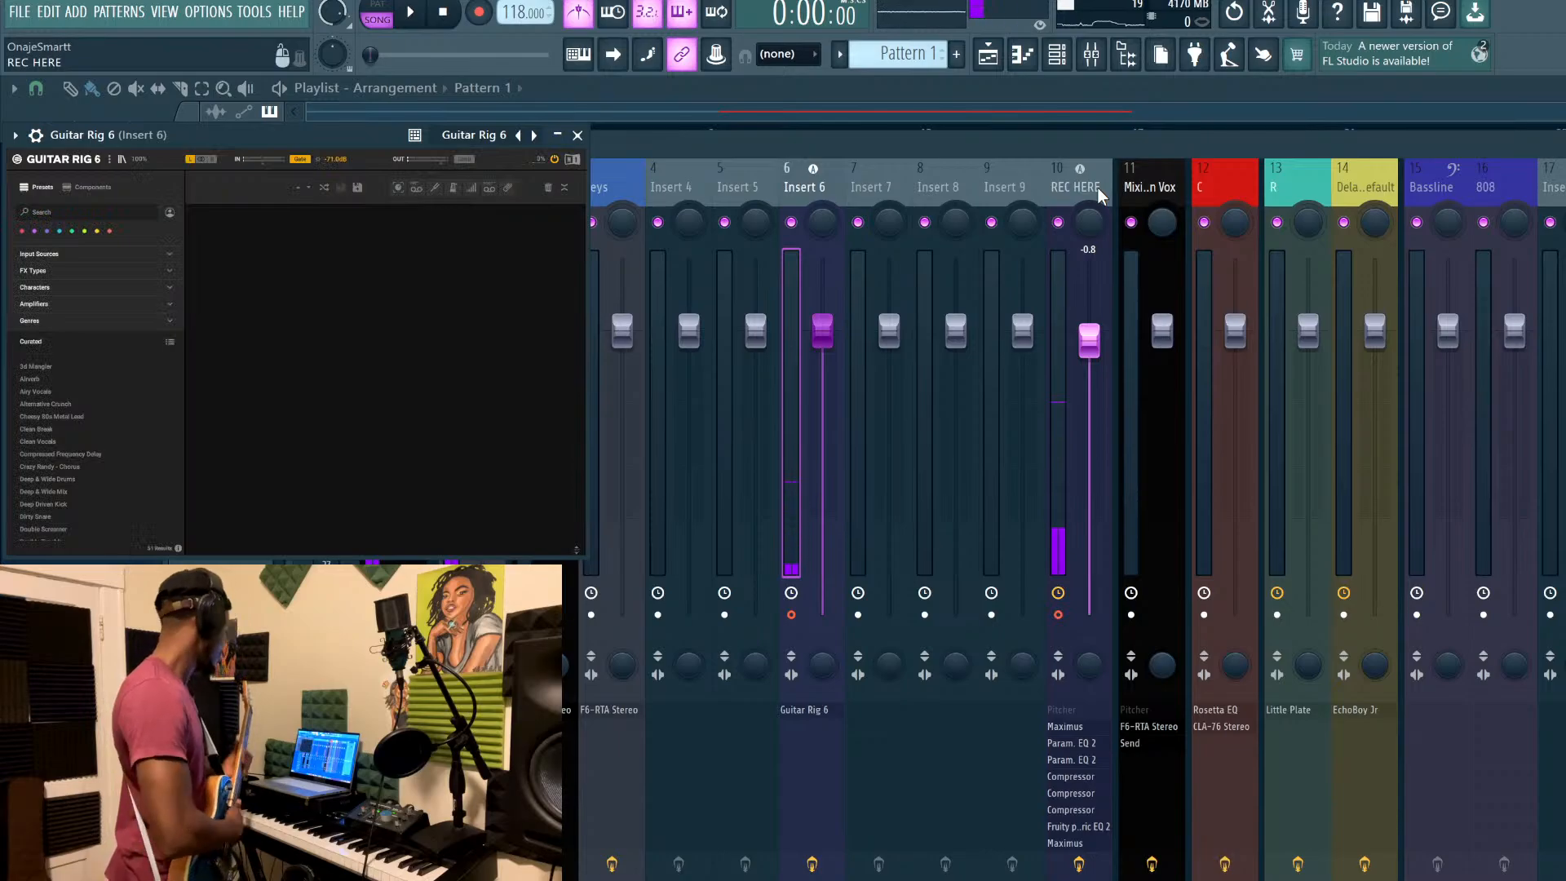
# Set Guitar Rig 6 on Insert 6 to run bridged in its processing settings, and return to the plugin view
pyautogui.click(36, 134)
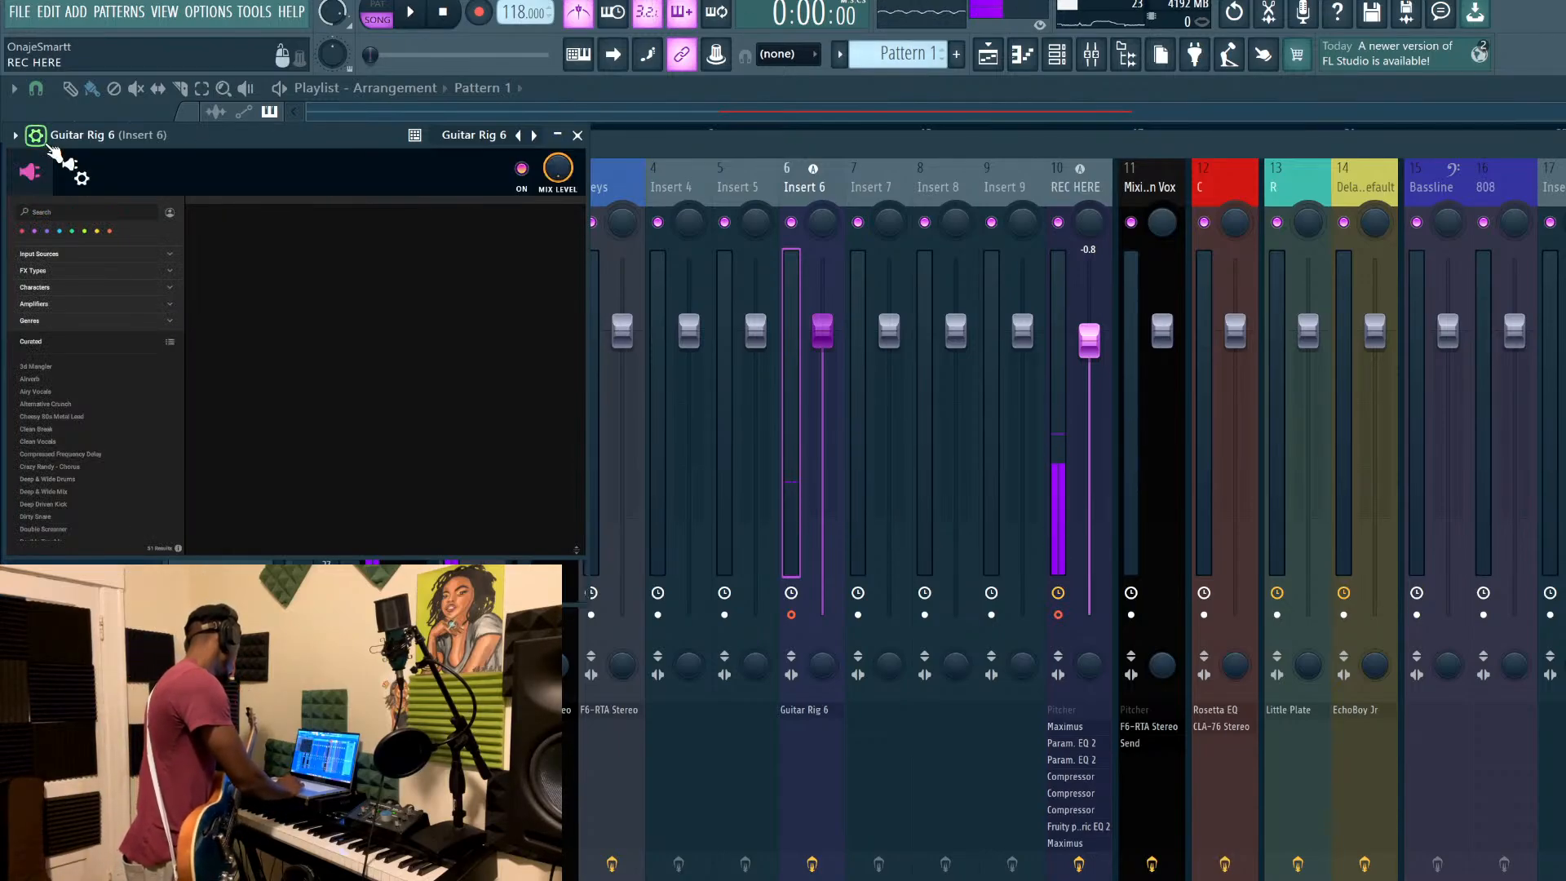
pyautogui.click(82, 178)
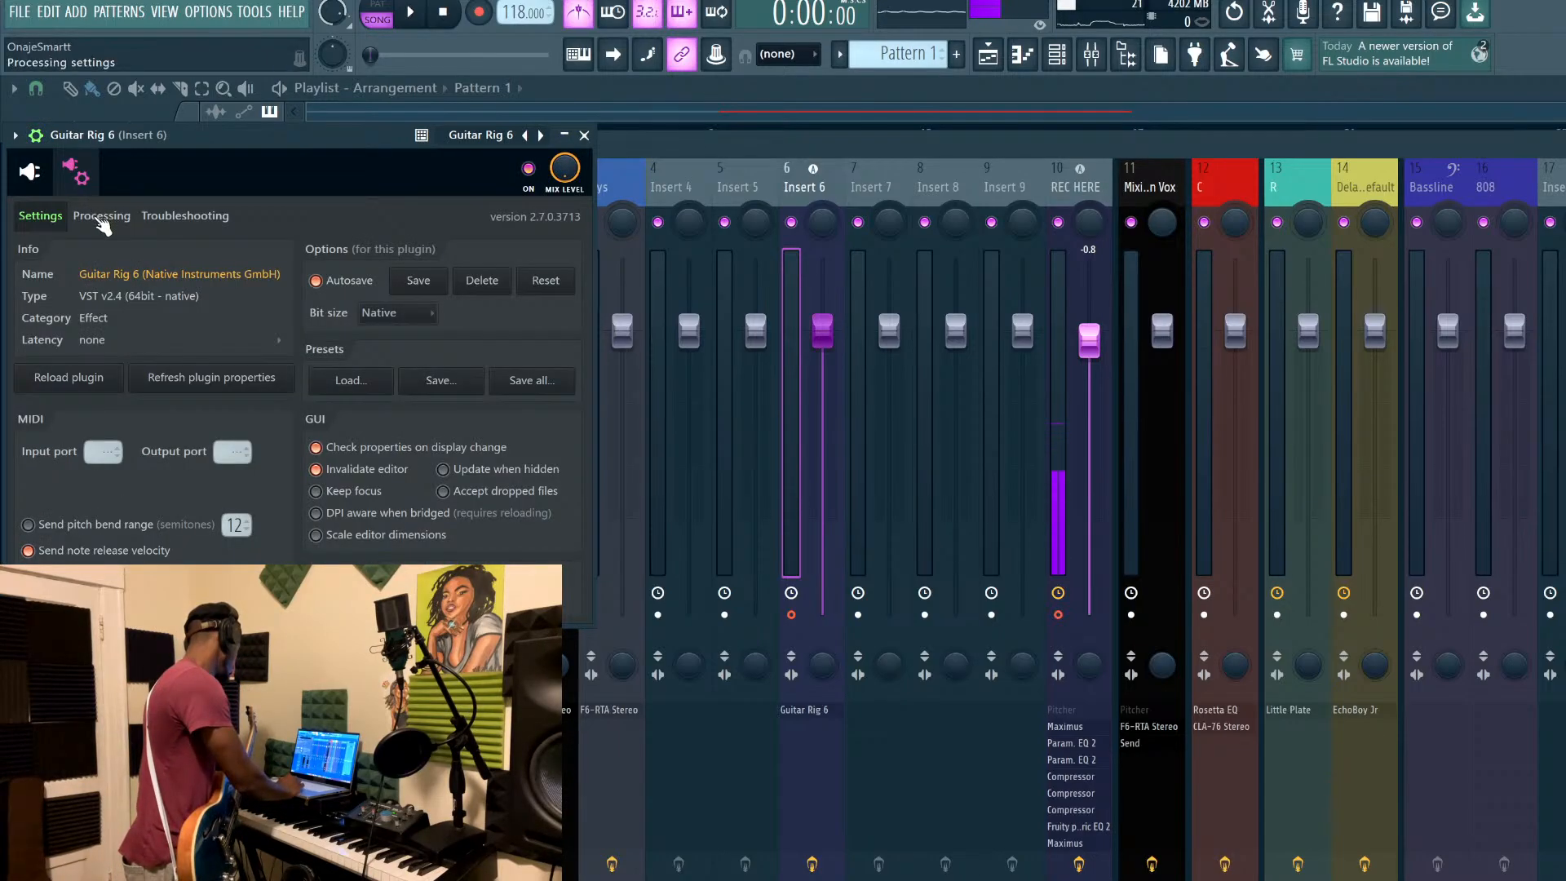
pyautogui.click(101, 216)
pyautogui.click(72, 320)
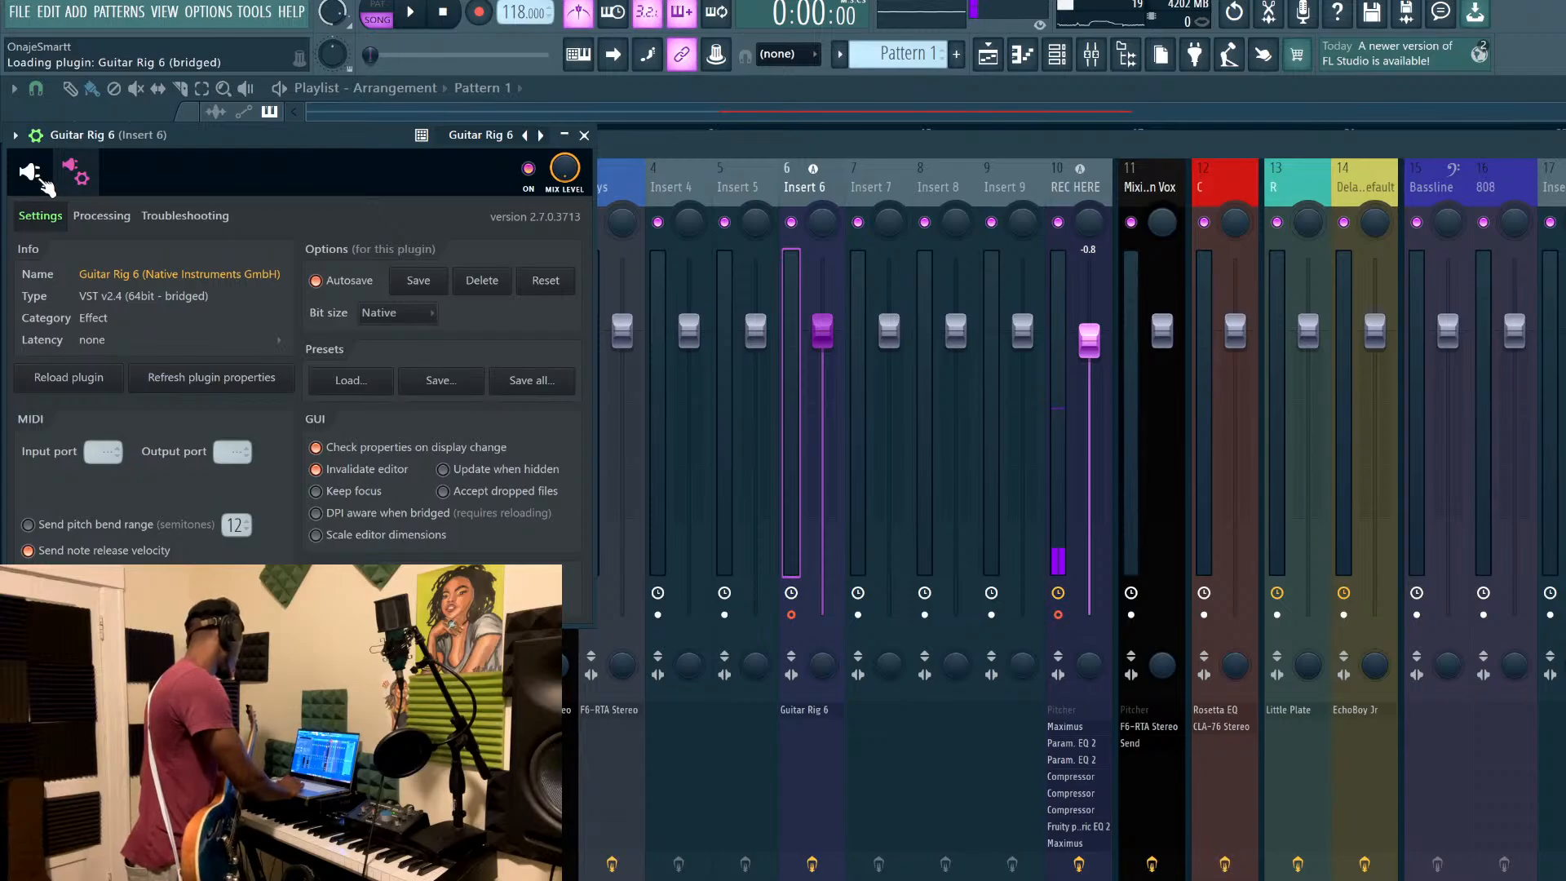
pyautogui.click(37, 178)
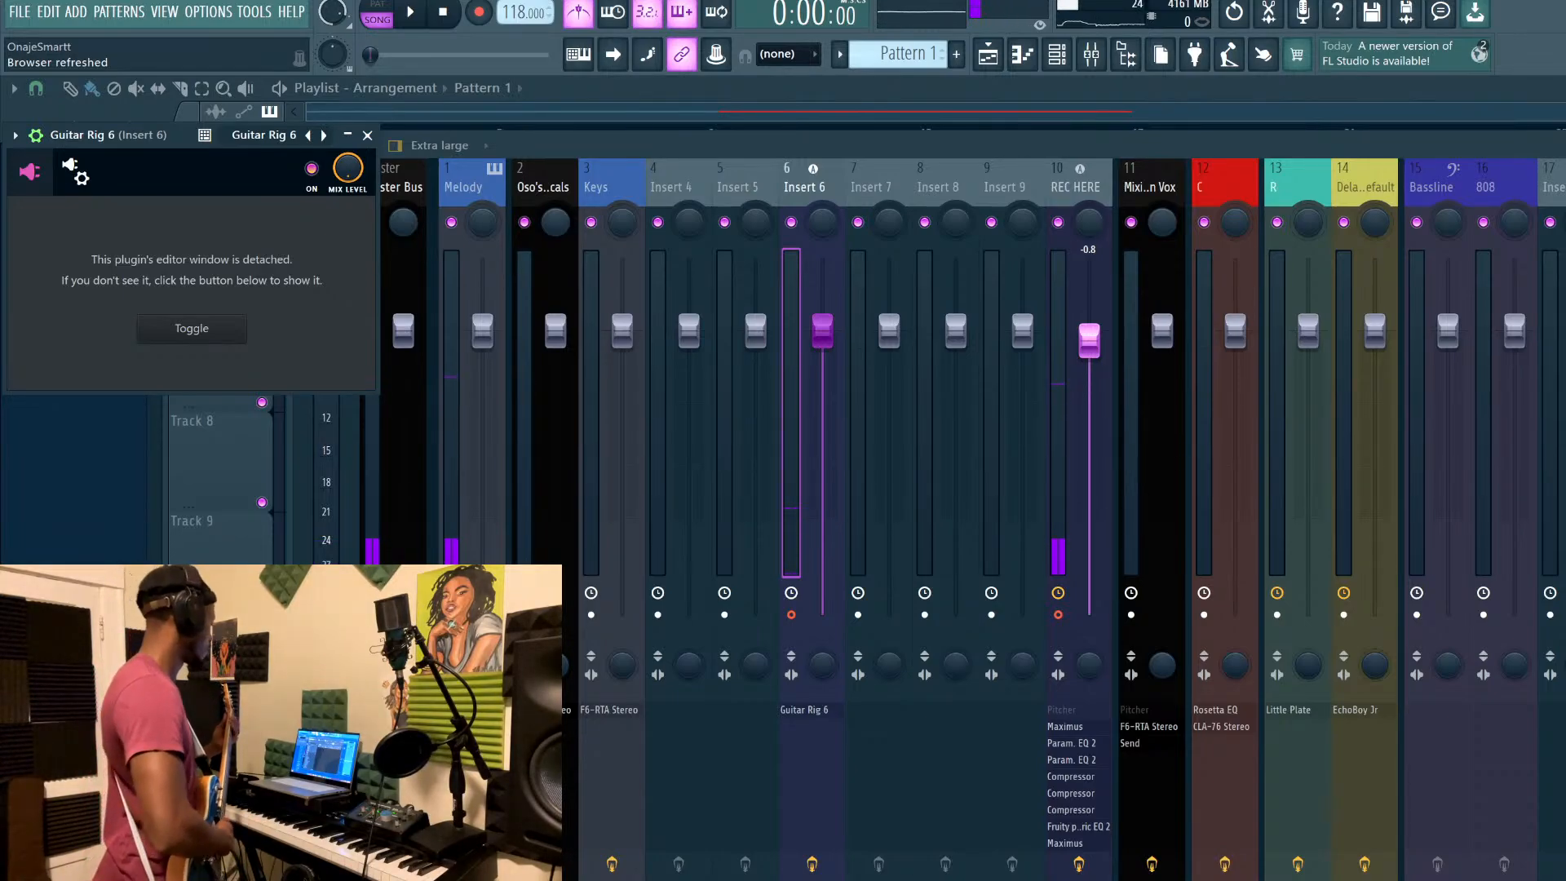
# Send Insert 6 to the R track at 94% and to Delay 3 Default at 27%, checking the sound against playback
pyautogui.click(1325, 489)
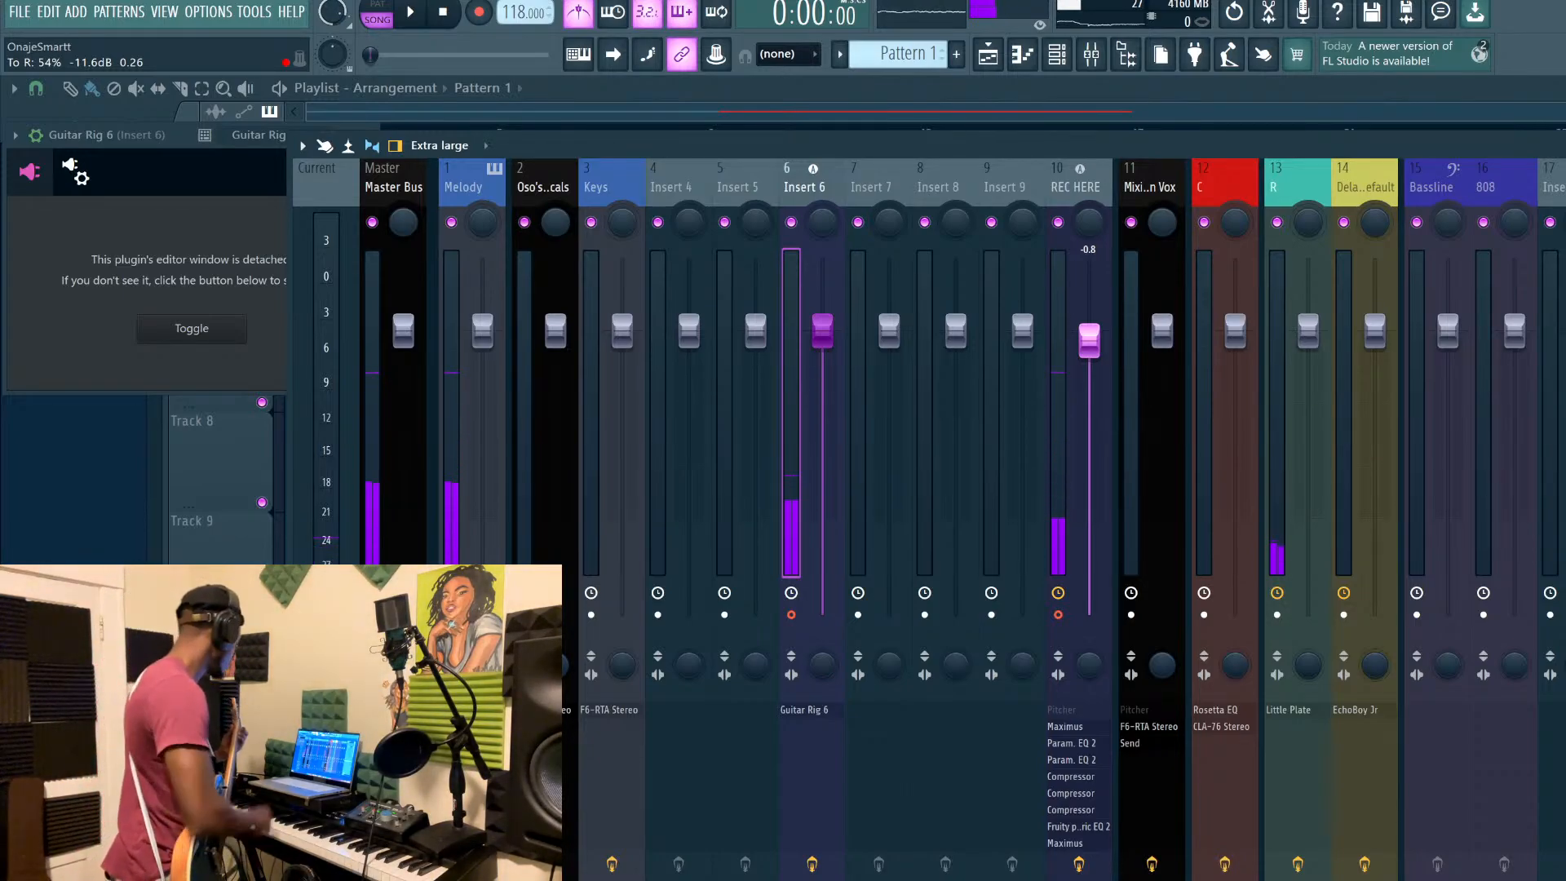
pyautogui.press('space')
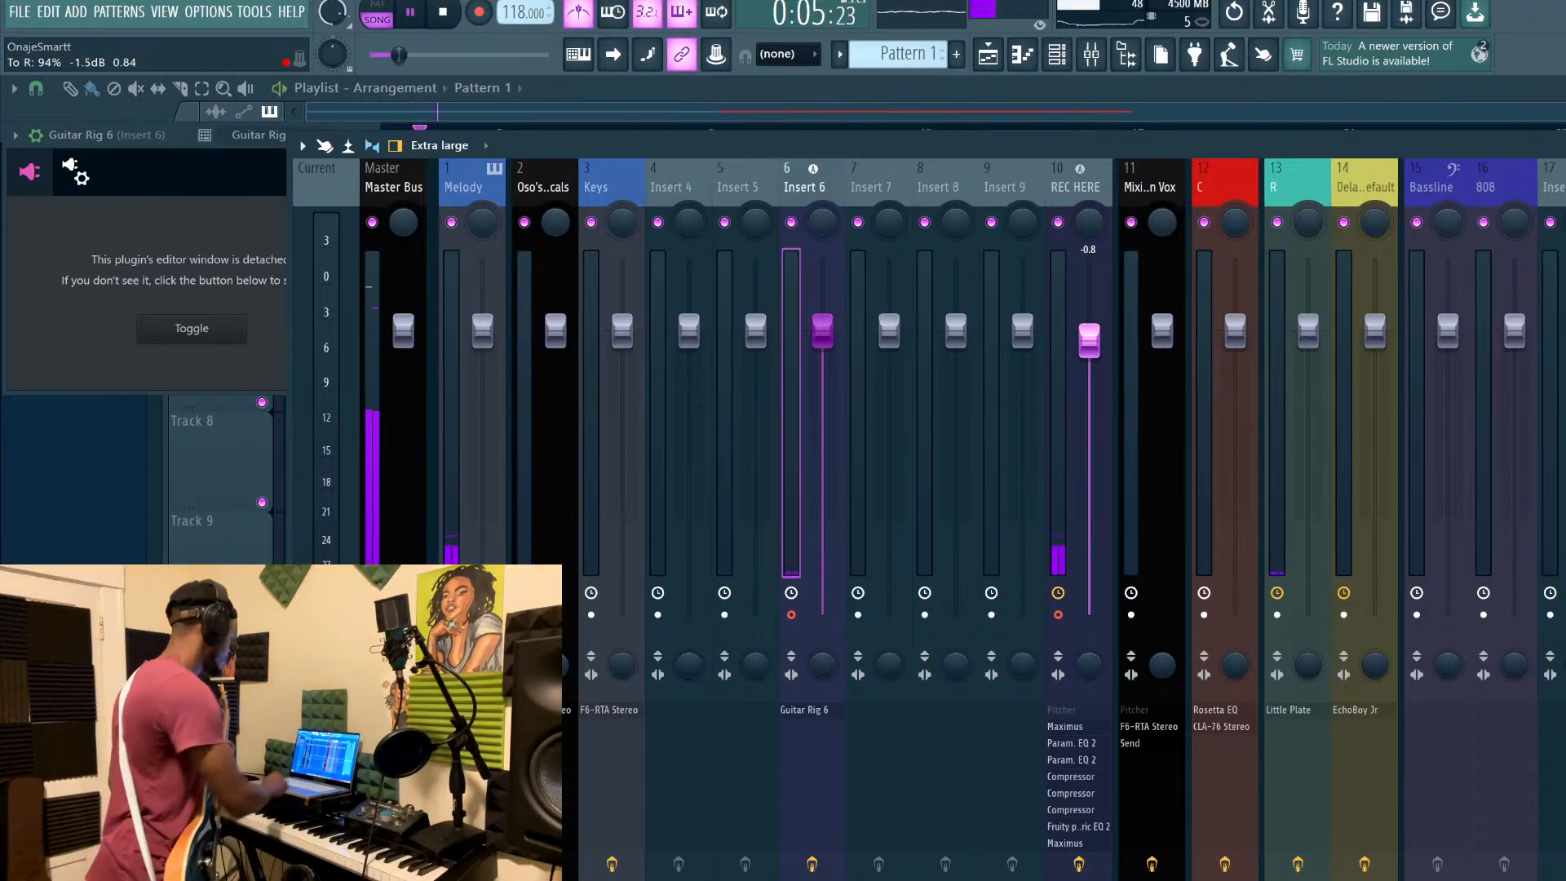
pyautogui.press('space')
pyautogui.press('space')
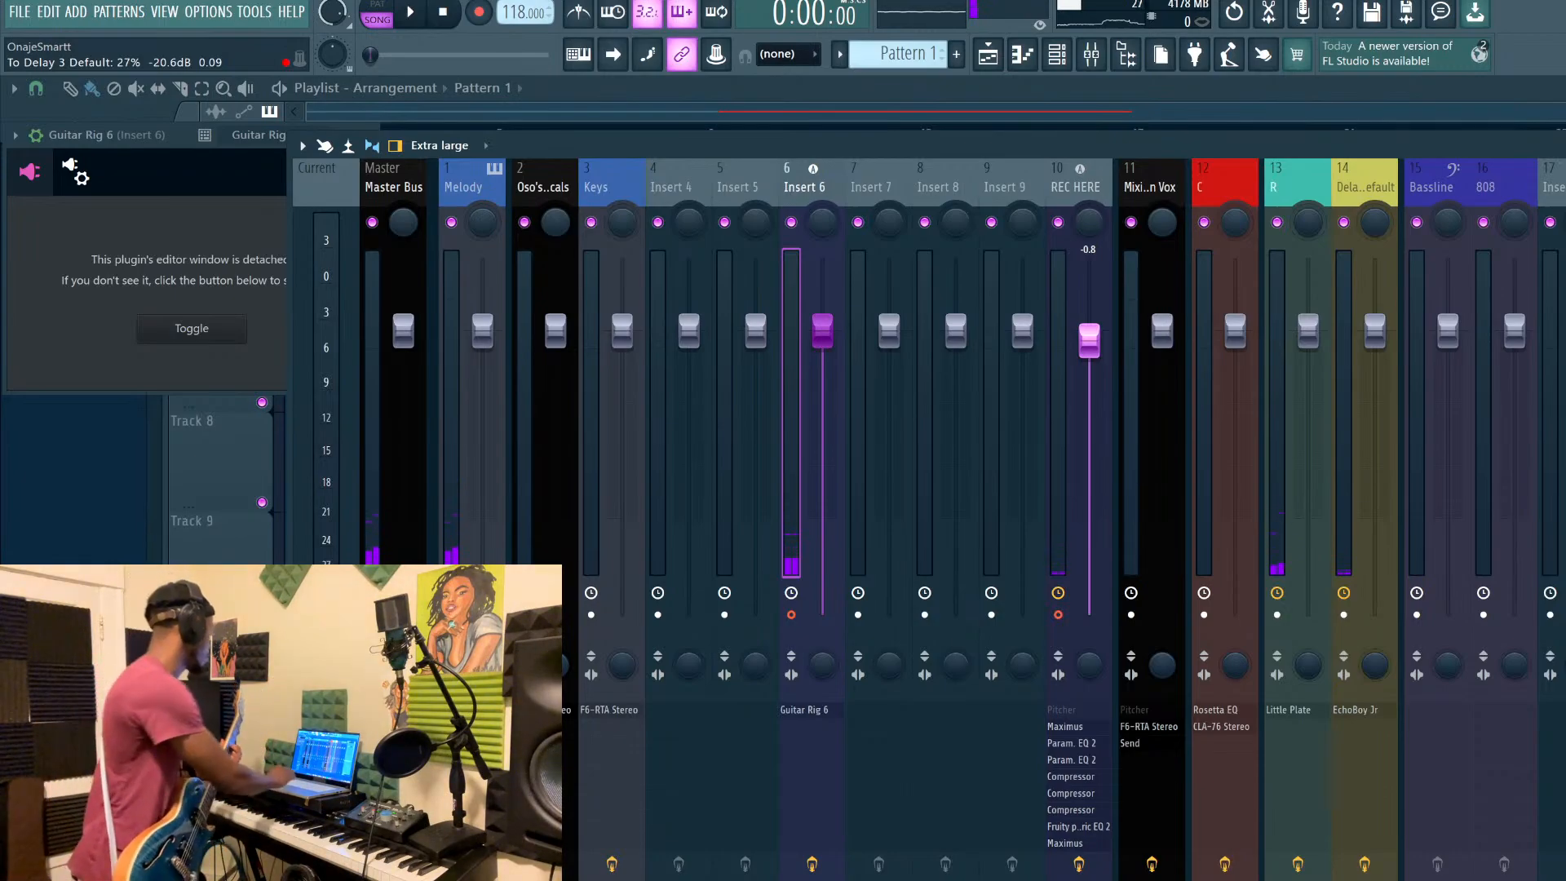
# Close the mixer and play the piano arrangement briefly from bar 1
pyautogui.click(941, 90)
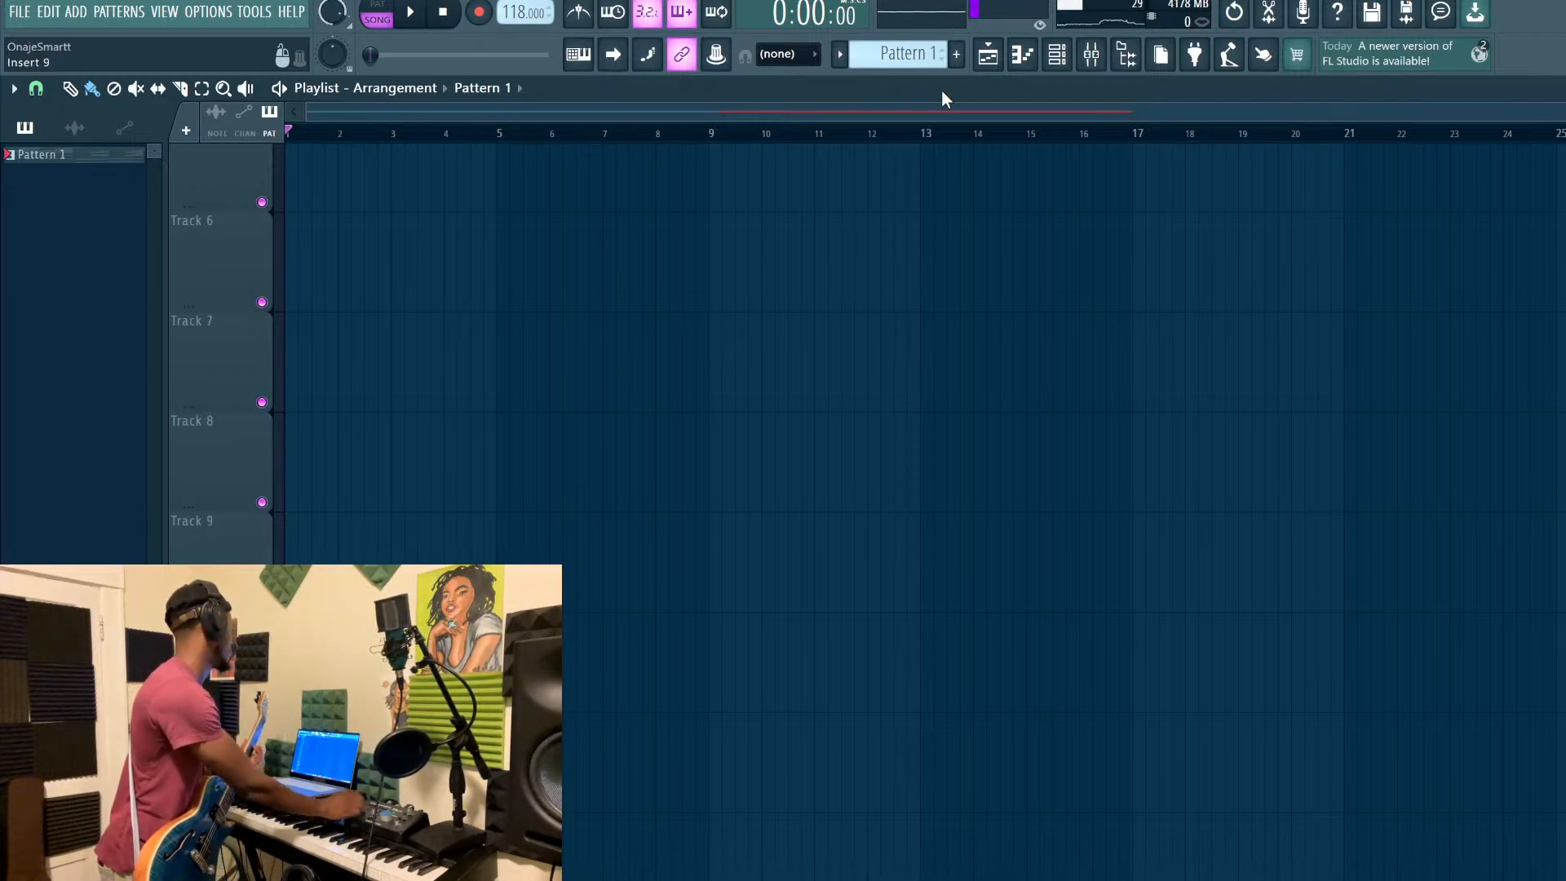
pyautogui.press('space')
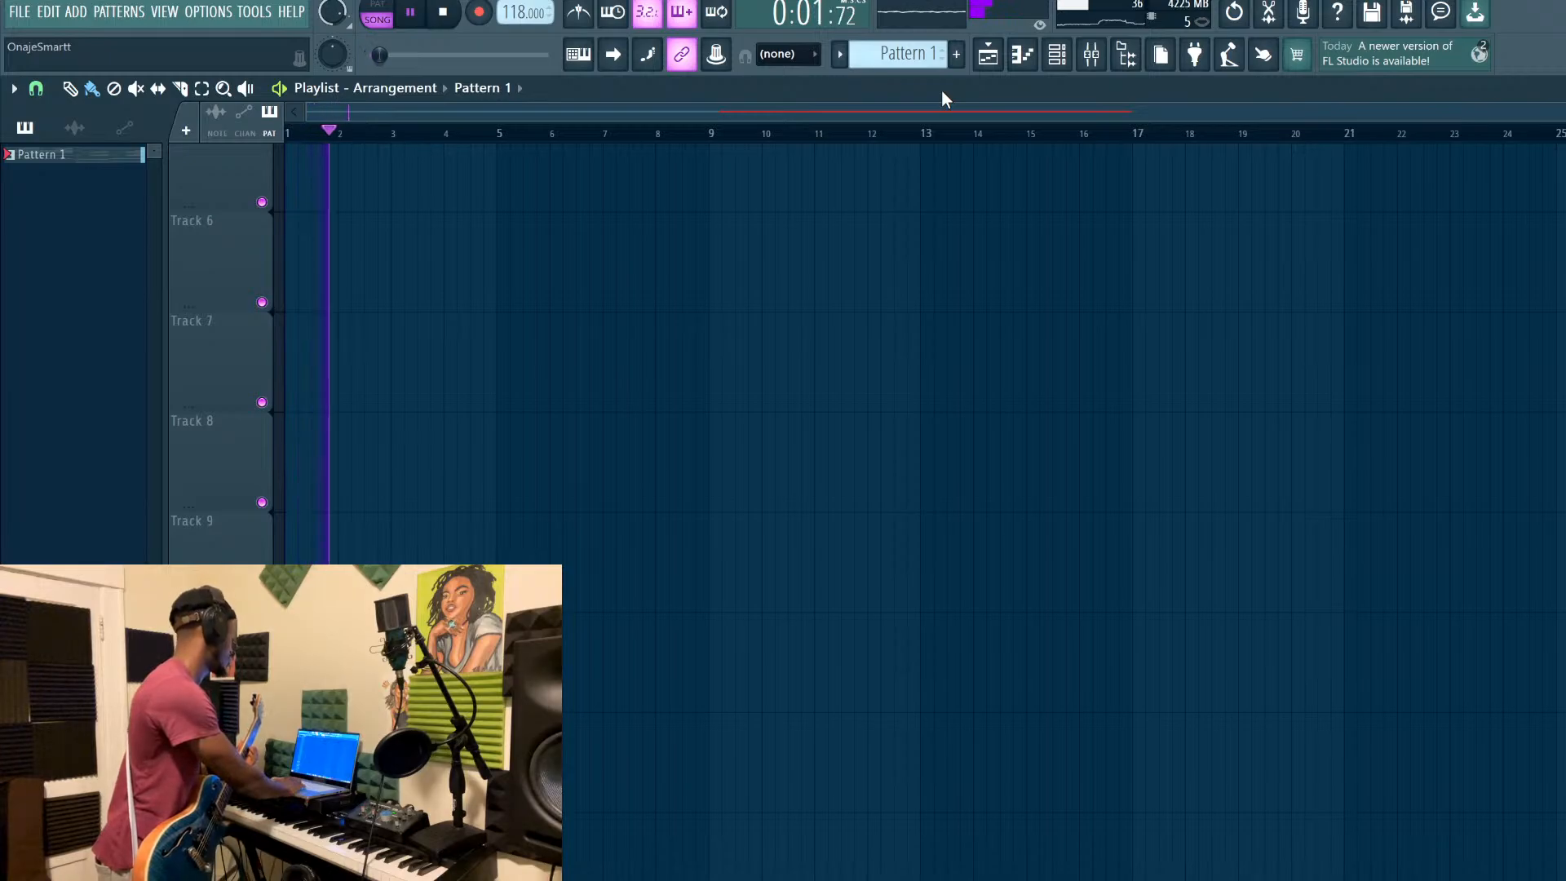
pyautogui.press('space')
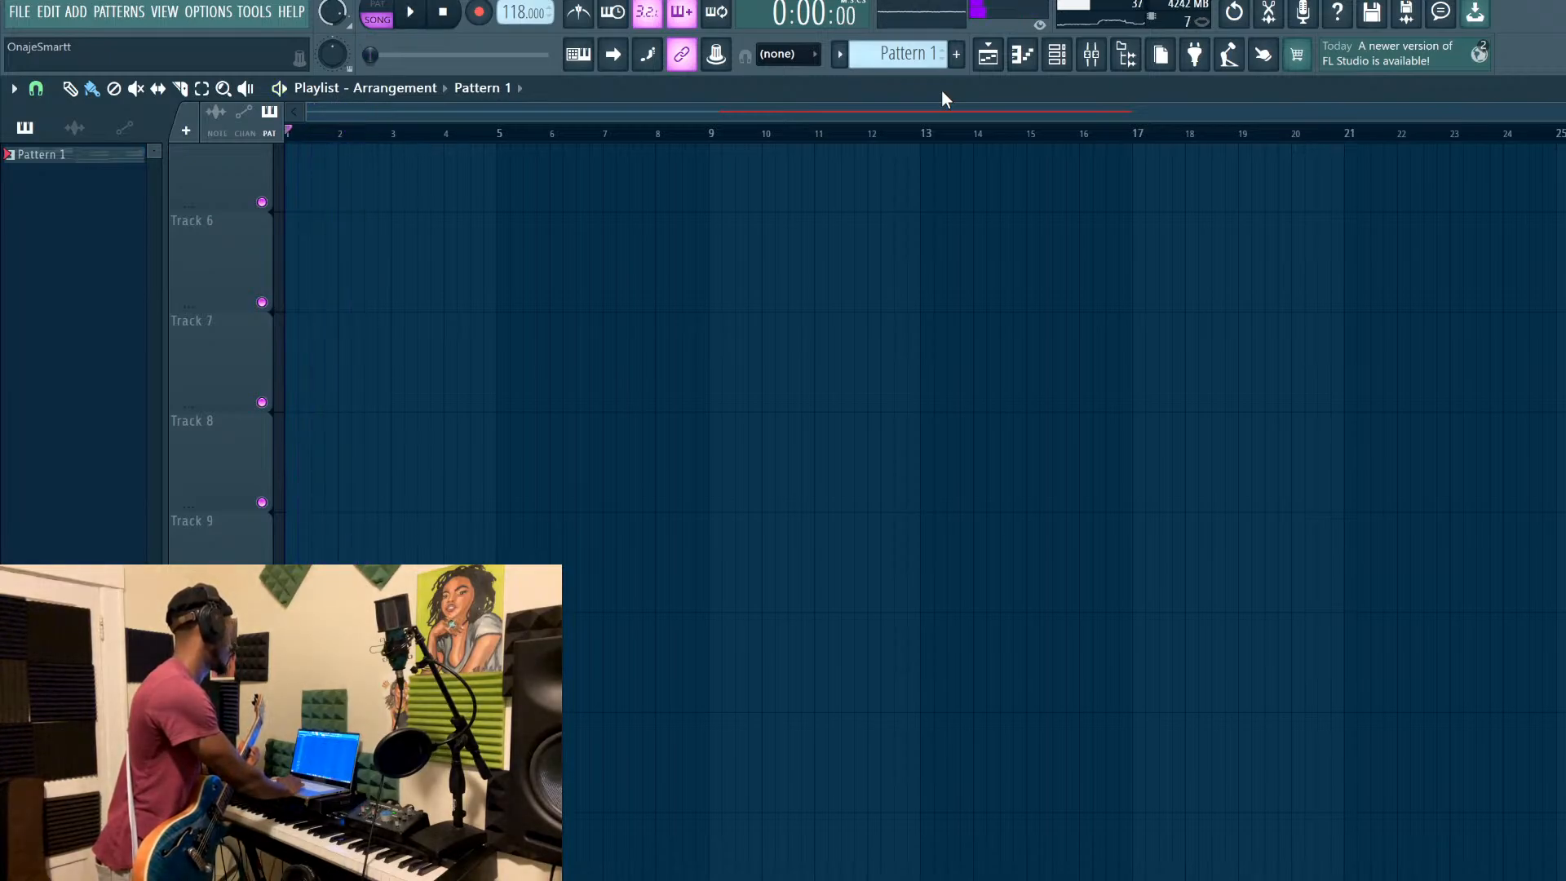
# Mute Track 1 in the playlist and prepare to record on the Insert 6 audio track
pyautogui.scroll(5, 675, 326)
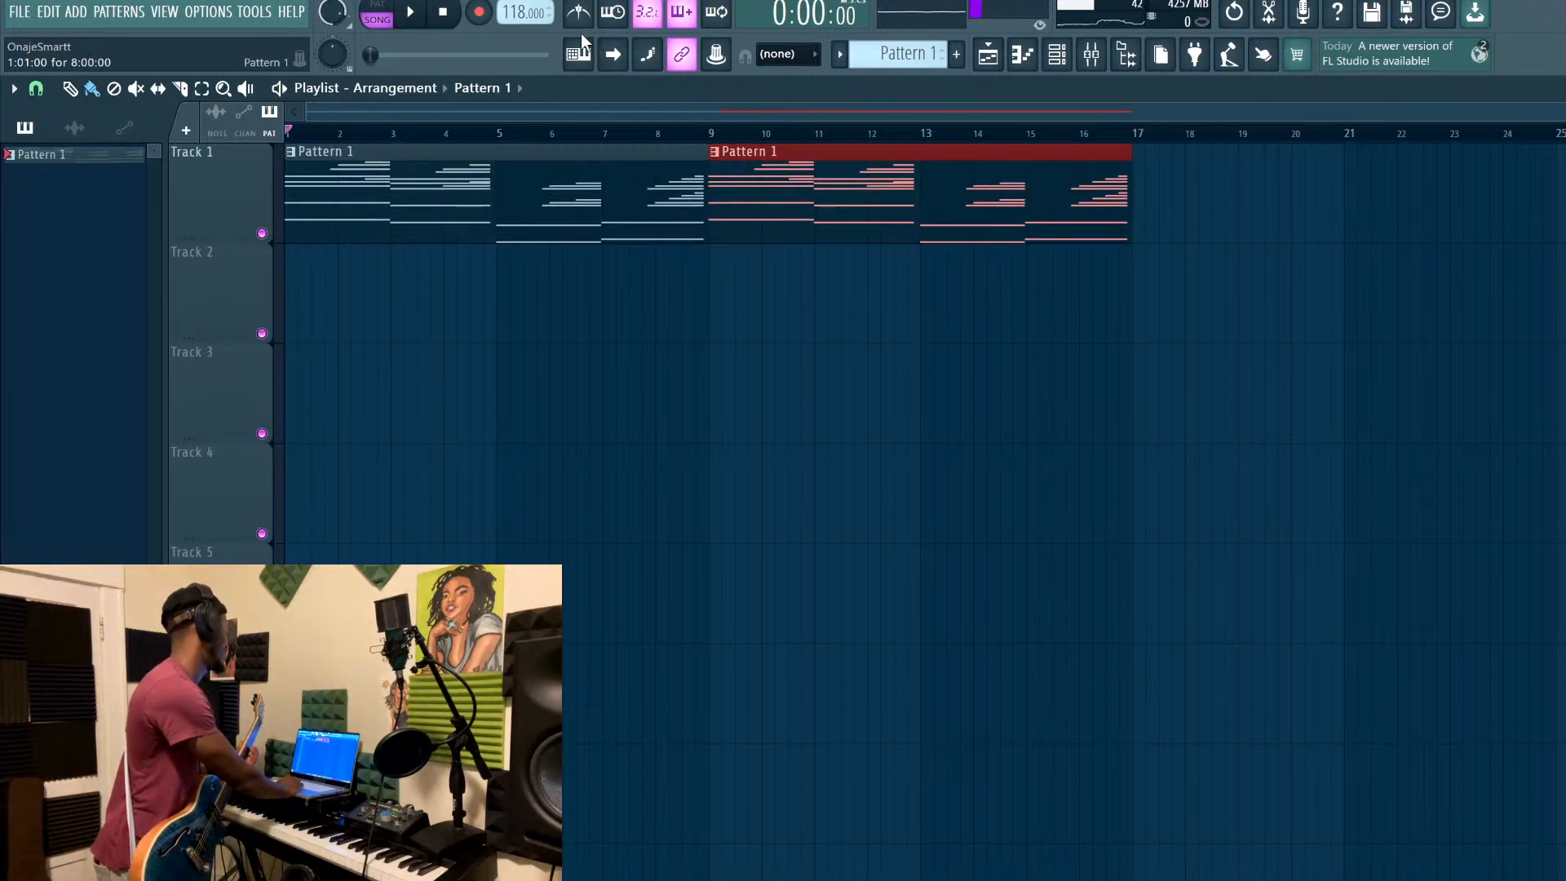
pyautogui.click(262, 233)
pyautogui.click(480, 14)
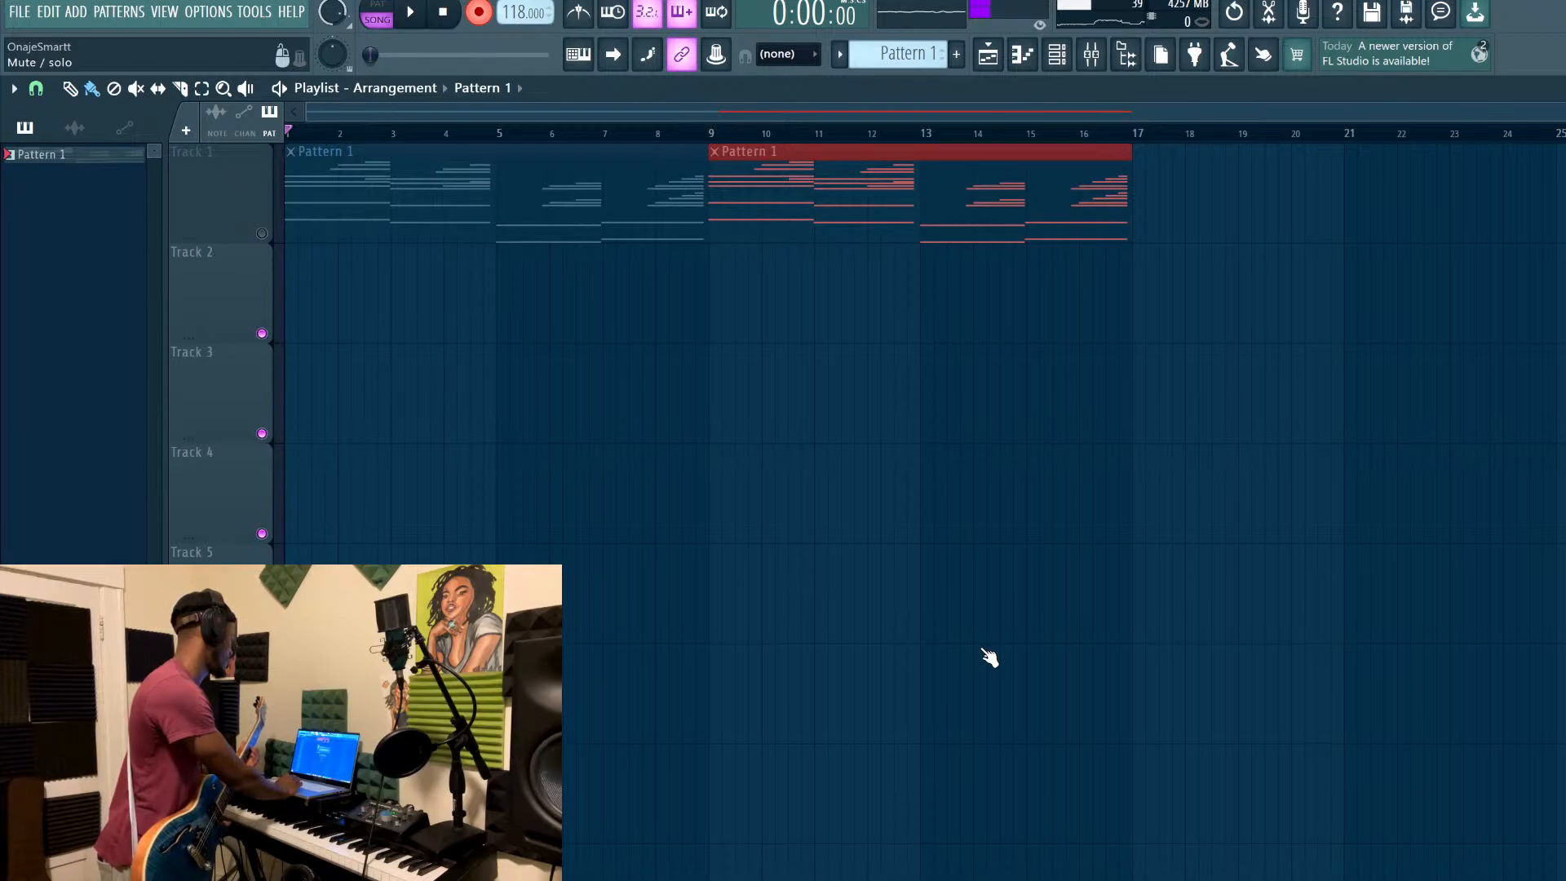
pyautogui.click(1224, 333)
pyautogui.scroll(-7, 672, 658)
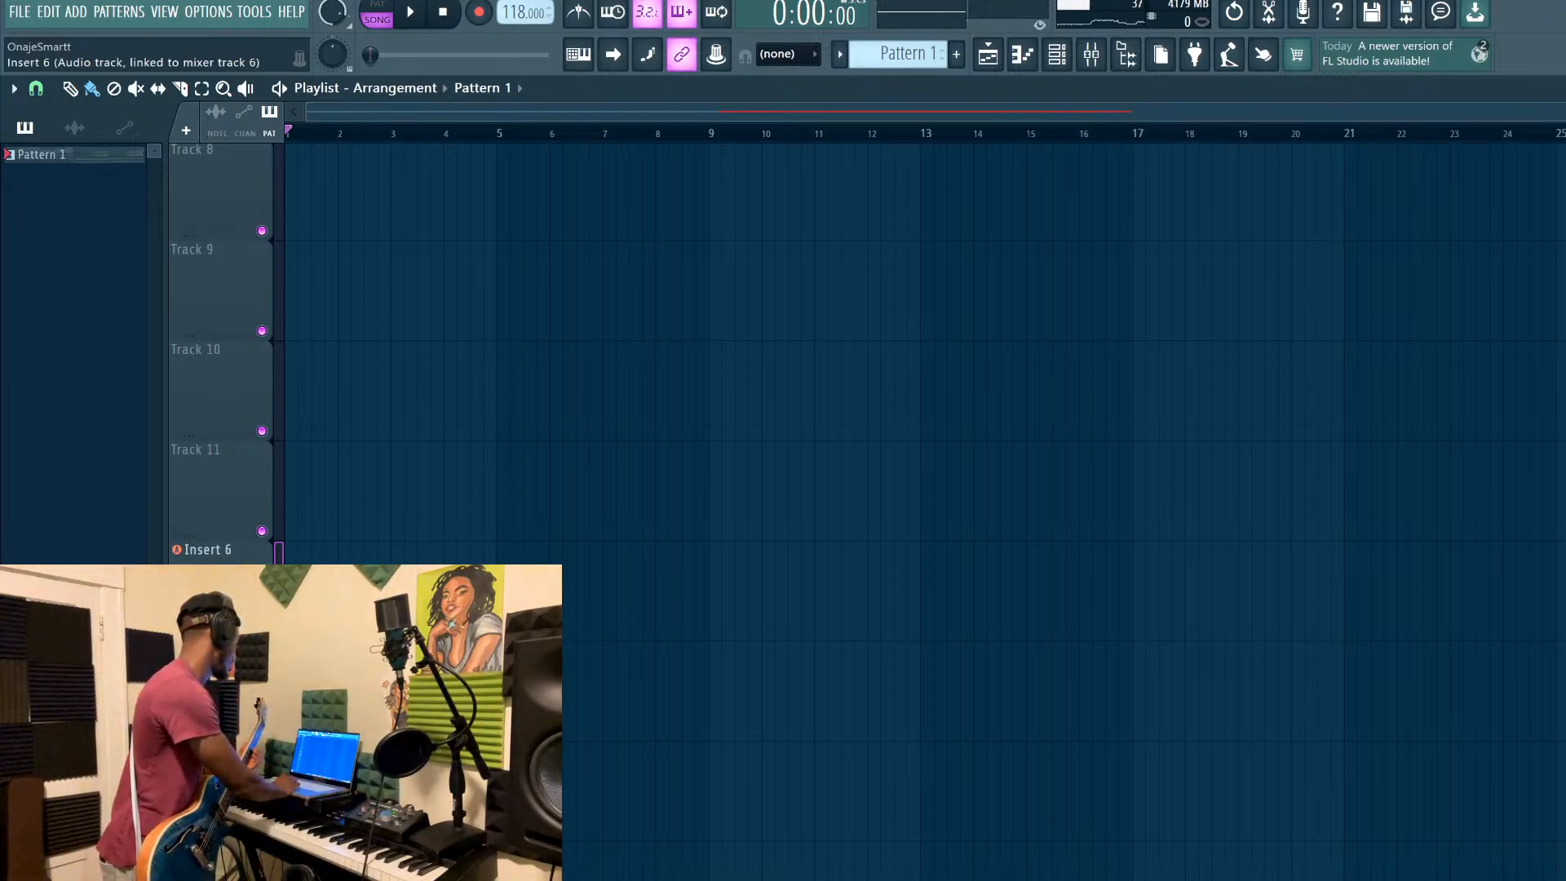
# Arm recording and record a guitar take on the Insert 6 audio track from bar 1 to about bar 26
pyautogui.press('space')
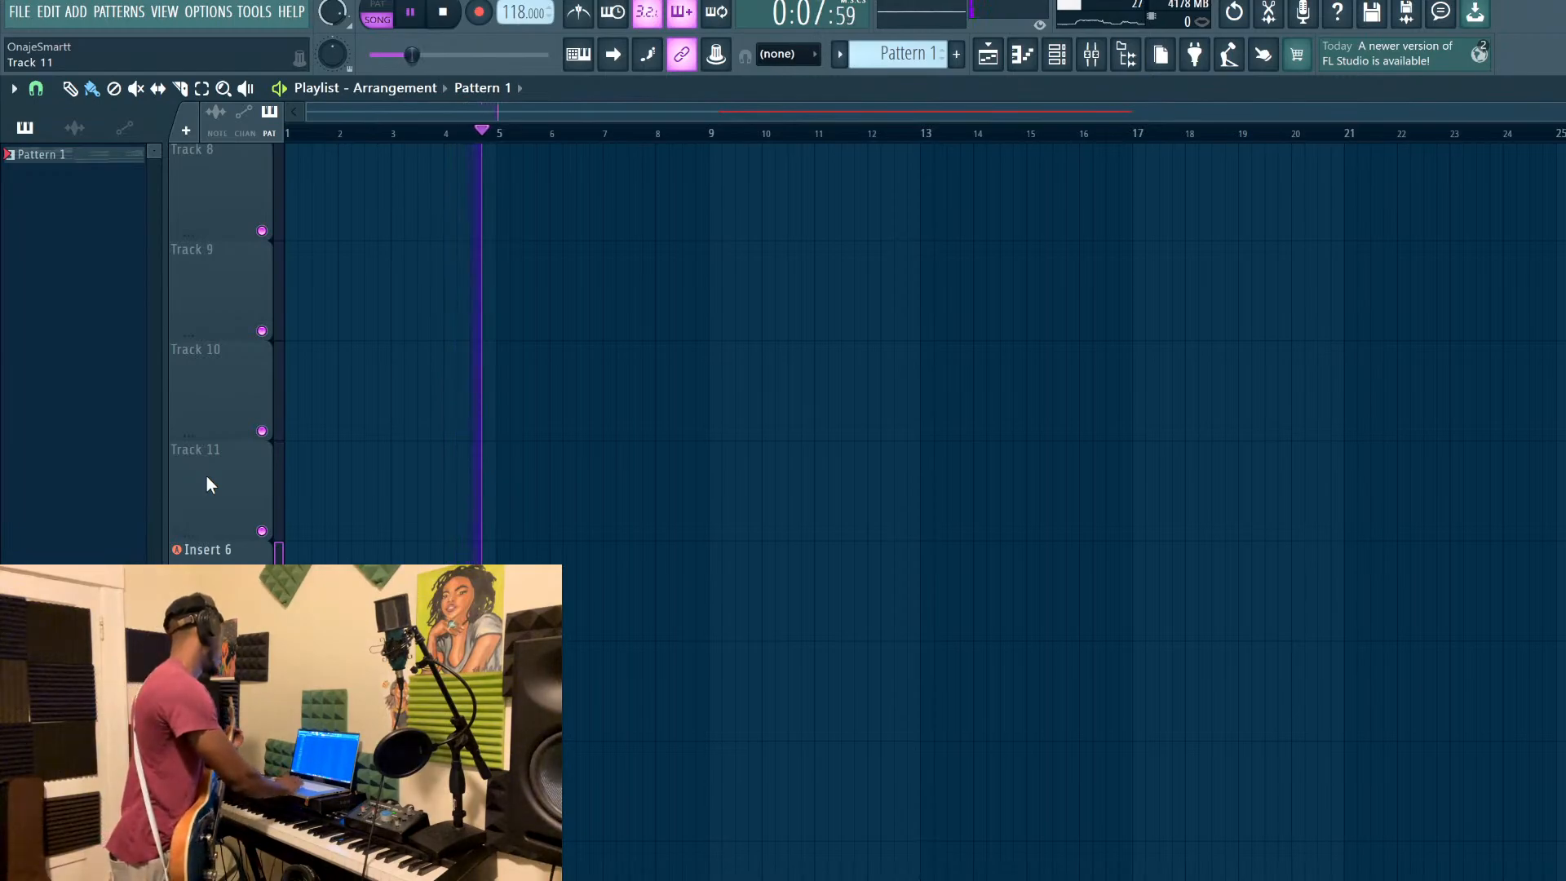
pyautogui.press('space')
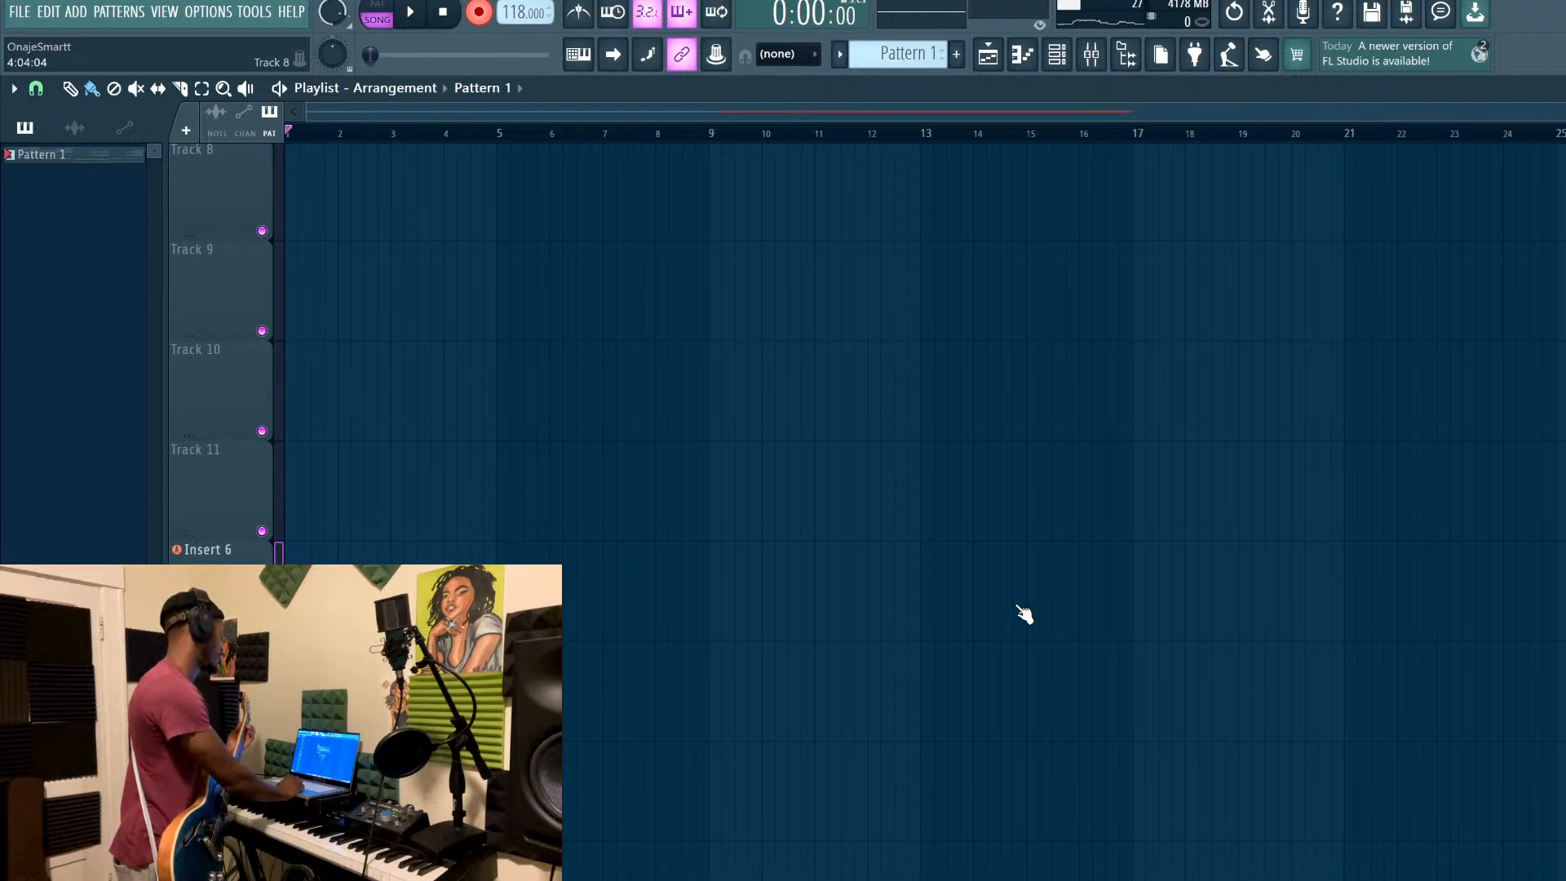
pyautogui.press('space')
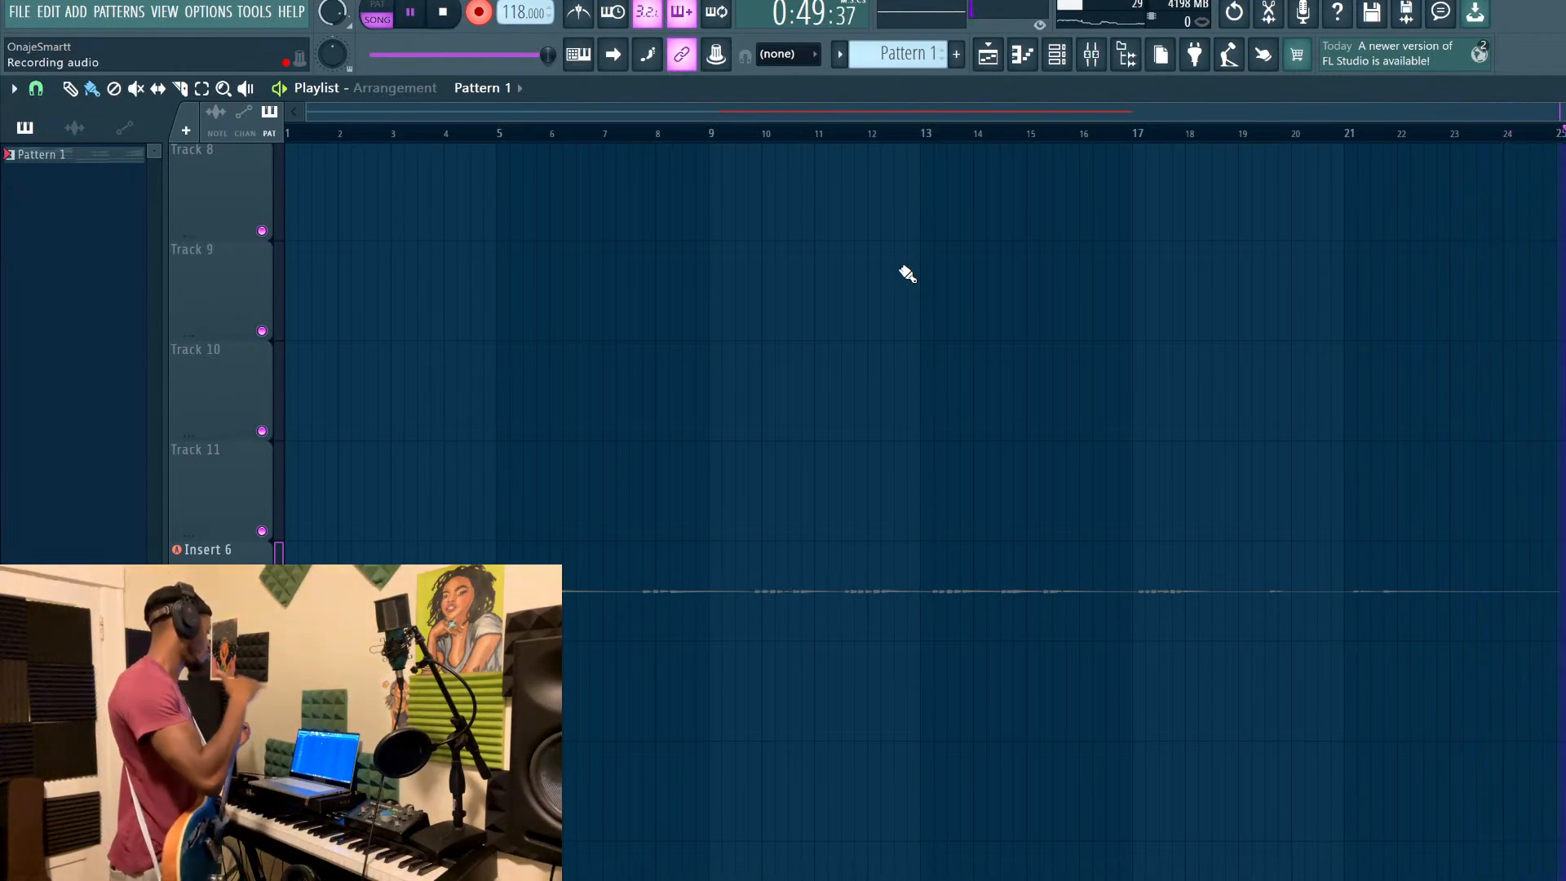
pyautogui.press('space')
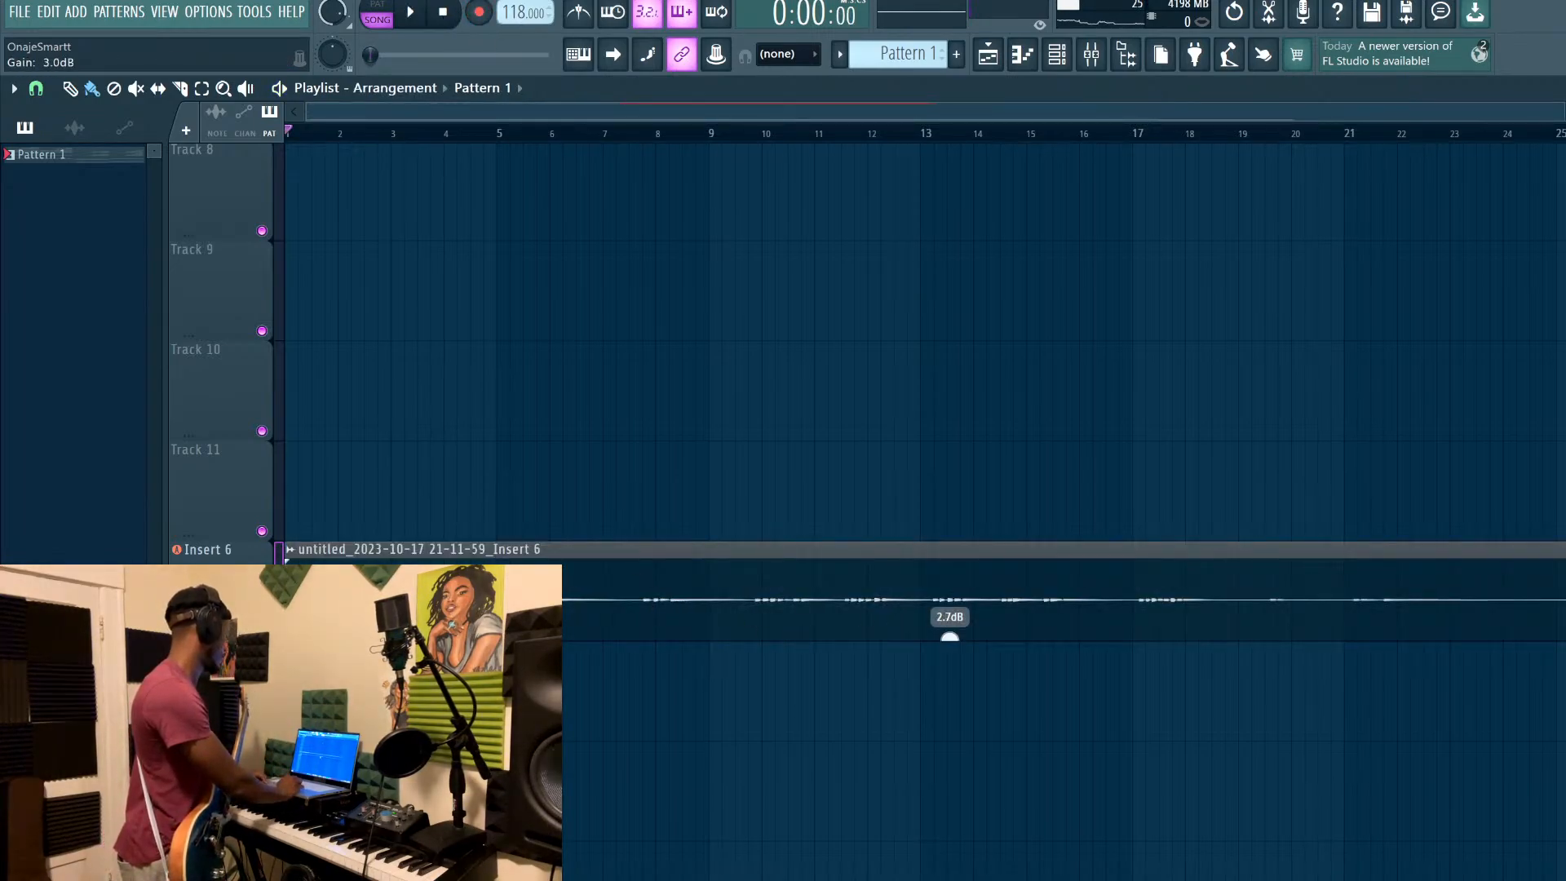
# Set the recorded guitar clip's gain to 20.5 dB while playing it back from the start
pyautogui.moveTo(949, 637); pyautogui.dragTo(950, 638)
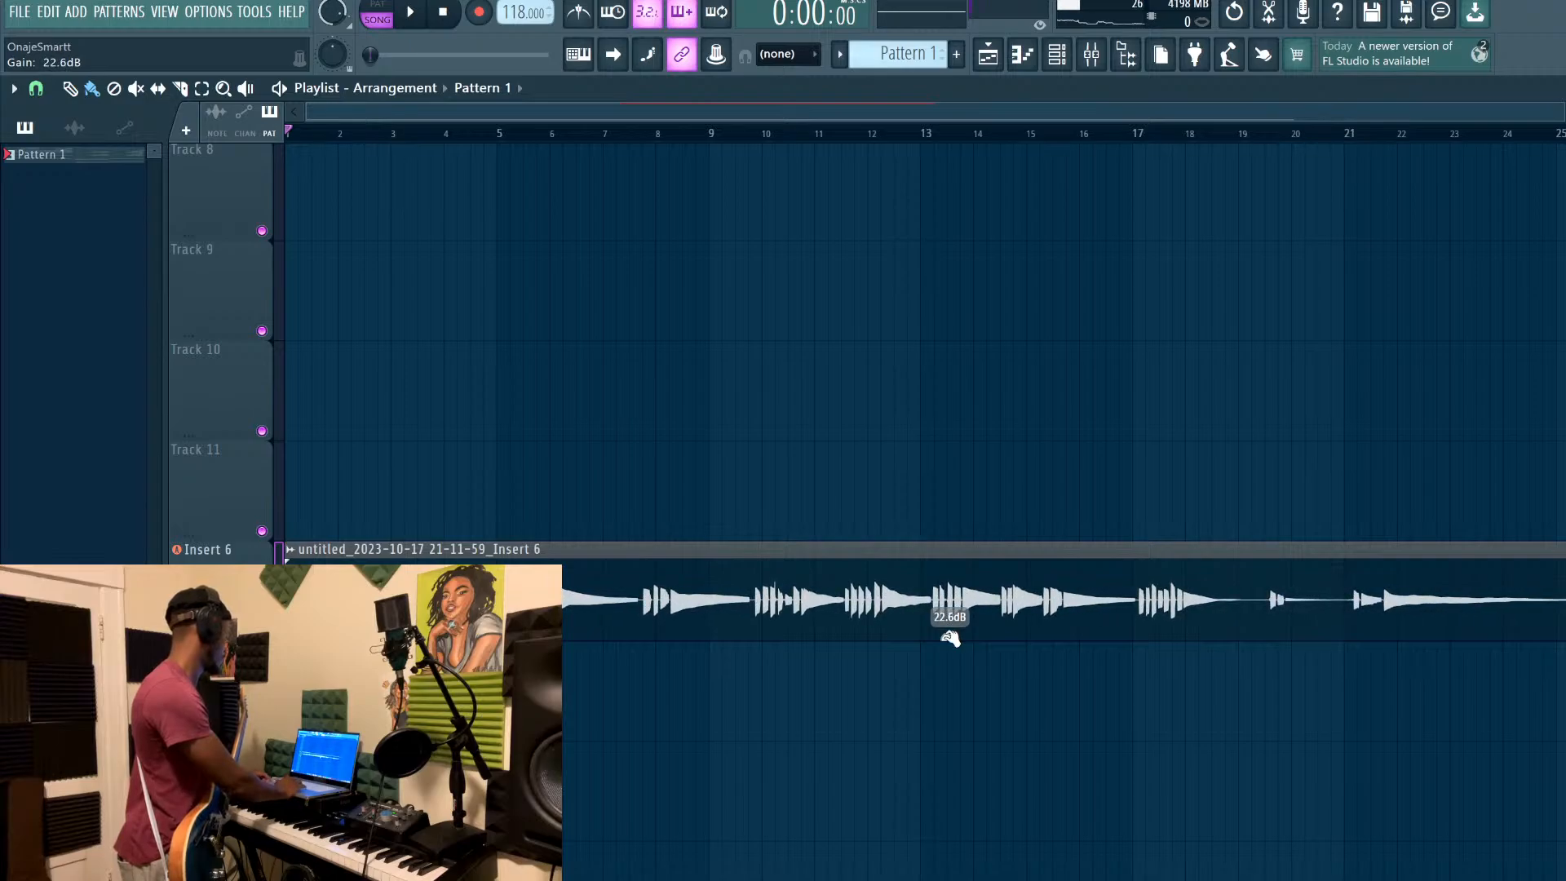
pyautogui.click(311, 134)
pyautogui.press('space')
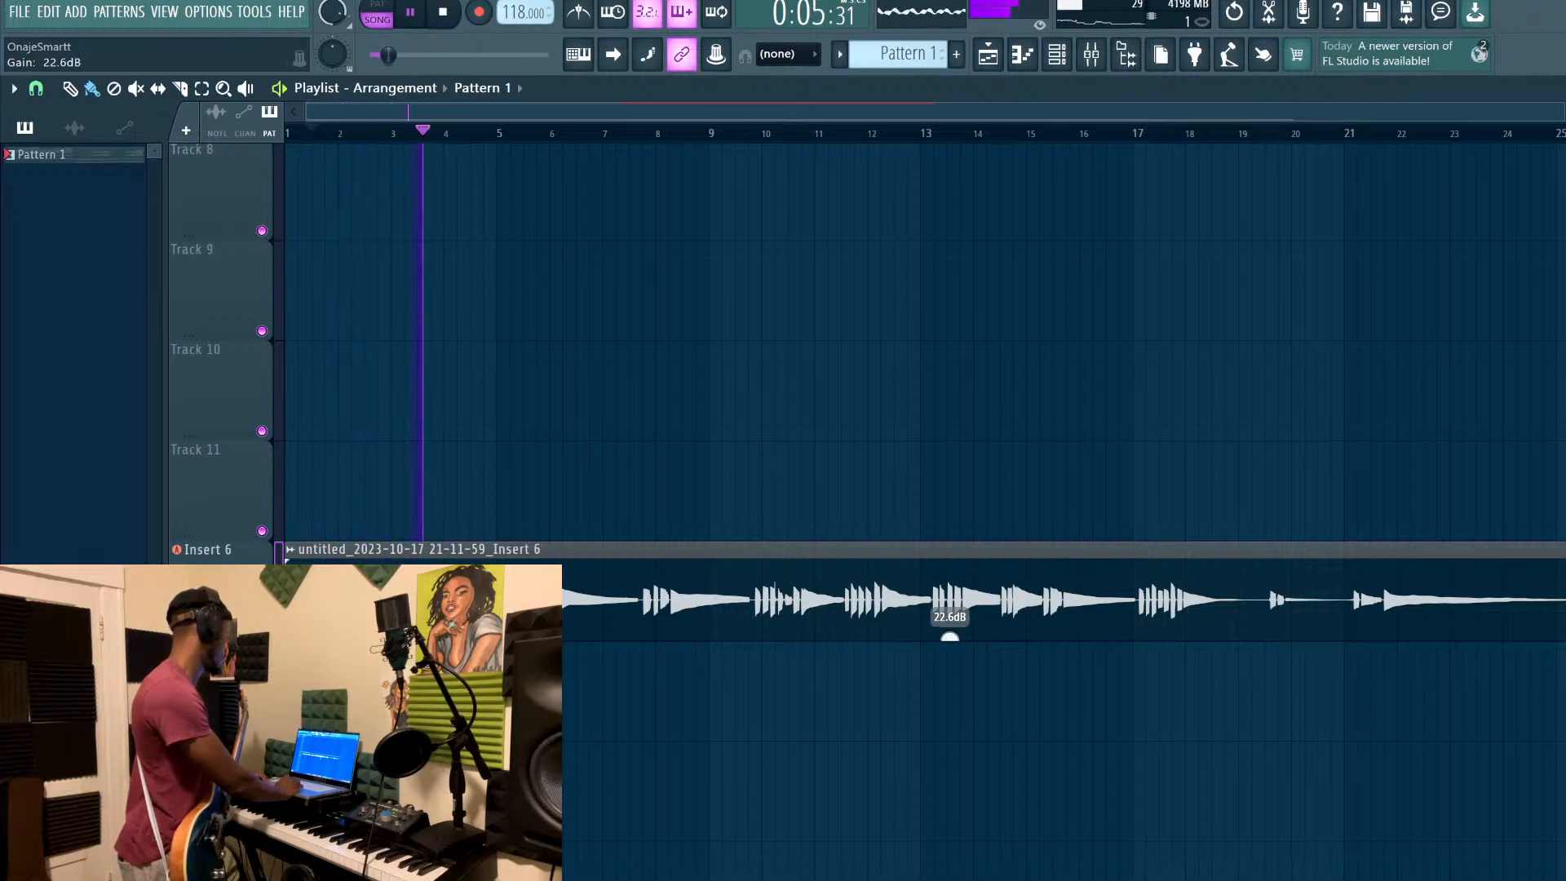
pyautogui.moveTo(949, 637); pyautogui.dragTo(949, 643)
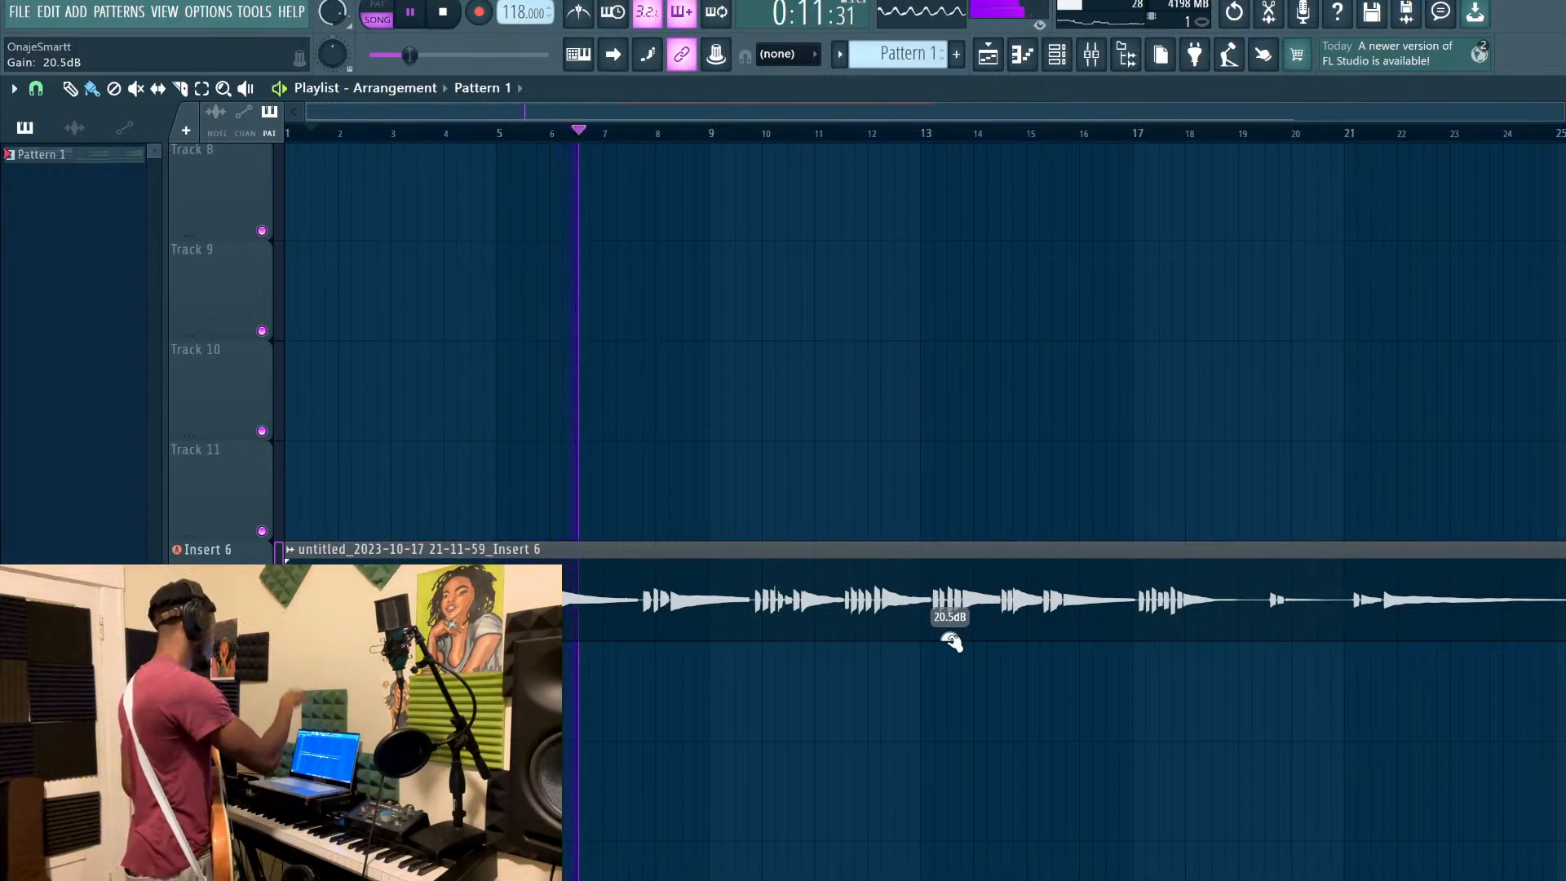
# Move both Pattern 1 clips on Track 1 together so that they start at bar 27
pyautogui.scroll(-2, 1052, 488)
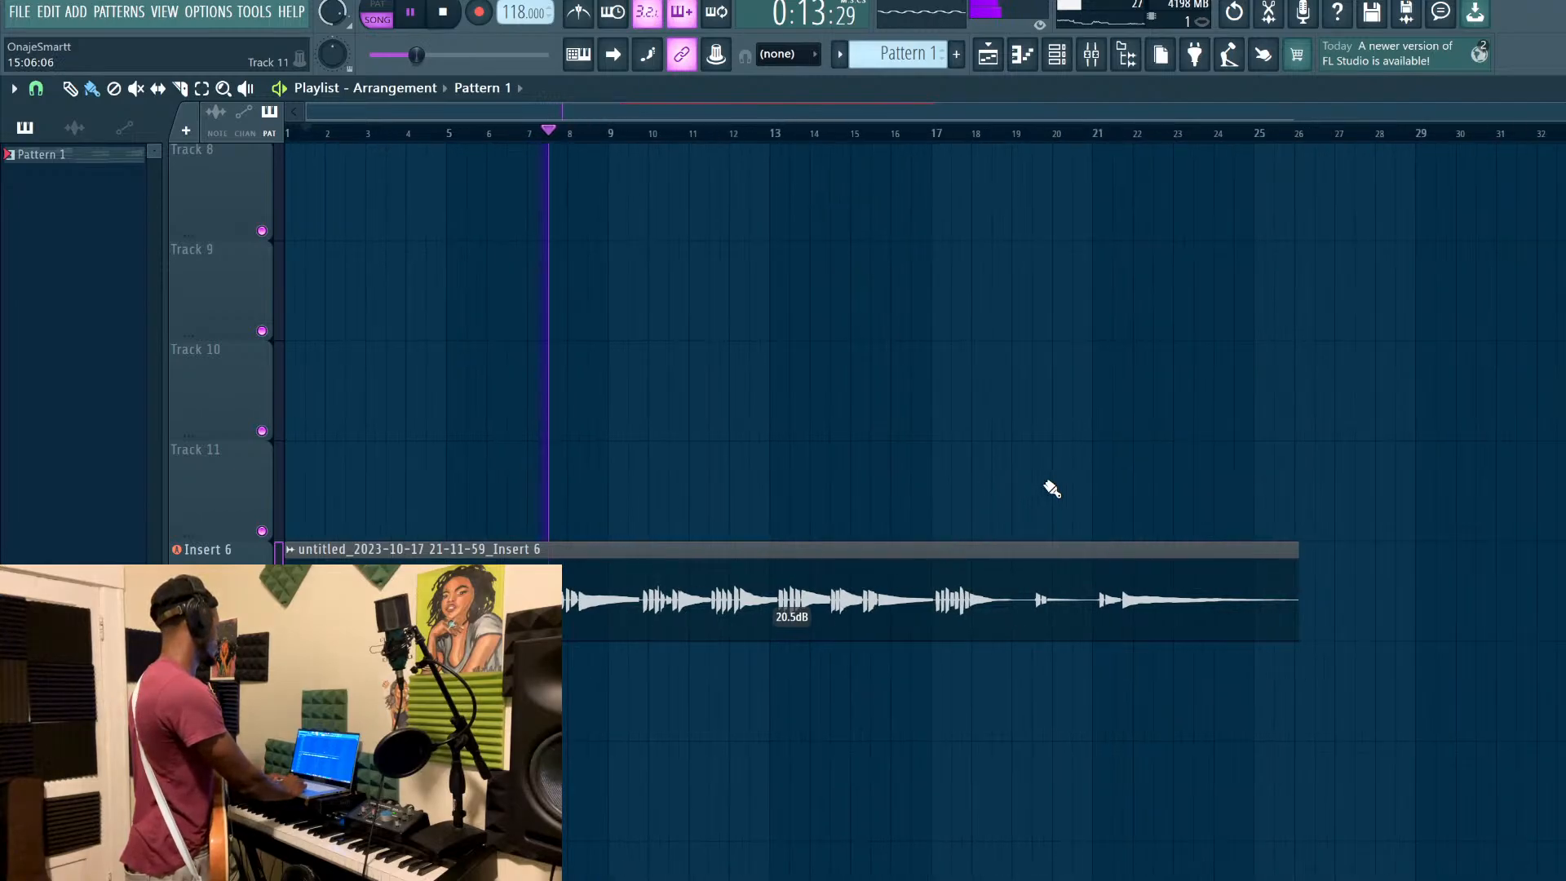
pyautogui.scroll(4, 1052, 488)
pyautogui.scroll(3, 1052, 488)
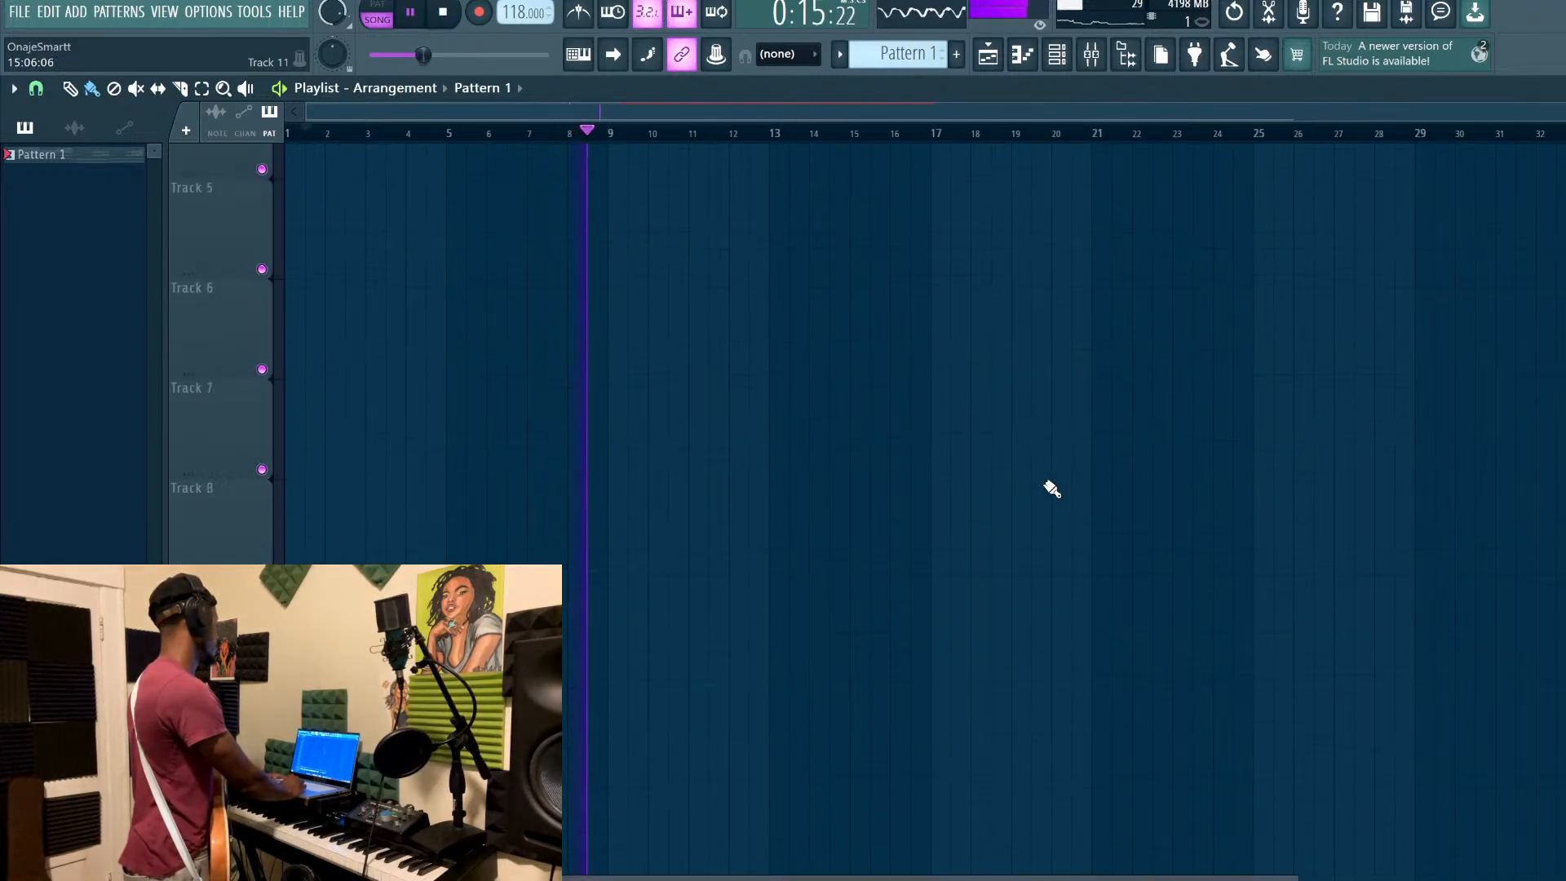
pyautogui.moveTo(976, 209); pyautogui.dragTo(1248, 193)
pyautogui.scroll(-4, 1248, 193)
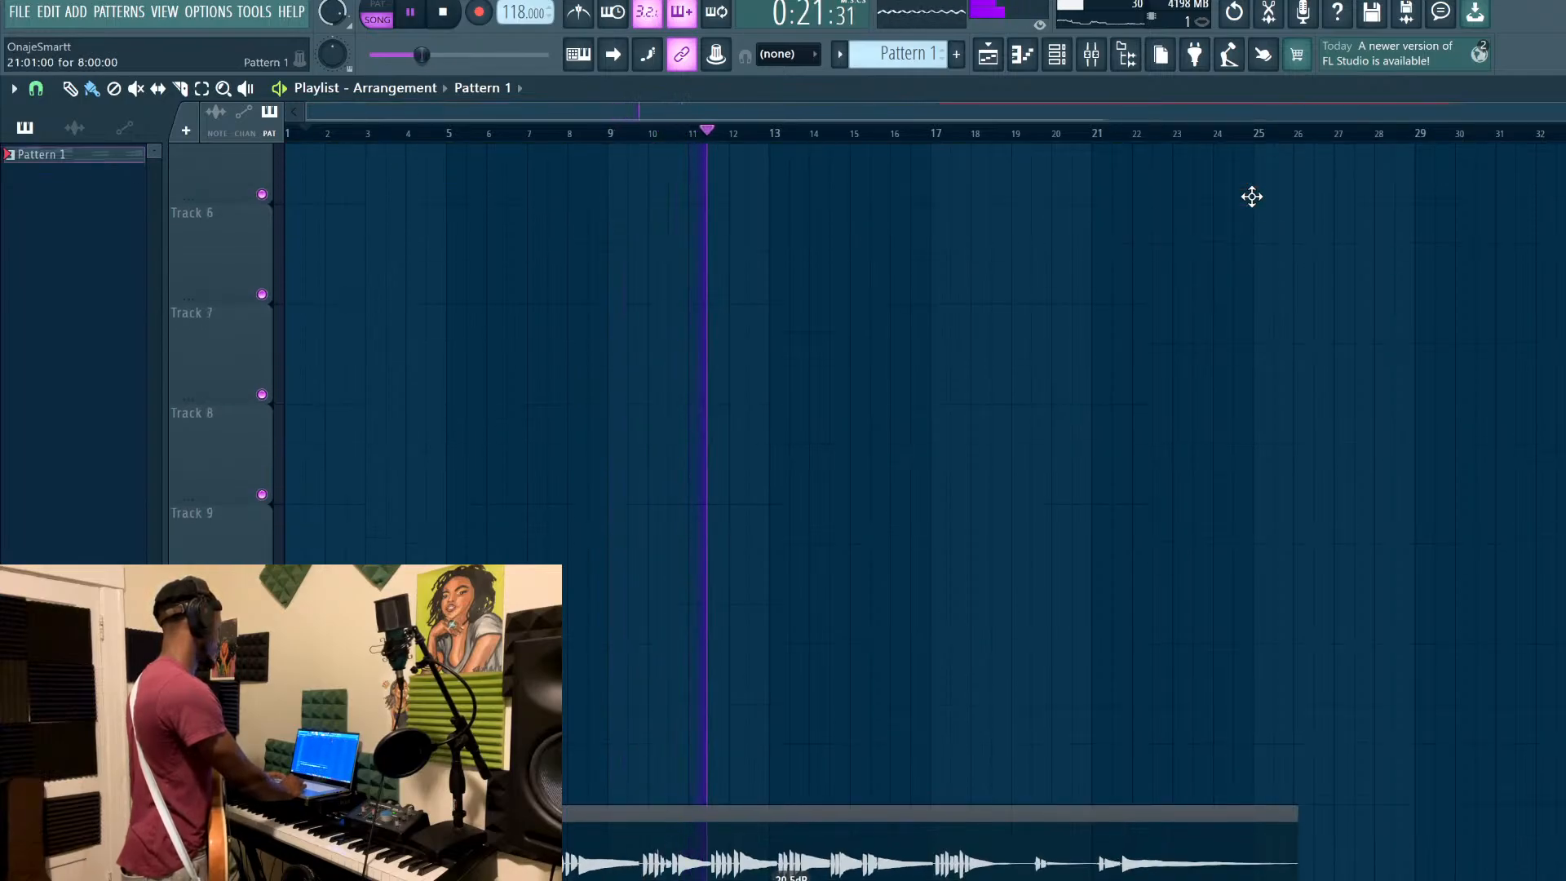
pyautogui.scroll(1, 1252, 196)
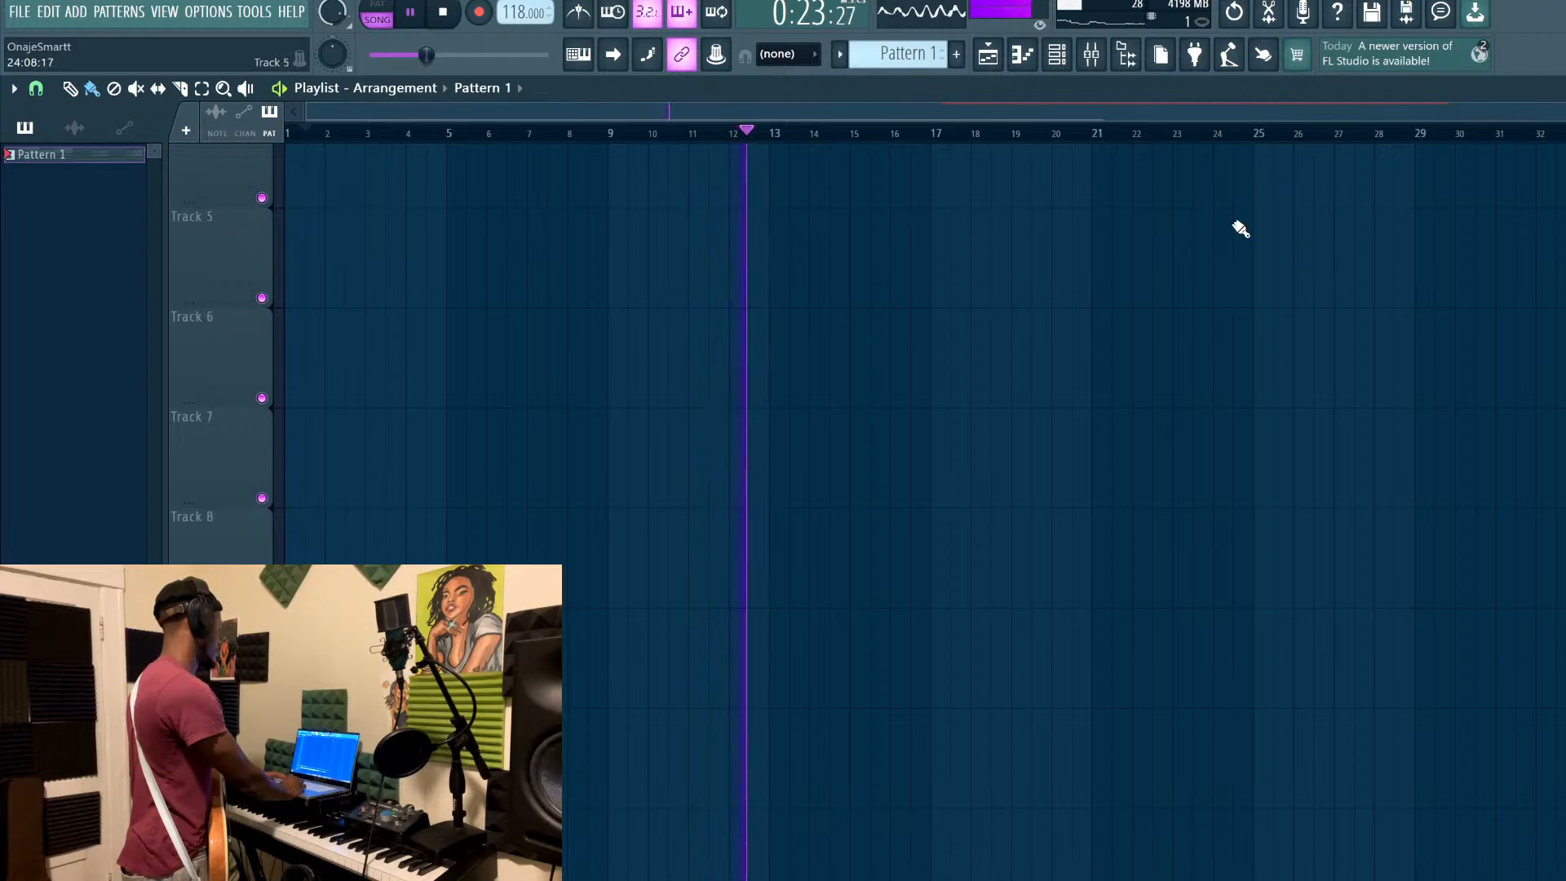
pyautogui.scroll(3, 1248, 388)
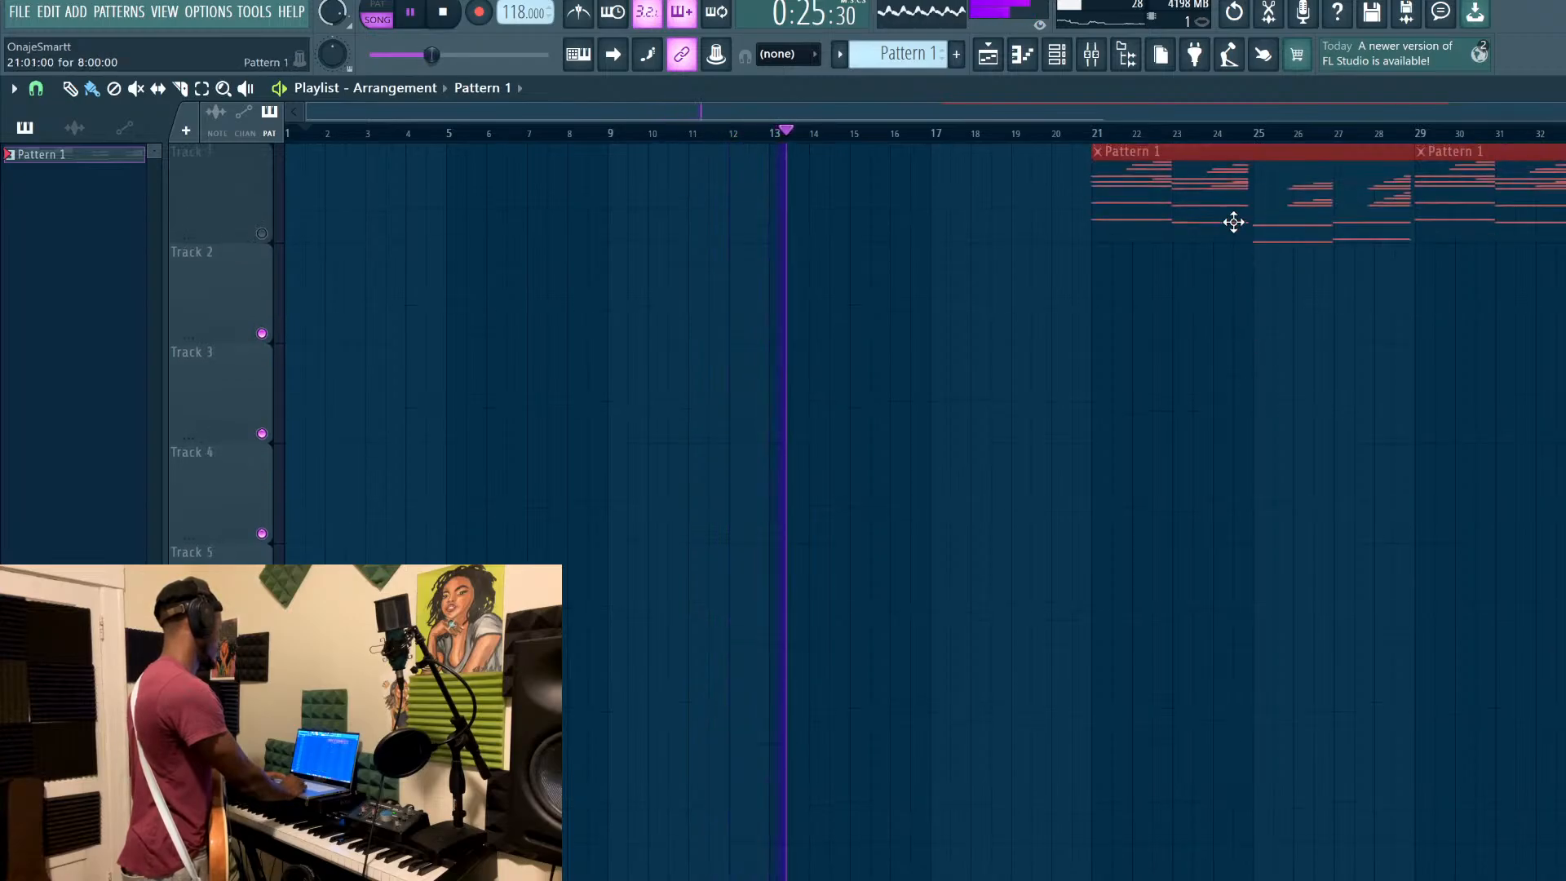
pyautogui.moveTo(1231, 220); pyautogui.dragTo(1399, 237)
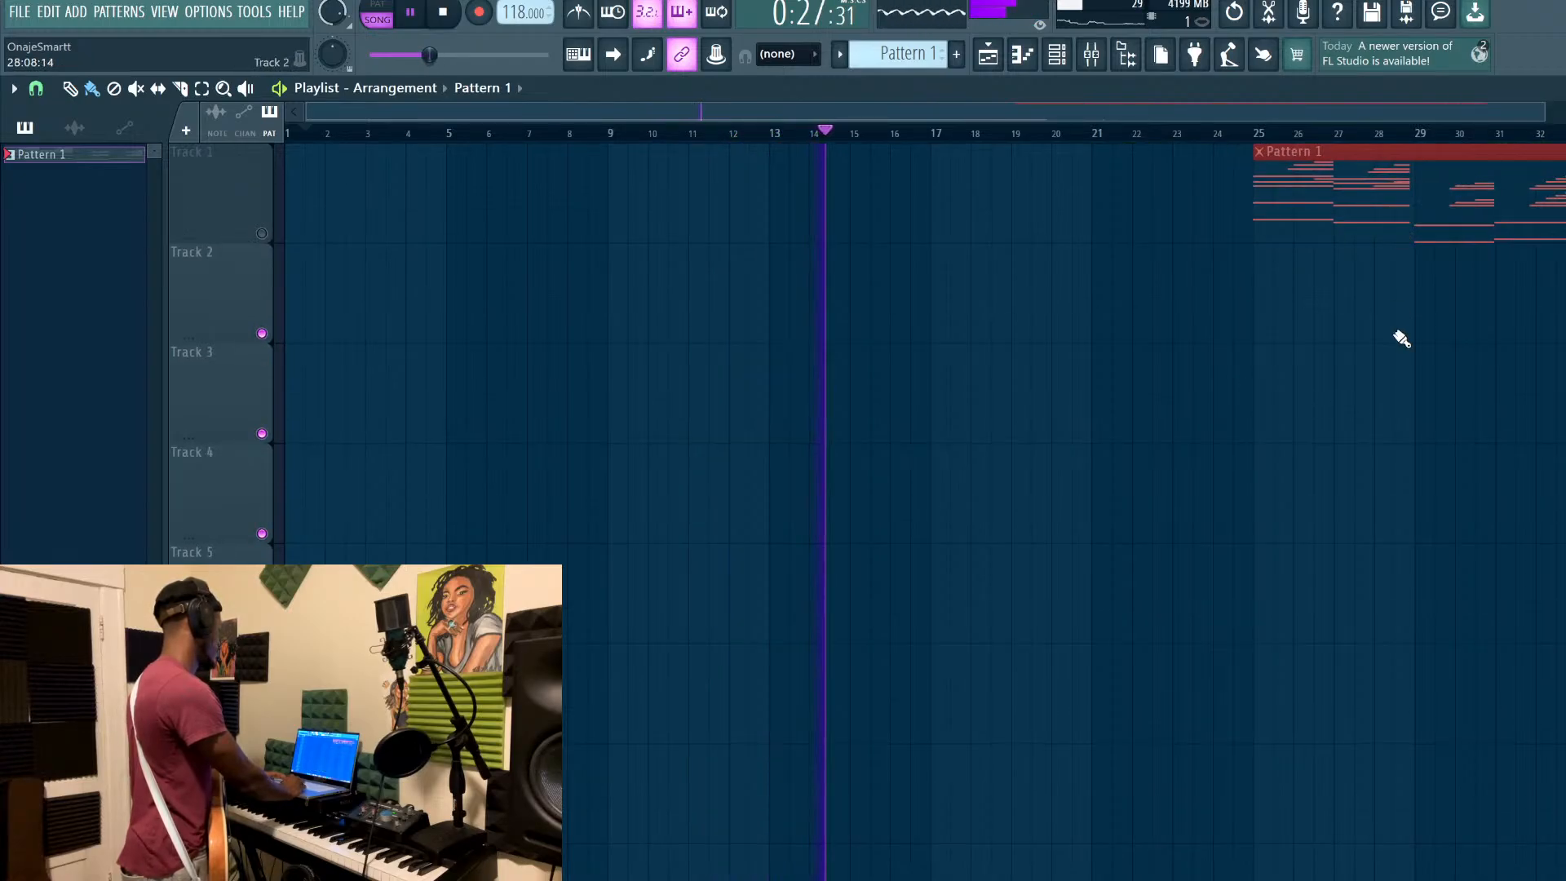
pyautogui.scroll(-5, 1398, 339)
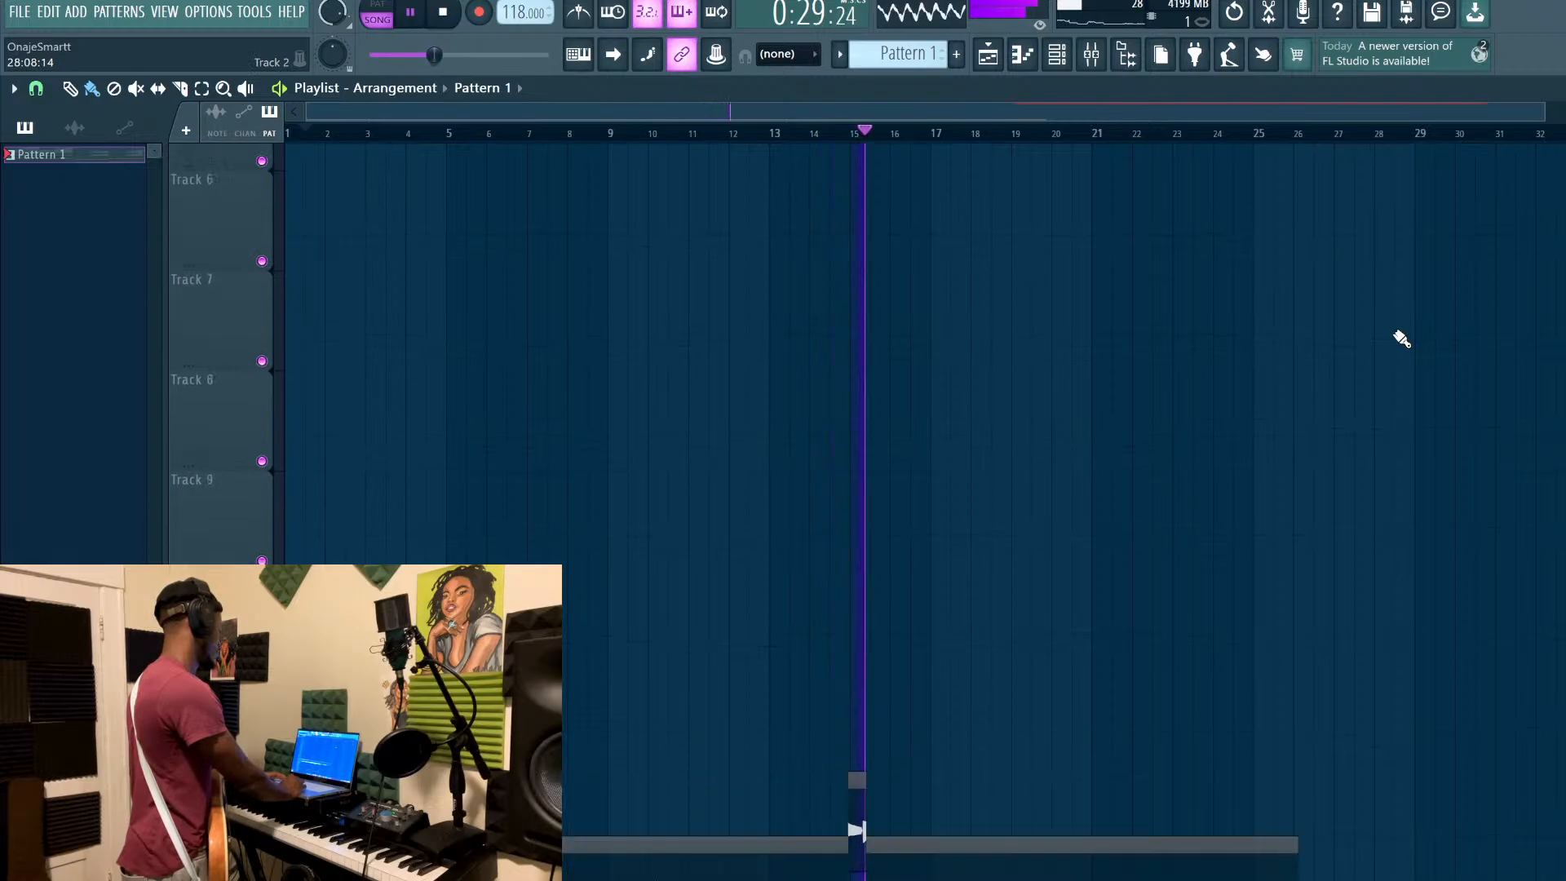
pyautogui.scroll(5, 1400, 326)
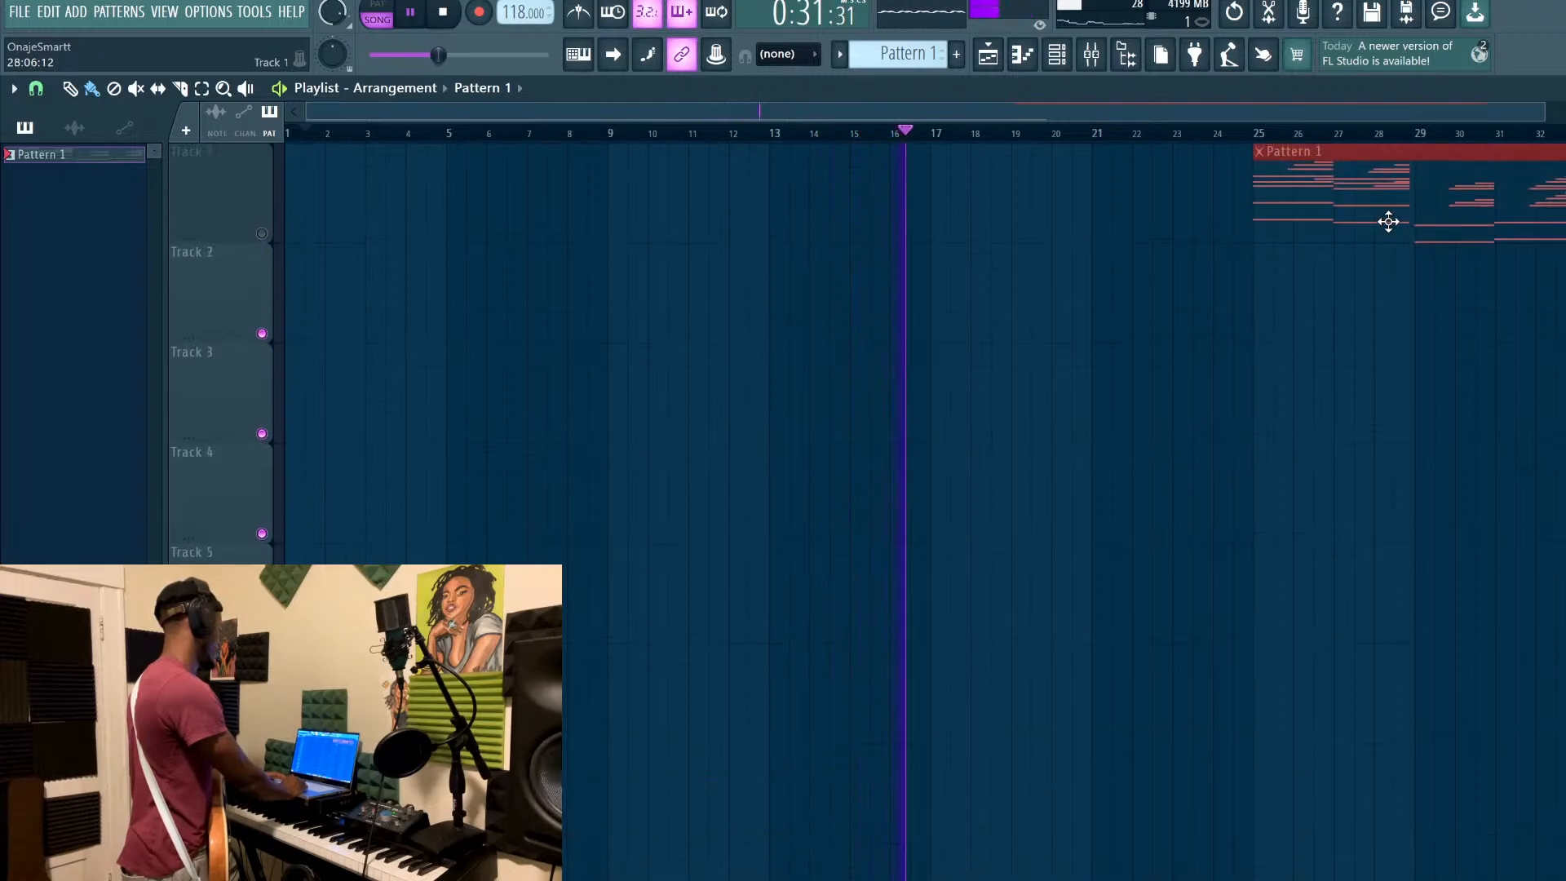
pyautogui.moveTo(1388, 221); pyautogui.dragTo(1429, 232)
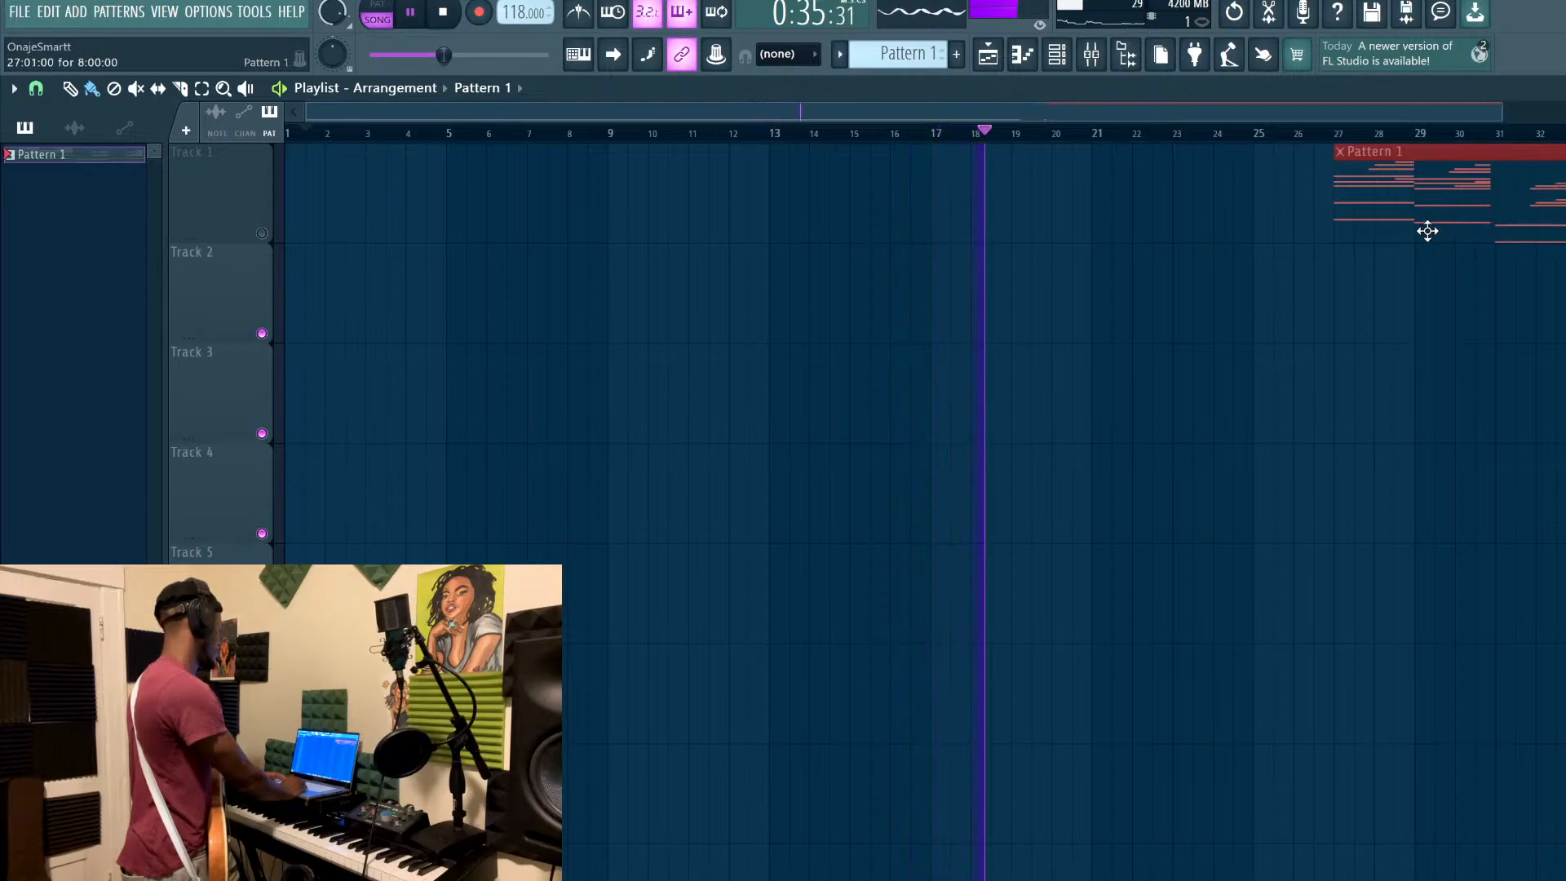
# Unmute Track 1 and return to the guitar recording on the Insert 6 track
pyautogui.scroll(-2, 1378, 417)
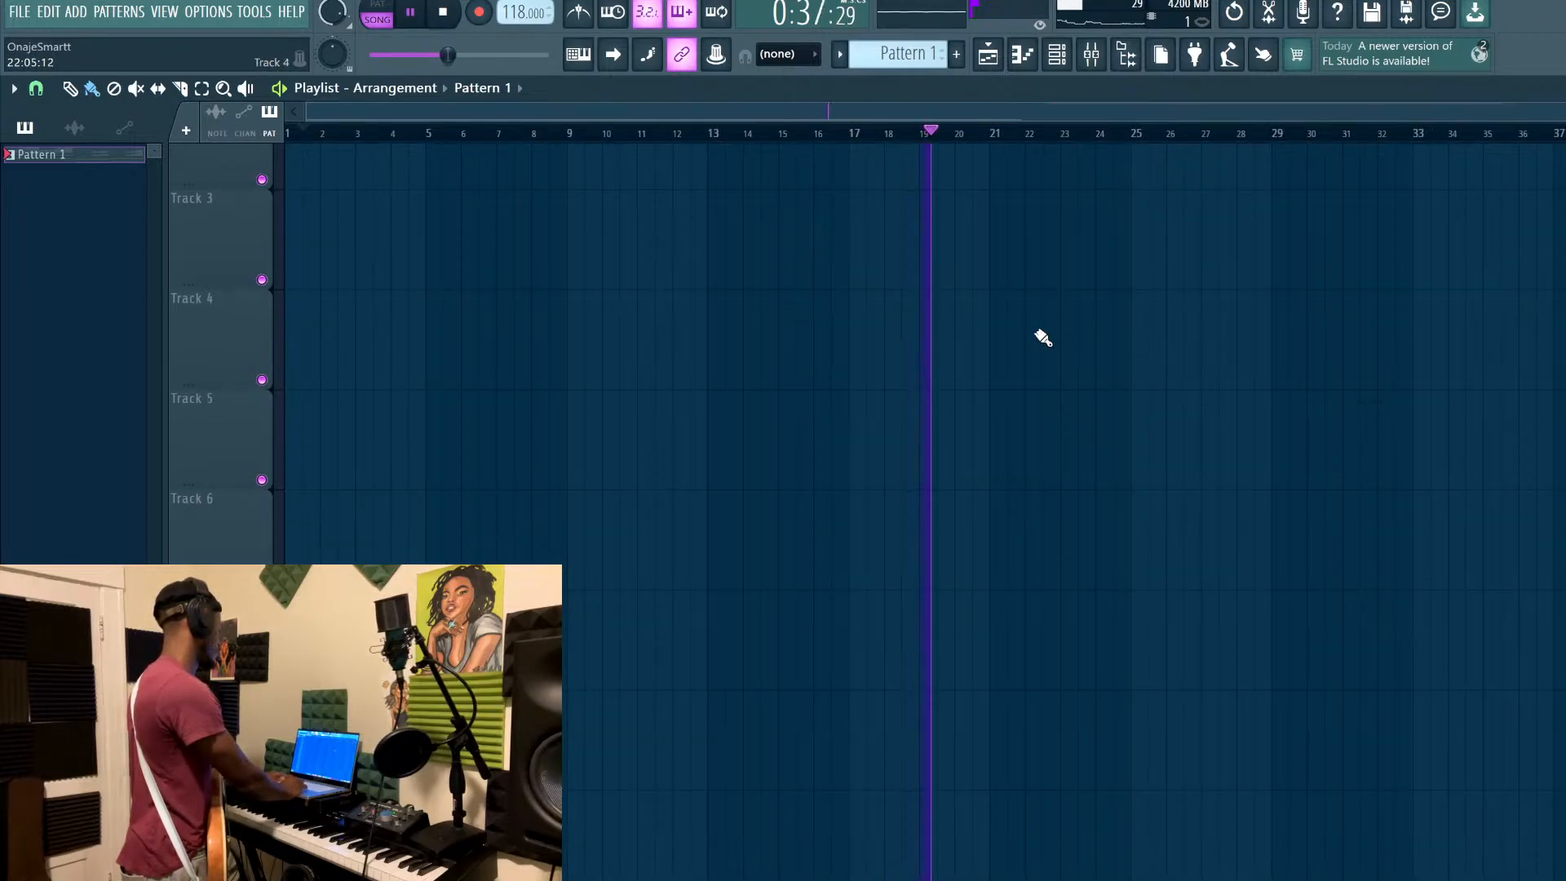
pyautogui.scroll(2, 524, 252)
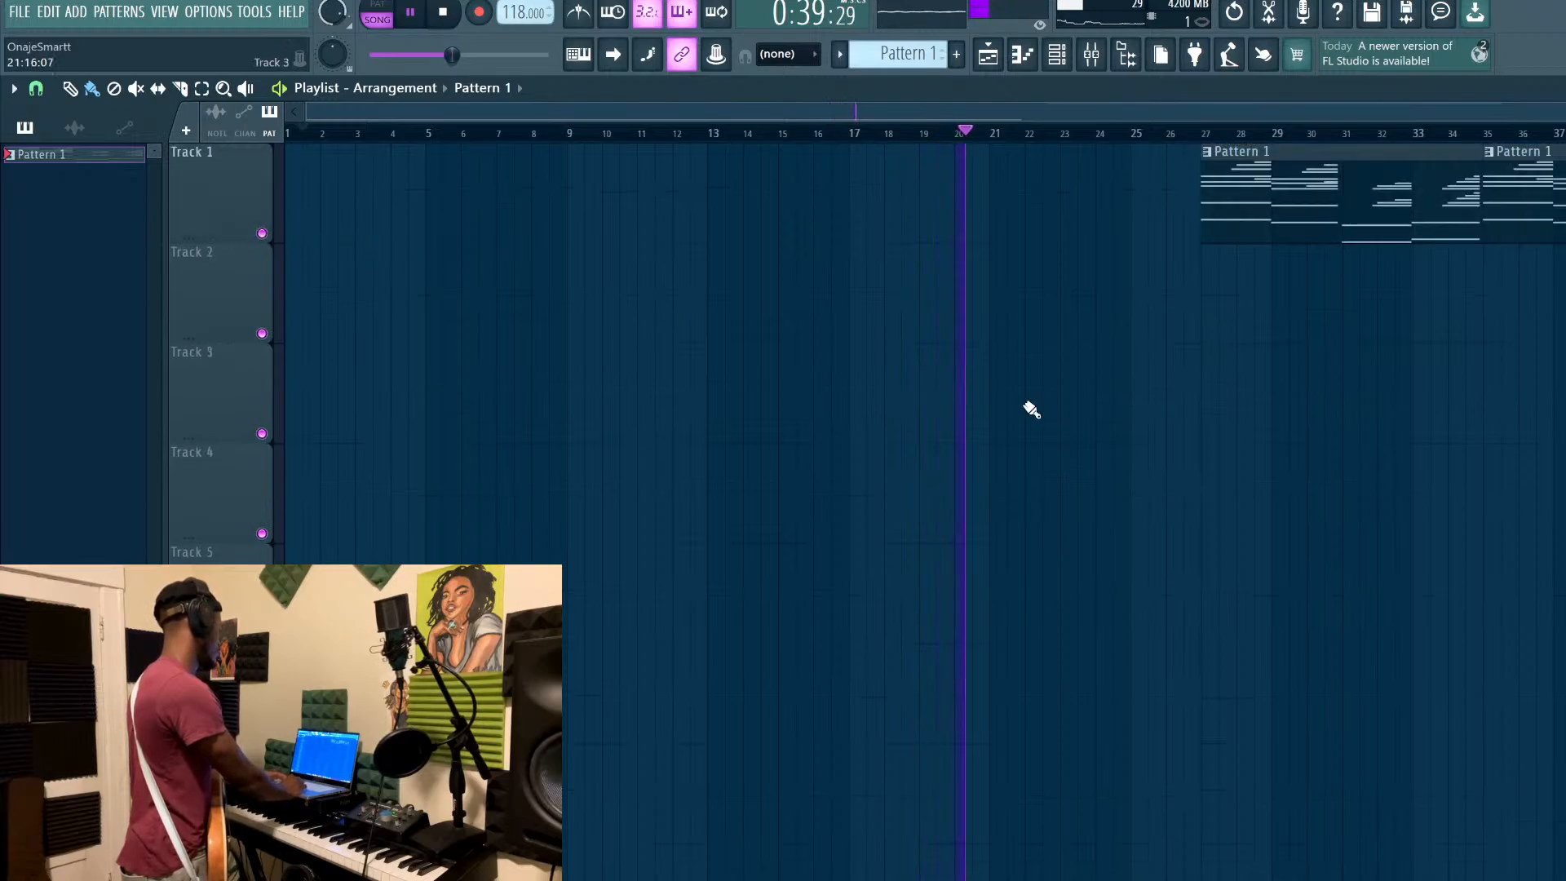
pyautogui.scroll(-5, 1204, 490)
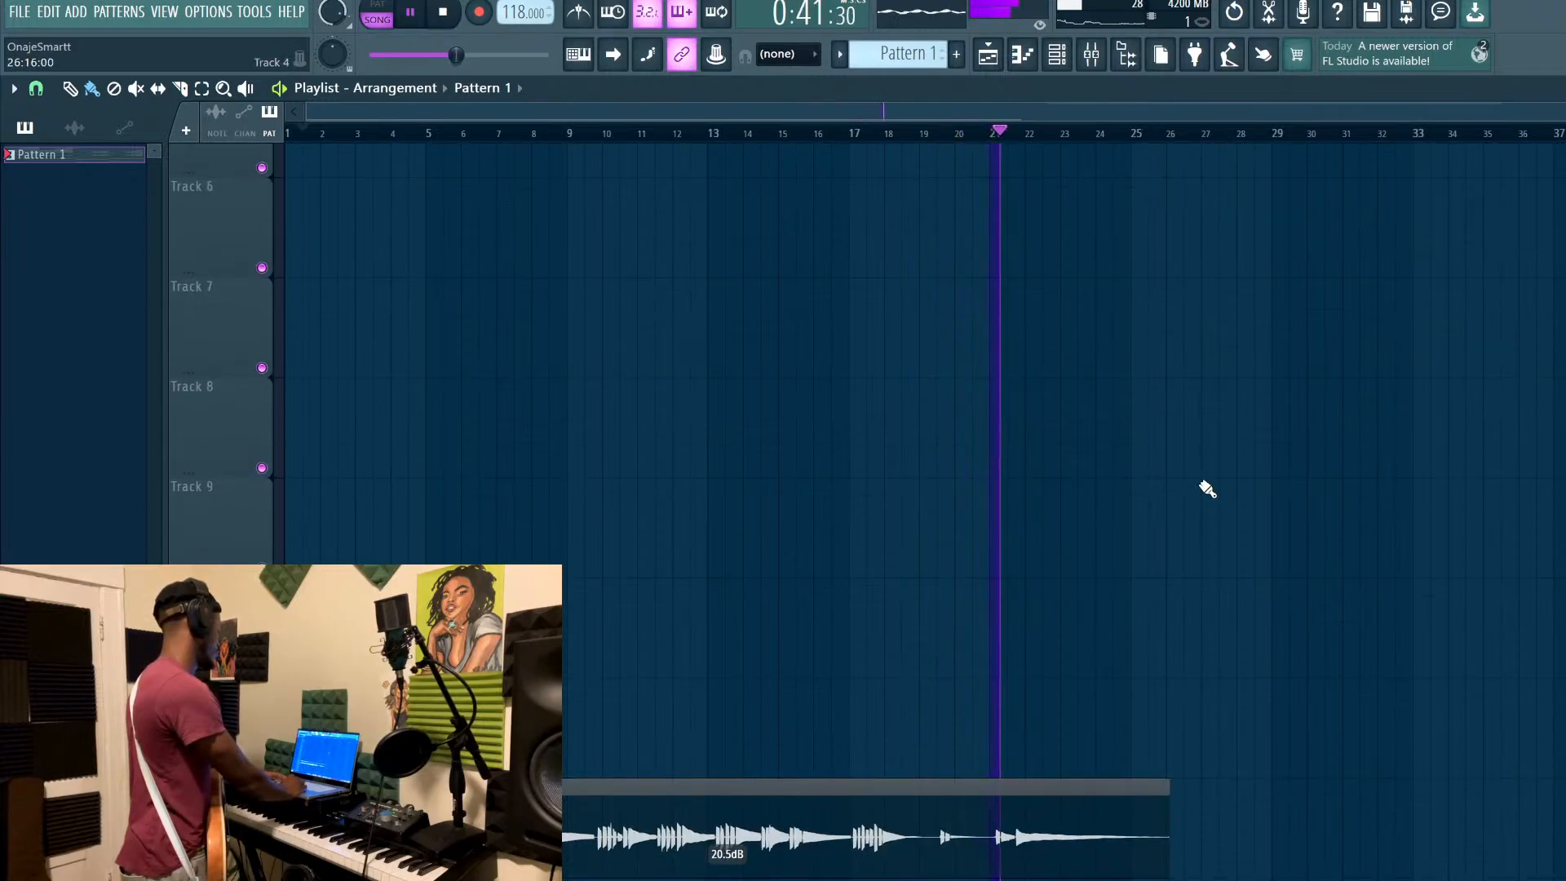
# Move both Pattern 1 clips on Track 1 earlier together so that they start at bar 25
pyautogui.scroll(5, 1204, 489)
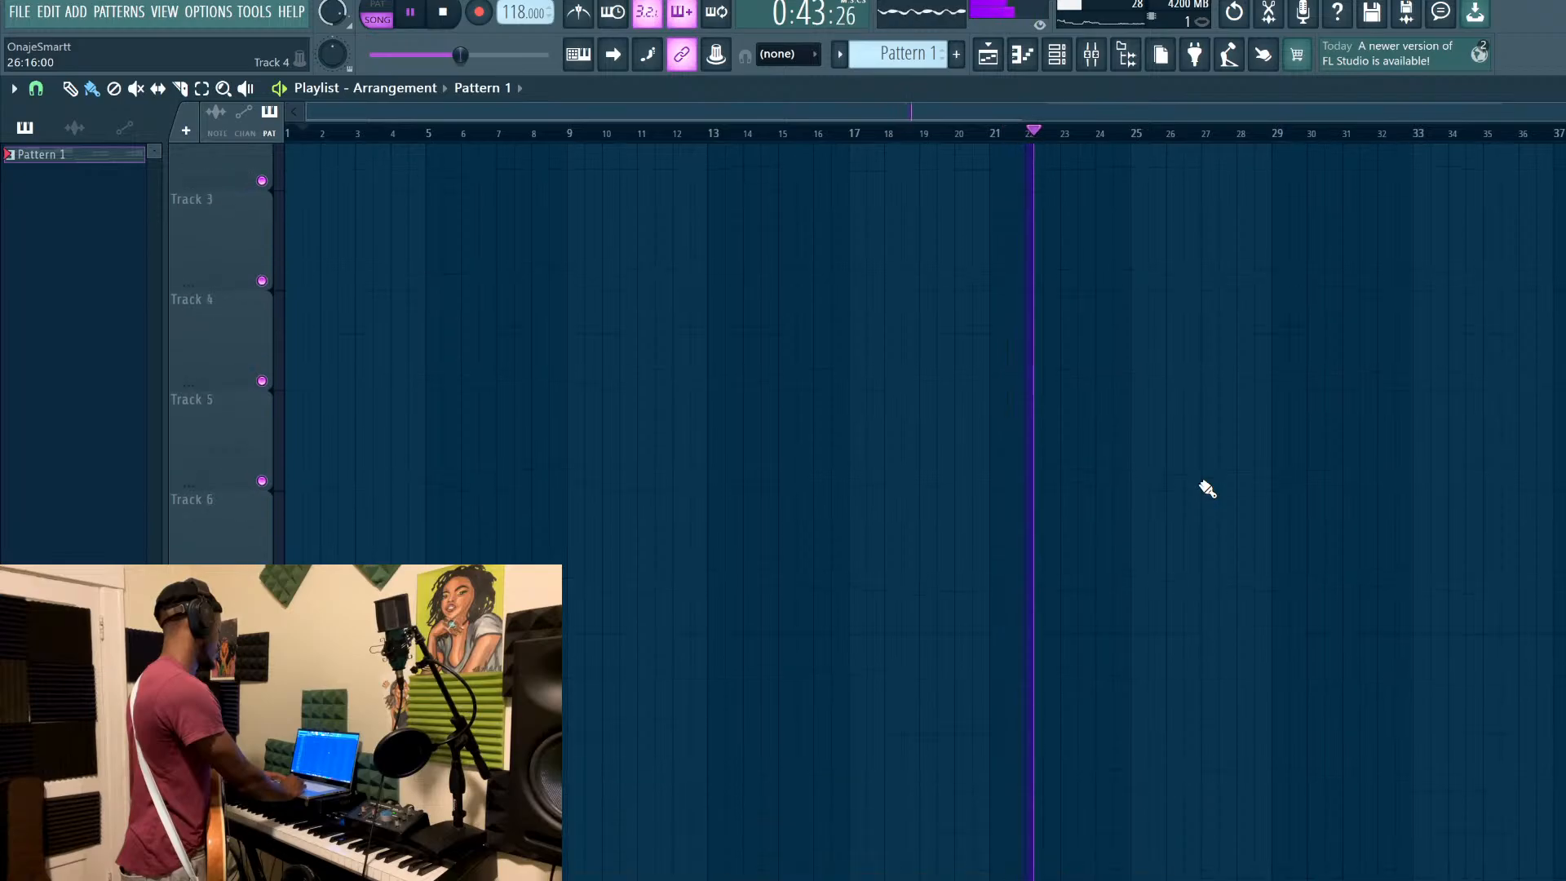
pyautogui.moveTo(1565, 310); pyautogui.dragTo(1277, 210)
pyautogui.keyDown('ctrl'); pyautogui.click(1277, 210); pyautogui.keyUp('ctrl')
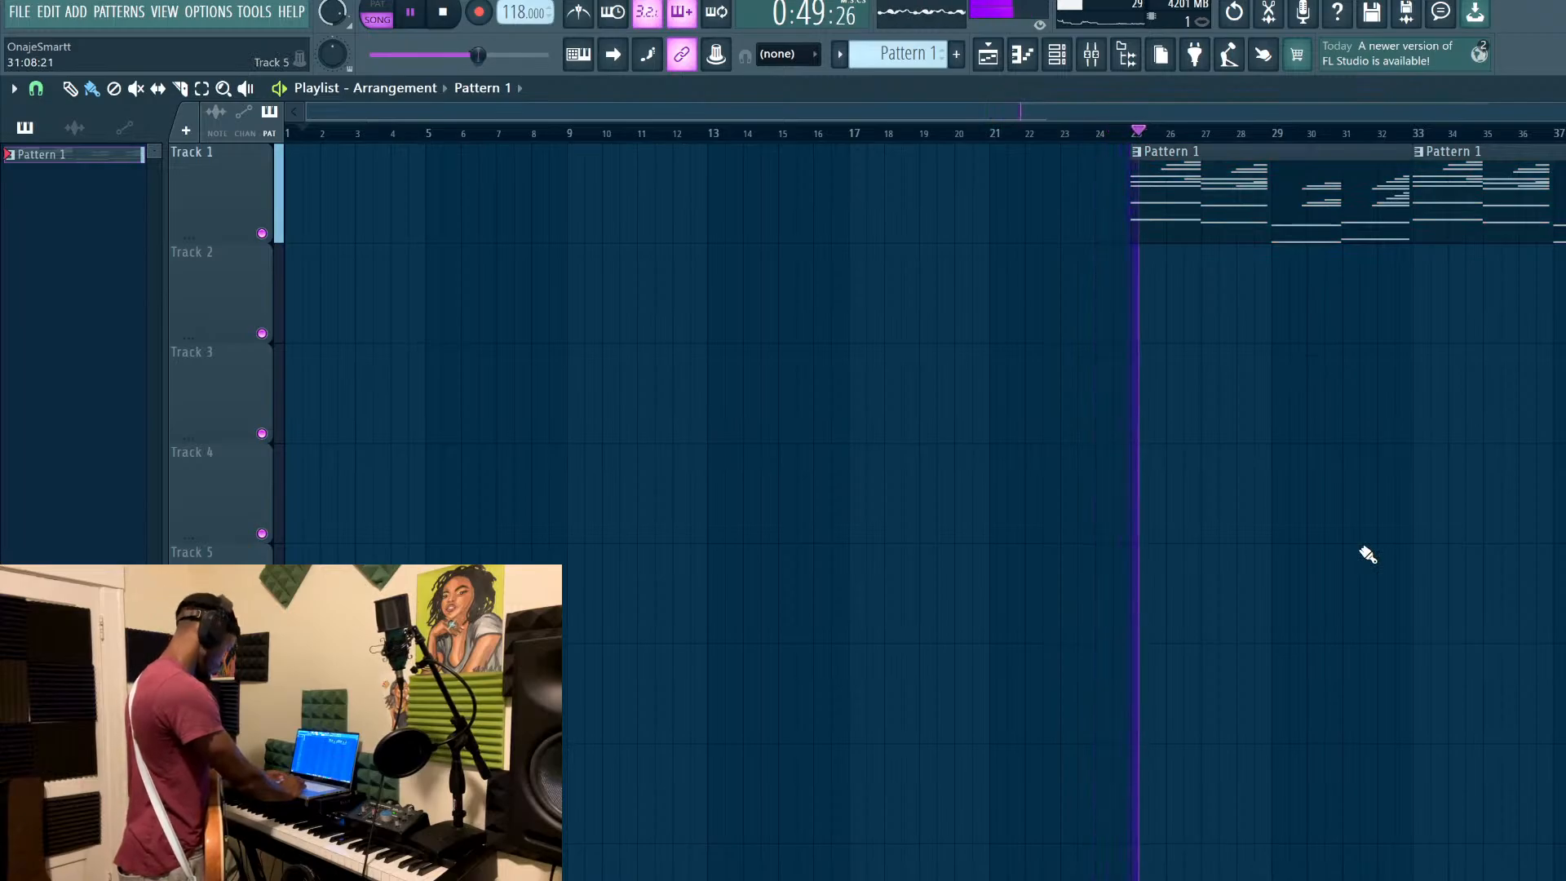
pyautogui.scroll(-1, 1330, 602)
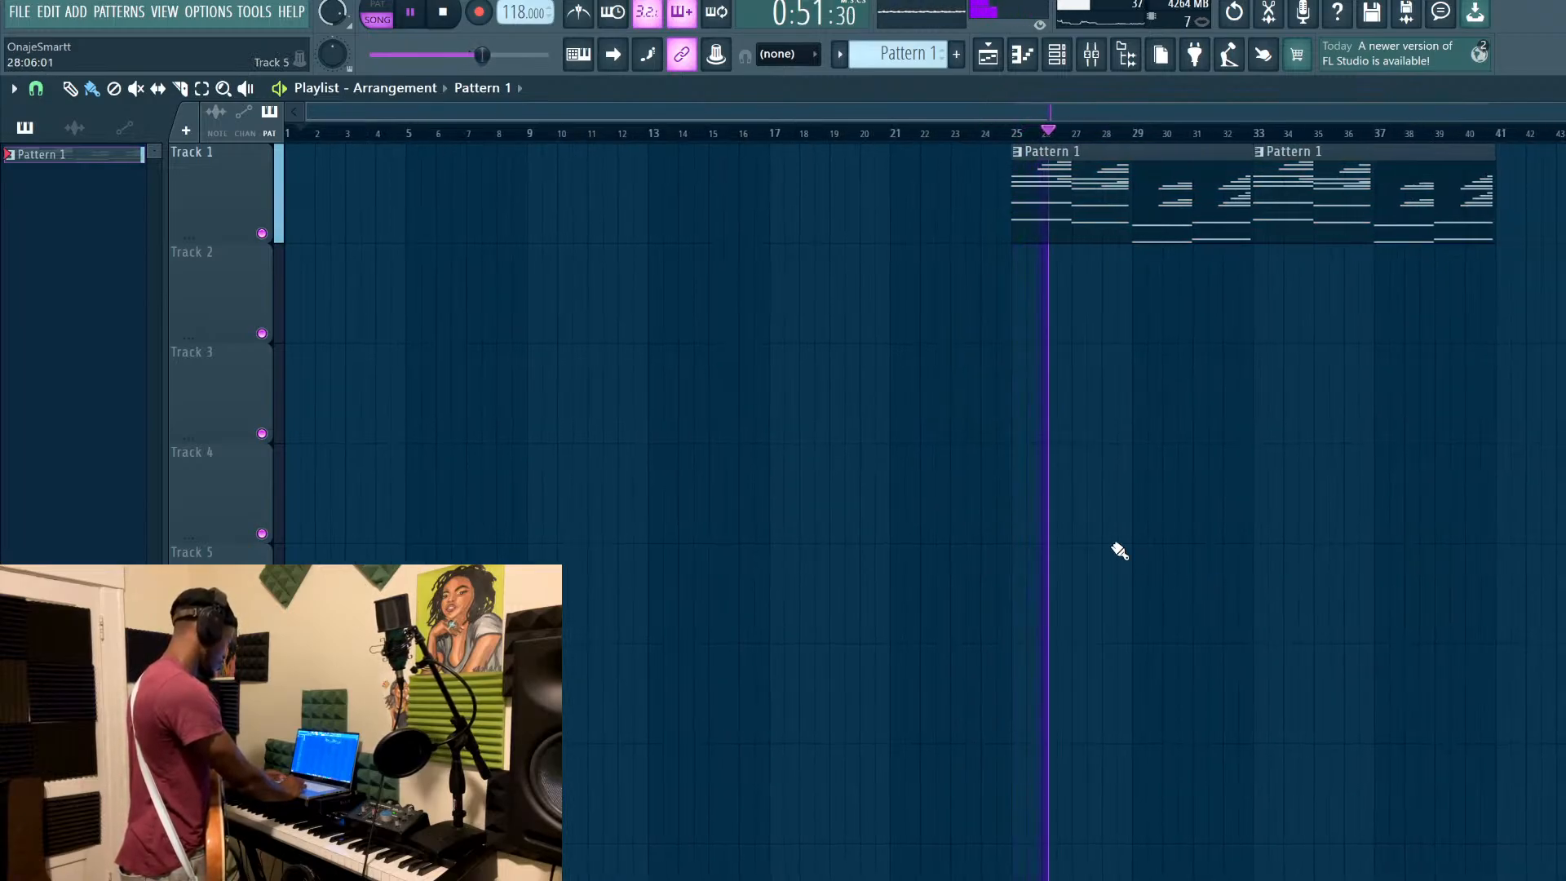
pyautogui.scroll(-3, 1093, 530)
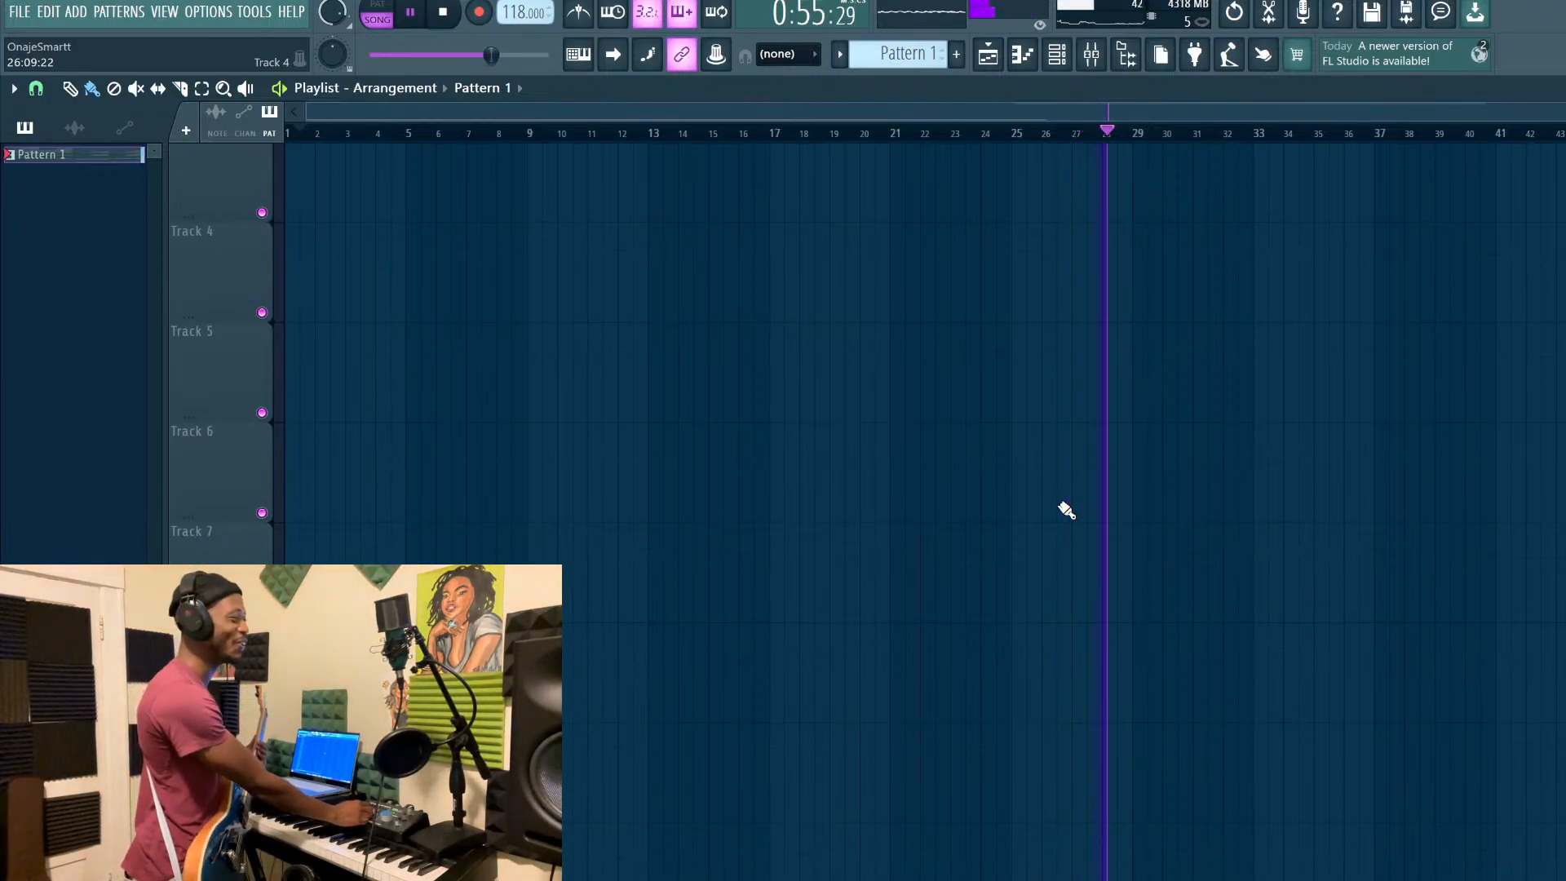
pyautogui.scroll(-6, 1067, 510)
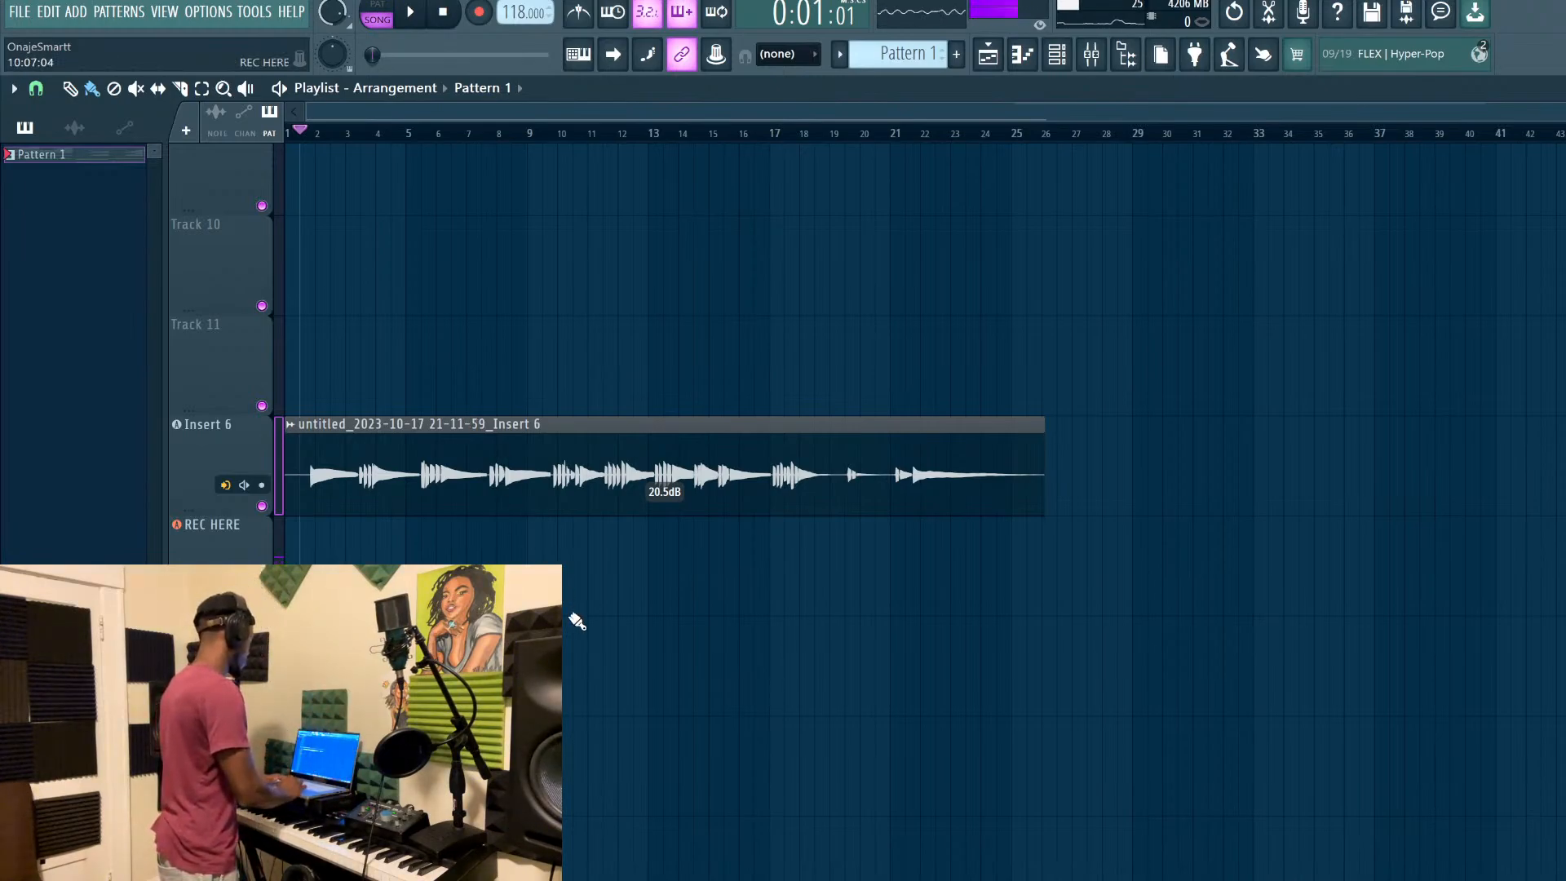
# Move the guitar recording from the Insert 6 track up to Track 2 during playback, keeping its start at bar 1
pyautogui.scroll(3, 576, 622)
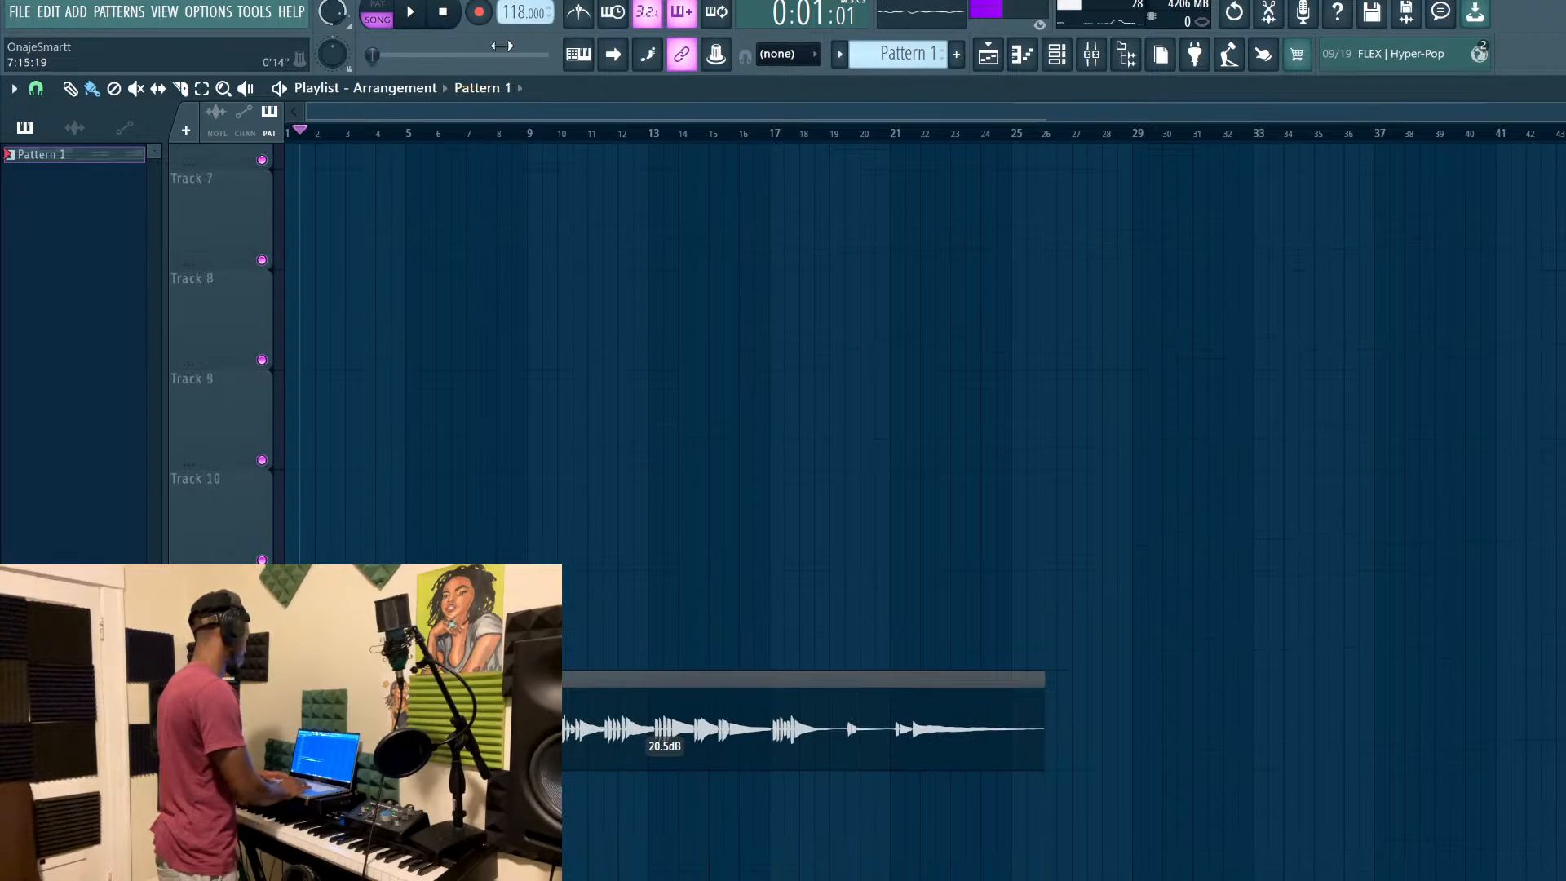
pyautogui.press('space')
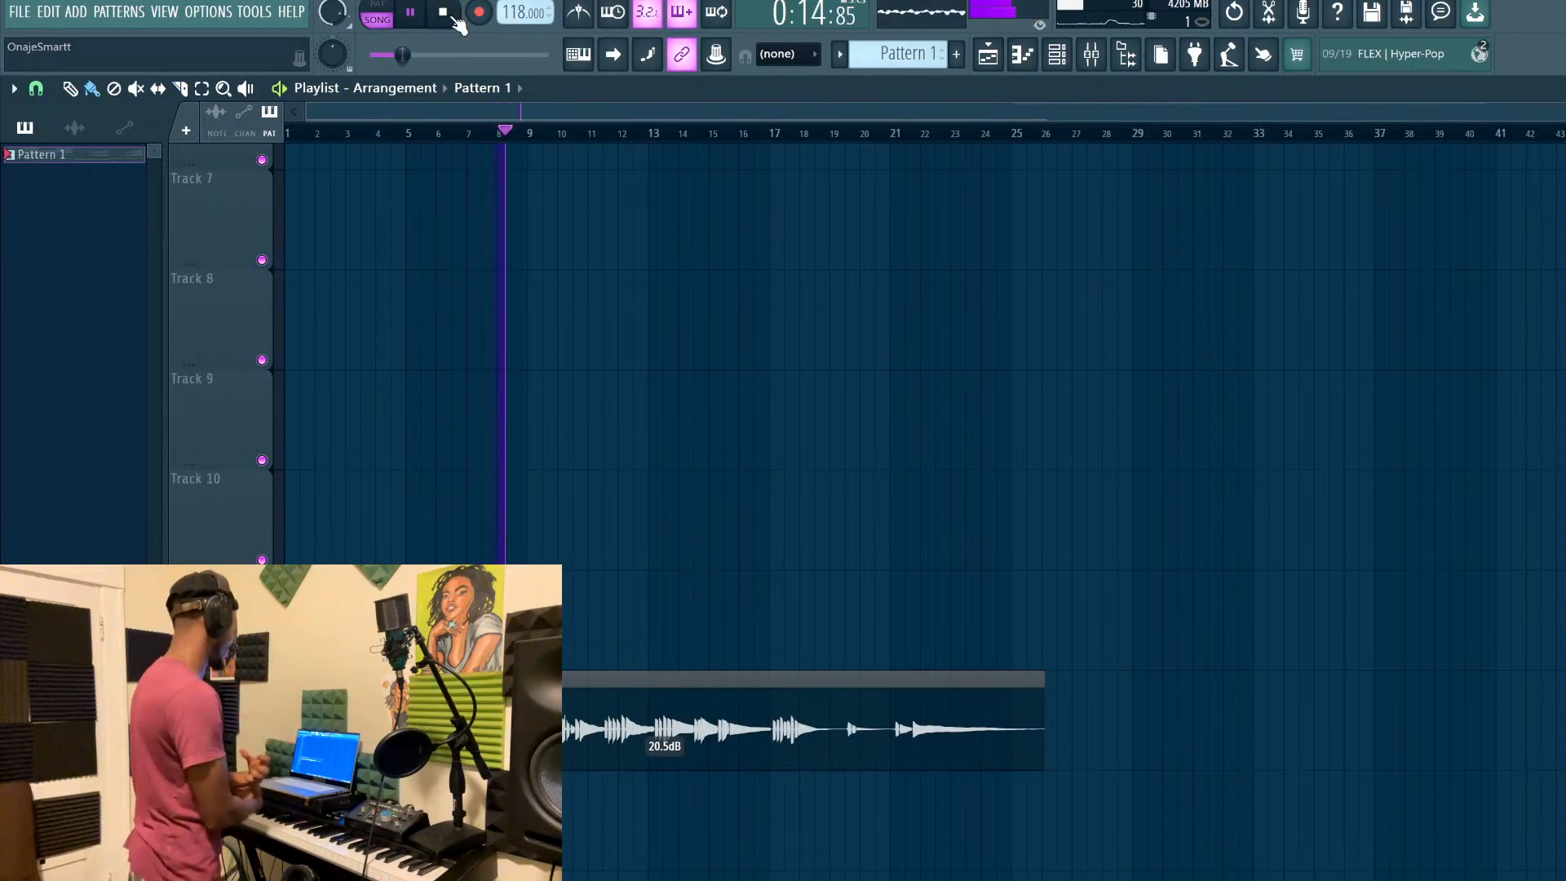
pyautogui.scroll(4, 696, 318)
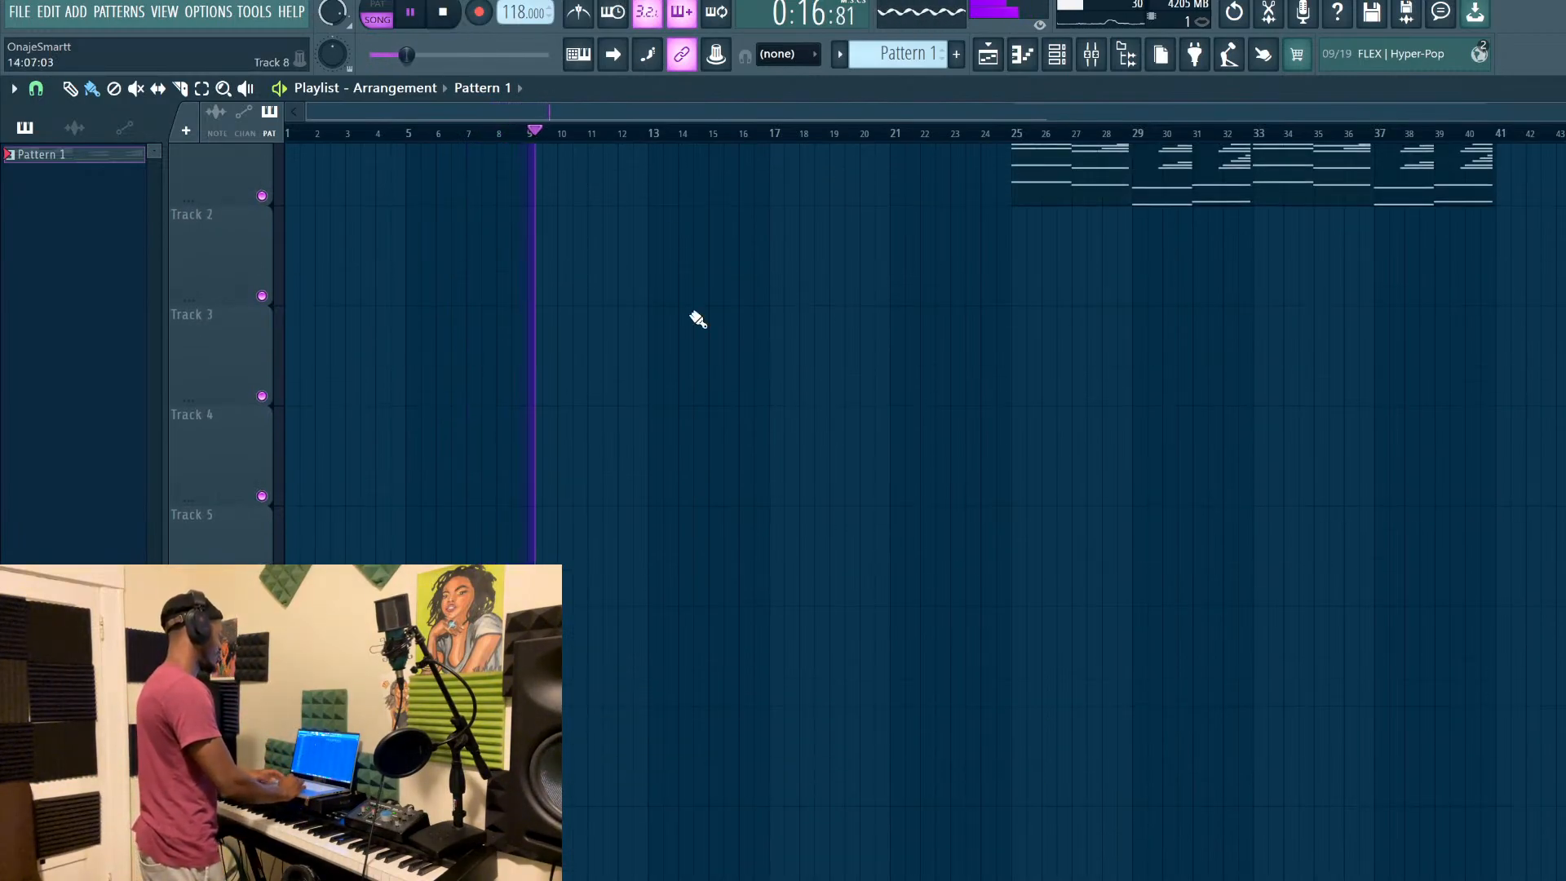
pyautogui.scroll(-3, 890, 523)
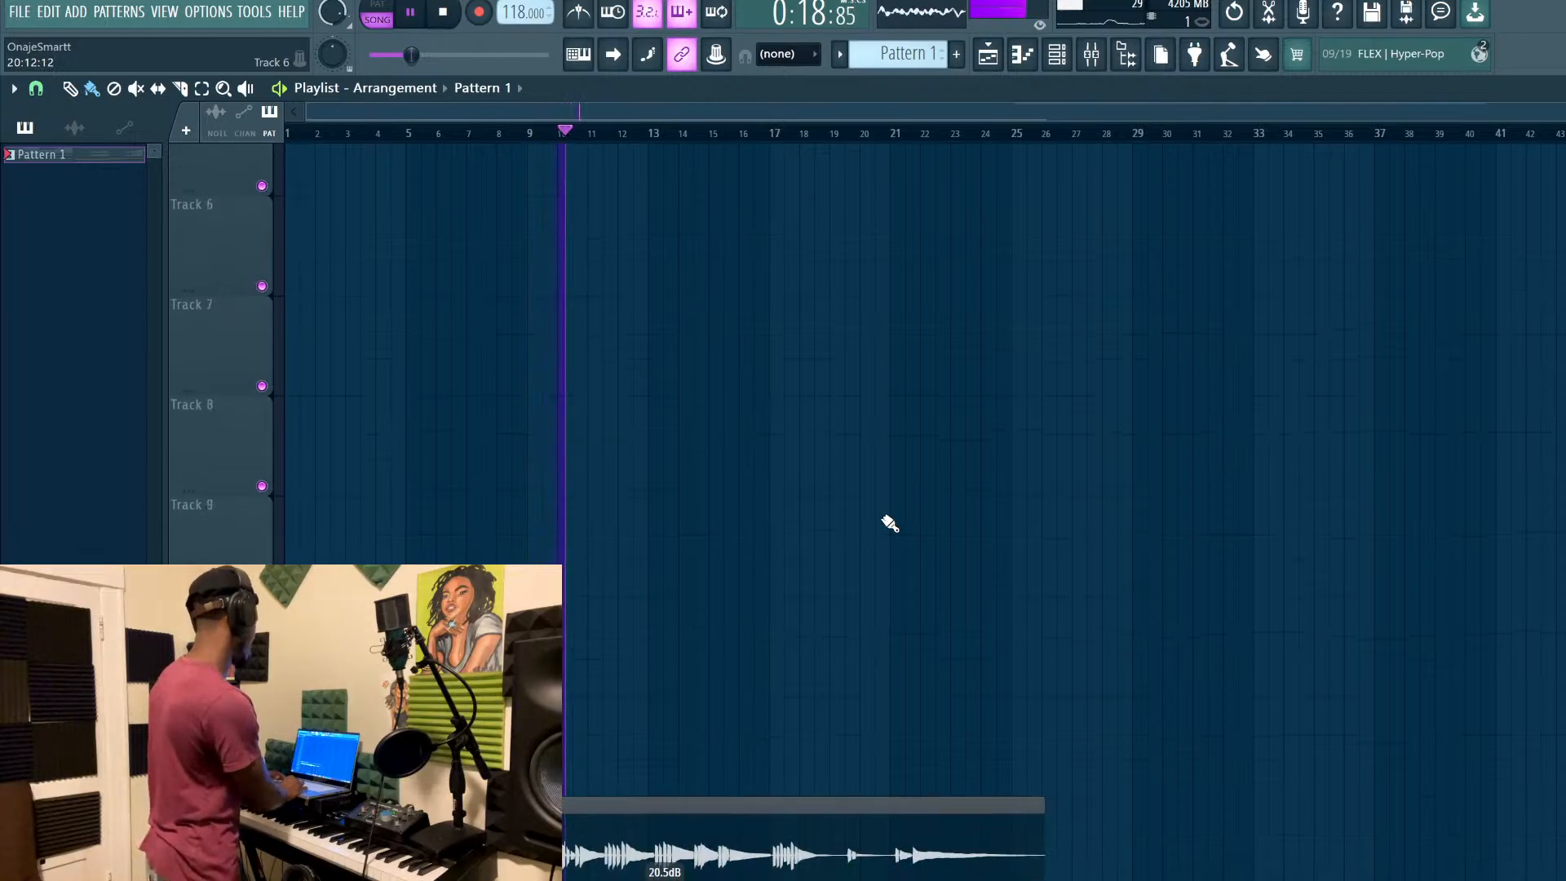
pyautogui.scroll(3, 890, 522)
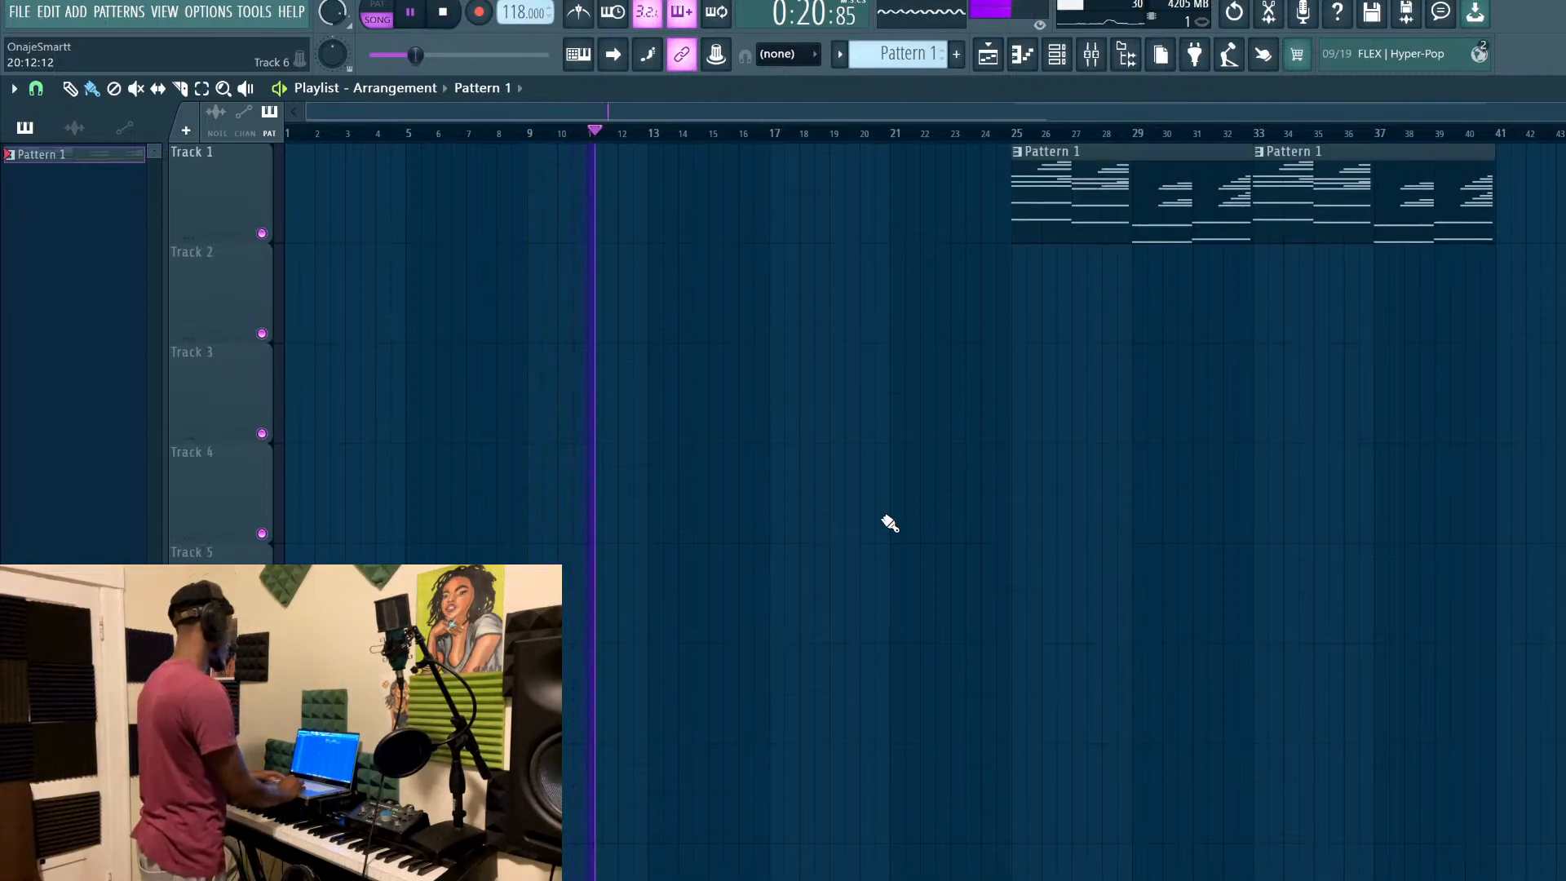
pyautogui.scroll(-2, 885, 526)
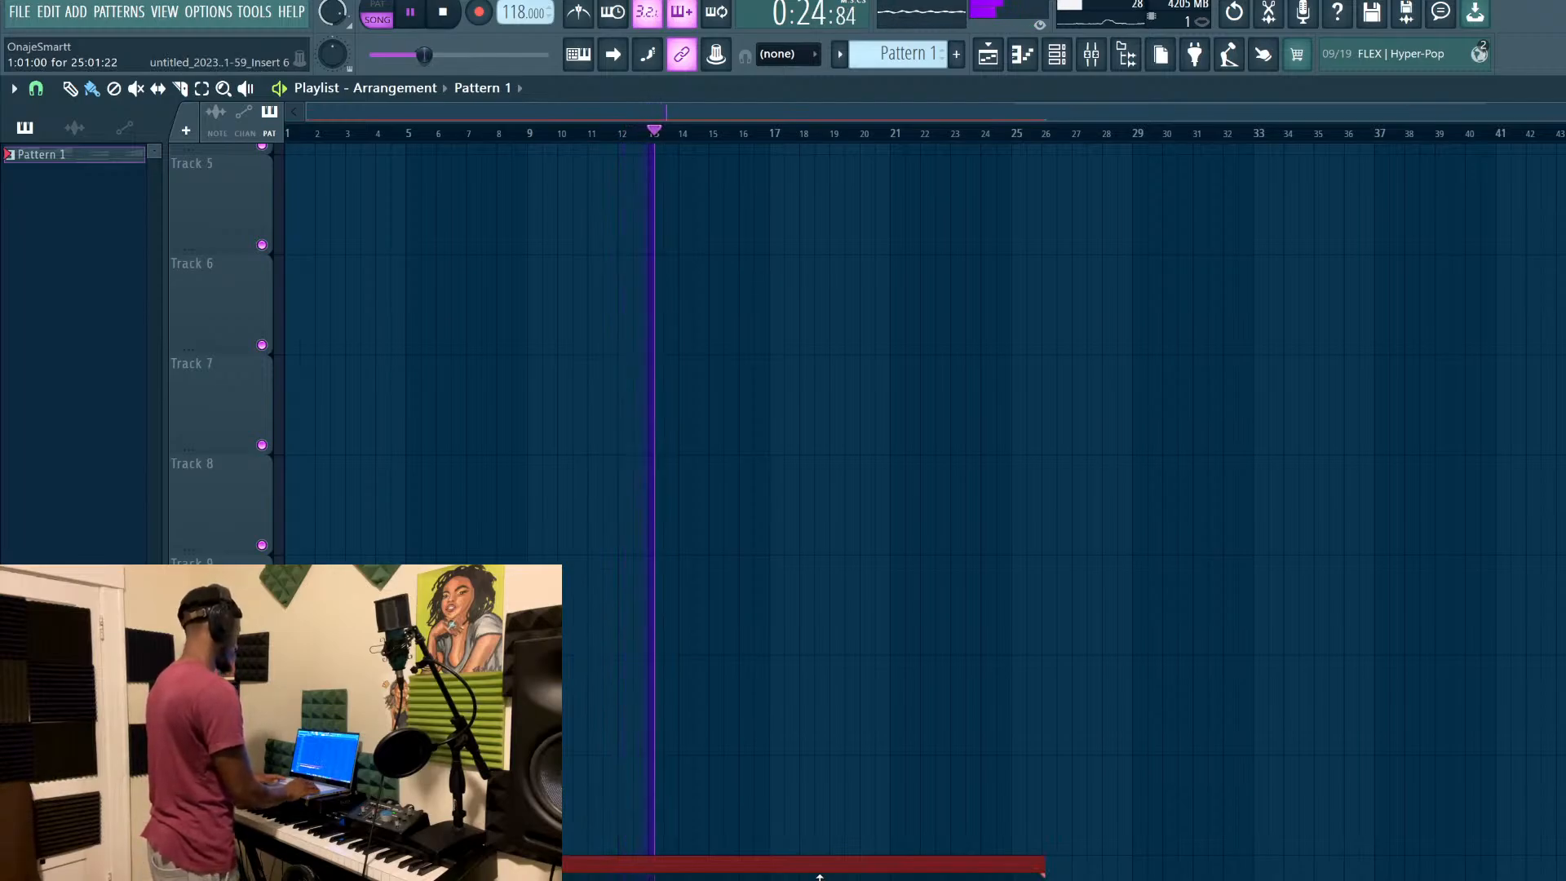
pyautogui.scroll(-6, 820, 877)
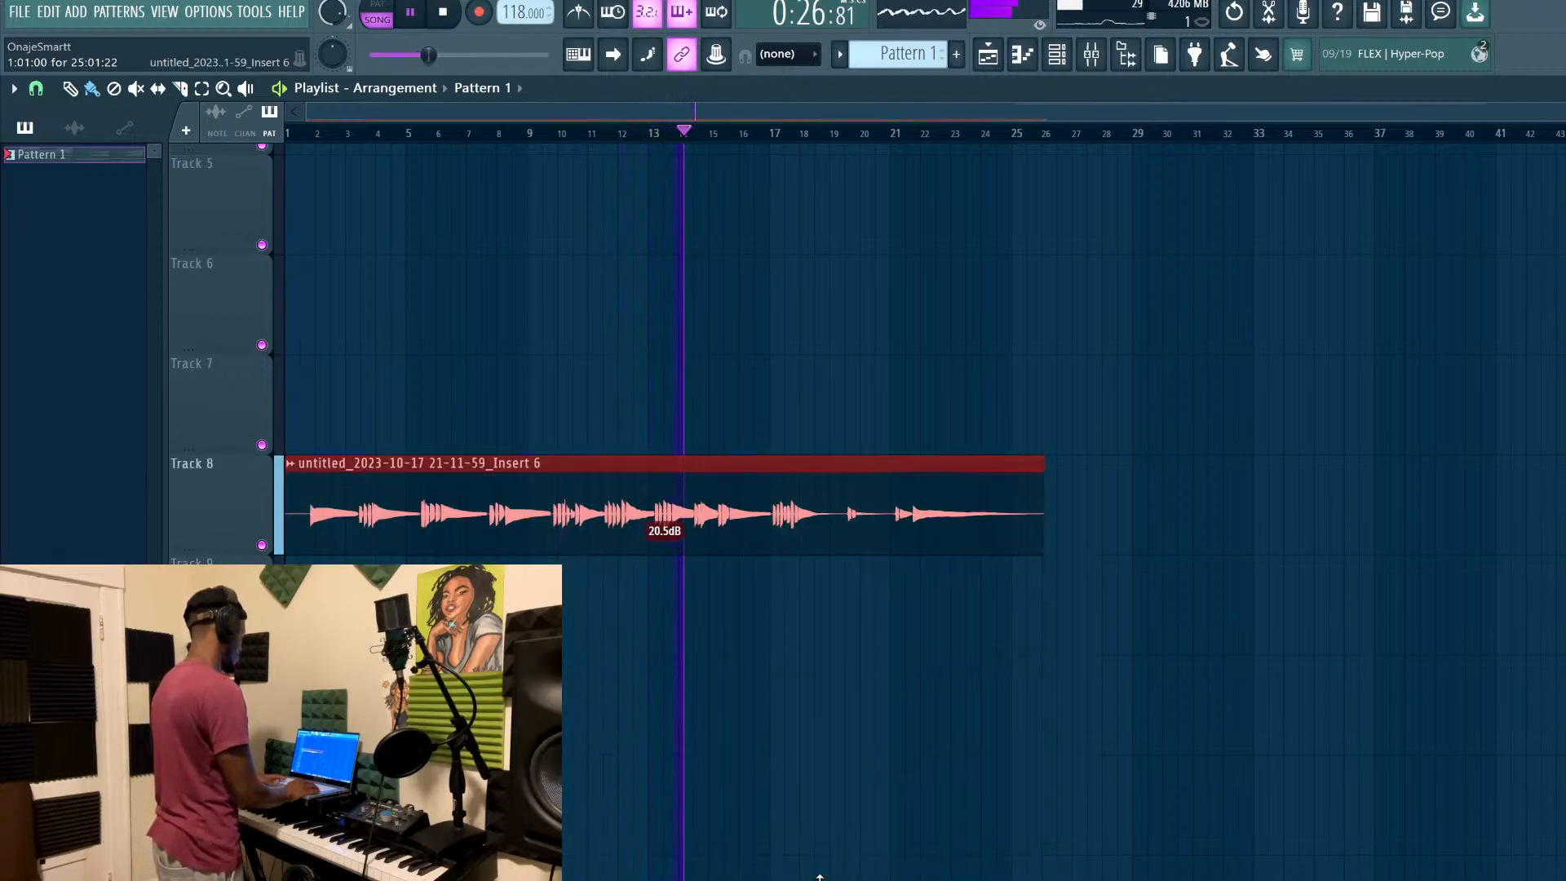
pyautogui.scroll(4, 819, 876)
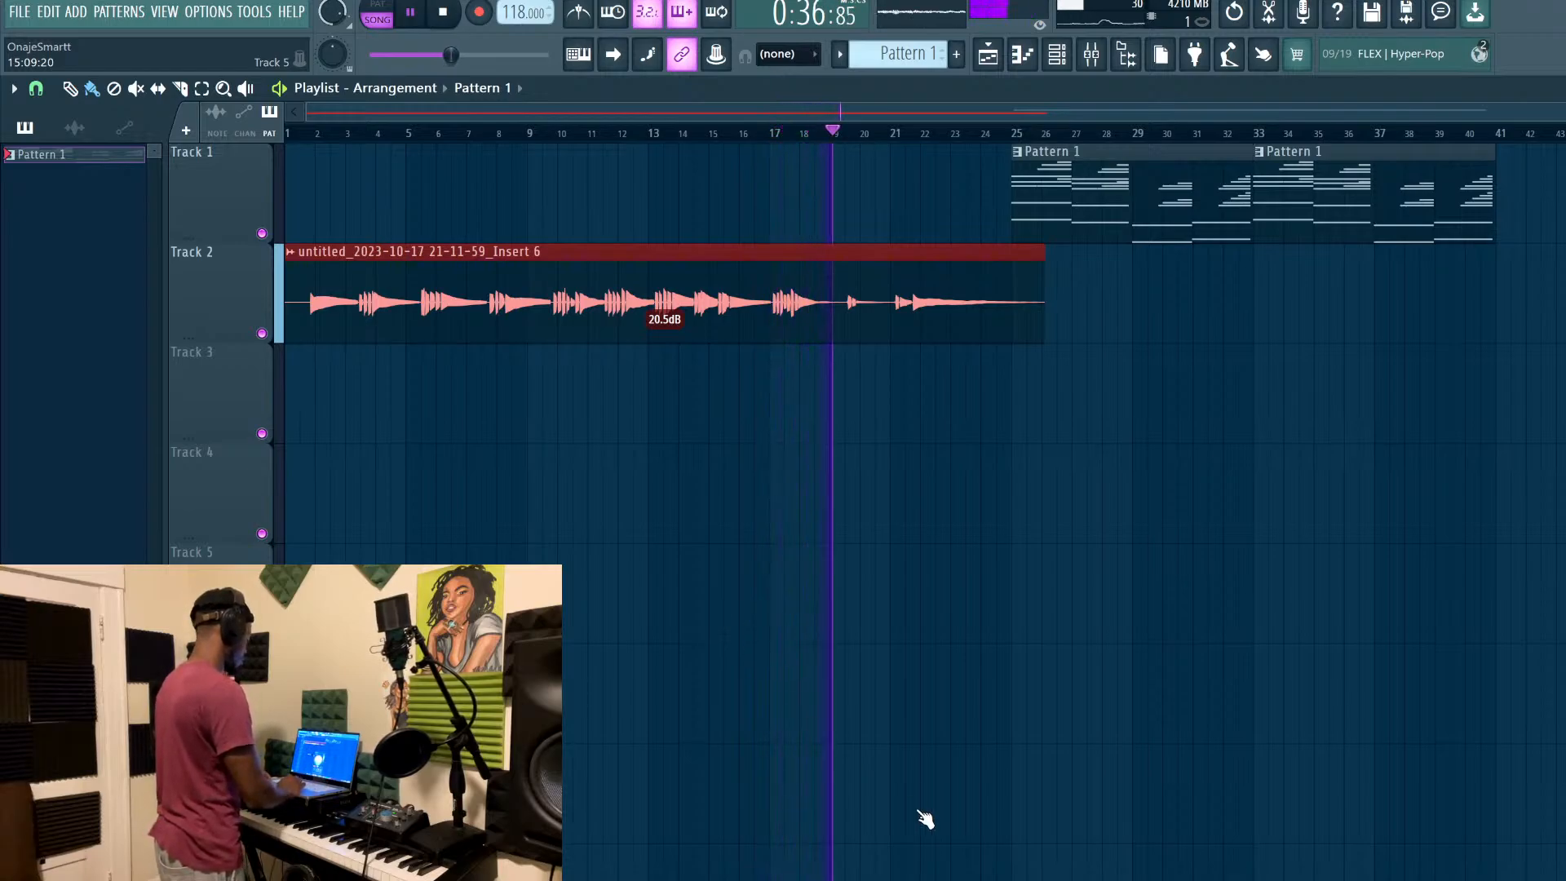
# Rename the guitar recording's audio clip on Track 2 as Guitar Intro and colour it green
pyautogui.press('Return')
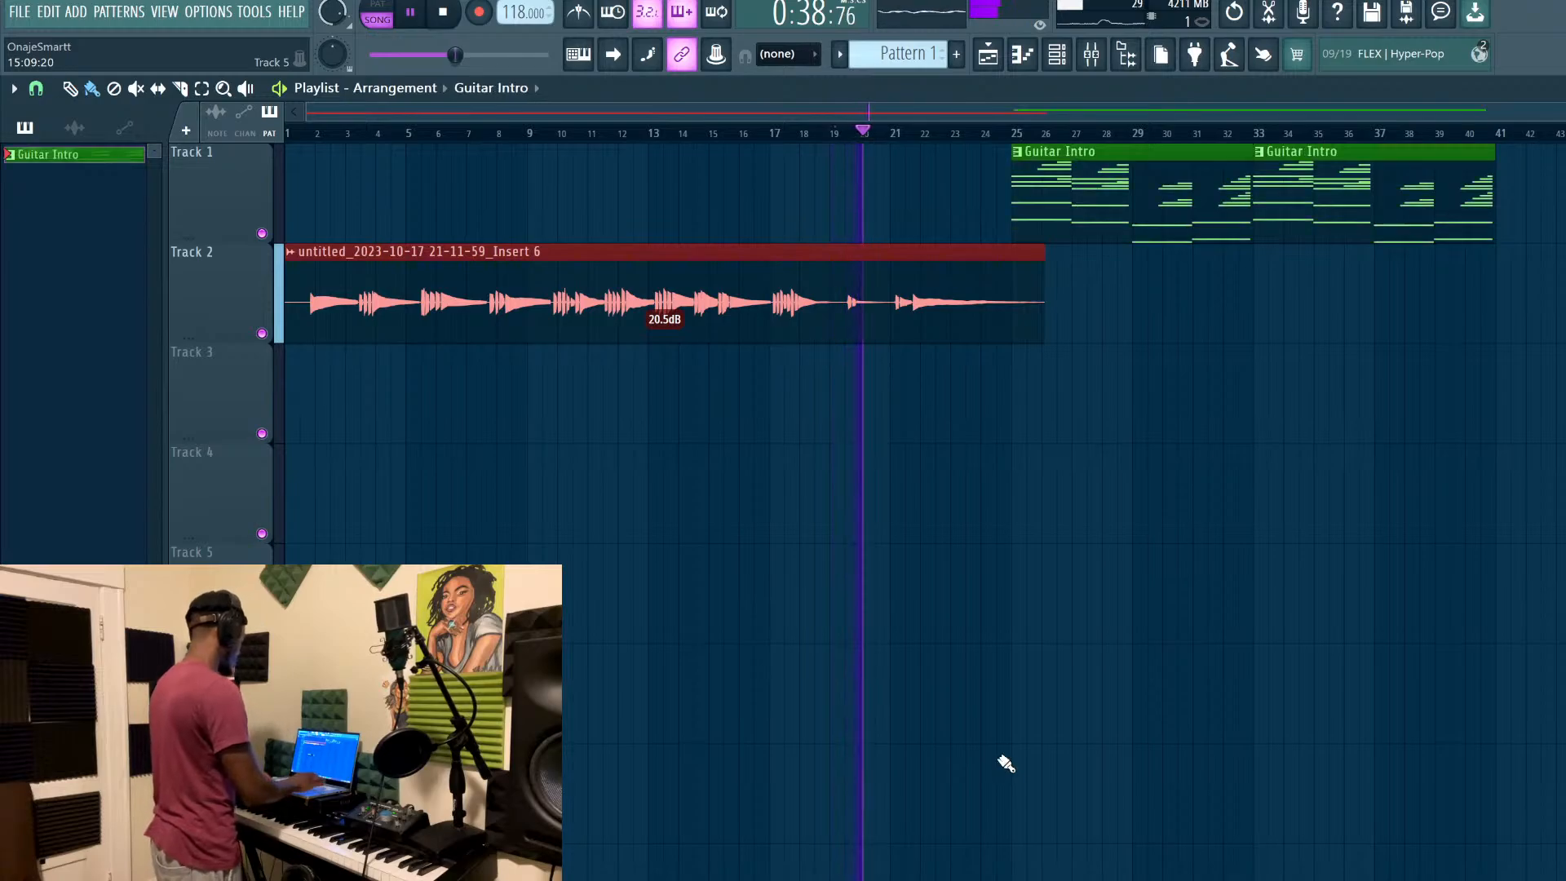
pyautogui.hotkey('ctrl', 'z')
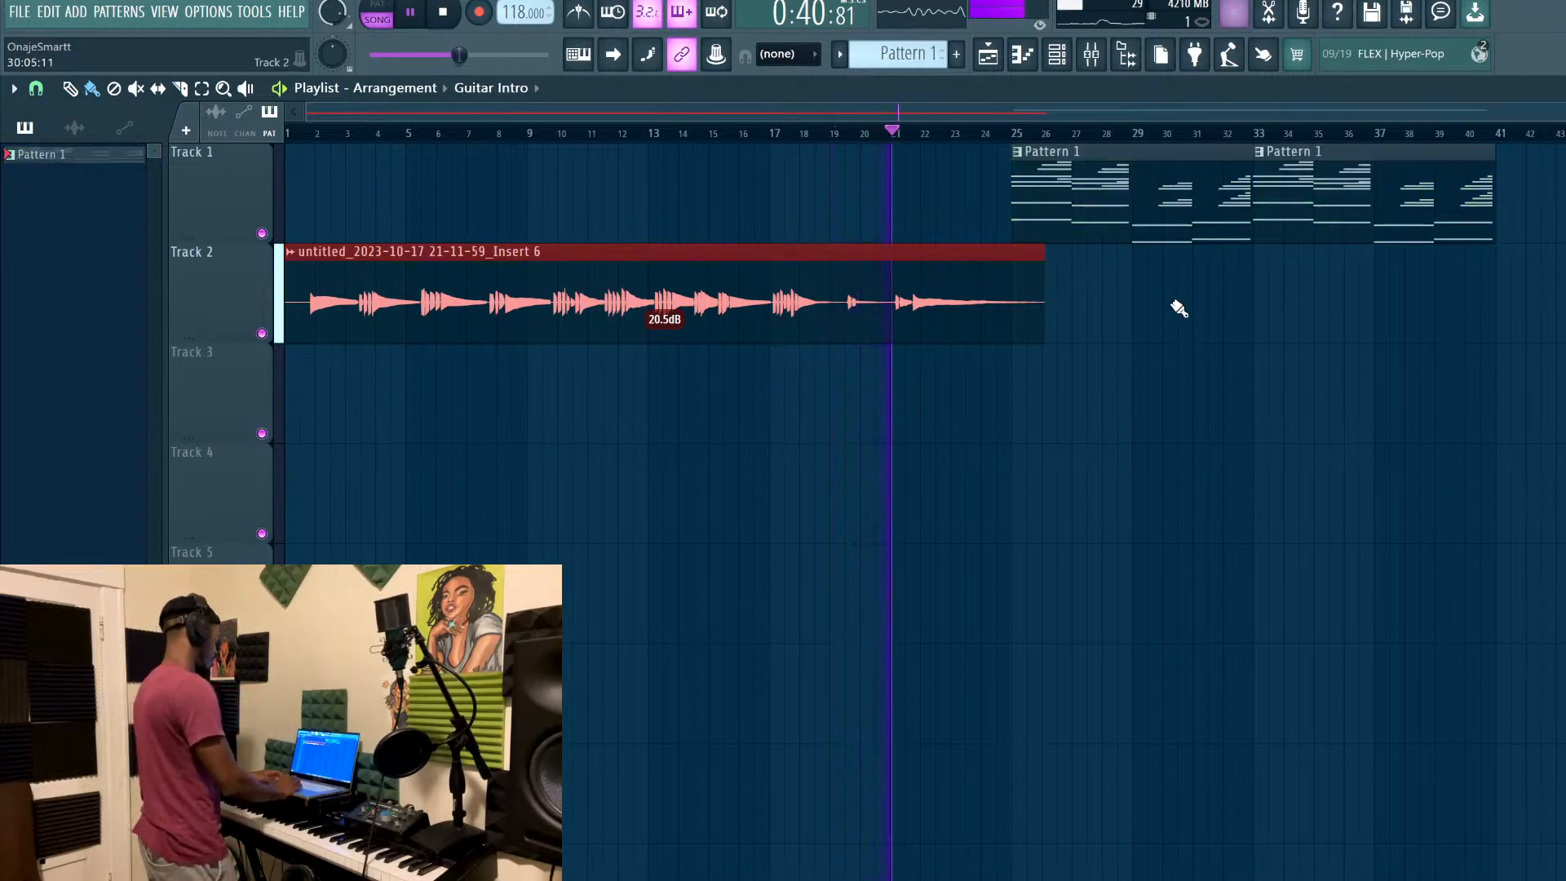
pyautogui.doubleClick(731, 251)
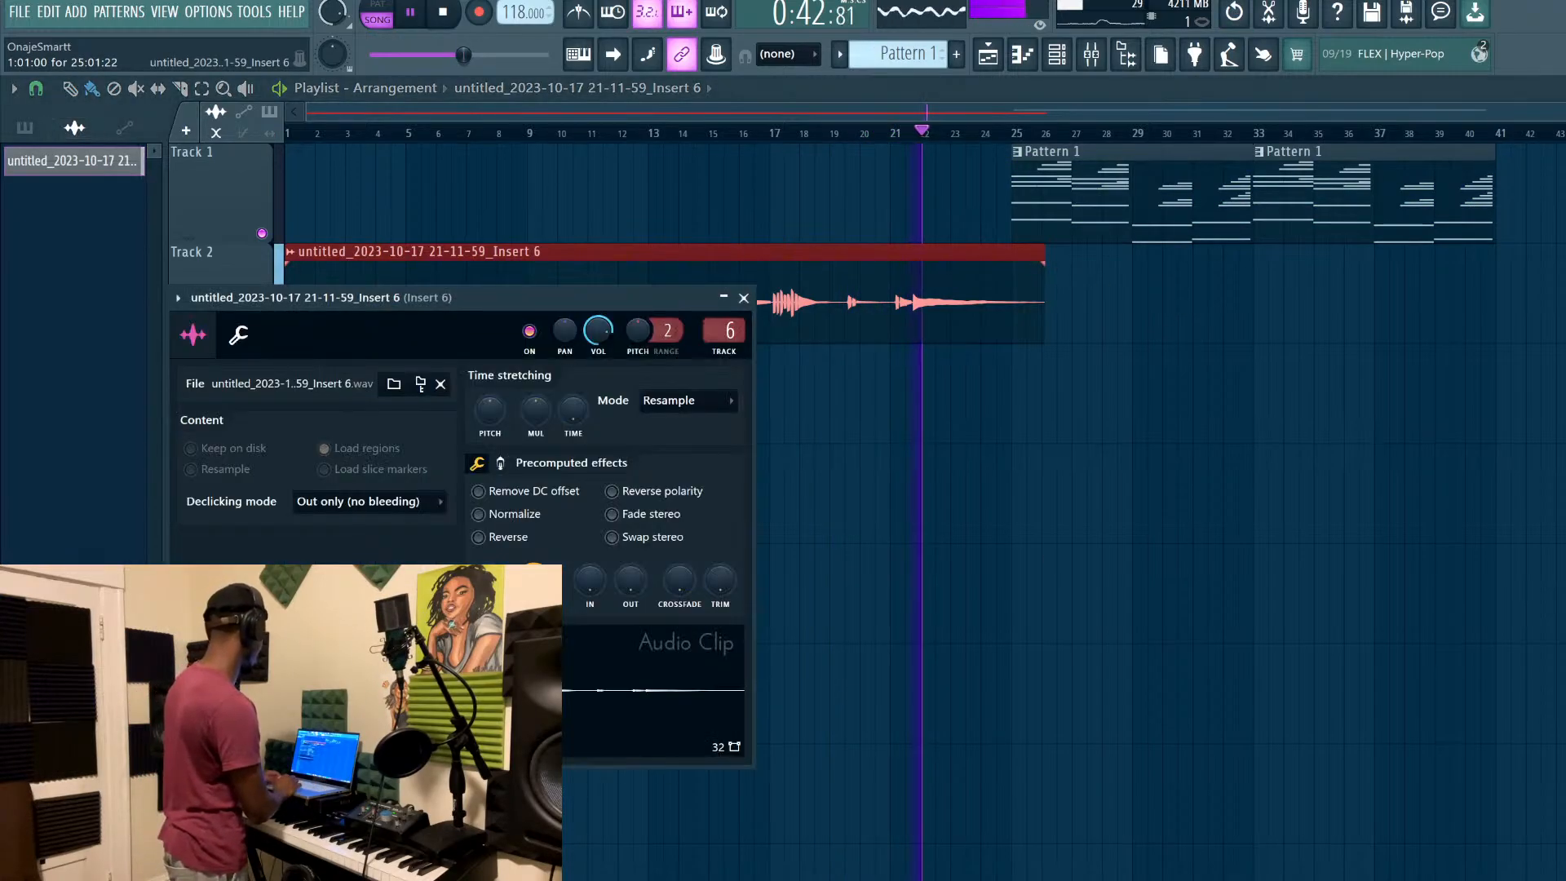
pyautogui.click(743, 298)
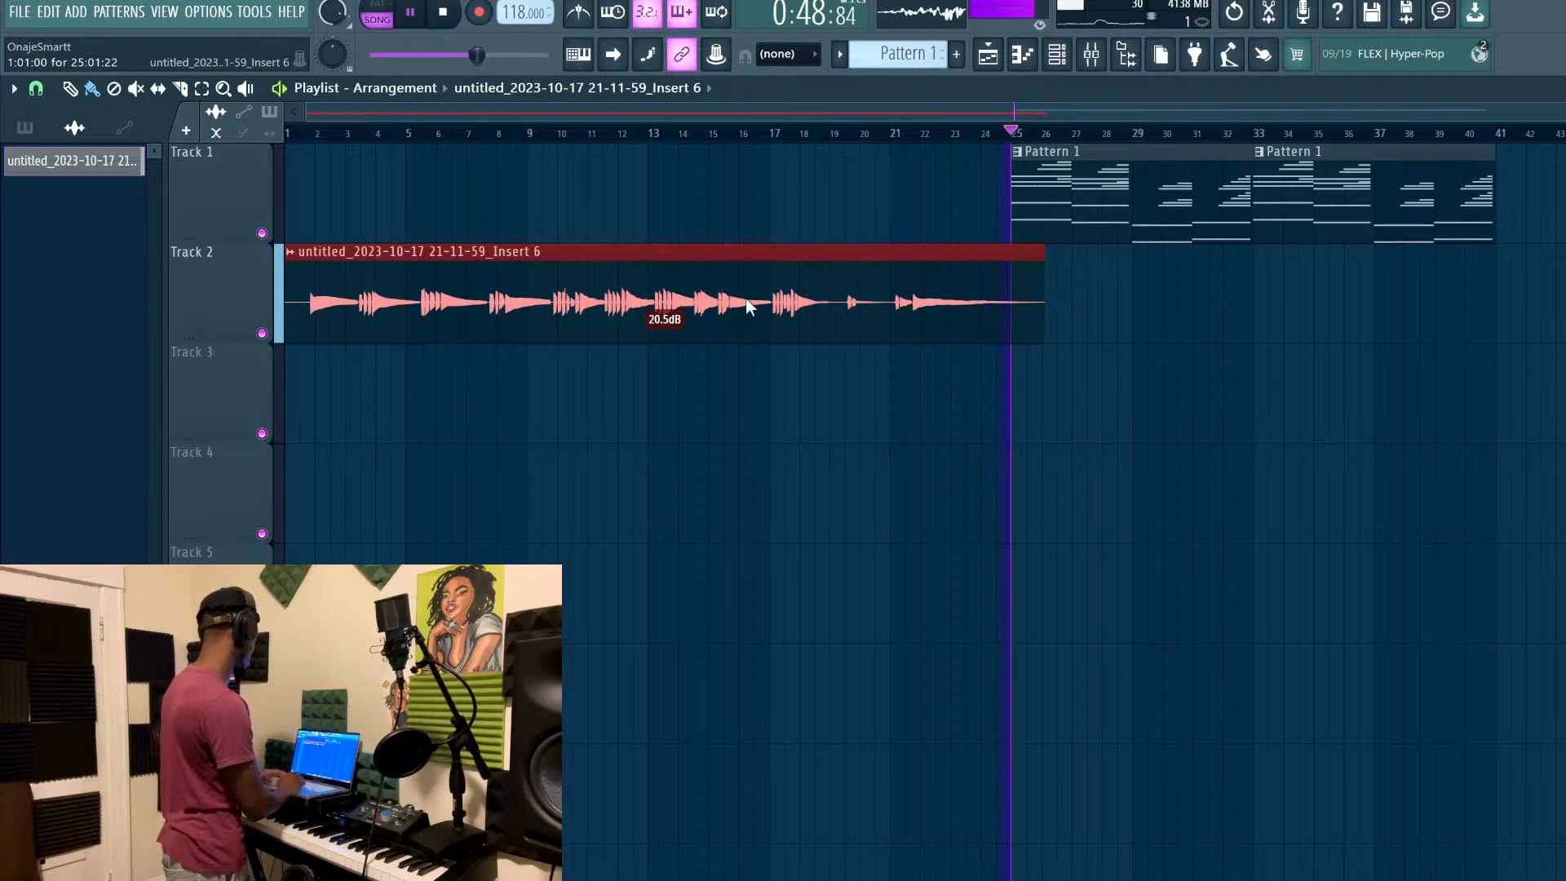
pyautogui.click(798, 608)
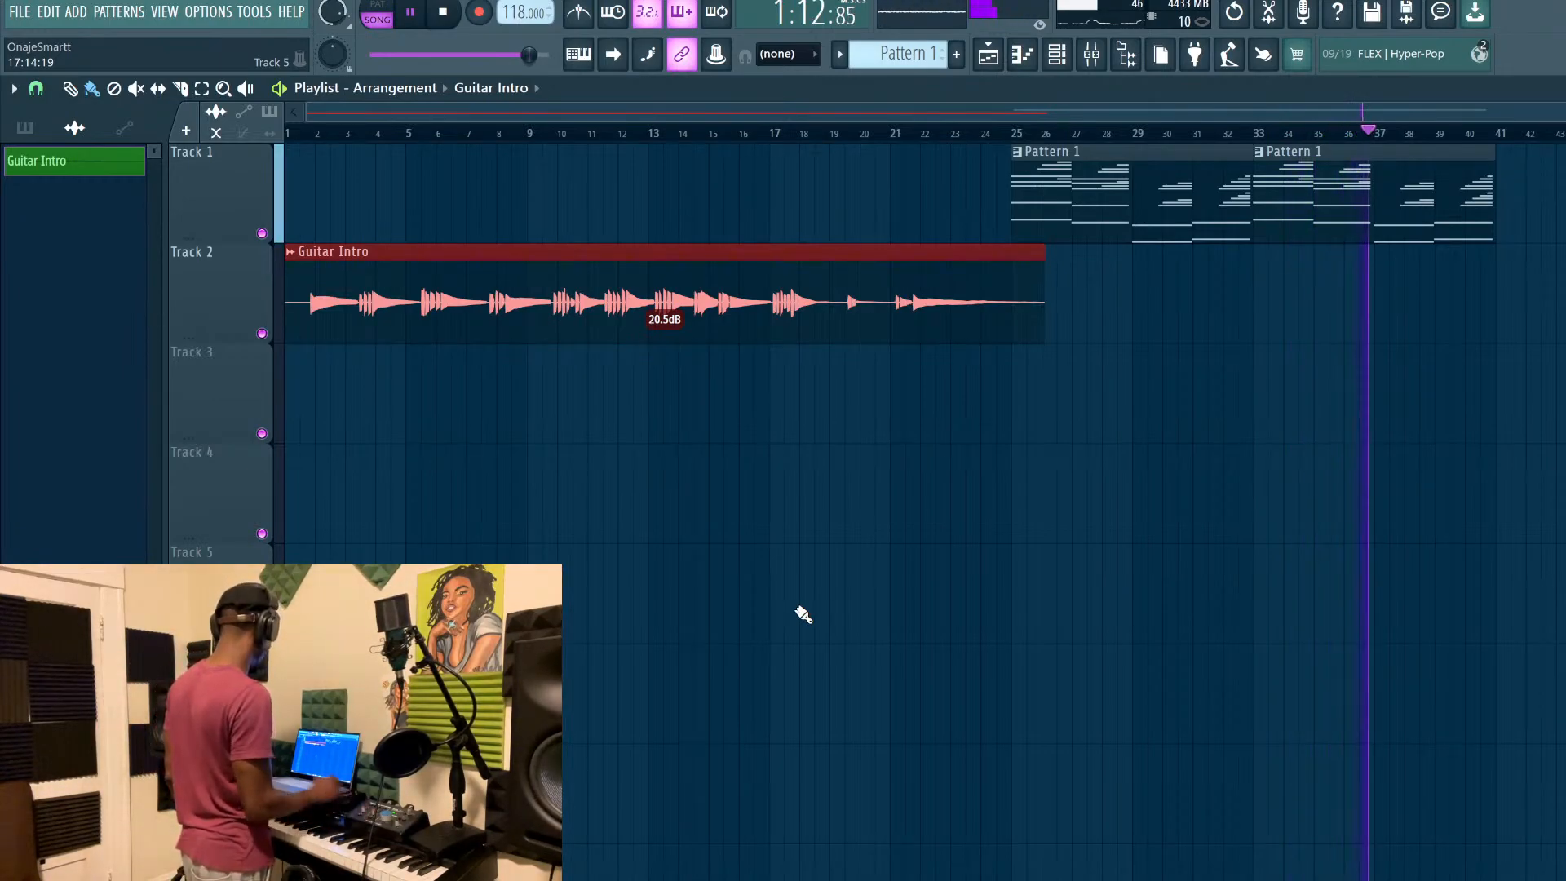
pyautogui.press('space')
pyautogui.press('space')
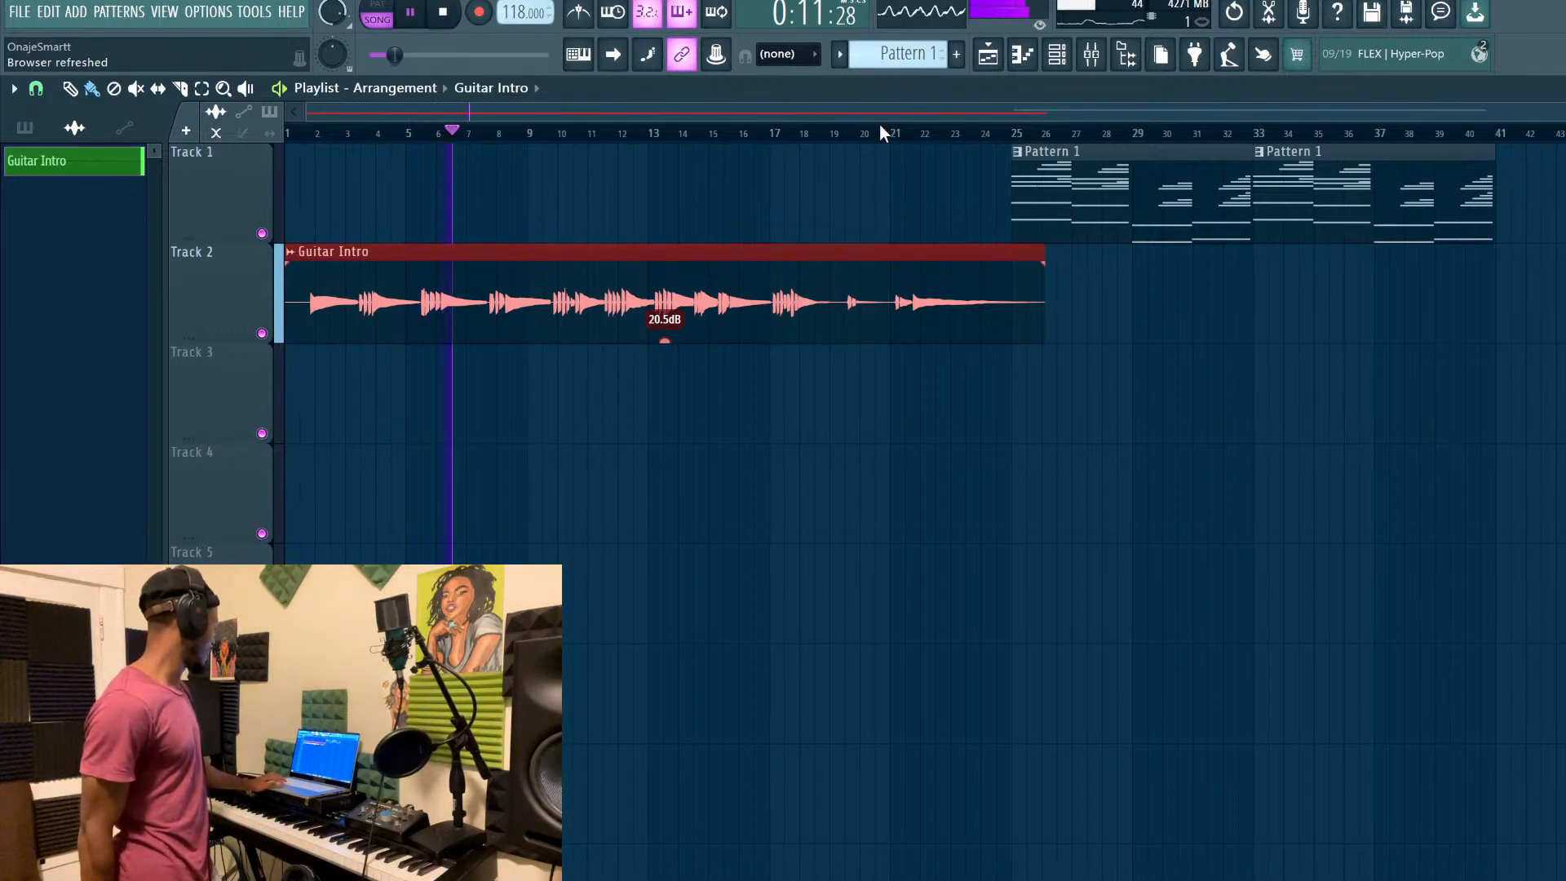
pyautogui.click(891, 149)
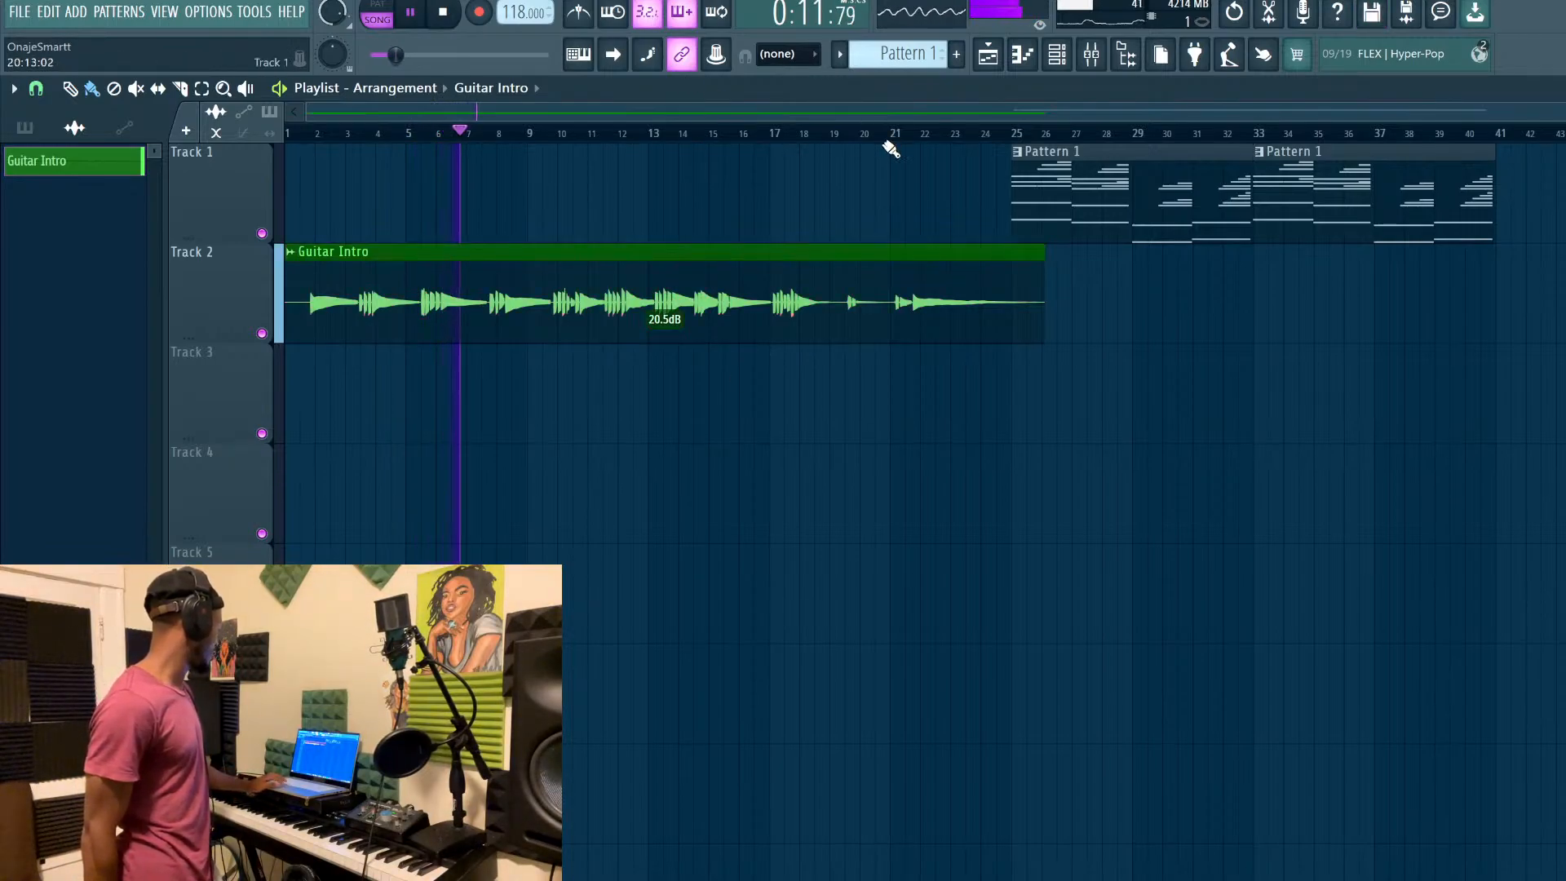
# Add the EP- Afro shaka sample as a channel and create a red pattern named Shaker 1
pyautogui.click(843, 140)
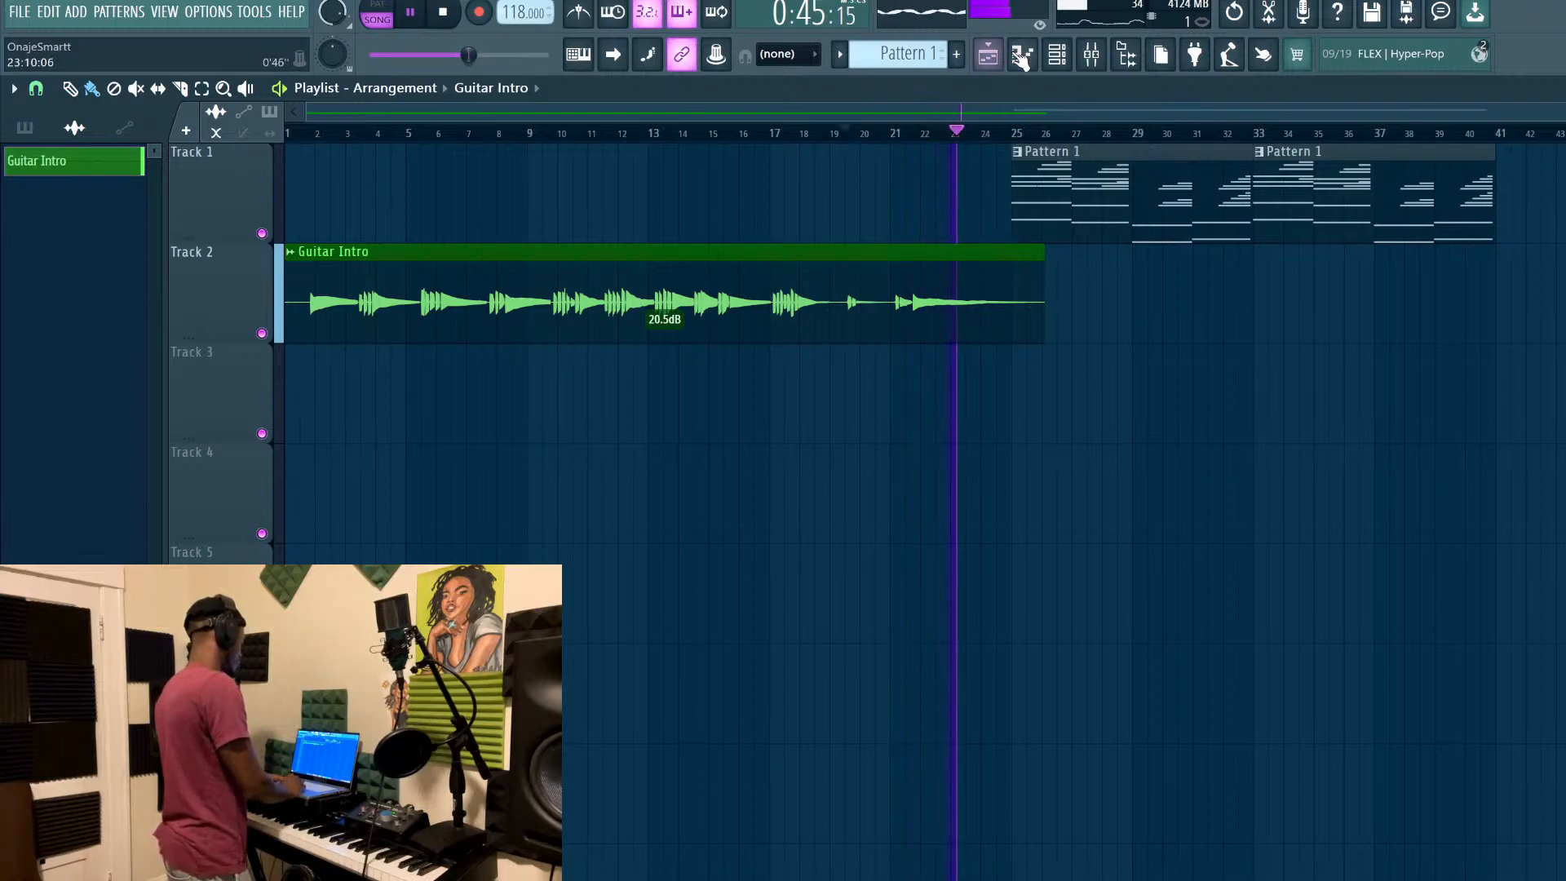
pyautogui.click(1058, 54)
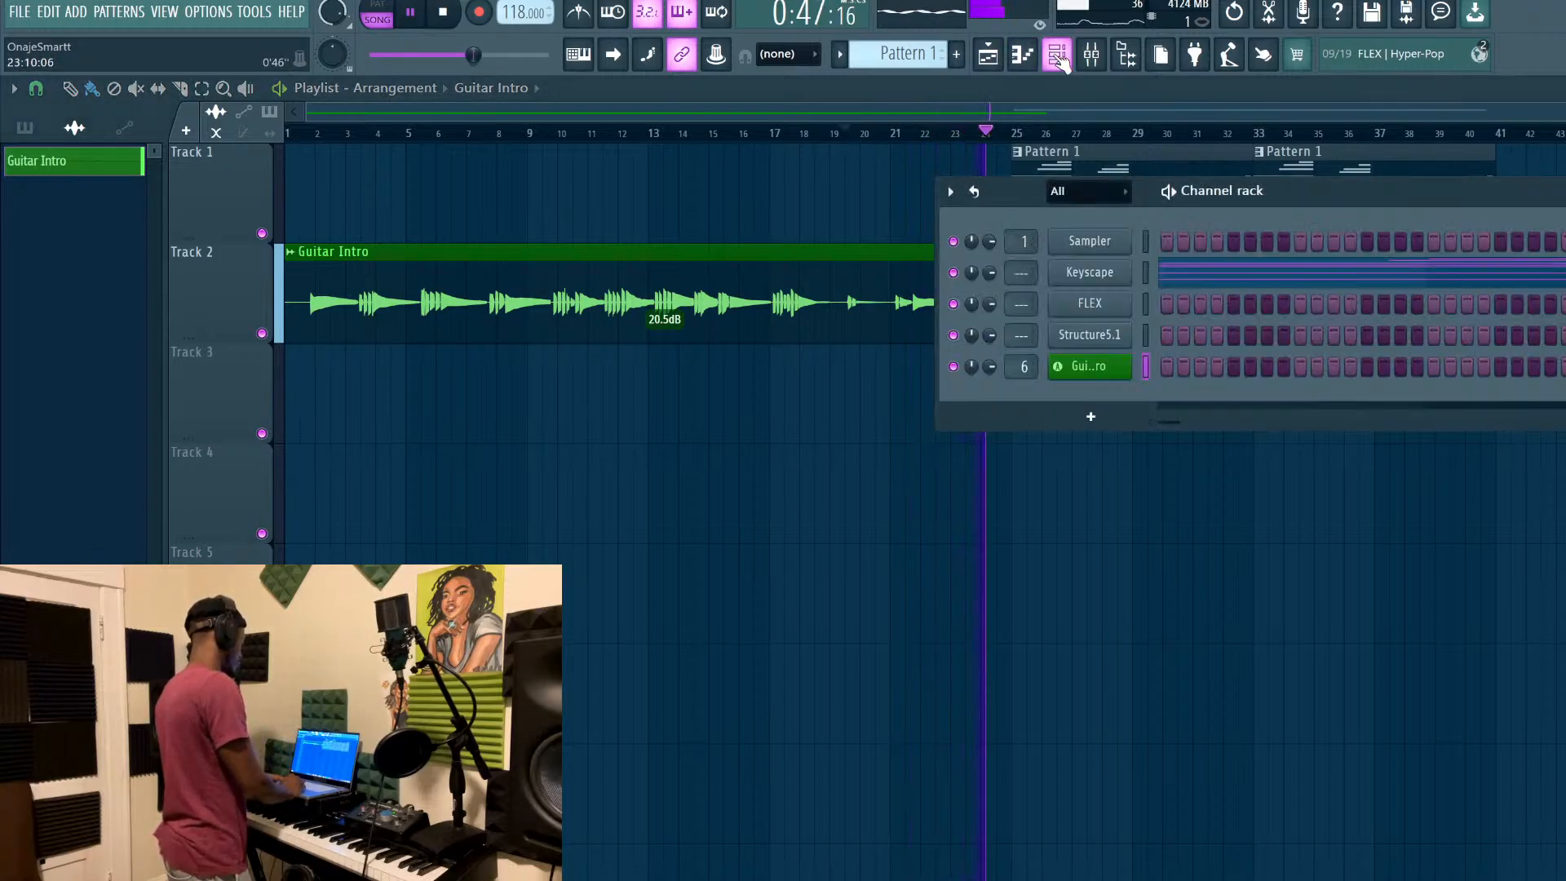
pyautogui.click(1058, 55)
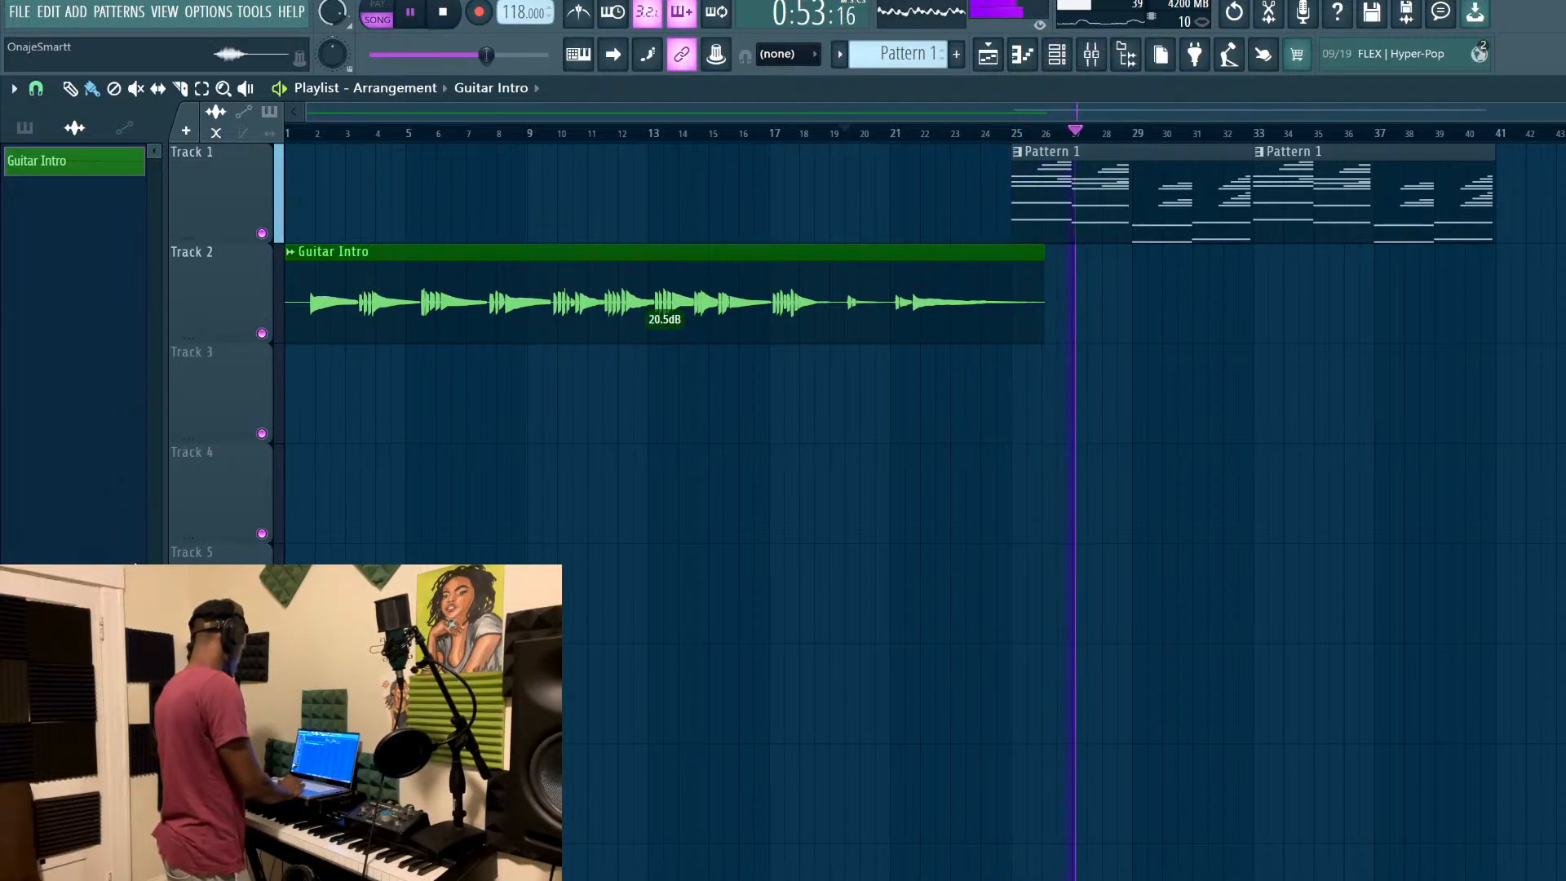
pyautogui.click(1072, 66)
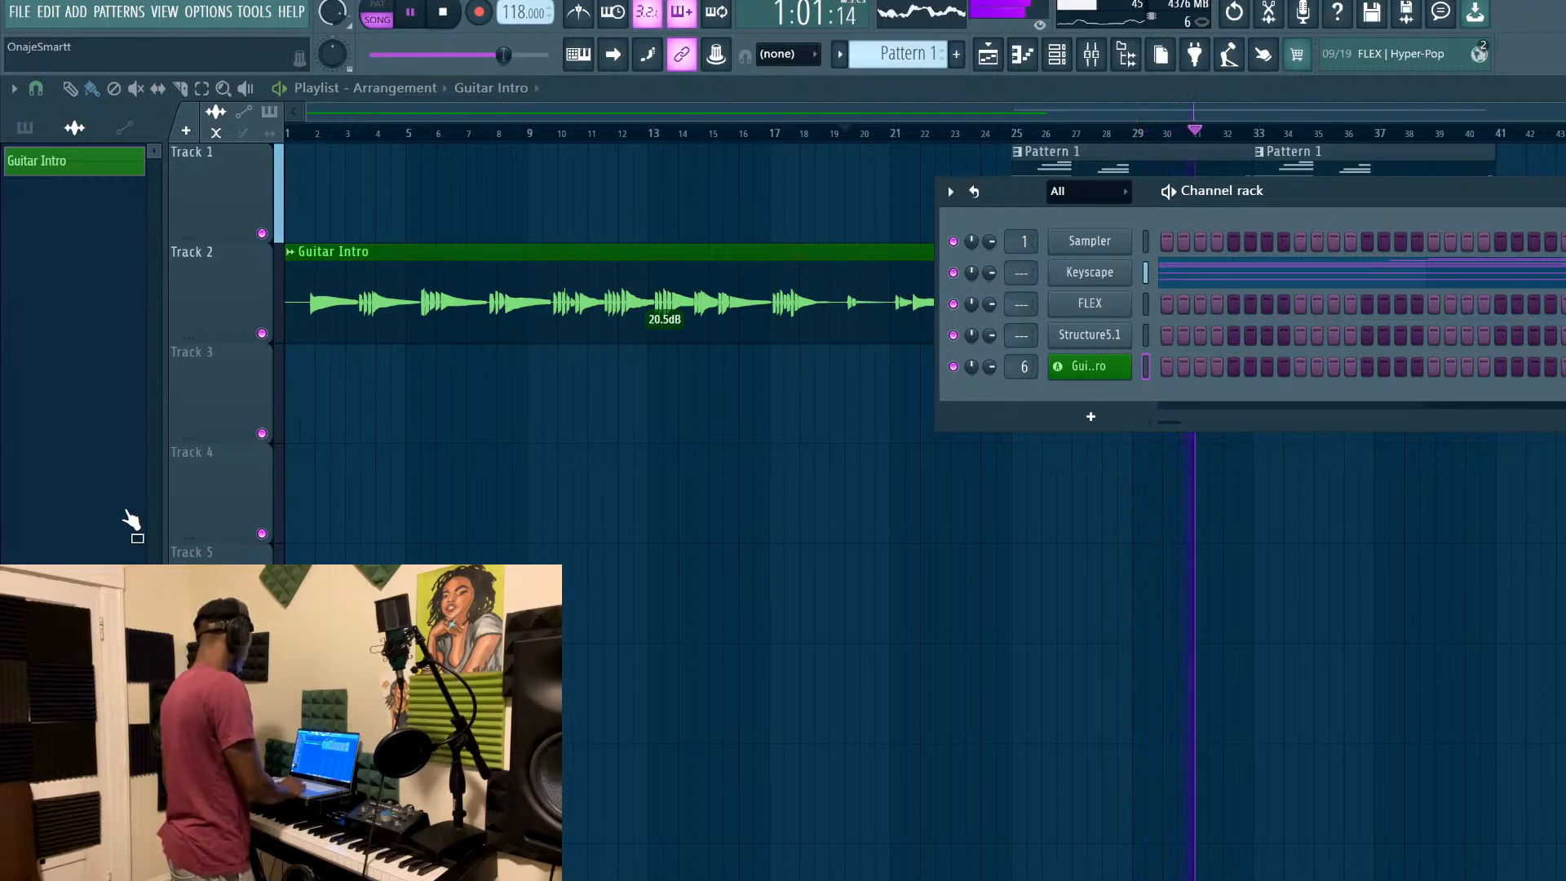
pyautogui.moveTo(1080, 397); pyautogui.dragTo(1080, 399)
pyautogui.click(959, 56)
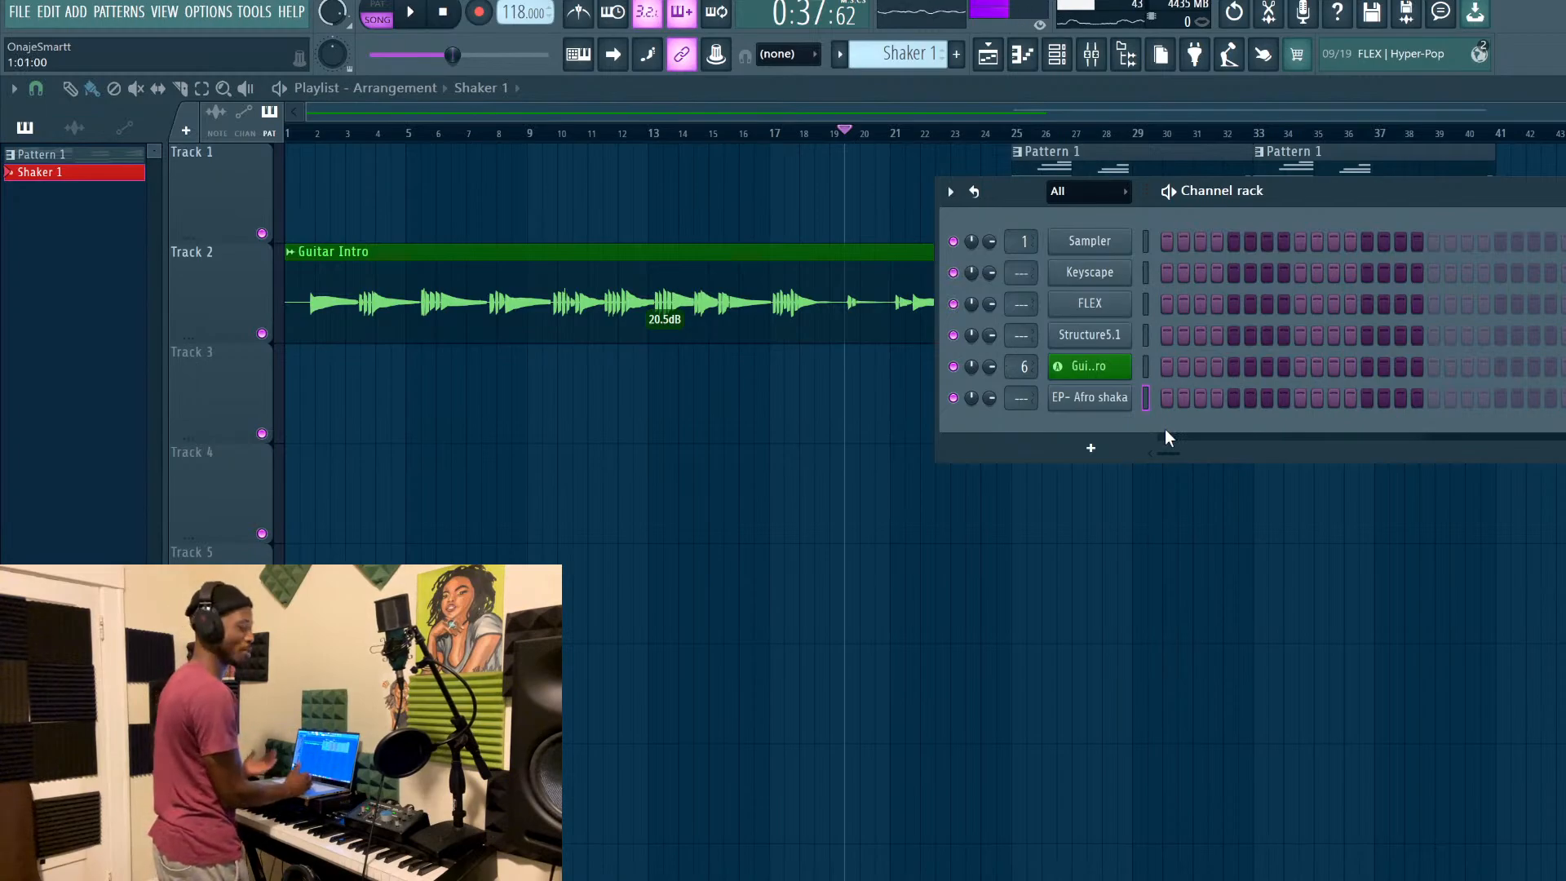
# Record a shaker rhythm into the Shaker 1 pattern with the metronome on, starting playback from about bar 23
pyautogui.press('F6')
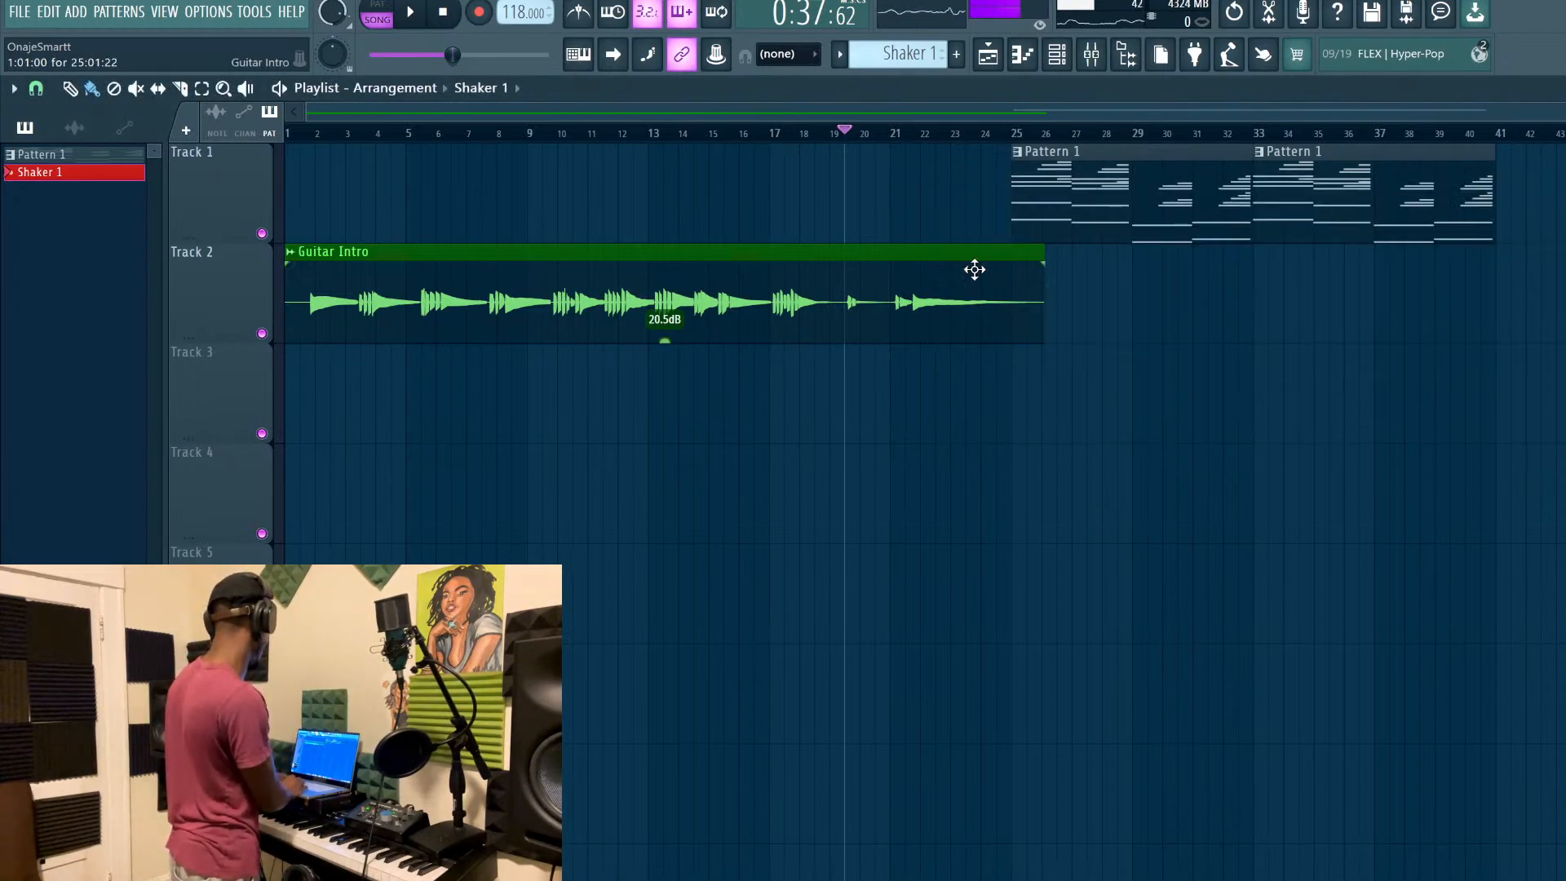
pyautogui.click(951, 132)
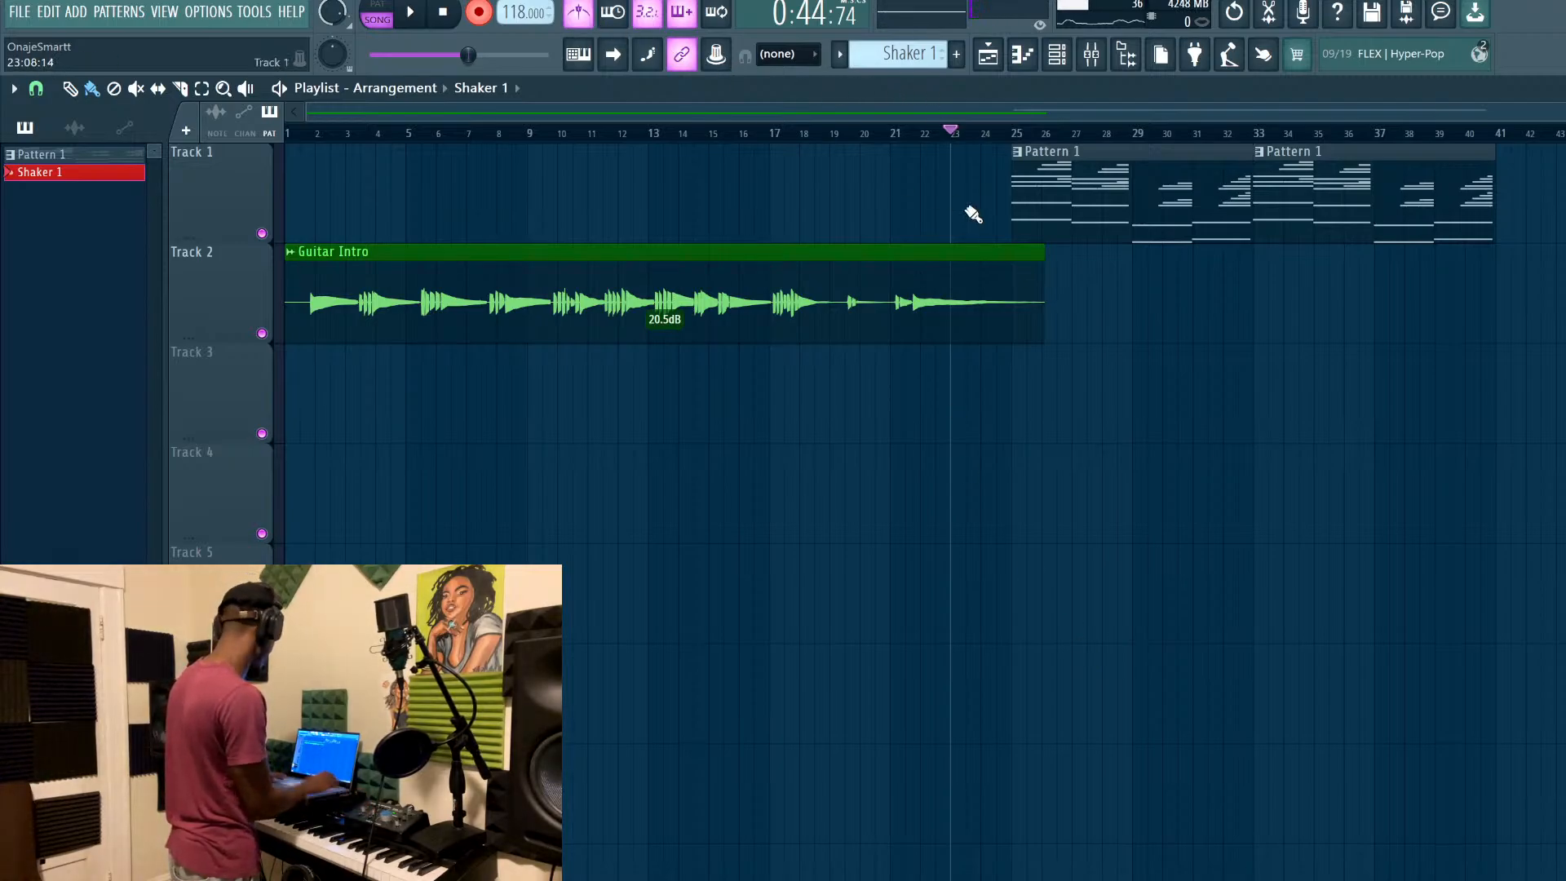
pyautogui.press('space')
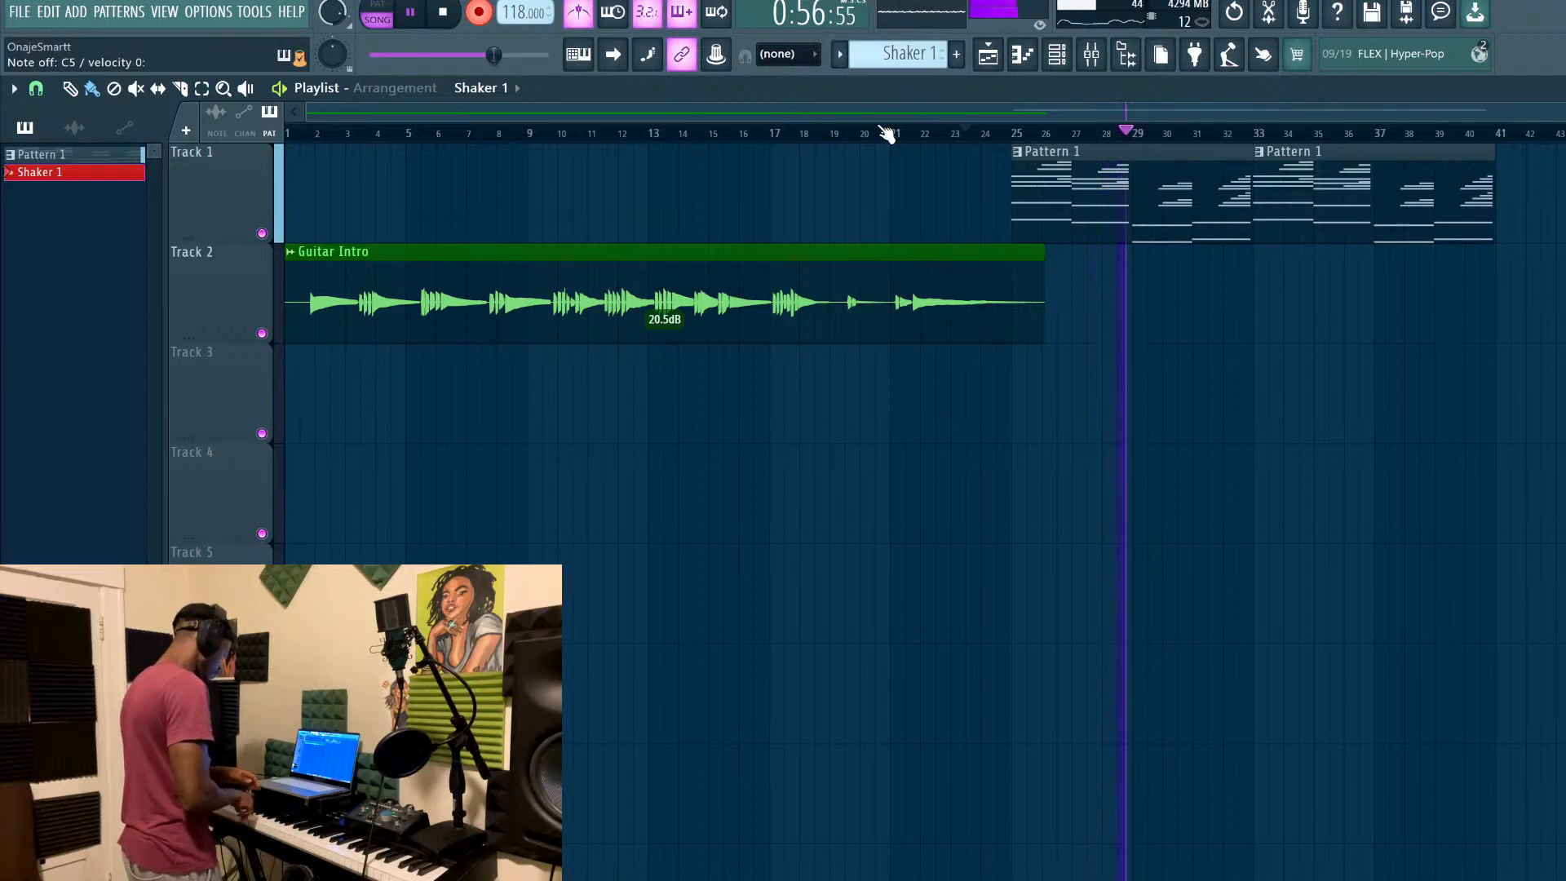
pyautogui.press('space')
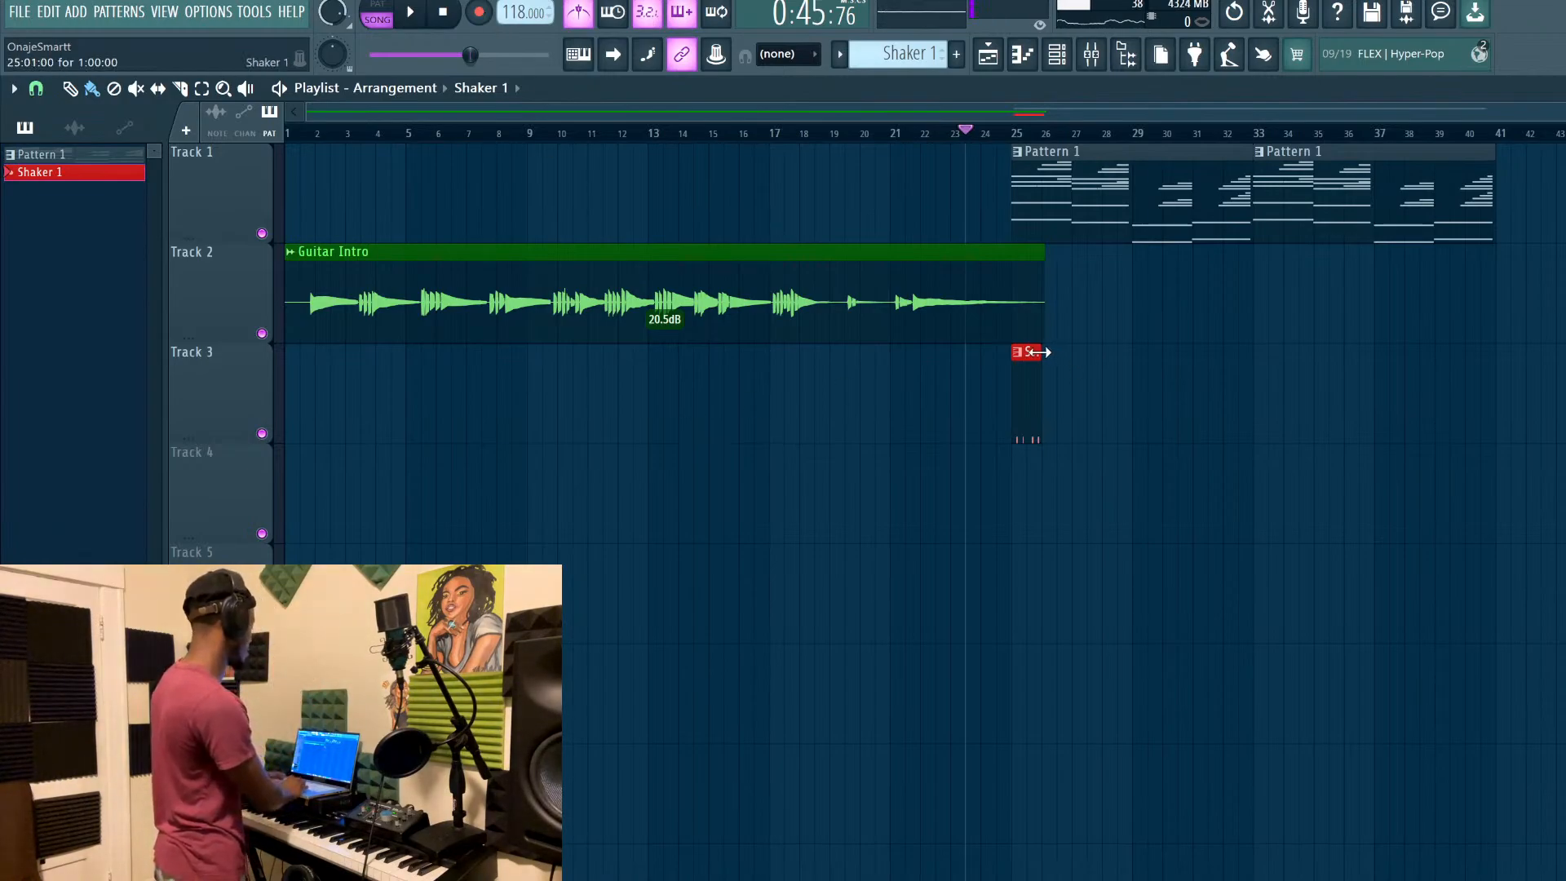
# Lay out Shaker 1 on Track 3 from bar 25 to bar 29 and play the arrangement from bar 25
pyautogui.moveTo(1054, 353); pyautogui.dragTo(1148, 371)
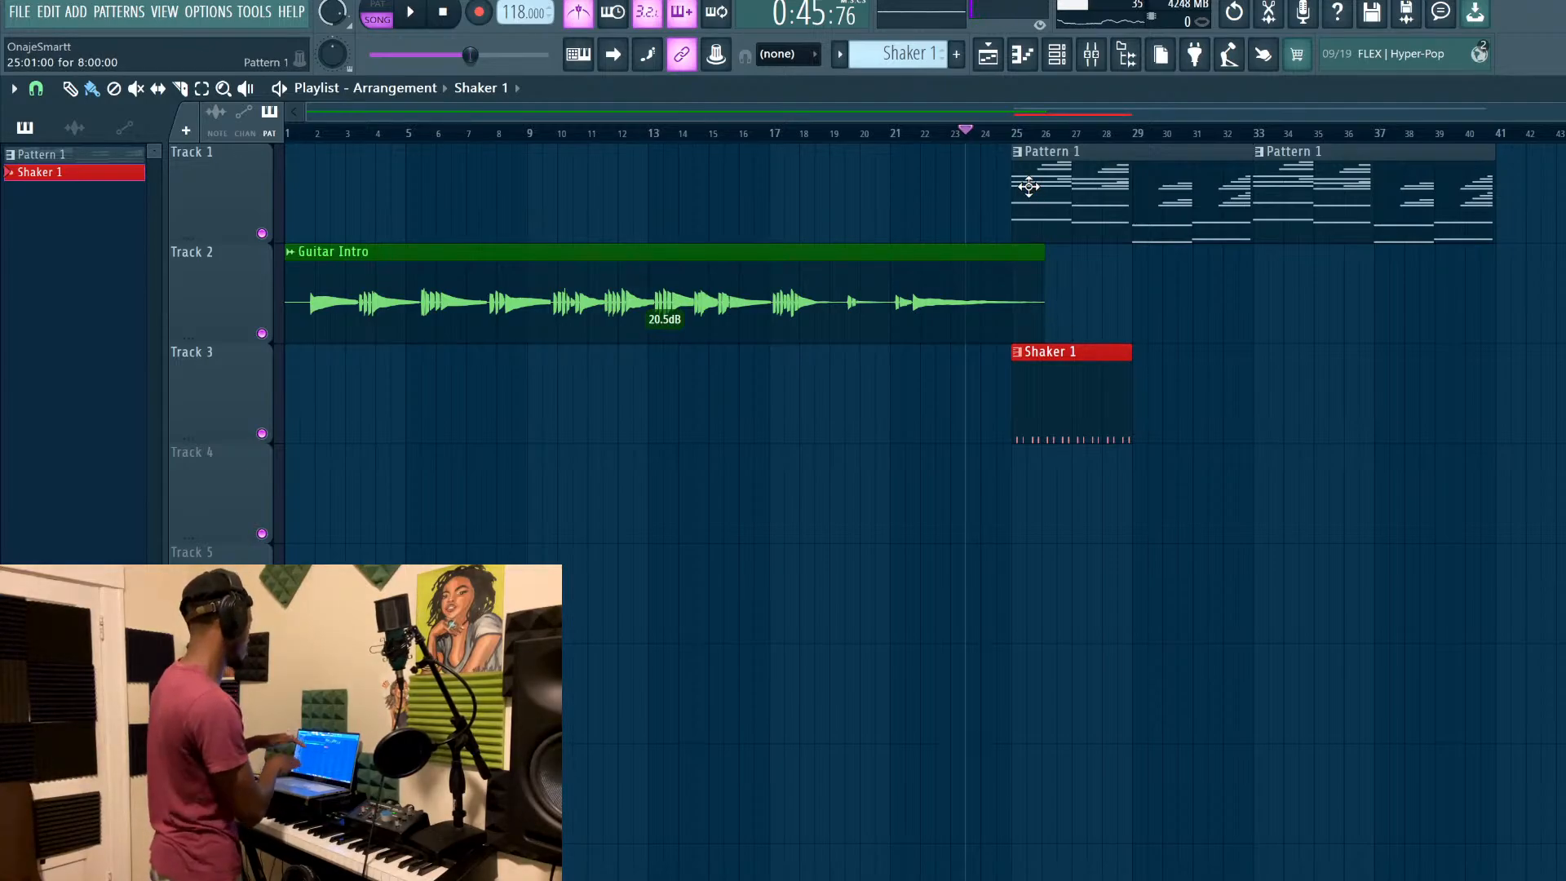
pyautogui.click(1019, 135)
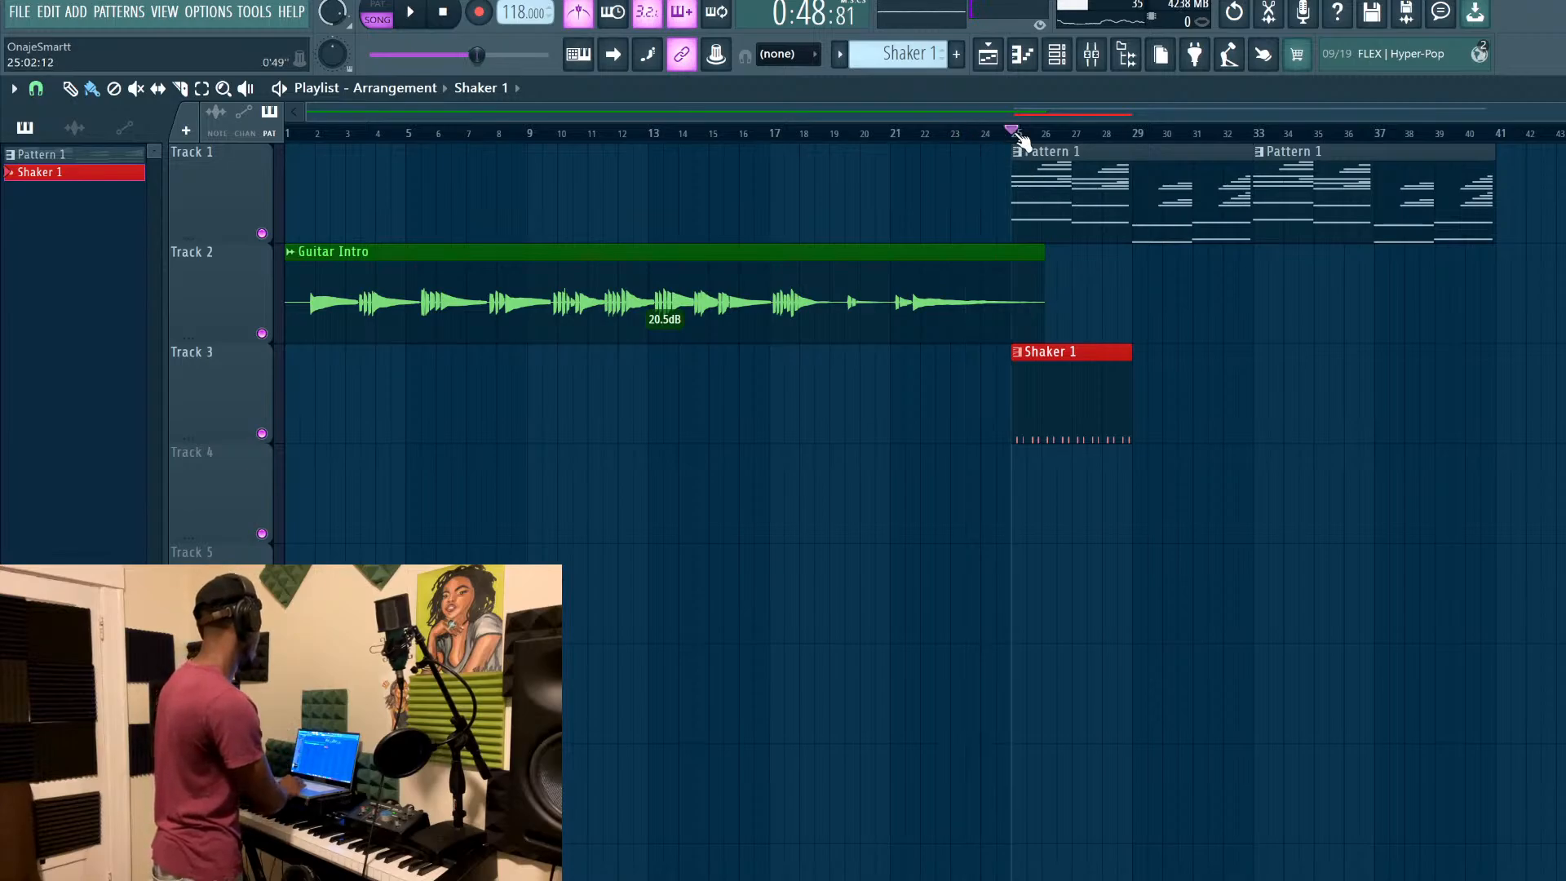
pyautogui.press('space')
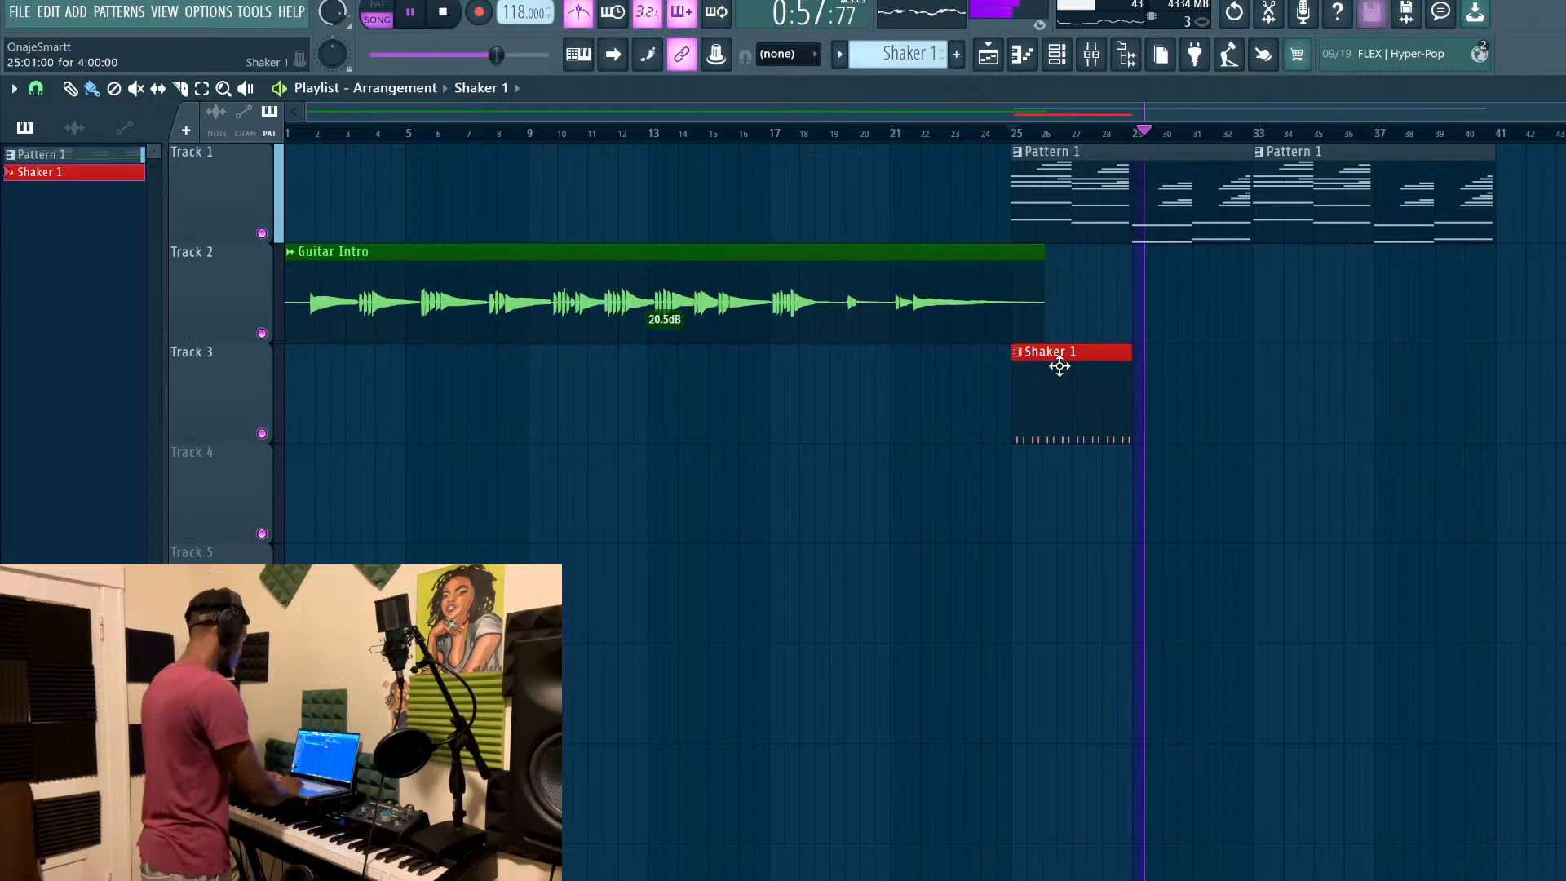
pyautogui.press('space')
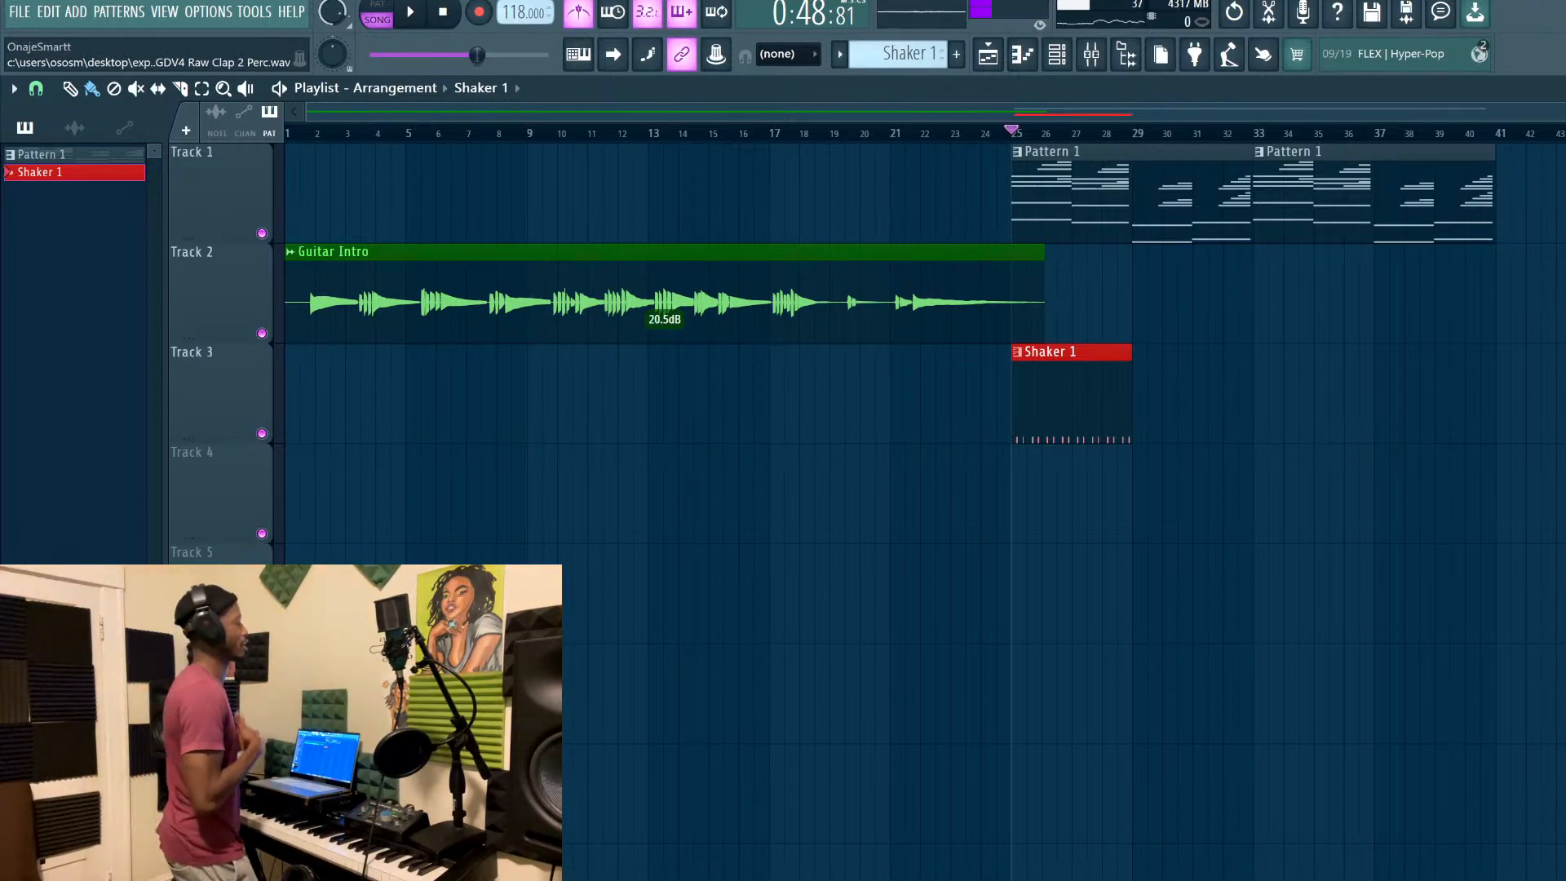
# Add the OGEV5 Kick 1 sample as a channel and create a red pattern named Kick 1
pyautogui.press('space')
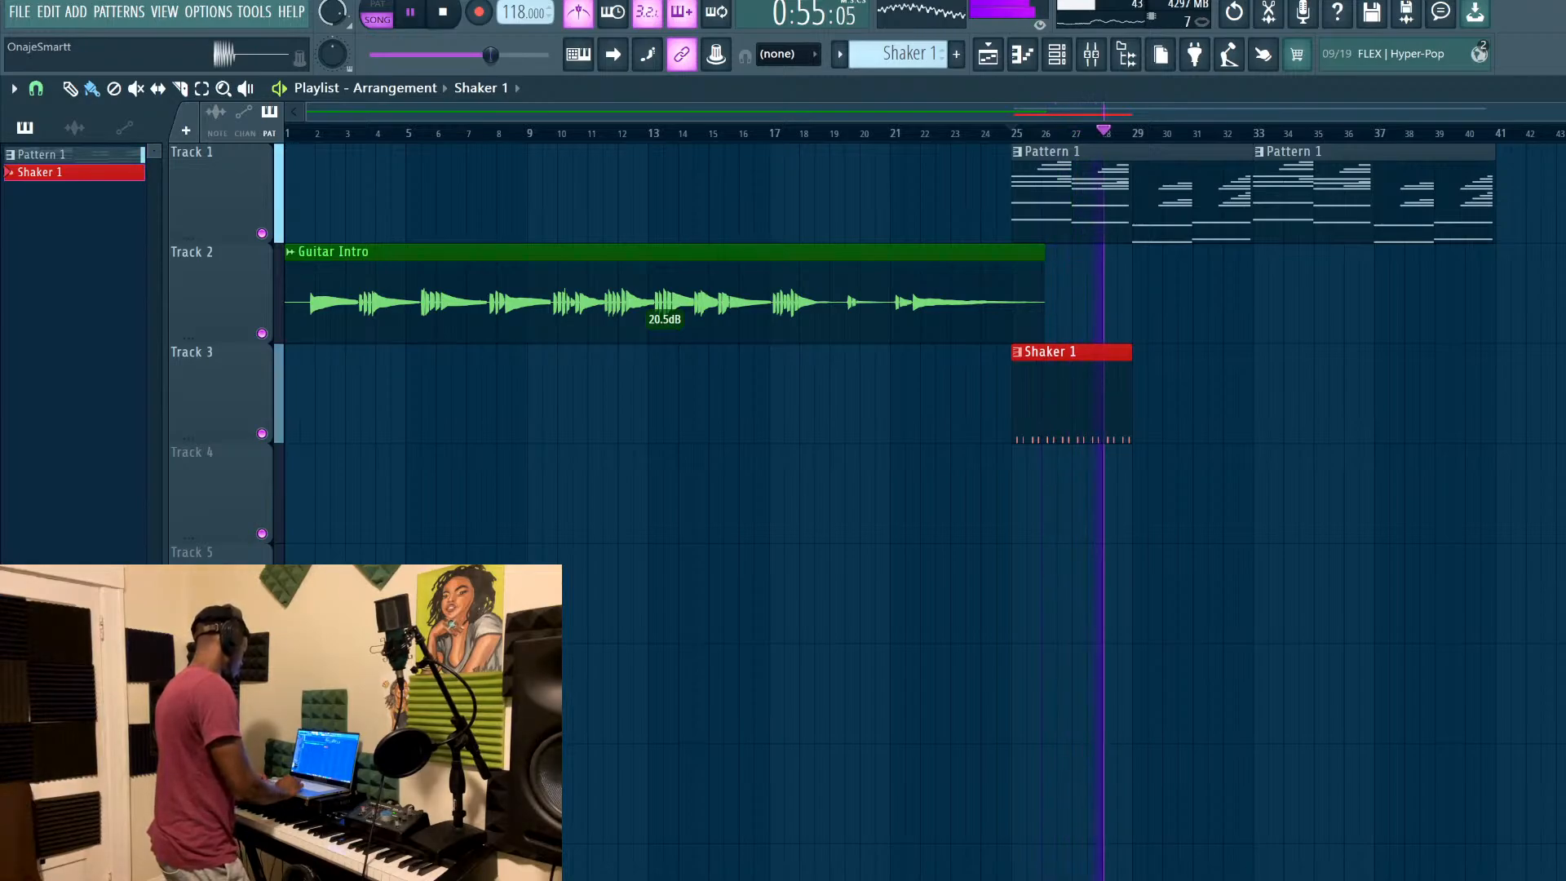
pyautogui.click(1060, 68)
pyautogui.press('space')
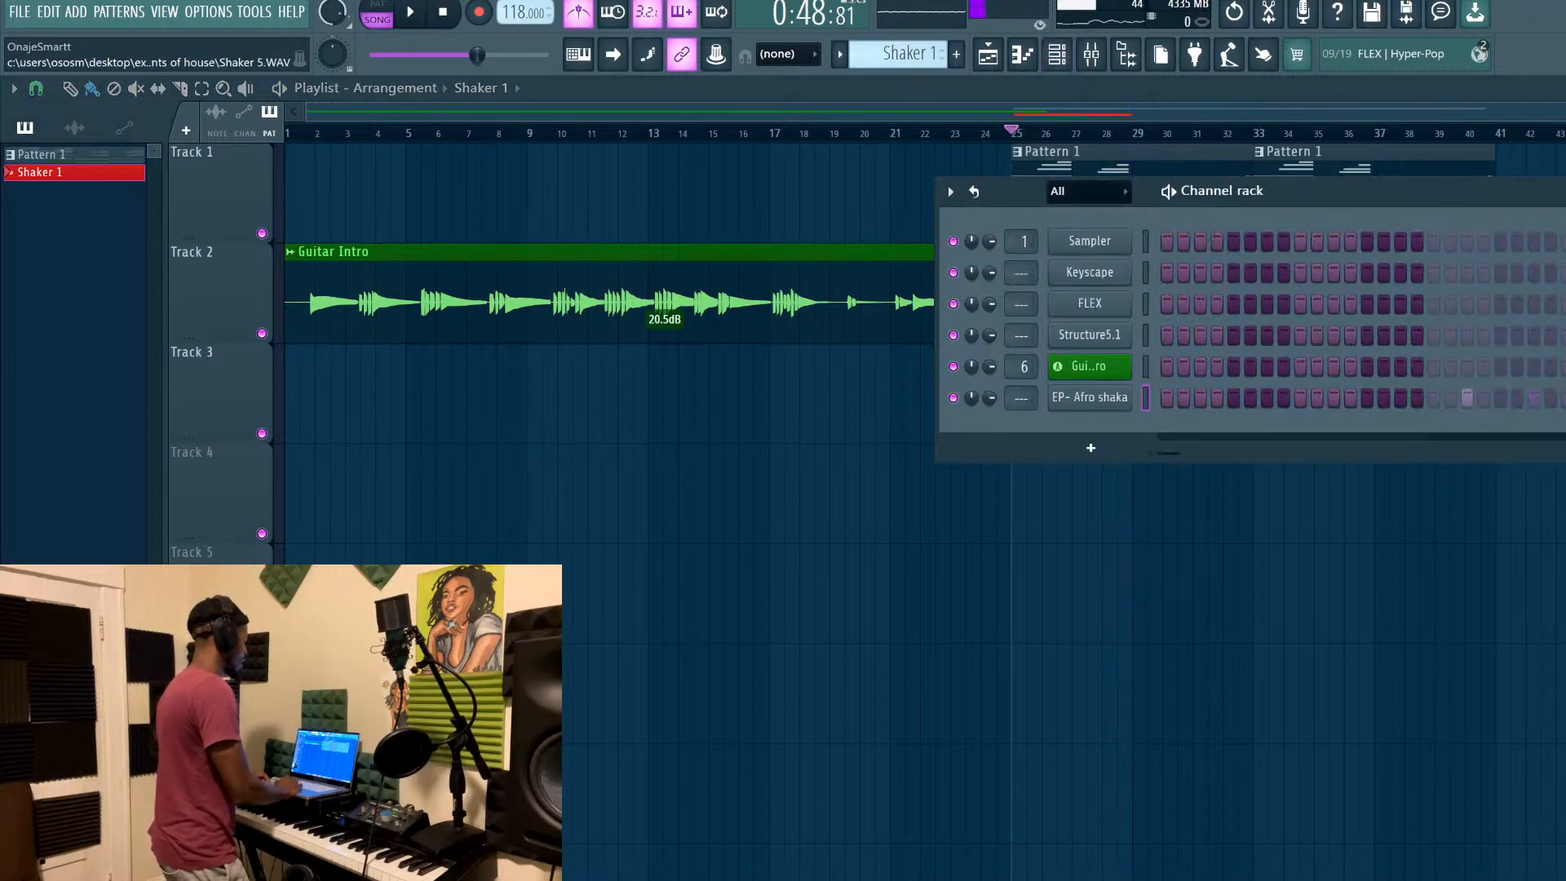
pyautogui.moveTo(424, 750); pyautogui.dragTo(1113, 432)
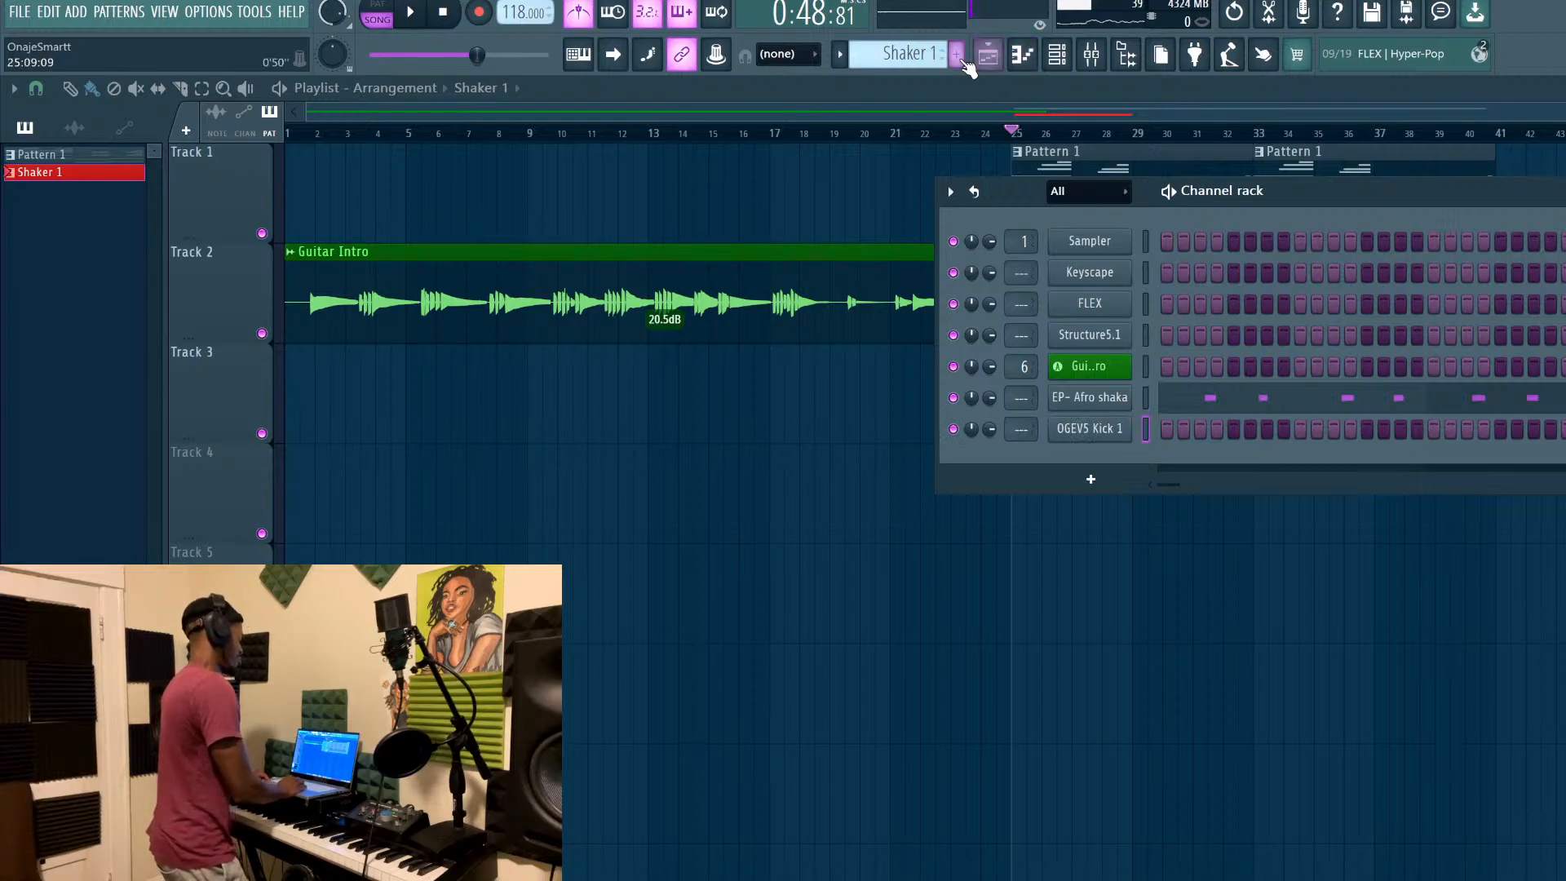
pyautogui.click(957, 55)
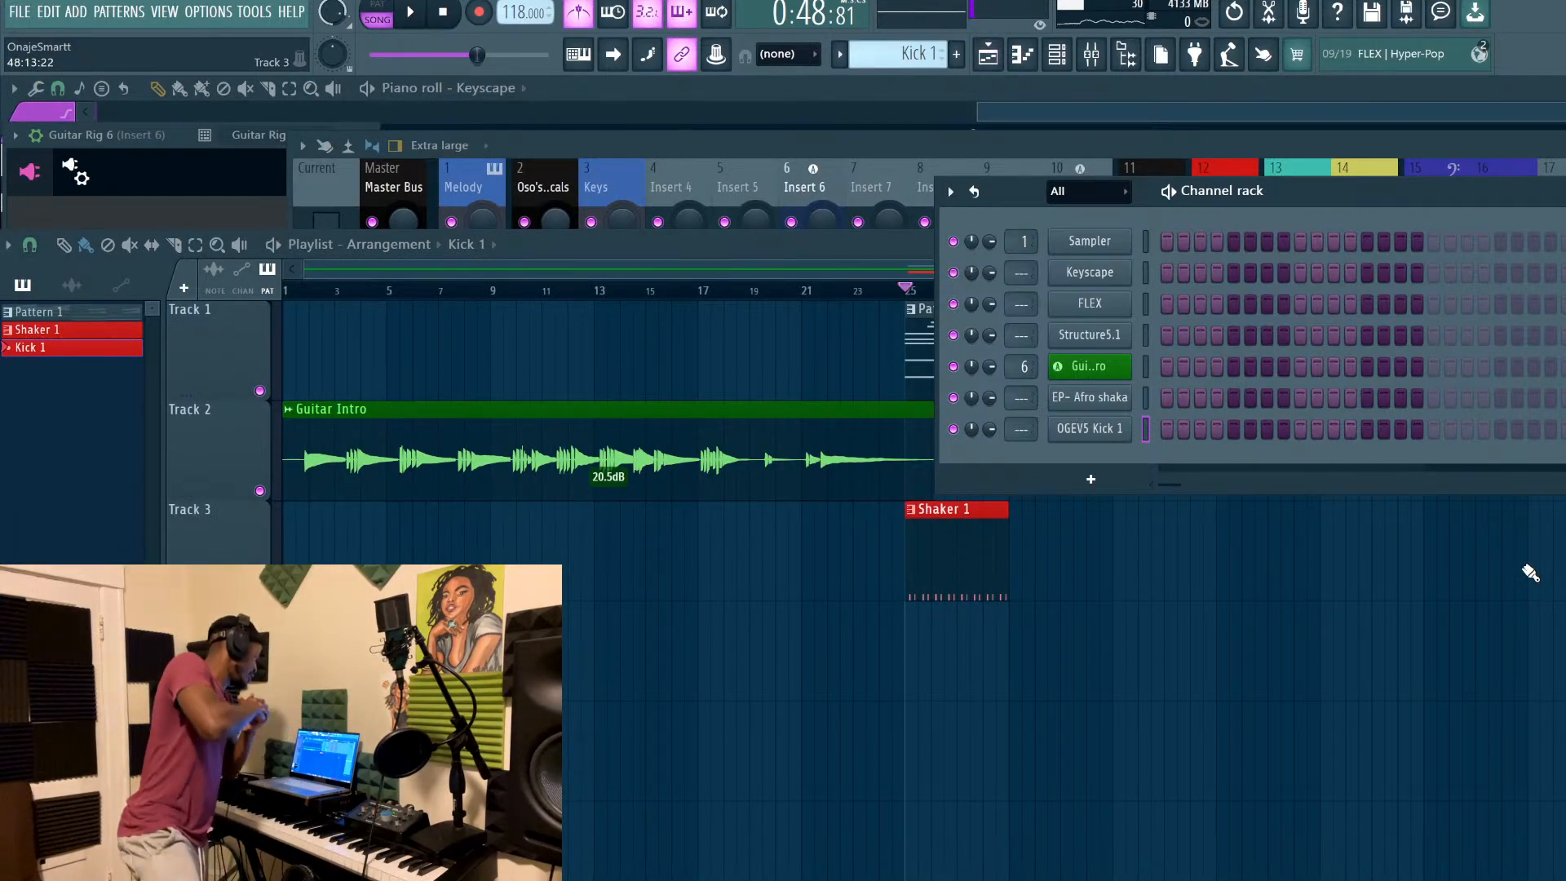
pyautogui.press('Return')
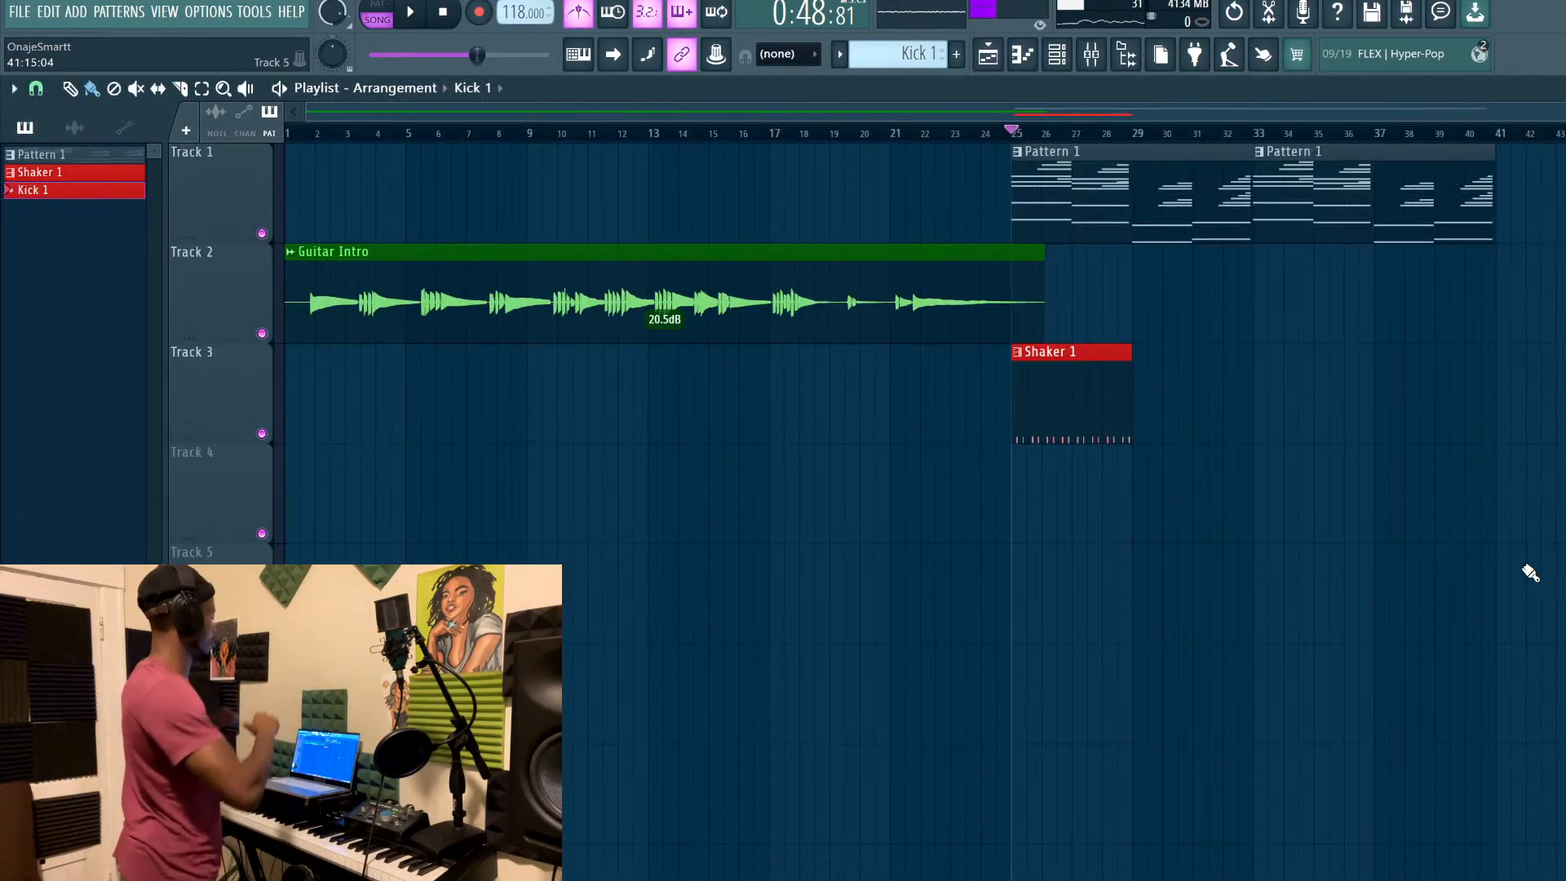
# Record a kick rhythm into the Kick 1 pattern from about bar 23 and extend its Track 4 clip to bar 29
pyautogui.click(952, 133)
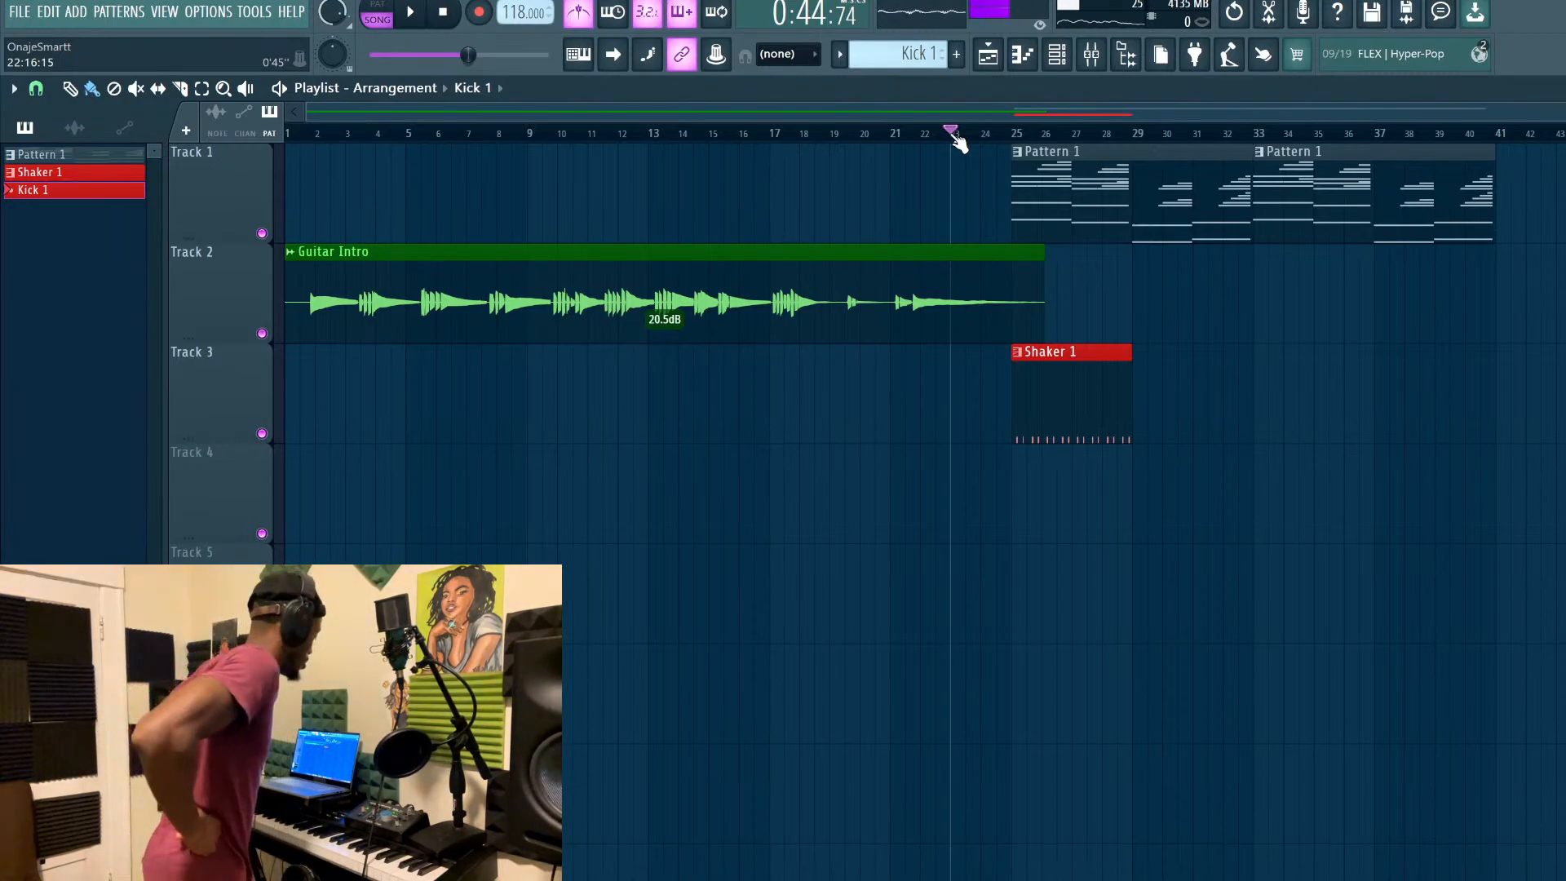
pyautogui.press('space')
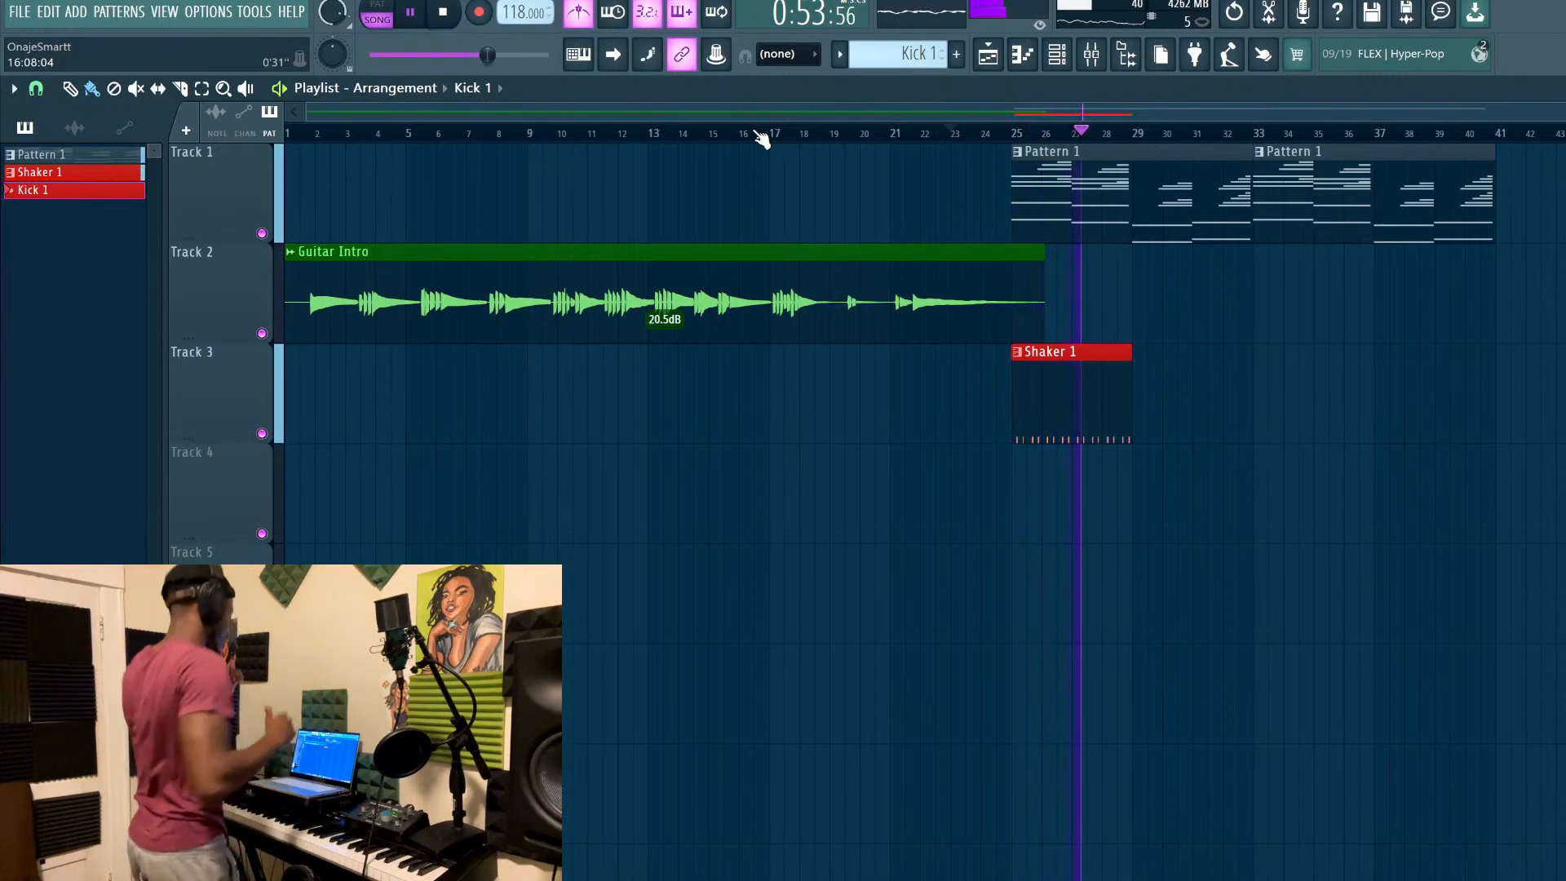
pyautogui.press('space')
pyautogui.press('space')
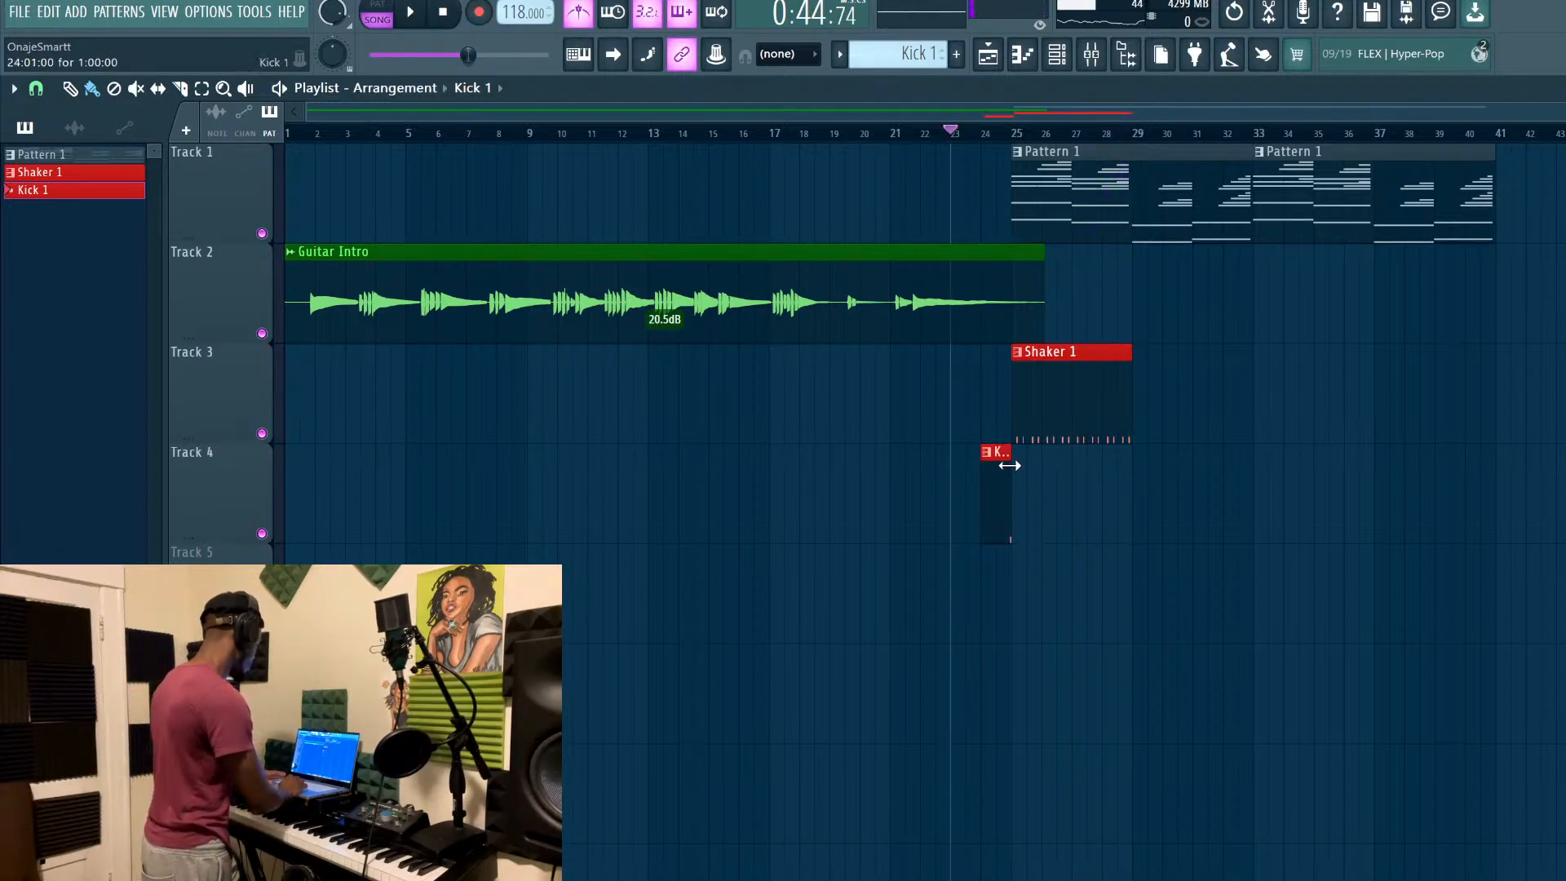
pyautogui.moveTo(1010, 473); pyautogui.dragTo(1130, 483)
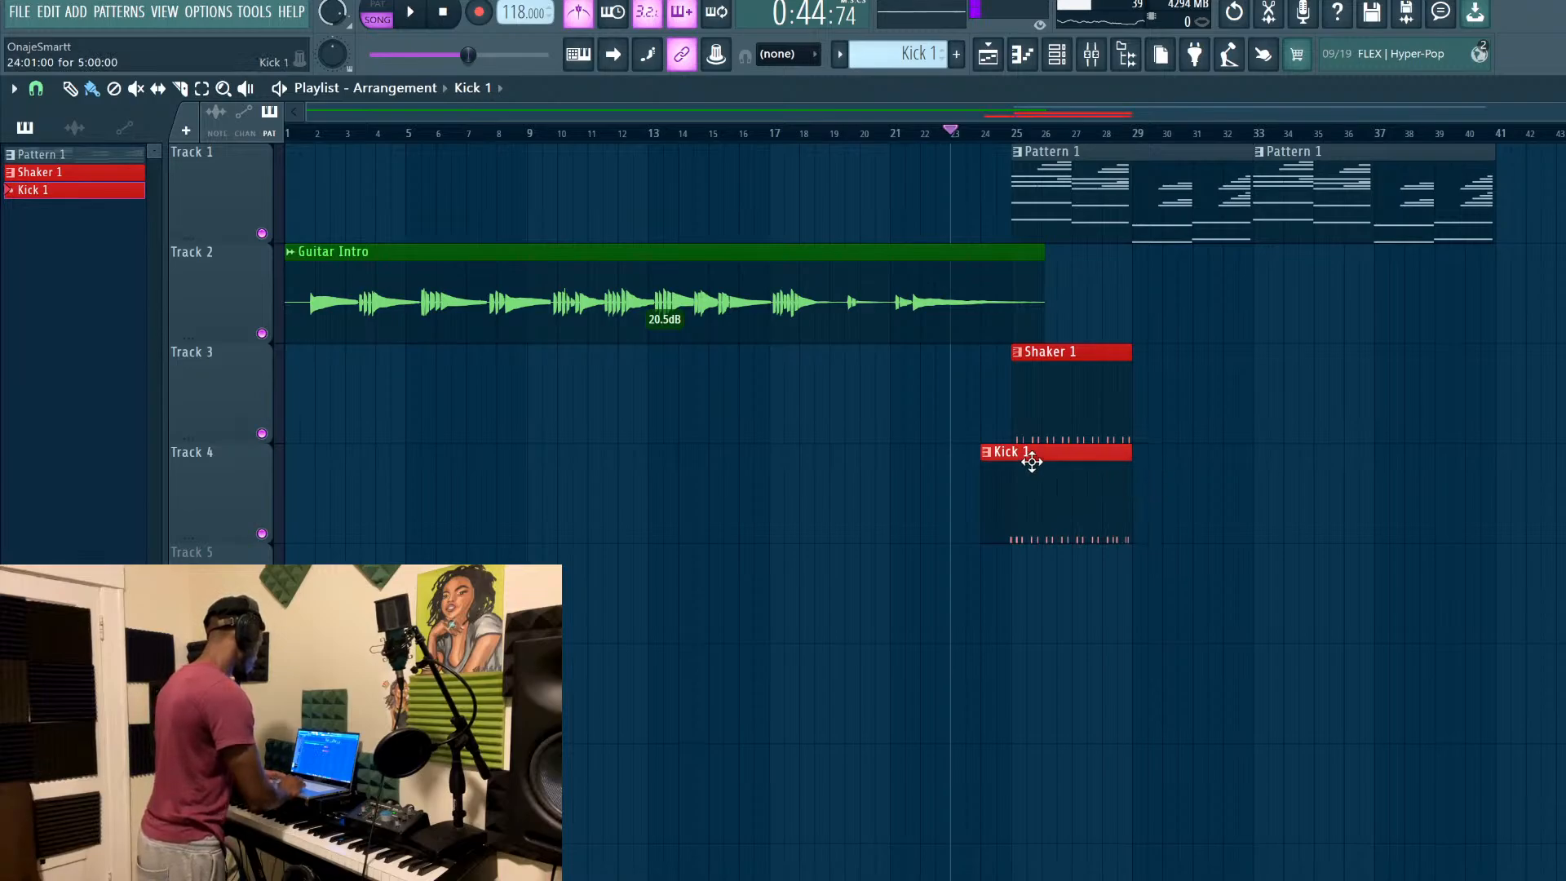
# Examine the Kick 1 notes in the piano roll while playing the arrangement, then return to the playlist
pyautogui.doubleClick(1031, 458)
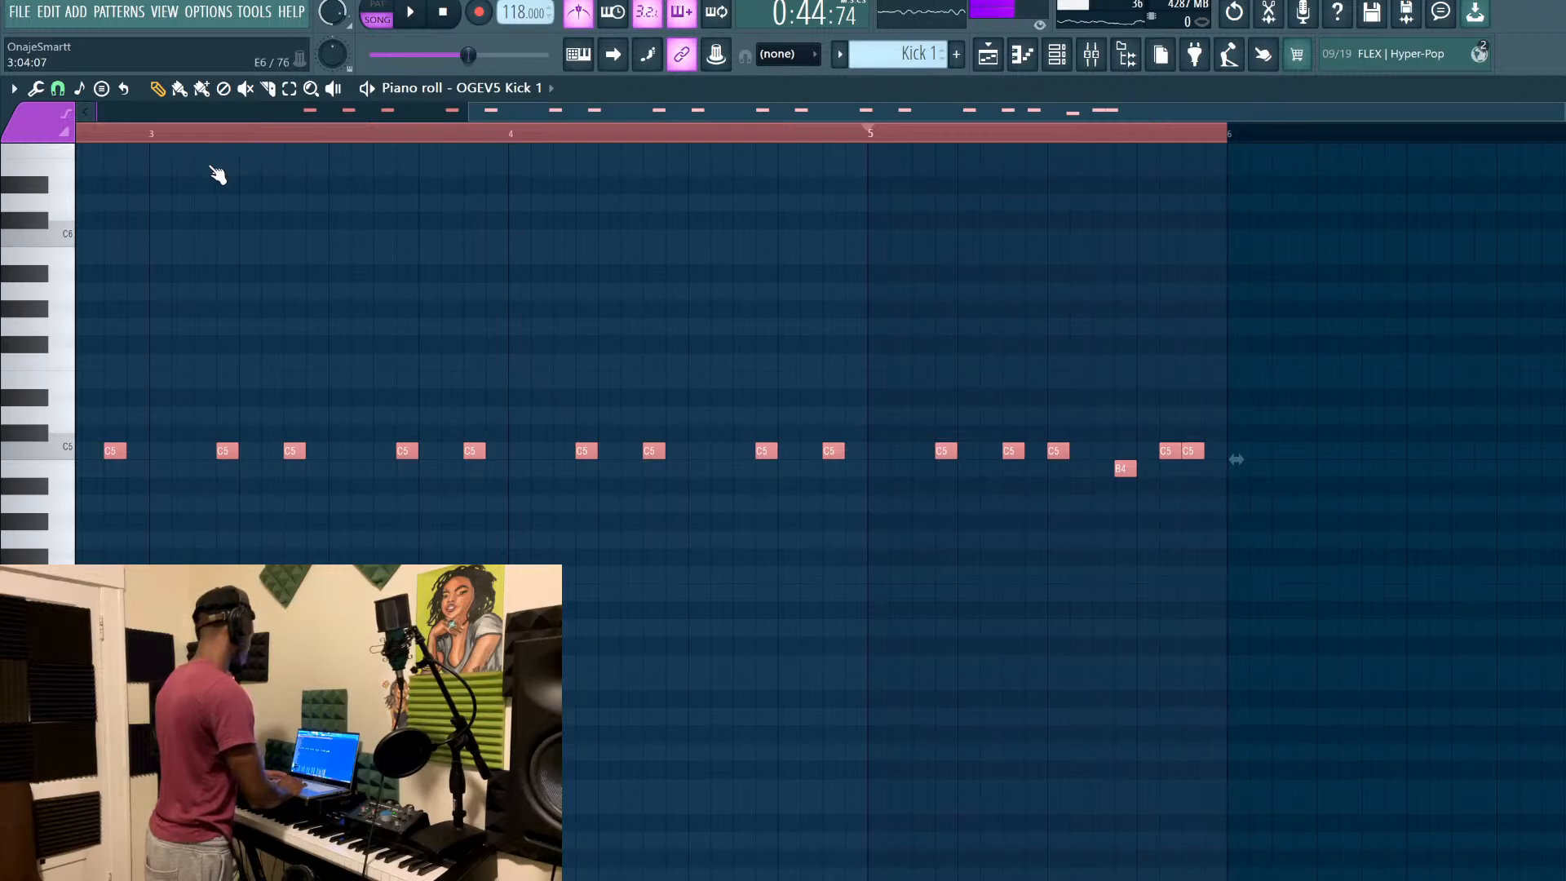
pyautogui.scroll(3, 375, 395)
pyautogui.press('space')
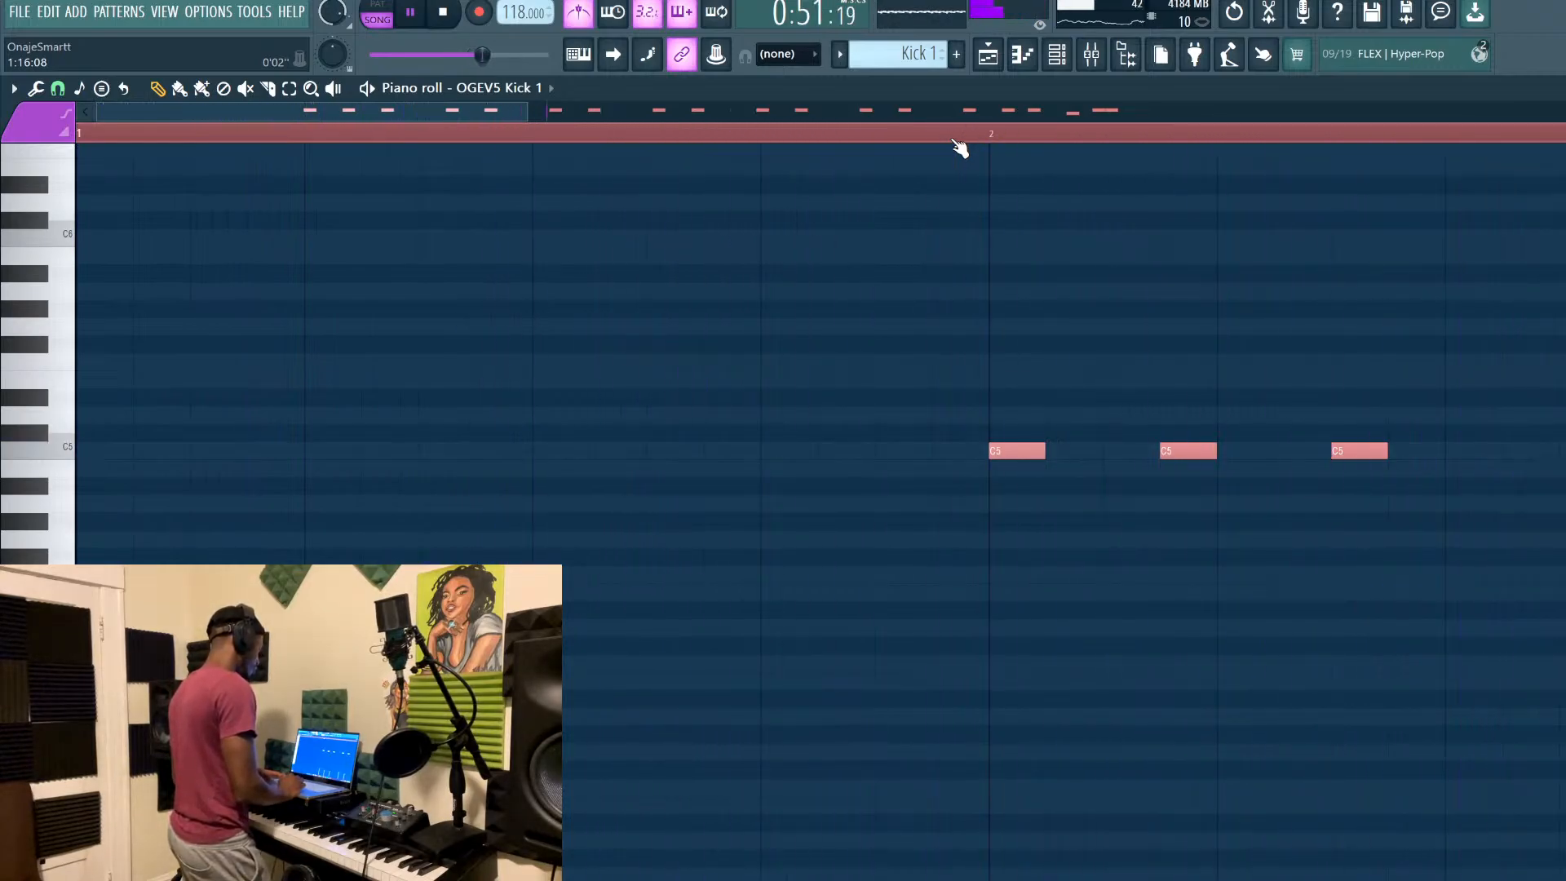
pyautogui.click(992, 53)
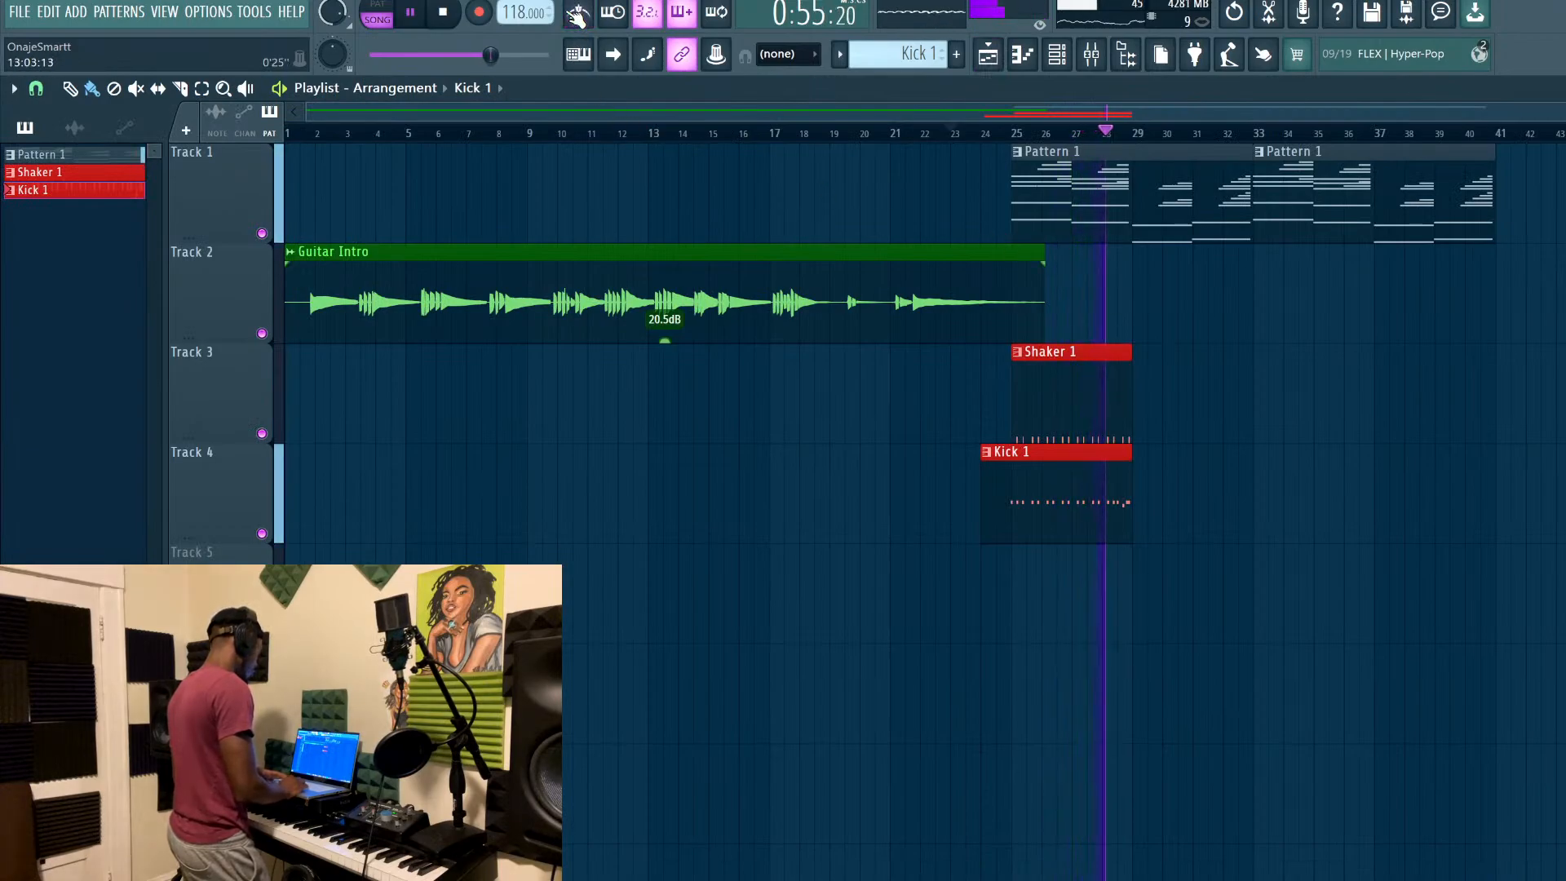
# Try clearing all notes from the Shaker 1 pattern and trimming the start of the Kick 1 clip to bar 25
pyautogui.doubleClick(1067, 399)
pyautogui.press('space')
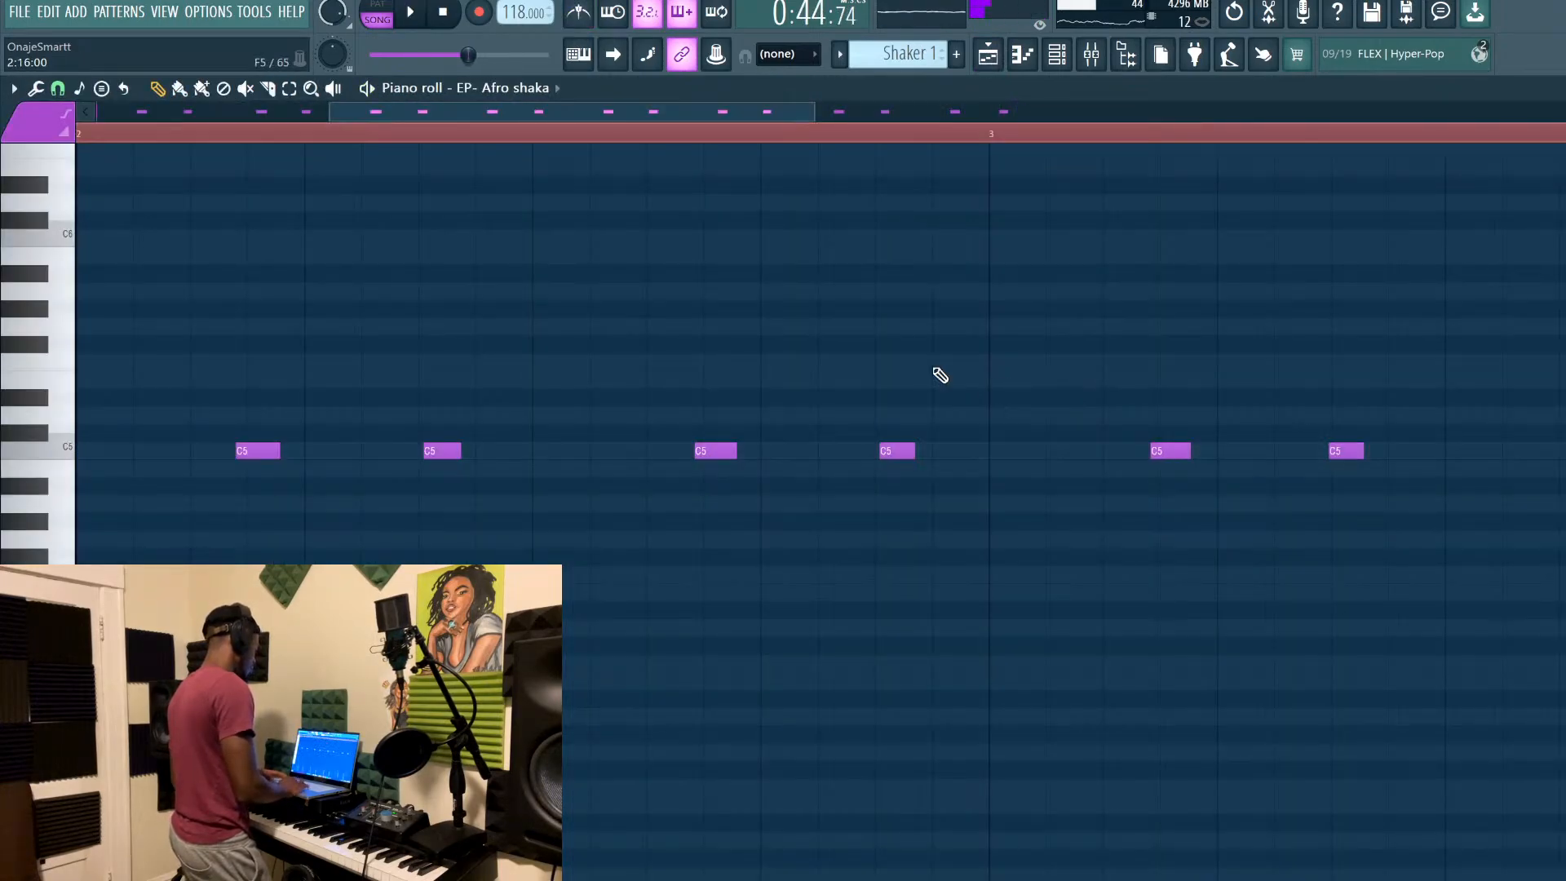
pyautogui.hotkey('ctrl', 'a')
pyautogui.press('Delete')
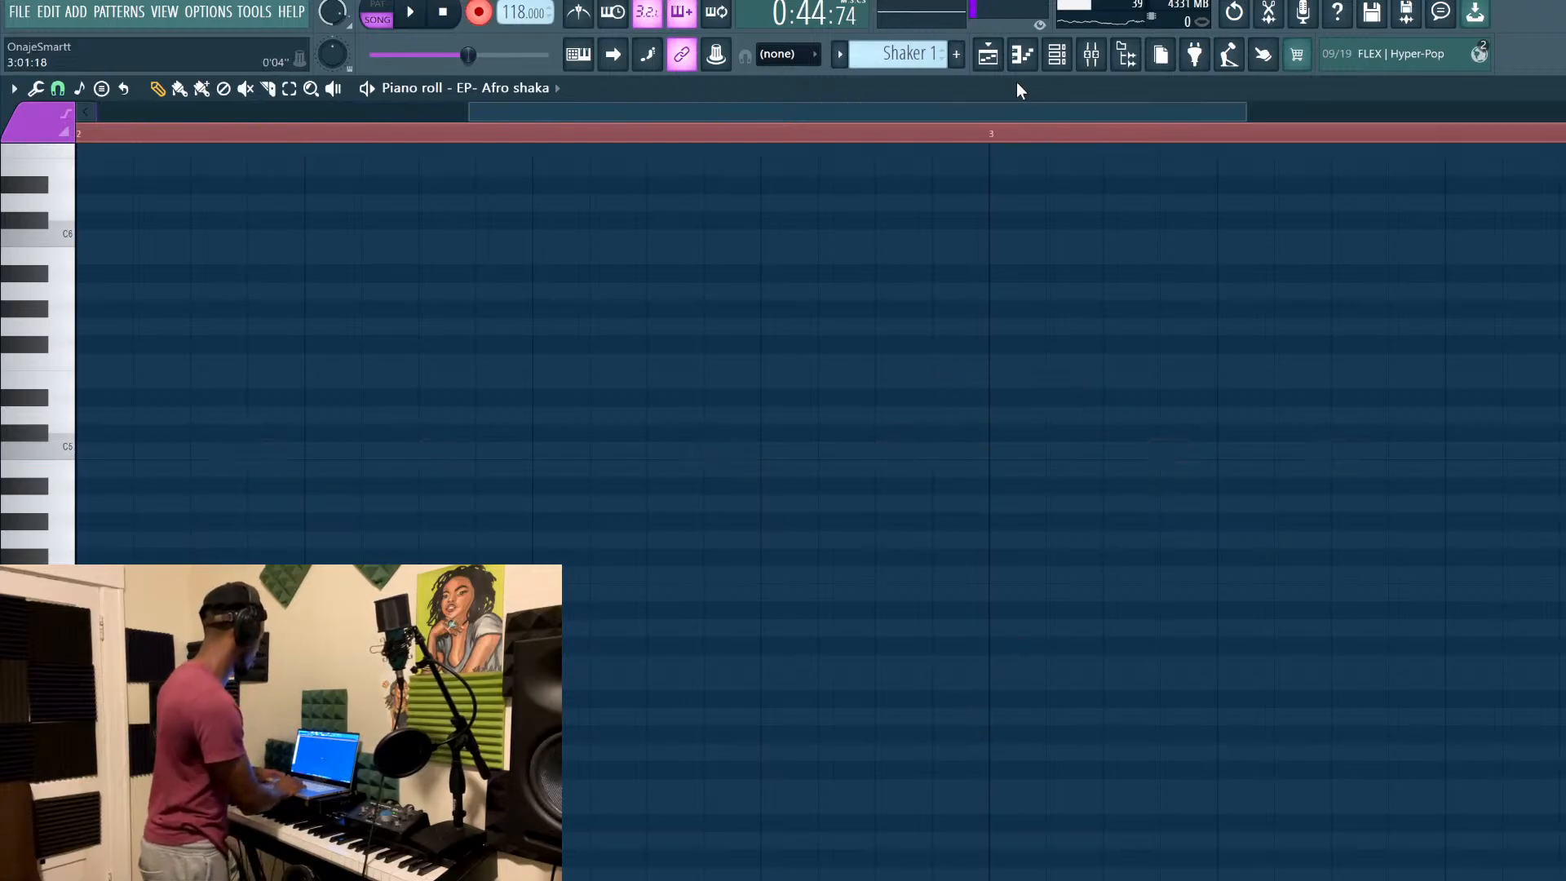
pyautogui.click(989, 56)
pyautogui.moveTo(980, 506); pyautogui.dragTo(1011, 525)
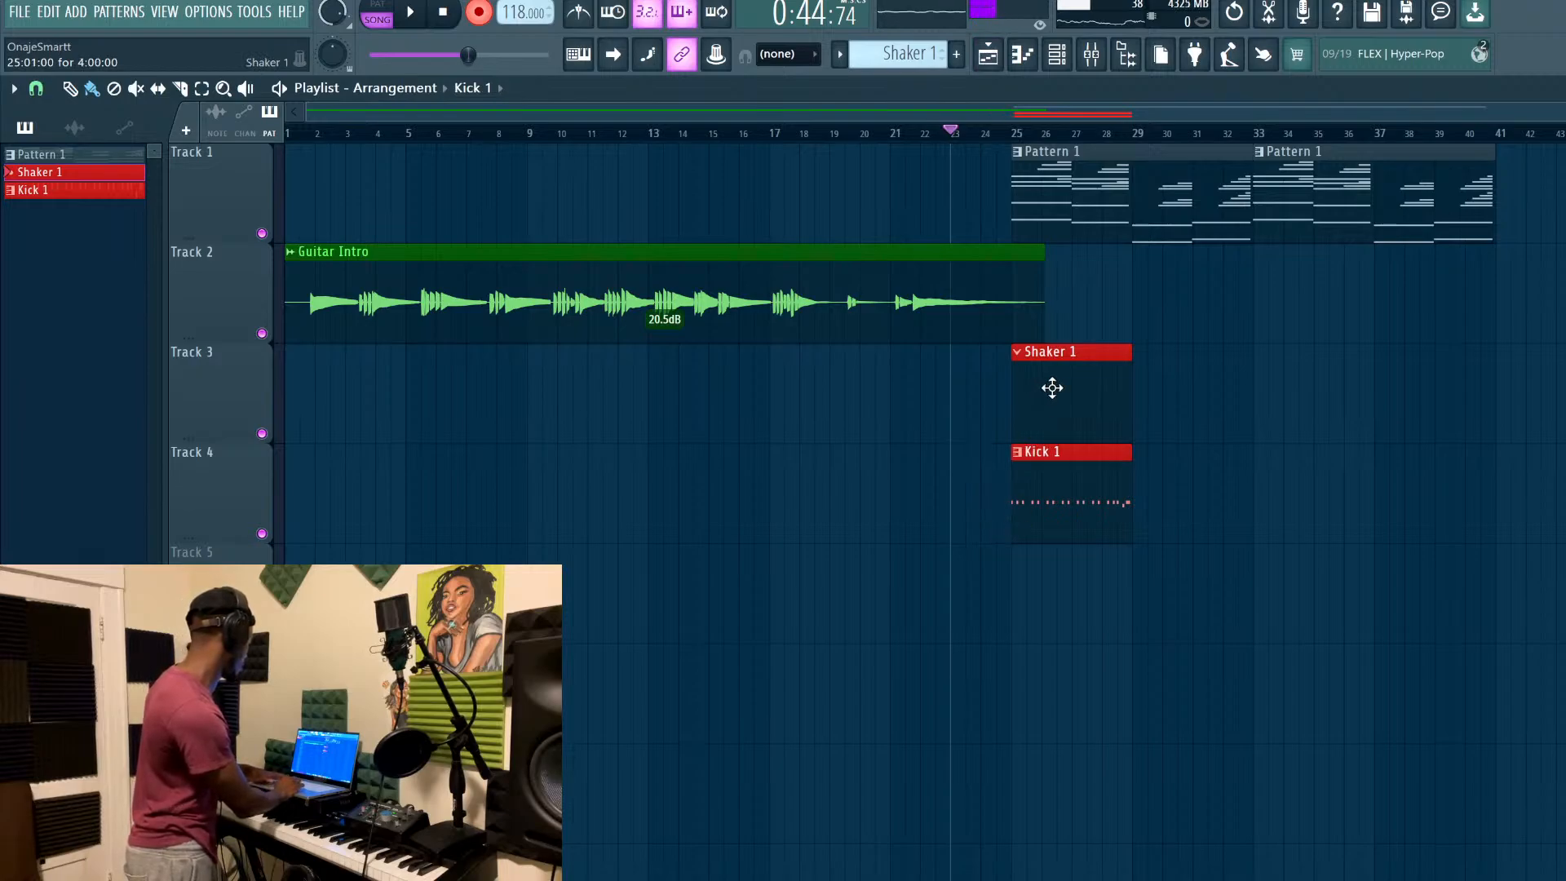
pyautogui.doubleClick(1050, 387)
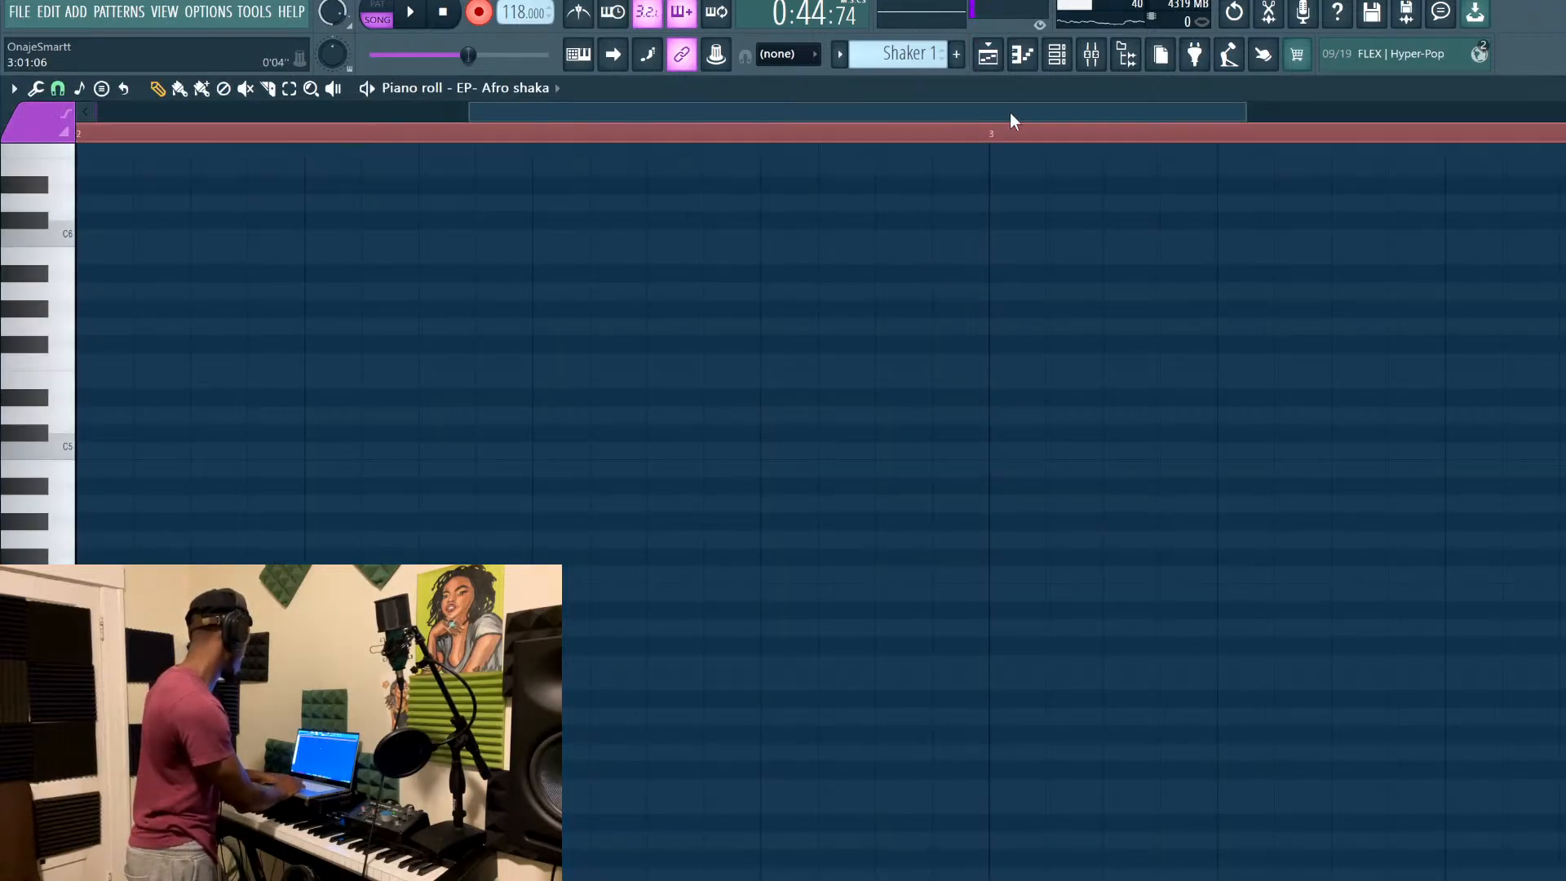
pyautogui.click(988, 55)
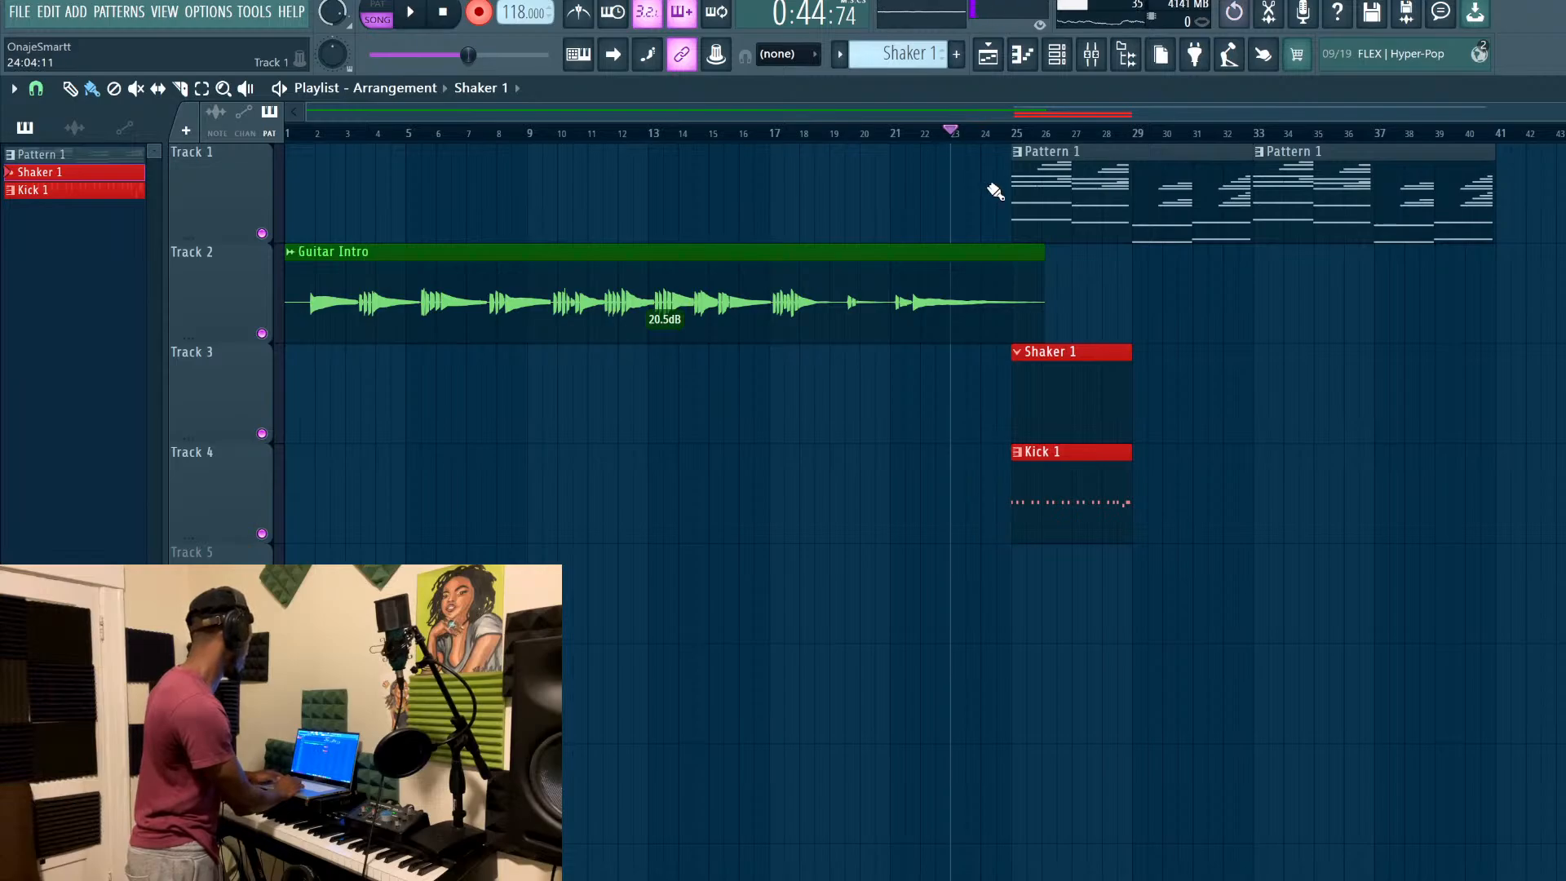
# Try panning the EP- Afro shaka channel about 48% left and play the arrangement to hear it
pyautogui.click(1061, 62)
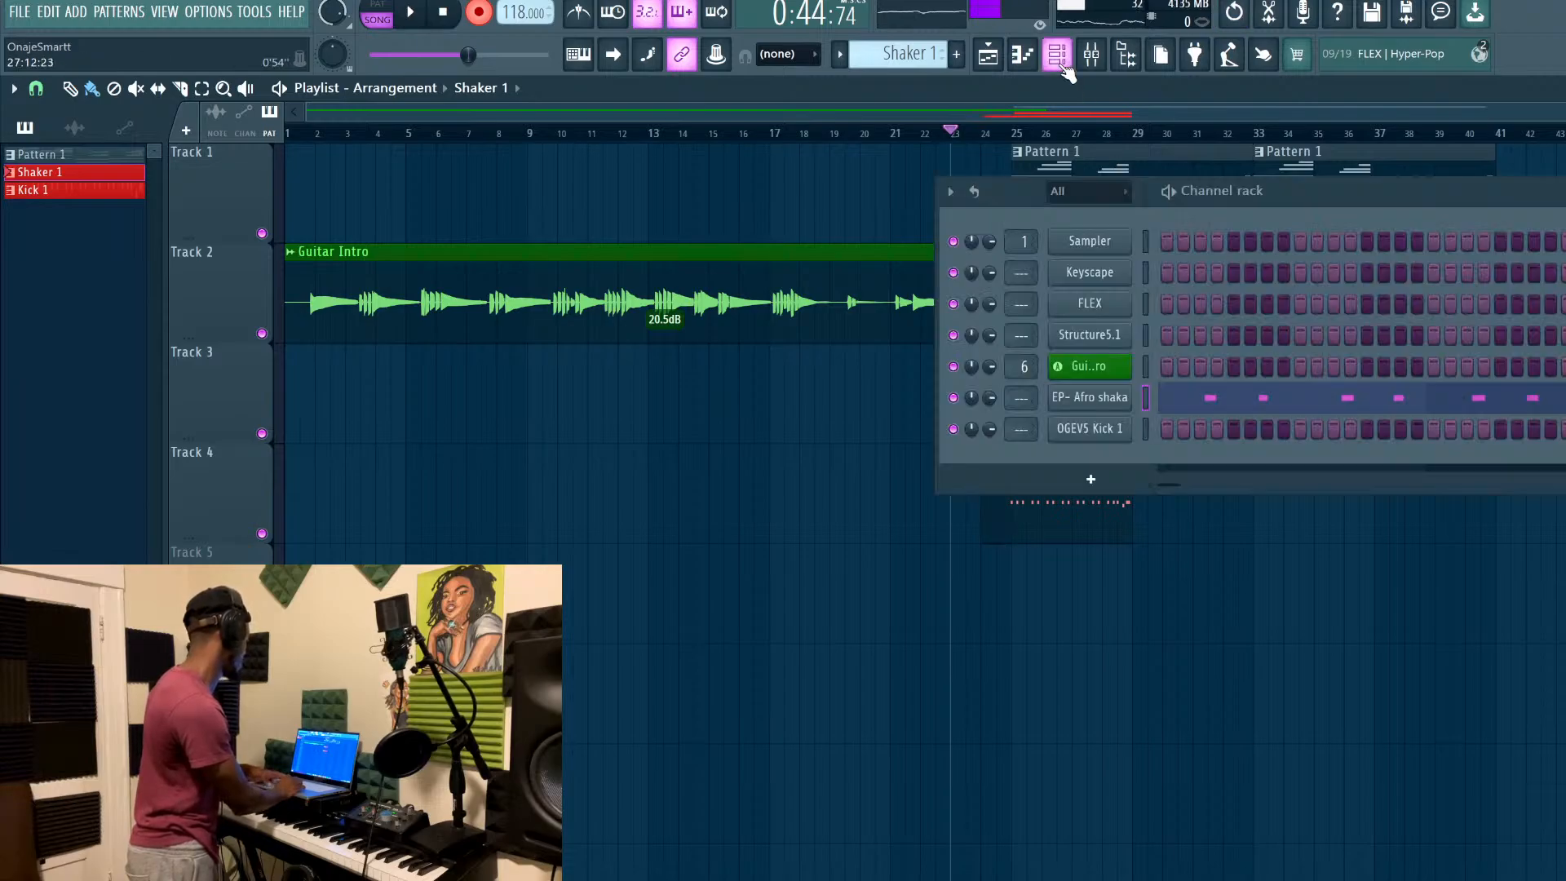
pyautogui.moveTo(989, 397)
pyautogui.mouseDown()
pyautogui.moveTo(990, 416)
pyautogui.moveTo(971, 406)
pyautogui.mouseUp()
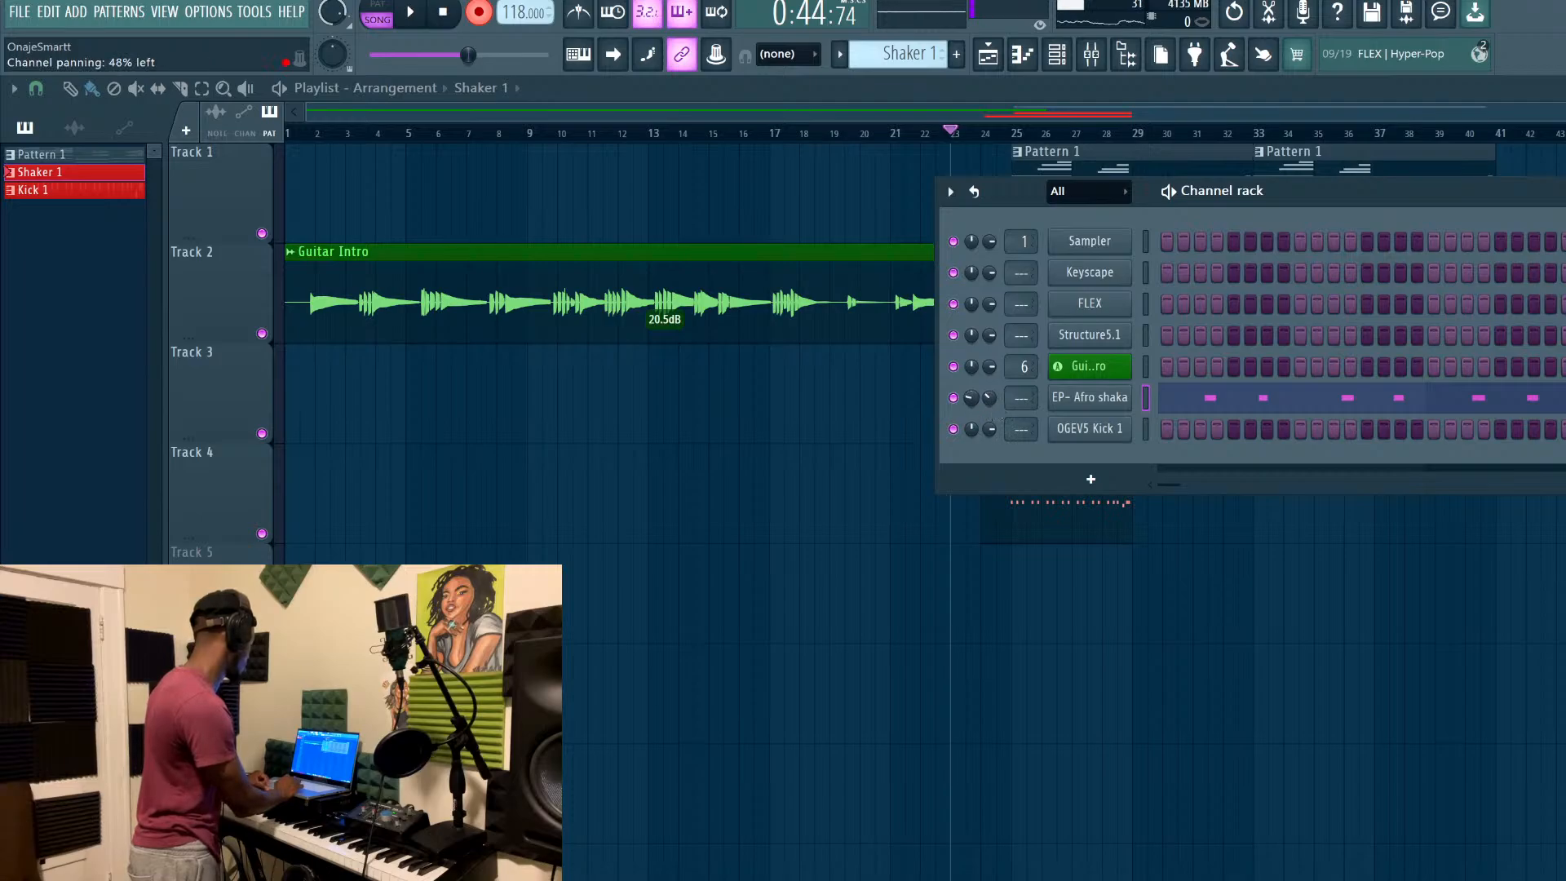
pyautogui.press('space')
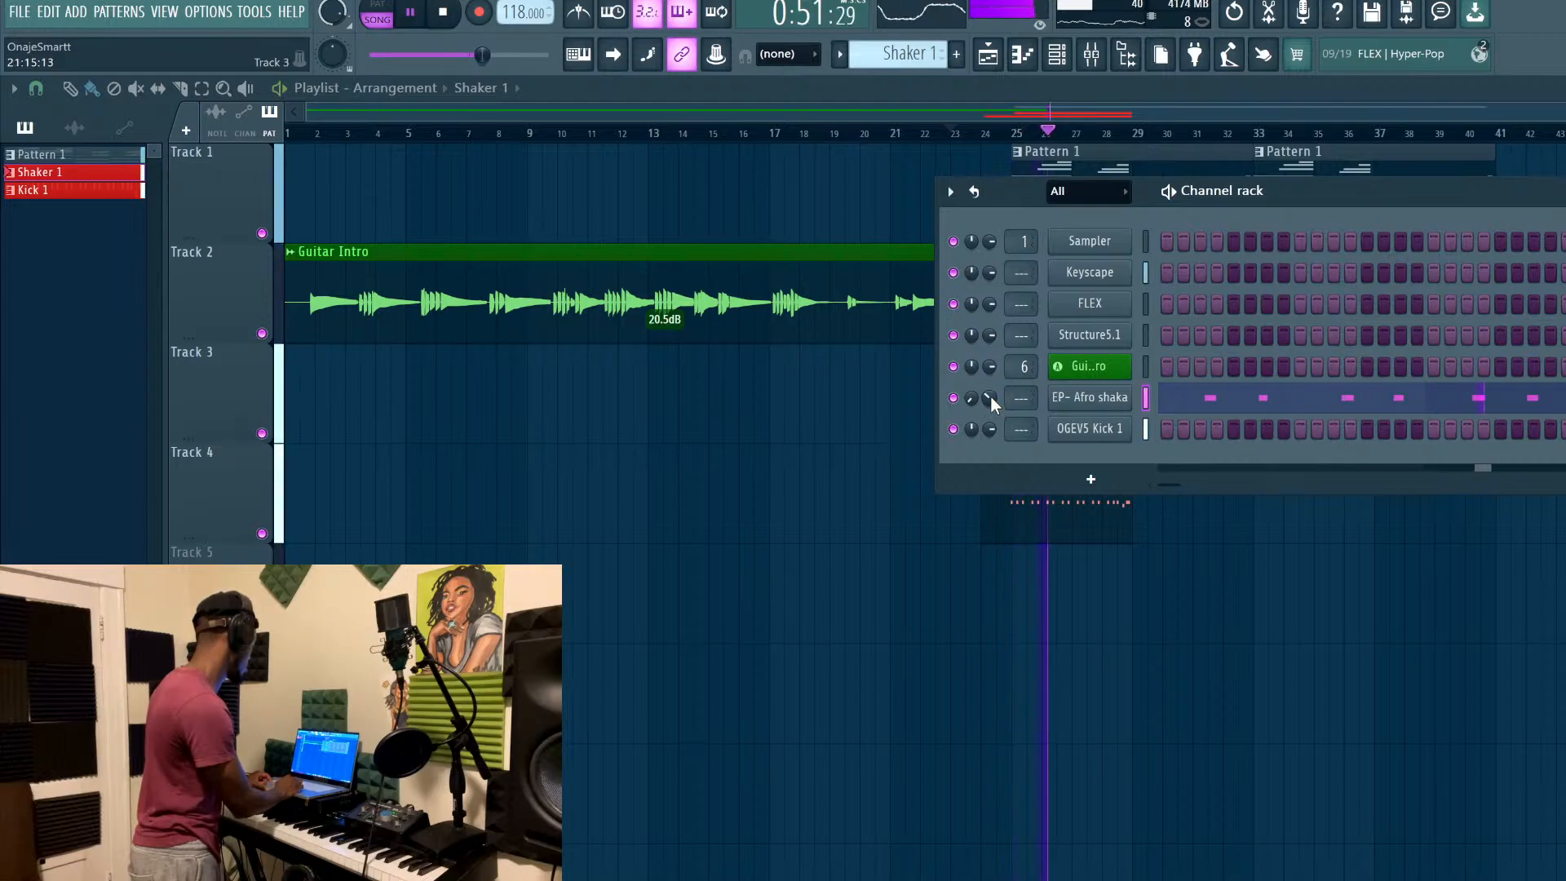
pyautogui.press('F6')
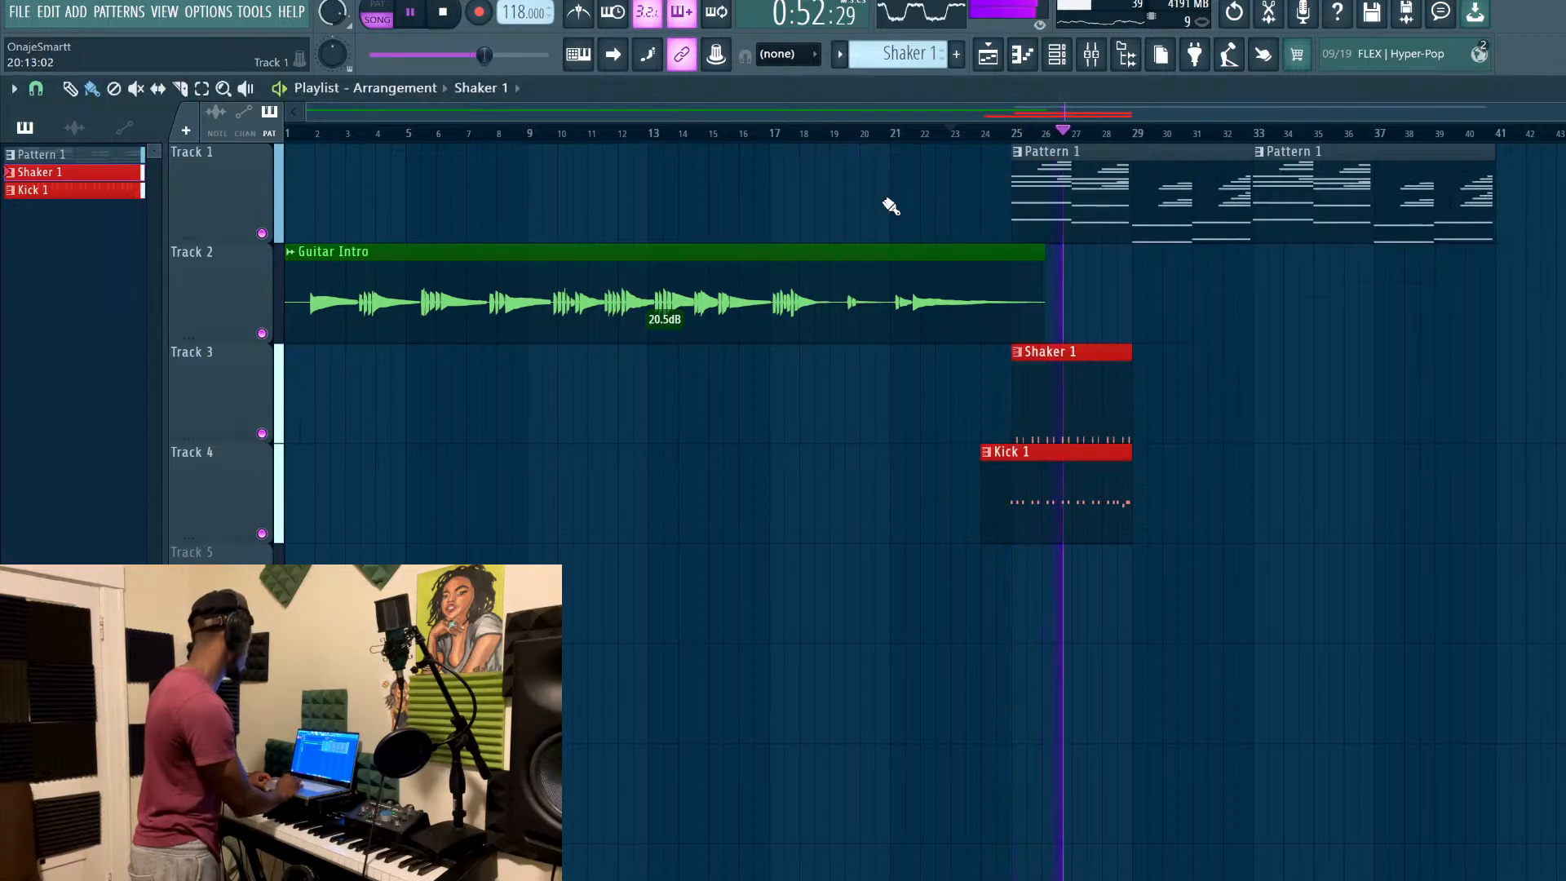
# Delete all notes of the Shaker 1 pattern in the piano roll and stop playback
pyautogui.doubleClick(1077, 357)
pyautogui.hotkey('ctrl', 'a')
pyautogui.press('Delete')
pyautogui.press('space')
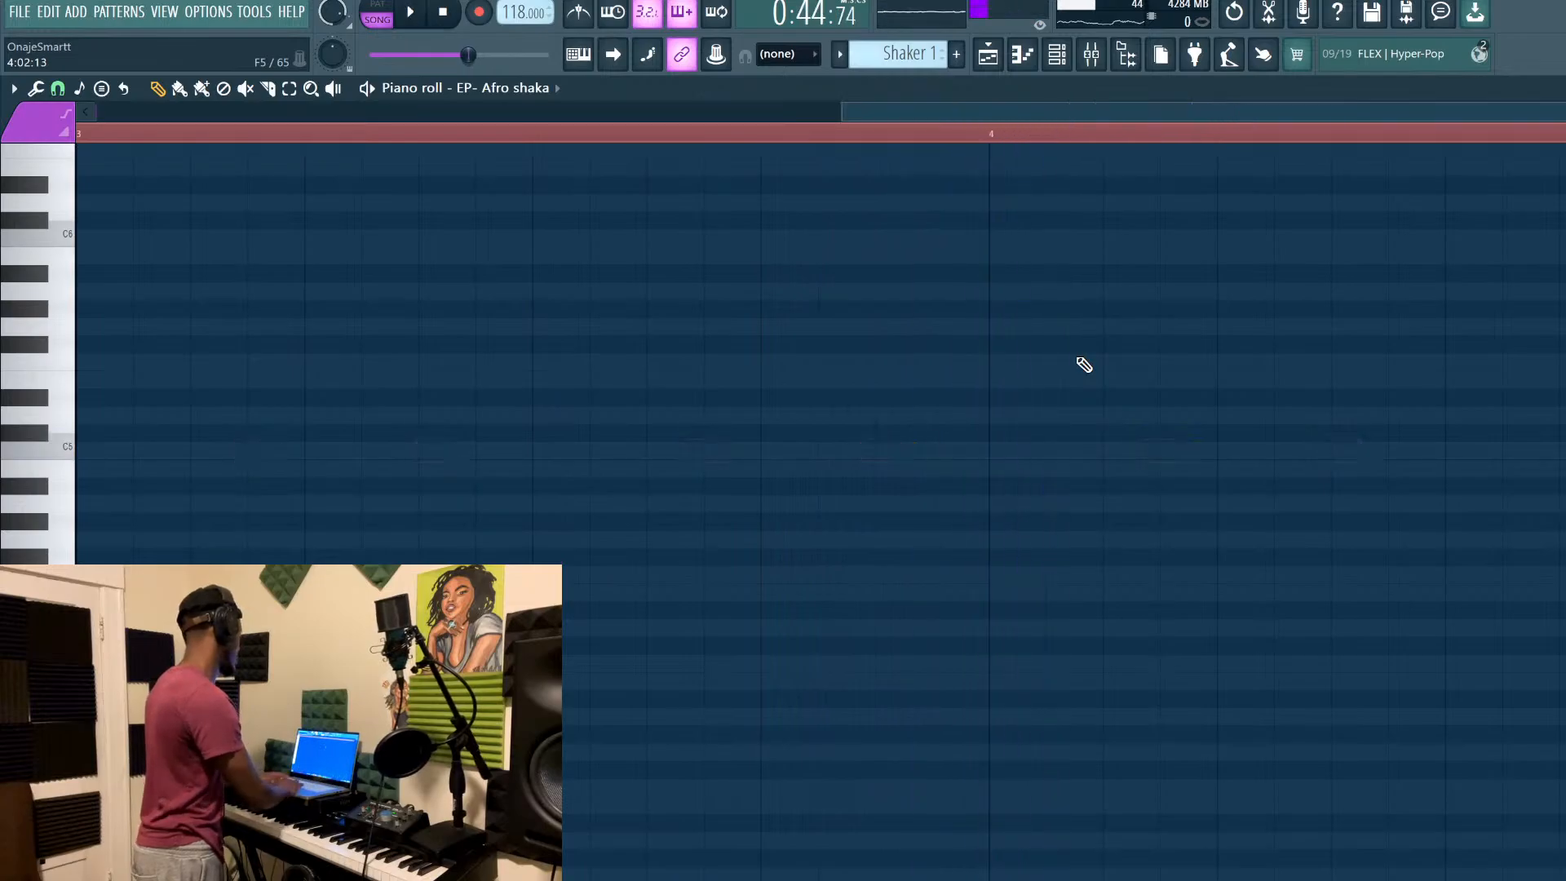
# Record a sparser shaker rhythm into the Shaker 1 pattern, starting playback from about bar 24
pyautogui.press('F6')
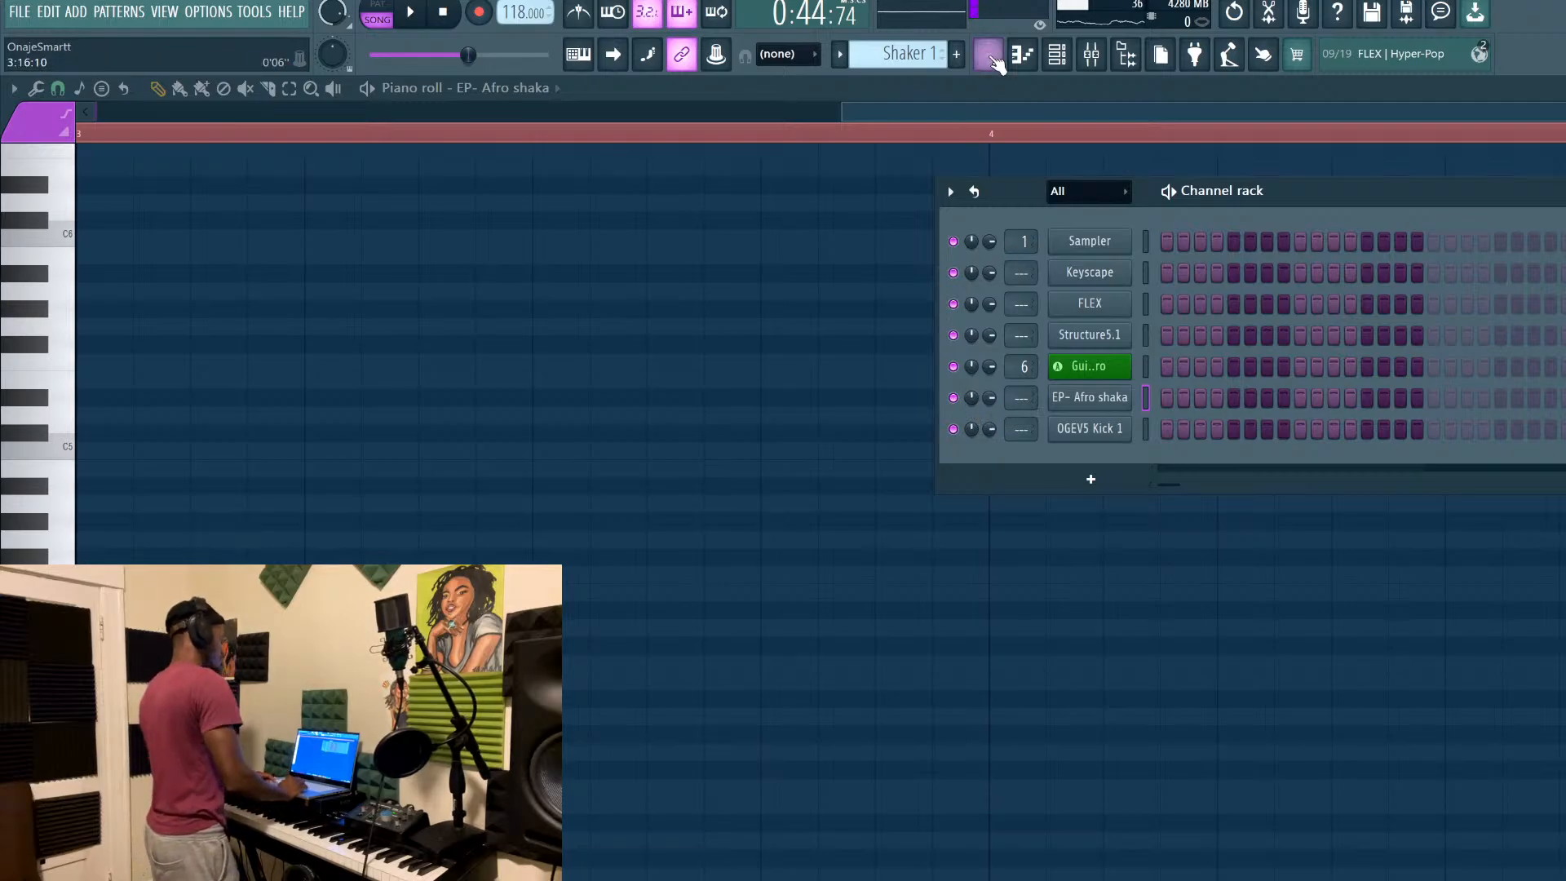
pyautogui.click(988, 55)
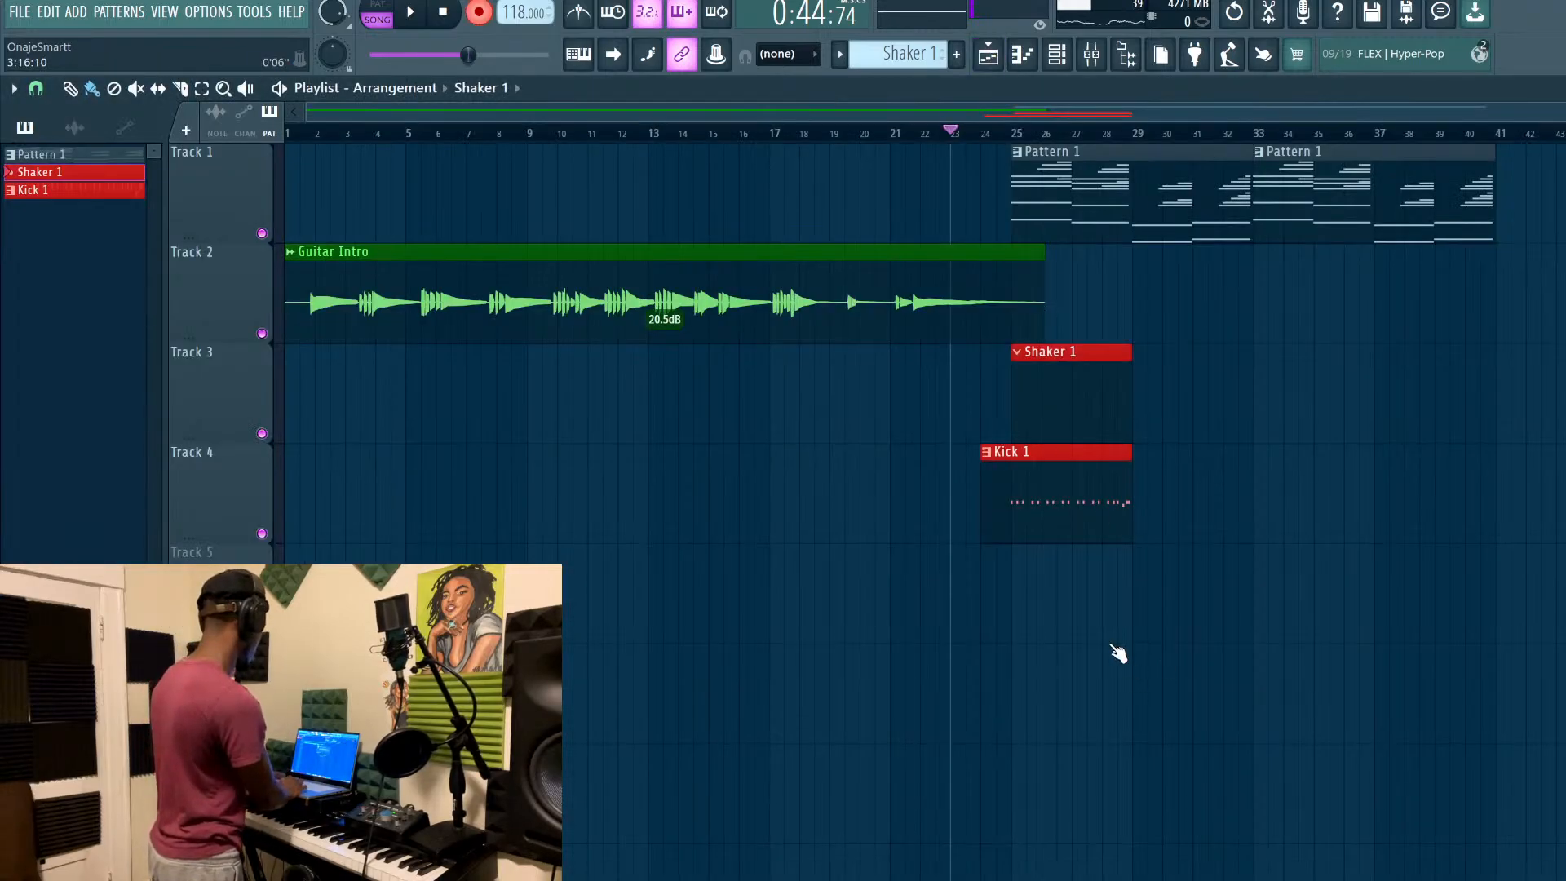
pyautogui.click(996, 135)
pyautogui.press('space')
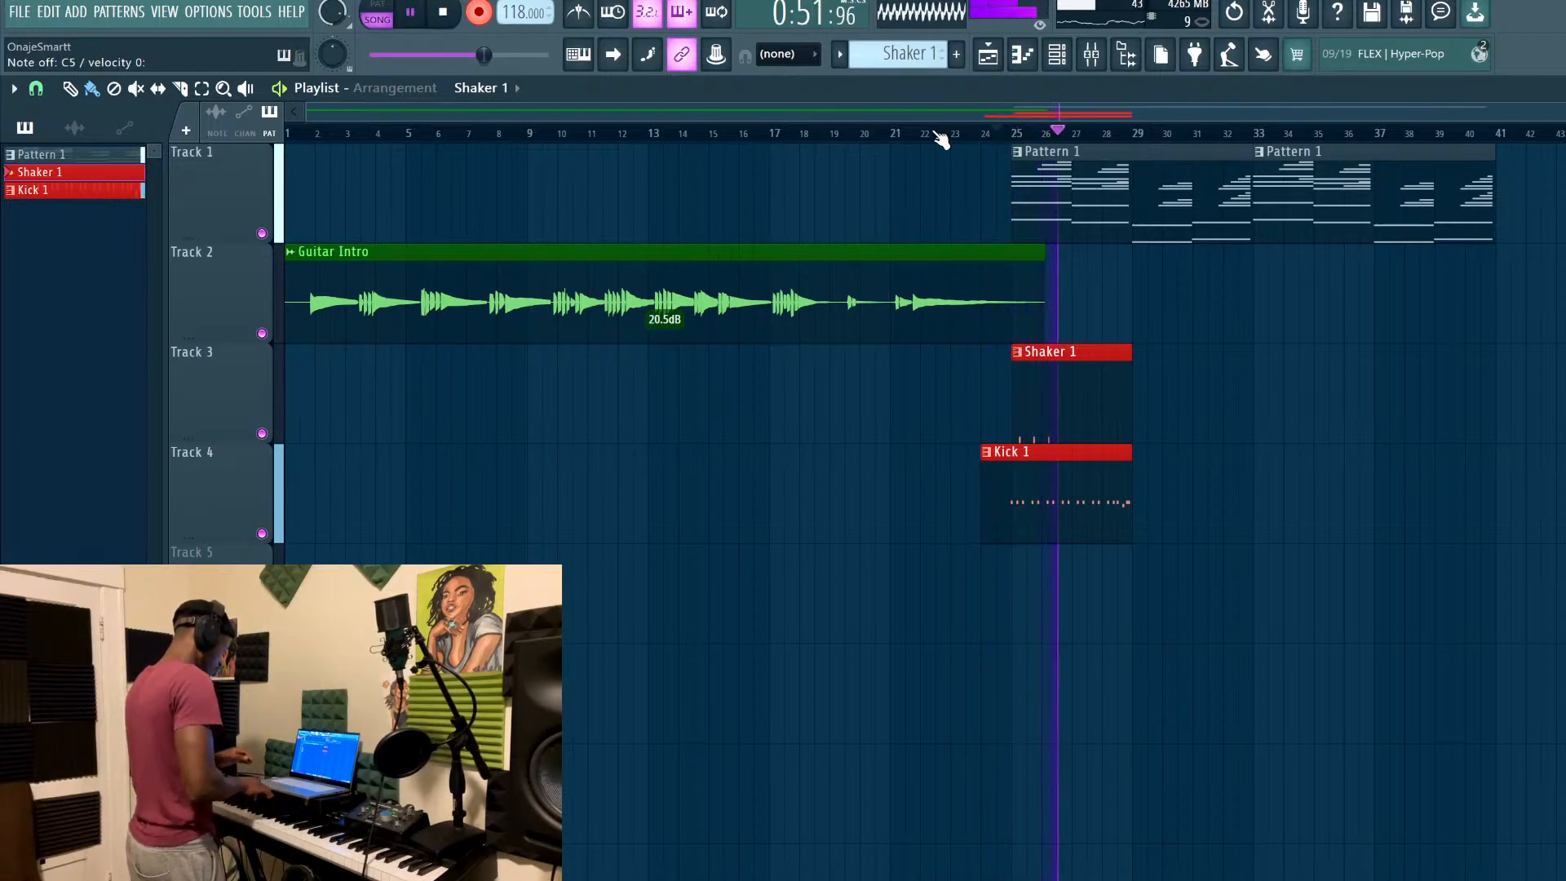
pyautogui.press('space')
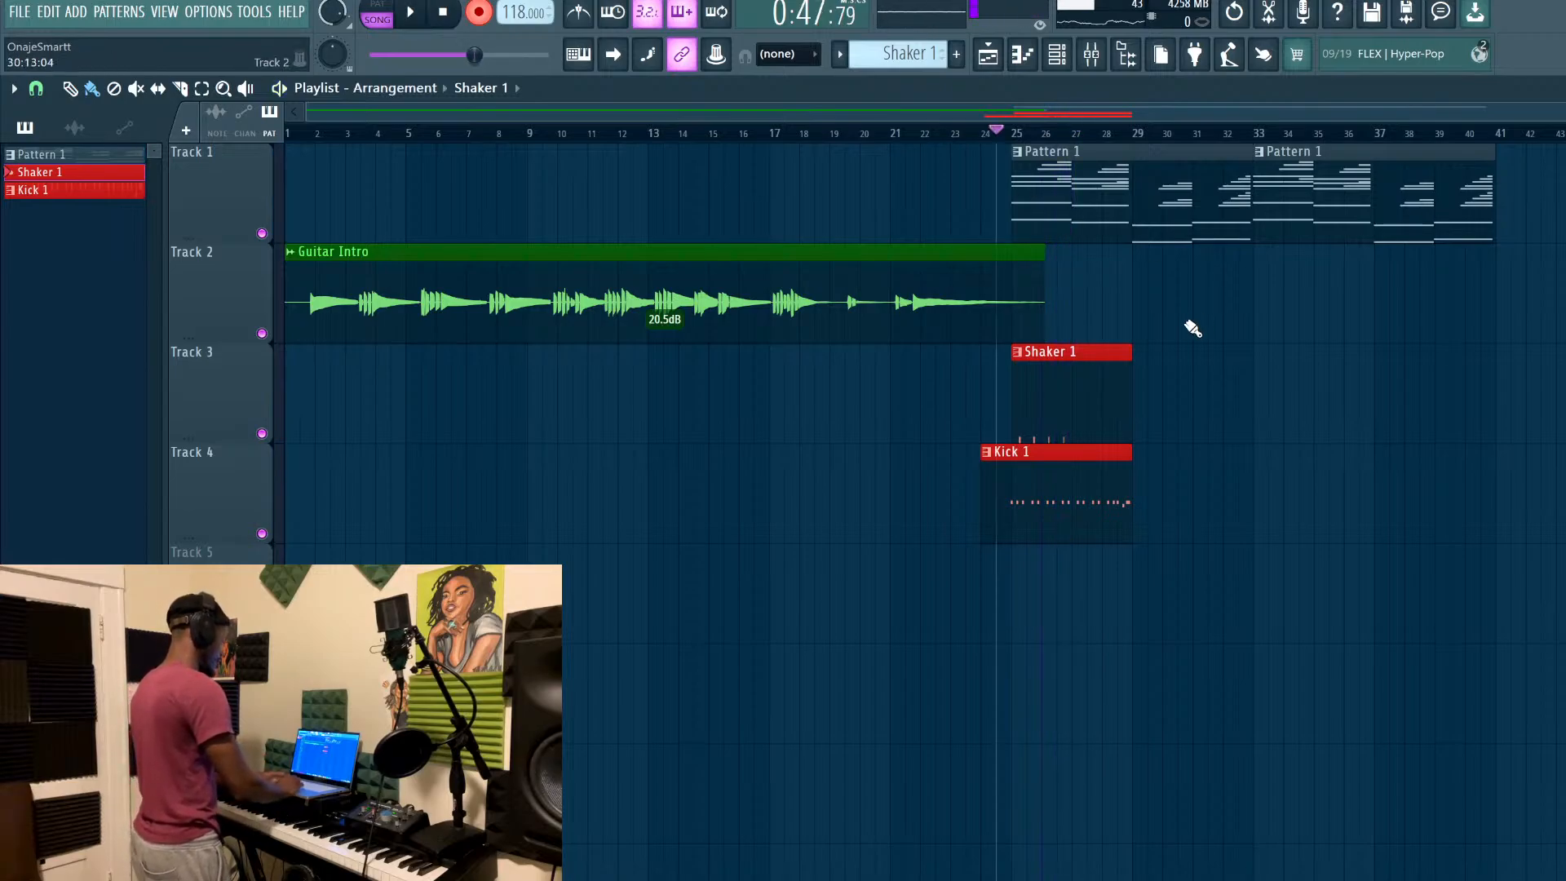
# Shorten the Shaker 1 clip on Track 3 to two bars and duplicate it to fill bars 25 to 29
pyautogui.moveTo(1132, 351); pyautogui.dragTo(1065, 354)
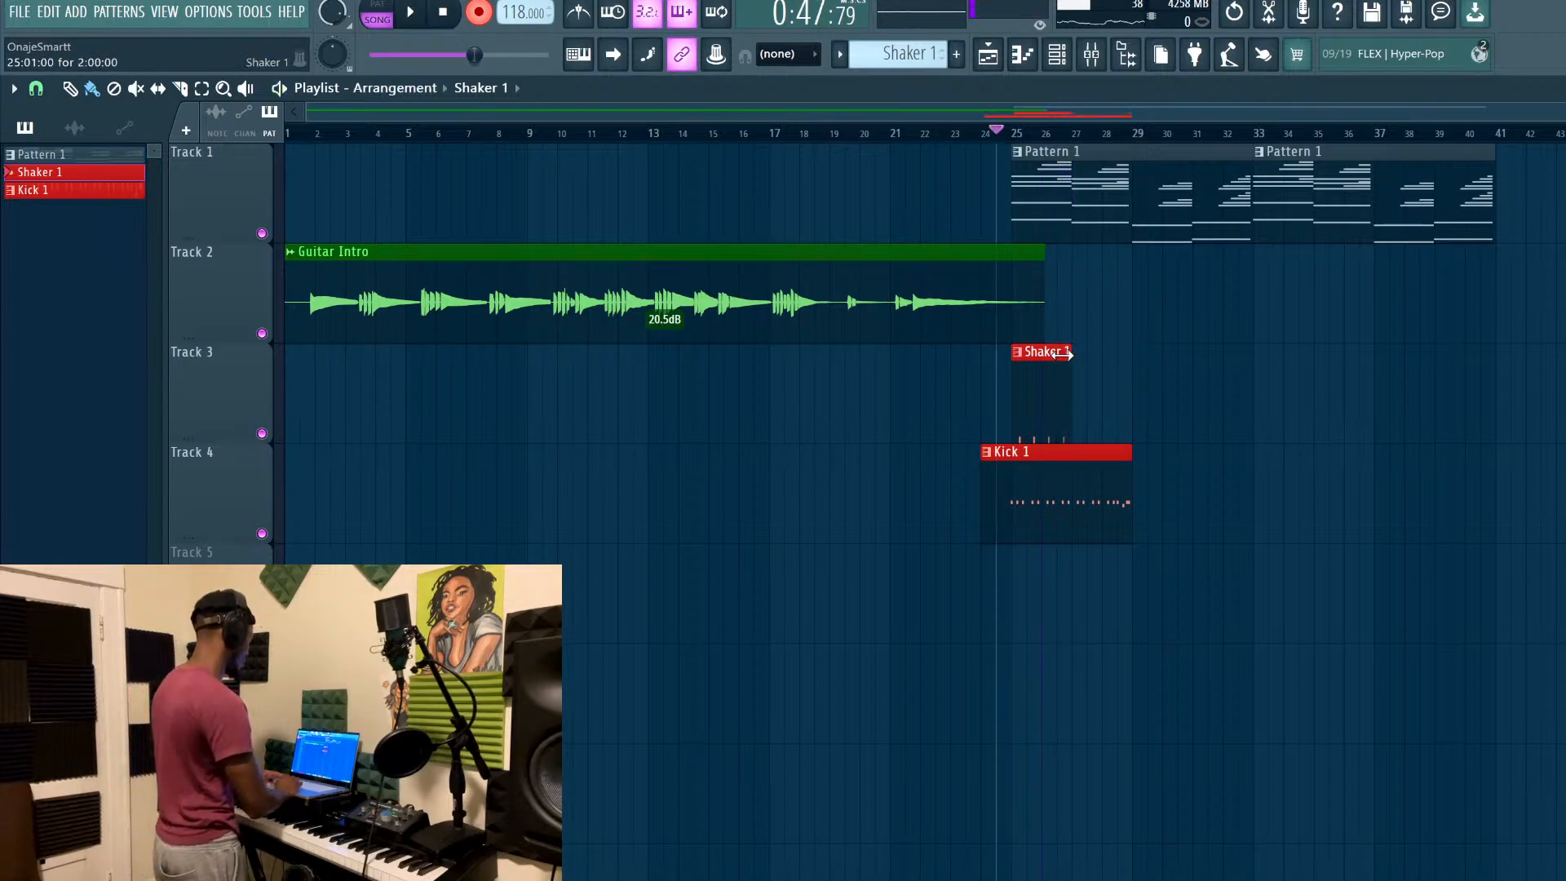
pyautogui.keyDown('ctrl'); pyautogui.click(1054, 357); pyautogui.keyUp('ctrl')
pyautogui.hotkey('ctrl', 'b')
pyautogui.hotkey('ctrl', 'd')
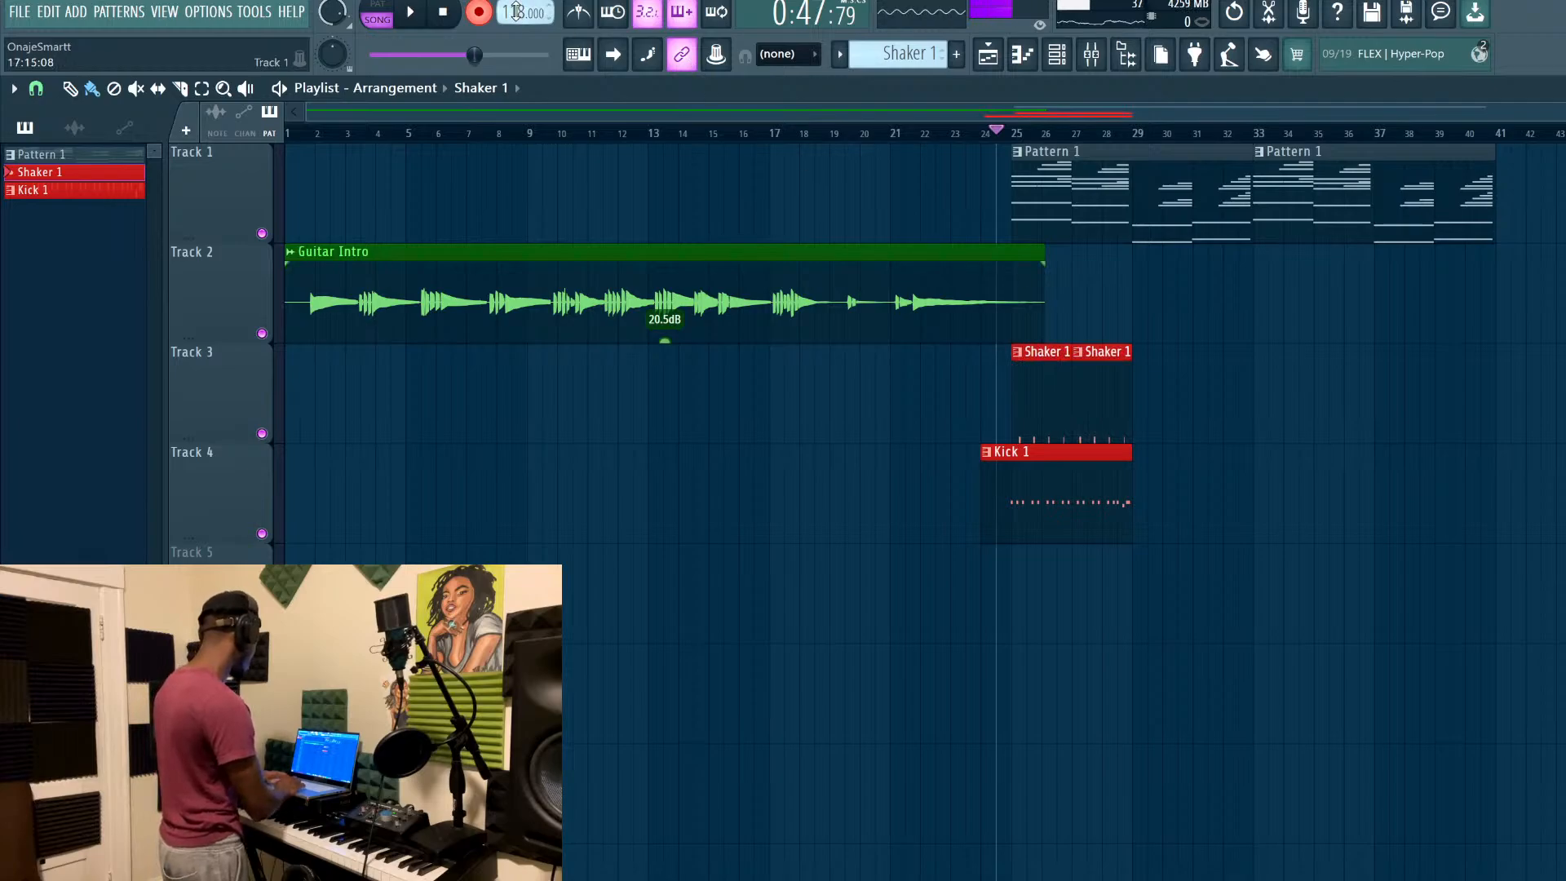
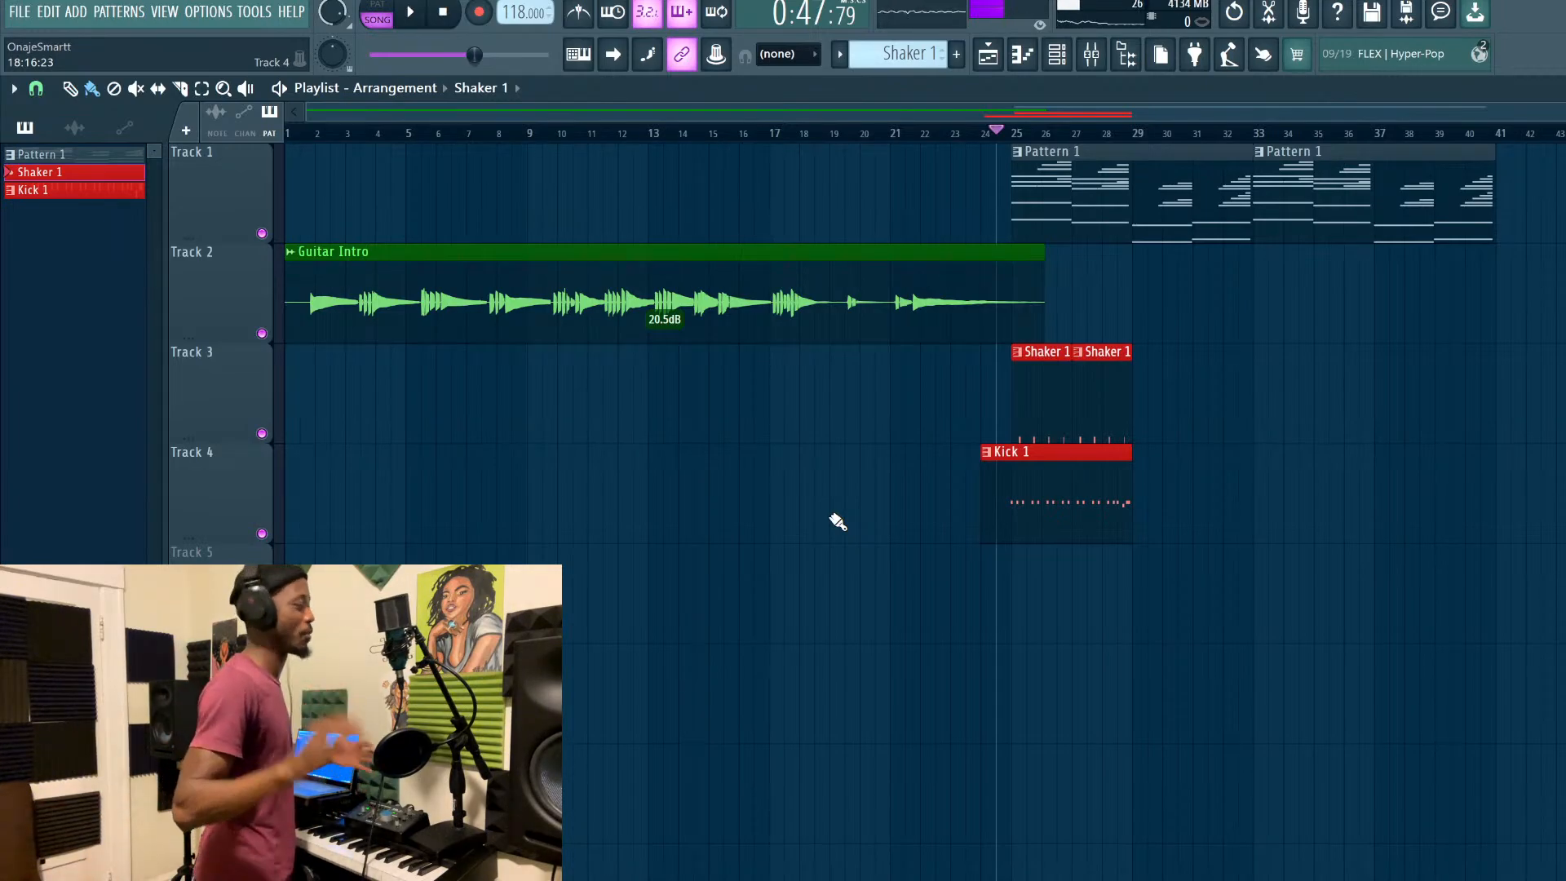
# Play the arrangement and align the last Shaker 1 note to beat 4 of the pattern's second bar
pyautogui.press('space')
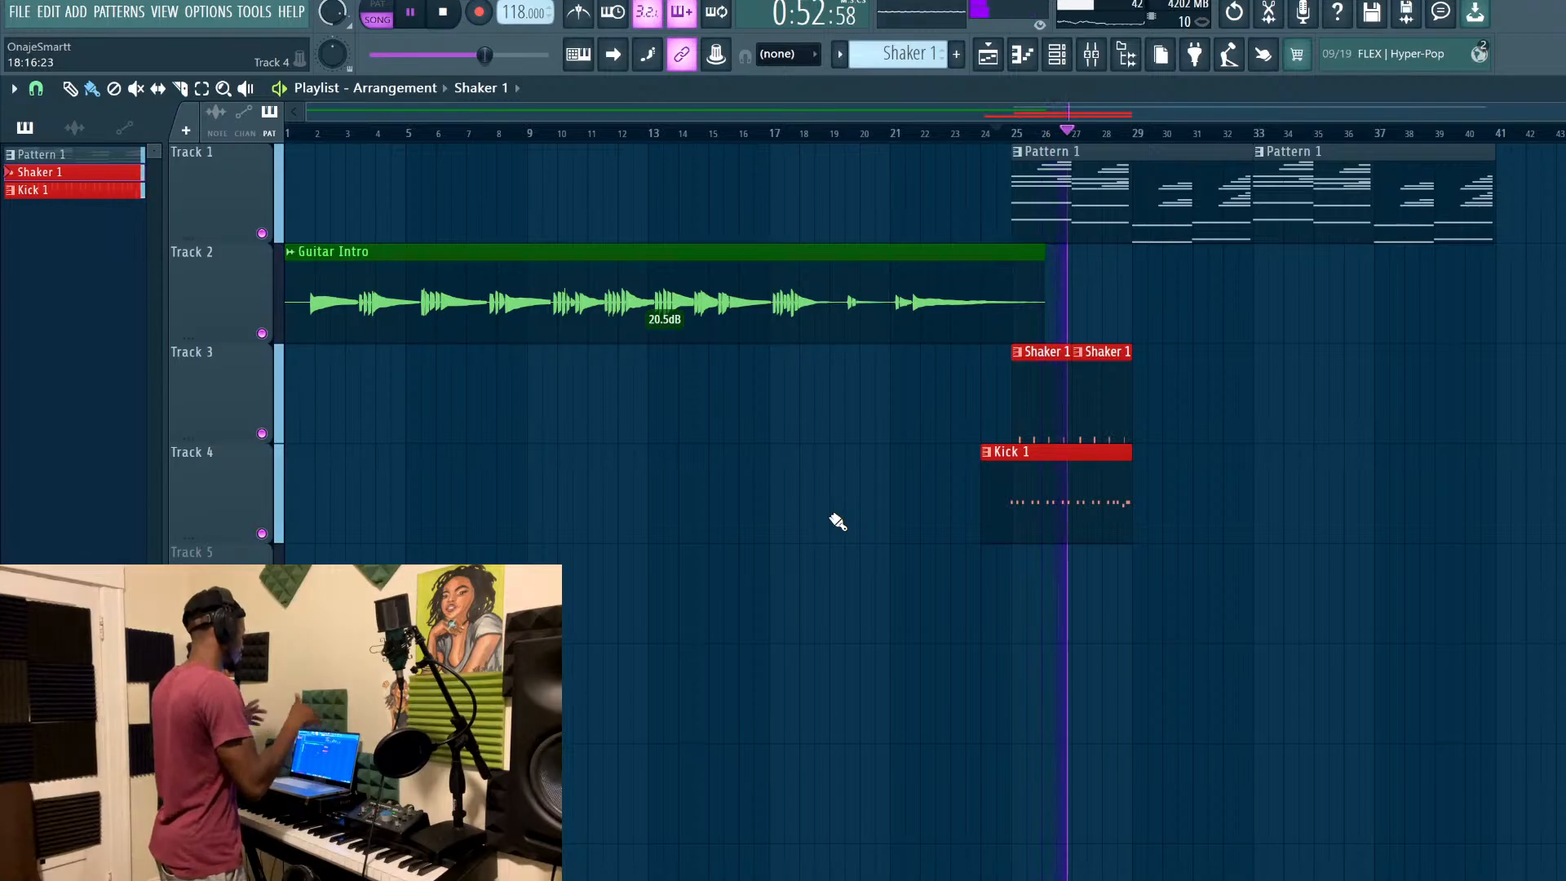
pyautogui.press('space')
pyautogui.doubleClick(1057, 375)
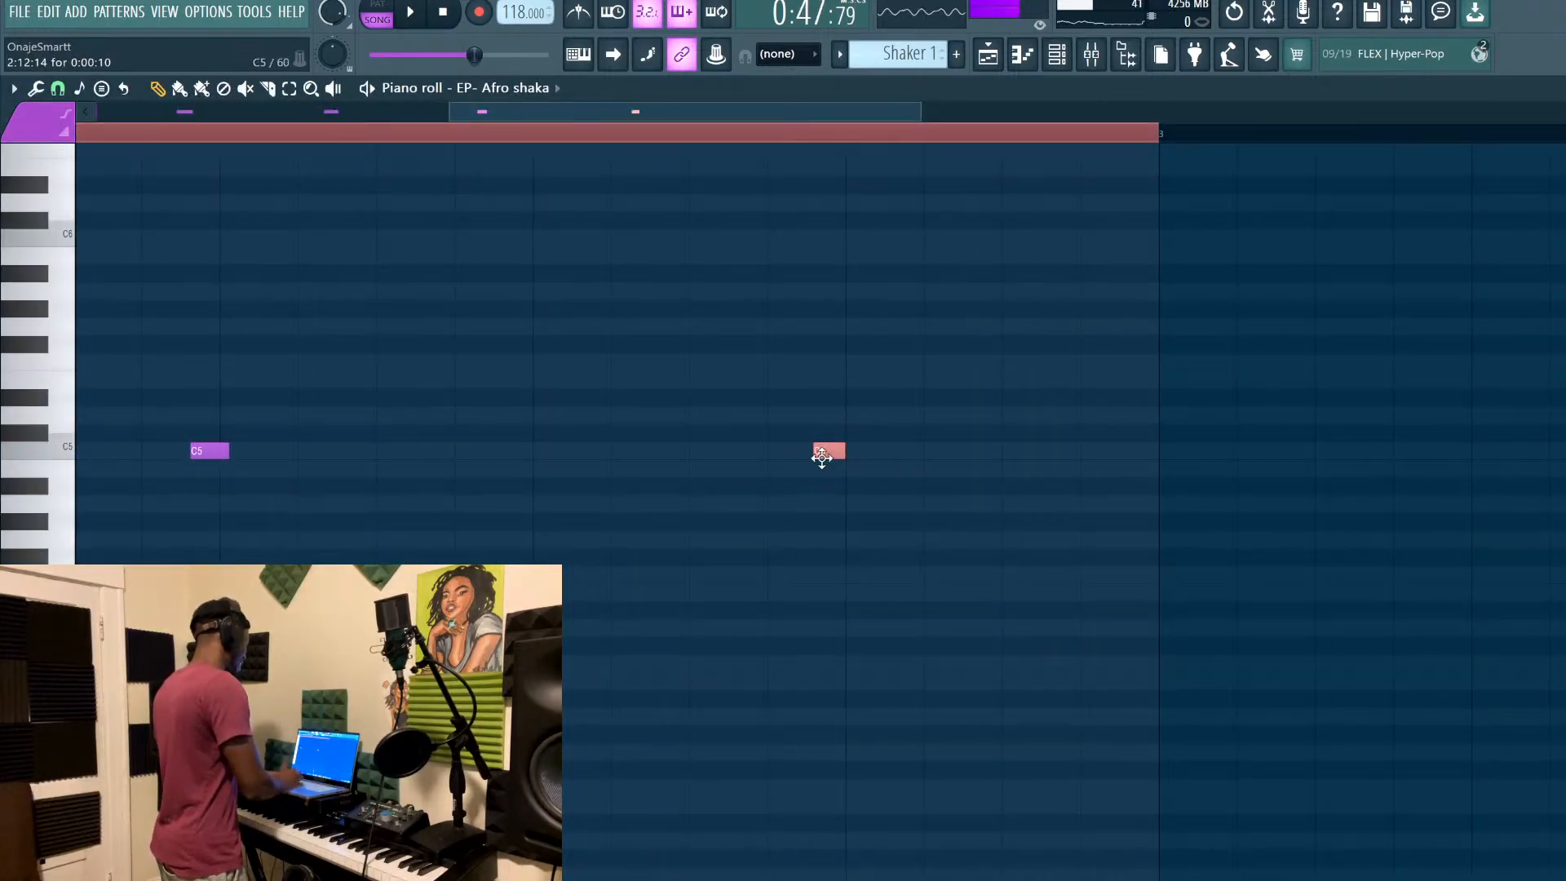
pyautogui.hotkey('ctrl', 'q')
pyautogui.scroll(-4, 866, 541)
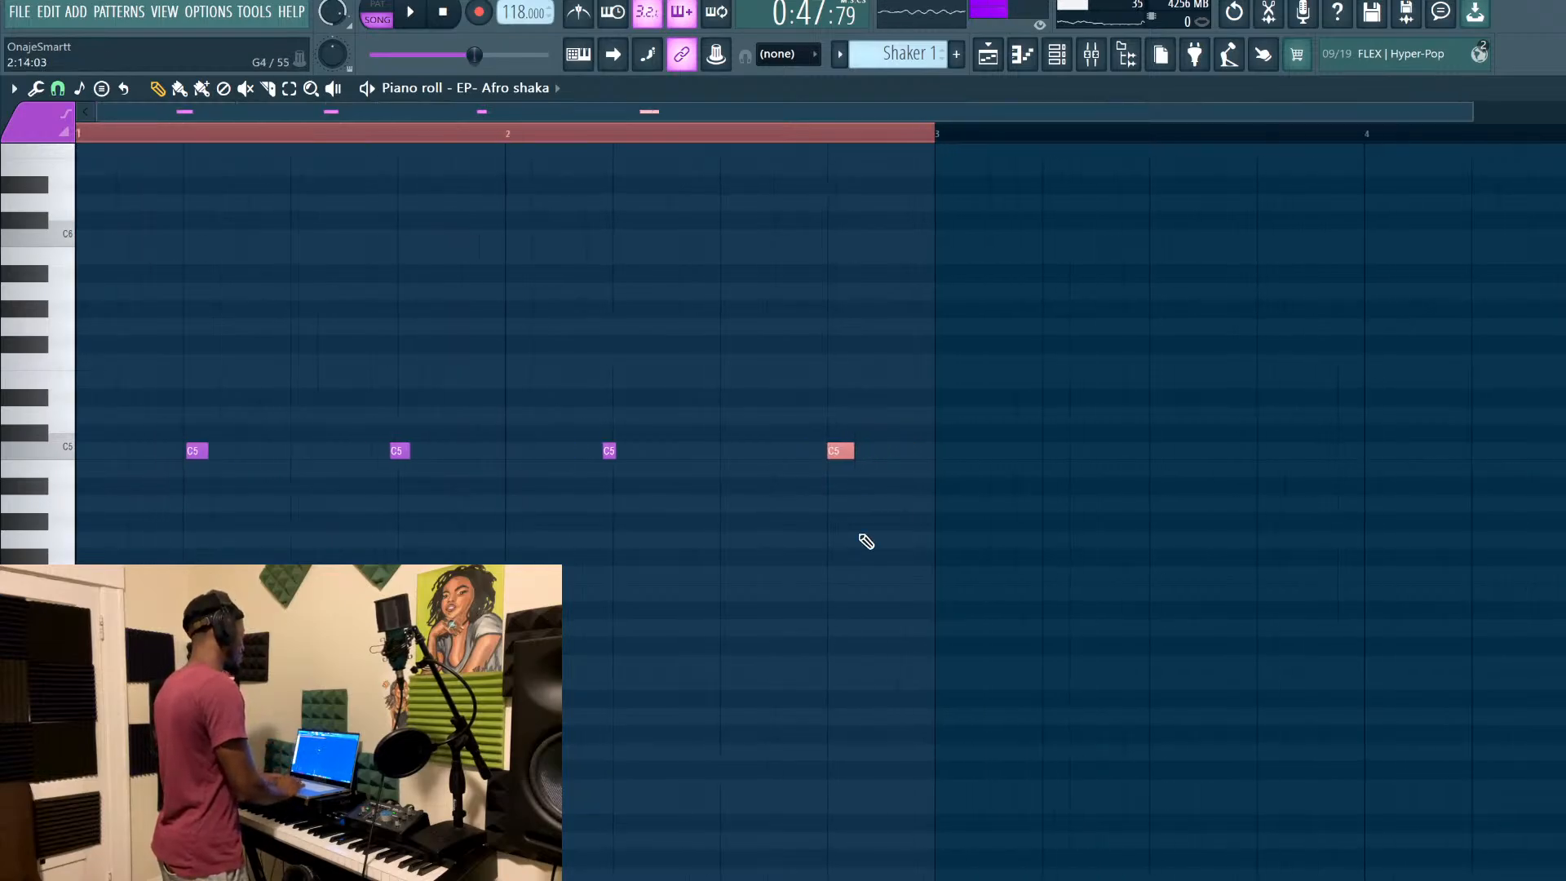
# Play the arrangement and trim the start of the Kick 1 clip on Track 4 to bar 25
pyautogui.press('space')
pyautogui.scroll(3, 799, 459)
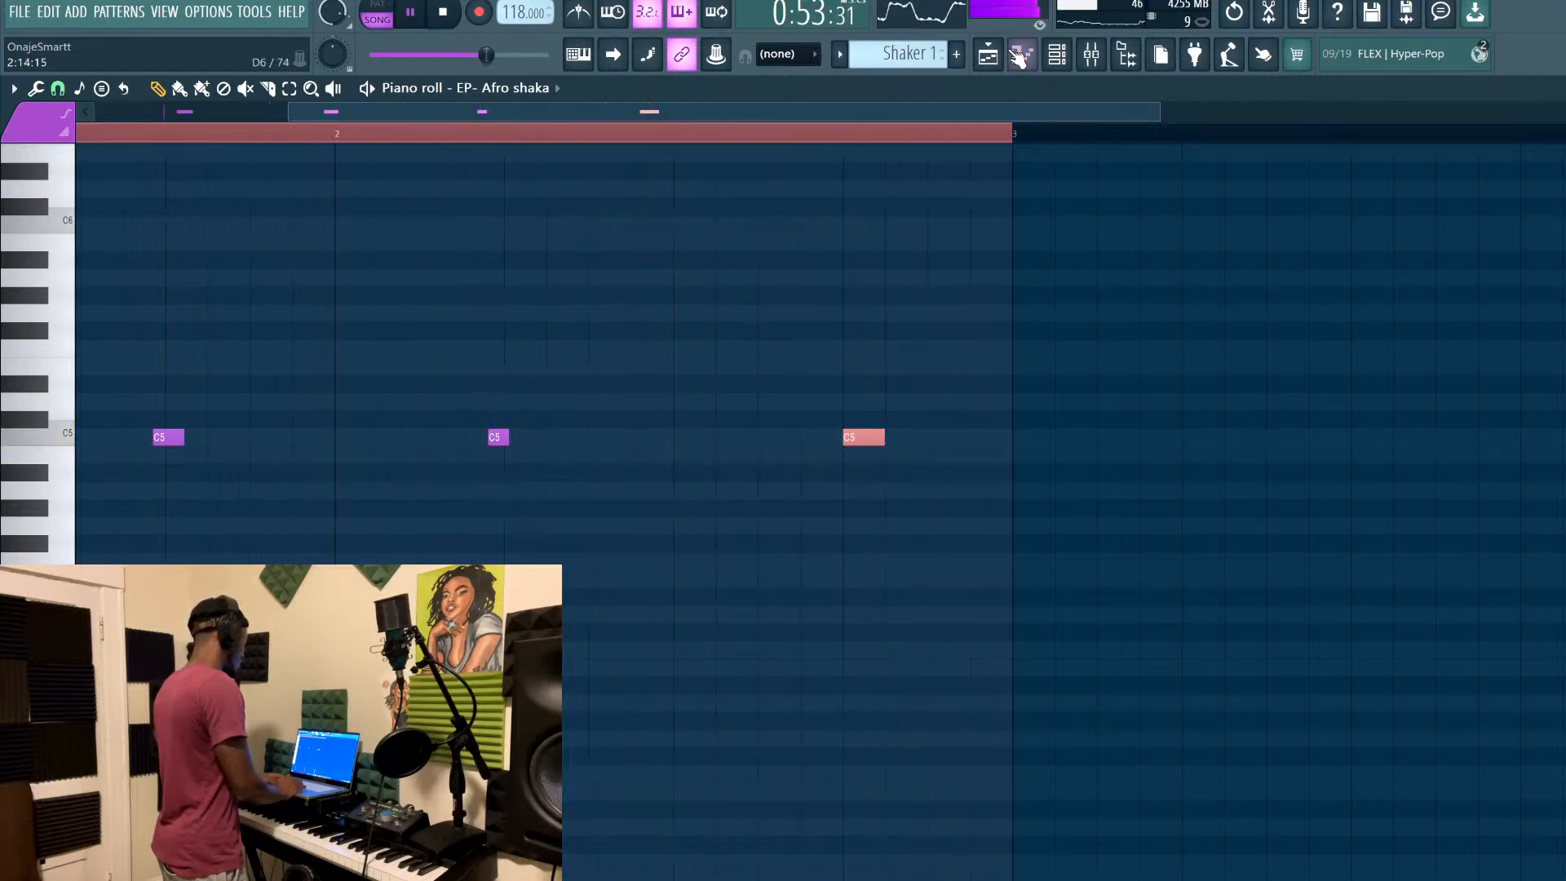
pyautogui.click(987, 54)
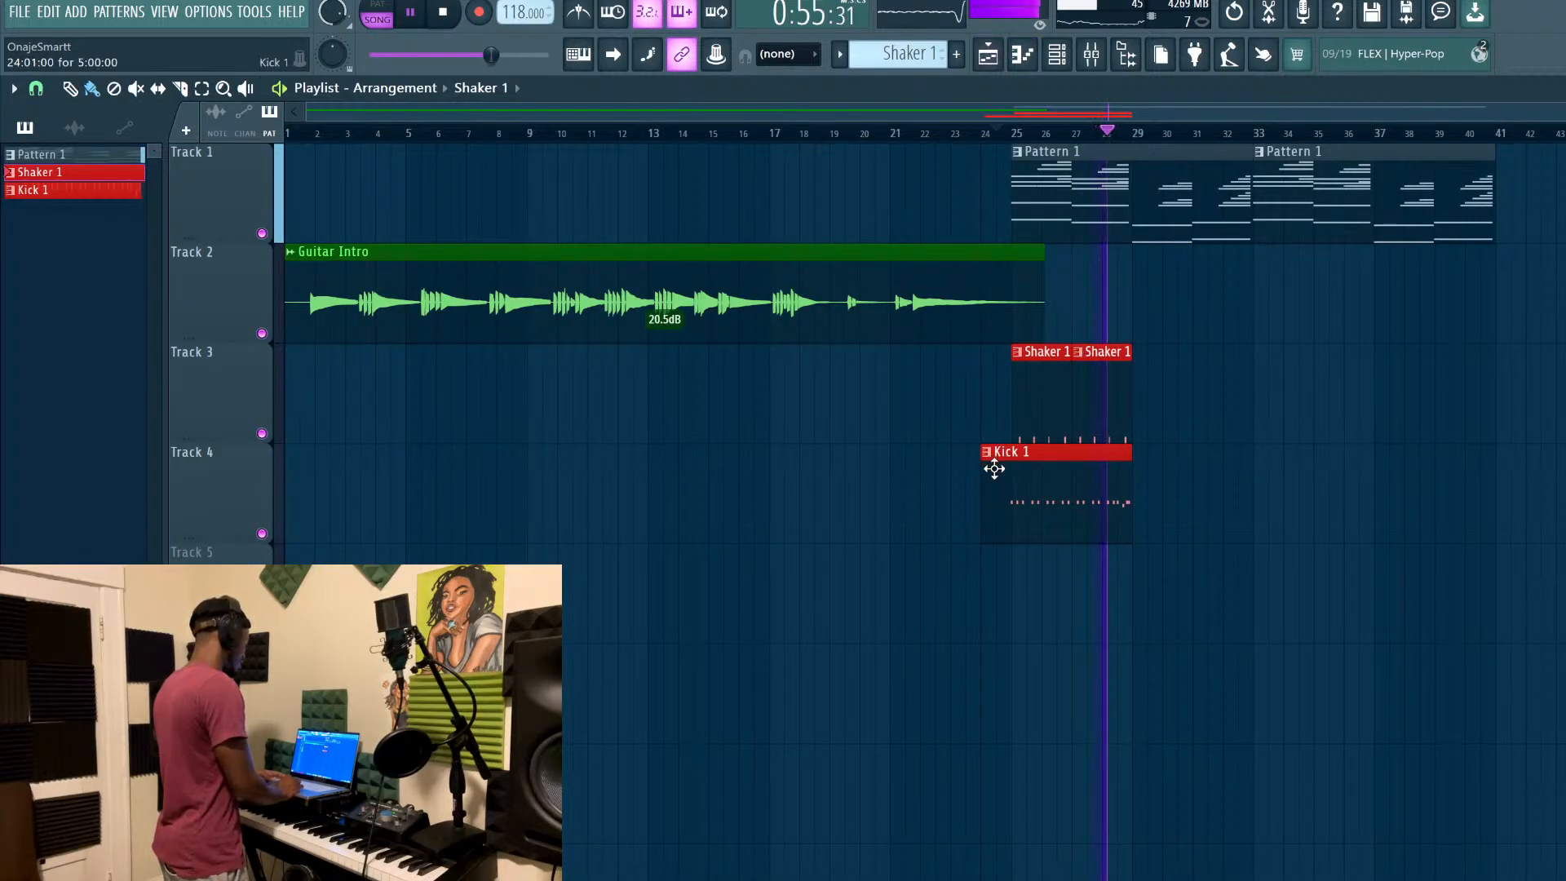
pyautogui.moveTo(982, 500); pyautogui.dragTo(1012, 500)
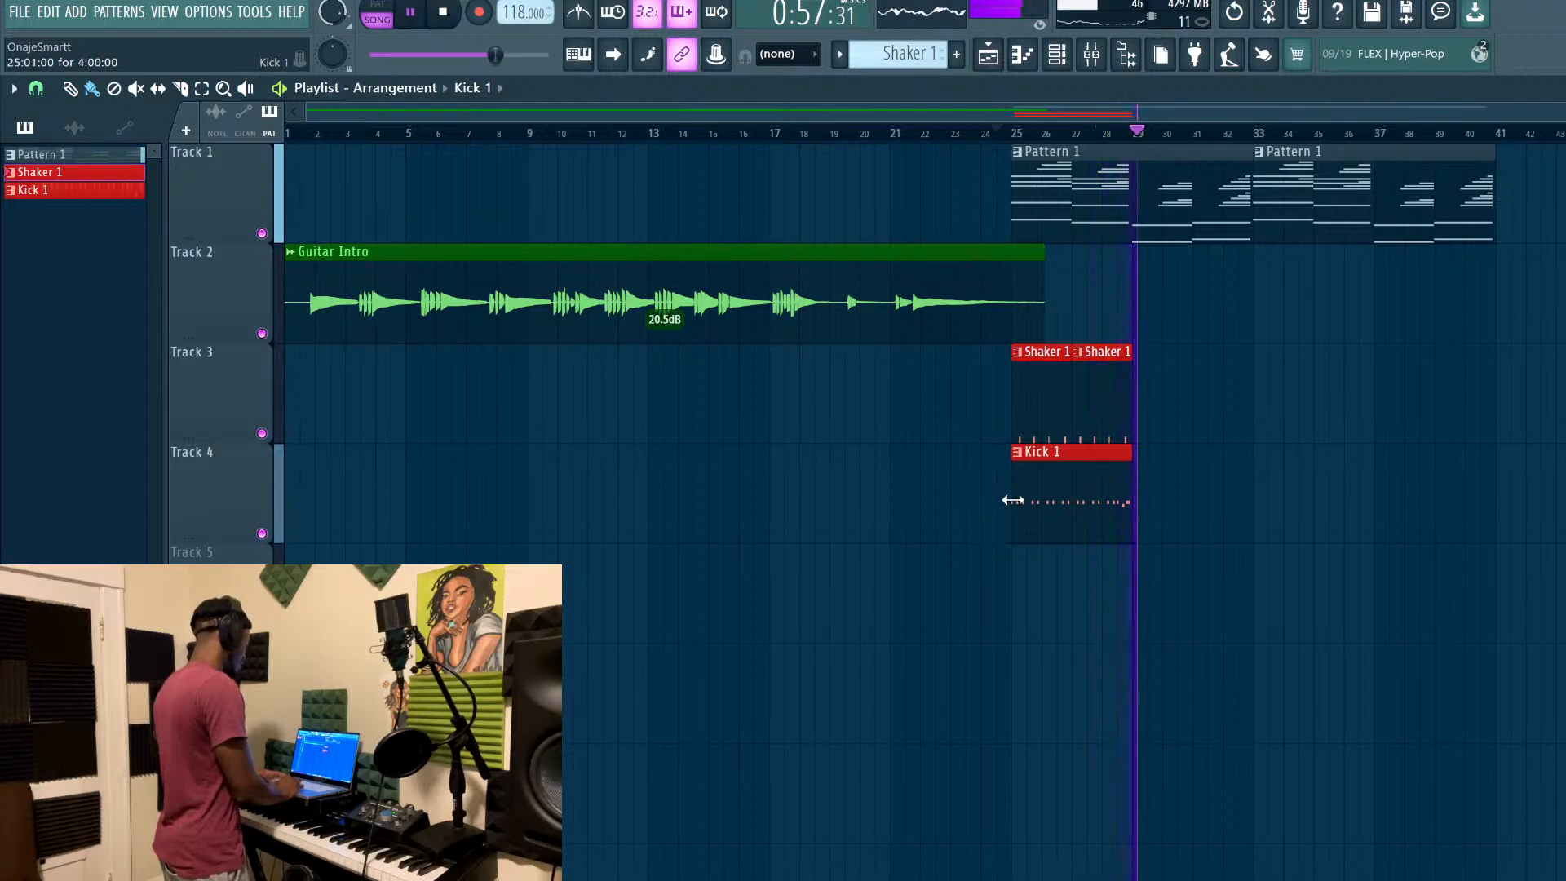
# Stop playback and duplicate the selected Shaker 1 and Kick 1 clips three times to fill Tracks 3 and 4 up to bar 41
pyautogui.press('space')
pyautogui.hotkey('ctrl', 'b')
pyautogui.hotkey('ctrl', 'b')
pyautogui.hotkey('ctrl', 'b')
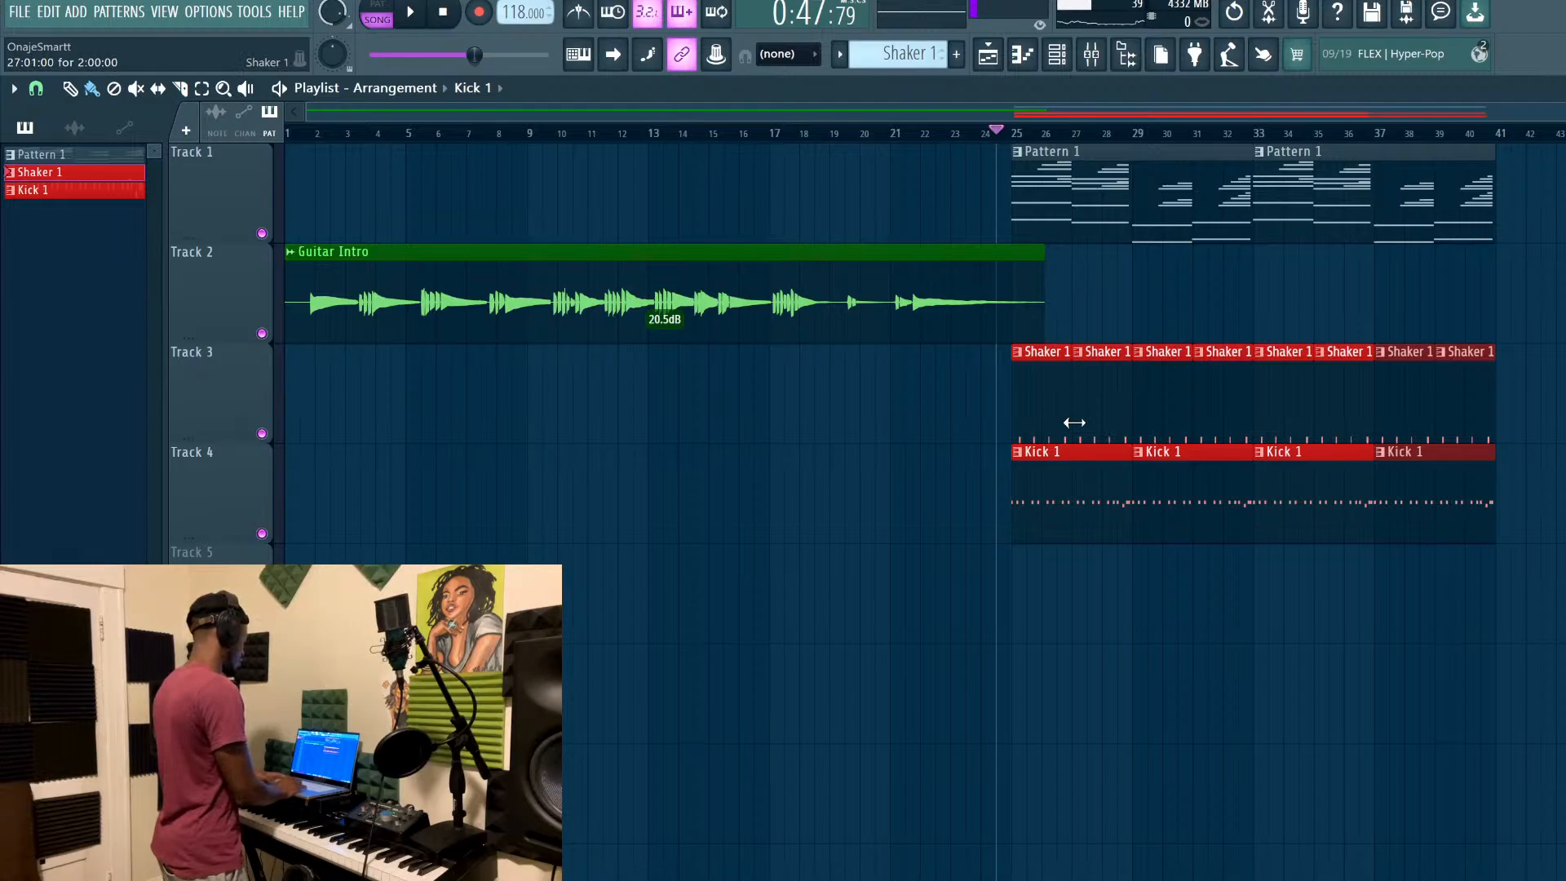
# Open the Kick 1 pattern's notes and play the arrangement to check the closing notes of the pattern
pyautogui.doubleClick(1098, 514)
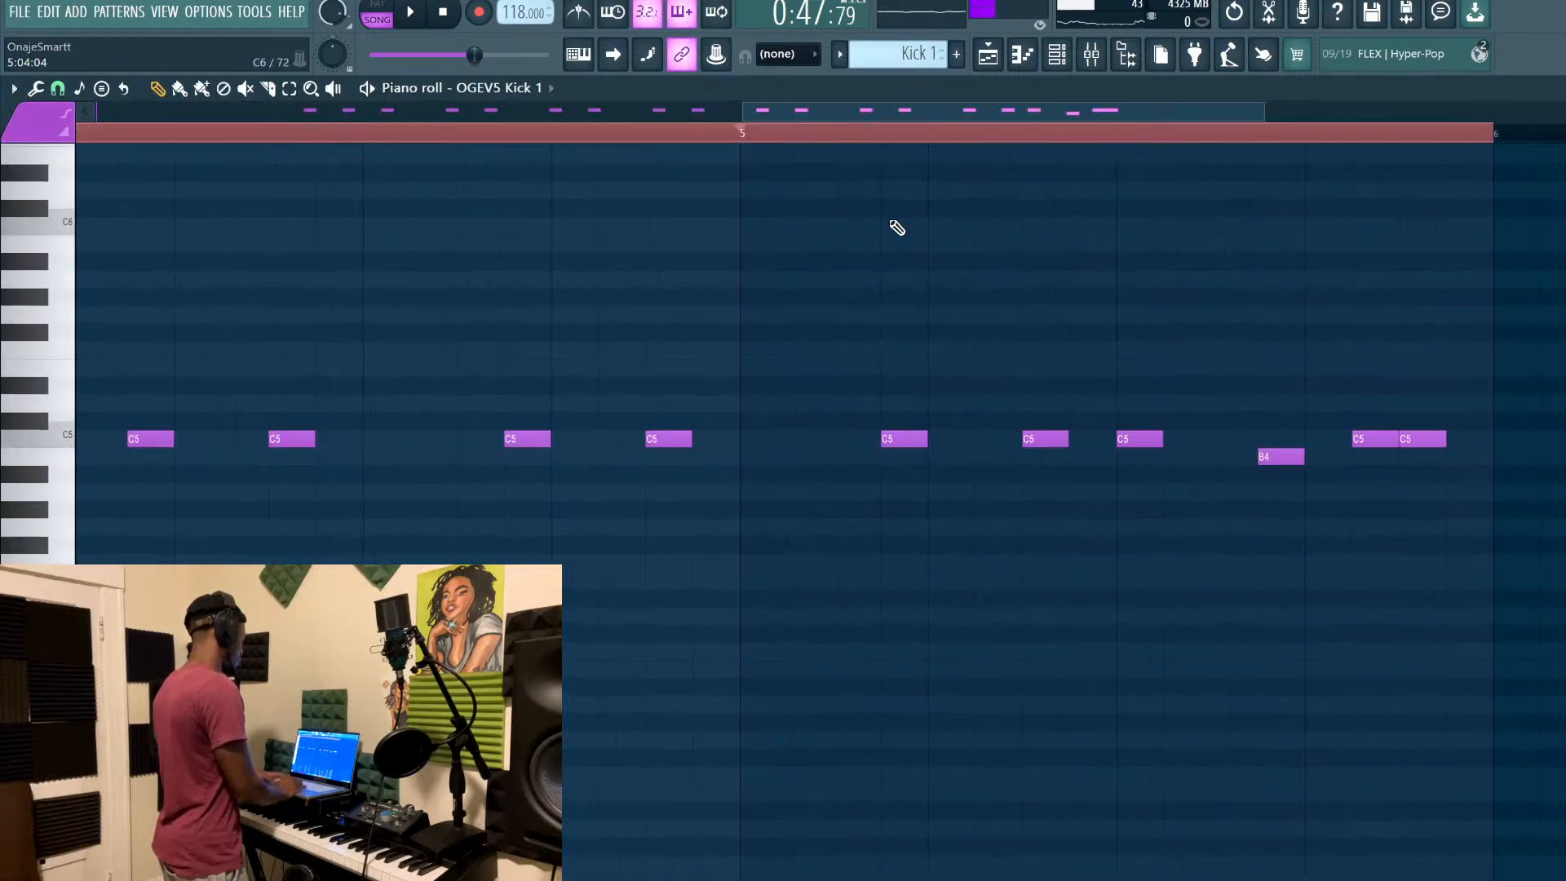
pyautogui.press('space')
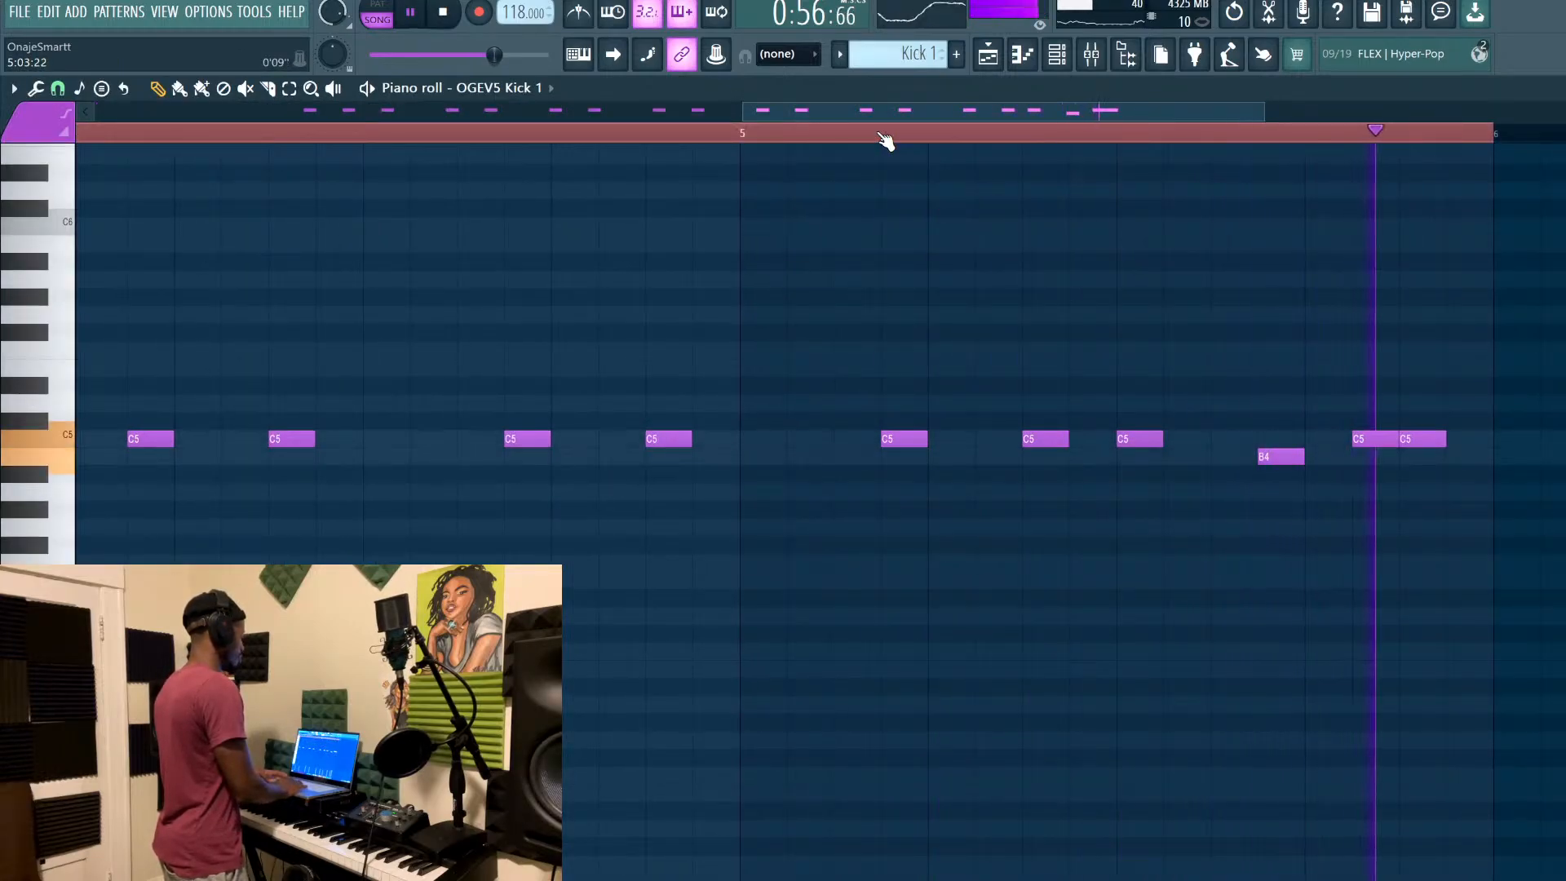
pyautogui.click(984, 64)
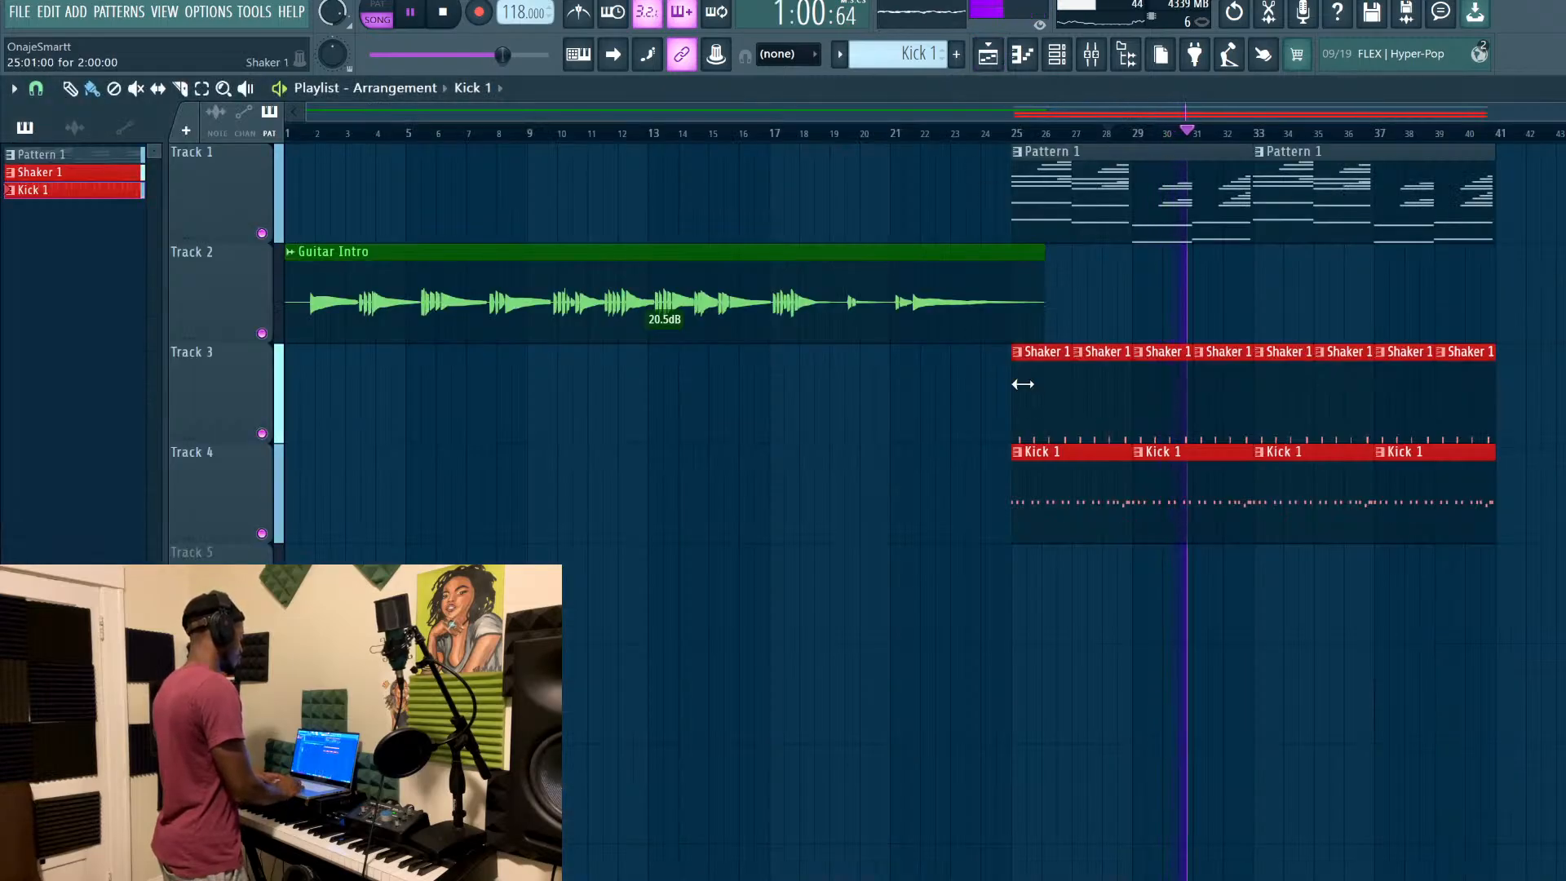
pyautogui.press('space')
# Check the Kick 1 notes and merge the first two Kick 1 clips on Track 4 into one pattern spanning bars 25 to 33
pyautogui.doubleClick(1095, 458)
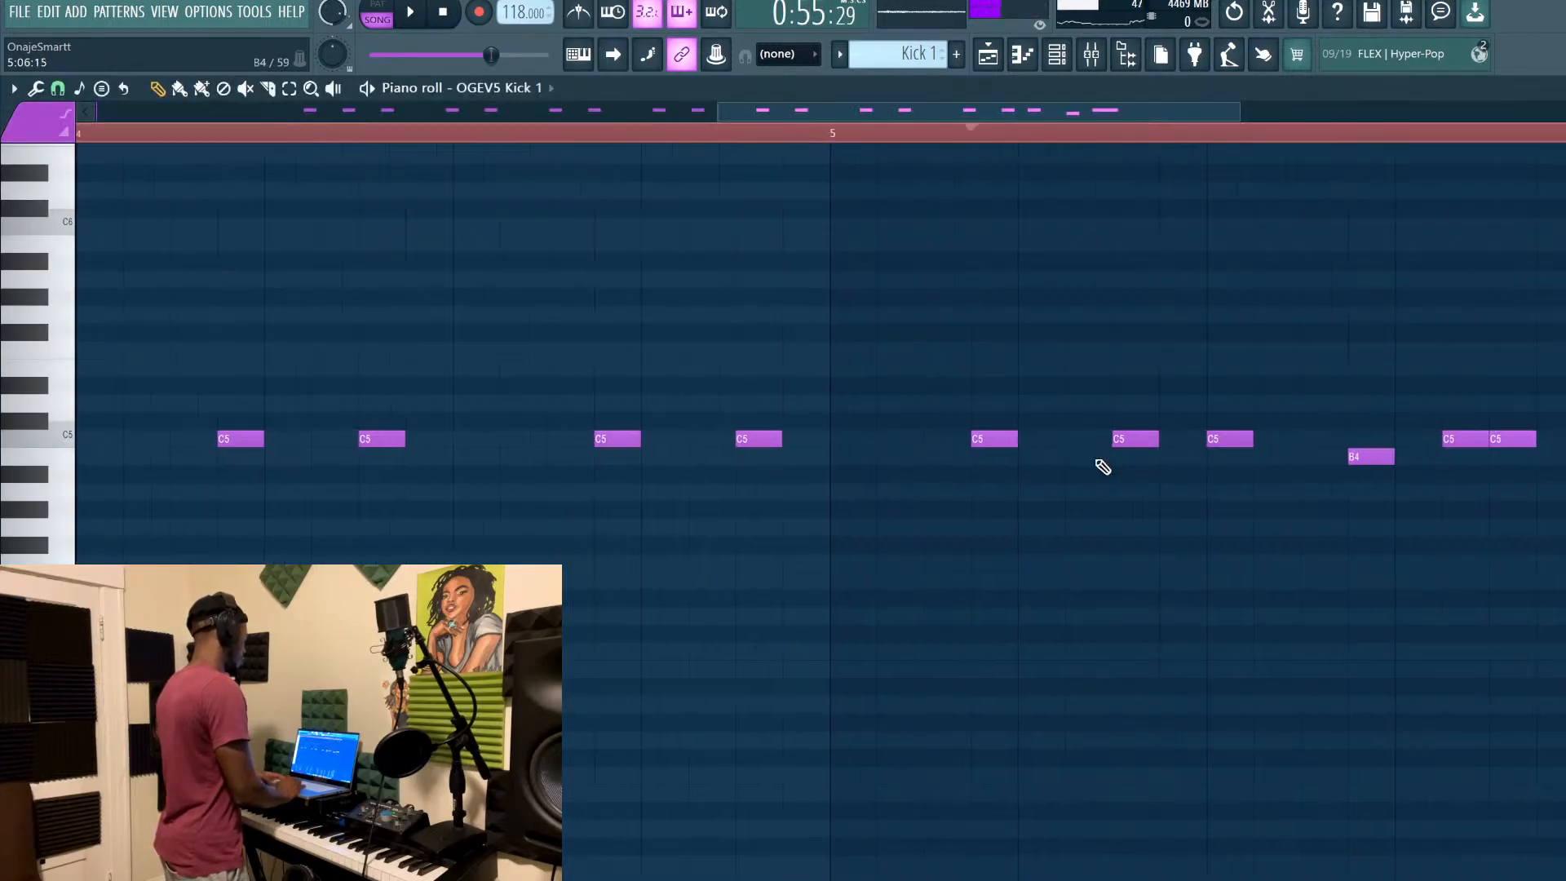
pyautogui.keyDown('ctrl'); pyautogui.scroll(-2, 1103, 467); pyautogui.keyUp('ctrl')
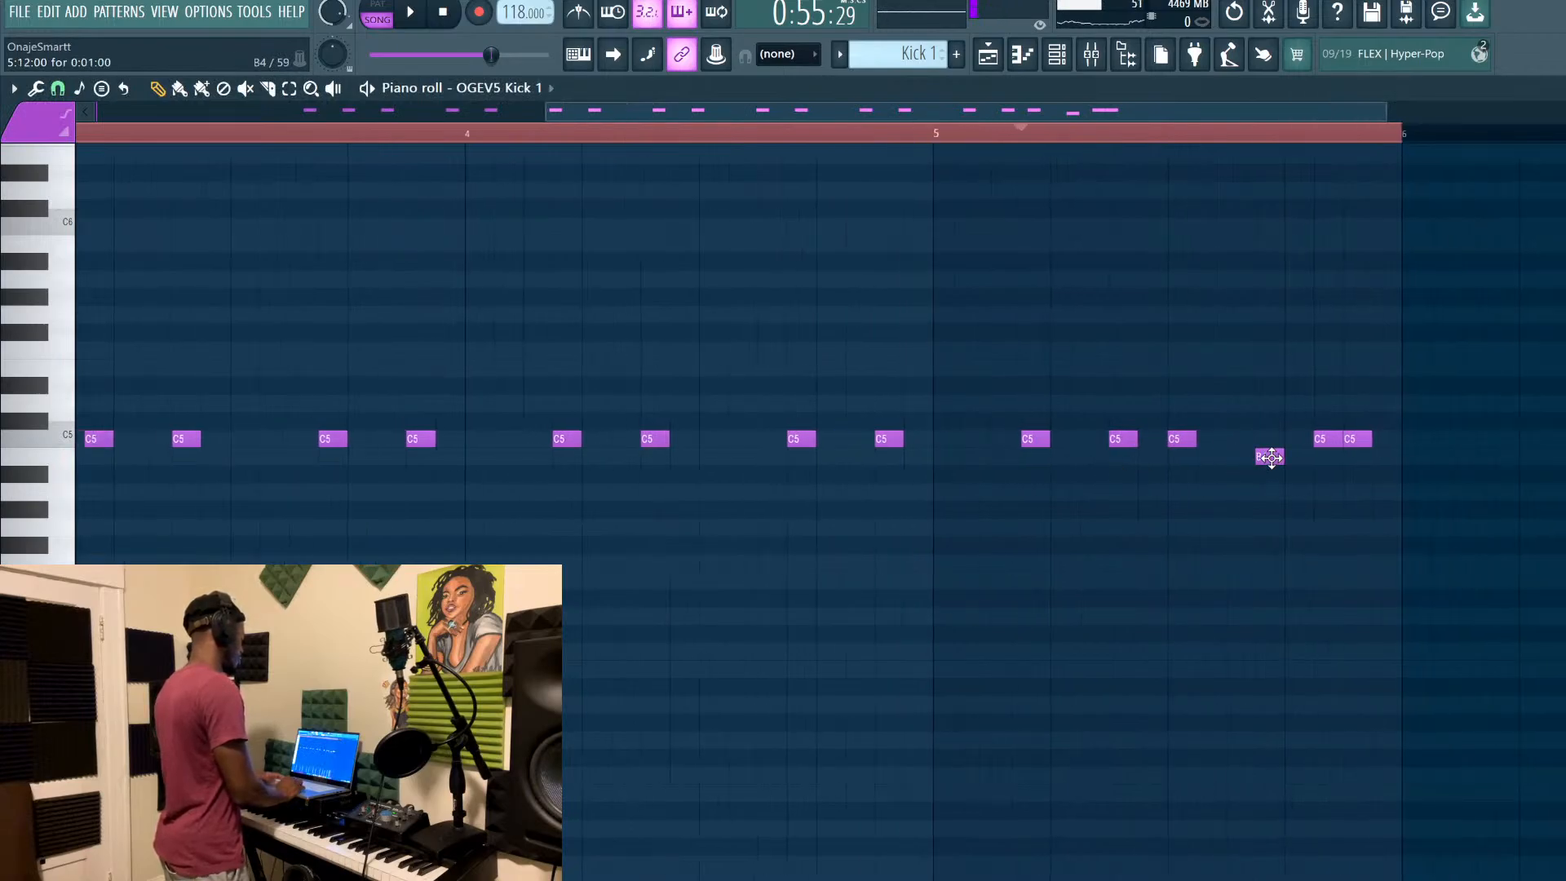
pyautogui.press('F5')
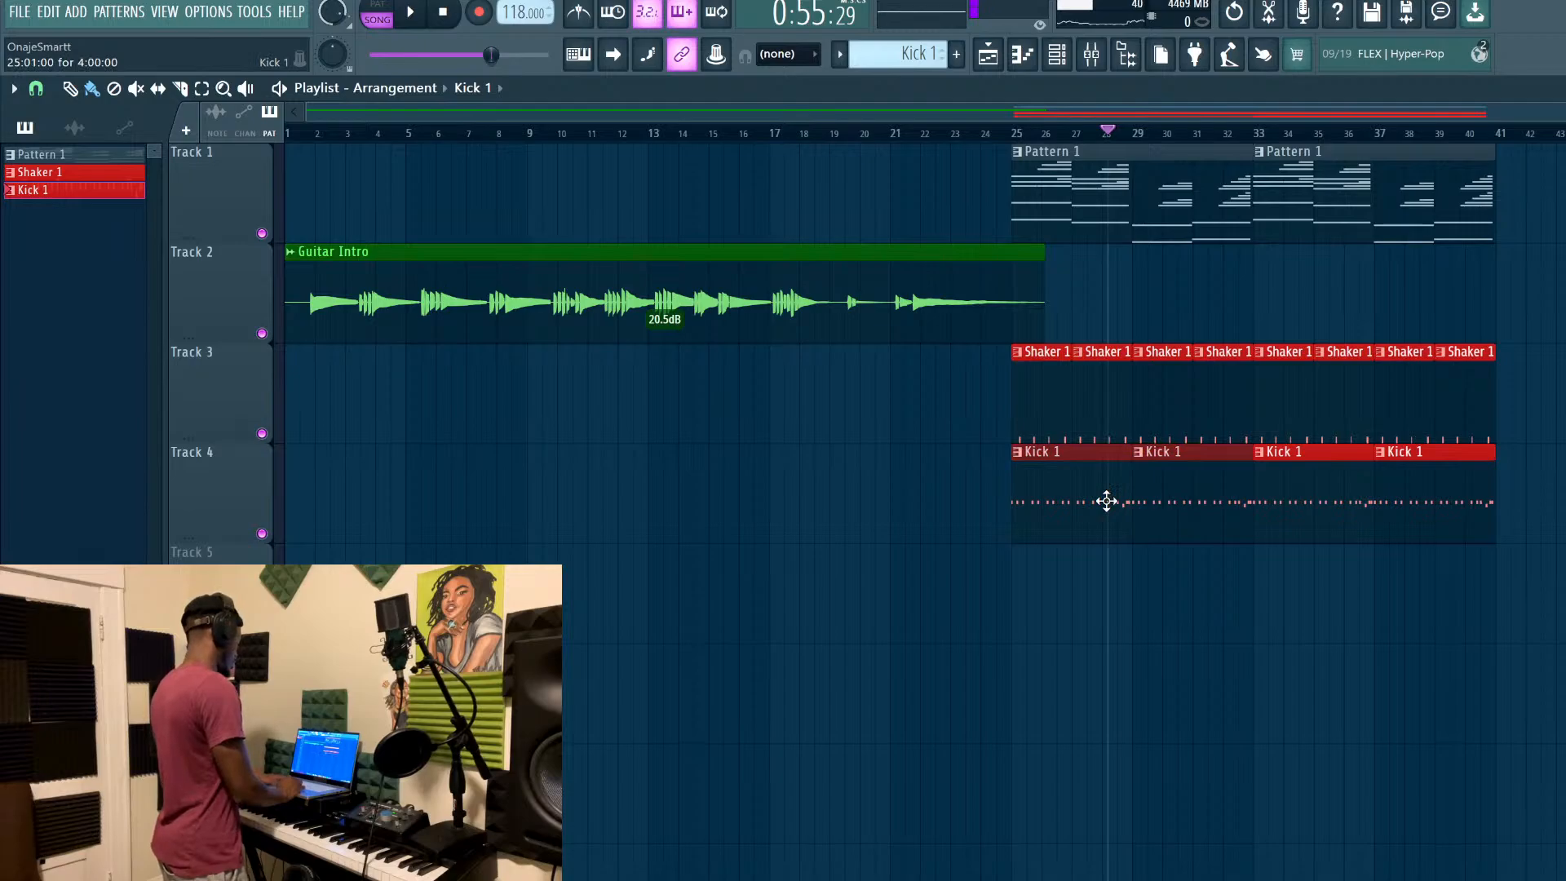
pyautogui.hotkey('ctrl', 'g')
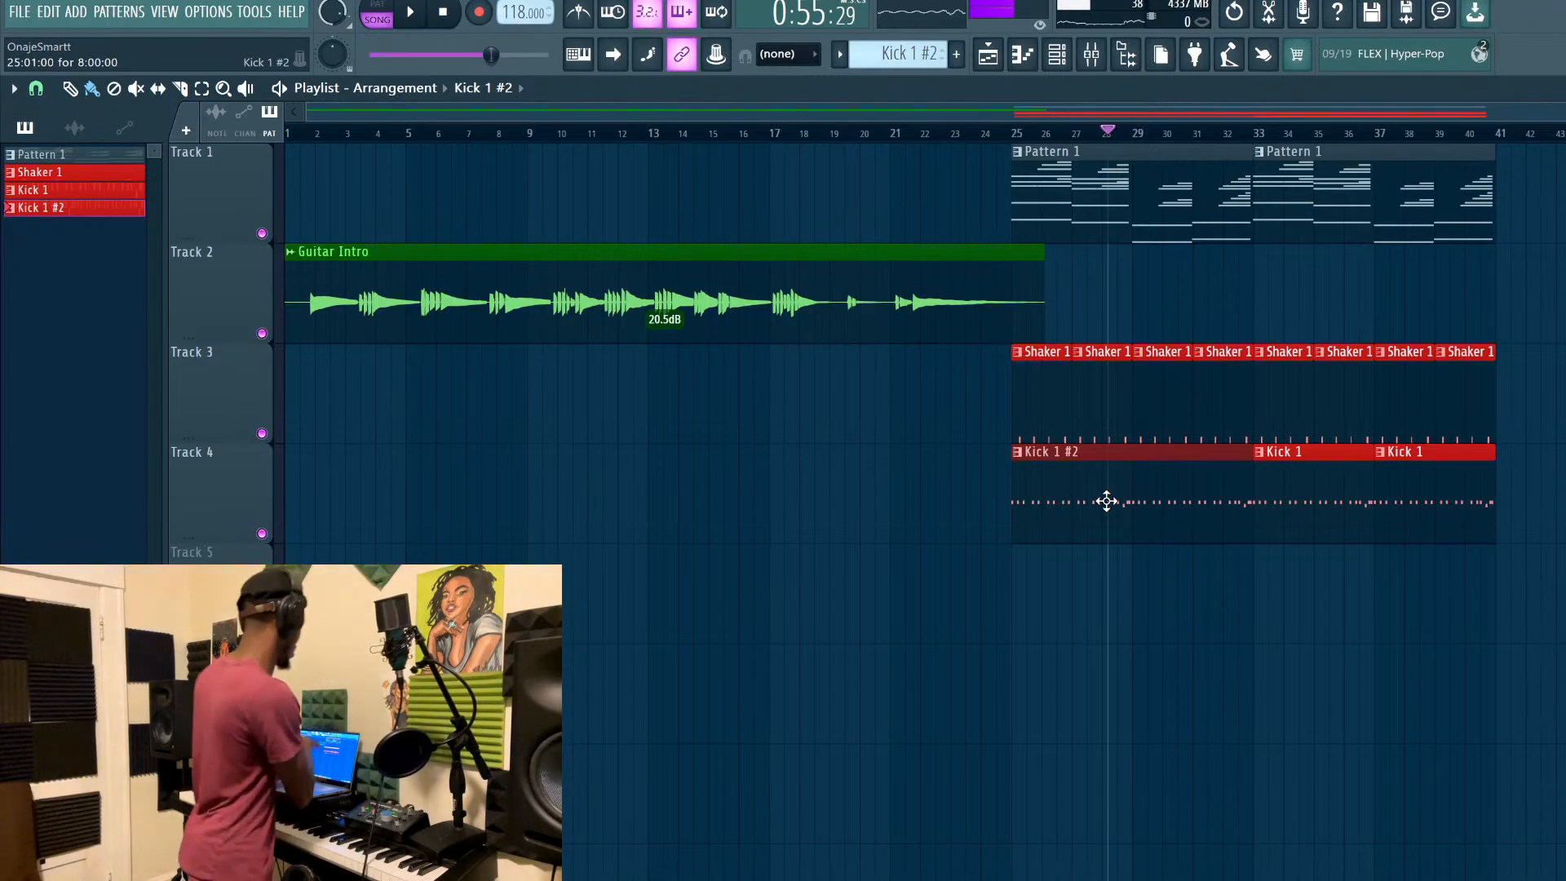
# Open the merged Kick 1 #2 pattern and listen to the kick notes from just before its bar 4
pyautogui.doubleClick(1063, 459)
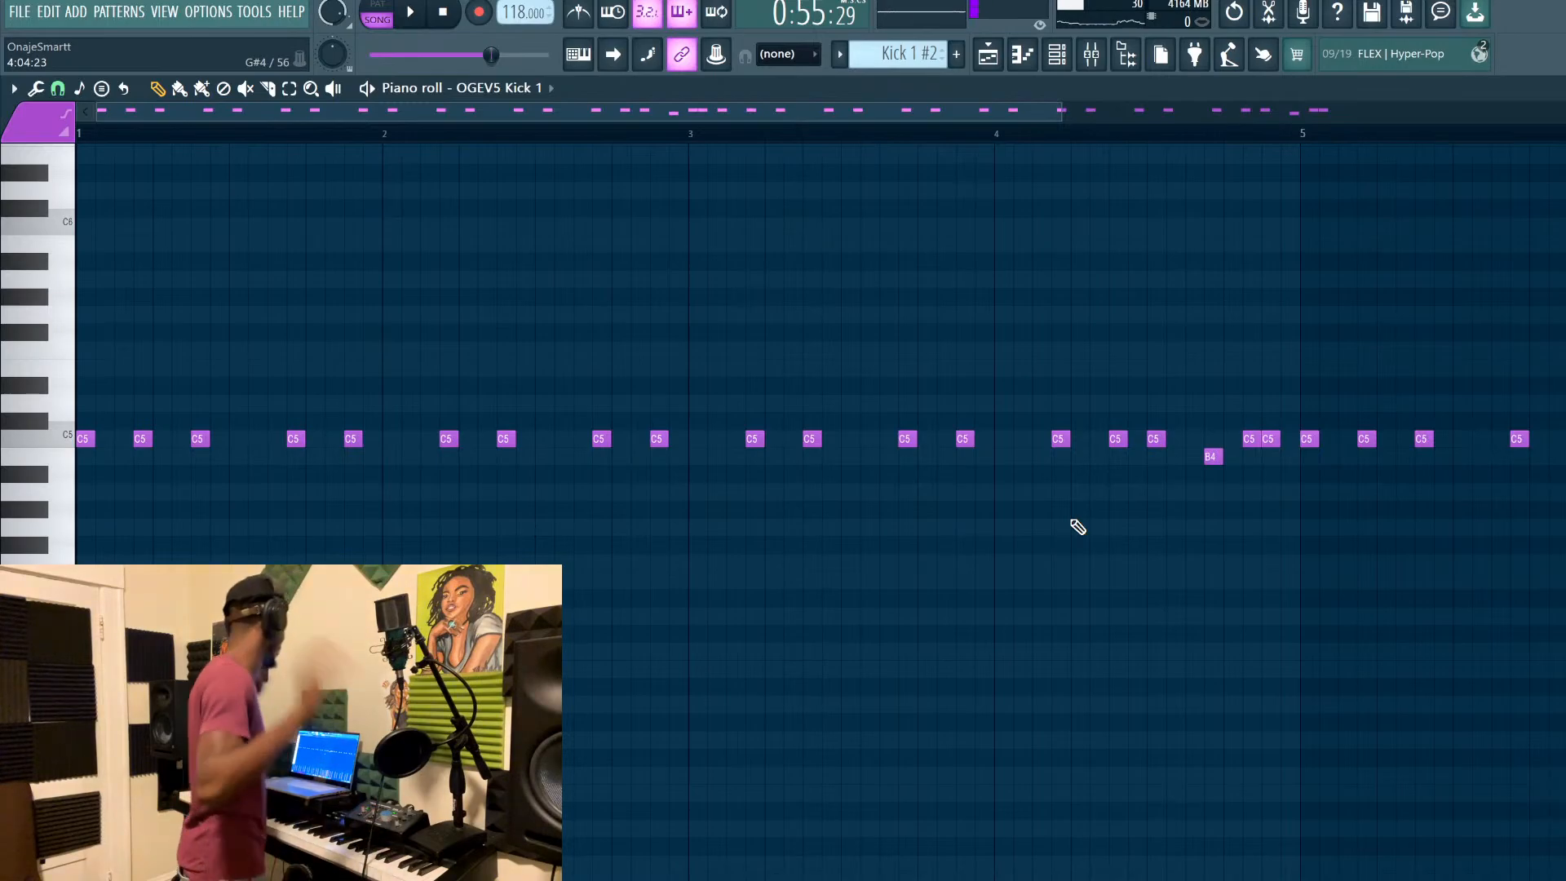
pyautogui.scroll(-3, 1079, 527)
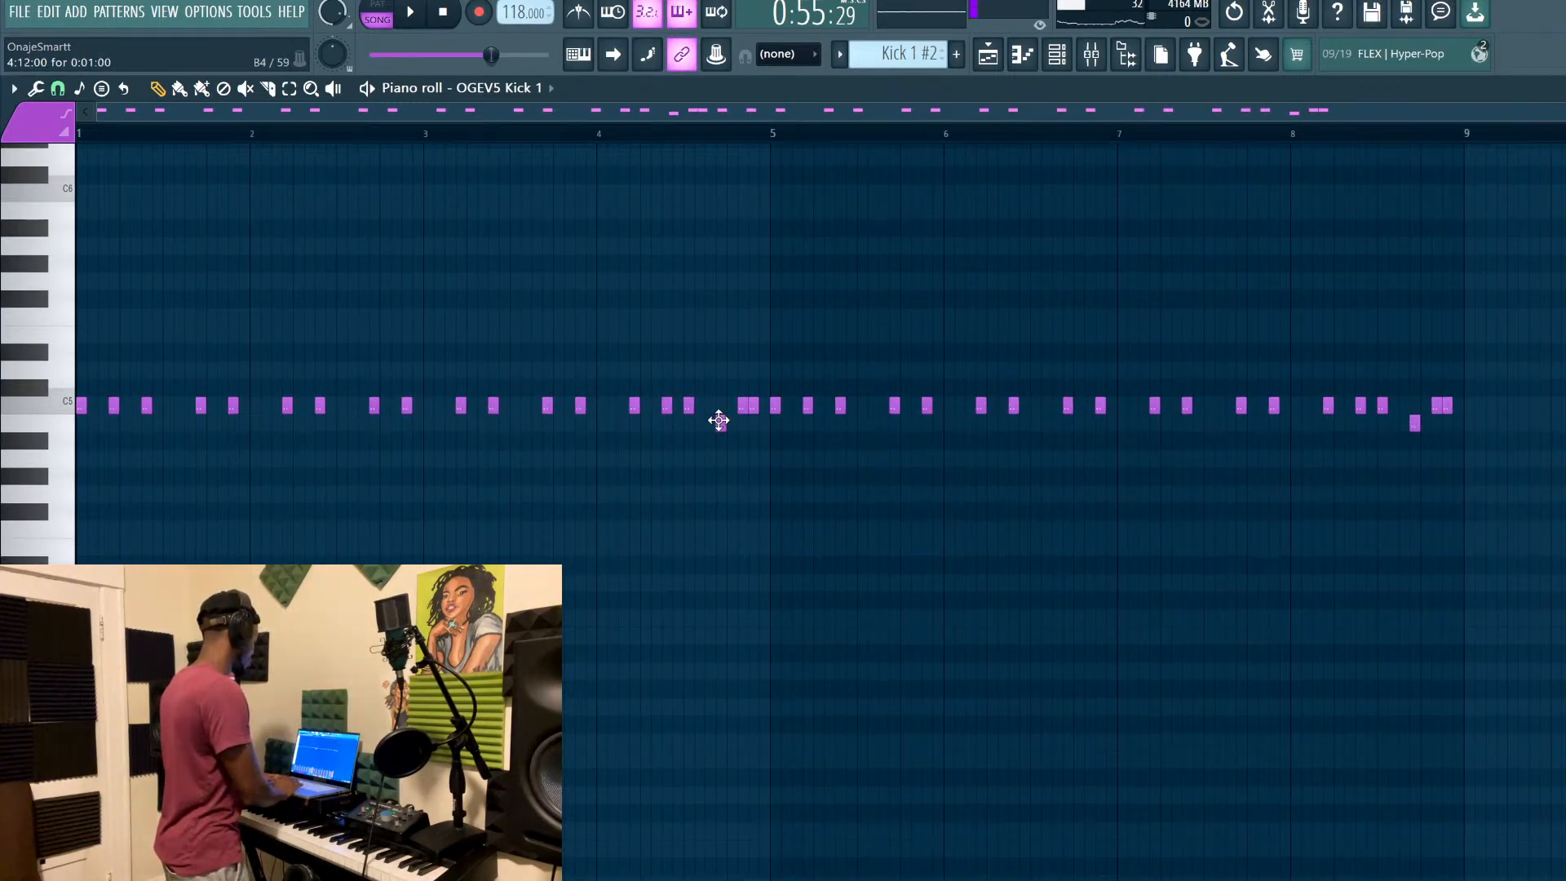
pyautogui.scroll(1, 723, 421)
pyautogui.click(580, 142)
pyautogui.press('space')
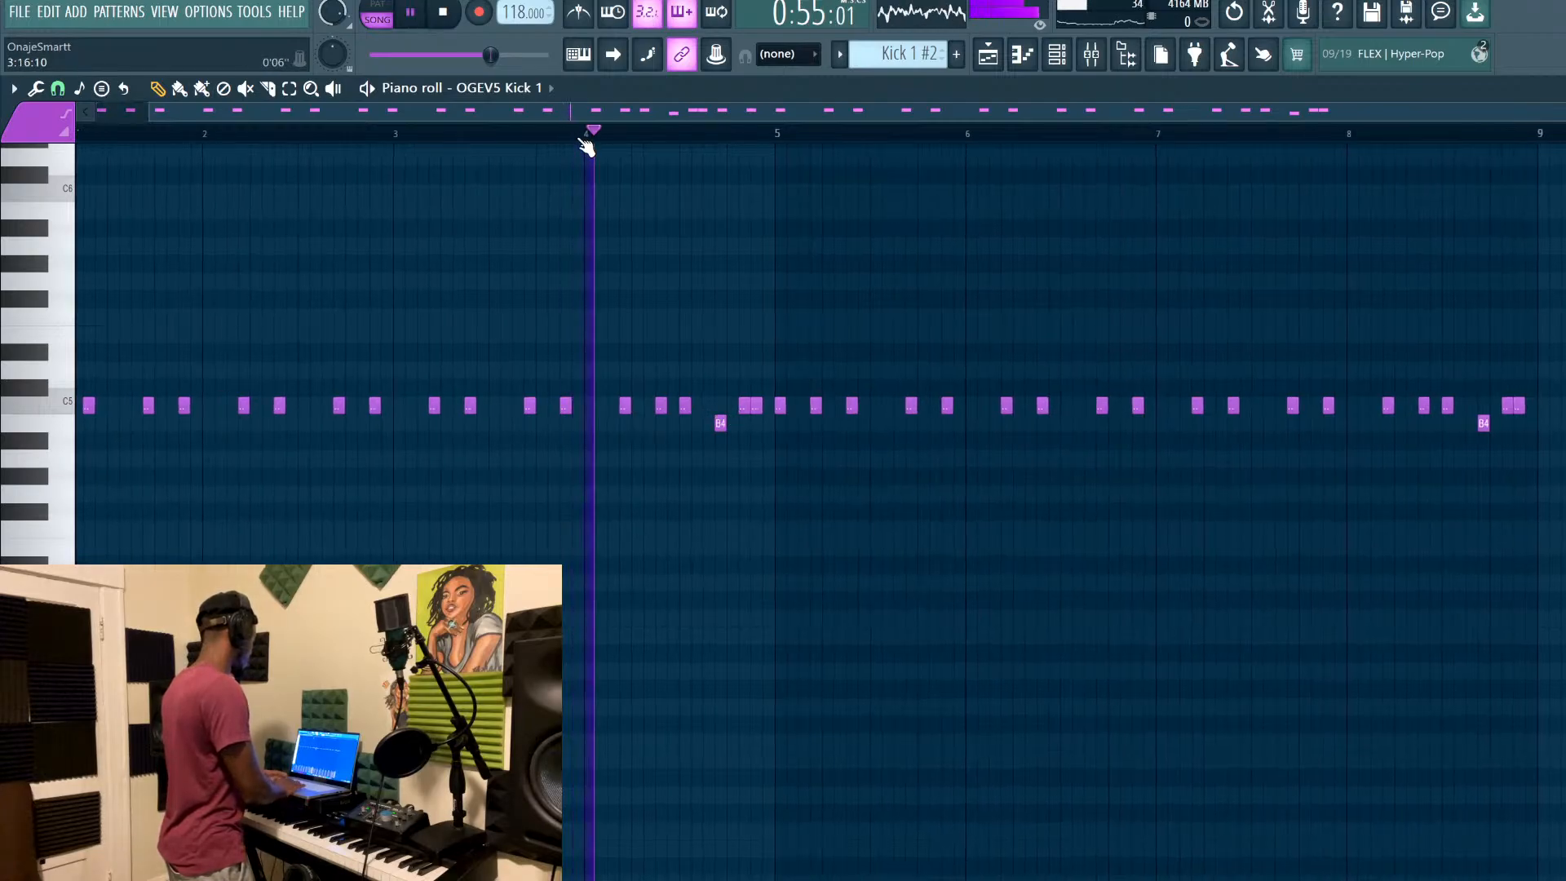
pyautogui.scroll(3, 694, 347)
pyautogui.click(1022, 57)
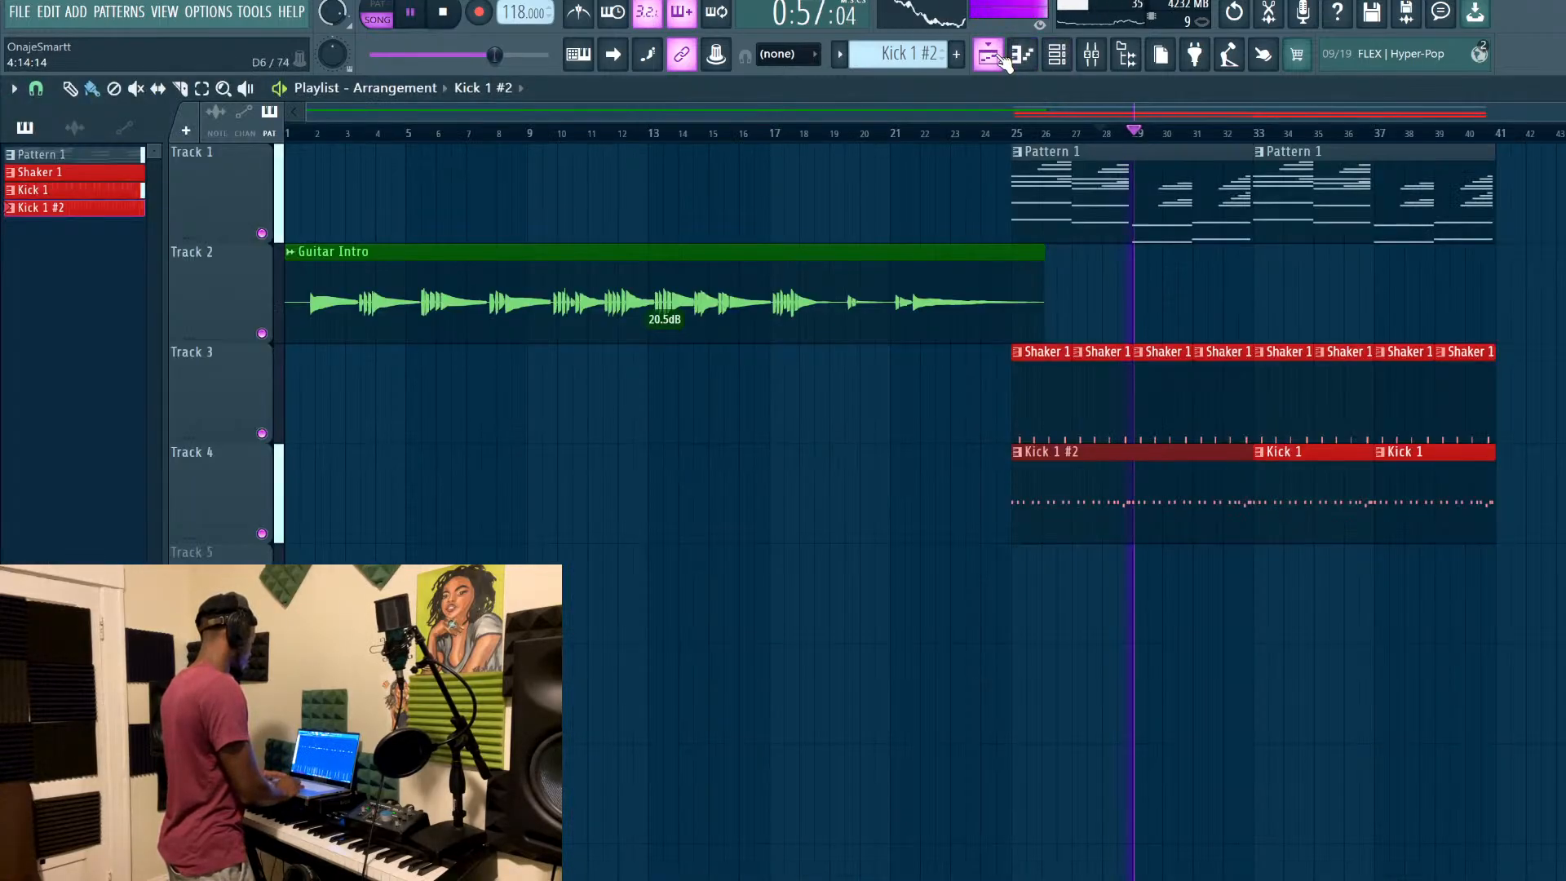
# Delete the C5 notes at steps 9 and 14 of bar 4 in Kick 1 #2 and play the arrangement
pyautogui.doubleClick(1083, 465)
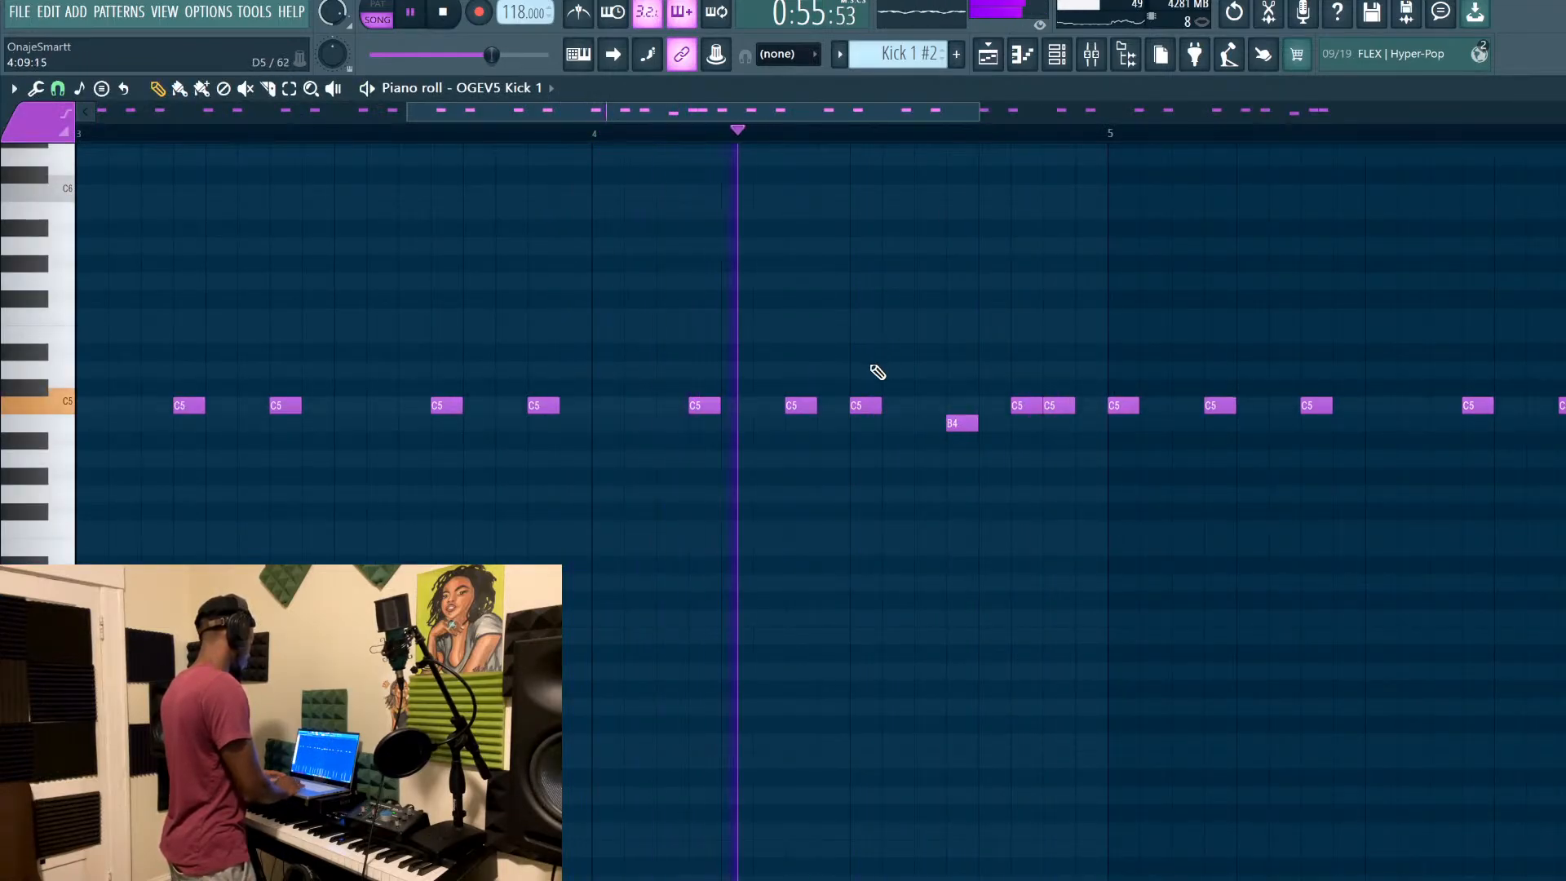
pyautogui.press('space')
pyautogui.rightClick(864, 404)
pyautogui.press('space')
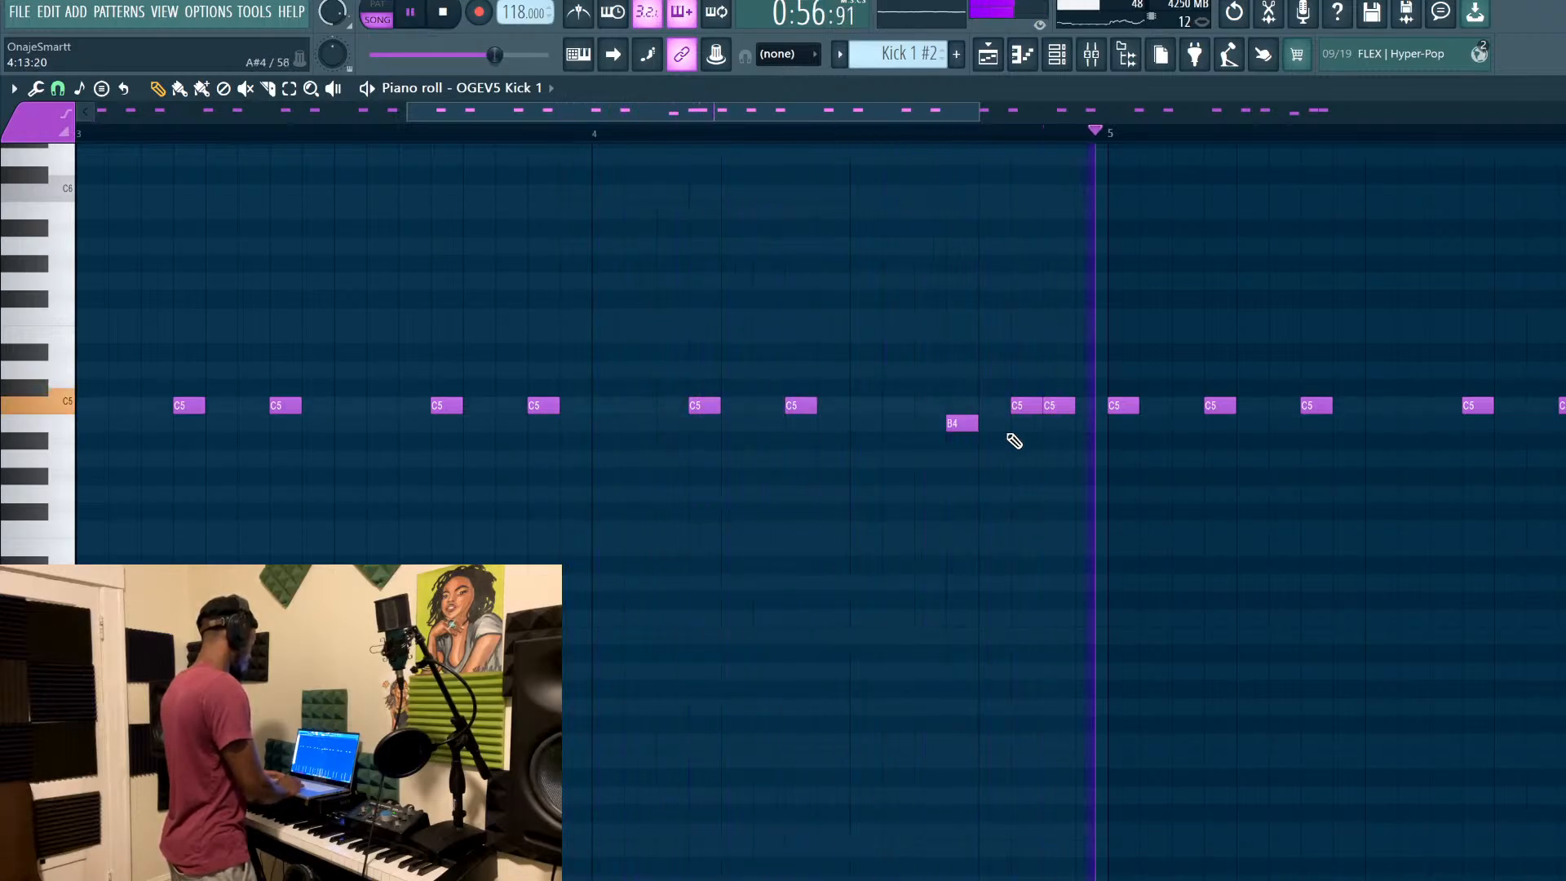
pyautogui.rightClick(1021, 405)
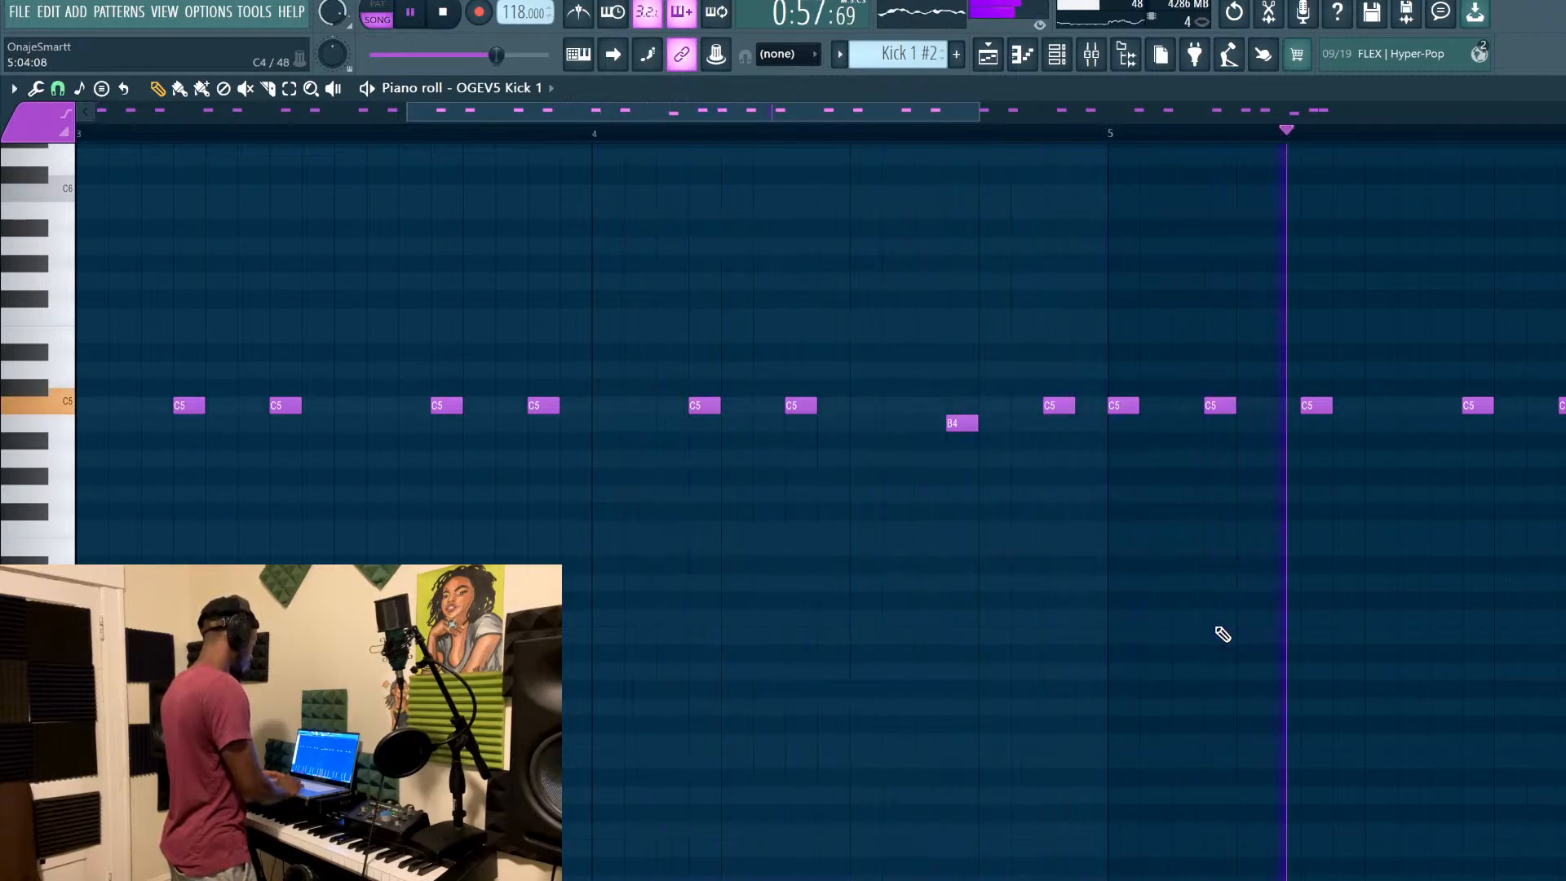
pyautogui.scroll(-3, 1222, 634)
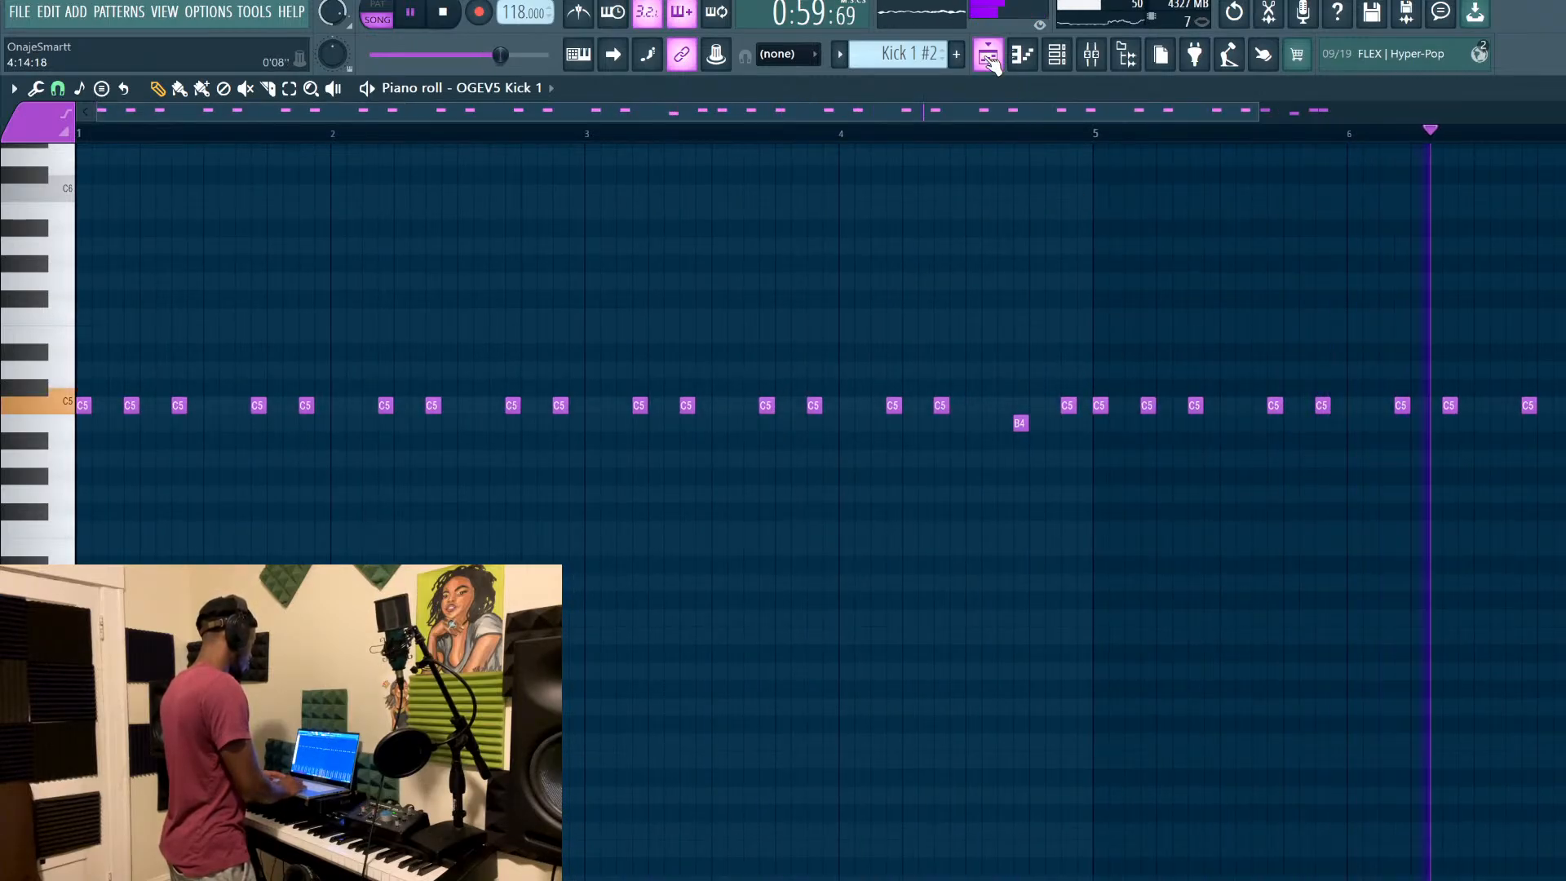
pyautogui.press('F5')
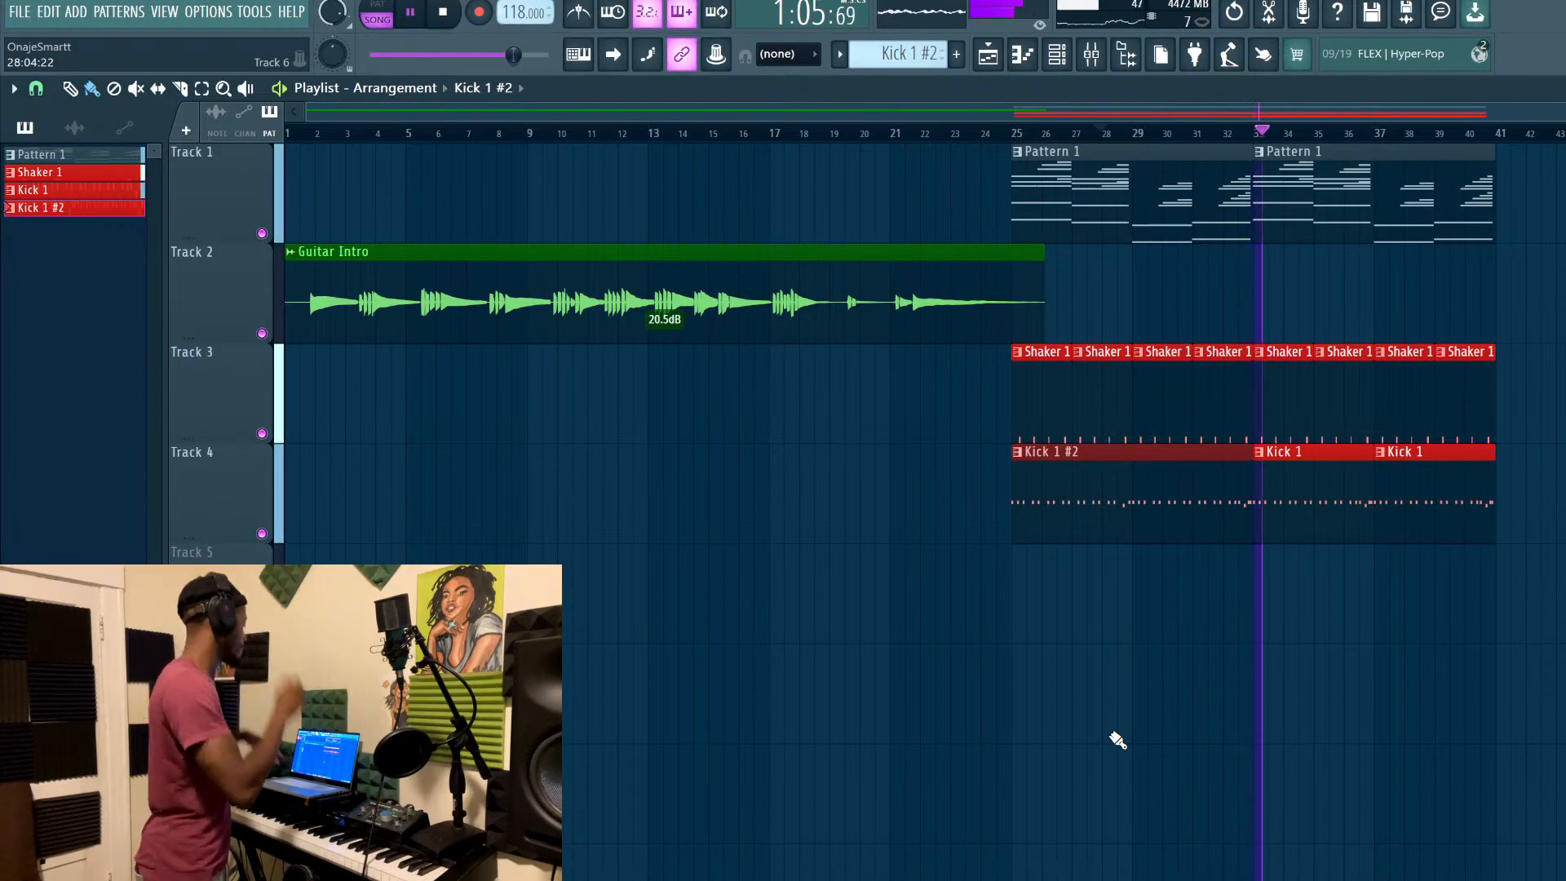
pyautogui.press('space')
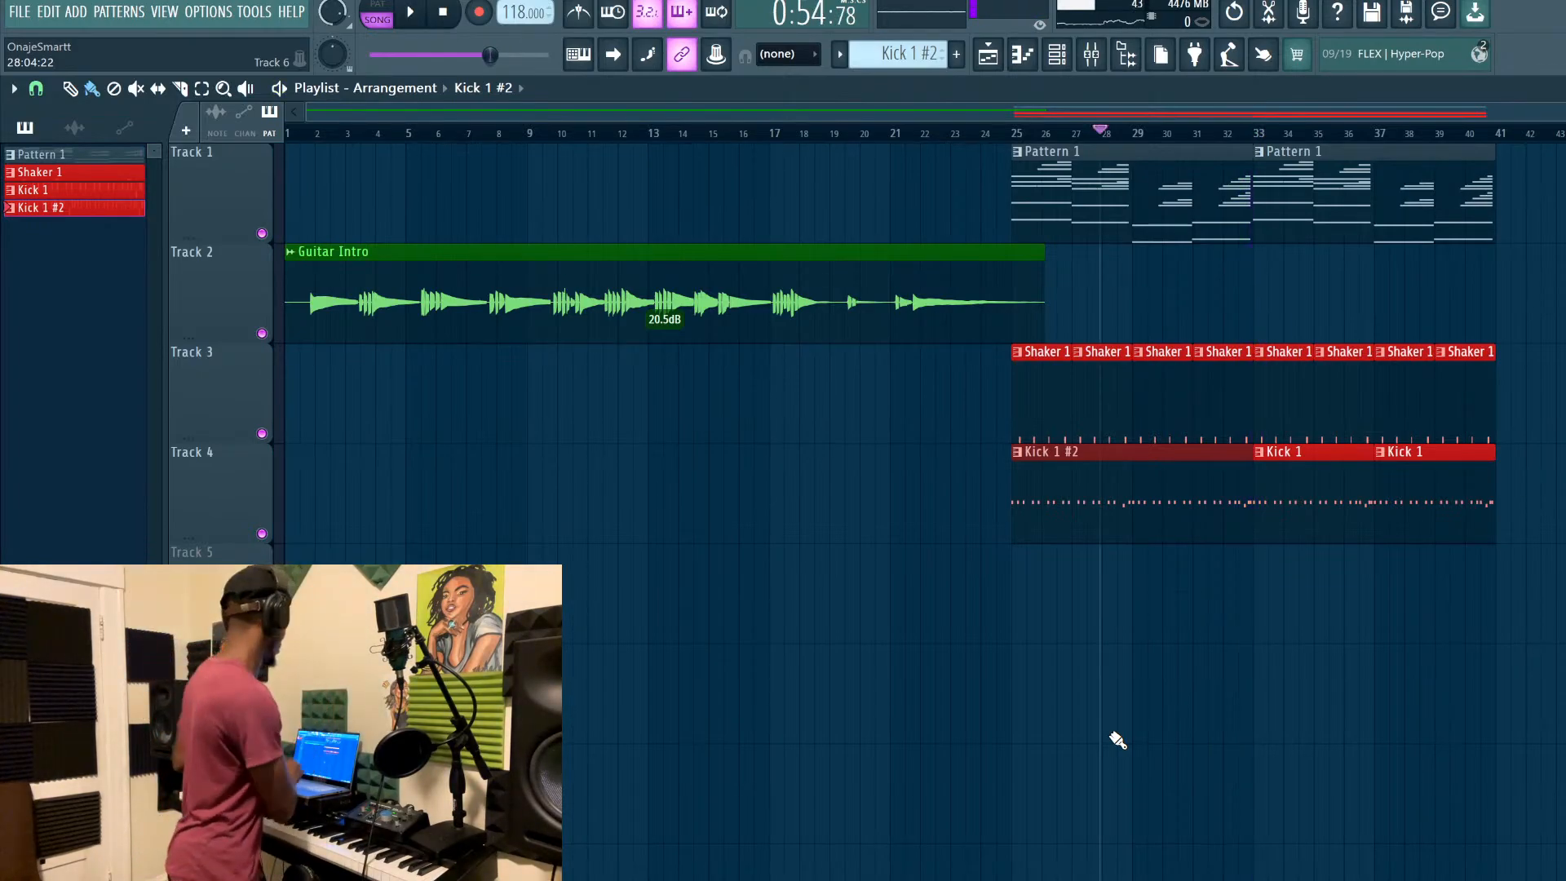
# Audition bars 25 to 33 with the Shaker 1 and Kick 1 #2 clips muted, unmuting the kick clip again
pyautogui.press('t')
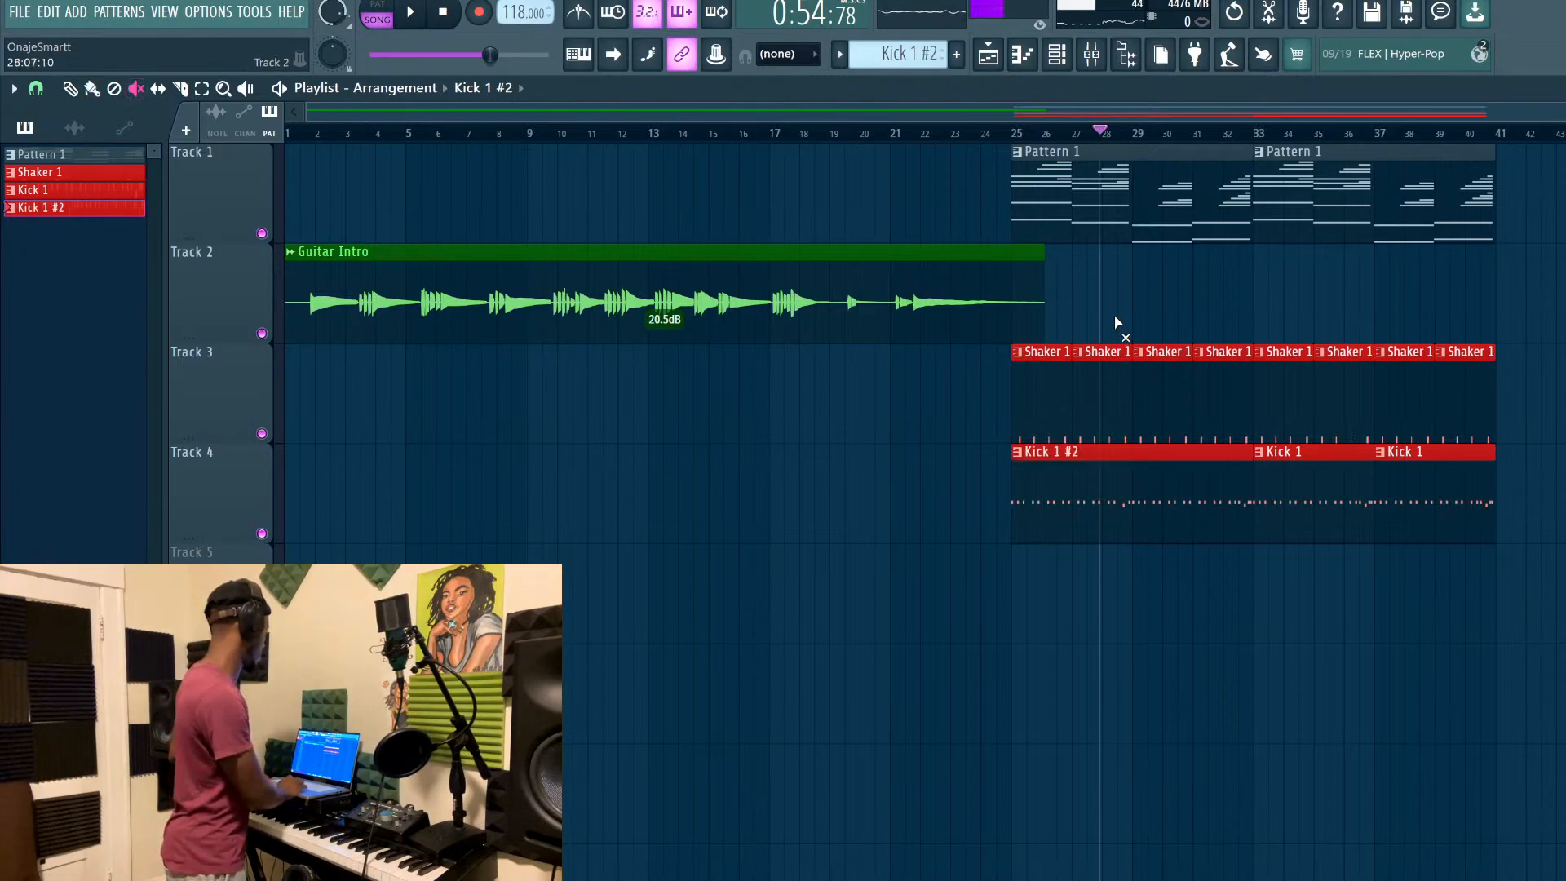
pyautogui.moveTo(1105, 352)
pyautogui.mouseDown()
pyautogui.moveTo(1183, 454)
pyautogui.moveTo(1042, 395)
pyautogui.moveTo(1216, 433)
pyautogui.mouseUp()
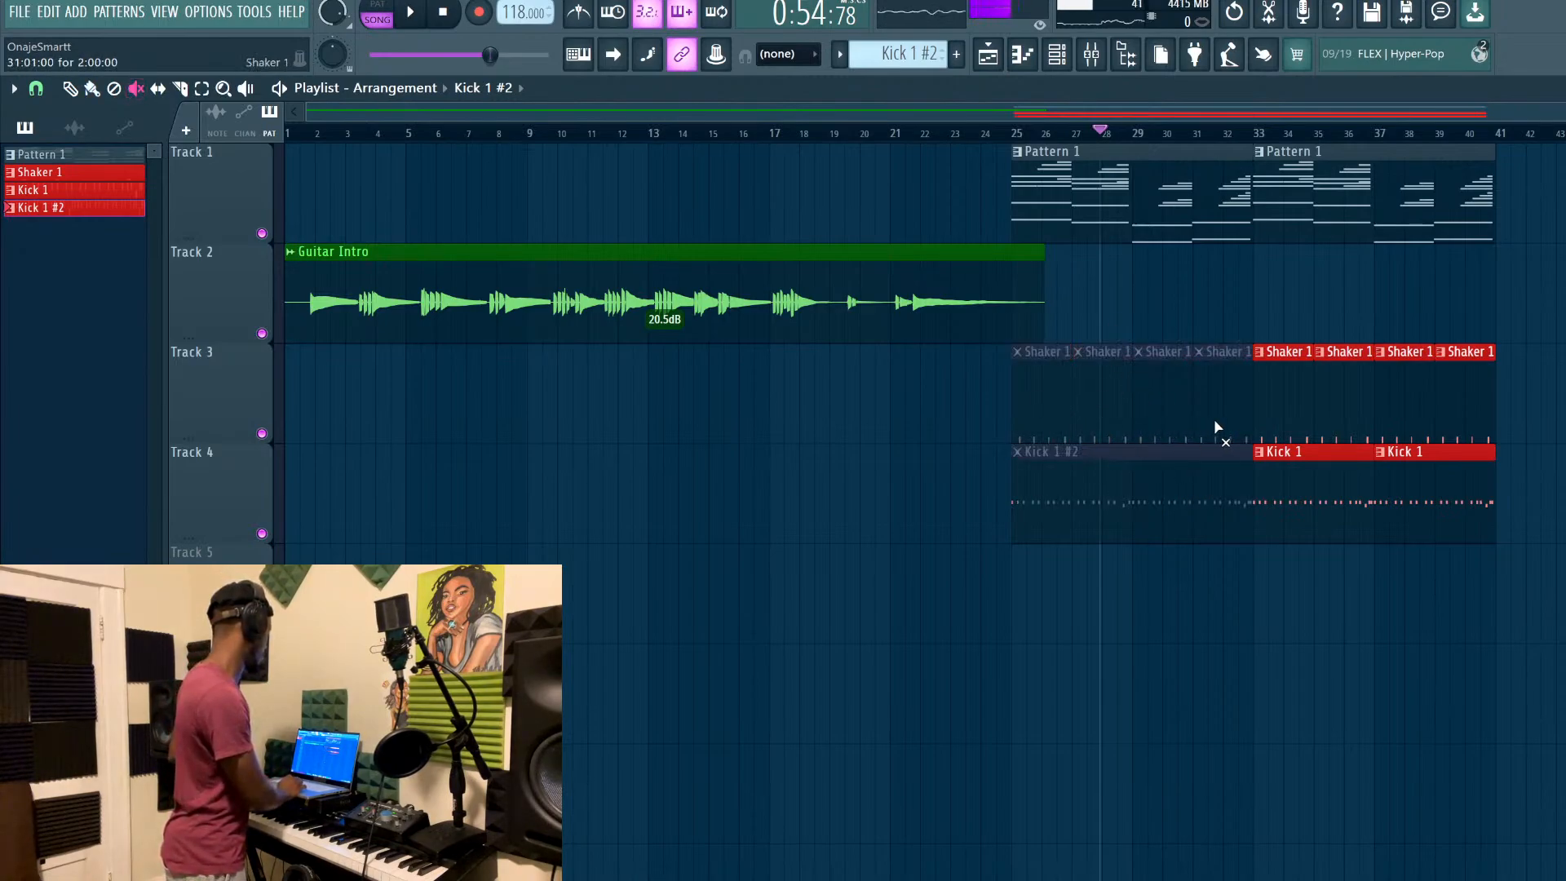
pyautogui.click(1014, 132)
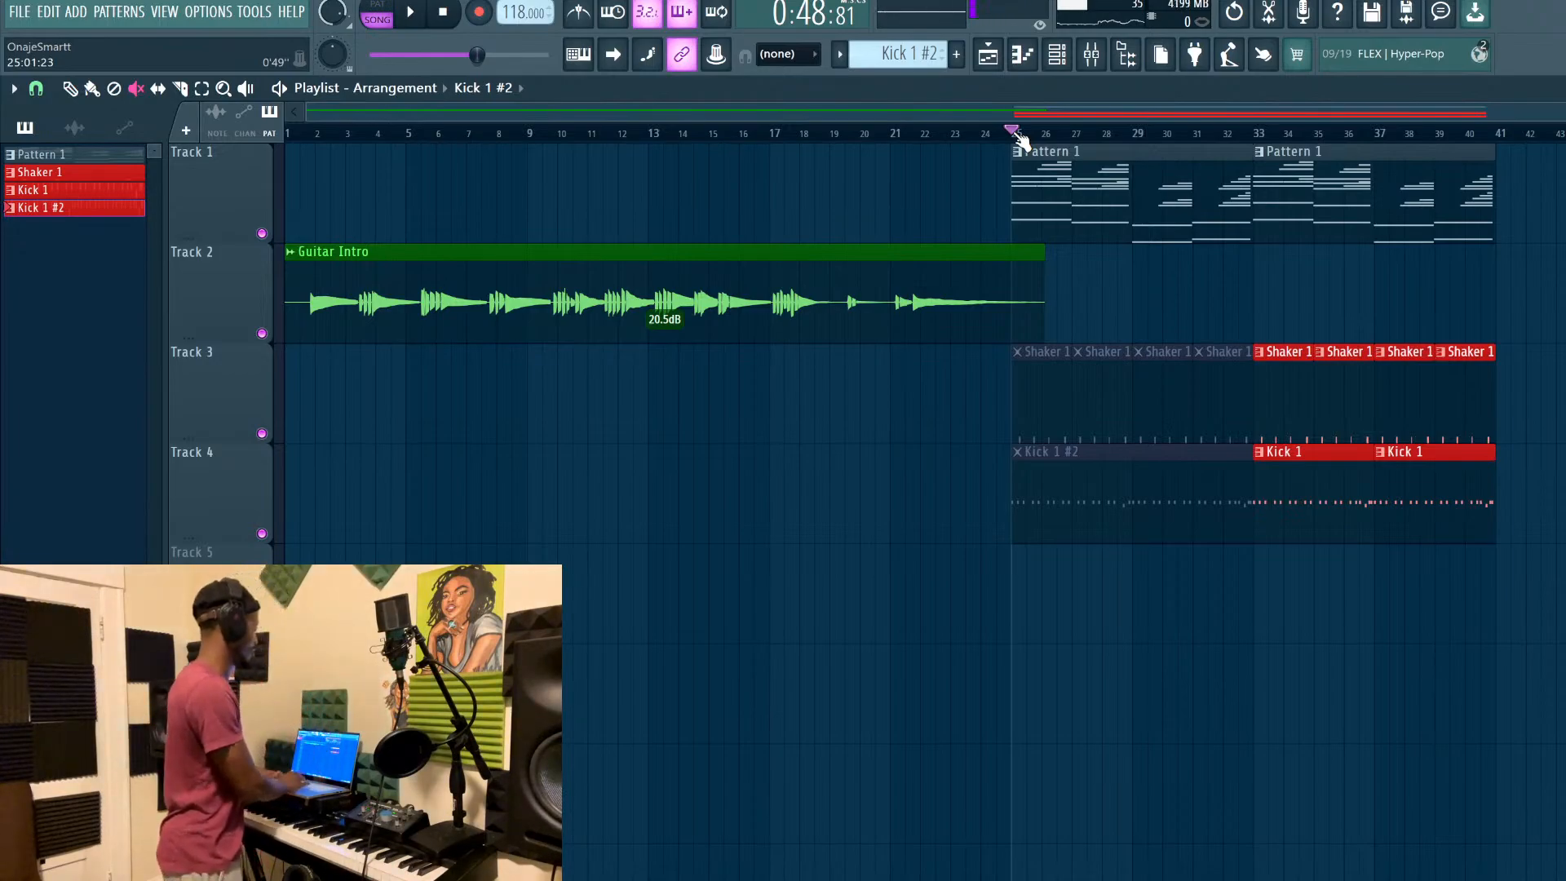
pyautogui.press('space')
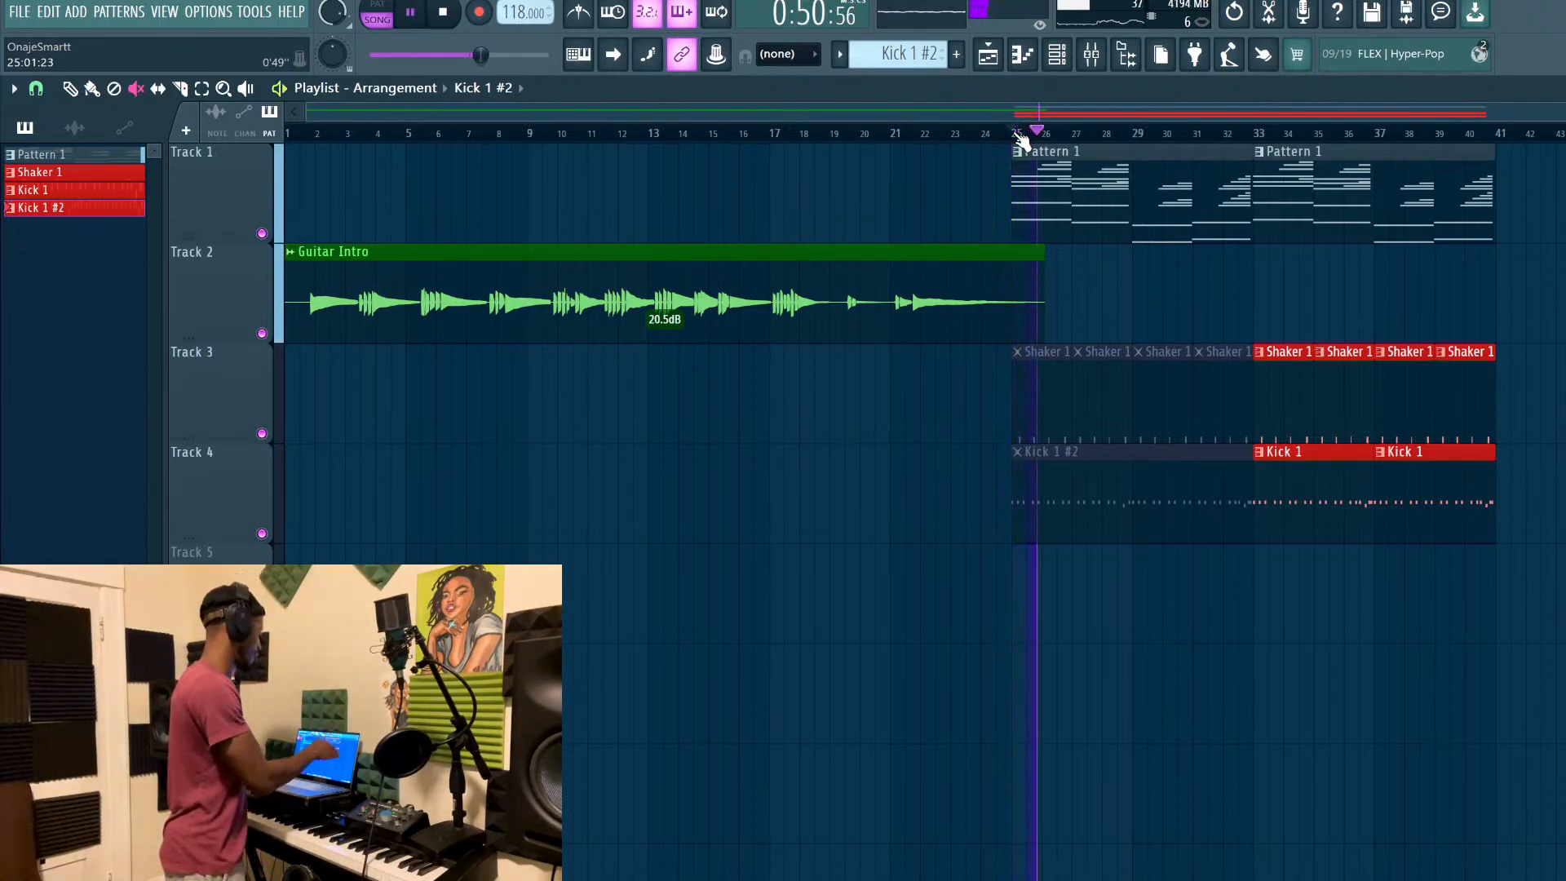
pyautogui.click(1019, 451)
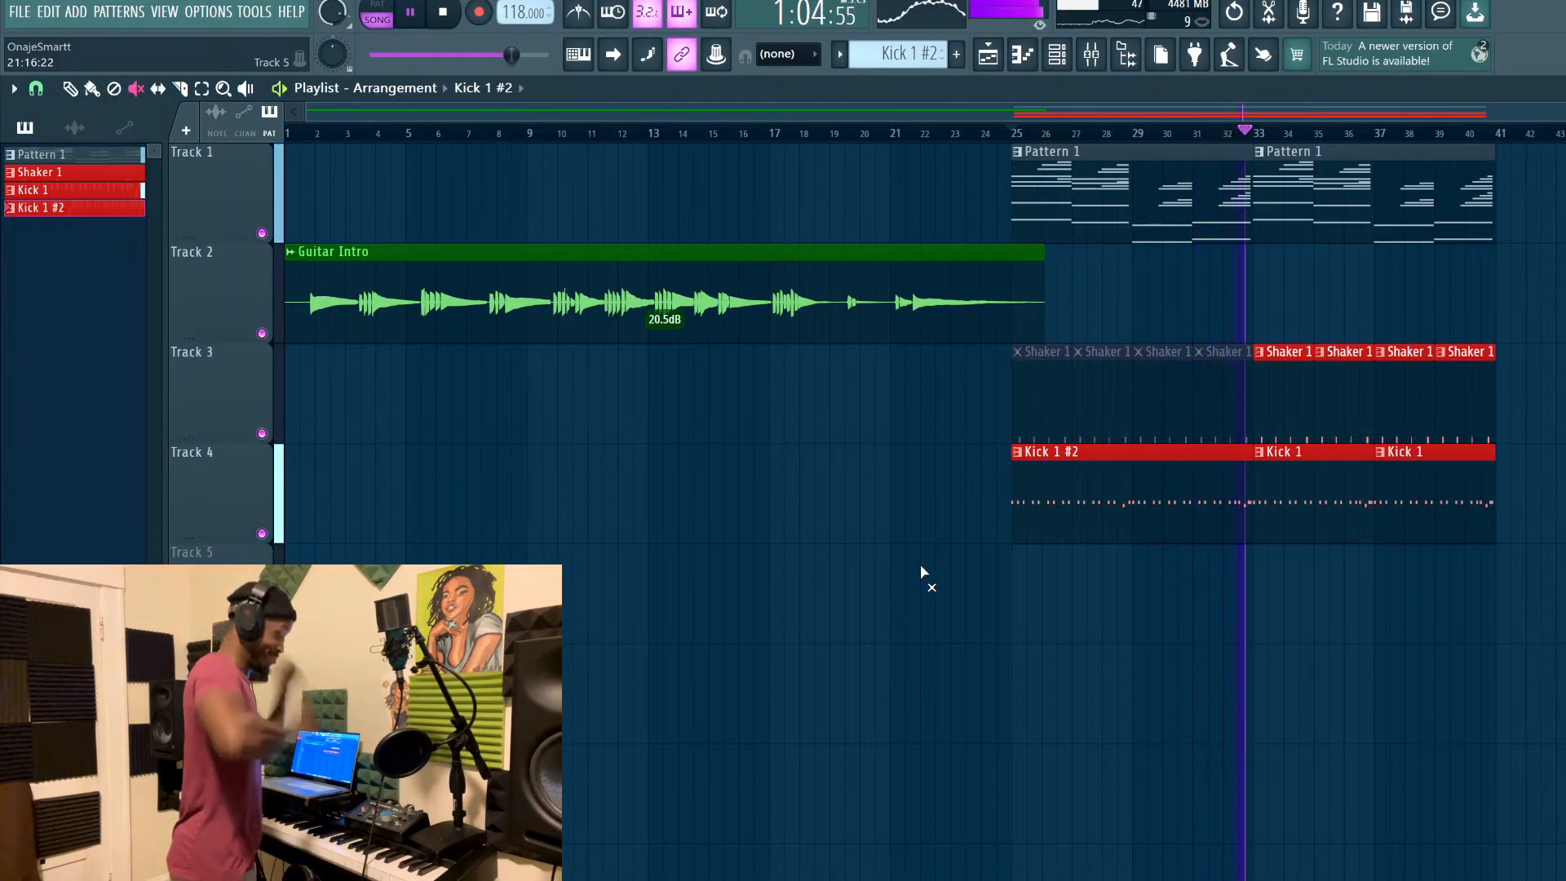
# Play the arrangement from about bar 31 and examine the closing notes of the Kick 1 #2 pattern
pyautogui.press('space')
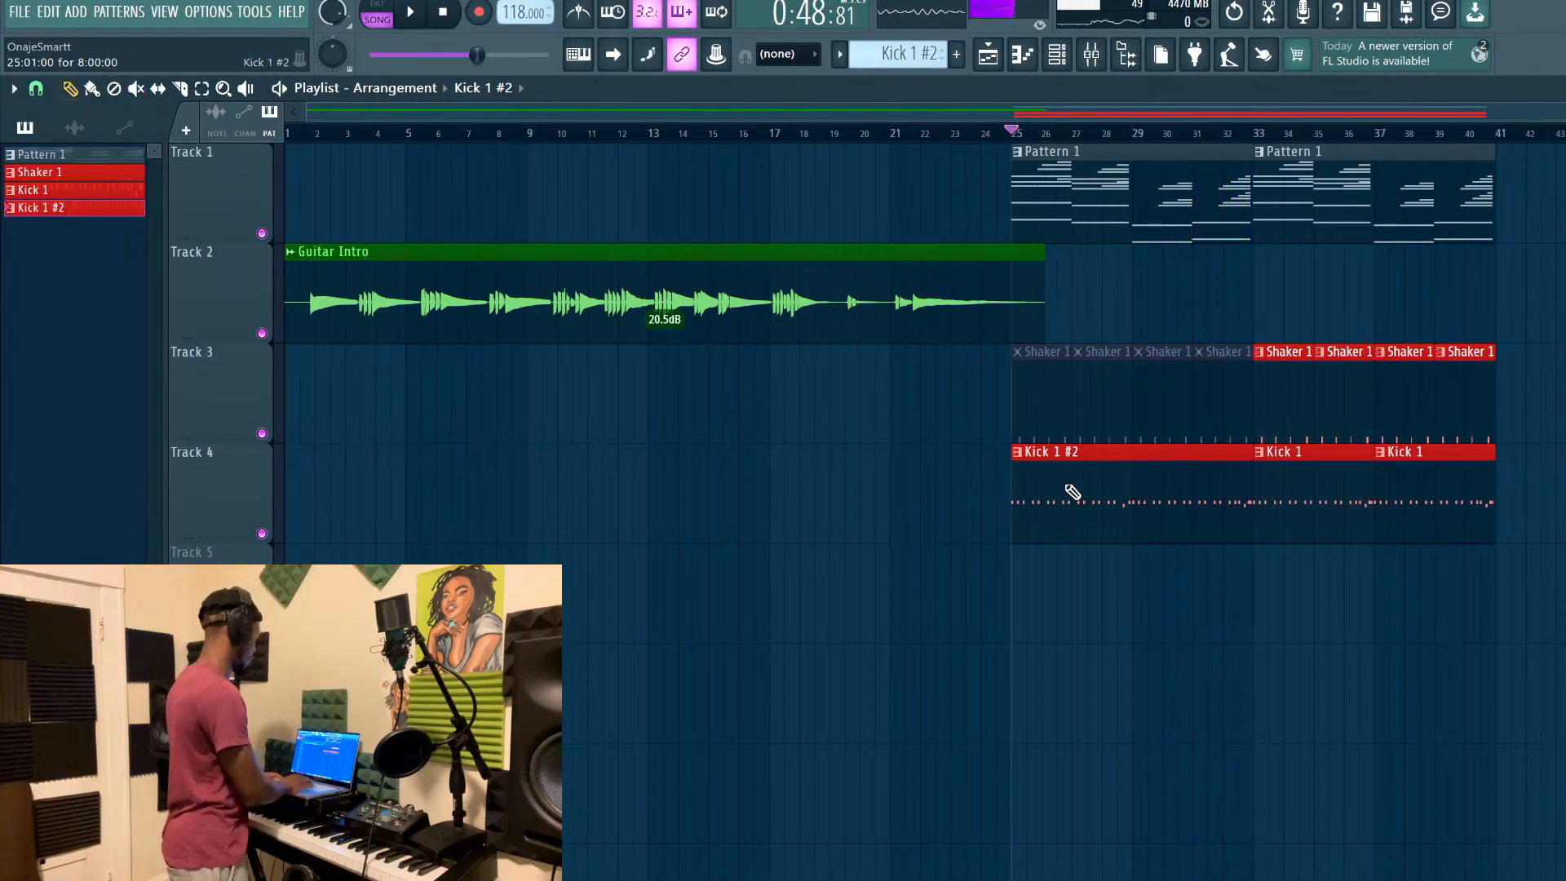
pyautogui.click(1181, 110)
pyautogui.press('space')
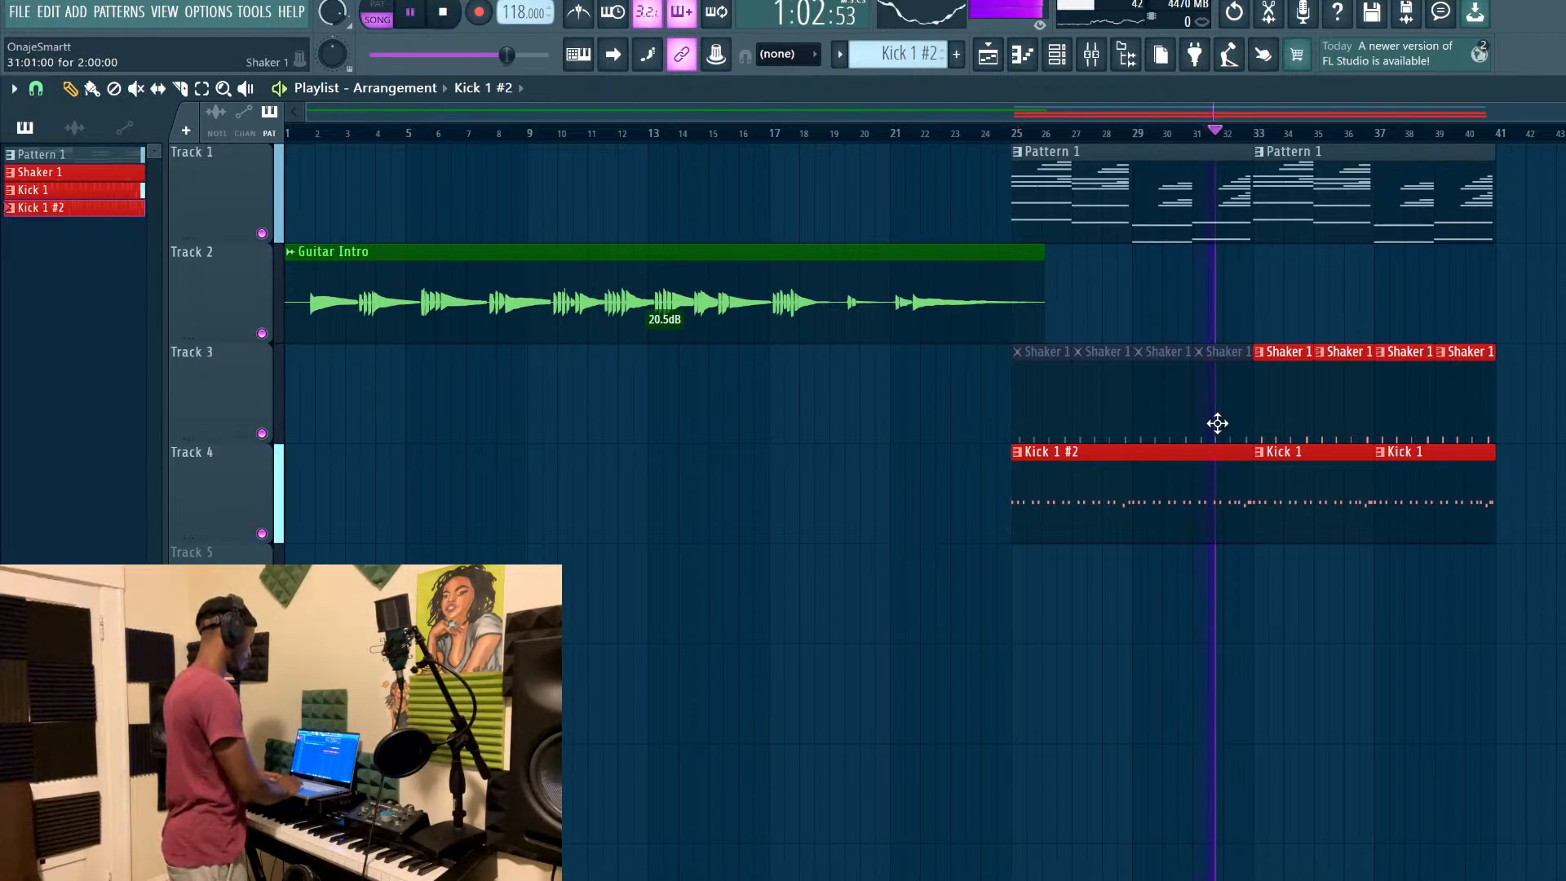
pyautogui.doubleClick(1216, 457)
pyautogui.scroll(3, 1107, 434)
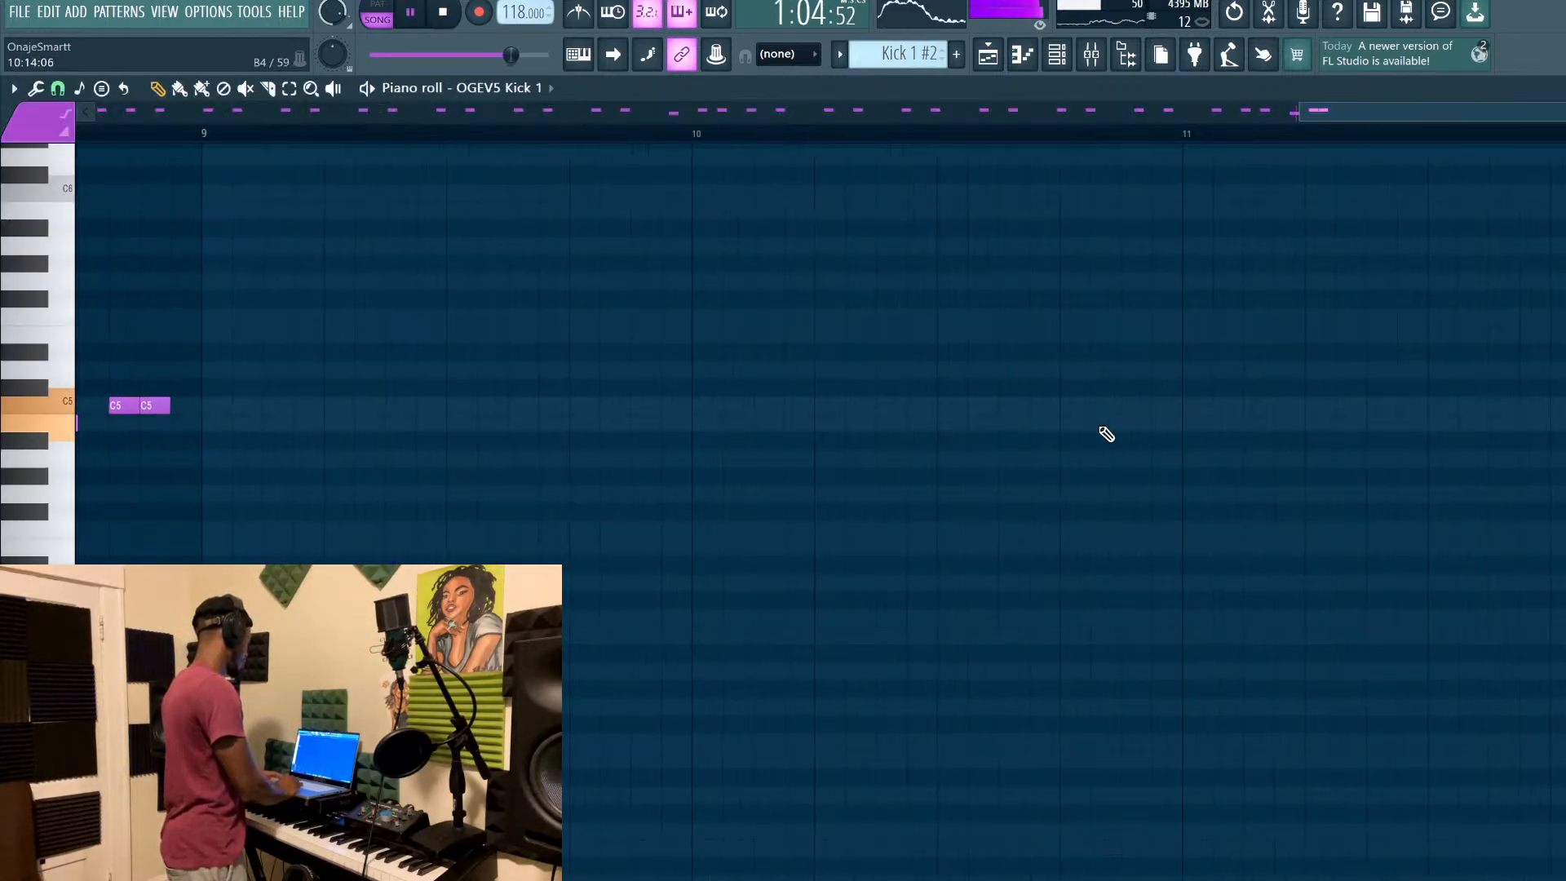
pyautogui.hscroll(-4, 1107, 434)
pyautogui.press('space')
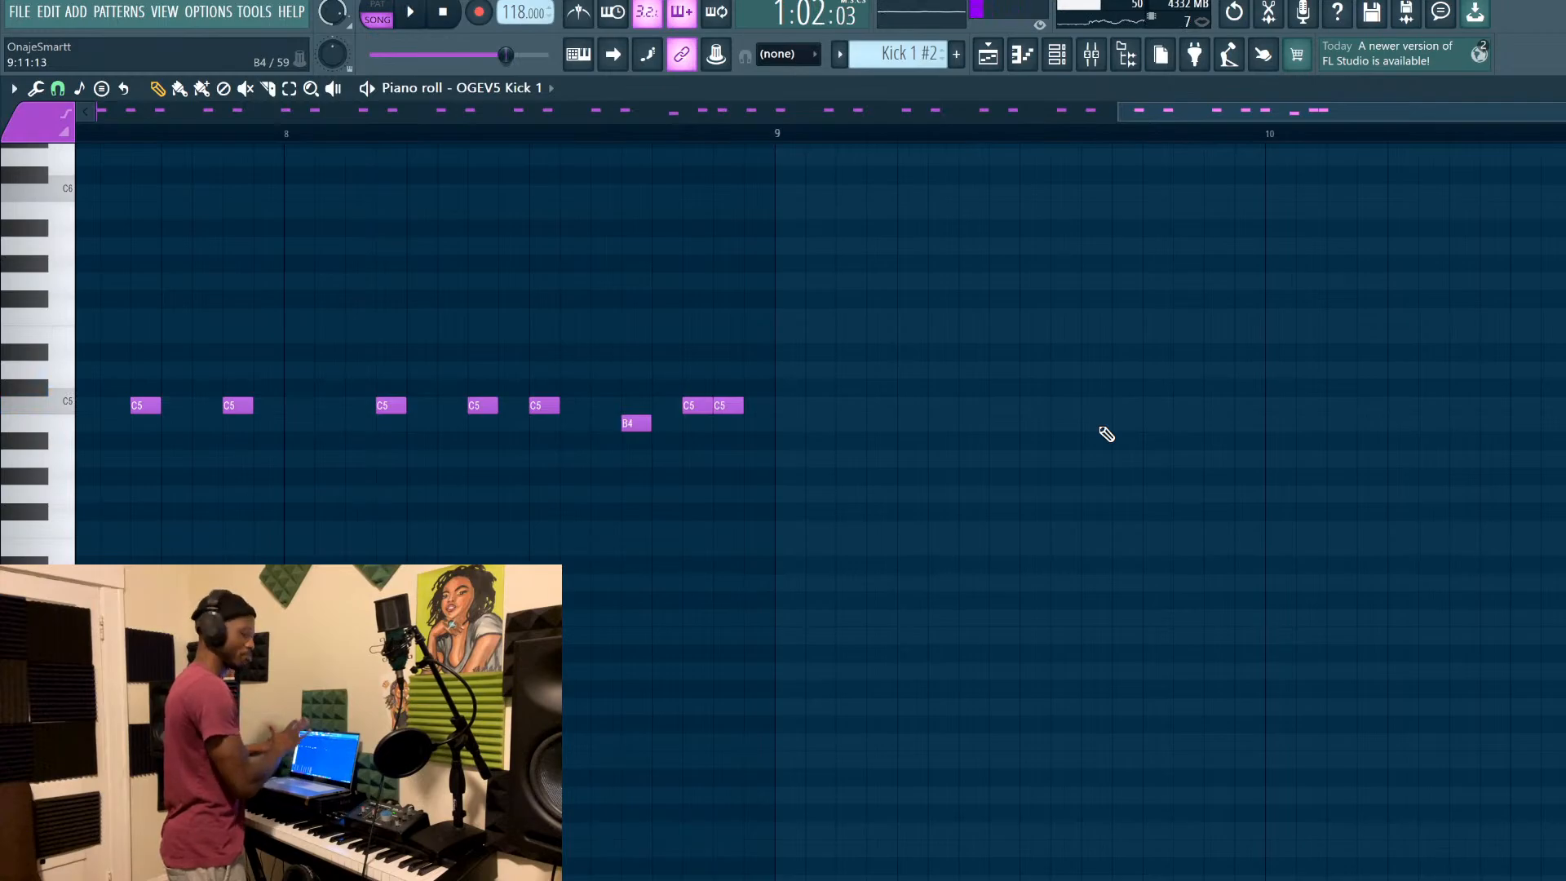
pyautogui.scroll(-5, 898, 430)
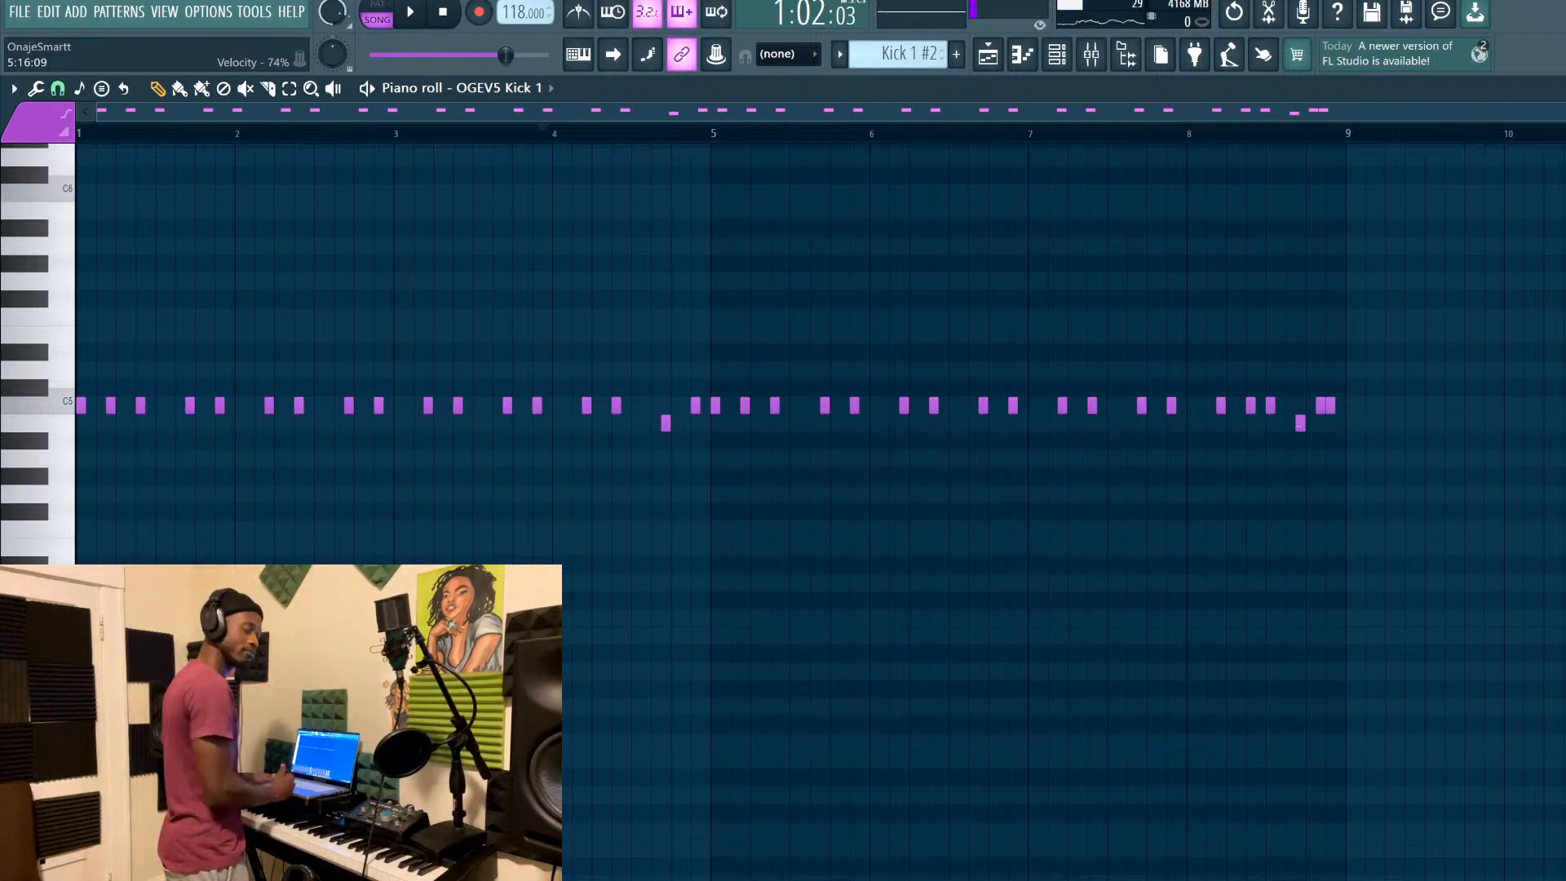
pyautogui.click(1000, 52)
# Return the playhead to bar 25 and unmute the four Shaker 1 clips on Track 3 between bars 25 and 33
pyautogui.click(1019, 135)
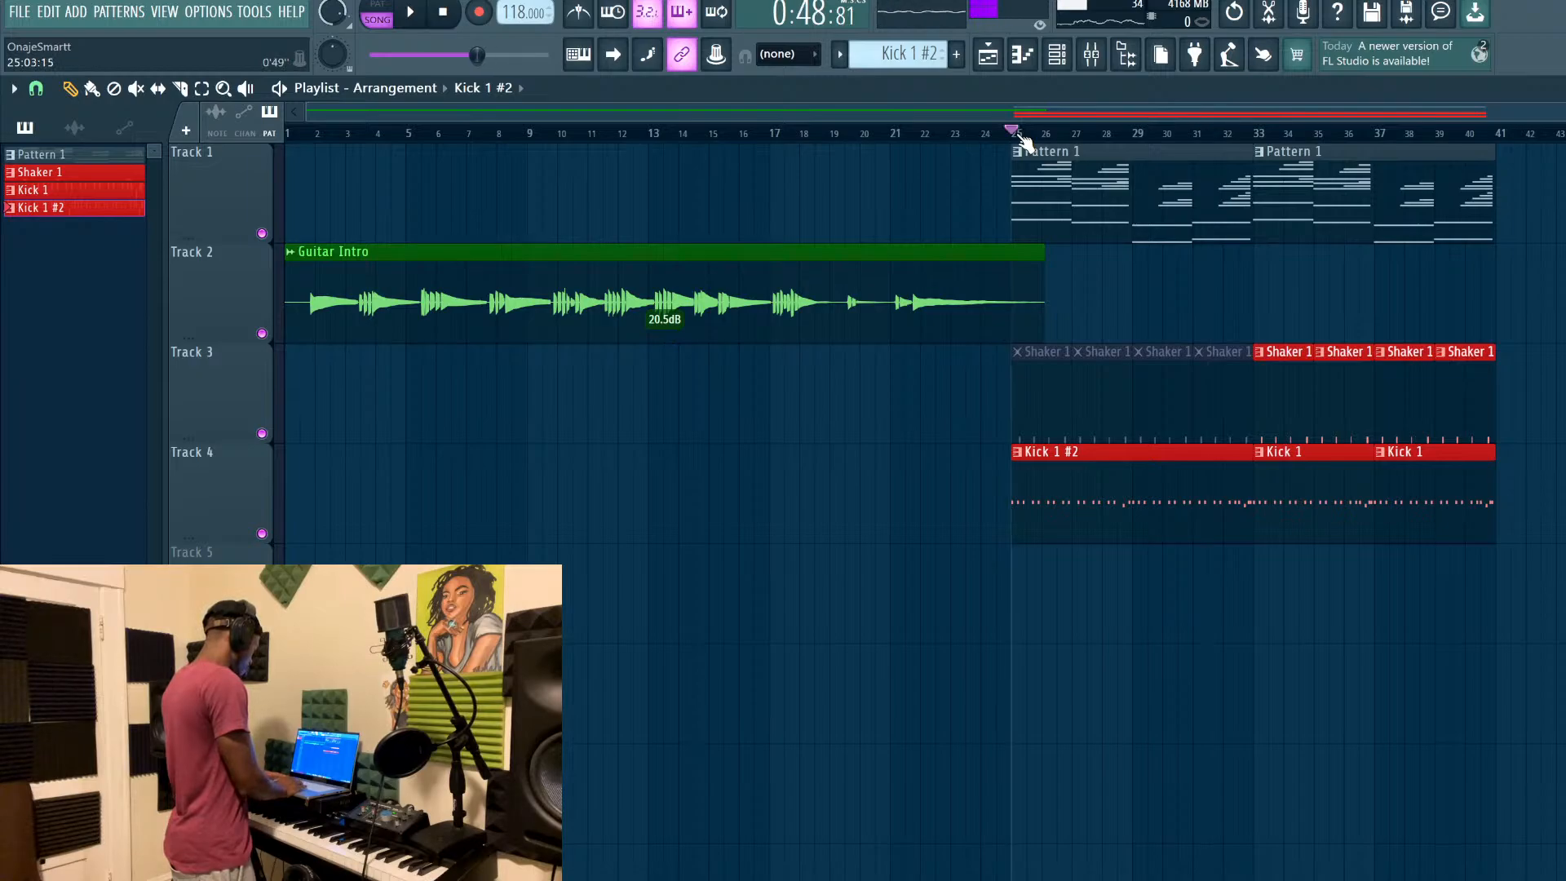
pyautogui.press('t')
pyautogui.moveTo(1053, 369); pyautogui.dragTo(1206, 404)
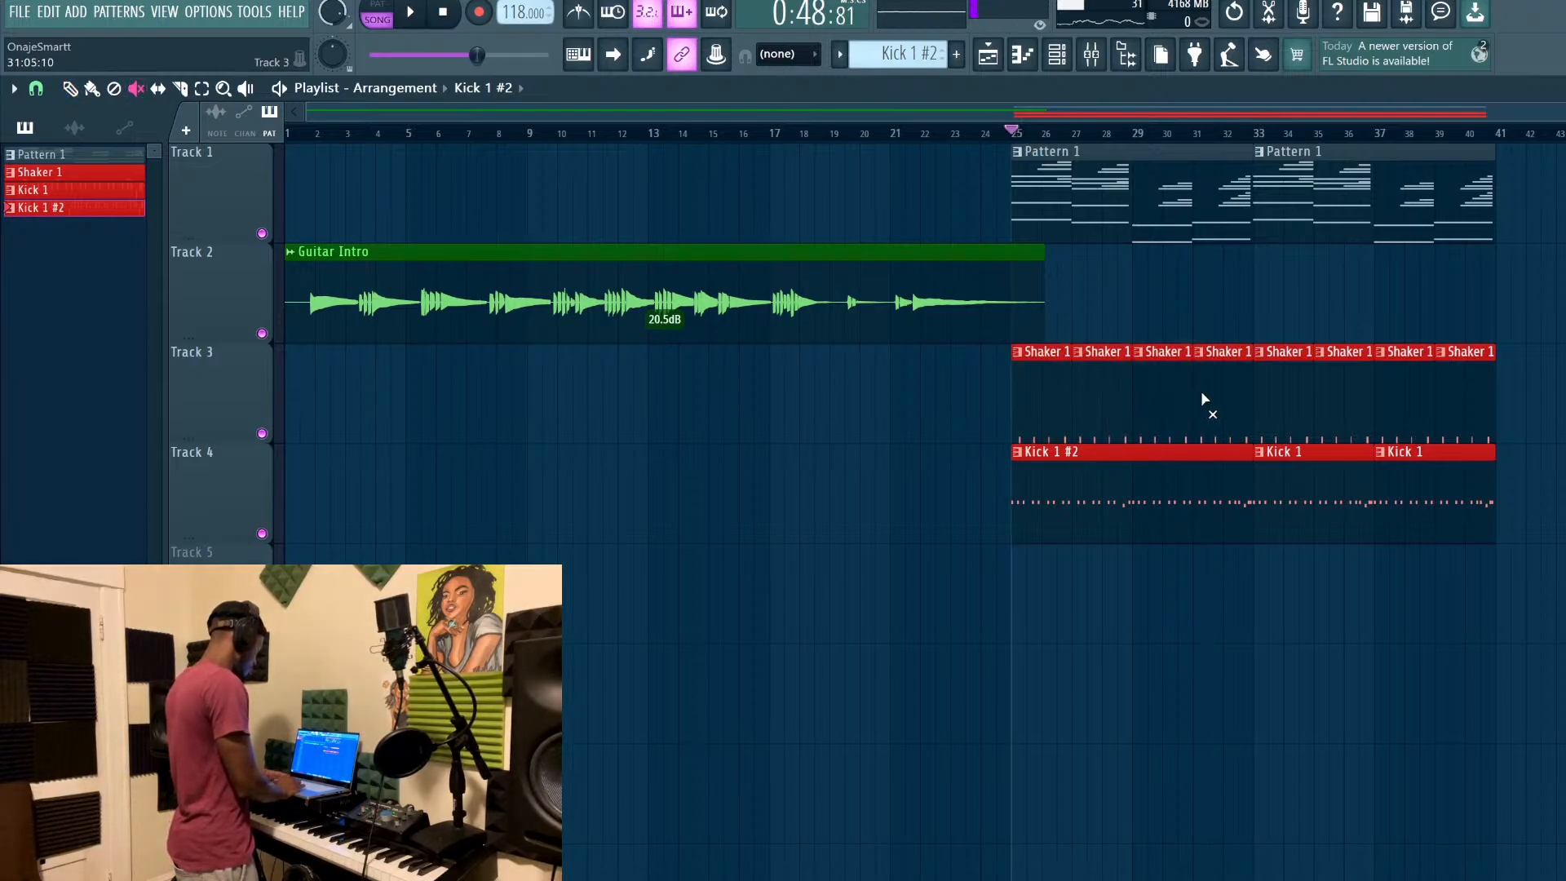
# Add the Lonely Road To Salvation (Riser) sample to Track 5 and align its end with the start of bar 25
pyautogui.press('p')
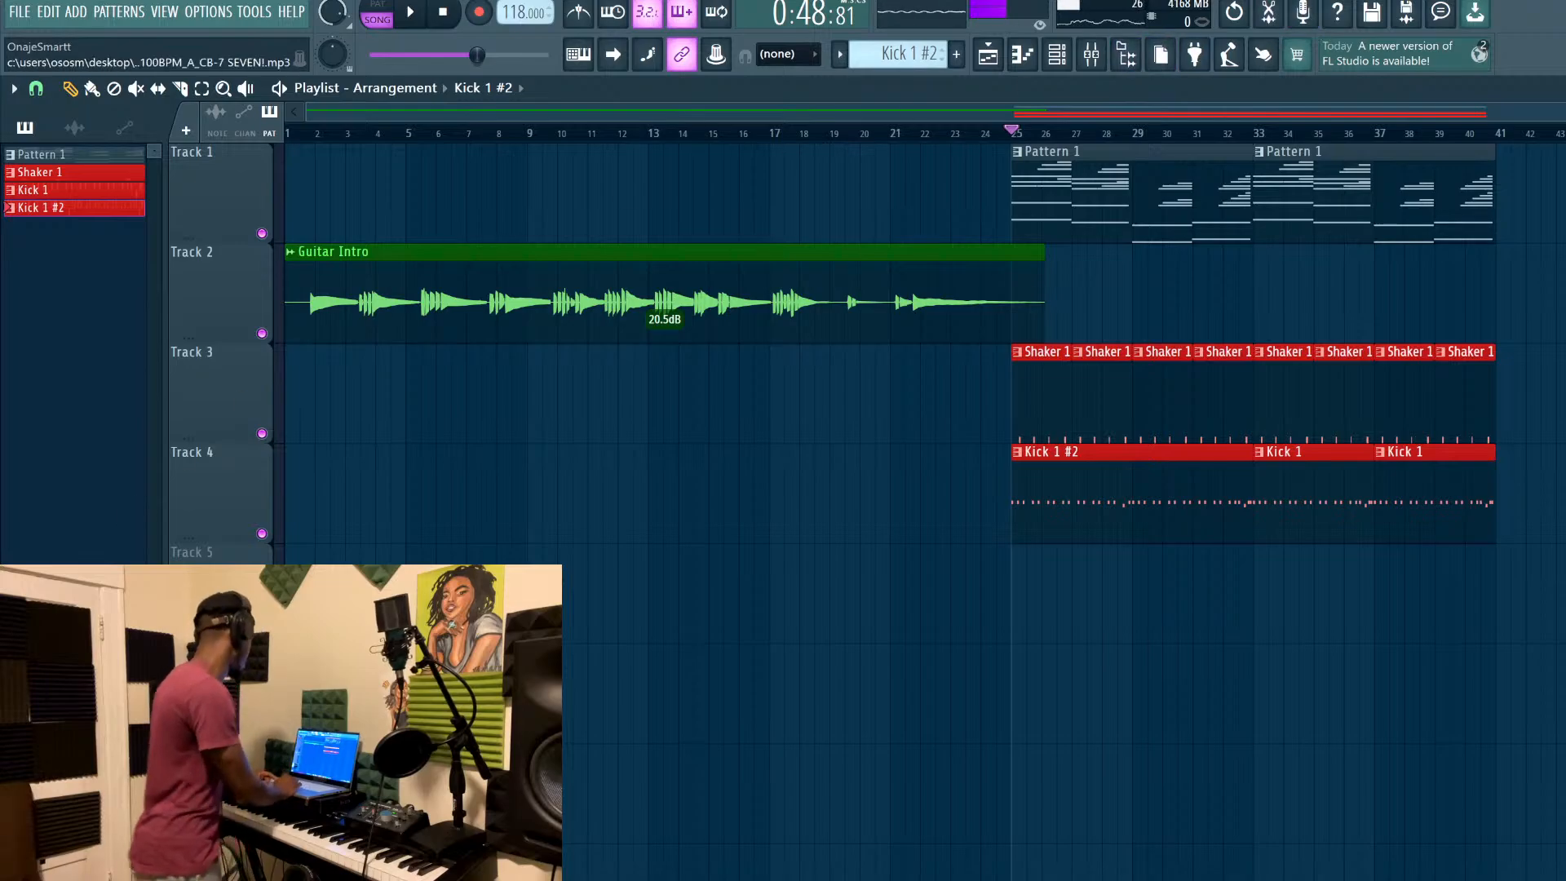
pyautogui.moveTo(81, 653); pyautogui.dragTo(972, 628)
pyautogui.scroll(4, 973, 630)
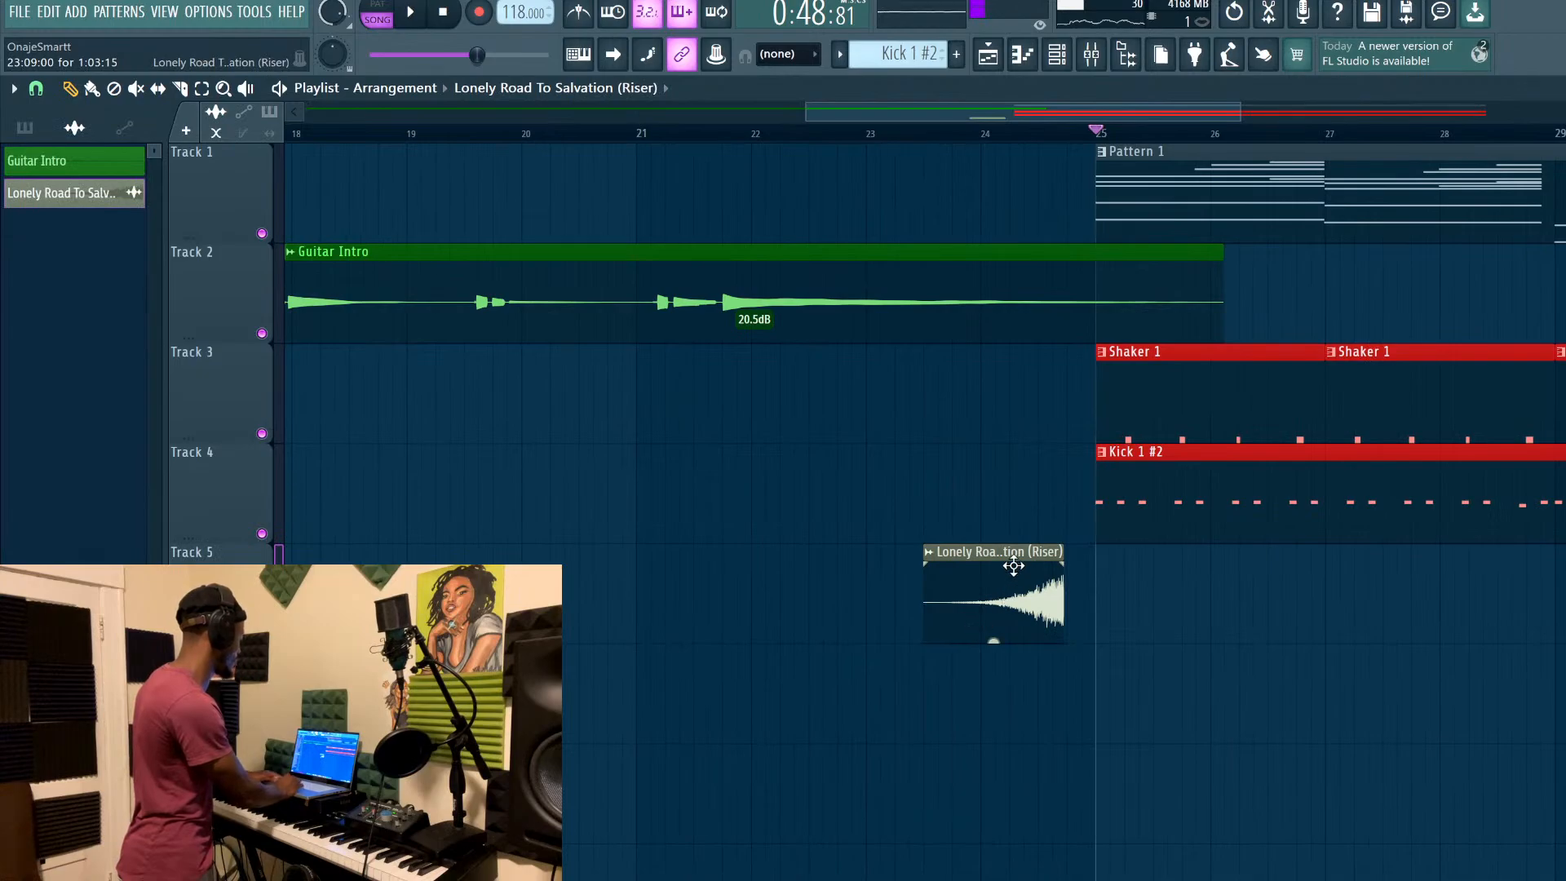
pyautogui.moveTo(1019, 559); pyautogui.dragTo(1049, 568)
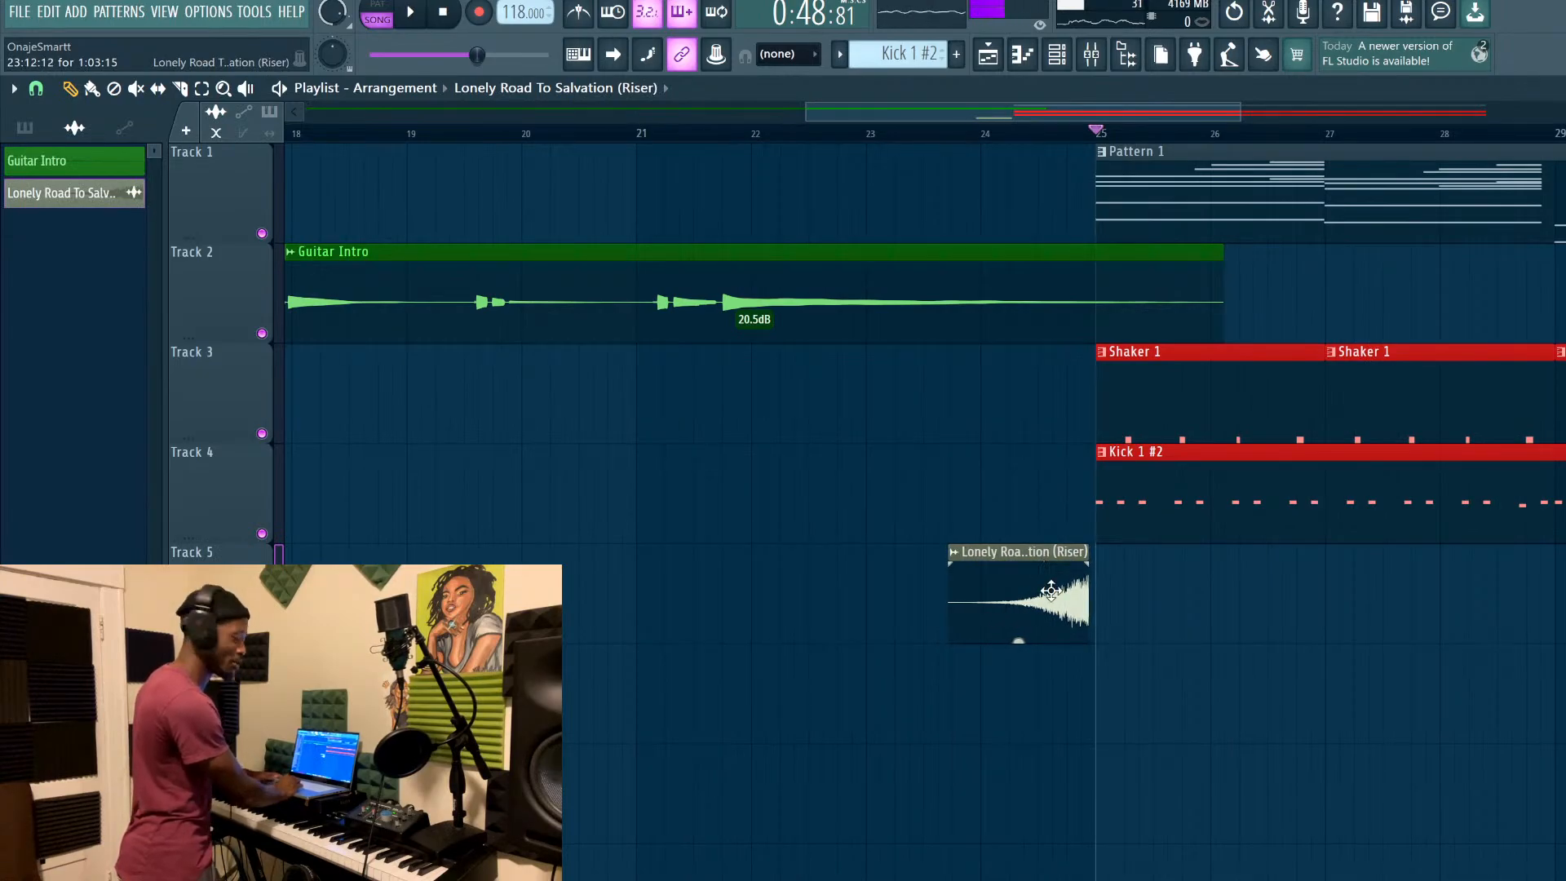
pyautogui.scroll(4, 1051, 591)
pyautogui.moveTo(1071, 579); pyautogui.dragTo(1095, 589)
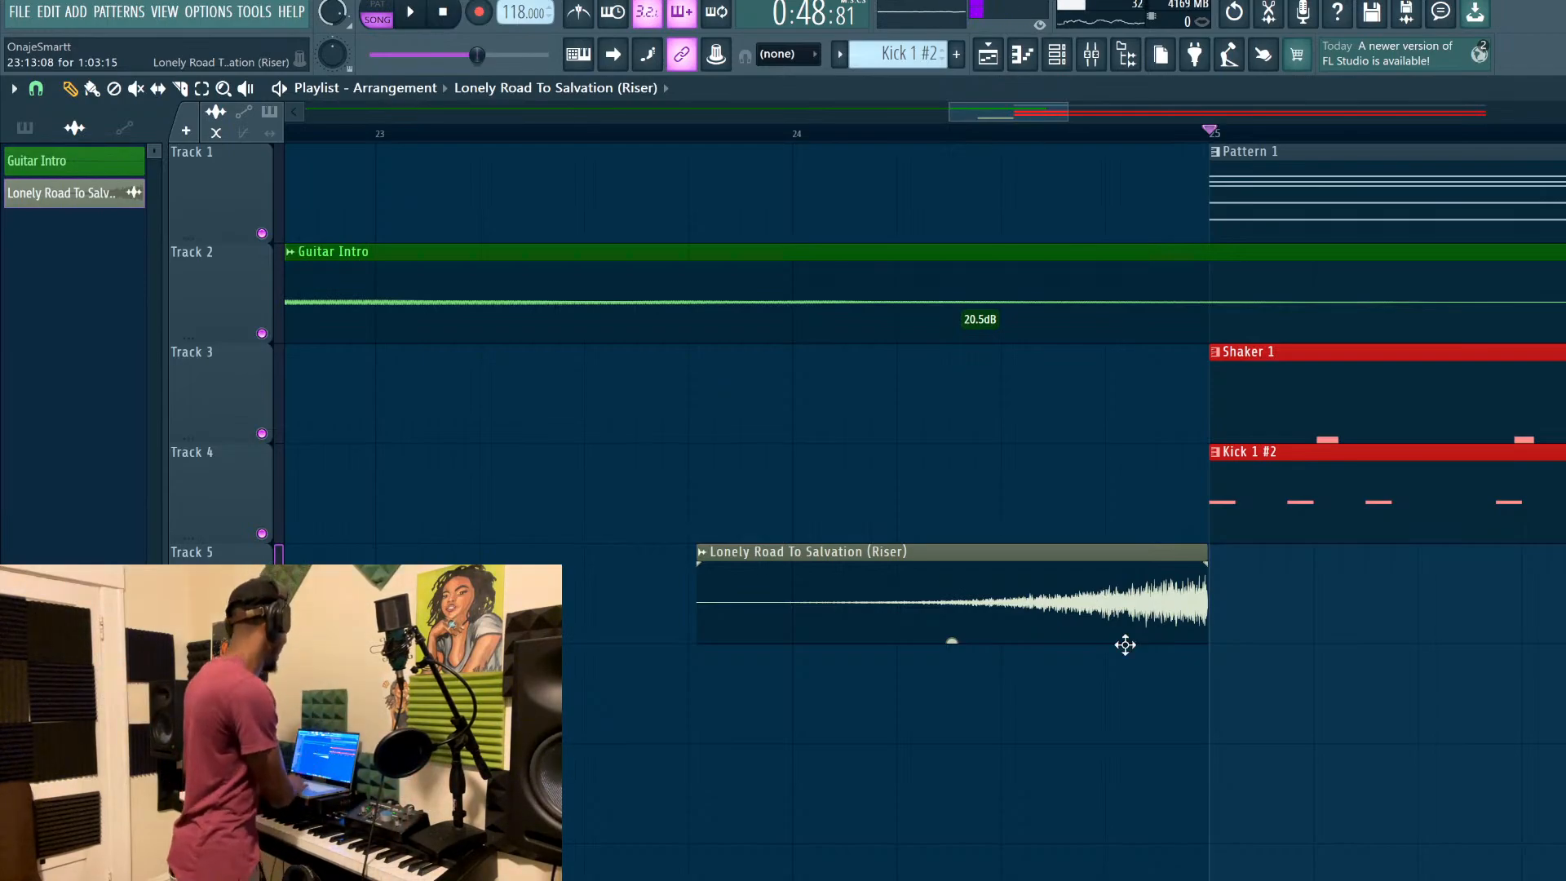
pyautogui.scroll(-3, 1227, 762)
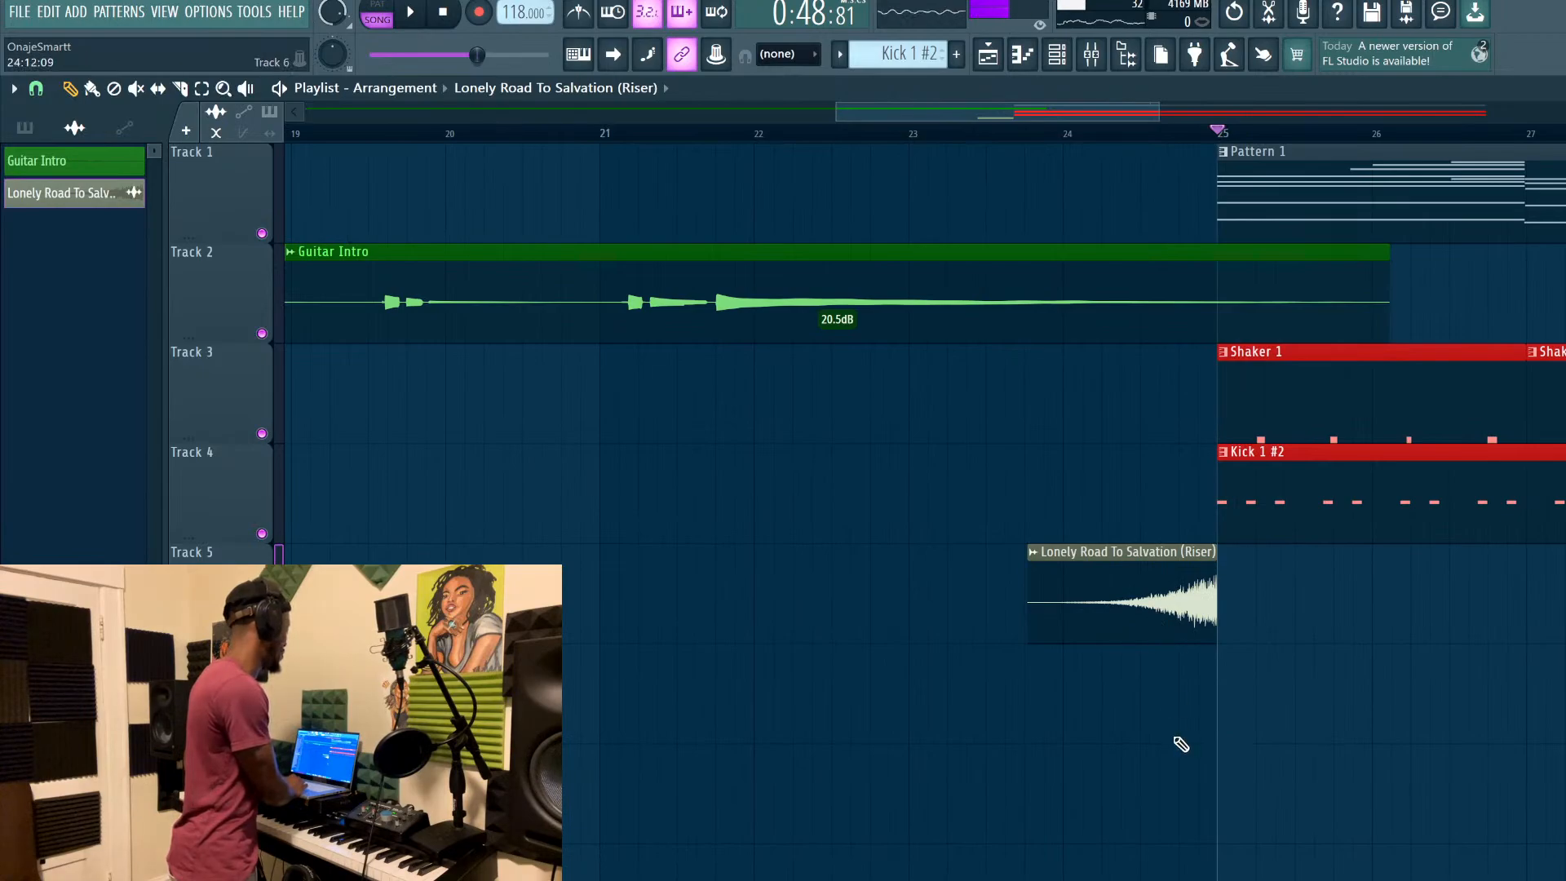
# Play the arrangement from about bar 20 through the riser on Track 5 into the drop at bar 25
pyautogui.scroll(-3, 1178, 742)
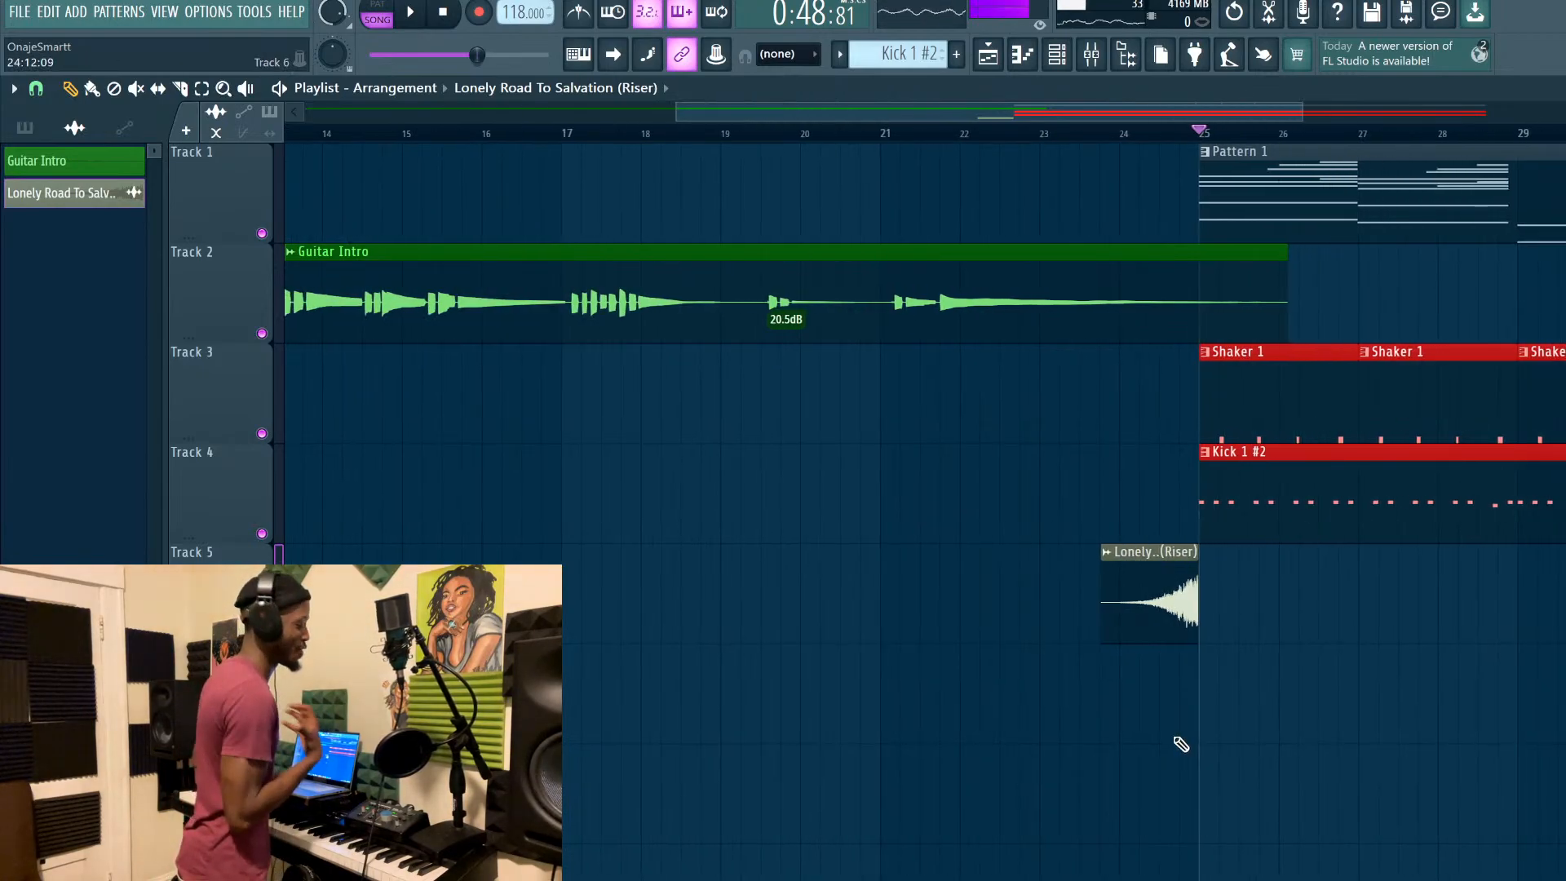
pyautogui.scroll(-2, 1162, 848)
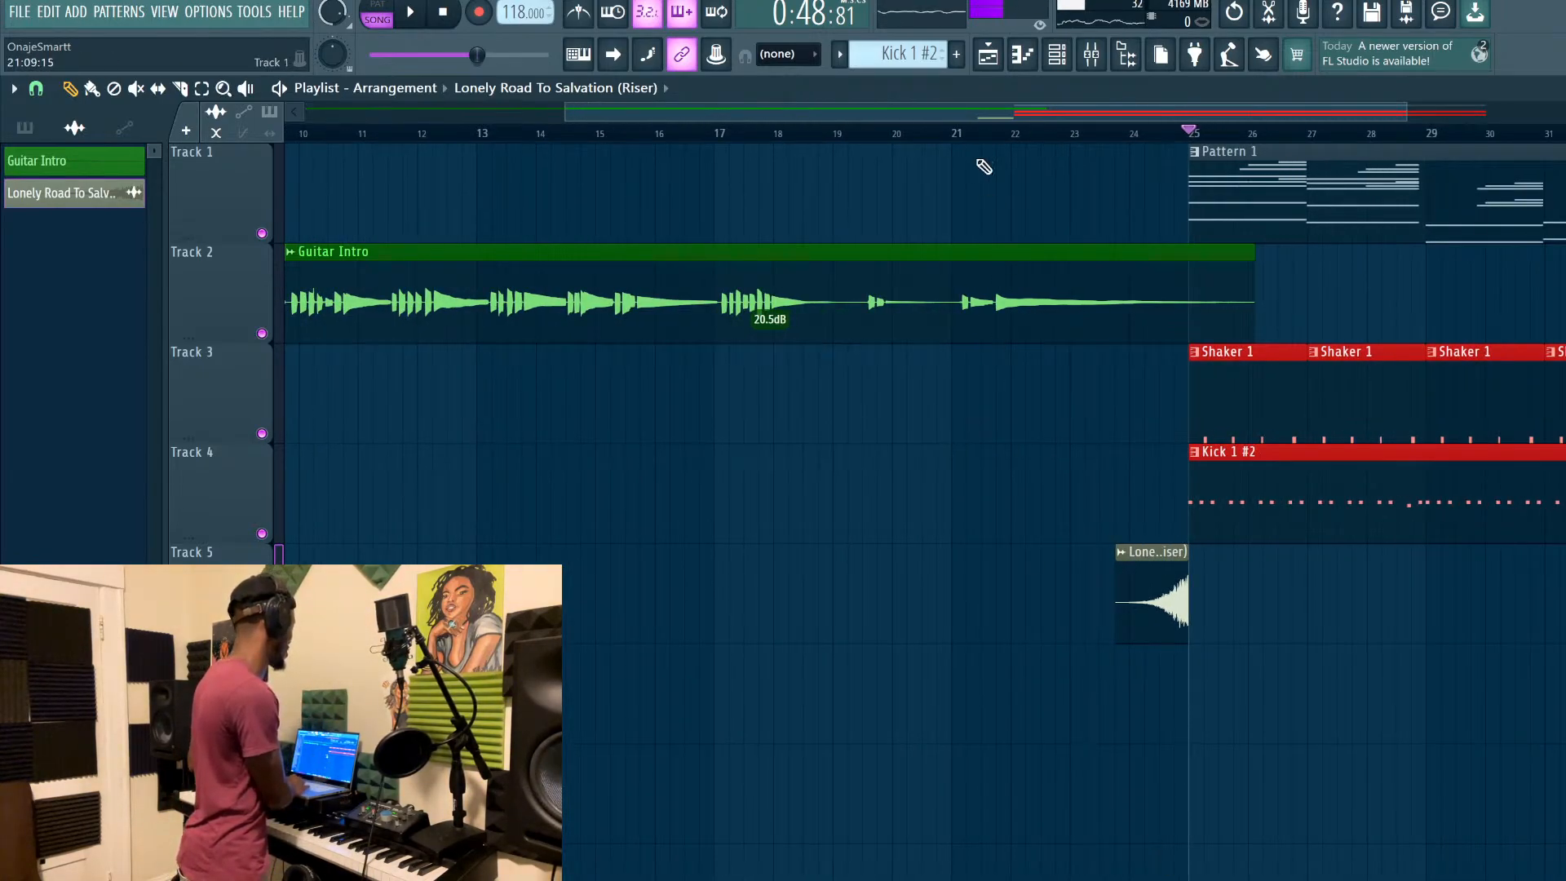
pyautogui.scroll(-3, 1007, 320)
pyautogui.scroll(3, 1056, 514)
pyautogui.scroll(-2, 1019, 449)
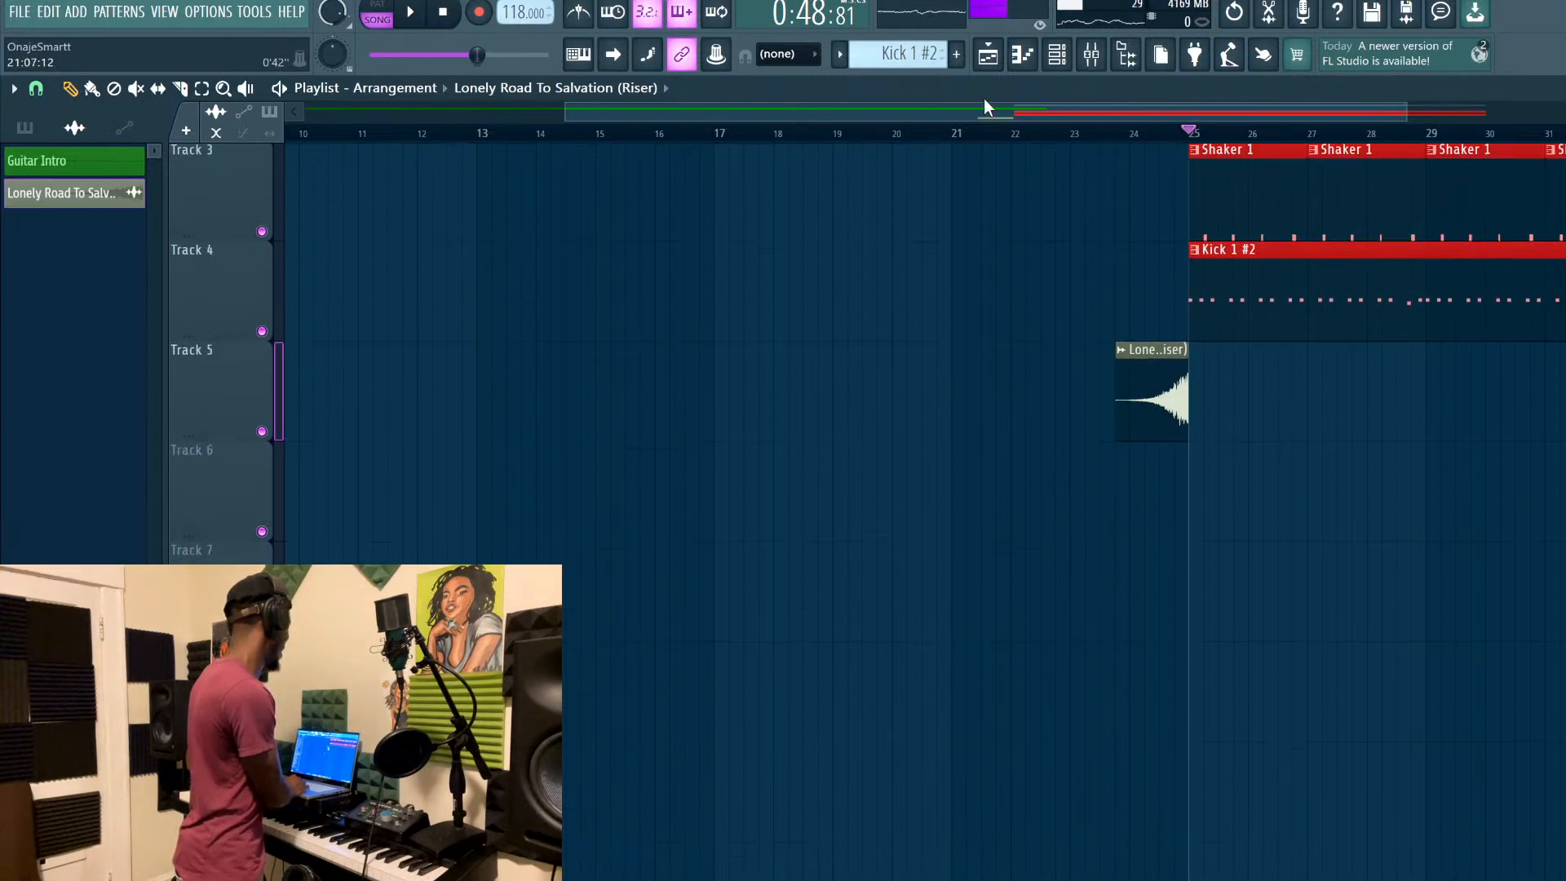
pyautogui.scroll(2, 987, 390)
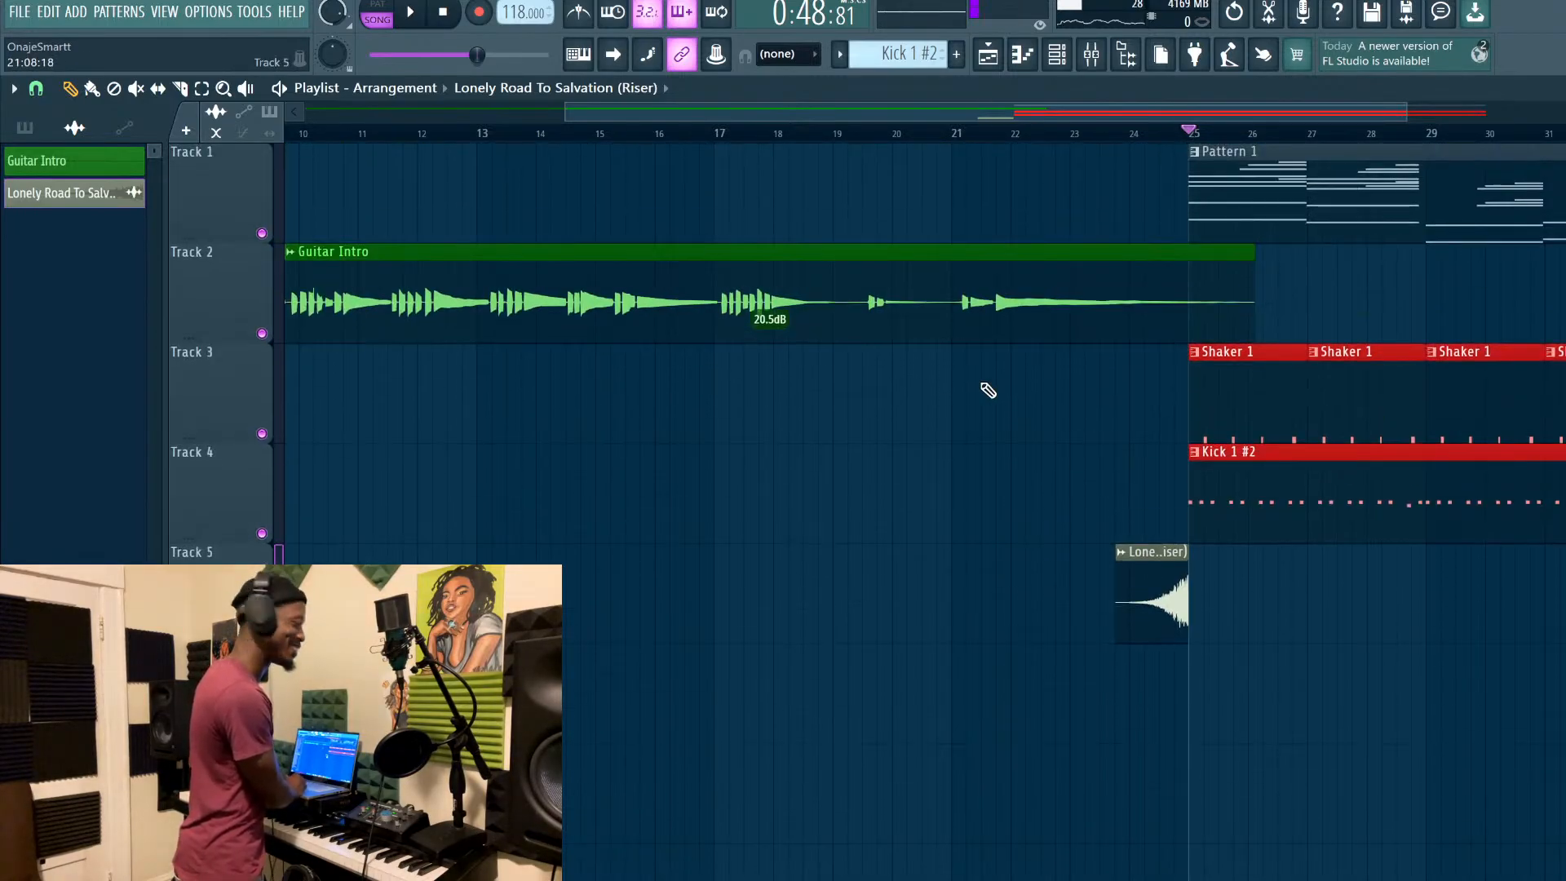
pyautogui.click(881, 136)
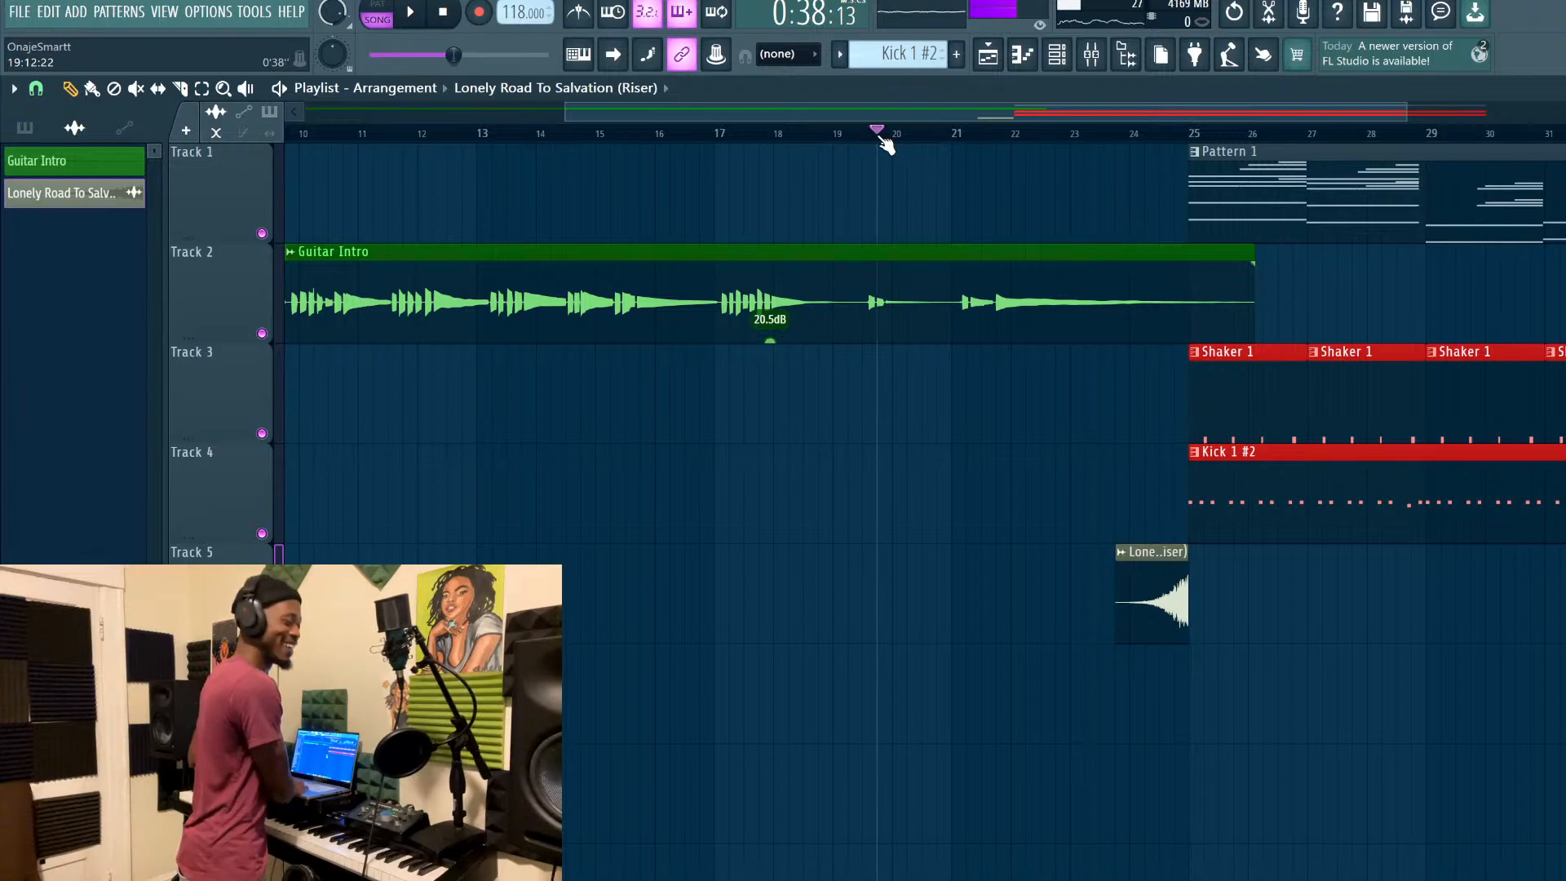
pyautogui.press('space')
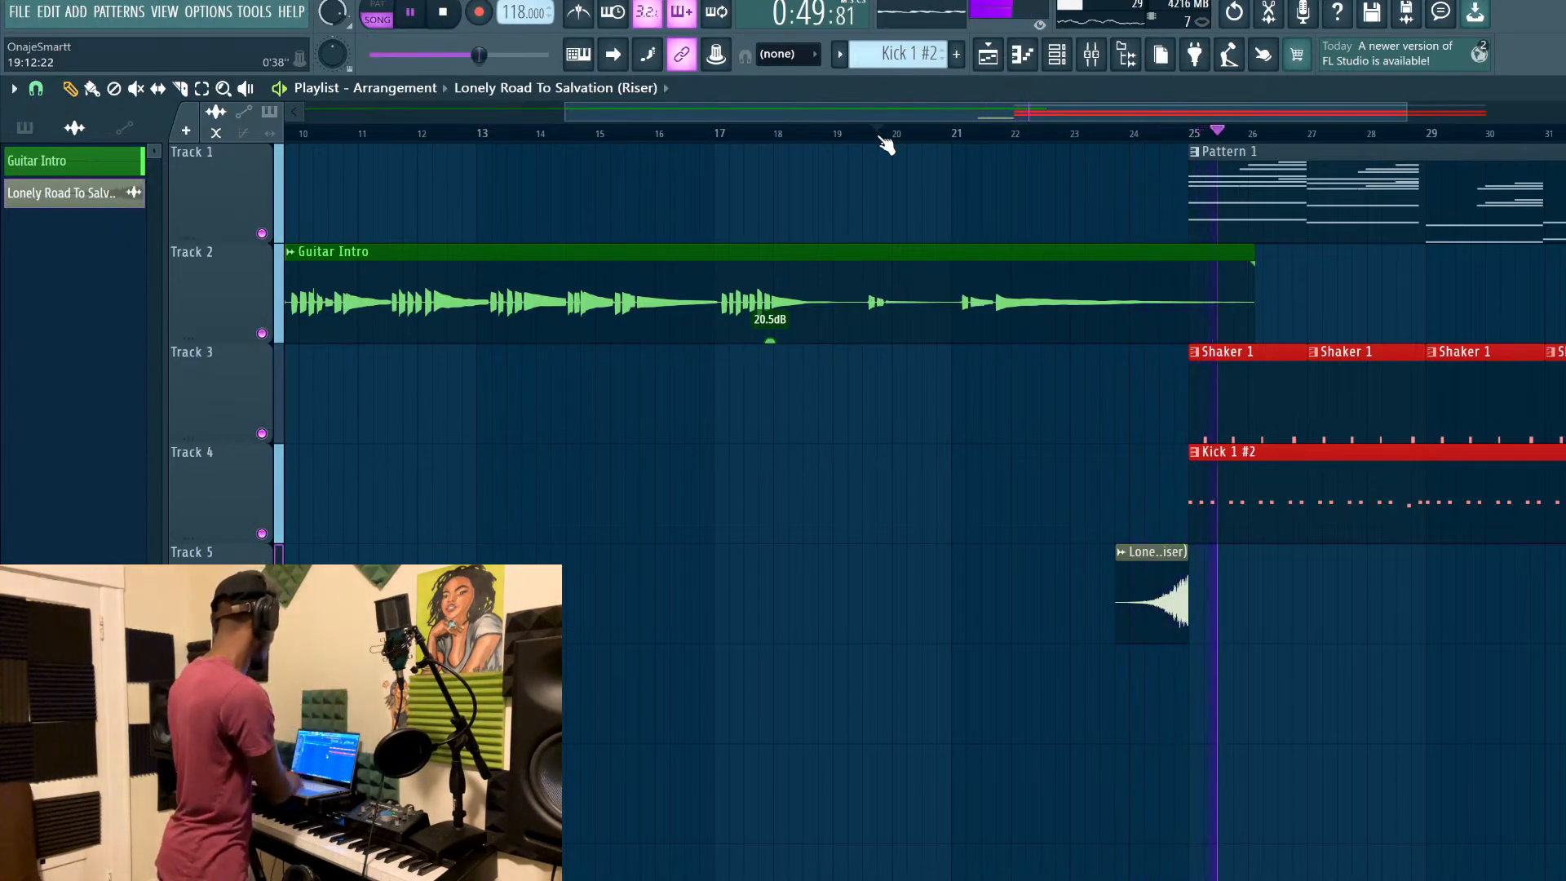
pyautogui.press('space')
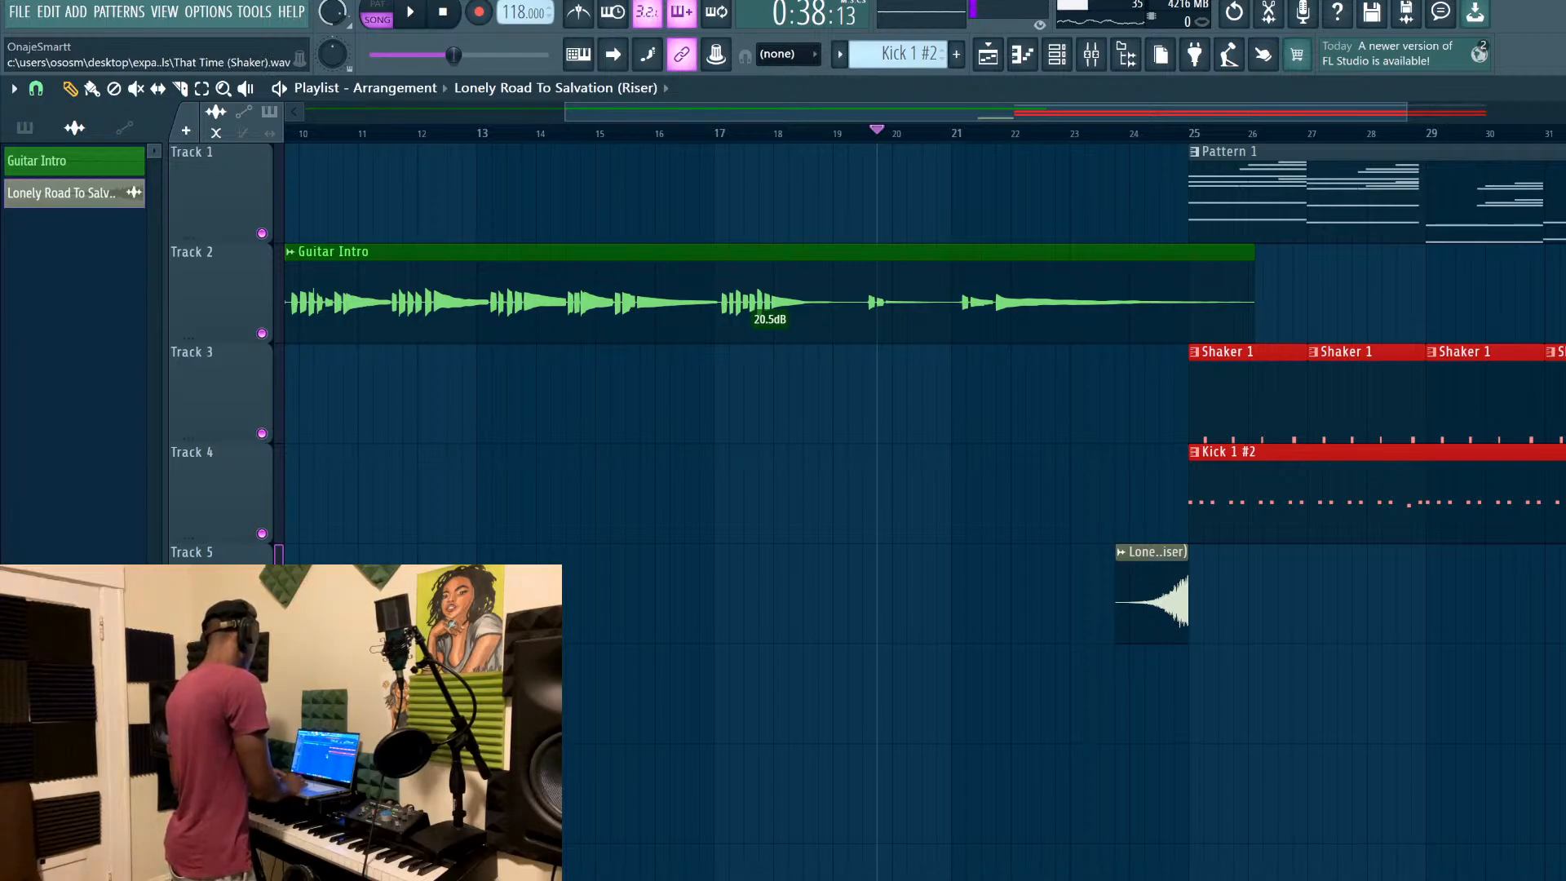
# Add the CURTISS KING crash think2wice sample to Track 5 at bar 25, right after the riser, and audition it from about bar 24
pyautogui.moveTo(0, 192); pyautogui.dragTo(1206, 646)
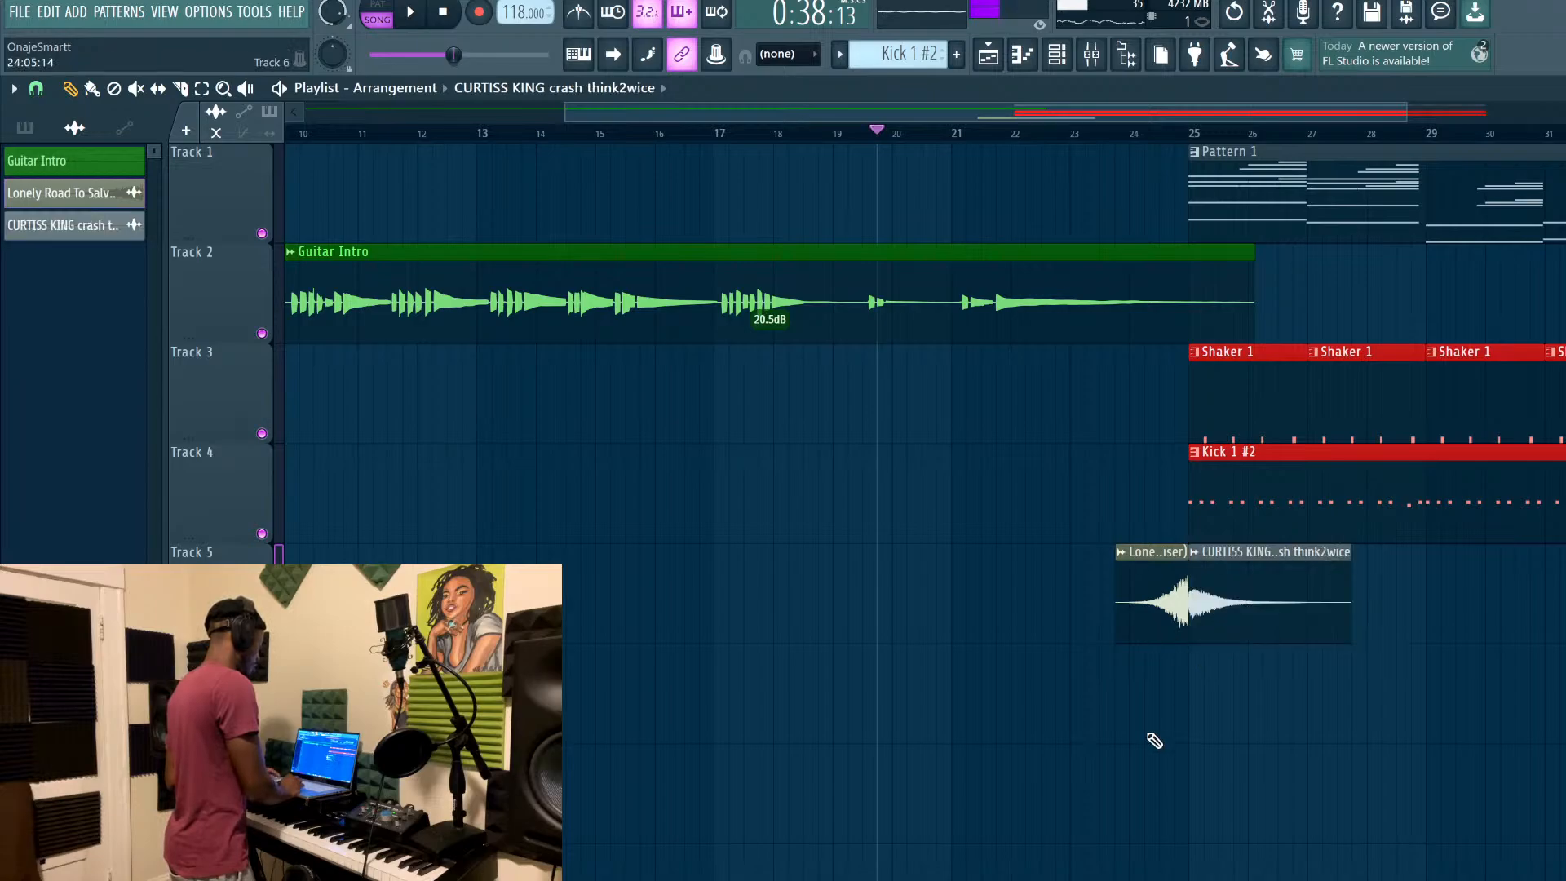
pyautogui.click(1134, 134)
pyautogui.press('space')
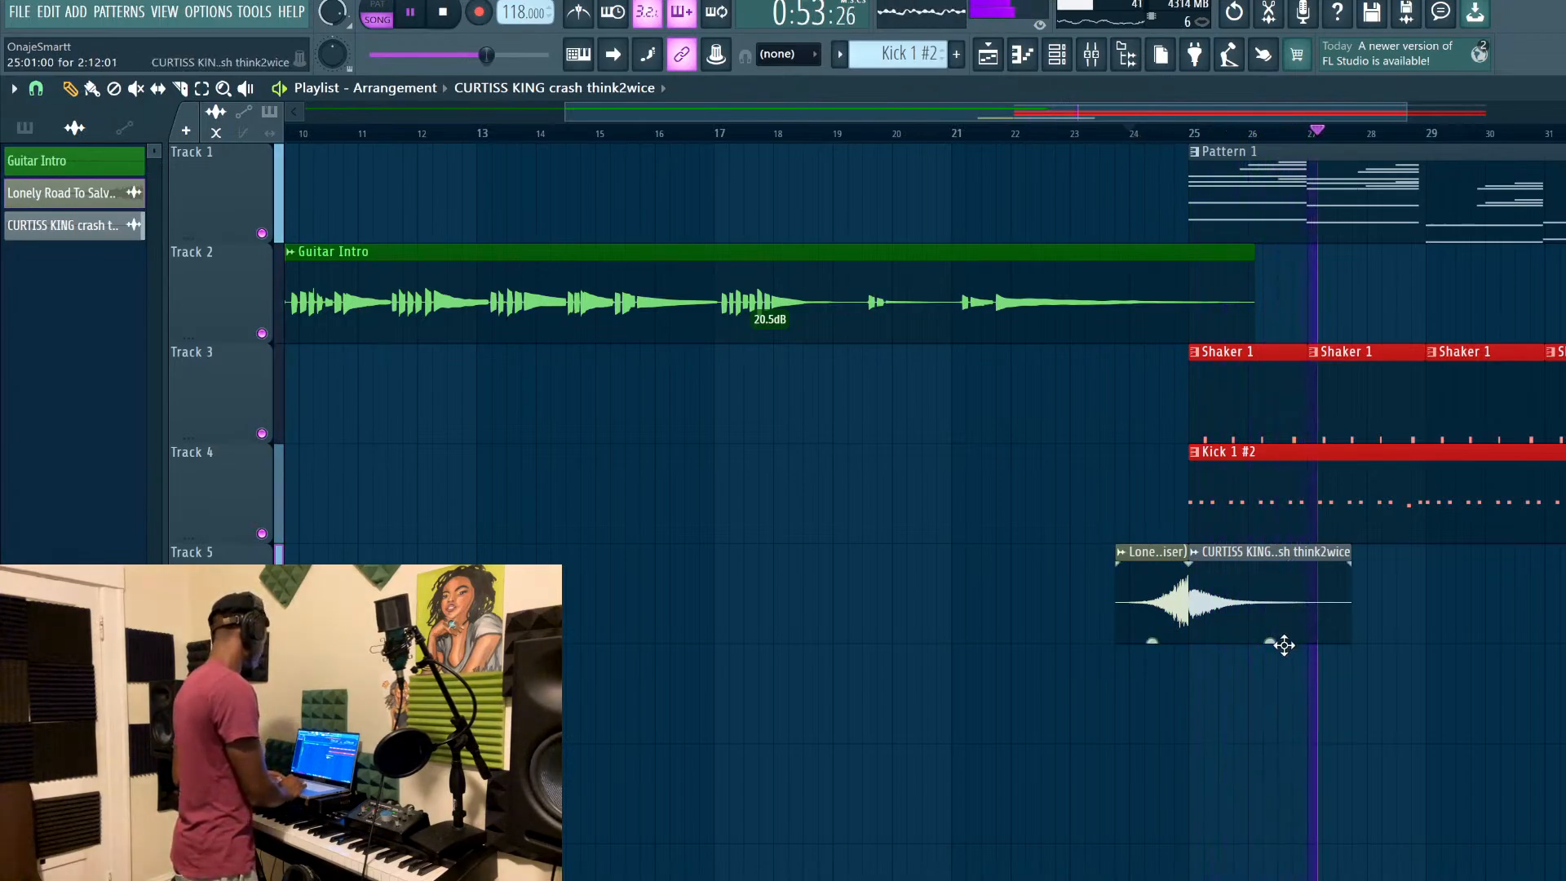
# Fade out the crash clip on Track 5 over its whole length and trim its end to a clip length of 2:05:17
pyautogui.moveTo(1351, 569); pyautogui.dragTo(1184, 554)
pyautogui.press('space')
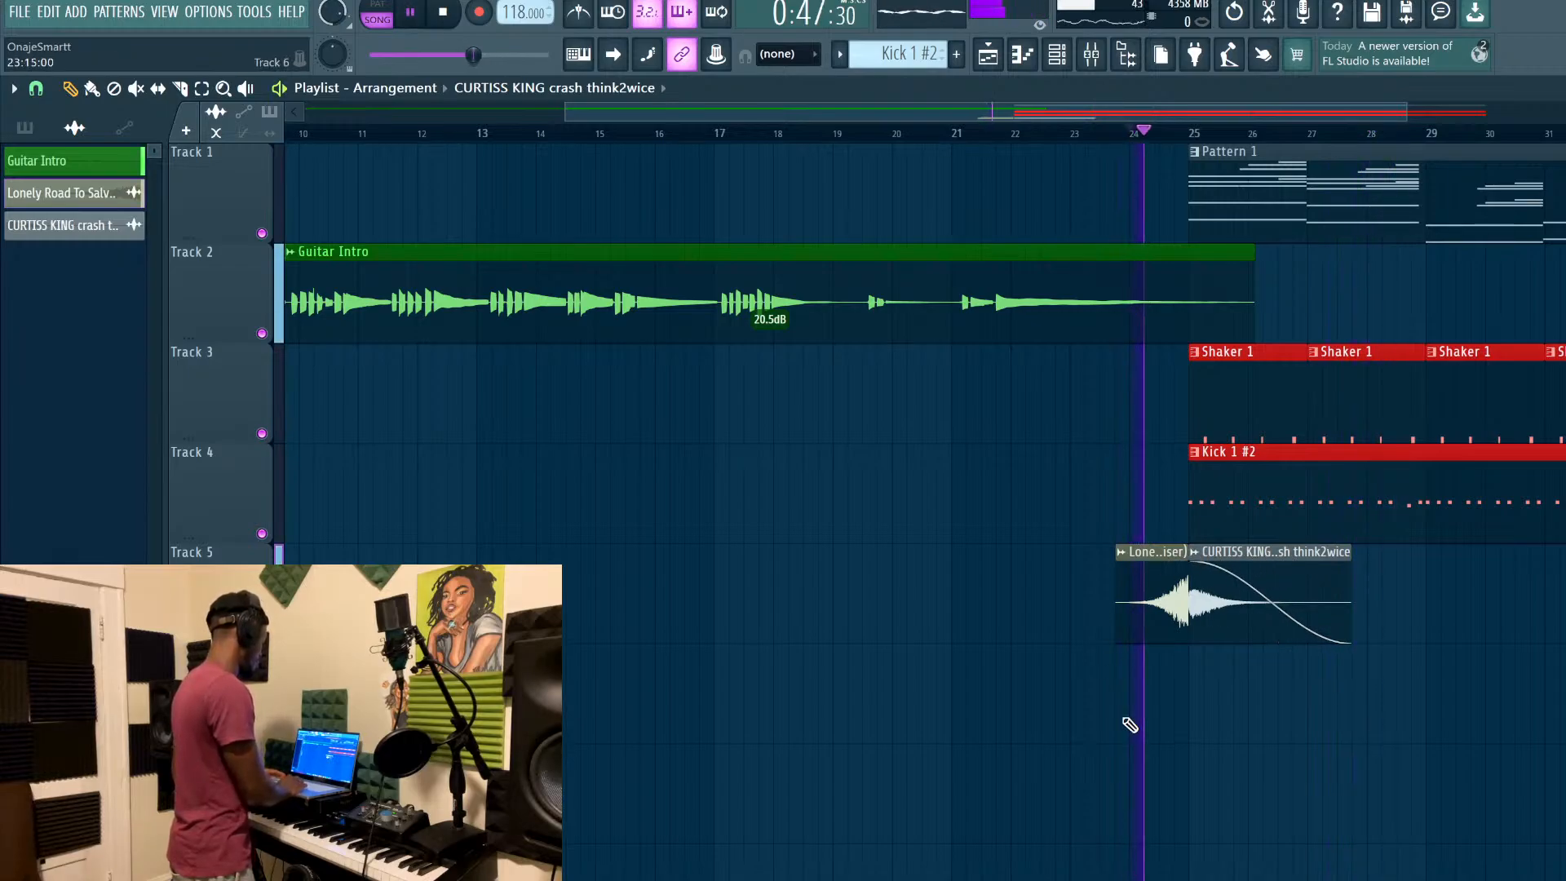
pyautogui.scroll(-2, 1130, 725)
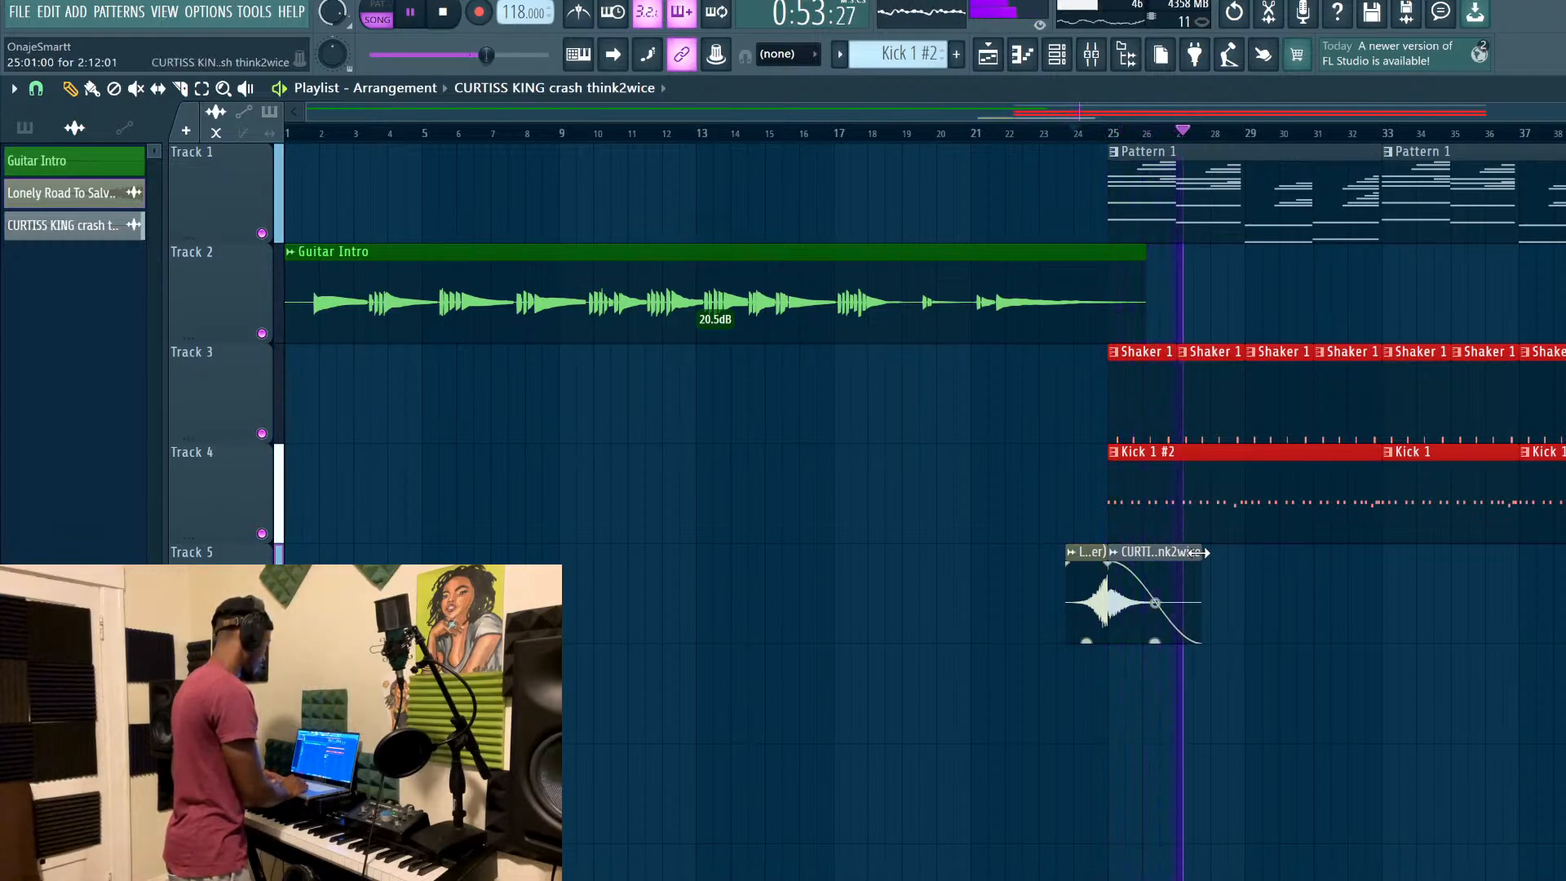
pyautogui.moveTo(1196, 552); pyautogui.dragTo(1184, 559)
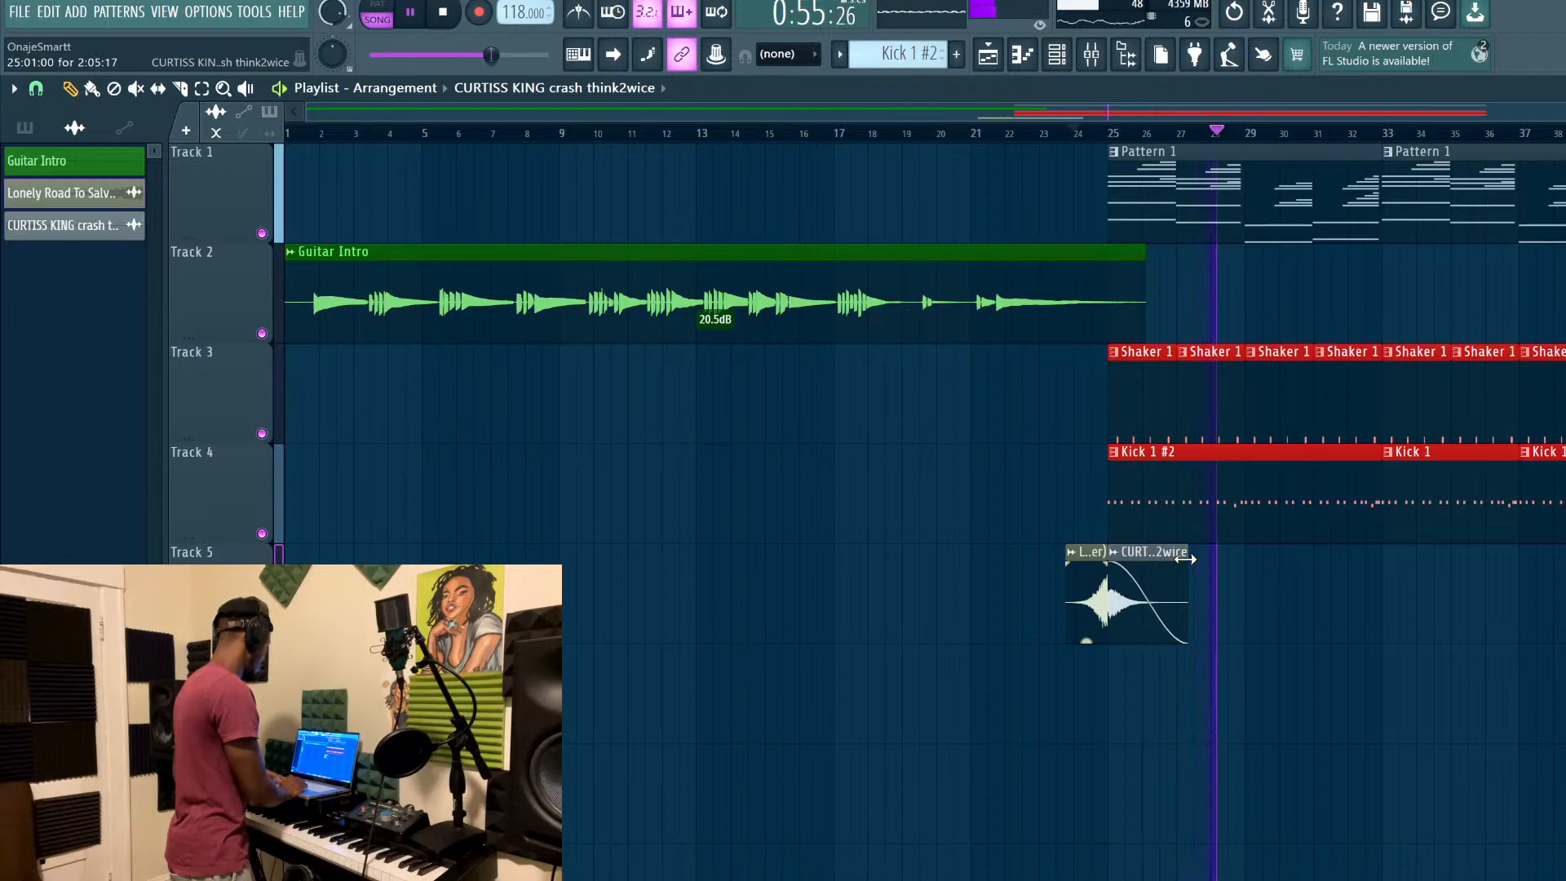
# Play the riser and crash transition from about bar 24 and check the crash clip's fade and gain
pyautogui.press('space')
pyautogui.press('space')
pyautogui.scroll(-2, 1105, 640)
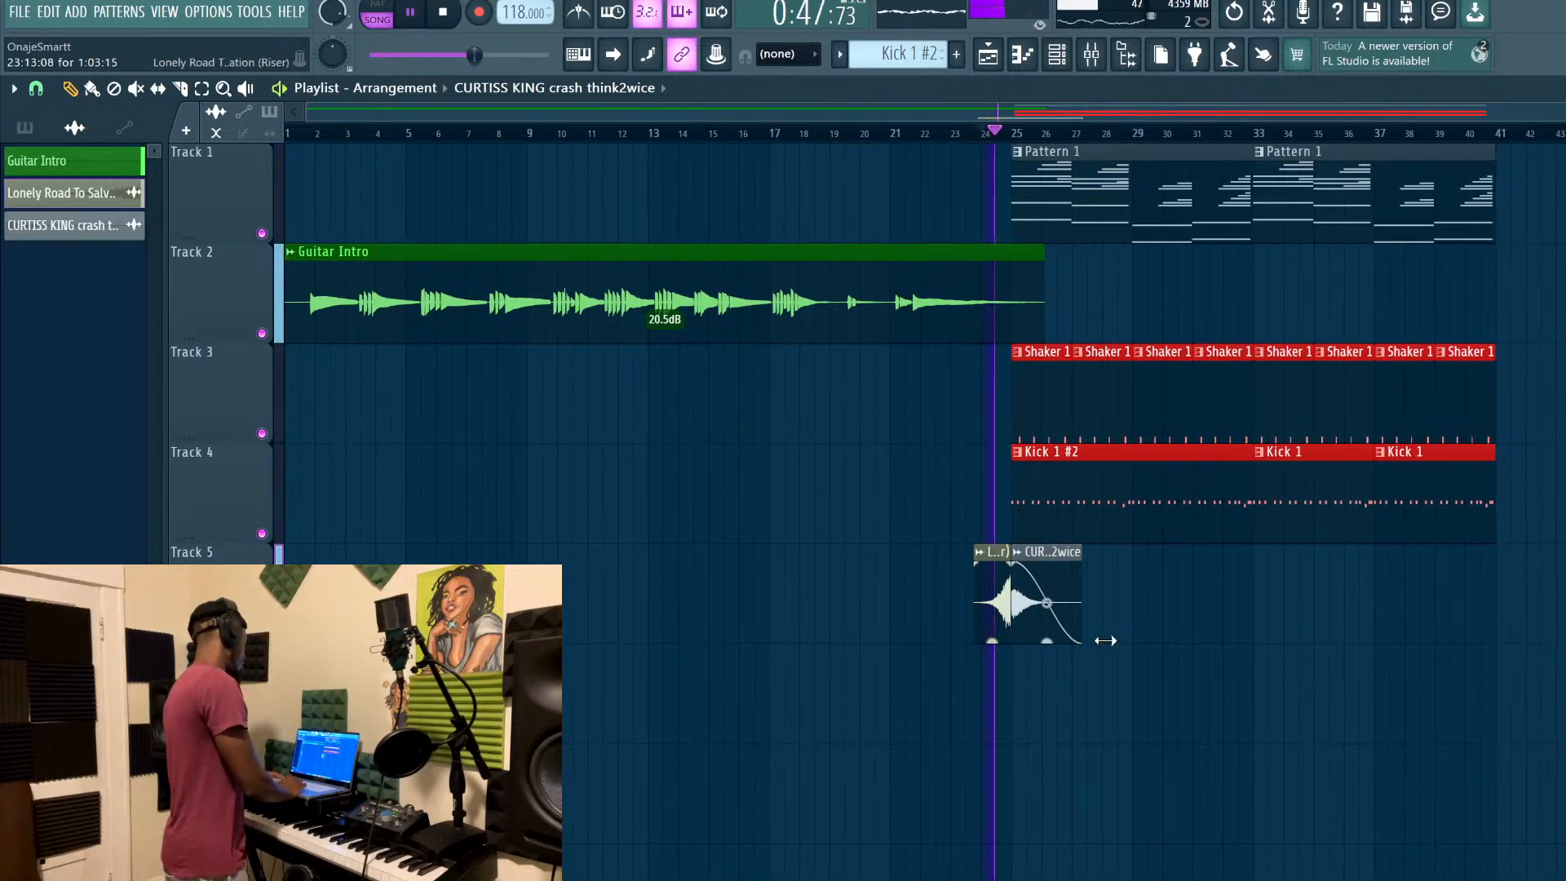
pyautogui.scroll(3, 1021, 689)
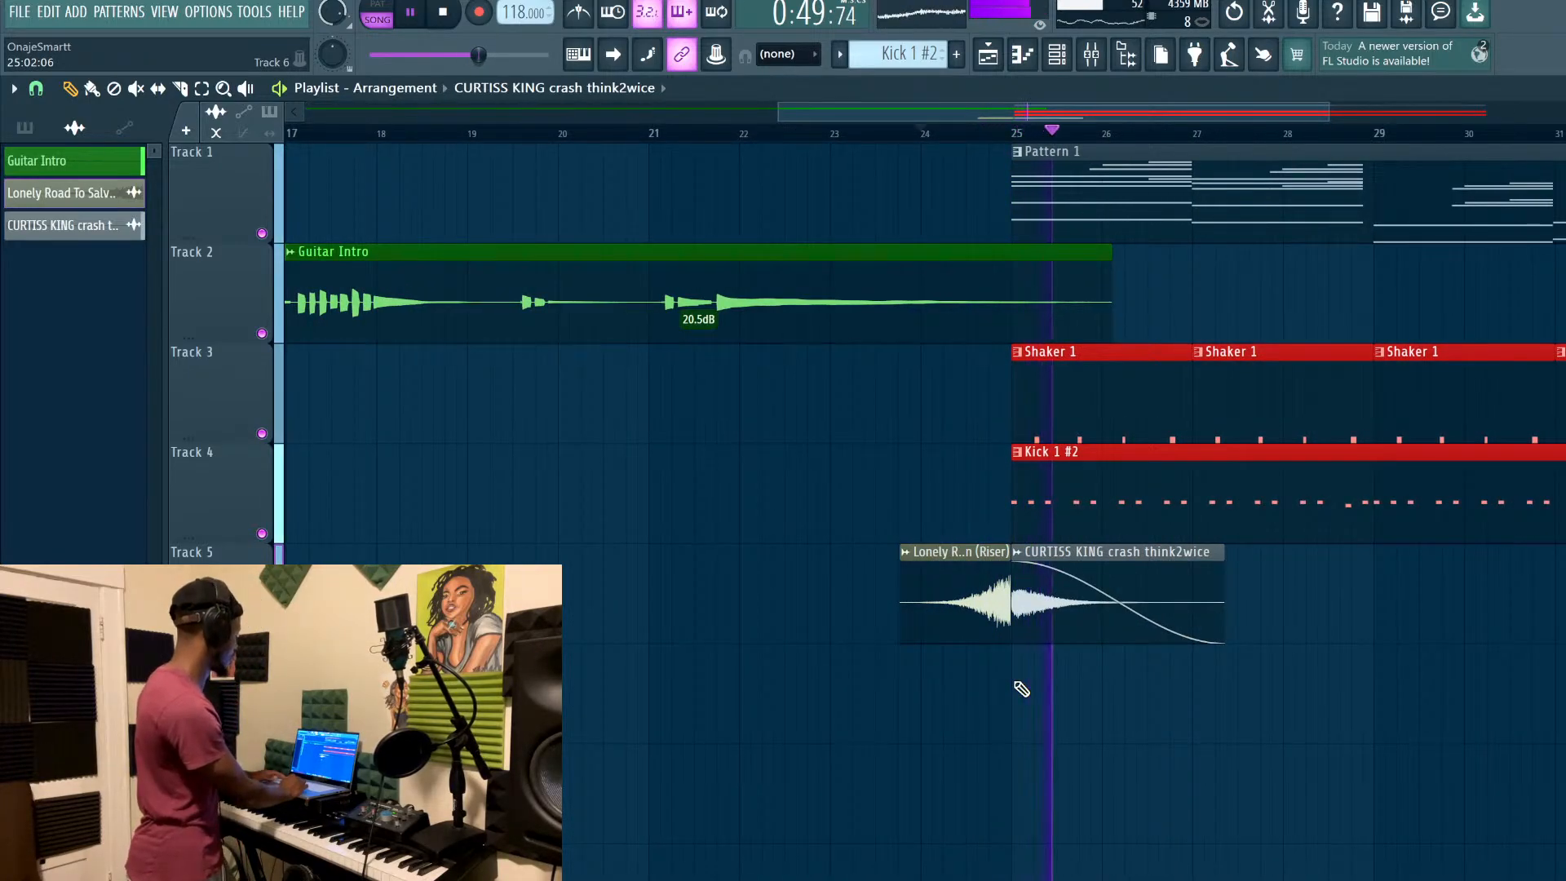
pyautogui.moveTo(1118, 641)
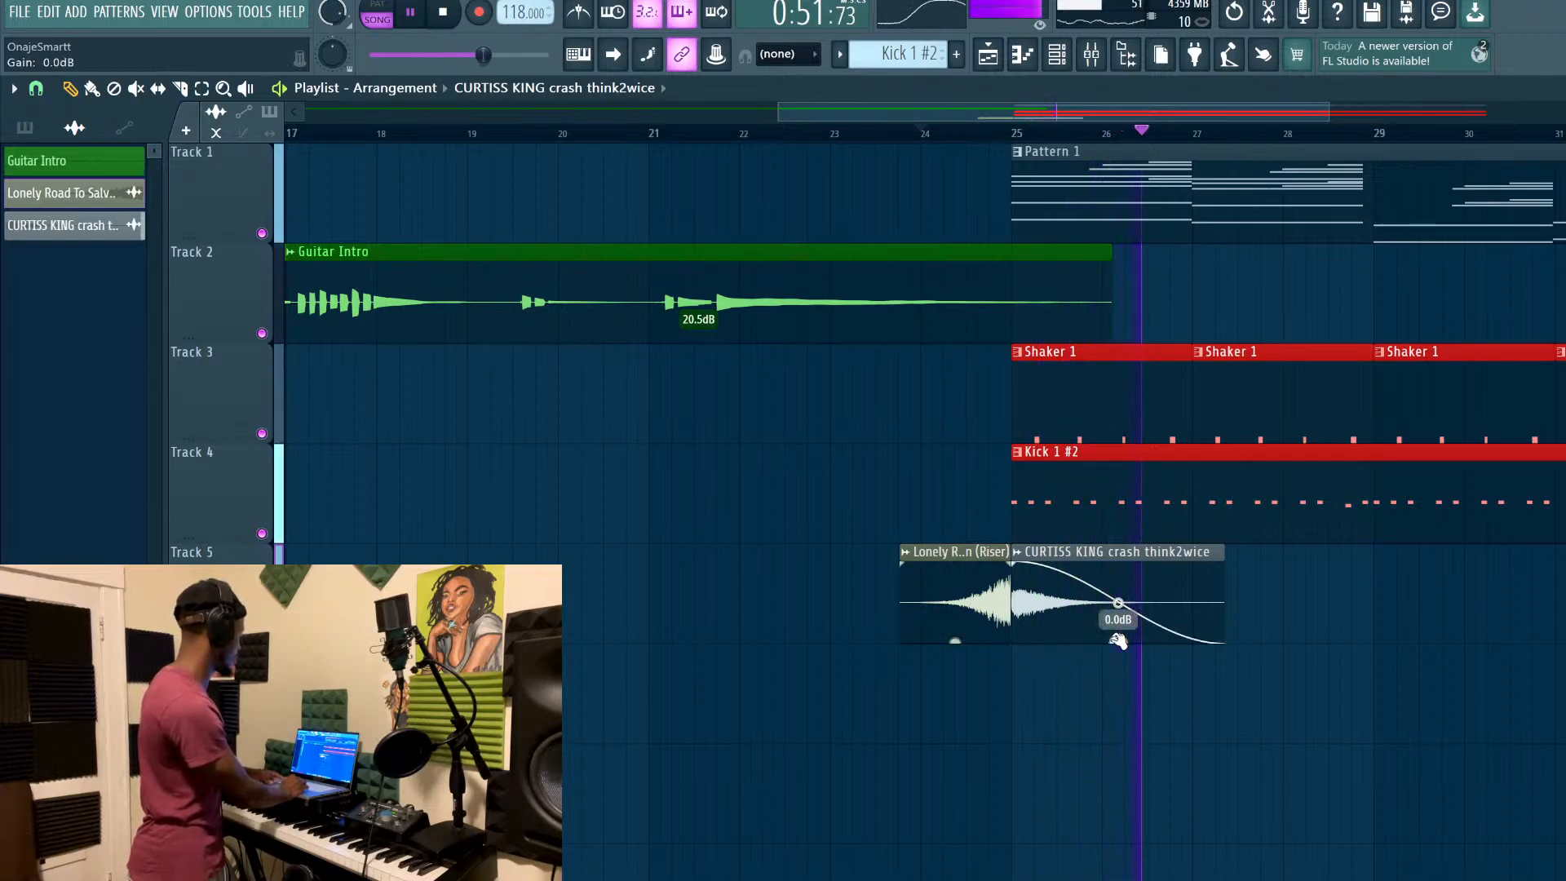
pyautogui.scroll(-1, 1118, 641)
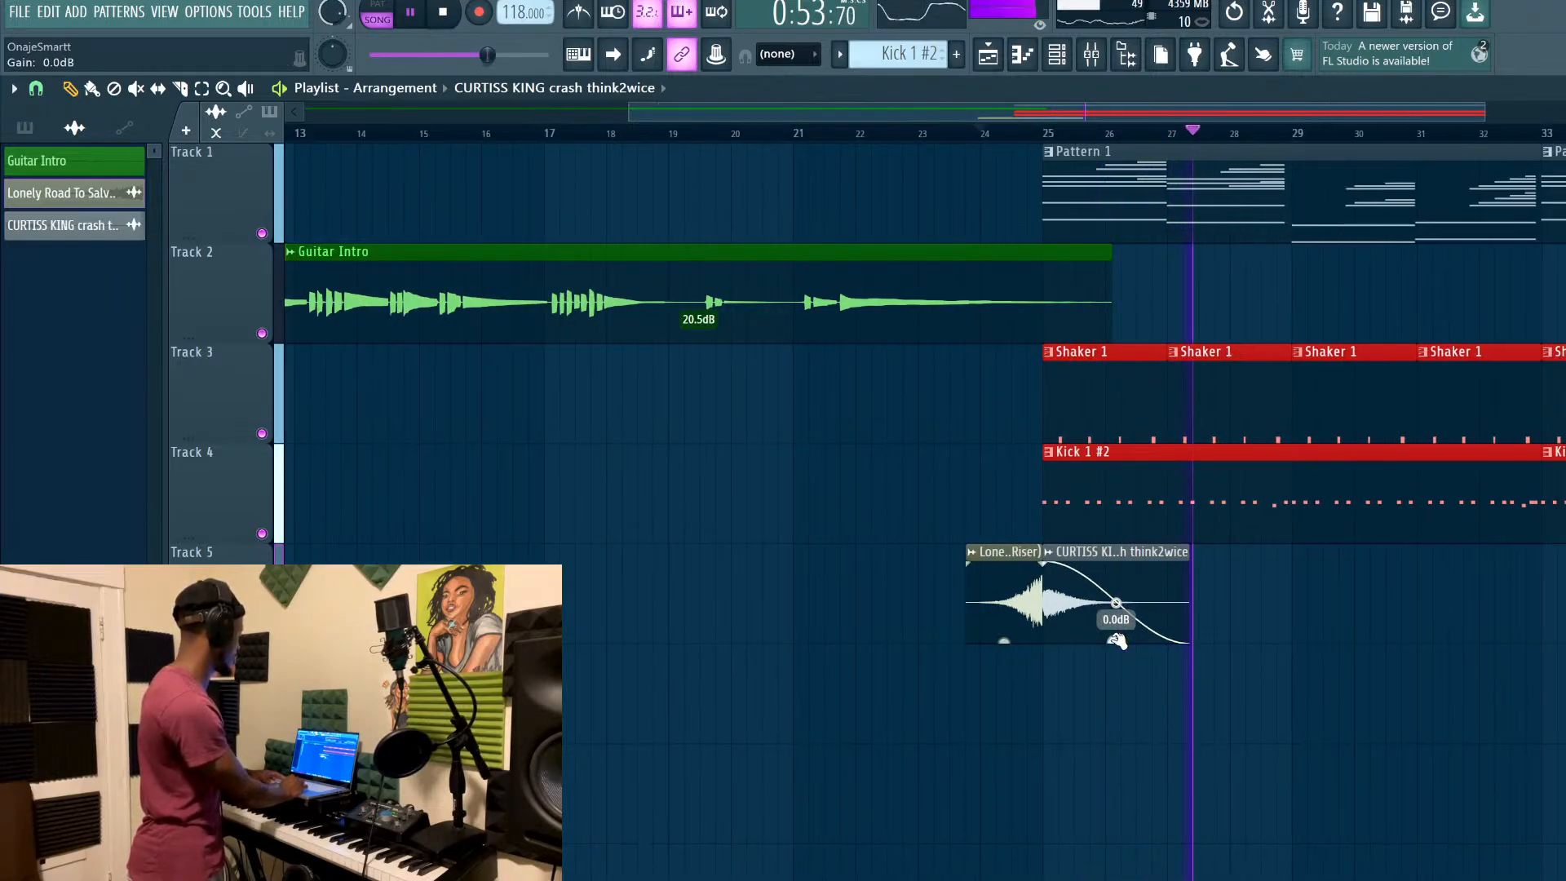
pyautogui.scroll(-1, 1117, 641)
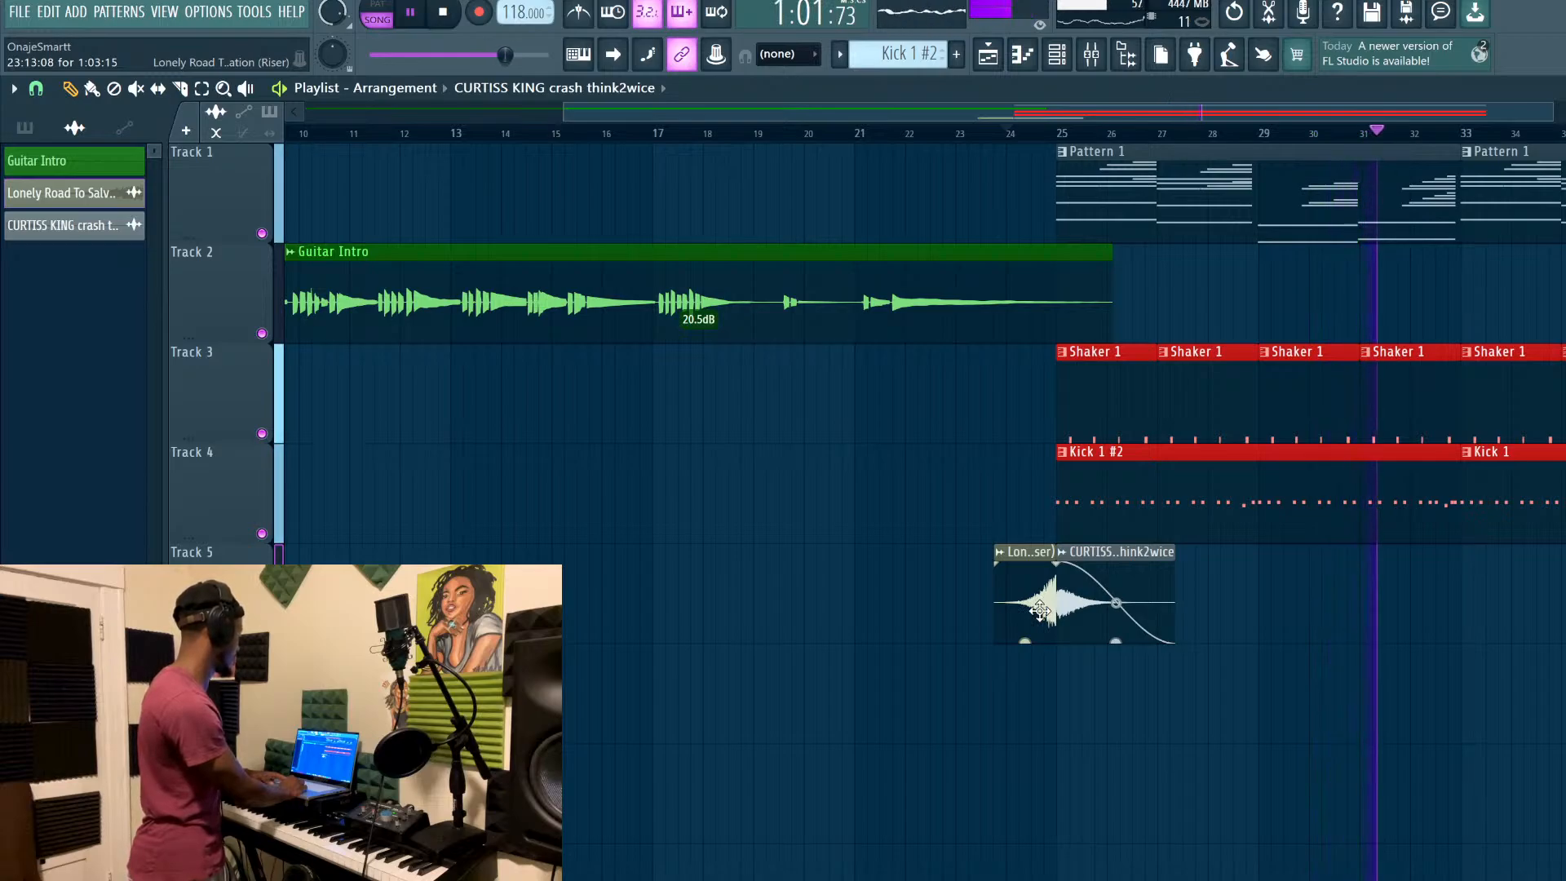
# Create a new pattern named 808 with a purple colour and replay the arrangement from about bar 24
pyautogui.click(956, 53)
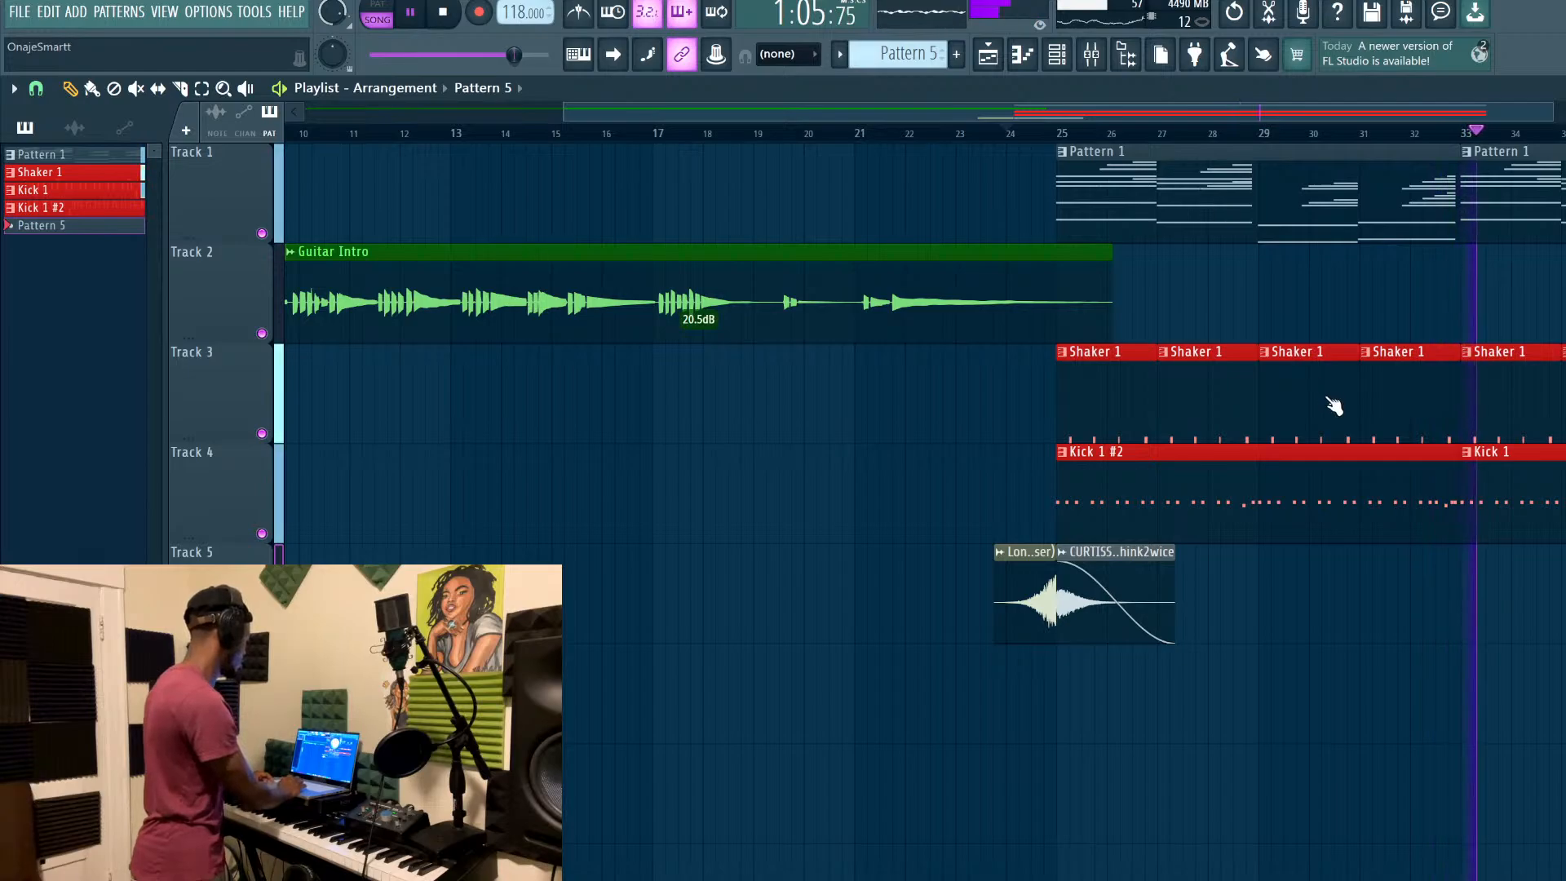
pyautogui.press('Return')
pyautogui.press('space')
pyautogui.press('space')
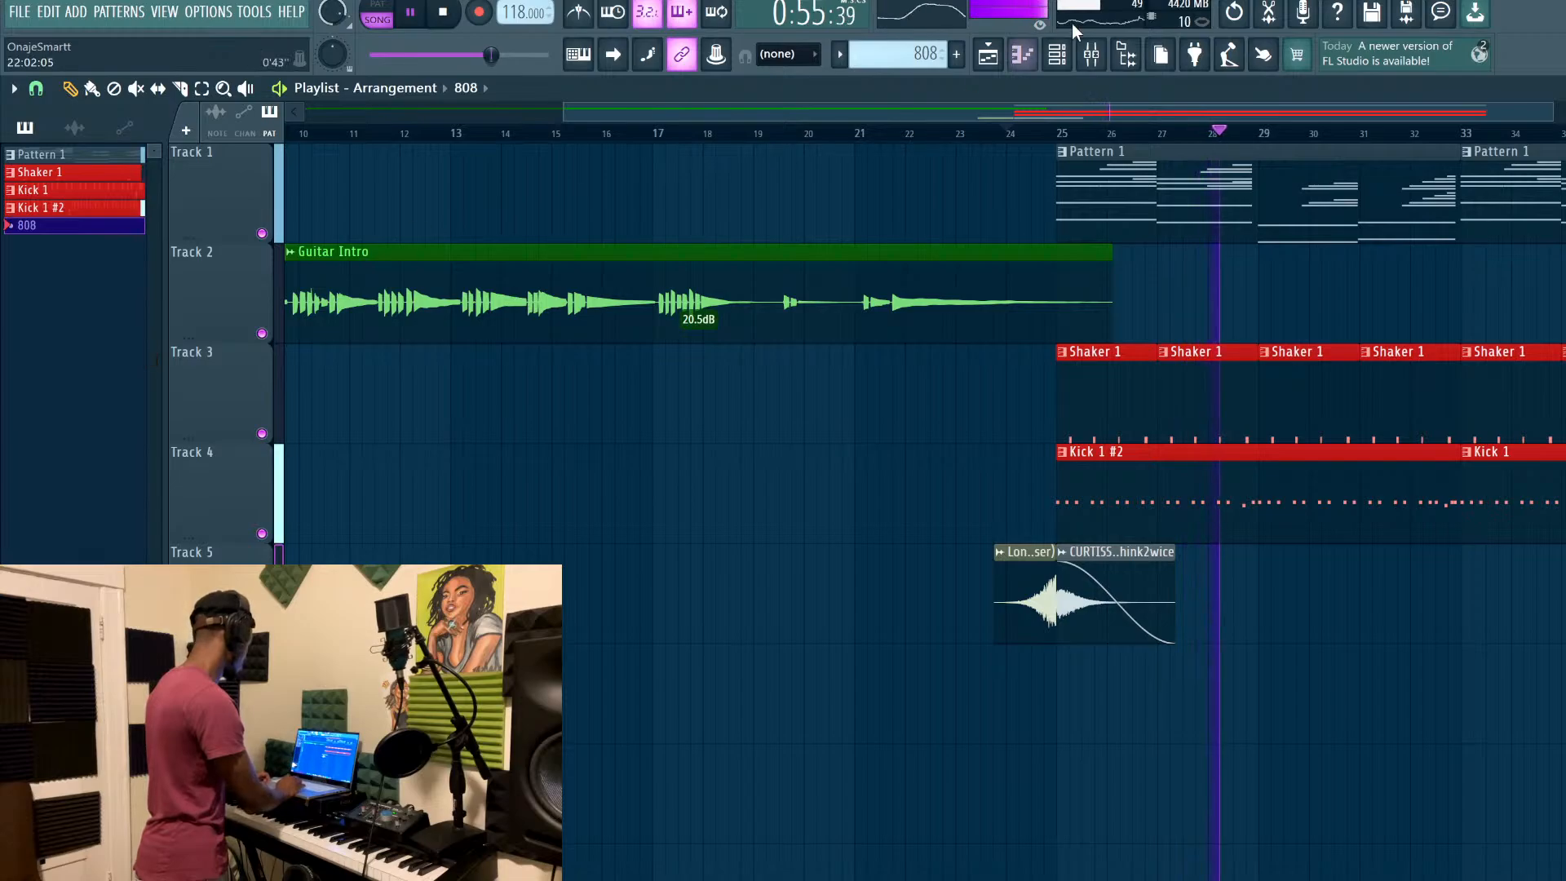
# Add the Cymatics - Cobra 808 5 - D sample as a new channel and open its sampler settings
pyautogui.click(1056, 56)
pyautogui.moveTo(182, 368); pyautogui.dragTo(1100, 330)
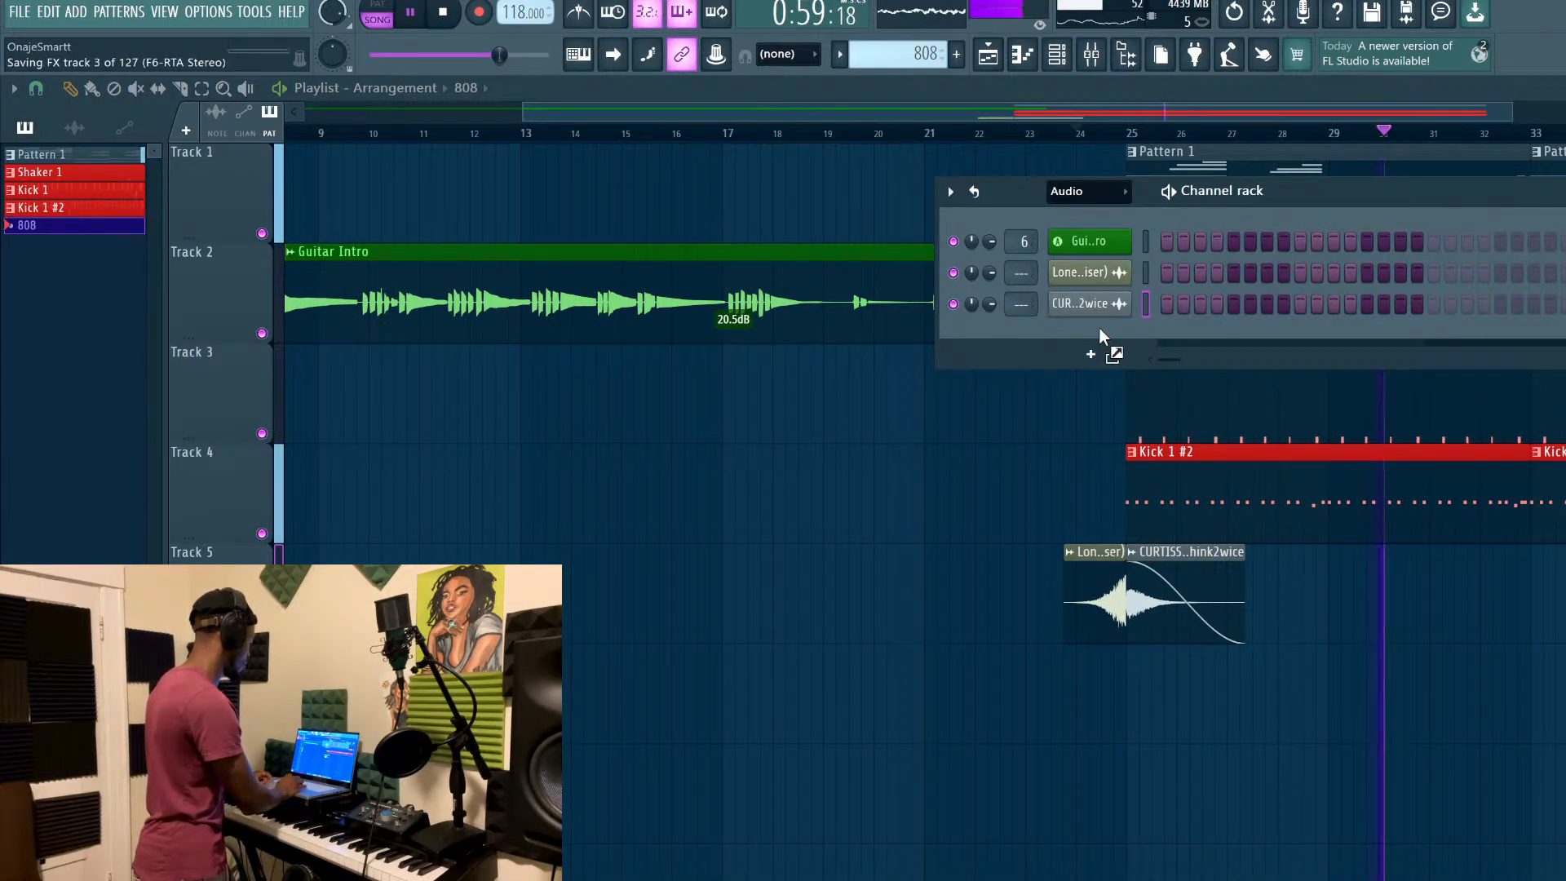
pyautogui.click(1122, 432)
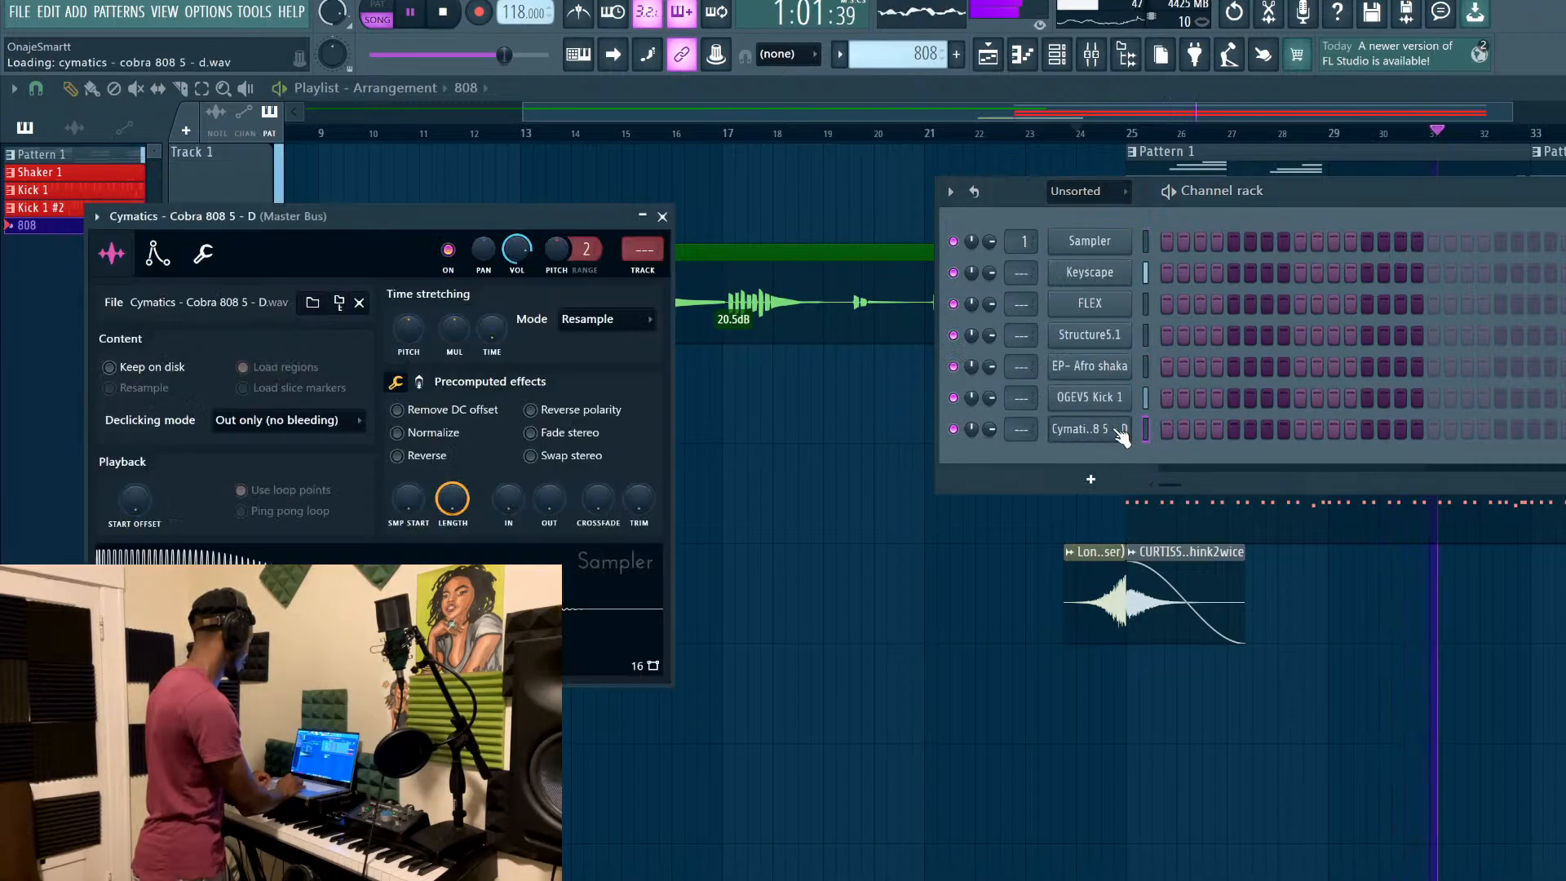
pyautogui.moveTo(462, 212); pyautogui.dragTo(822, 240)
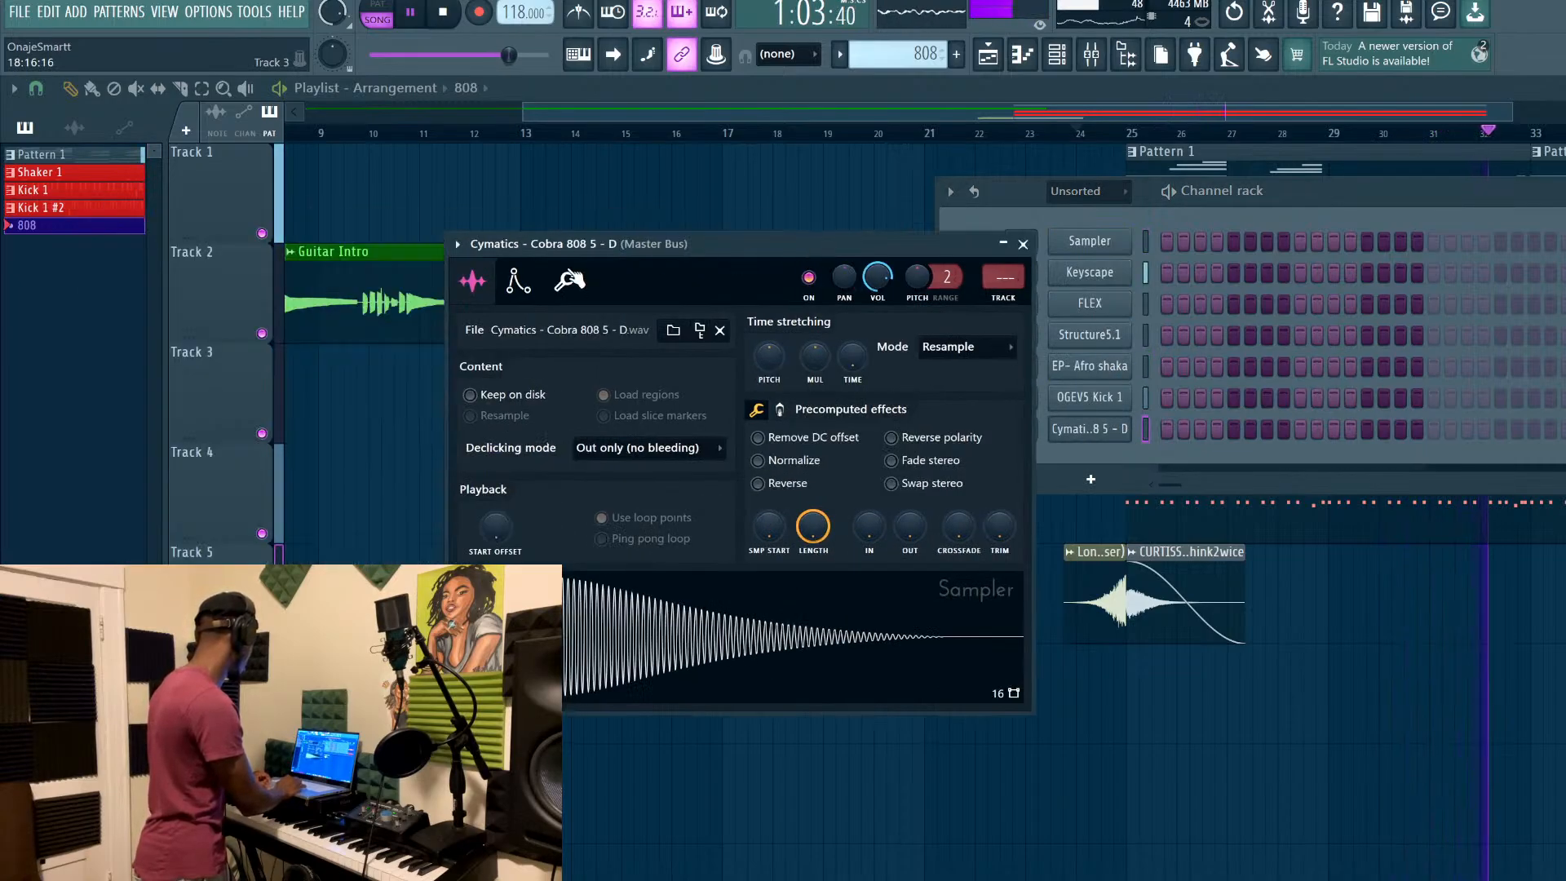
# Enable the Cobra 808 channel's volume envelope with 0% attack and maximum hold, and check its miscellaneous and sample settings
pyautogui.click(522, 283)
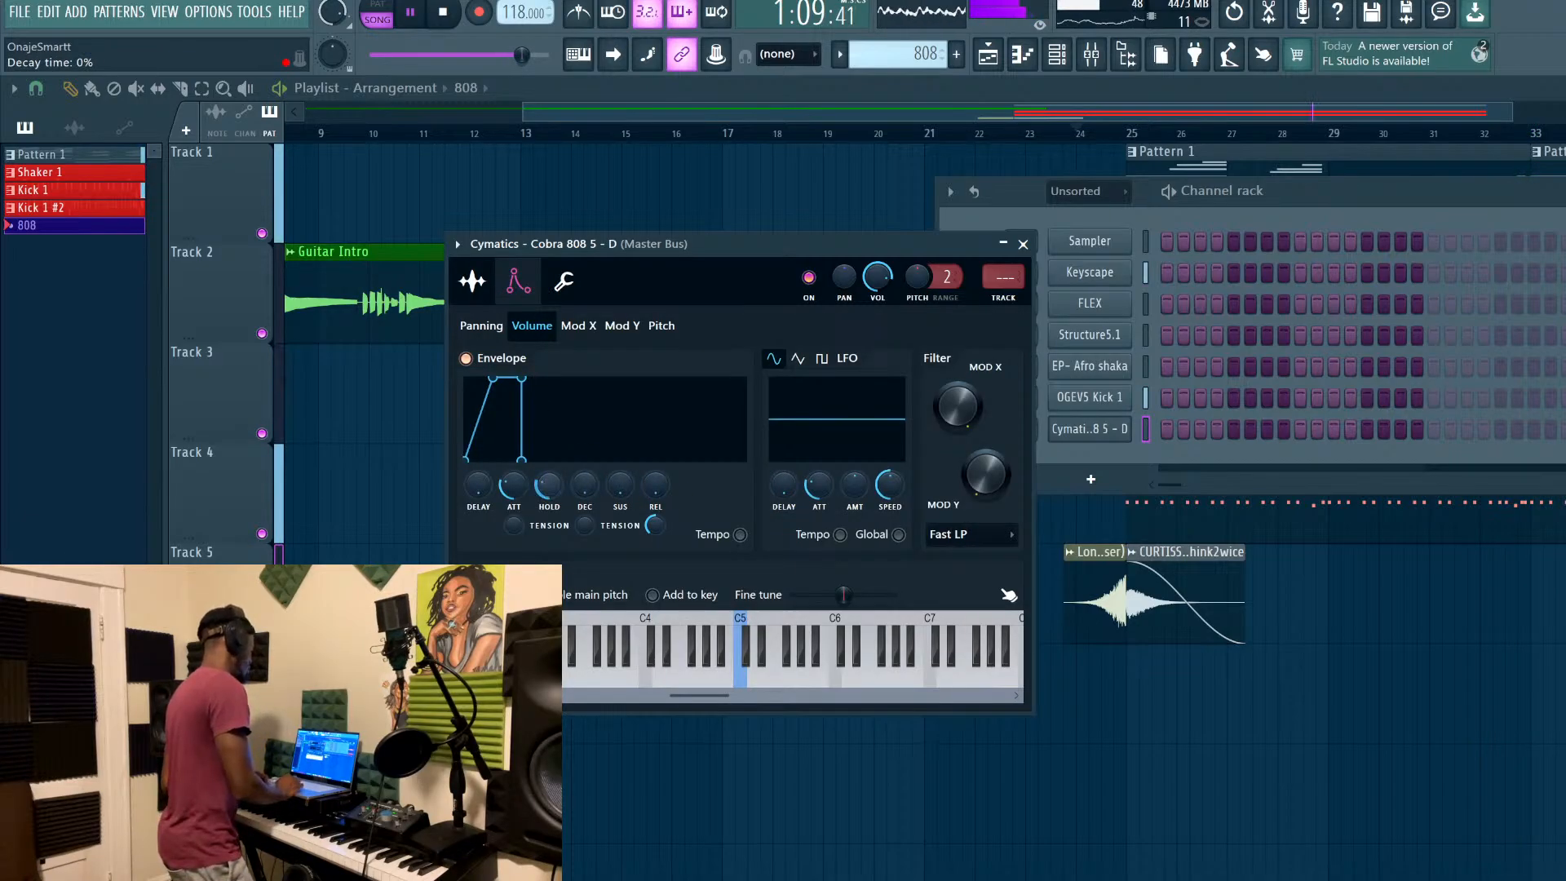
pyautogui.moveTo(522, 483); pyautogui.dragTo(522, 531)
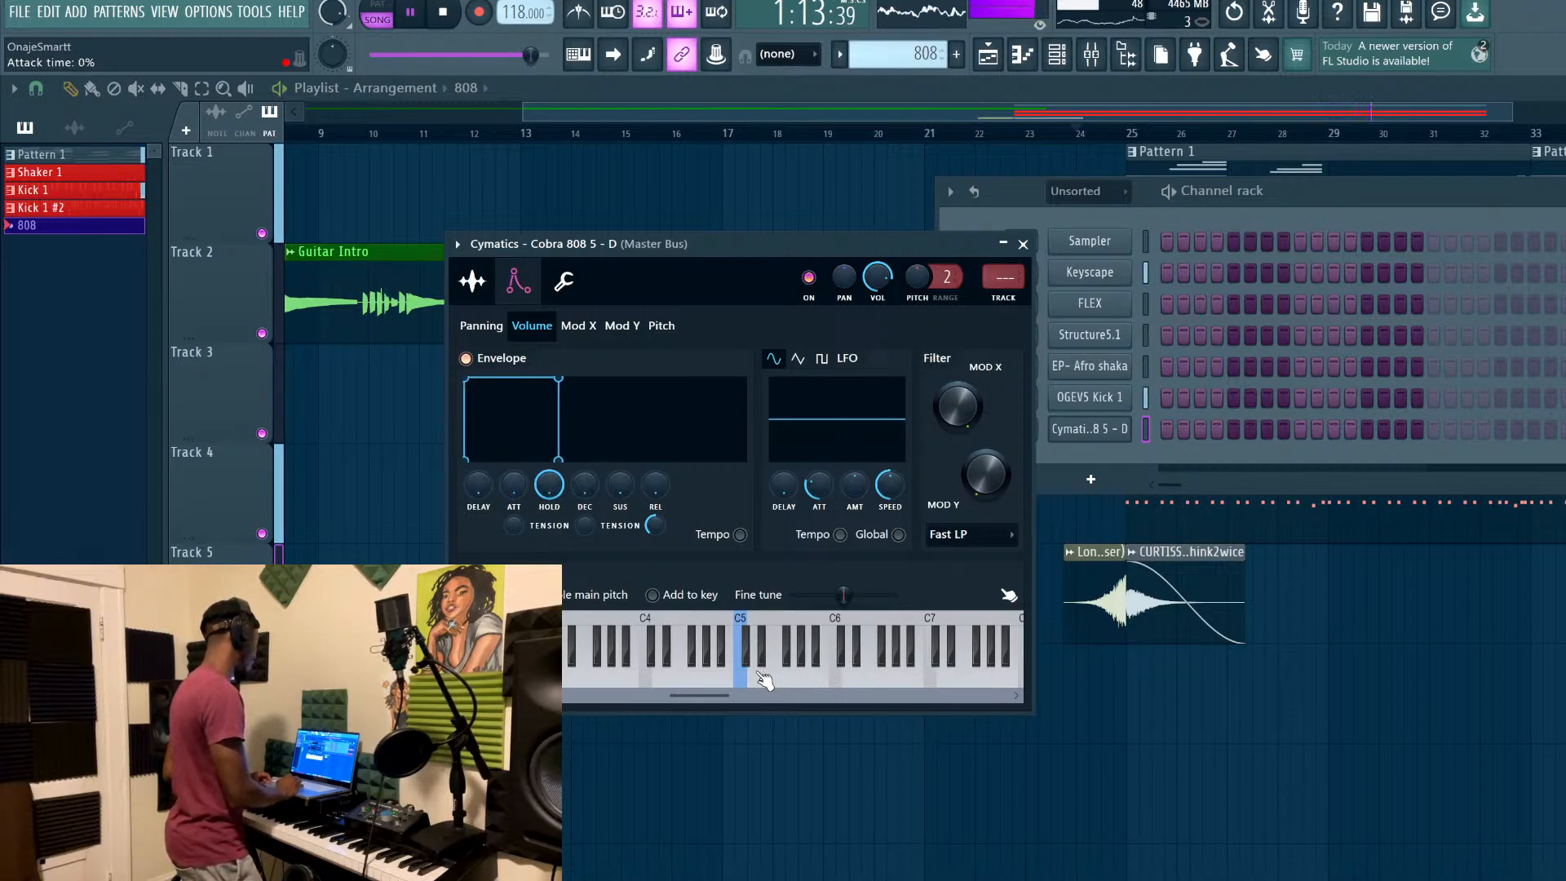
pyautogui.click(565, 282)
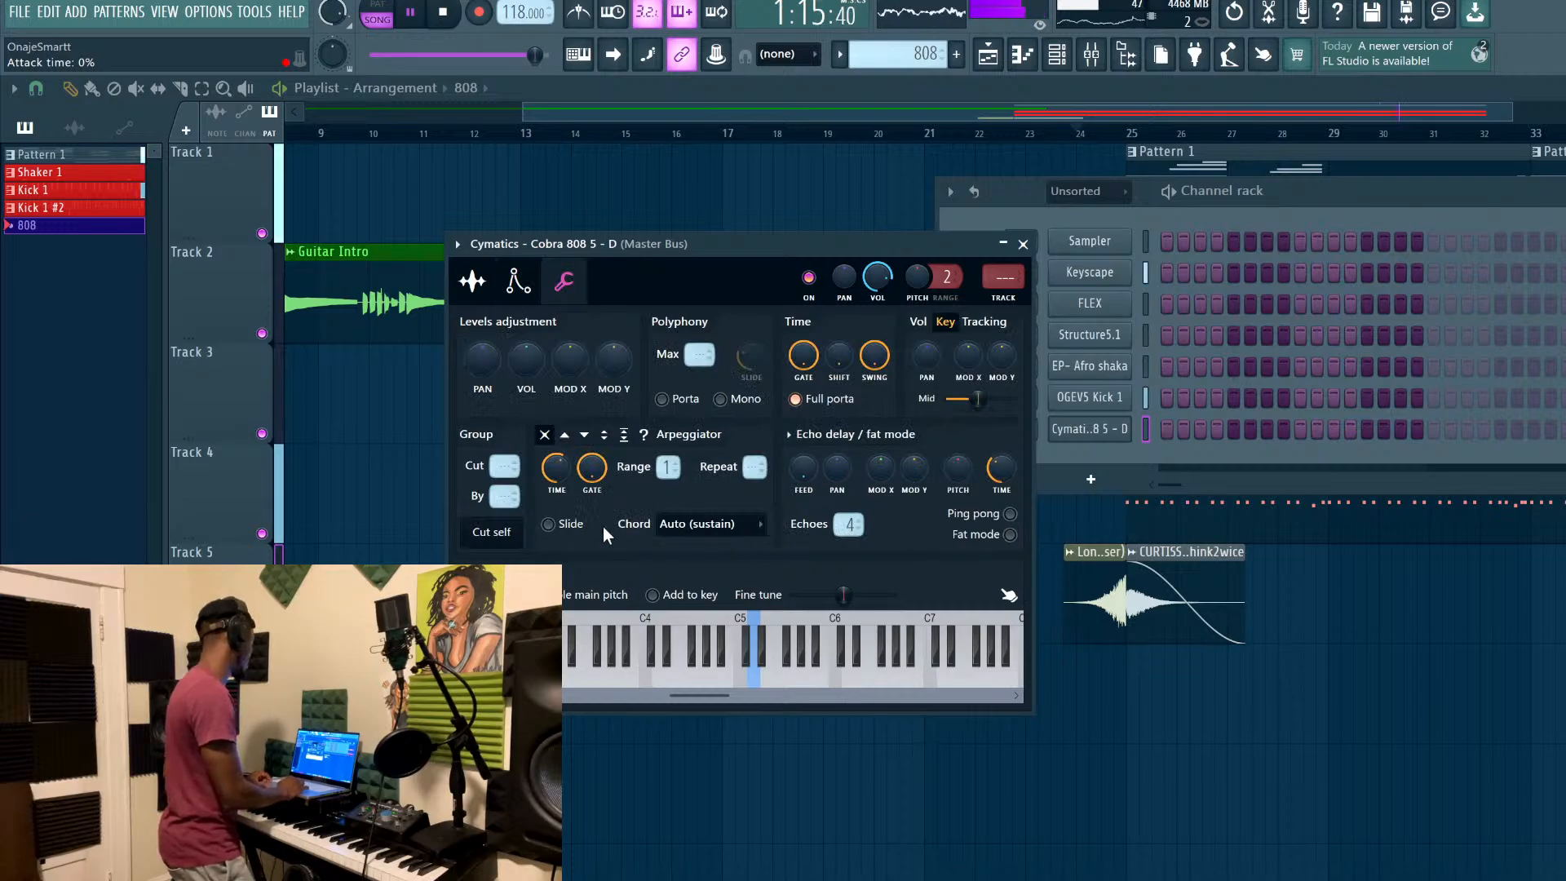
pyautogui.click(481, 282)
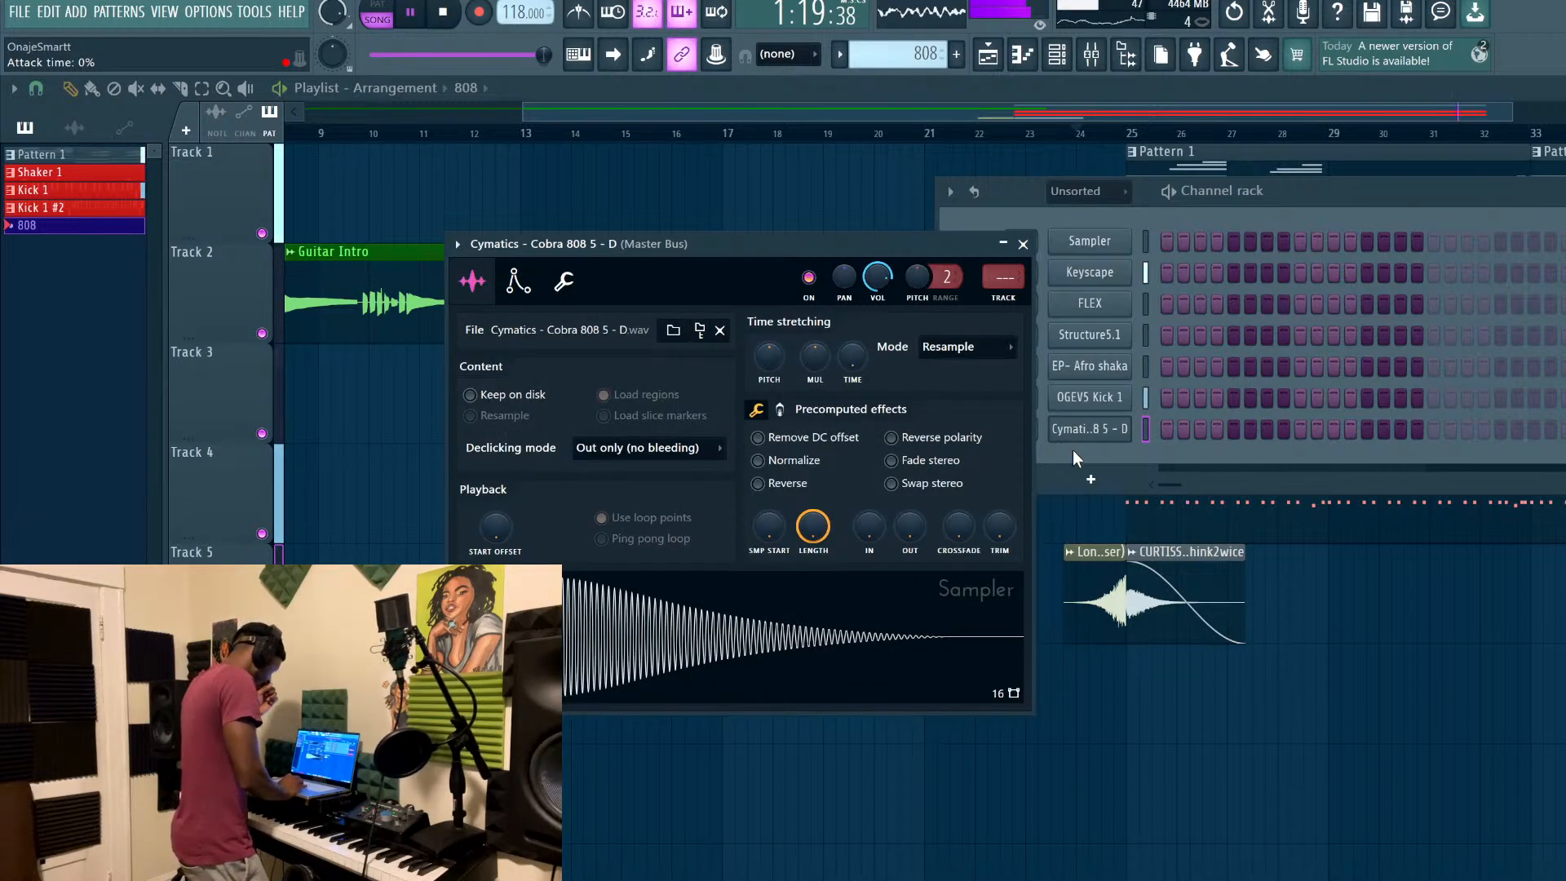
# Record a live Cobra 808 bass line of E, D and C notes into the 808 pattern from bar 33 to about bar 38
pyautogui.click(1073, 450)
pyautogui.rightClick(1089, 772)
pyautogui.press('space')
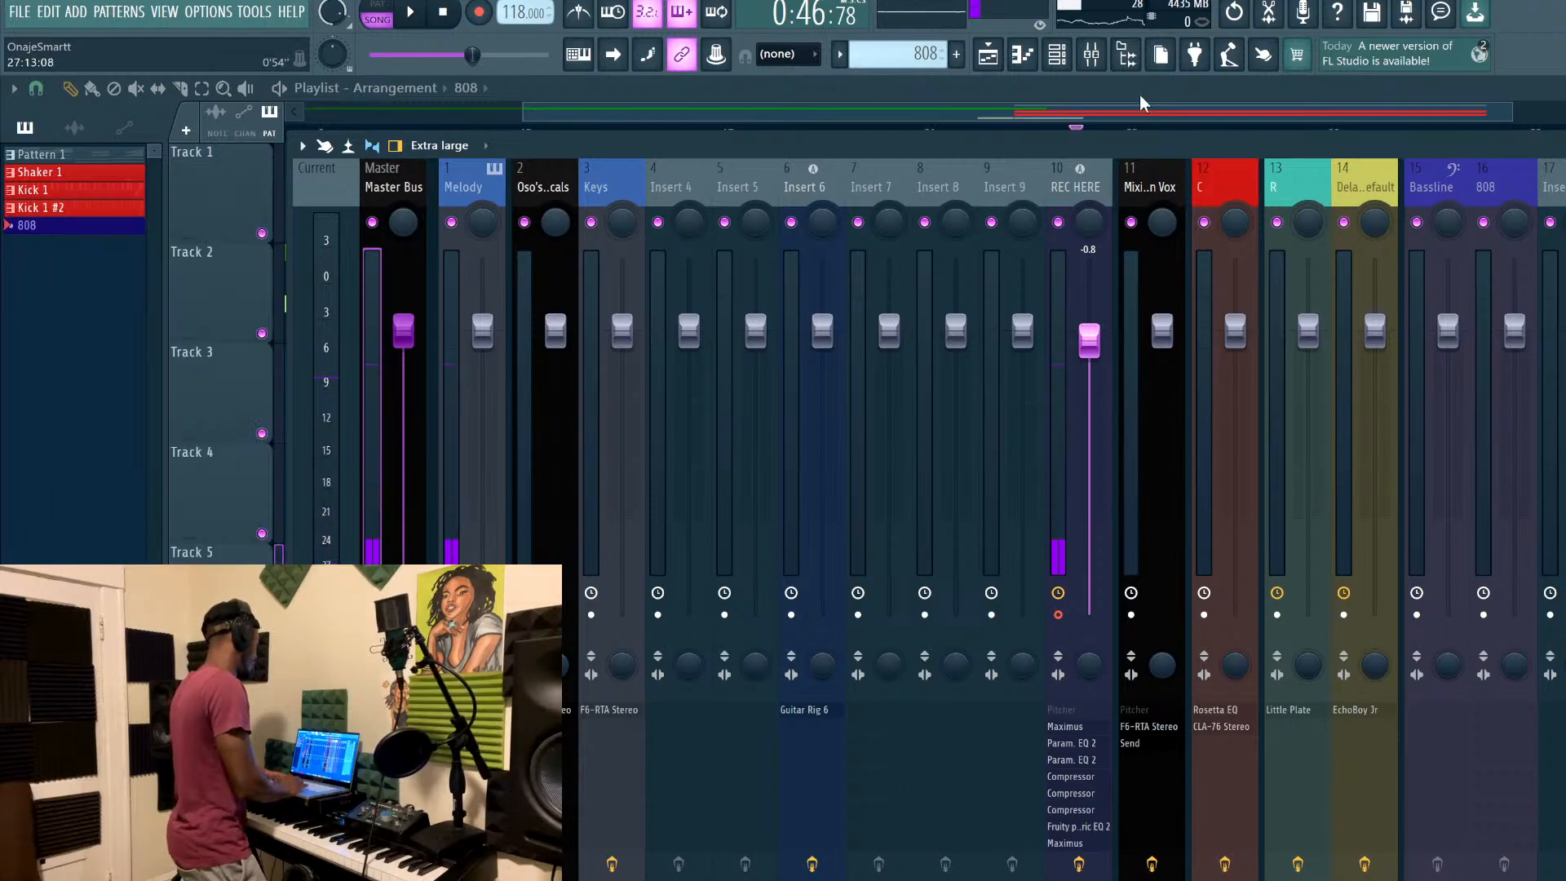
pyautogui.click(788, 94)
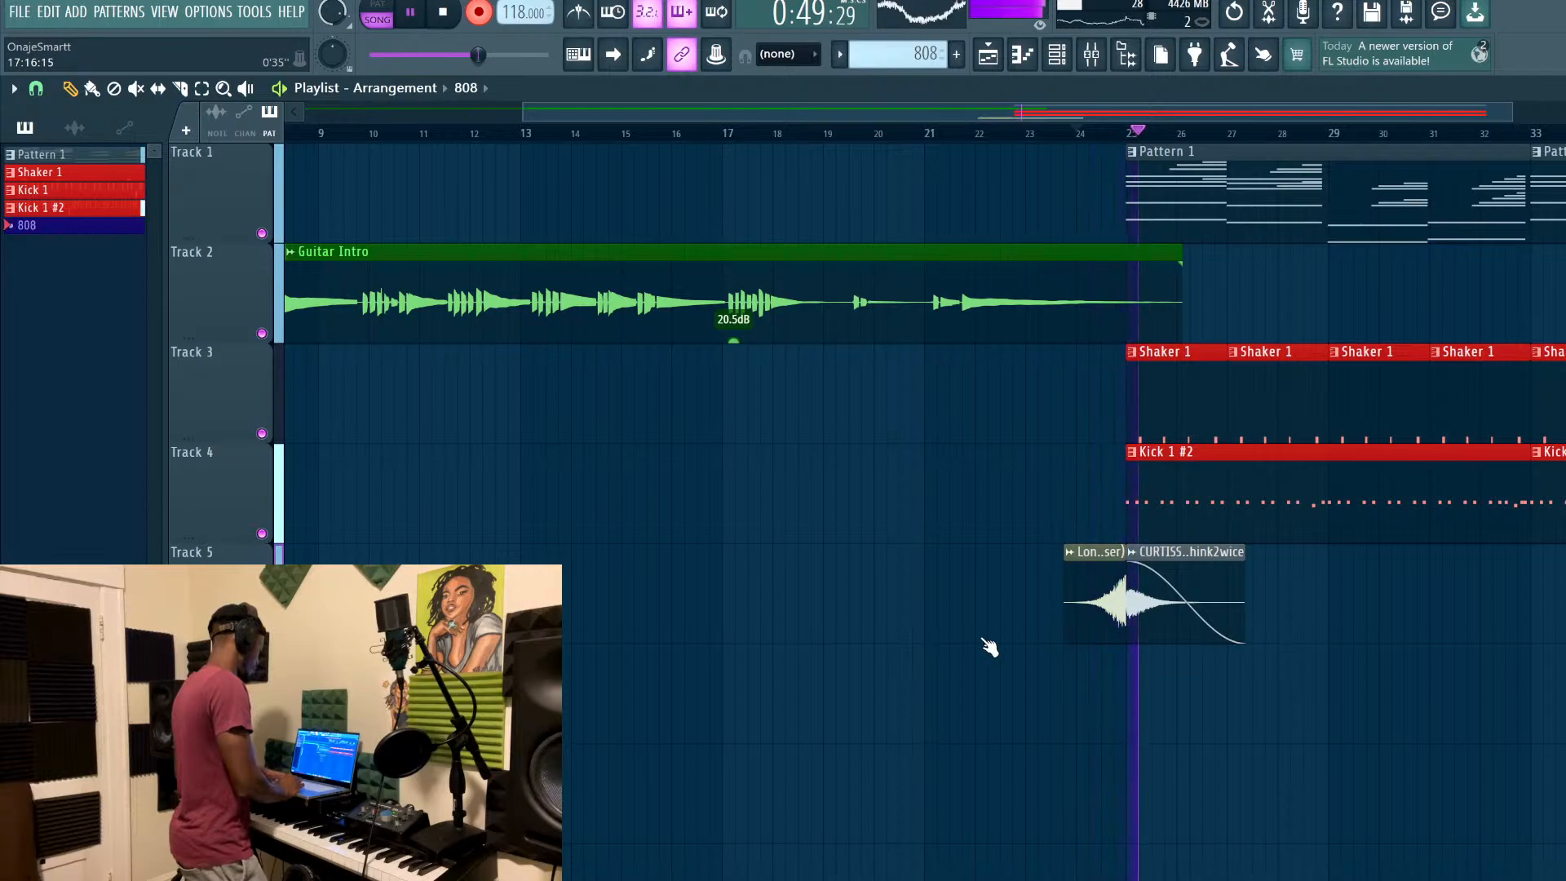
pyautogui.click(1065, 61)
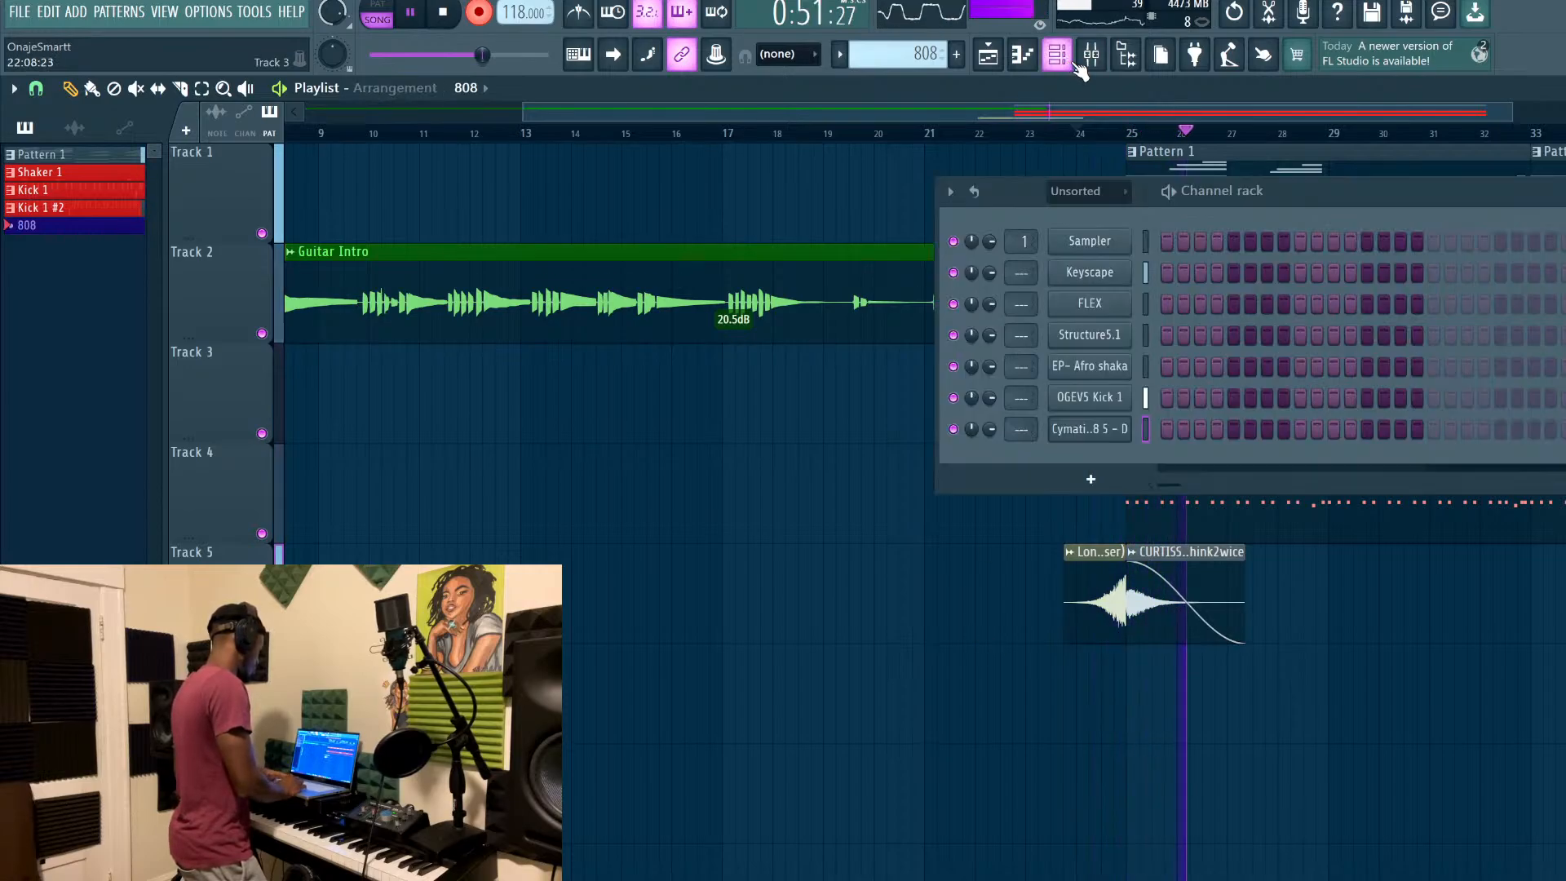
pyautogui.press('F6')
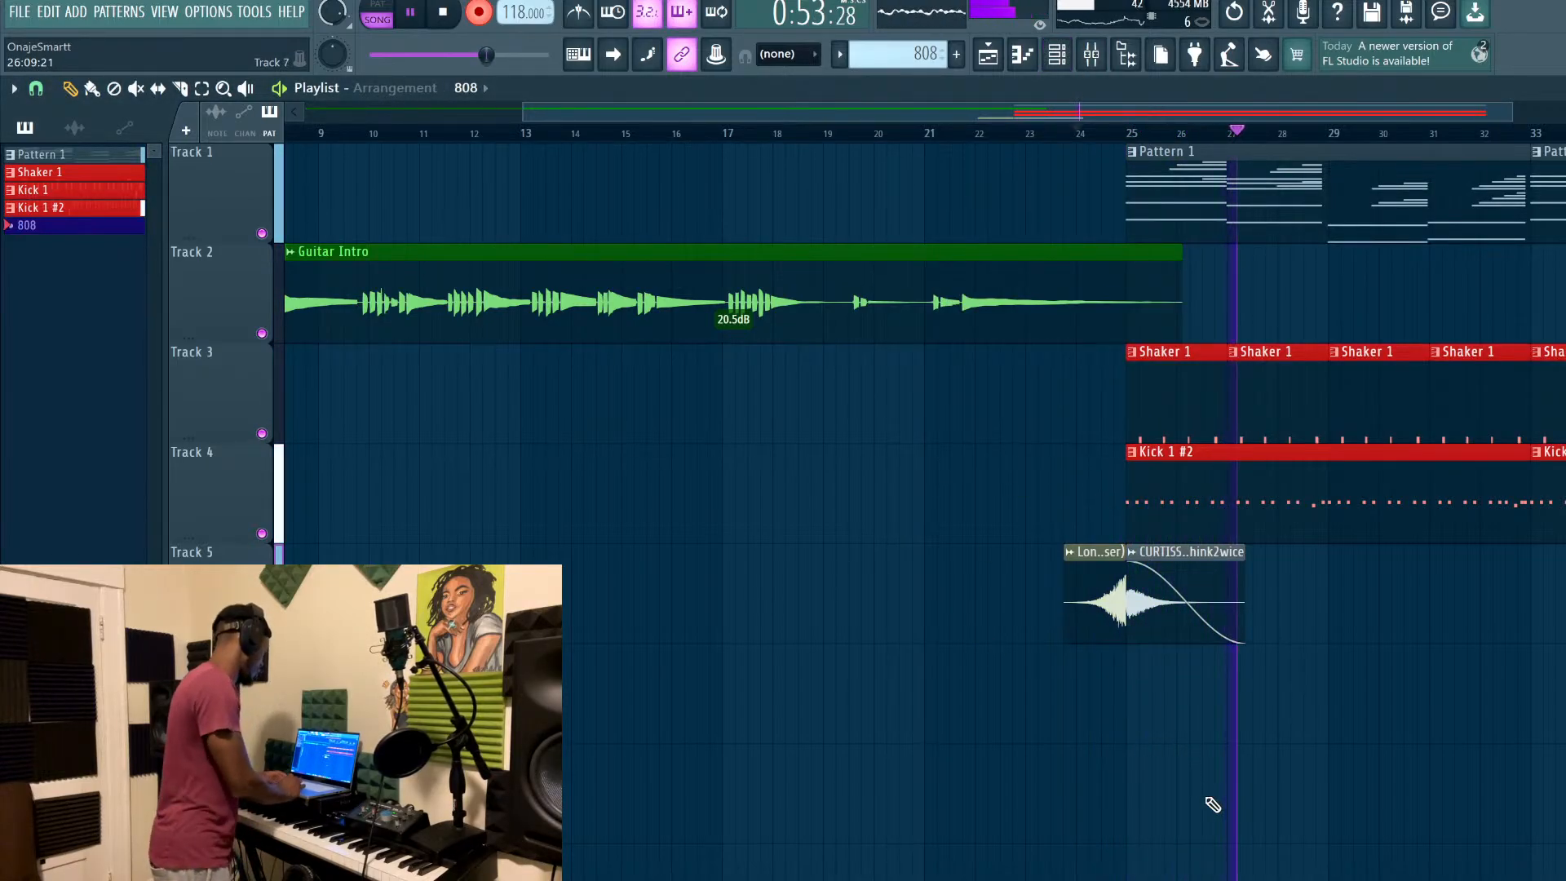
pyautogui.scroll(-5, 1213, 805)
pyautogui.scroll(2, 1213, 805)
pyautogui.scroll(2, 1213, 805)
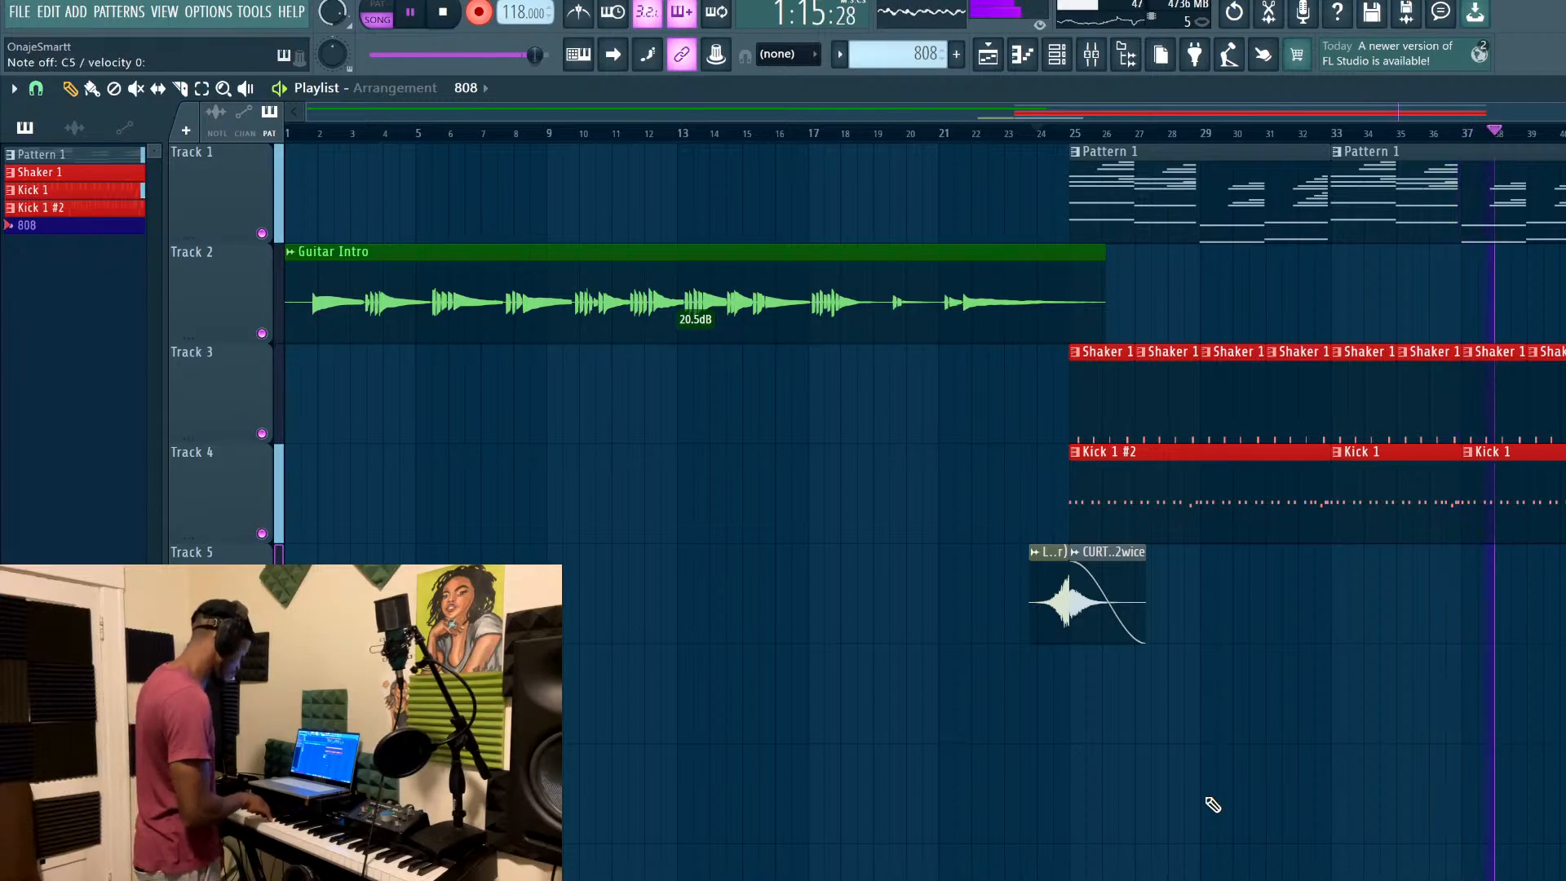
pyautogui.press('space')
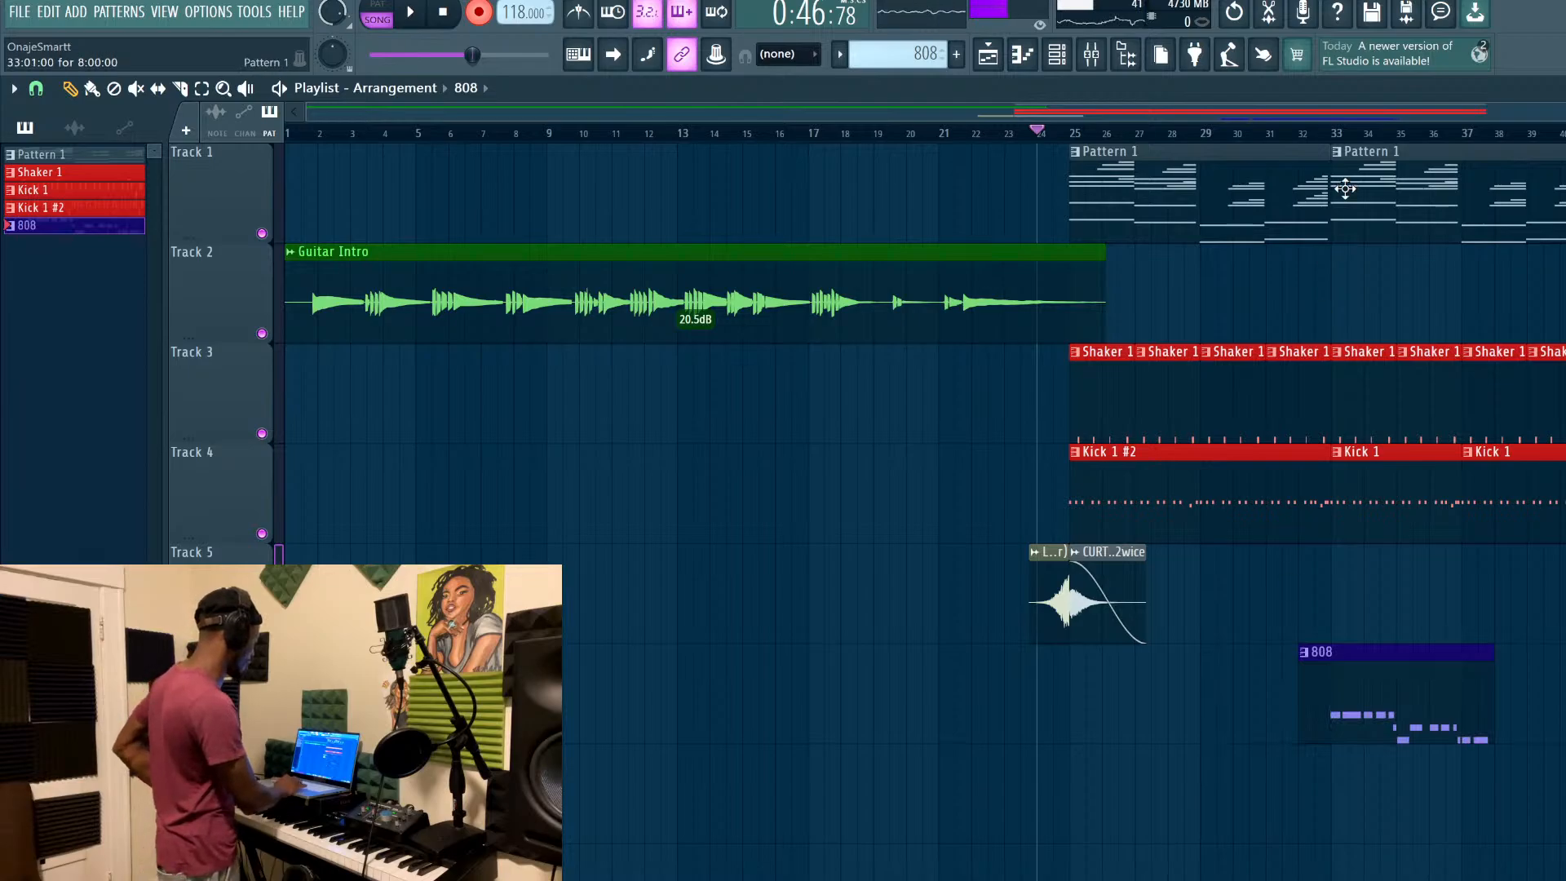
# Open the recorded 808 pattern's notes in the piano roll and play them from bar 2 of the pattern
pyautogui.click(1339, 138)
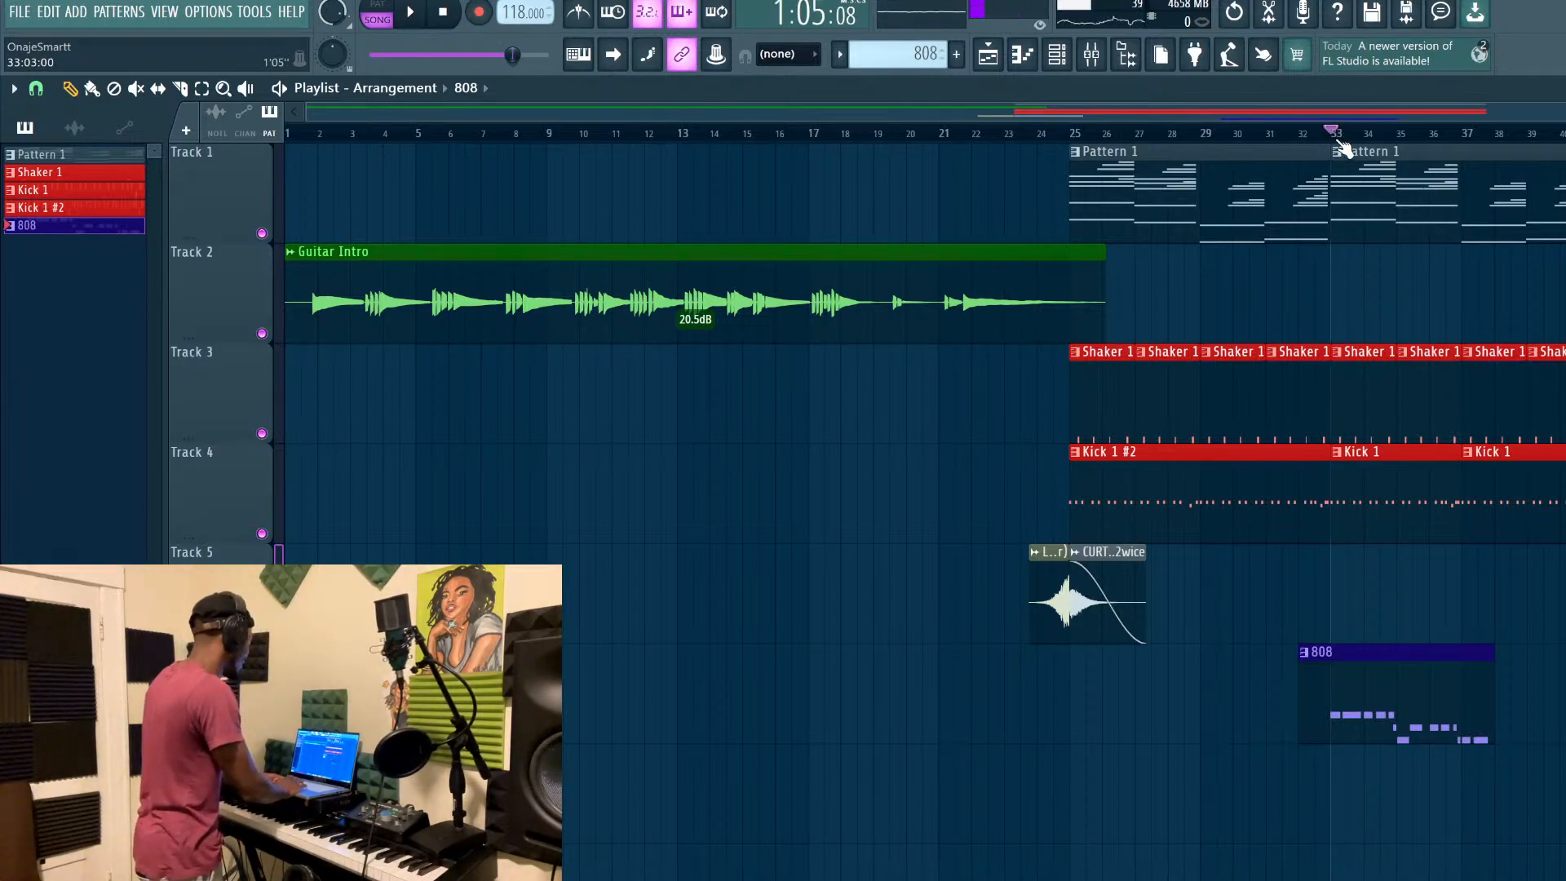
pyautogui.press('space')
pyautogui.doubleClick(1378, 695)
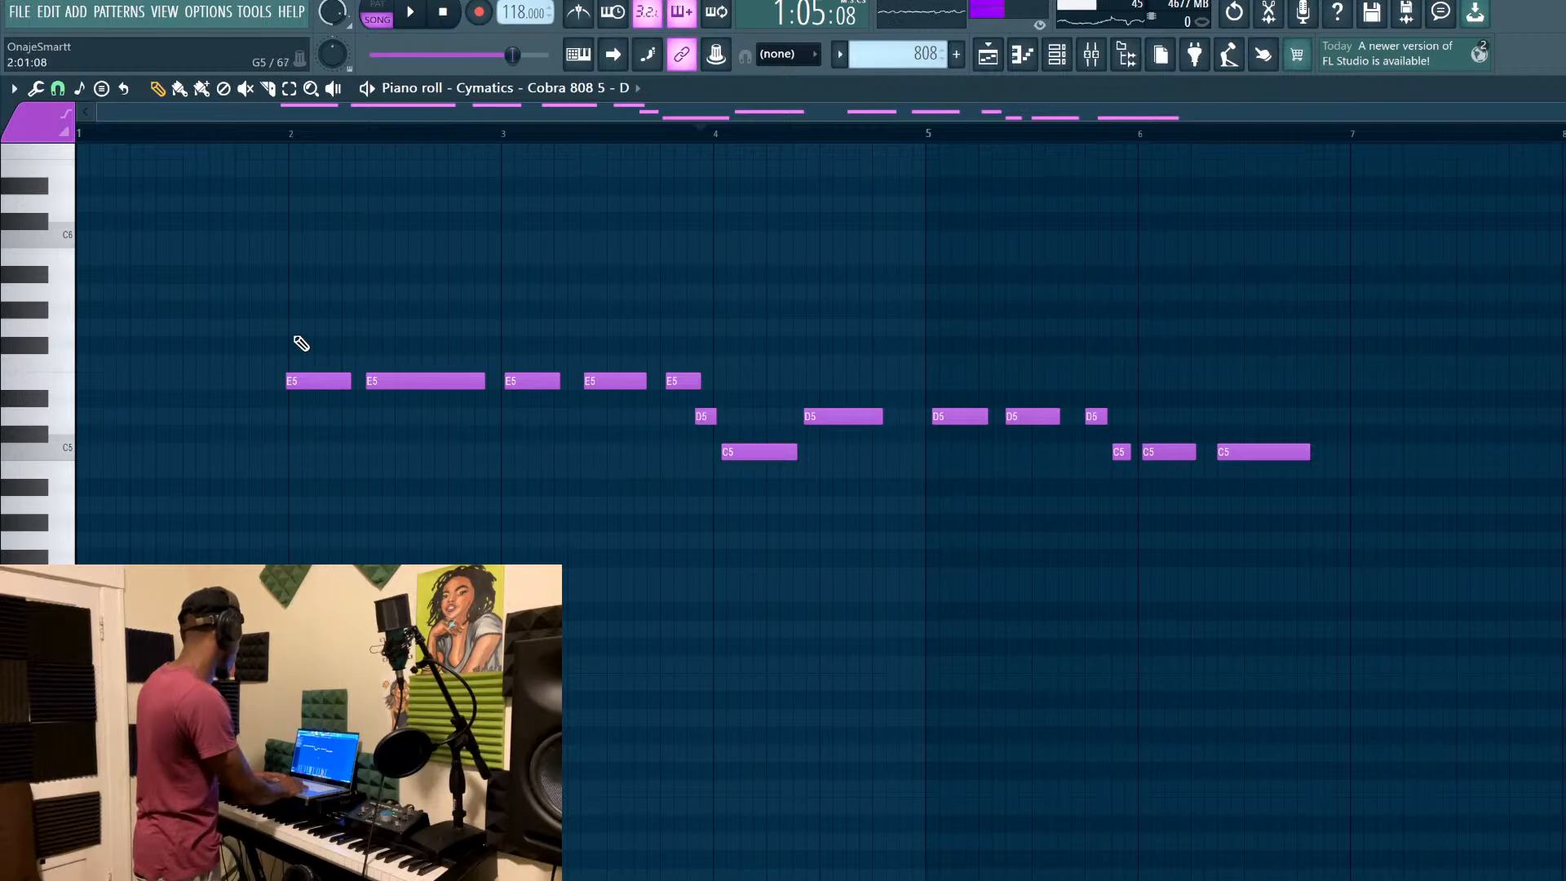
pyautogui.scroll(2, 296, 419)
pyautogui.click(296, 143)
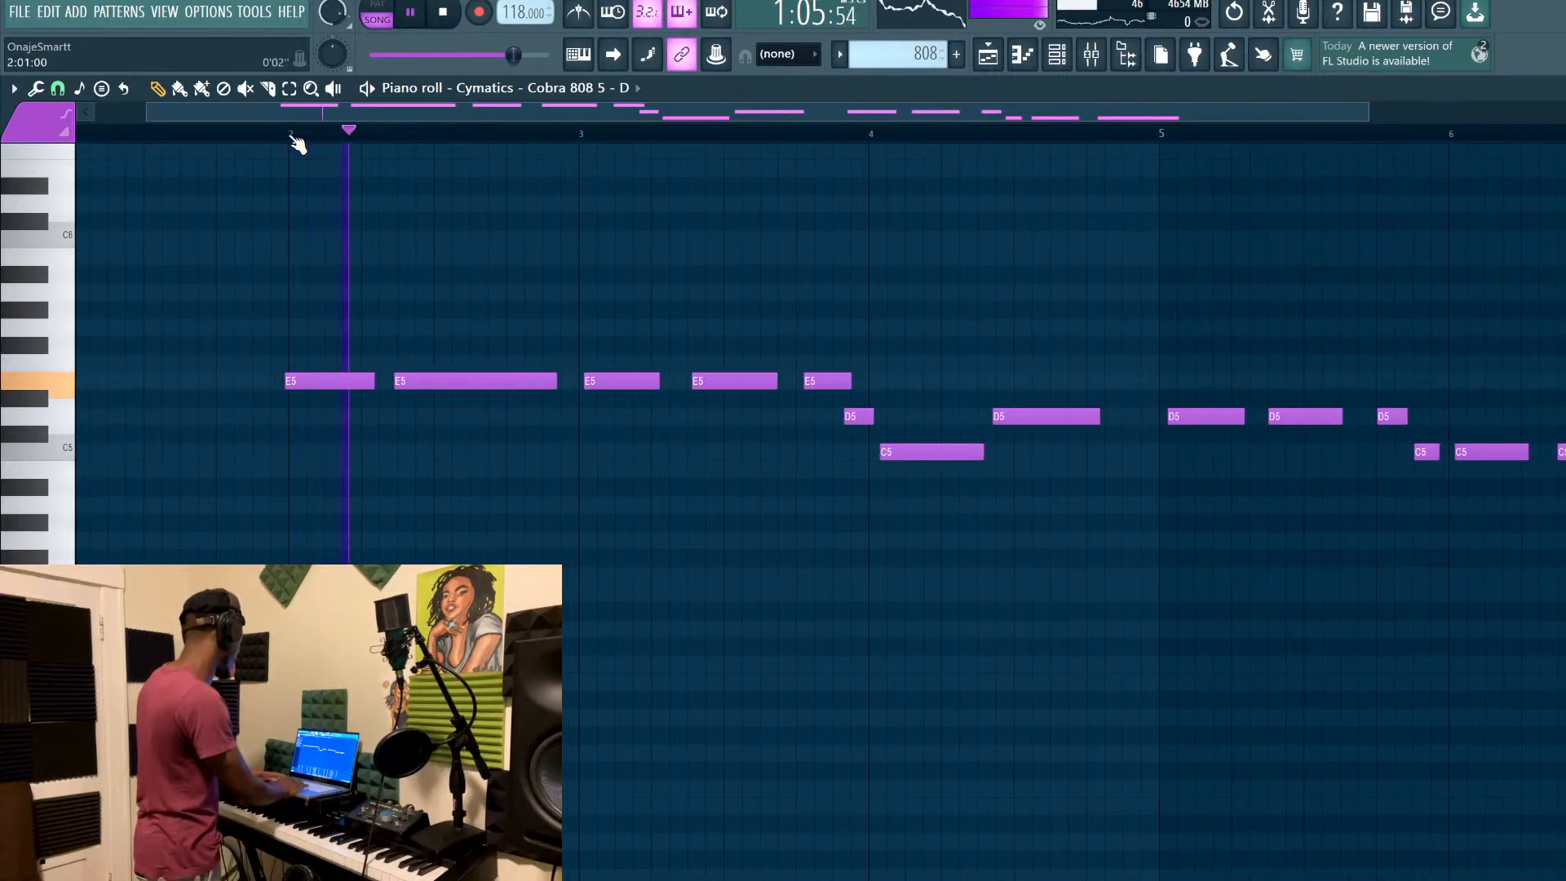
# Quantize the 808 notes from the first E5 at bar 2 through the C5 in bar 4 and play them back
pyautogui.scroll(2, 302, 304)
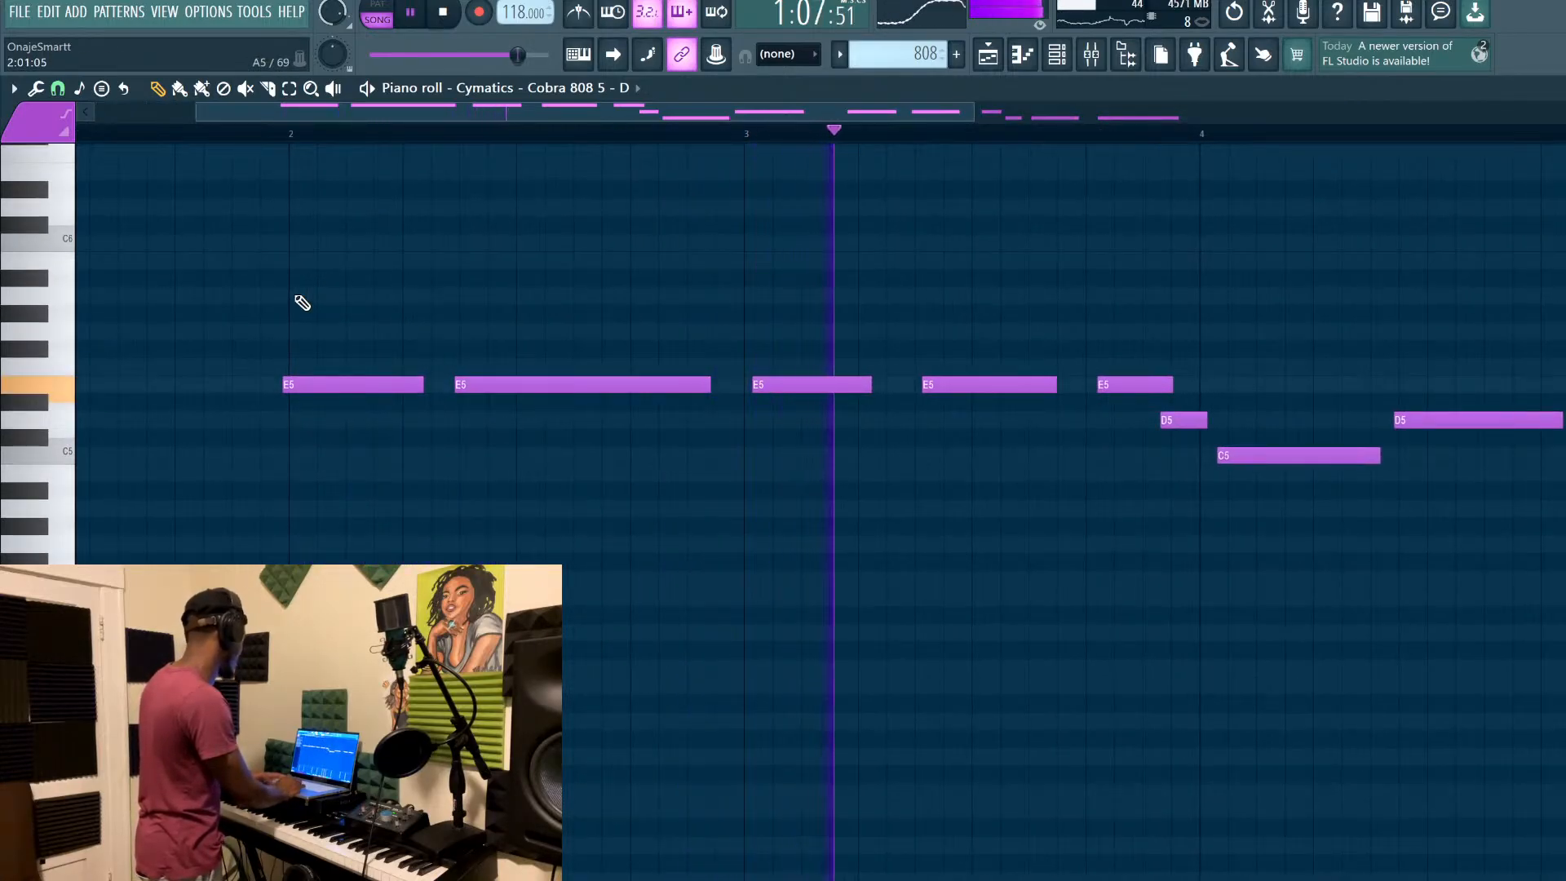
pyautogui.press('space')
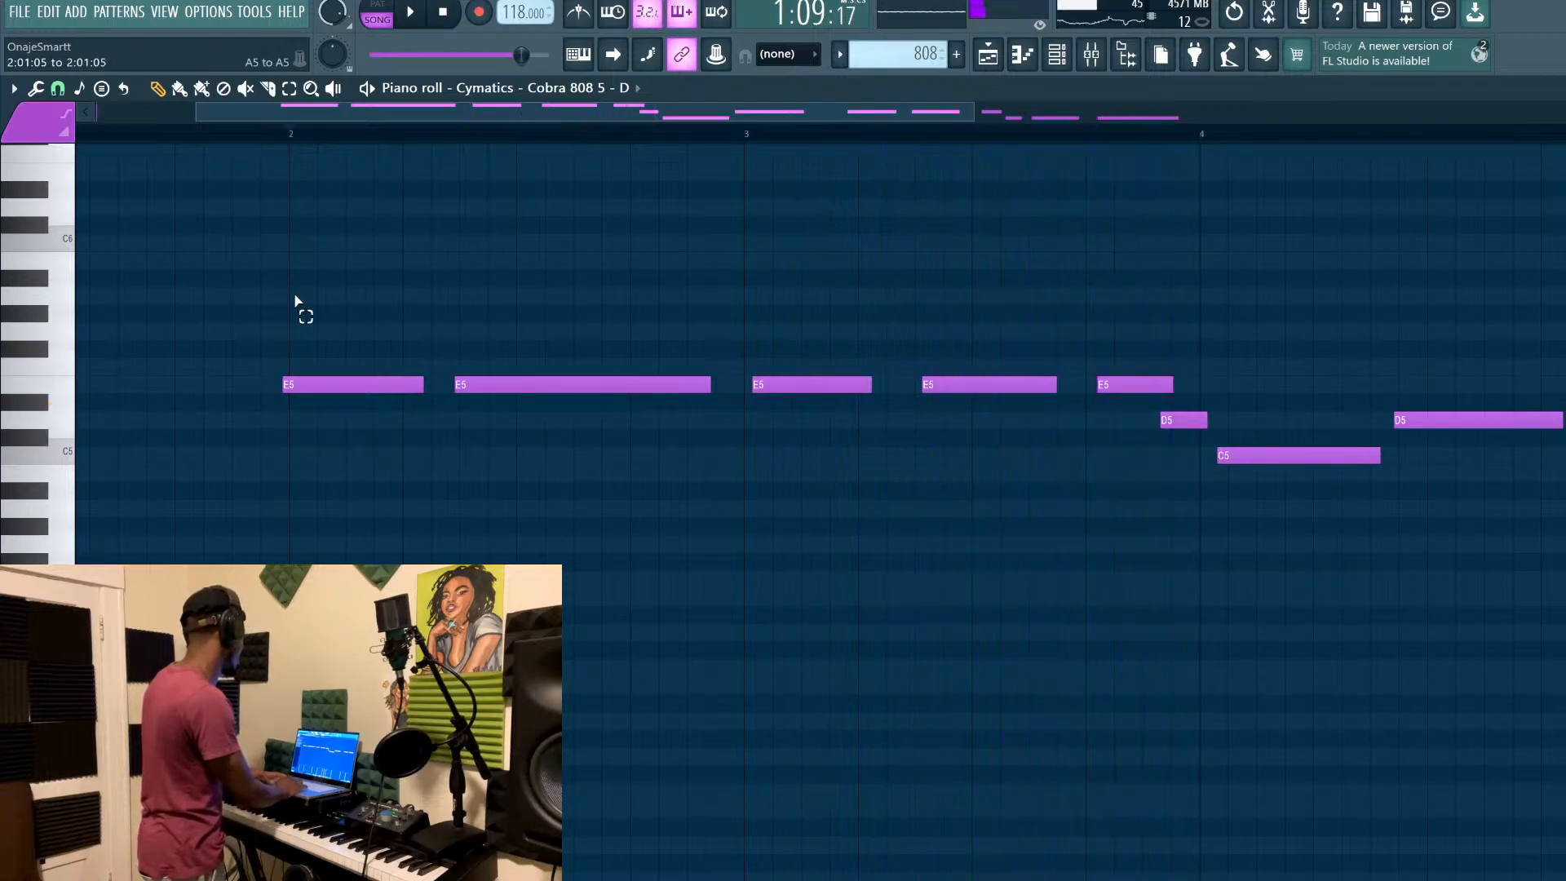
pyautogui.moveTo(294, 290); pyautogui.dragTo(1234, 573)
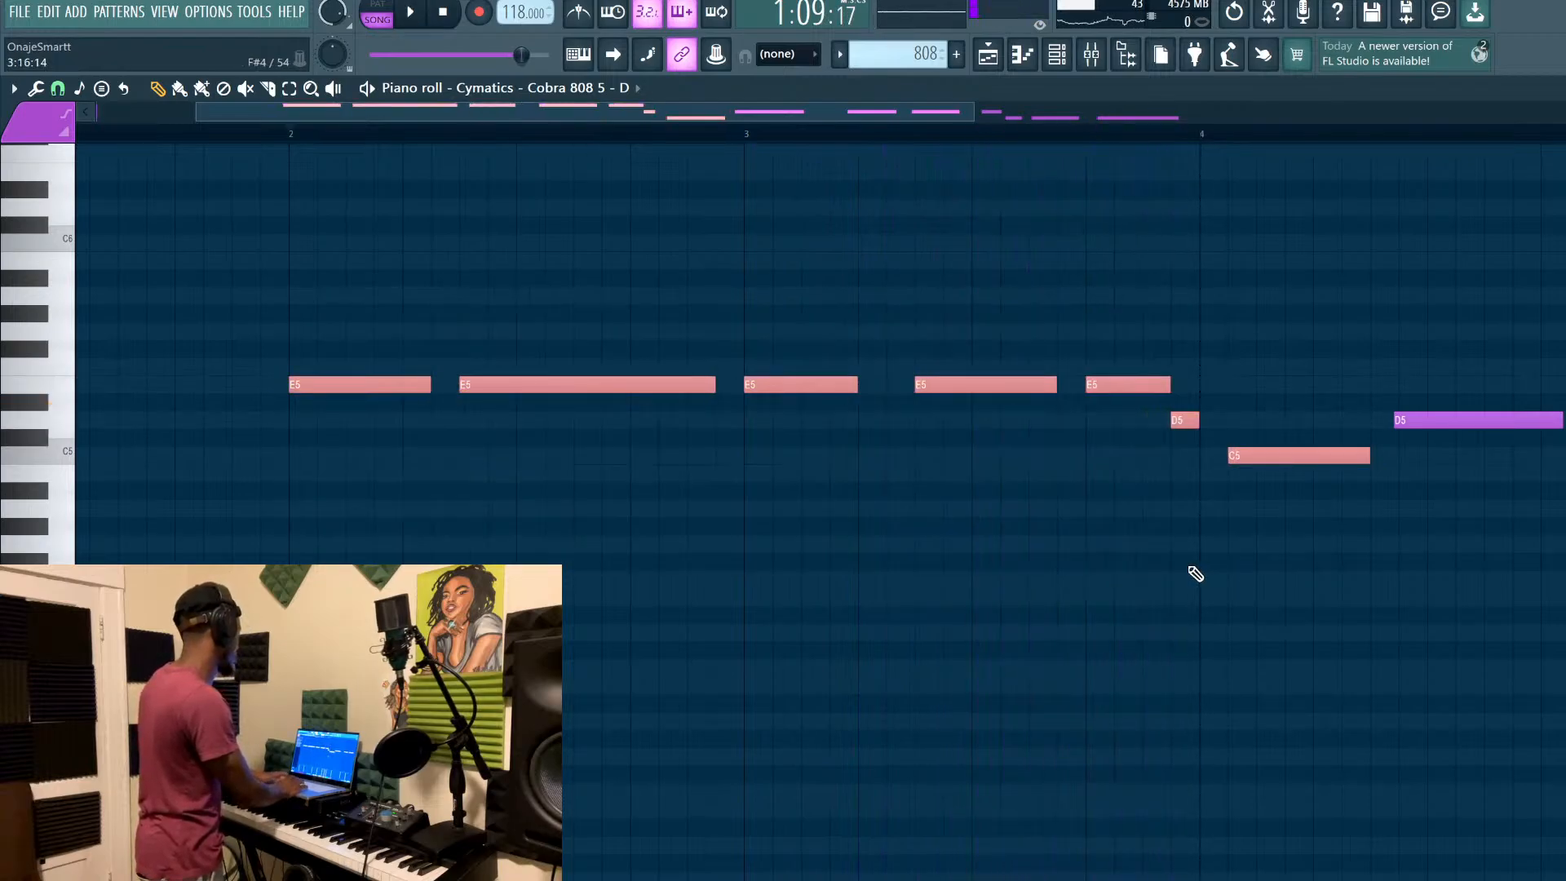
pyautogui.press('space')
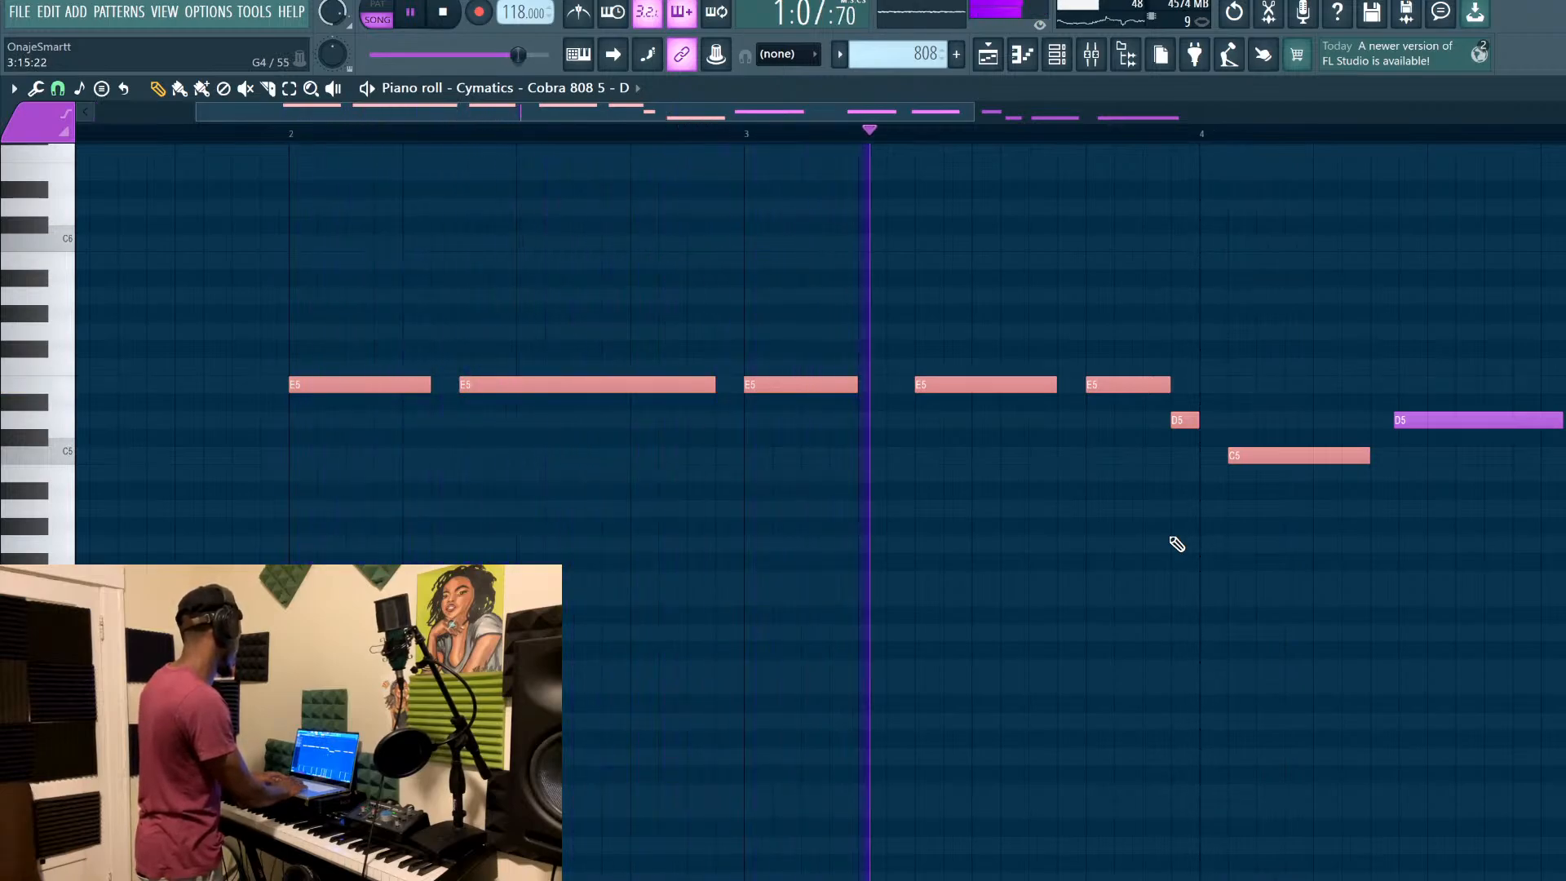
pyautogui.press('space')
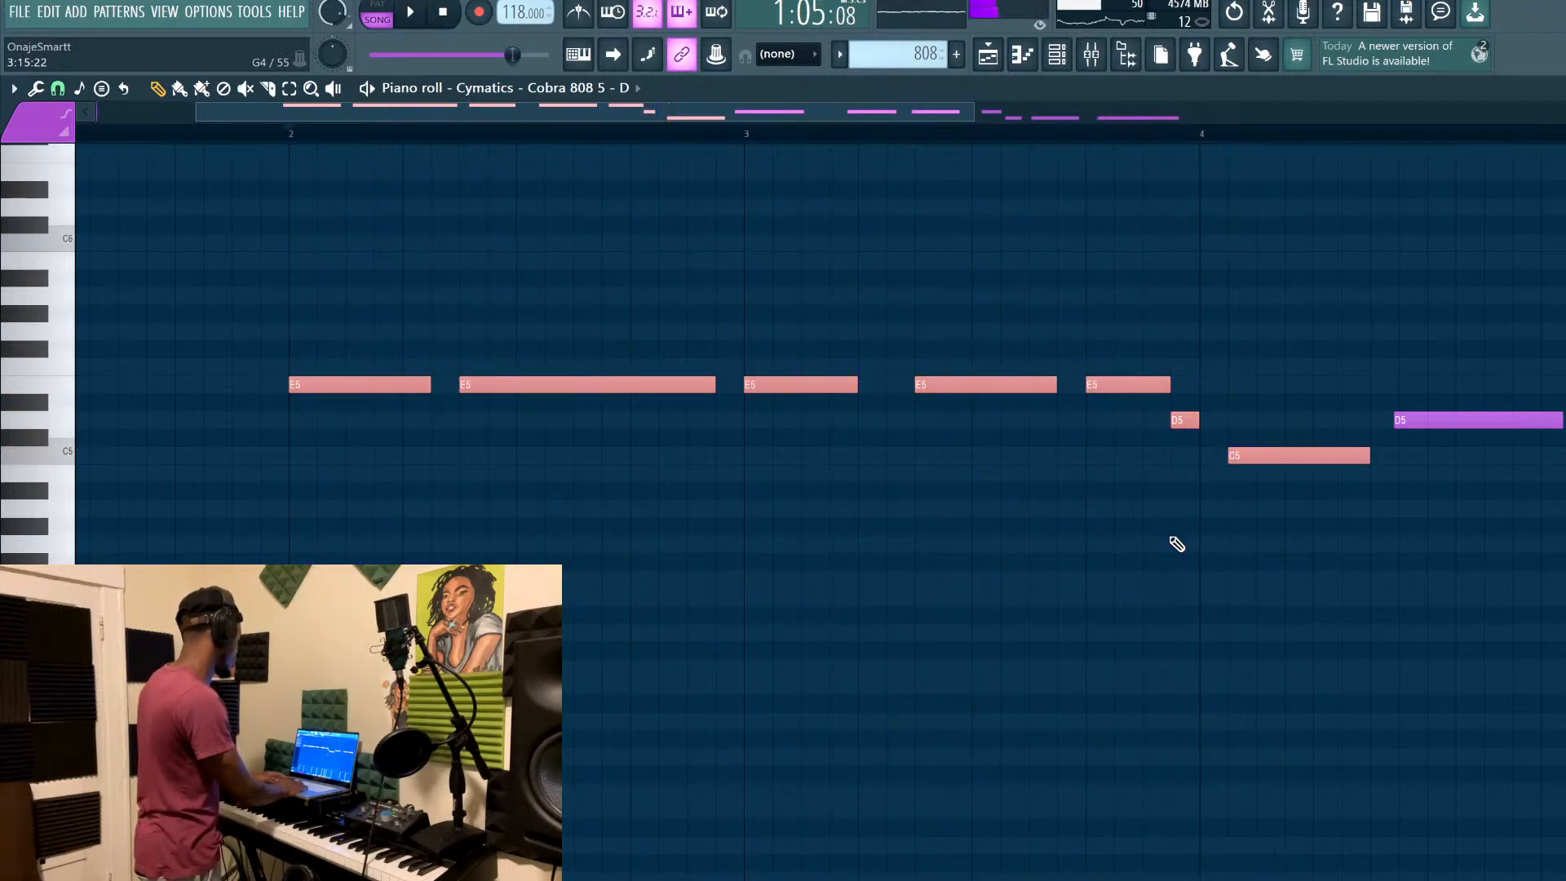
# Shorten the last E5 note in bar 3 to two steps, shift the following D5 and C5 one step earlier, and play the result
pyautogui.hotkey('ctrl', 'd')
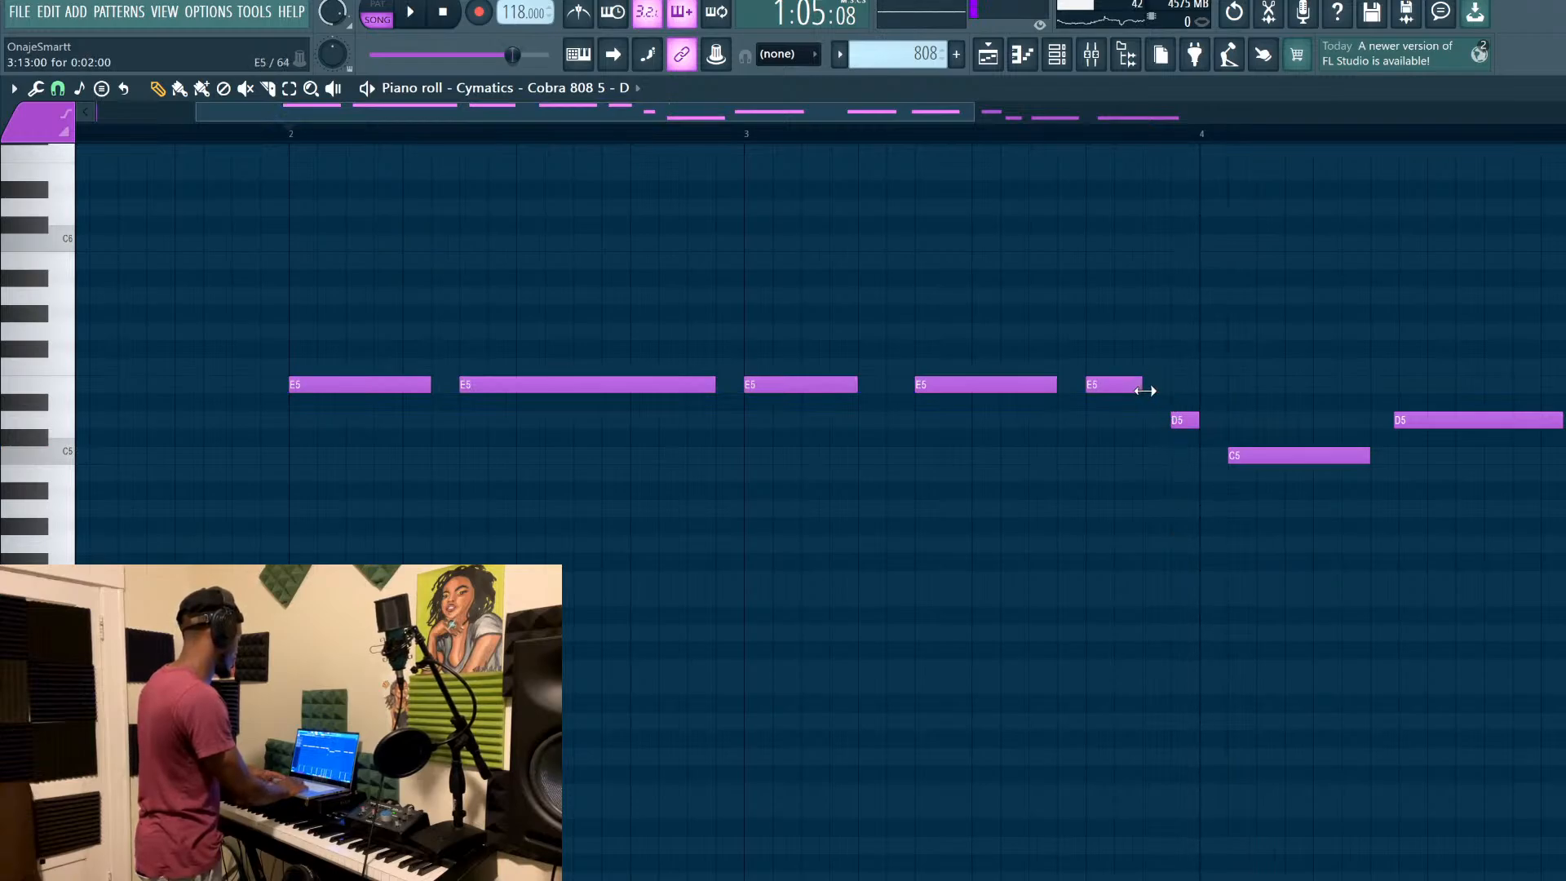
pyautogui.moveTo(1173, 413); pyautogui.dragTo(1350, 568)
pyautogui.hotkey('ctrl', 'd')
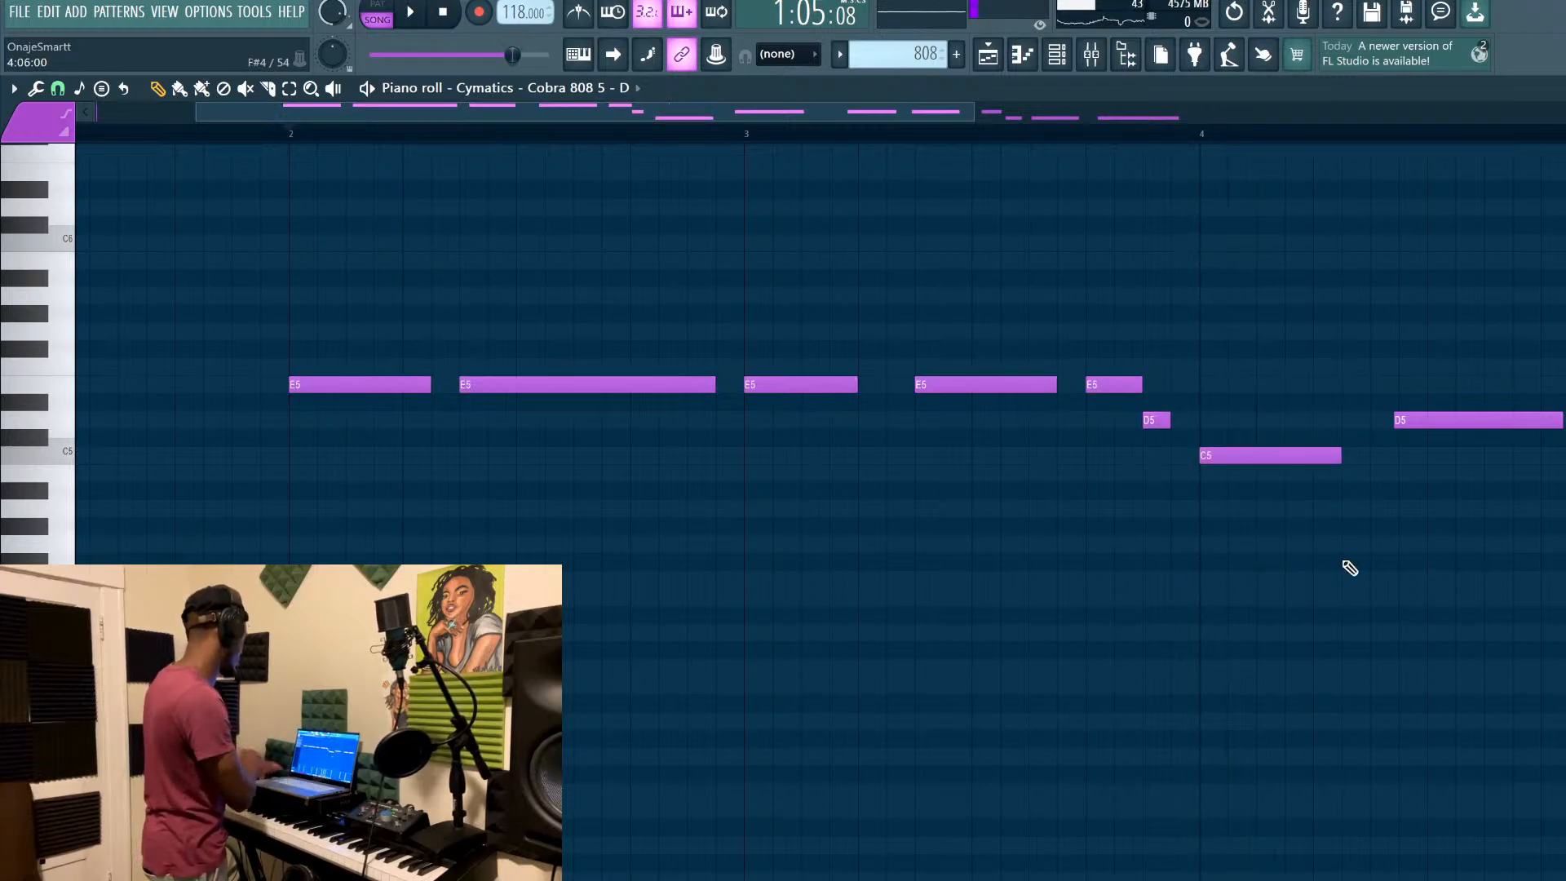
pyautogui.press('space')
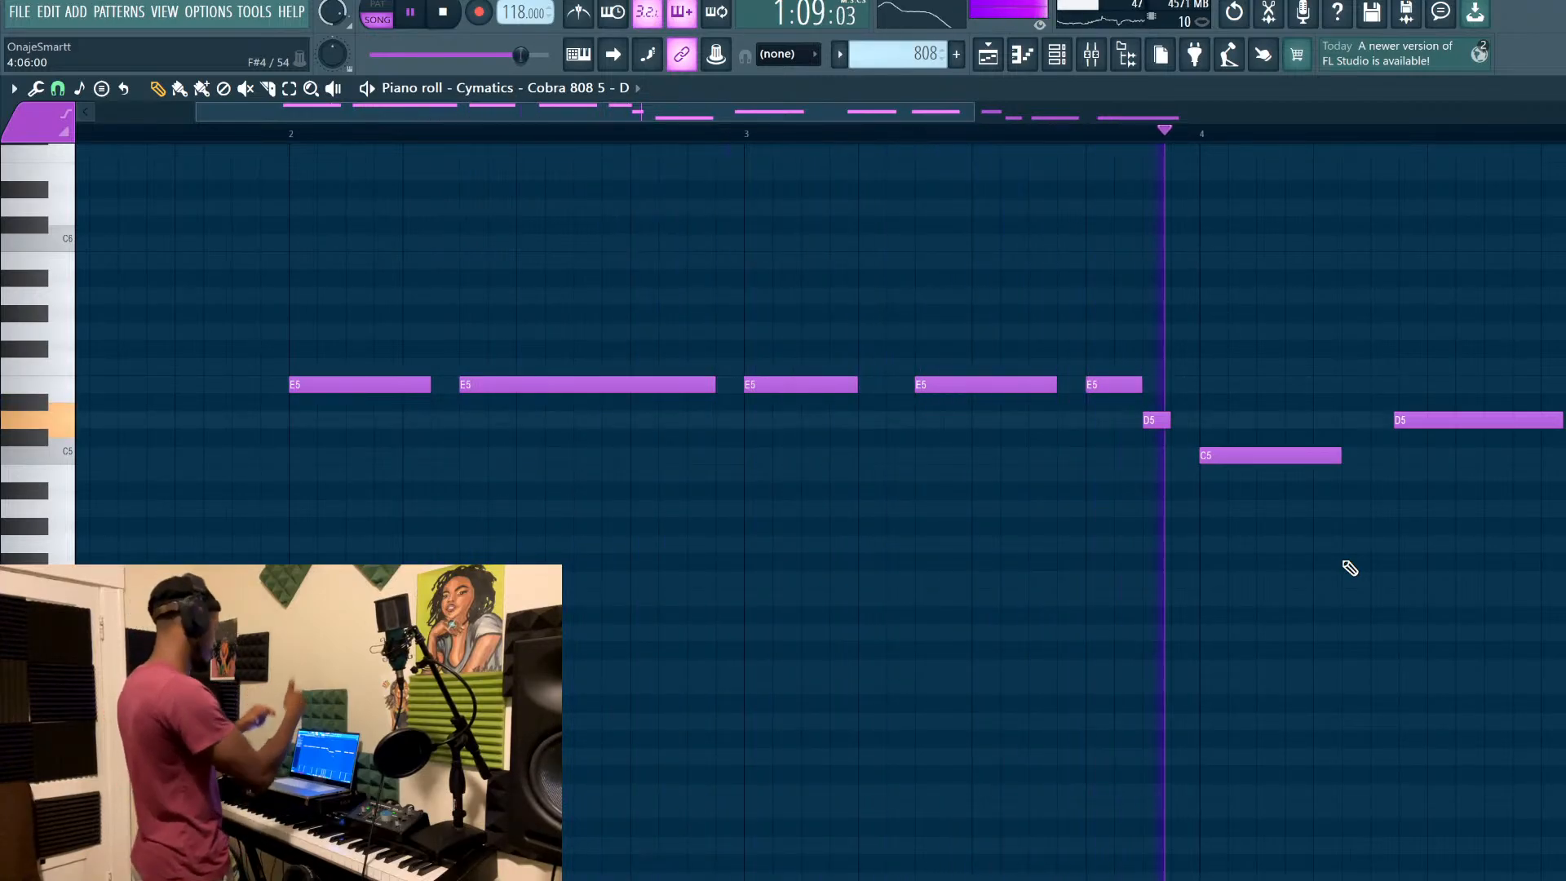
pyautogui.press('space')
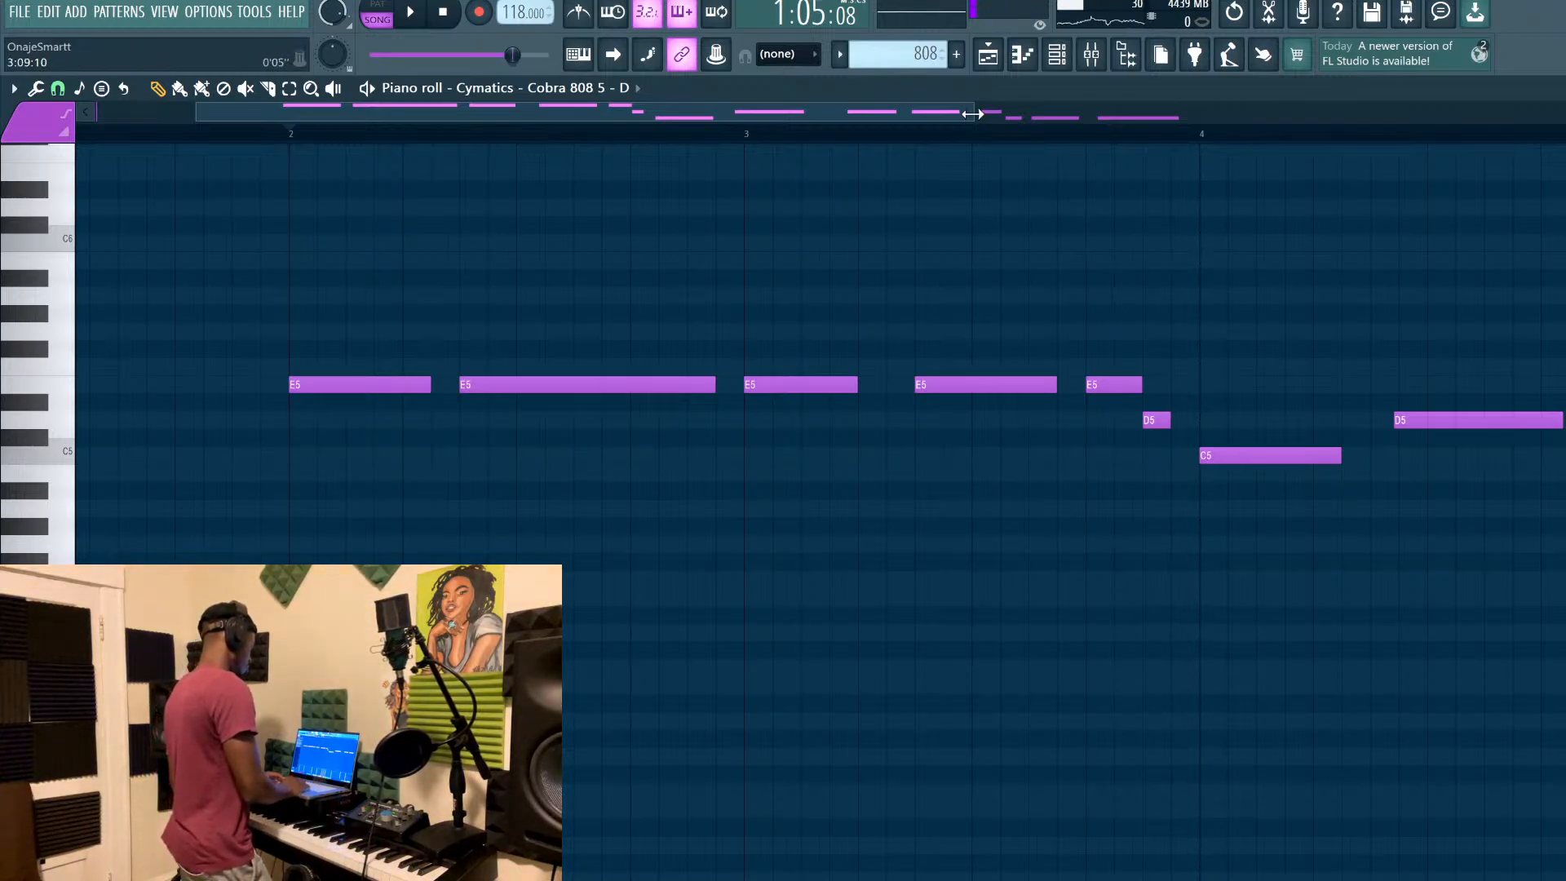
# Try shortening the C5 note at bar 4 to two steps, audition it from late in bar 3, and undo the shortening
pyautogui.click(1004, 139)
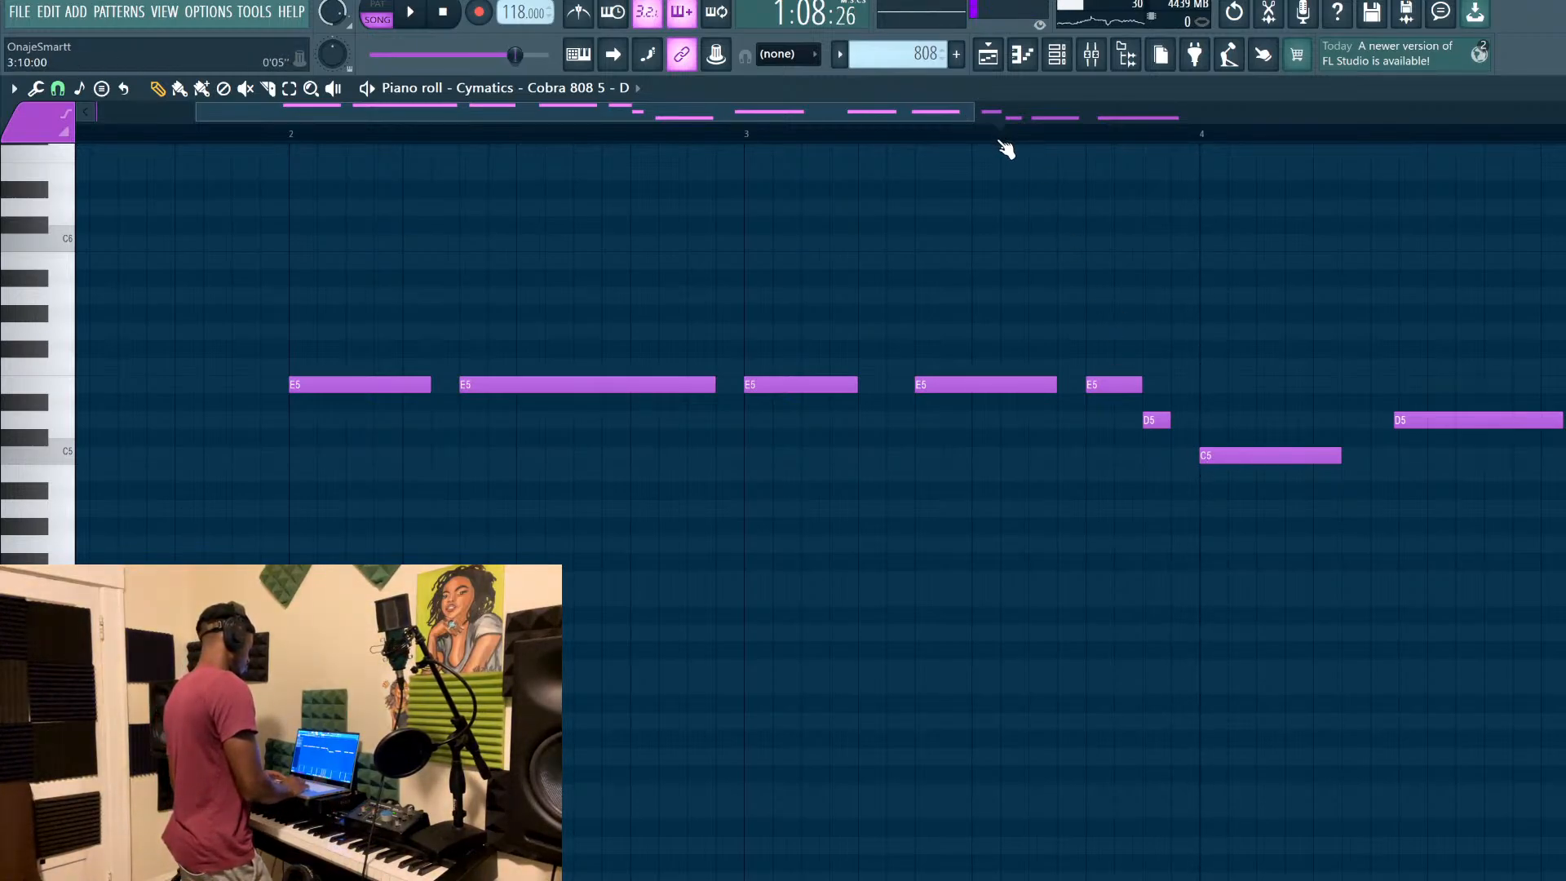
pyautogui.press('space')
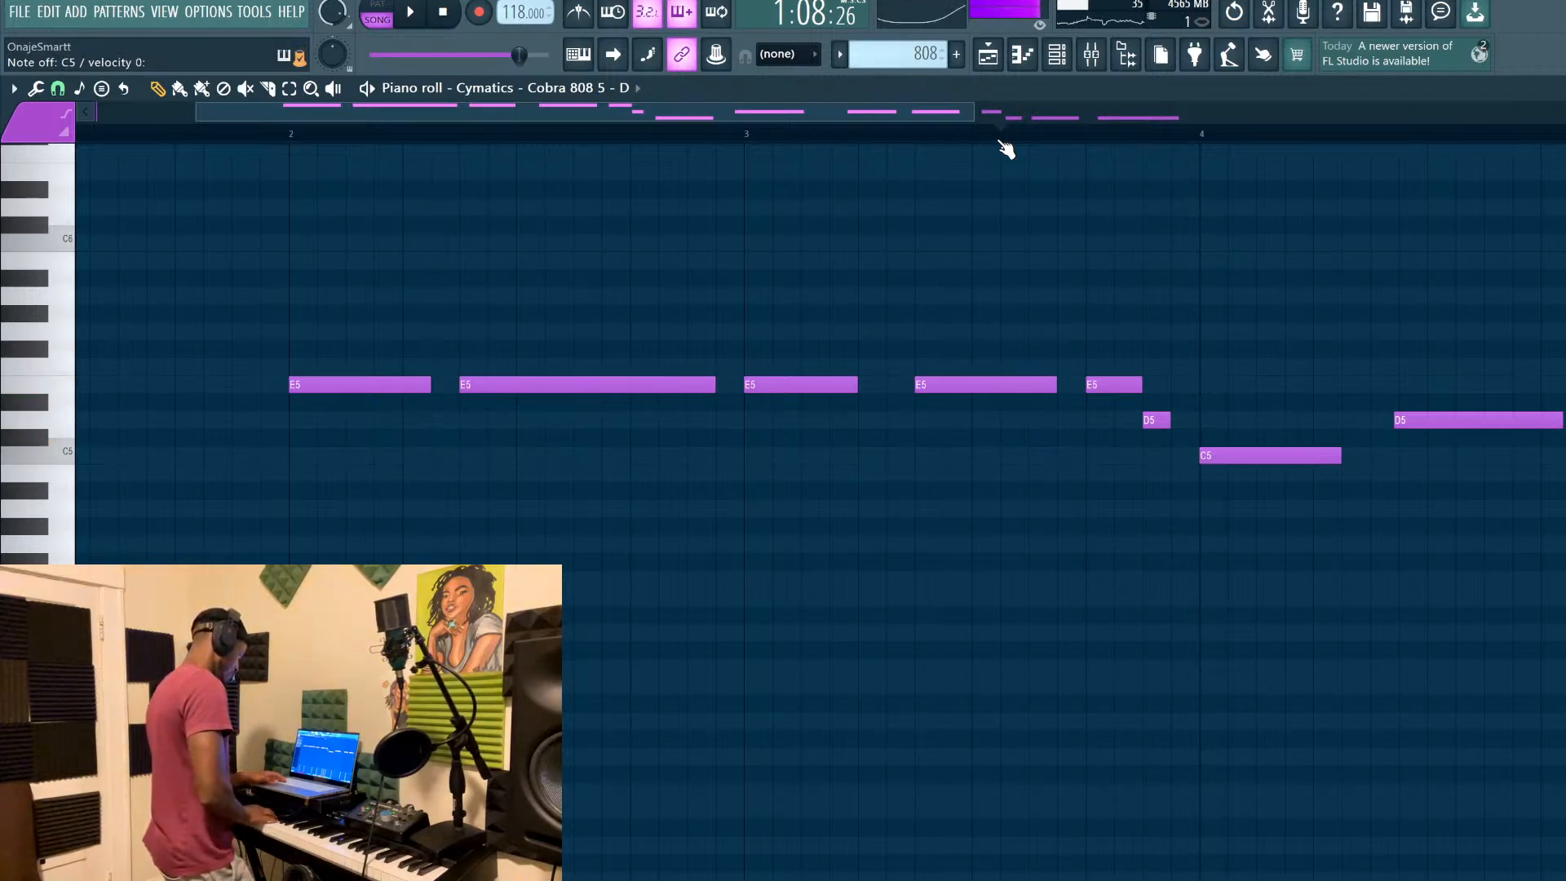
pyautogui.moveTo(1325, 460); pyautogui.dragTo(1255, 461)
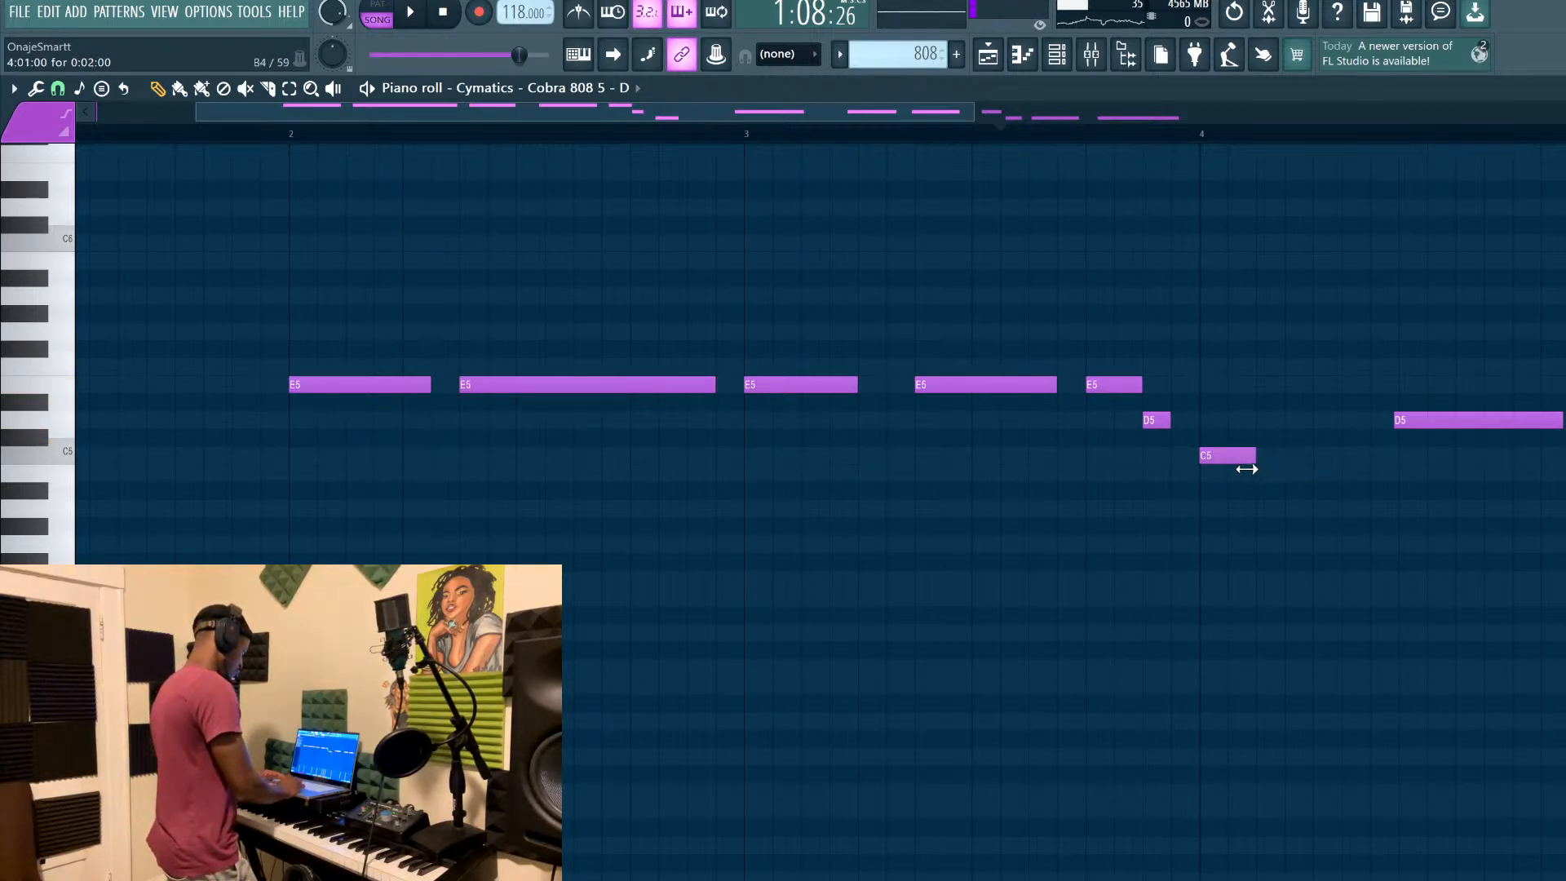
pyautogui.press('space')
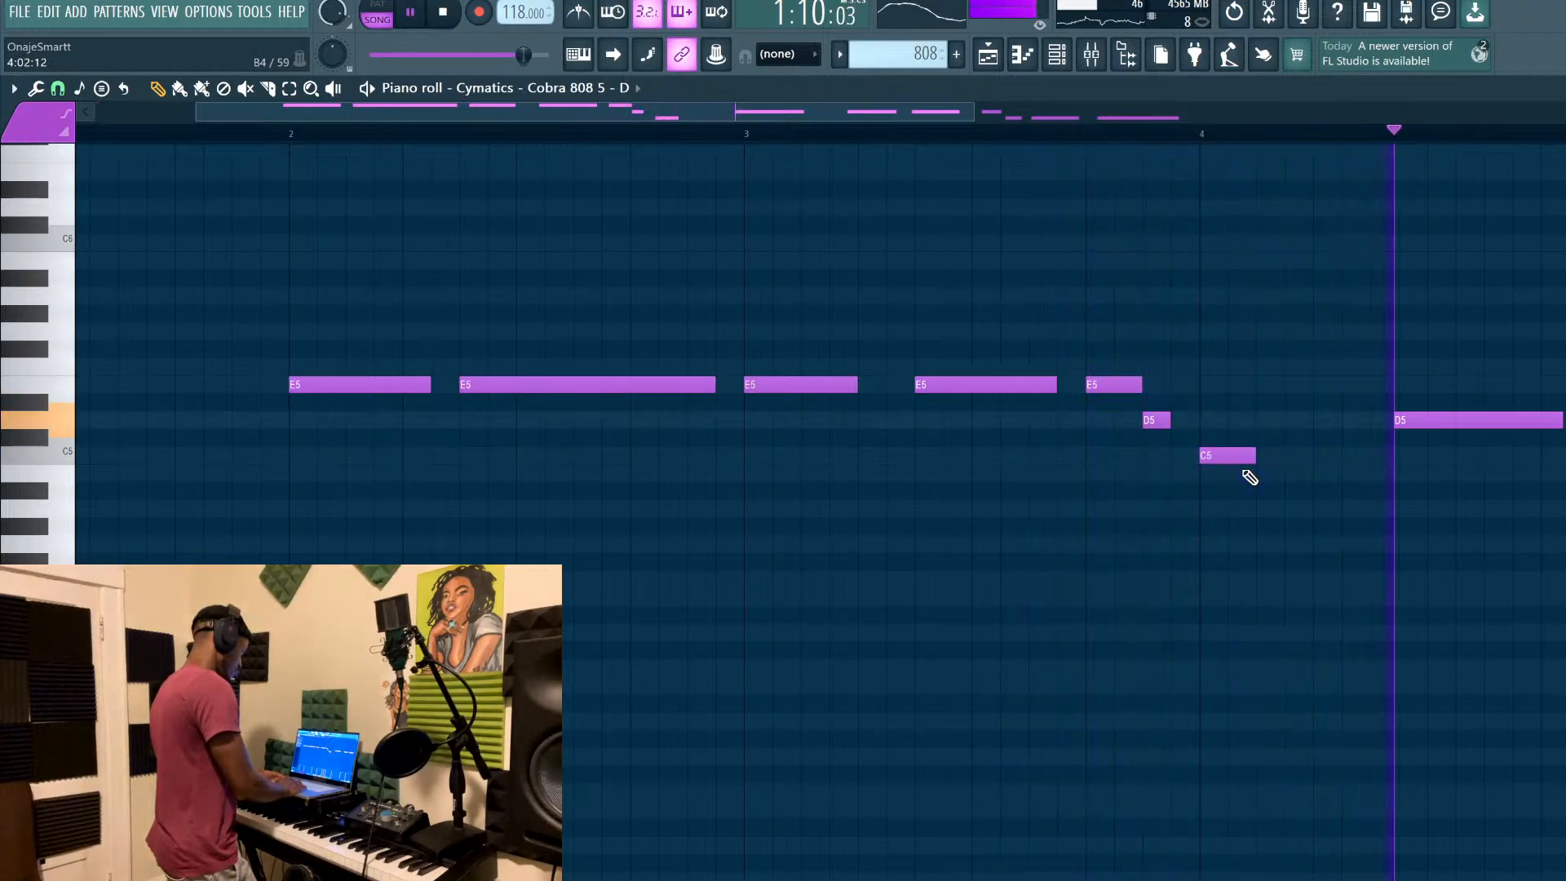
pyautogui.hotkey('ctrl', 'z')
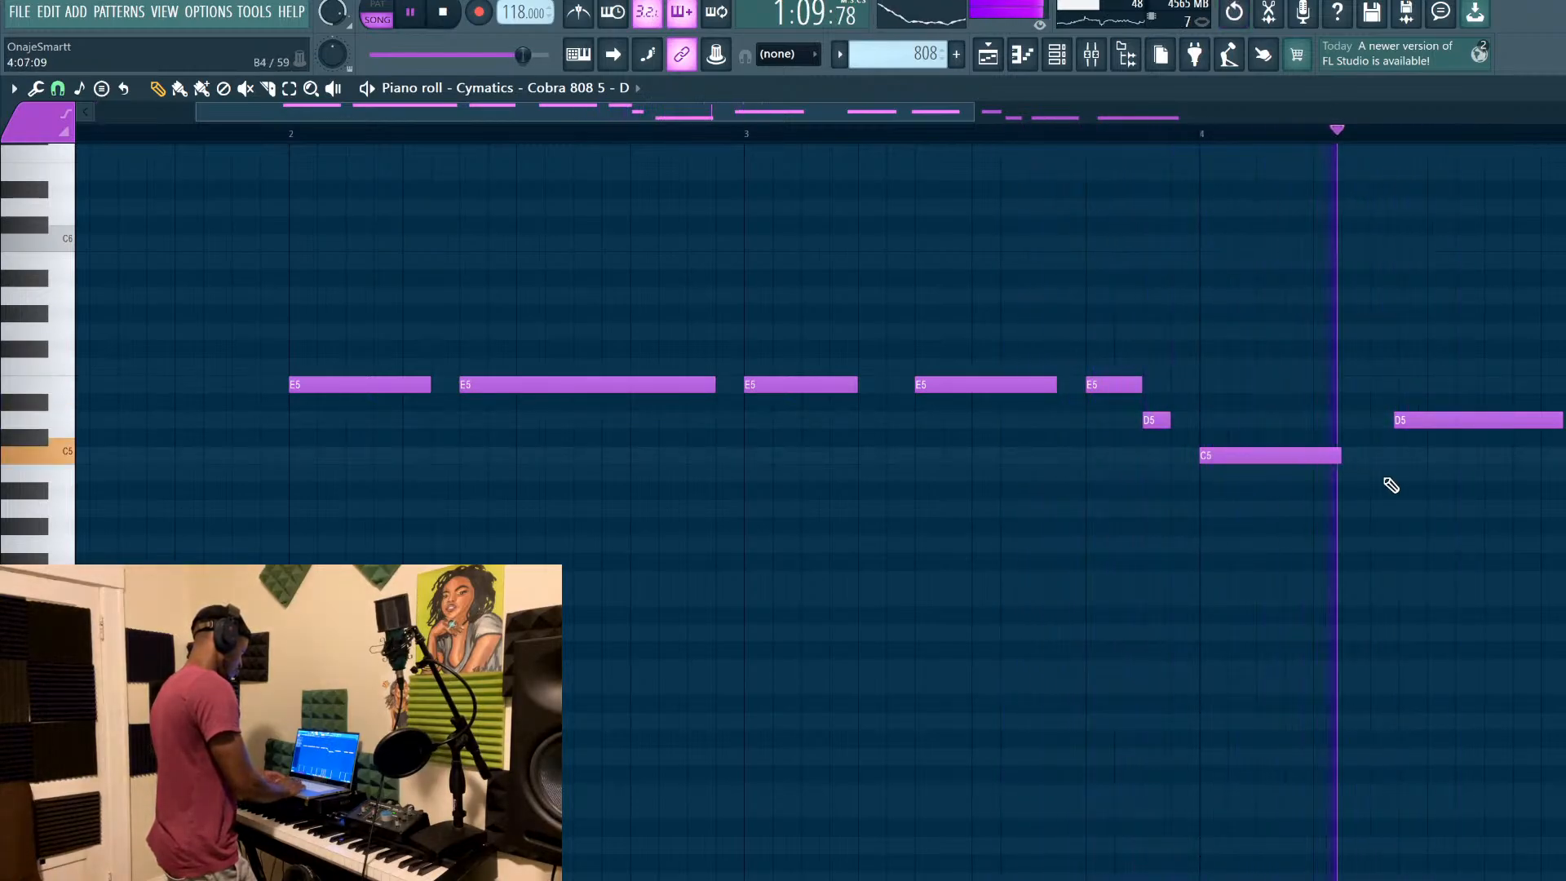
pyautogui.press('space')
# Raise the C5 note at bar 4 to D5 and move the D5 note after it one step earlier while playing the pattern
pyautogui.keyDown('ctrl'); pyautogui.click(1300, 459); pyautogui.keyUp('ctrl')
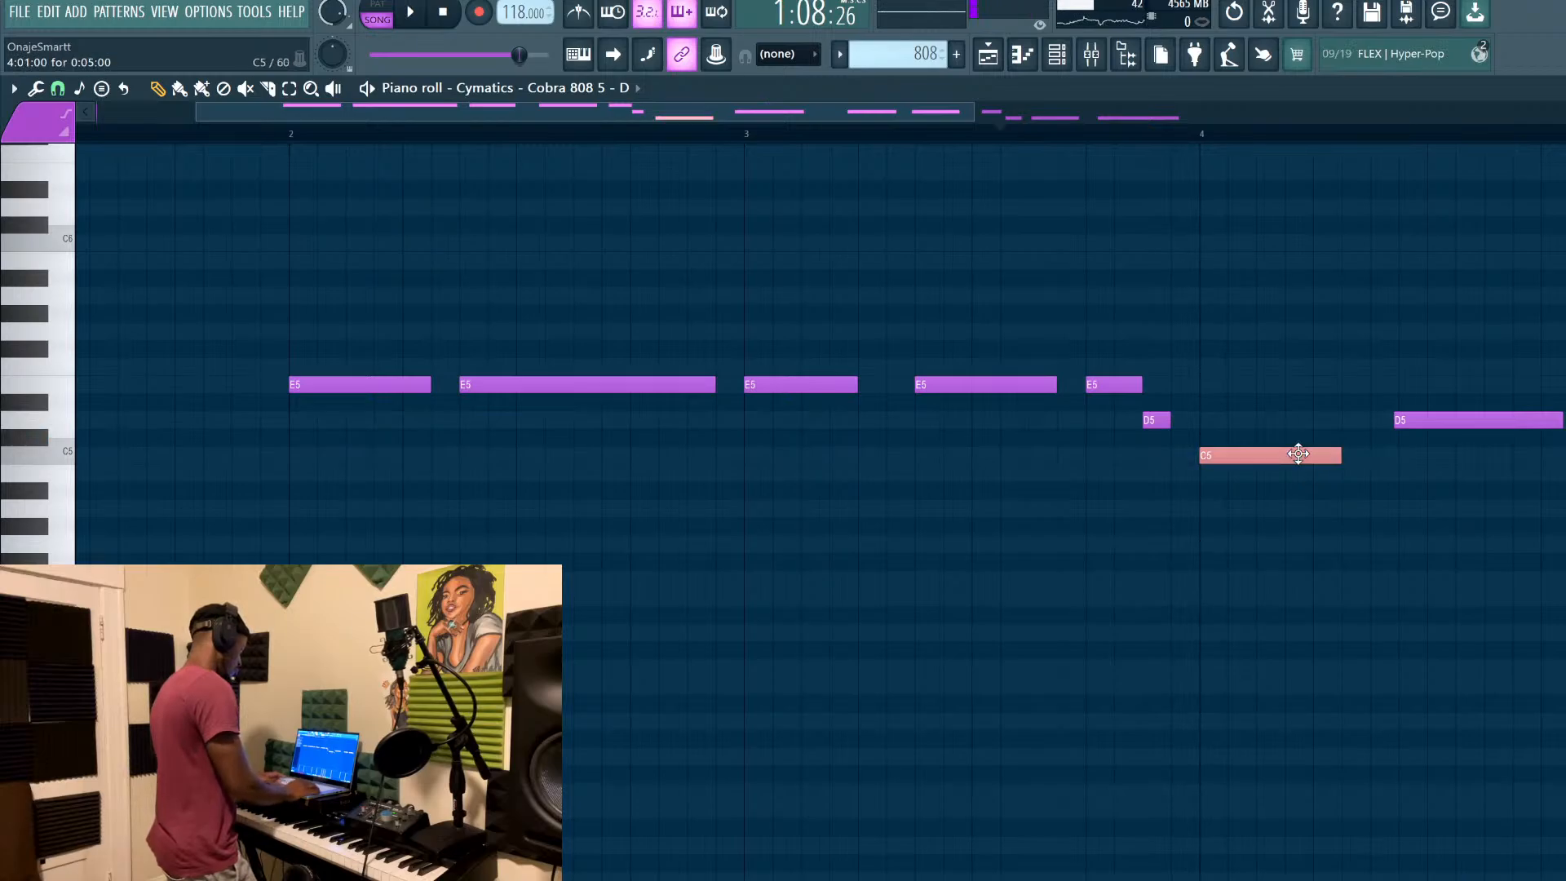
pyautogui.press('Up')
pyautogui.press('Up')
pyautogui.press('space')
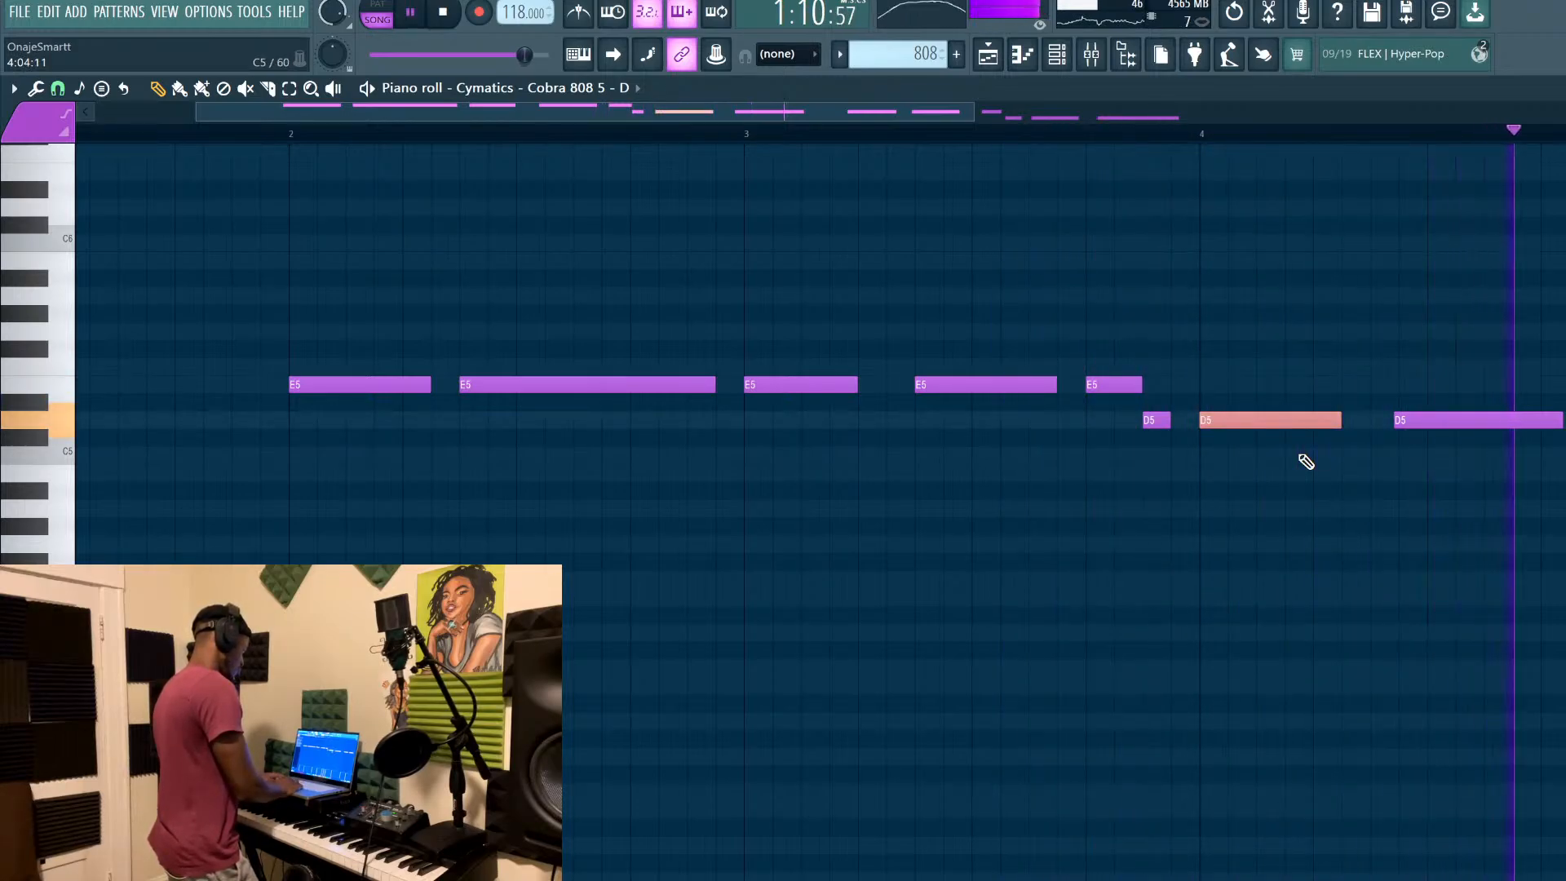
pyautogui.moveTo(1459, 420); pyautogui.dragTo(1437, 421)
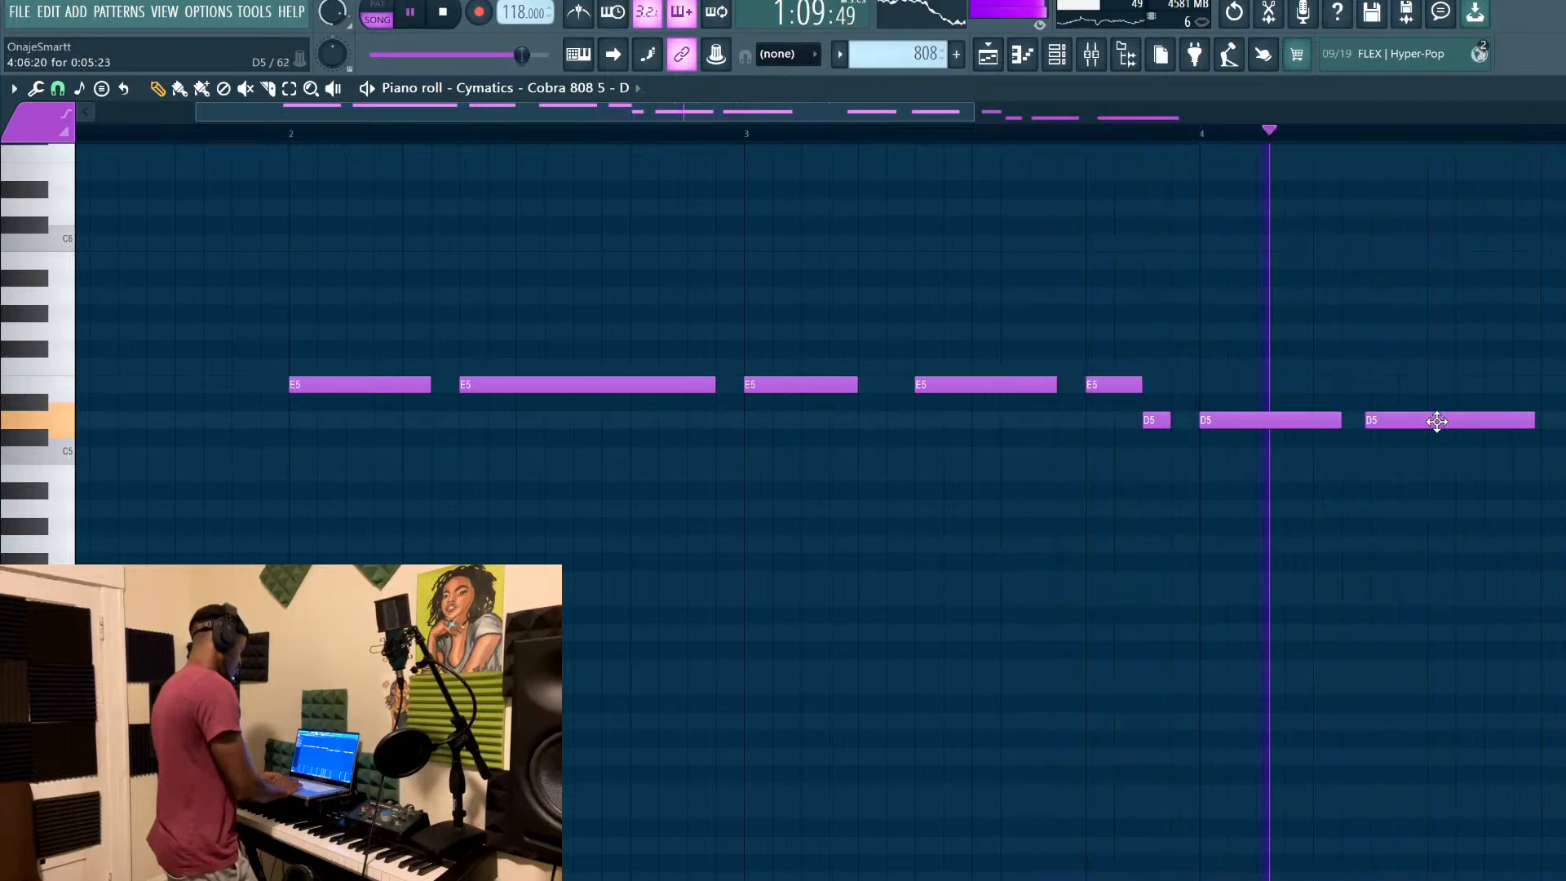
# Examine the Cobra 808 channel's volume envelope and root key, and return to its notes
pyautogui.click(1079, 59)
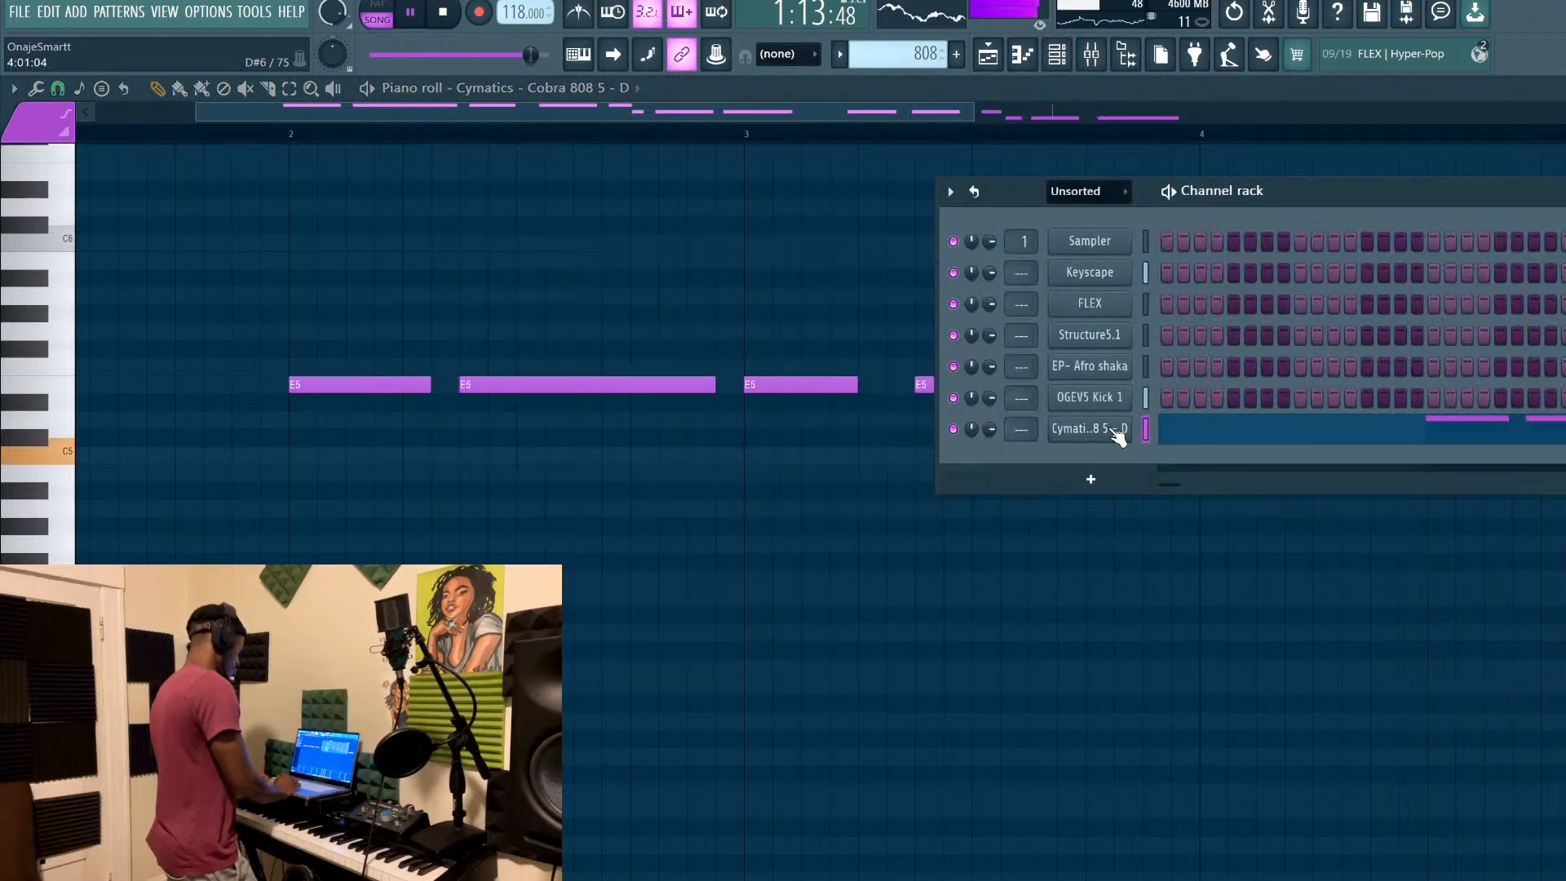
pyautogui.click(1117, 431)
pyautogui.click(519, 281)
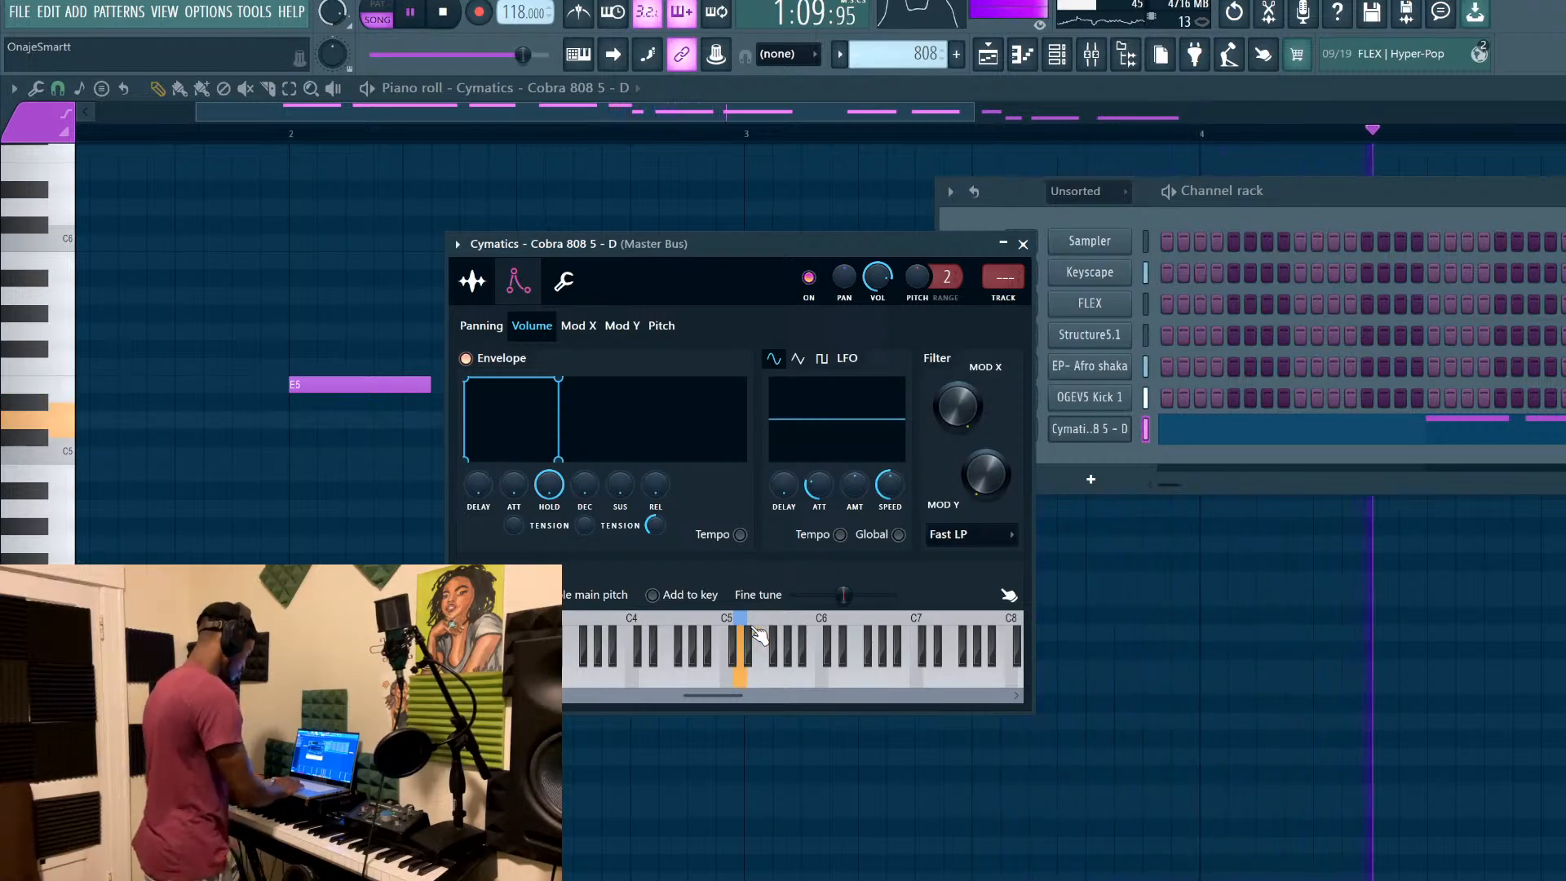
pyautogui.press('space')
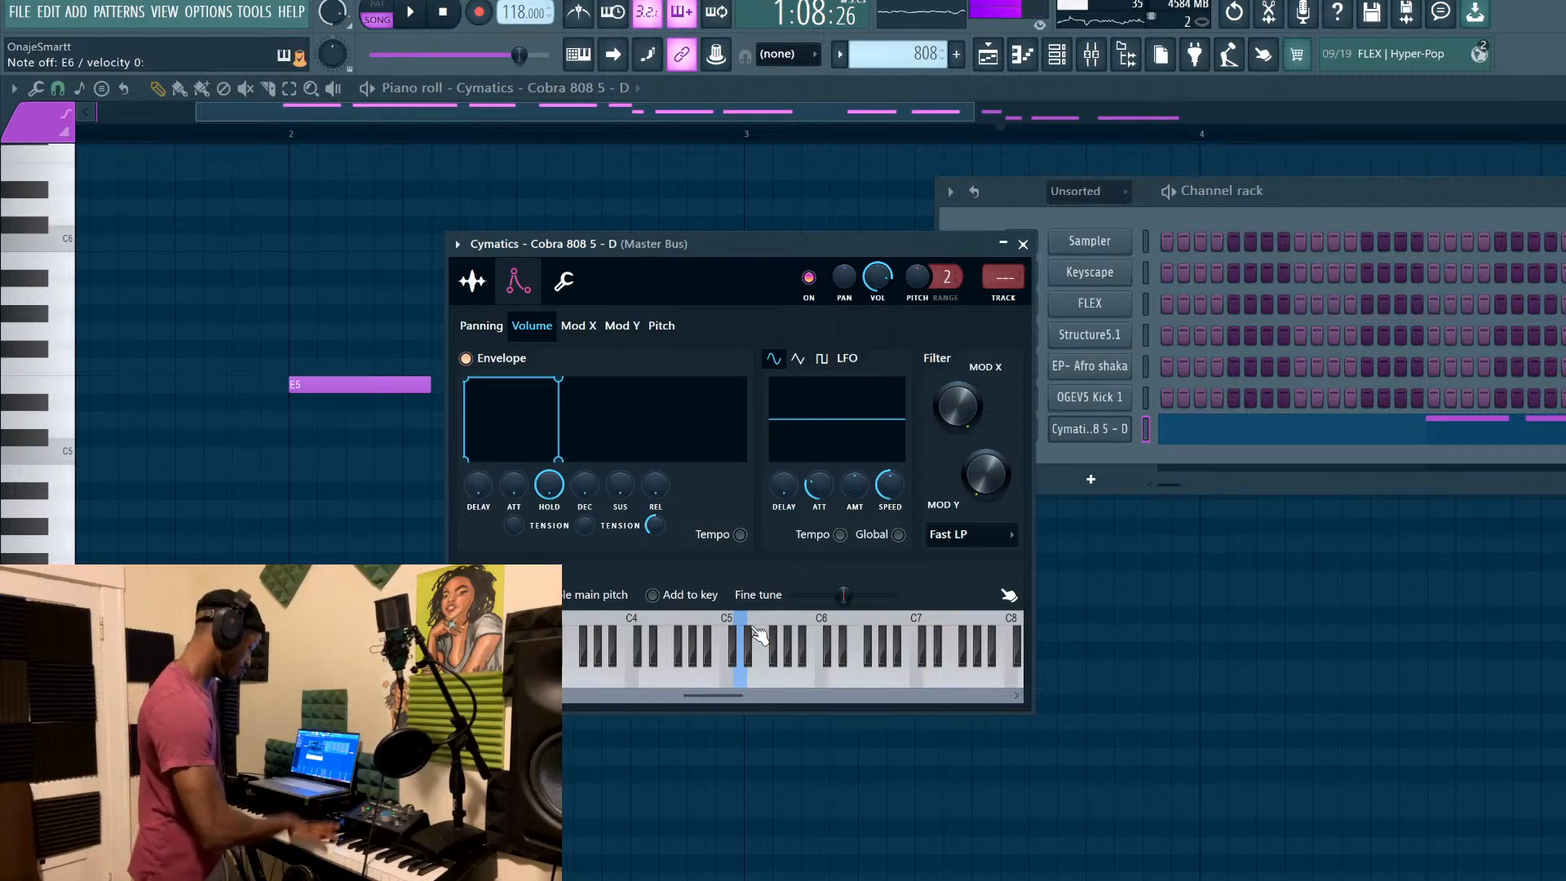
pyautogui.click(967, 88)
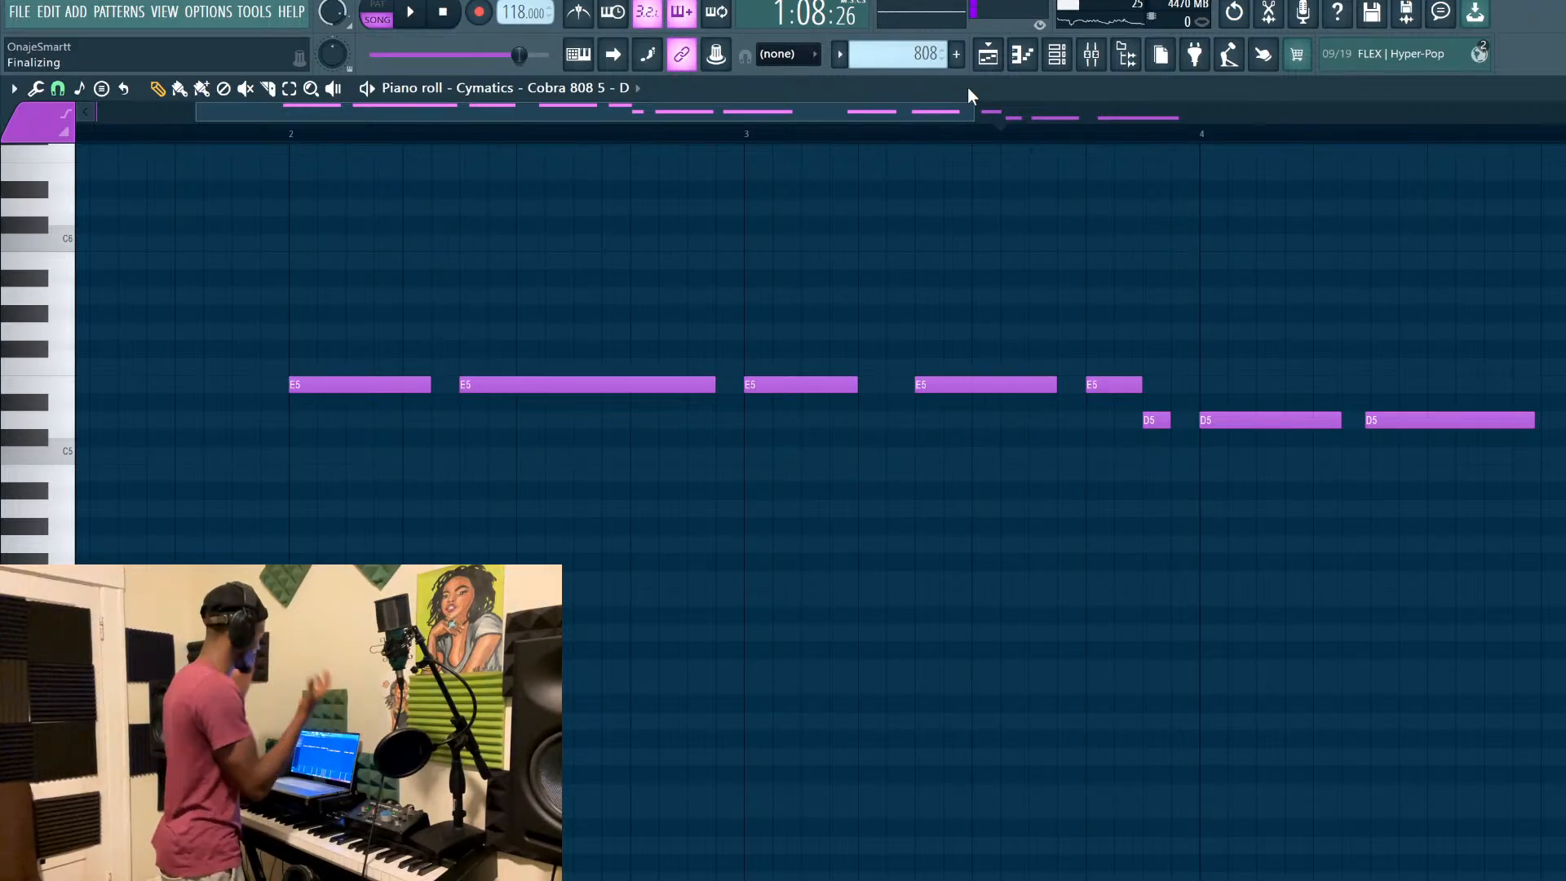
# Listen to the edited 808 pattern, check its clip in the playlist, and replay its notes from bar 2 through bar 6
pyautogui.scroll(-3, 879, 451)
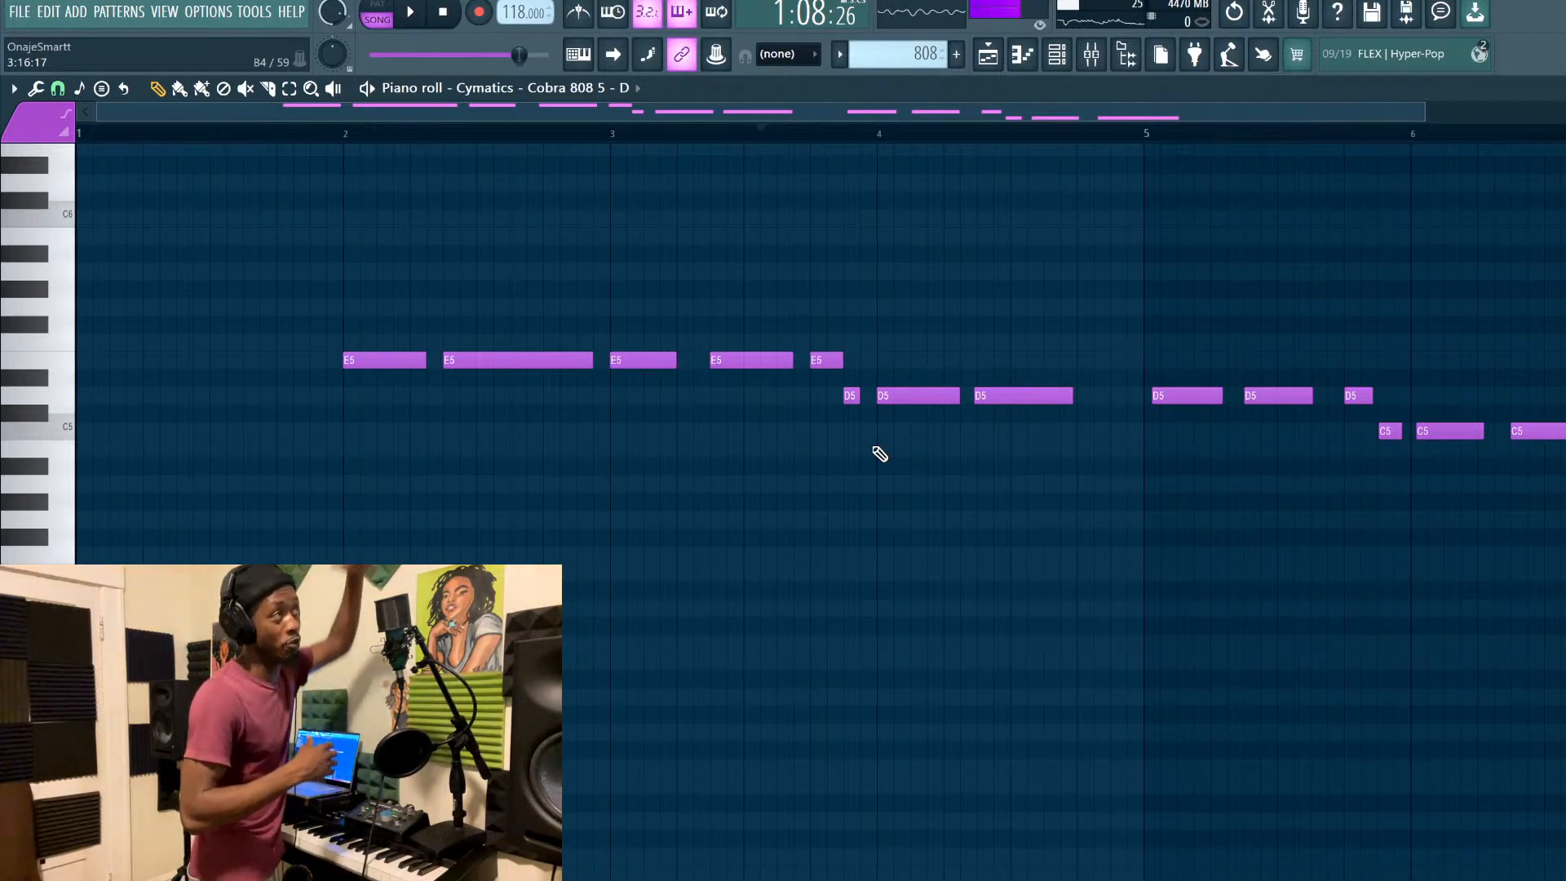
pyautogui.press('space')
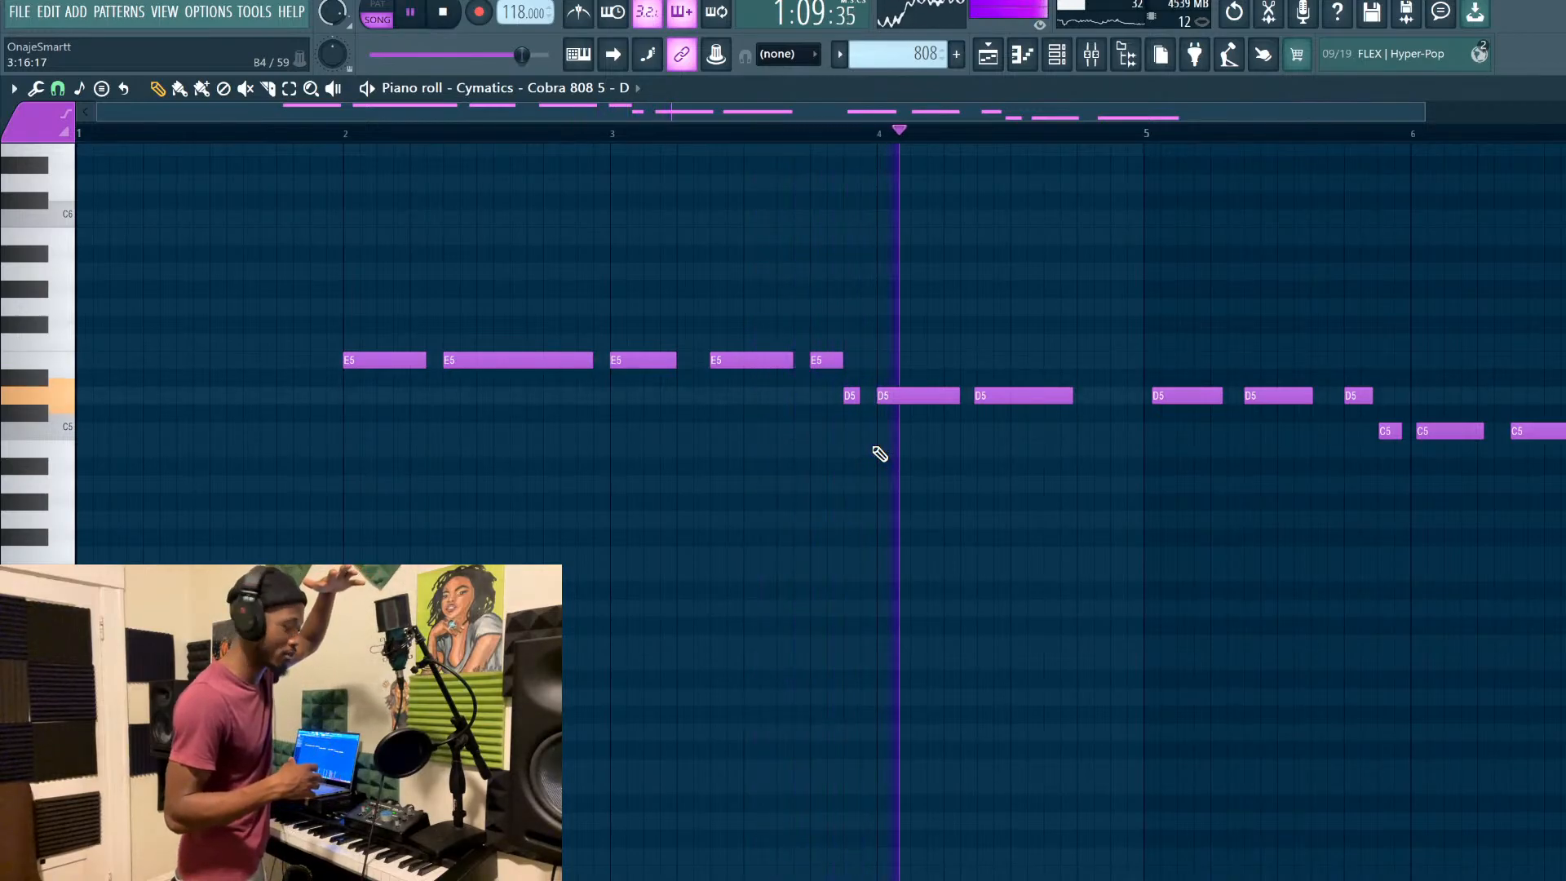
pyautogui.press('space')
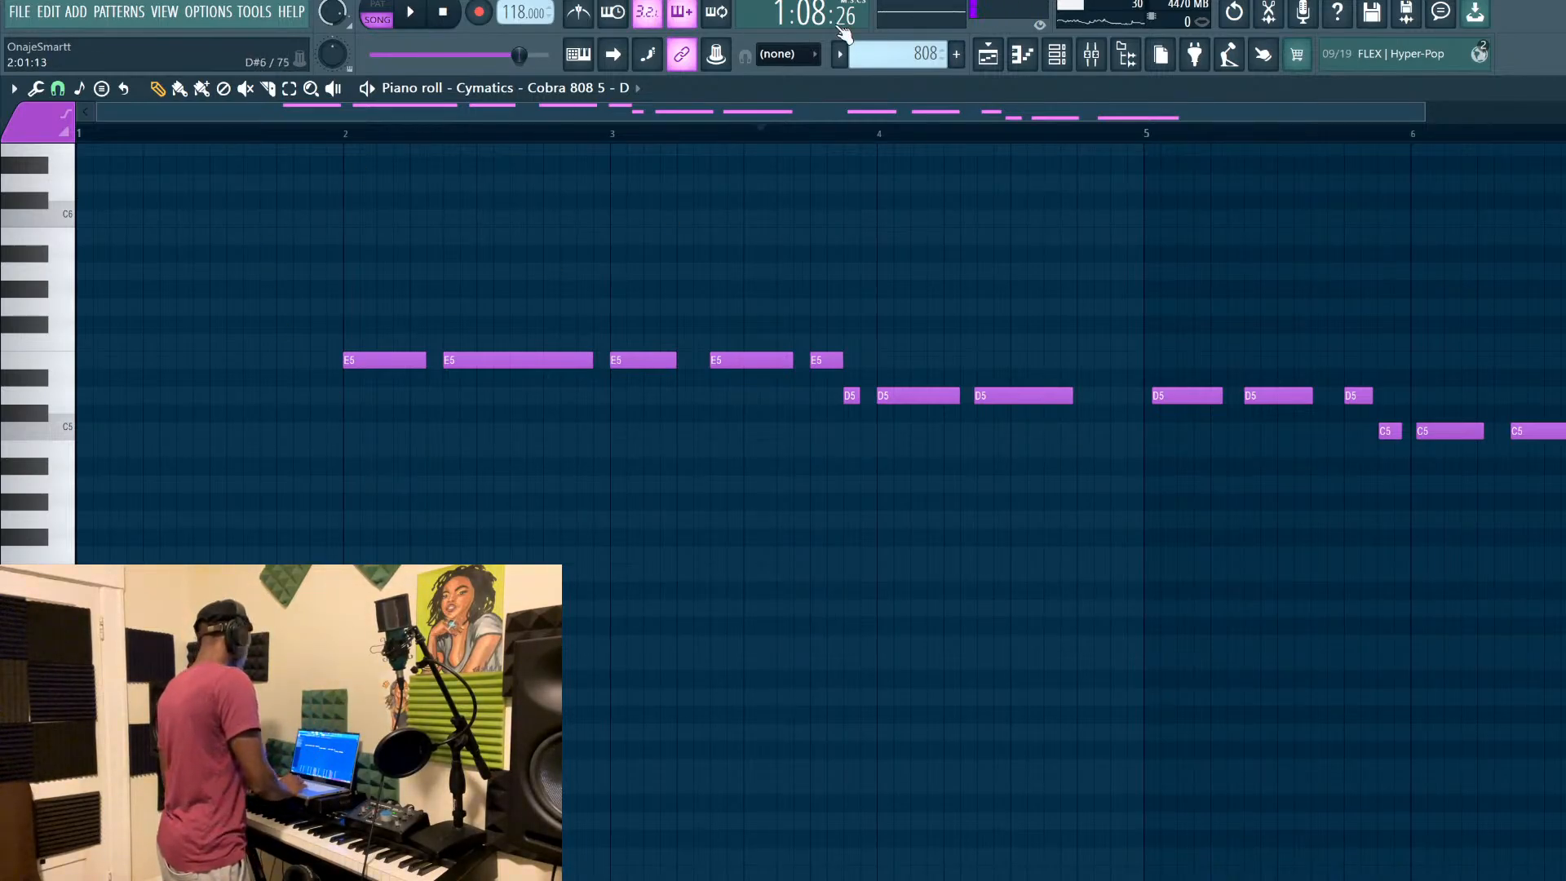
pyautogui.click(988, 58)
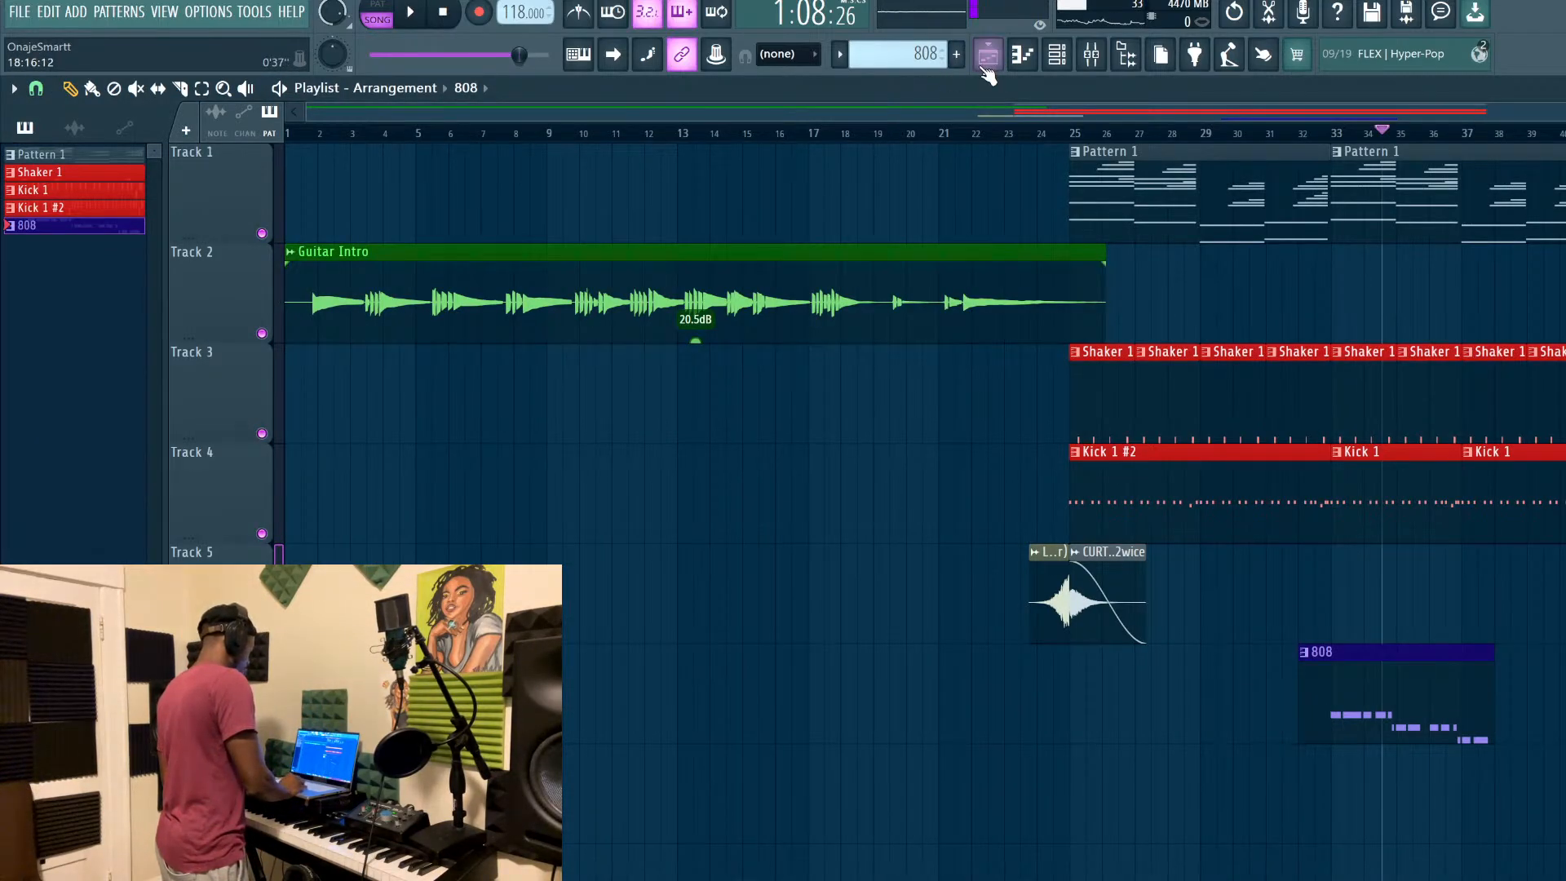
pyautogui.click(988, 59)
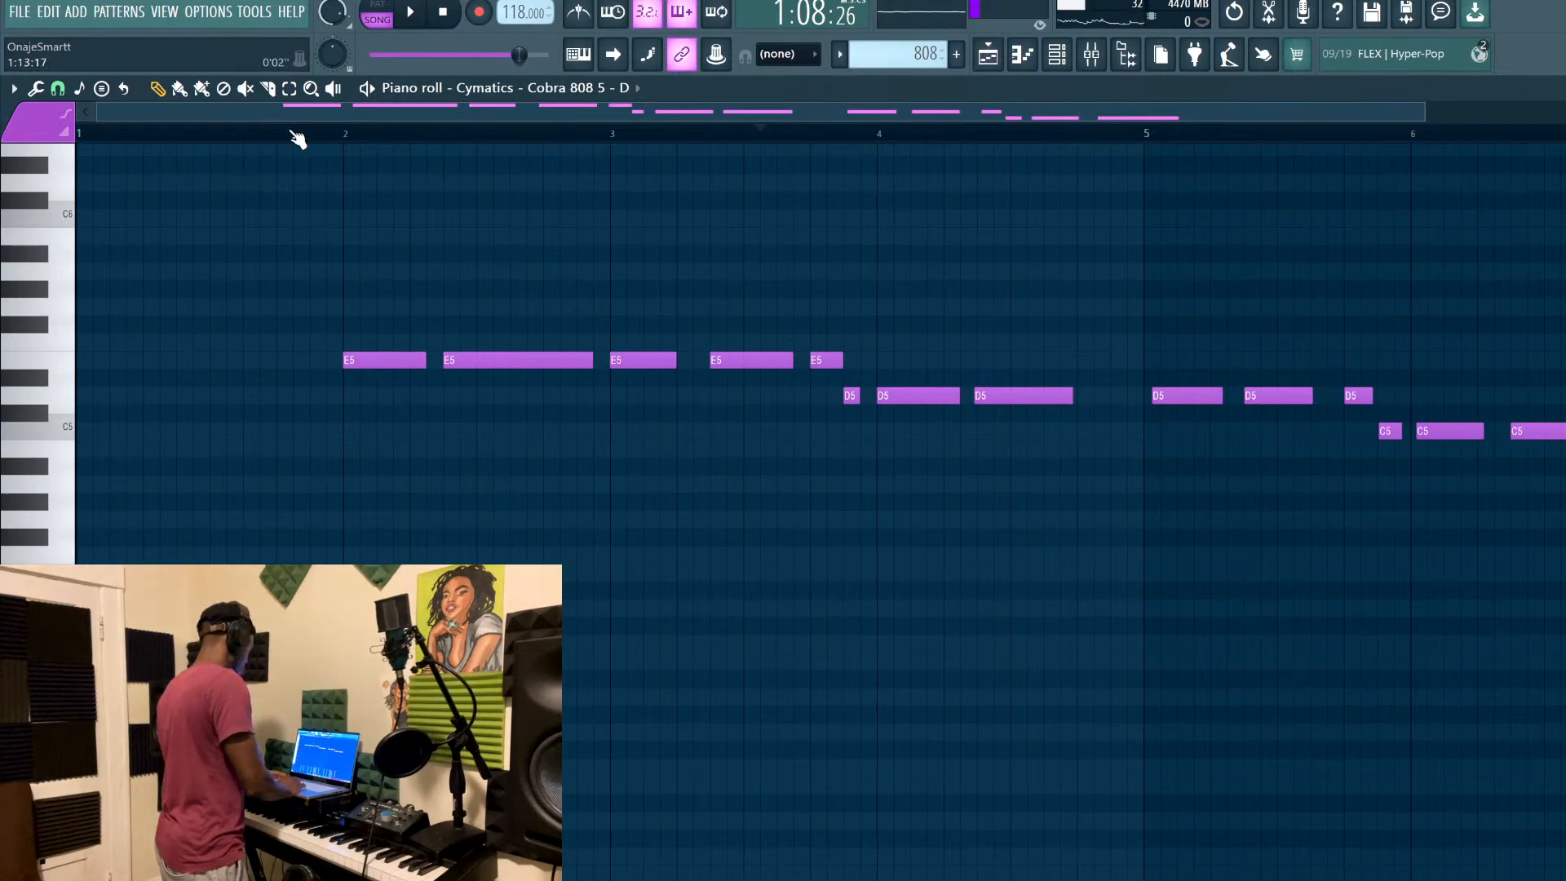
pyautogui.click(341, 135)
pyautogui.press('space')
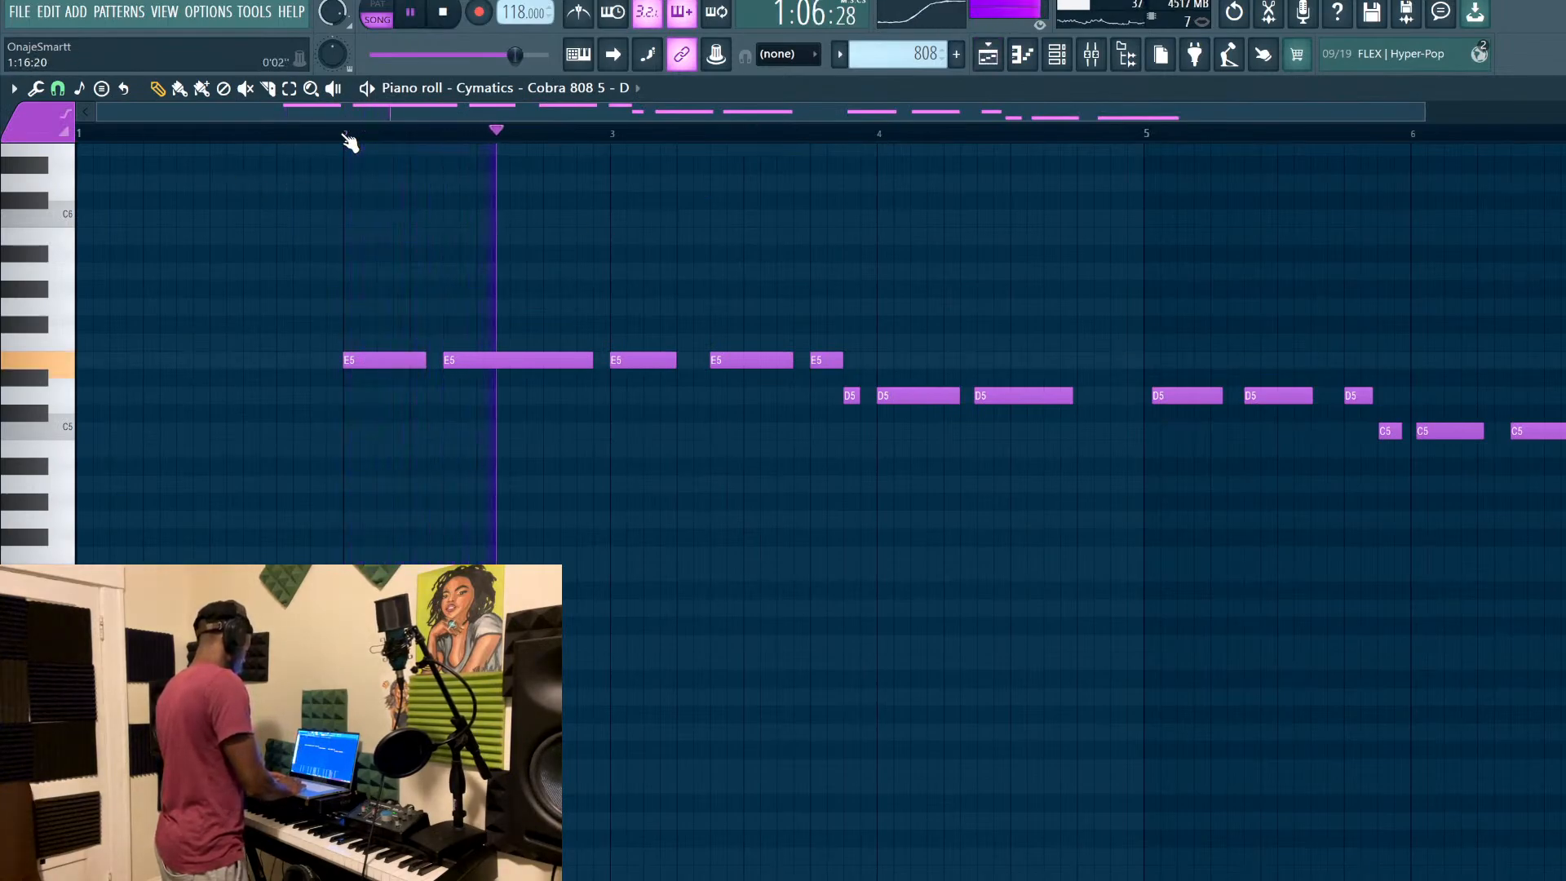
pyautogui.scroll(3, 623, 322)
pyautogui.hscroll(4, 1042, 470)
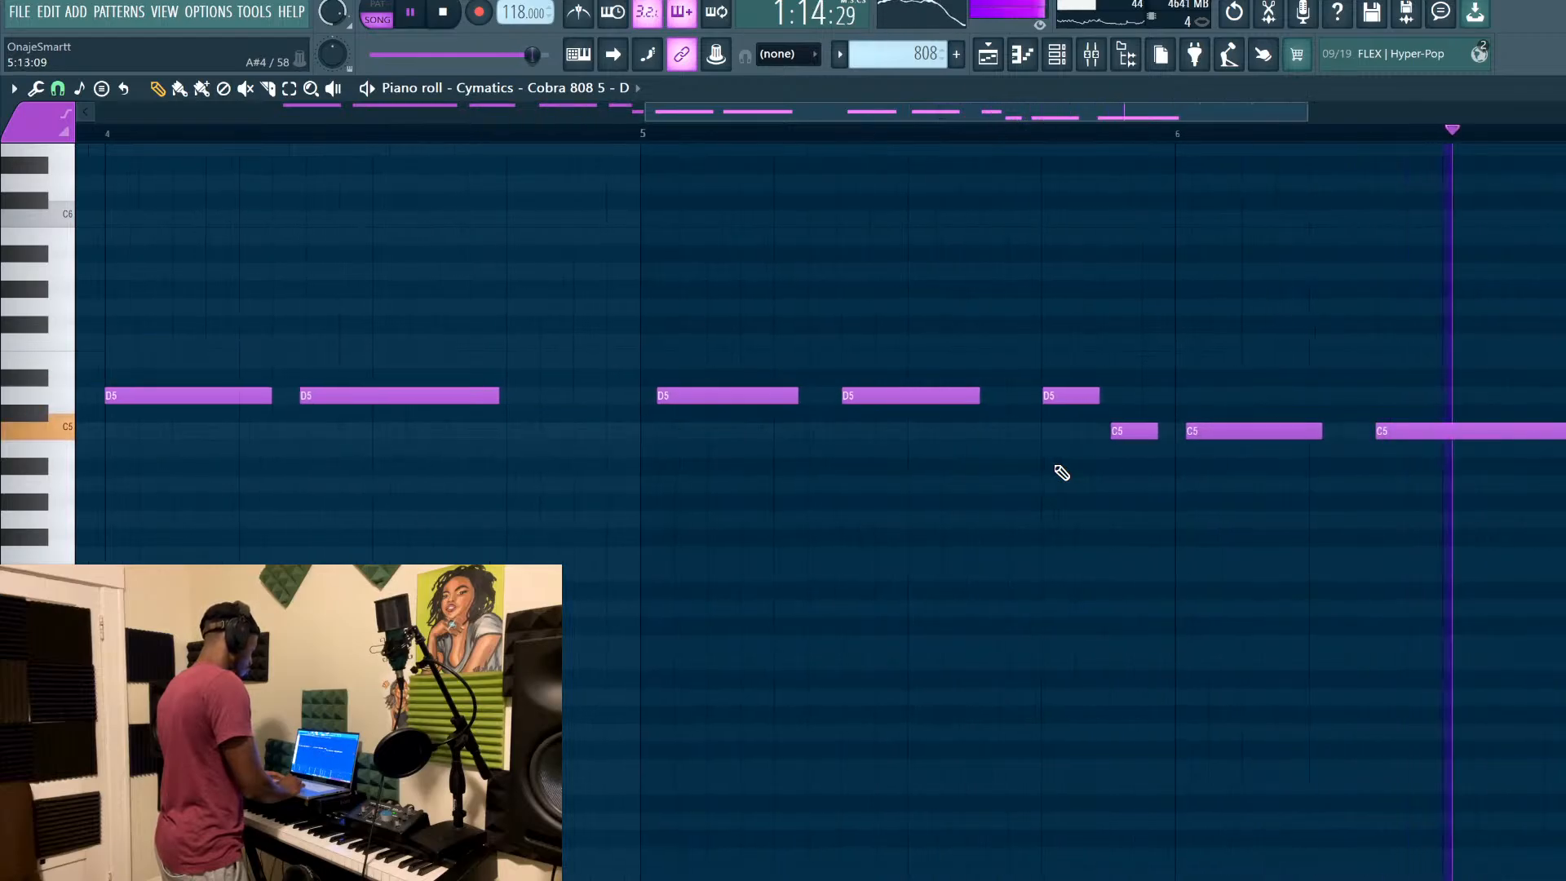
pyautogui.press('space')
# Quantize the 808's D5 and C5 notes from bar 4 through bar 6 and play the pattern to check the timing
pyautogui.scroll(3, 1061, 473)
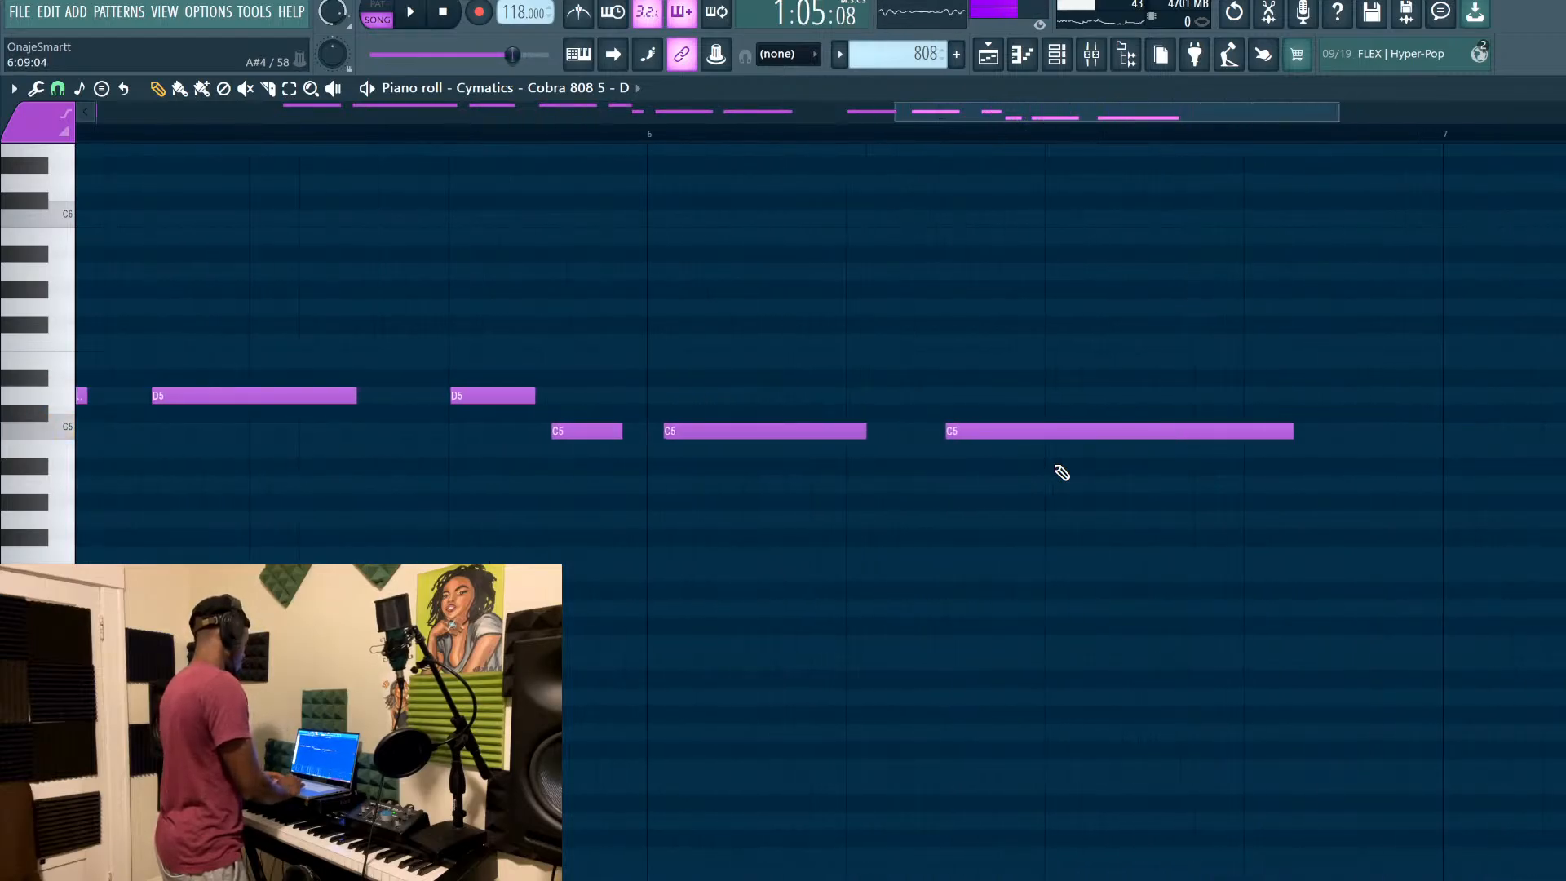
pyautogui.scroll(-2, 1114, 512)
pyautogui.scroll(-2, 1142, 457)
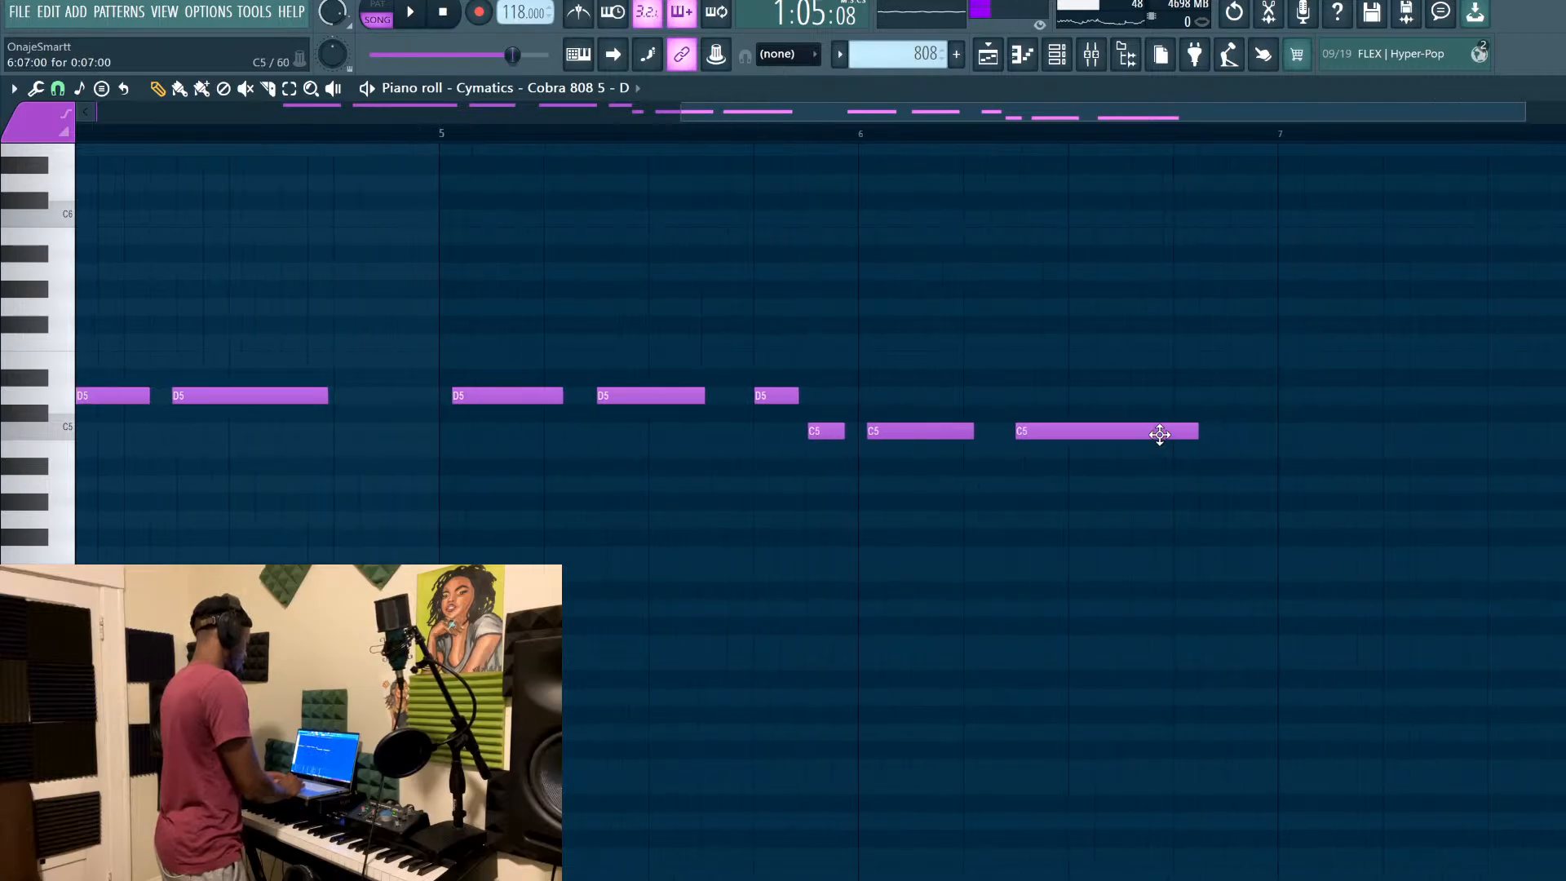
pyautogui.moveTo(1255, 526); pyautogui.dragTo(88, 342)
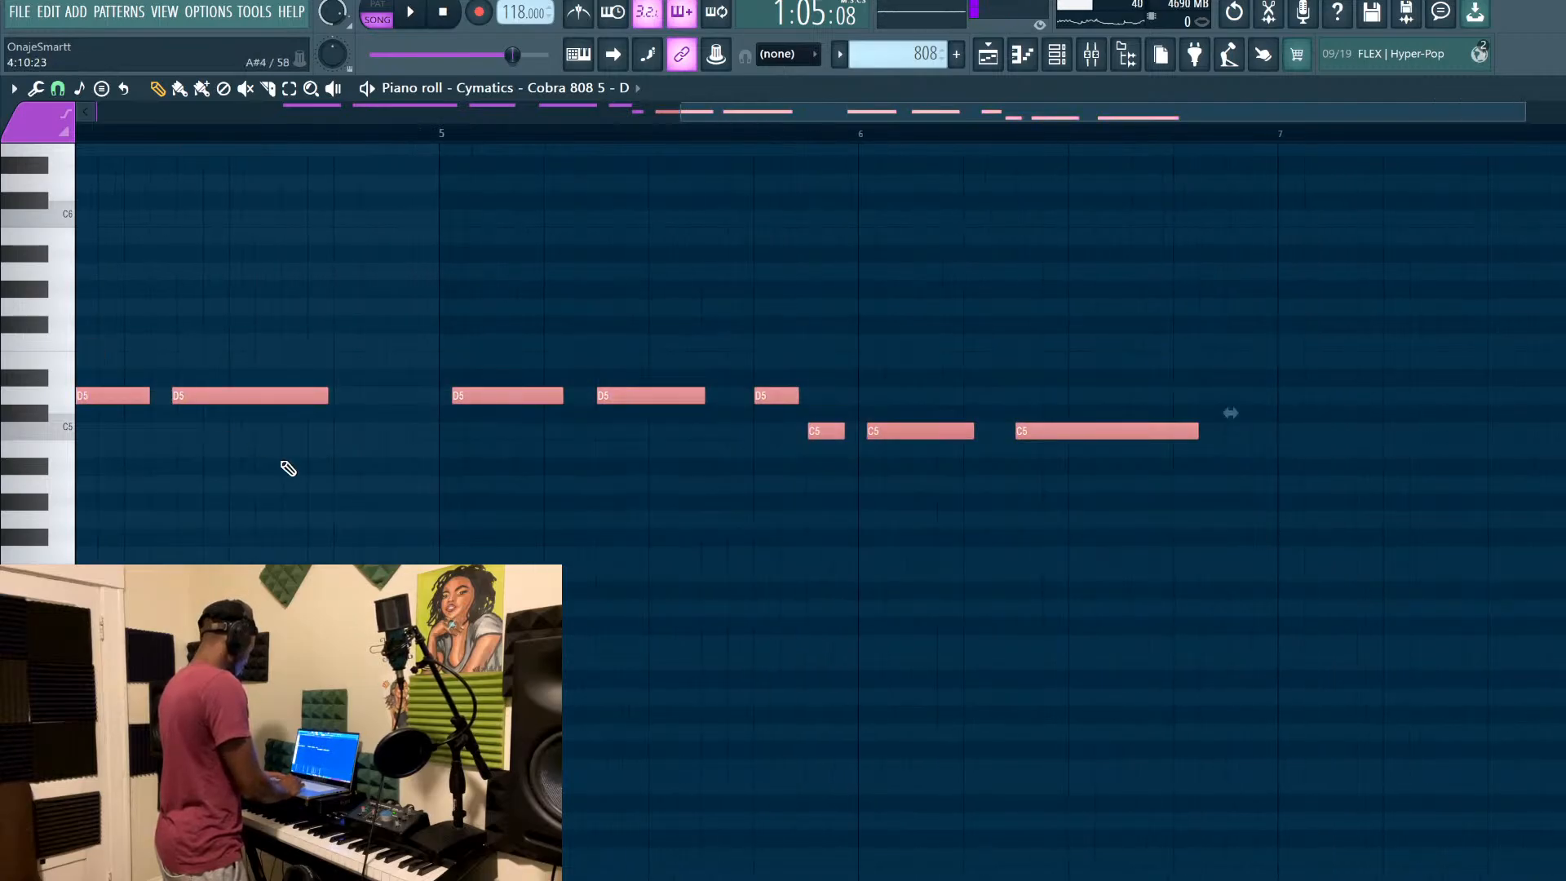
pyautogui.scroll(1, 287, 468)
pyautogui.hscroll(-4, 287, 468)
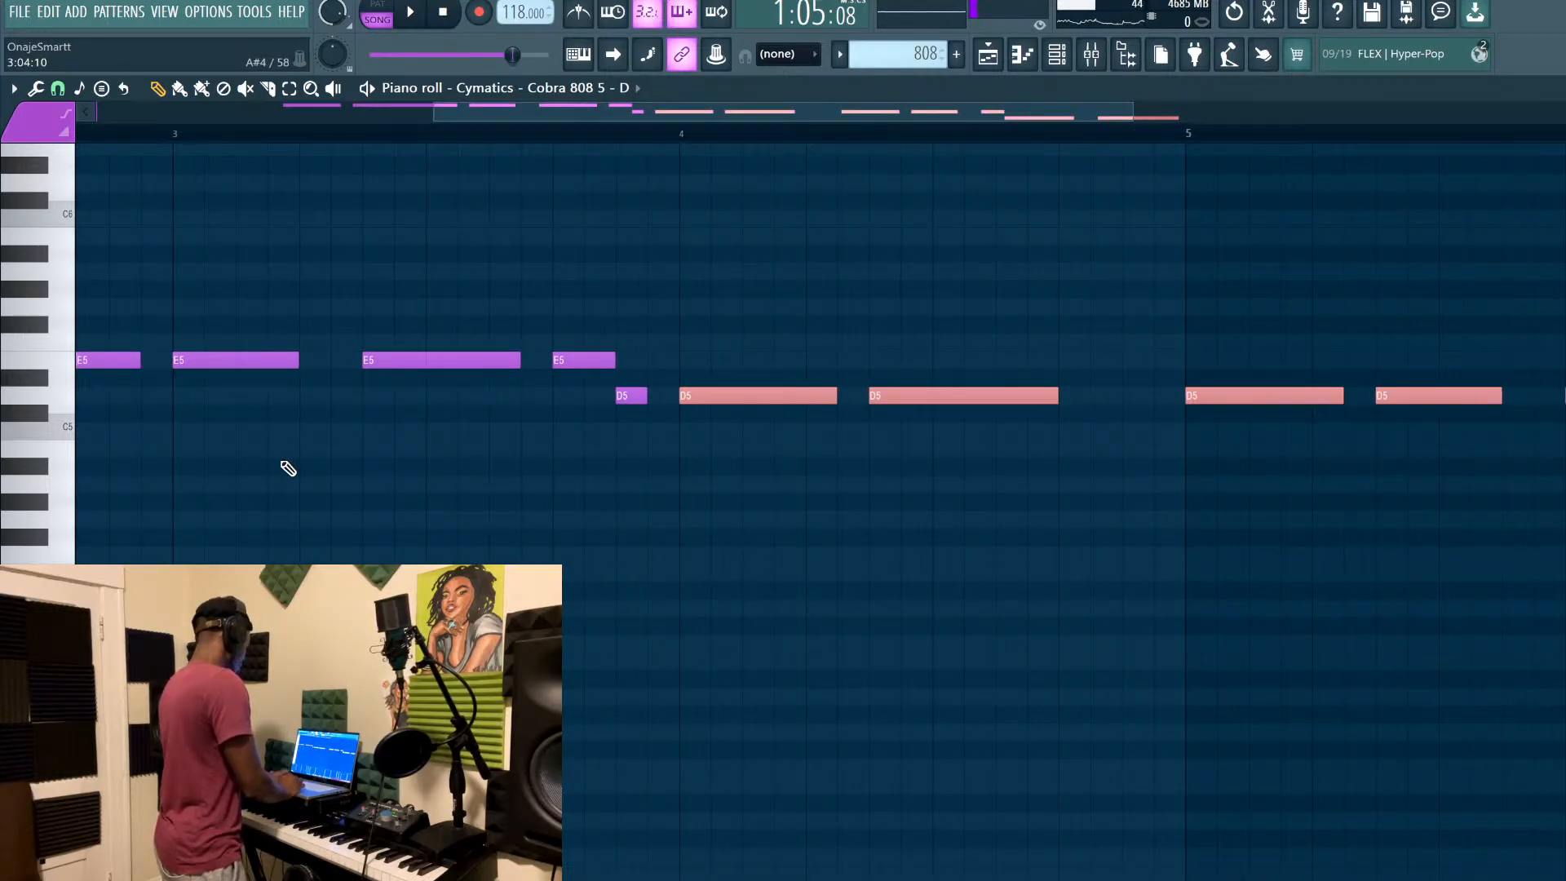
pyautogui.moveTo(762, 419); pyautogui.dragTo(457, 291)
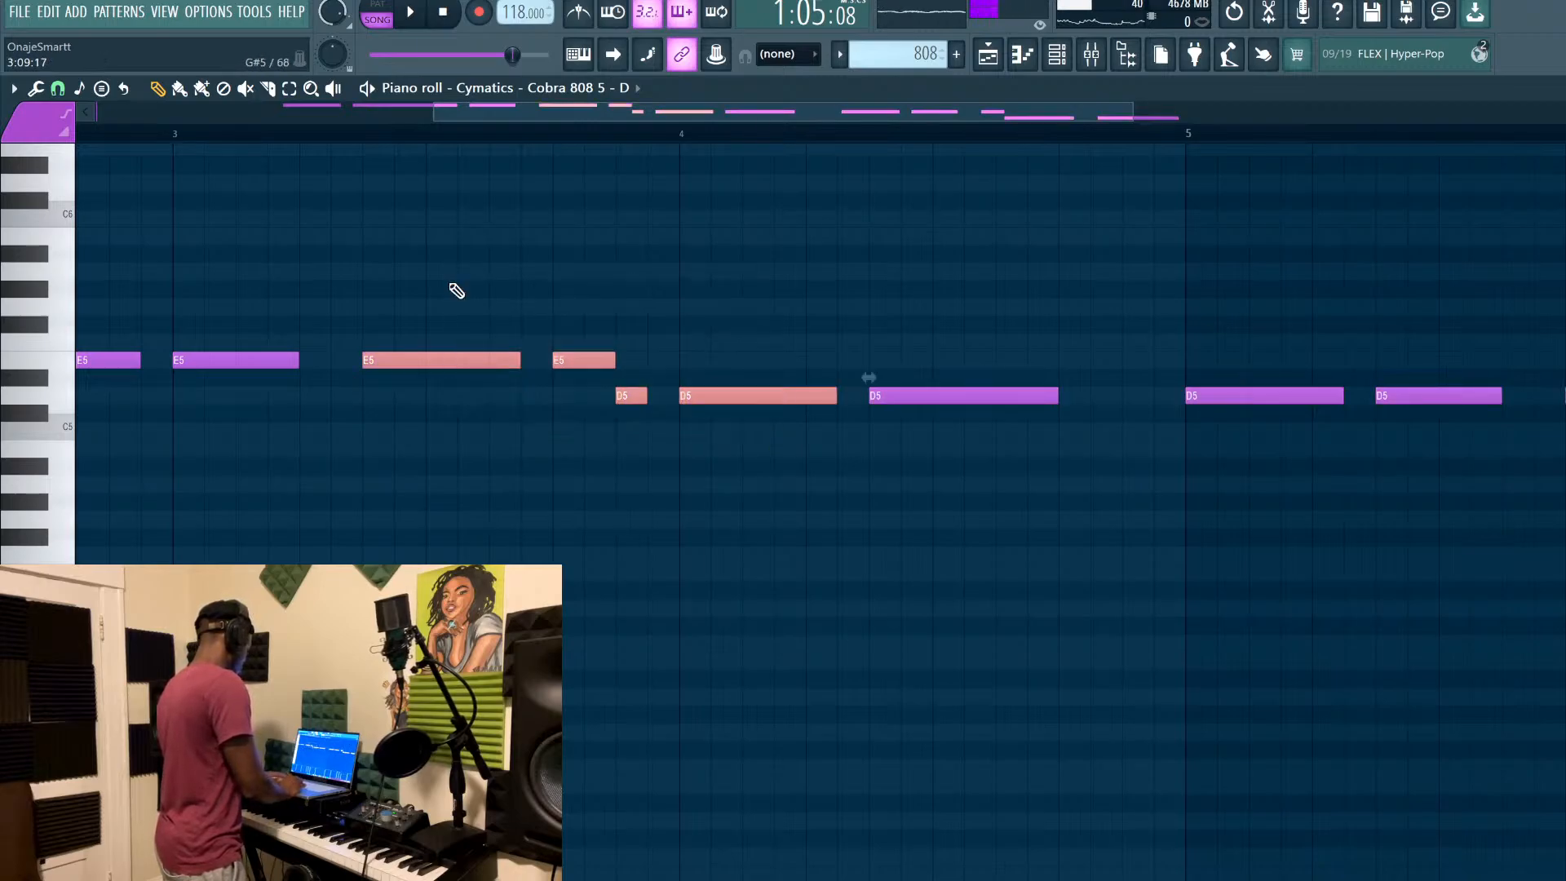
pyautogui.click(456, 291)
pyautogui.scroll(-2, 571, 394)
pyautogui.press('space')
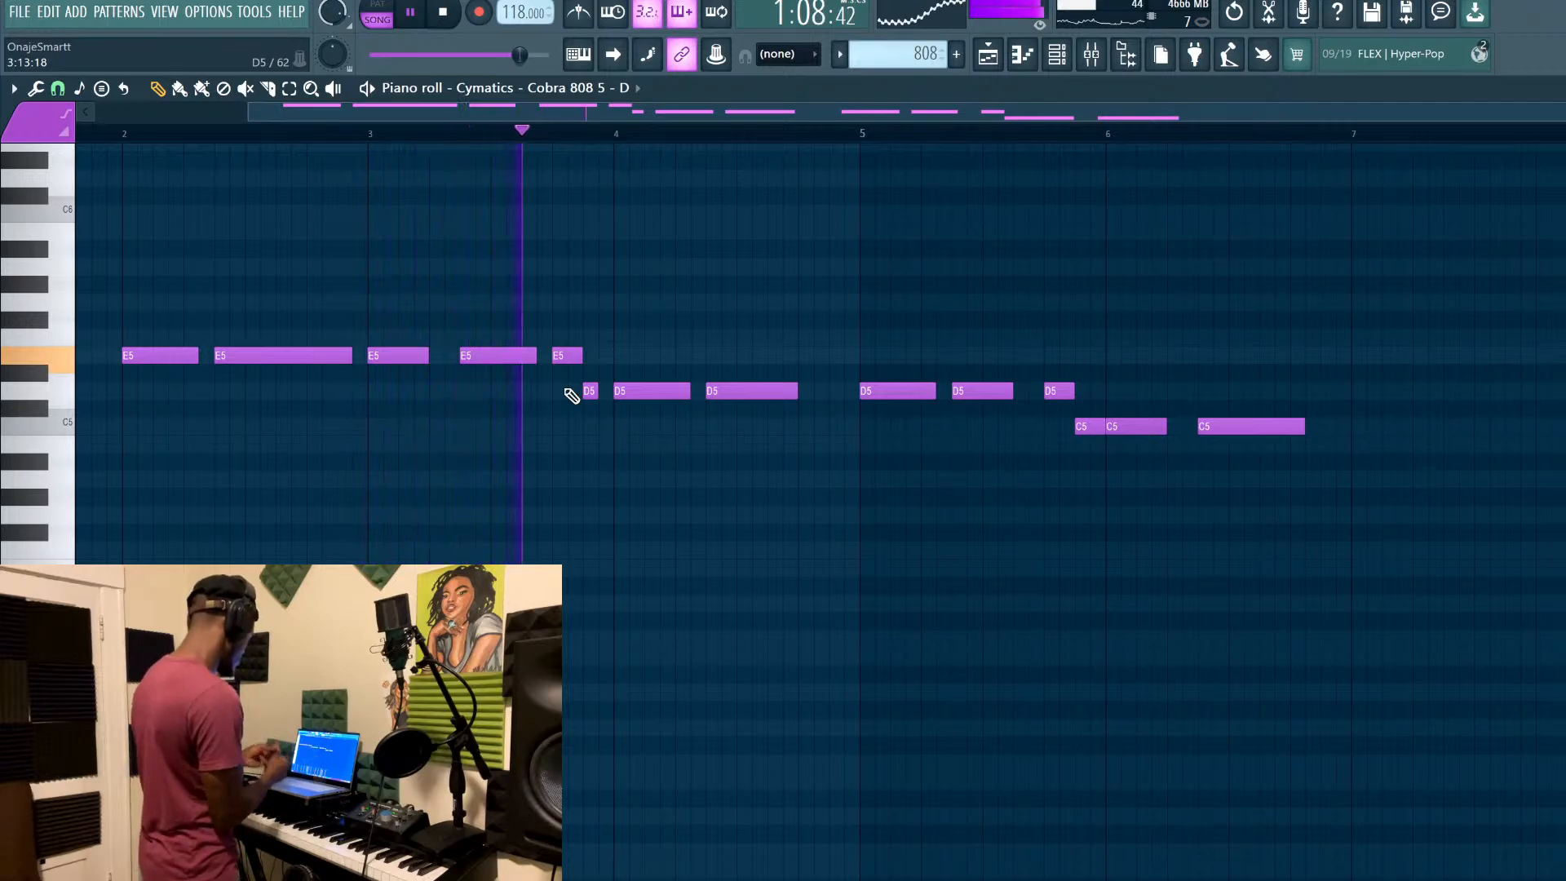
pyautogui.press('space')
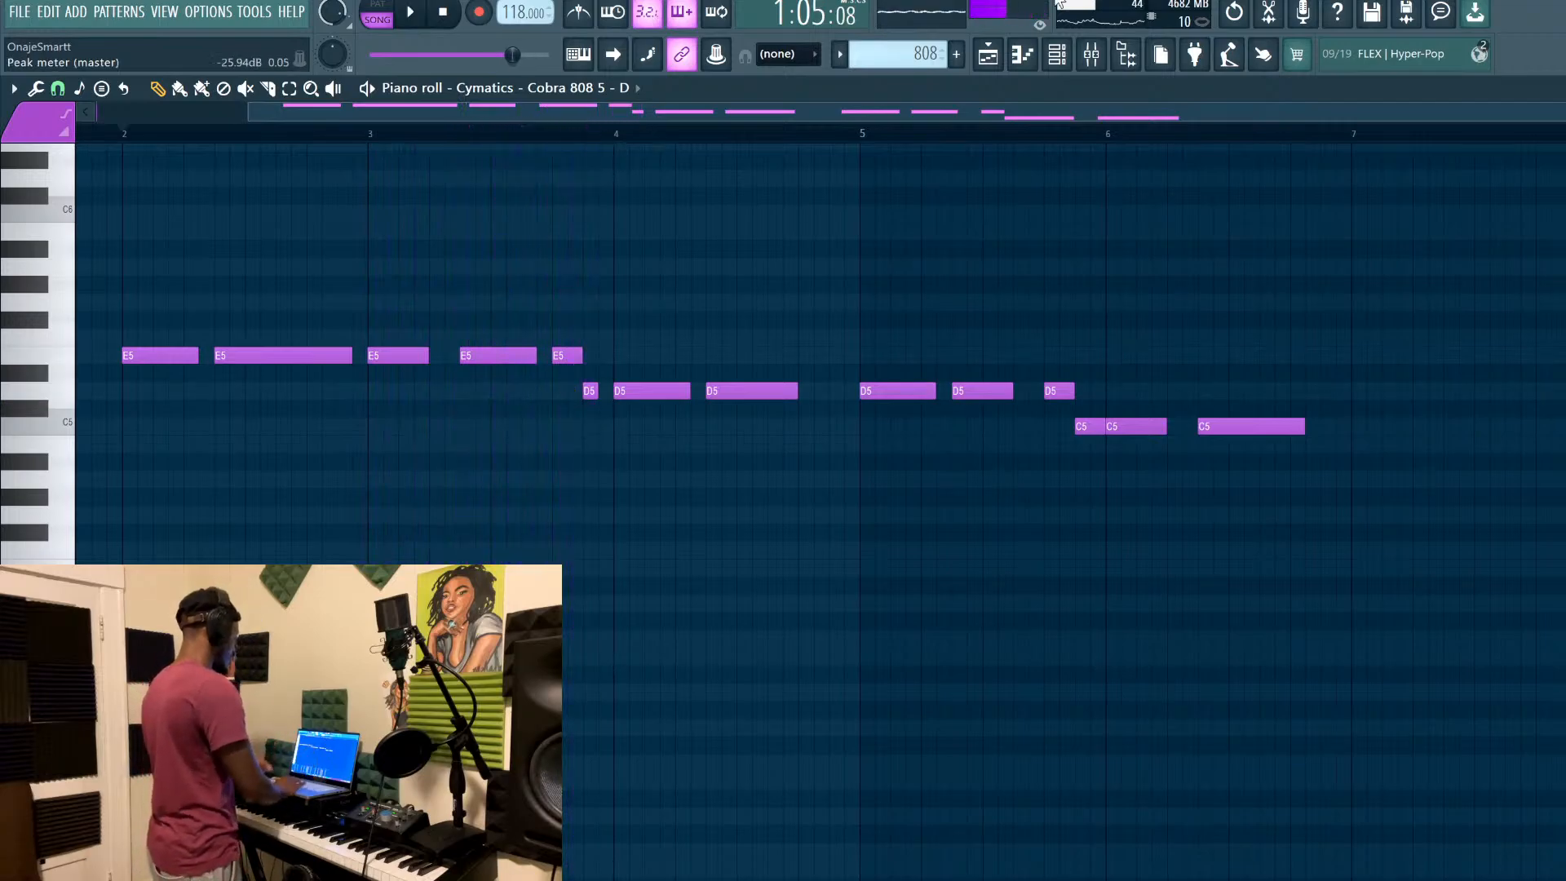
# Create a new pattern named Snap 1 and return to the 808 pattern
pyautogui.click(956, 56)
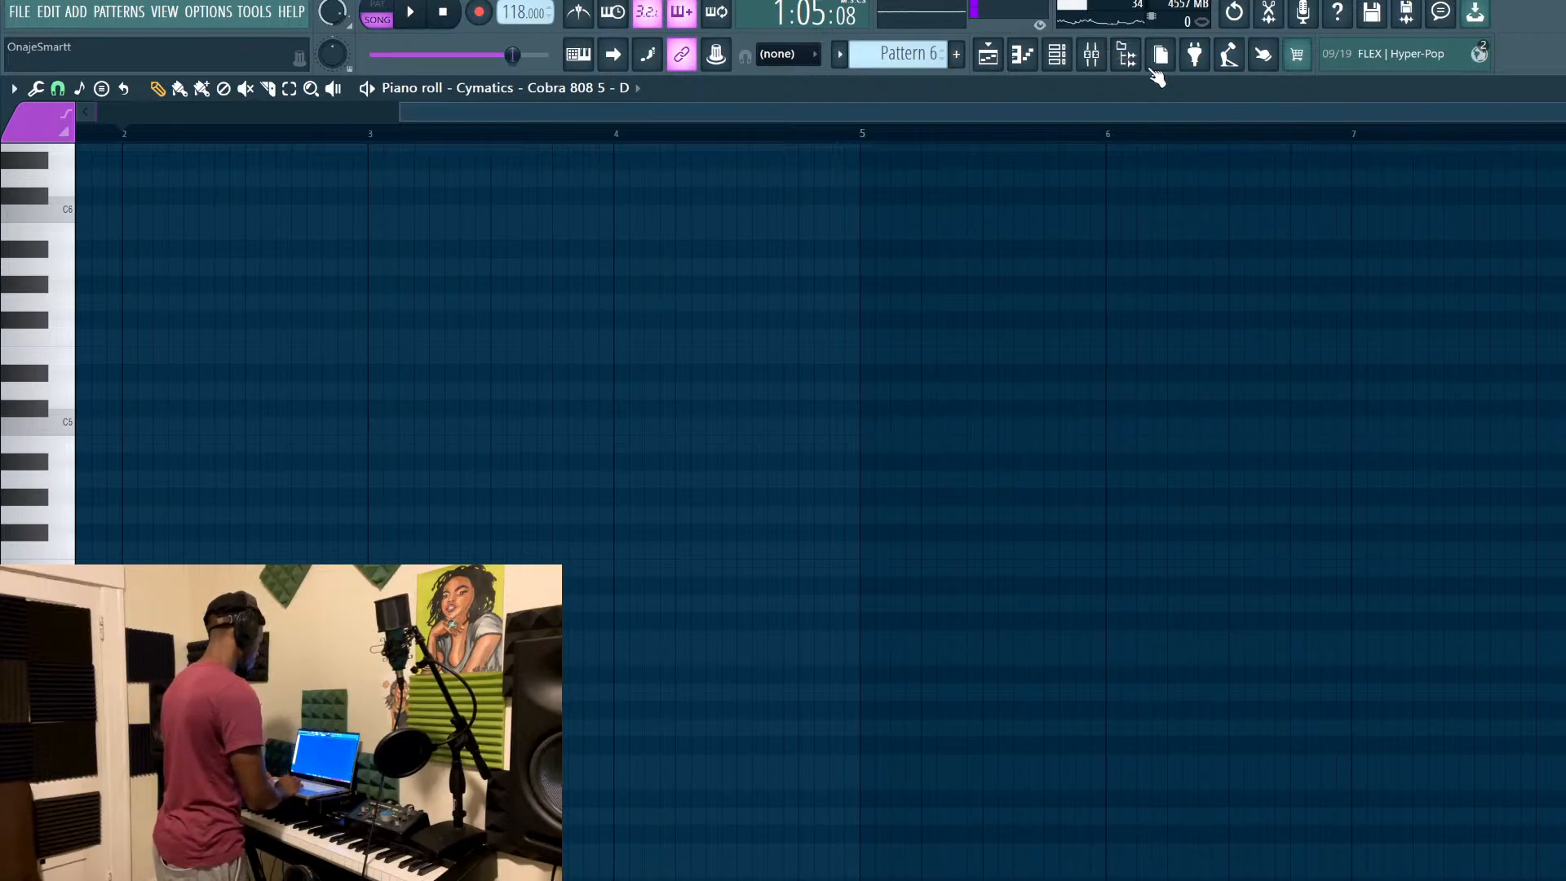
pyautogui.press('Return')
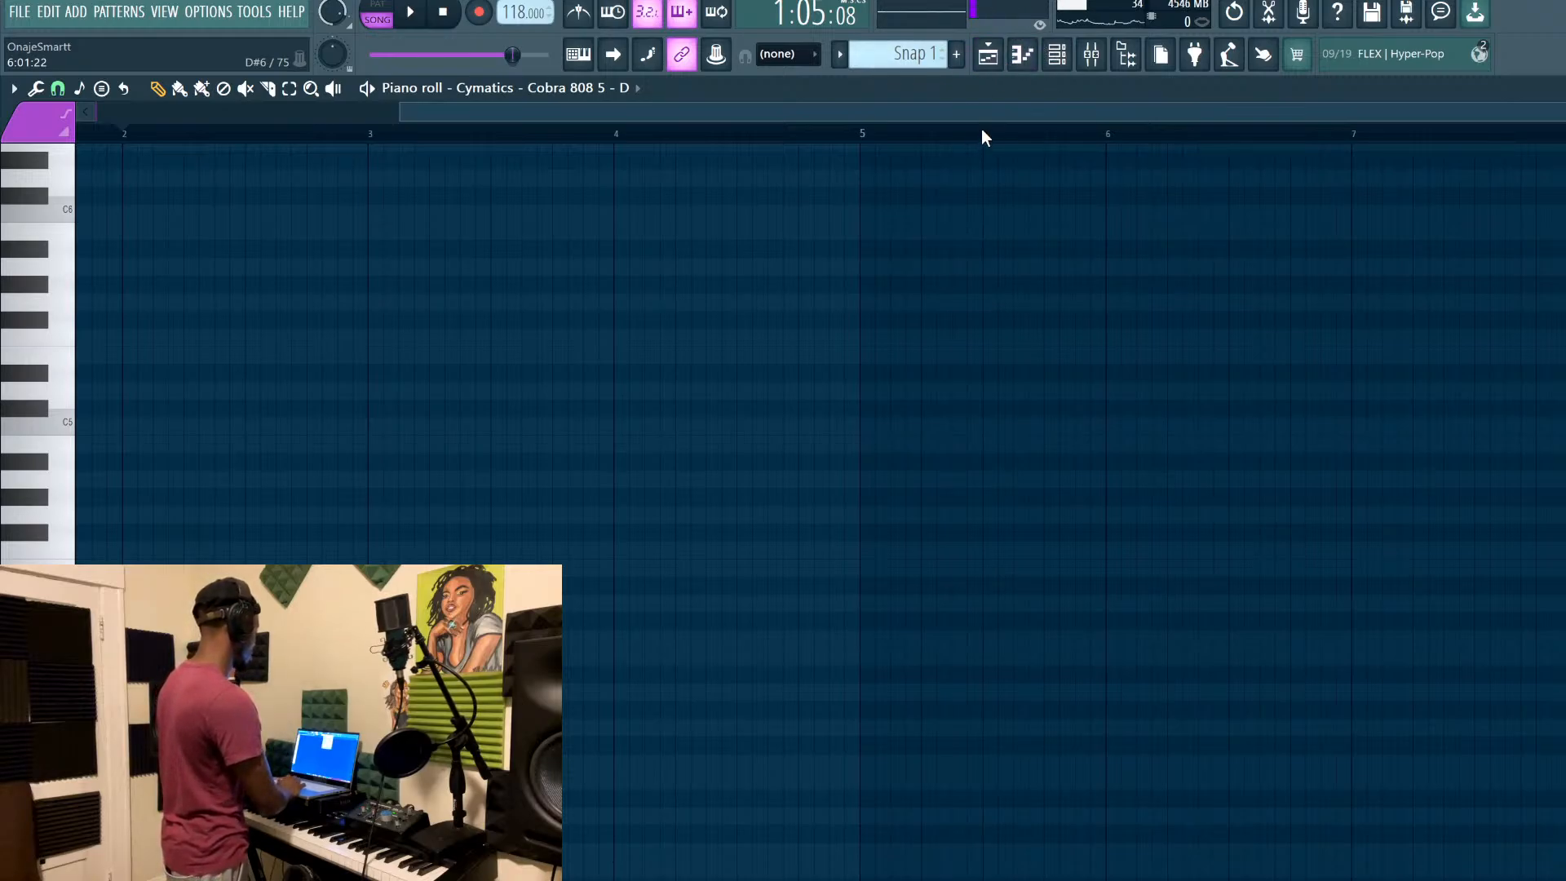
pyautogui.press('-')
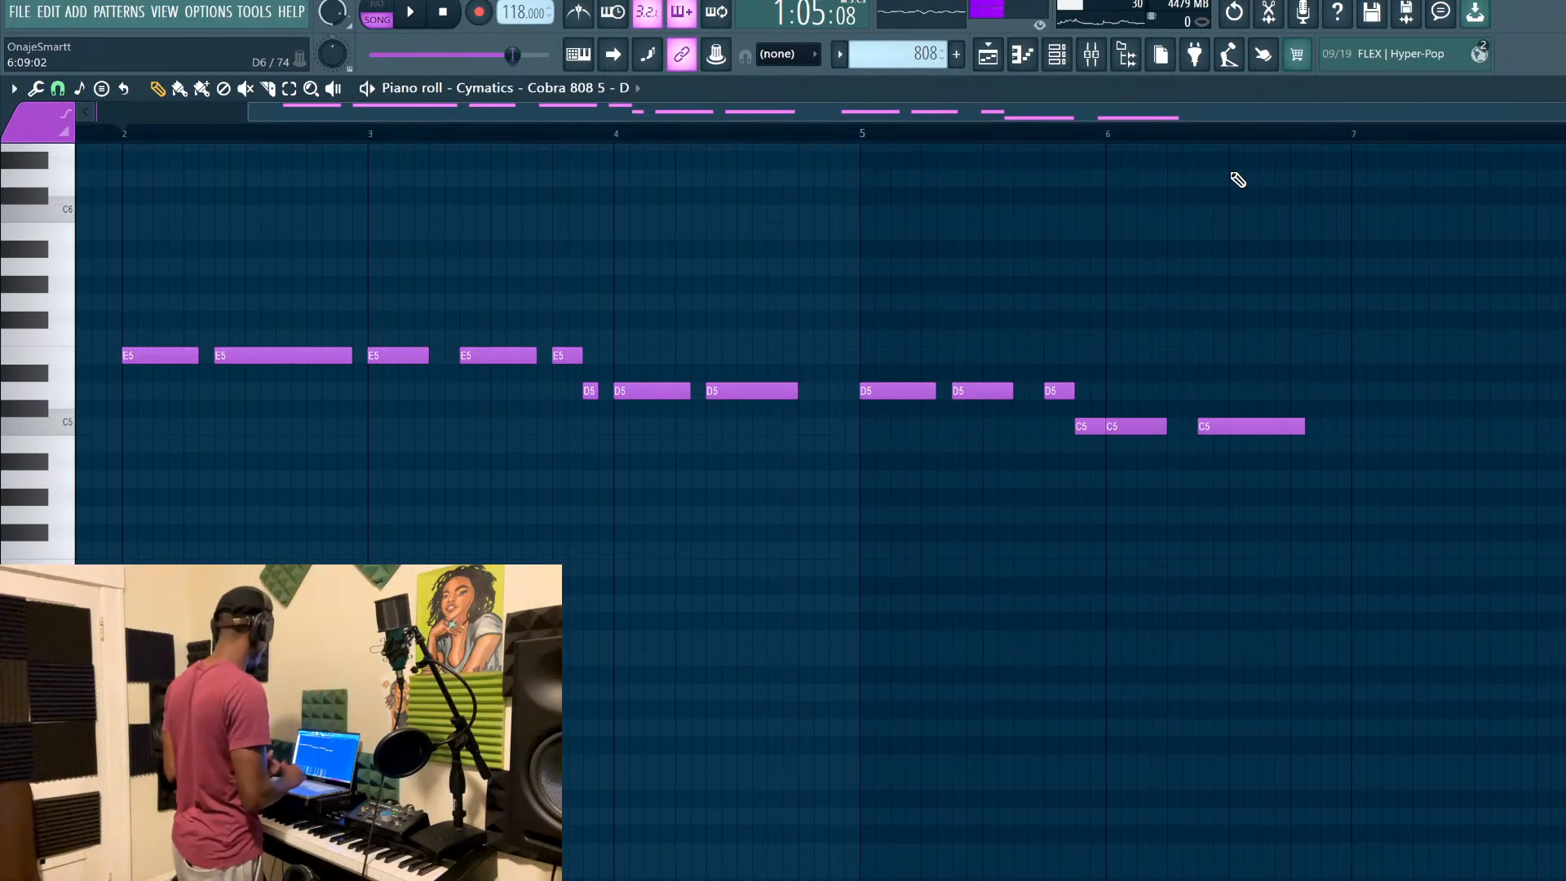
# Play the 808 notes from bar 2 through bar 6, replay them, and save the project
pyautogui.scroll(-2, 604, 502)
pyautogui.click(277, 135)
pyautogui.press('space')
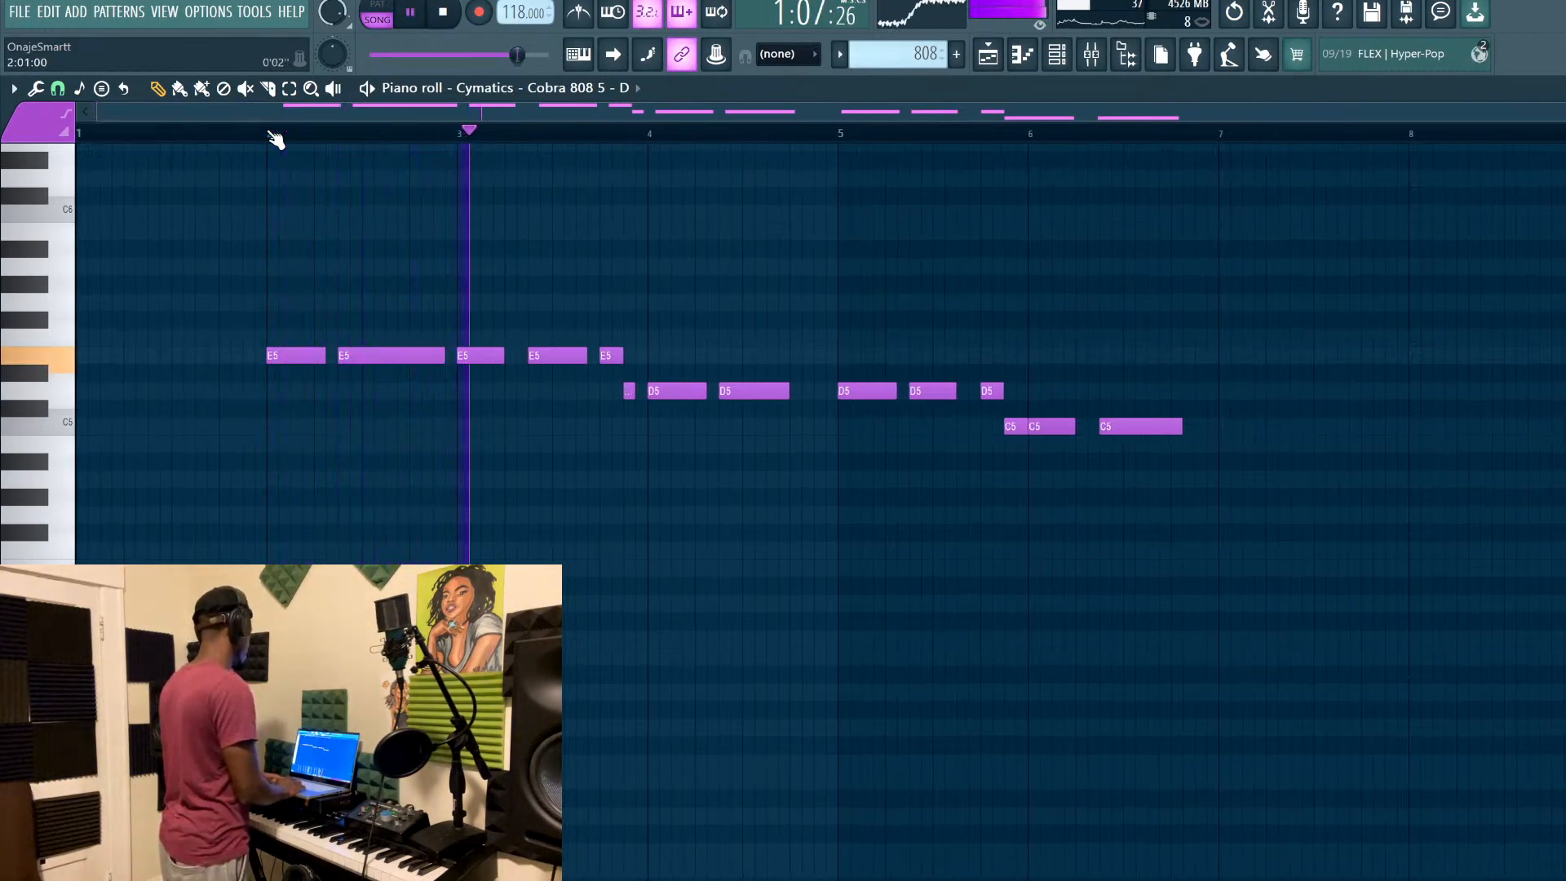
pyautogui.scroll(2, 409, 290)
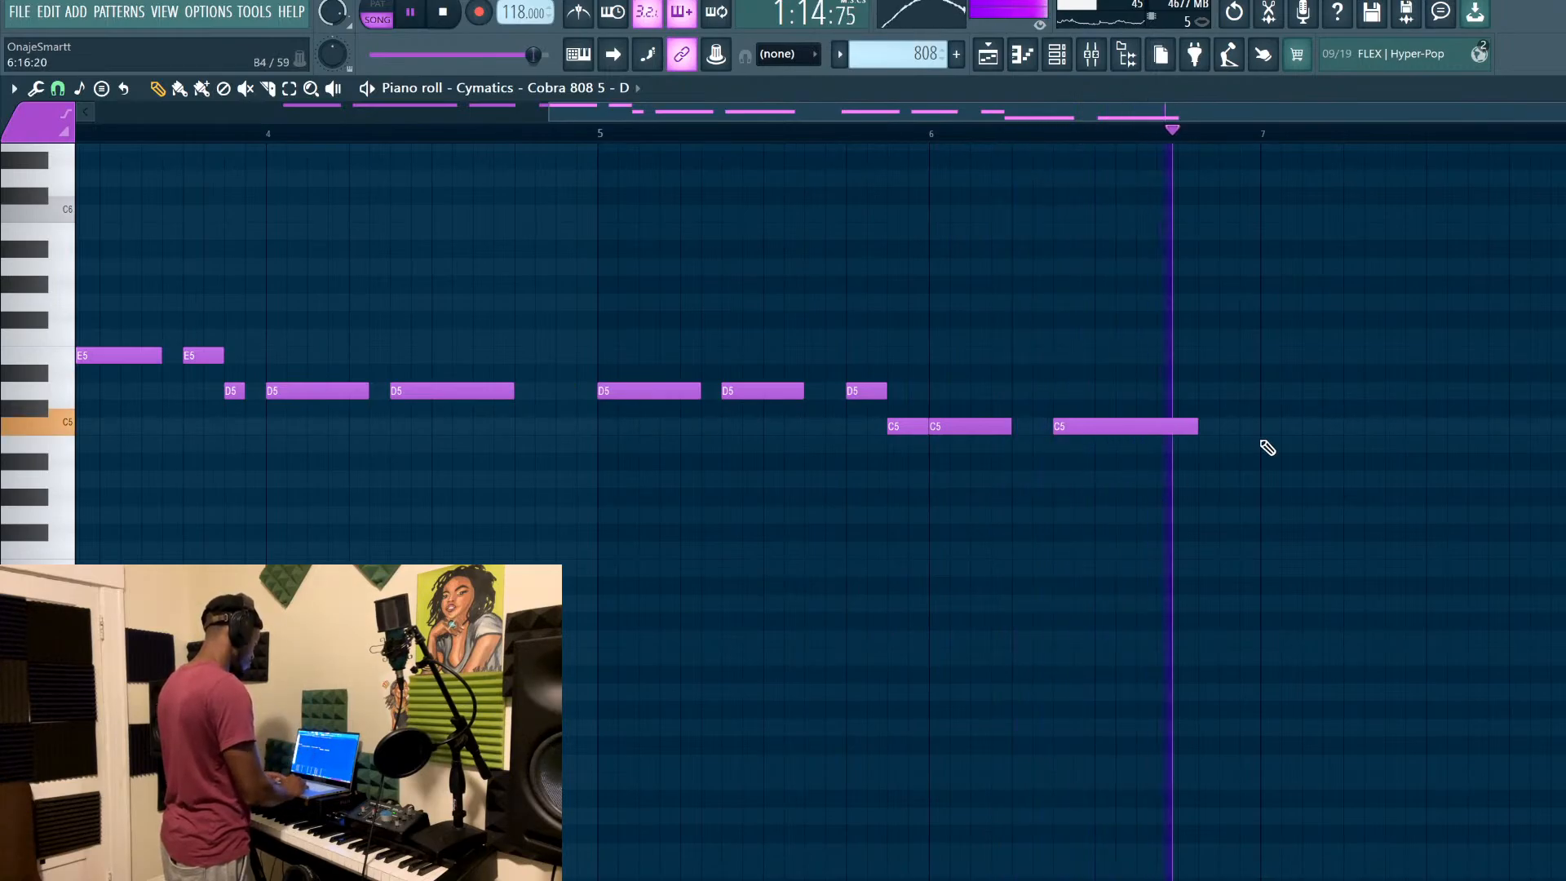
pyautogui.press('space')
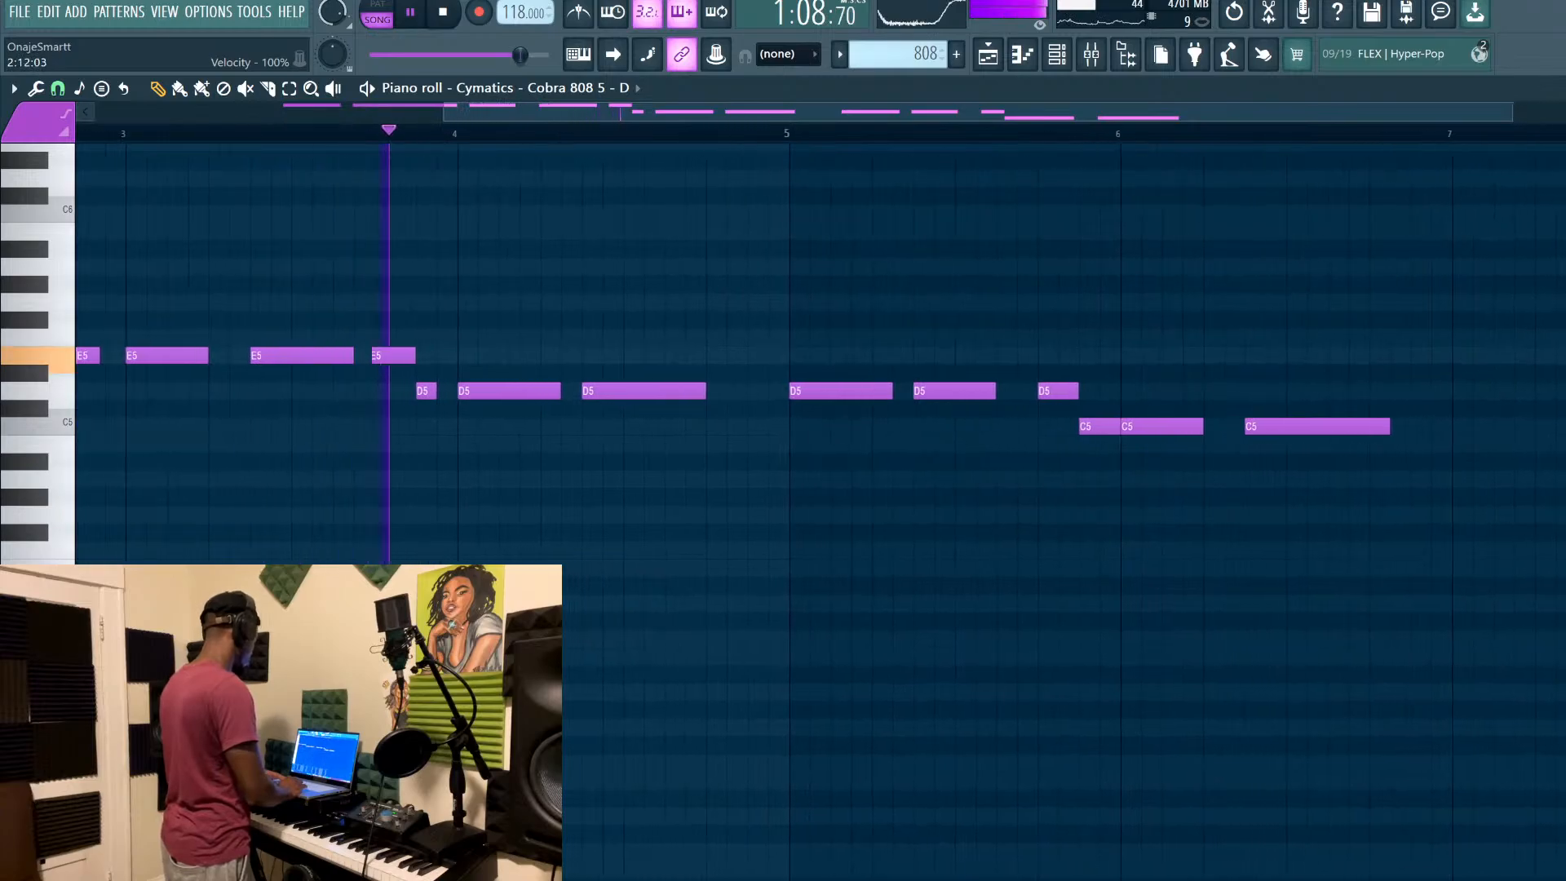
pyautogui.press('space')
pyautogui.press('space')
pyautogui.hotkey('ctrl', 's')
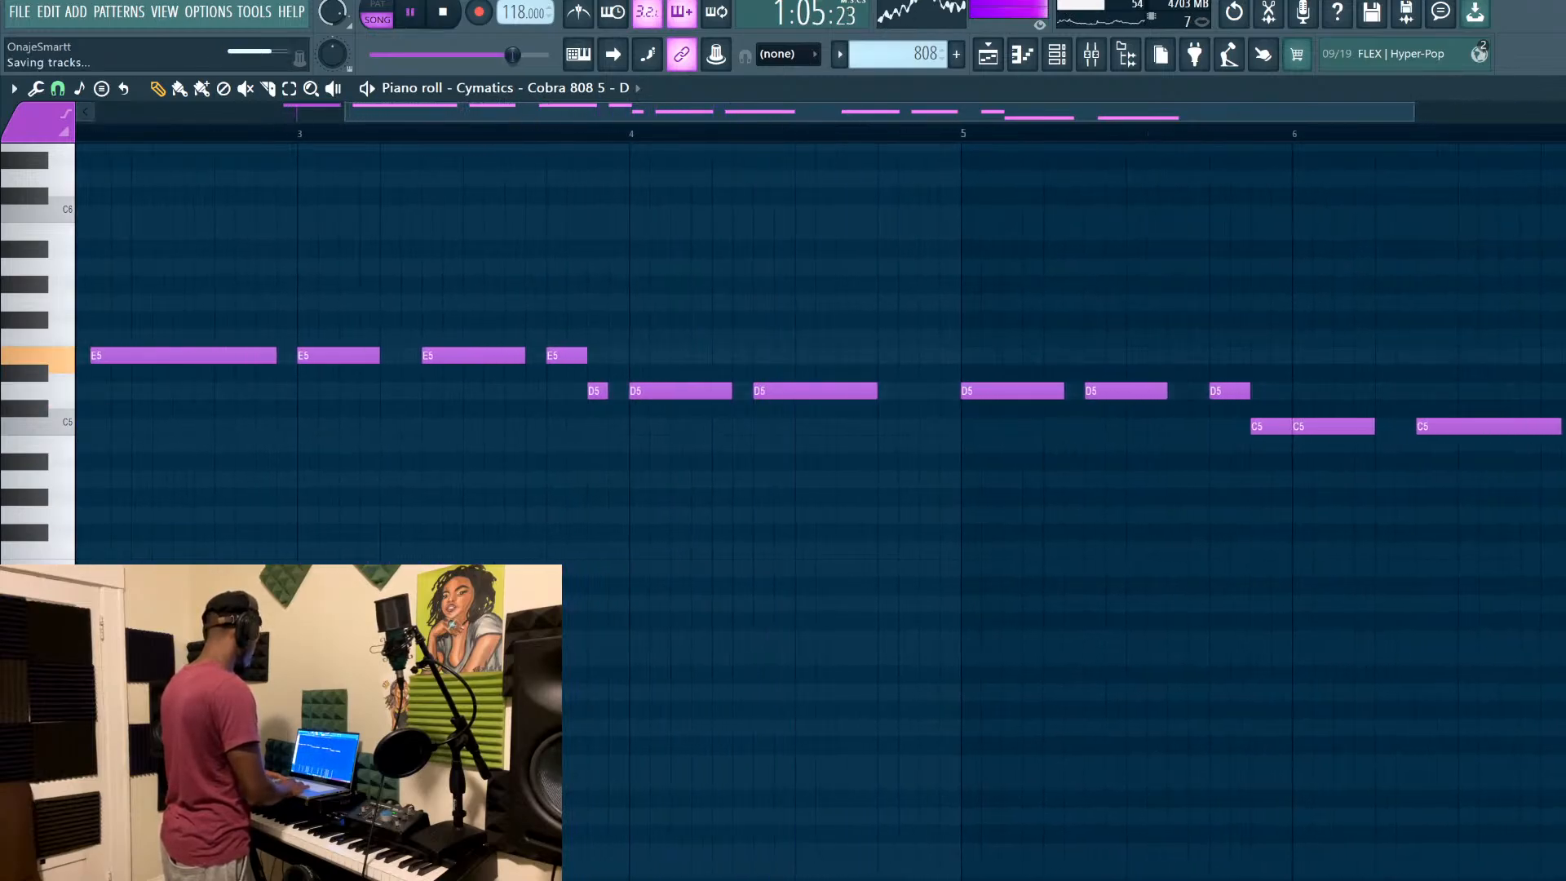
# Try making the 808 notes a continuous legato line, undo it, and stop playback
pyautogui.hotkey('ctrl', 'l')
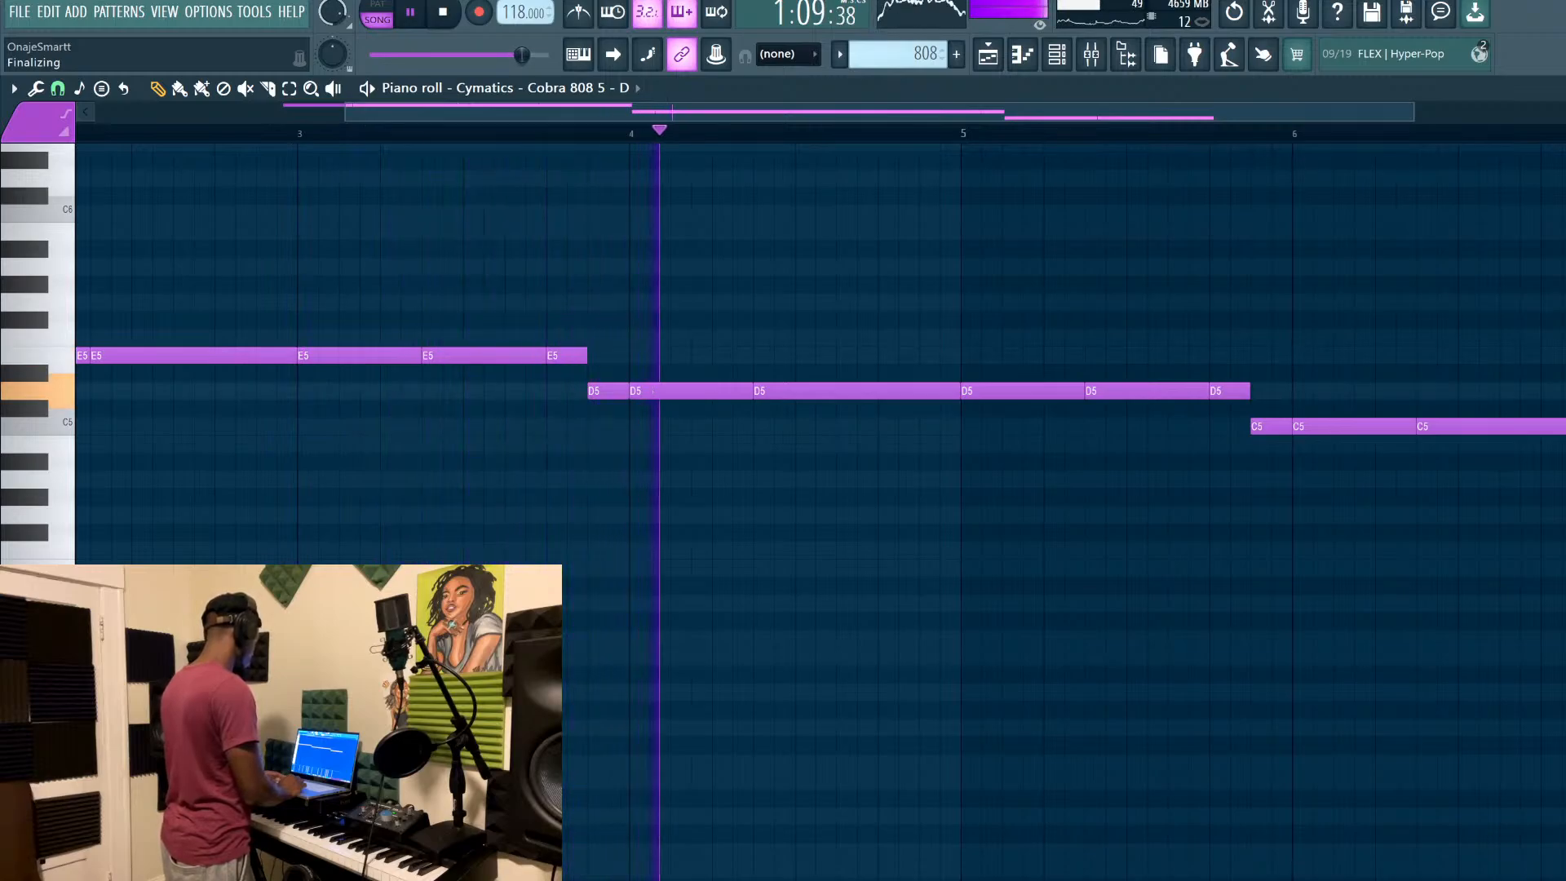
pyautogui.hotkey('ctrl', 'z')
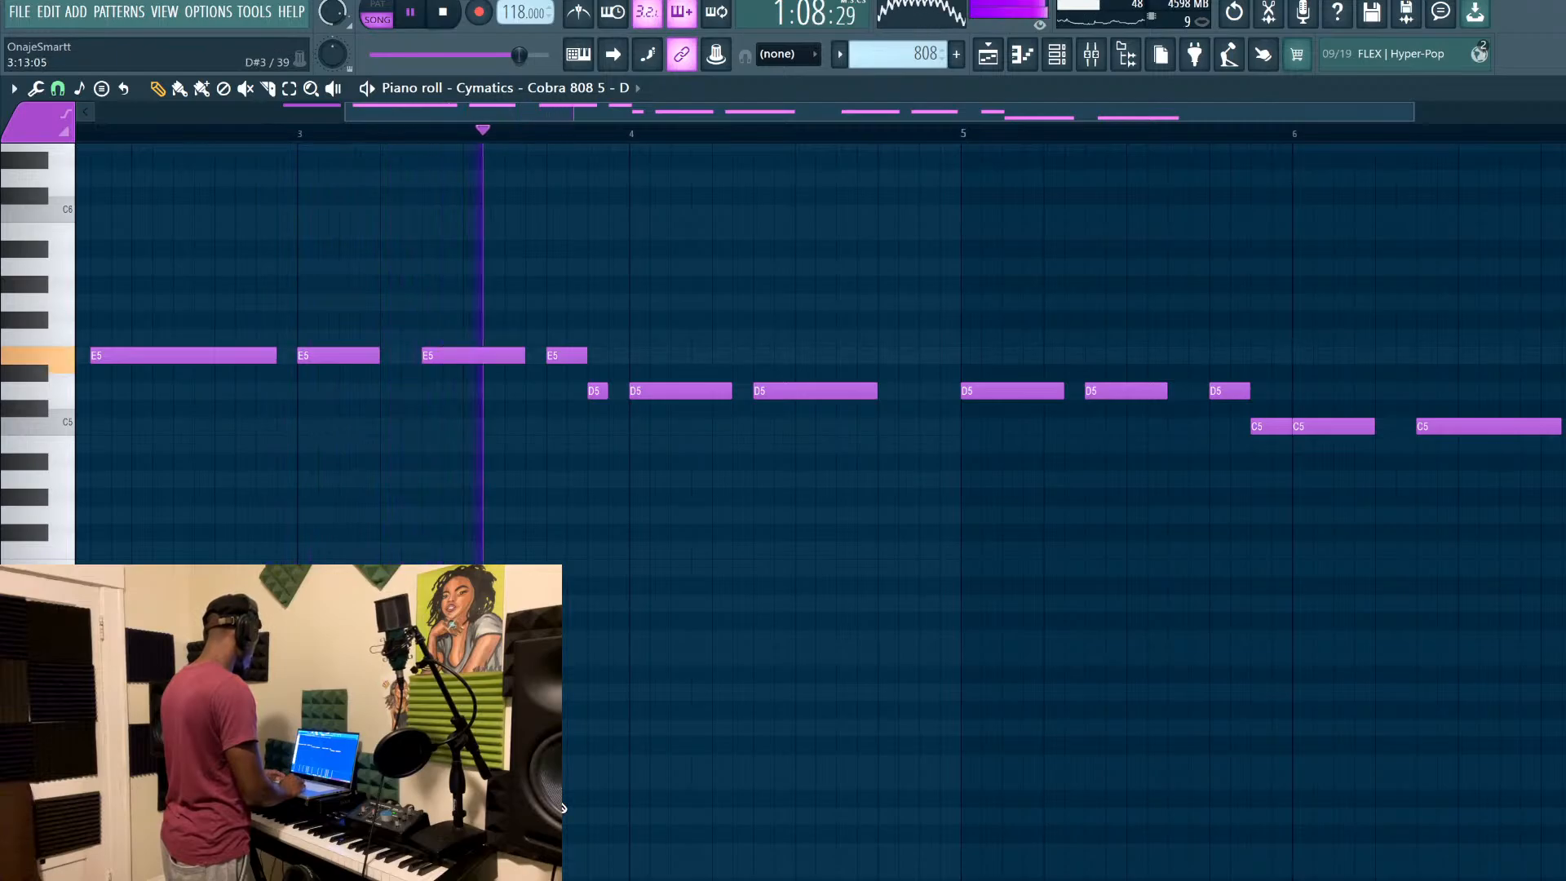
pyautogui.press('space')
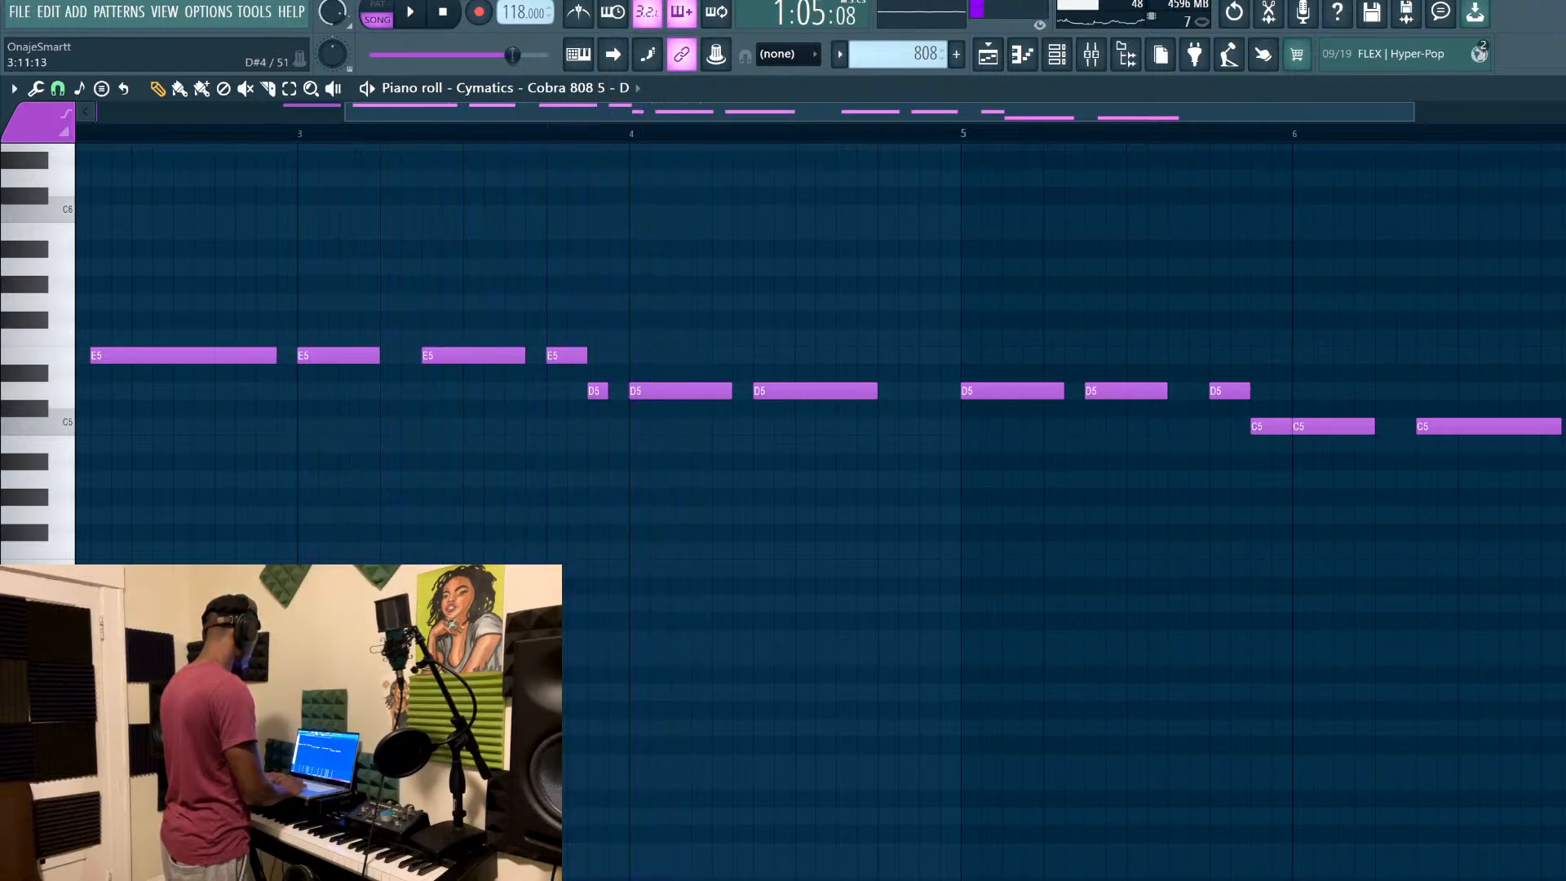
# Lengthen the short D5 note just before bar 4 to meet the next D5, and play from the end of bar 3
pyautogui.click(539, 134)
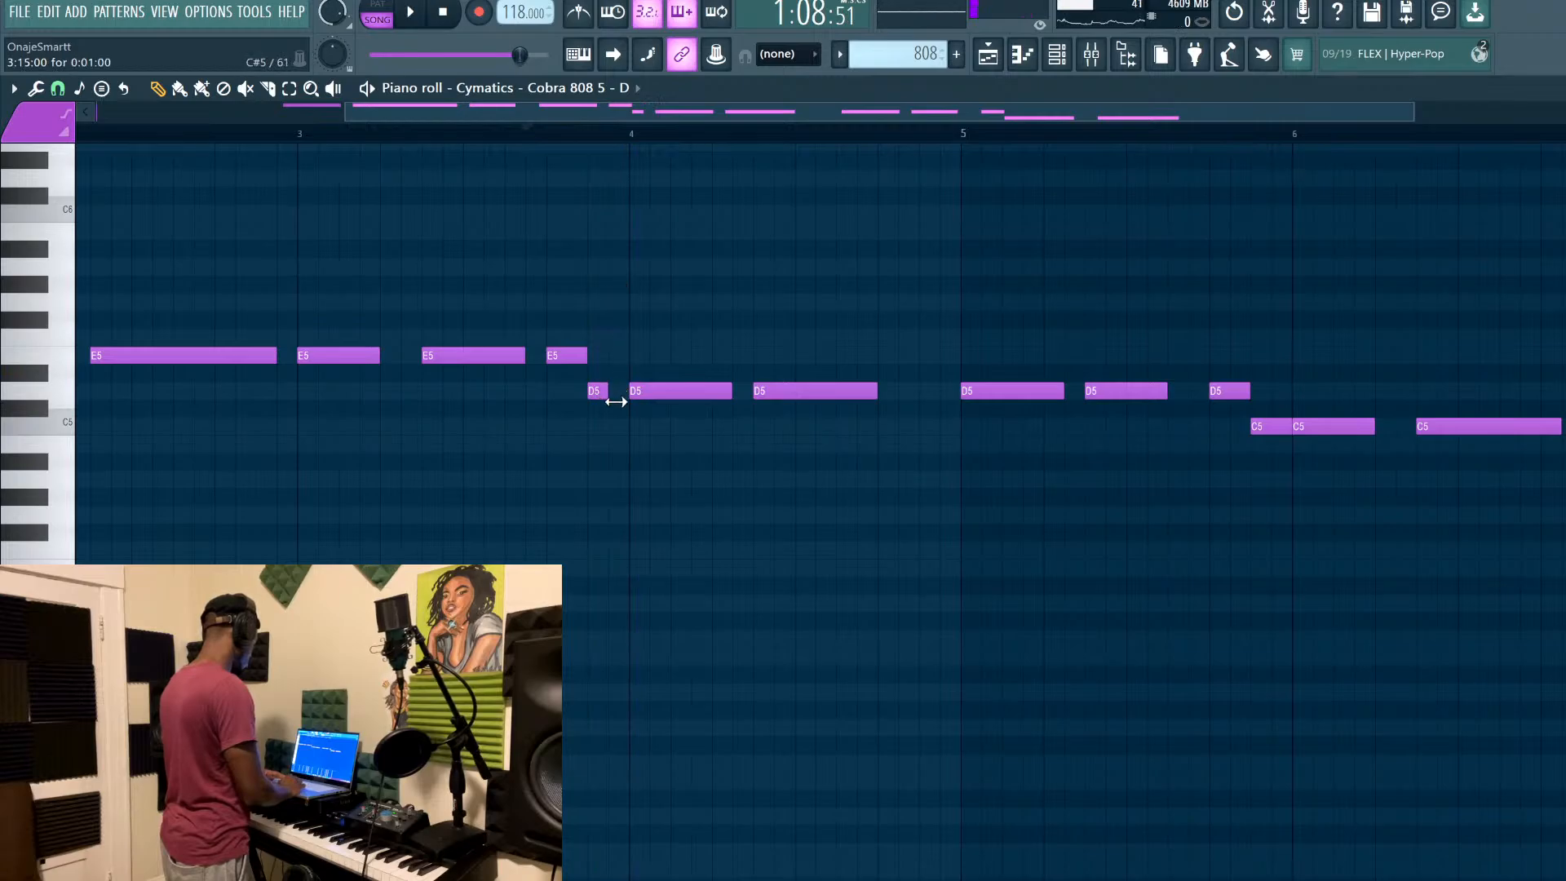
pyautogui.press('space')
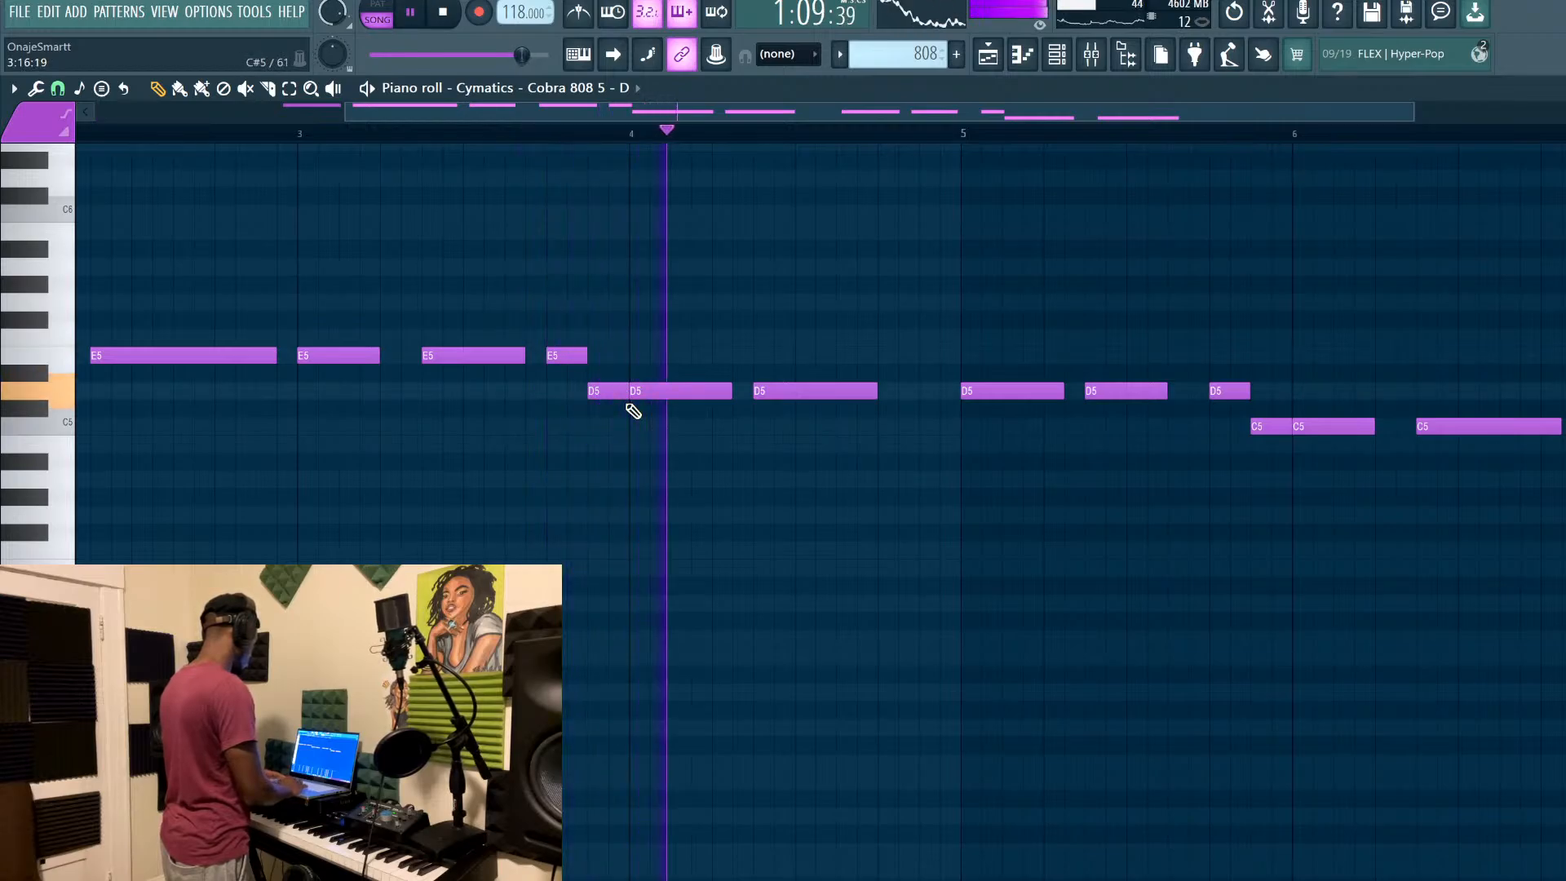
pyautogui.press('space')
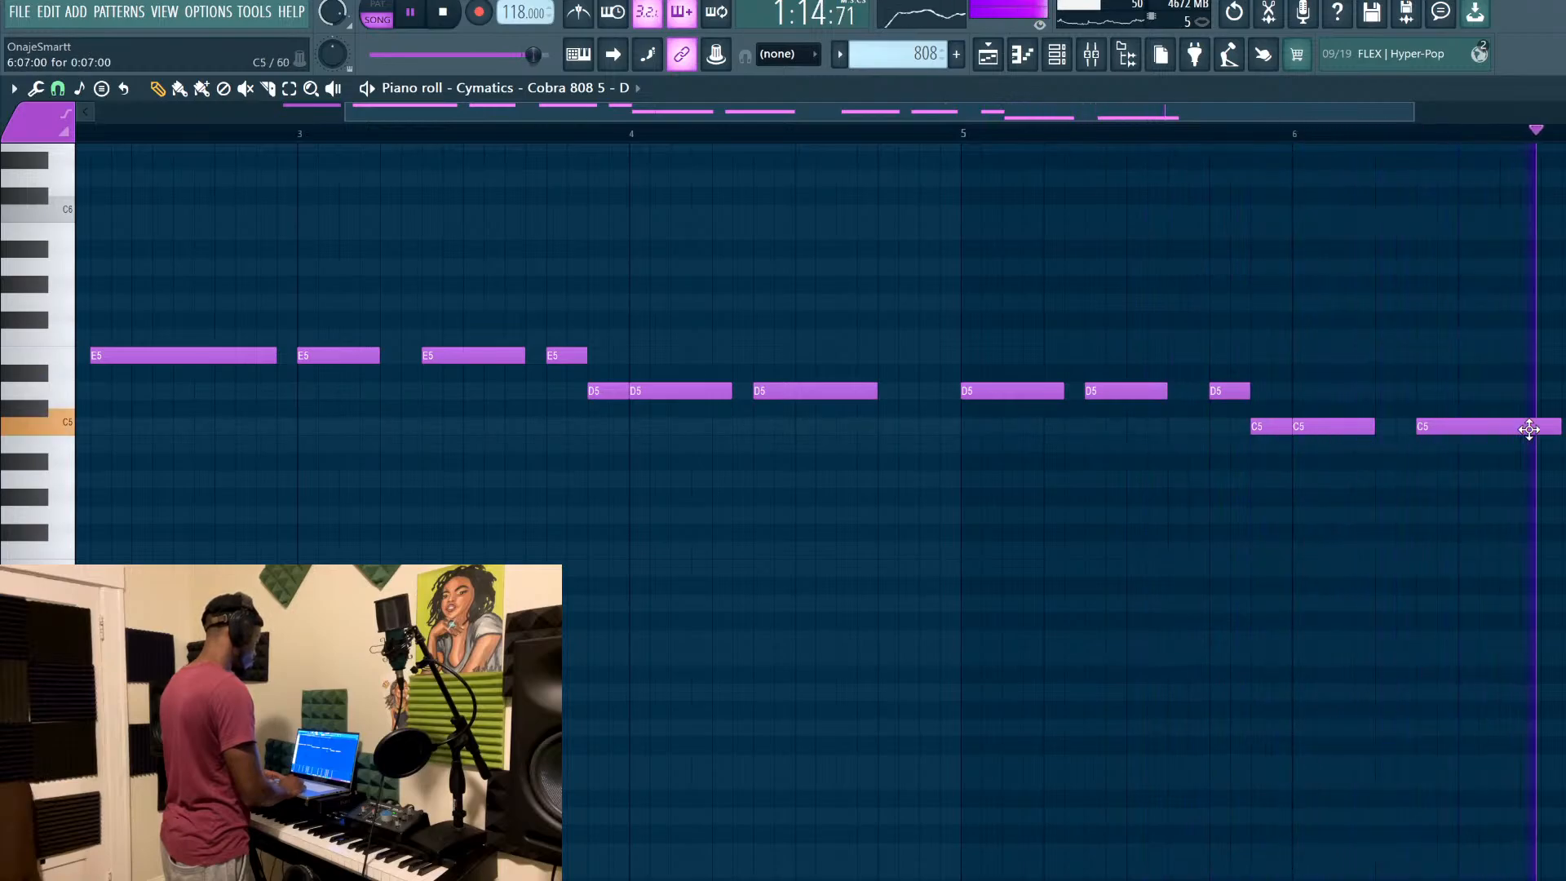
pyautogui.press('space')
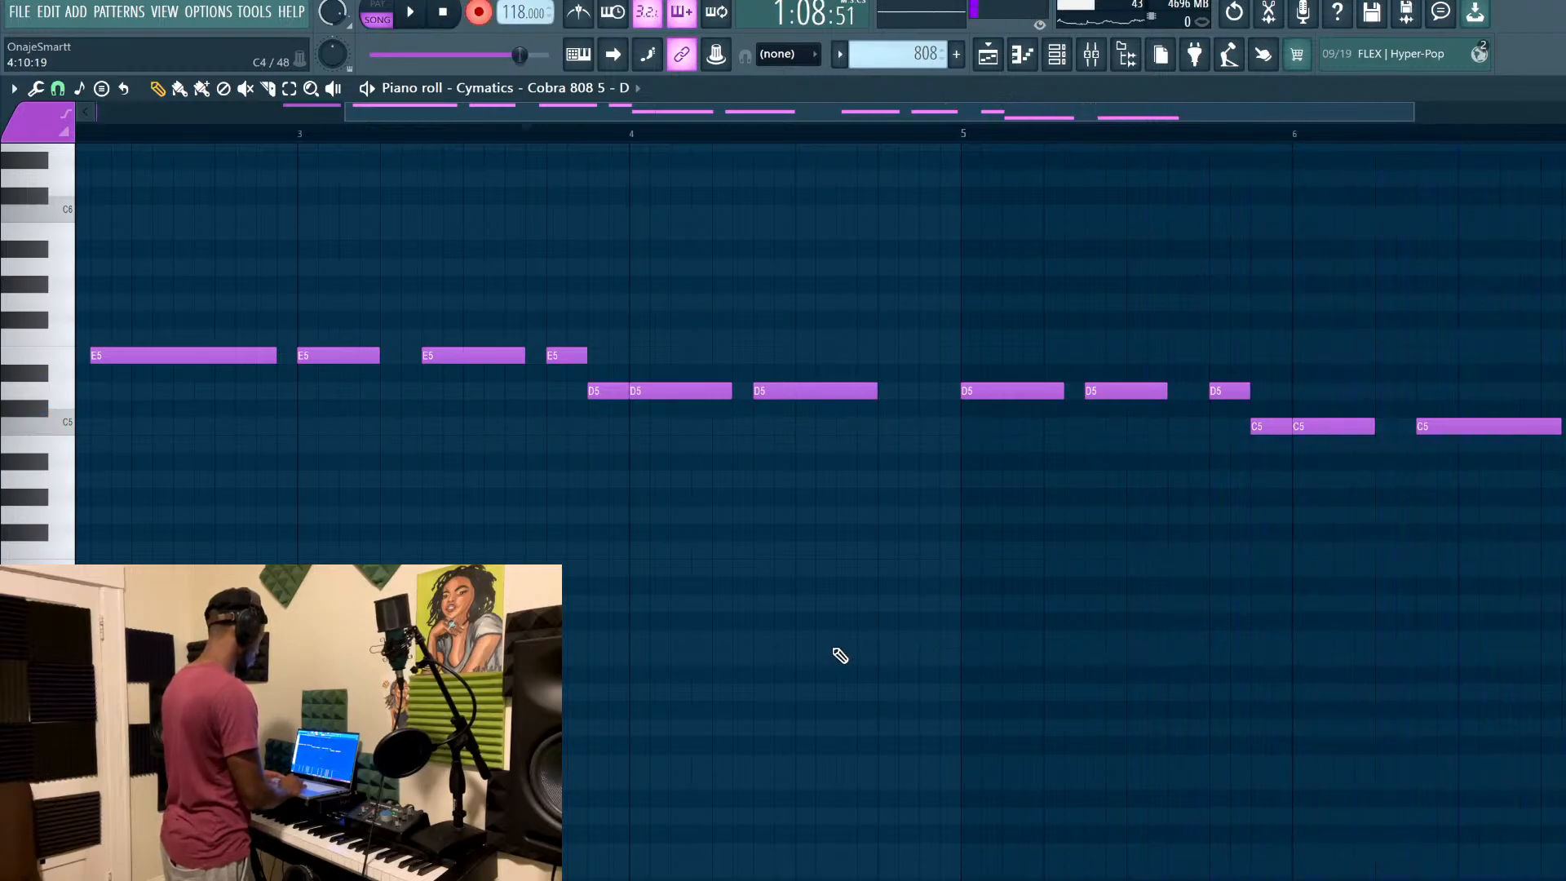
# Record a further 808 passage of C5, D5 and E5 notes following the existing bass line, and disarm recording
pyautogui.hotkey('ctrl', 'a')
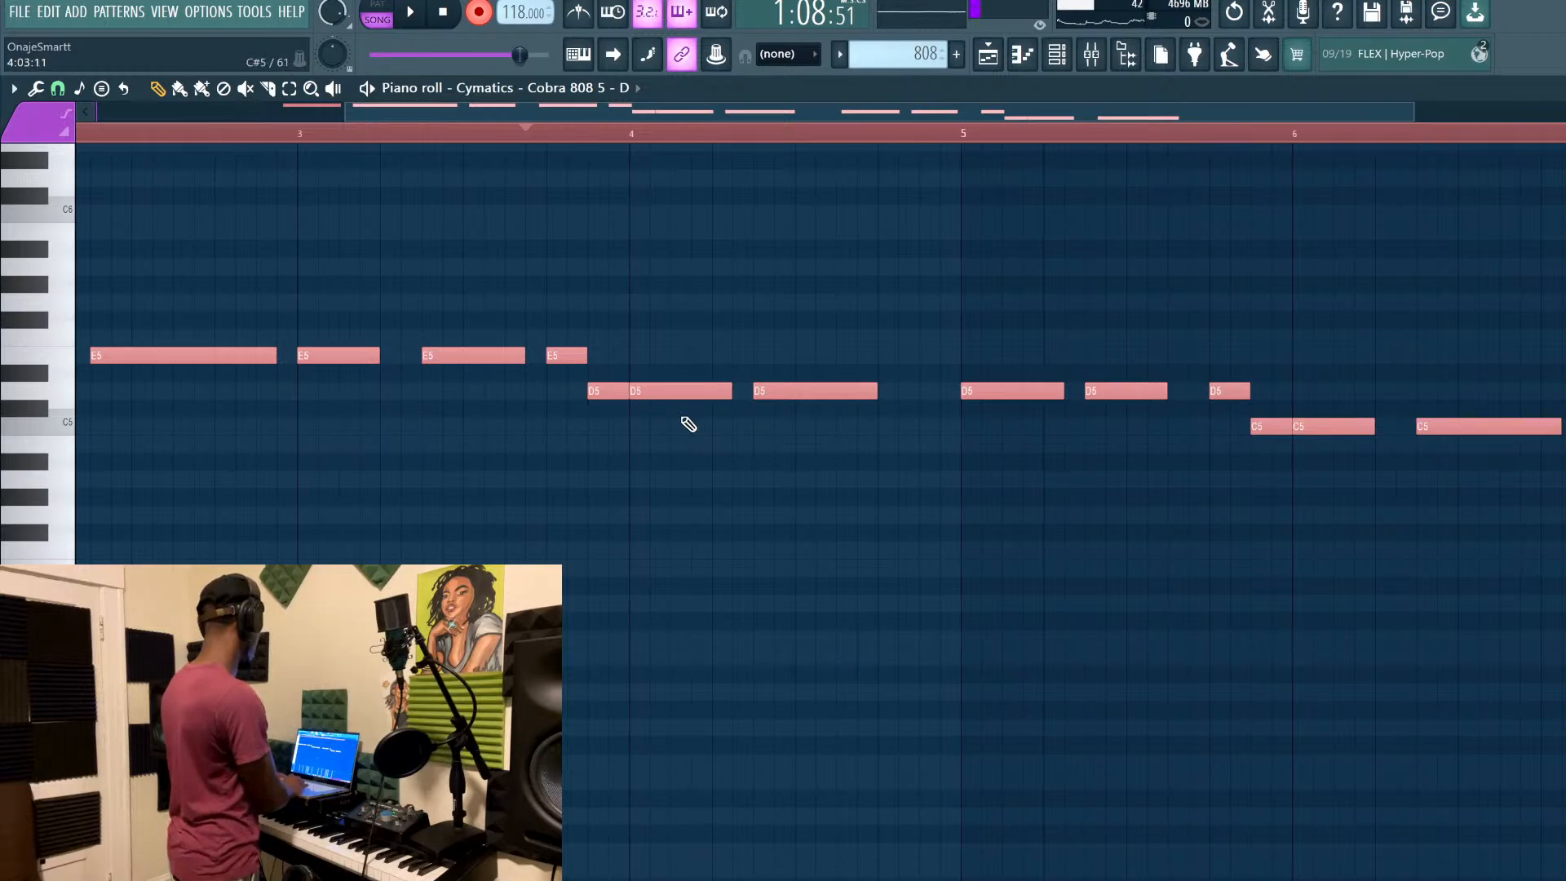
pyautogui.hotkey('ctrl', 'd')
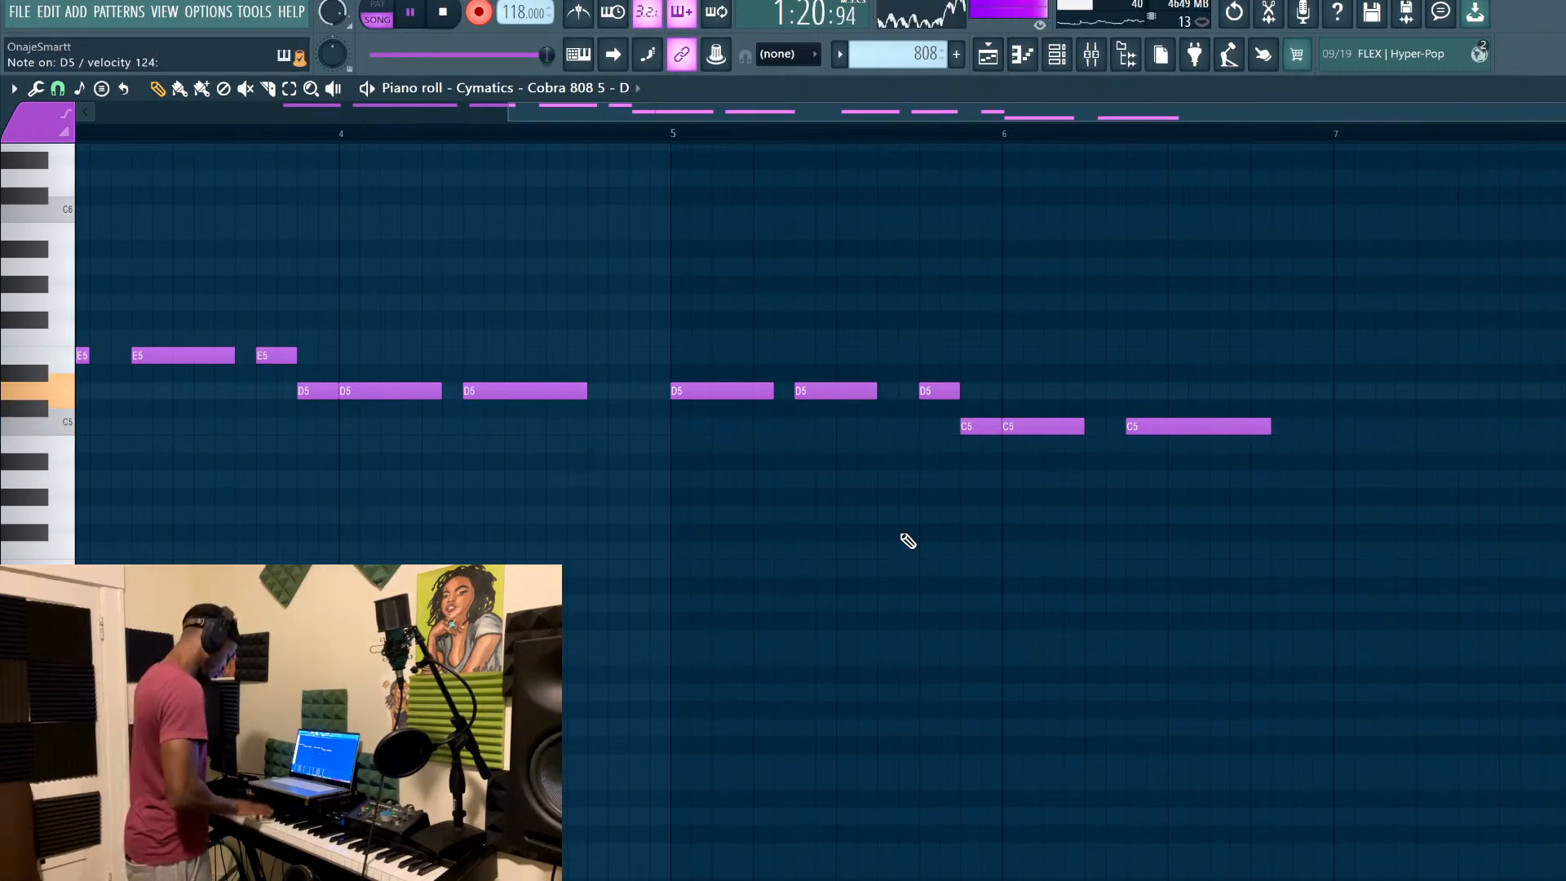
pyautogui.press('space')
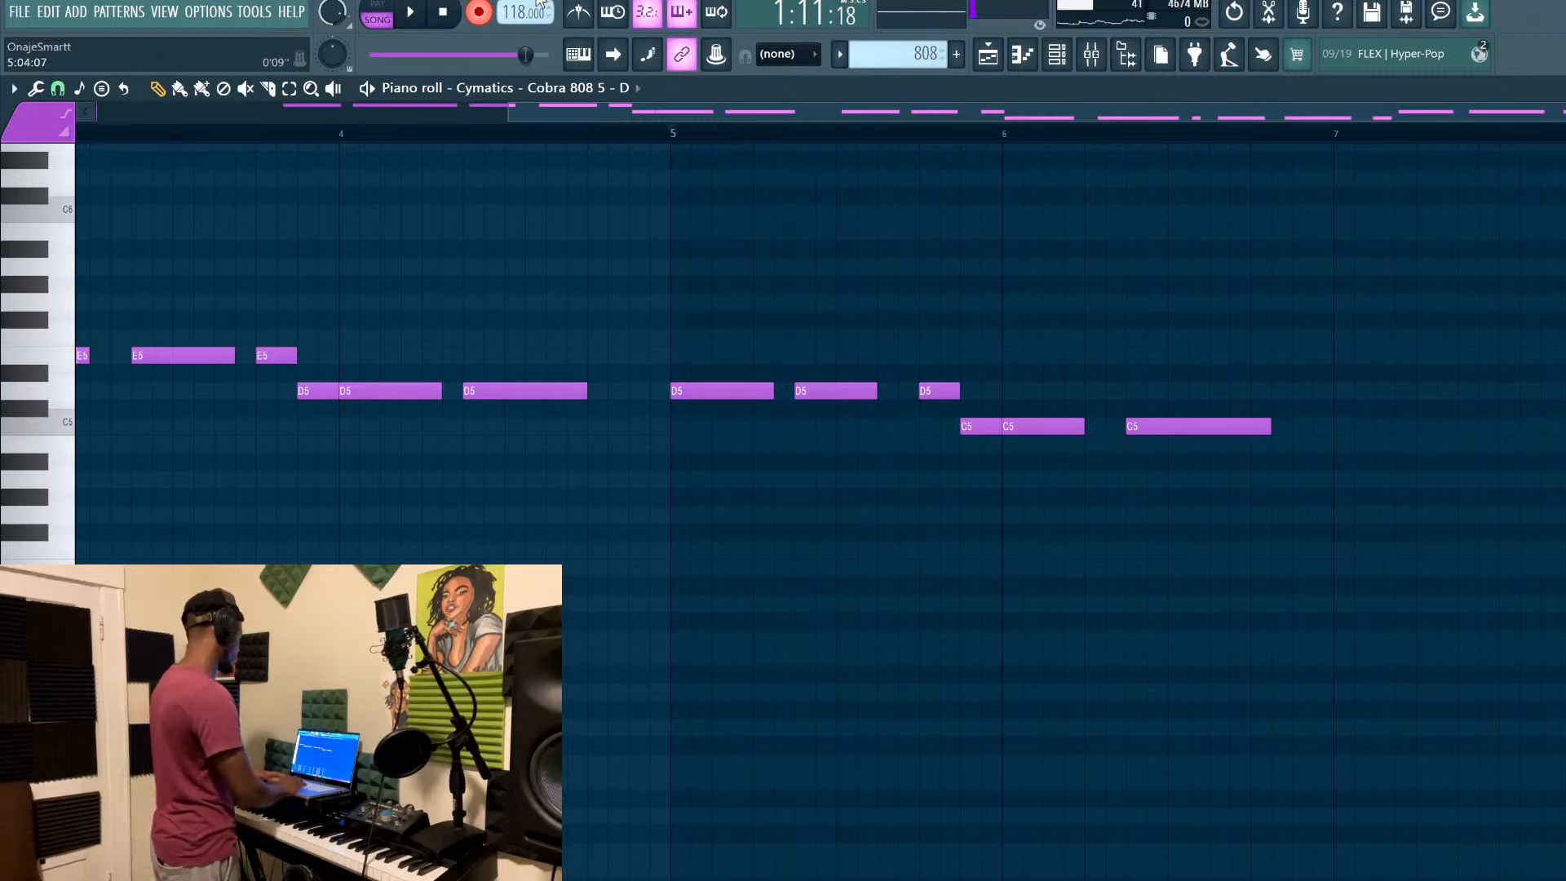
pyautogui.click(483, 18)
# Examine the newly recorded 808 notes from bar 6 through bar 10 and listen to where they begin
pyautogui.hscroll(4, 857, 251)
pyautogui.scroll(4, 856, 252)
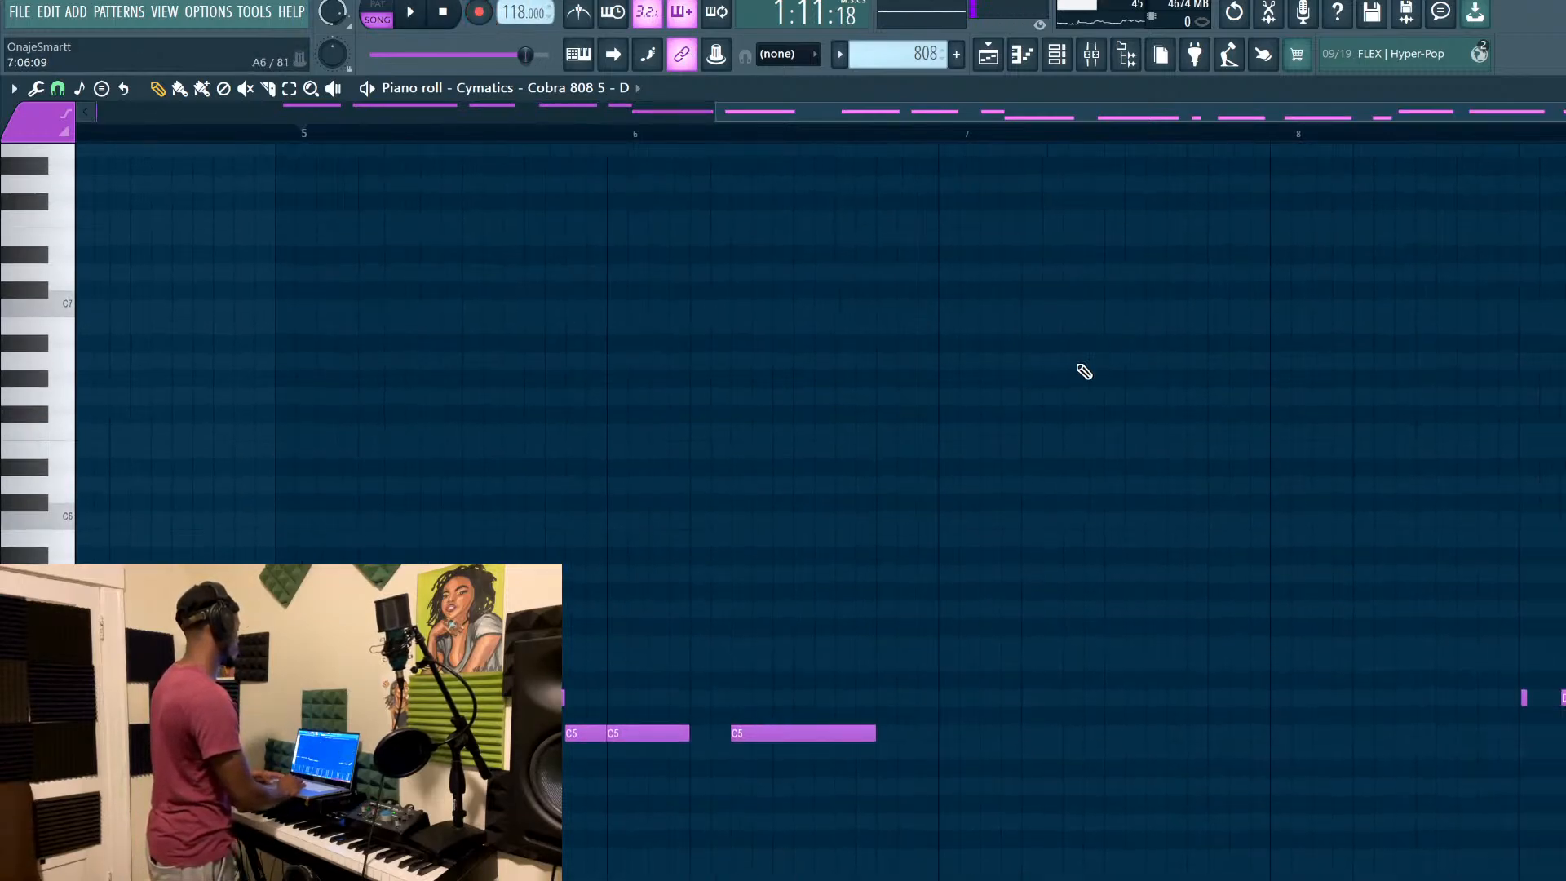
pyautogui.hscroll(4, 1084, 371)
pyautogui.scroll(-3, 1084, 372)
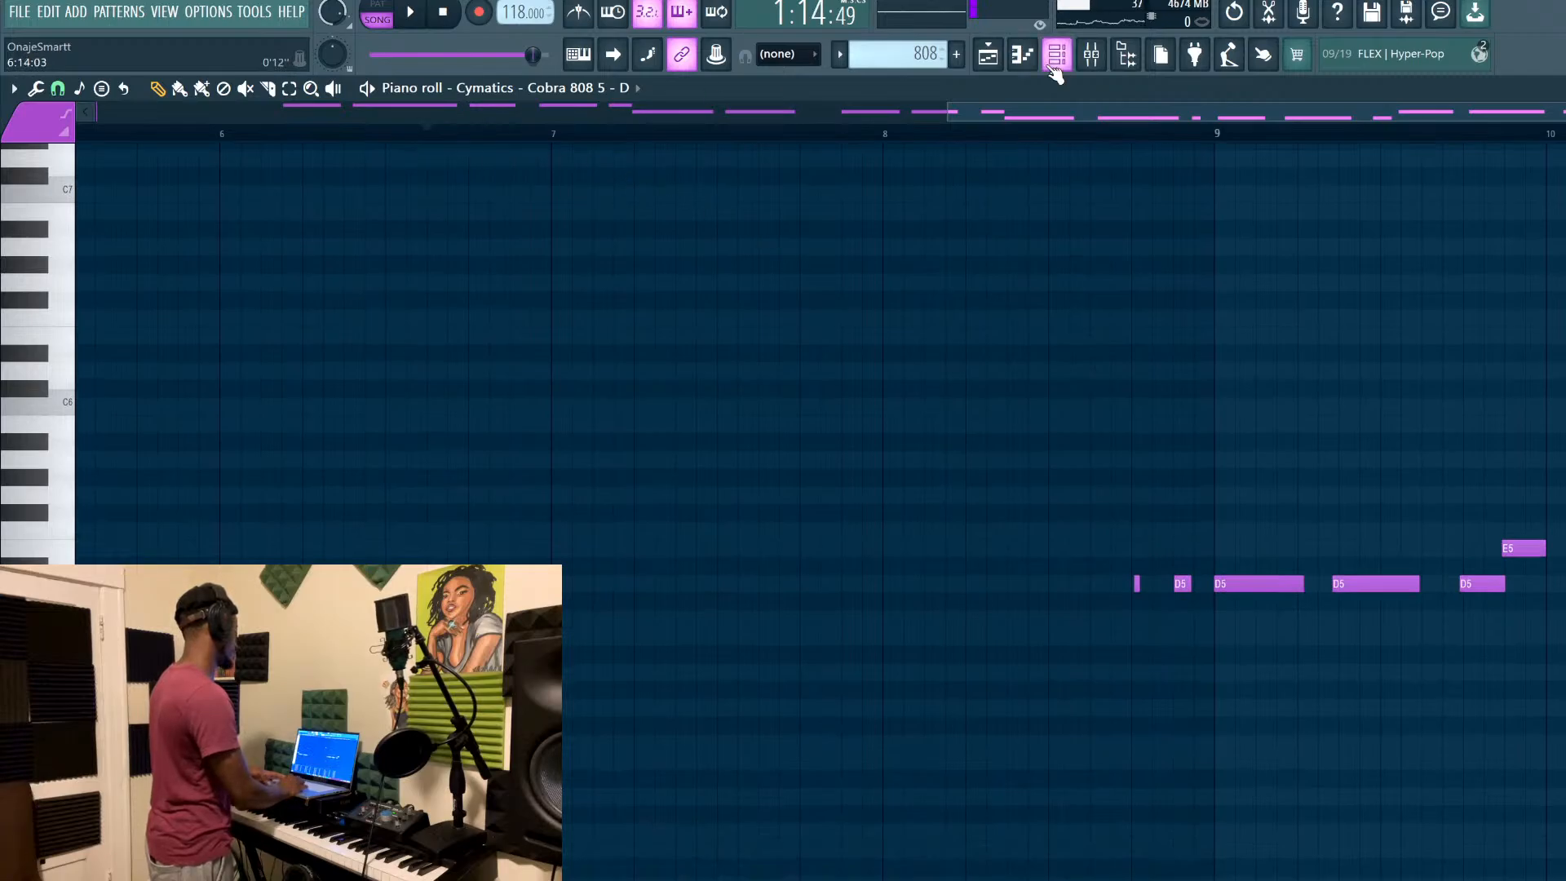
pyautogui.click(988, 55)
pyautogui.click(988, 56)
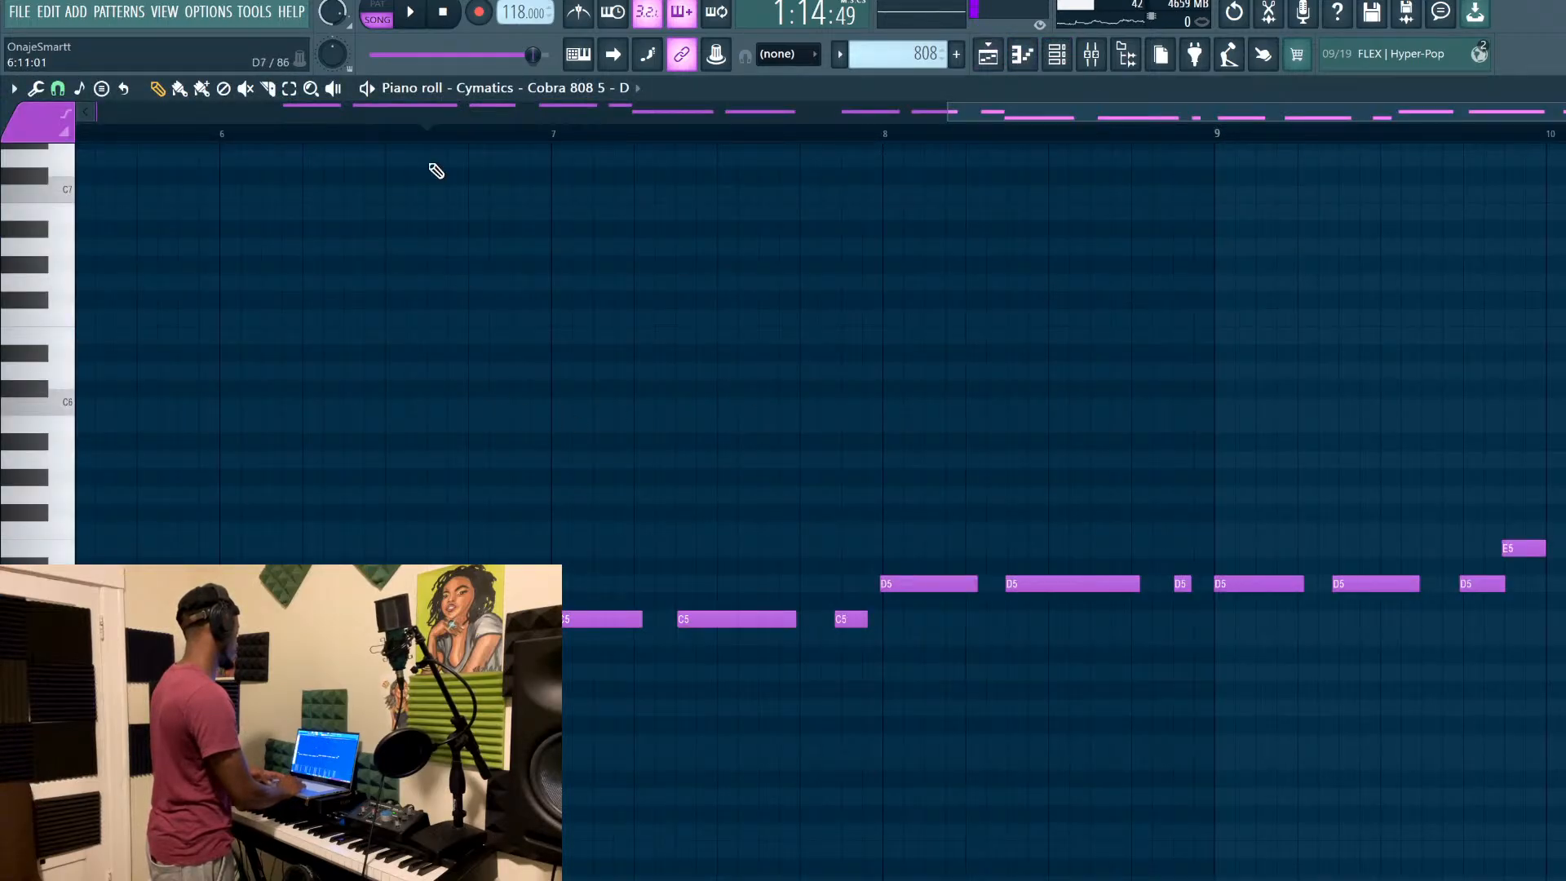
pyautogui.press('space')
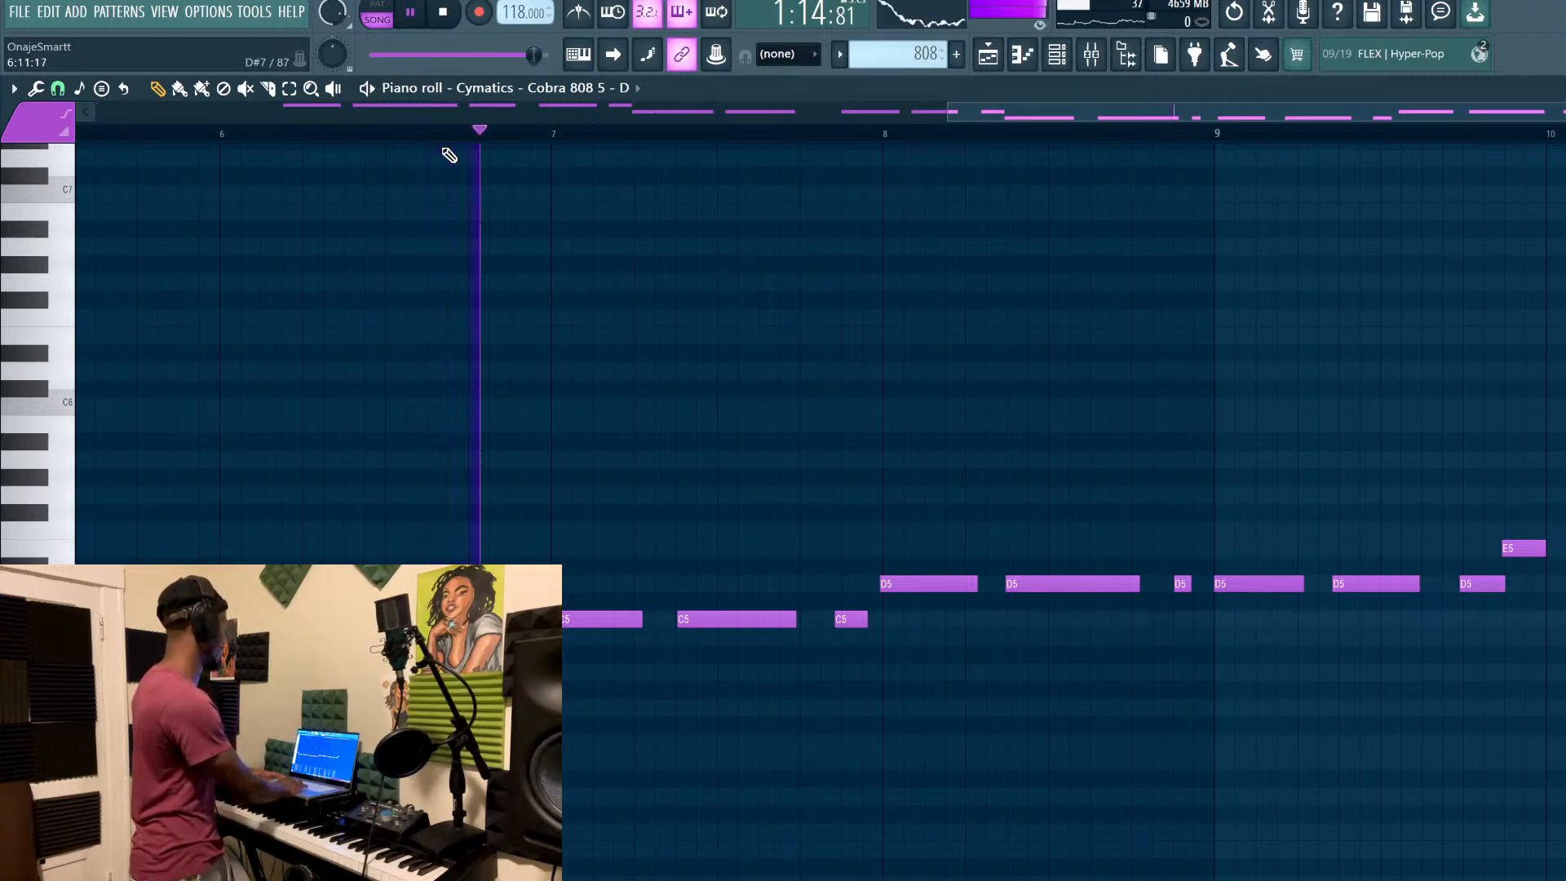
pyautogui.hscroll(-2, 447, 152)
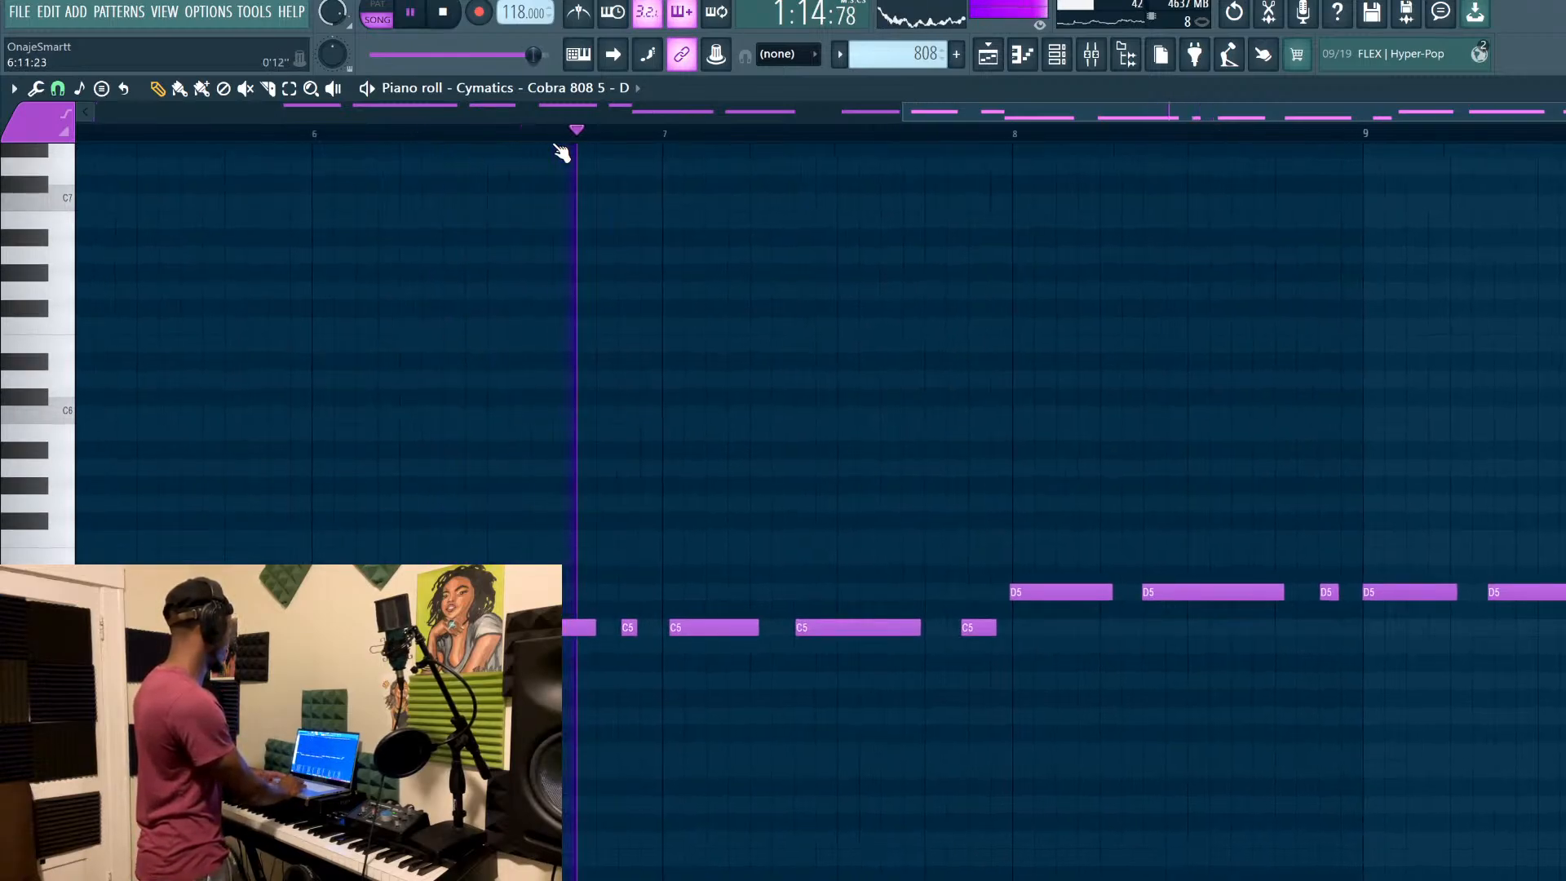
# Extend the 808 clip in the playlist to 9 bars to cover the recorded notes, and reopen its piano roll
pyautogui.click(988, 56)
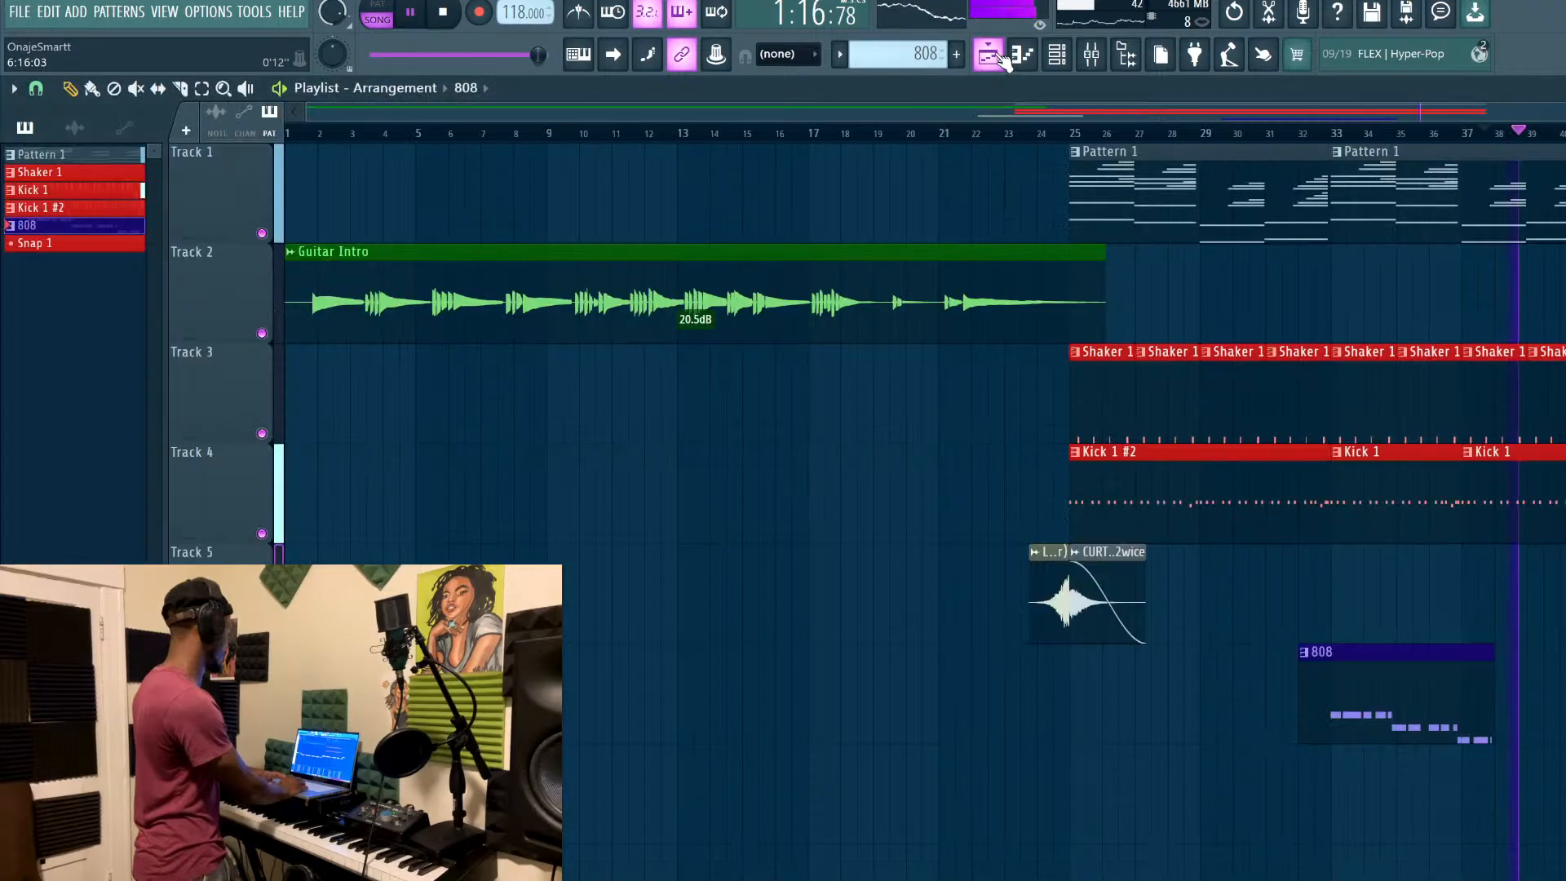
pyautogui.press('space')
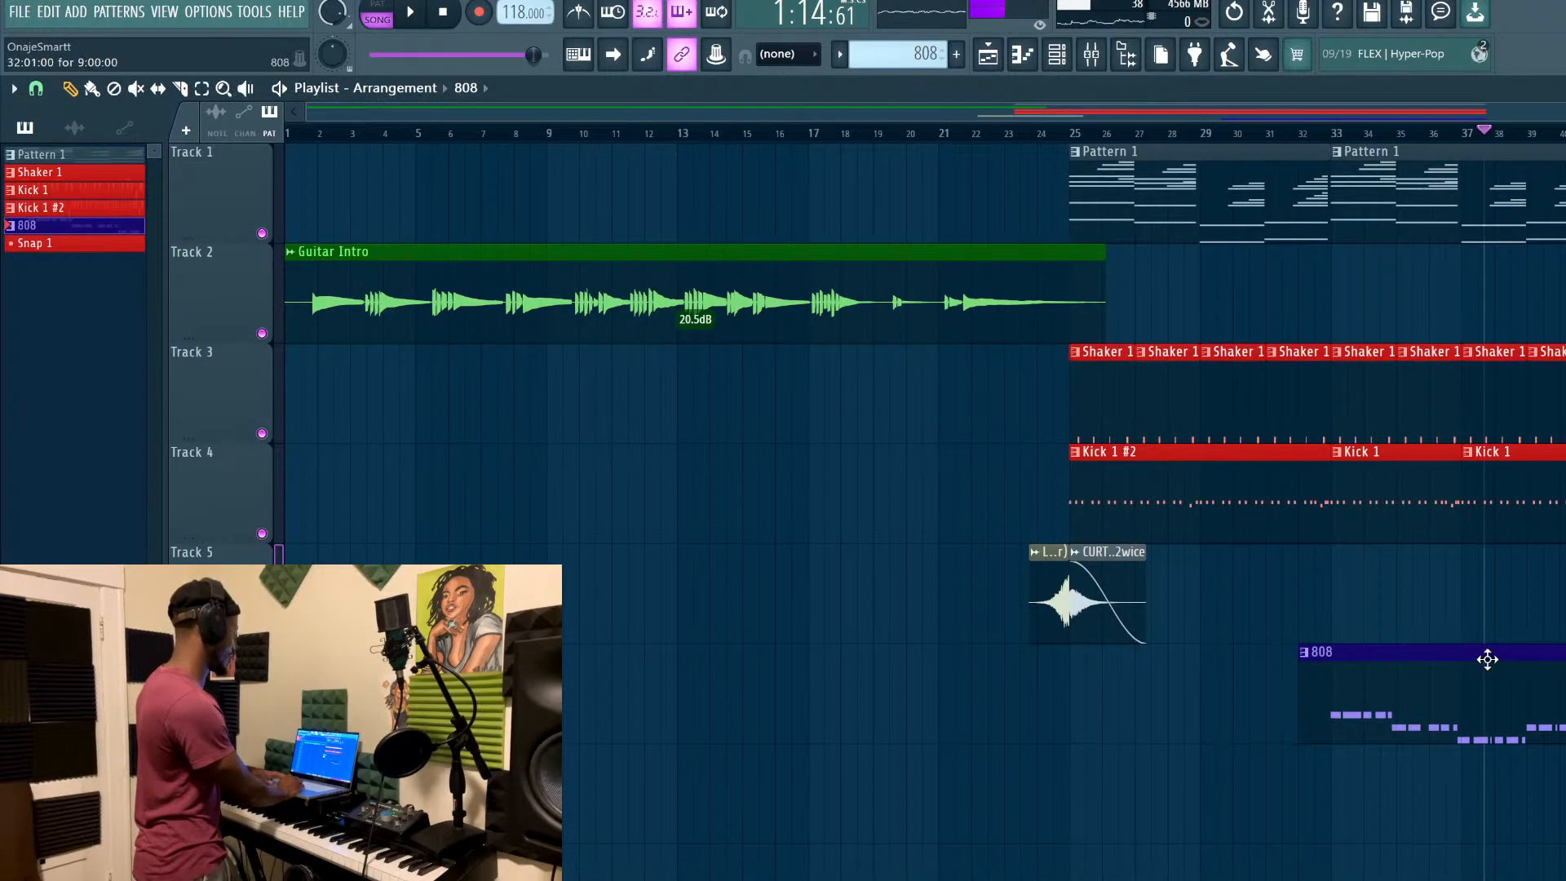
pyautogui.doubleClick(1485, 655)
# Play the recorded C5 notes around bar 7 up close to check their timing
pyautogui.press('space')
pyautogui.hscroll(-3, 970, 533)
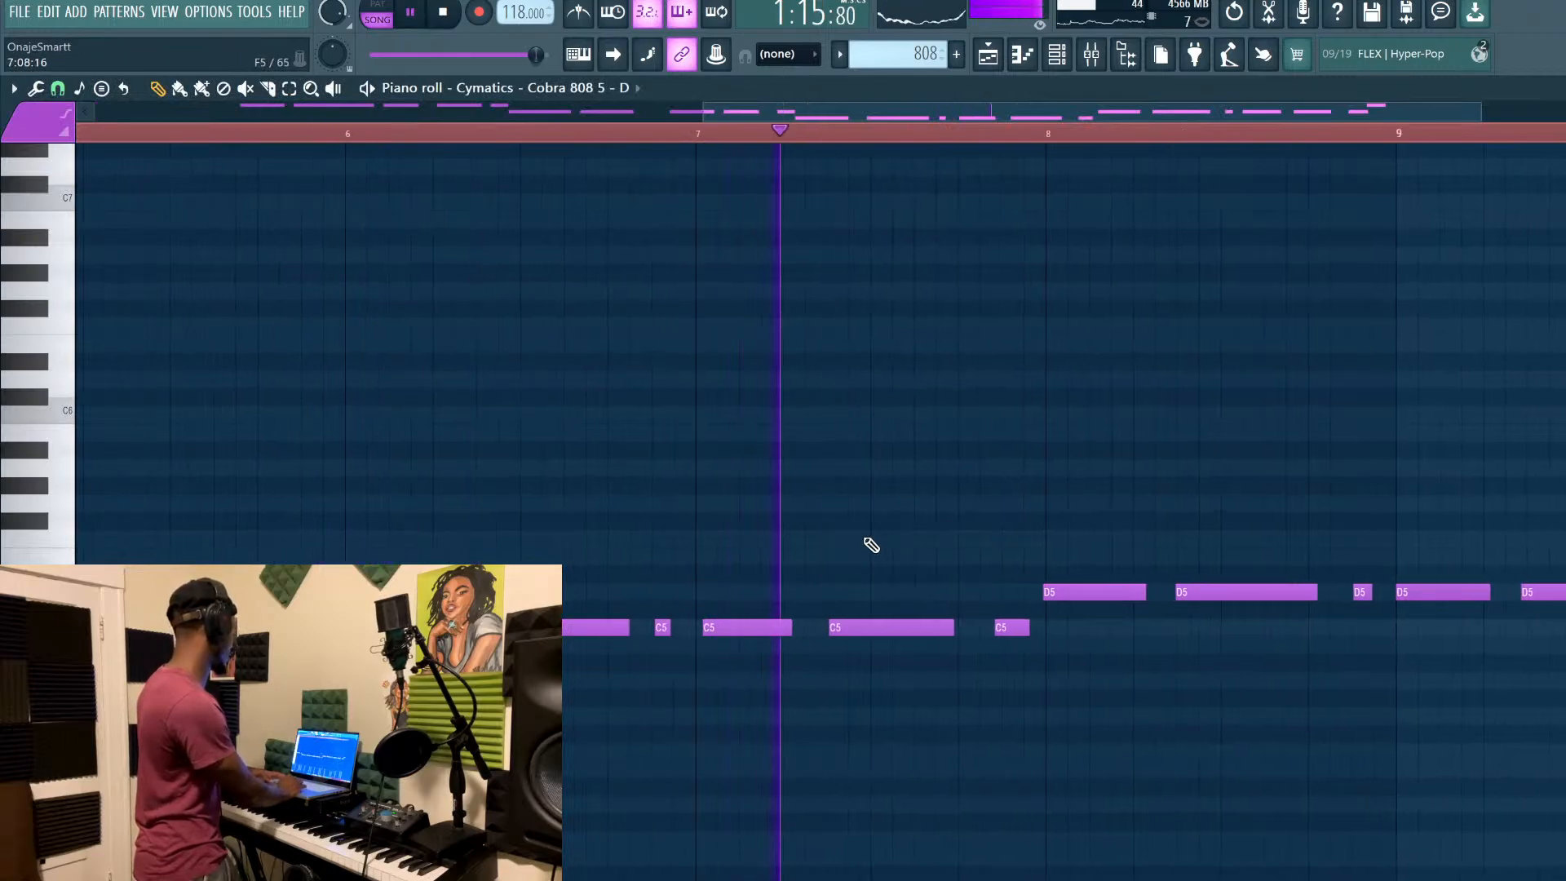
pyautogui.scroll(3, 727, 596)
pyautogui.press('space')
pyautogui.press('space')
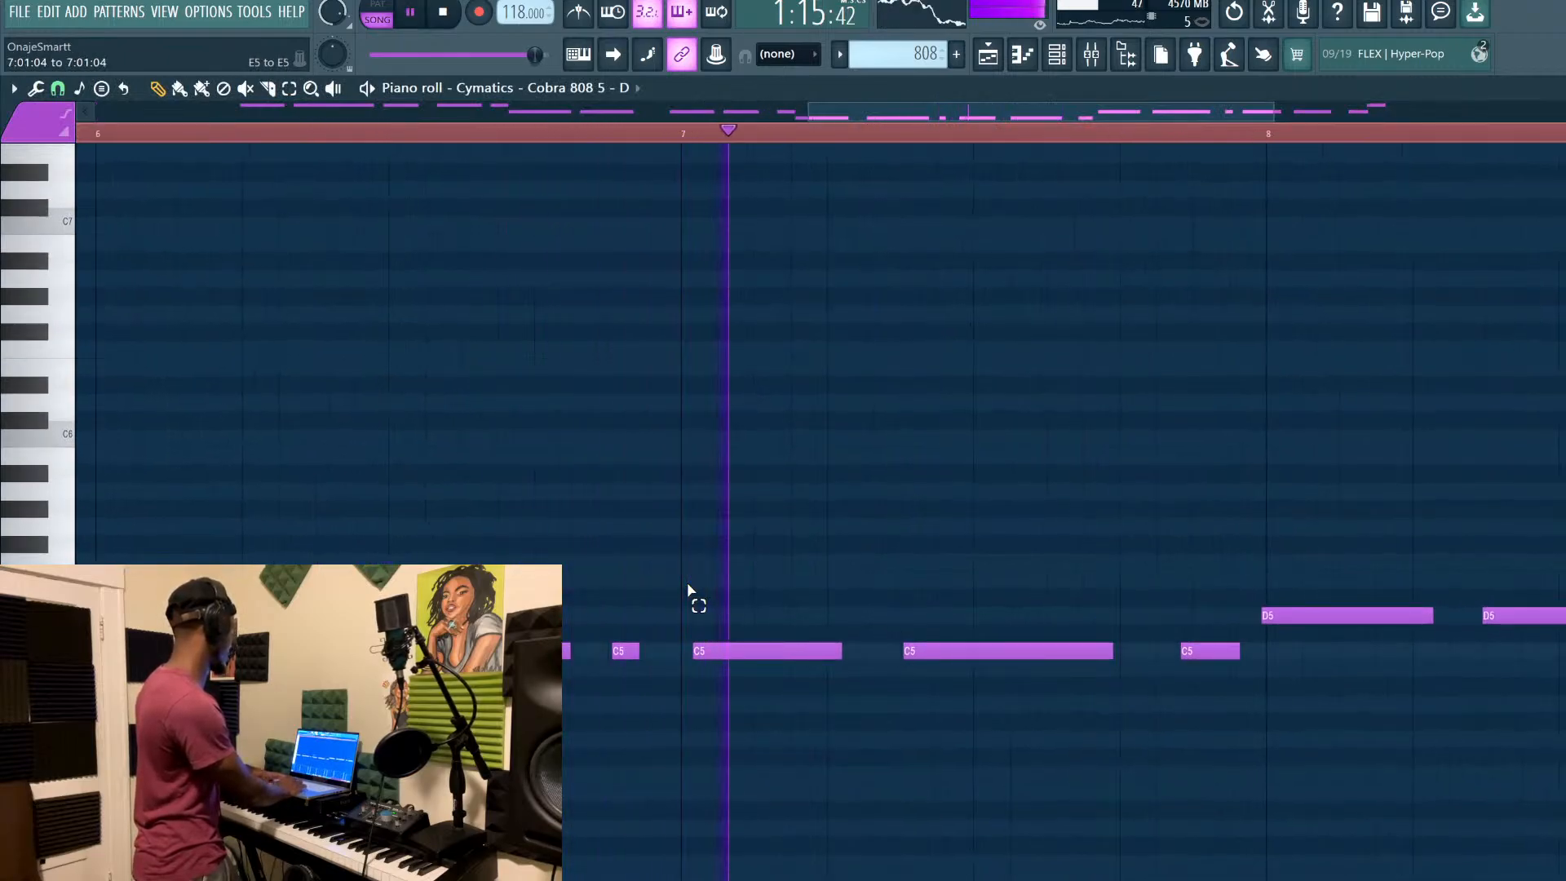
# Quantize the C5 notes in bar 7 and the first D5 note of bar 8, and play them back
pyautogui.moveTo(688, 574); pyautogui.dragTo(1332, 750)
pyautogui.hotkey('ctrl', 'q')
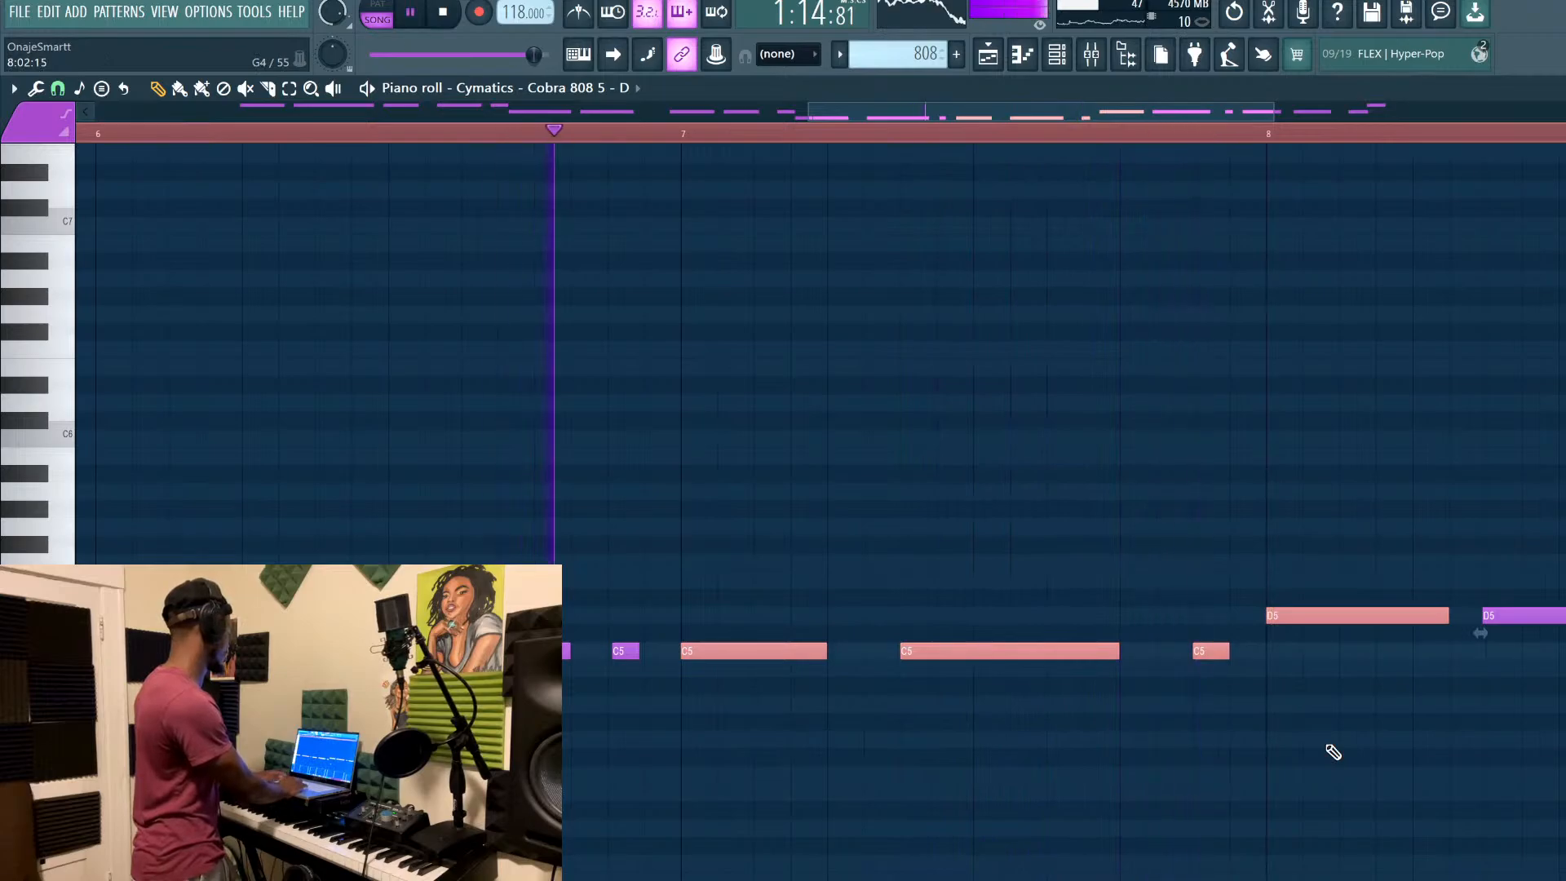
pyautogui.scroll(-4, 1332, 752)
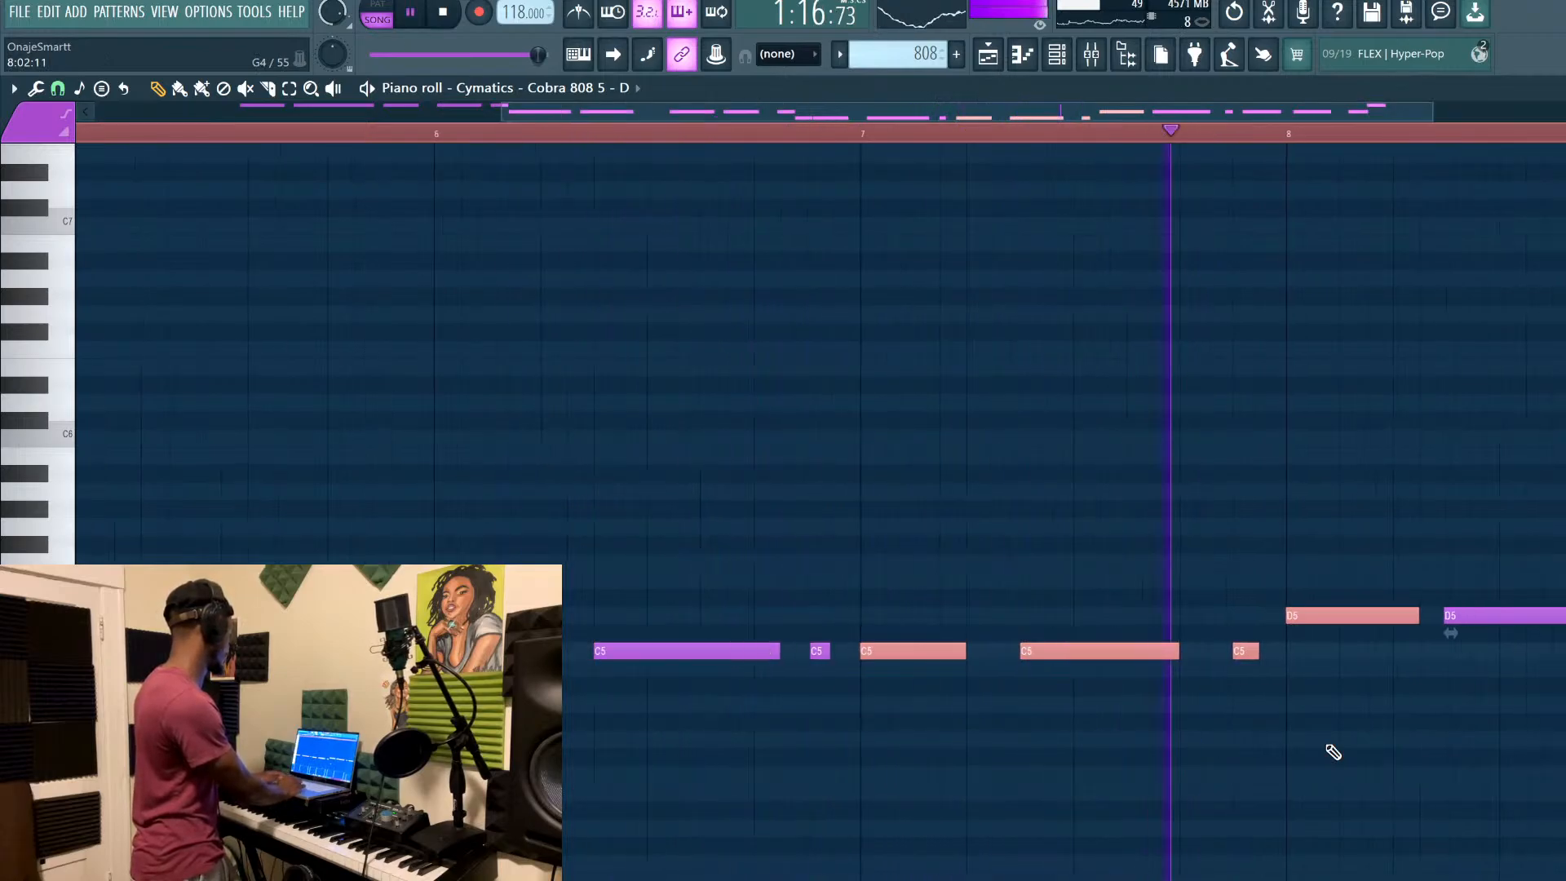
pyautogui.press('space')
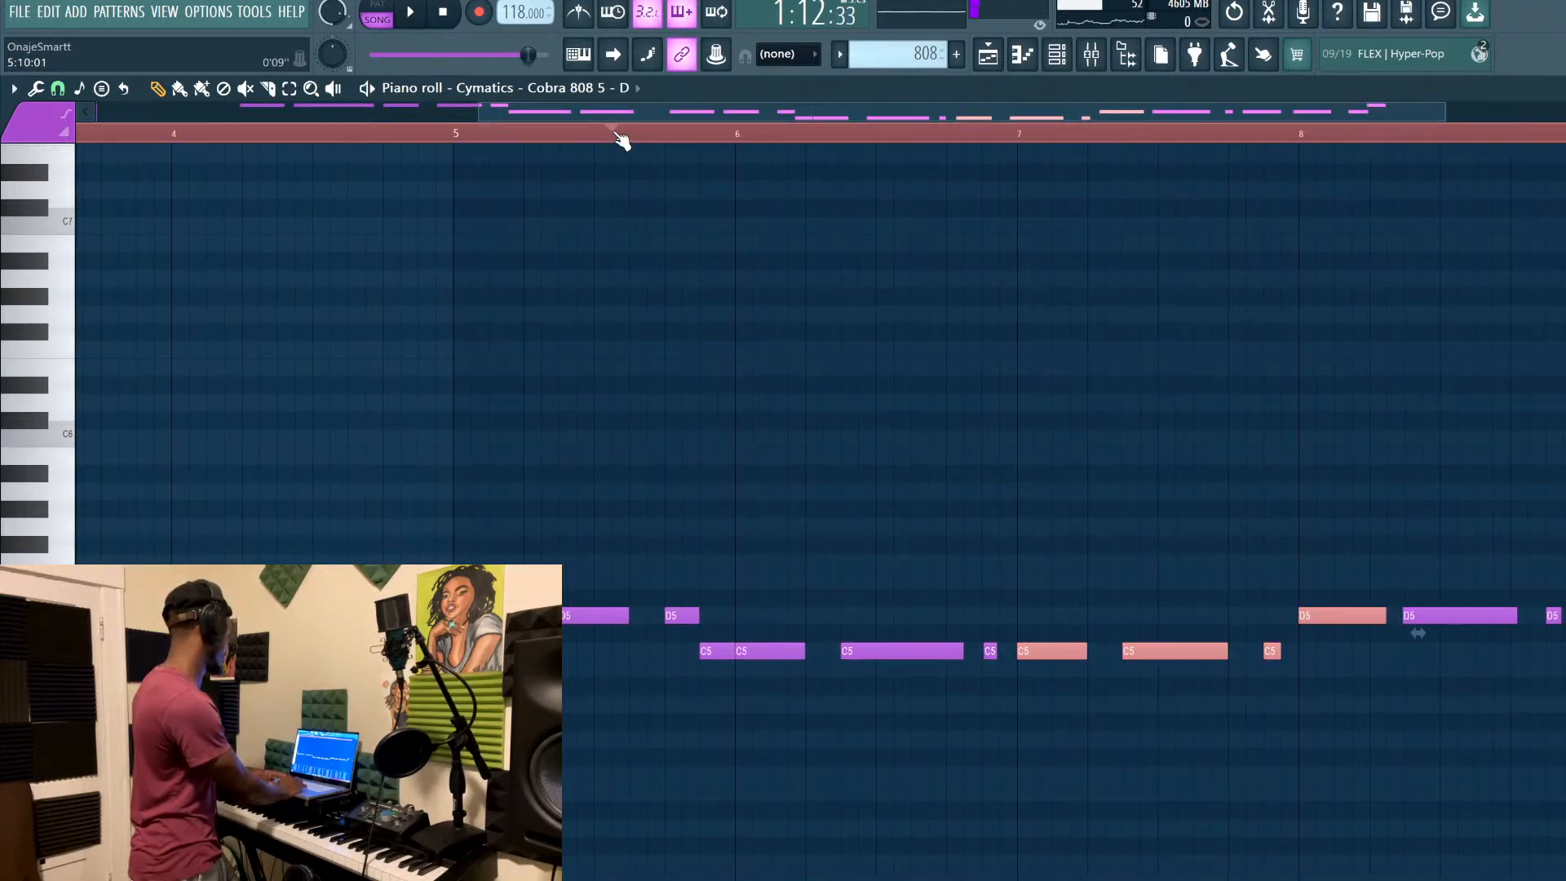
pyautogui.press('space')
# Quantize the short C5 note just before bar 7 together with the first C5 note of bar 7, and clear the selection
pyautogui.scroll(3, 1025, 585)
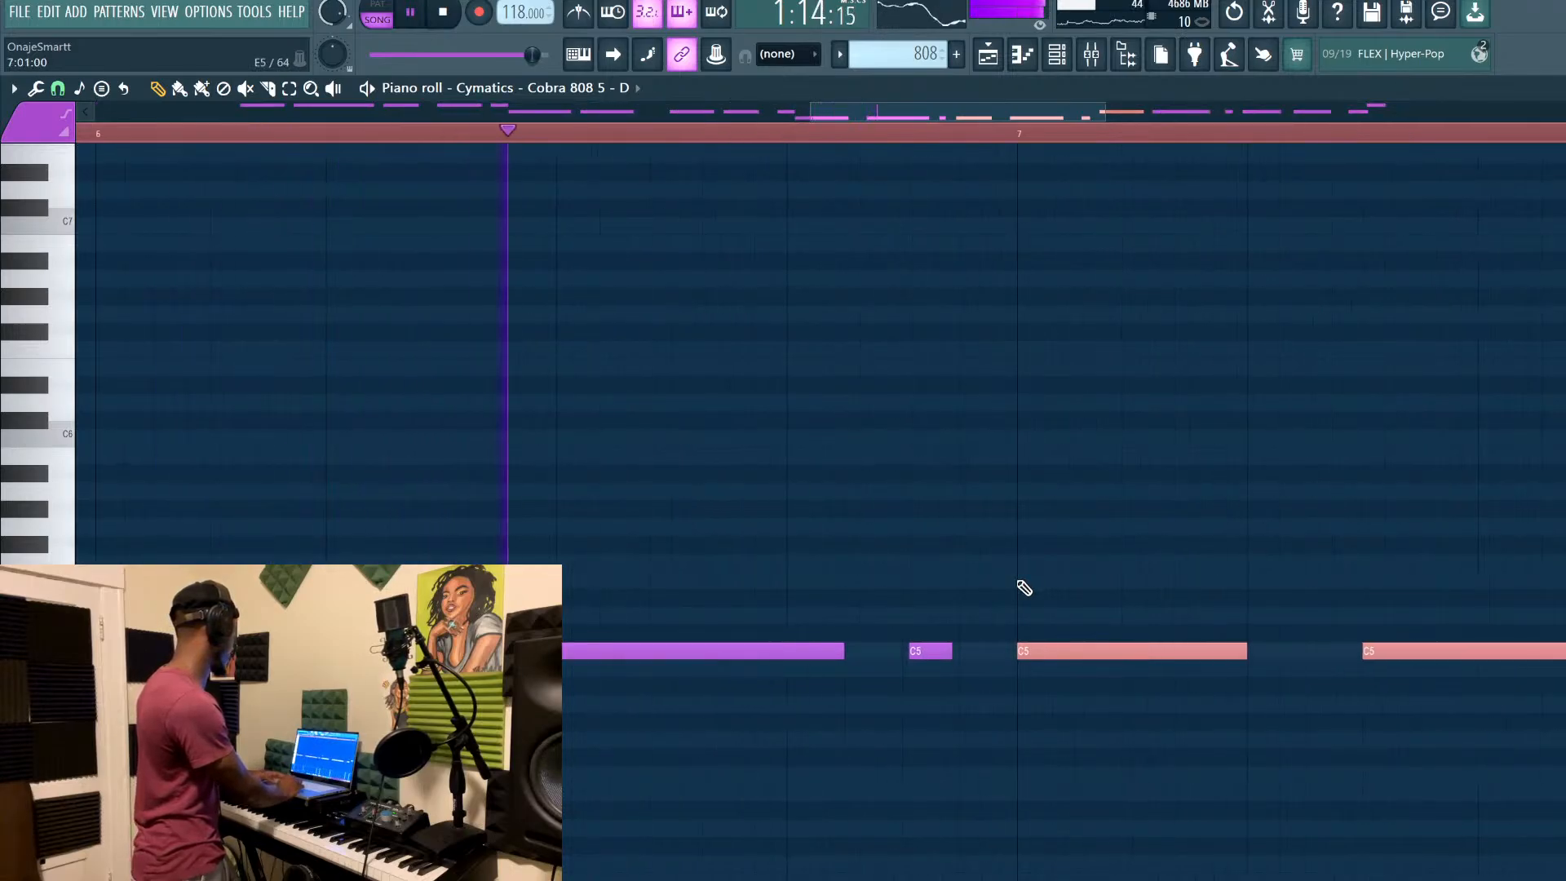
pyautogui.moveTo(903, 538); pyautogui.dragTo(999, 677)
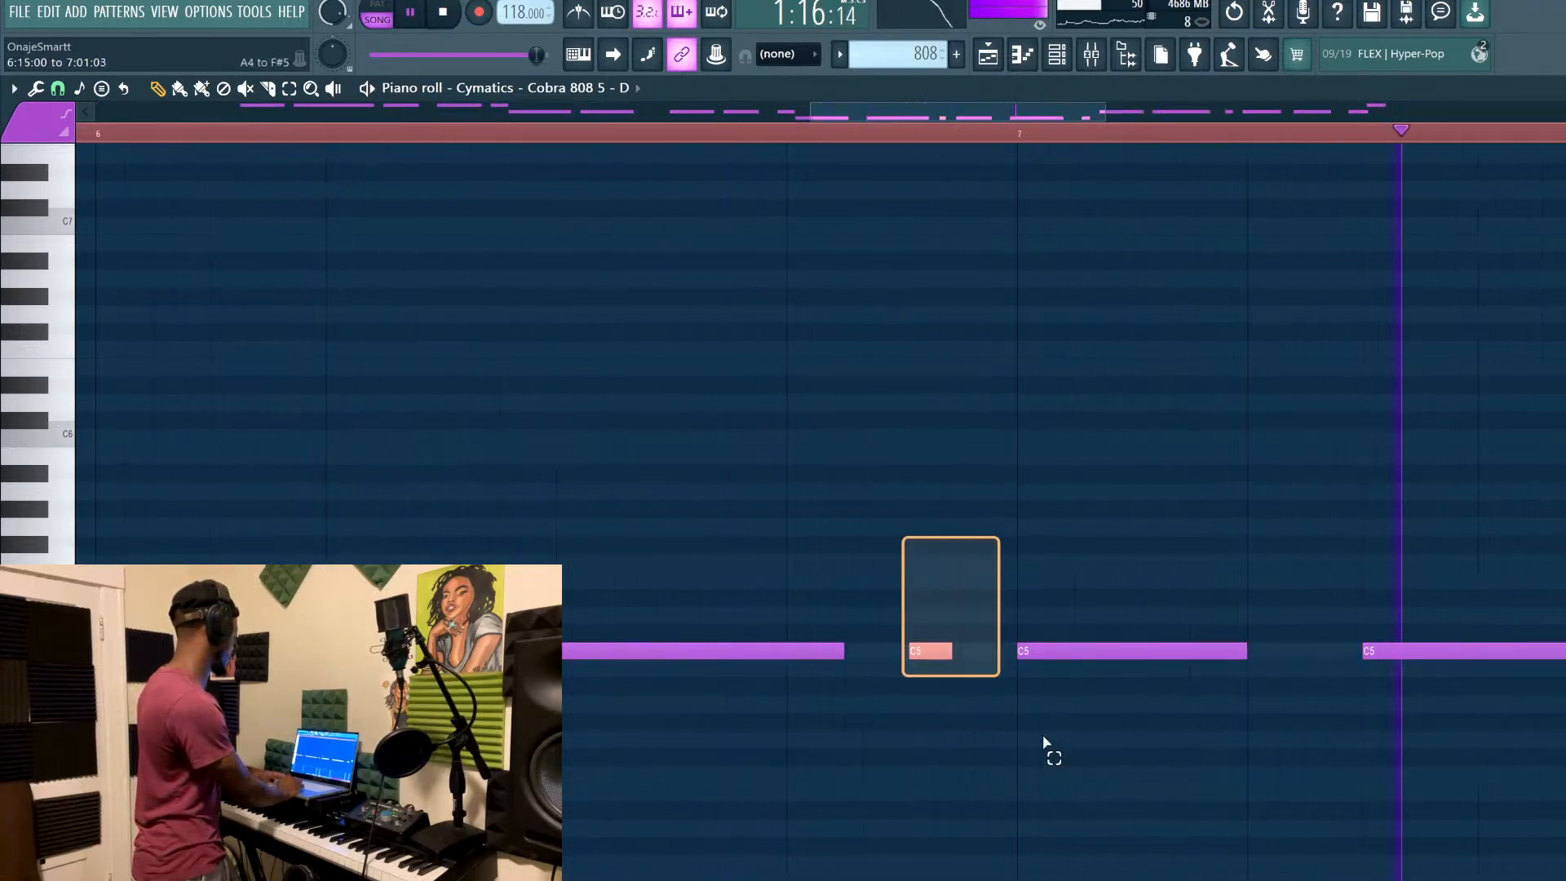
pyautogui.moveTo(1044, 743); pyautogui.dragTo(1082, 768)
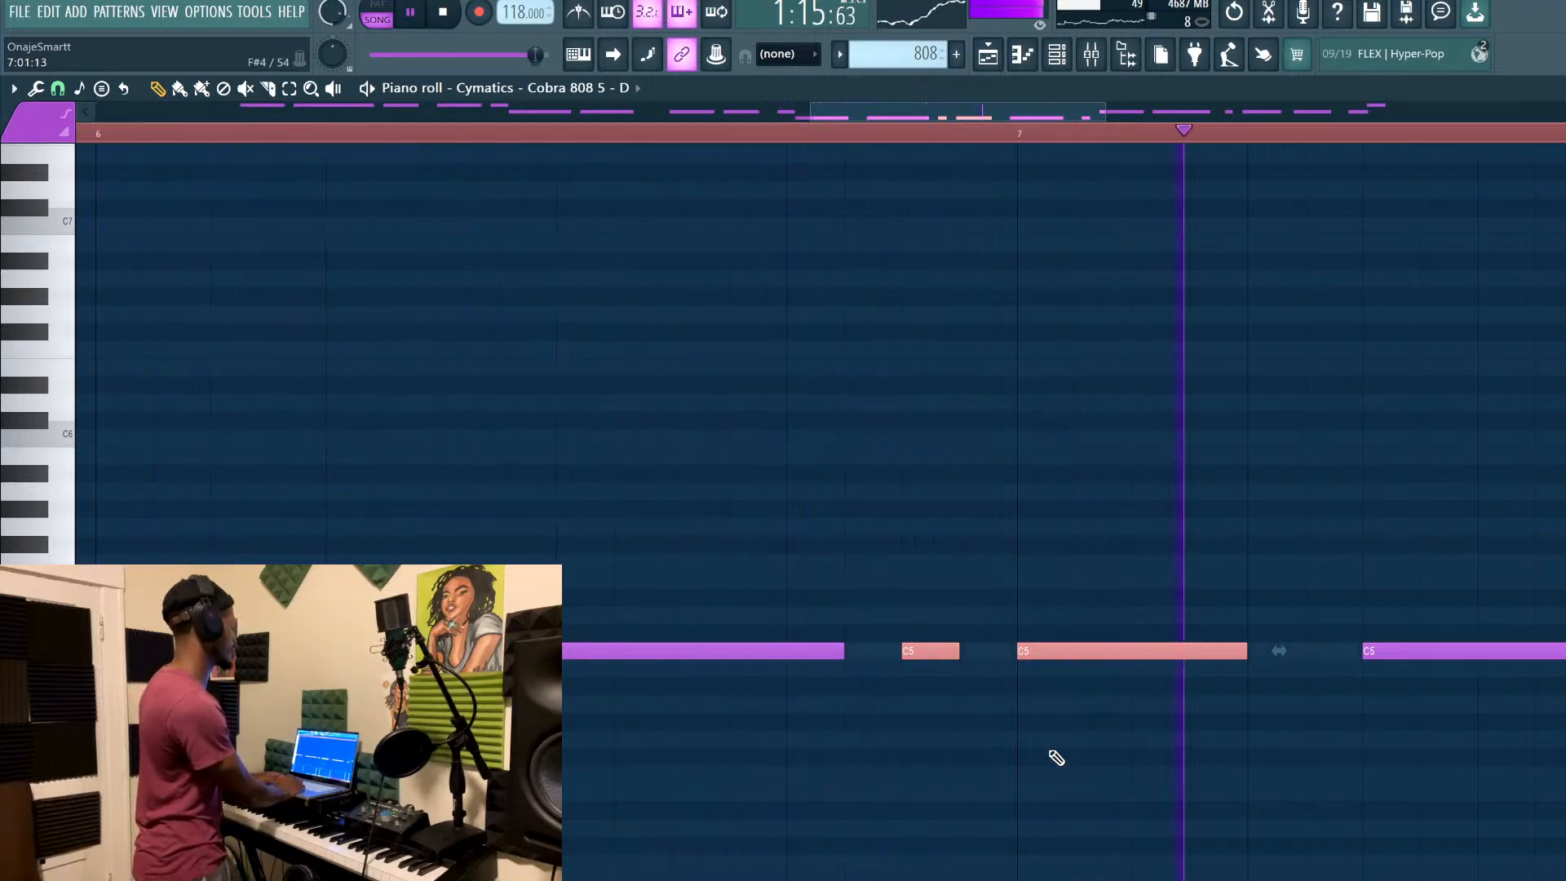
pyautogui.keyDown('ctrl'); pyautogui.click(945, 656); pyautogui.keyUp('ctrl')
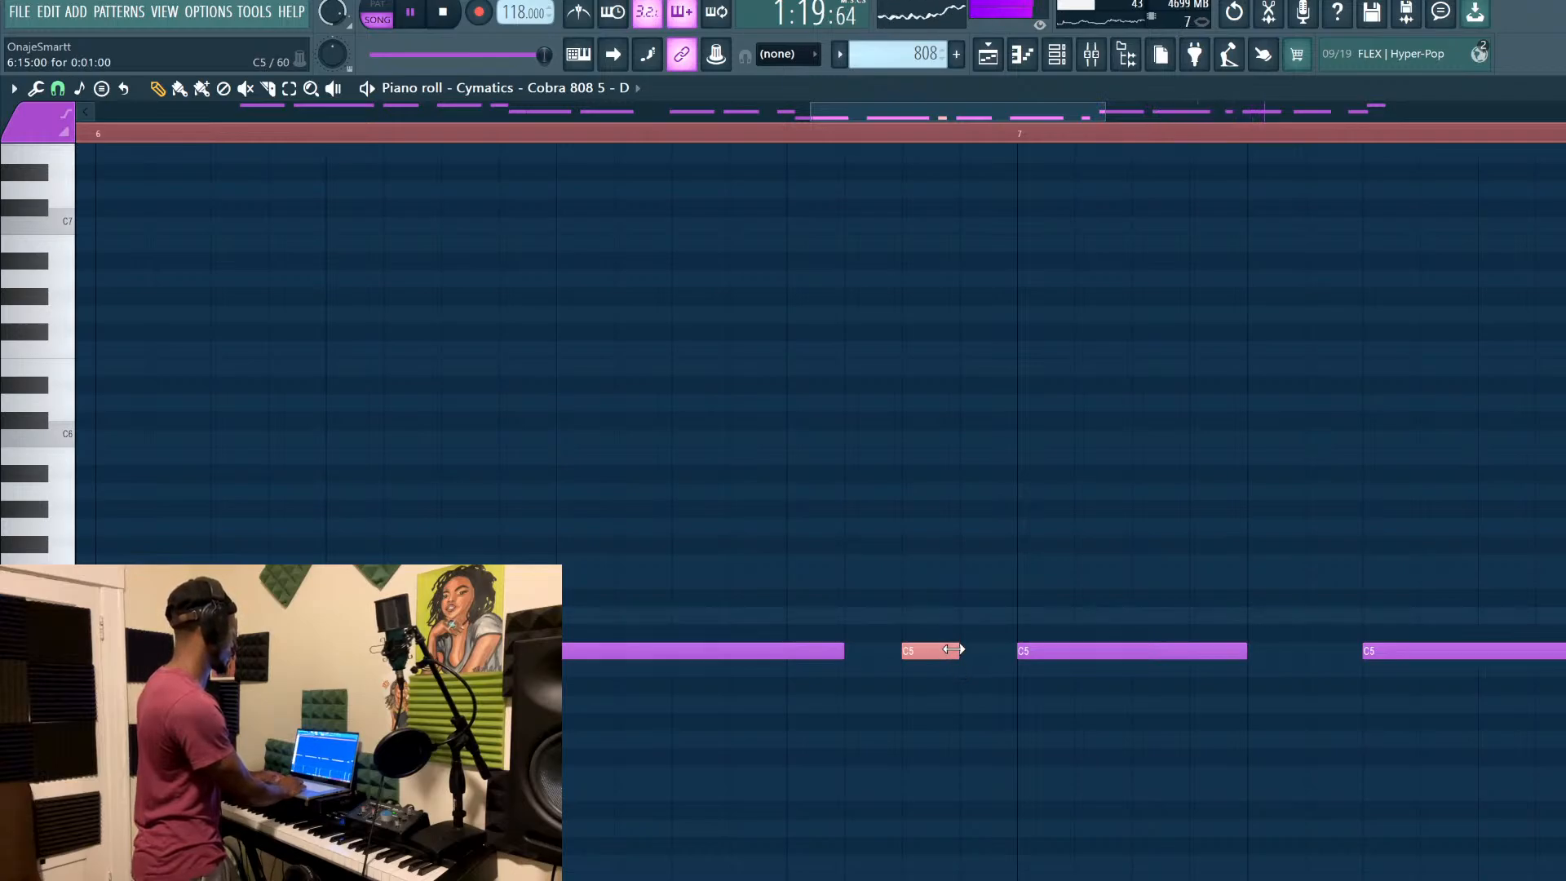
pyautogui.hotkey('ctrl', 'd')
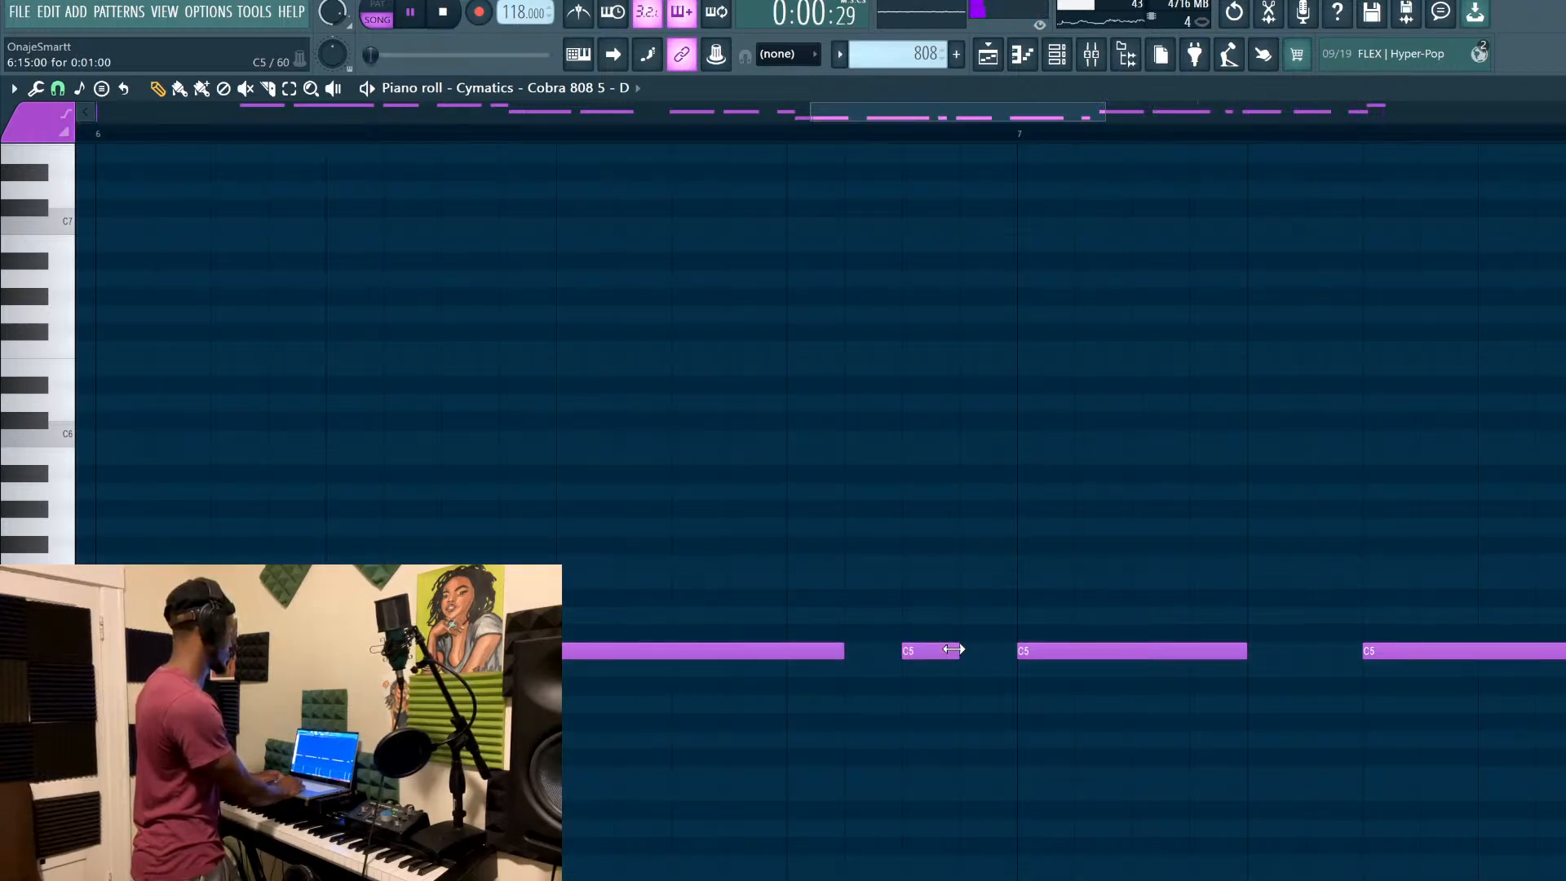
# Check the timing of the remaining 808 notes from bar 7 to bar 10 during playback
pyautogui.scroll(-2, 952, 649)
pyautogui.hscroll(3, 1121, 760)
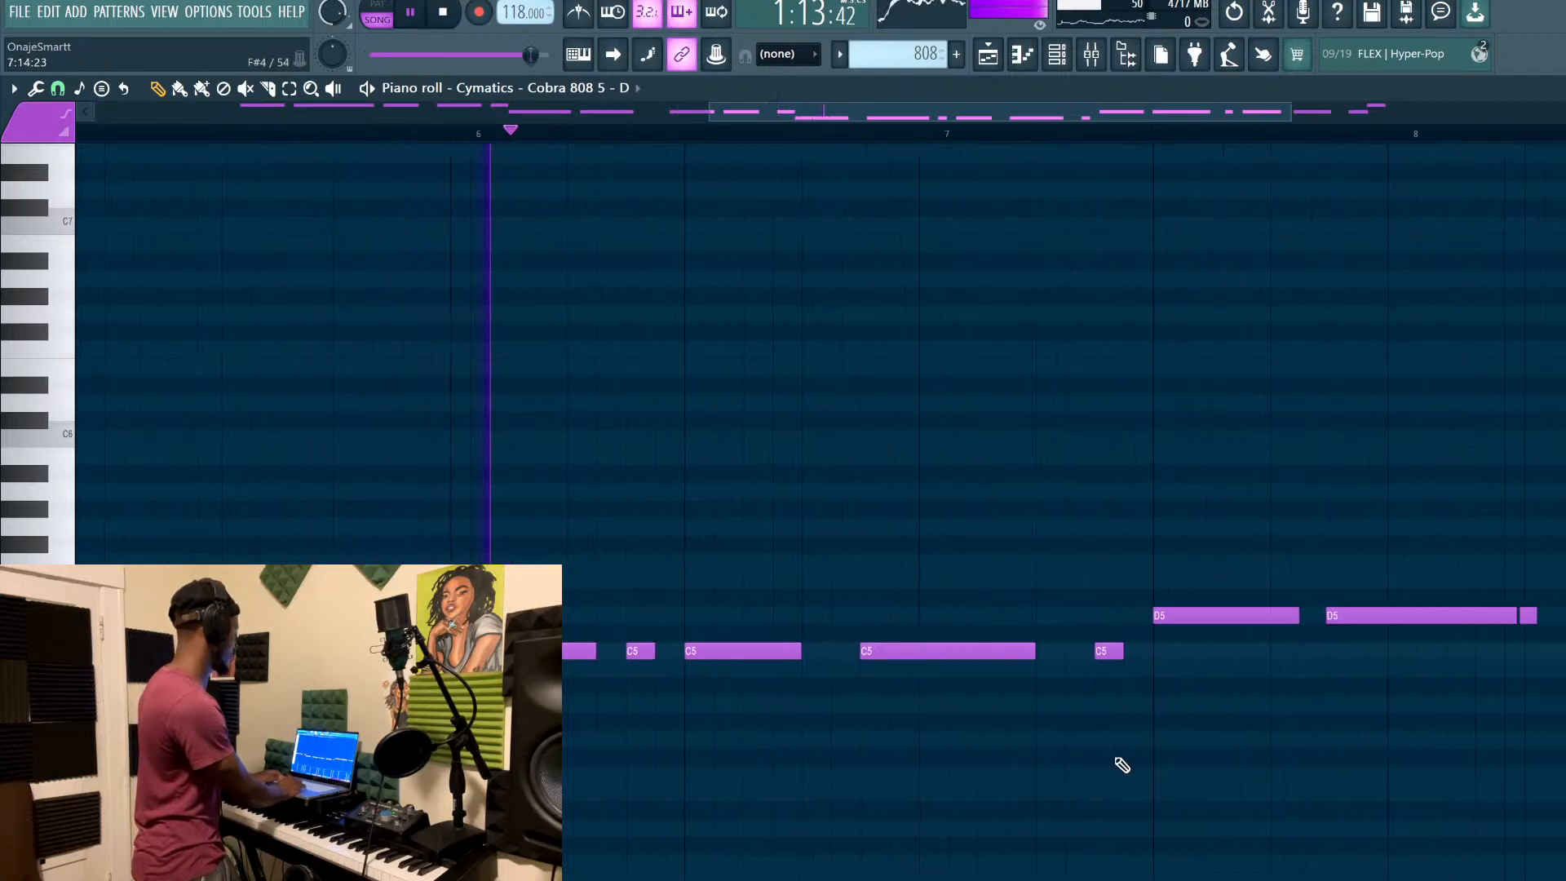
pyautogui.scroll(1, 1146, 779)
pyautogui.scroll(1, 1151, 785)
pyautogui.hscroll(4, 1150, 783)
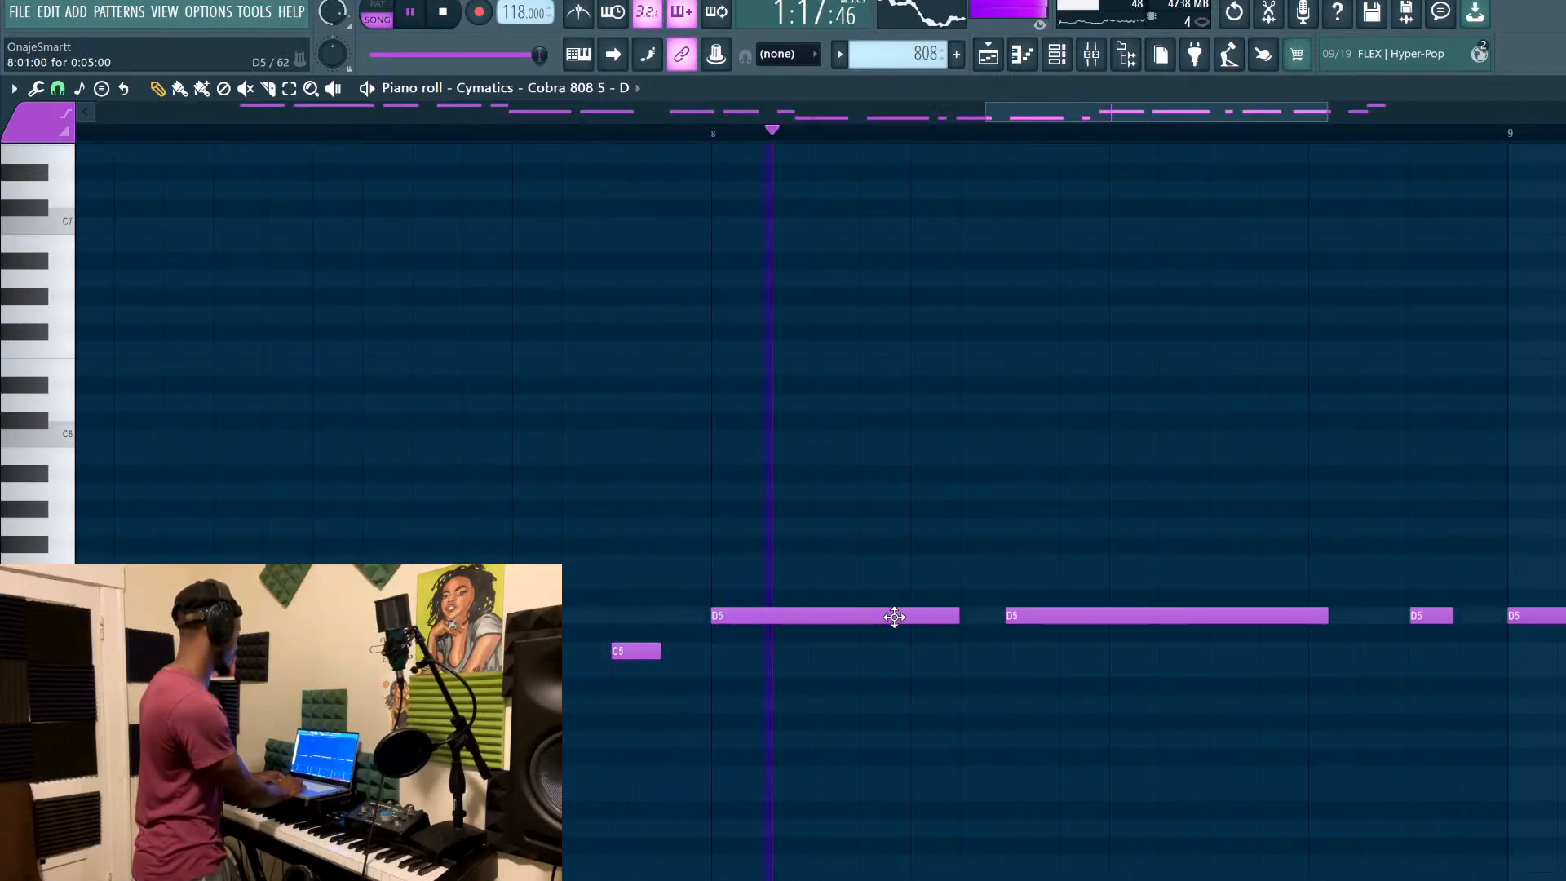
pyautogui.hscroll(5, 1022, 748)
pyautogui.scroll(1, 1022, 748)
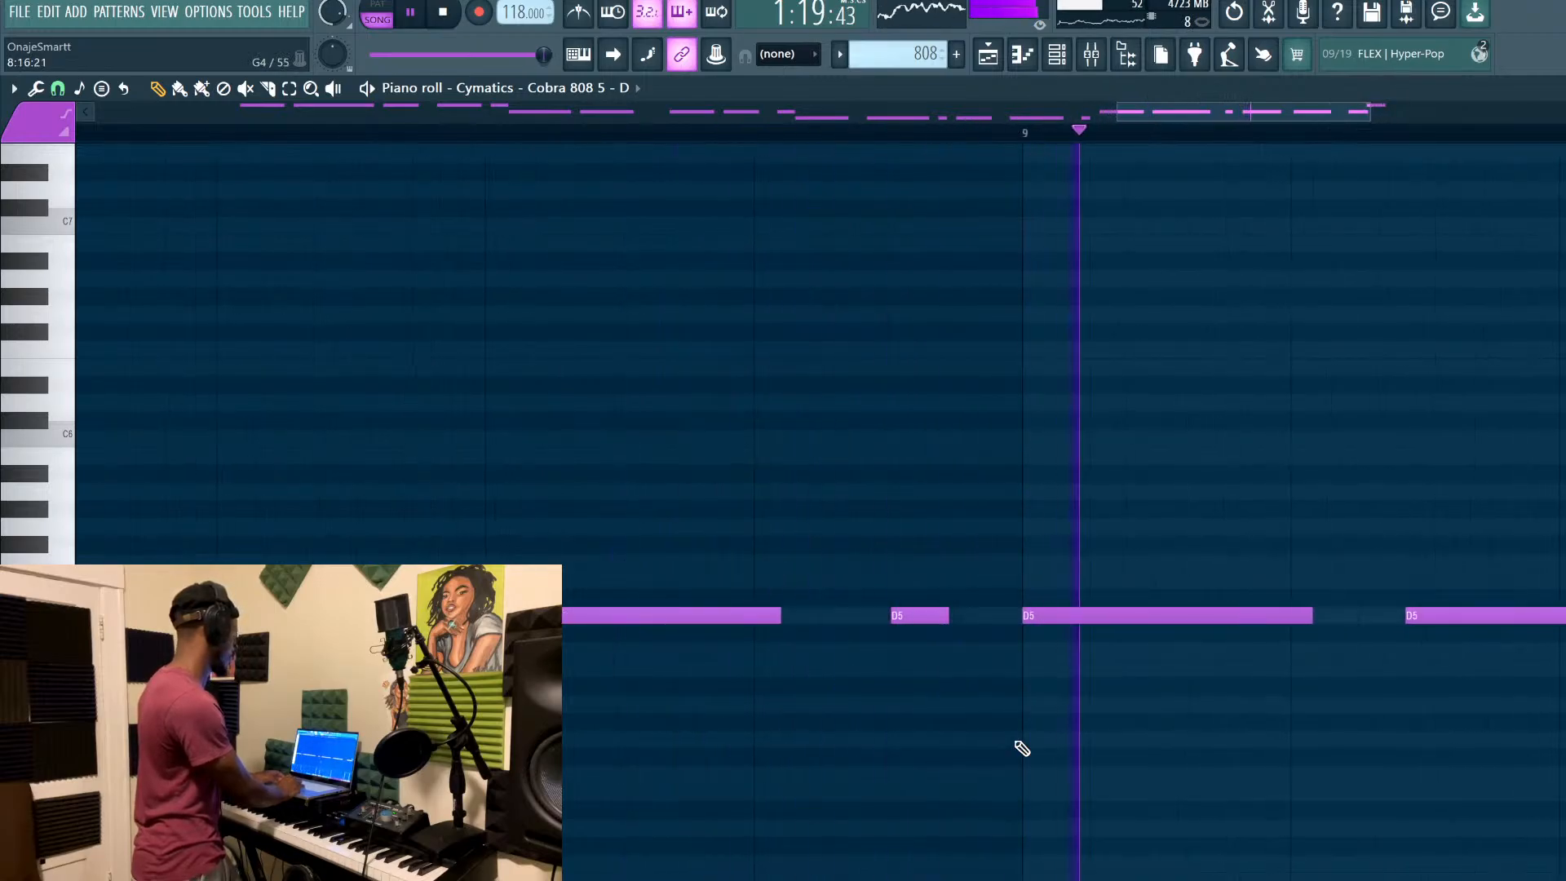
pyautogui.hscroll(4, 1022, 748)
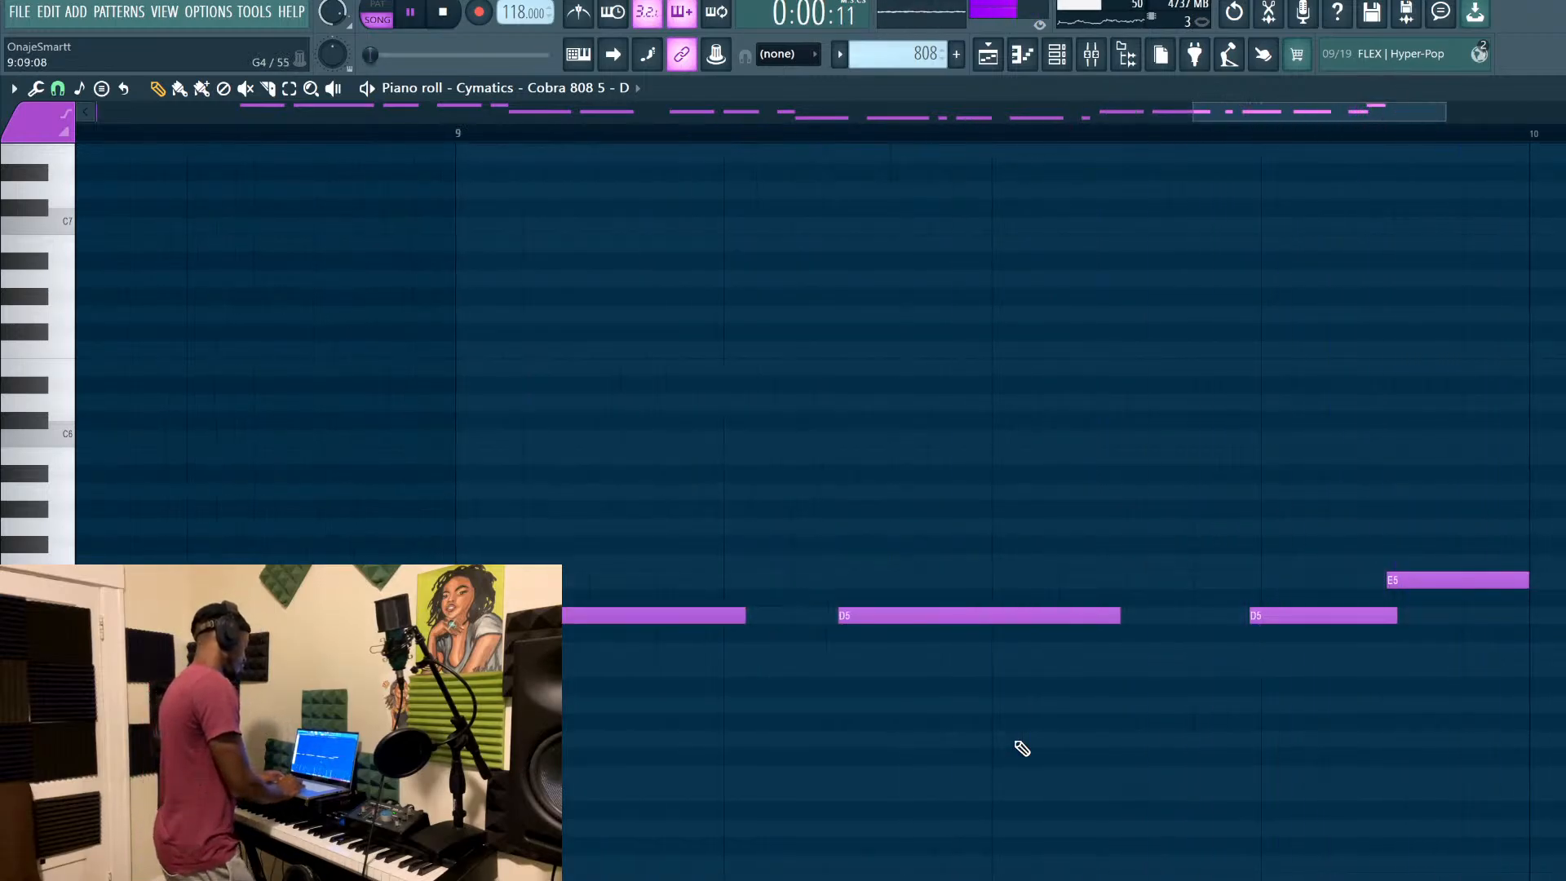
pyautogui.scroll(-2, 1022, 748)
pyautogui.moveTo(1341, 710); pyautogui.dragTo(350, 346)
pyautogui.hotkey('ctrl', 'd')
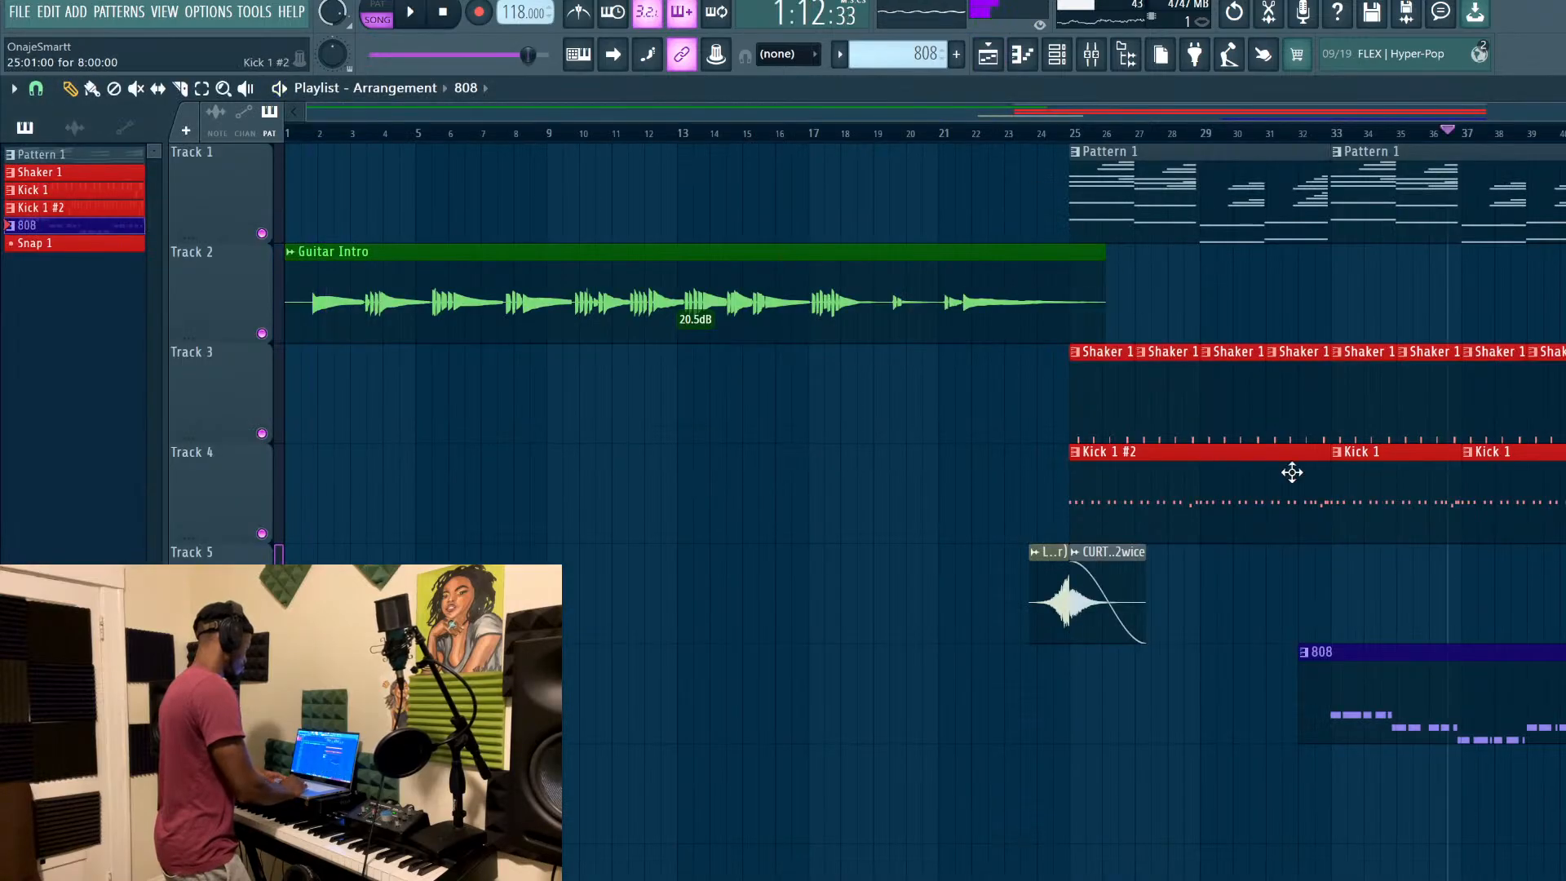
# Duplicate the 808 clip and the last Shaker 1 clip so they continue from bar 41, and save the project
pyautogui.scroll(-1, 1292, 473)
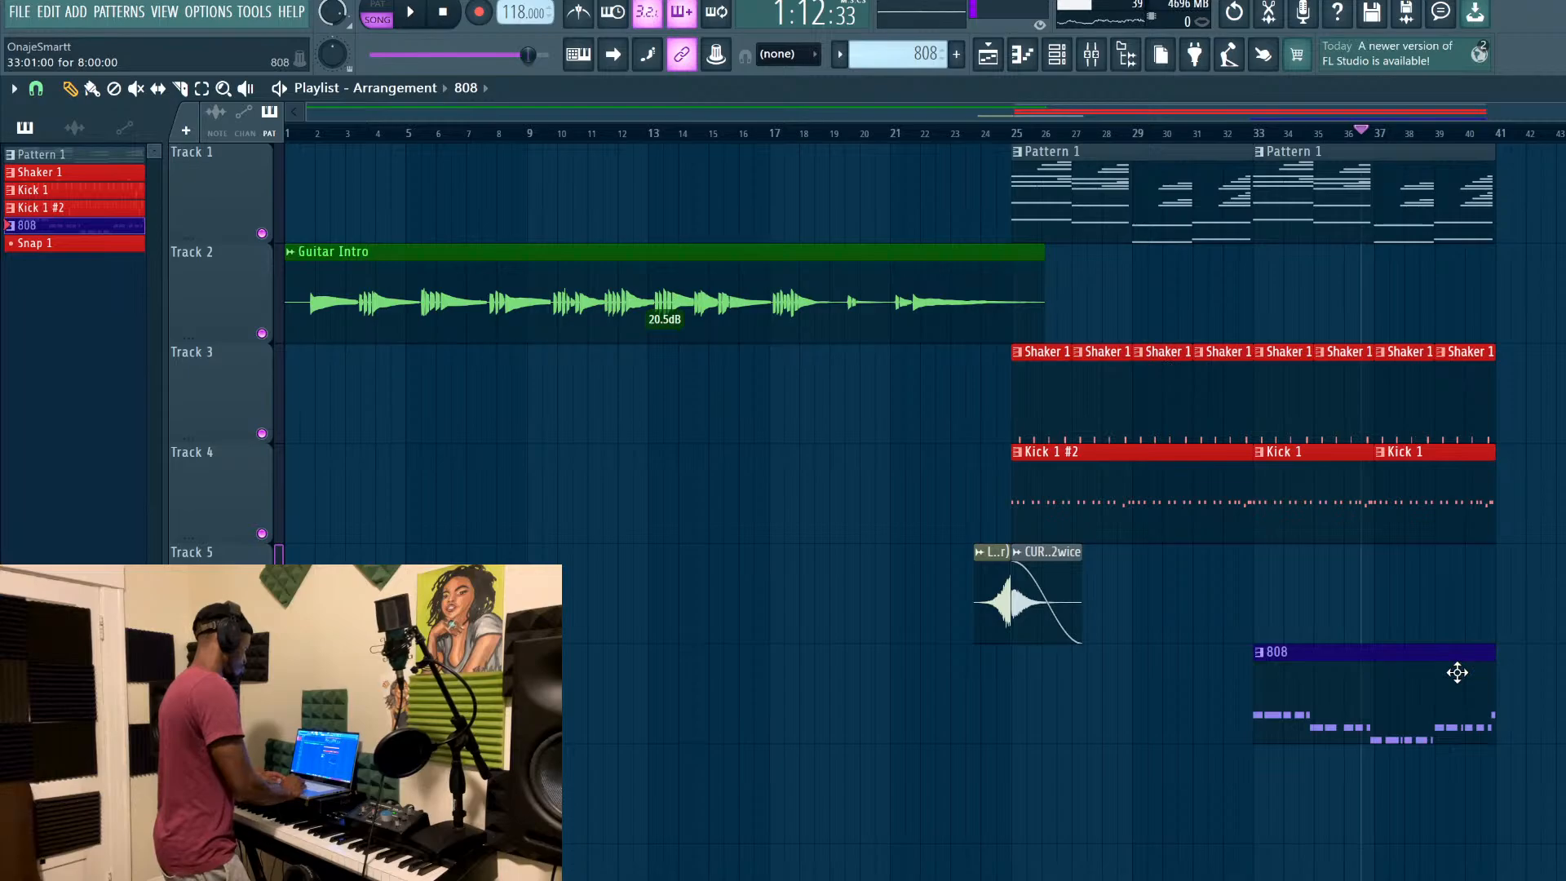
pyautogui.keyDown('ctrl'); pyautogui.click(1458, 671); pyautogui.keyUp('ctrl')
pyautogui.hotkey('ctrl', 'b')
pyautogui.keyDown('ctrl'); pyautogui.click(1461, 424); pyautogui.keyUp('ctrl')
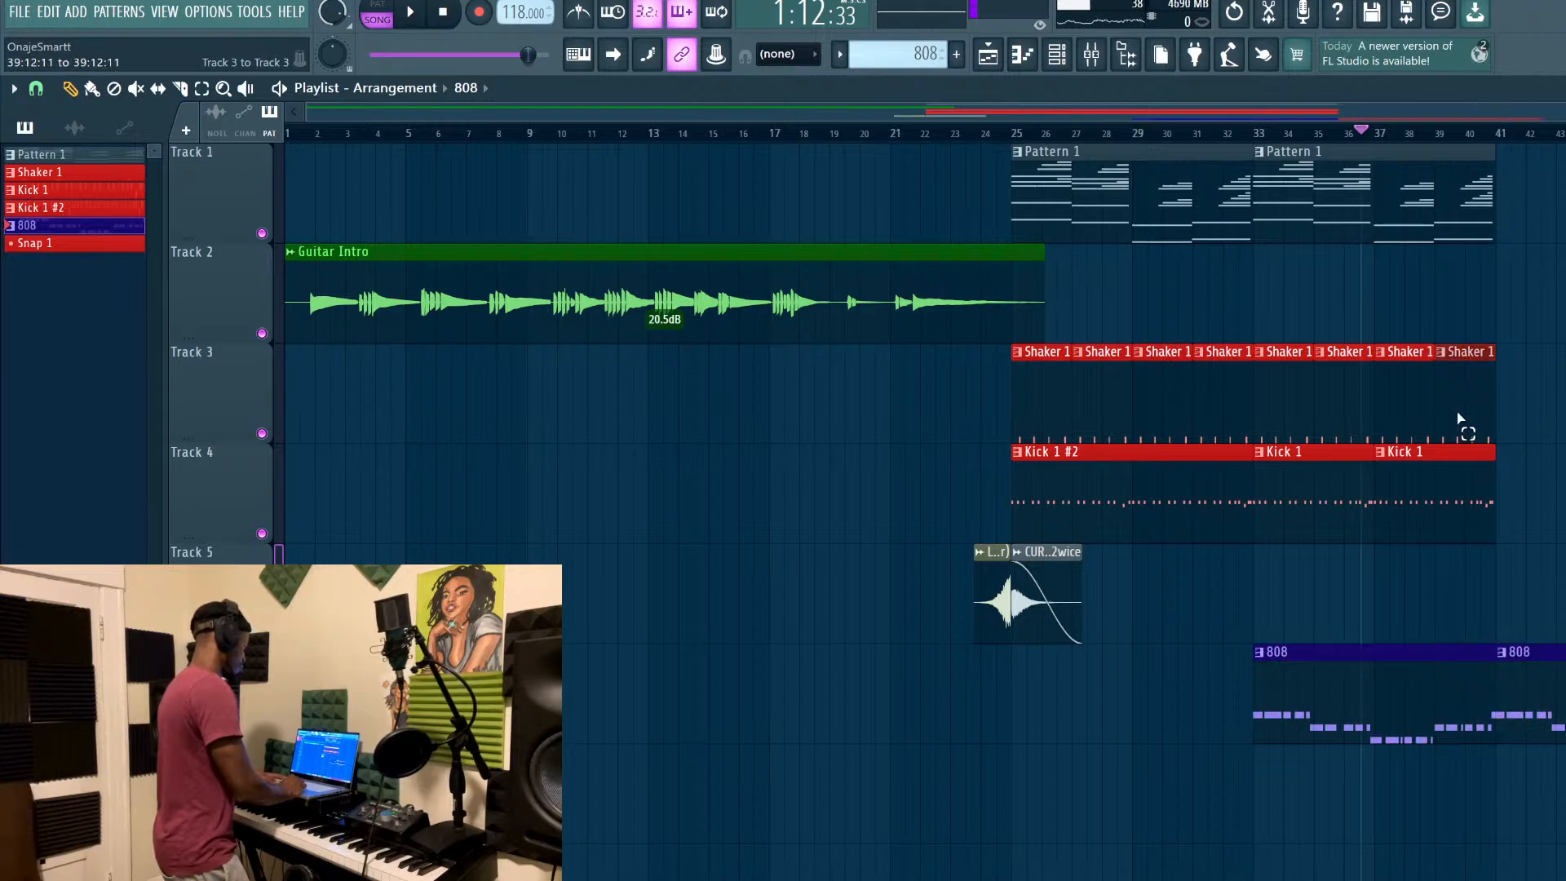
pyautogui.hotkey('ctrl', 'b')
pyautogui.hotkey('ctrl', 's')
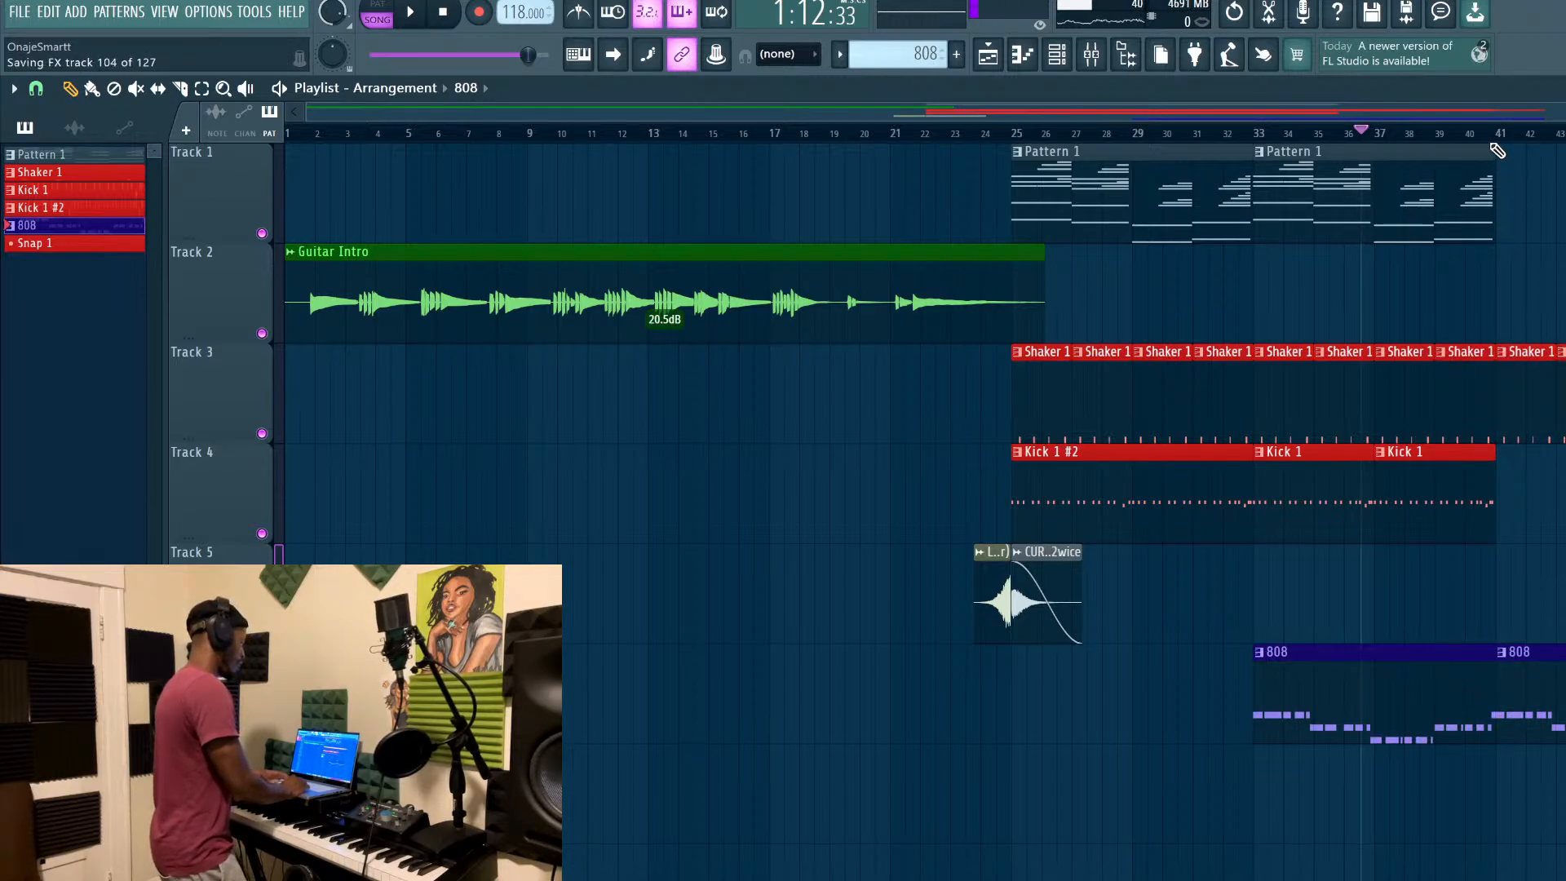
# Duplicate the second Pattern 1 clip to bar 41 on Track 1 and make the copy a unique pattern
pyautogui.click(1498, 133)
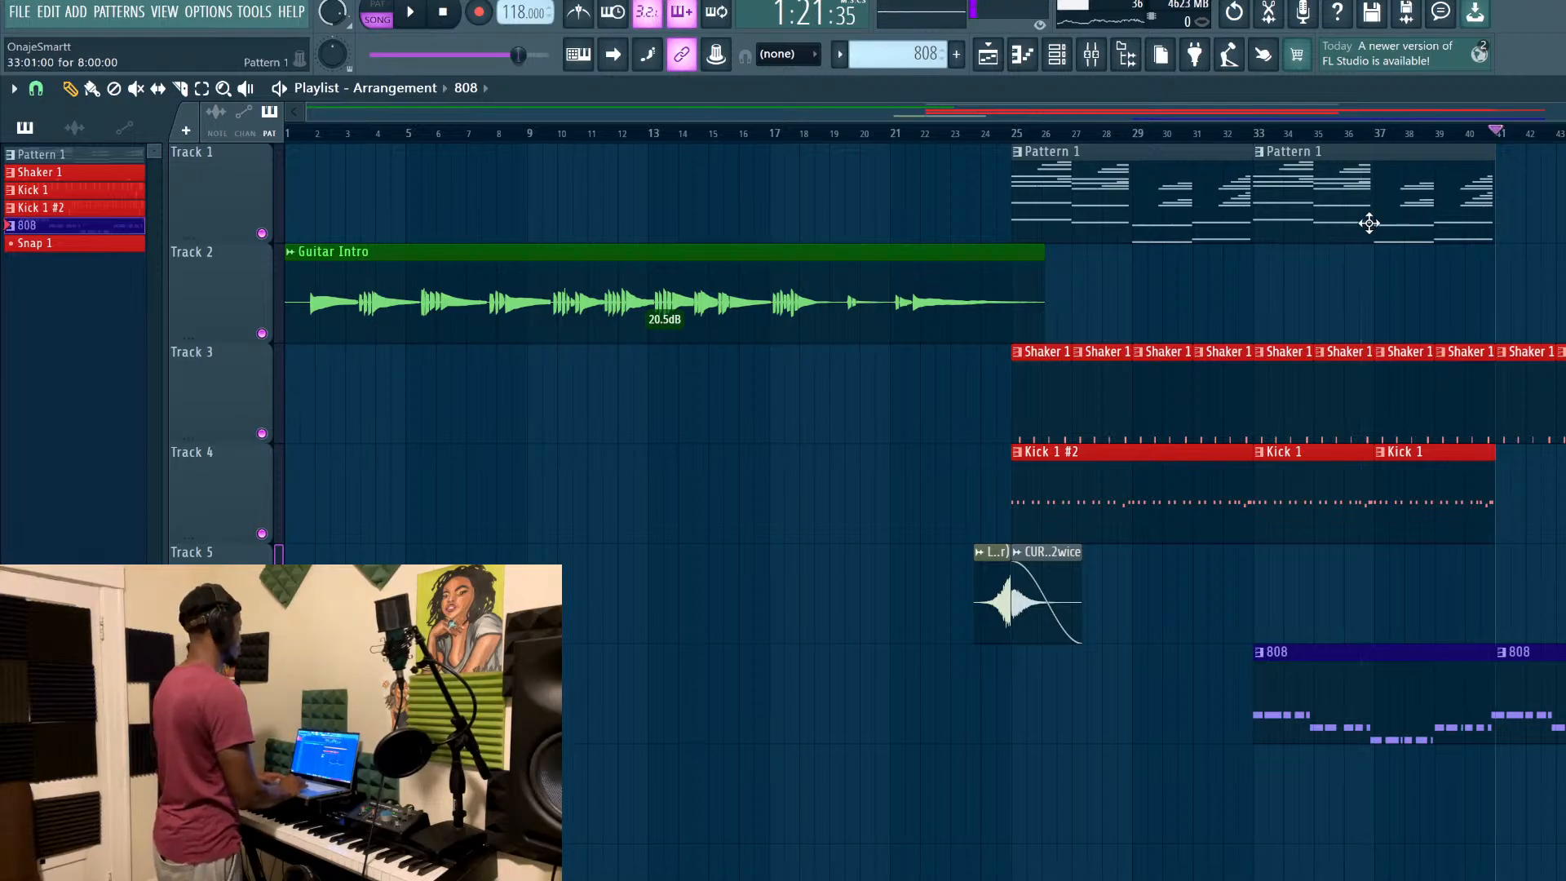
pyautogui.keyDown('ctrl'); pyautogui.click(1353, 209); pyautogui.keyUp('ctrl')
pyautogui.hotkey('ctrl', 'b')
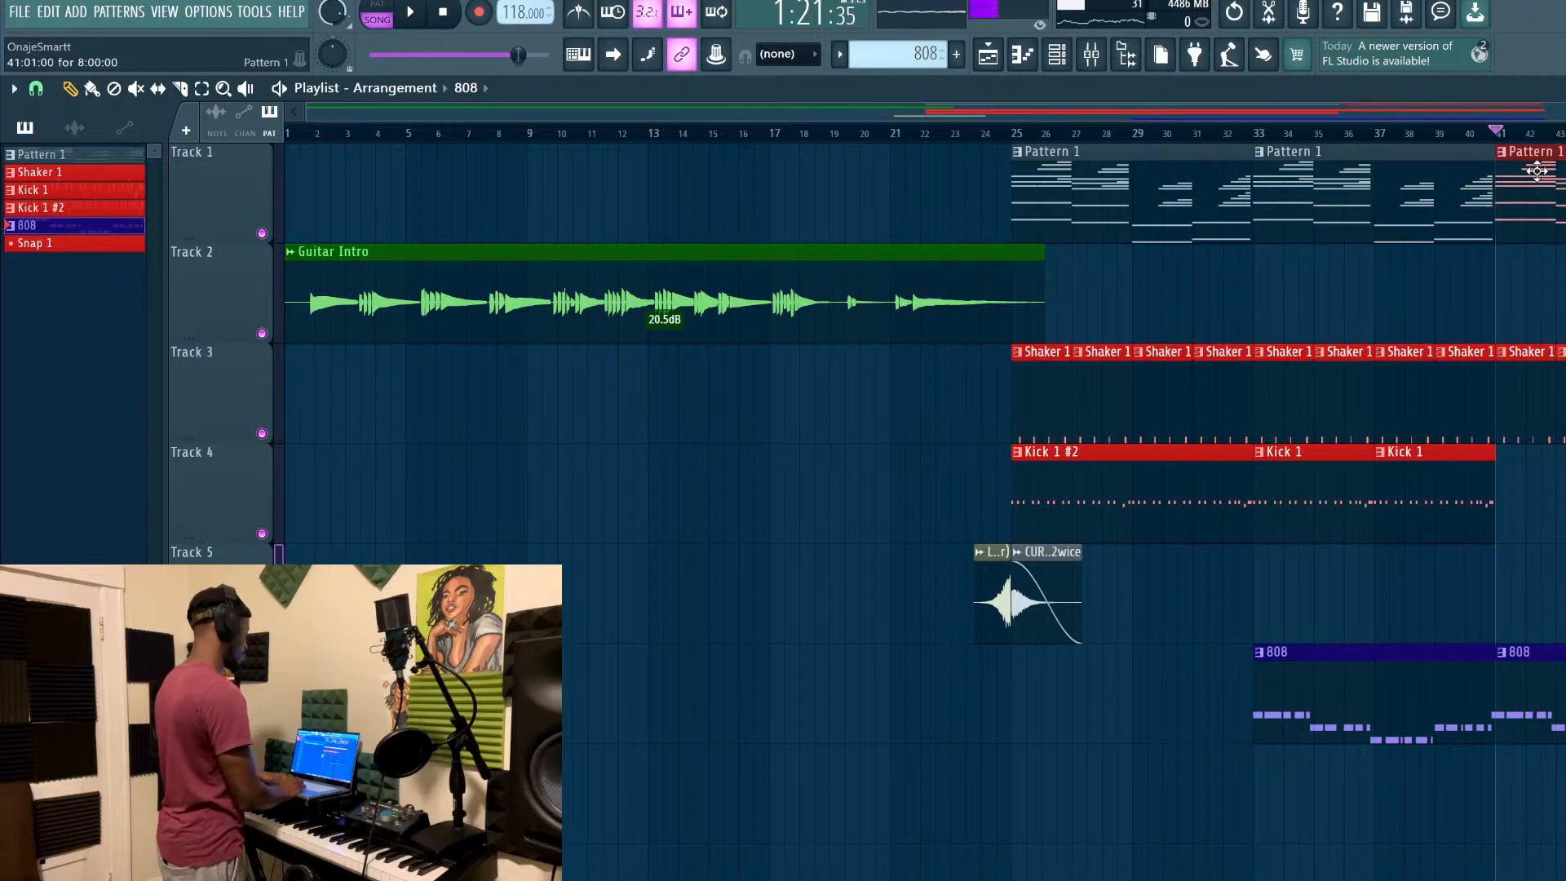
pyautogui.click(1505, 154)
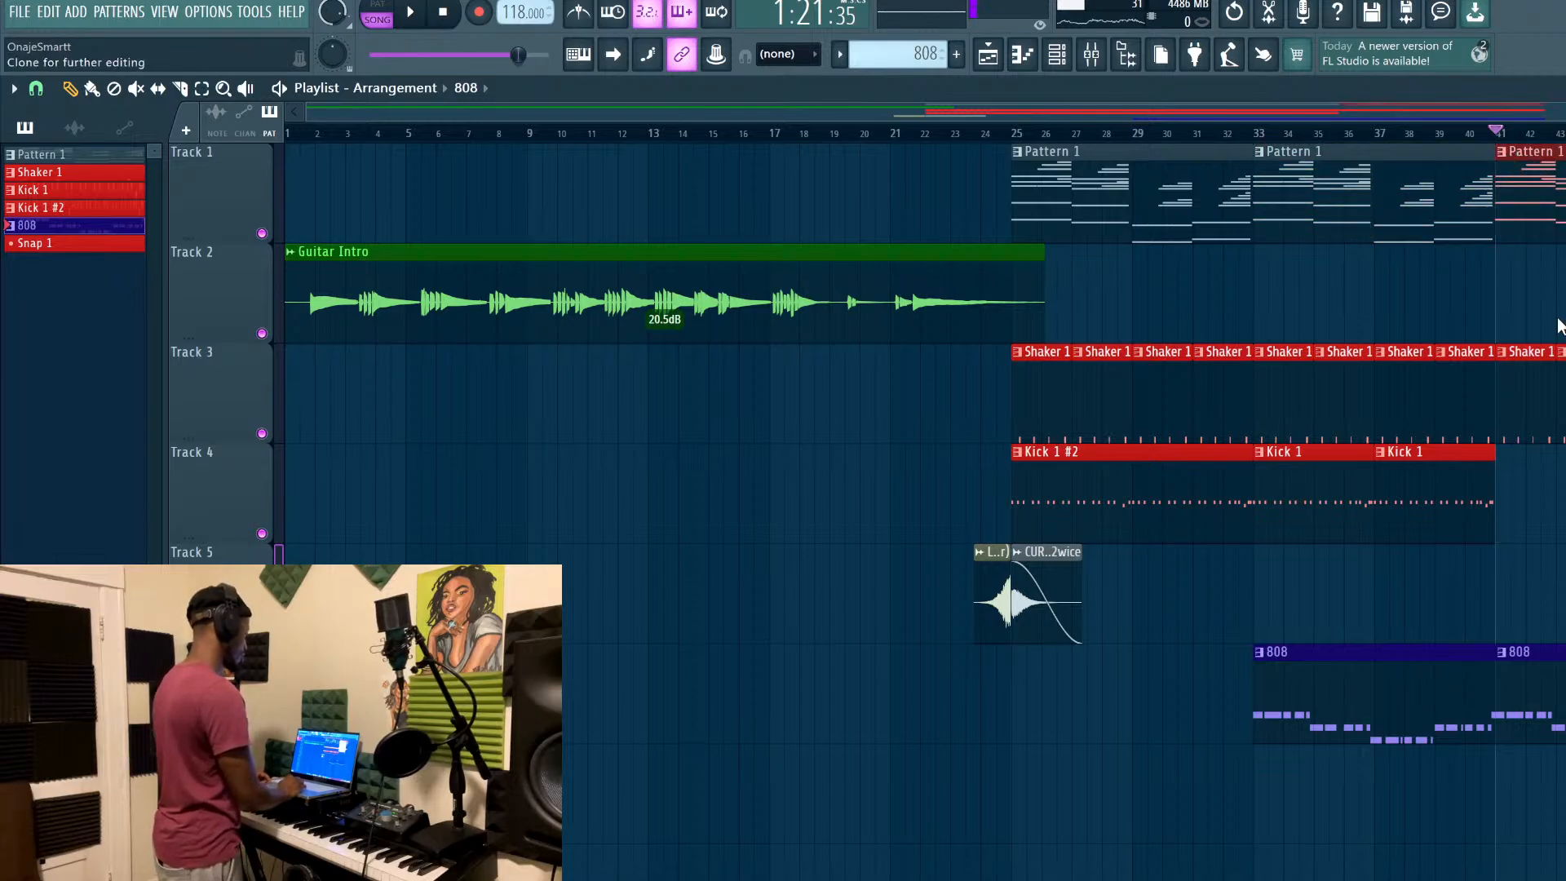
pyautogui.click(1559, 323)
# Delete all Keyscape notes from Pattern 2 and lengthen its clip at bar 41 on Track 1
pyautogui.doubleClick(1553, 186)
pyautogui.hotkey('ctrl', 'a')
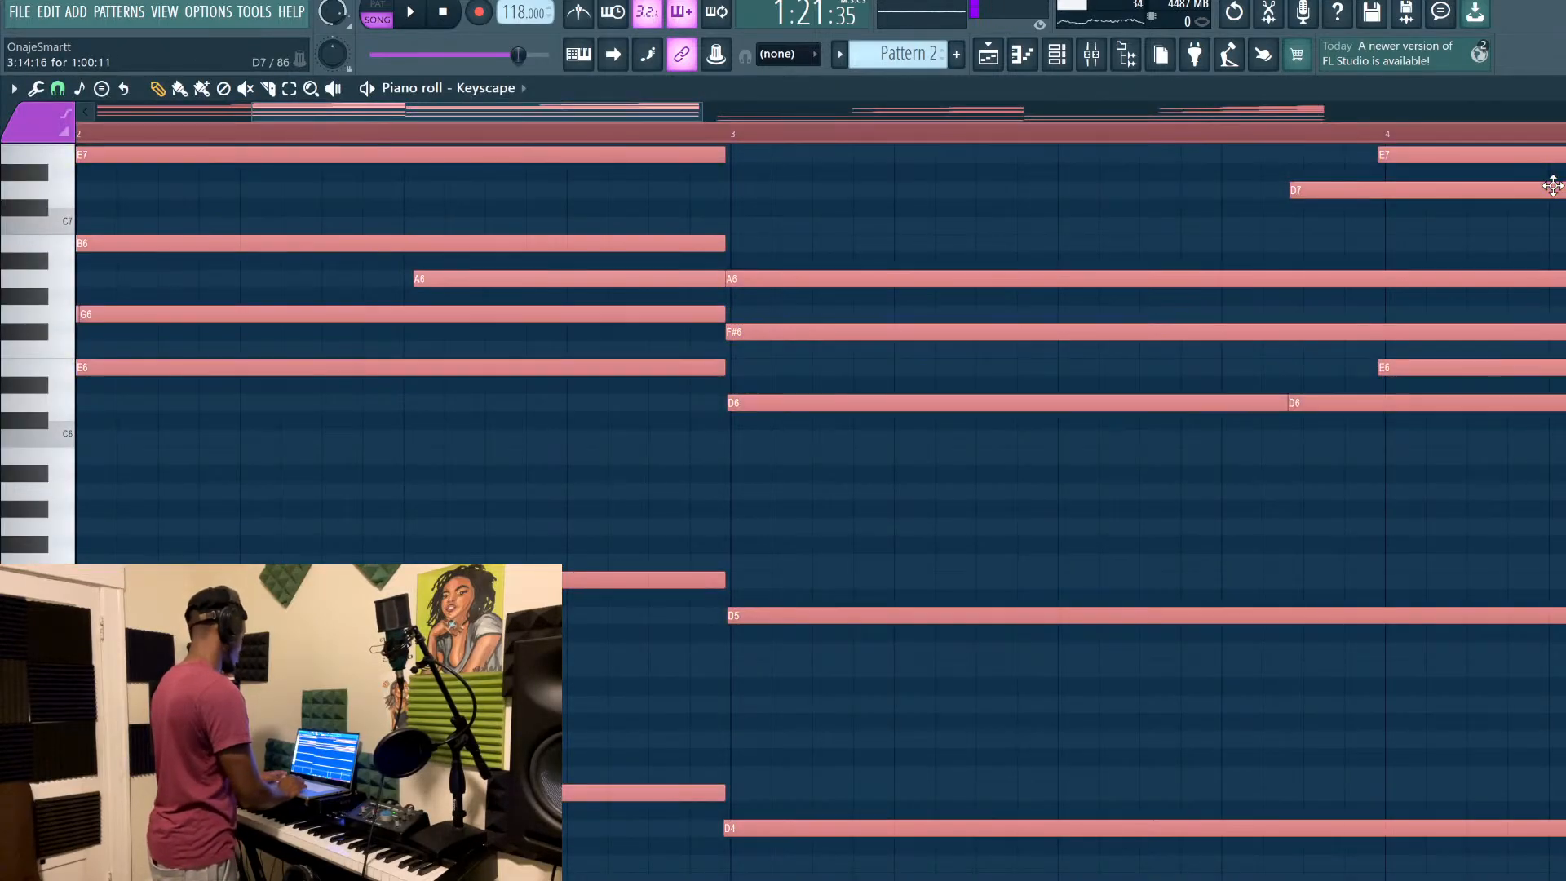
pyautogui.press('Delete')
pyautogui.click(994, 52)
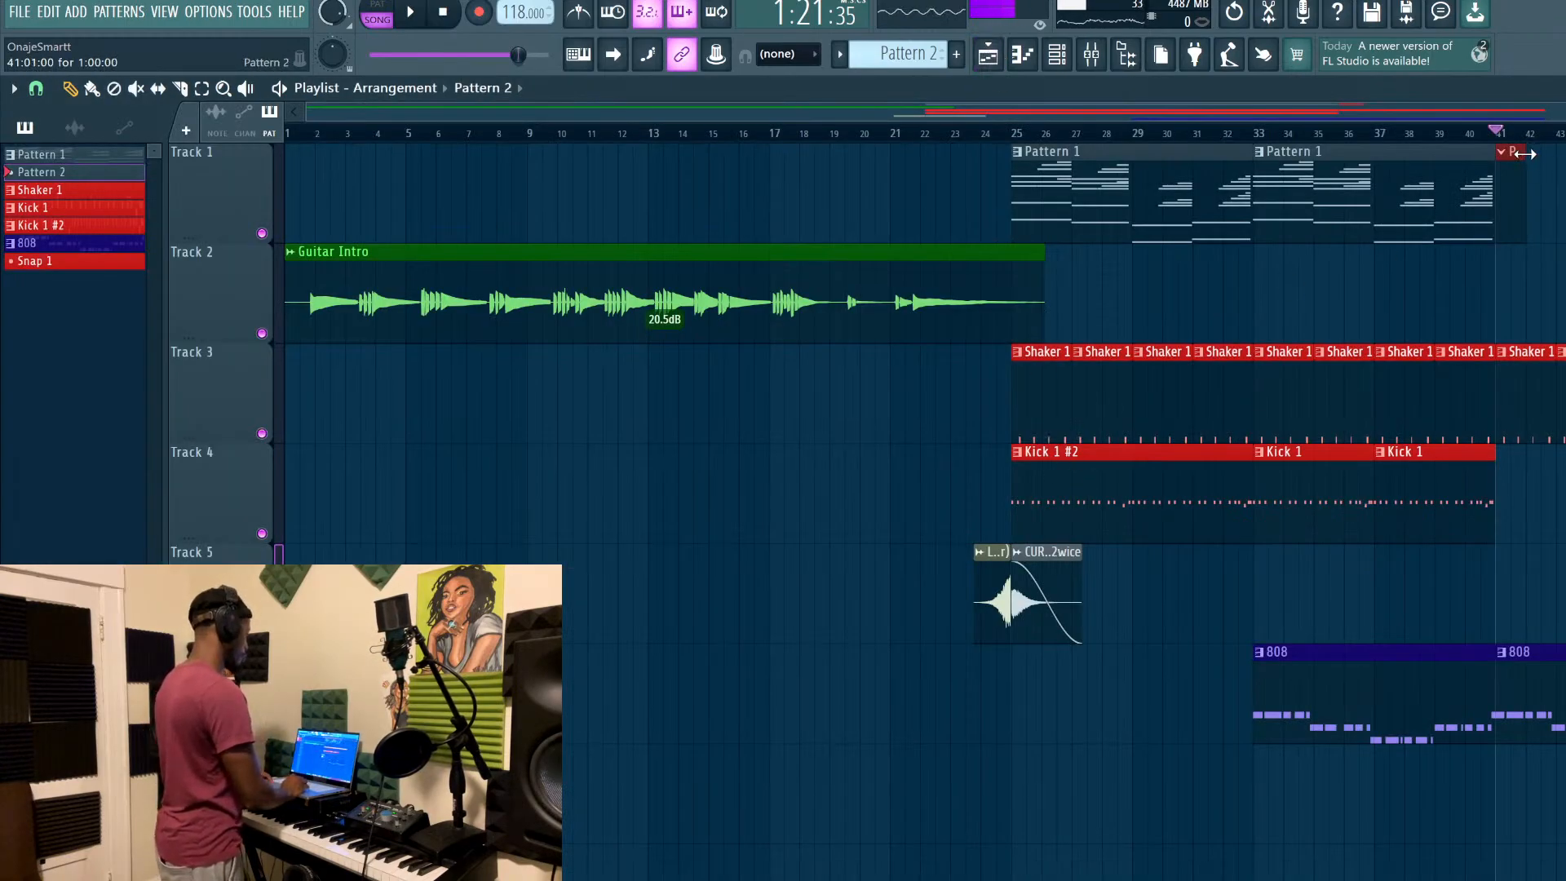
pyautogui.moveTo(1522, 155); pyautogui.dragTo(1565, 154)
# Play the arrangement from bar 37 and rename Pattern 2 as Perc 1
pyautogui.click(1015, 137)
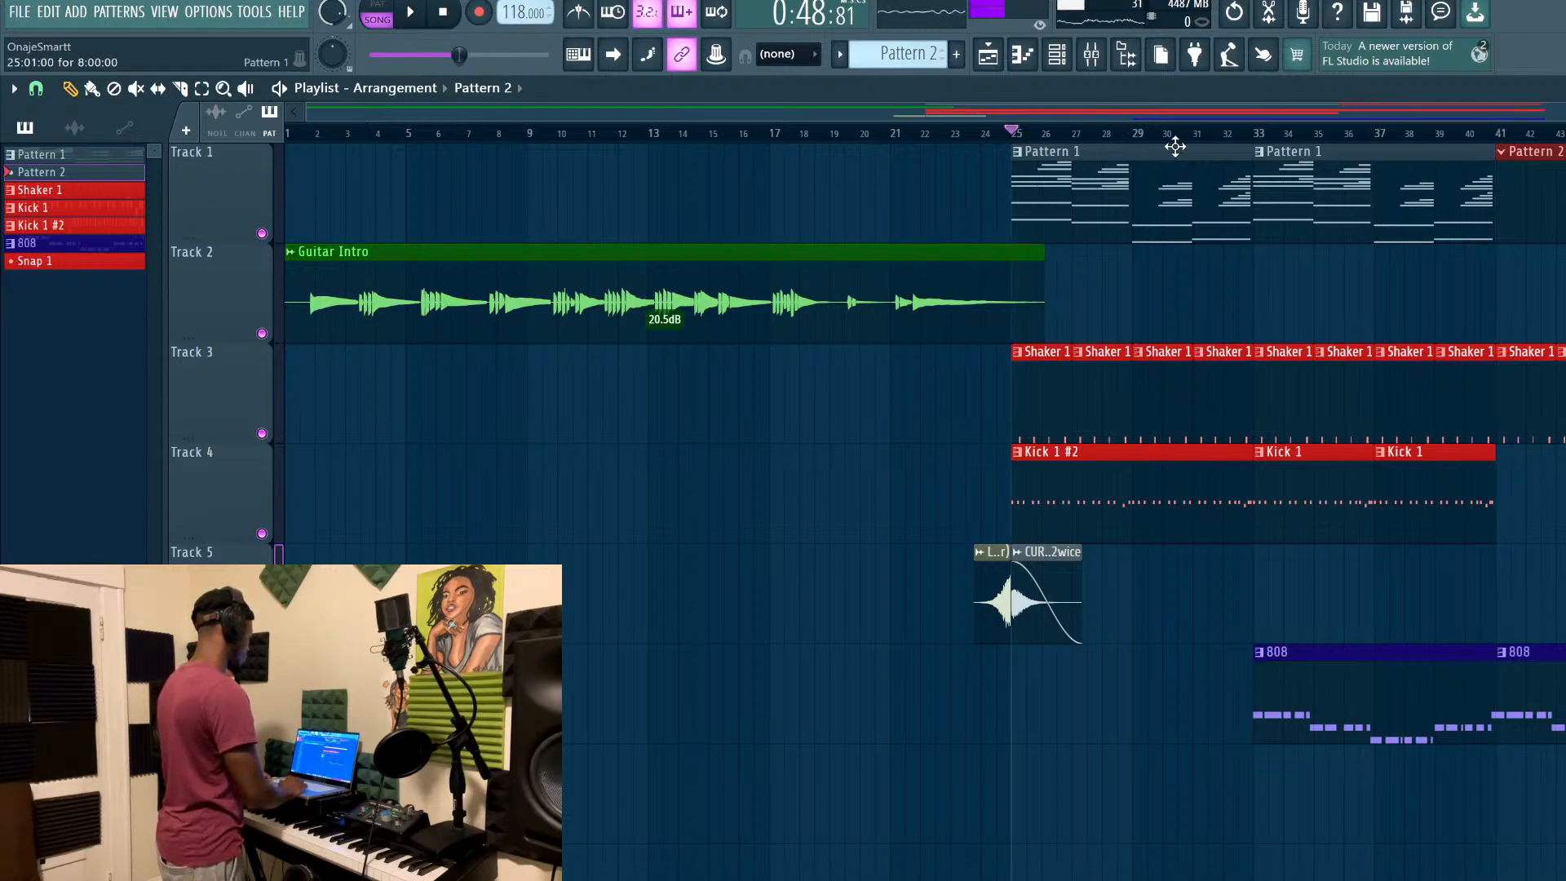
pyautogui.click(1395, 133)
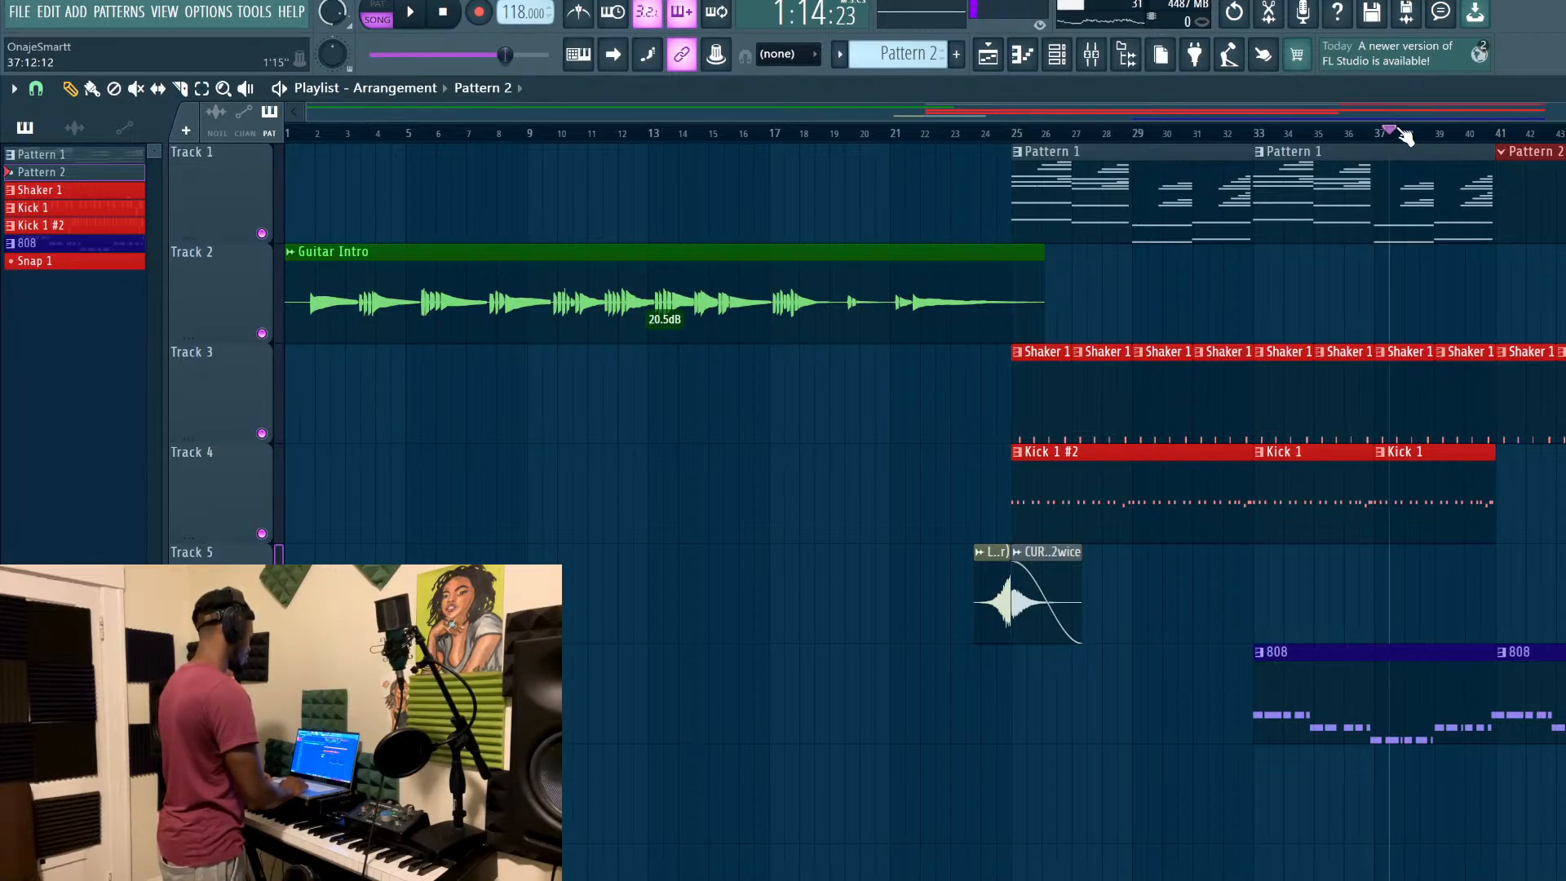
pyautogui.press('space')
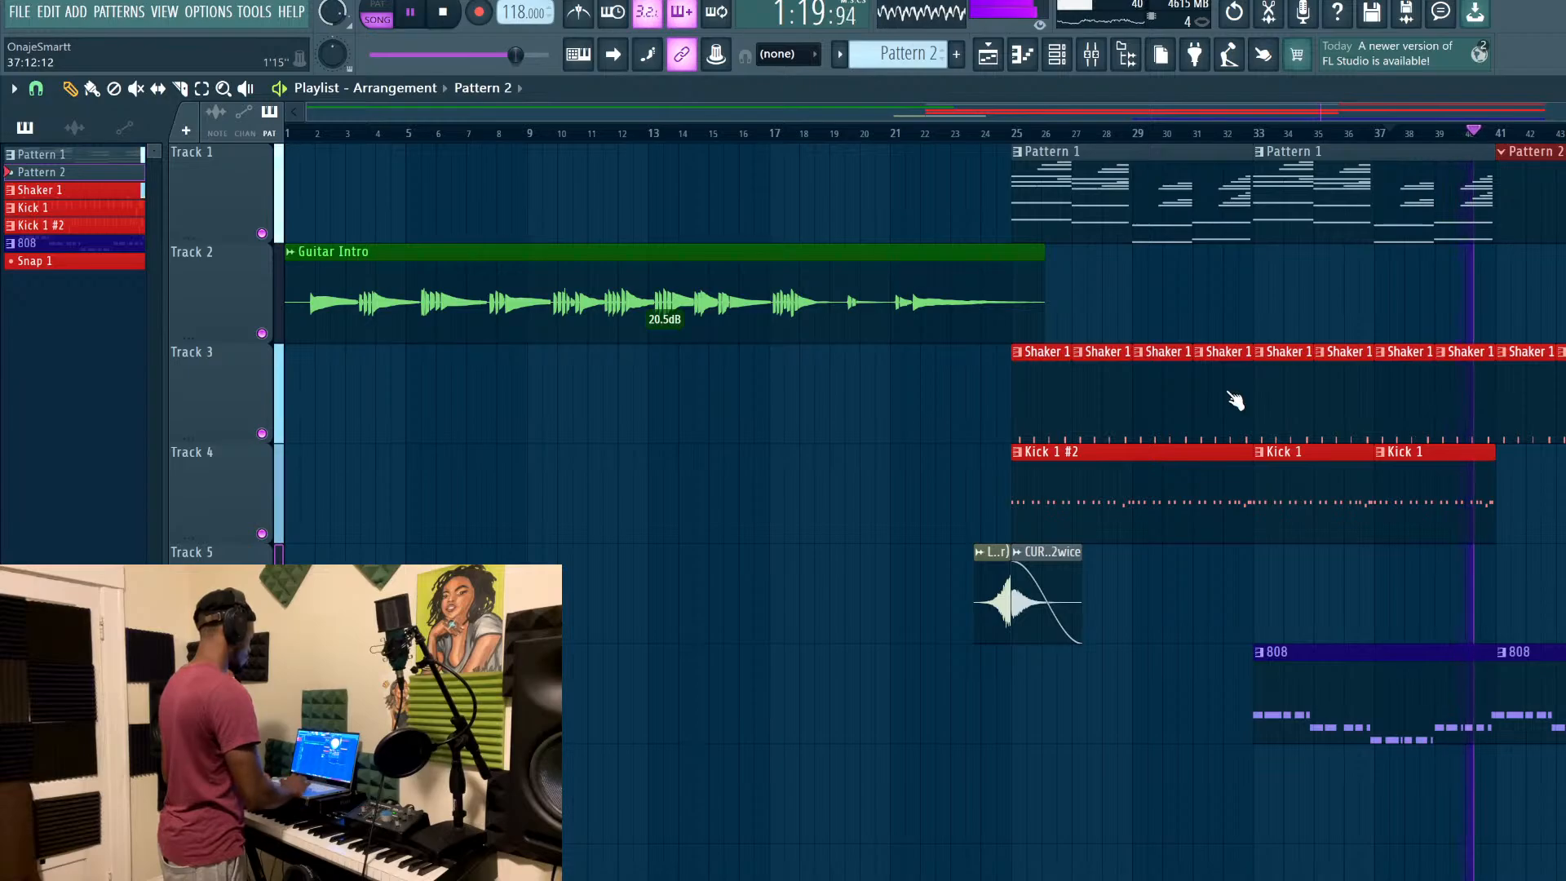
pyautogui.click(1098, 58)
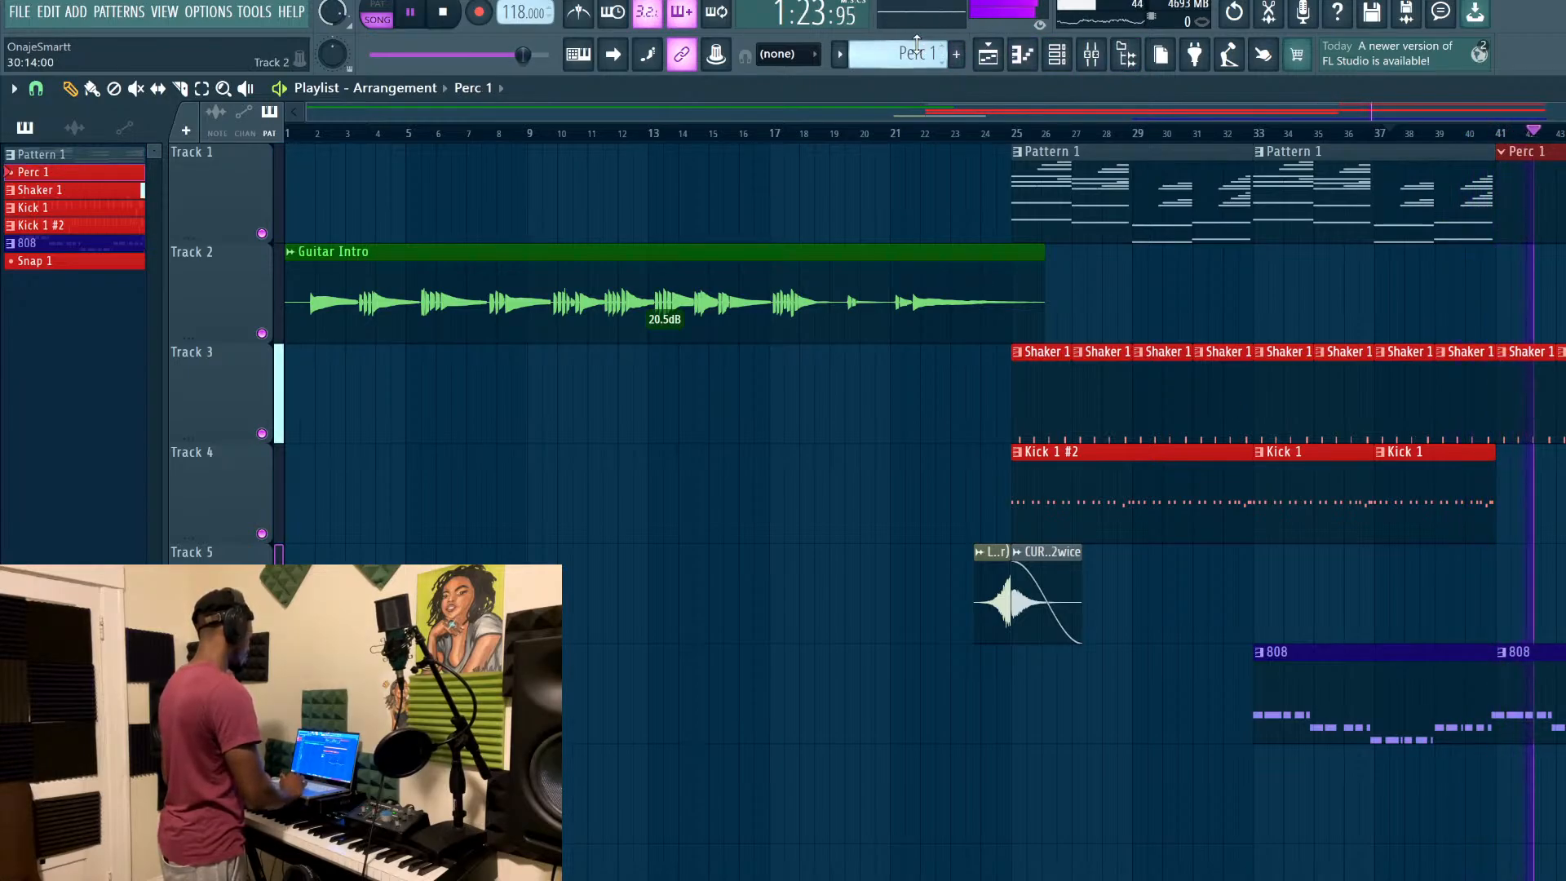
# Switch to the Snap 1 pattern and add the Eternity Snap 6 sample to the channel rack
pyautogui.scroll(-5, 917, 43)
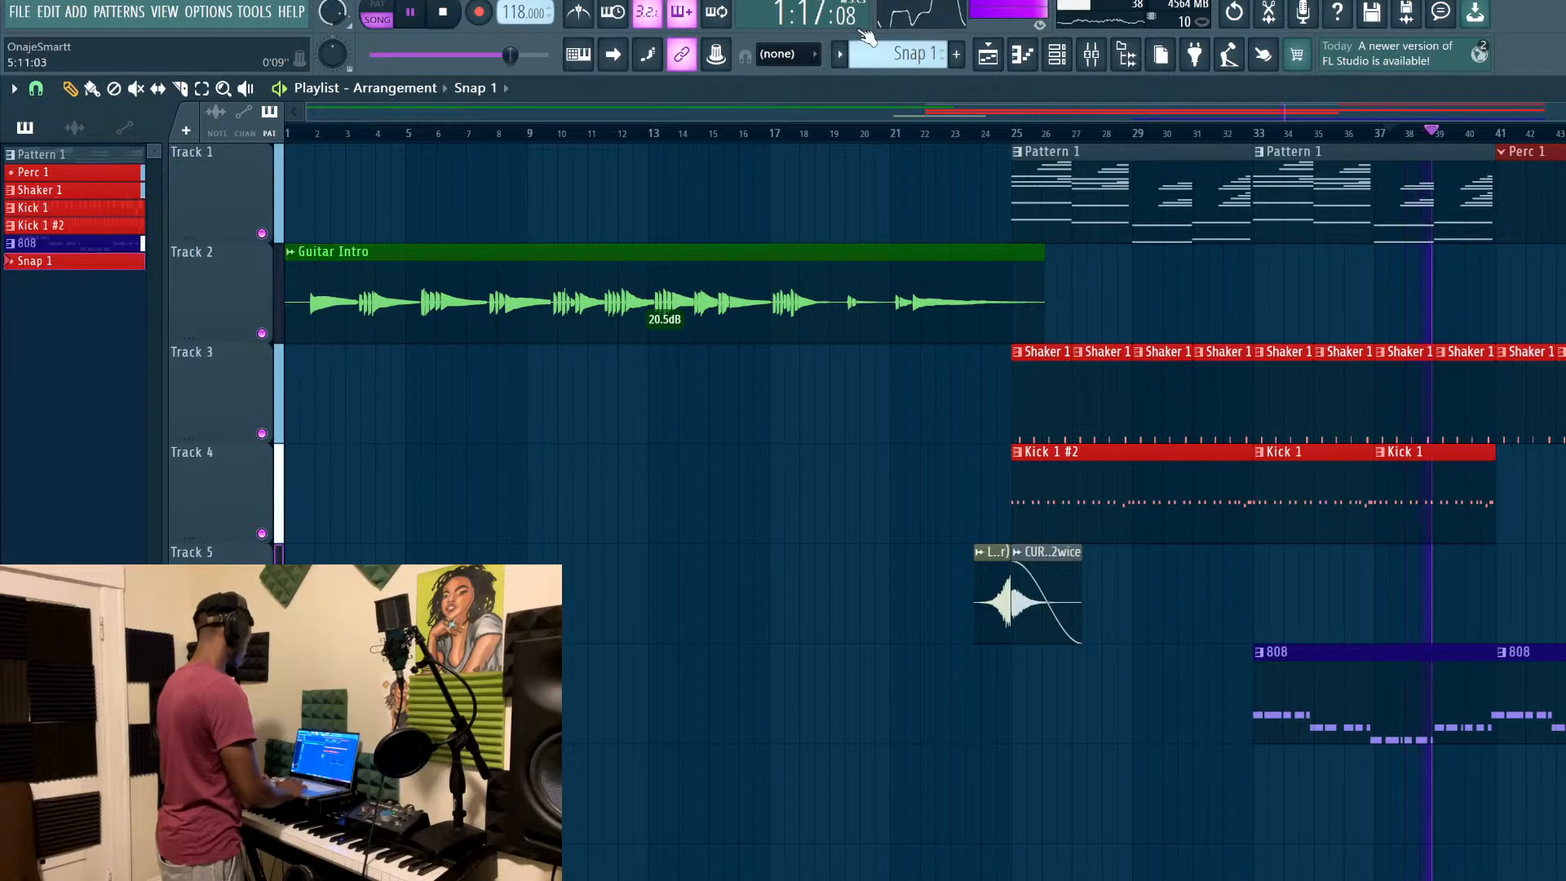
pyautogui.click(1057, 54)
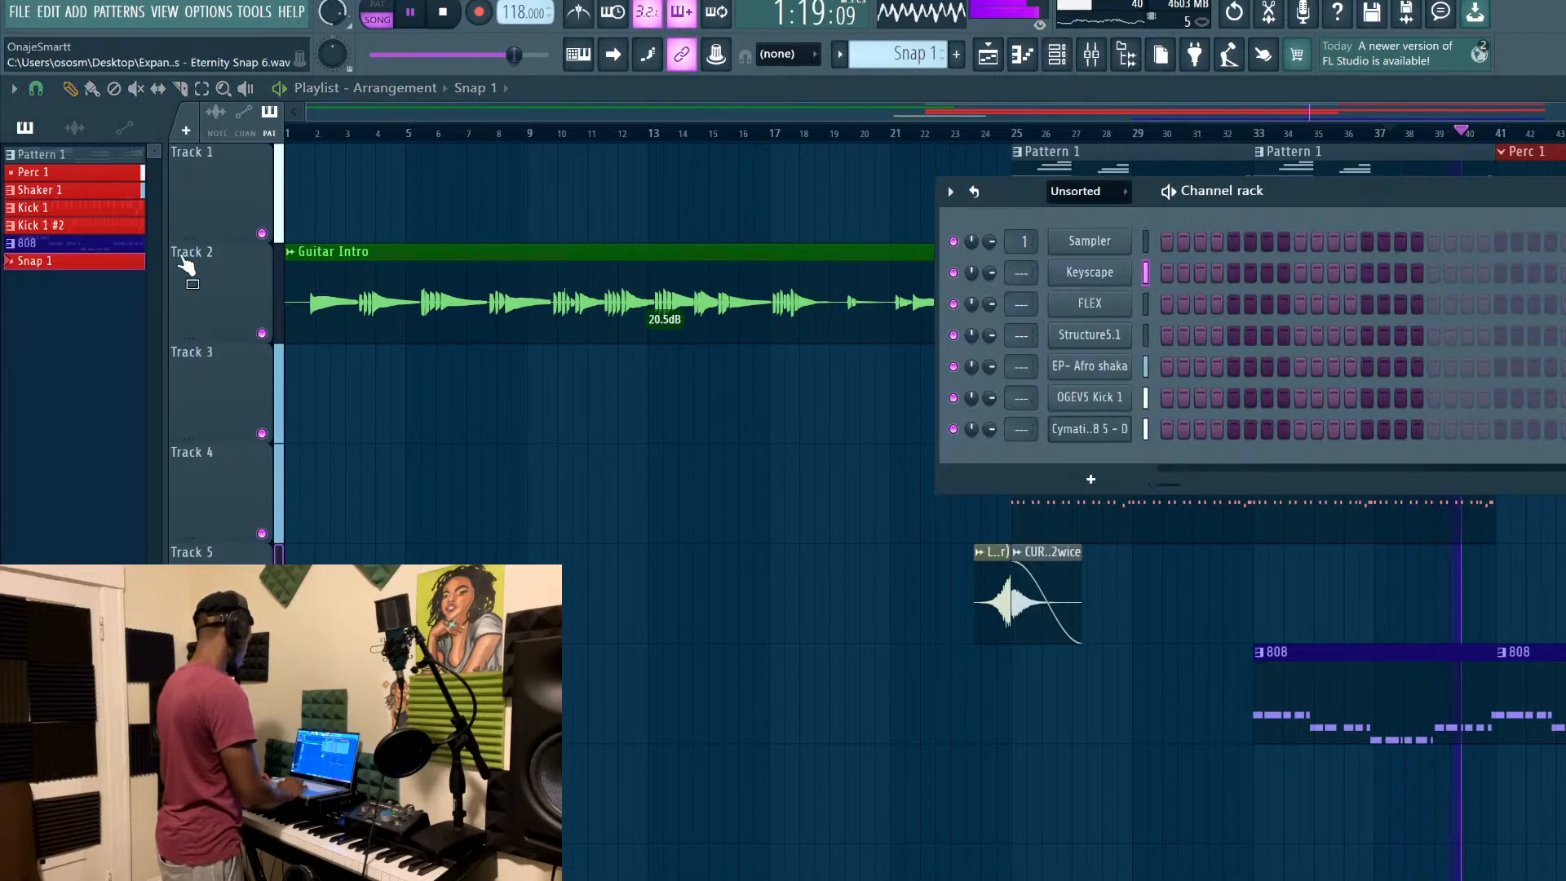
pyautogui.moveTo(186, 264); pyautogui.dragTo(1078, 462)
pyautogui.press('F6')
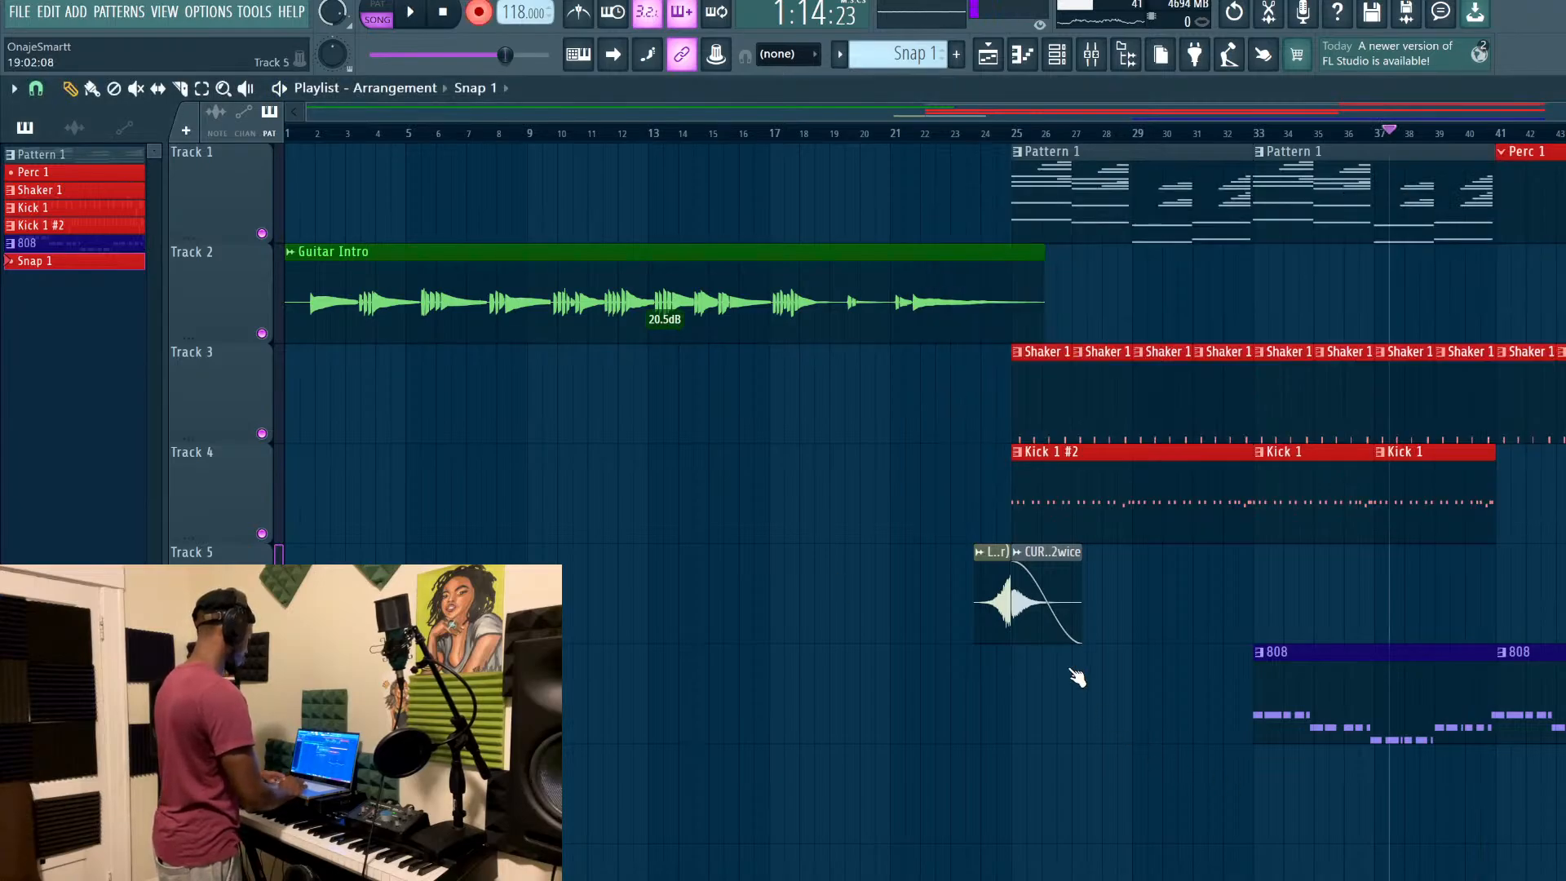
# Record a snap part into Snap 1 over the playing arrangement, and save the project
pyautogui.press('space')
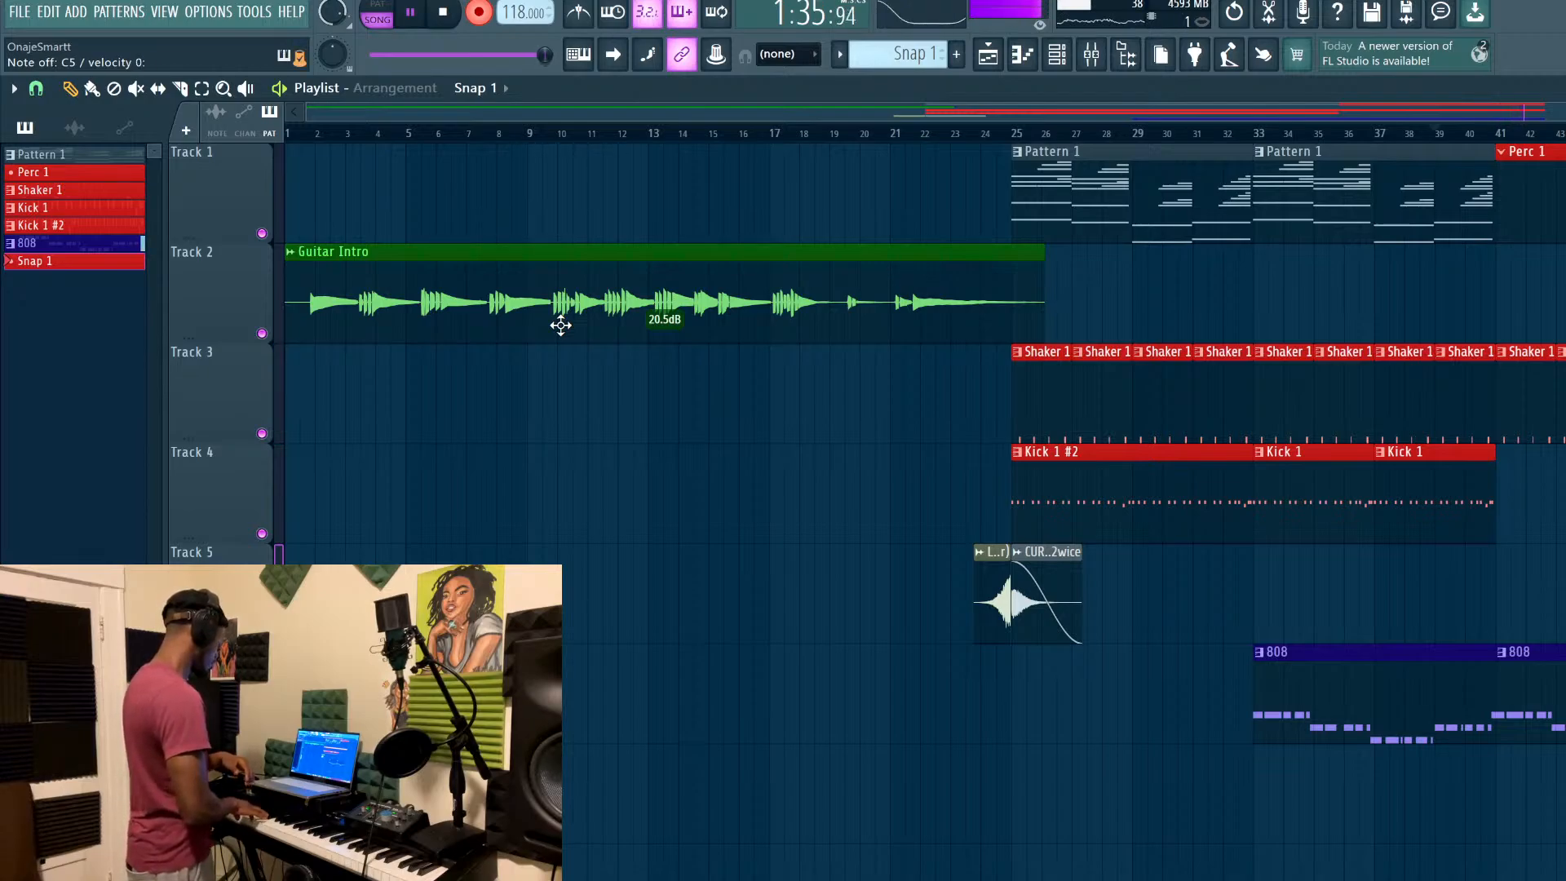
pyautogui.press('space')
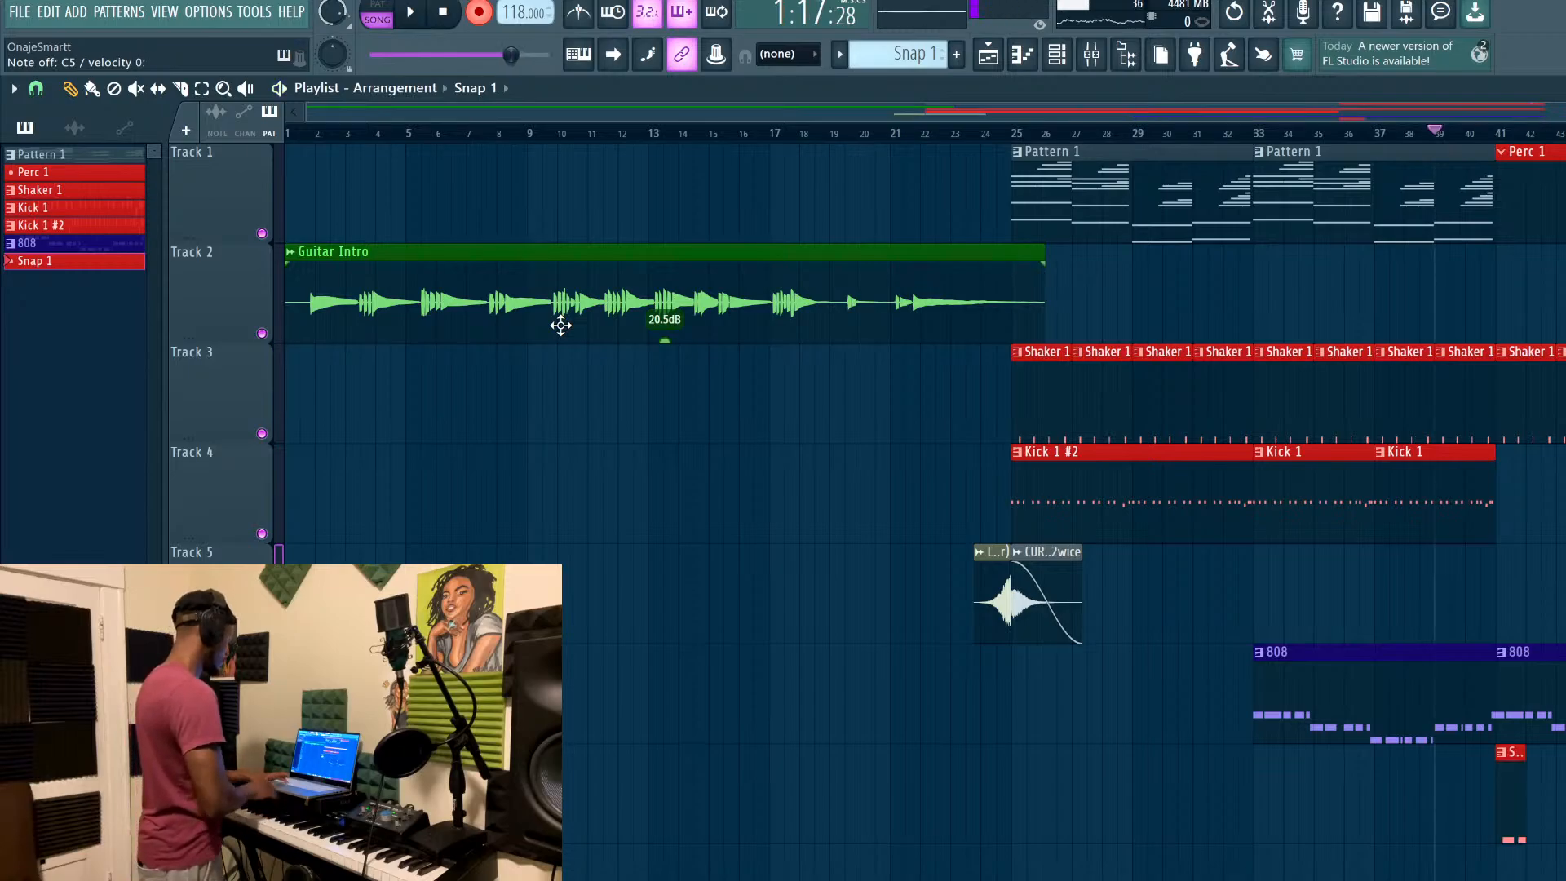
pyautogui.press('space')
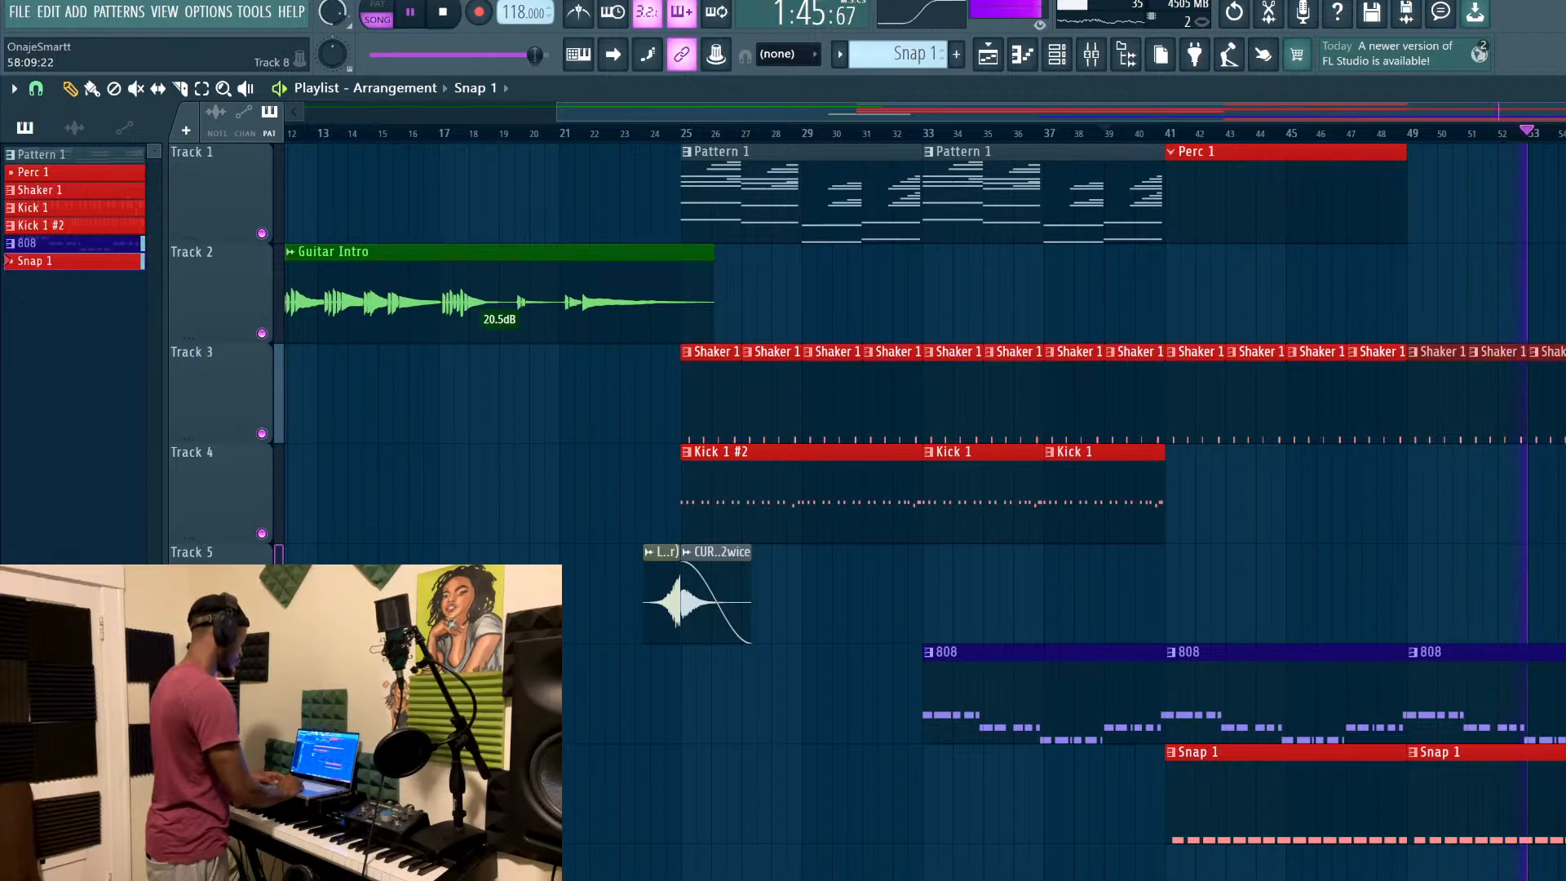
pyautogui.click(1011, 192)
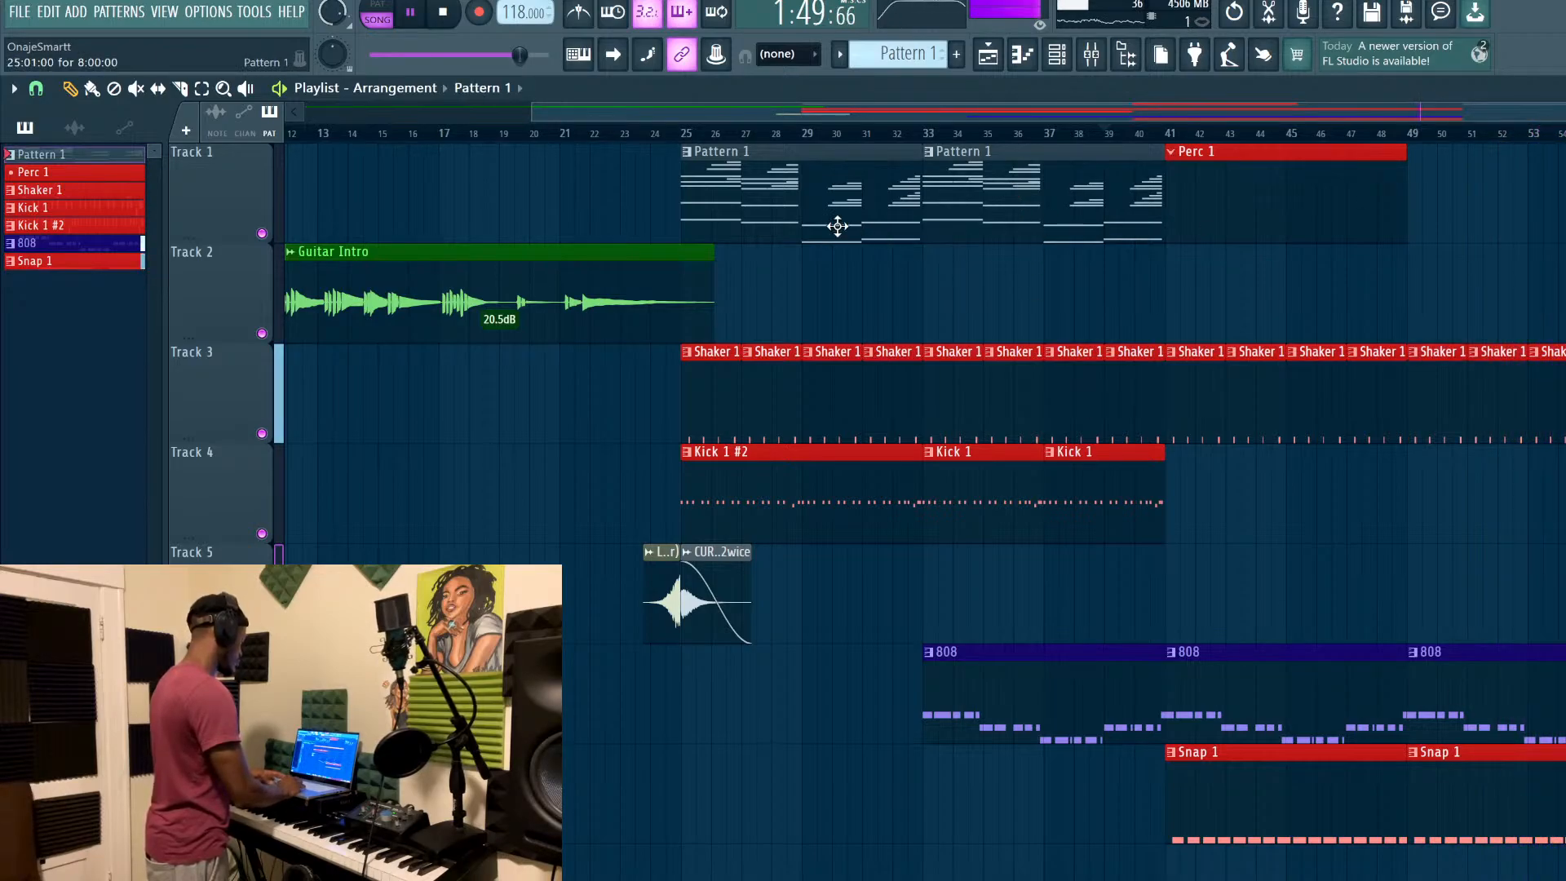
pyautogui.hotkey('ctrl', 's')
# Duplicate the riser and crash clips on Track 5 and move the copies to just before bar 57
pyautogui.moveTo(818, 605); pyautogui.dragTo(549, 608)
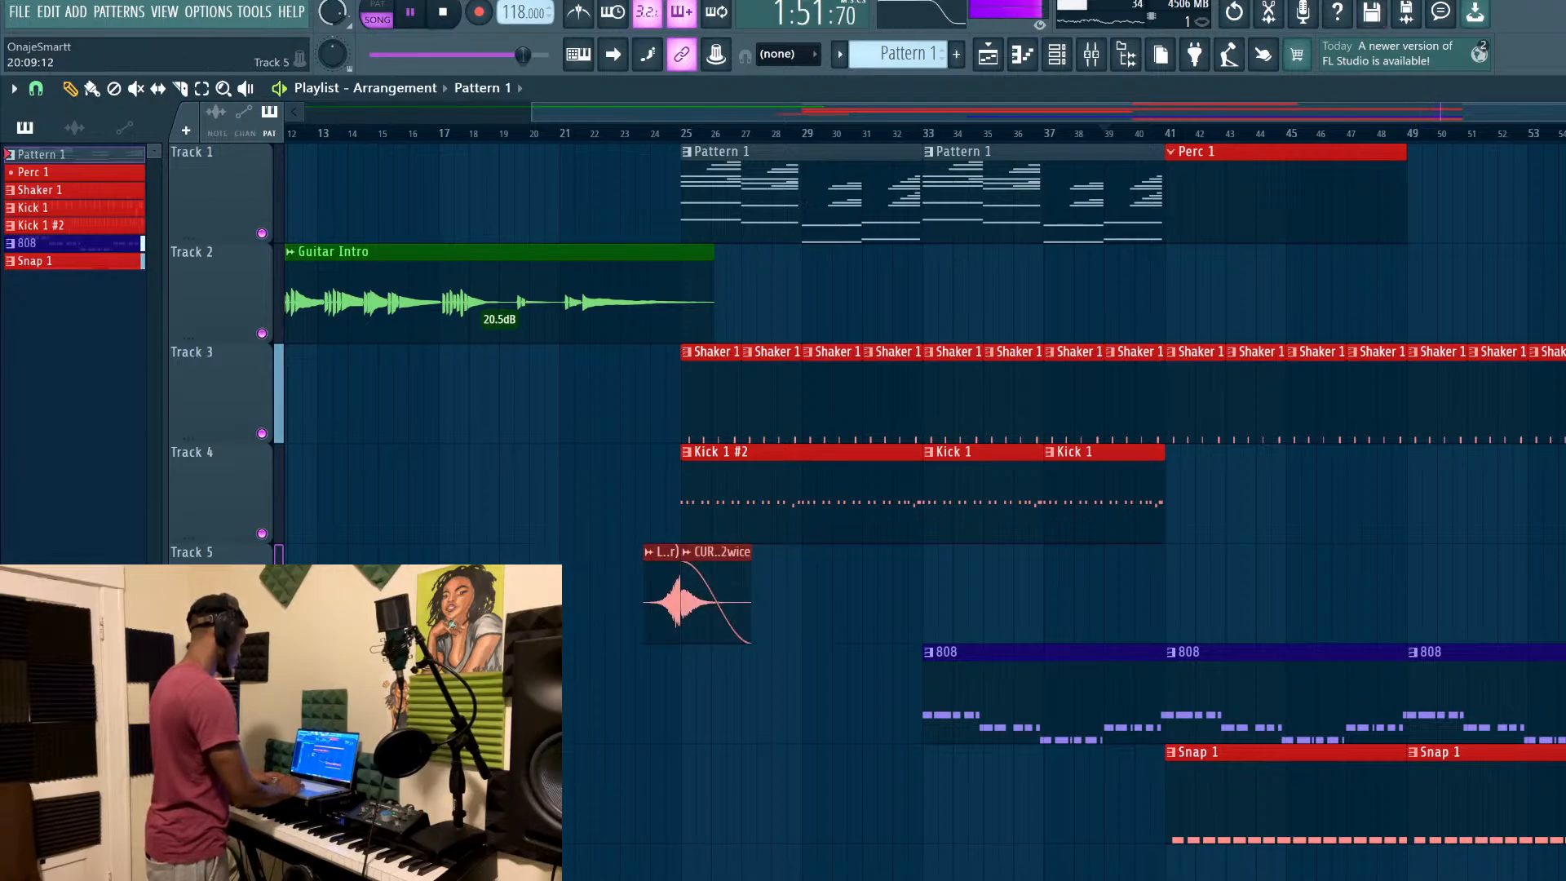
pyautogui.hotkey('ctrl', 'c')
pyautogui.hotkey('ctrl', 'v')
pyautogui.press('space')
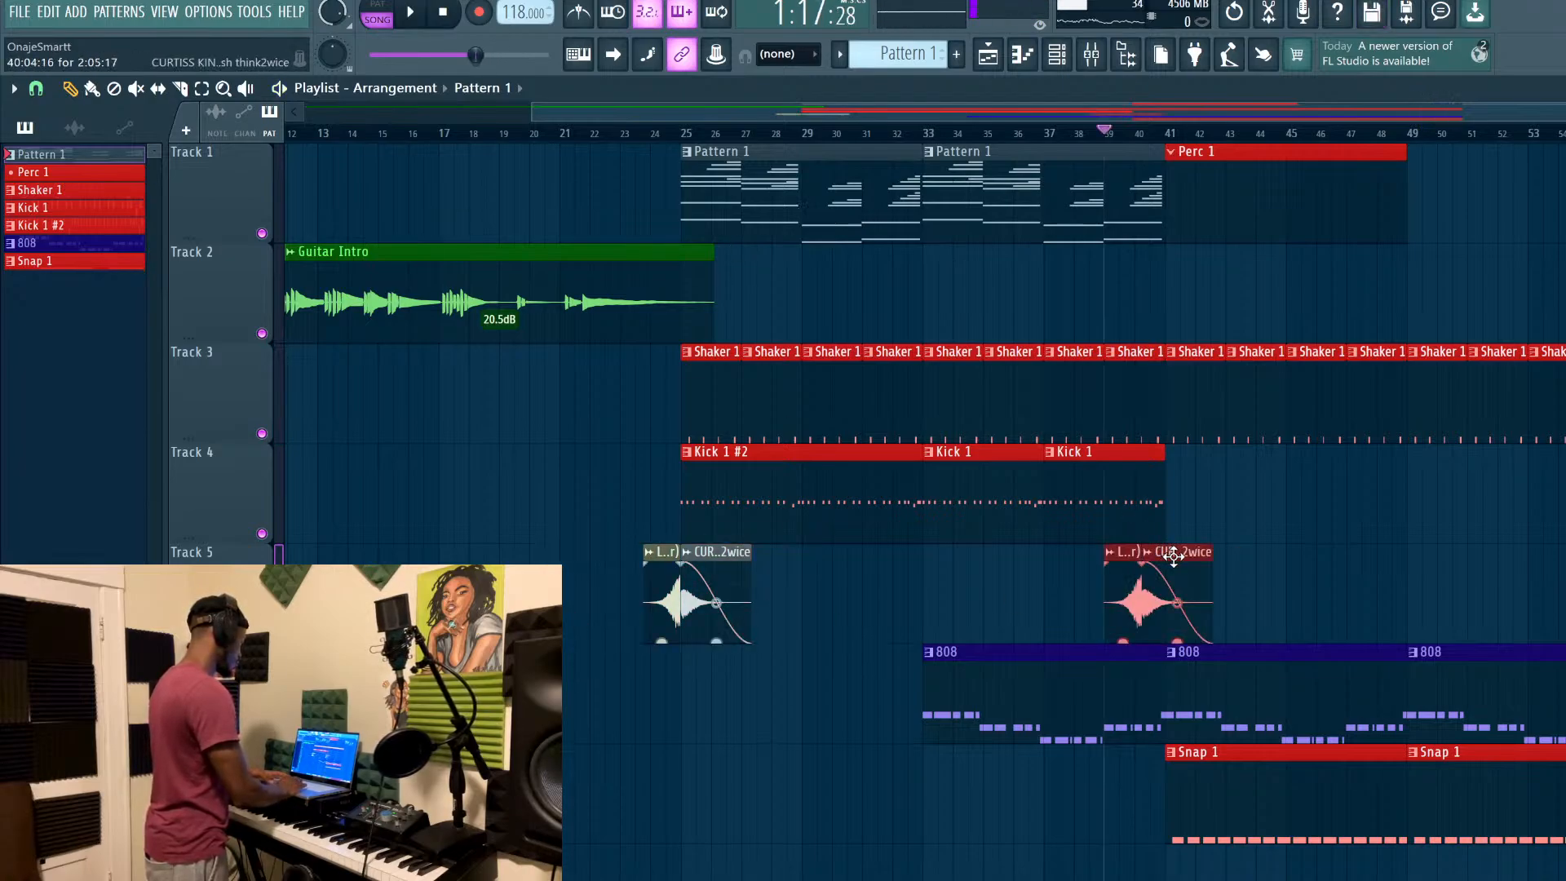
pyautogui.rightClick(1159, 555)
pyautogui.click(1564, 603)
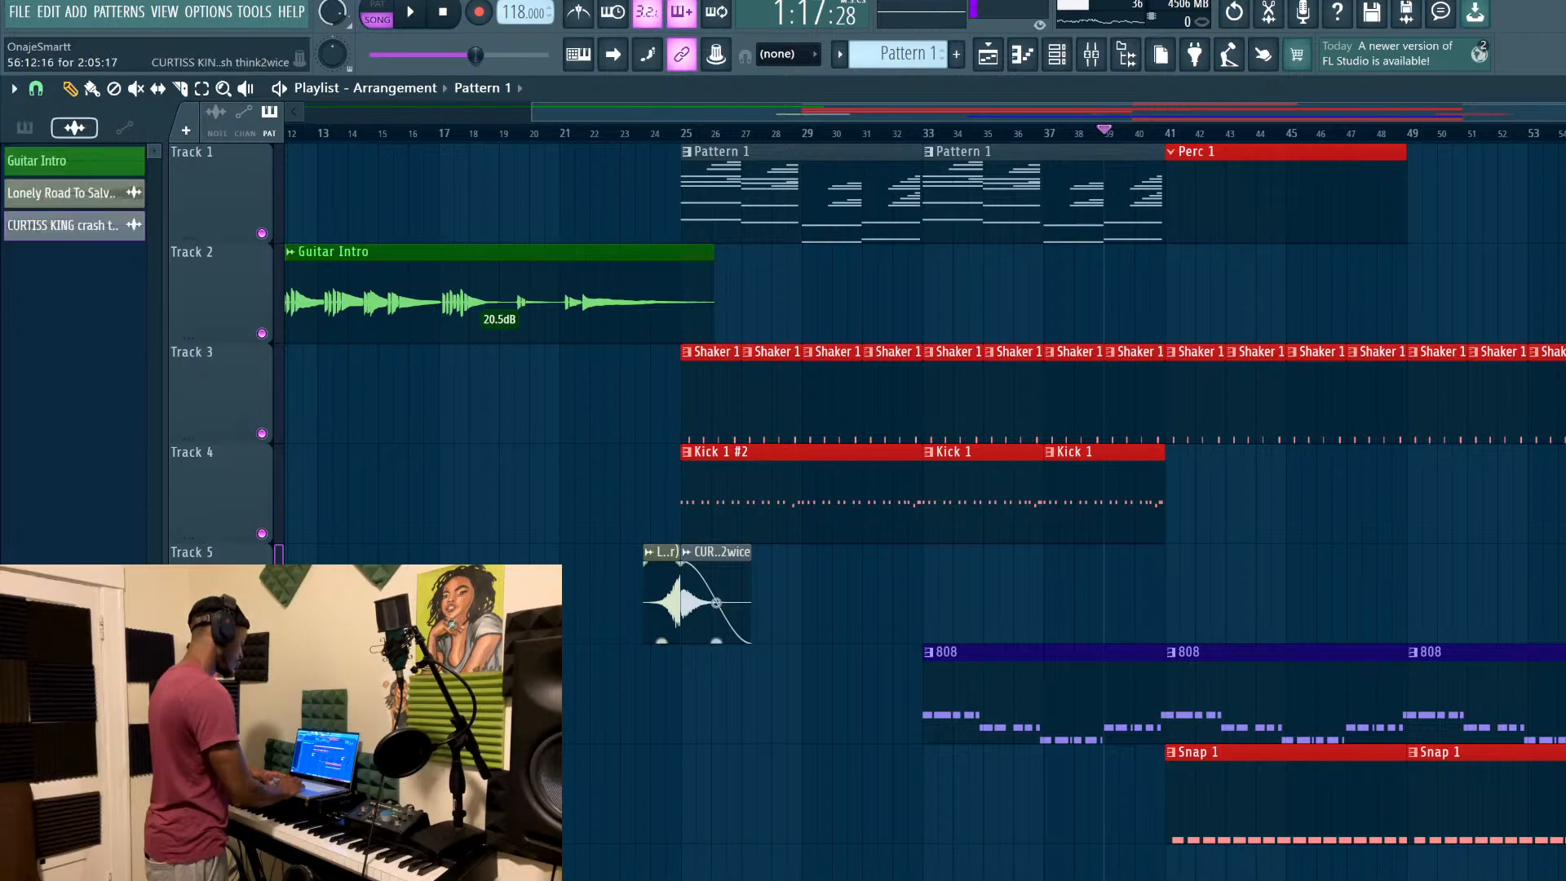
# Align the copied riser and crash so the riser ends and the crash begins at bar 57, and deselect them
pyautogui.scroll(5, 1564, 603)
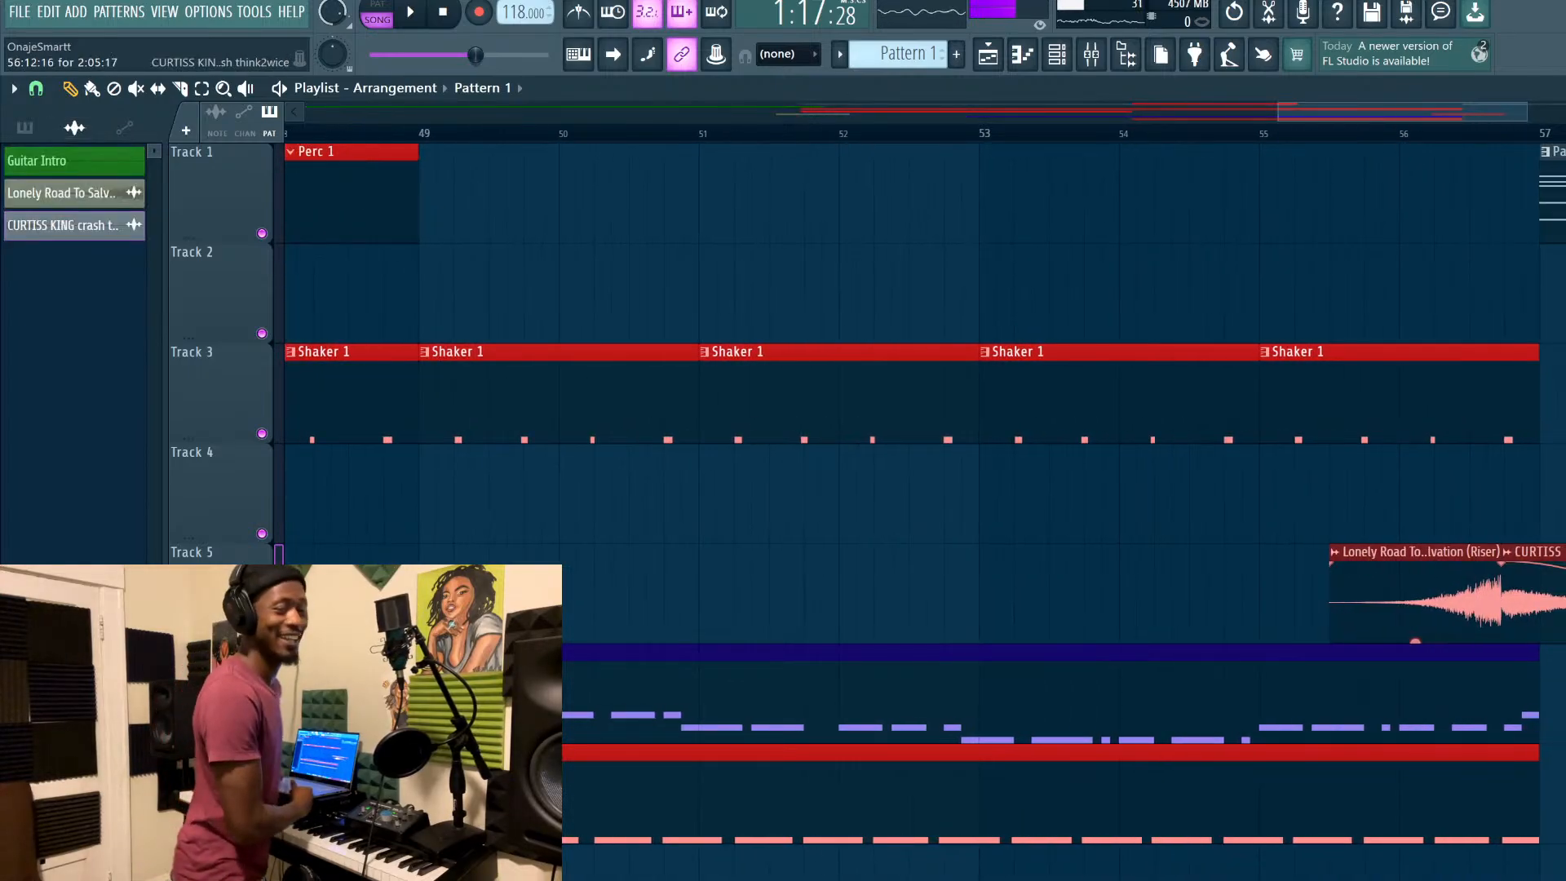
pyautogui.moveTo(1530, 604)
pyautogui.mouseDown()
pyautogui.moveTo(1565, 604)
pyautogui.moveTo(1547, 604)
pyautogui.mouseUp()
pyautogui.scroll(3, 1547, 604)
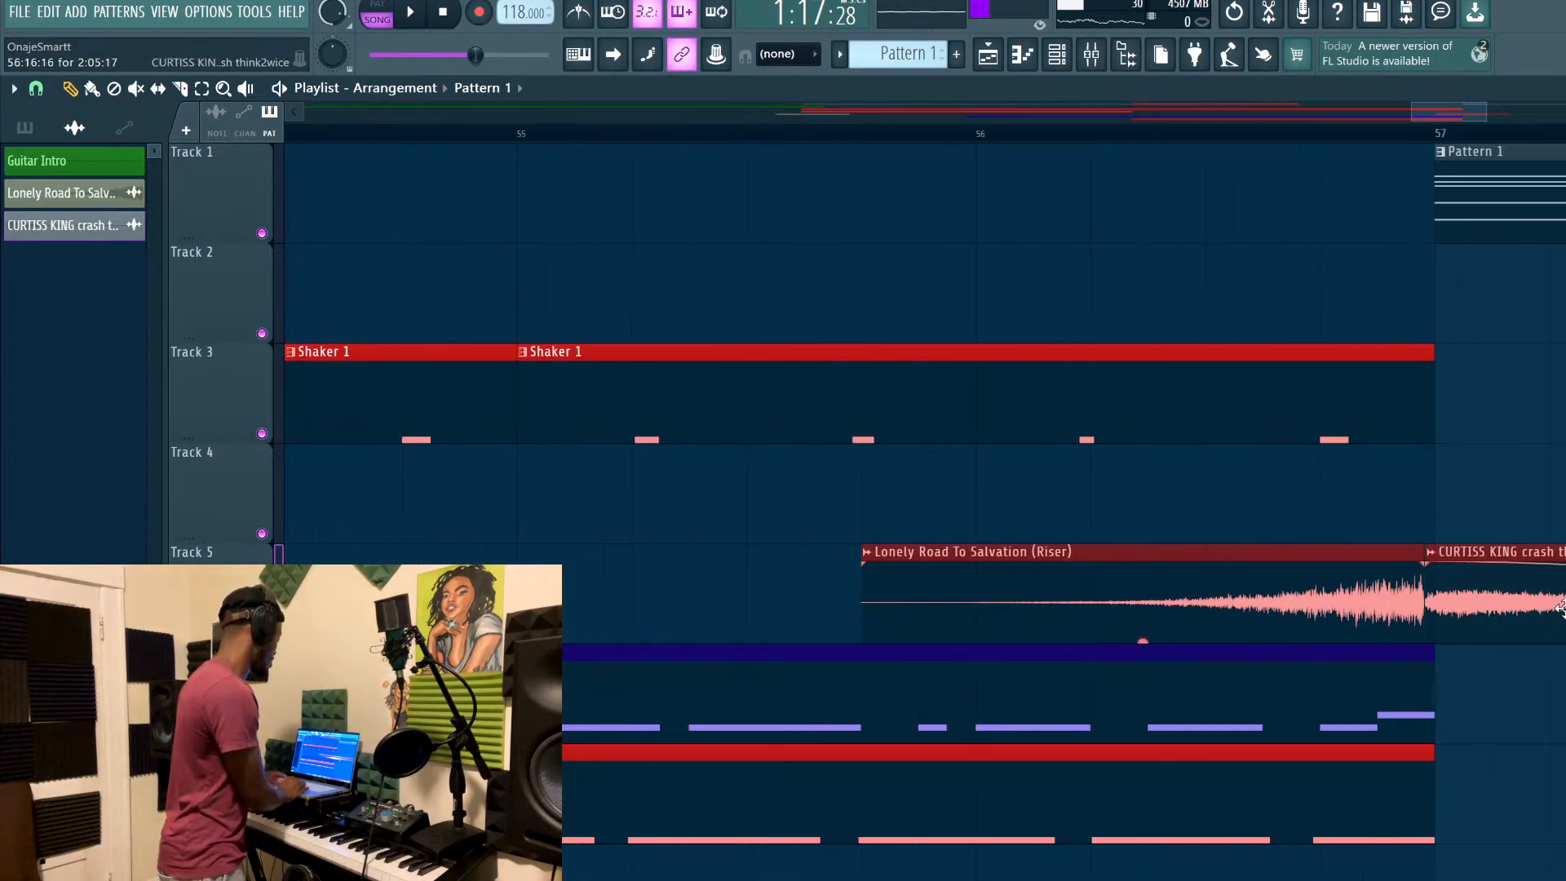
pyautogui.scroll(3, 1530, 560)
pyautogui.scroll(1, 1529, 560)
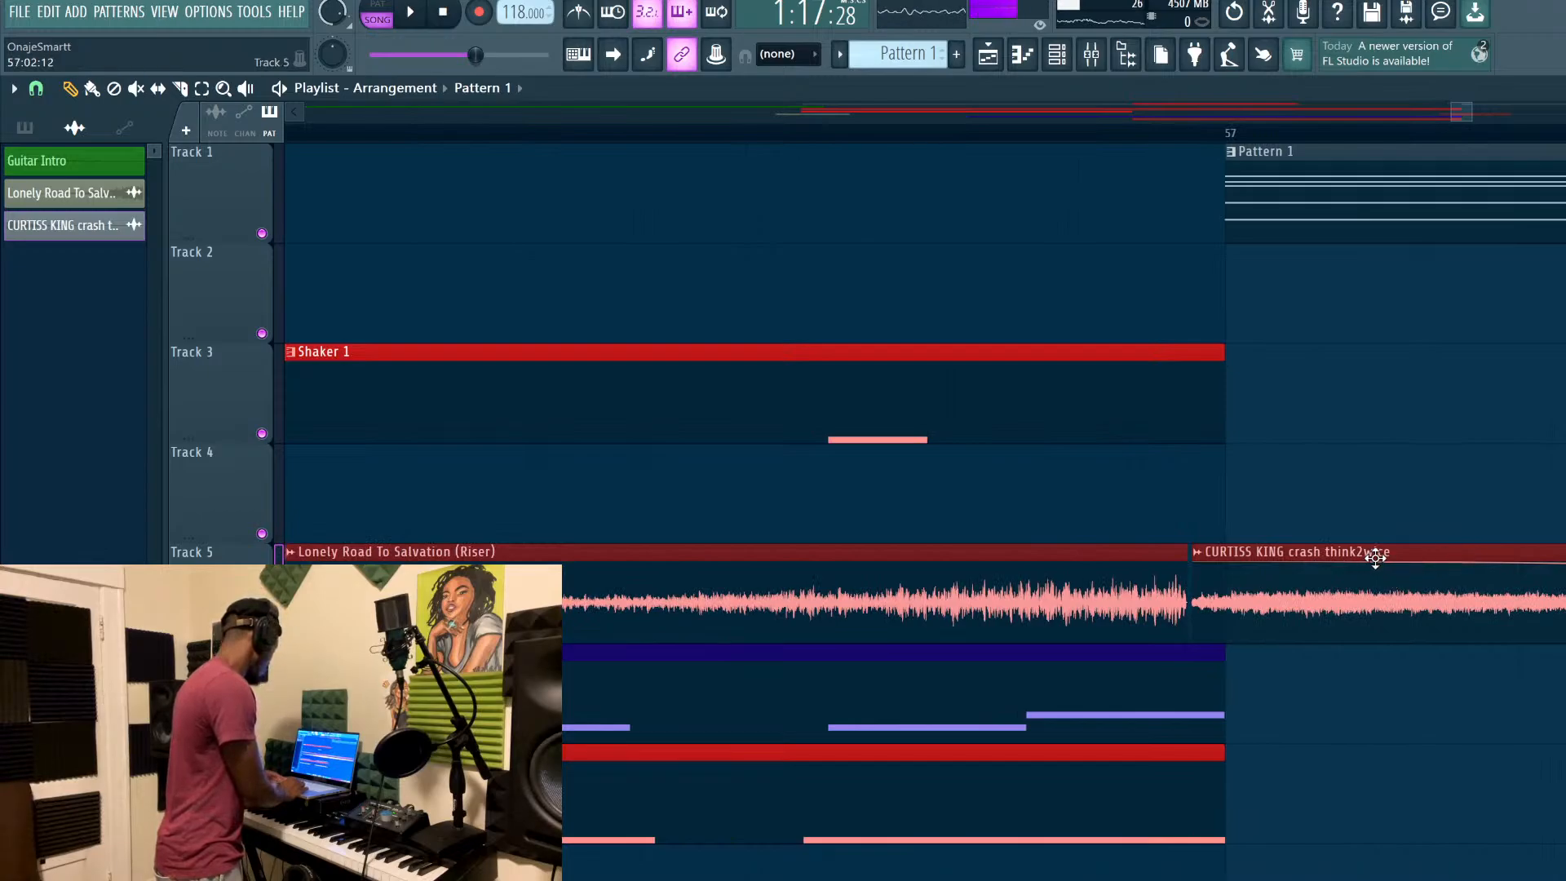
pyautogui.moveTo(1376, 558); pyautogui.dragTo(1412, 560)
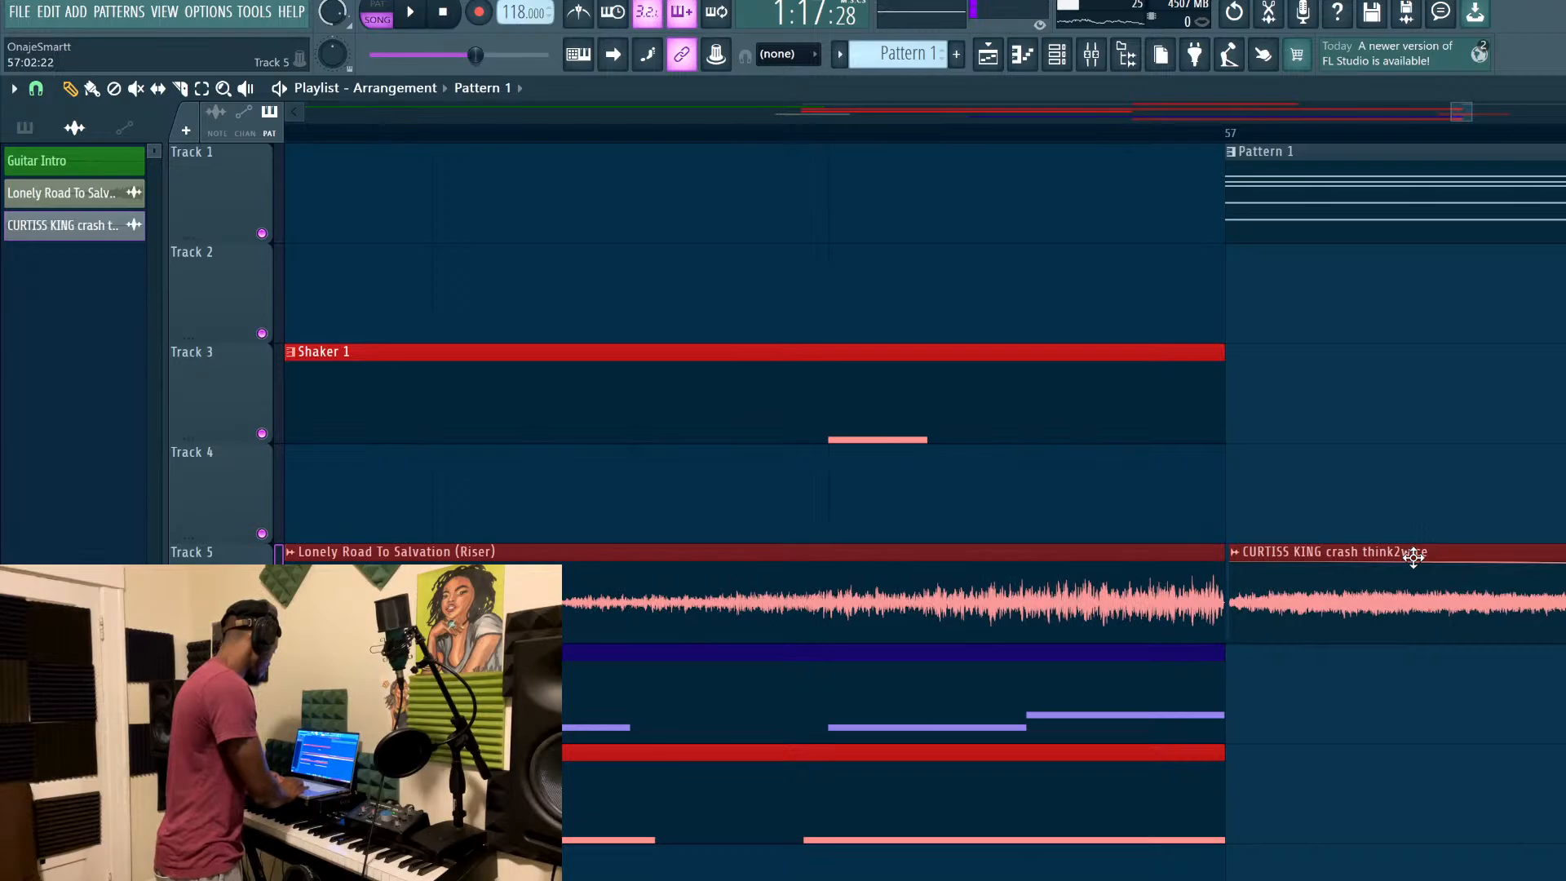
pyautogui.scroll(-7, 1373, 605)
pyautogui.keyDown('ctrl'); pyautogui.click(1373, 605); pyautogui.keyUp('ctrl')
pyautogui.scroll(-3, 1307, 811)
pyautogui.scroll(-5, 1307, 811)
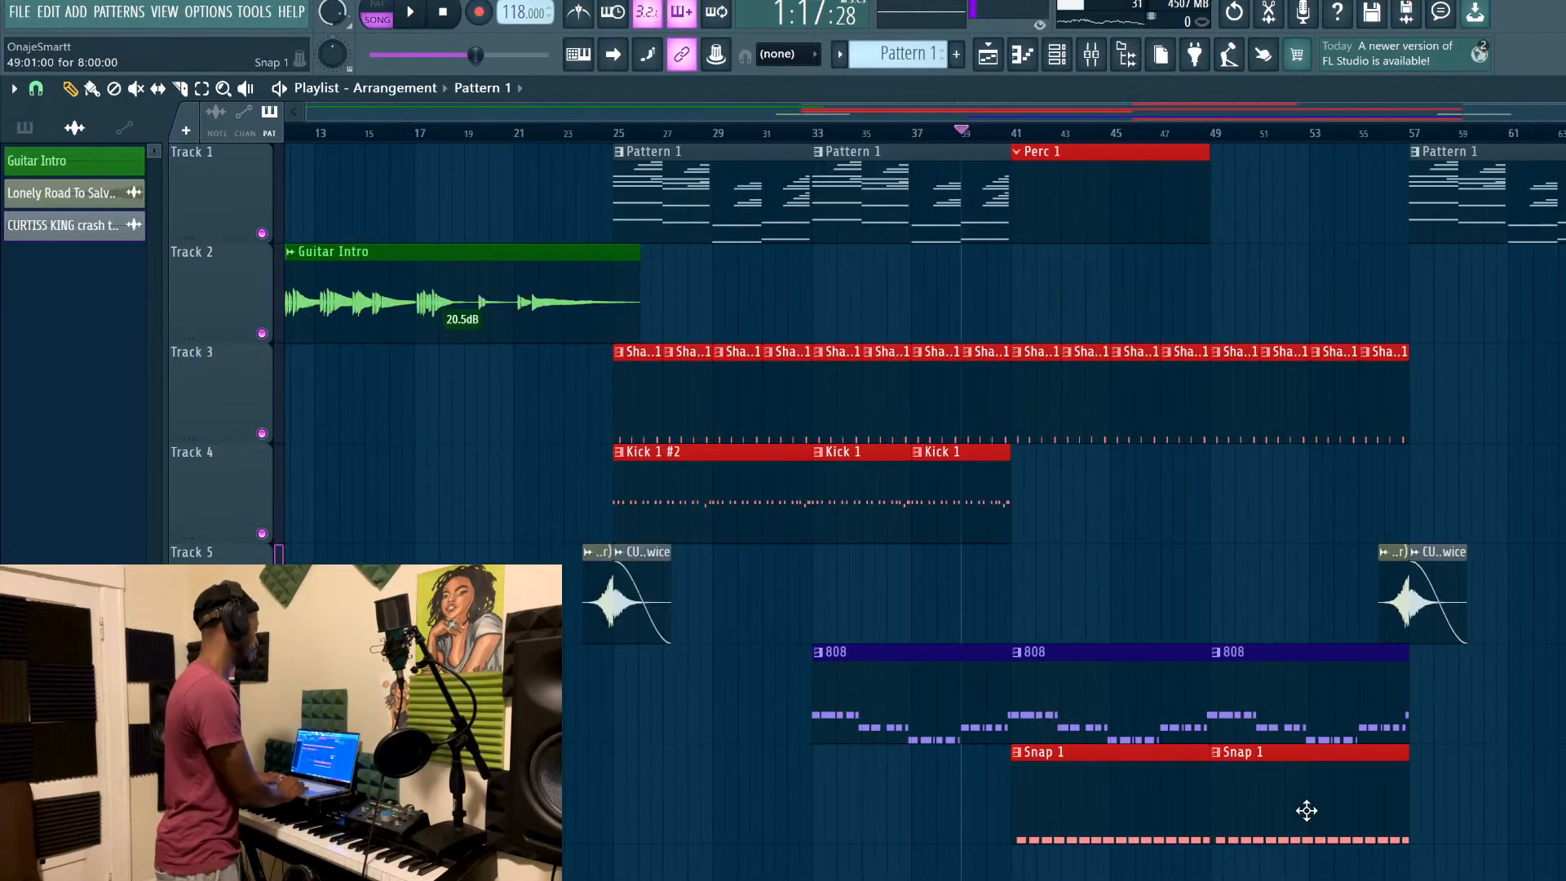
# Move the song position to bar 25 and return it to the start of the arrangement
pyautogui.scroll(-1, 1307, 809)
pyautogui.scroll(1, 1114, 549)
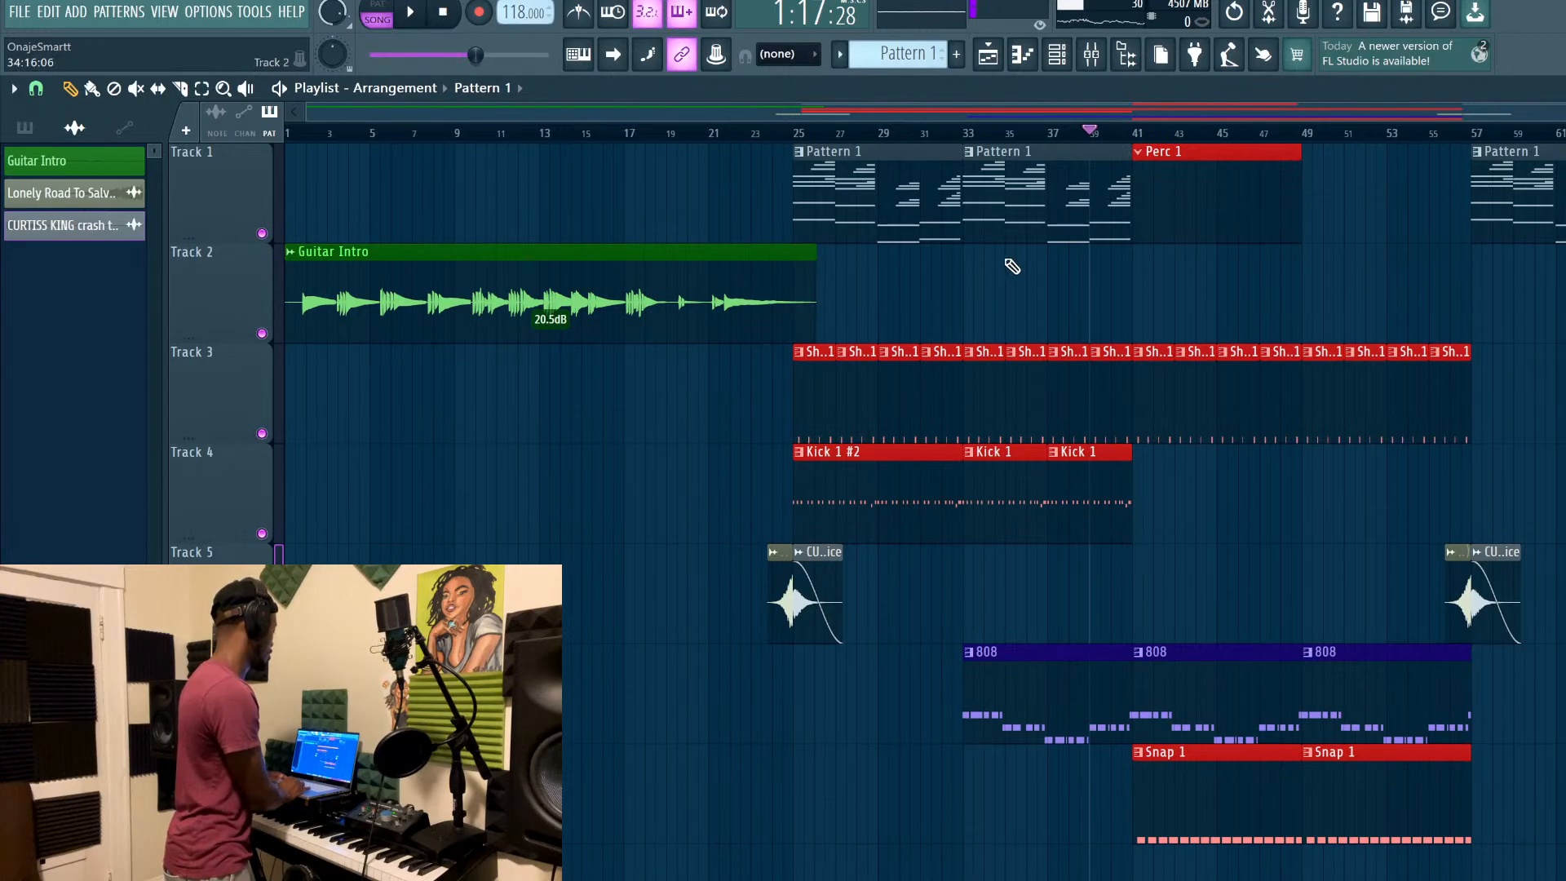
pyautogui.click(797, 133)
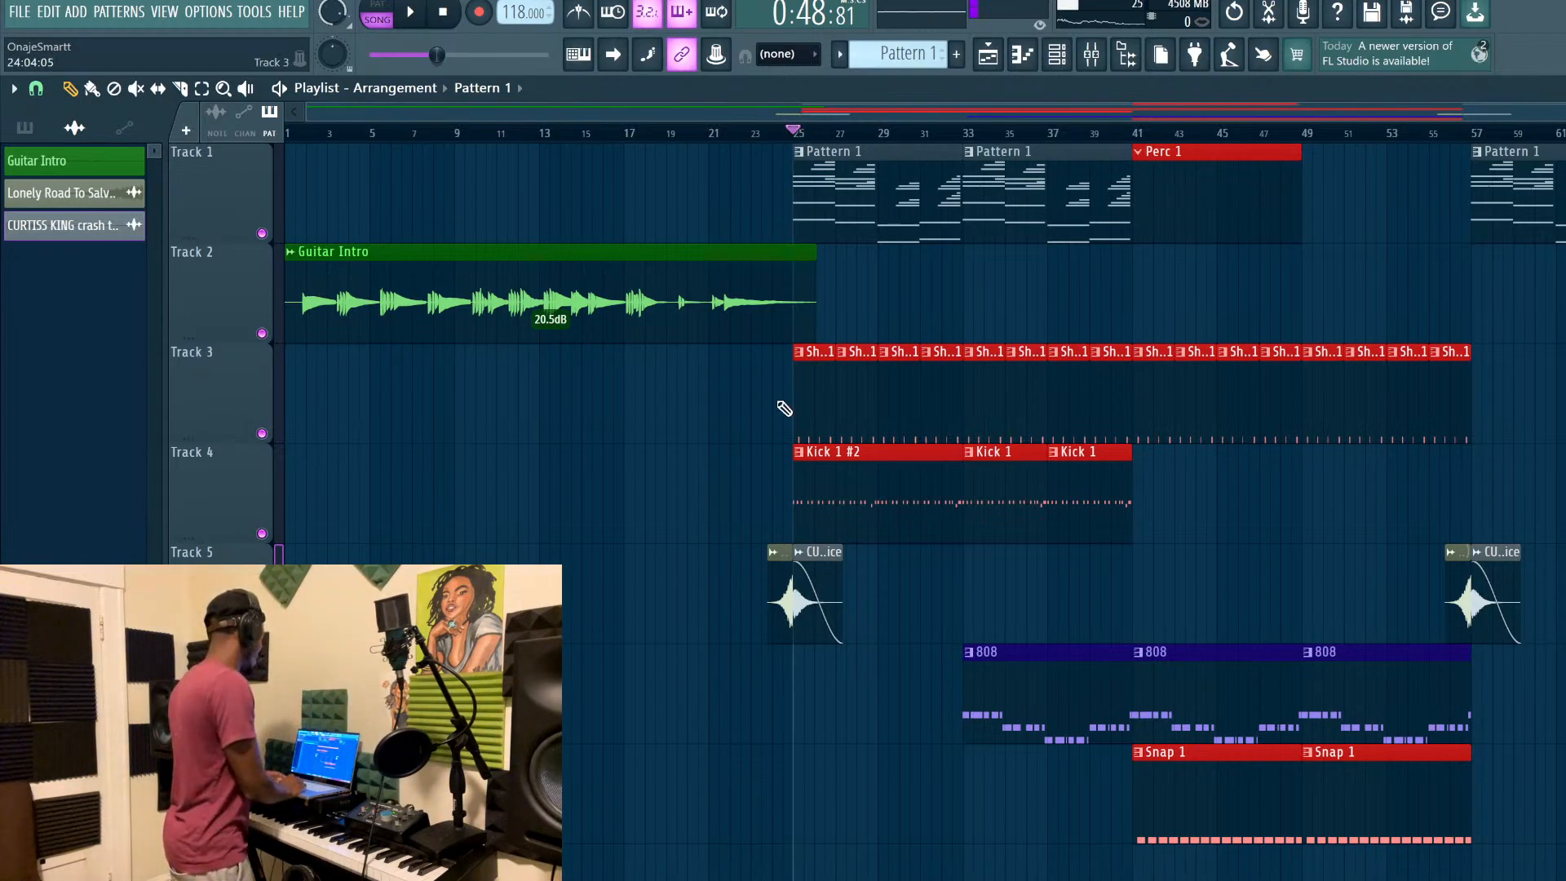
pyautogui.scroll(4, 783, 408)
pyautogui.scroll(-5, 783, 406)
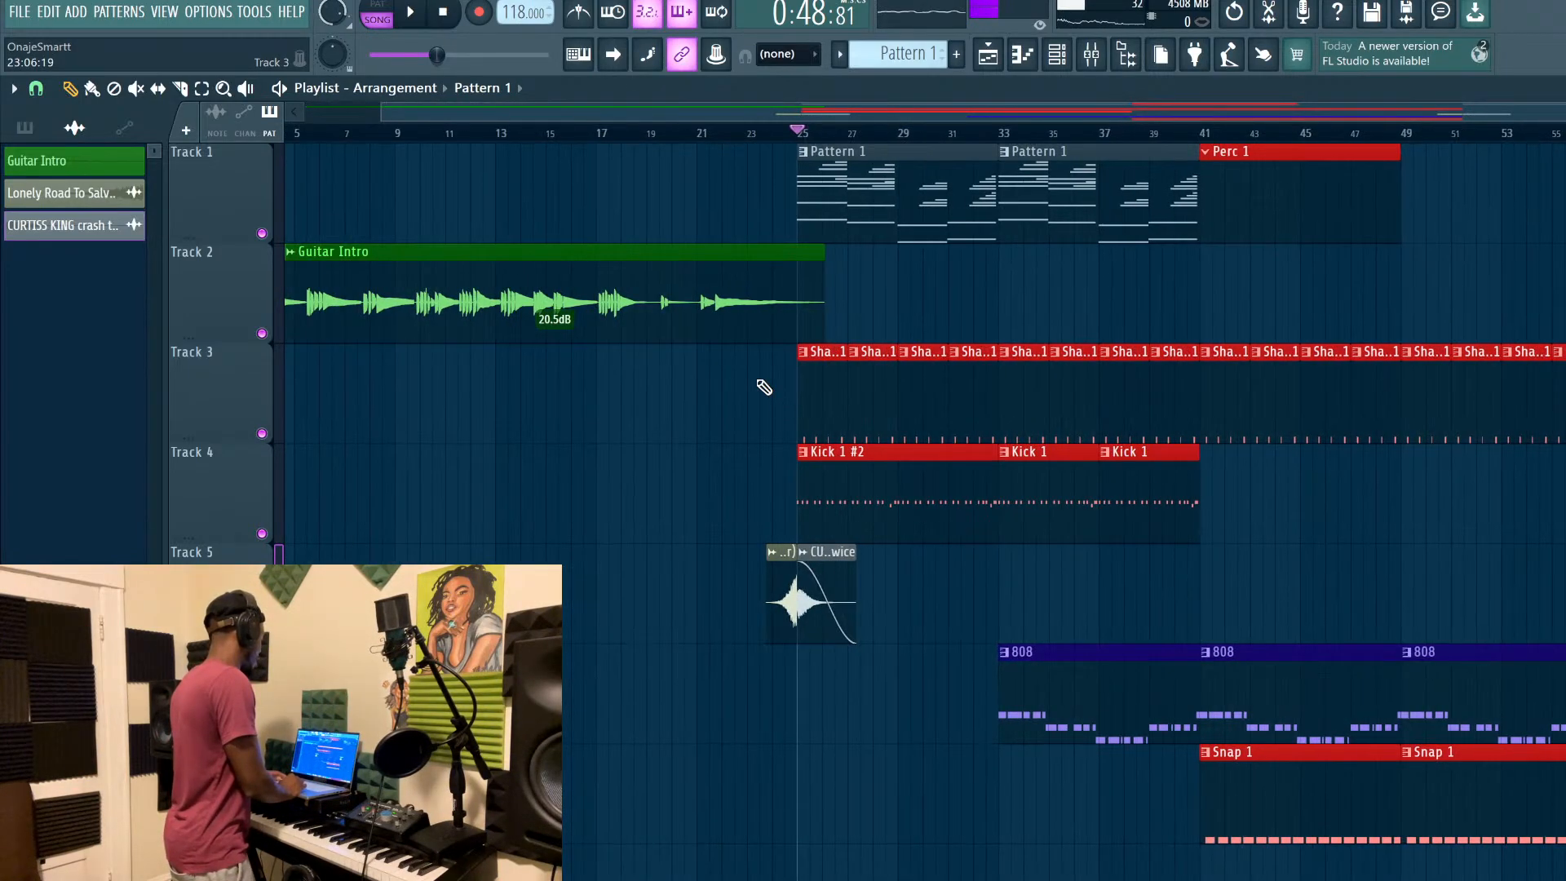
pyautogui.moveTo(438, 57); pyautogui.dragTo(371, 59)
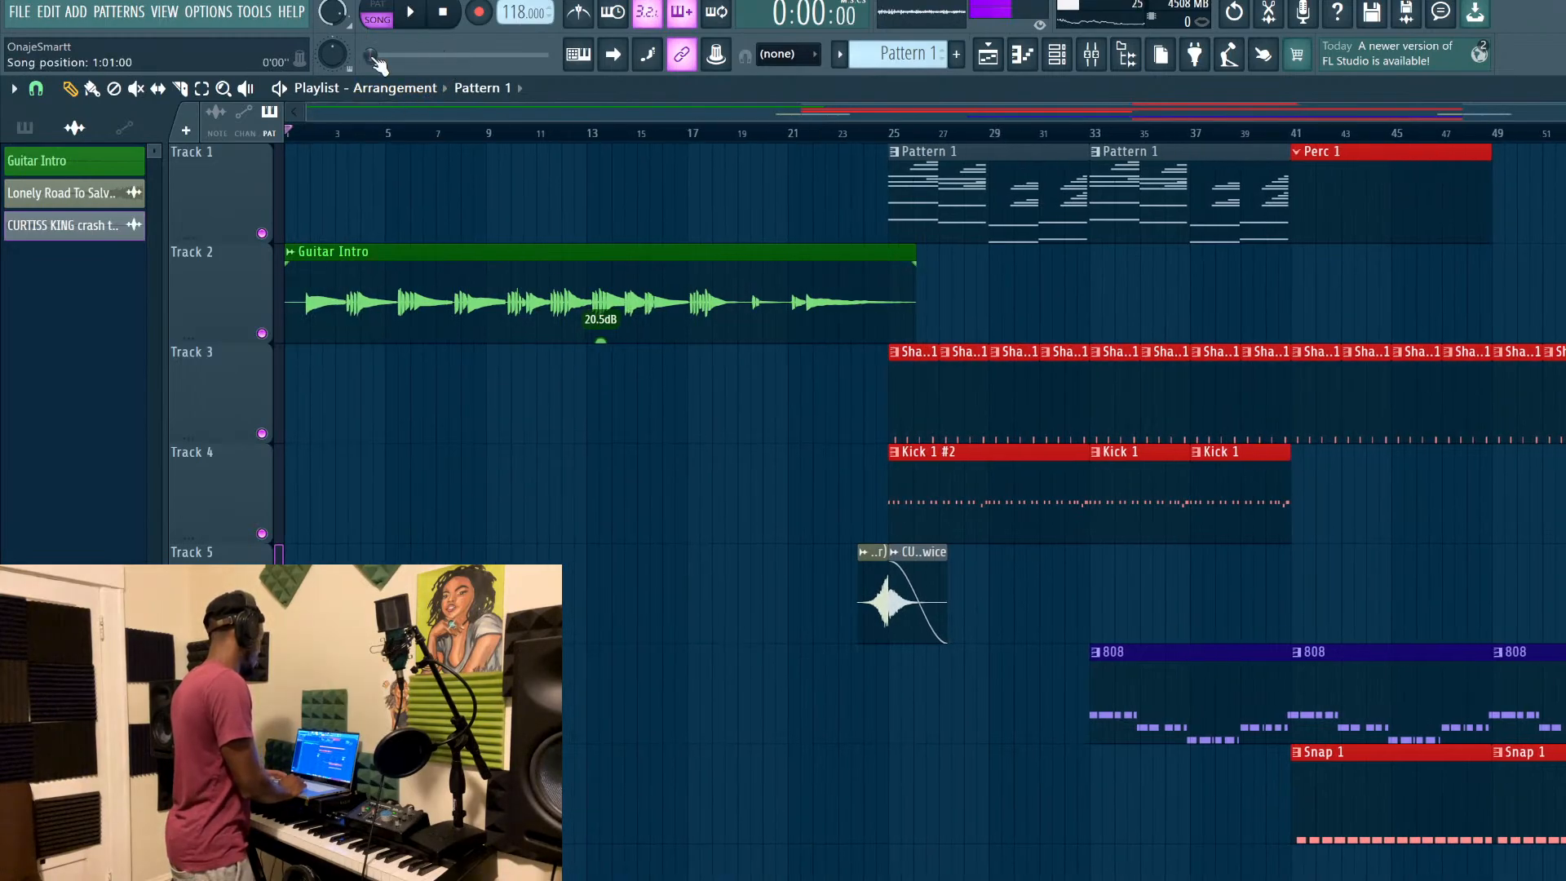
pyautogui.scroll(-1, 498, 300)
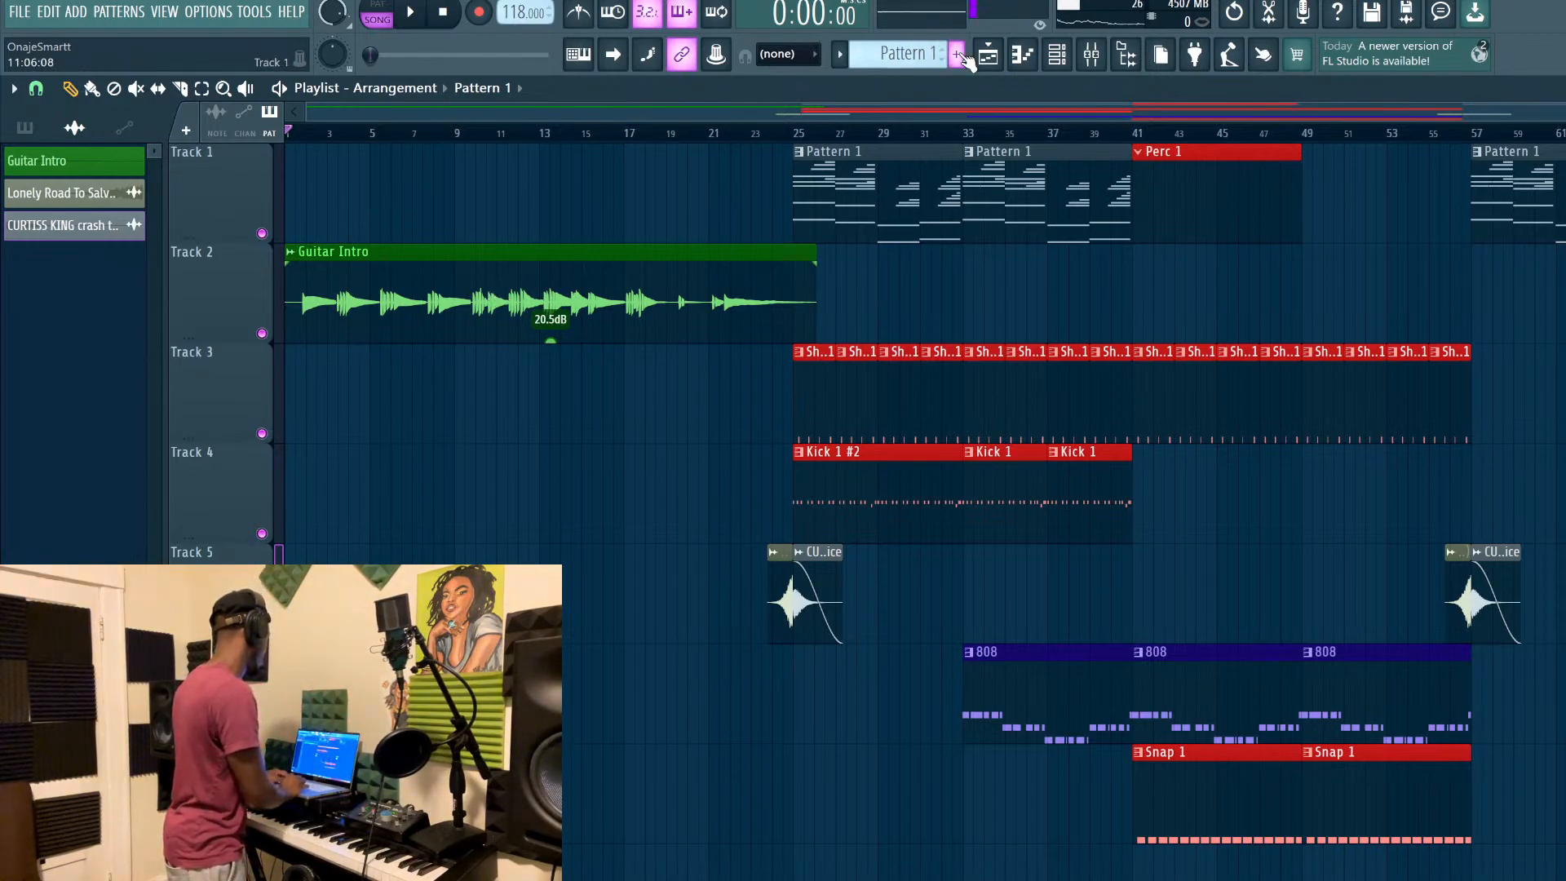
# Create a new pattern named Pad 1 with a teal colour
pyautogui.click(956, 54)
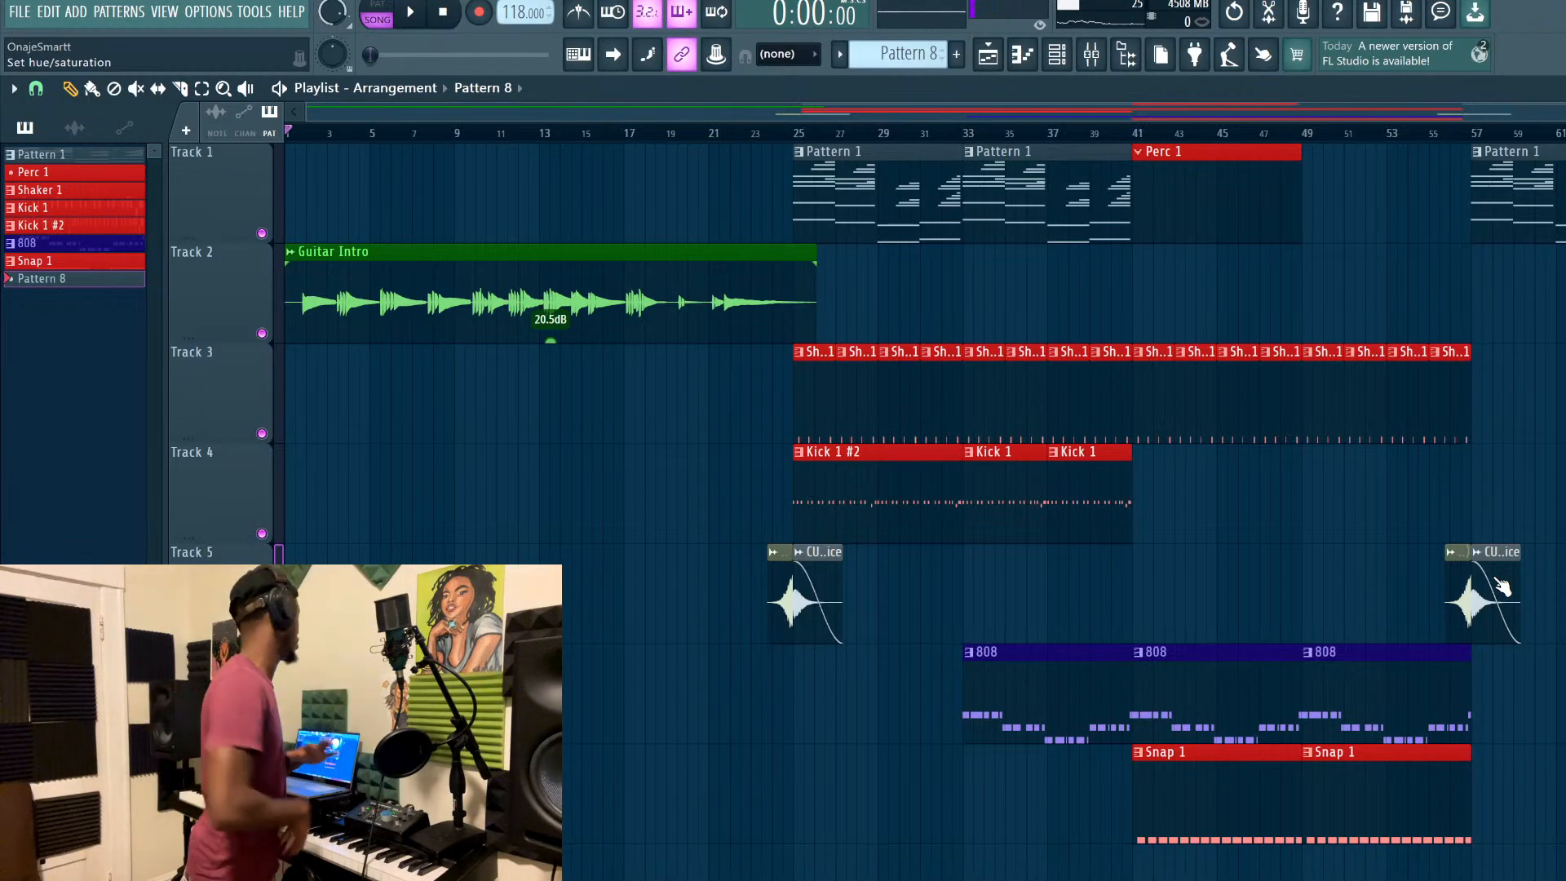
pyautogui.press('Return')
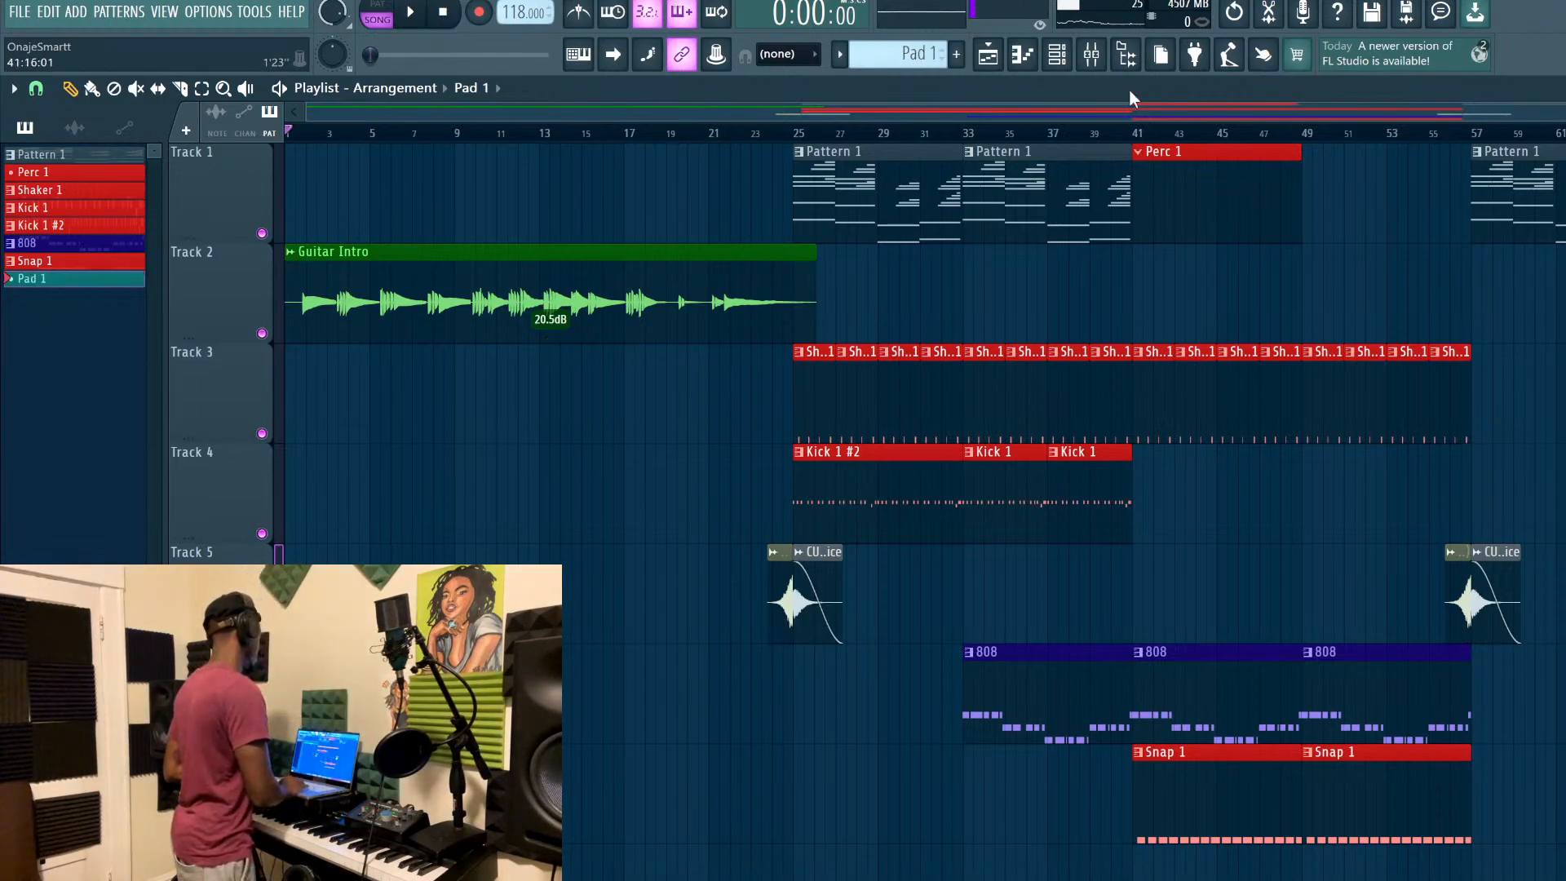
pyautogui.click(1101, 63)
pyautogui.click(1103, 65)
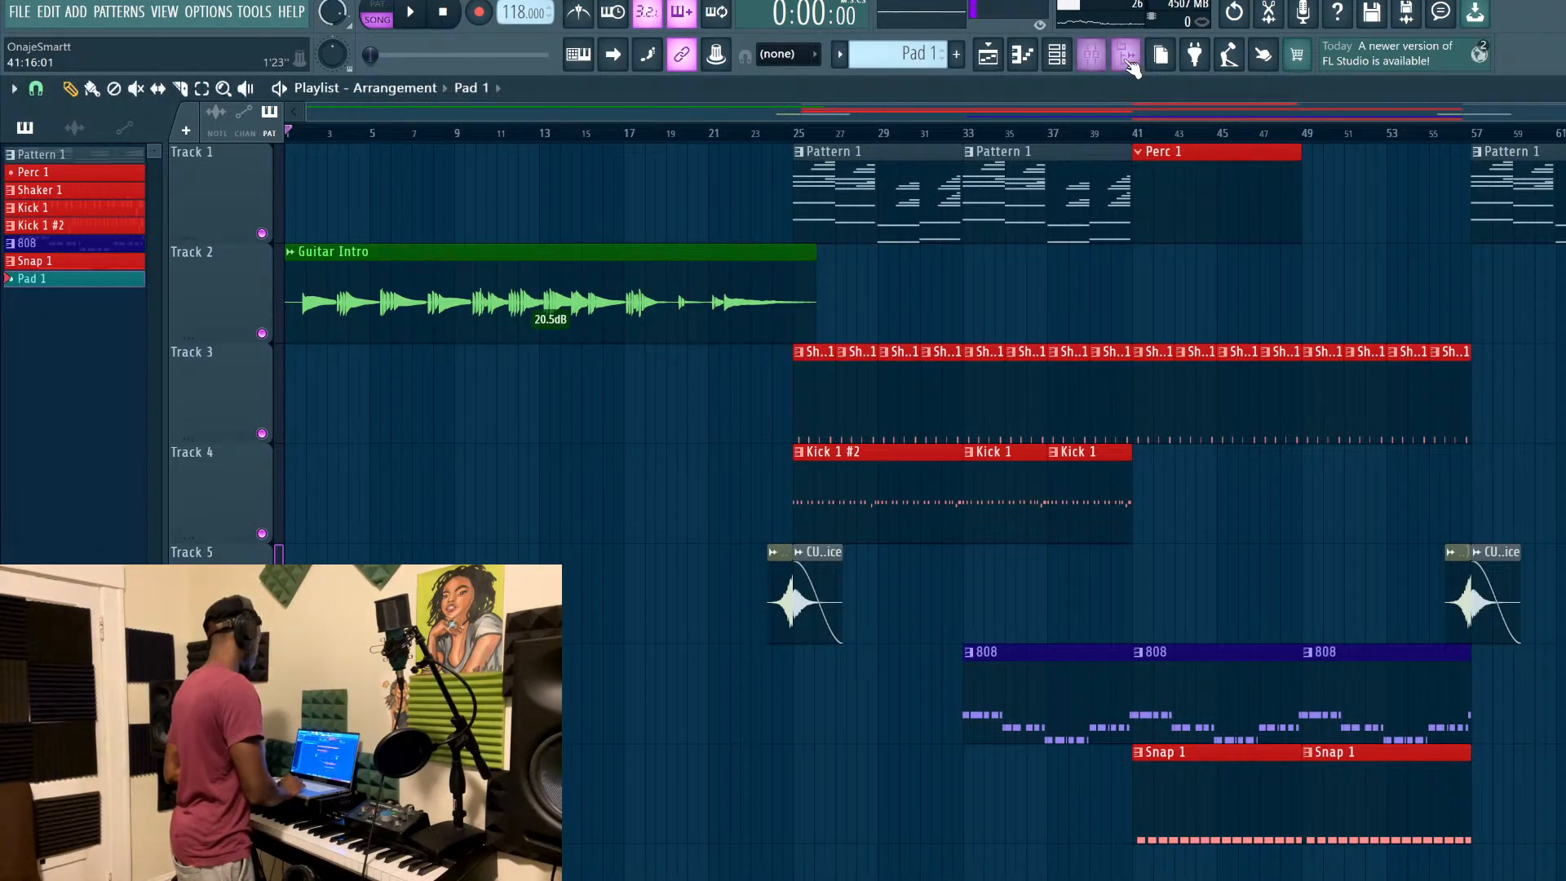
pyautogui.click(1000, 67)
pyautogui.click(1000, 67)
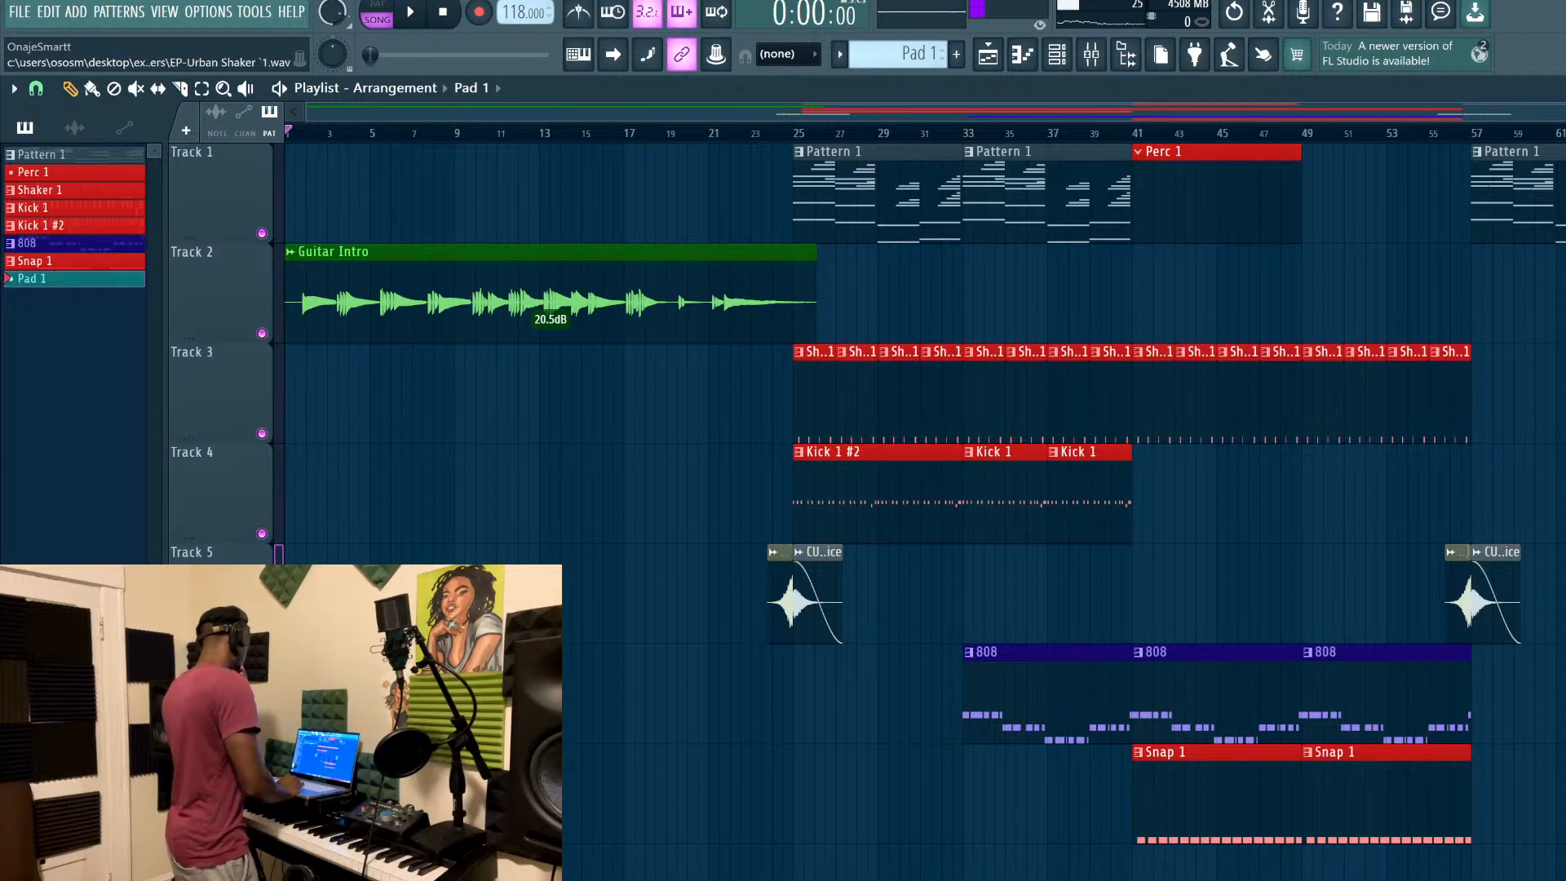
pyautogui.click(135, 628)
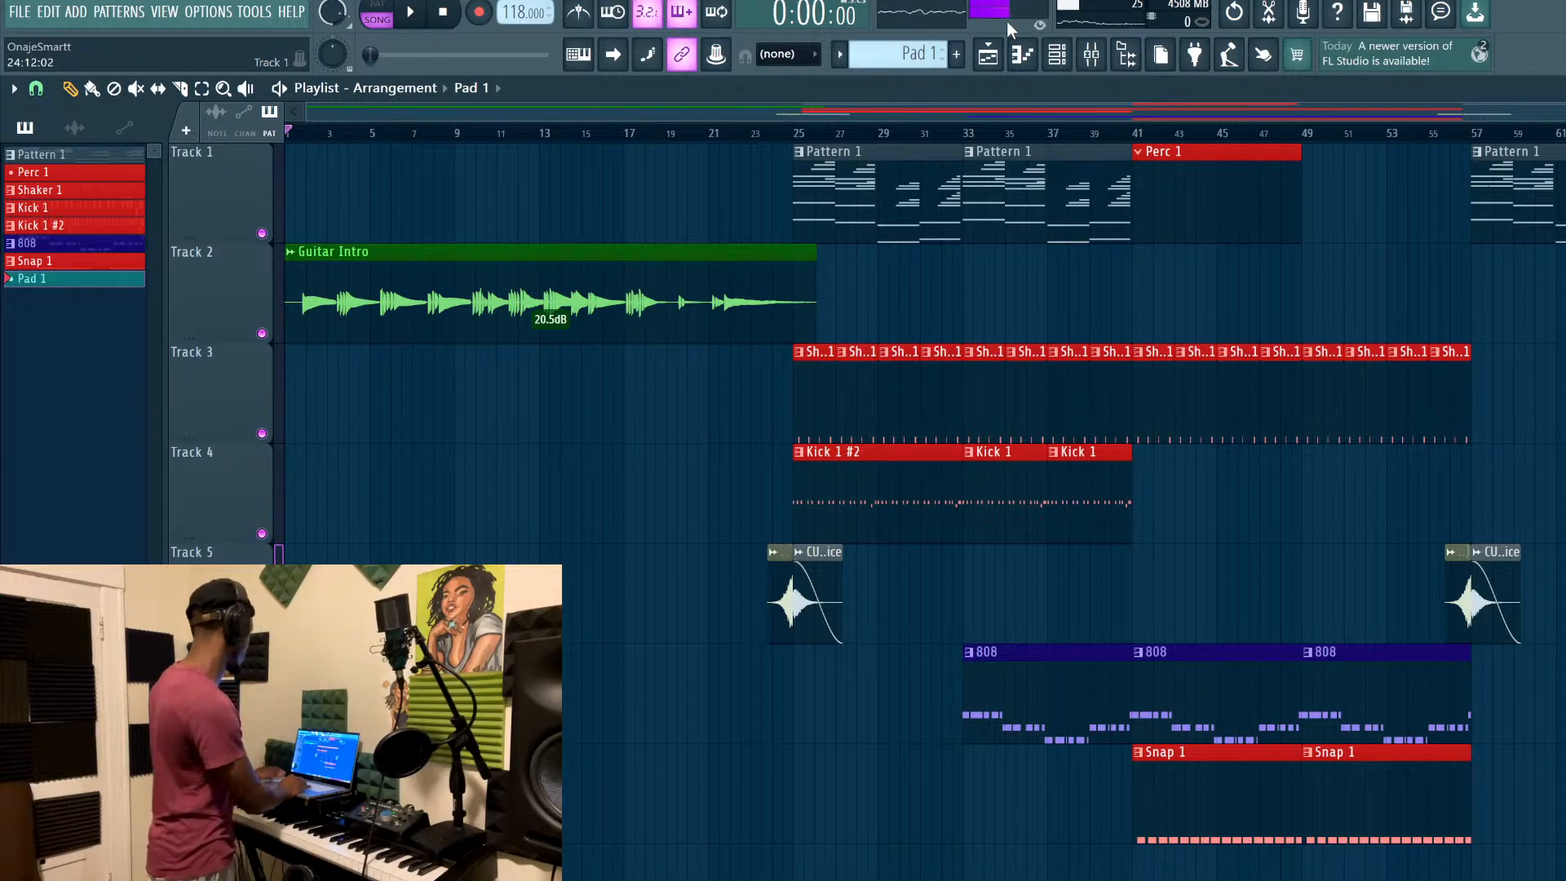
# Show the Unsorted channels in the channel rack, open the FLEX instrument and reposition its window
pyautogui.click(1060, 64)
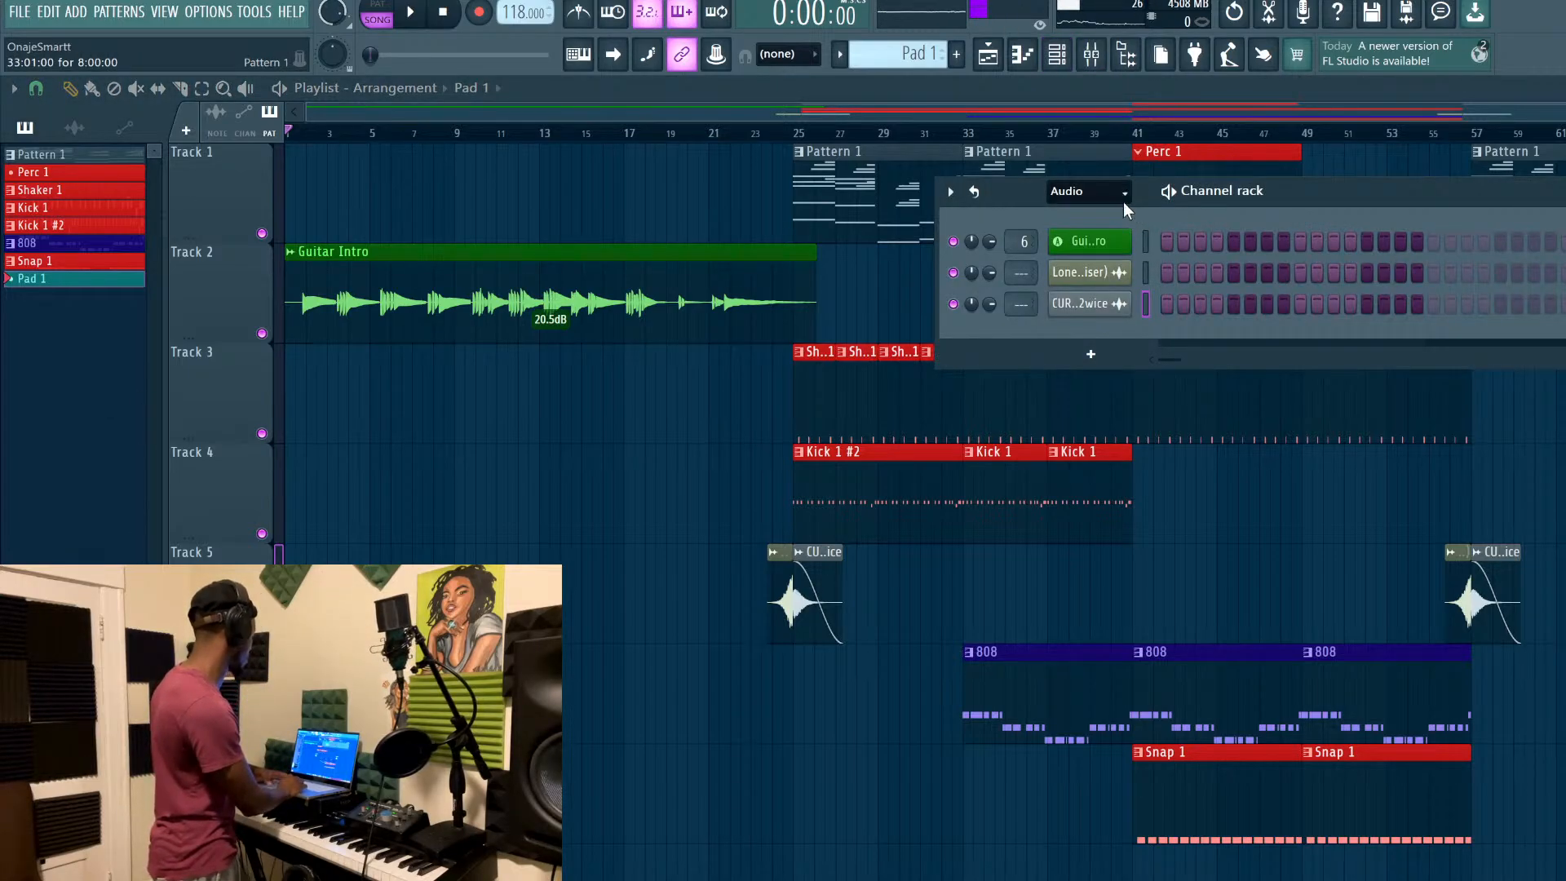
pyautogui.click(1113, 261)
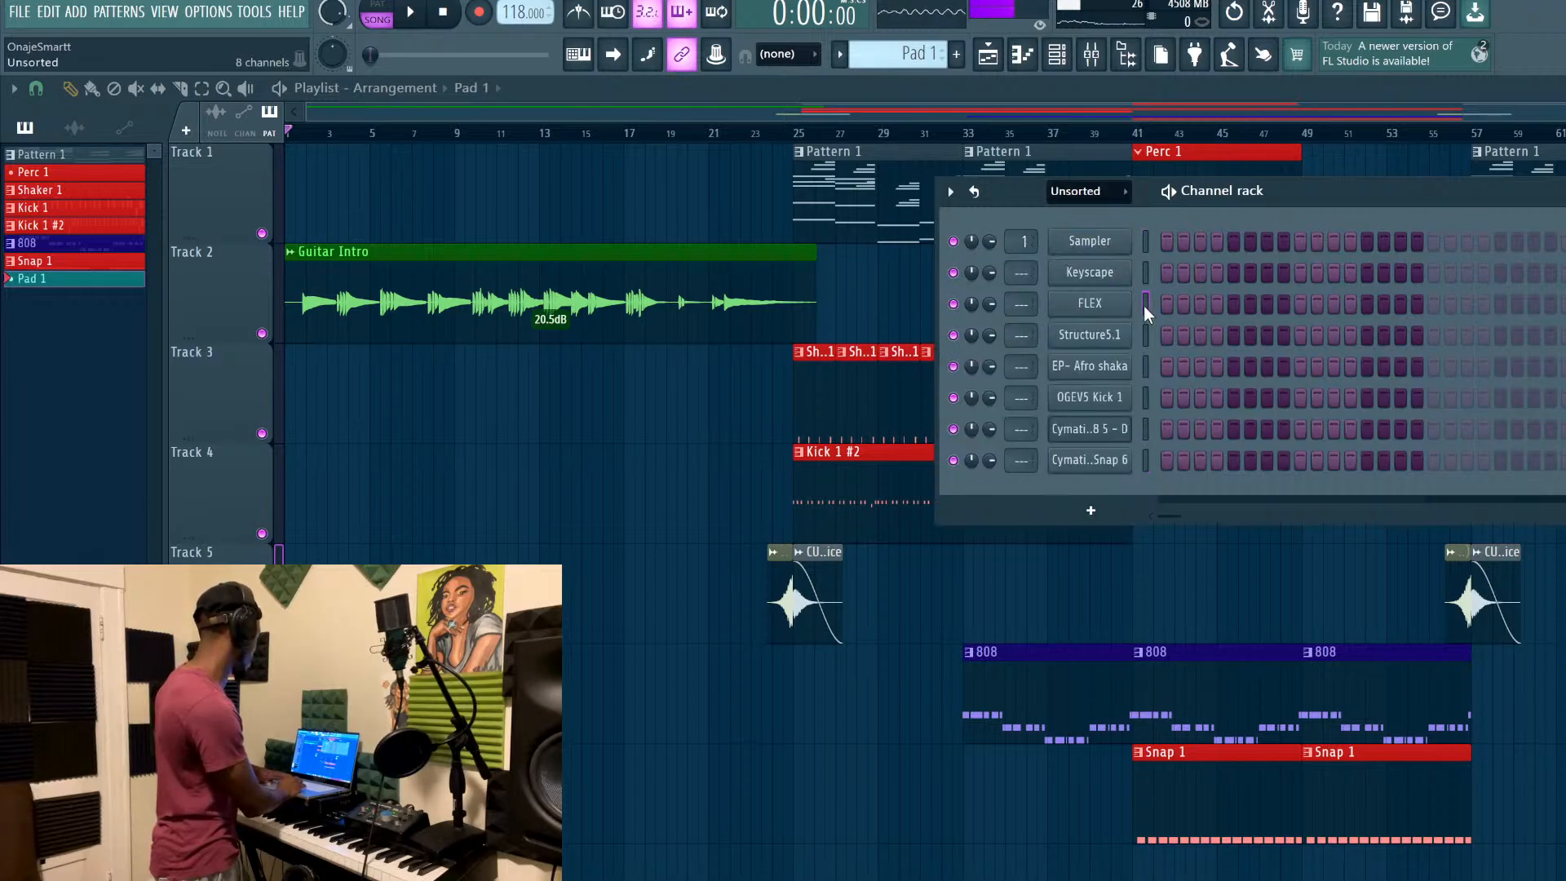
pyautogui.click(1114, 304)
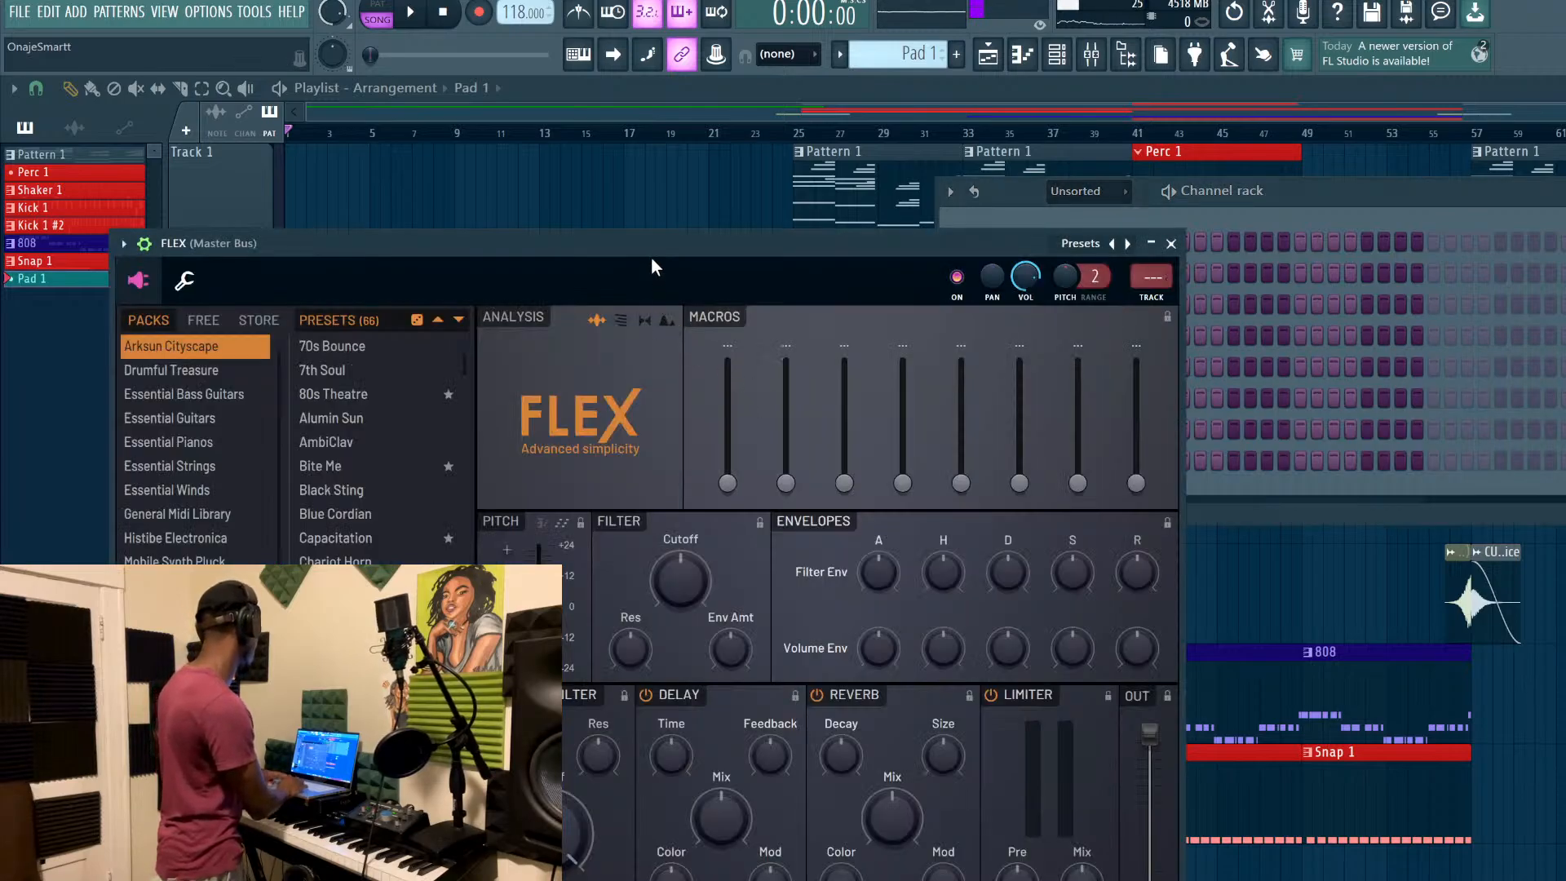
pyautogui.moveTo(651, 259); pyautogui.dragTo(905, 144)
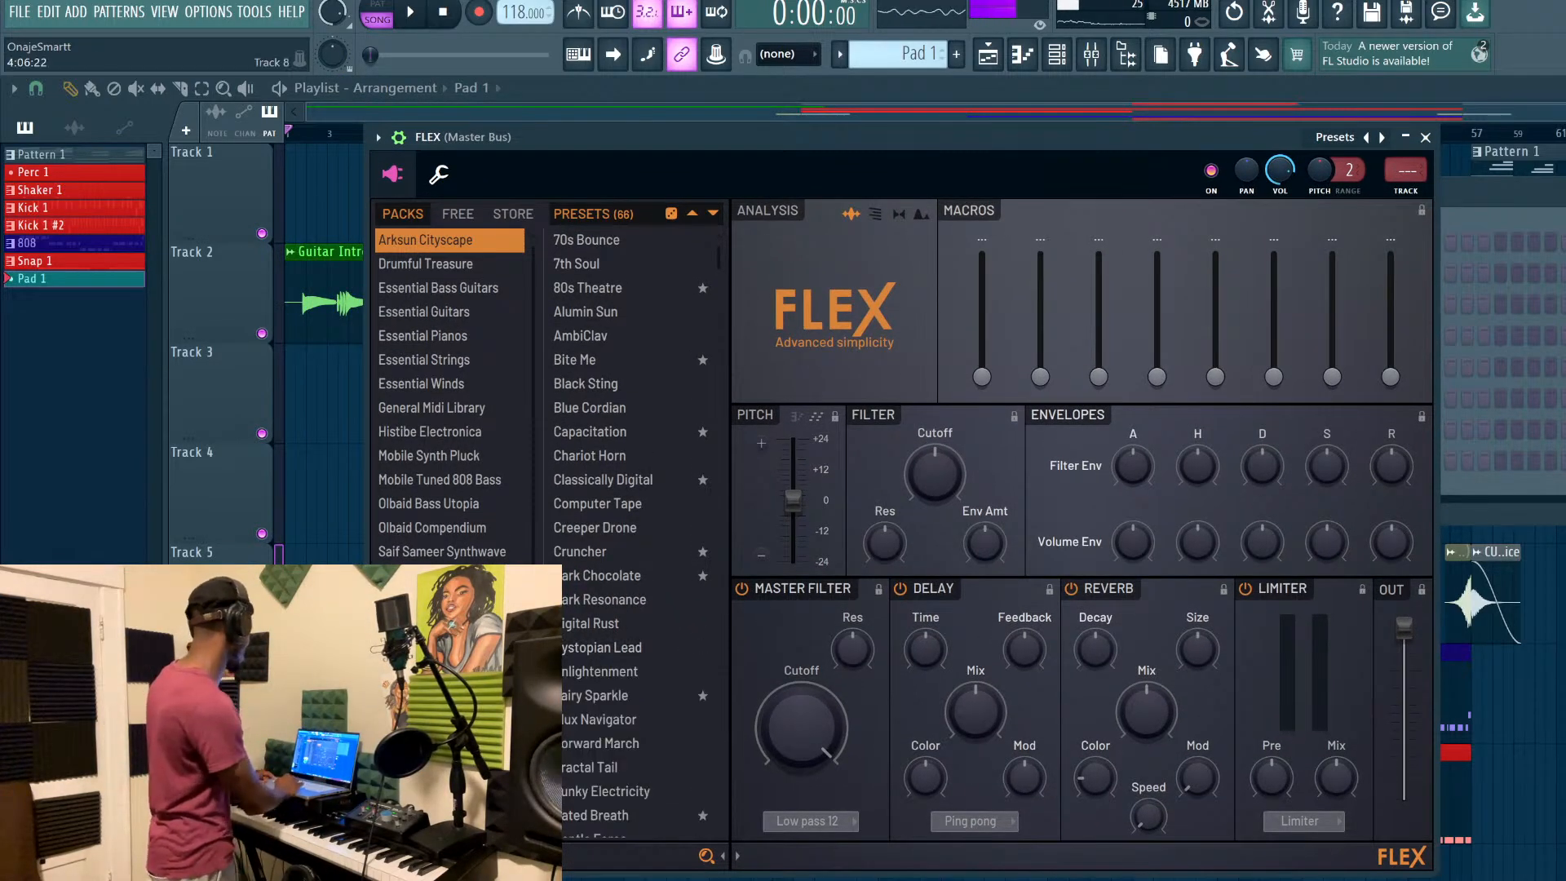
# Filter FLEX's Arksun Cityscape presets to Pad and audition Flux Navigator and 80s Theatre over the playing arrangement
pyautogui.click(392, 856)
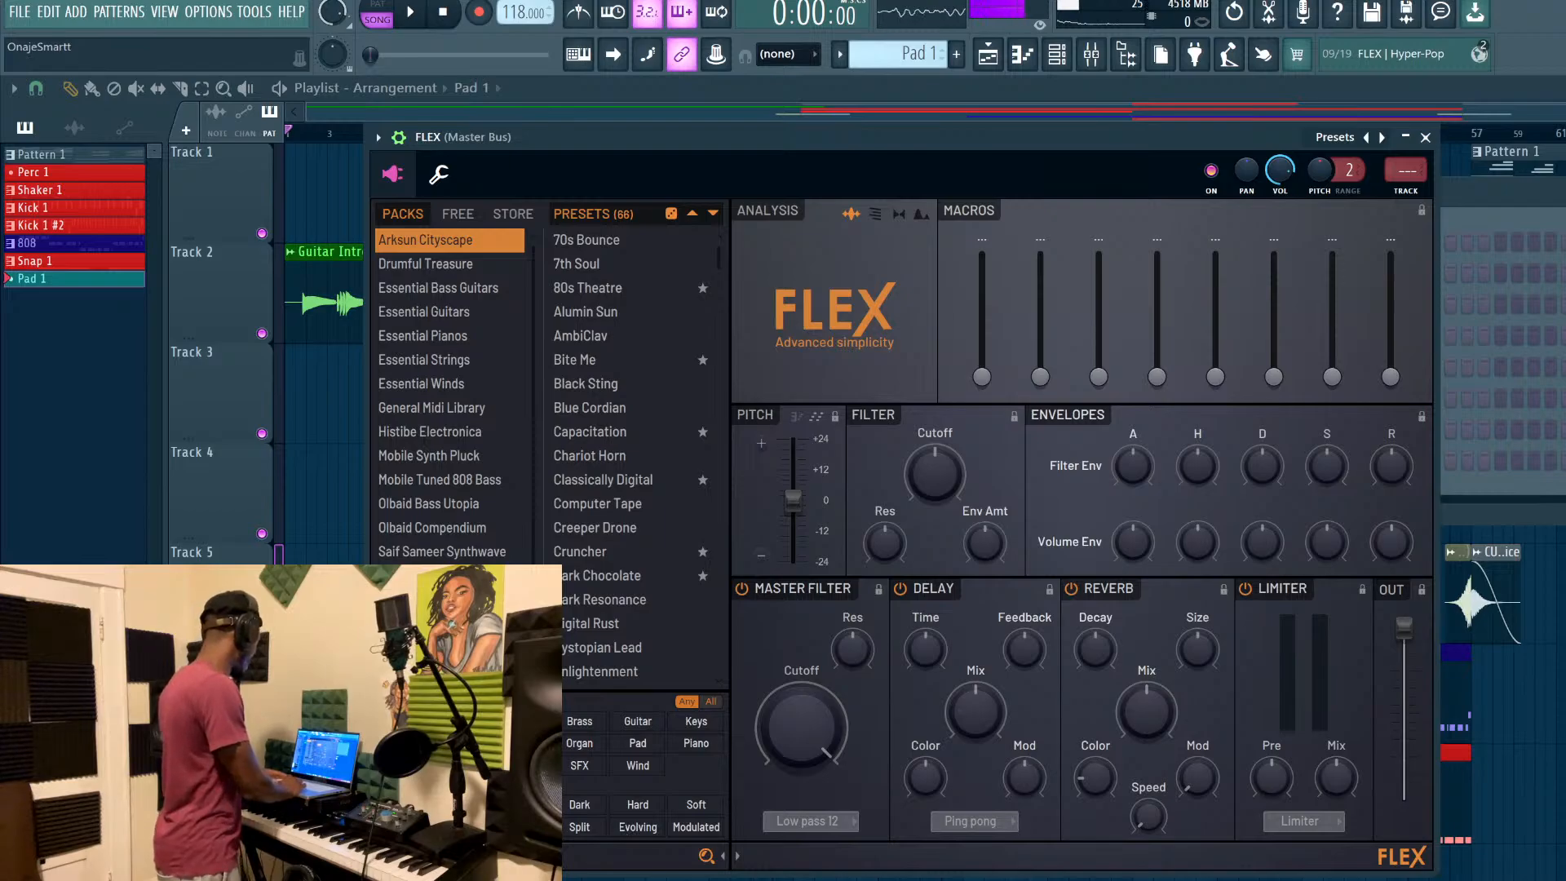
pyautogui.click(638, 743)
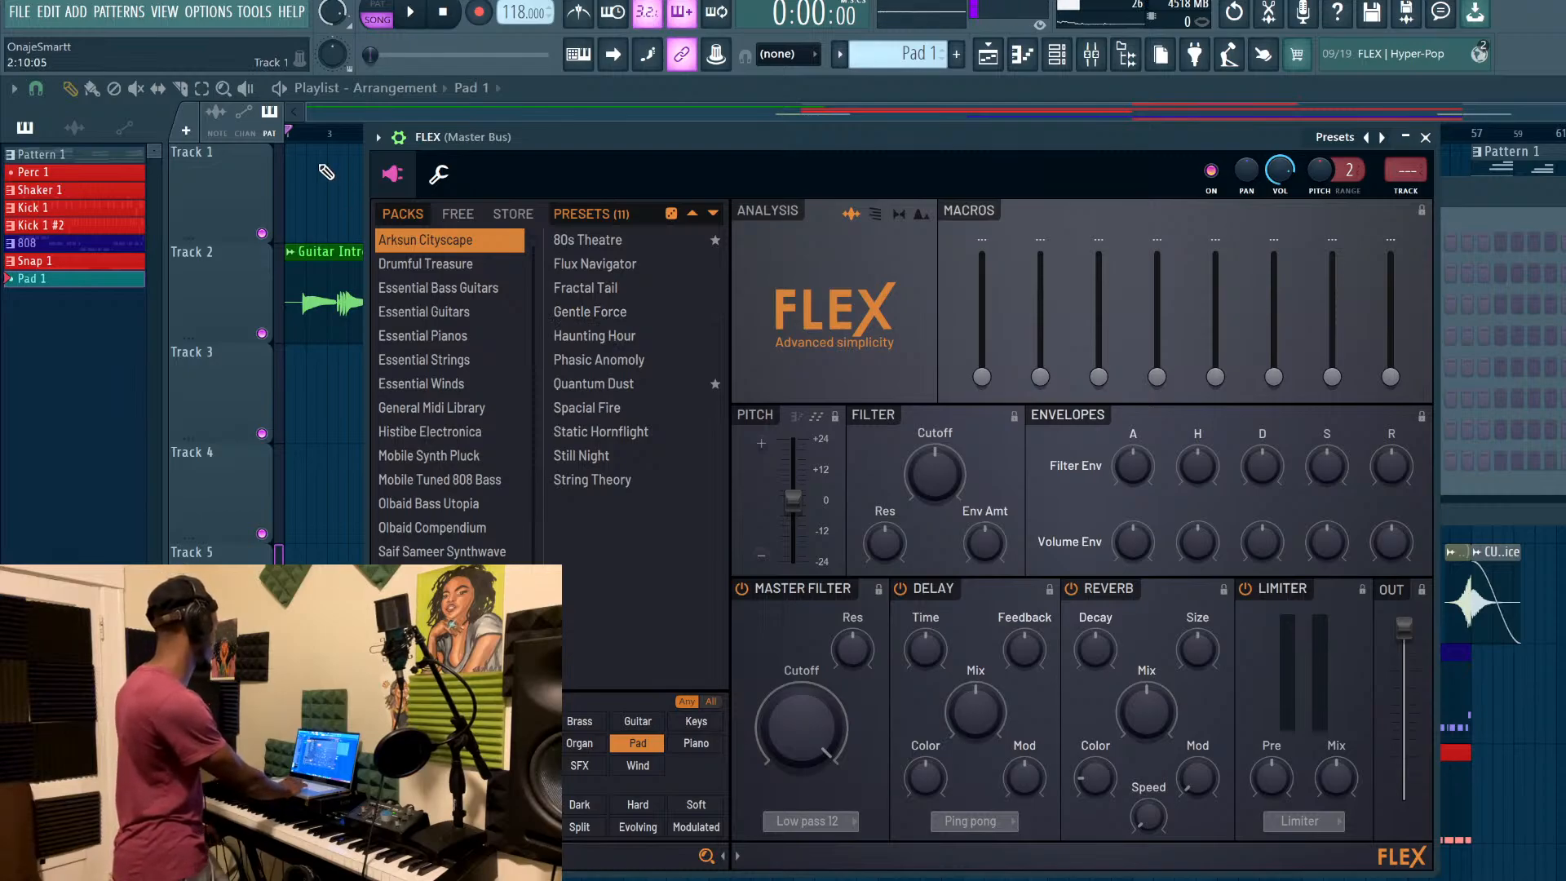
pyautogui.press('space')
pyautogui.click(596, 258)
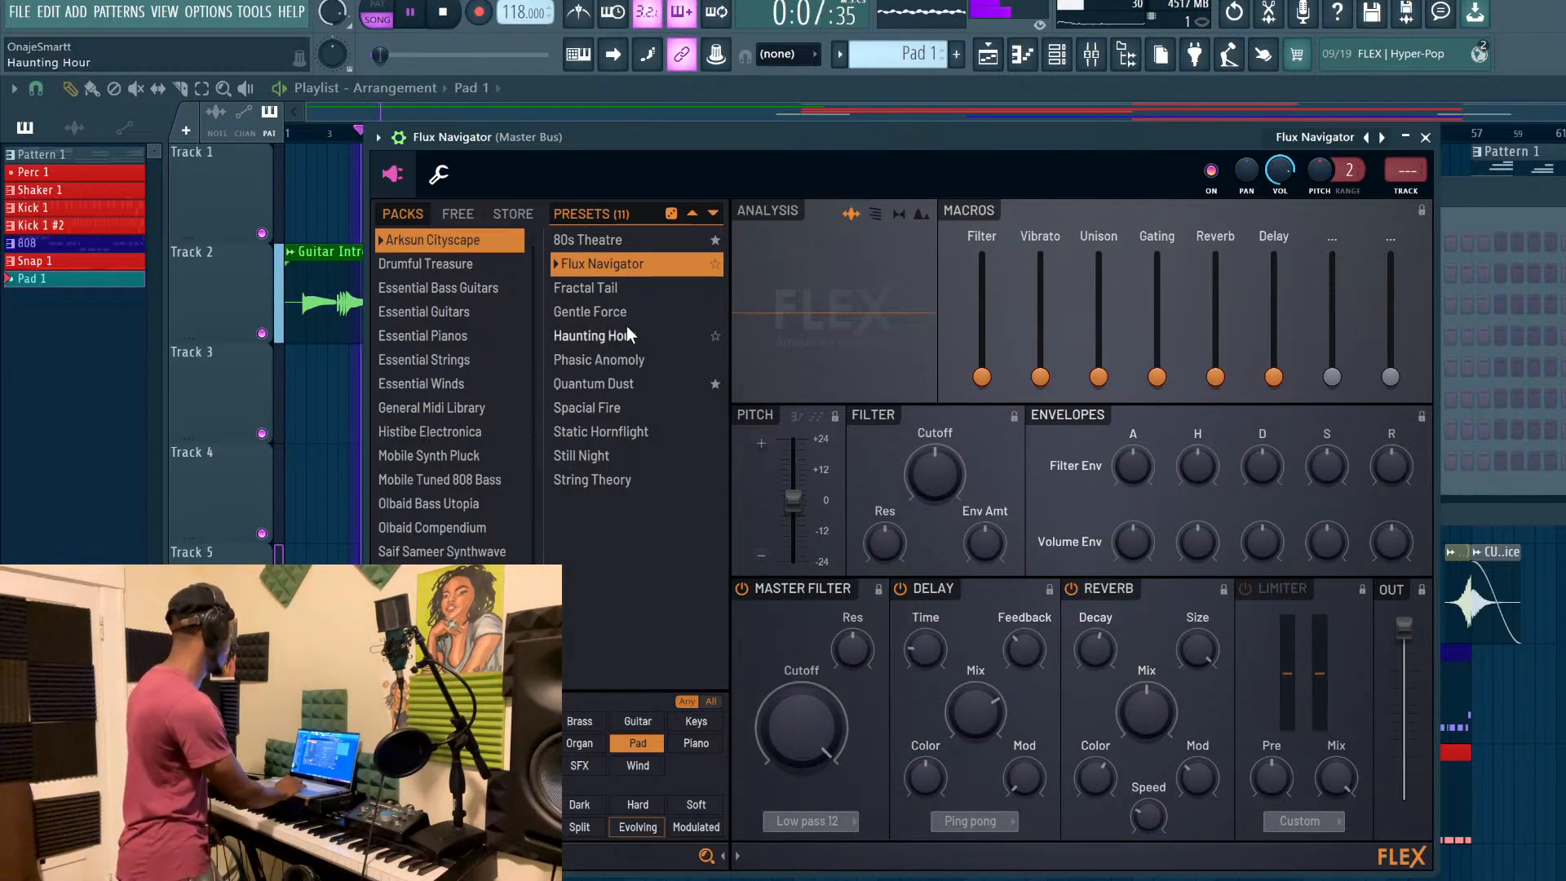
pyautogui.click(603, 239)
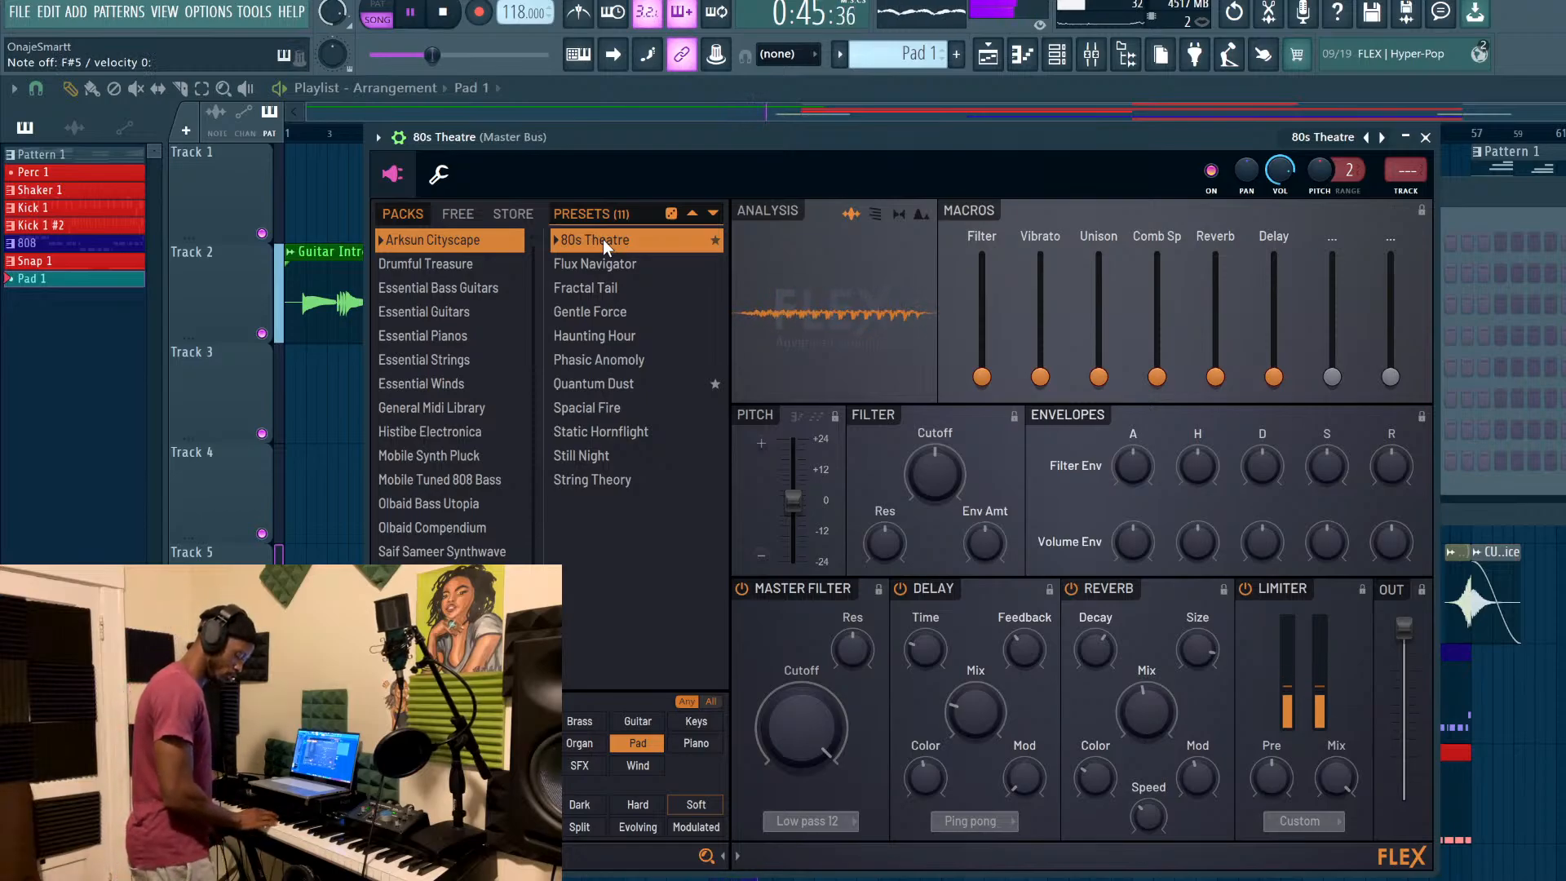
pyautogui.press('space')
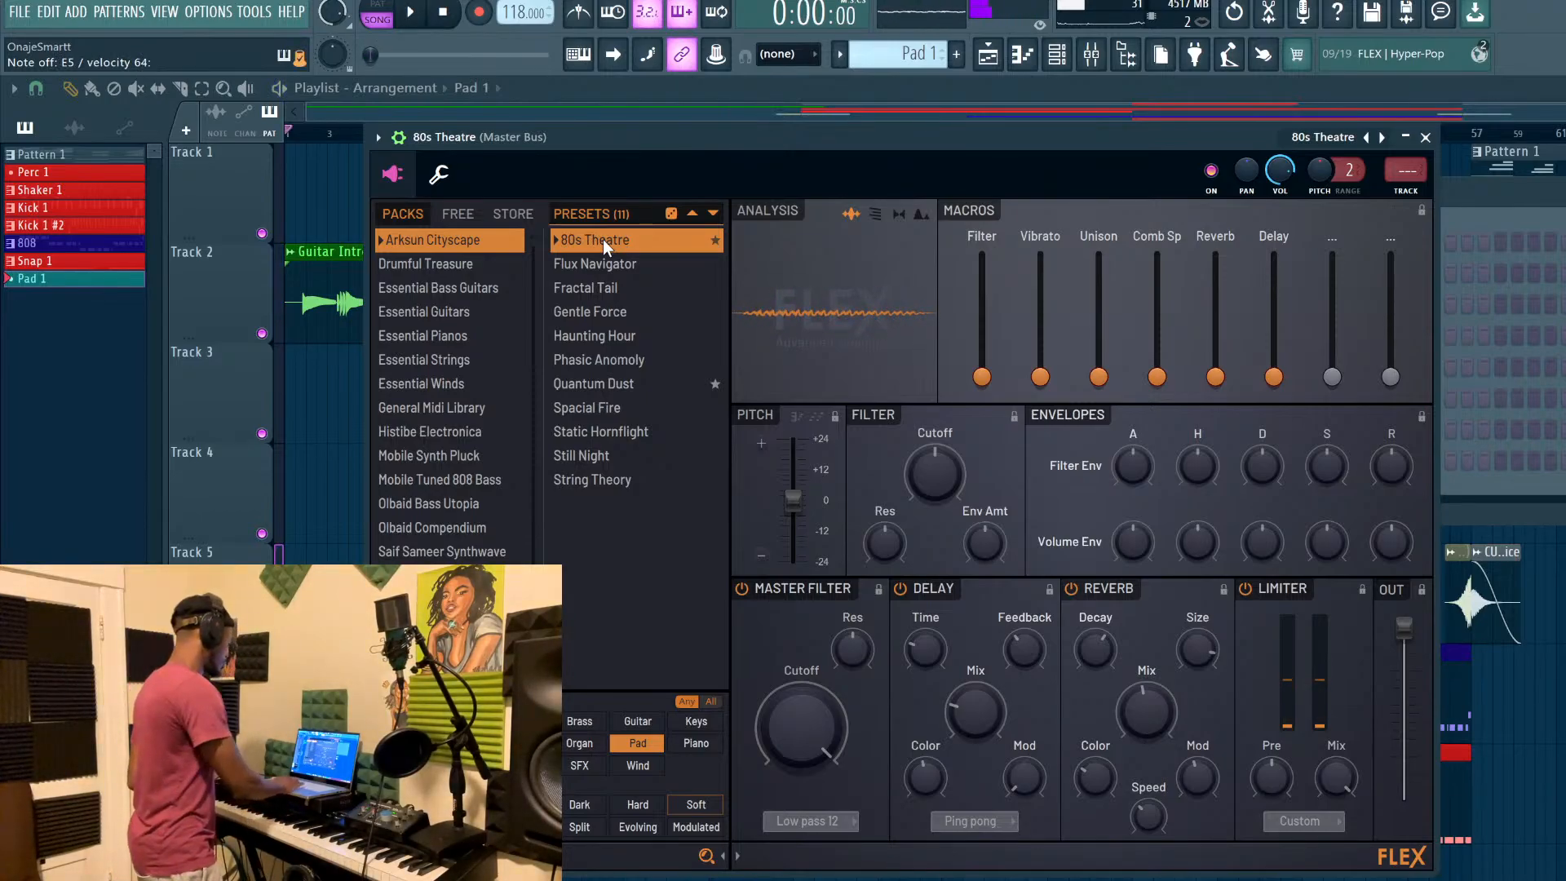
# Audition the Gentle Force, Phasic Anomoly, Quantum Dust, Spacial Fire and Static Hornflight pad presets, alone and over the guitar intro
pyautogui.click(601, 306)
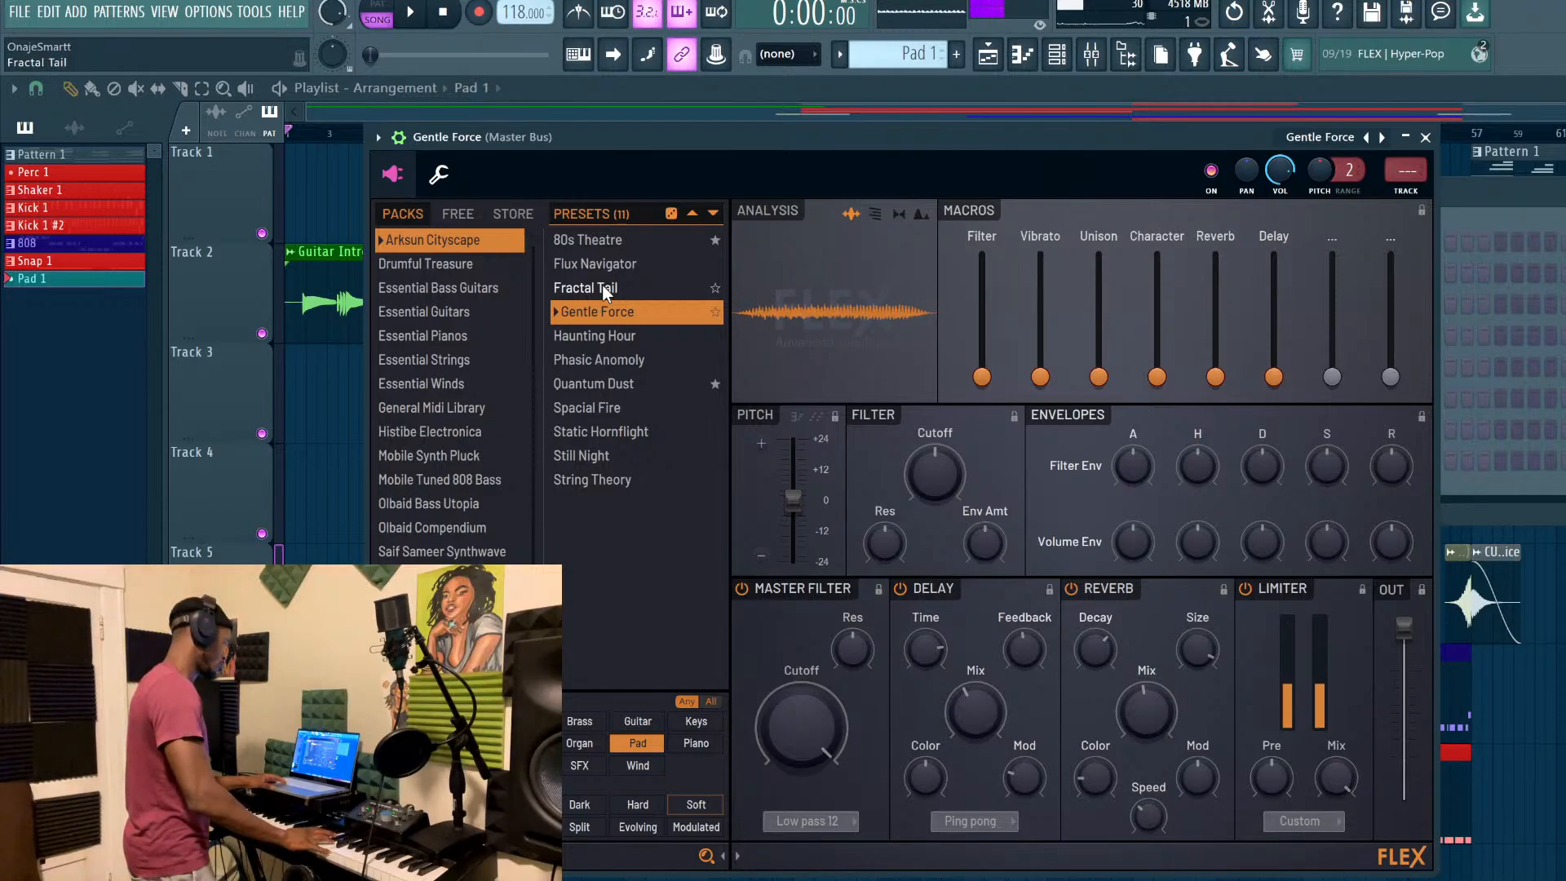
pyautogui.click(608, 359)
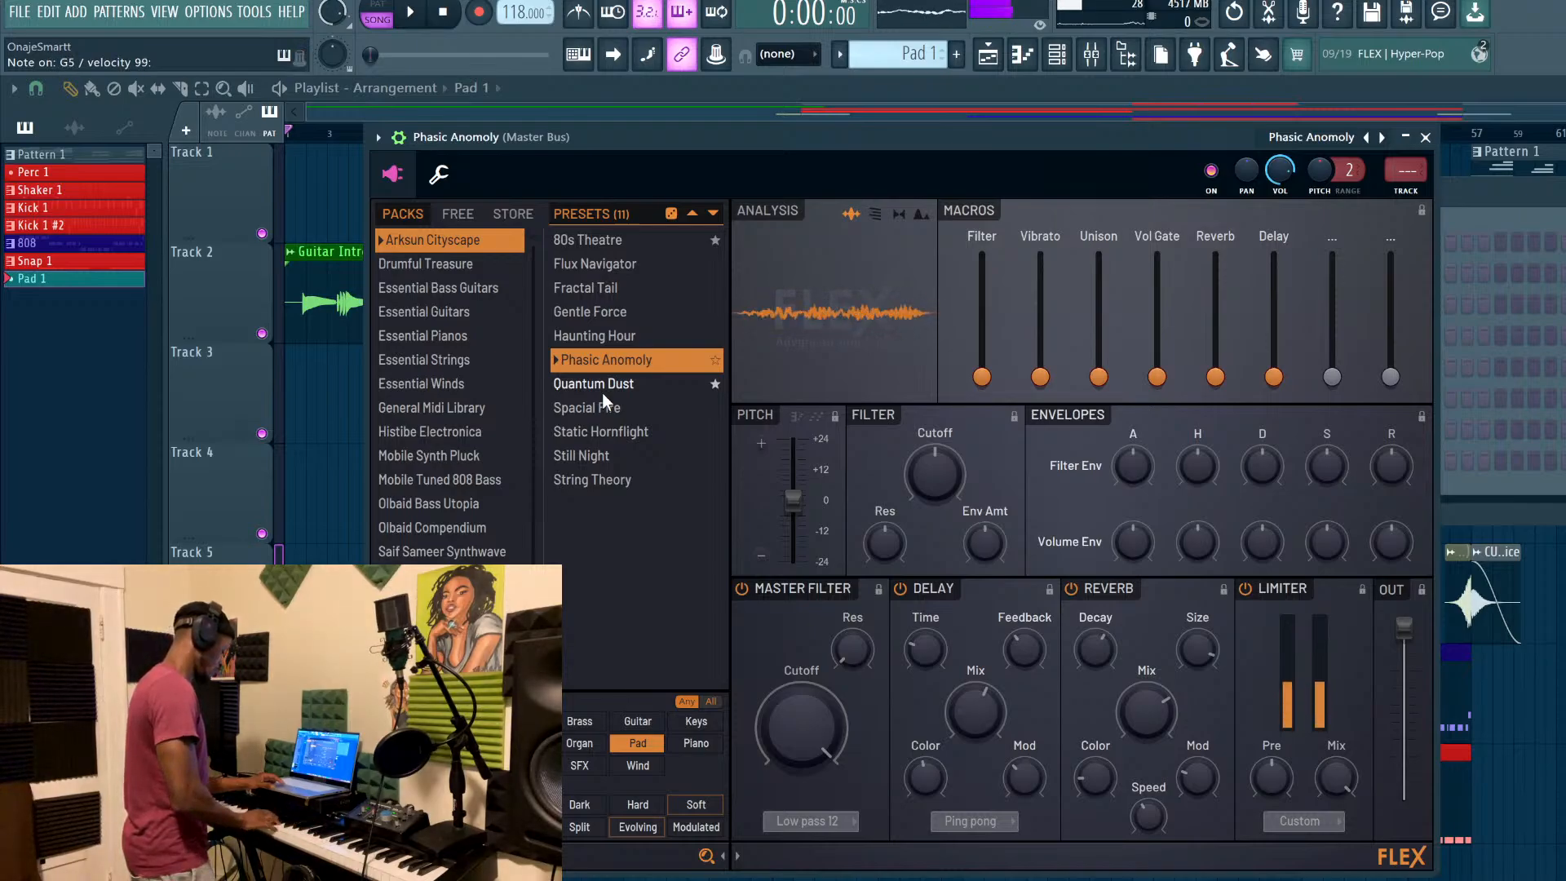
pyautogui.press('space')
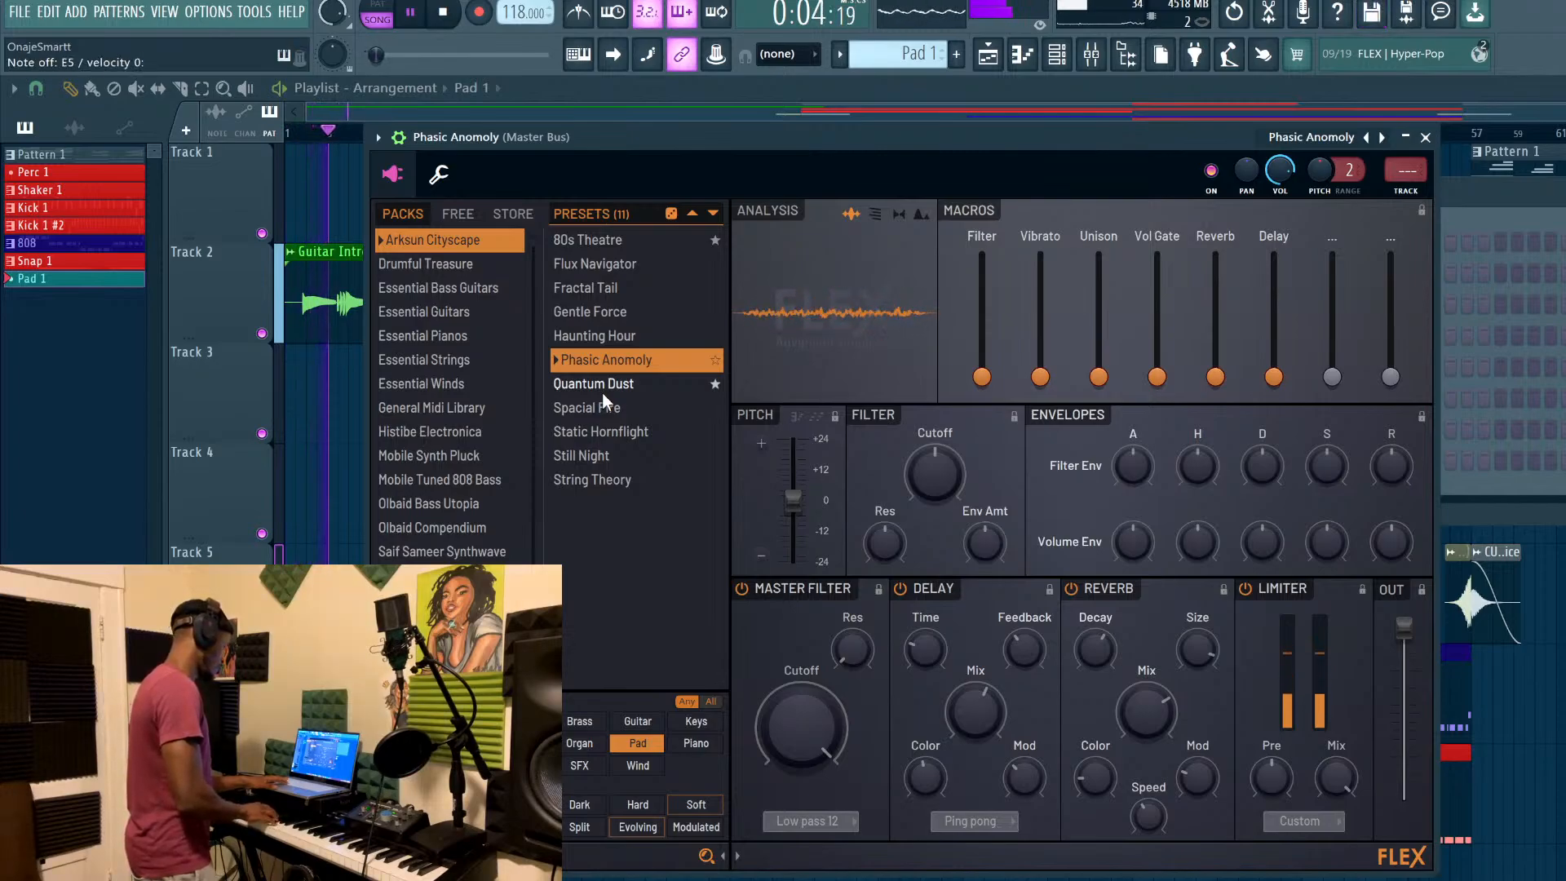
pyautogui.click(602, 392)
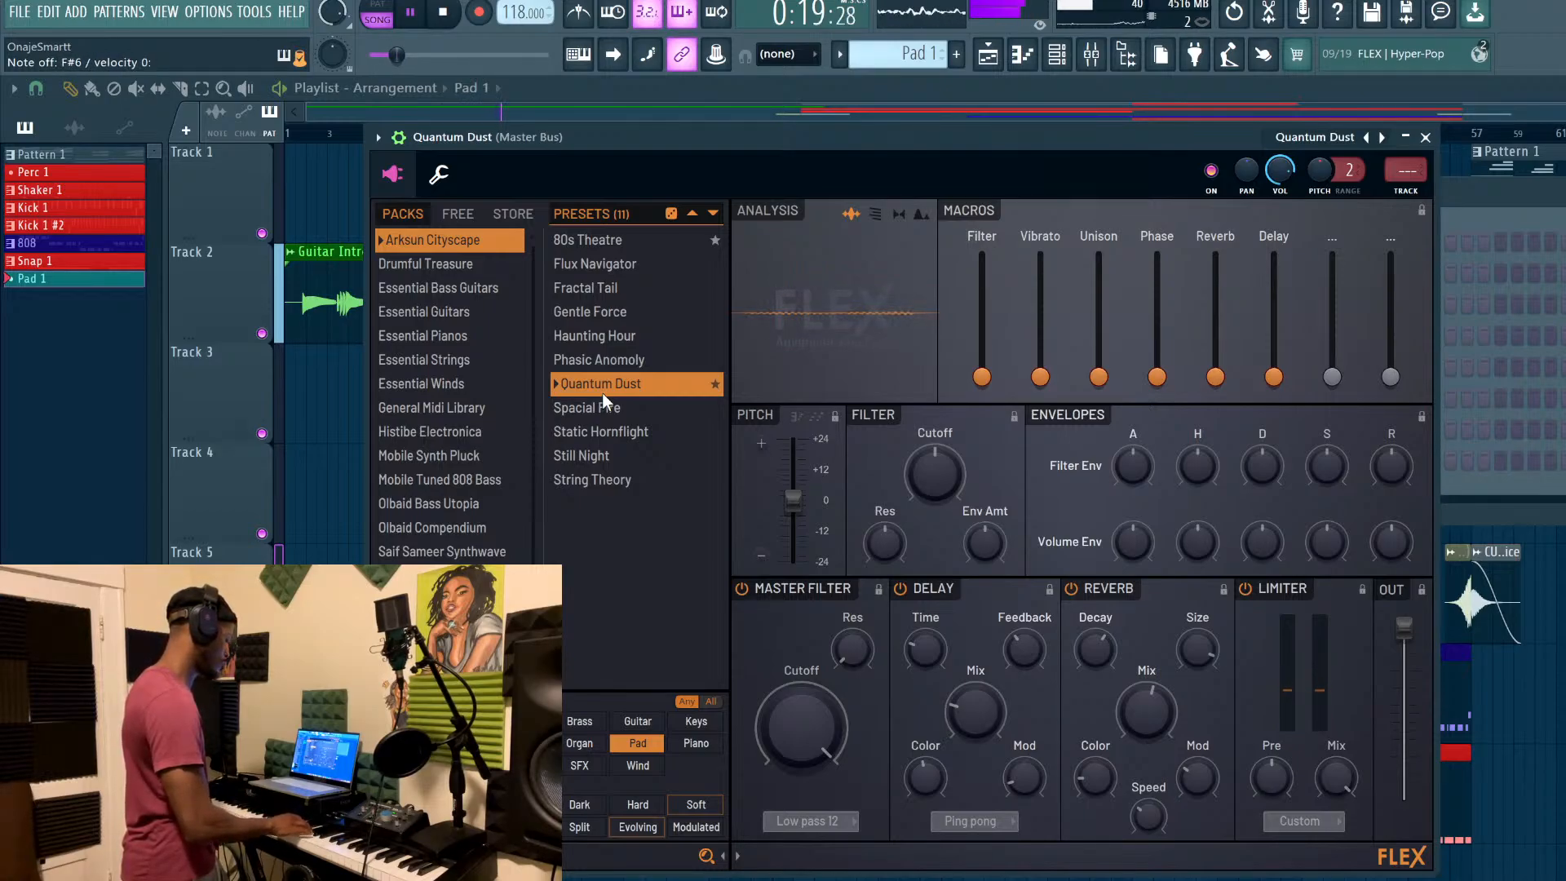
pyautogui.press('space')
pyautogui.click(603, 408)
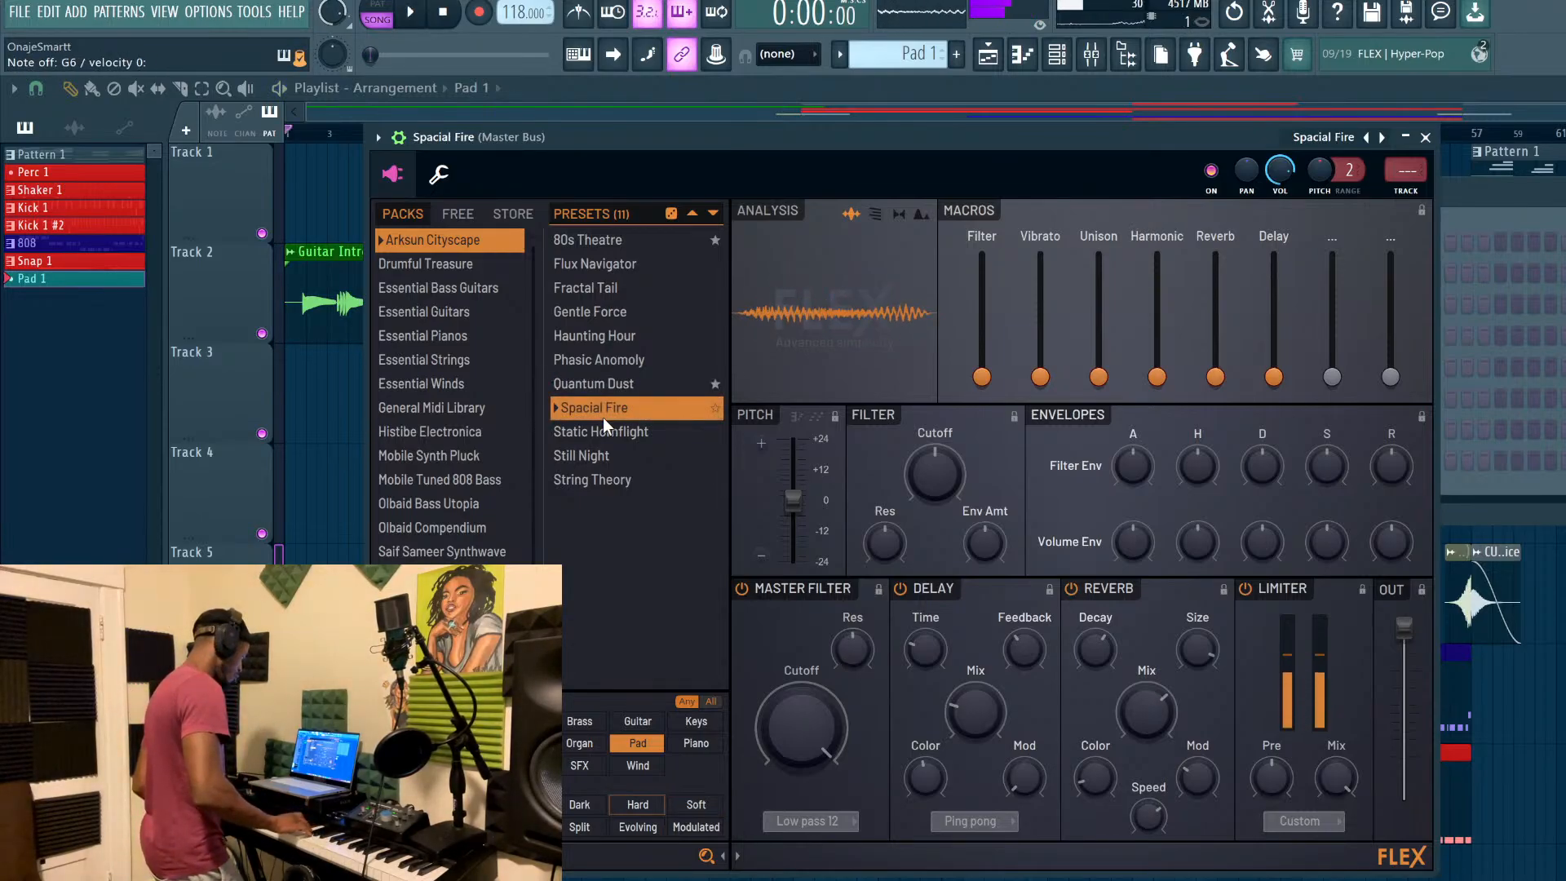
pyautogui.press('space')
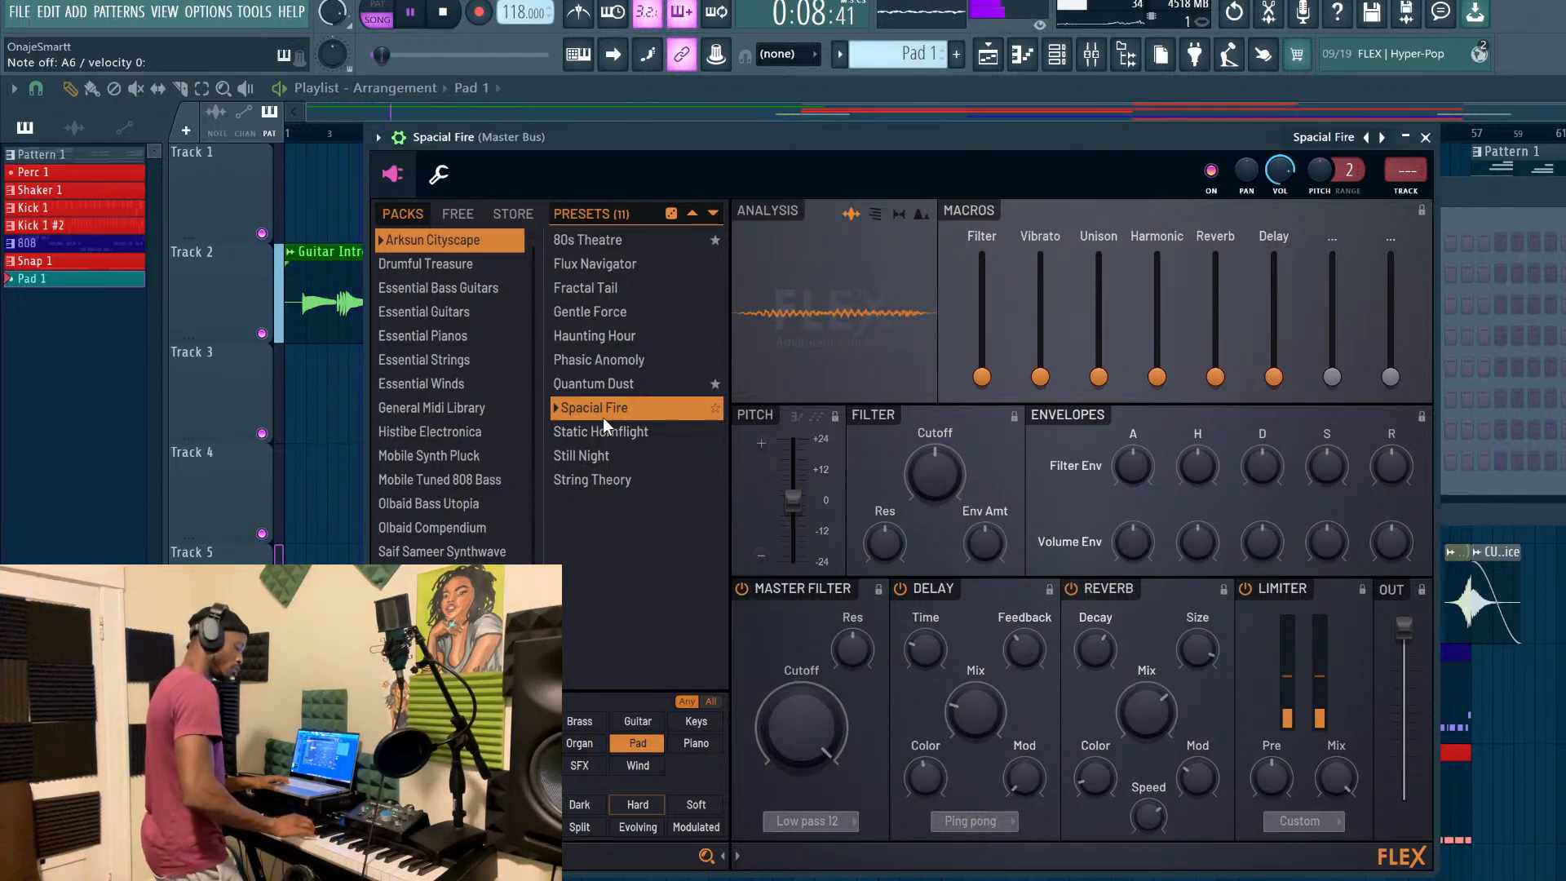
pyautogui.click(608, 441)
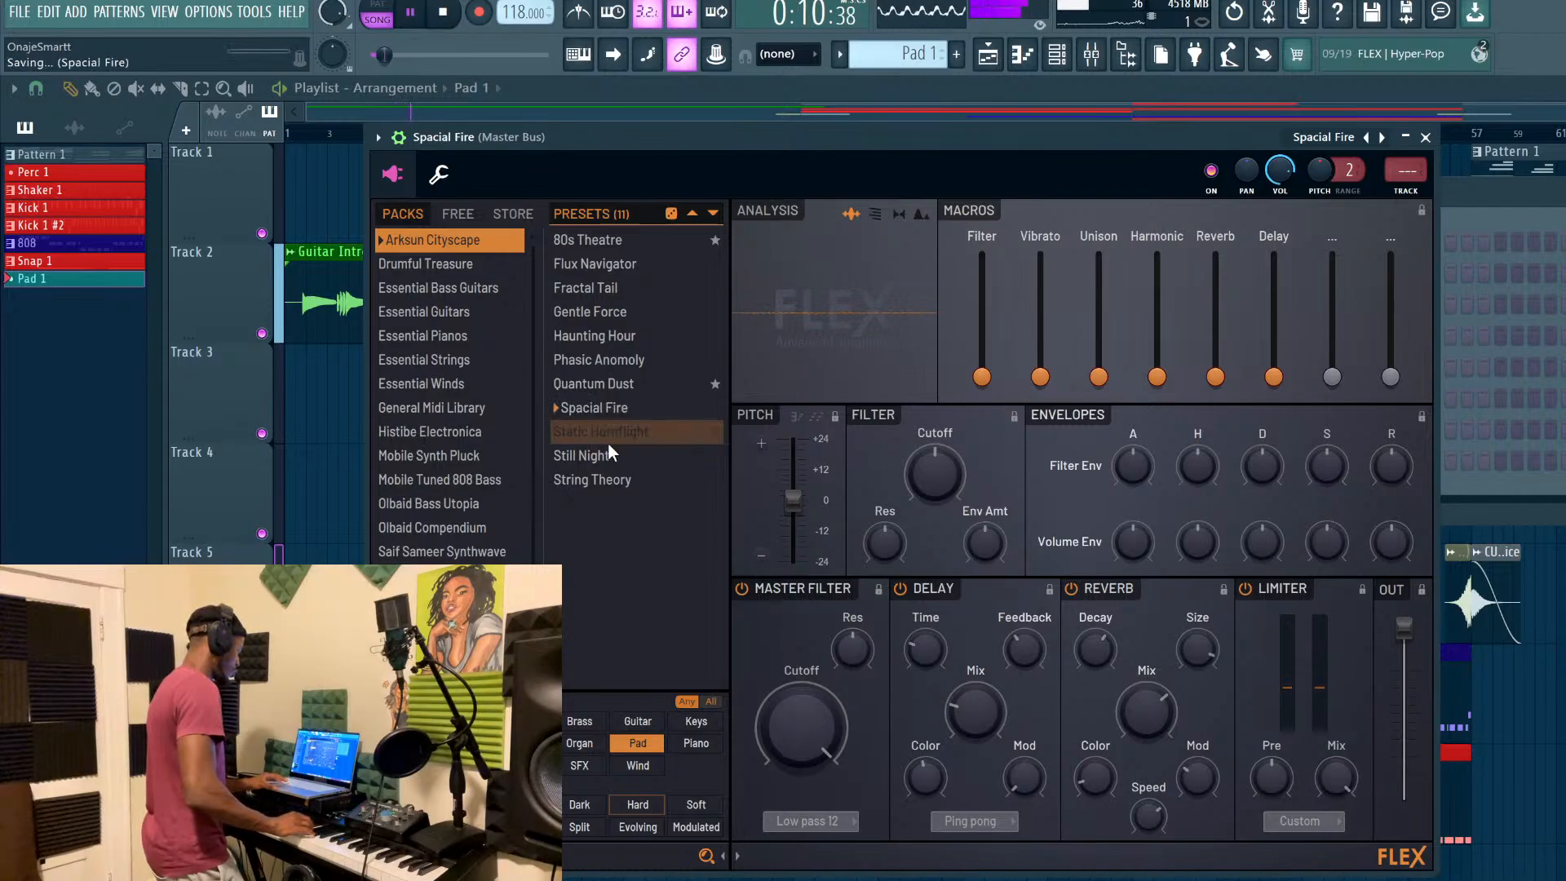
pyautogui.press('space')
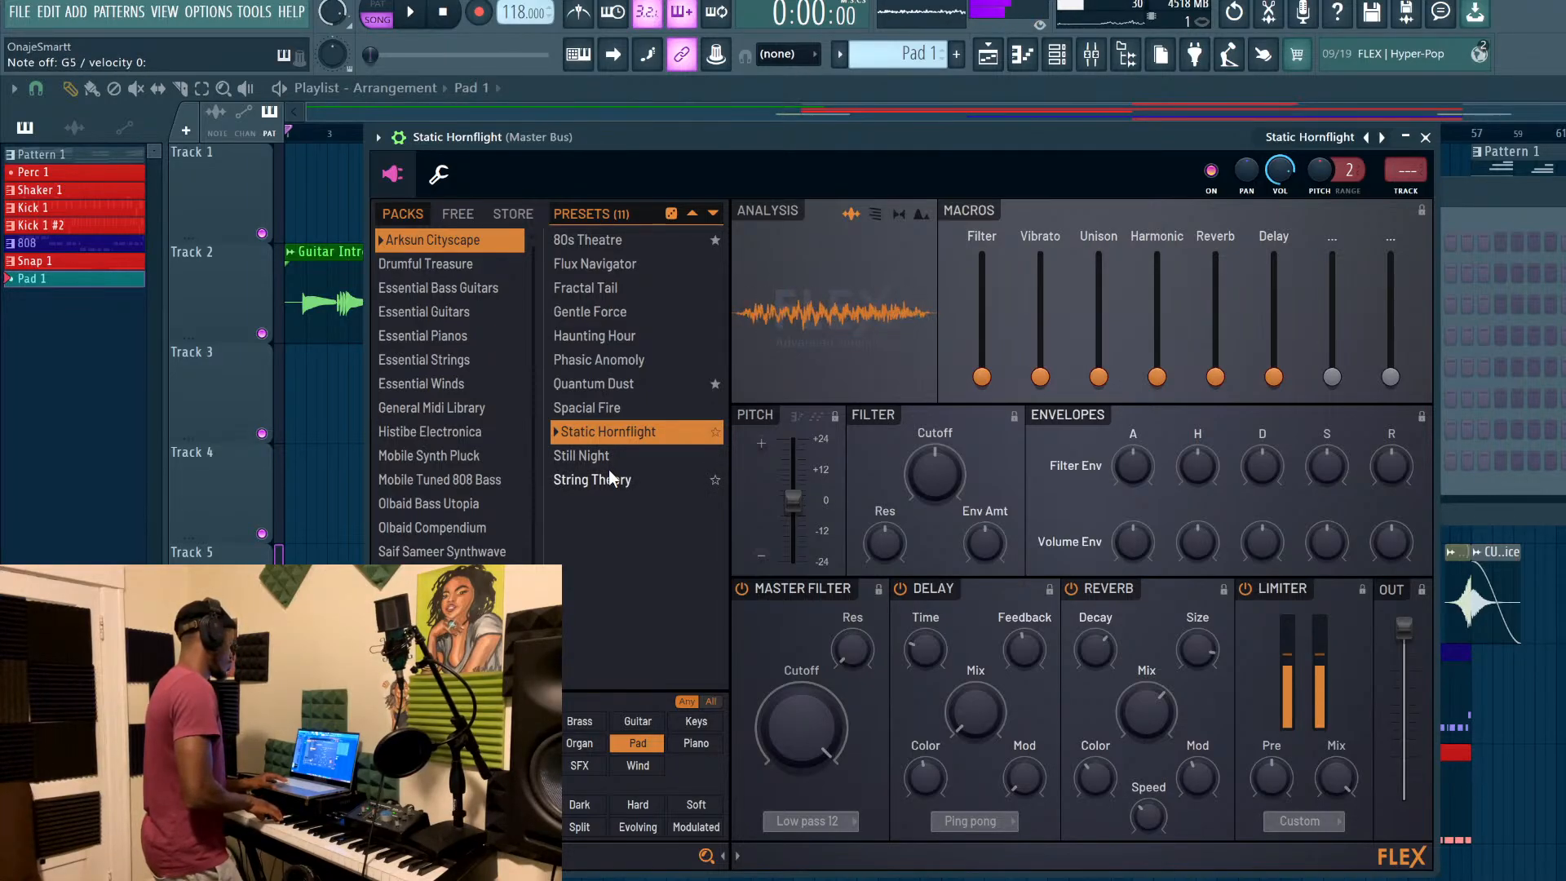
# Audition the String Theory pad preset, browse the neighbouring FLEX packs and try Pianopad from Essential Pianos
pyautogui.click(610, 473)
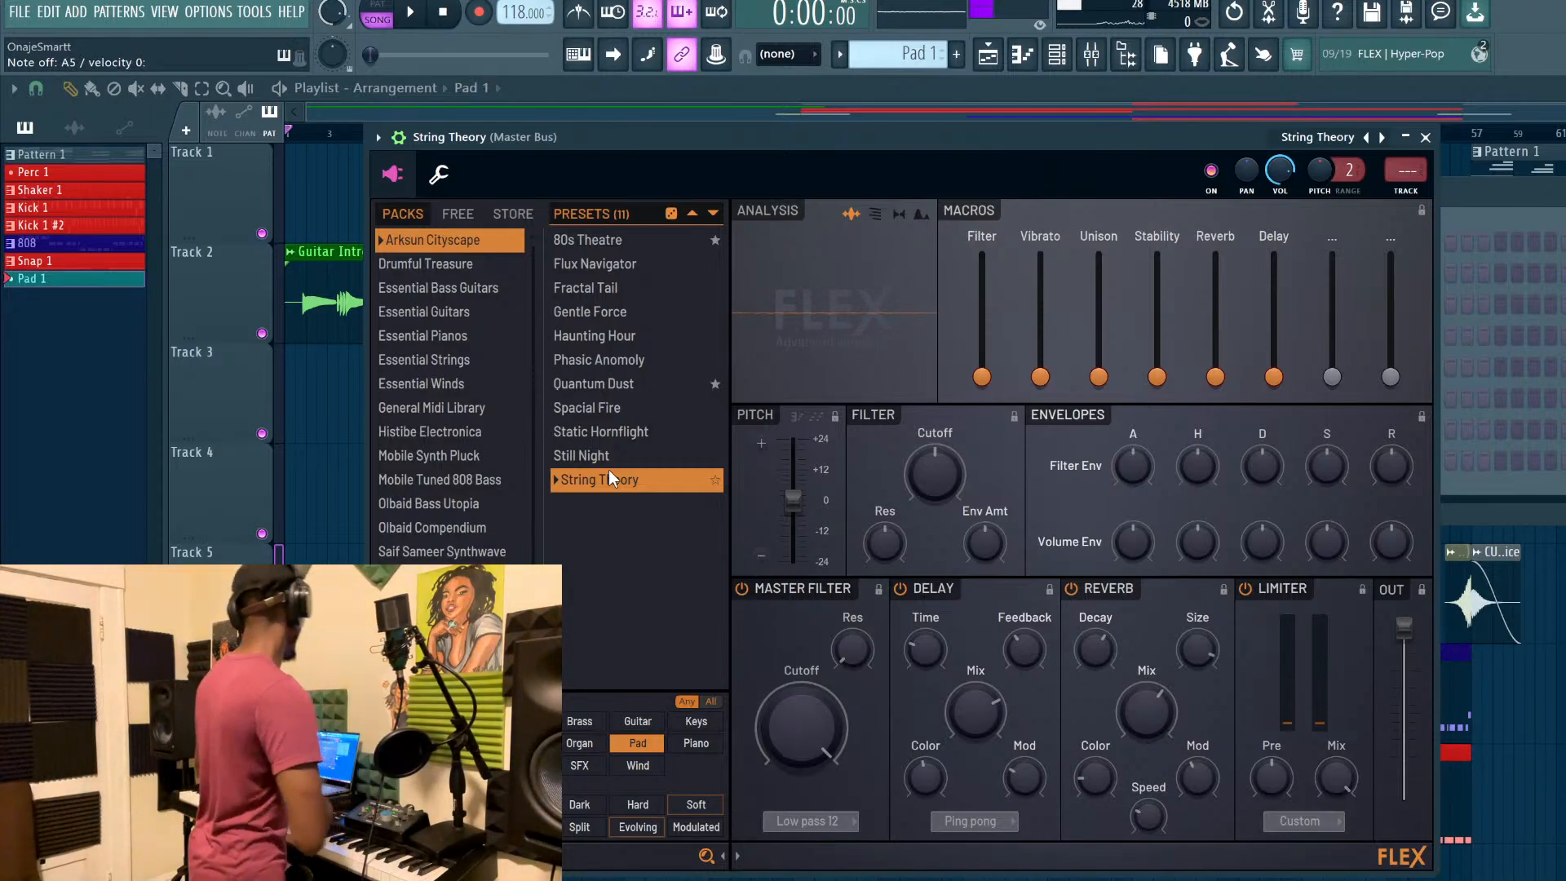
pyautogui.click(453, 270)
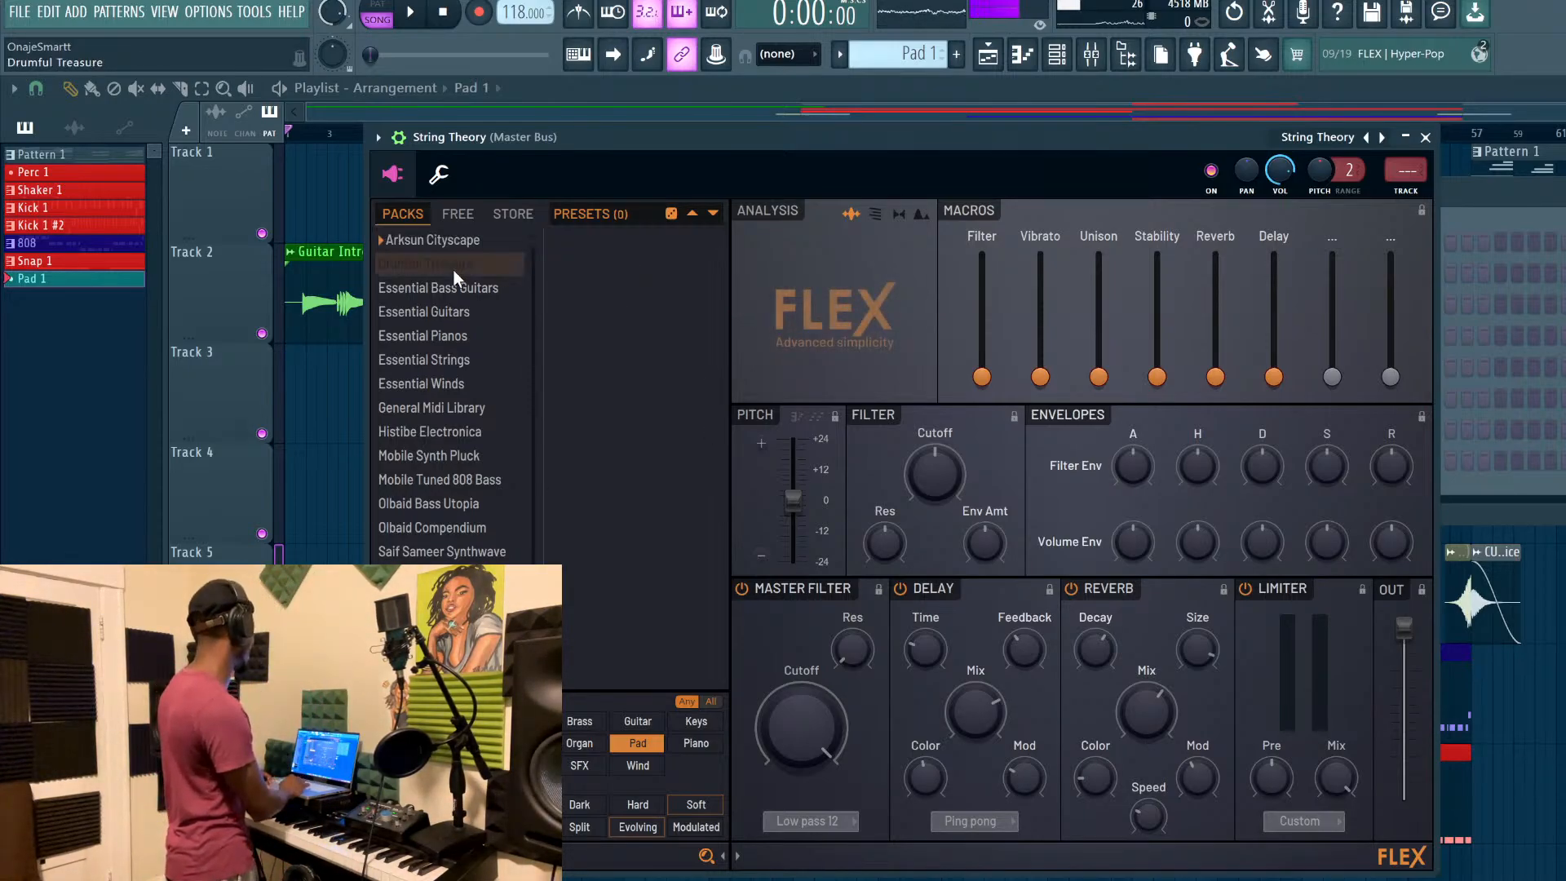
pyautogui.click(451, 296)
pyautogui.click(441, 315)
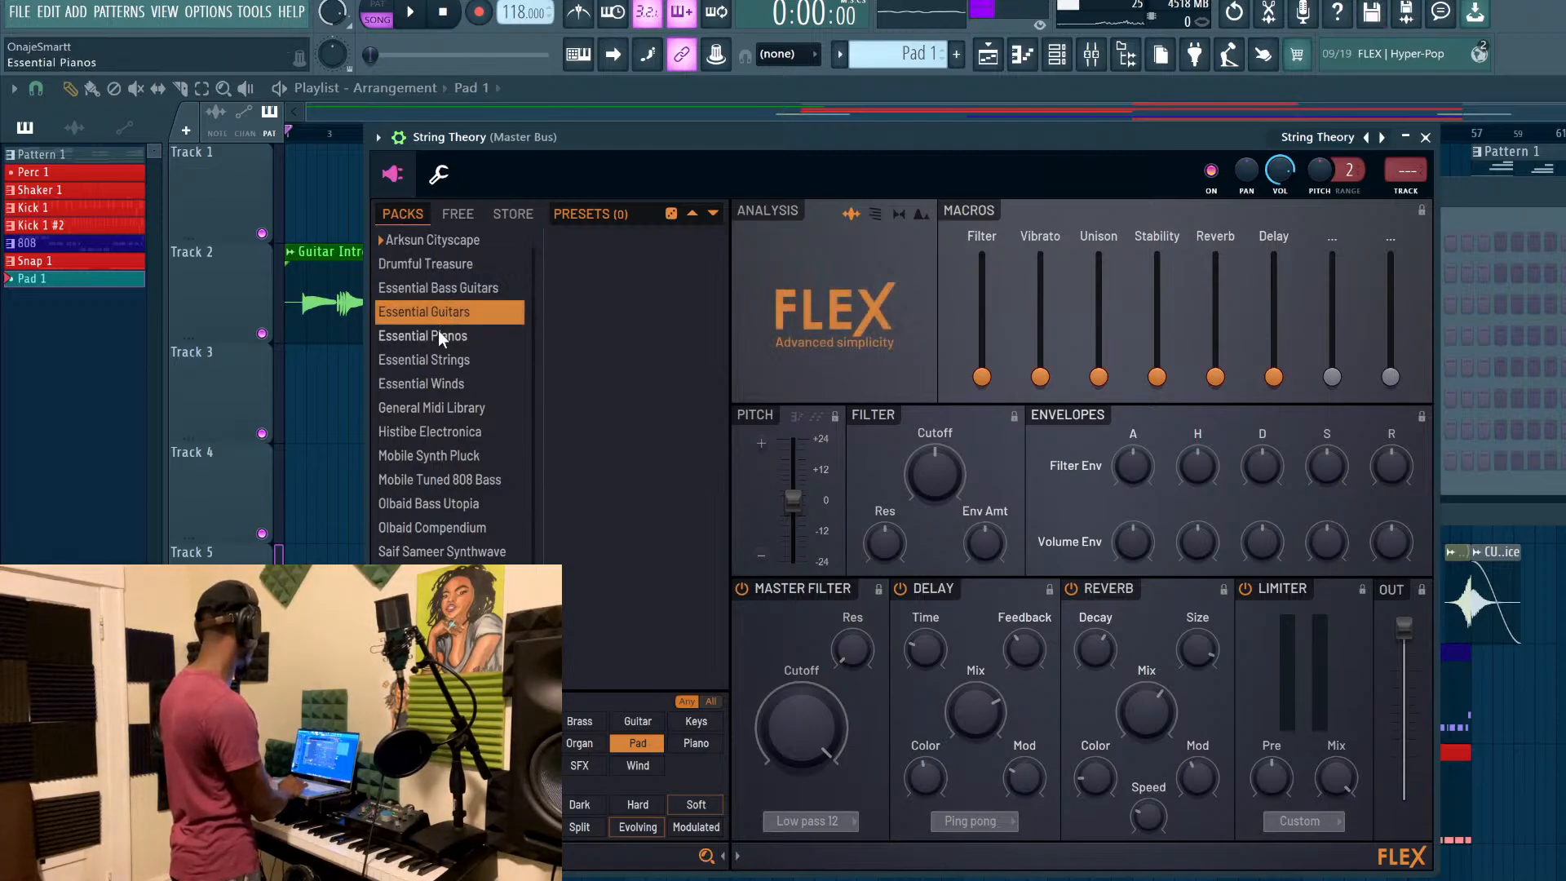
pyautogui.click(438, 336)
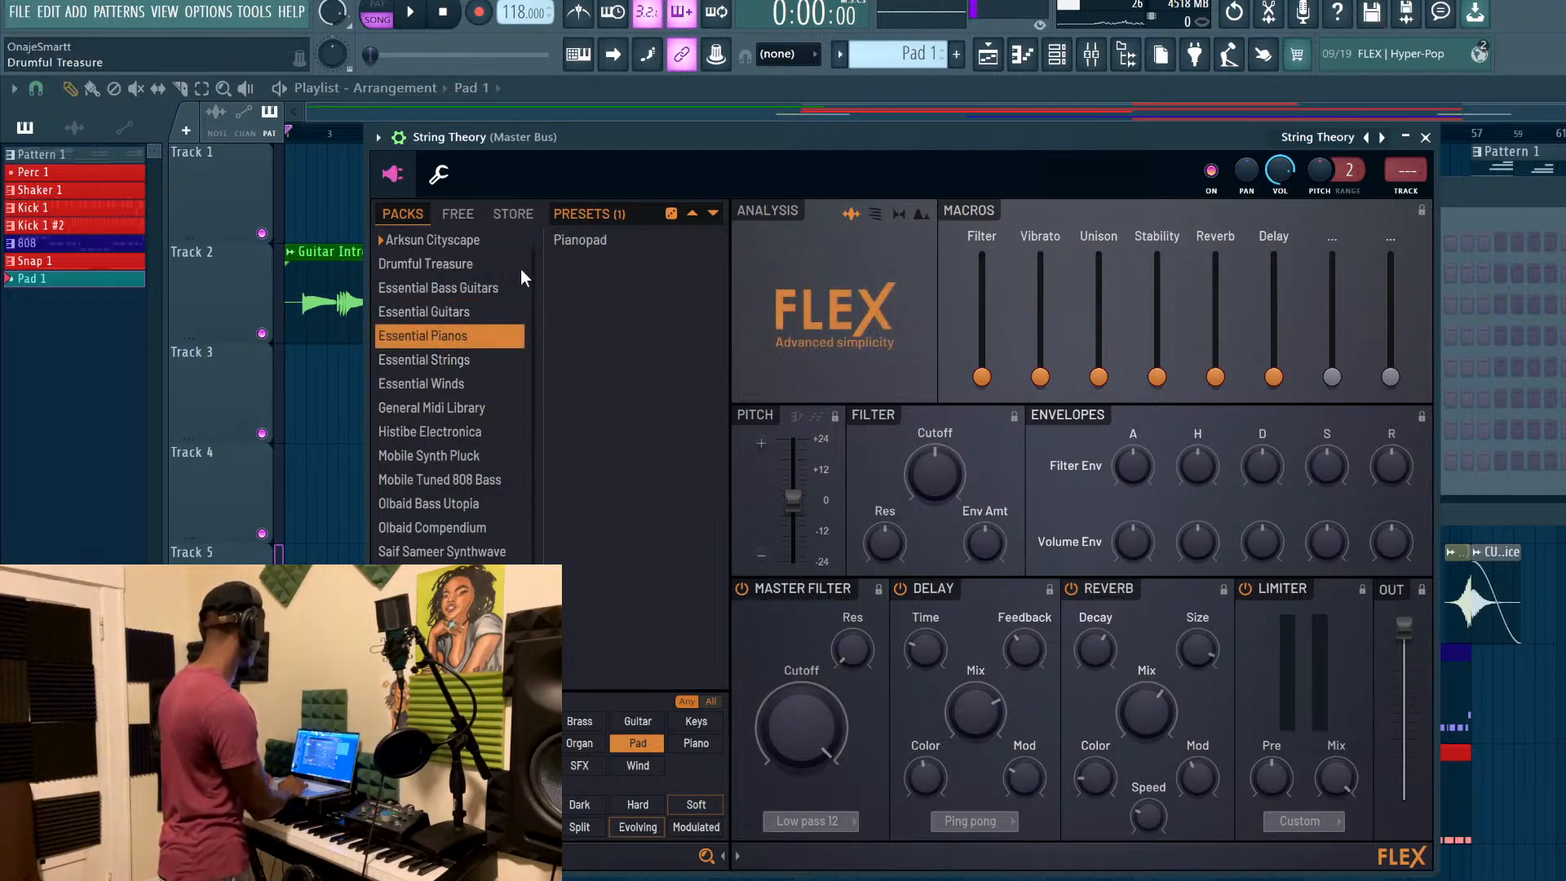
pyautogui.click(578, 239)
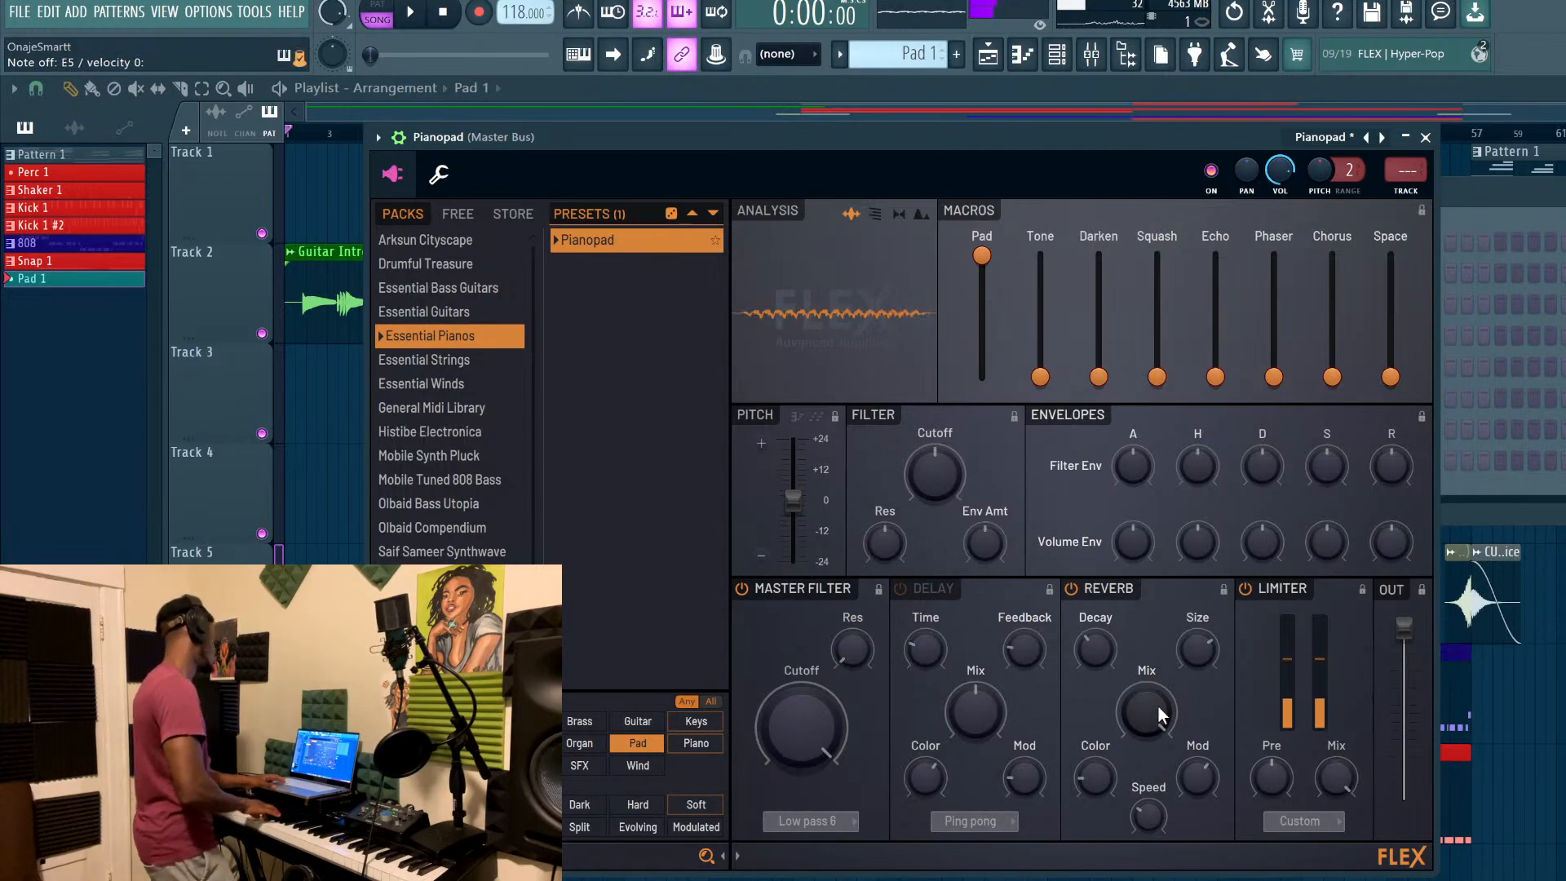
# Browse on to FLEX's General Midi Library and audition the 5th Saw Wave, Atmosphere and Bottle Blow pad presets
pyautogui.click(412, 364)
pyautogui.click(428, 385)
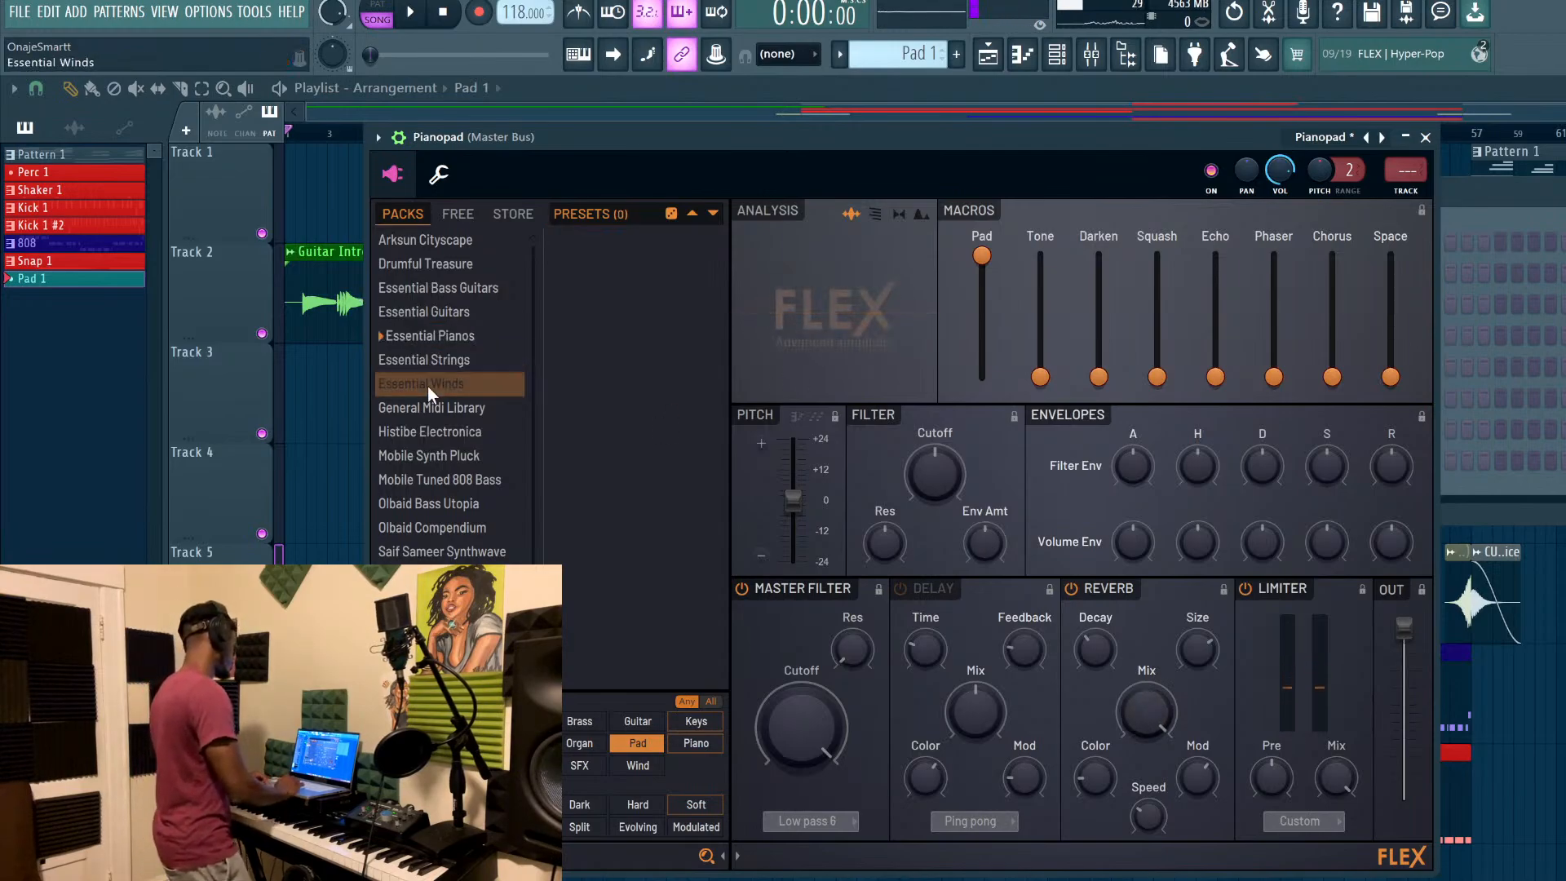
pyautogui.click(434, 405)
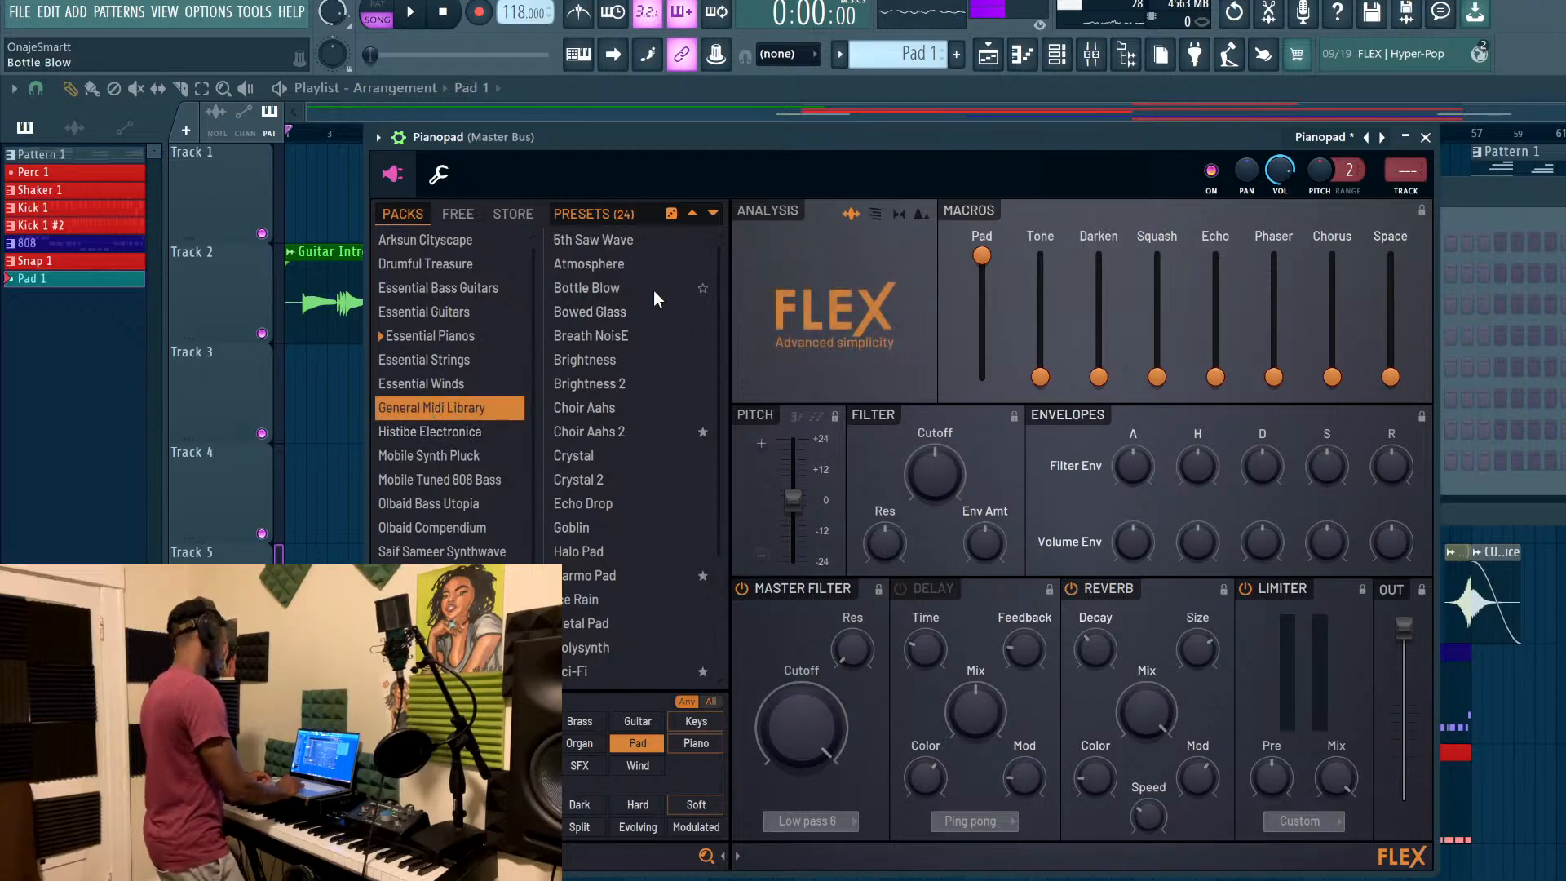
pyautogui.click(610, 247)
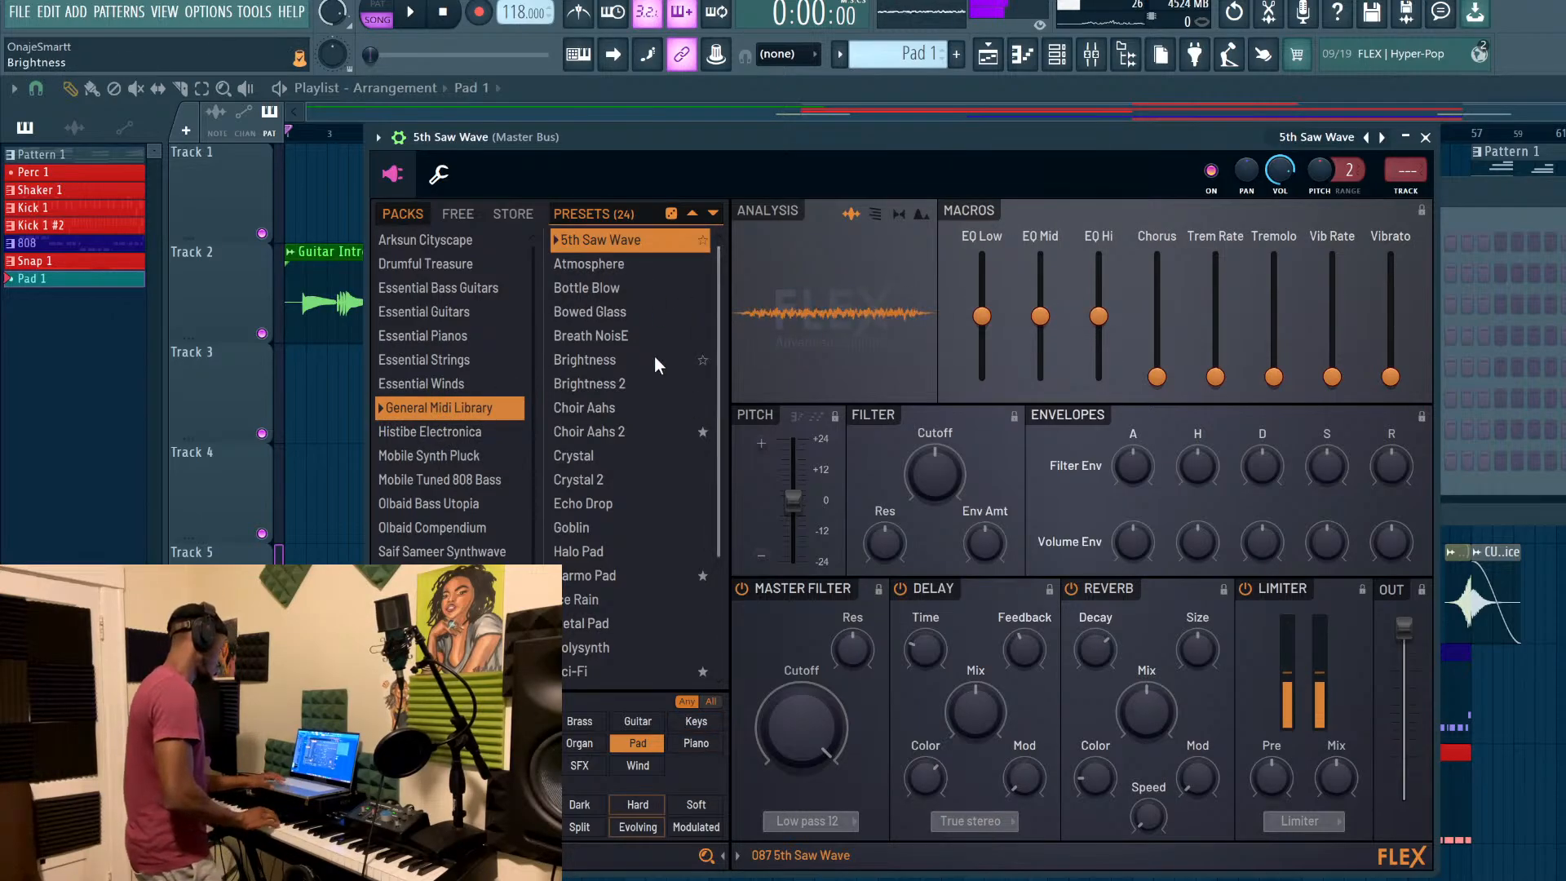
pyautogui.click(623, 269)
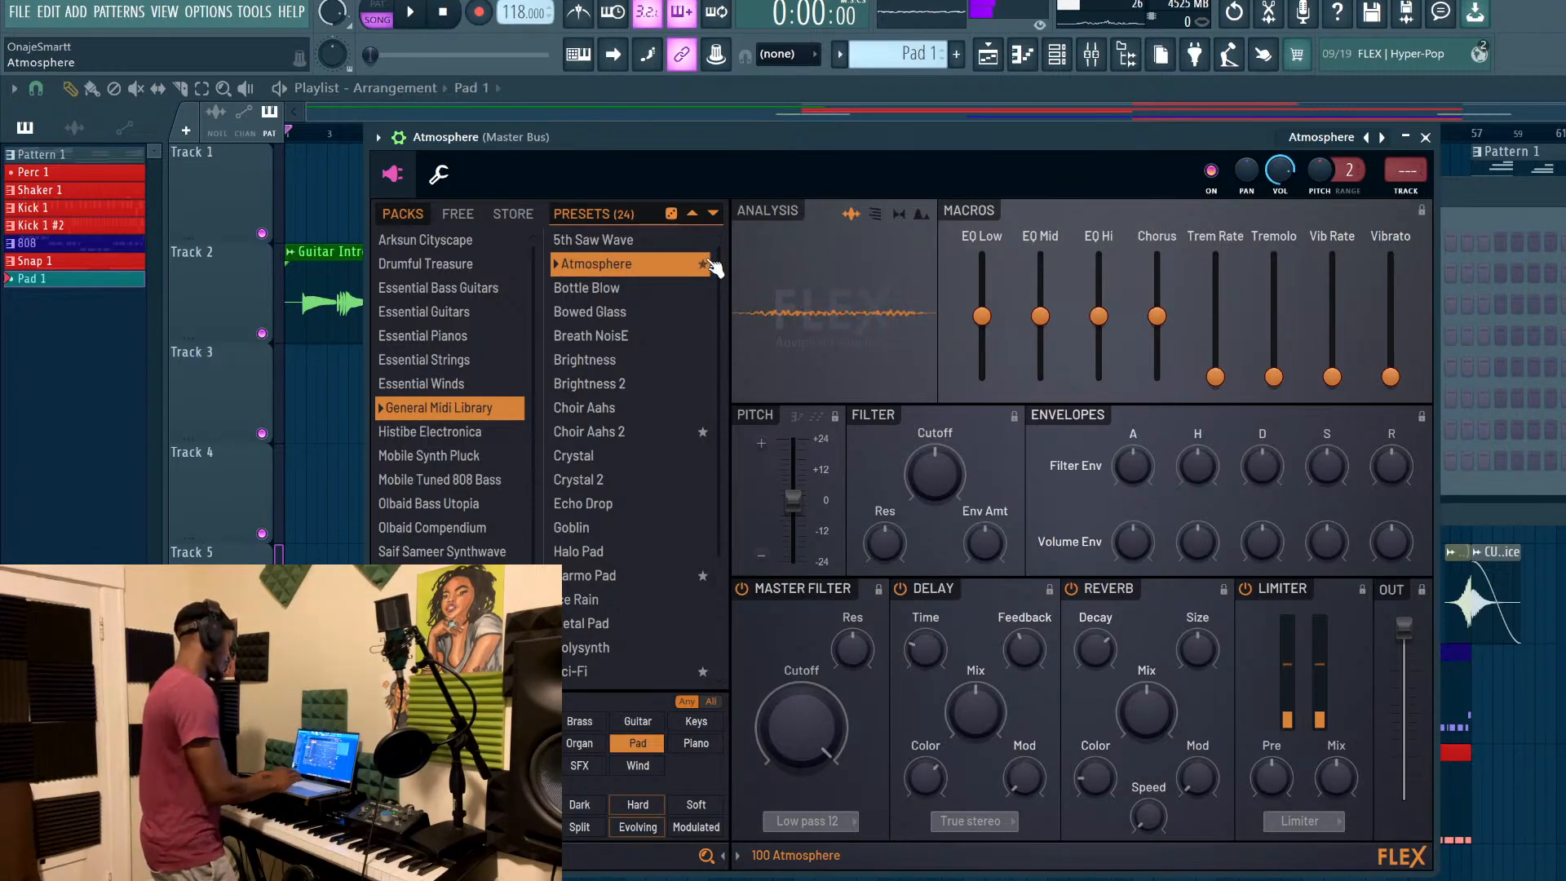
pyautogui.click(594, 287)
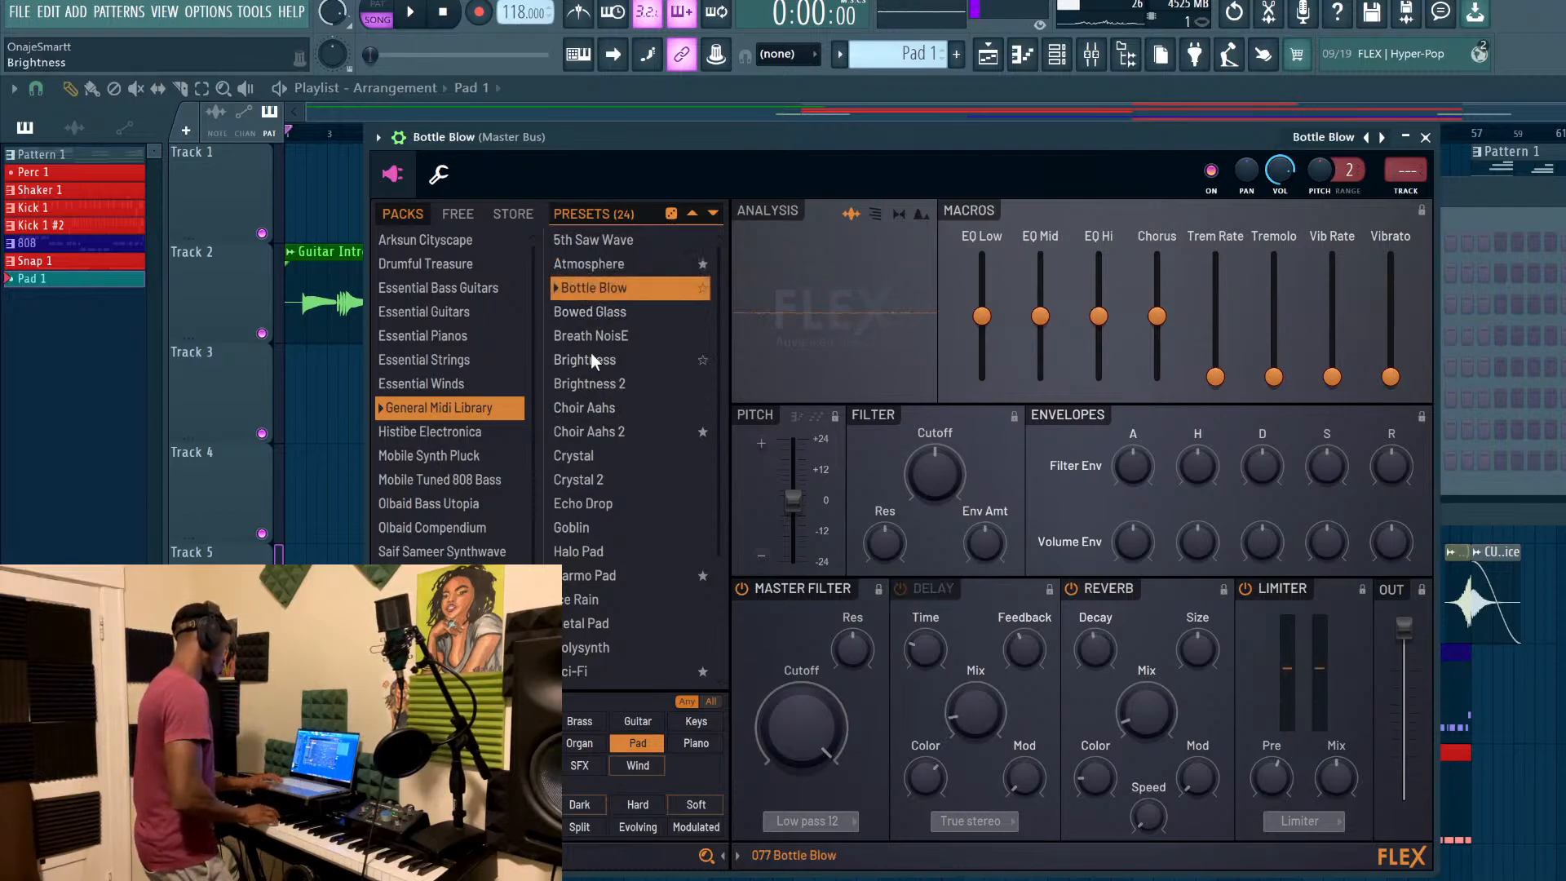
# Audition the Choir Aahs 2, Harmo Pad, Sci-Fi and Soundtrack pad presets in the General Midi Library
pyautogui.click(601, 443)
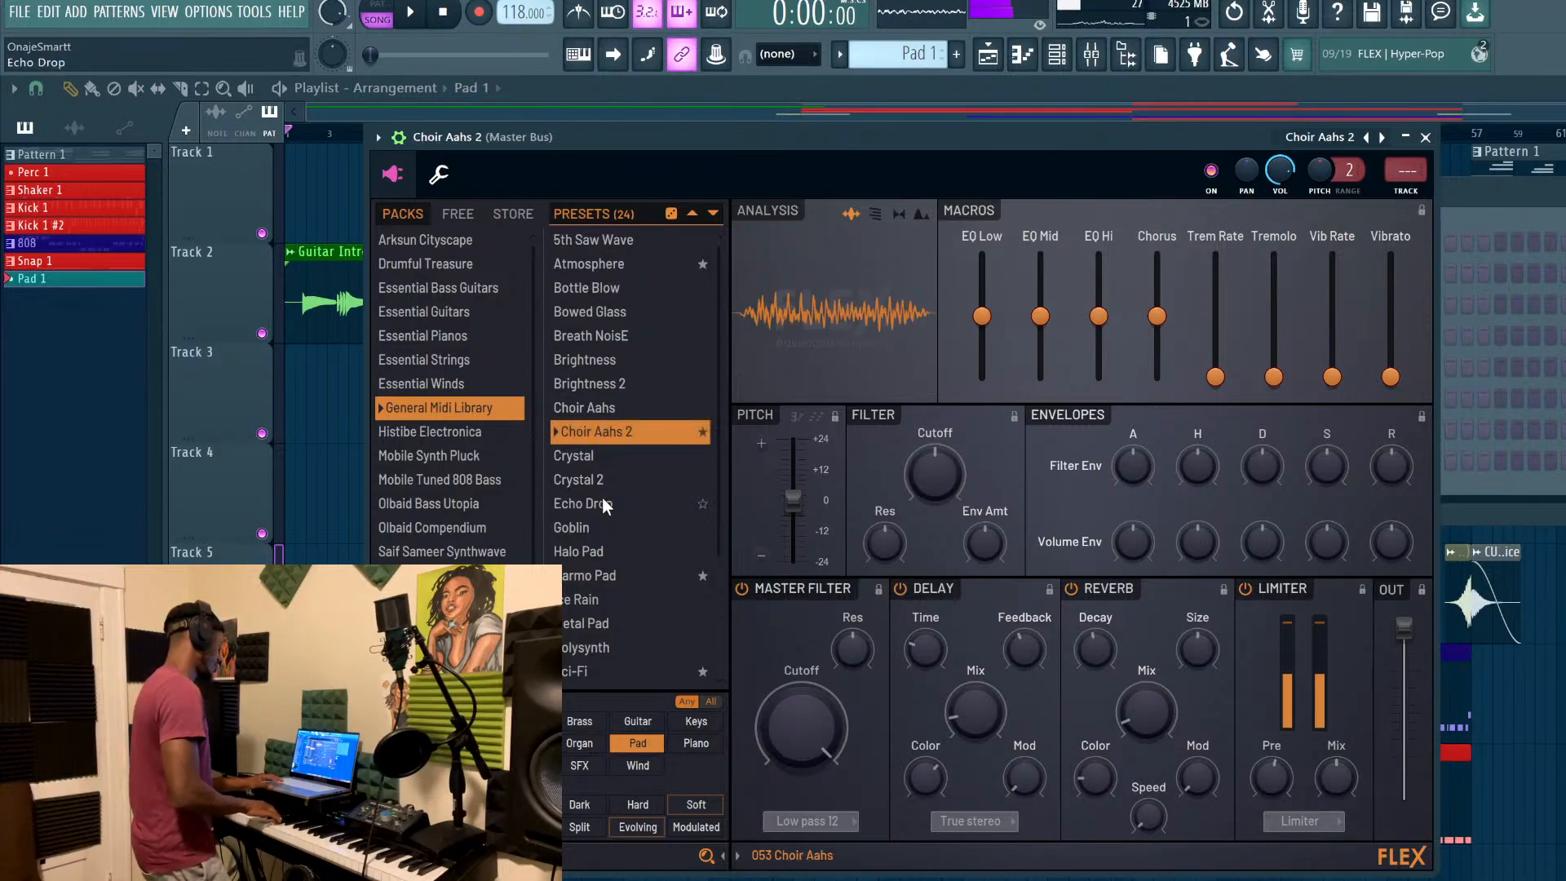
pyautogui.click(602, 577)
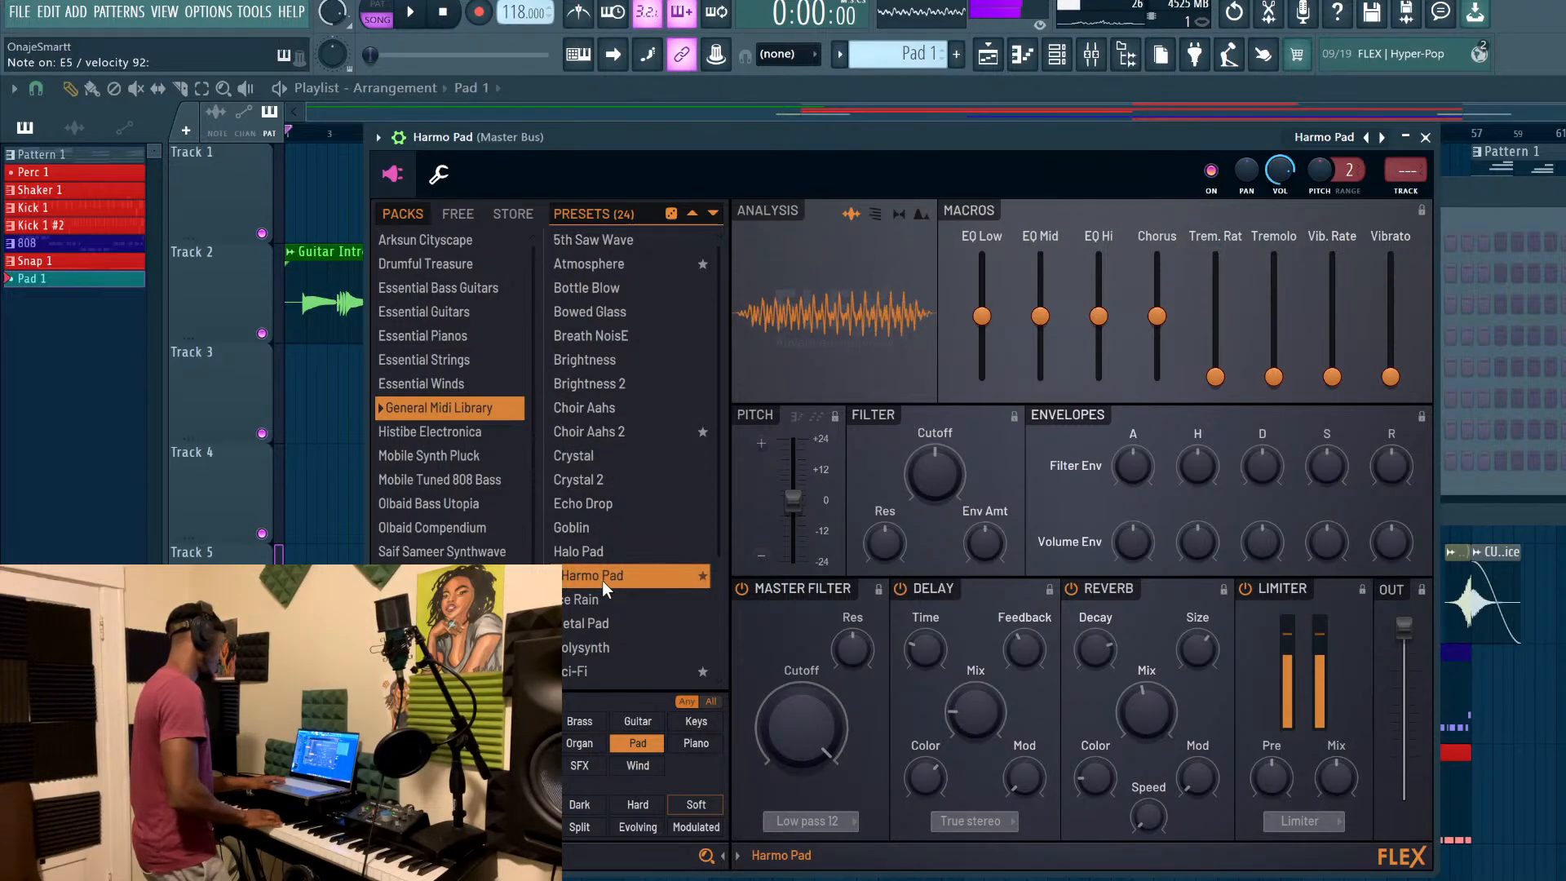
pyautogui.scroll(-2, 604, 580)
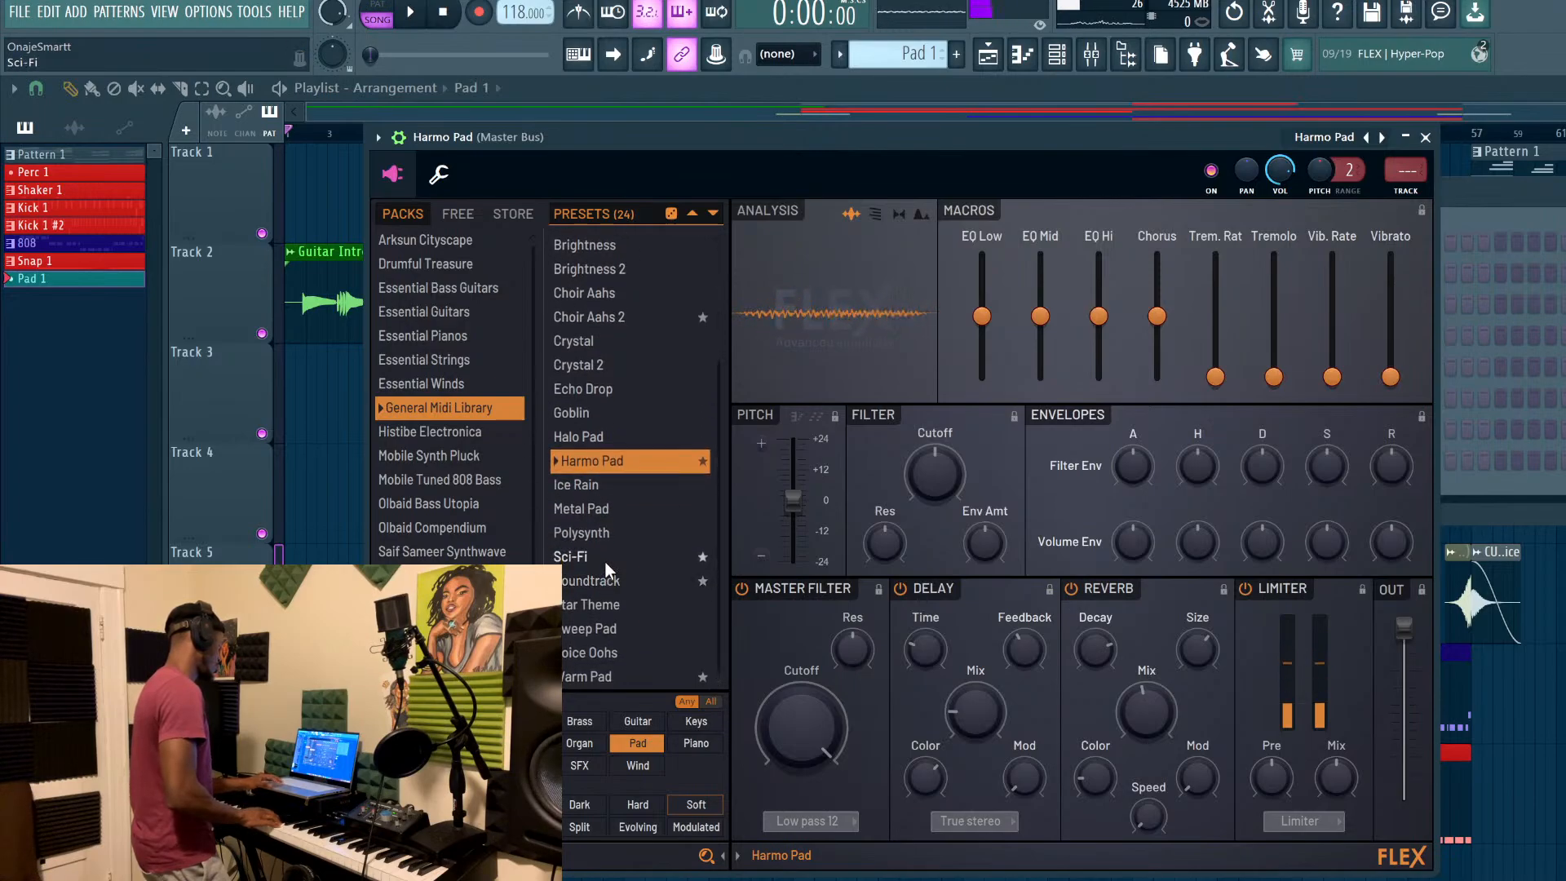
pyautogui.click(605, 561)
pyautogui.click(605, 582)
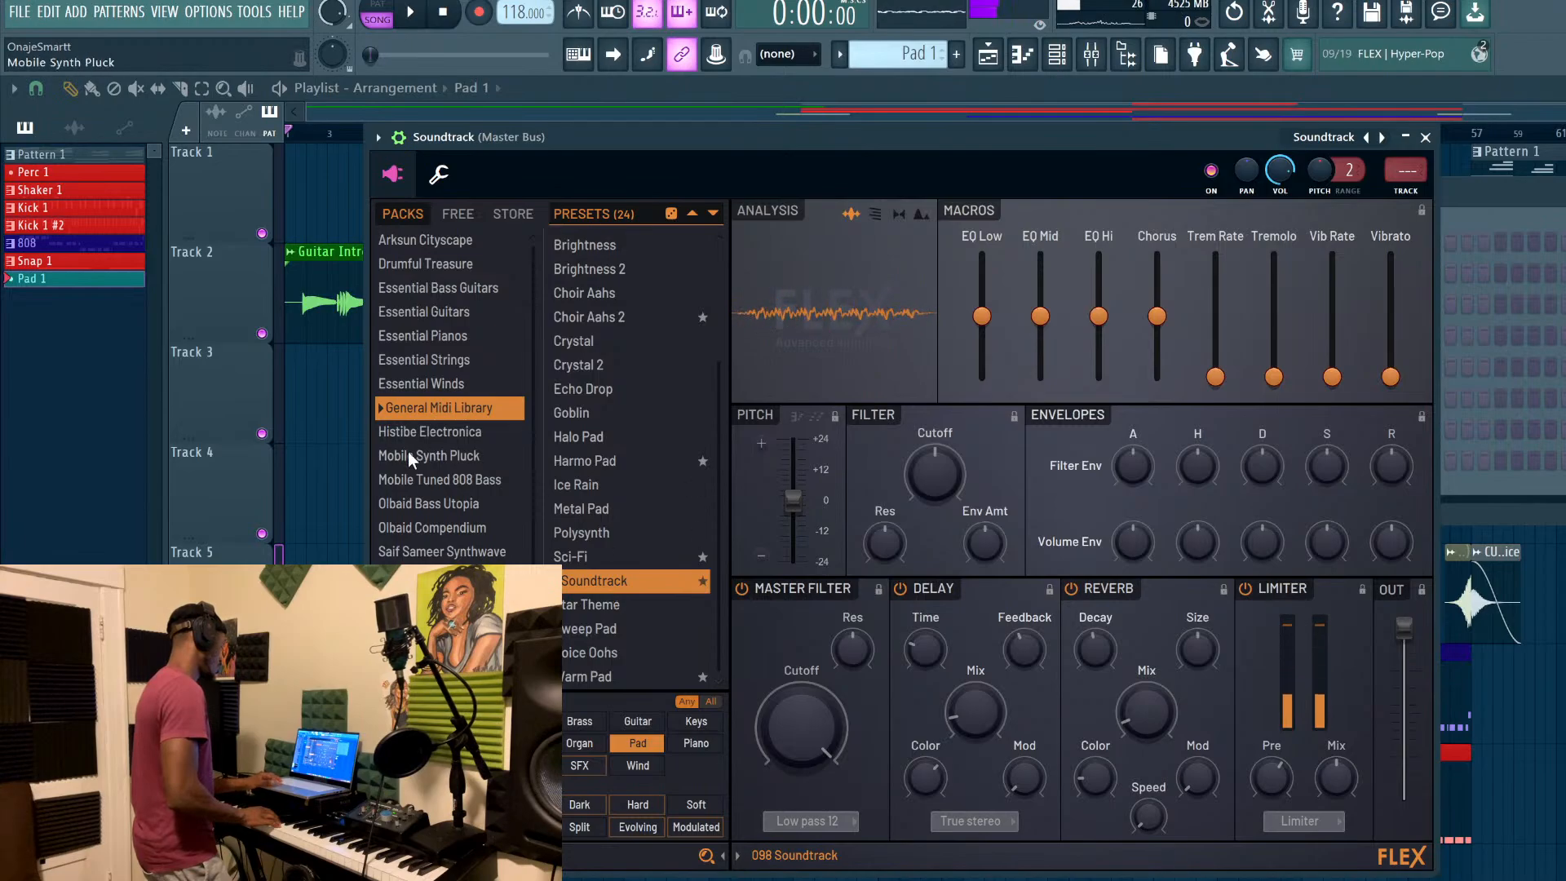
# Audition the Easy Life, Iris Sun, Junk Mail, Slow Poke and Teenage Mutant pads from the Olbaid Bass Utopia pack
pyautogui.click(426, 432)
pyautogui.click(433, 481)
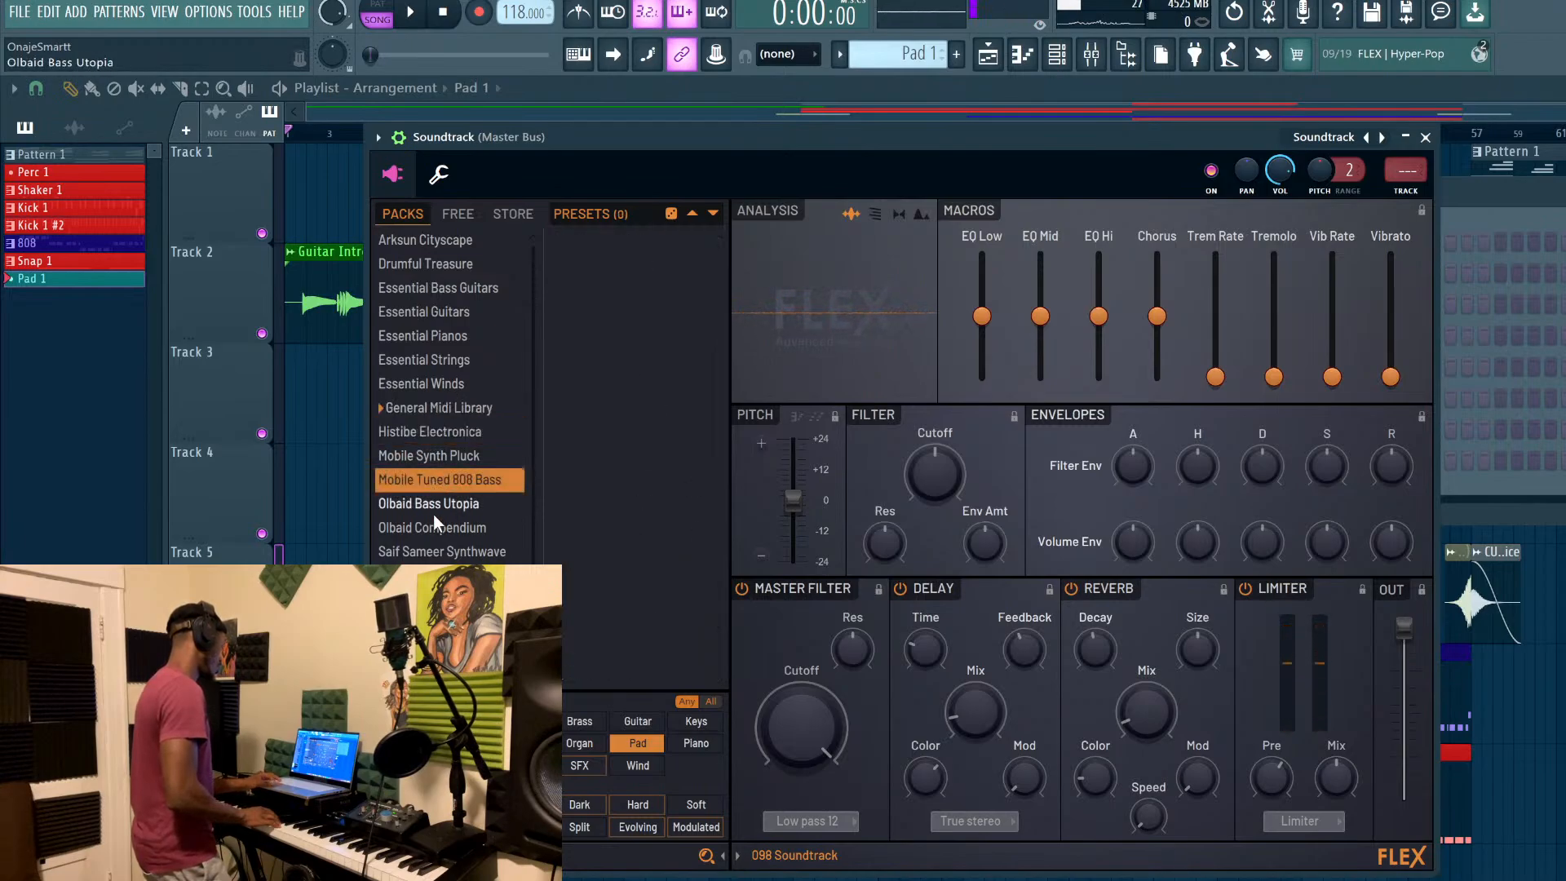
pyautogui.click(433, 511)
pyautogui.click(606, 247)
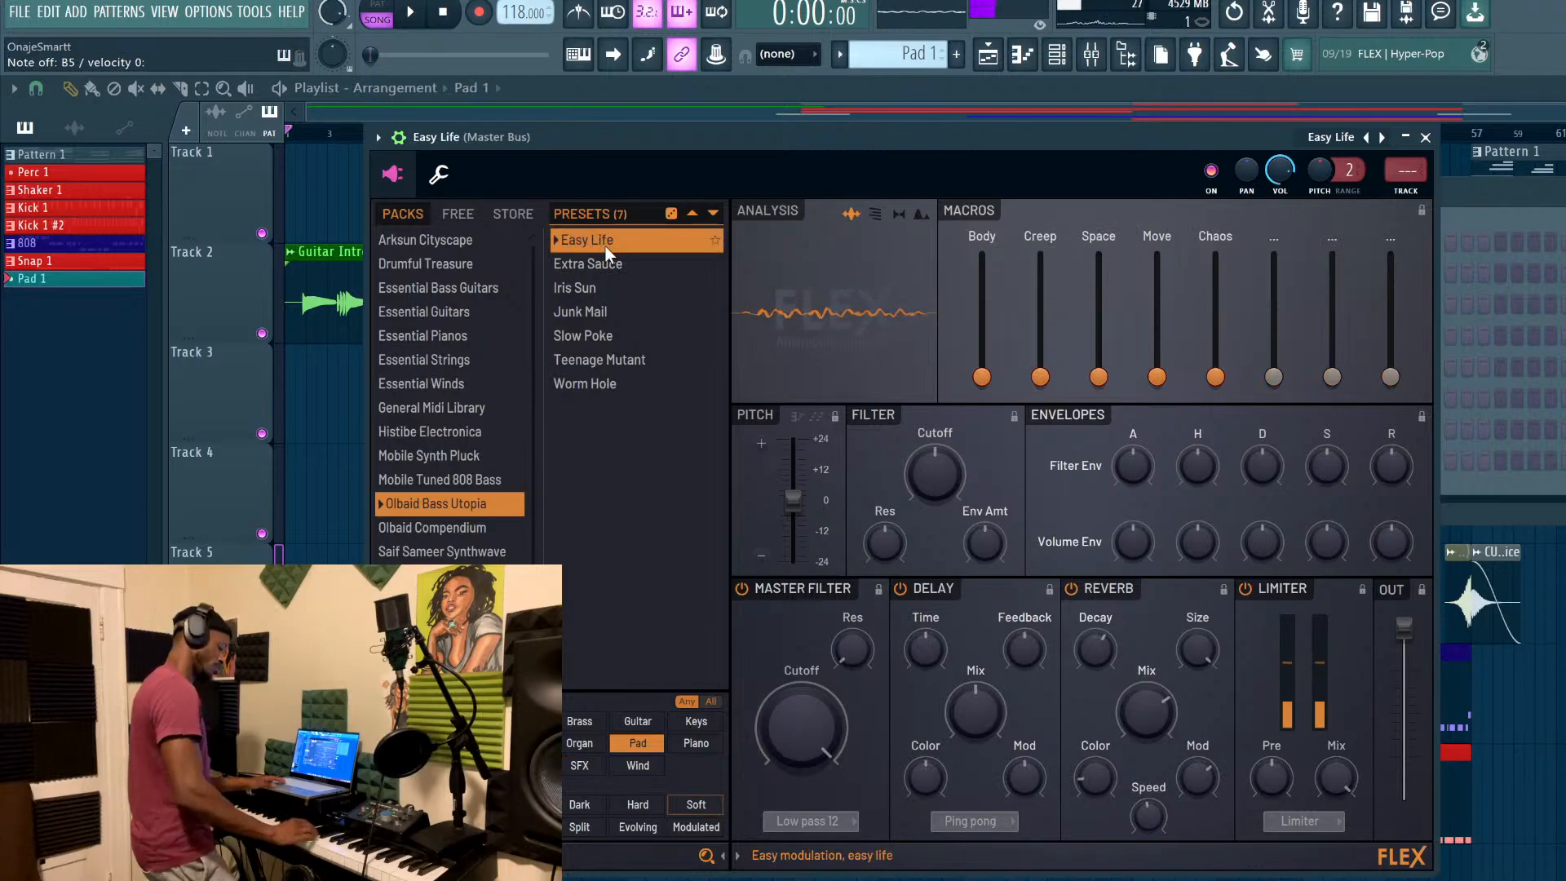
pyautogui.click(599, 292)
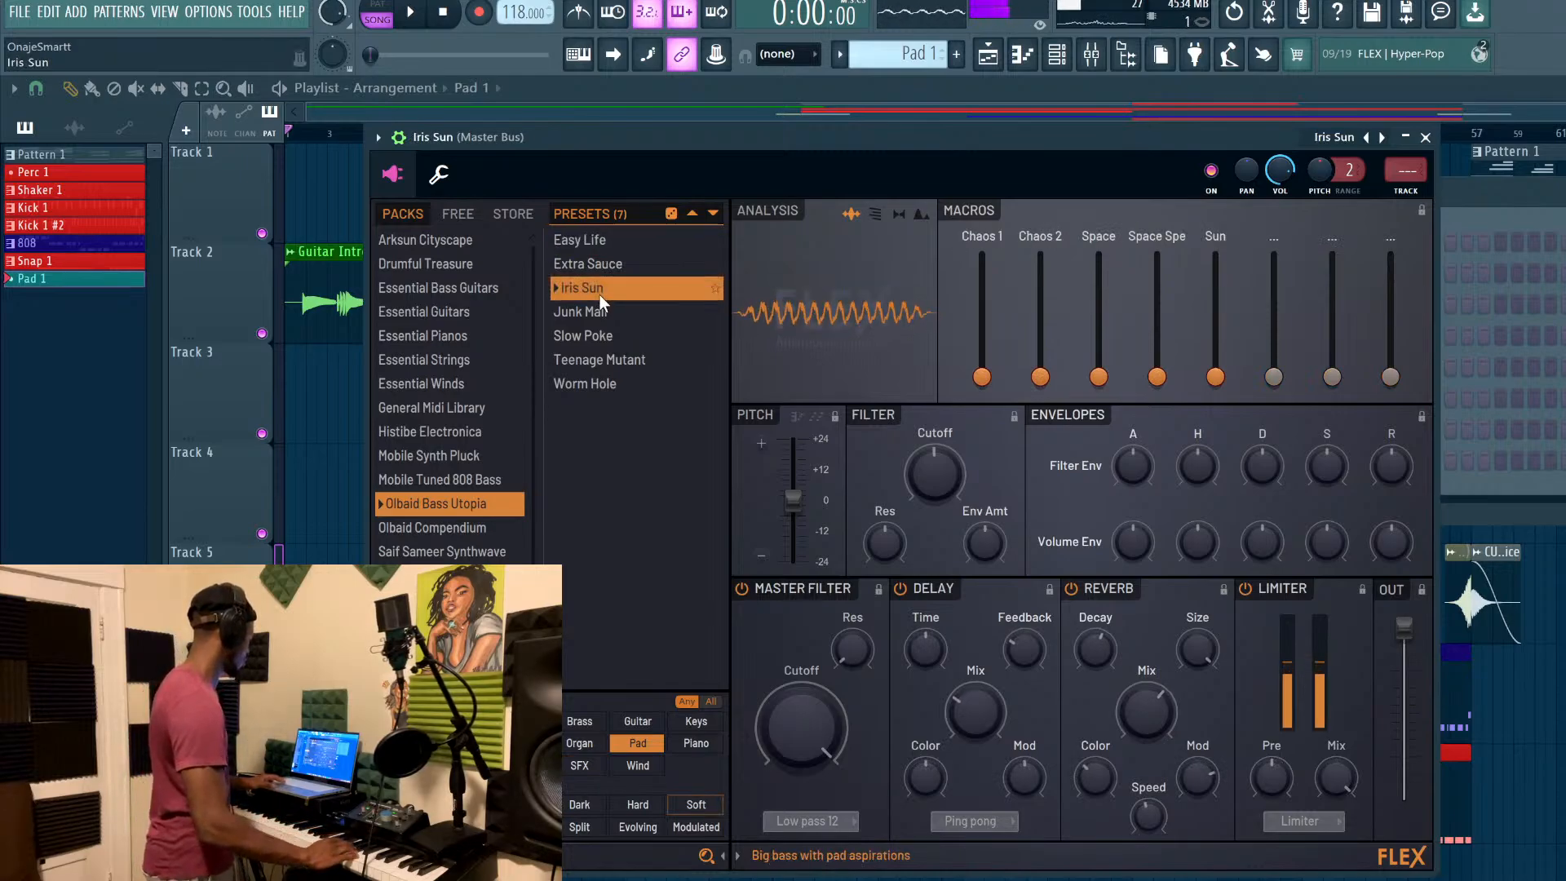
pyautogui.click(600, 311)
pyautogui.click(604, 344)
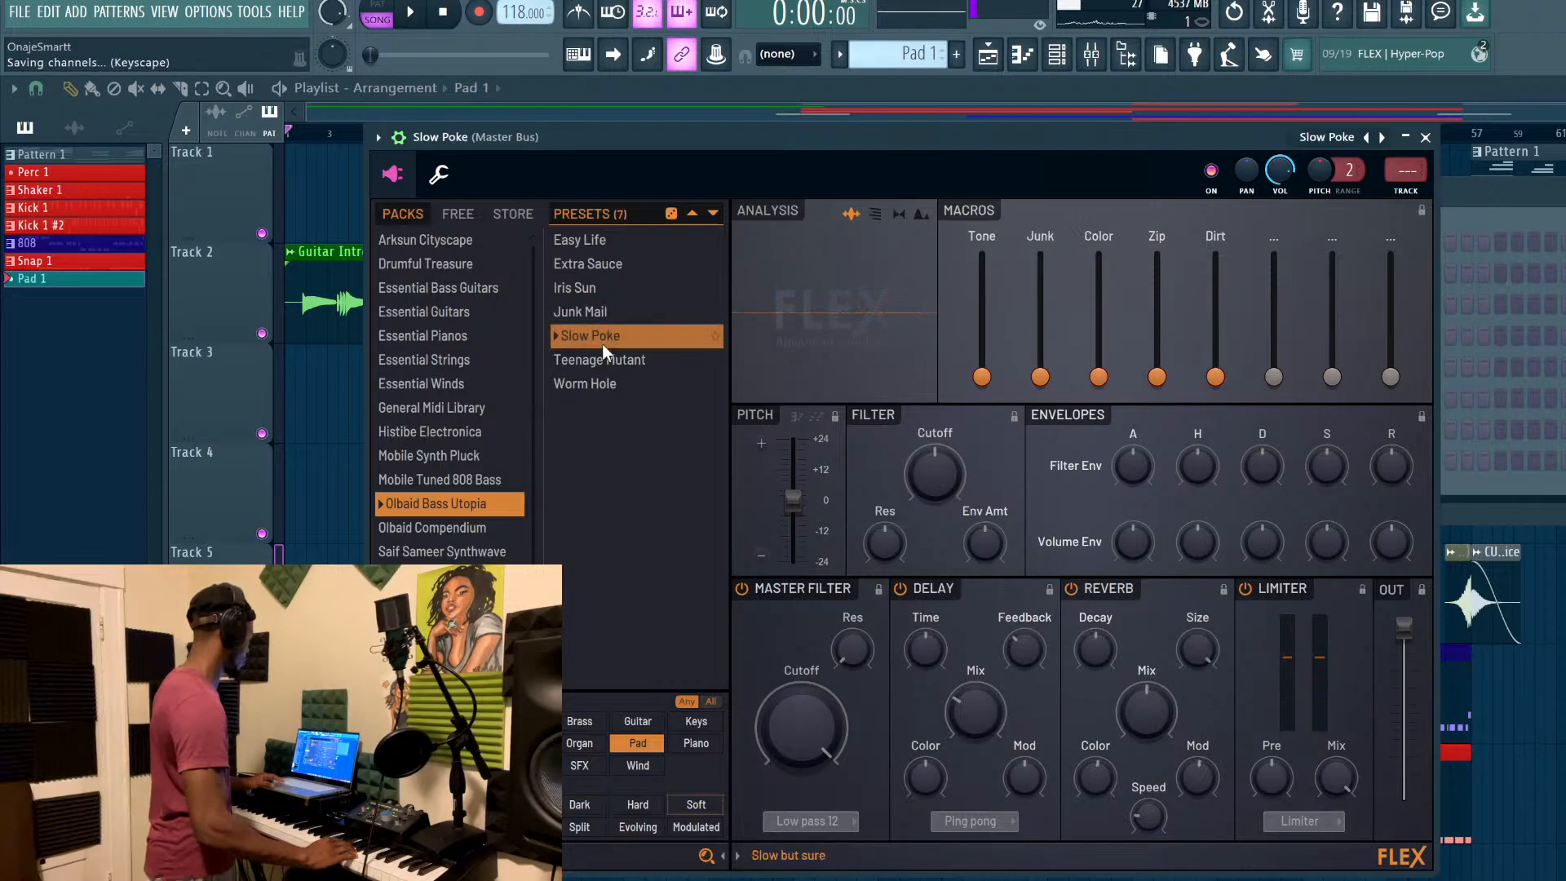
pyautogui.click(605, 364)
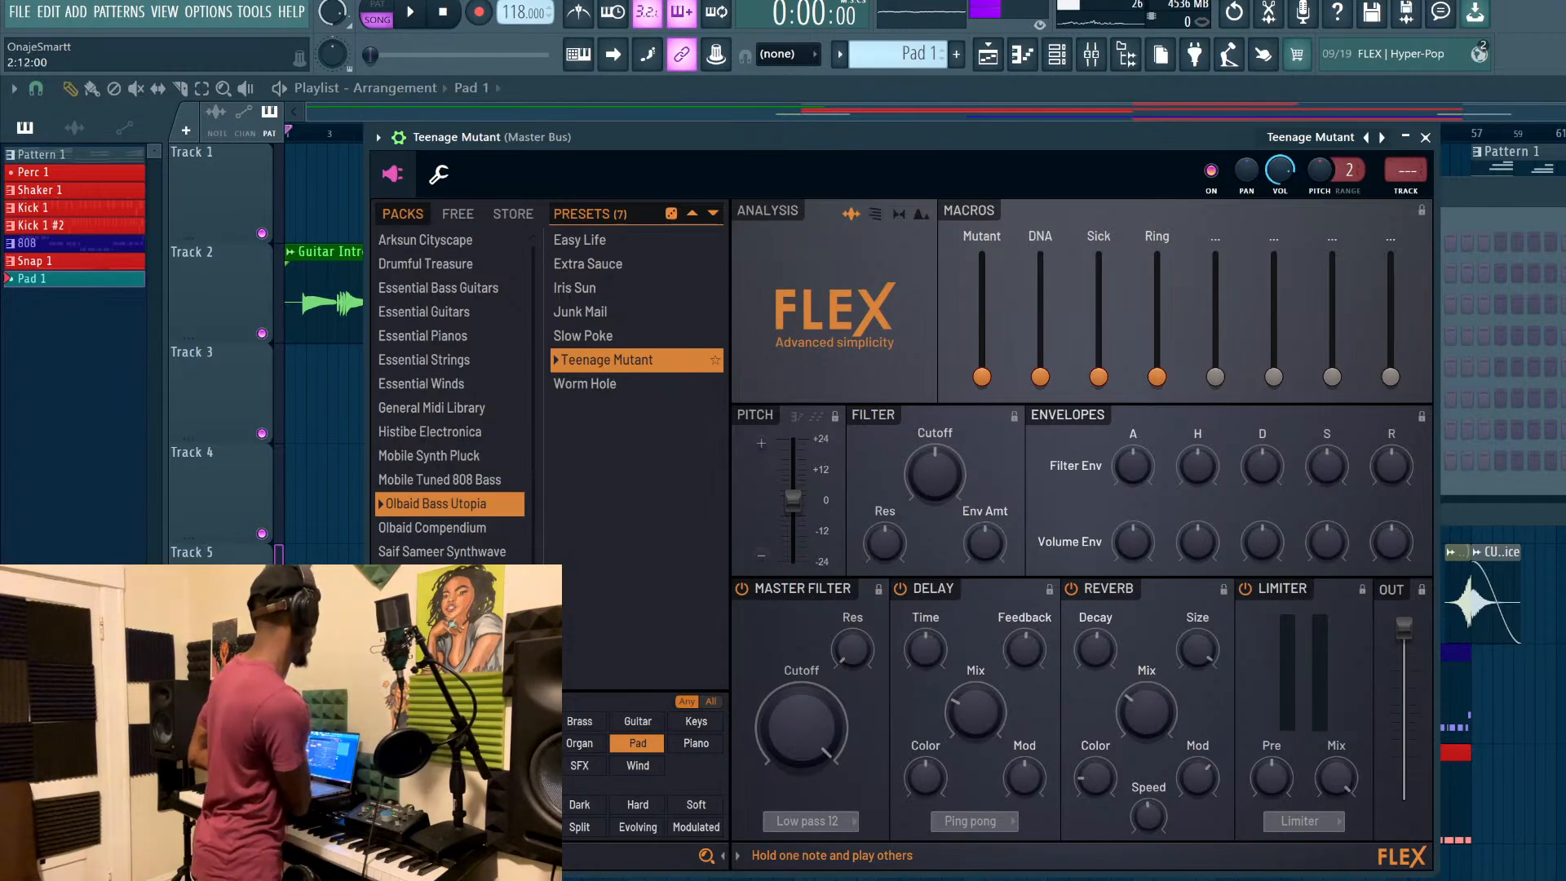
# Return to the playlist and play the transition from around bar 21 of the guitar intro into the drums at bar 25
pyautogui.click(1554, 326)
pyautogui.click(988, 54)
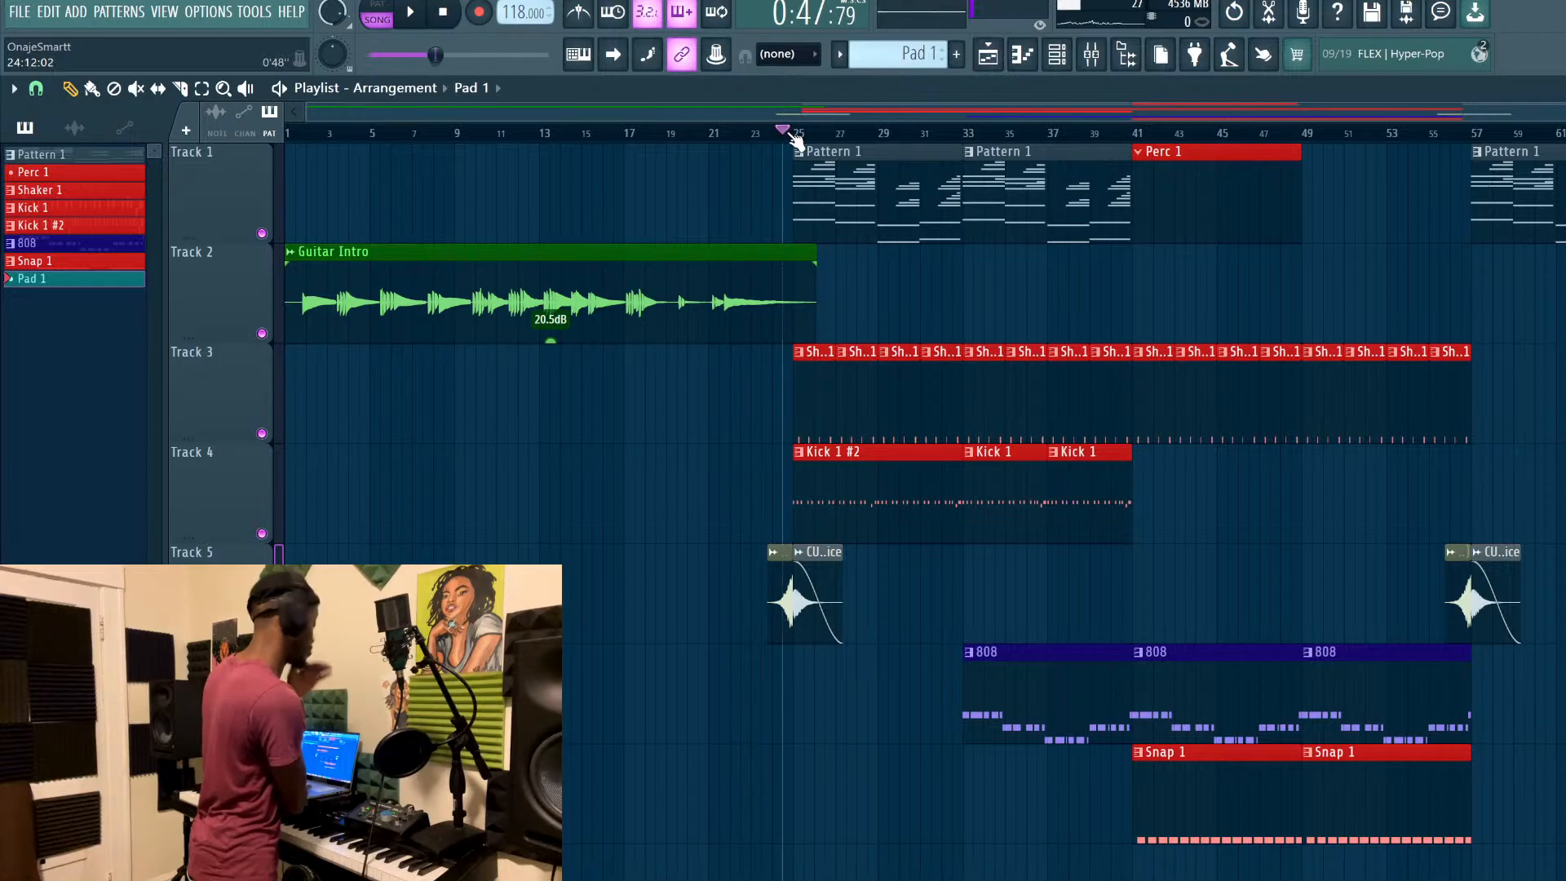
pyautogui.click(476, 134)
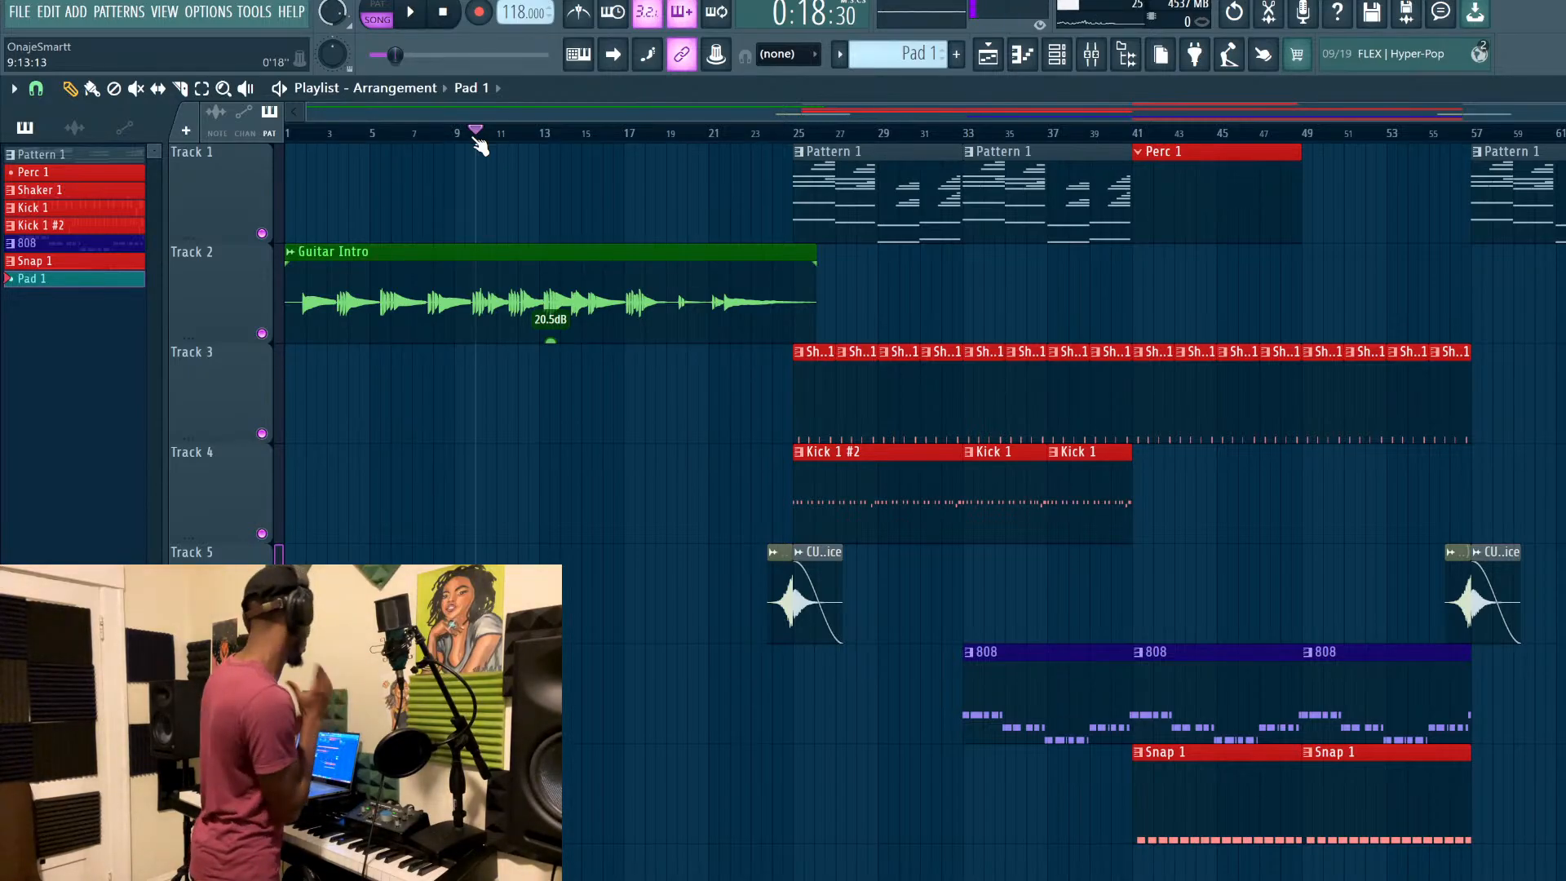
pyautogui.moveTo(478, 139); pyautogui.dragTo(711, 131)
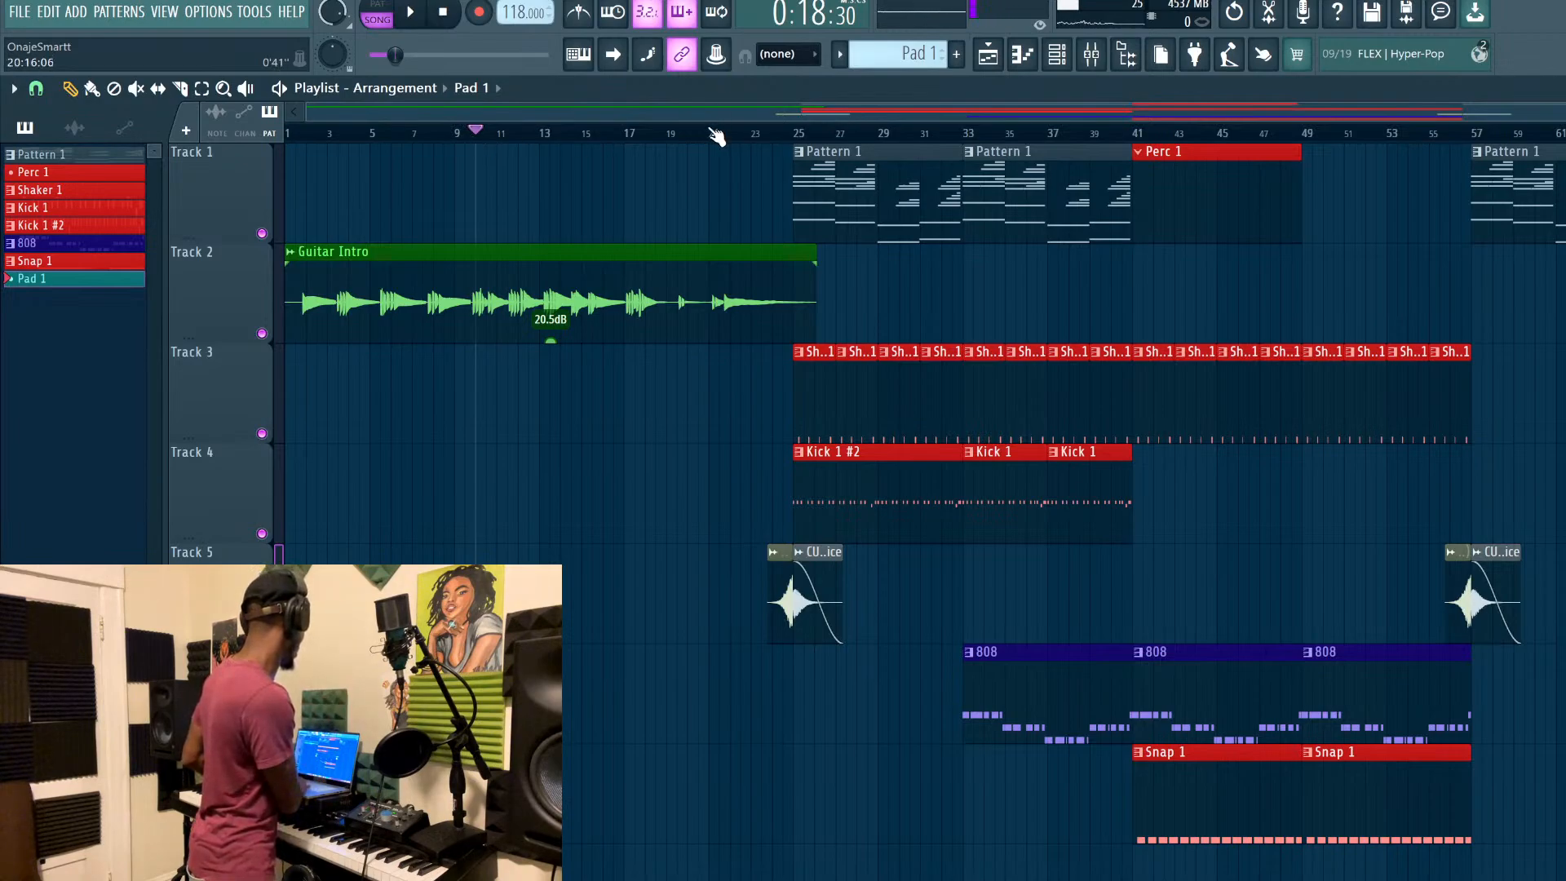
pyautogui.press('space')
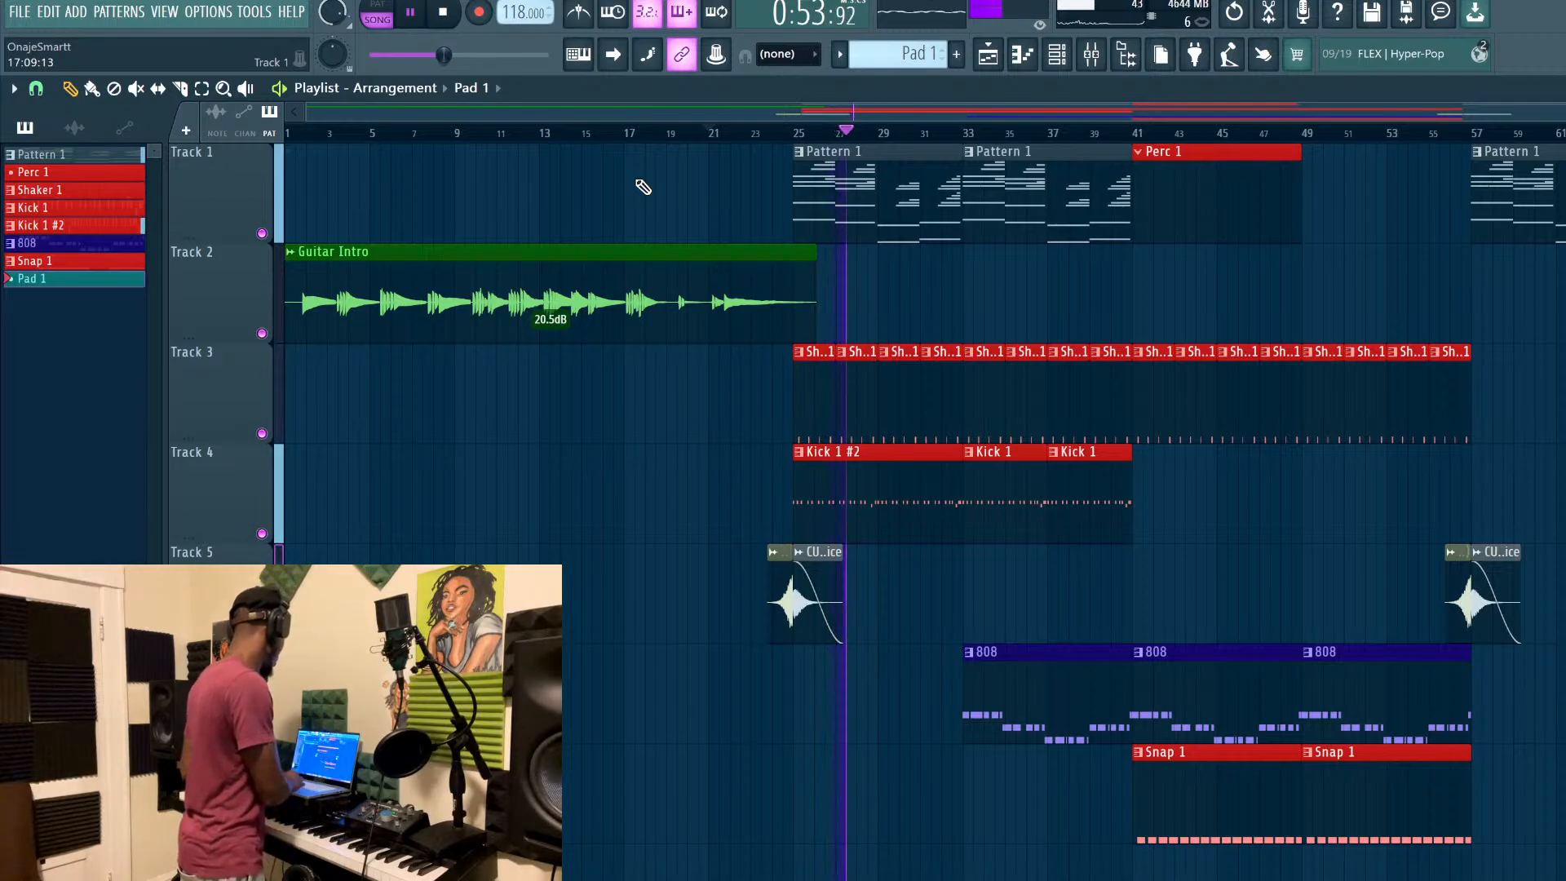
pyautogui.press('space')
# Replace the OGEV5 Kick 1 sample in the channel rack with OGDV4 Drunk Kick.wav
pyautogui.keyDown('ctrl'); pyautogui.scroll(4, 813, 436); pyautogui.keyUp('ctrl')
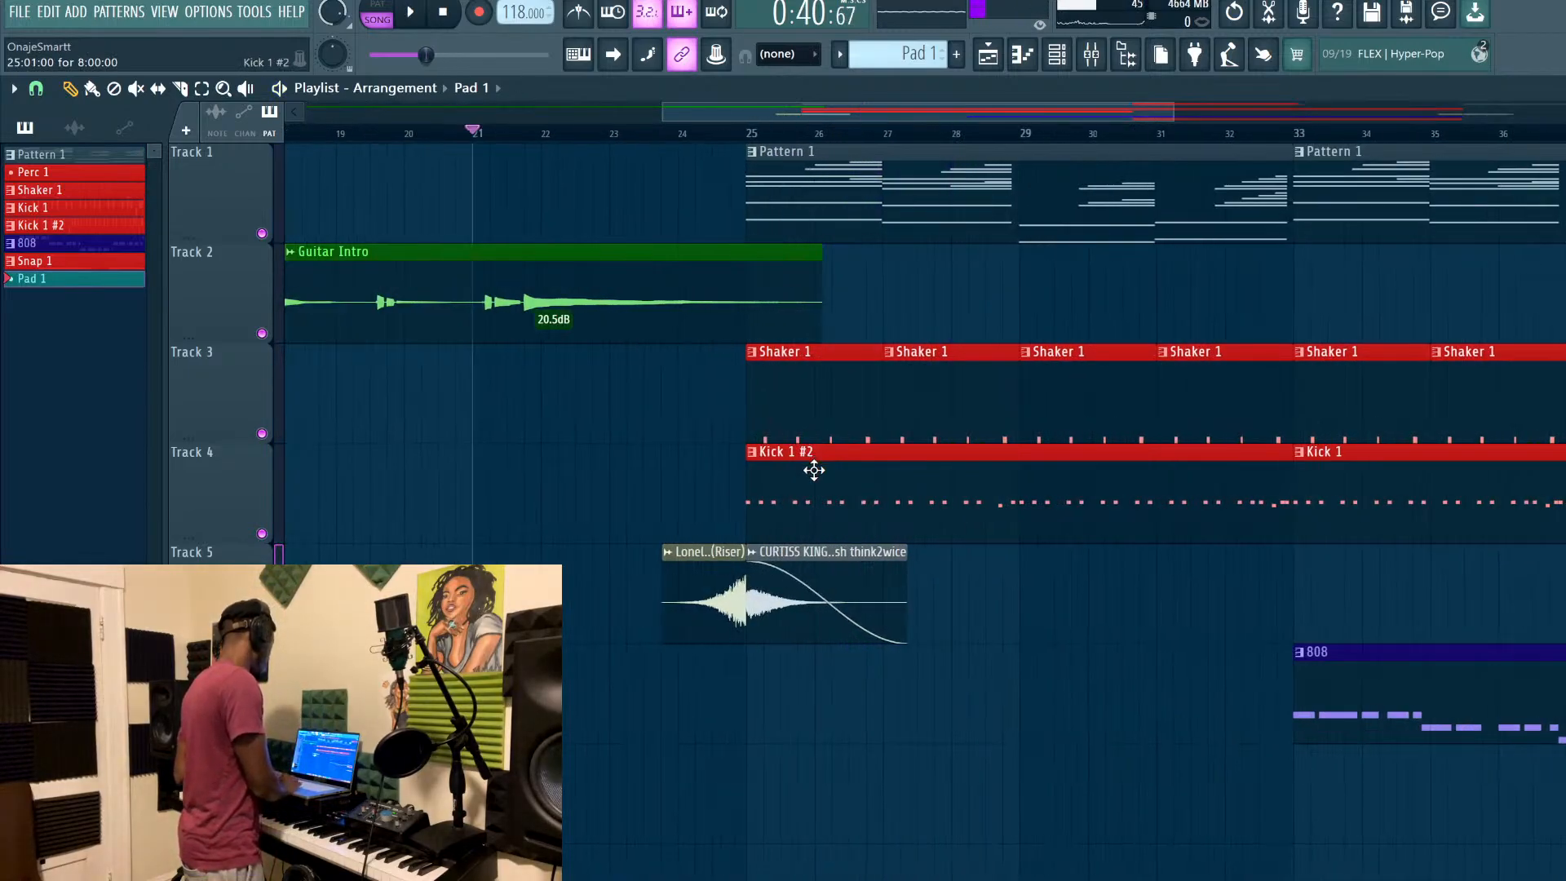
pyautogui.click(1057, 54)
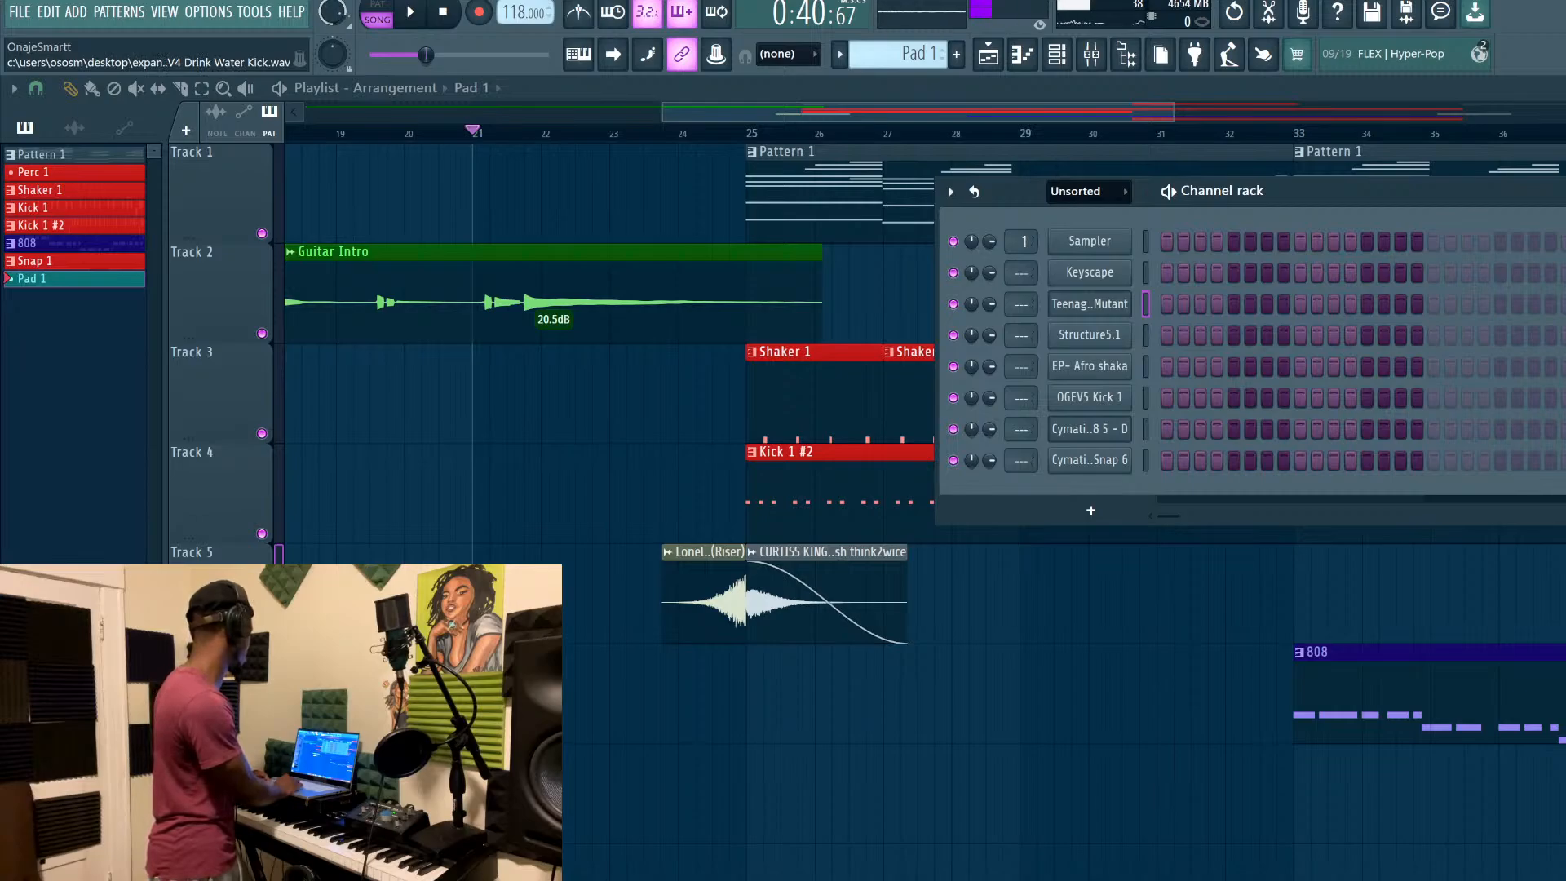
pyautogui.moveTo(1562, 571); pyautogui.dragTo(1095, 451)
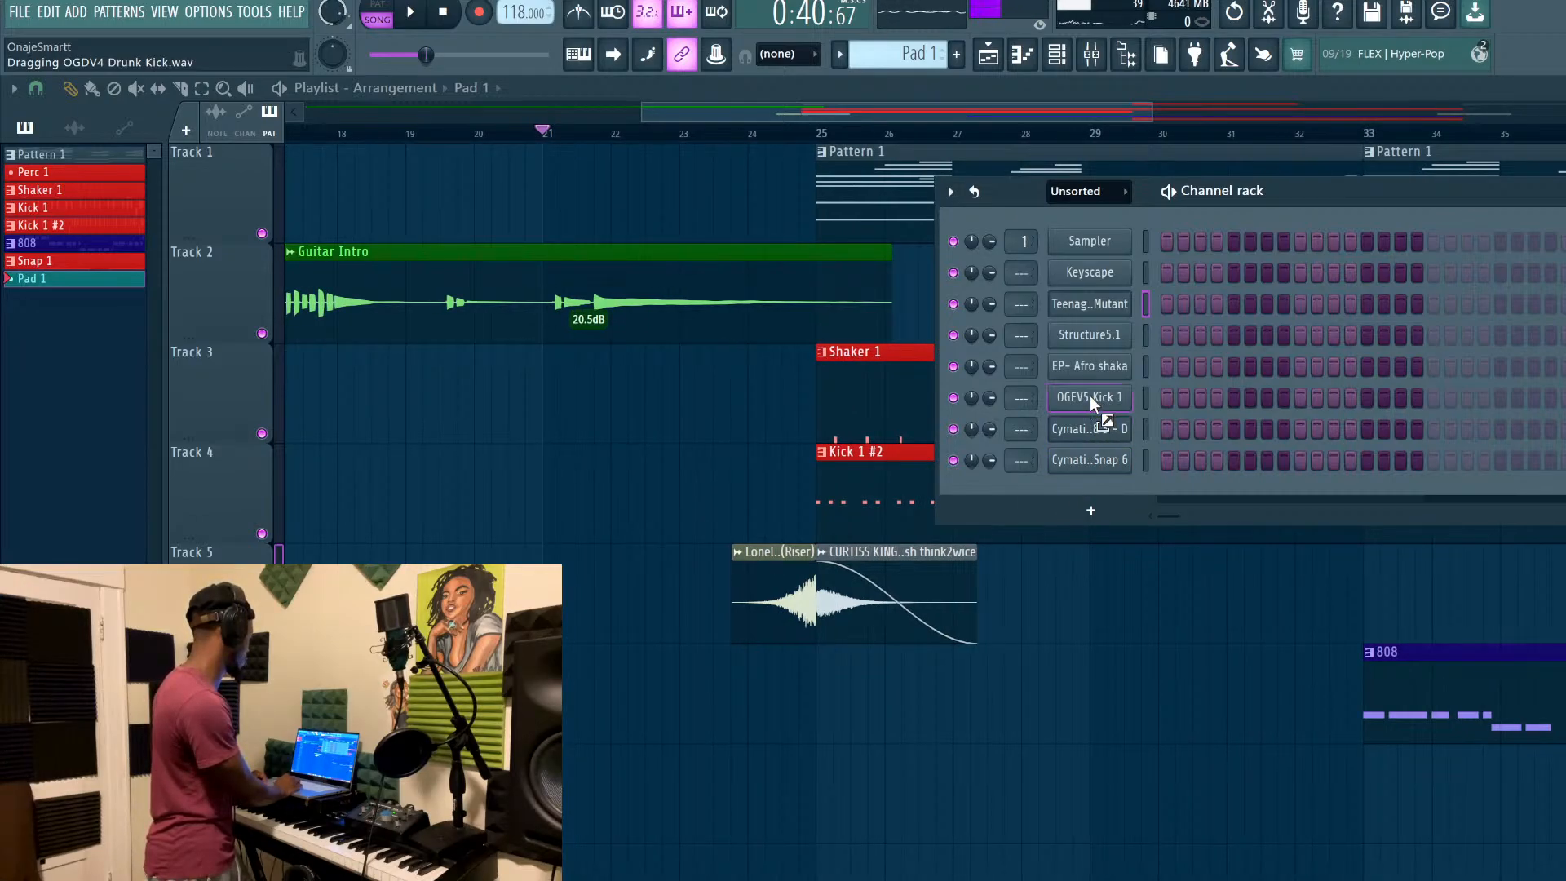
pyautogui.moveTo(1091, 398); pyautogui.dragTo(1098, 399)
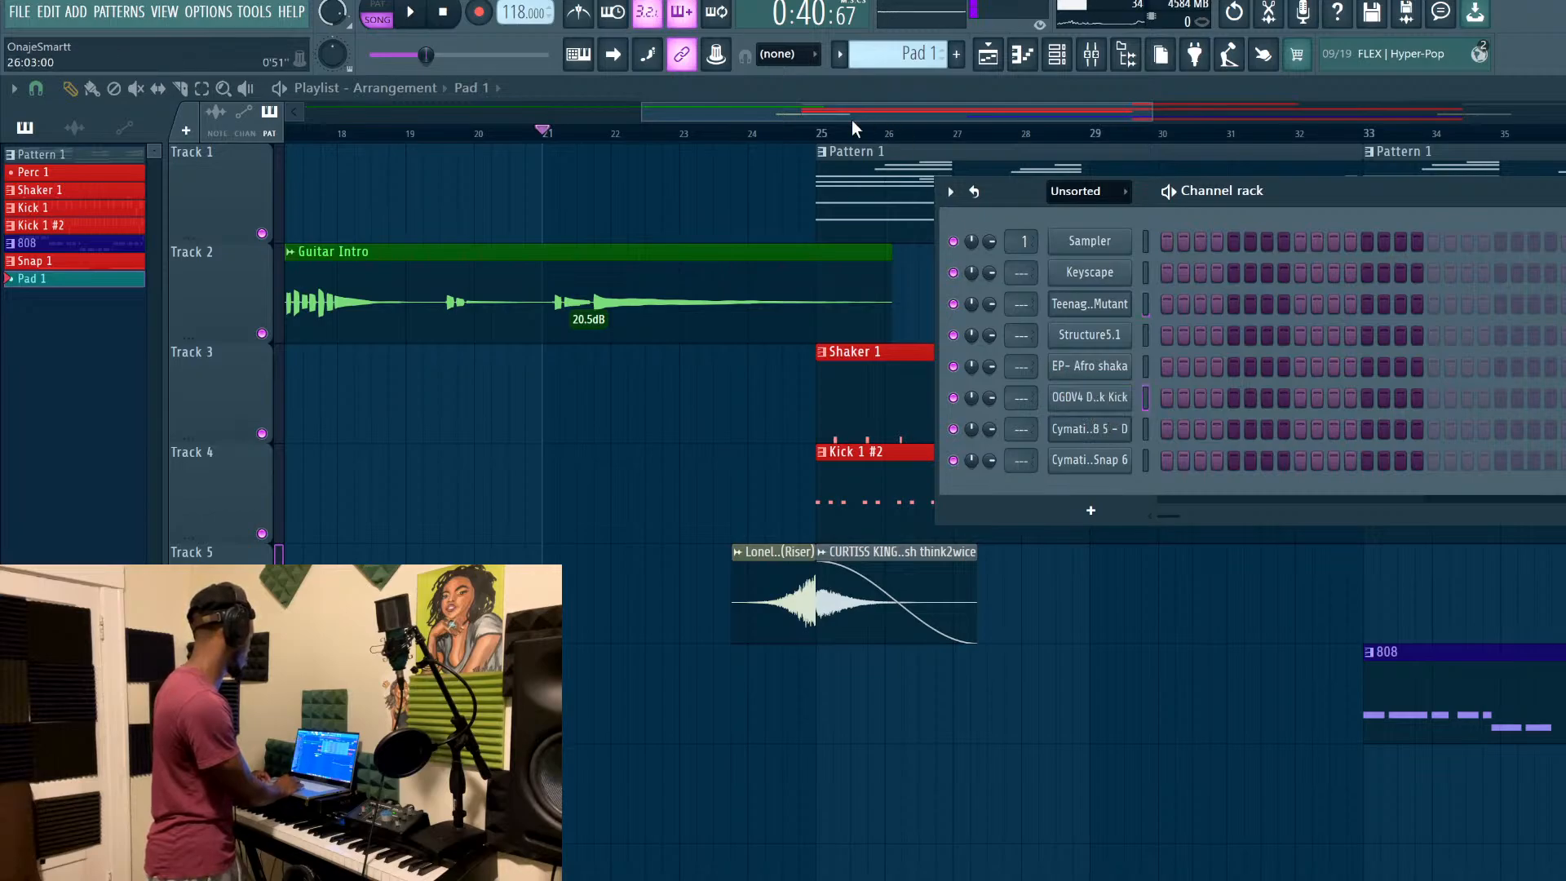
# Play the arrangement from bar 25 and route the OGDV4 Drunk Kick channel to mixer track 21, Kick
pyautogui.click(824, 133)
pyautogui.press('space')
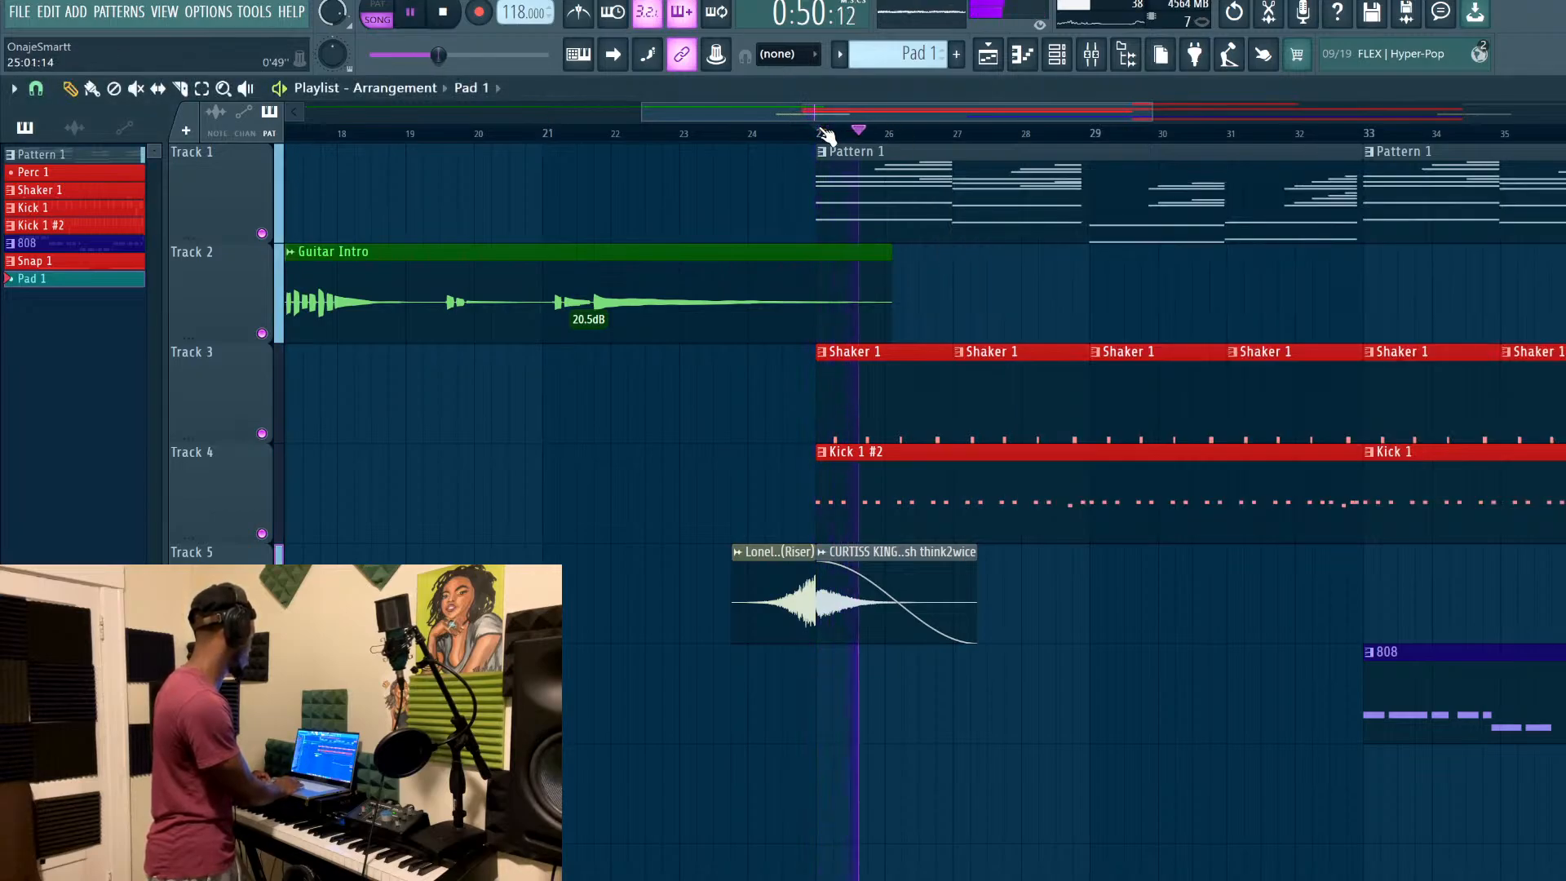
pyautogui.click(1059, 57)
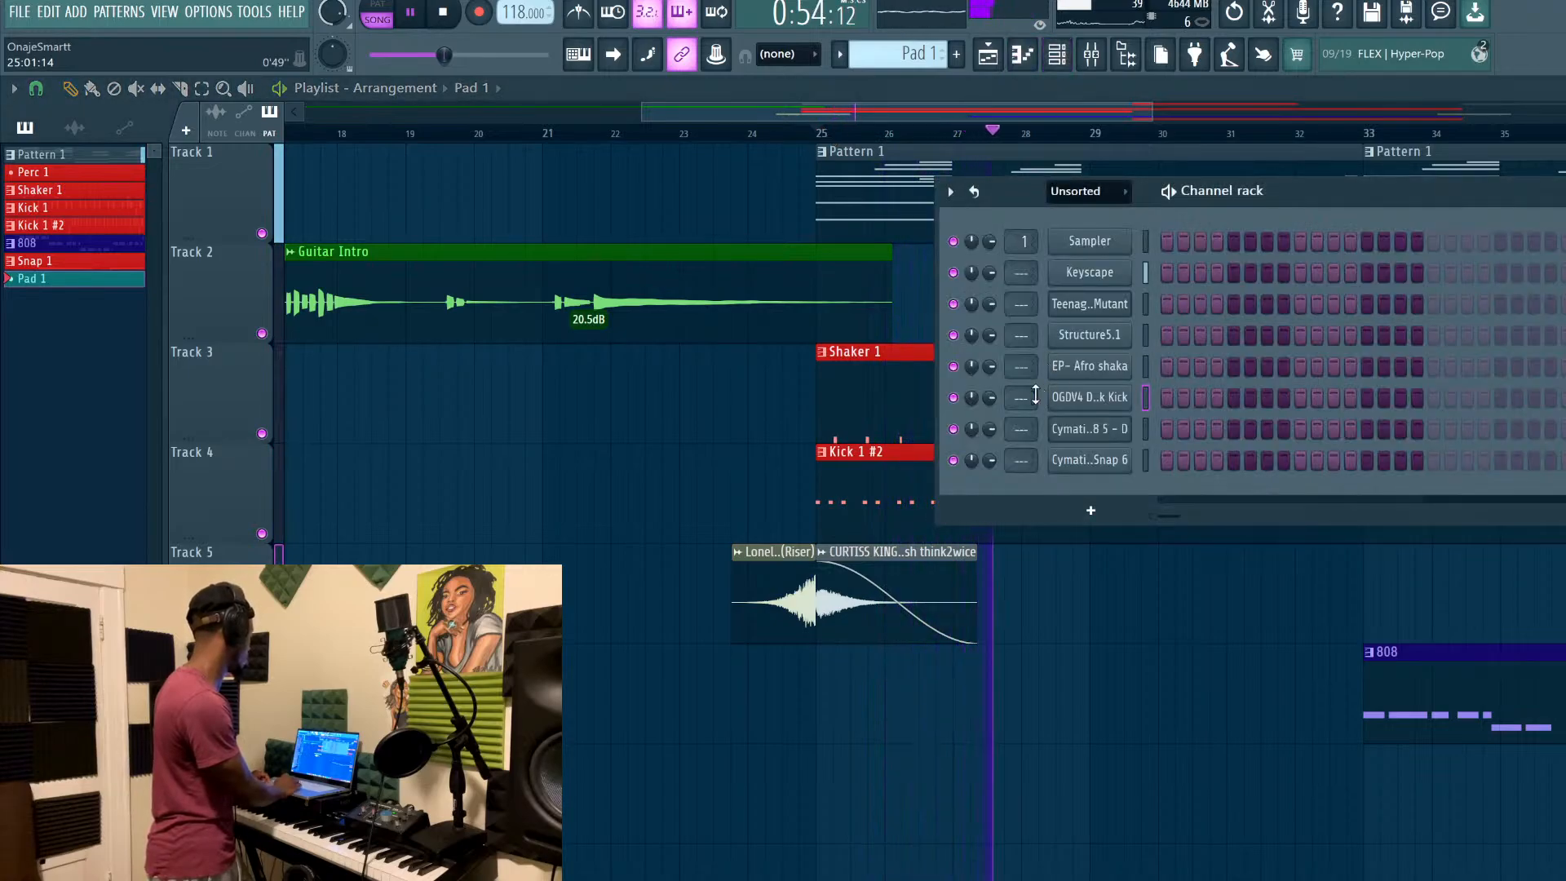
pyautogui.scroll(20, 1024, 398)
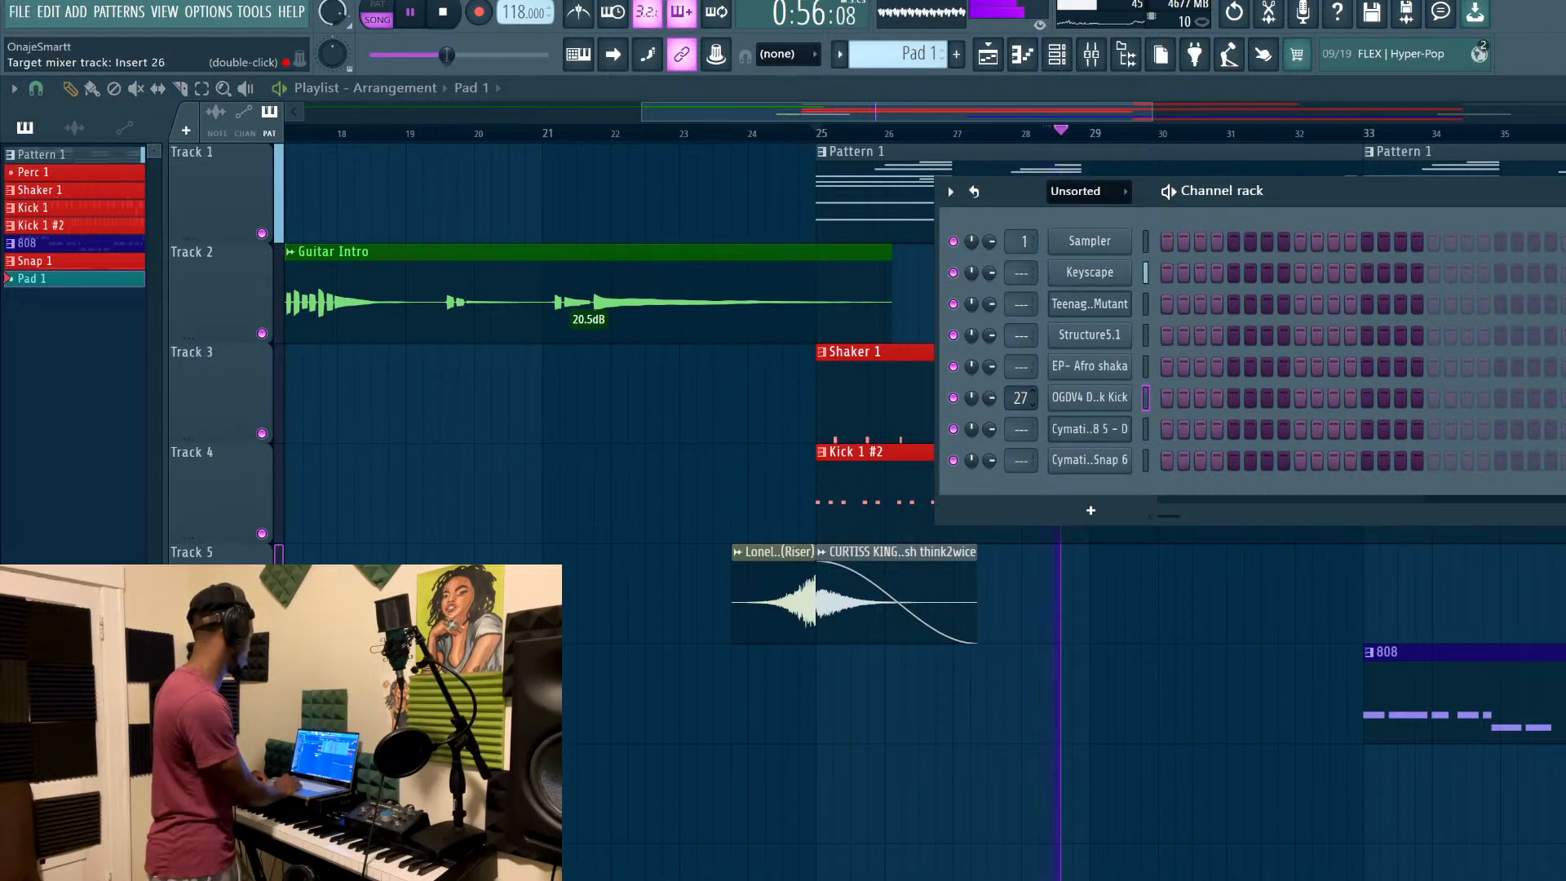
pyautogui.scroll(-3, 1021, 398)
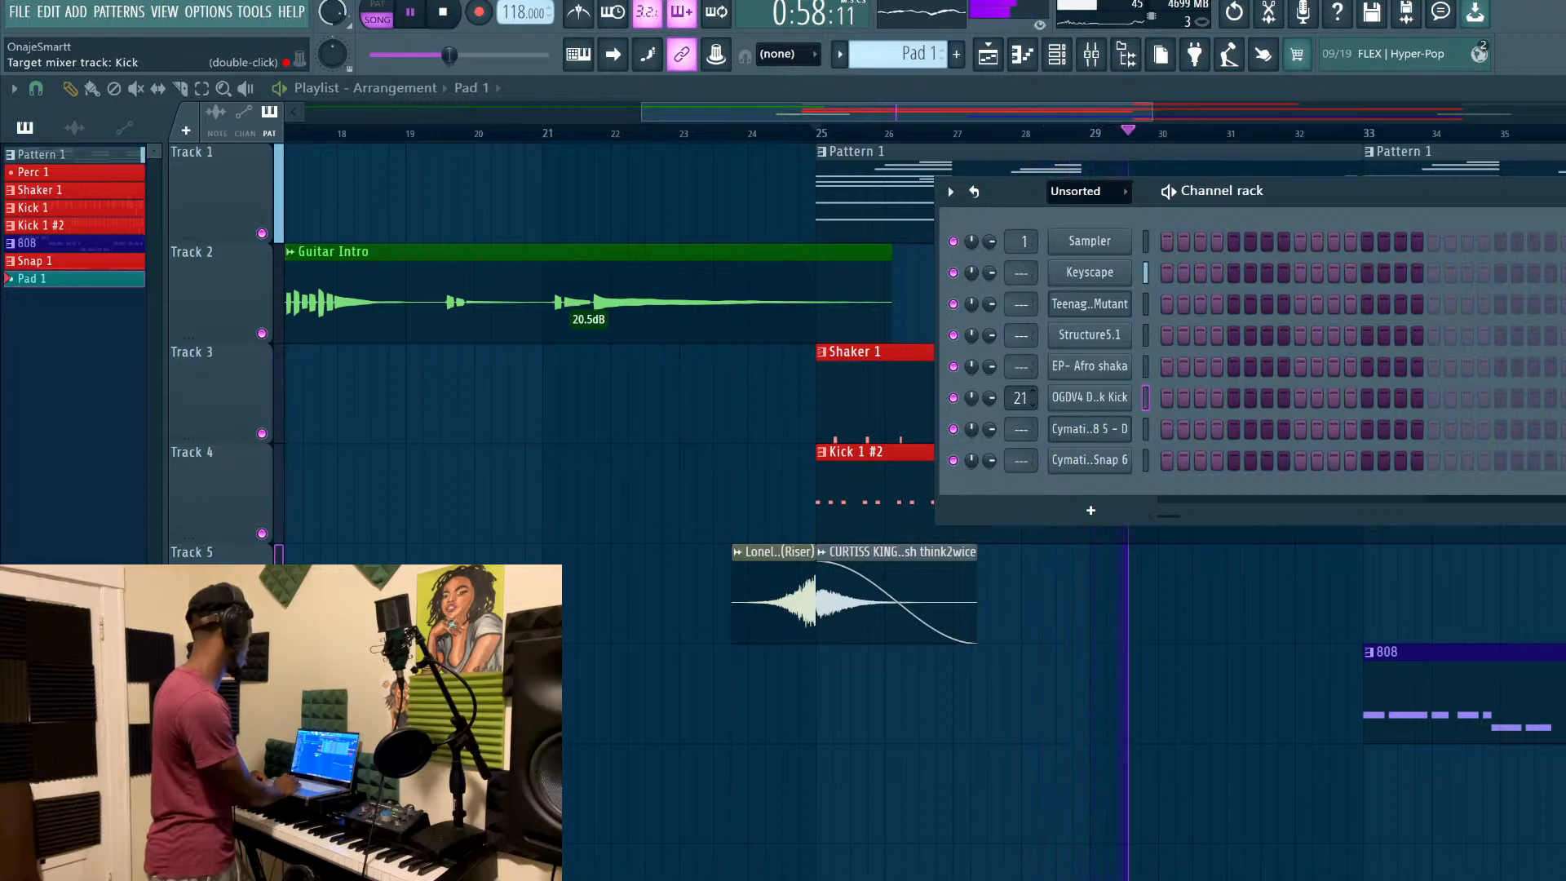
# Add a Fruity soft clipper to the Kick mixer track, set its post gain to 83% and raise its threshold
pyautogui.click(1092, 53)
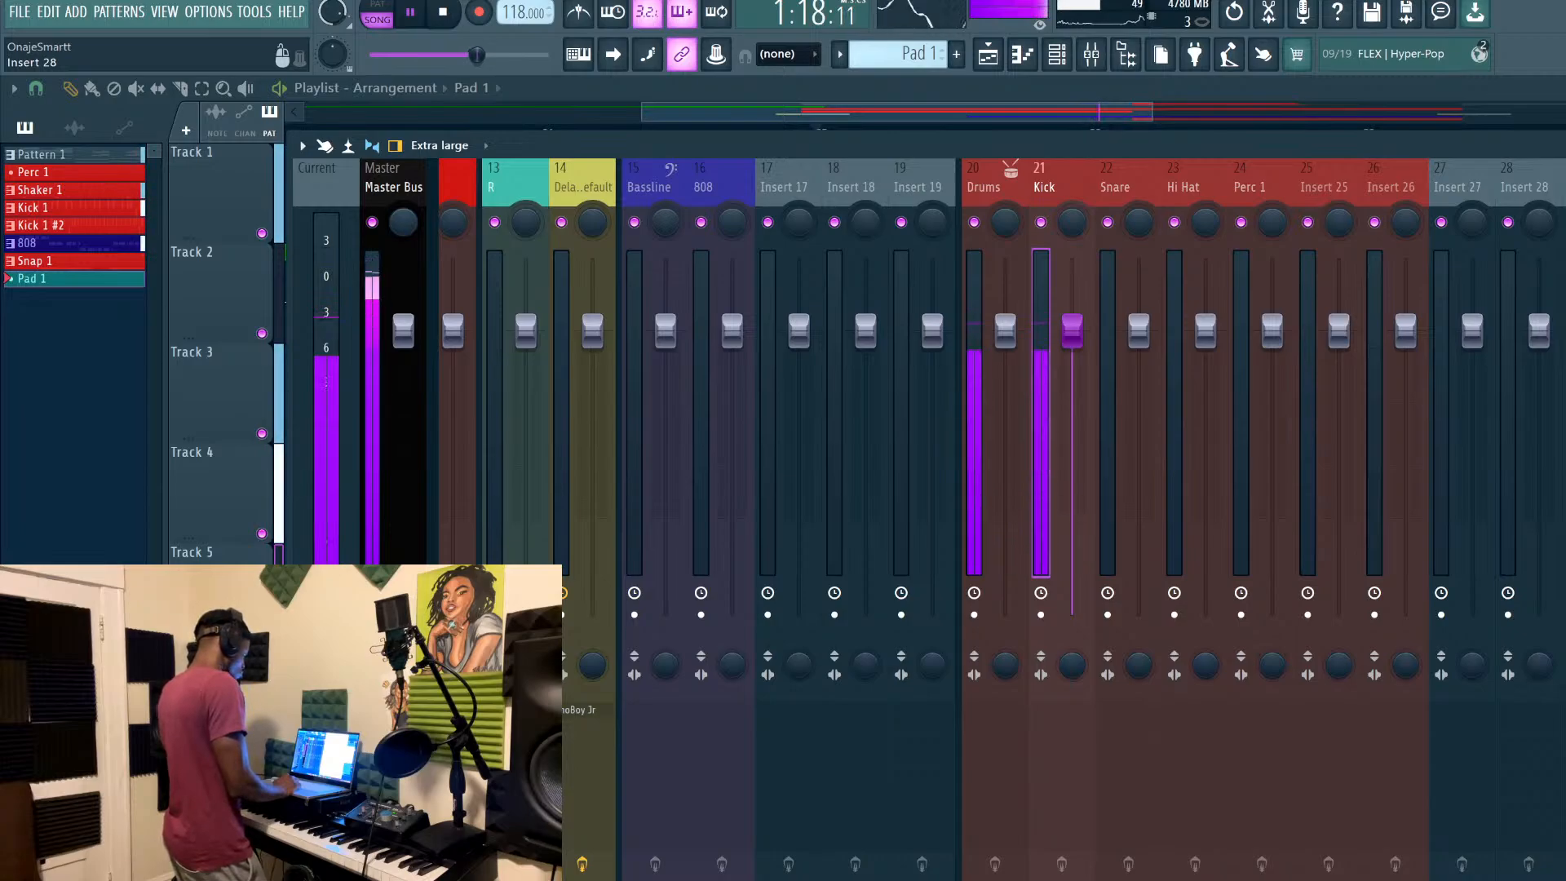
pyautogui.click(1077, 653)
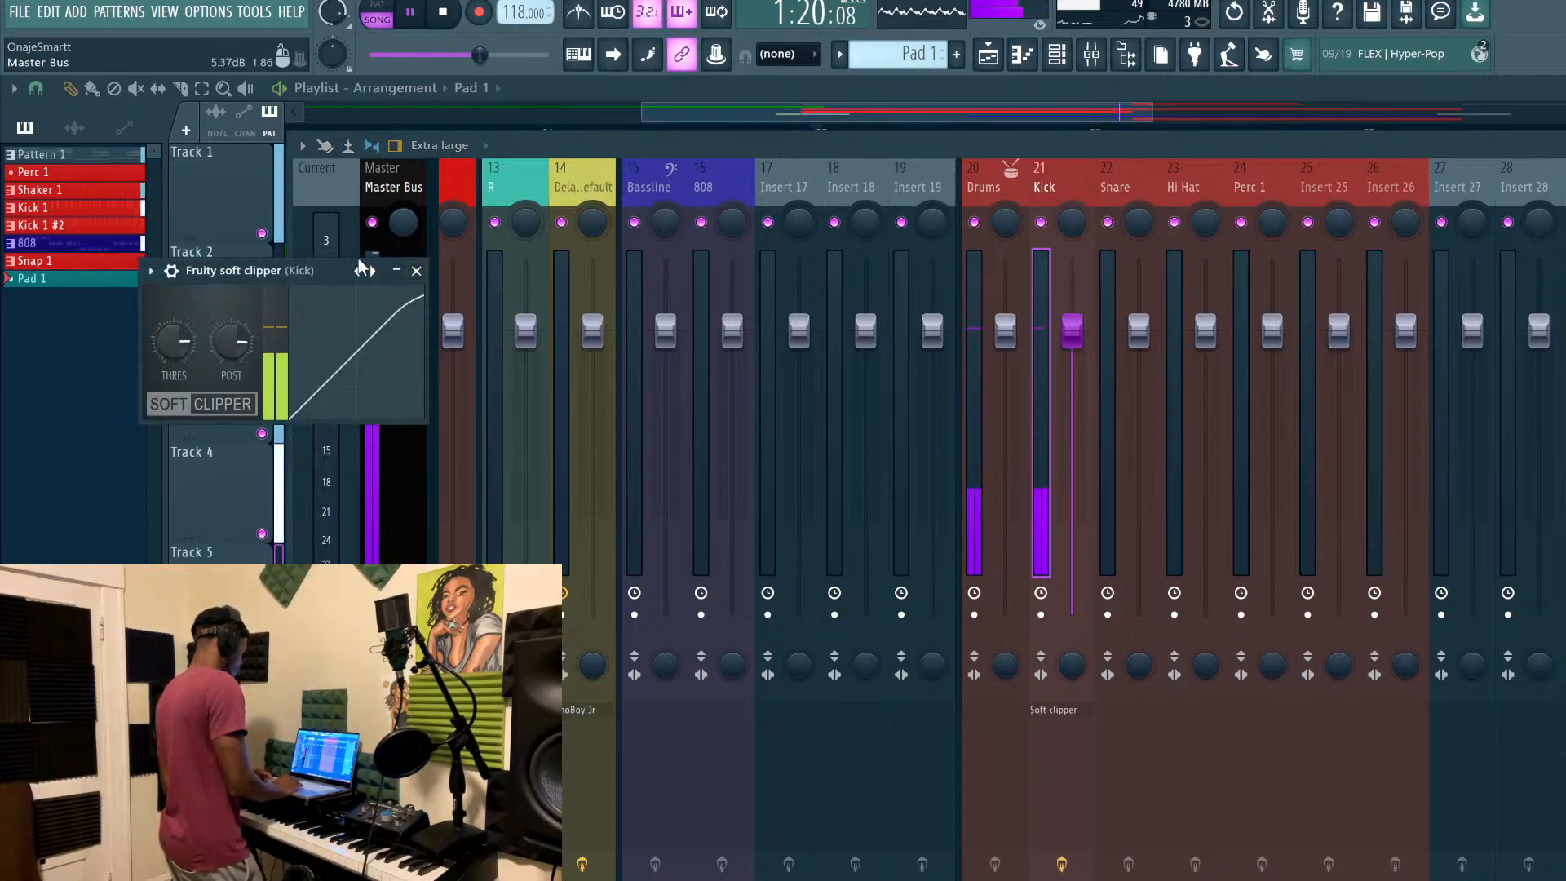
pyautogui.moveTo(359, 267); pyautogui.dragTo(436, 259)
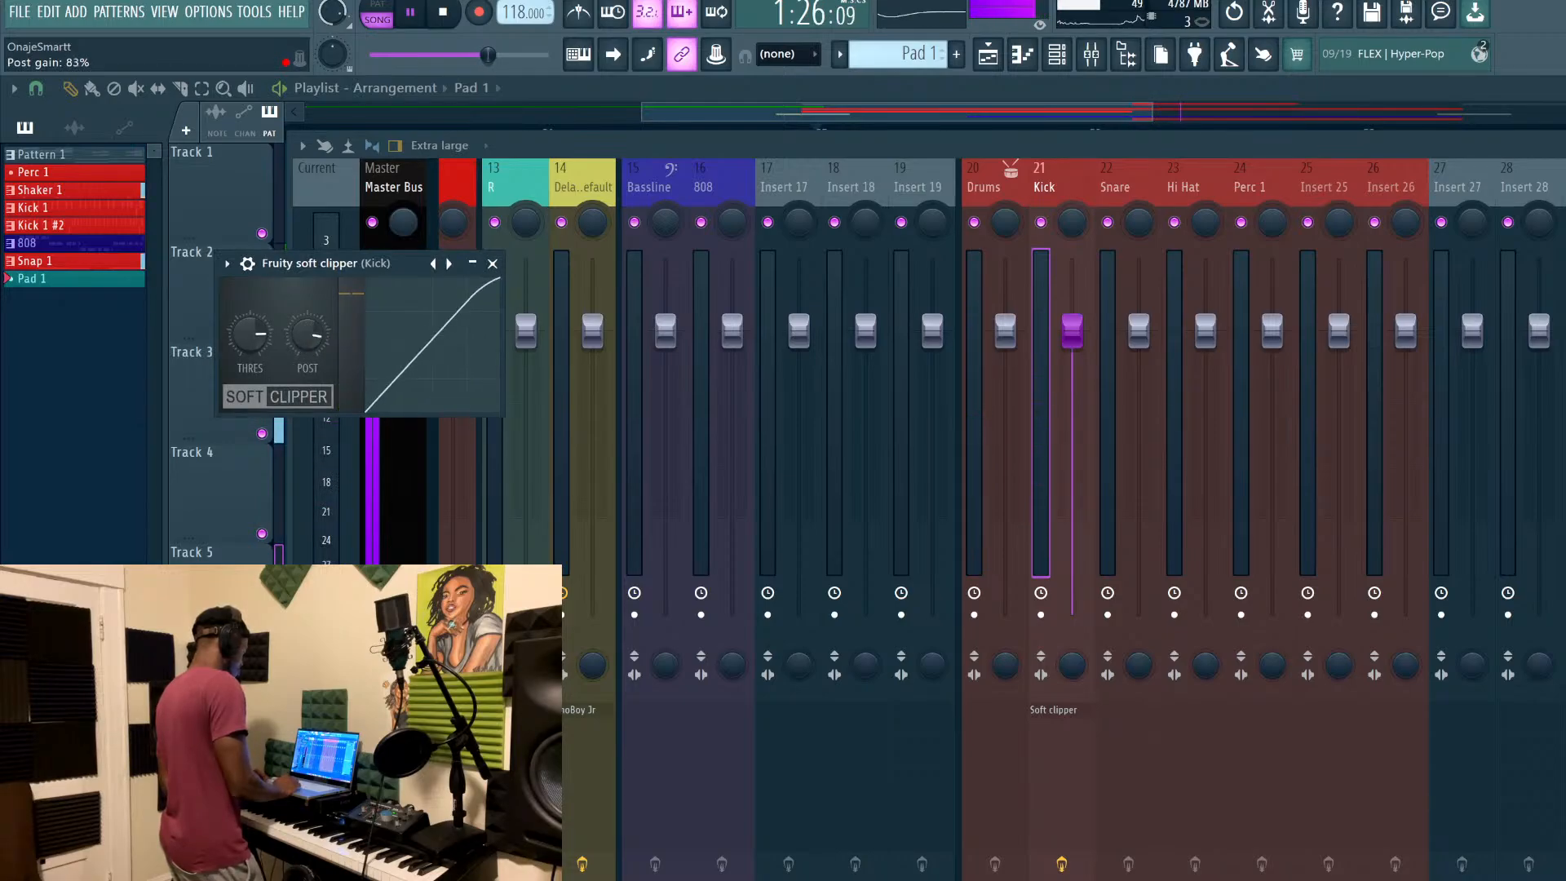
pyautogui.moveTo(250, 335); pyautogui.dragTo(249, 341)
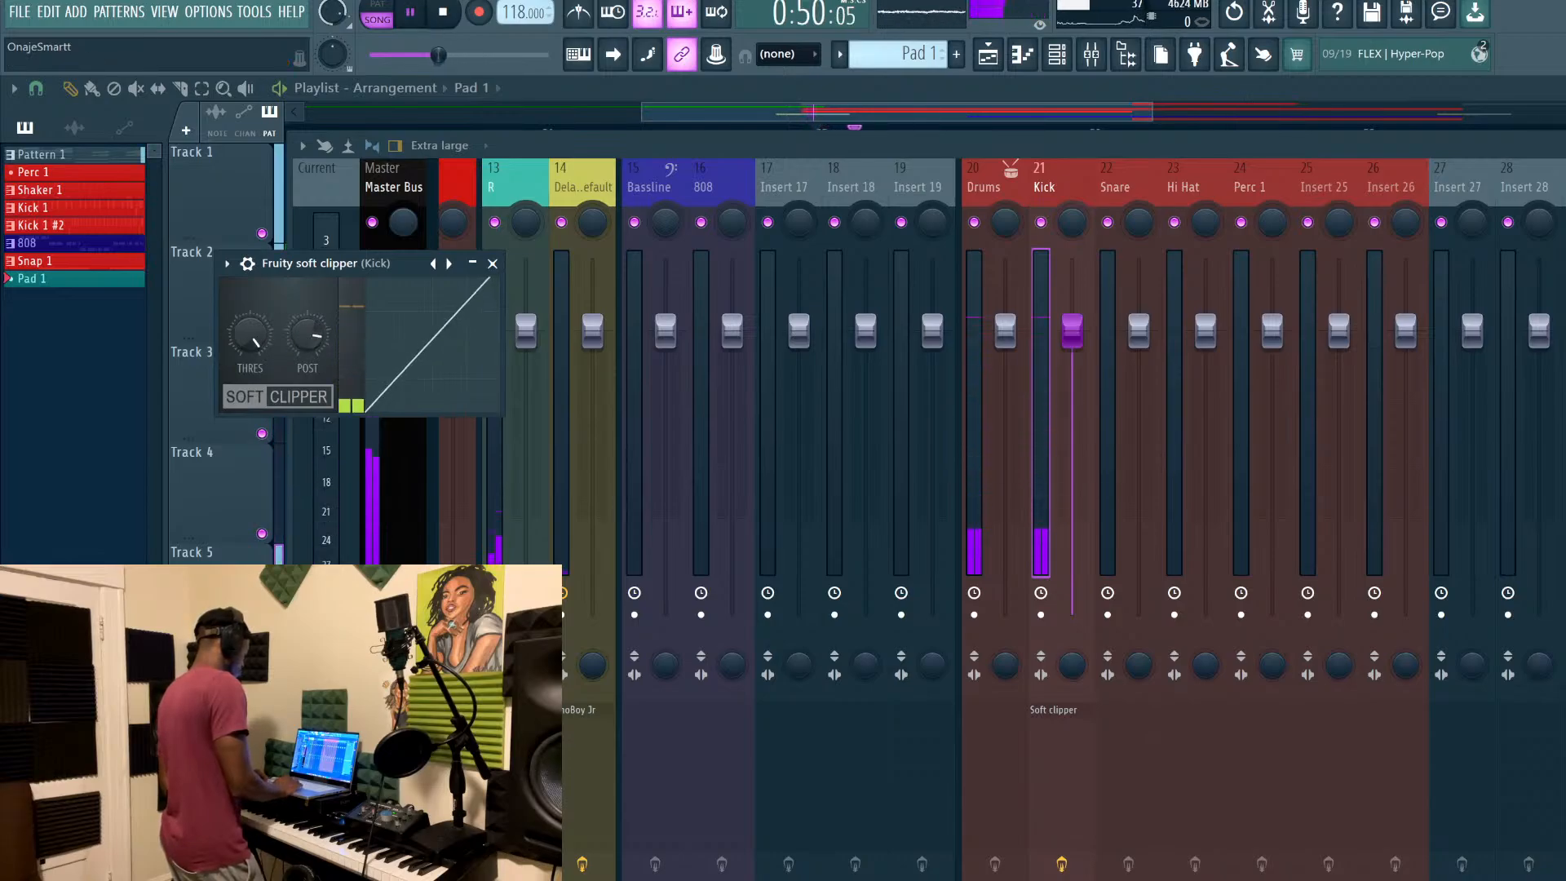
# Set the post gain of the Kick track's soft clipper to 80%, return to the playlist and stop playback
pyautogui.moveTo(307, 334); pyautogui.dragTo(308, 331)
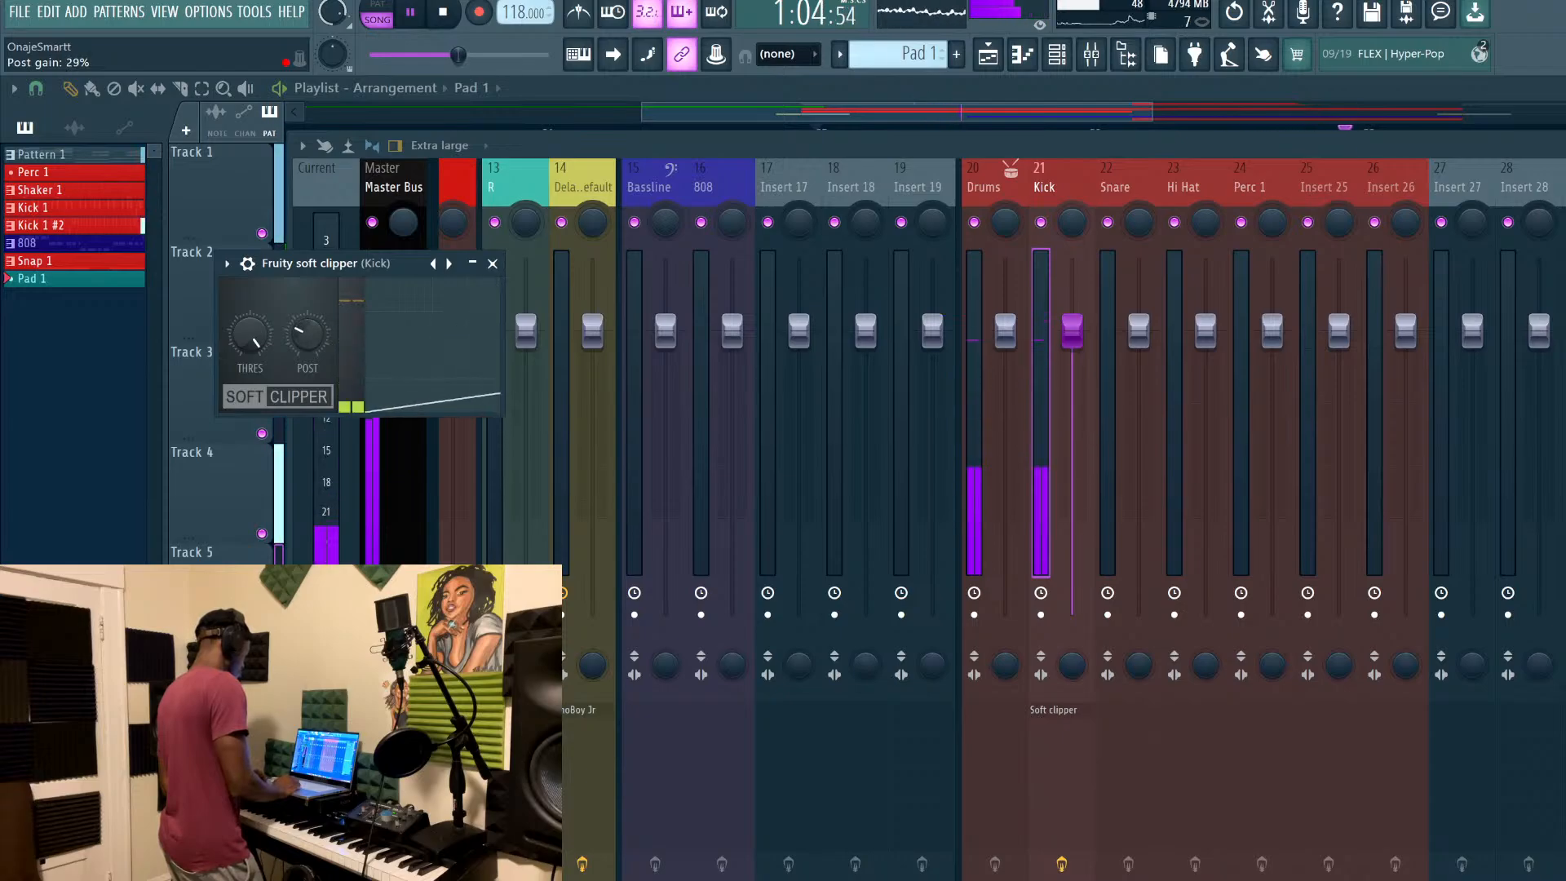
pyautogui.moveTo(307, 332); pyautogui.dragTo(308, 311)
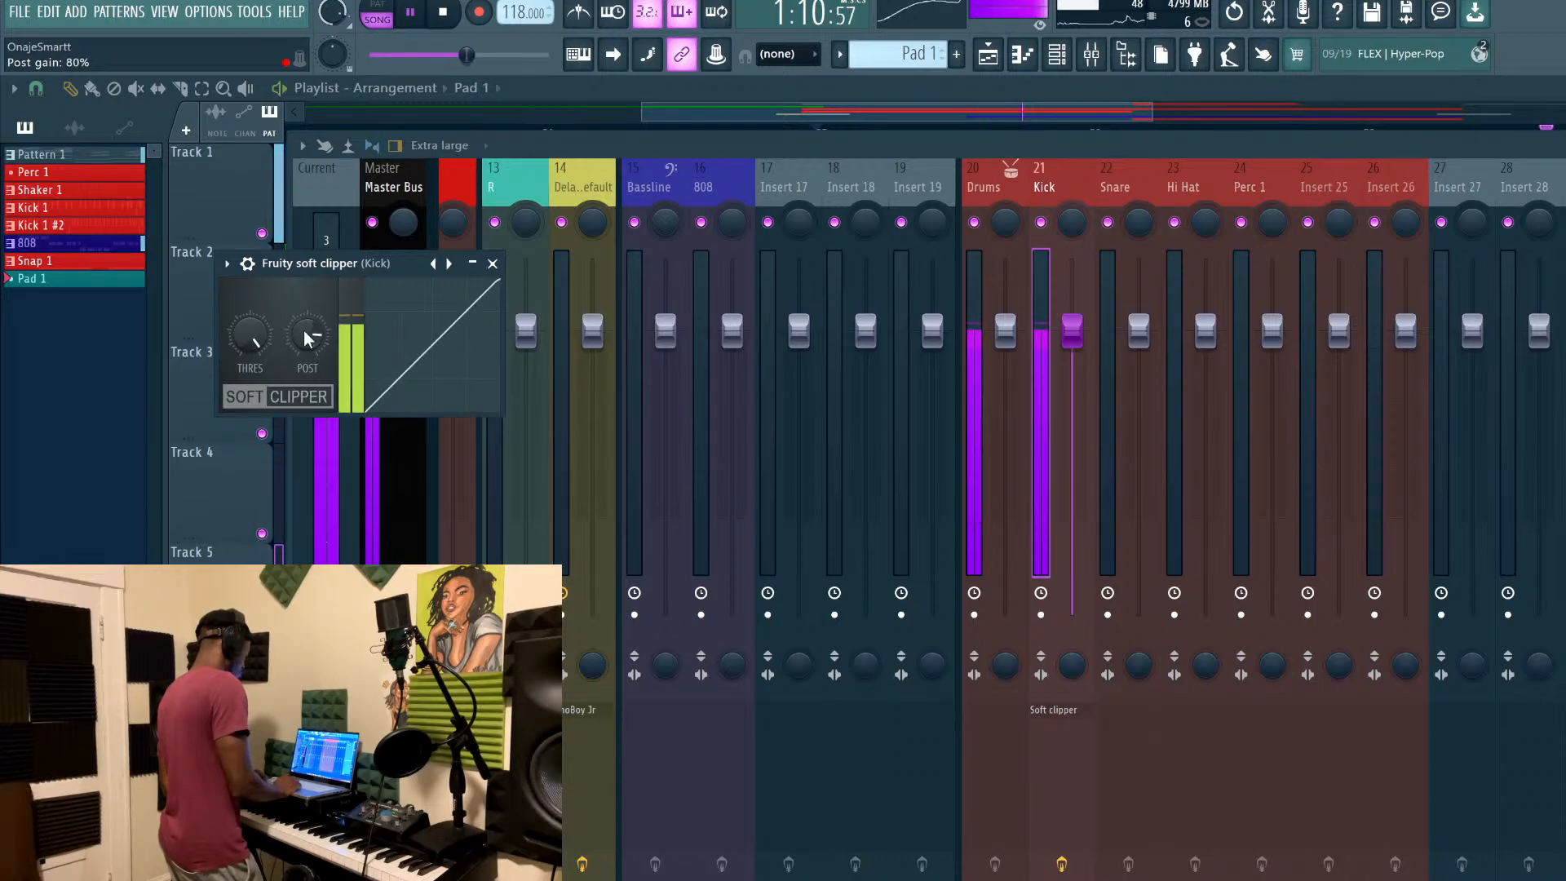
pyautogui.click(990, 55)
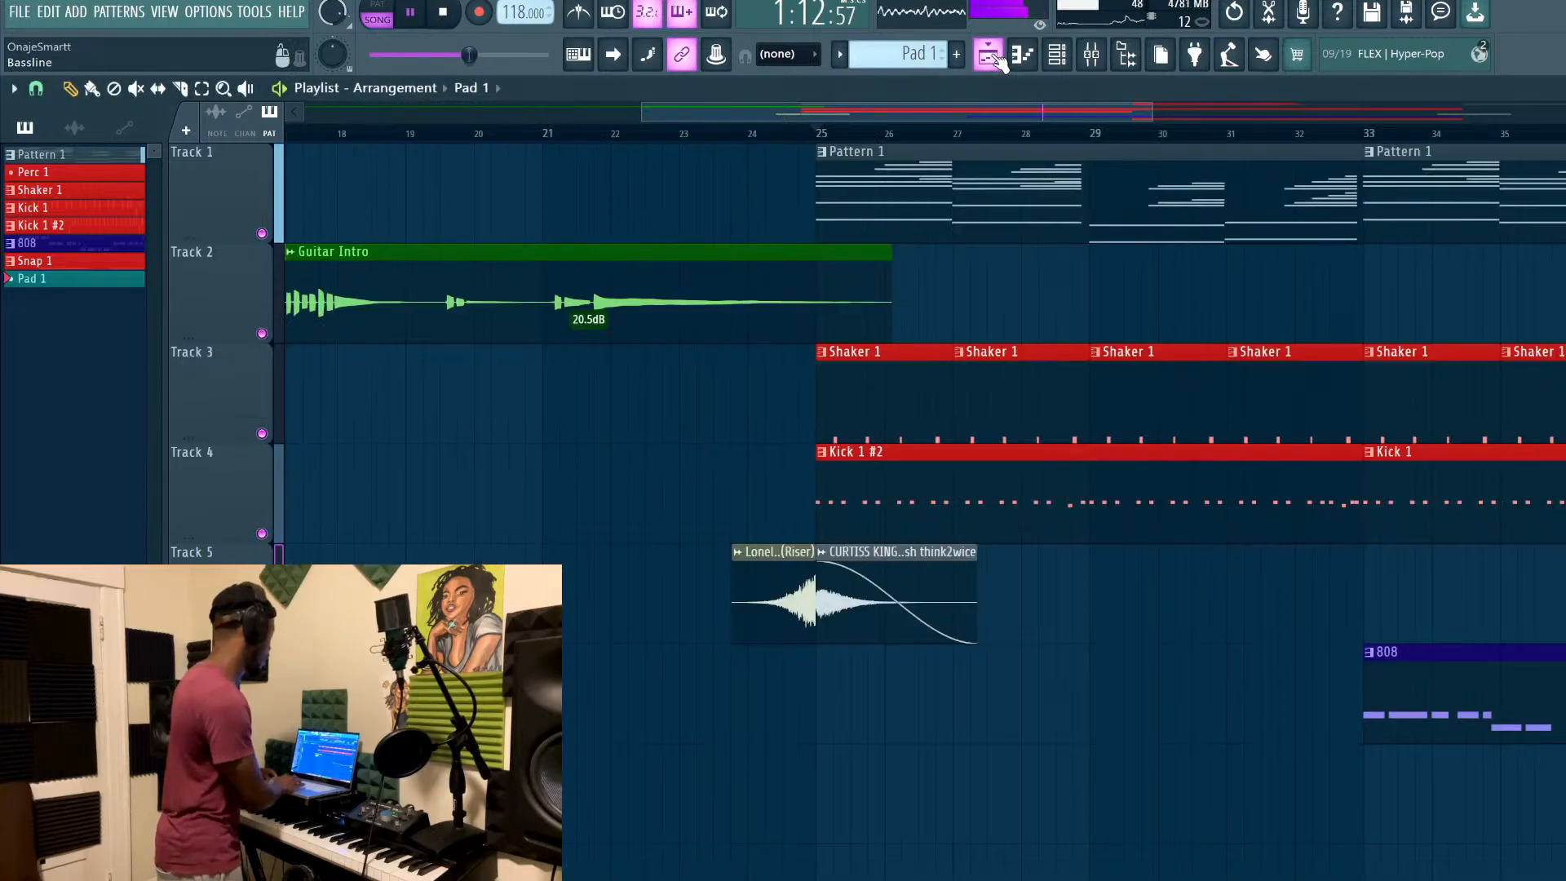
pyautogui.scroll(2, 1251, 720)
pyautogui.press('space')
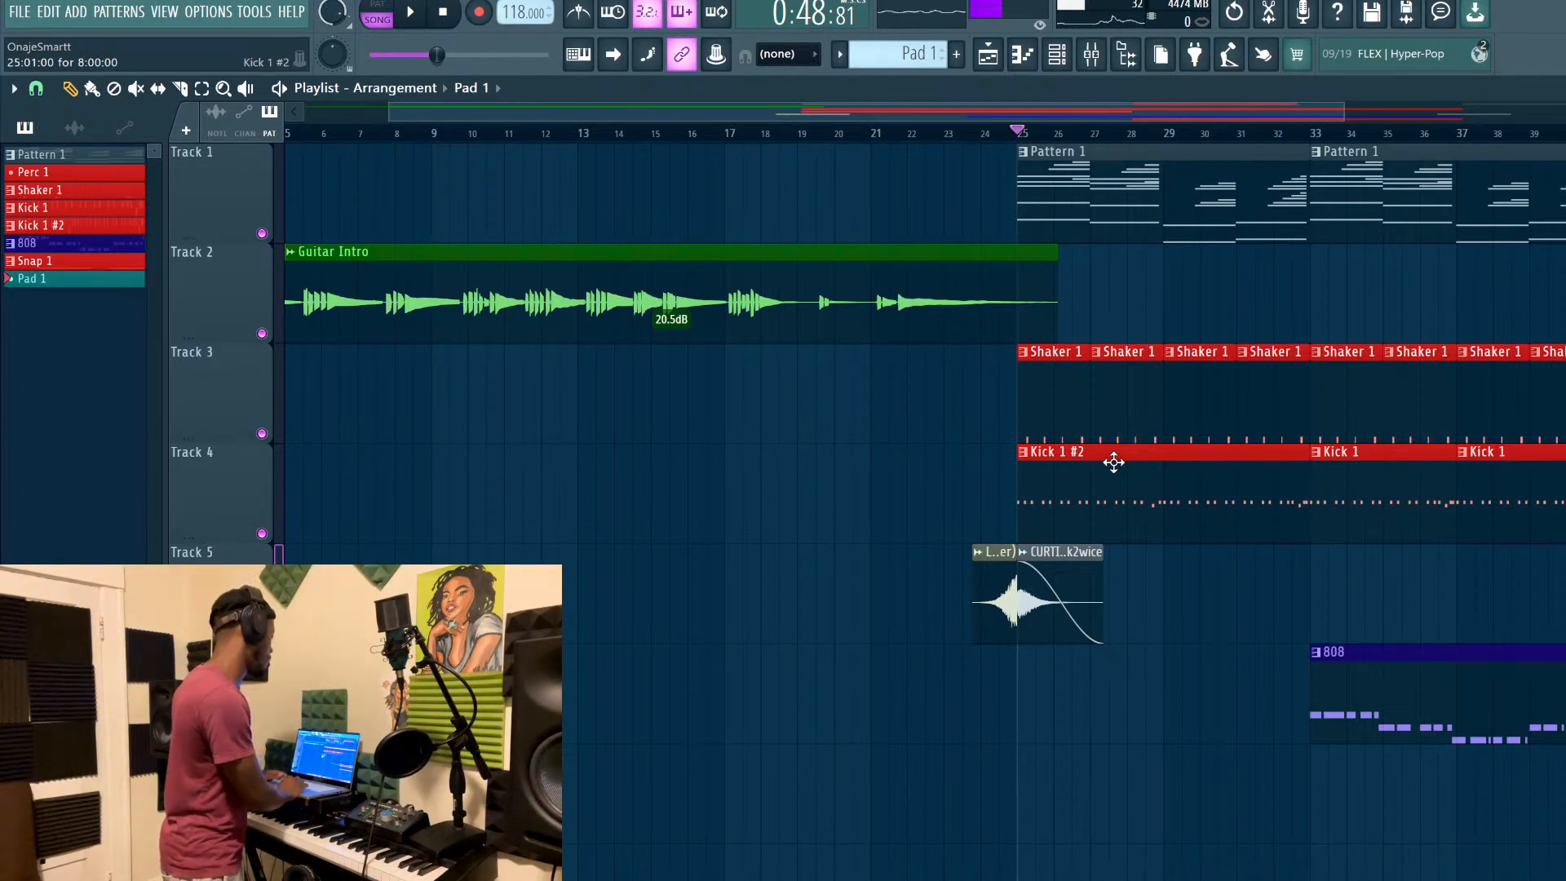
# Check the Kick 1 #2 clip's notes in the piano roll and play the arrangement from bar 25
pyautogui.doubleClick(1113, 461)
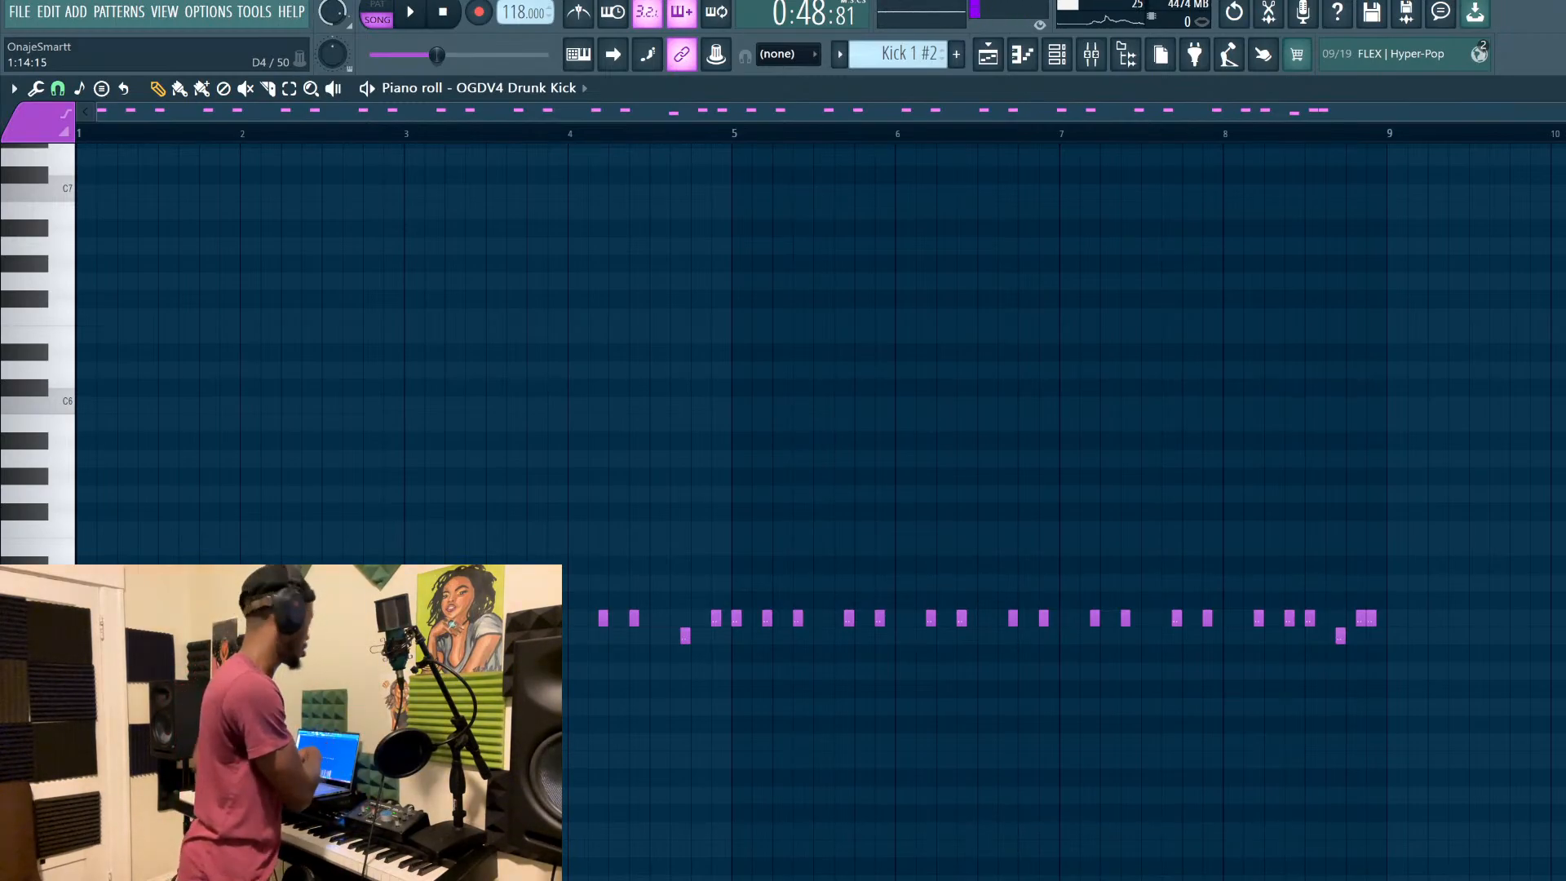
pyautogui.click(988, 56)
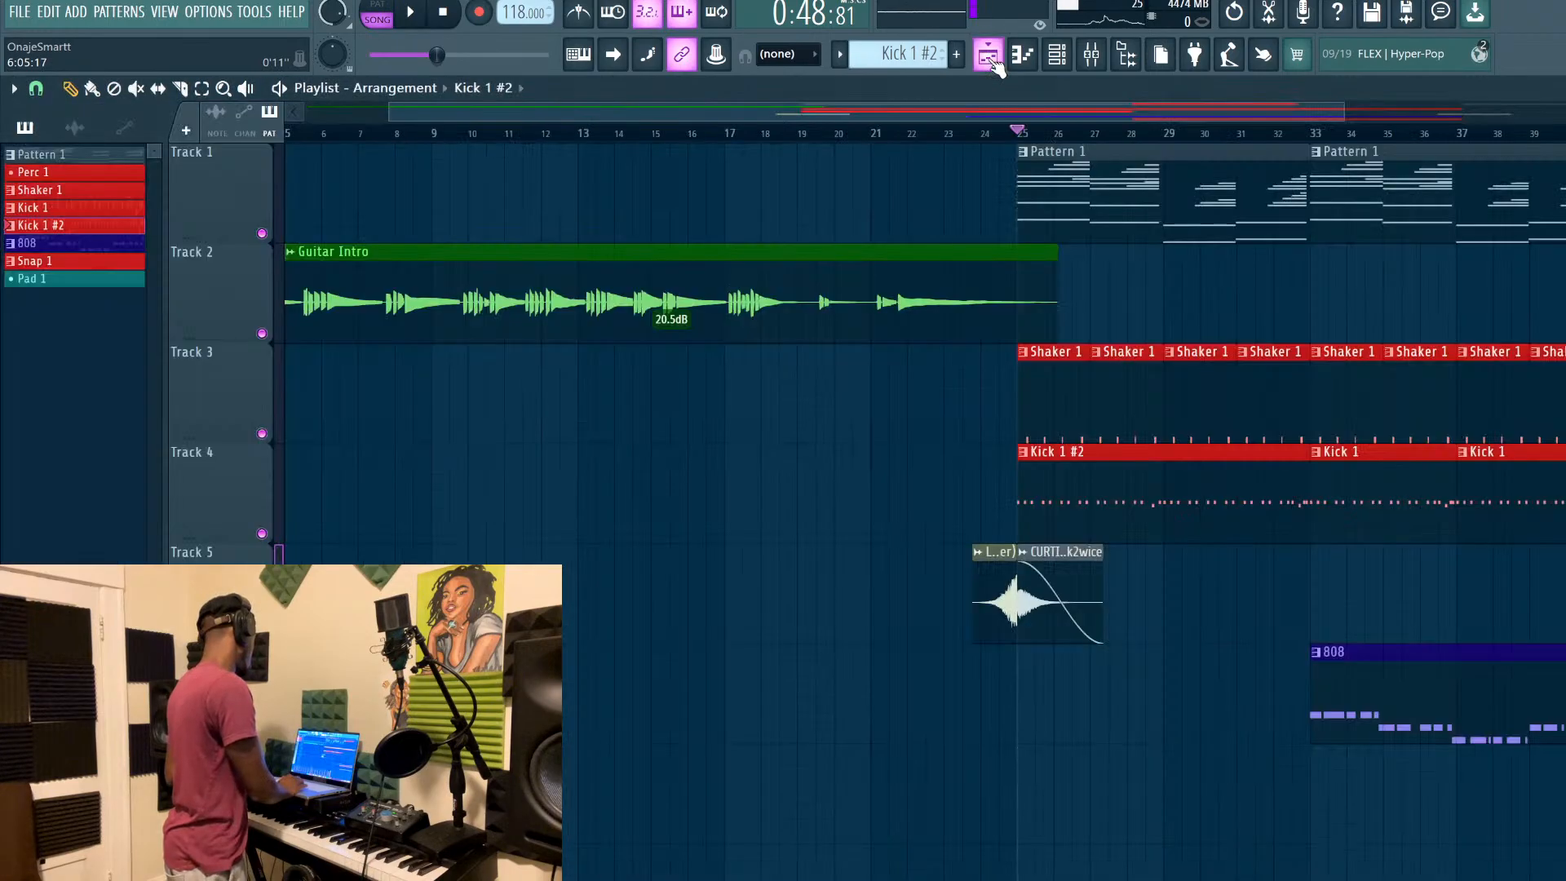
pyautogui.press('space')
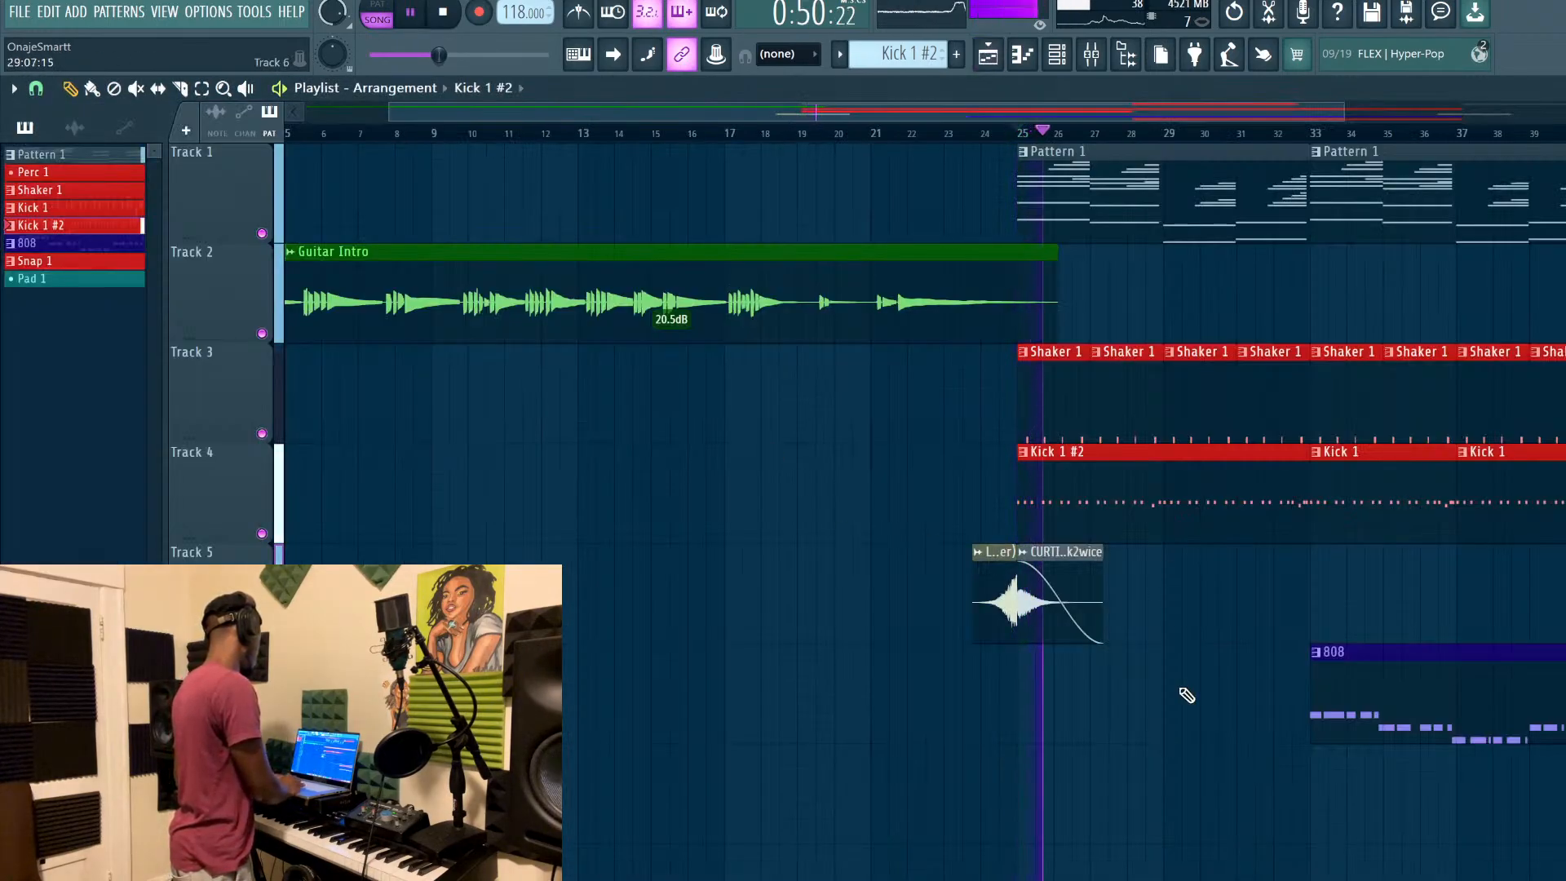
pyautogui.scroll(-2, 1187, 695)
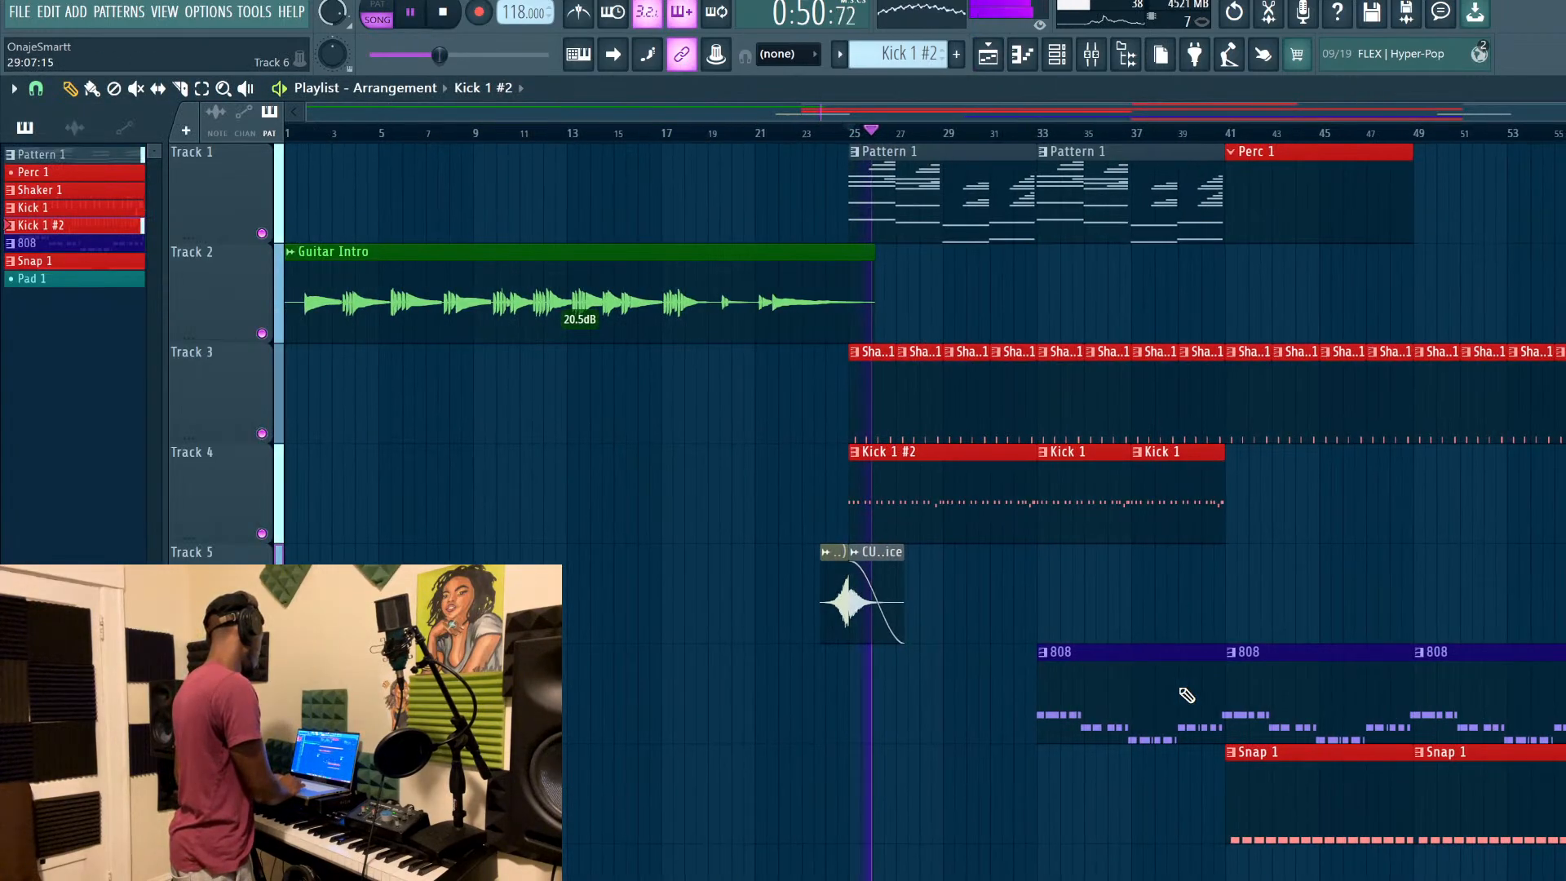
# Route the Cymatics 808 channel below OGDV4 Drunk Kick to mixer track 16, 808
pyautogui.click(1108, 55)
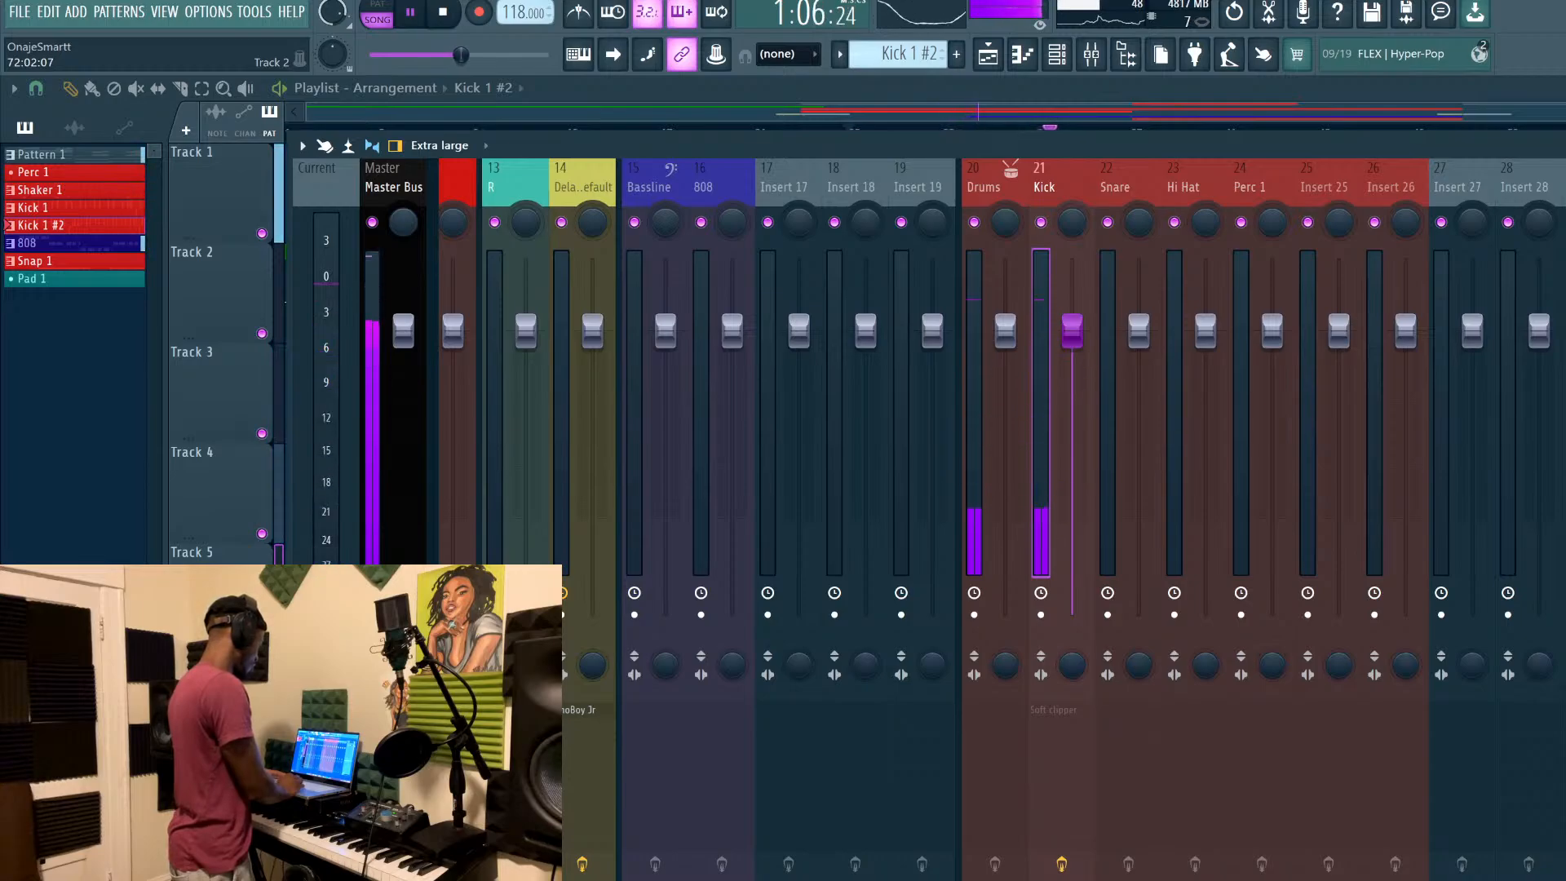
pyautogui.click(1058, 54)
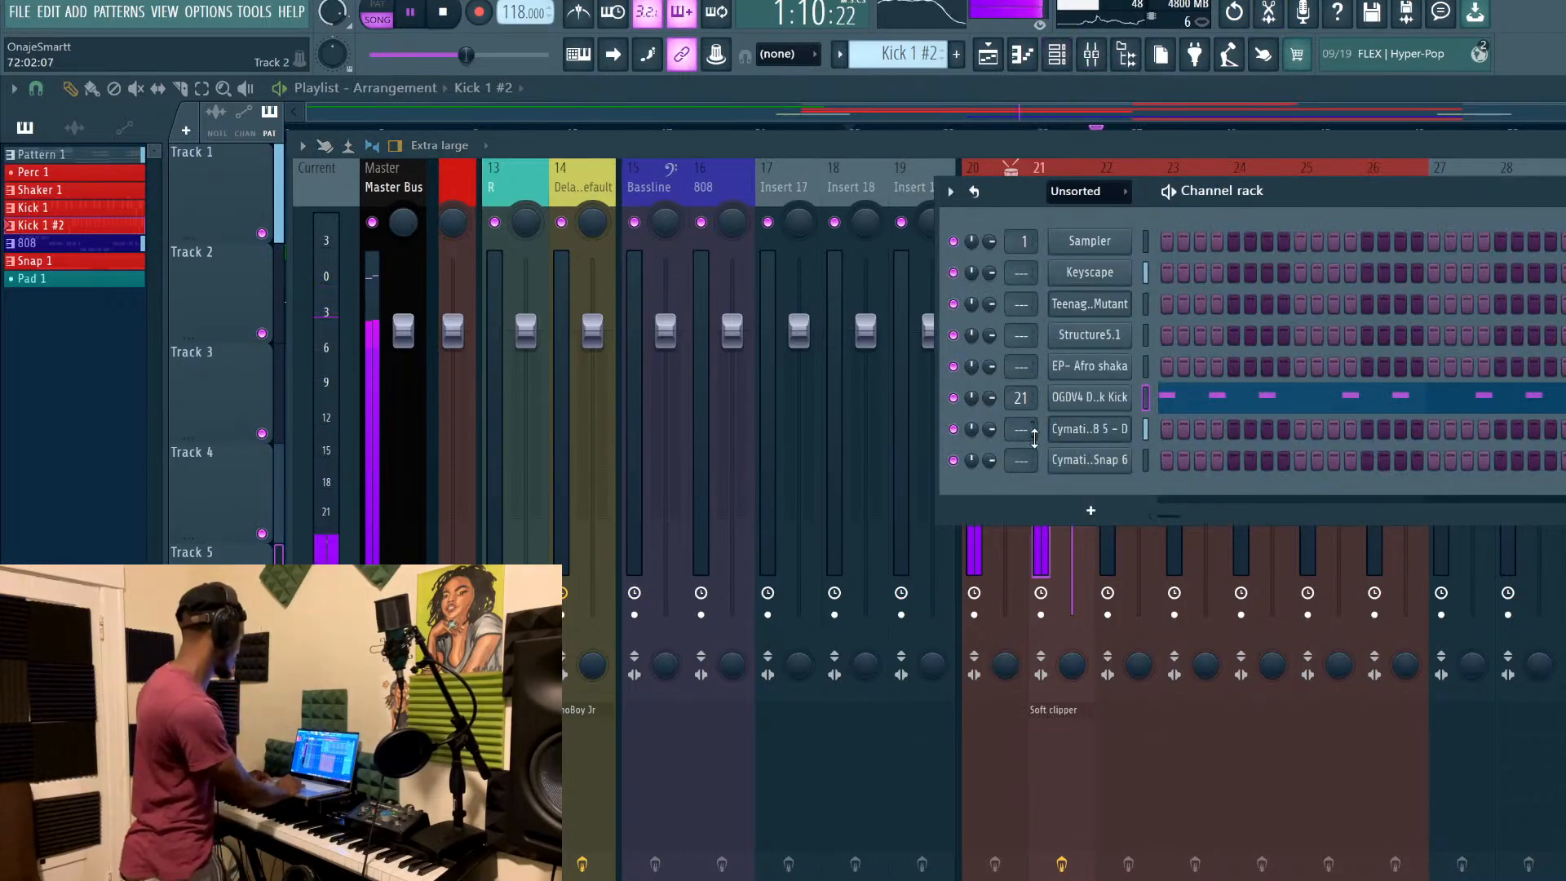
pyautogui.moveTo(1029, 434); pyautogui.dragTo(1029, 382)
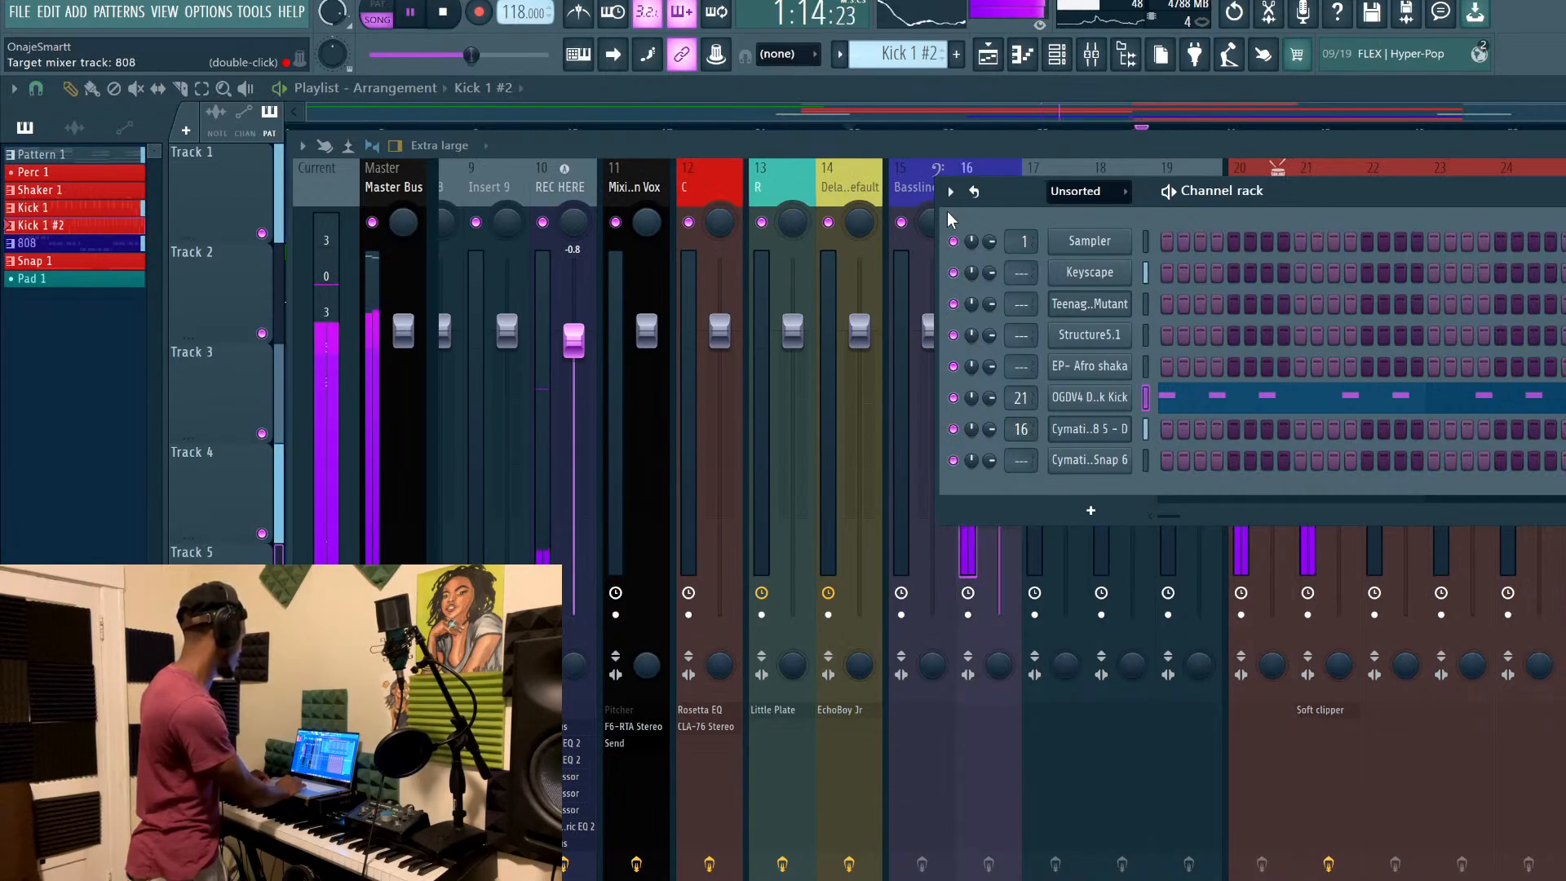
pyautogui.click(976, 175)
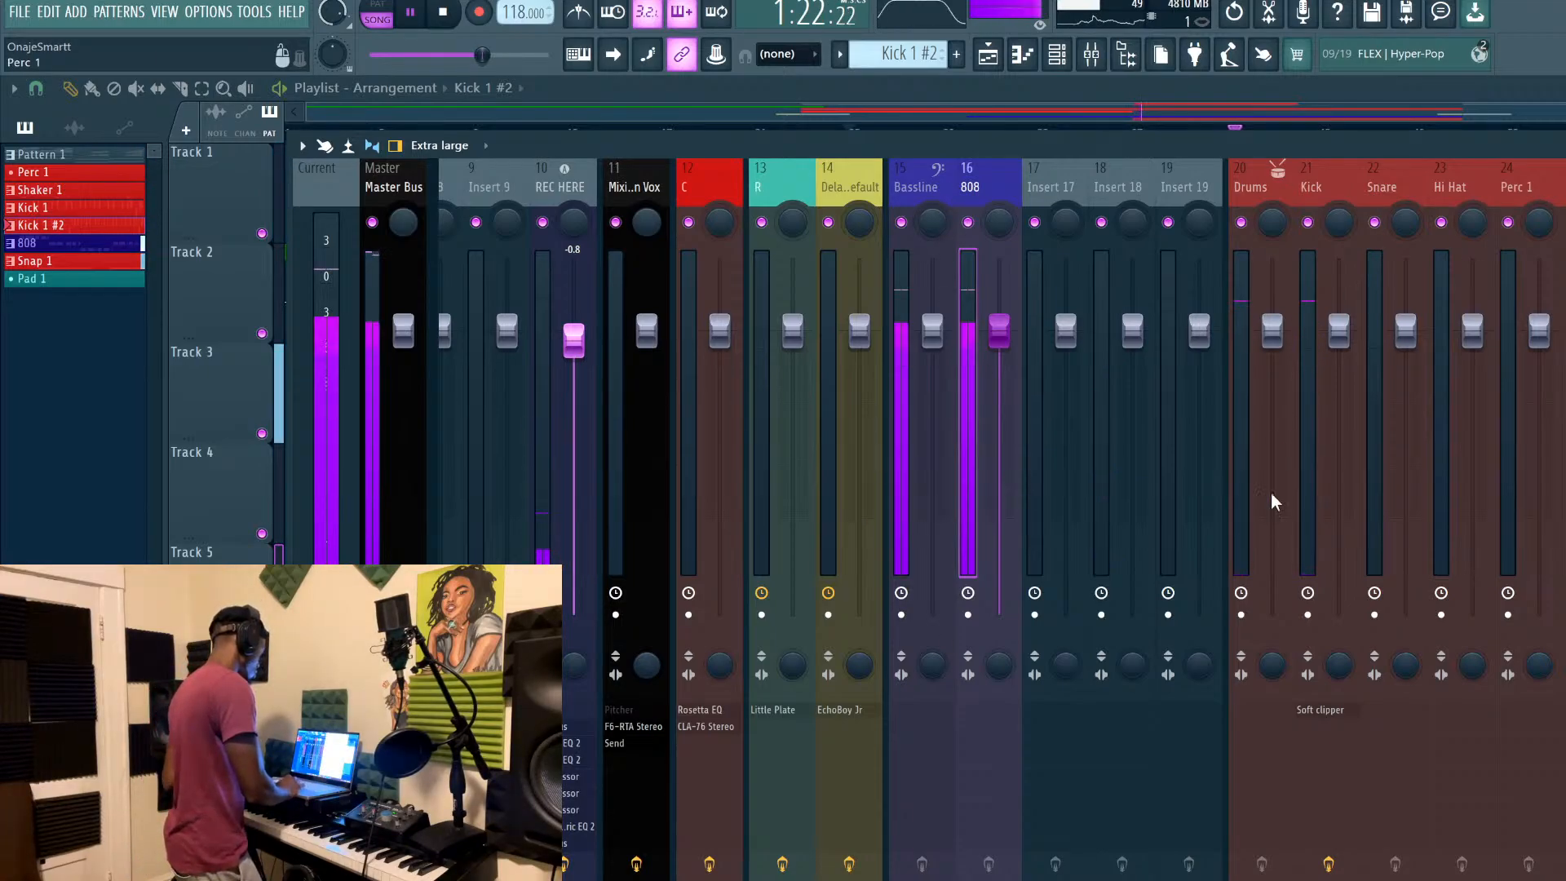
# Add a Fruity parametric EQ 2 to the 808 mixer track, compare it with the Kick track and stop playback
pyautogui.click(1276, 773)
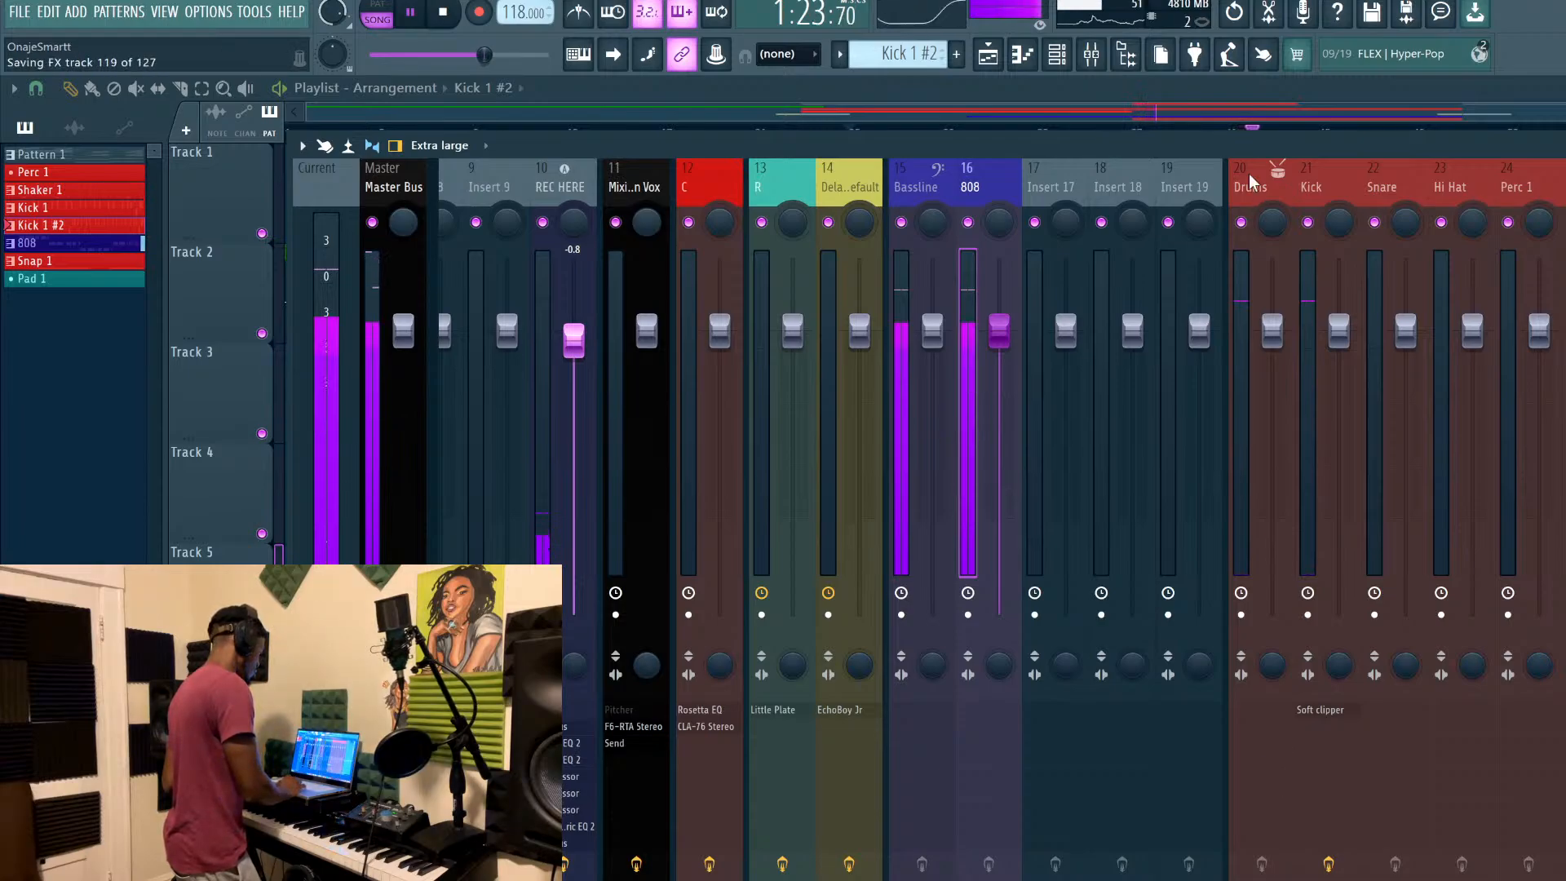
pyautogui.click(991, 188)
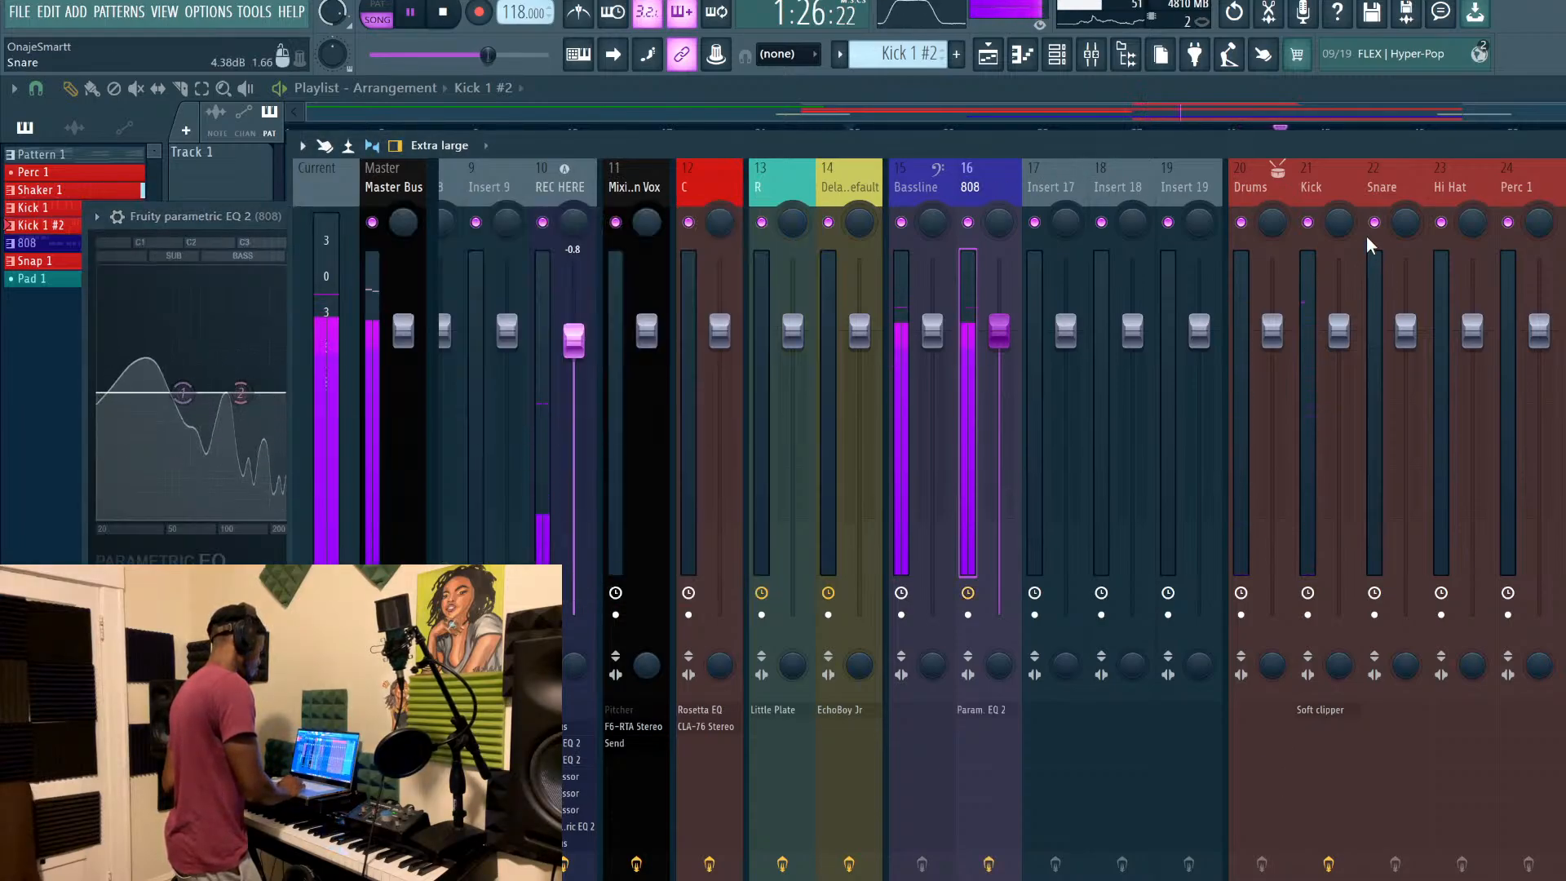
pyautogui.click(1333, 183)
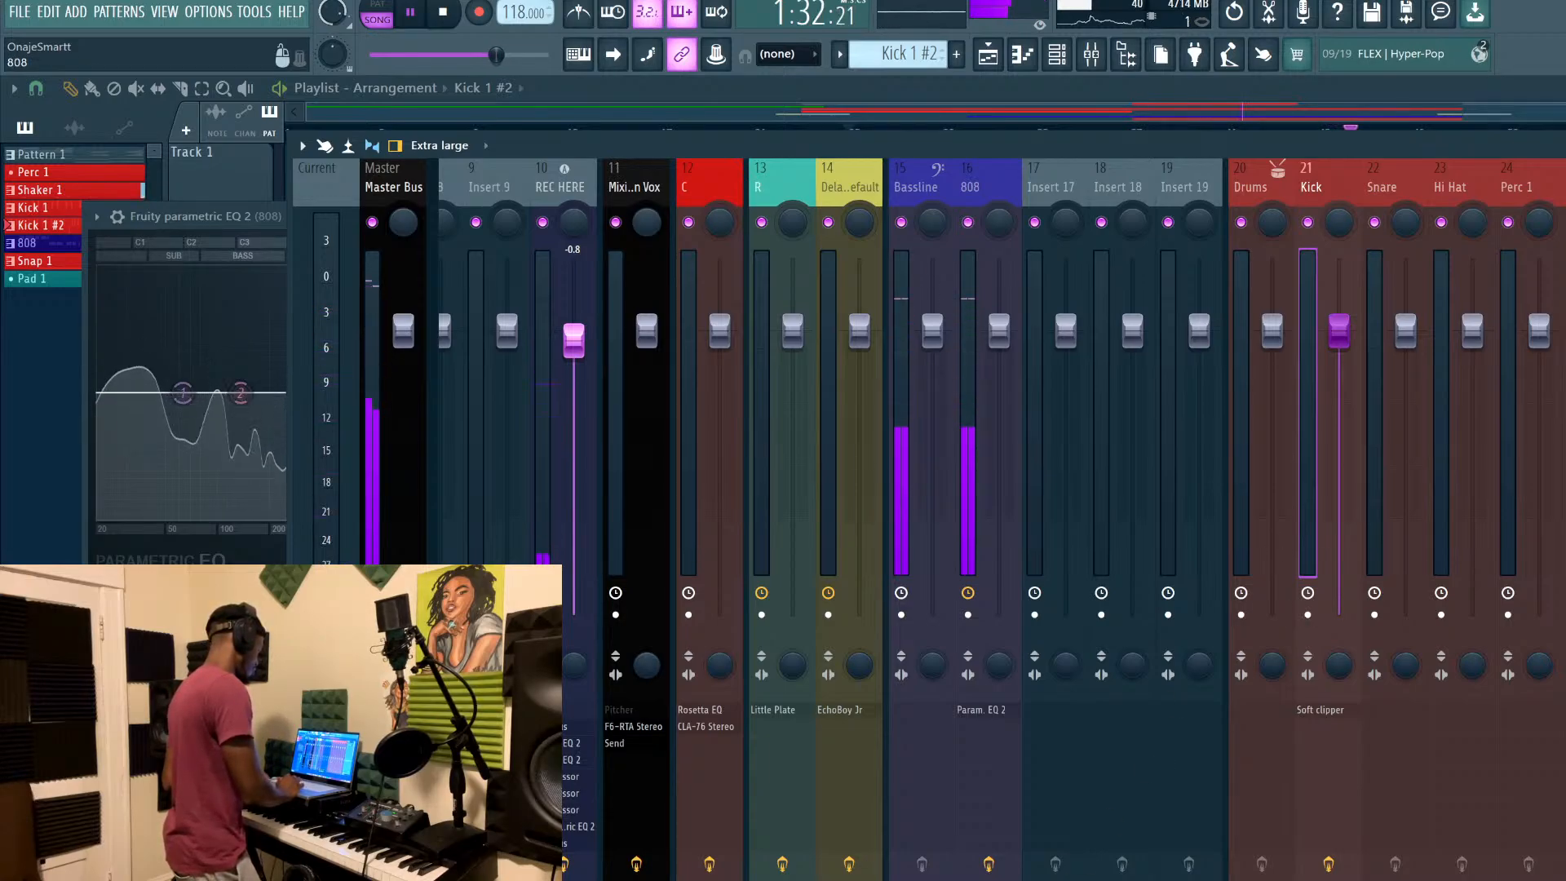
pyautogui.click(1003, 188)
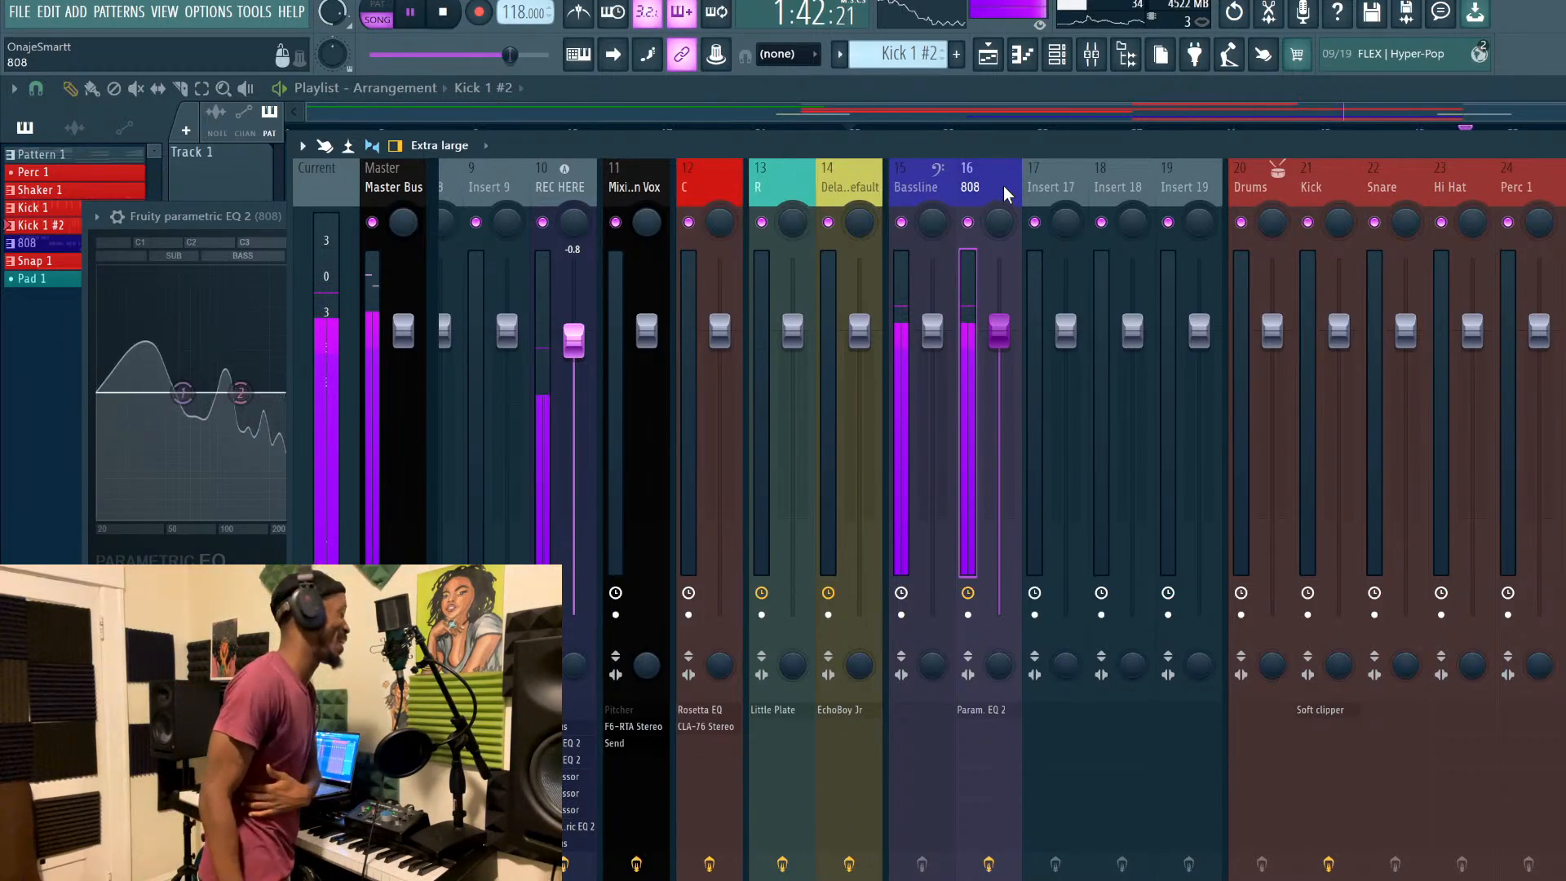
pyautogui.press('space')
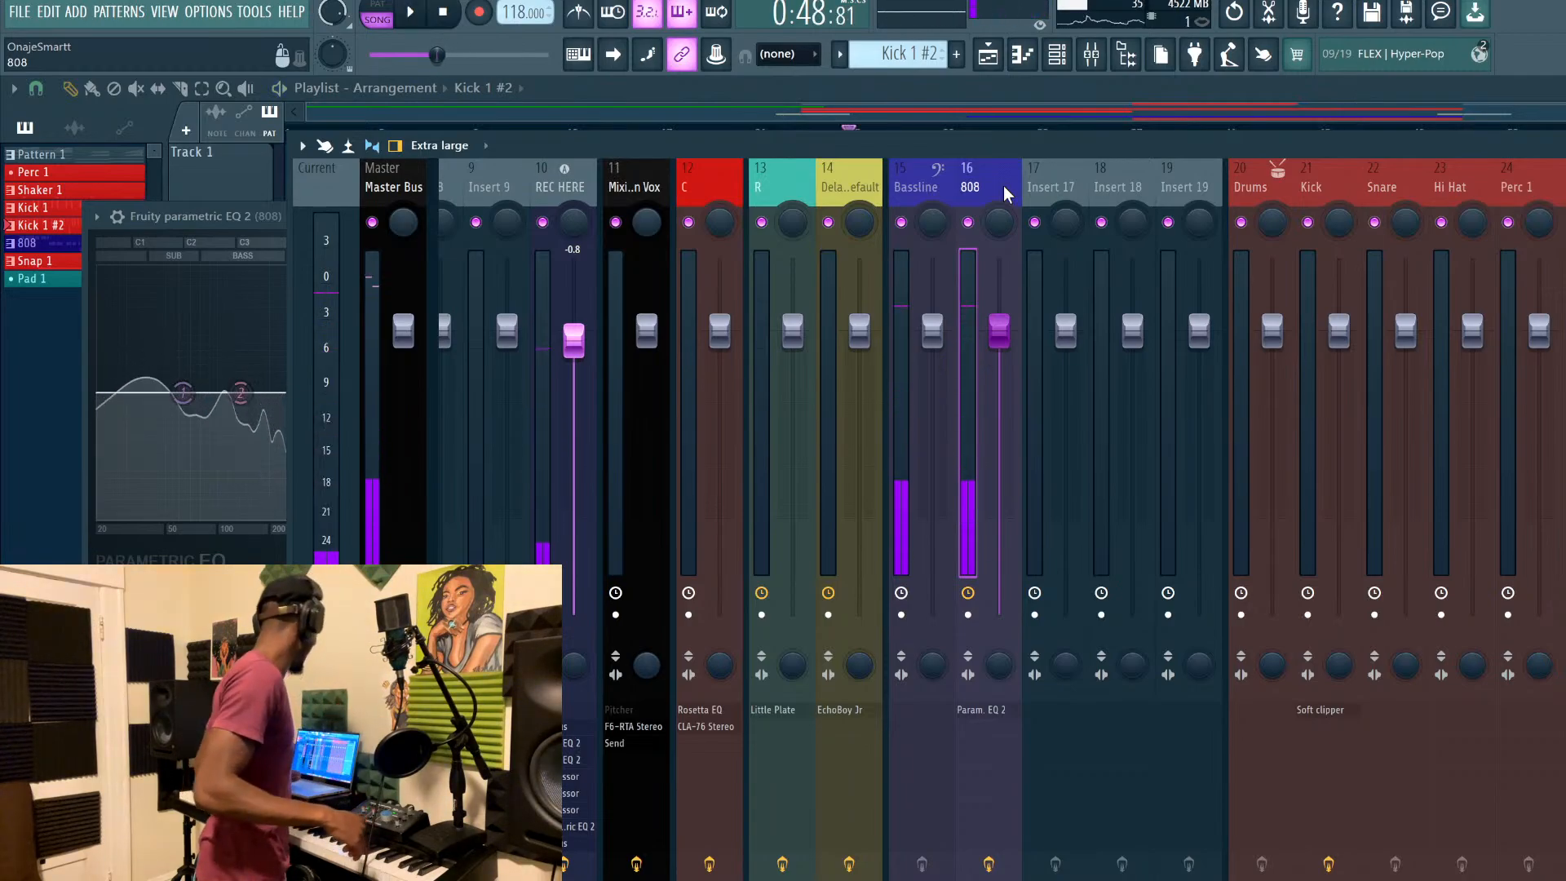
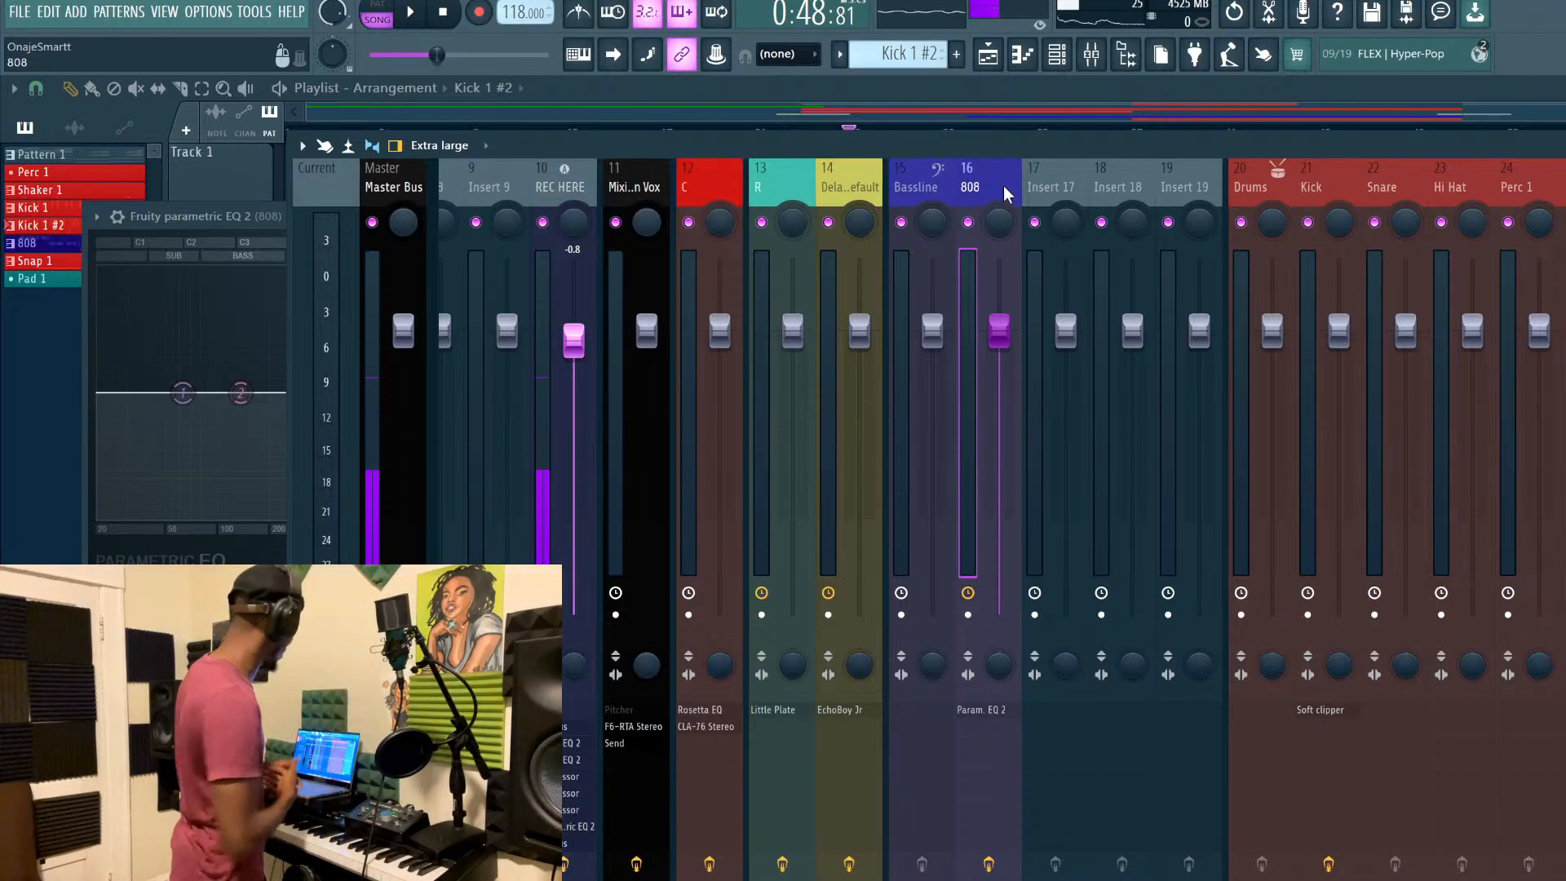
# Add a Fruity Limiter to the 808 track in compressor mode with sidechain 1 and a threshold of -6.1 dB
pyautogui.click(1315, 186)
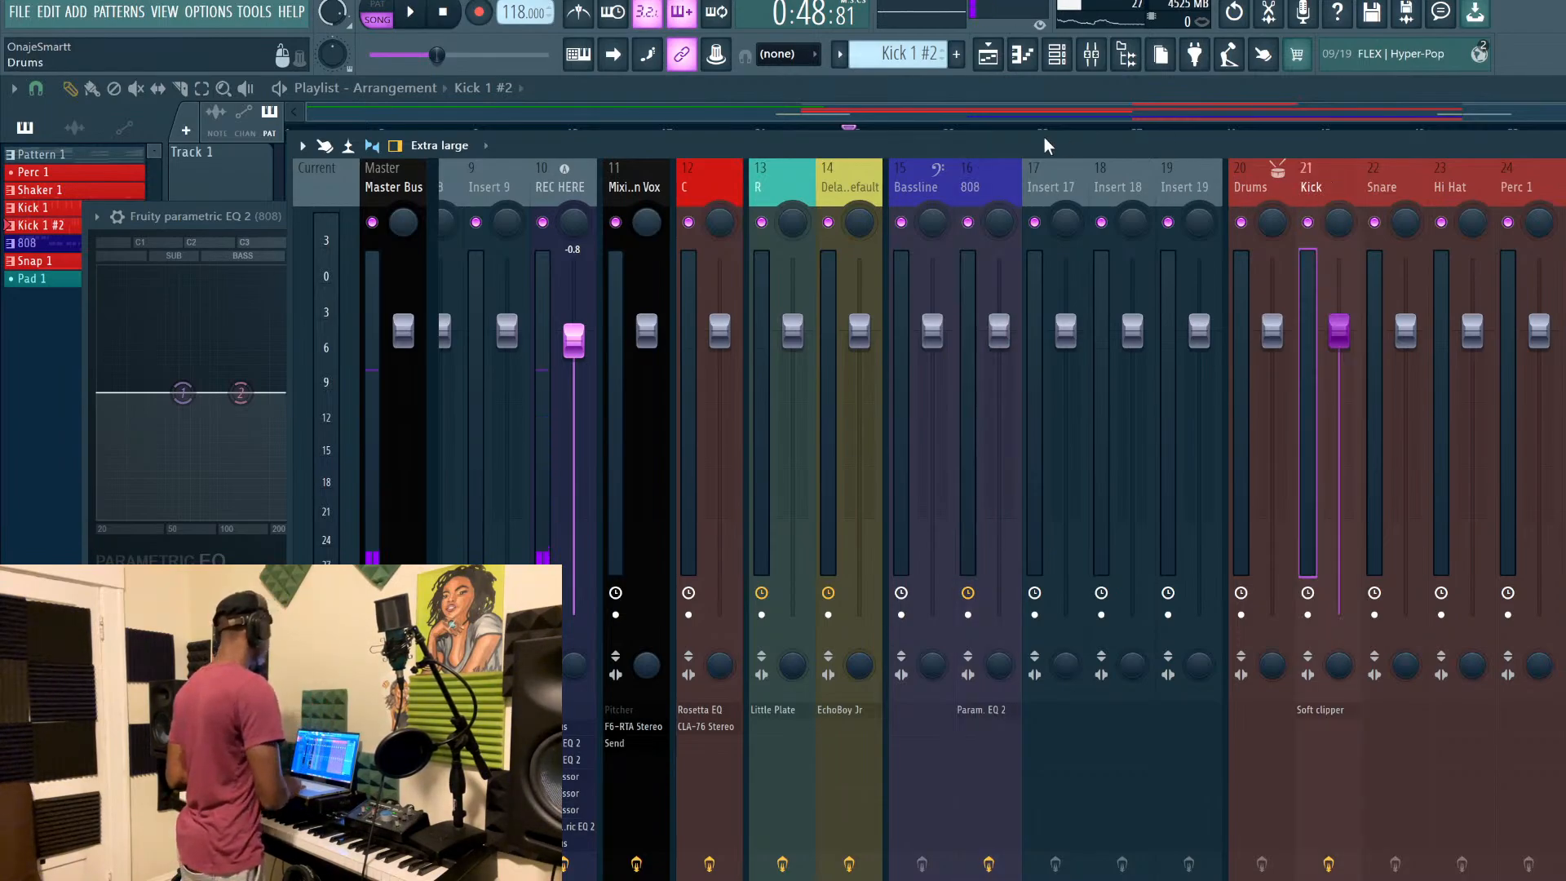
pyautogui.click(998, 183)
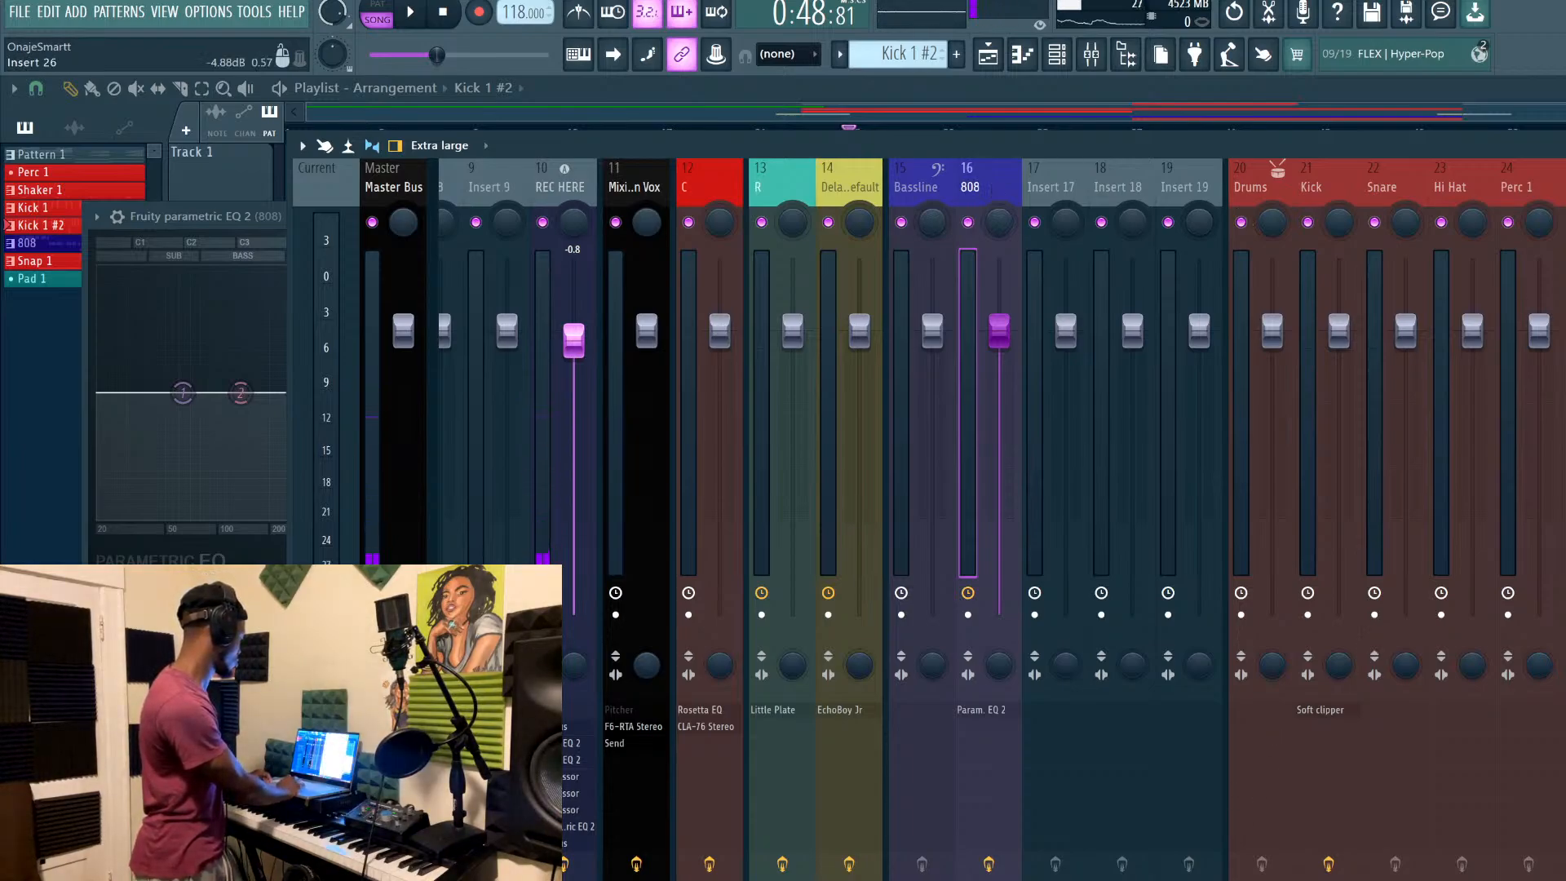
pyautogui.click(873, 335)
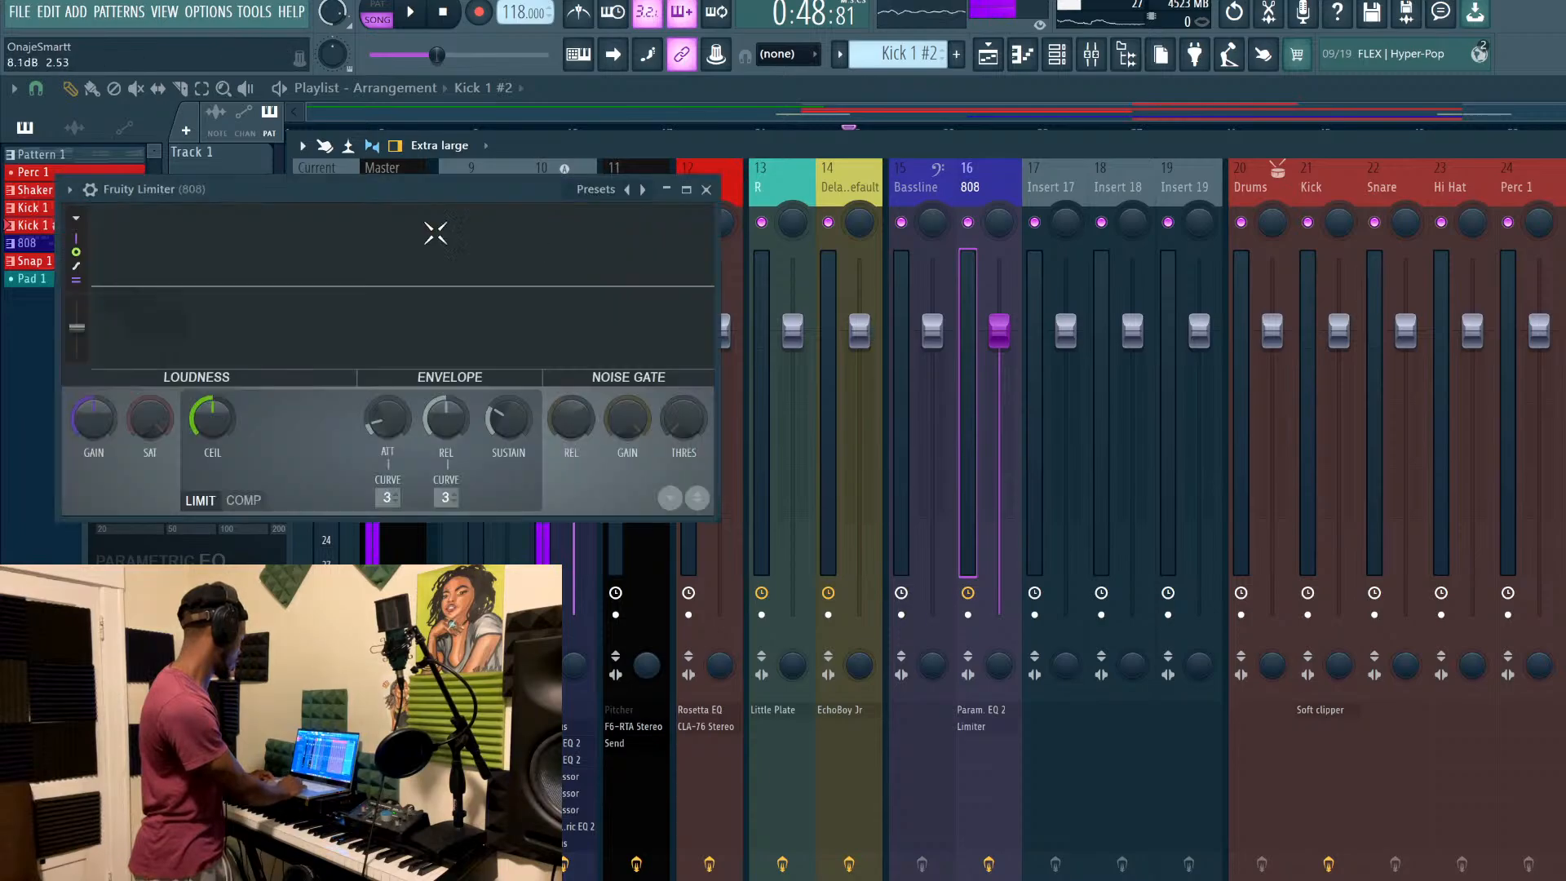
pyautogui.click(249, 499)
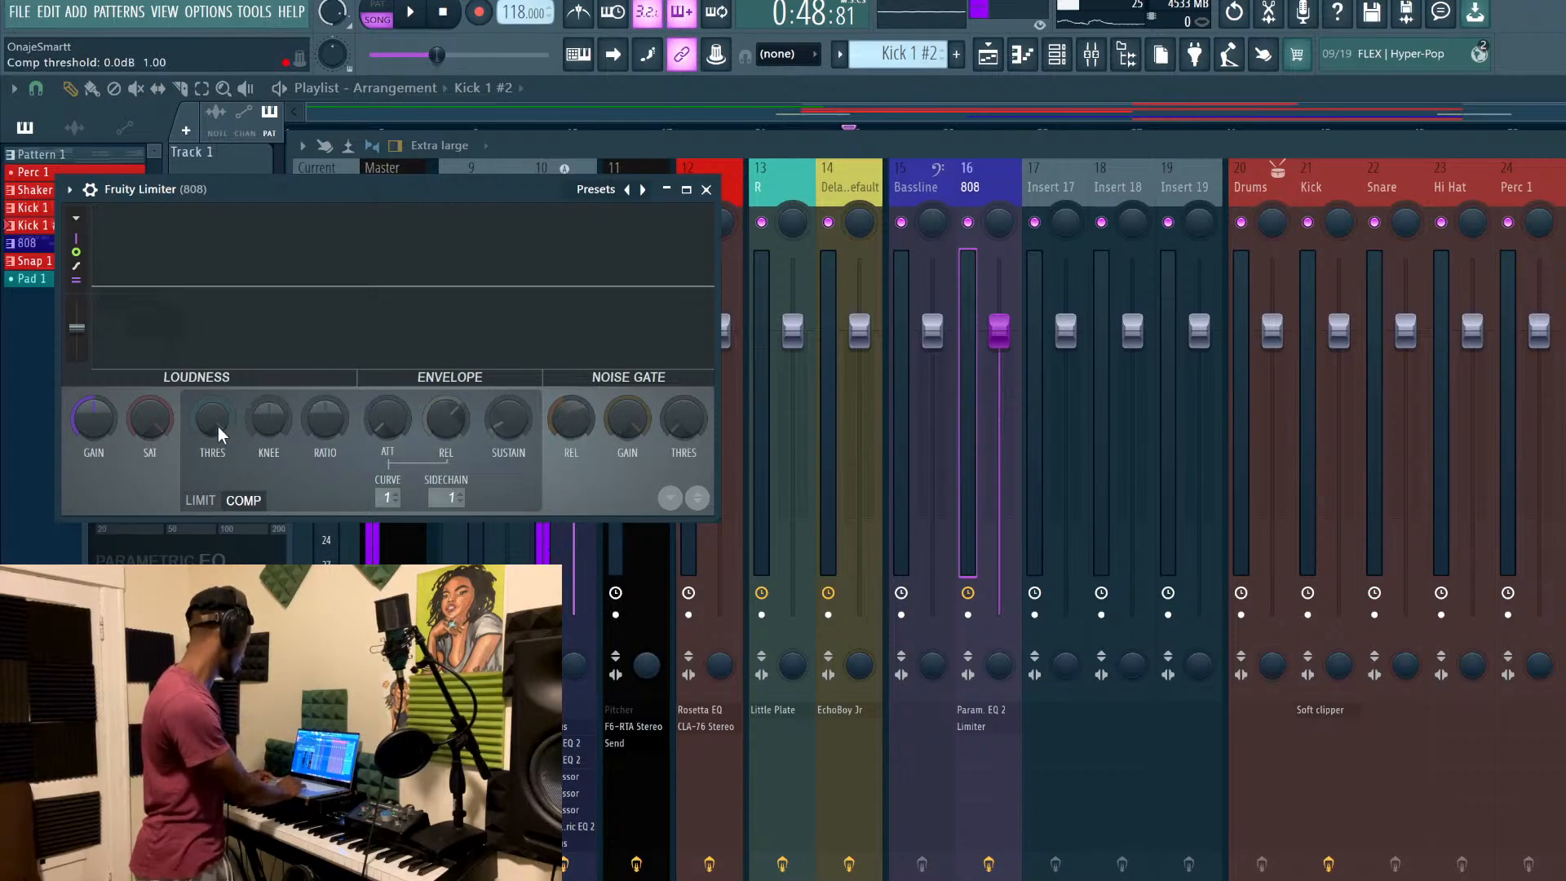
pyautogui.moveTo(212, 419)
pyautogui.mouseDown()
pyautogui.moveTo(212, 475)
pyautogui.moveTo(206, 430)
pyautogui.mouseUp()
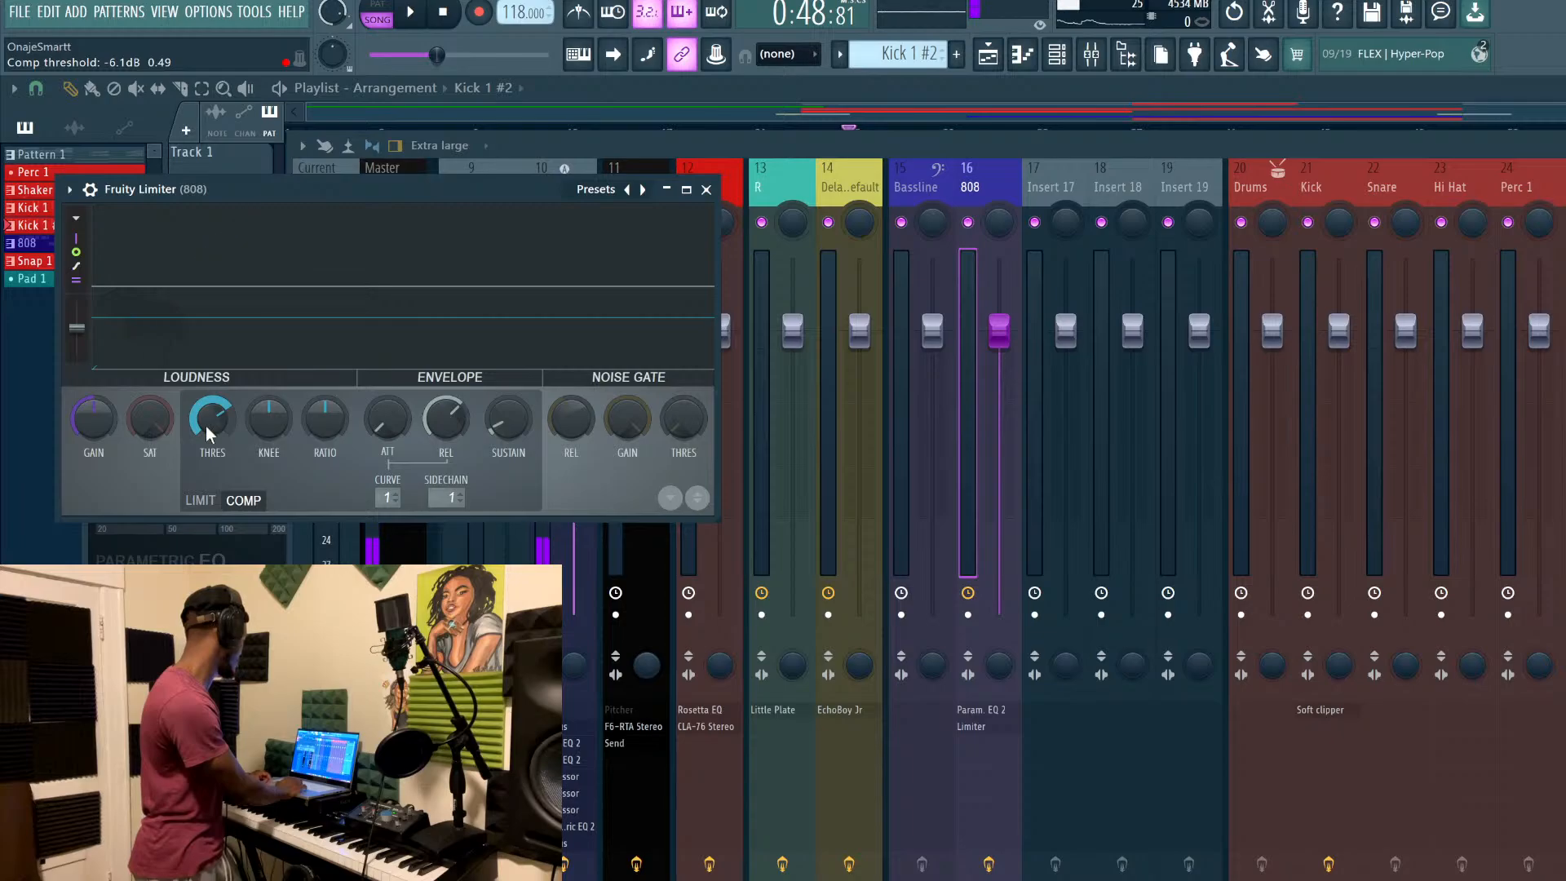
# Play the arrangement from bar 25 and set the 808 limiter's compressor ratio to 3.7:1
pyautogui.press('space')
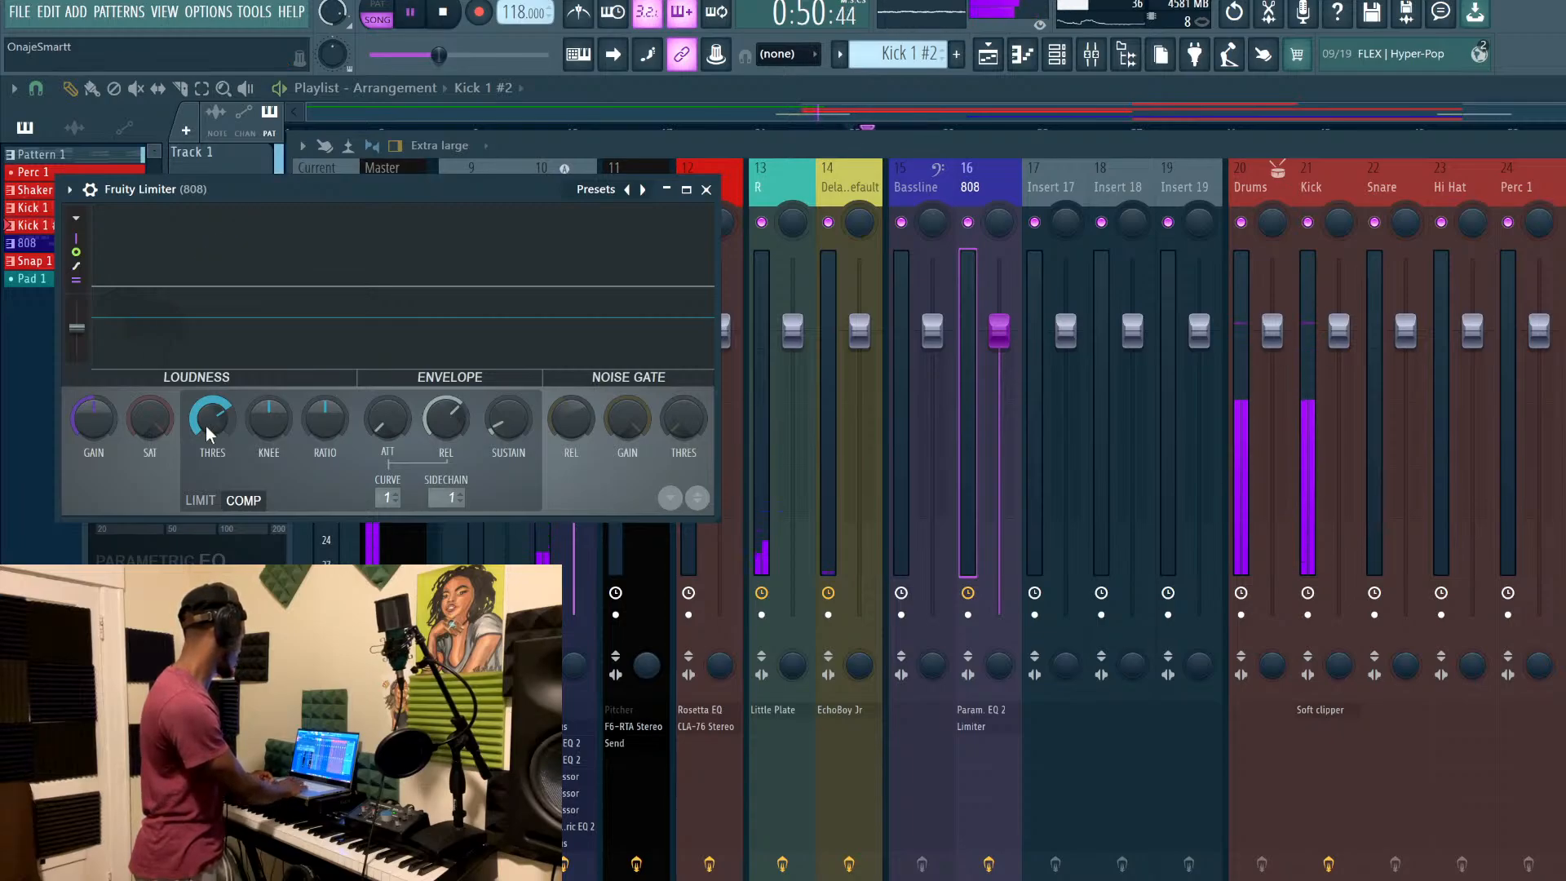
pyautogui.click(985, 181)
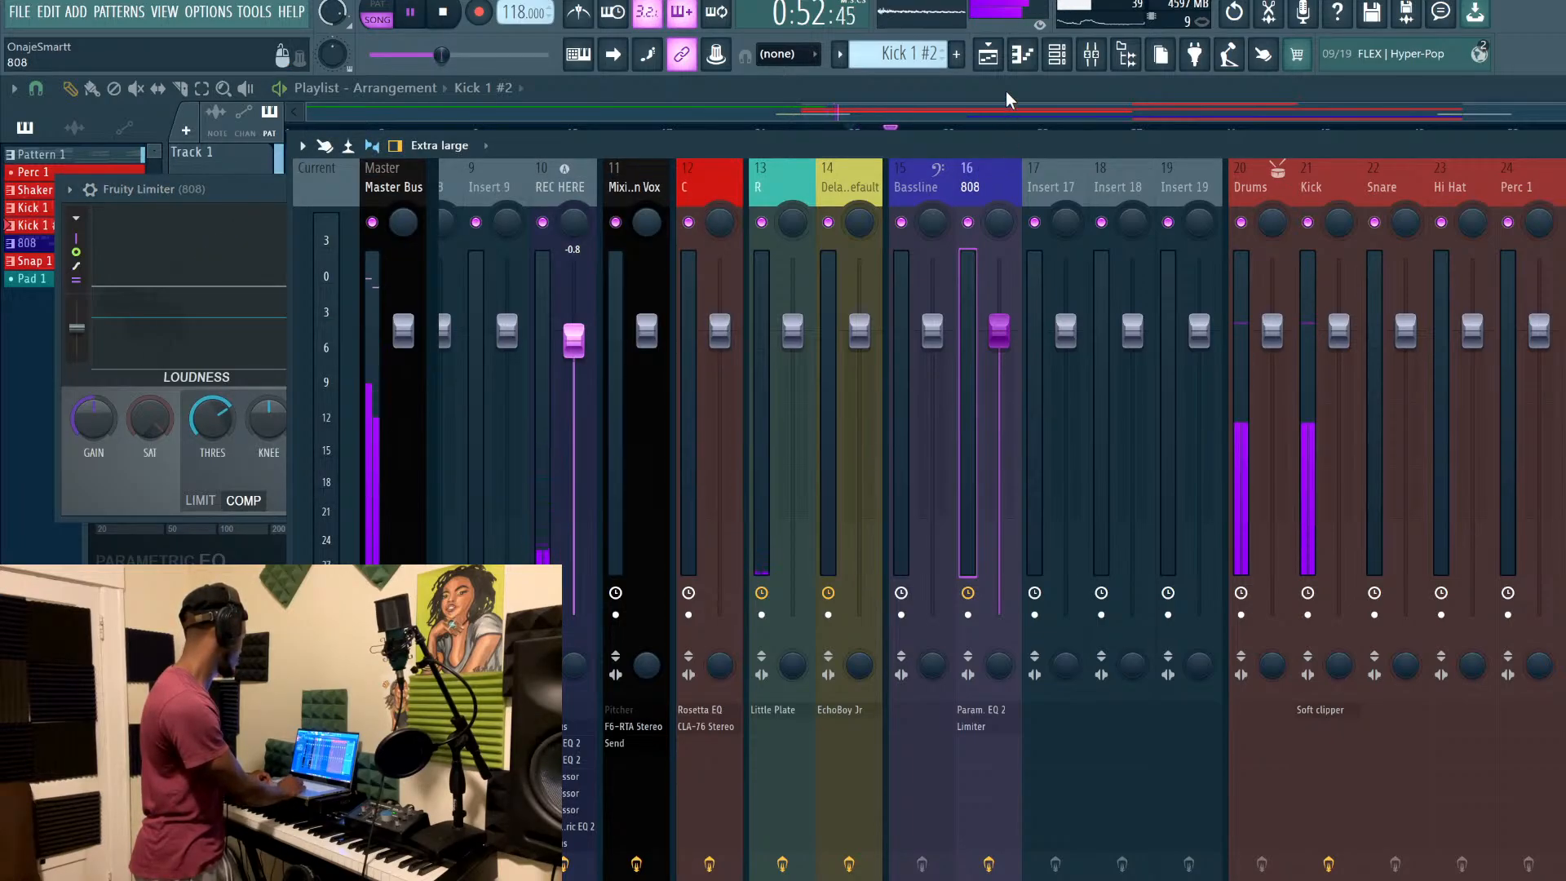
pyautogui.click(236, 196)
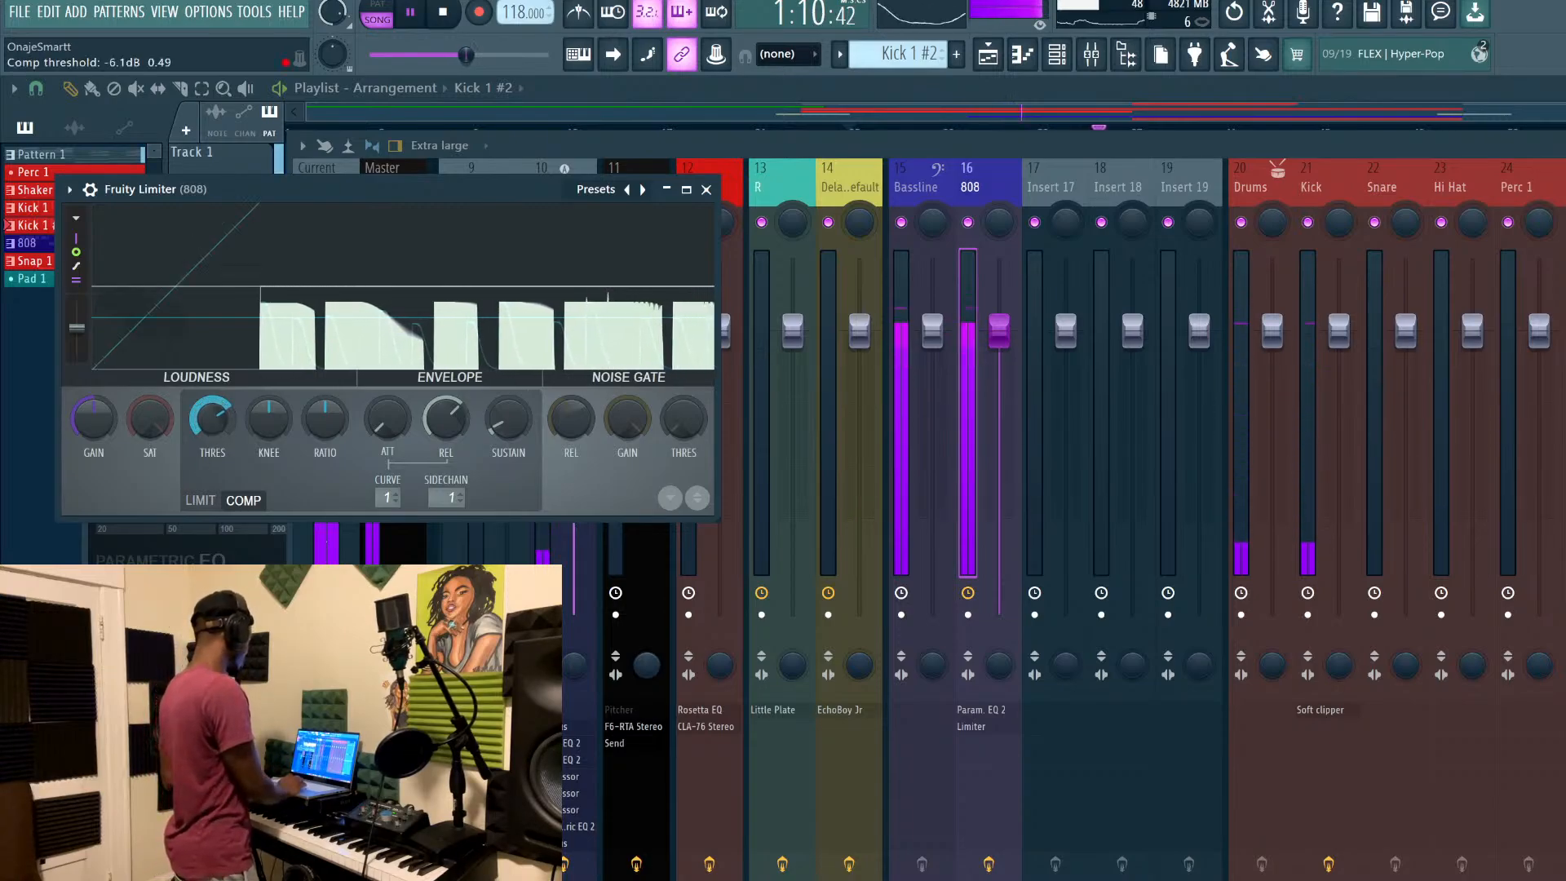
pyautogui.moveTo(321, 428); pyautogui.dragTo(321, 373)
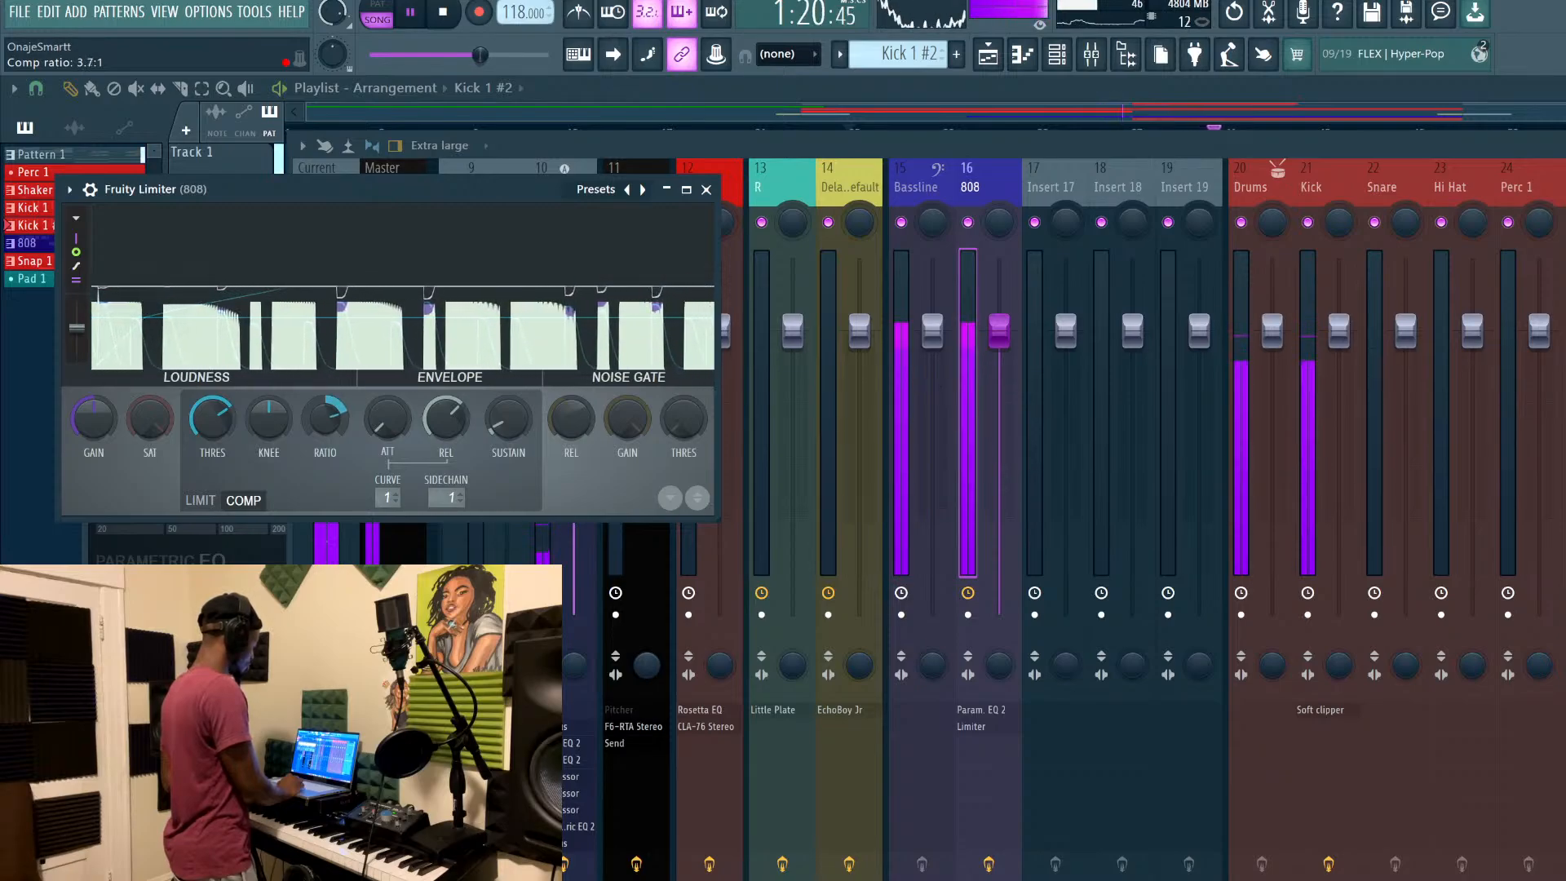
# Maximize the 808 limiter, play the arrangement from bar 33 to check the kick against the 808, and stop playback
pyautogui.doubleClick(478, 193)
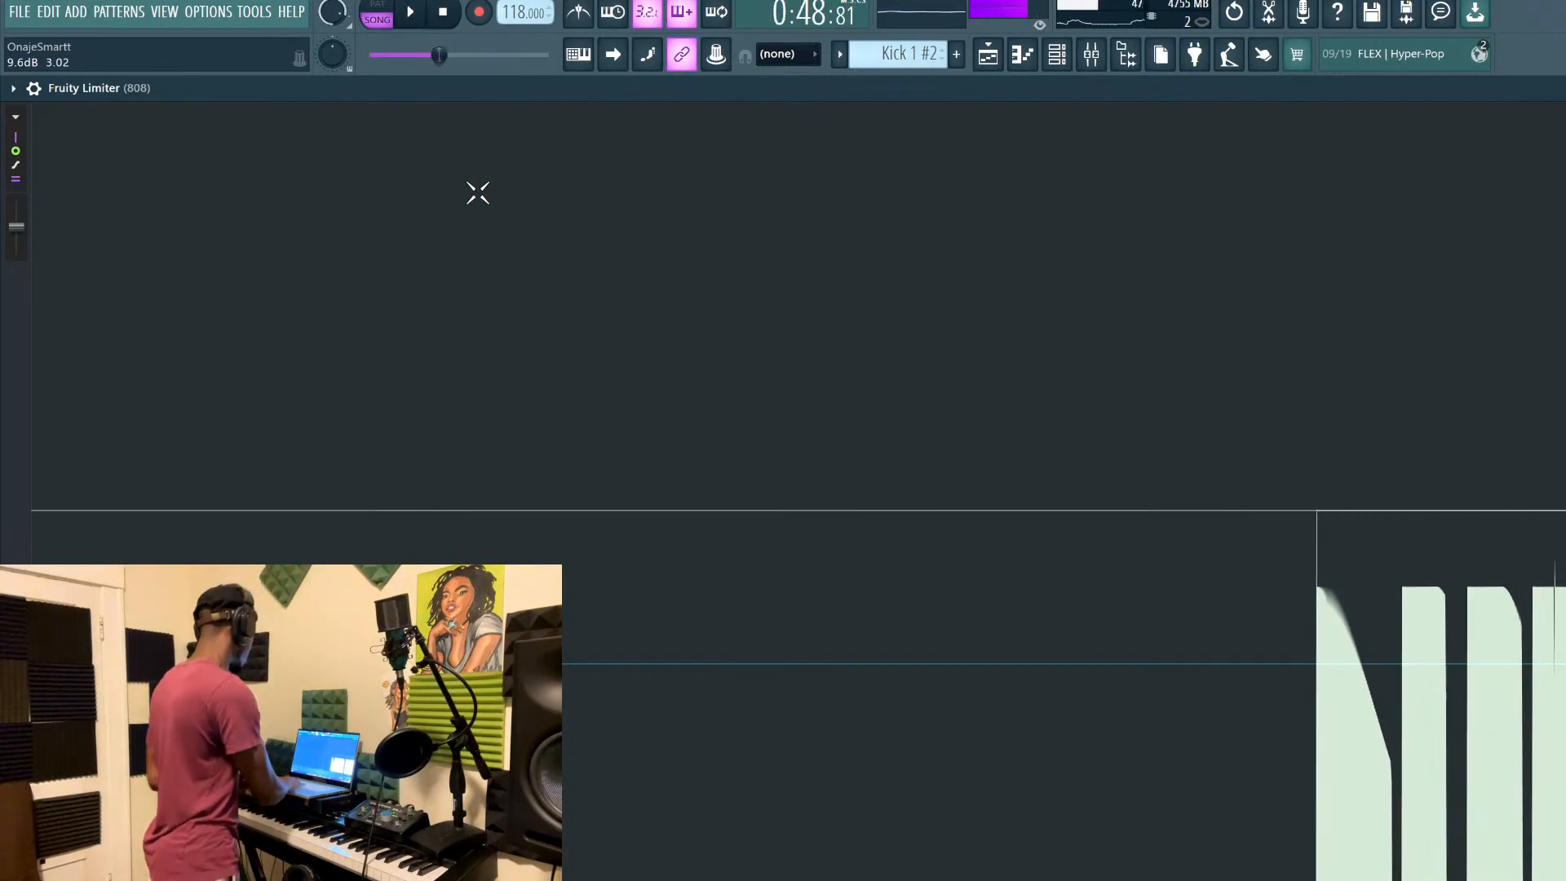
pyautogui.click(1003, 65)
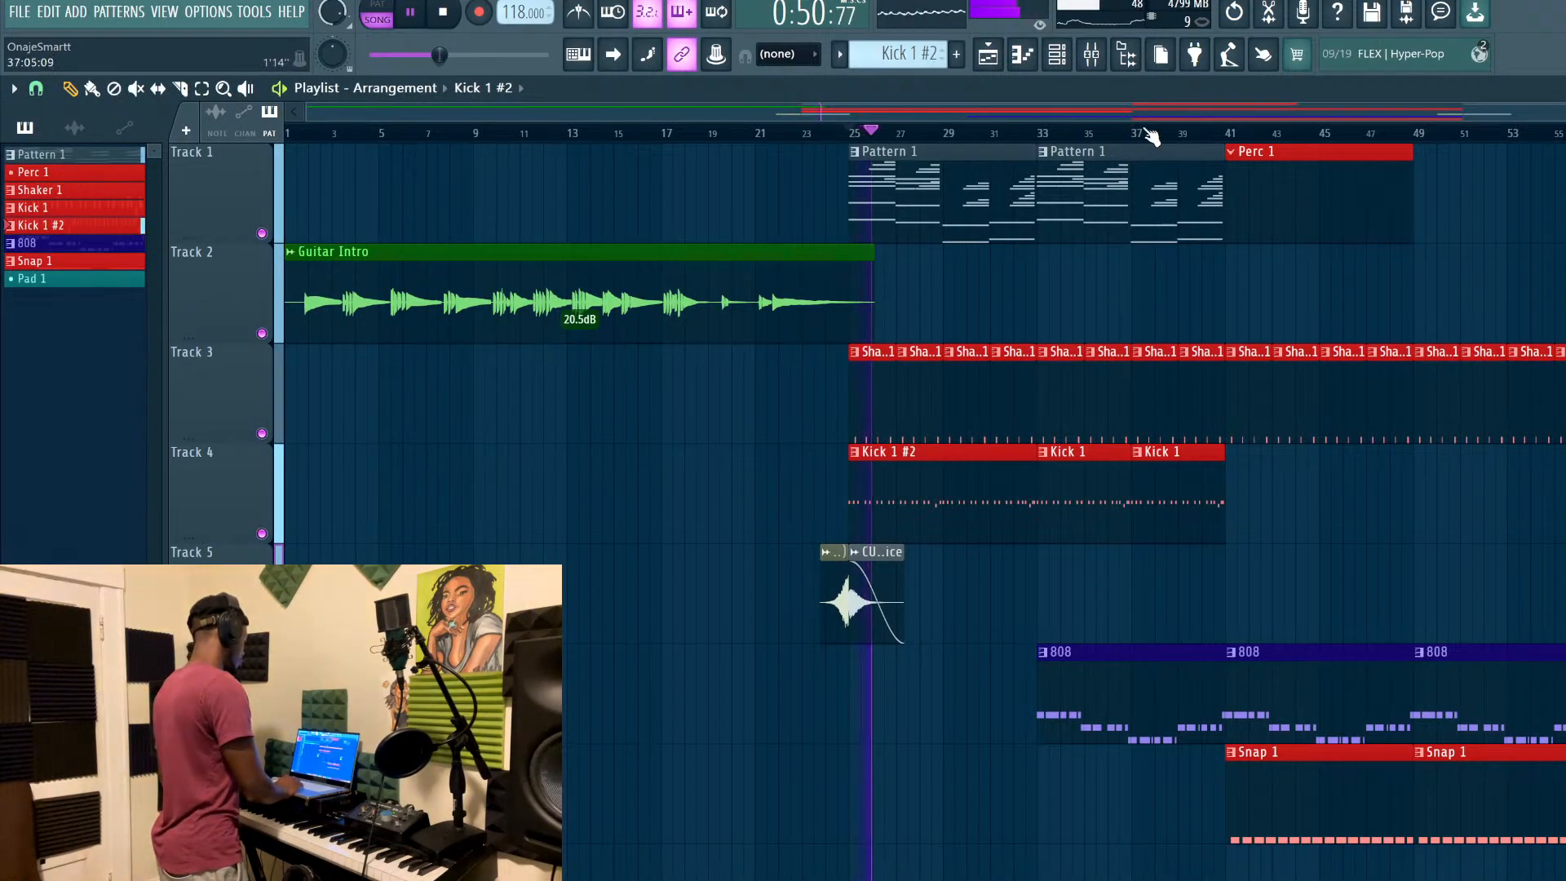
pyautogui.click(1219, 134)
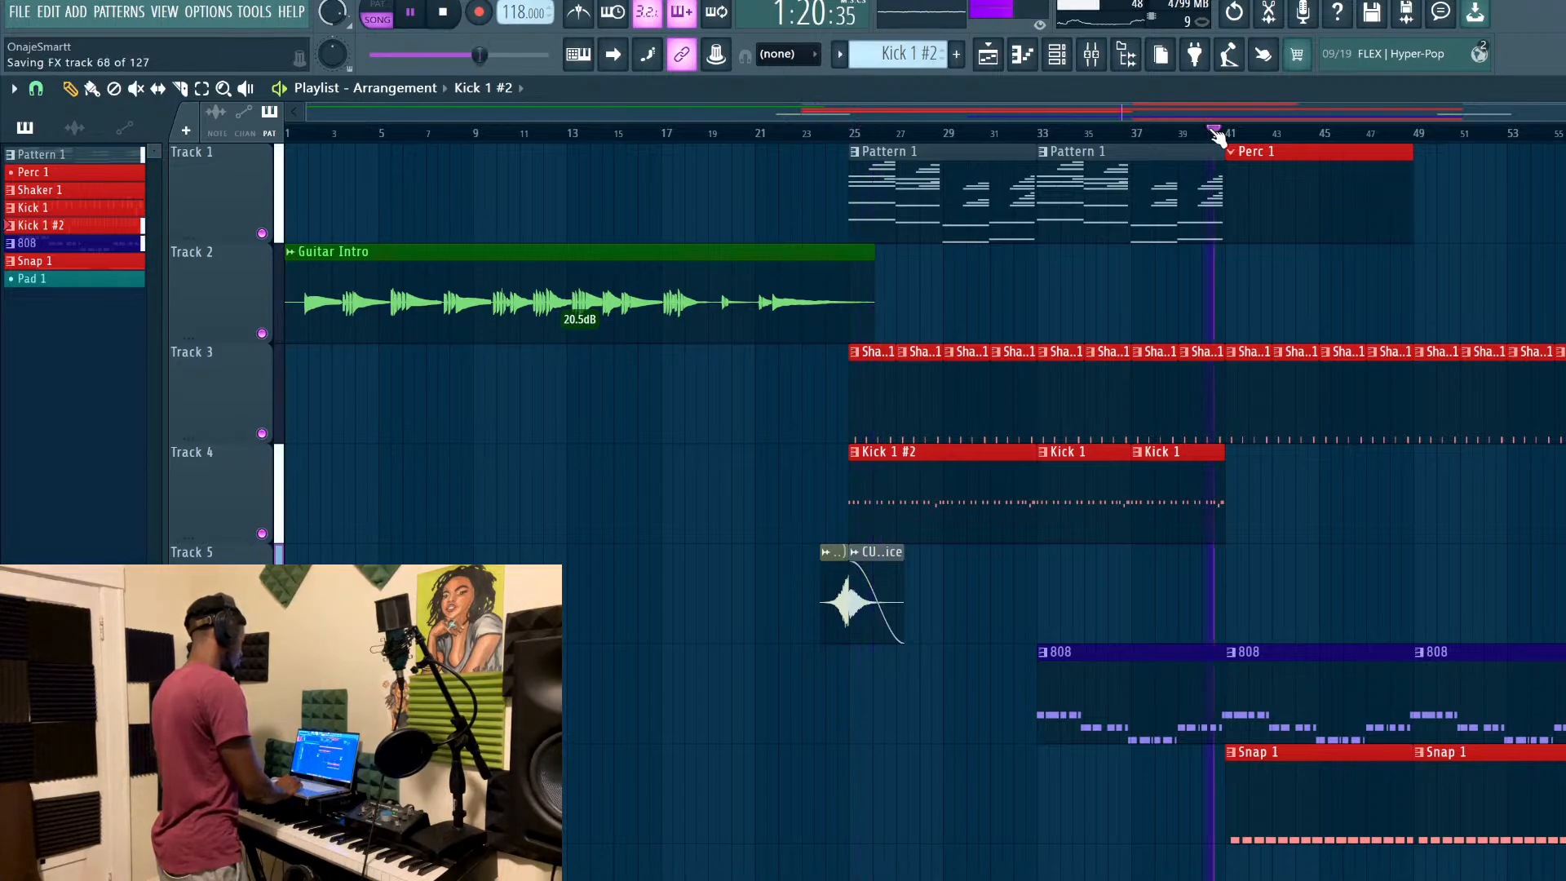
pyautogui.click(1044, 135)
pyautogui.press('F9')
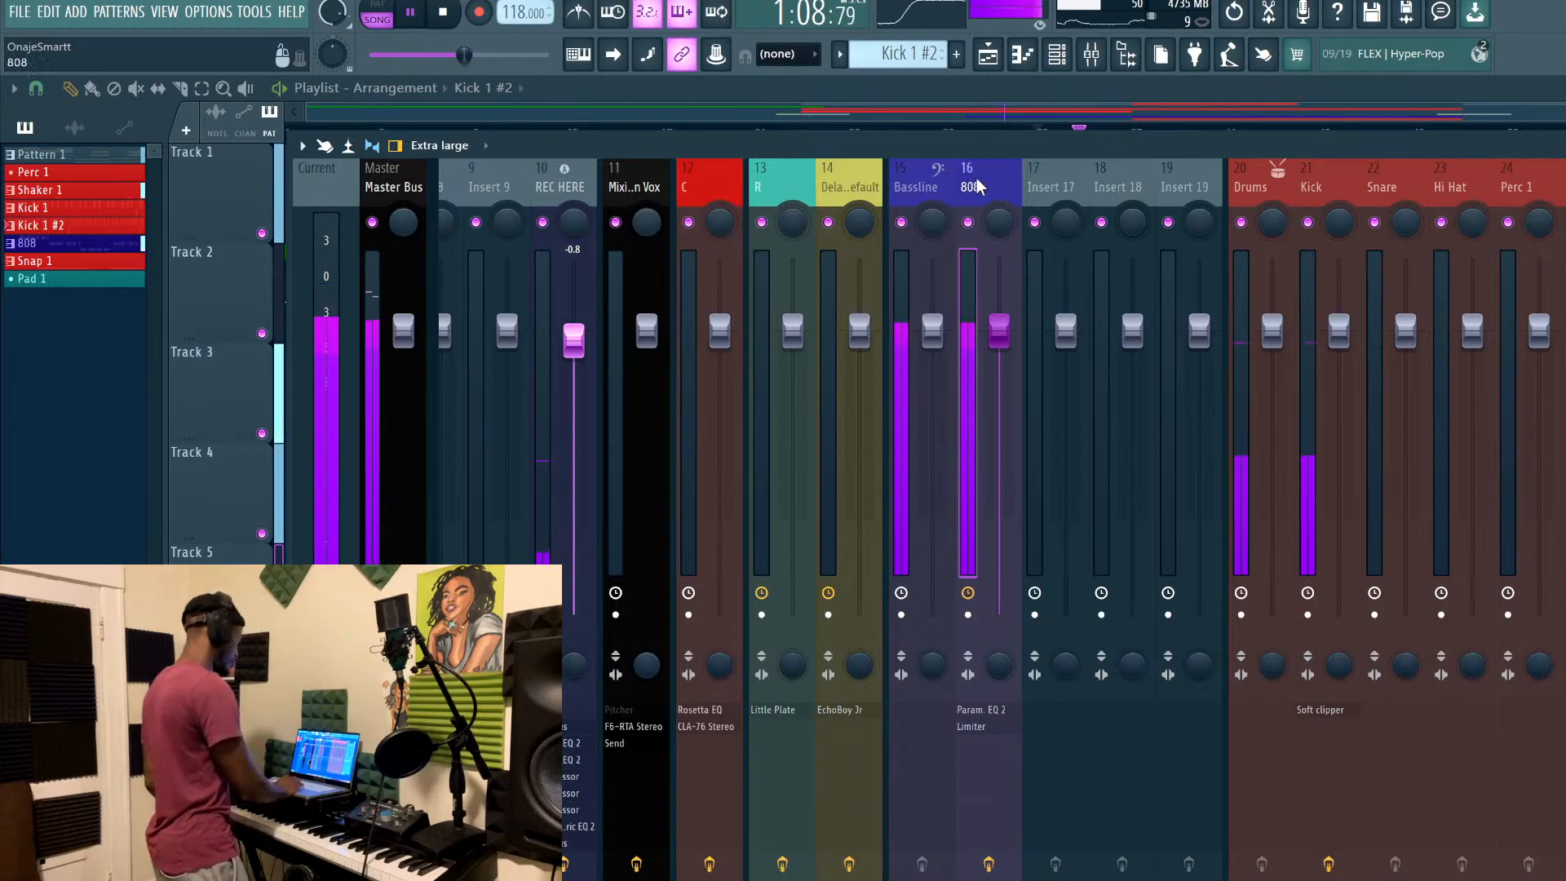
pyautogui.press('space')
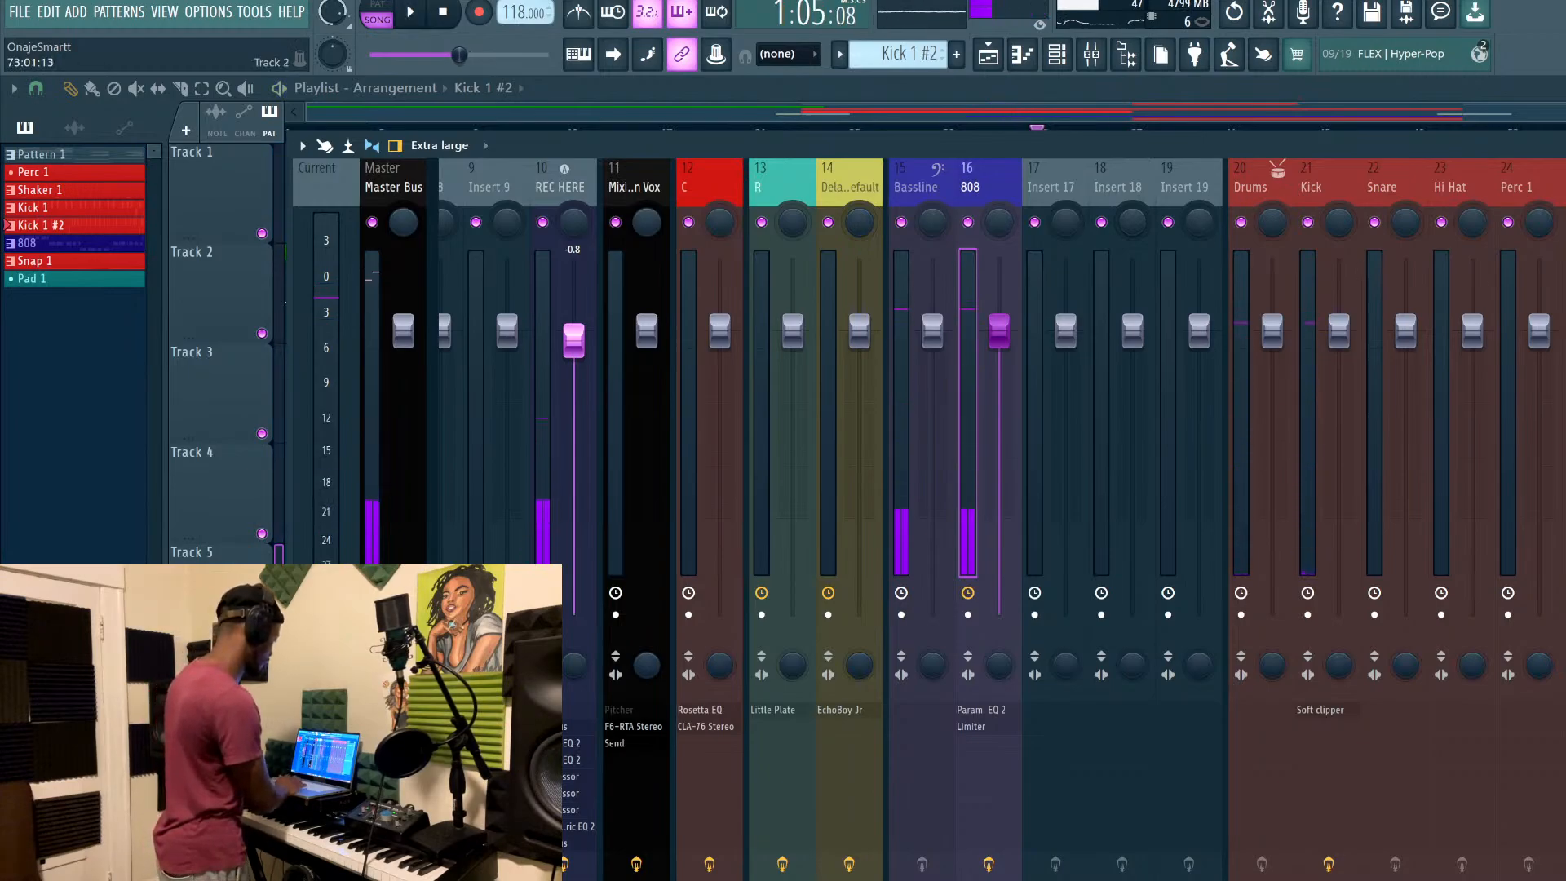
# Reopen the 808 track's limiter, set its compressor ratio to 3.2:1 during playback and return to the playlist
pyautogui.click(971, 727)
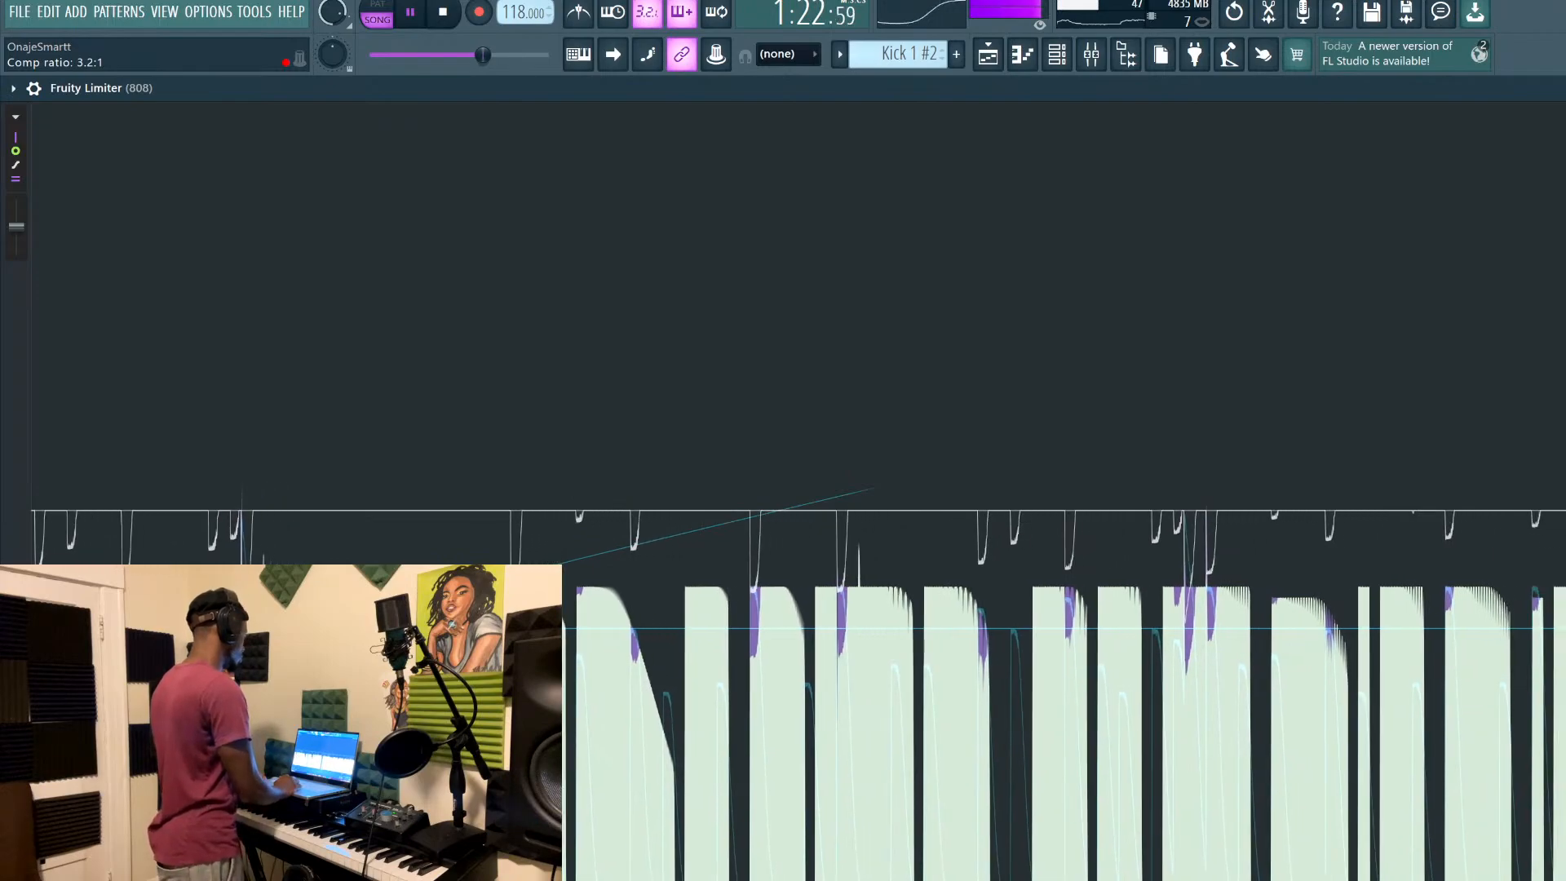
pyautogui.press('space')
pyautogui.press('space')
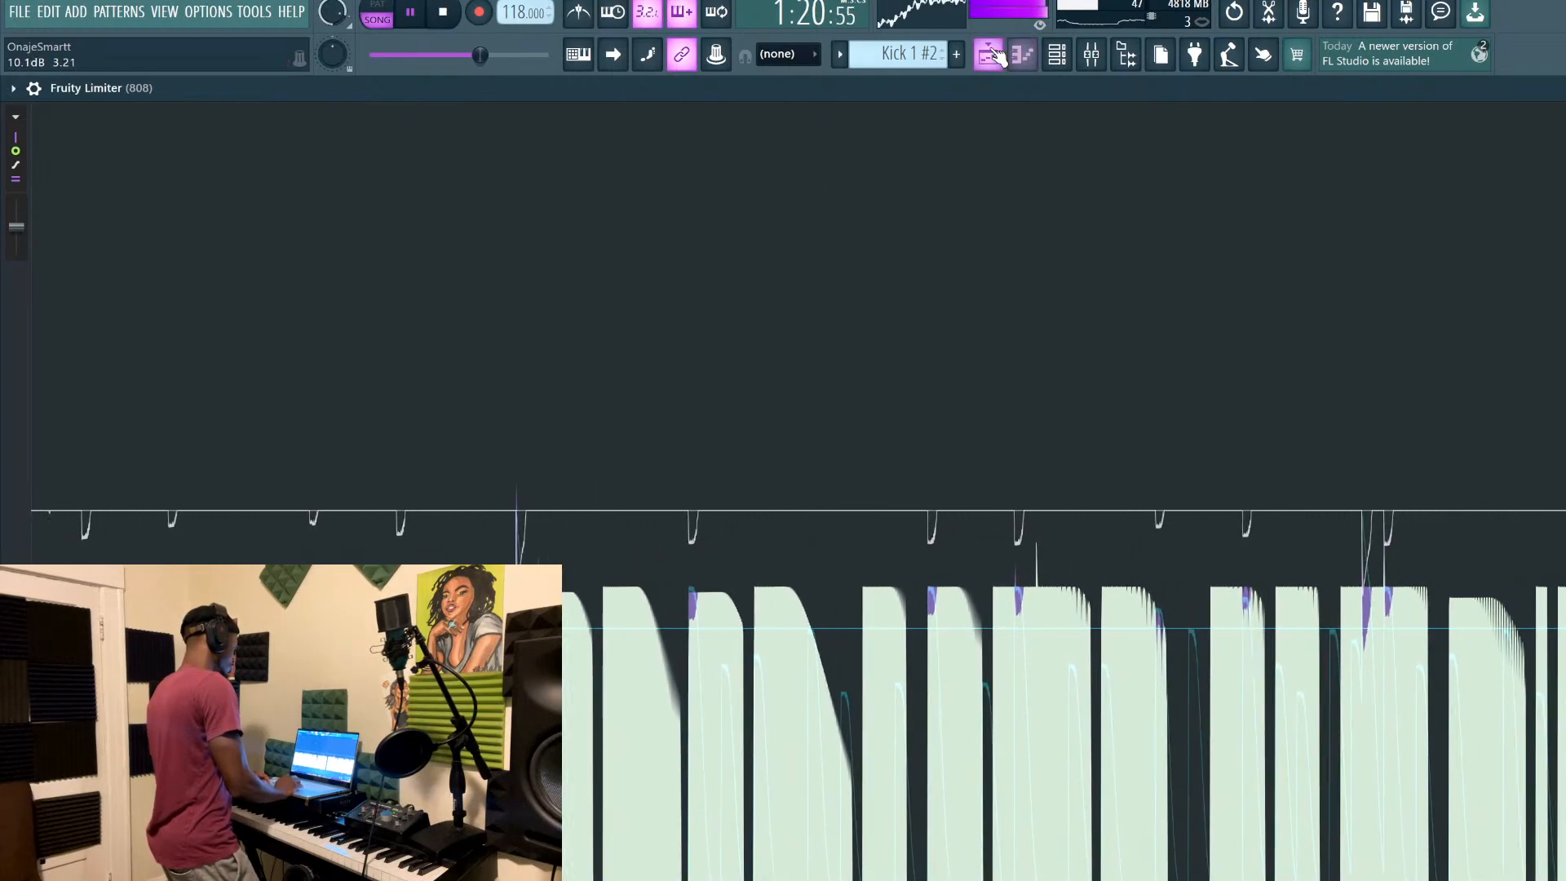
pyautogui.click(989, 55)
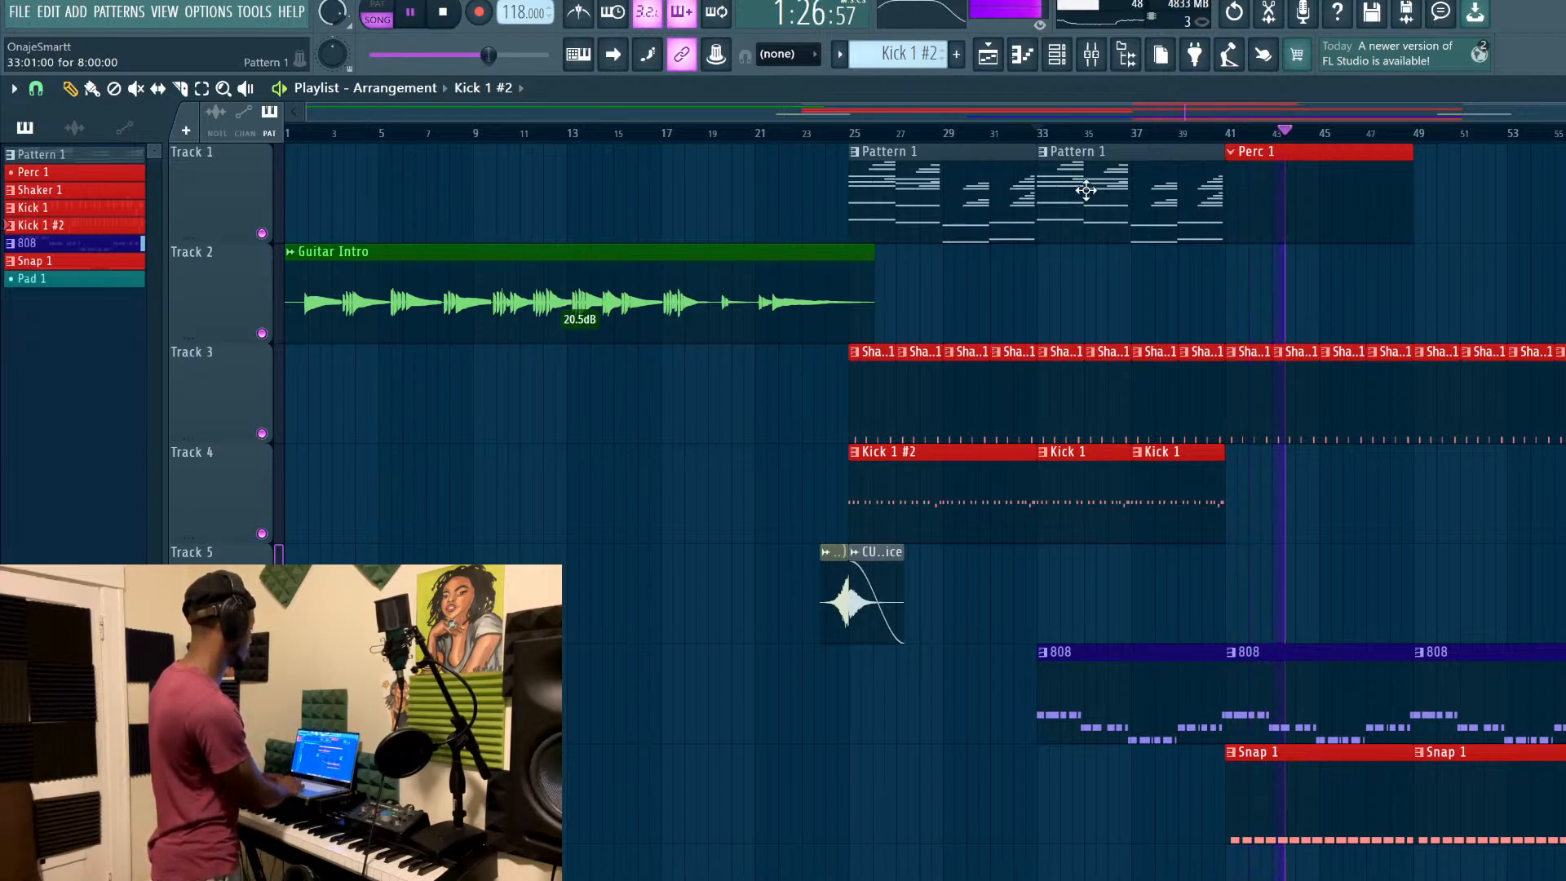
# Duplicate the Perc 1 clip to bar 49 on Track 1, move the playhead to about bar 39 and stop playback
pyautogui.hotkey('ctrl', 'b')
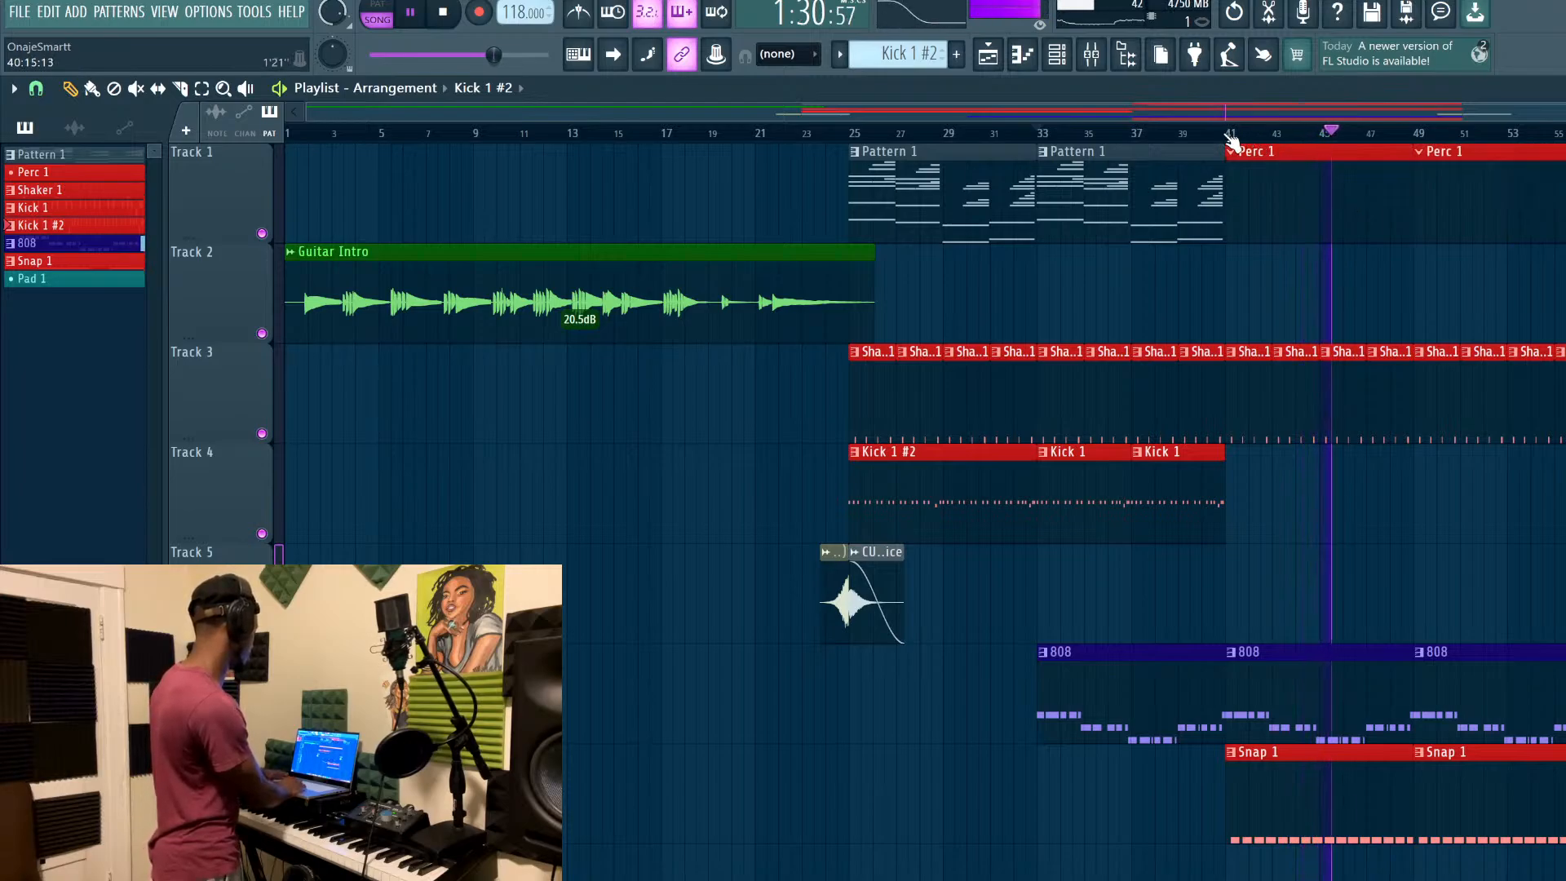
pyautogui.click(1193, 133)
pyautogui.press('space')
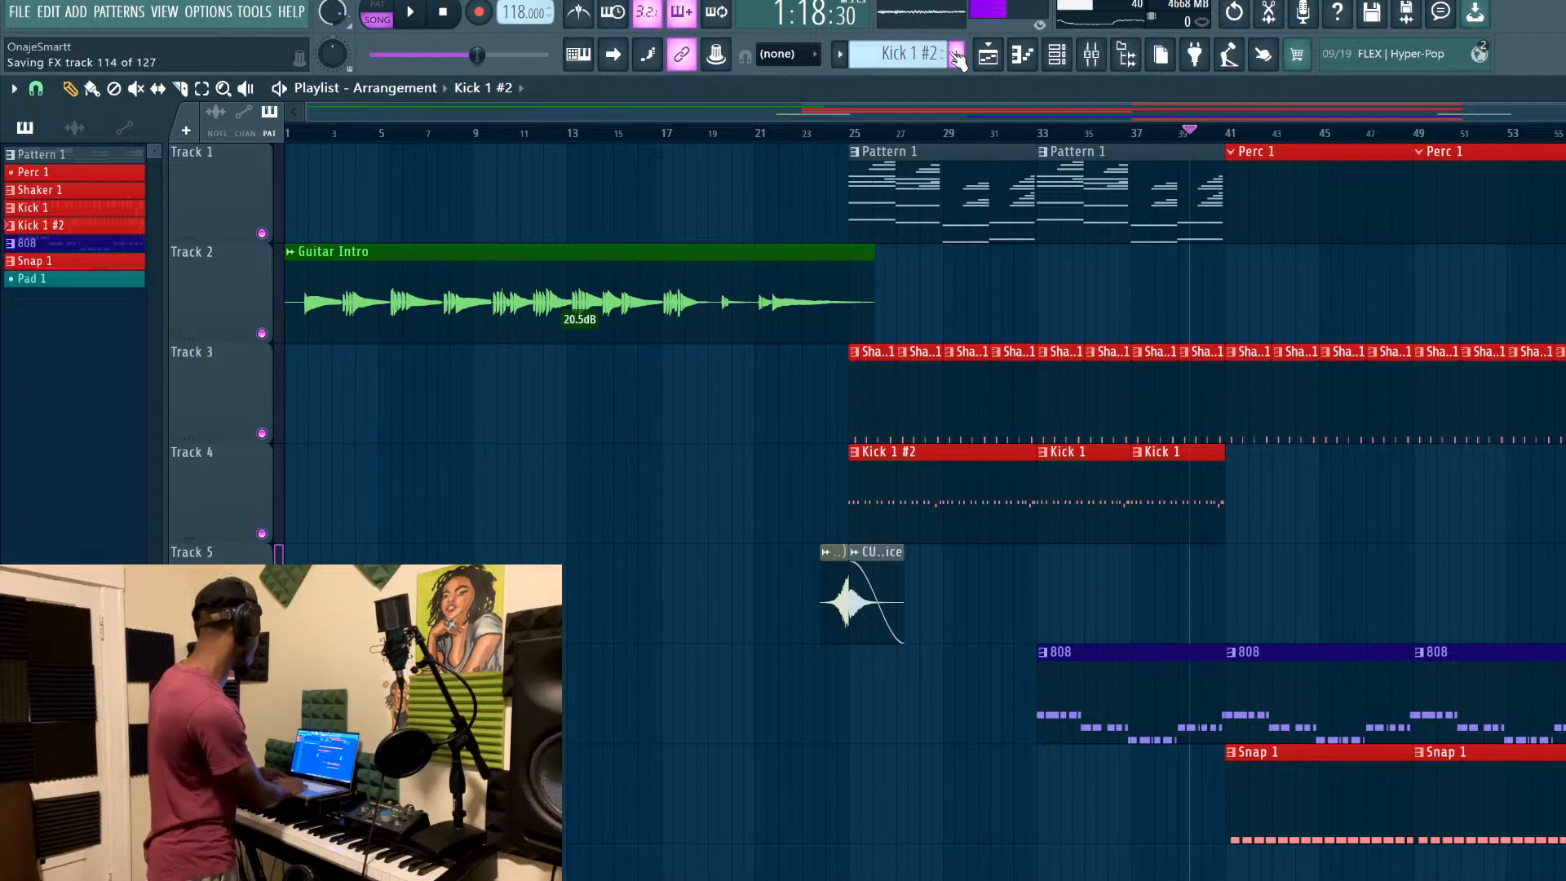
# Create a new pattern named Conga 1, load the Congab sample for it and save the project
pyautogui.click(956, 56)
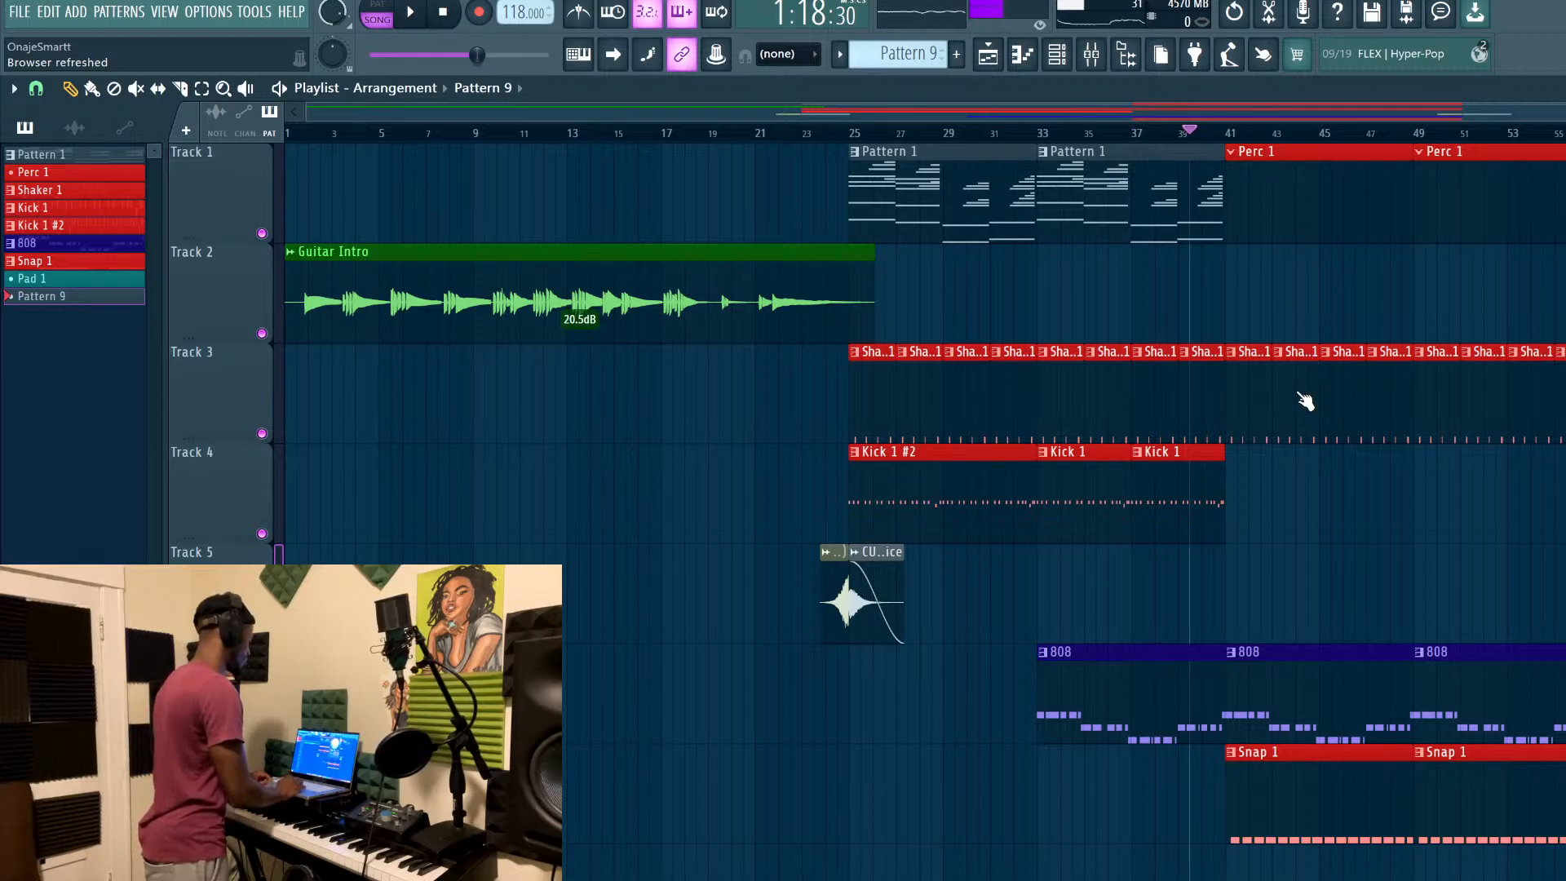
pyautogui.click(1268, 405)
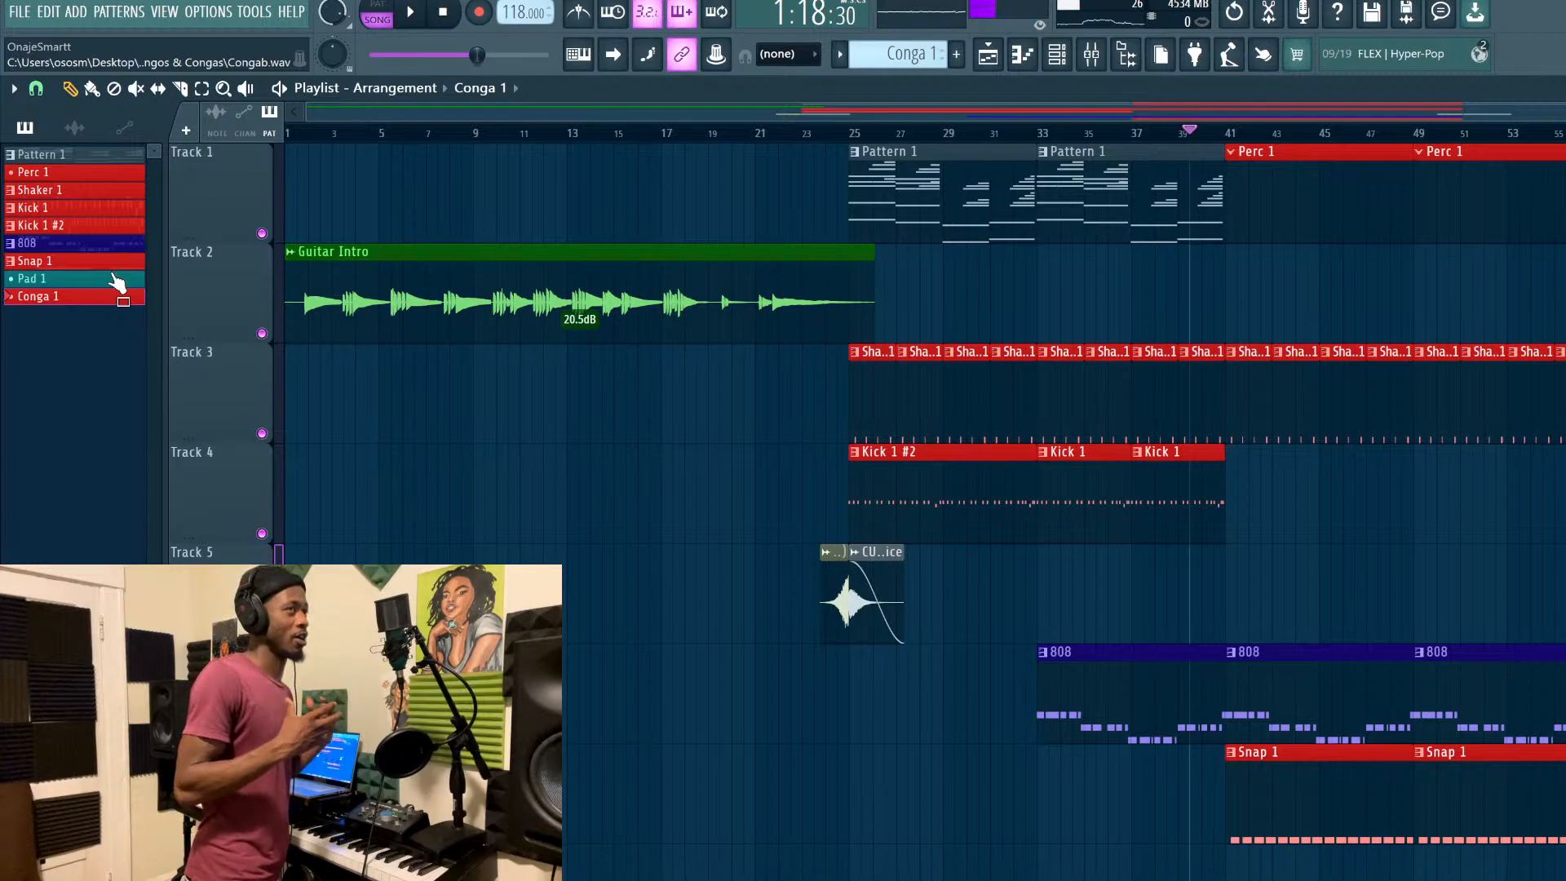
pyautogui.hotkey('ctrl', 's')
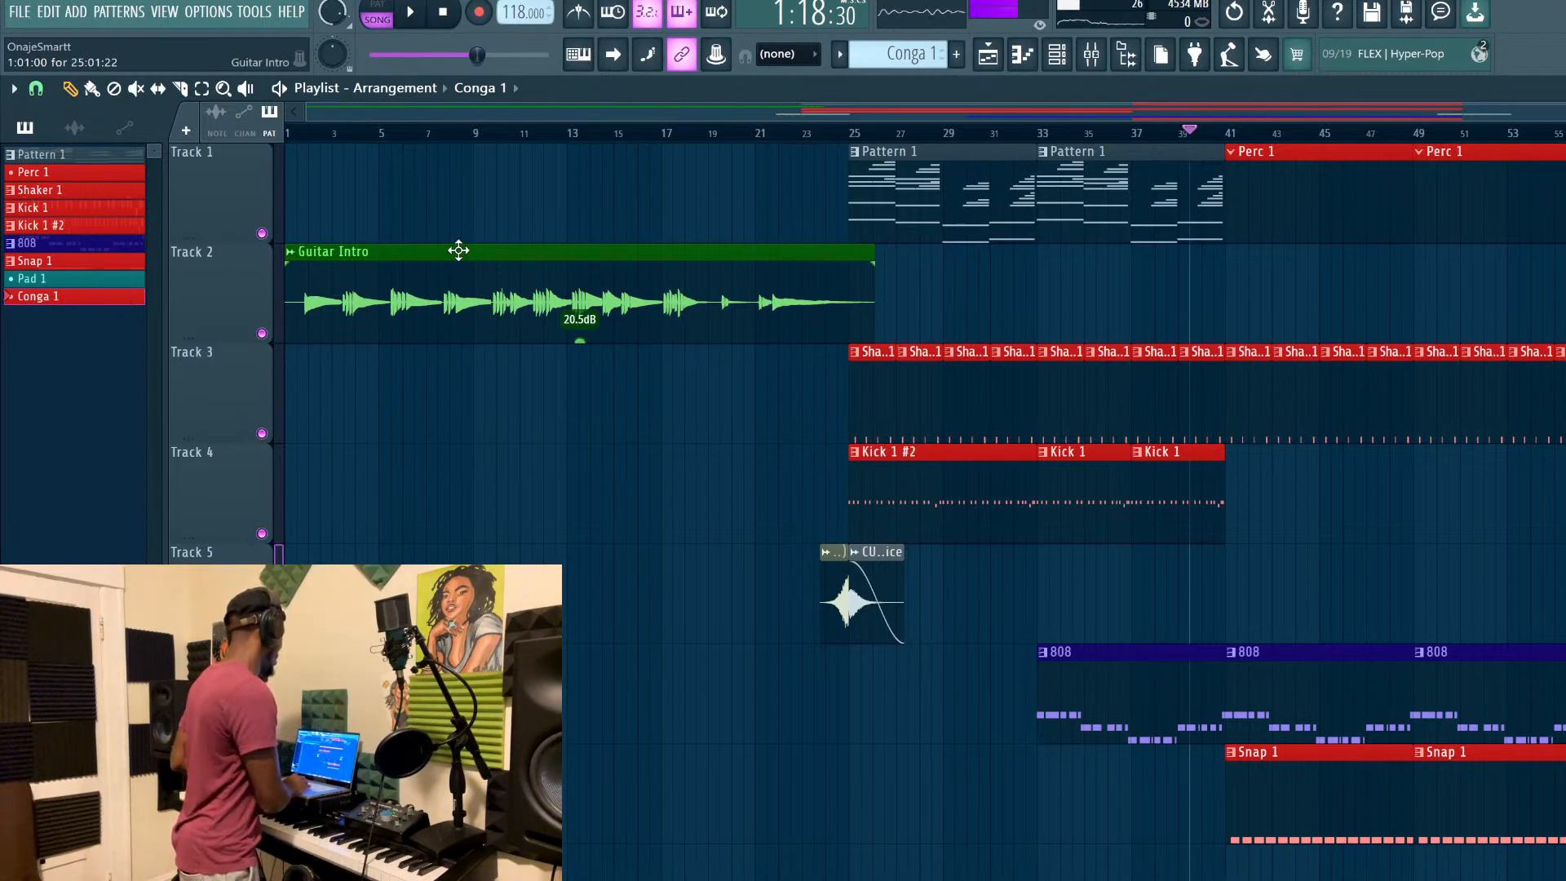
# Play the arrangement from bar 37, check the Congab channel in the channel rack and stop playback
pyautogui.click(1134, 133)
pyautogui.press('space')
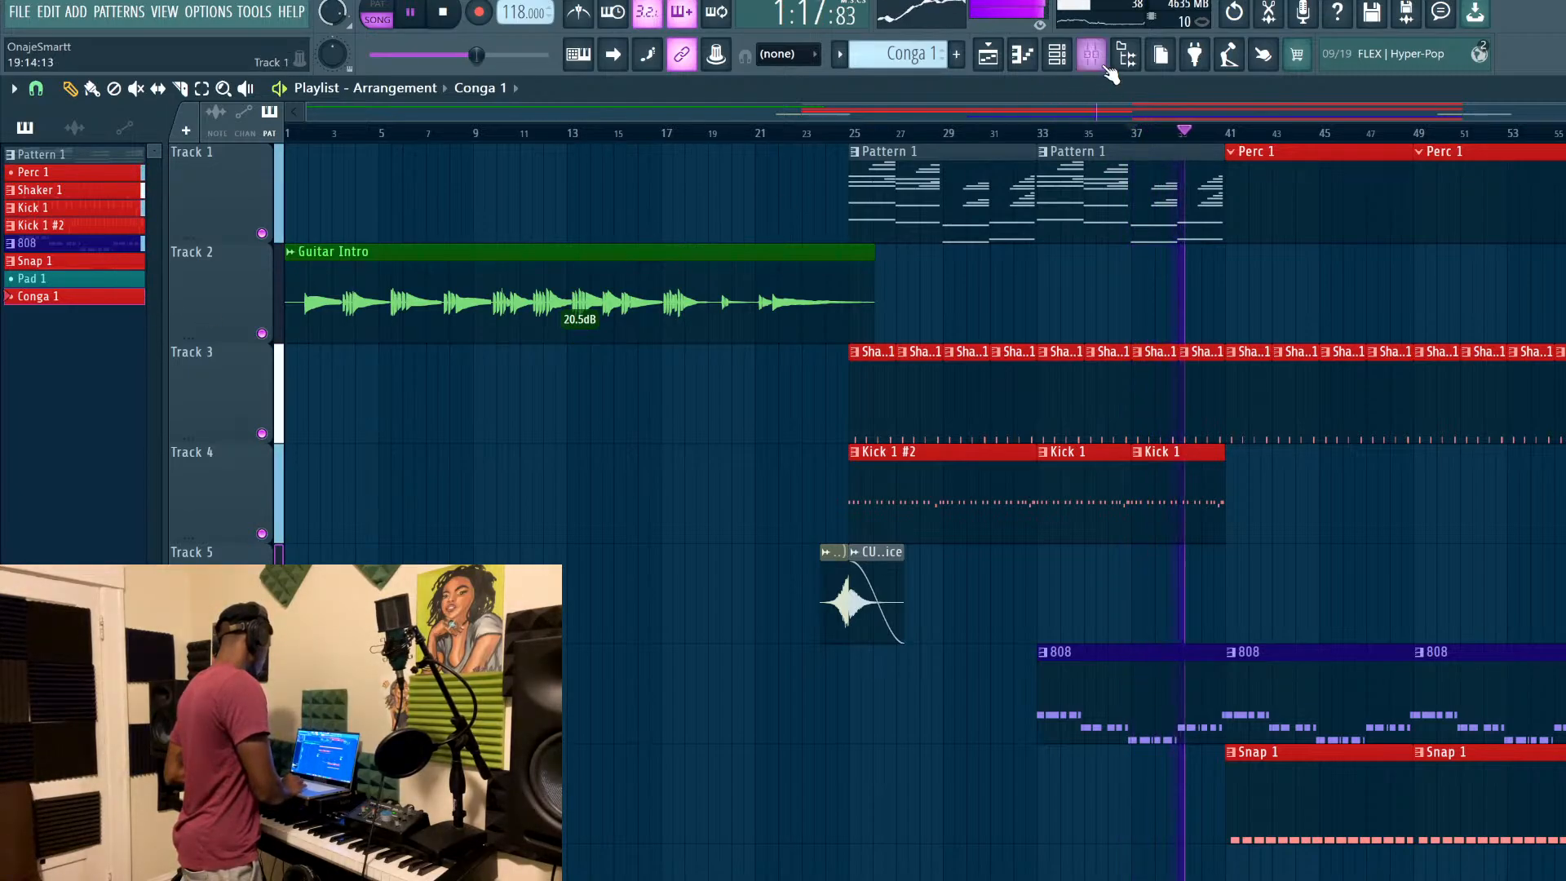
pyautogui.press('F6')
pyautogui.moveTo(175, 269); pyautogui.dragTo(982, 574)
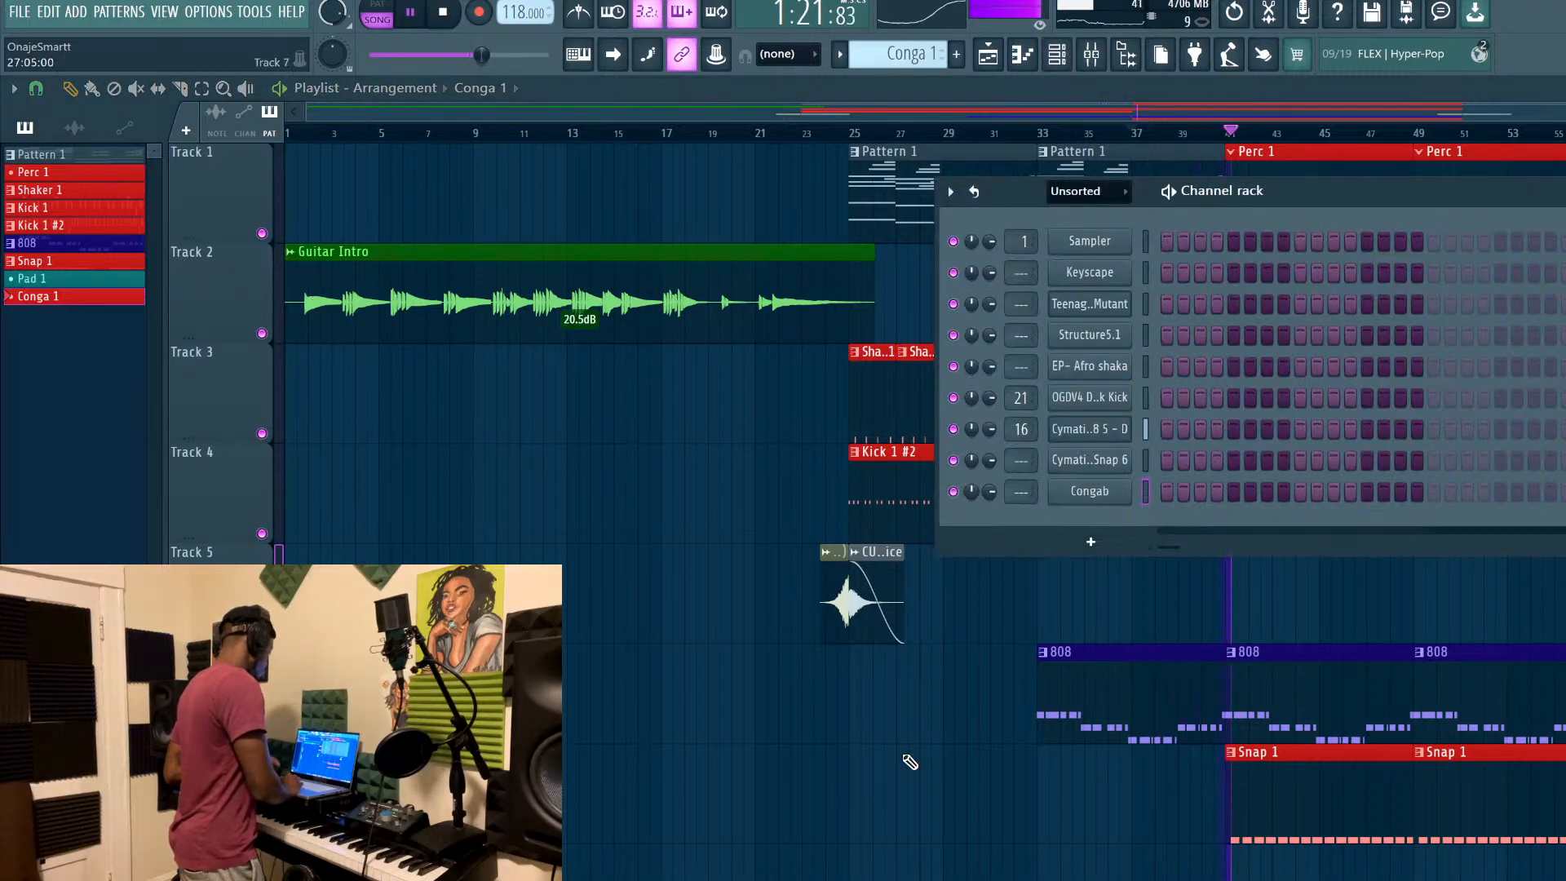
pyautogui.press('F6')
pyautogui.press('space')
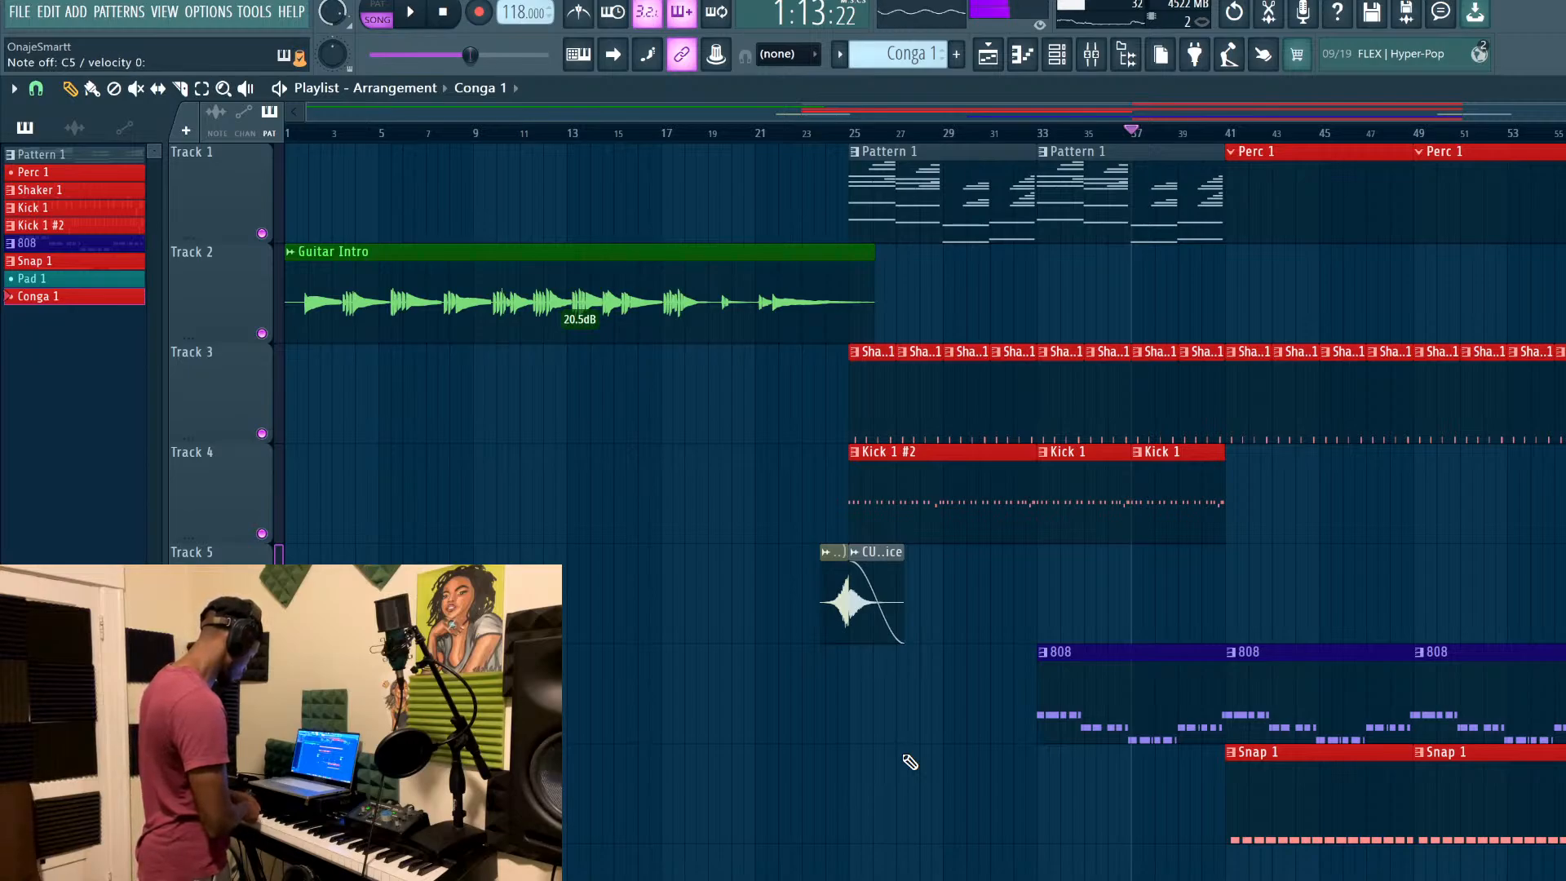
# Record a four-bar conga part of C5 and A#4 hits at bar 41, starting from bar 37, and disarm recording
pyautogui.click(1214, 130)
pyautogui.press('r')
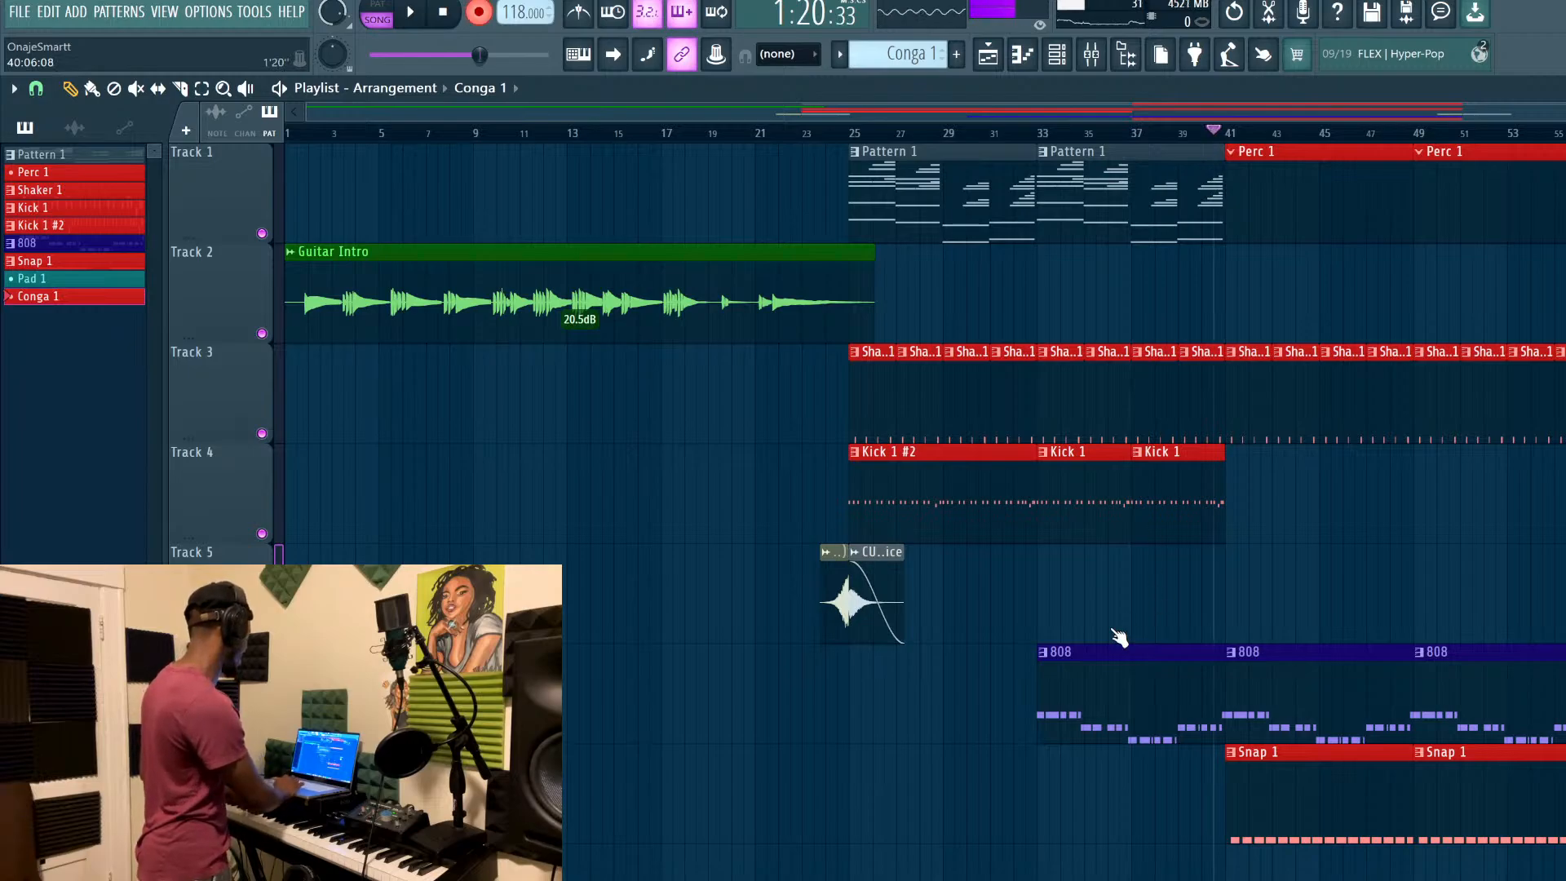
pyautogui.click(1143, 130)
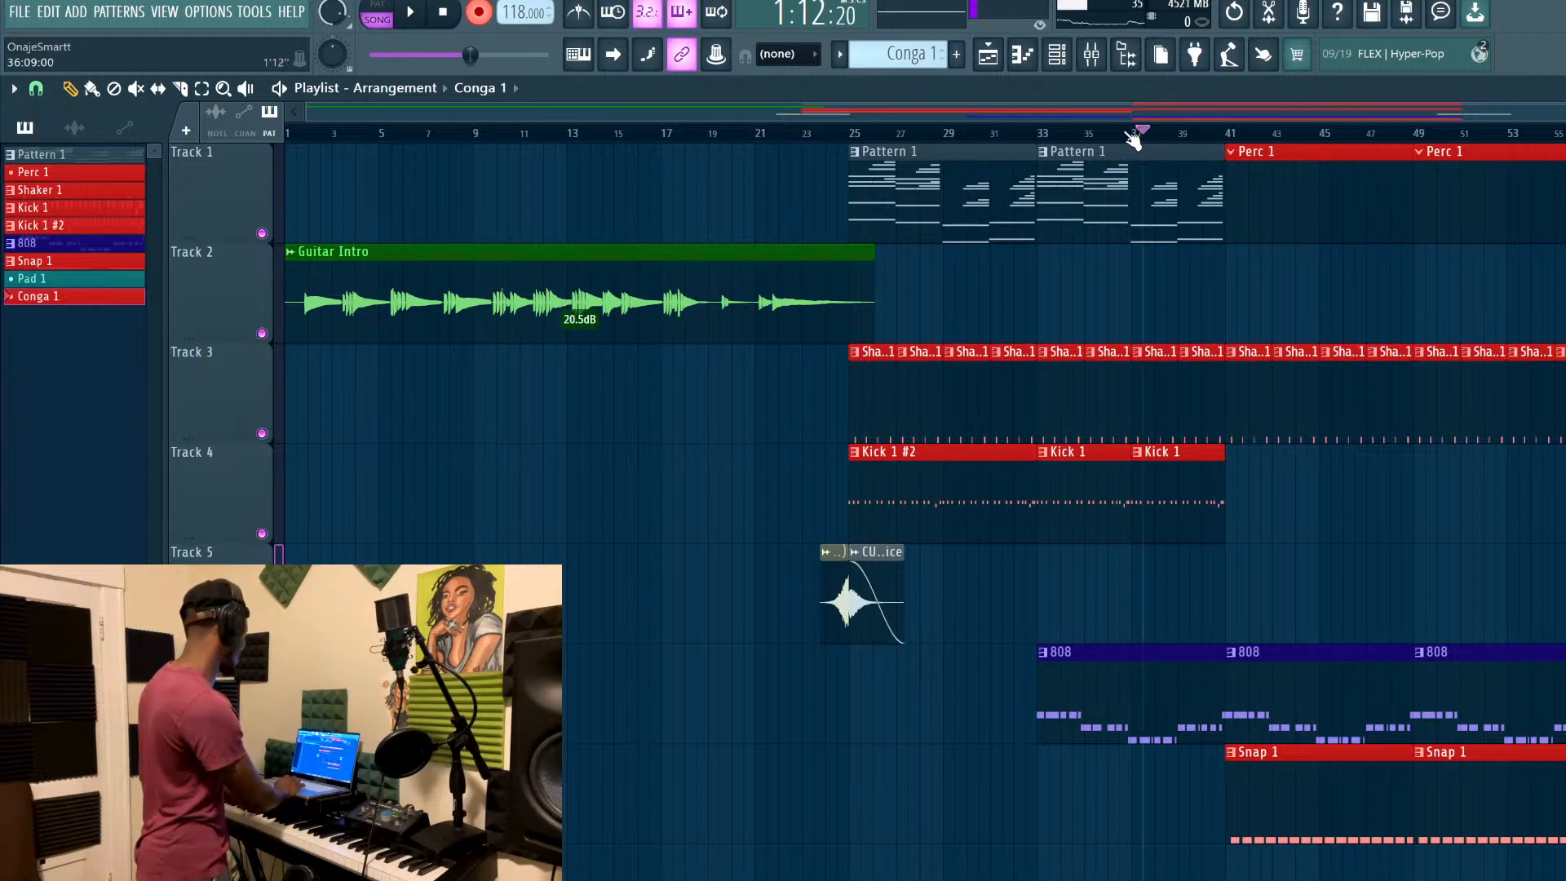
pyautogui.press('space')
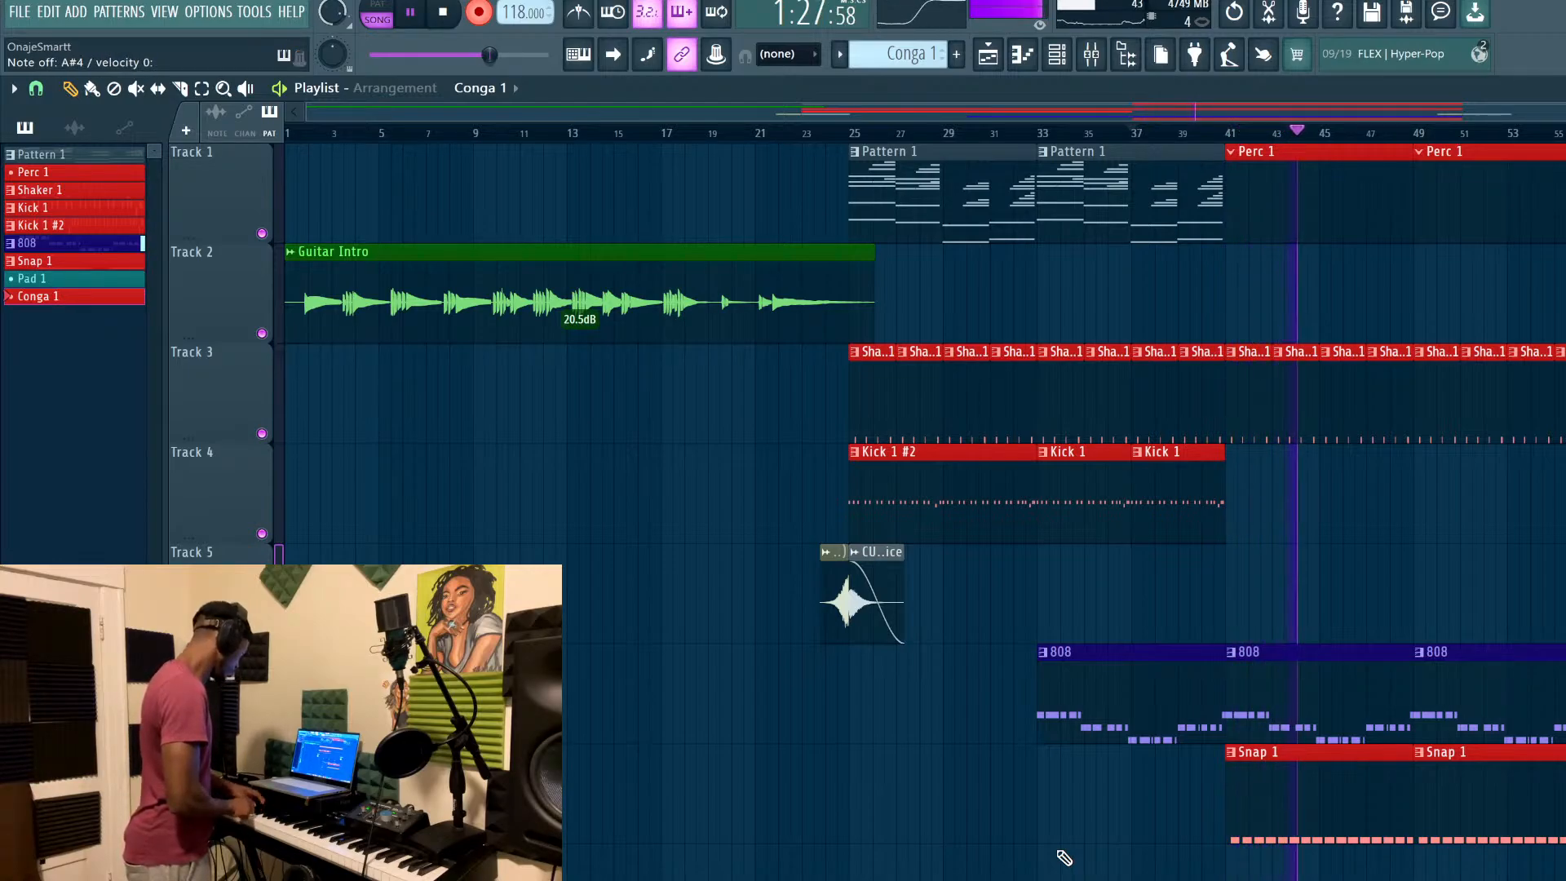
pyautogui.press('space')
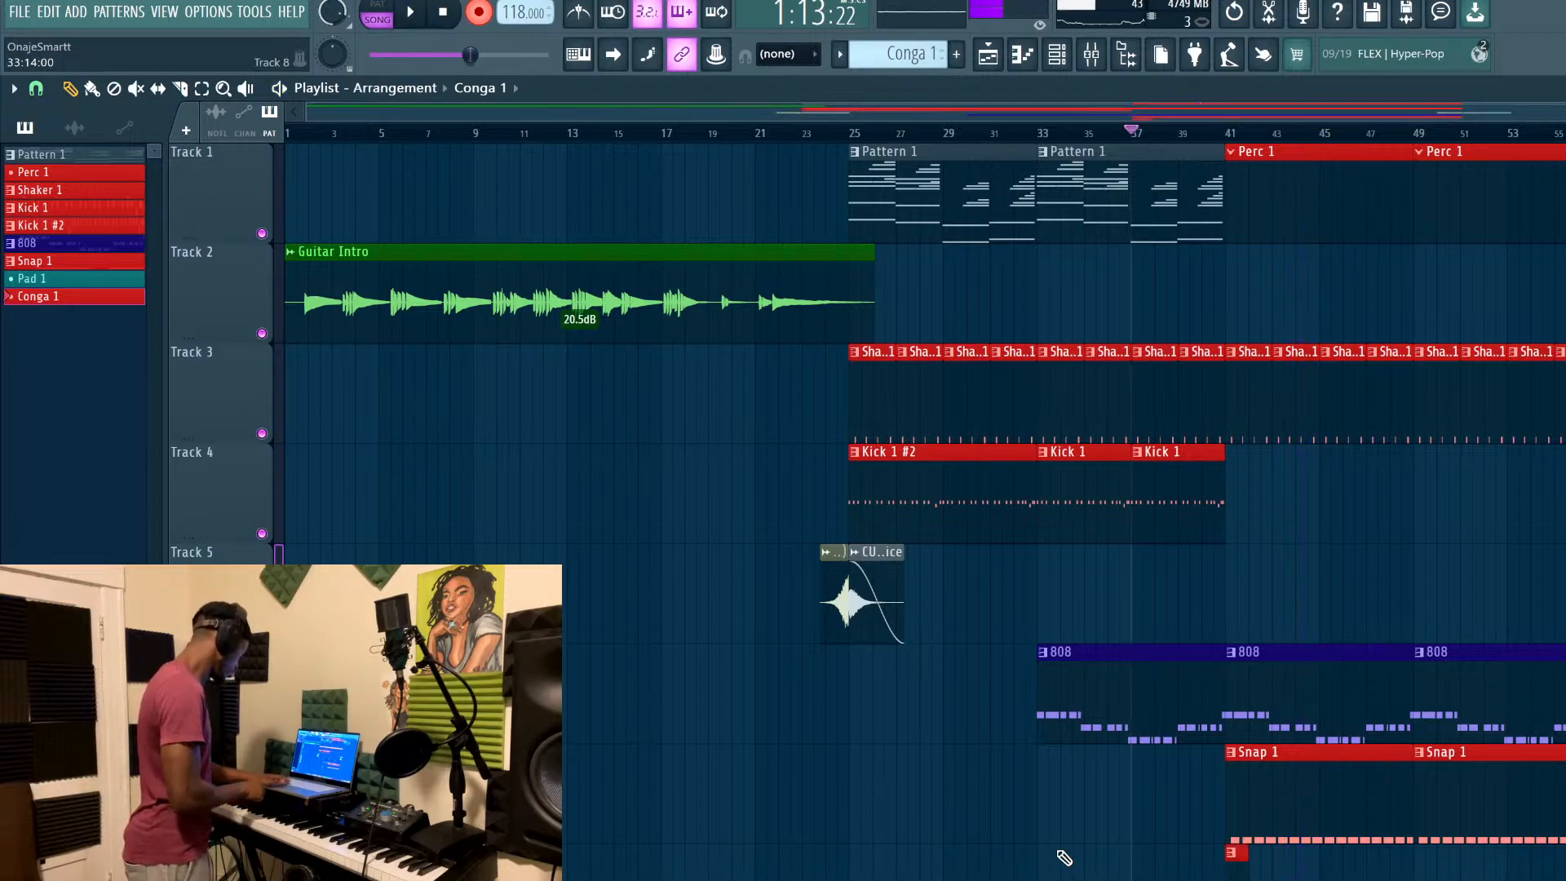
pyautogui.click(481, 12)
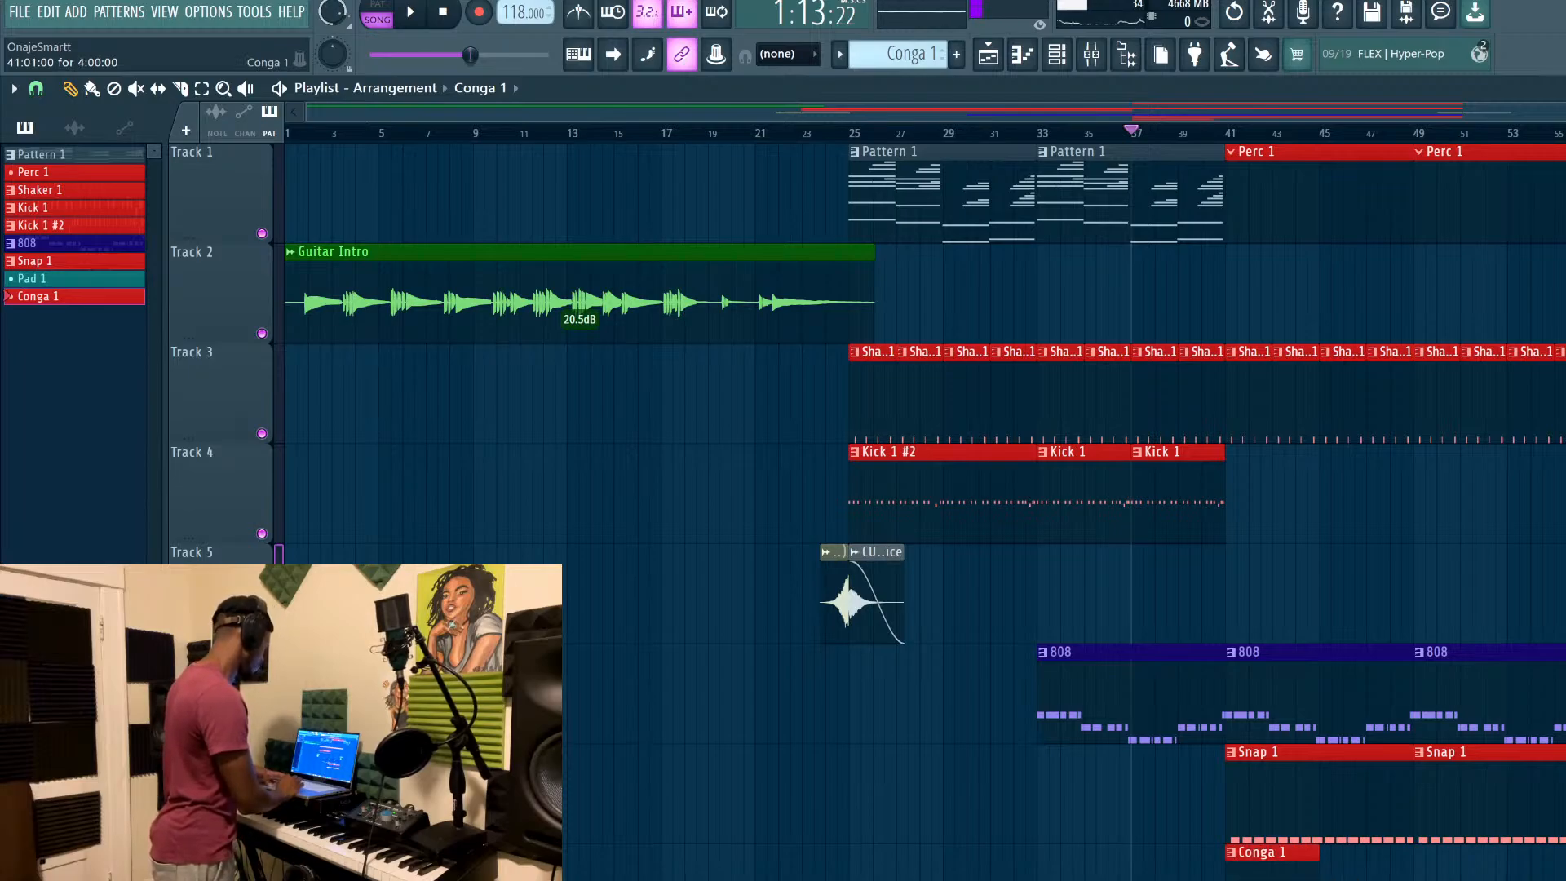
# Play the arrangement from bar 41 and open the Conga 1 clip in the piano roll
pyautogui.click(1226, 132)
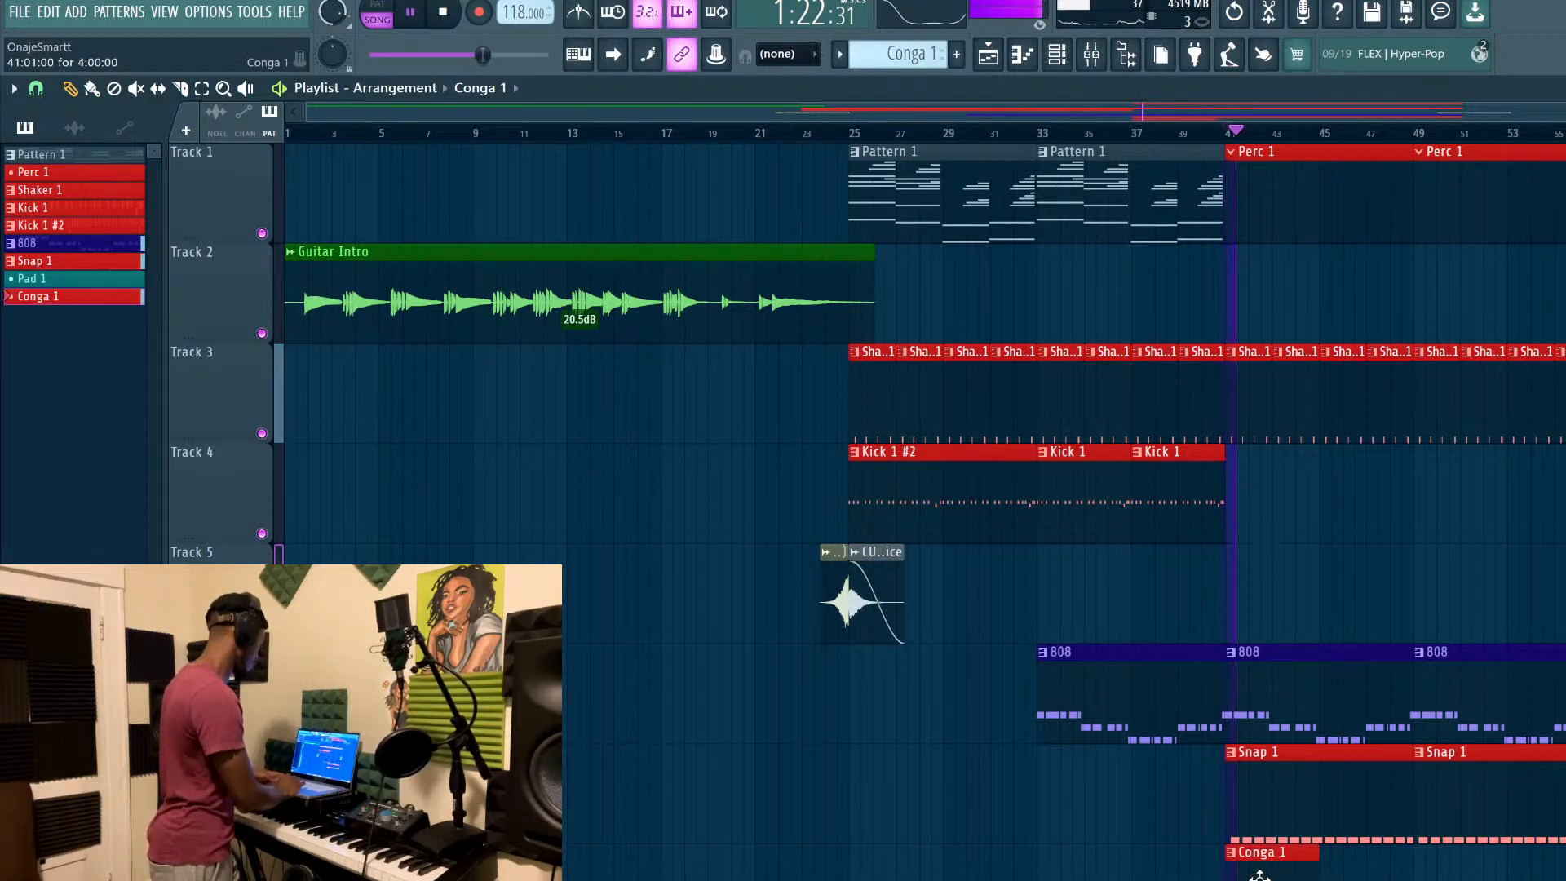
pyautogui.scroll(5, 1259, 873)
pyautogui.scroll(-2, 1213, 832)
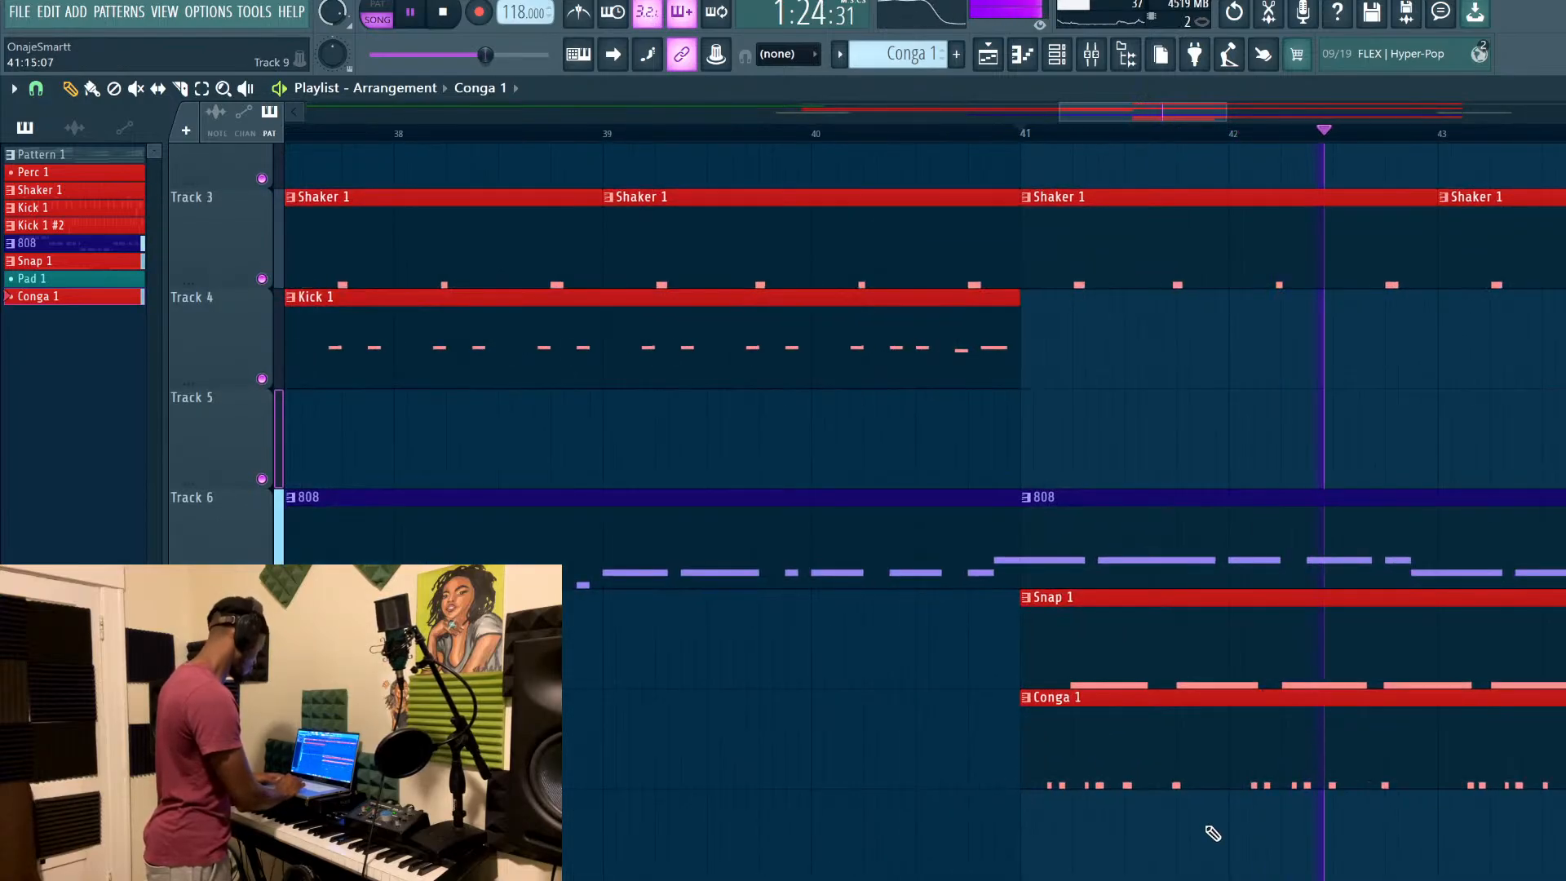
pyautogui.doubleClick(1185, 735)
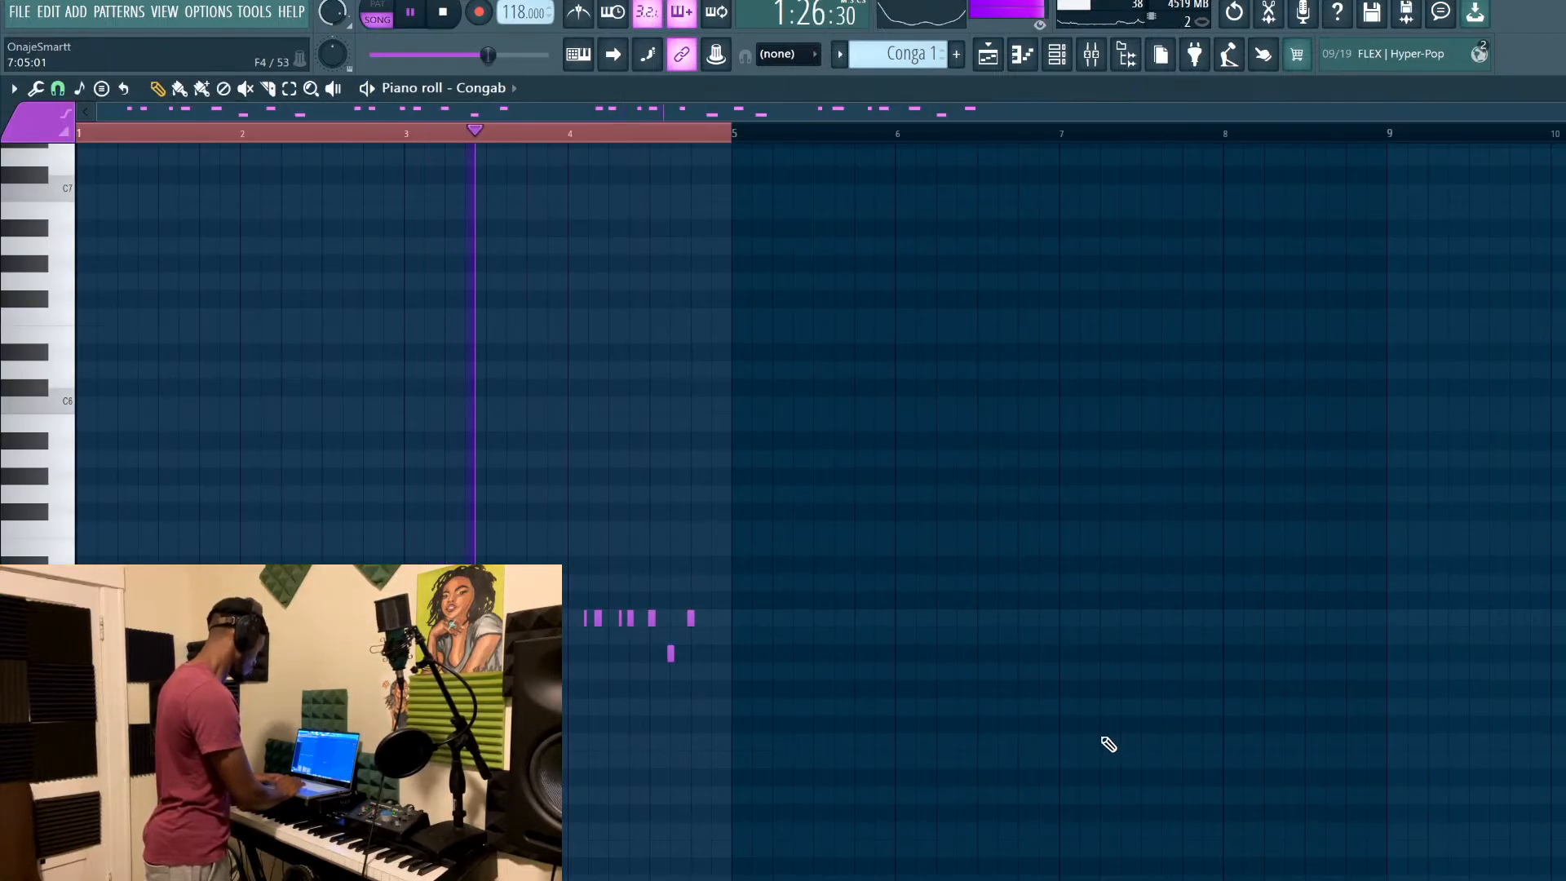
# Quantize all the Conga 1 notes, review them along the pattern during playback and clear the selection
pyautogui.scroll(5, 743, 703)
pyautogui.scroll(5, 465, 673)
pyautogui.hotkey('ctrl', 'a')
pyautogui.hotkey('ctrl', 'q')
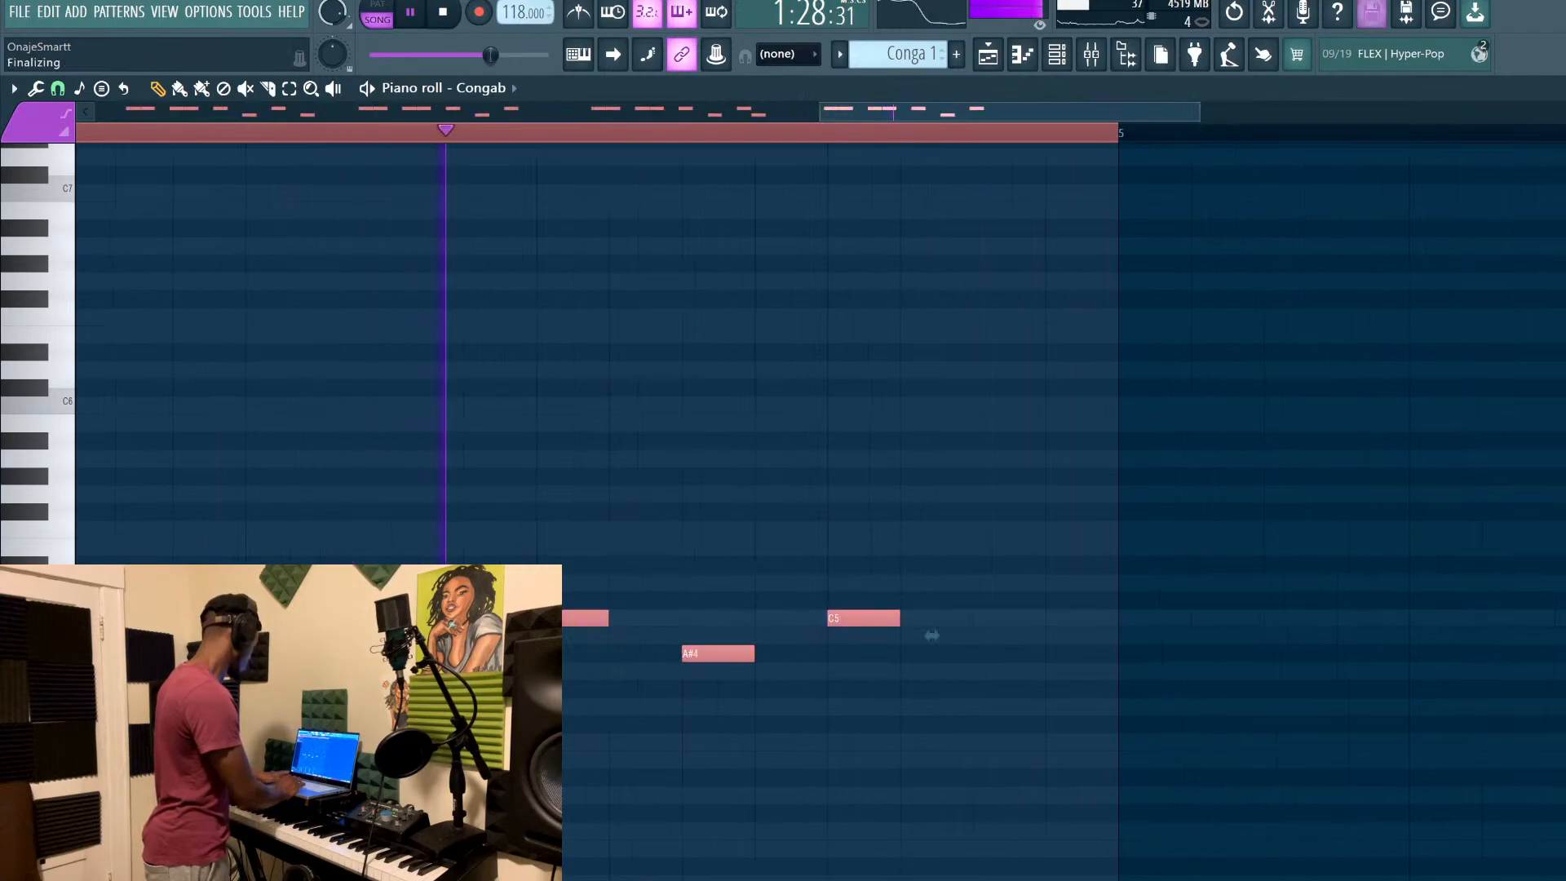
pyautogui.press('space')
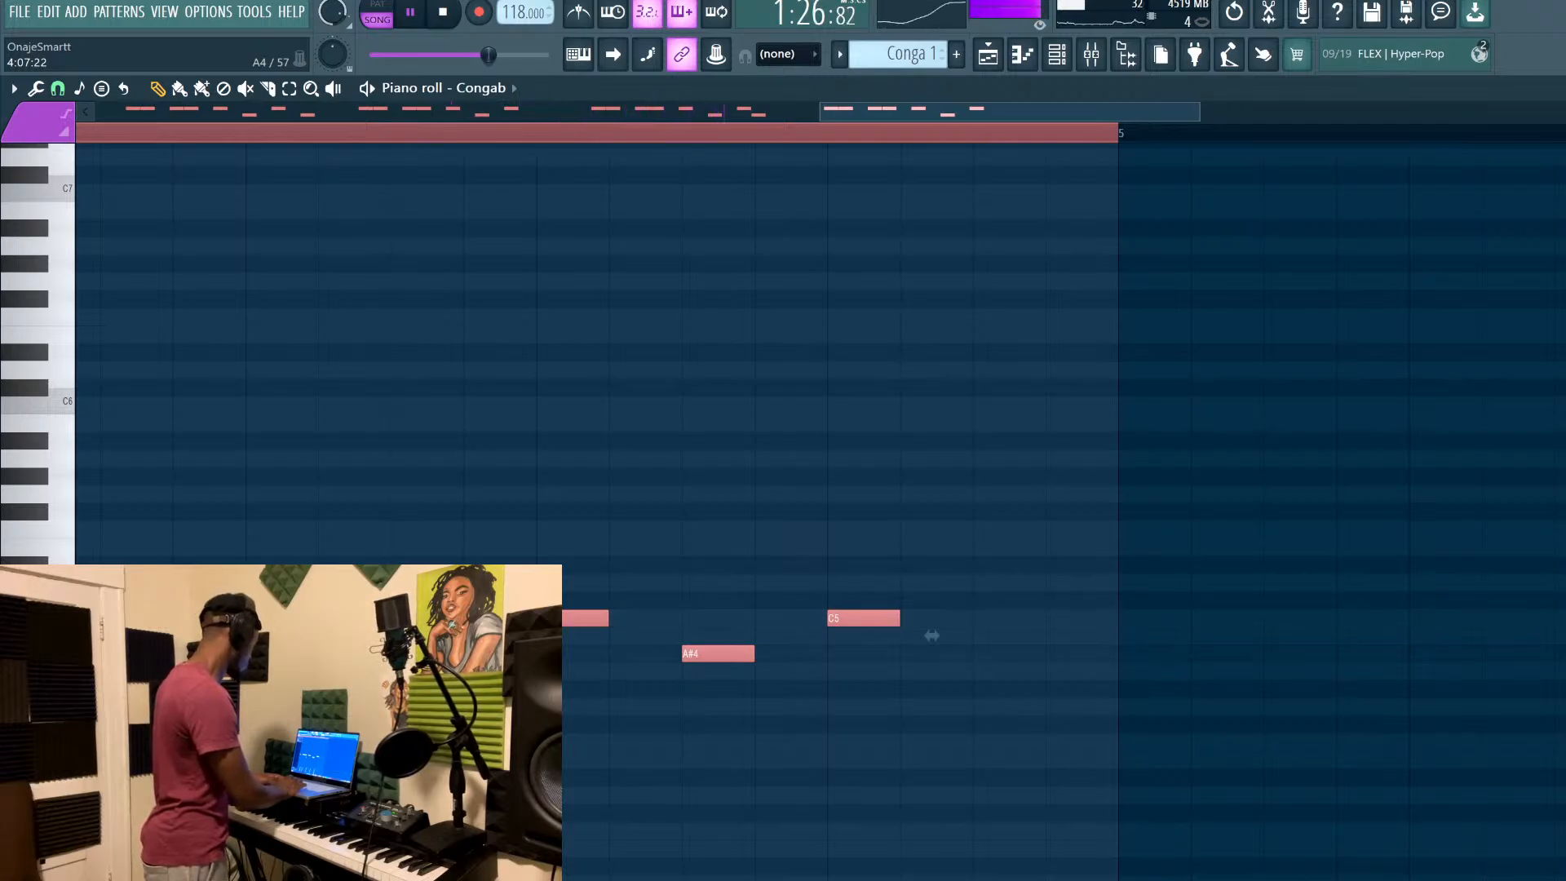
pyautogui.hscroll(-6, 458, 671)
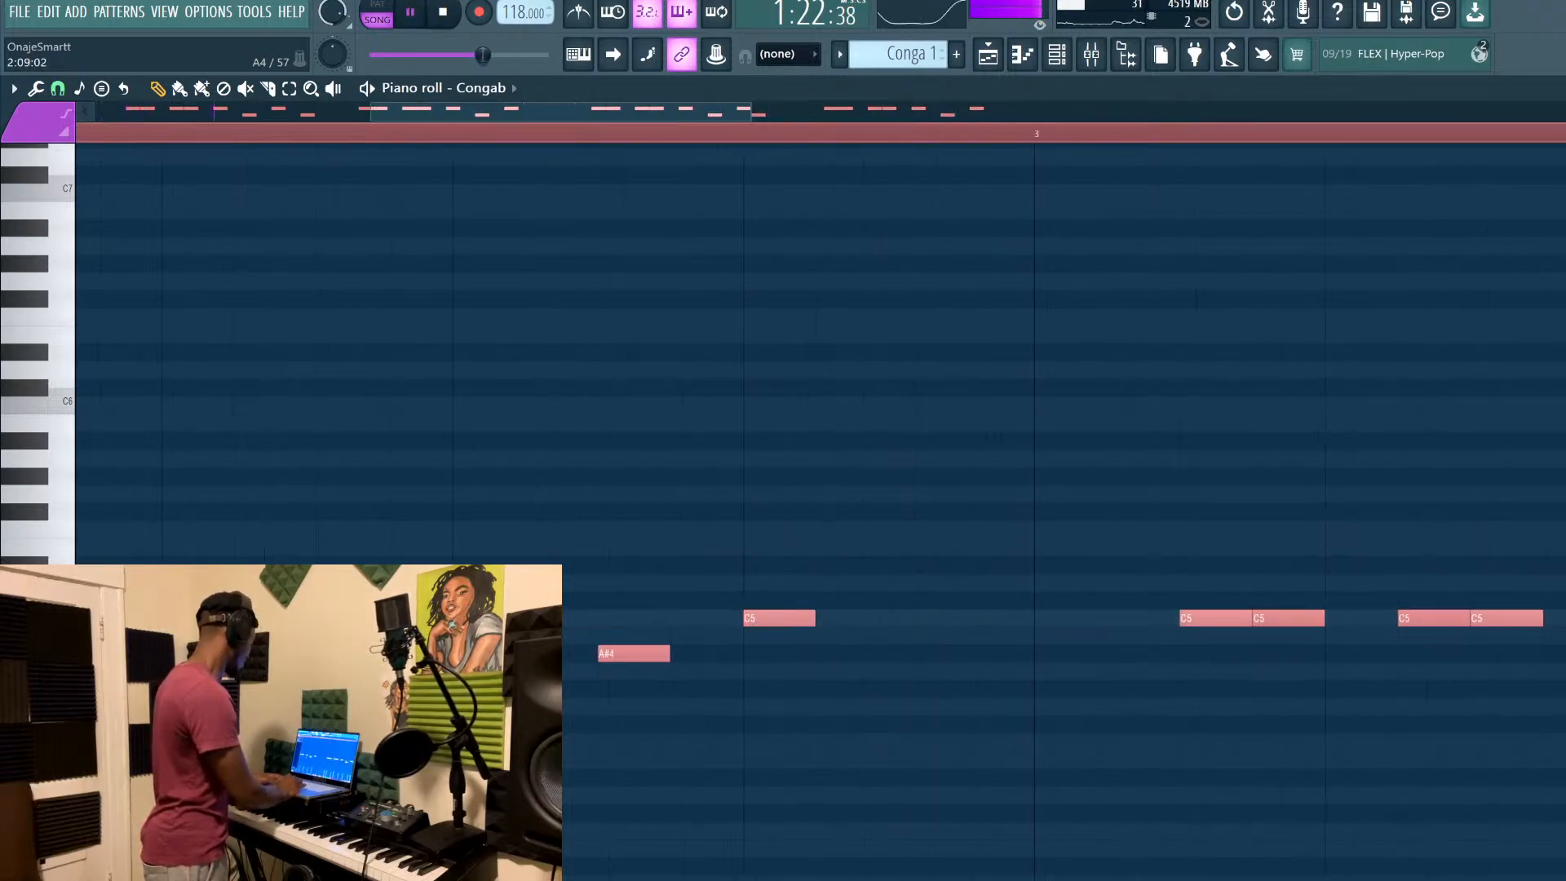
pyautogui.scroll(-2, 458, 671)
pyautogui.scroll(-1, 453, 671)
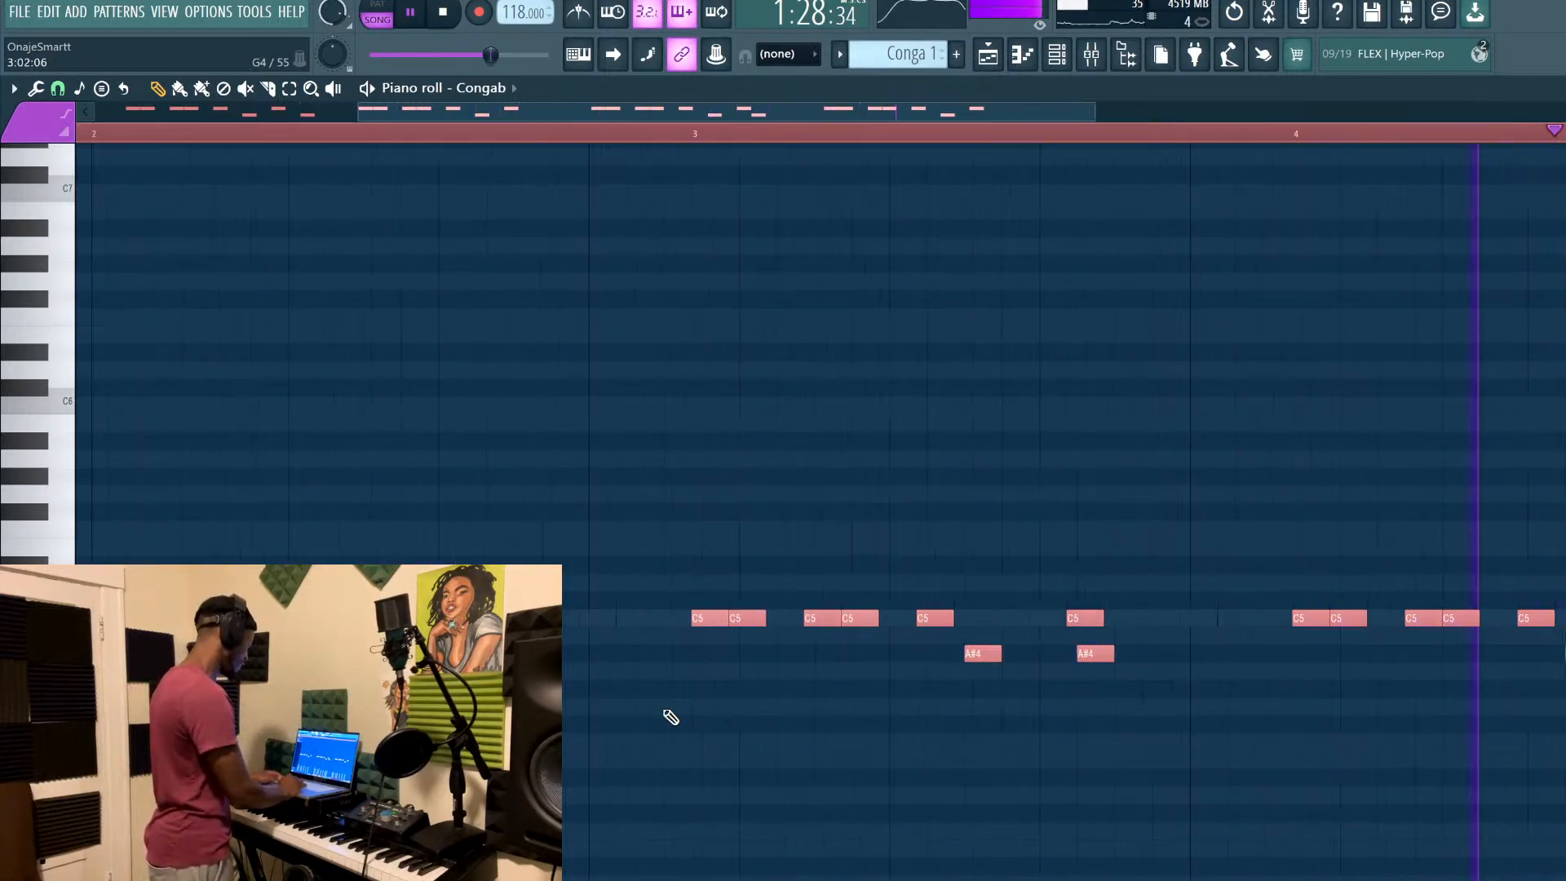
pyautogui.hotkey('ctrl', 'd')
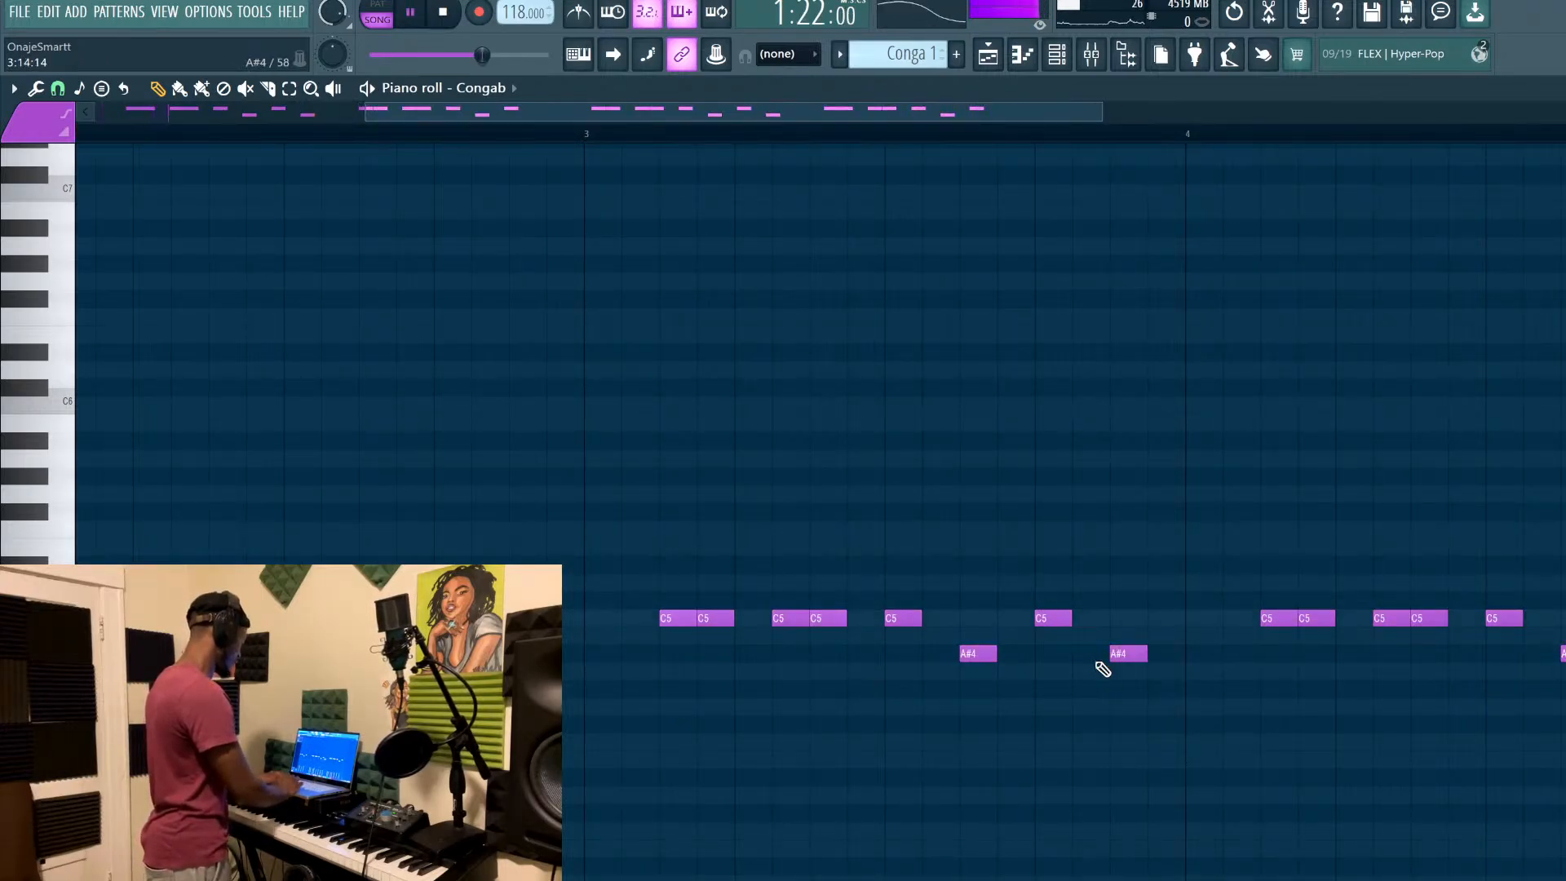
# Return to the playlist and place a second Conga 1 clip at bar 45, directly after the first
pyautogui.click(988, 54)
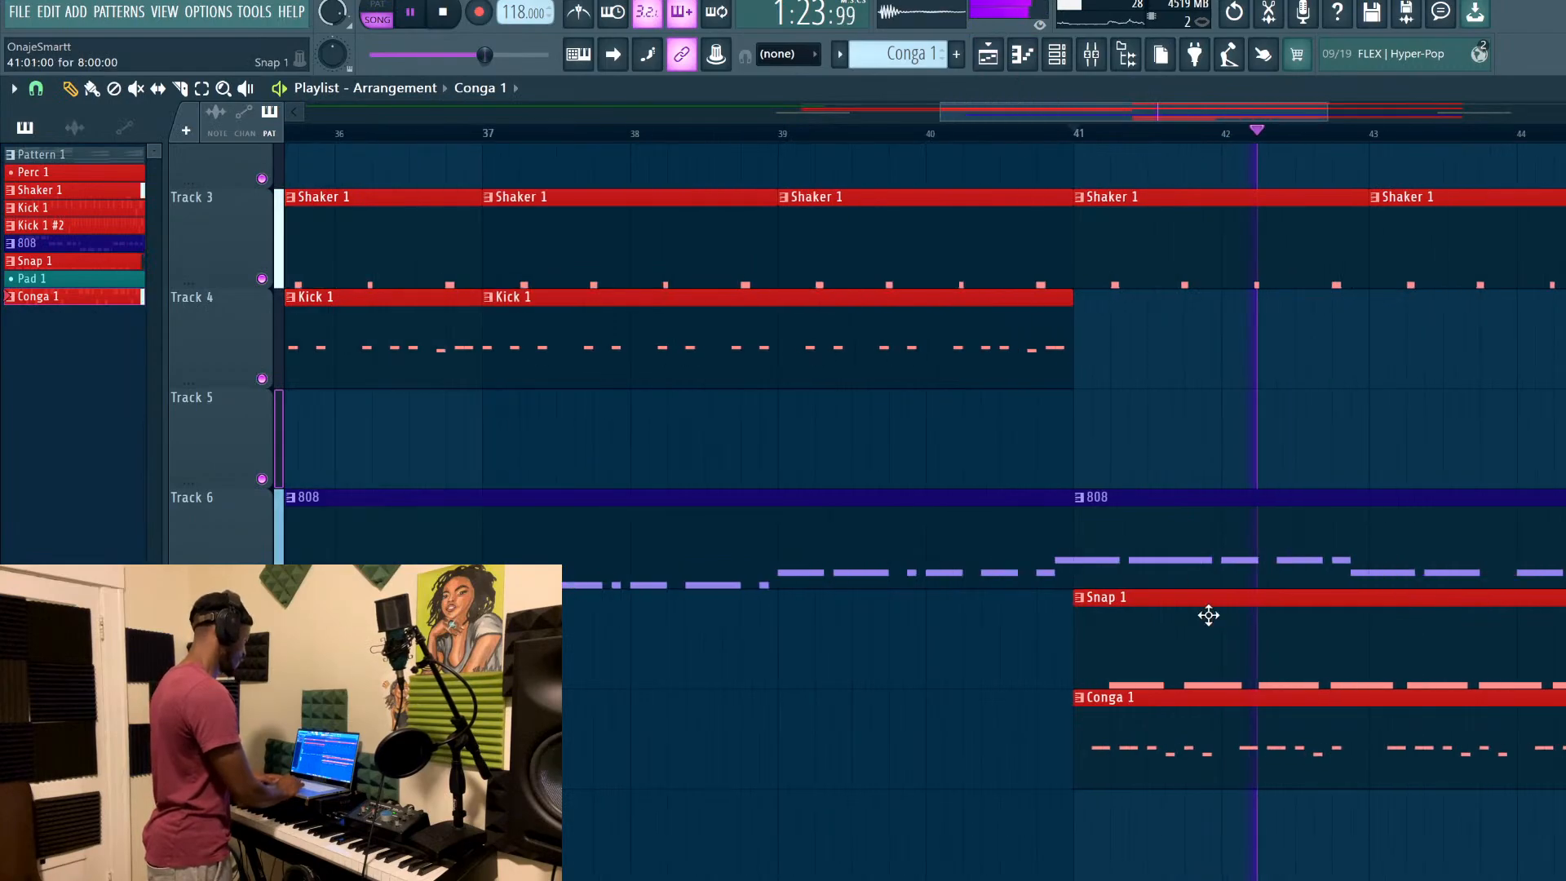
pyautogui.scroll(-3, 1184, 777)
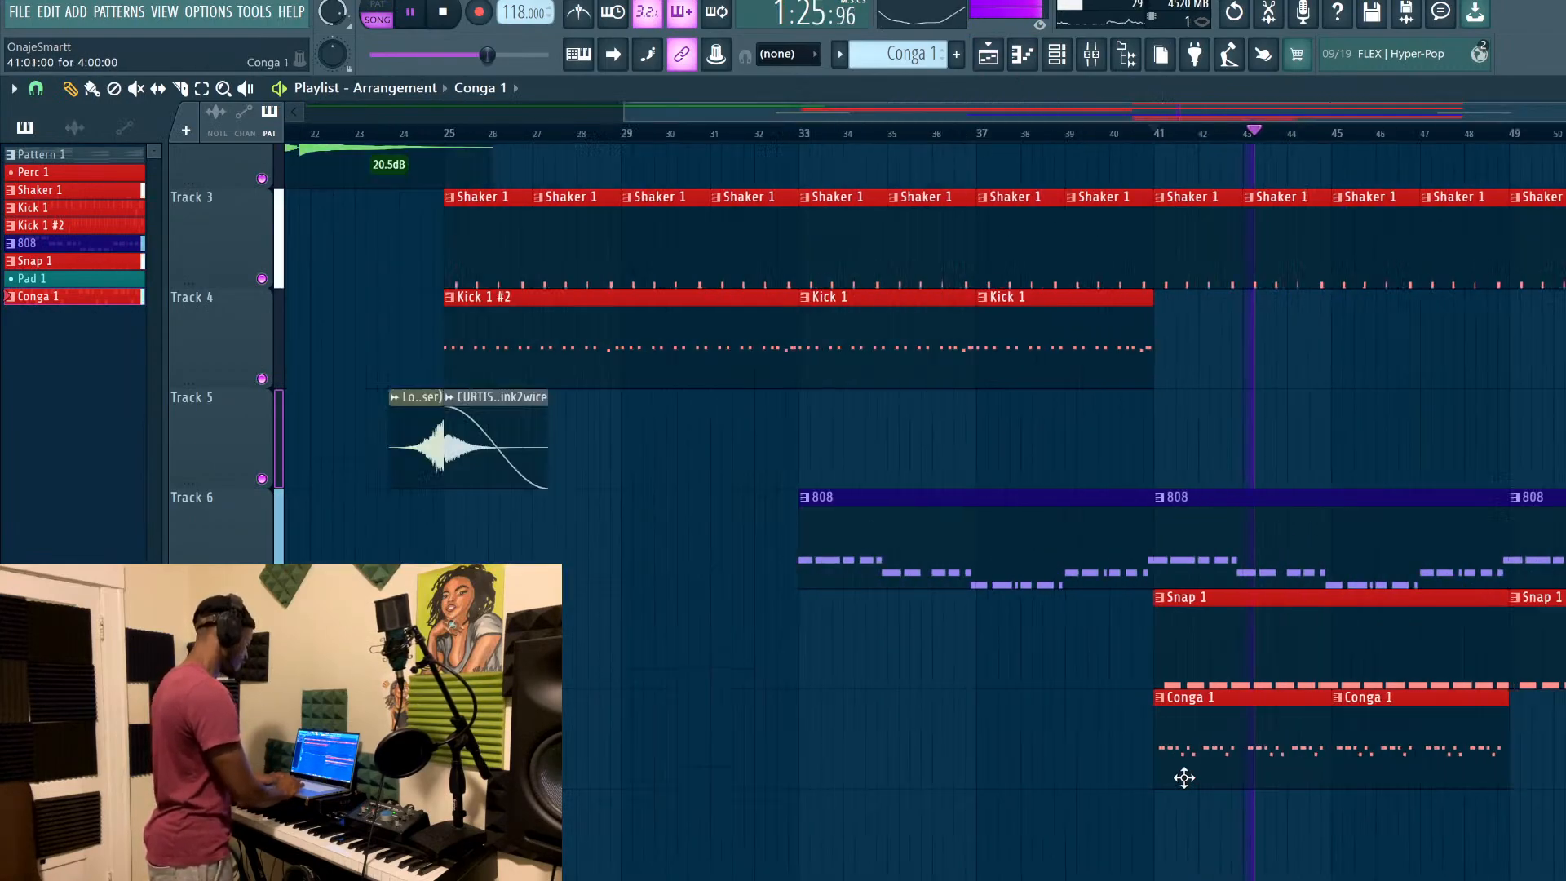
pyautogui.scroll(-3, 1184, 777)
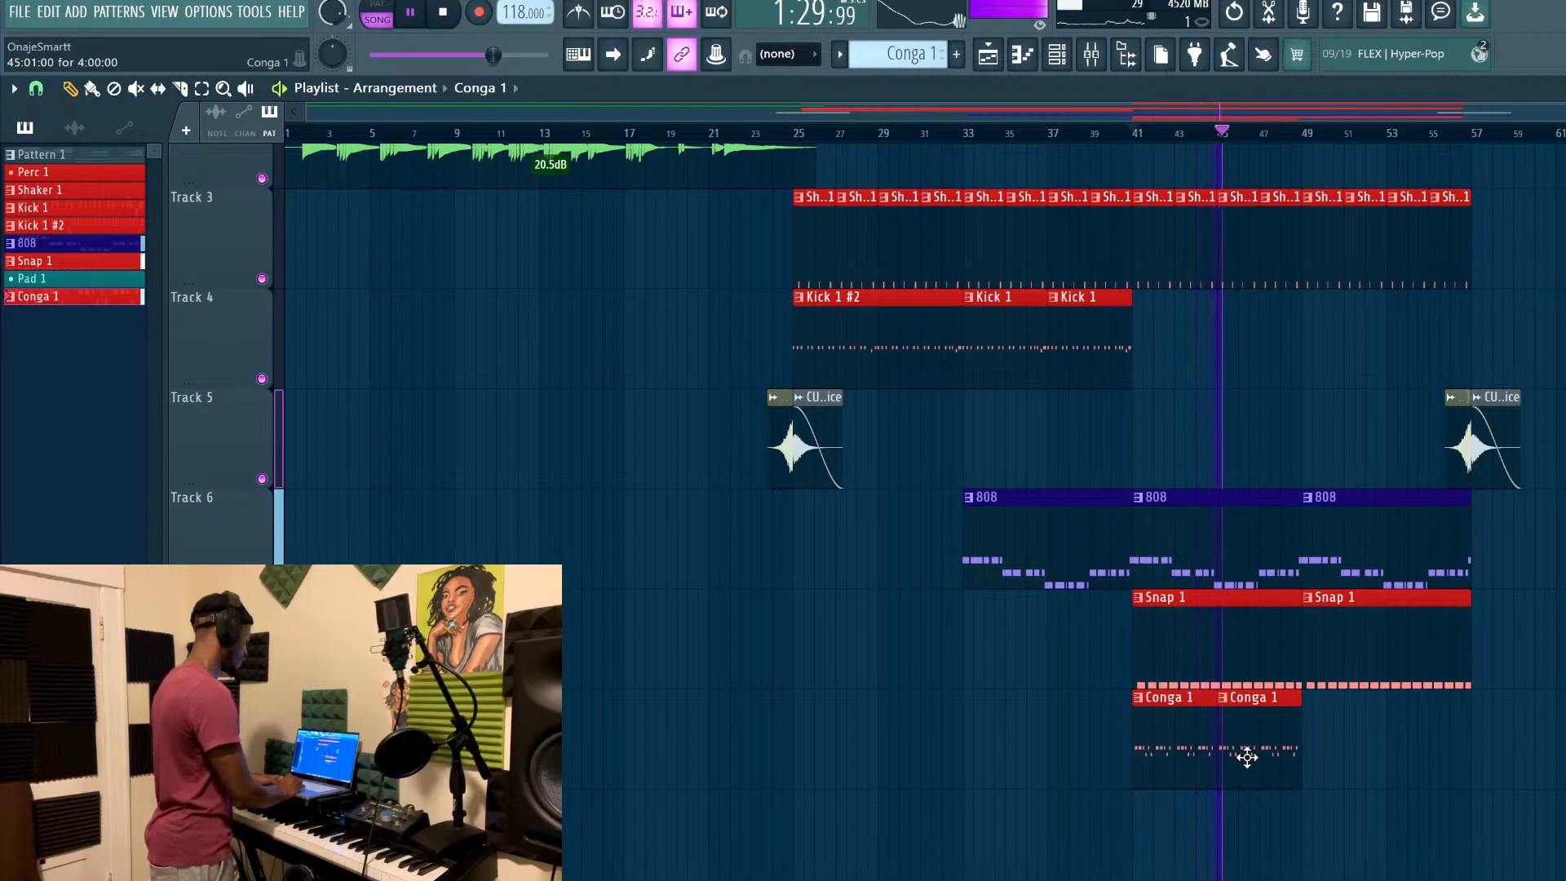
pyautogui.scroll(3, 1247, 757)
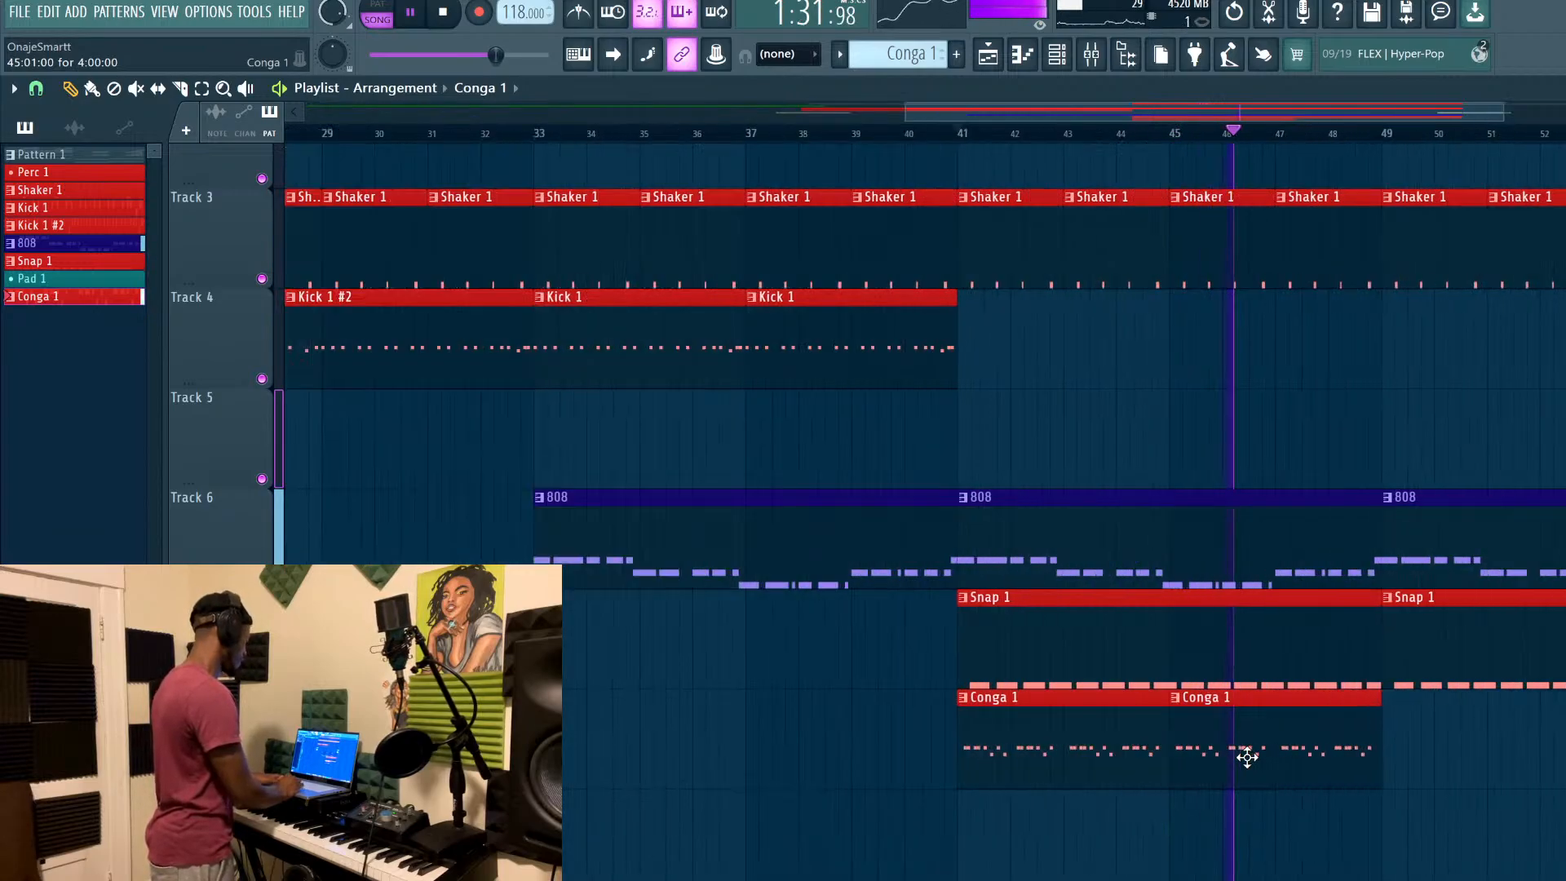
# Slice the Conga 1, Snap 1, Shaker 1 and Perc 1 clips at bar 48
pyautogui.press('c')
pyautogui.moveTo(1339, 806)
pyautogui.mouseDown()
pyautogui.moveTo(1342, 392)
pyautogui.moveTo(1357, 658)
pyautogui.moveTo(1346, 600)
pyautogui.mouseUp()
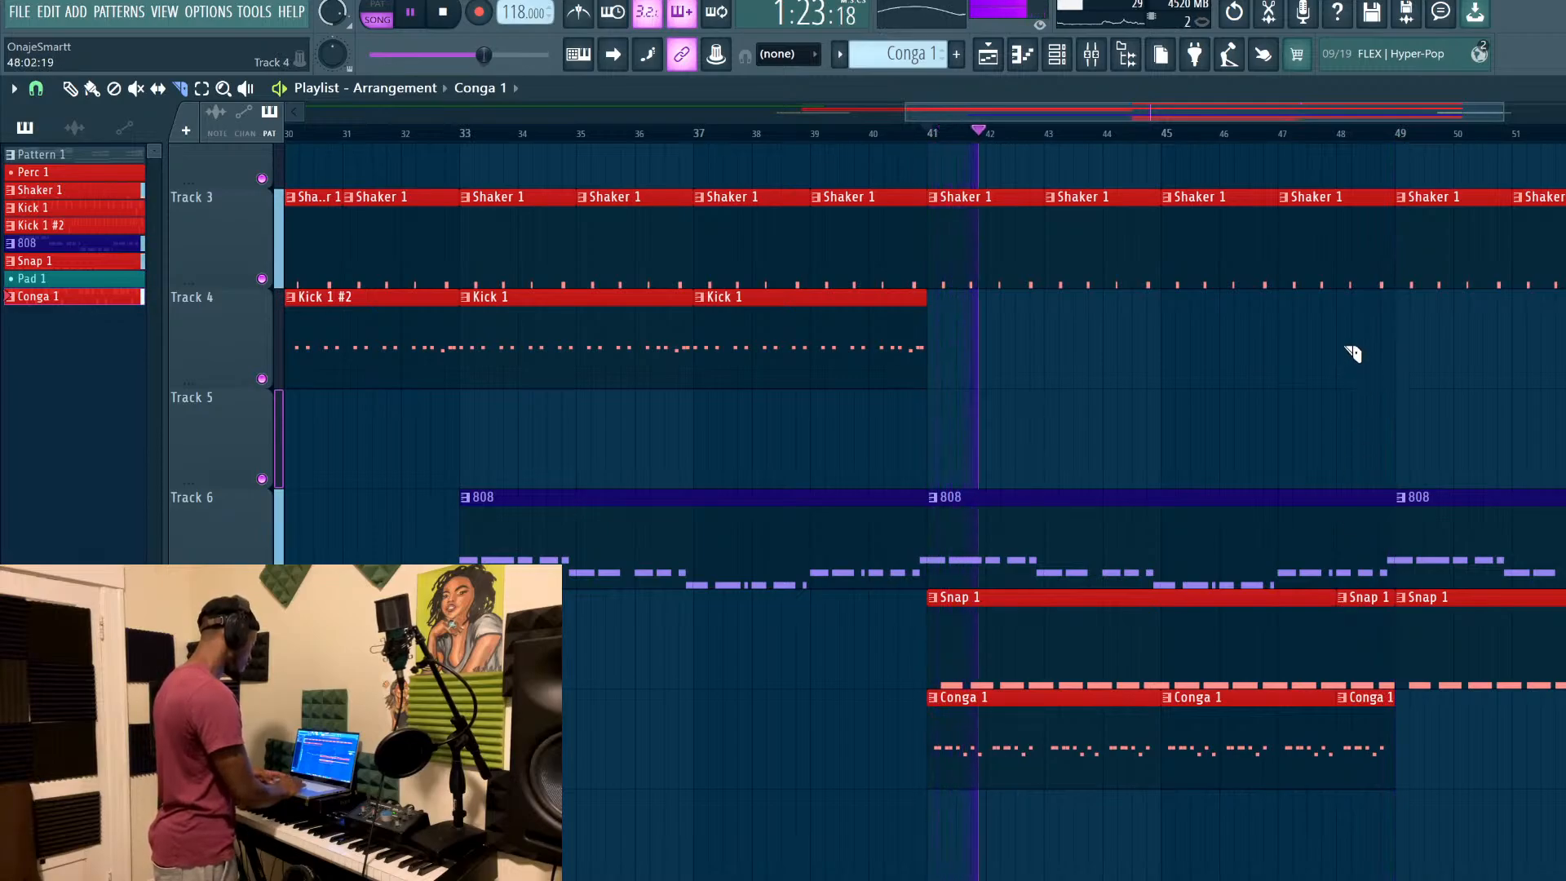
pyautogui.scroll(3, 1354, 353)
pyautogui.moveTo(1337, 472); pyautogui.dragTo(1353, 172)
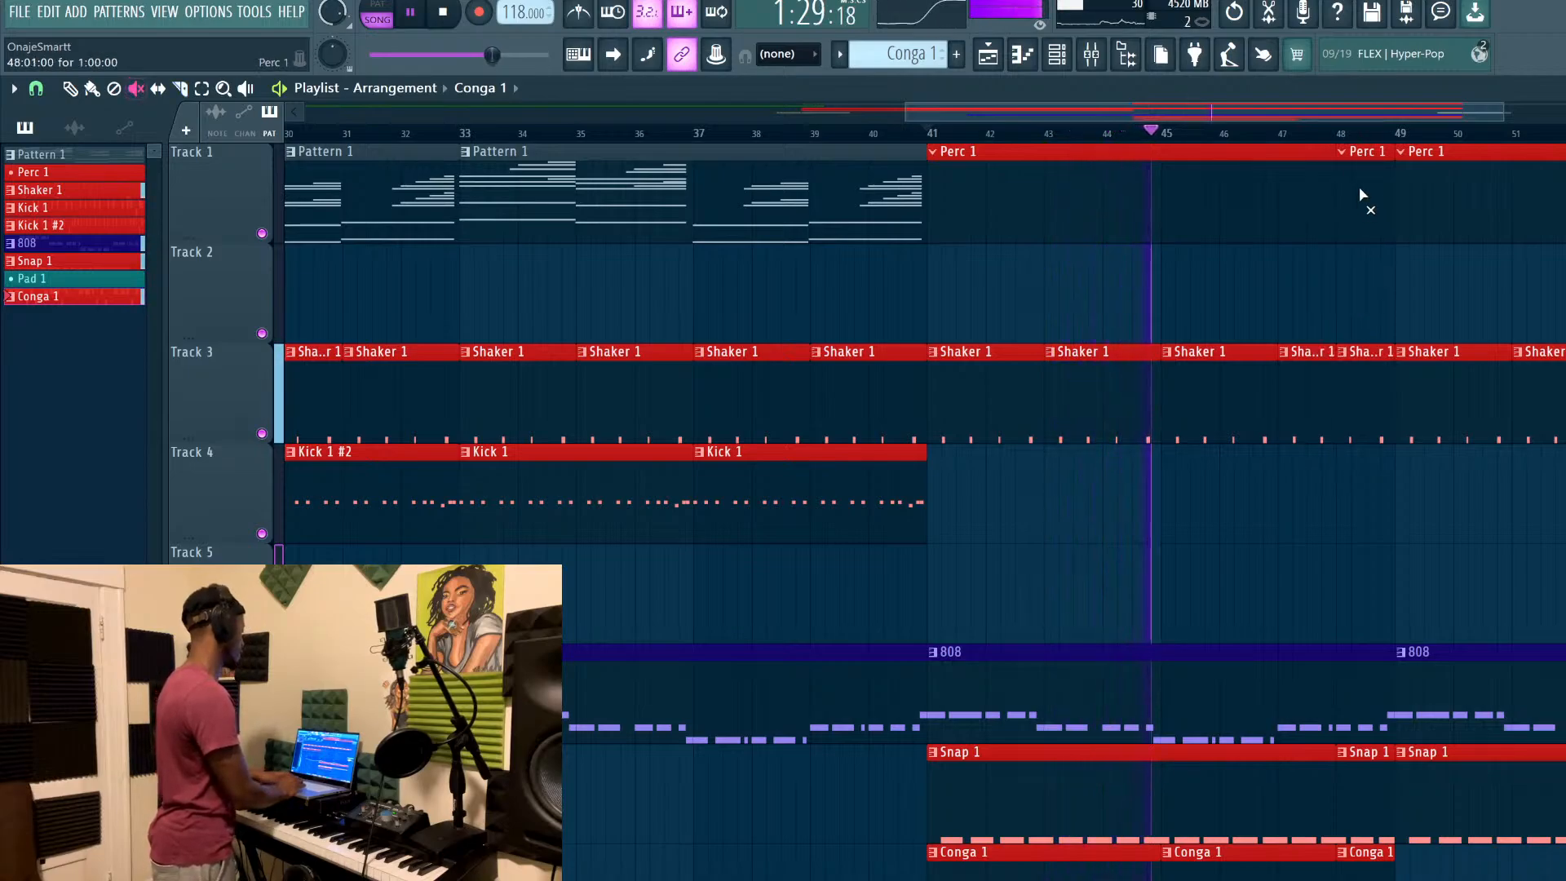
# Mute the one-bar Perc 1, Shaker 1, Snap 1 and Conga 1 slices at bar 48
pyautogui.click(1362, 368)
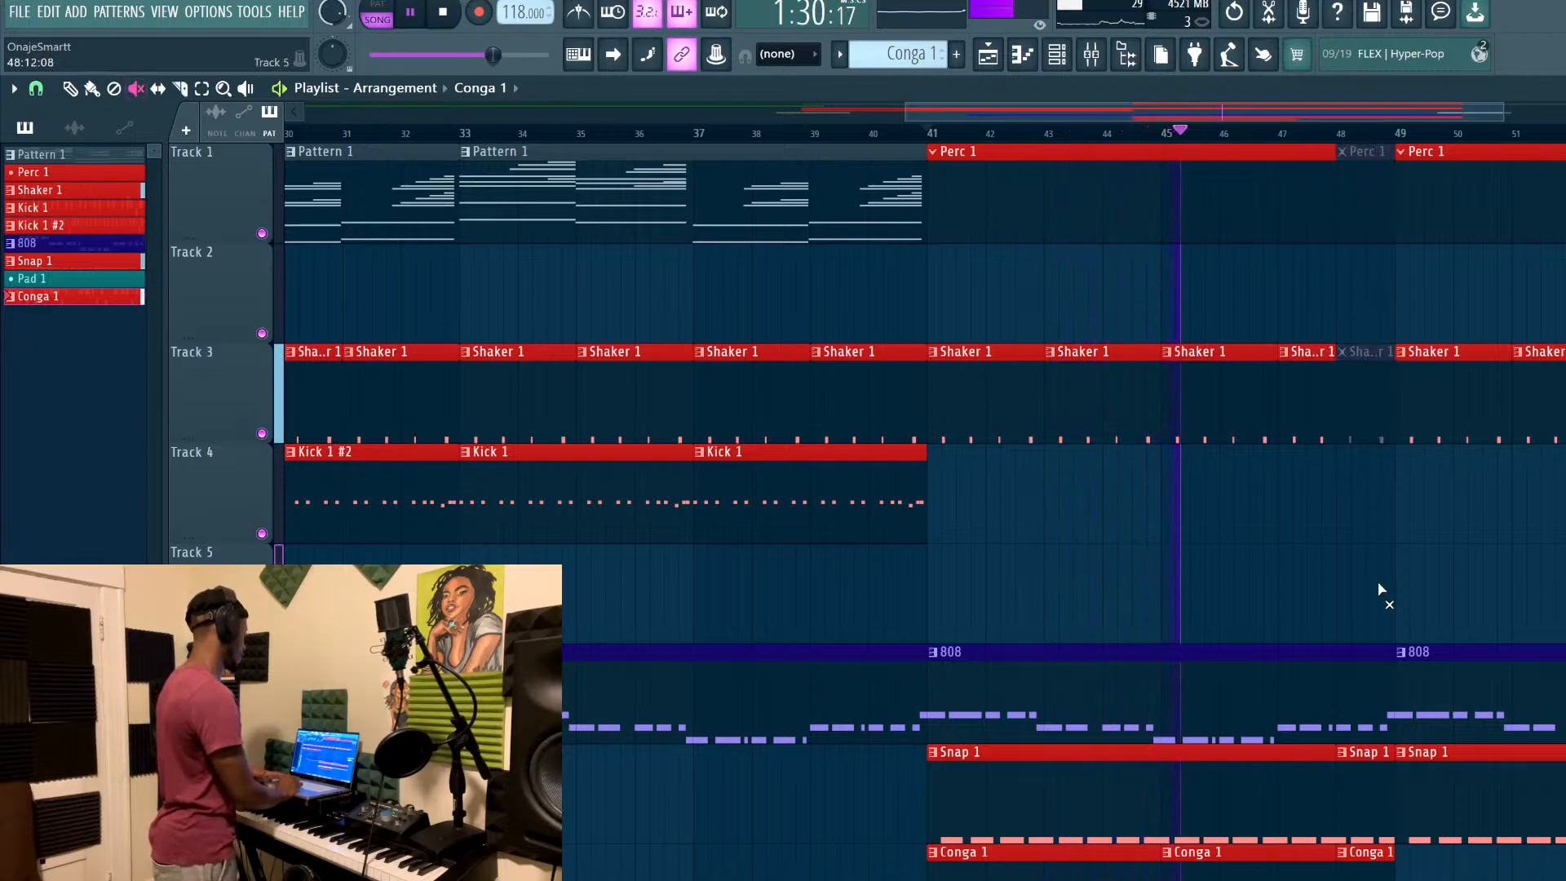
pyautogui.click(1368, 771)
pyautogui.click(1366, 851)
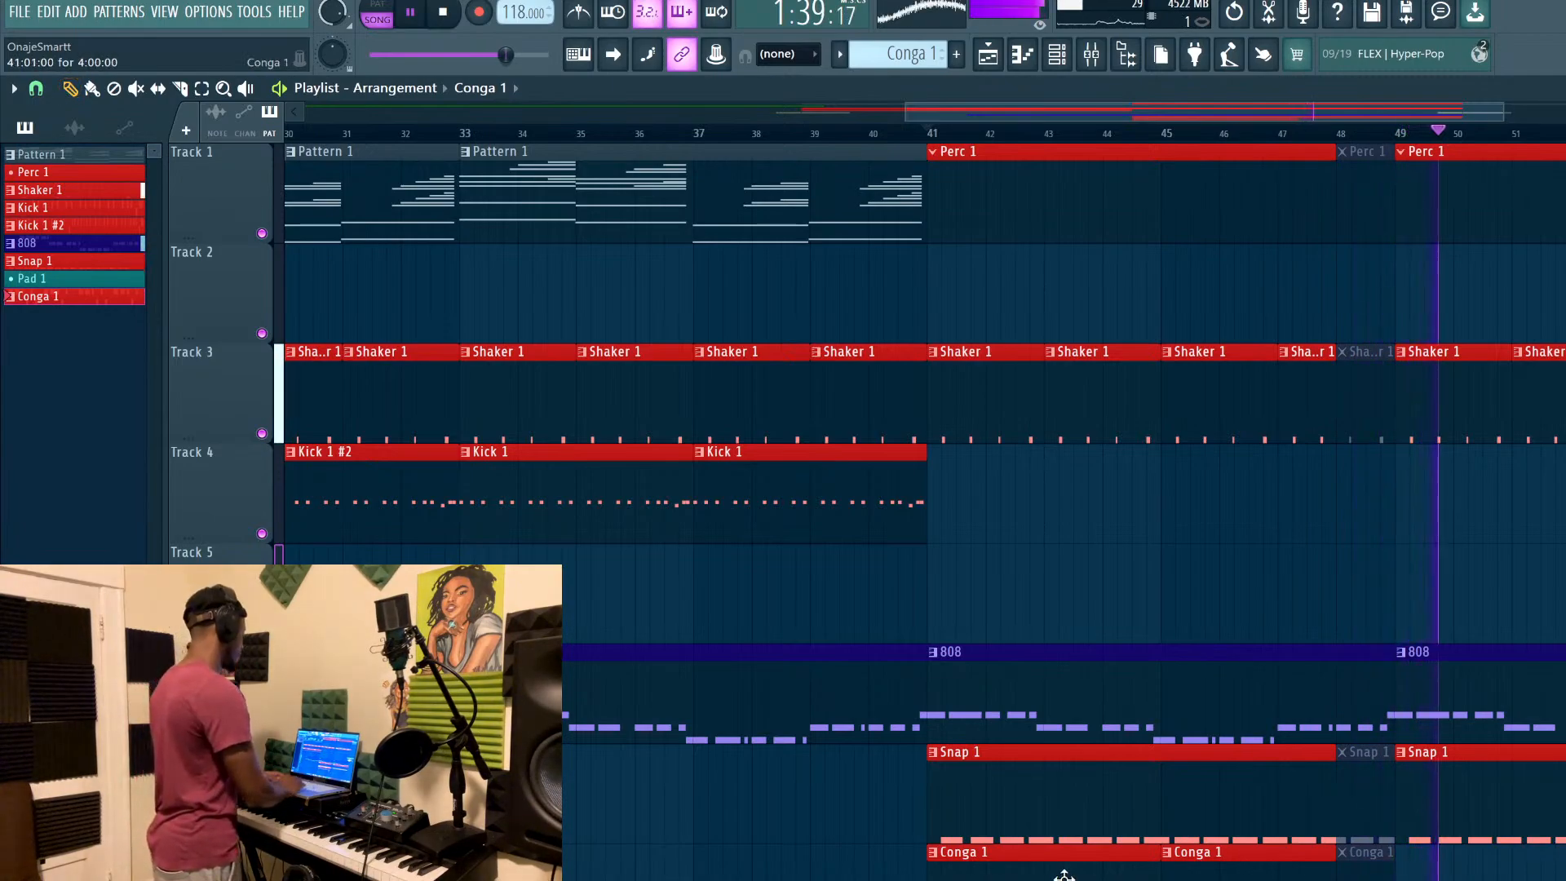
# Restart playback and place a four-bar Conga 1 clip at bar 49 on the conga track
pyautogui.press('space')
pyautogui.press('space')
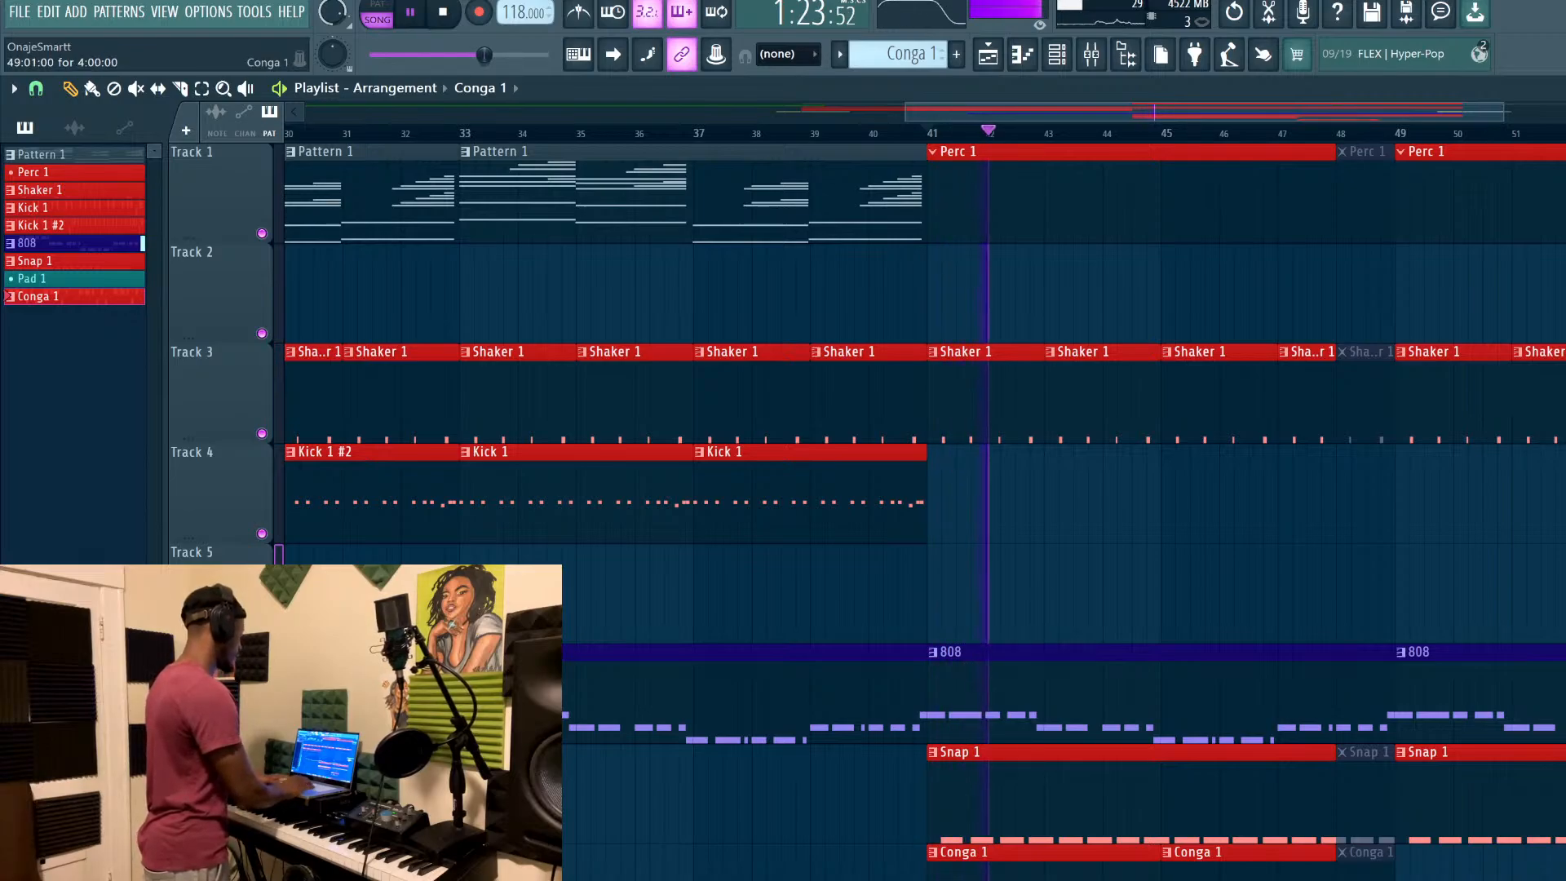
pyautogui.click(1405, 861)
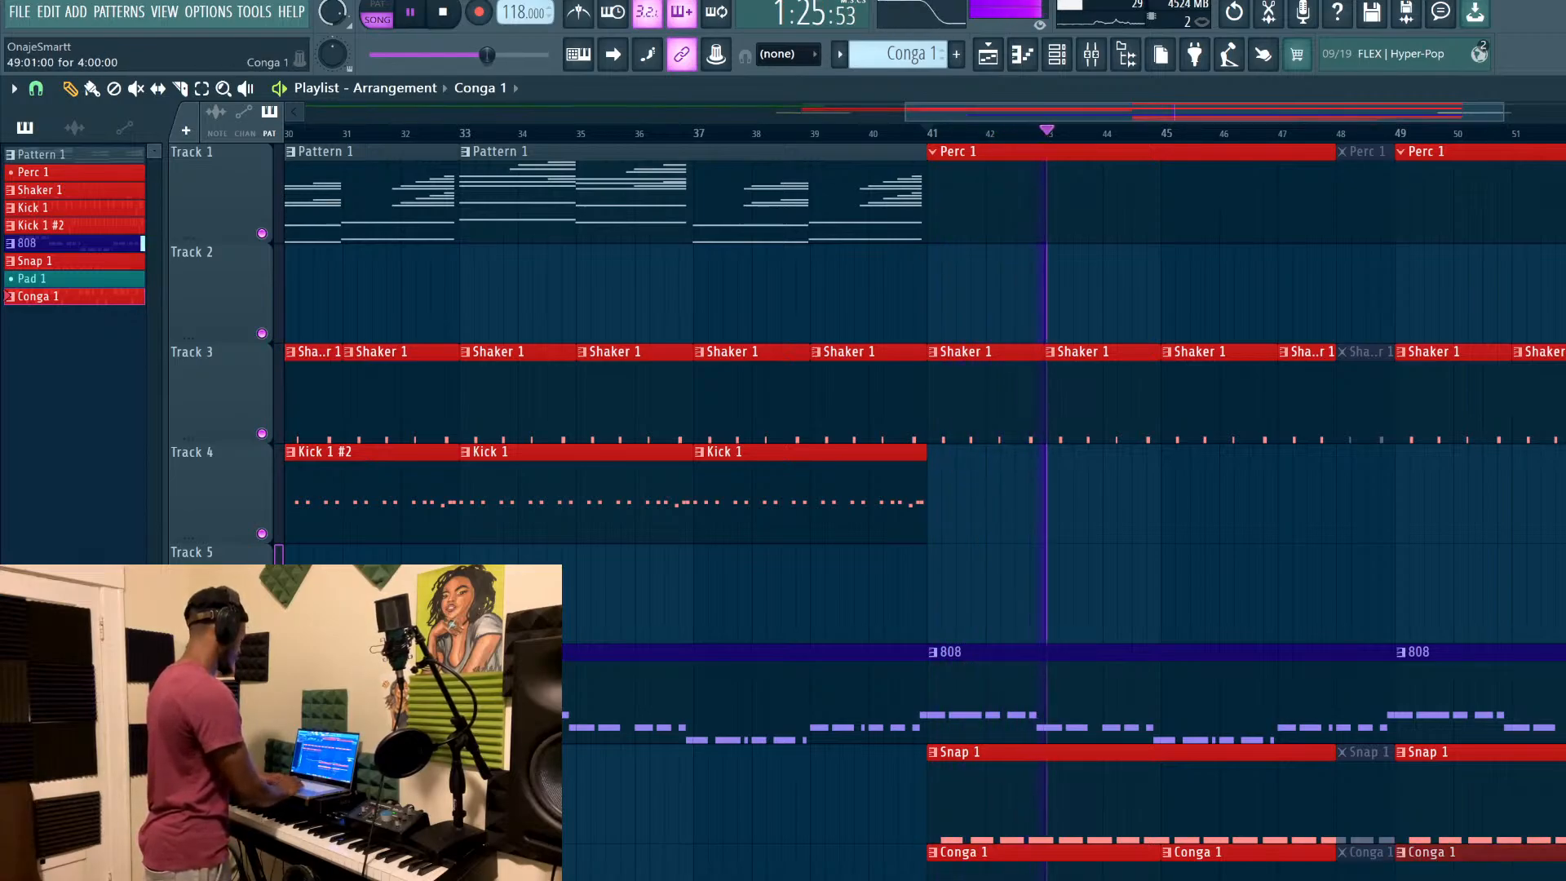
# Save the project and play the arrangement back to review it with the conga part and the bar 48 break
pyautogui.scroll(-5, 1558, 873)
pyautogui.scroll(-1, 1558, 872)
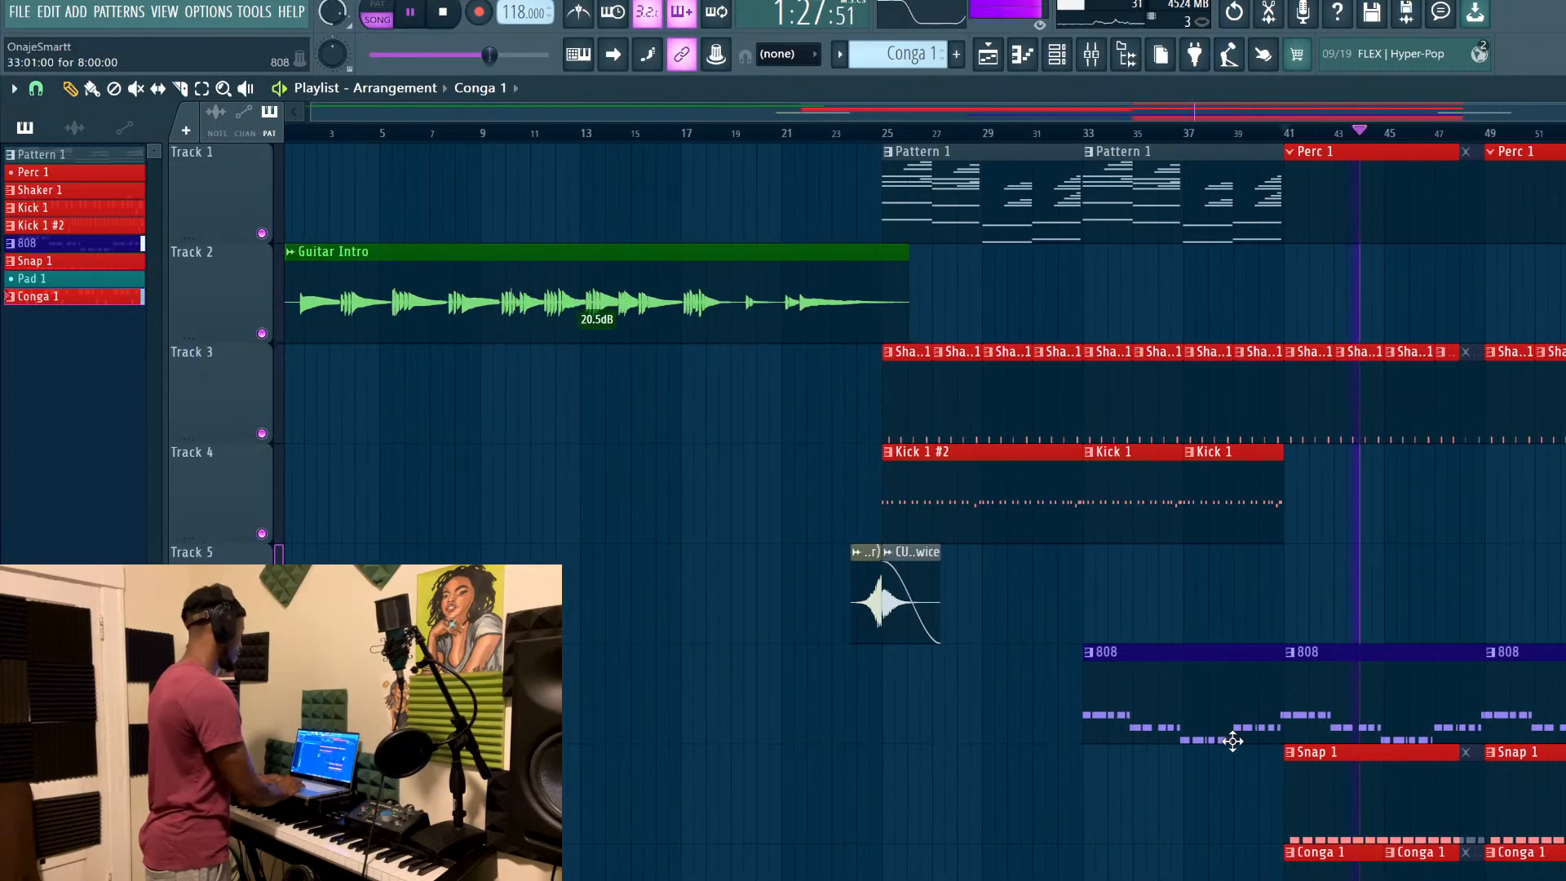
pyautogui.hotkey('ctrl', 's')
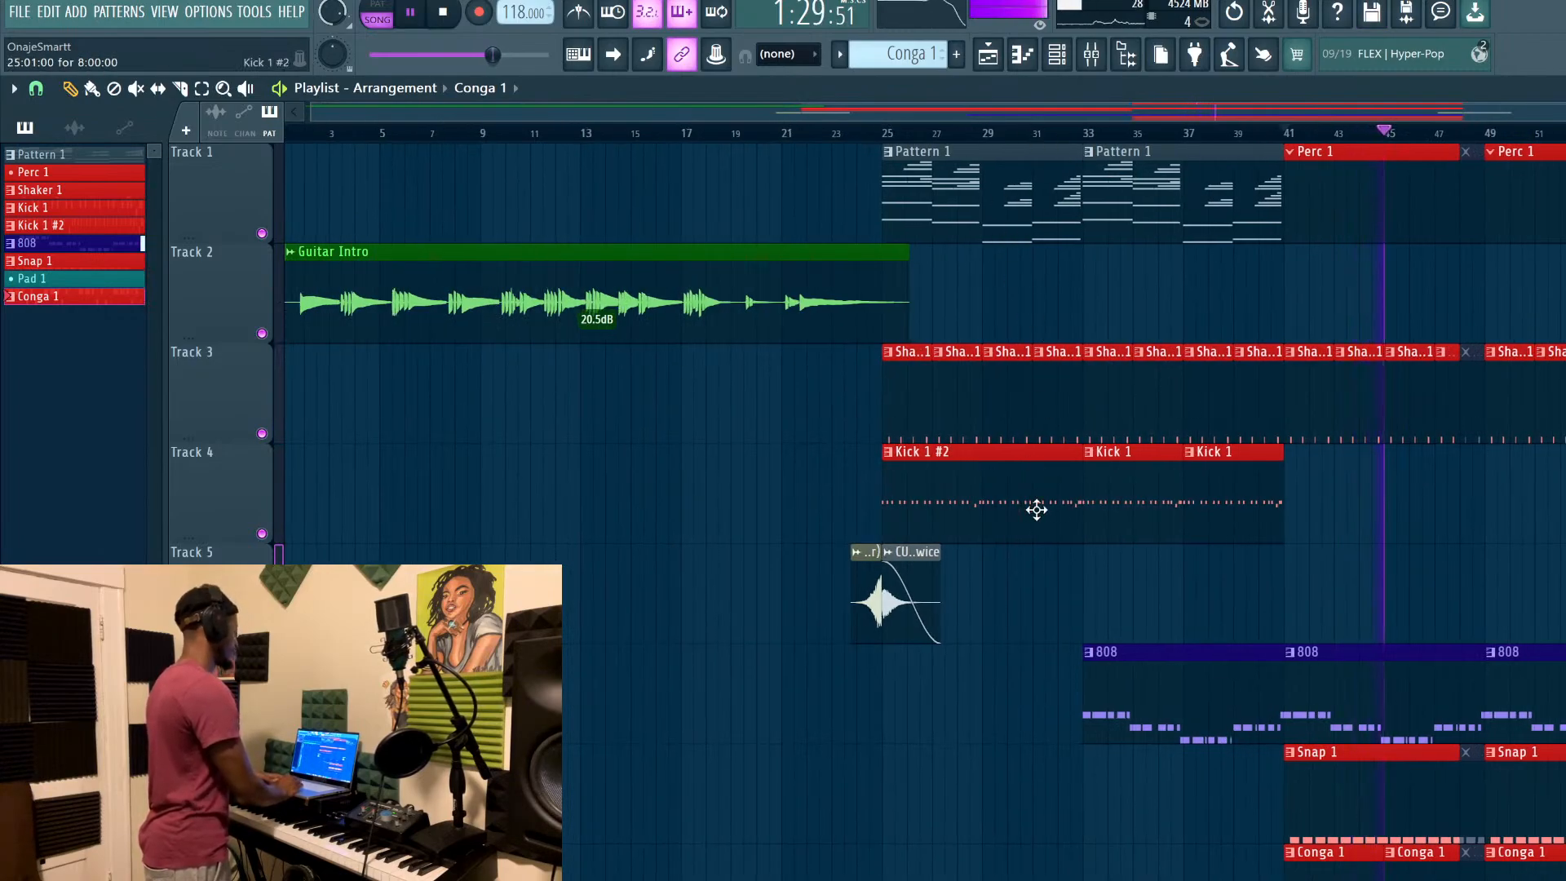
pyautogui.hscroll(2, 1036, 507)
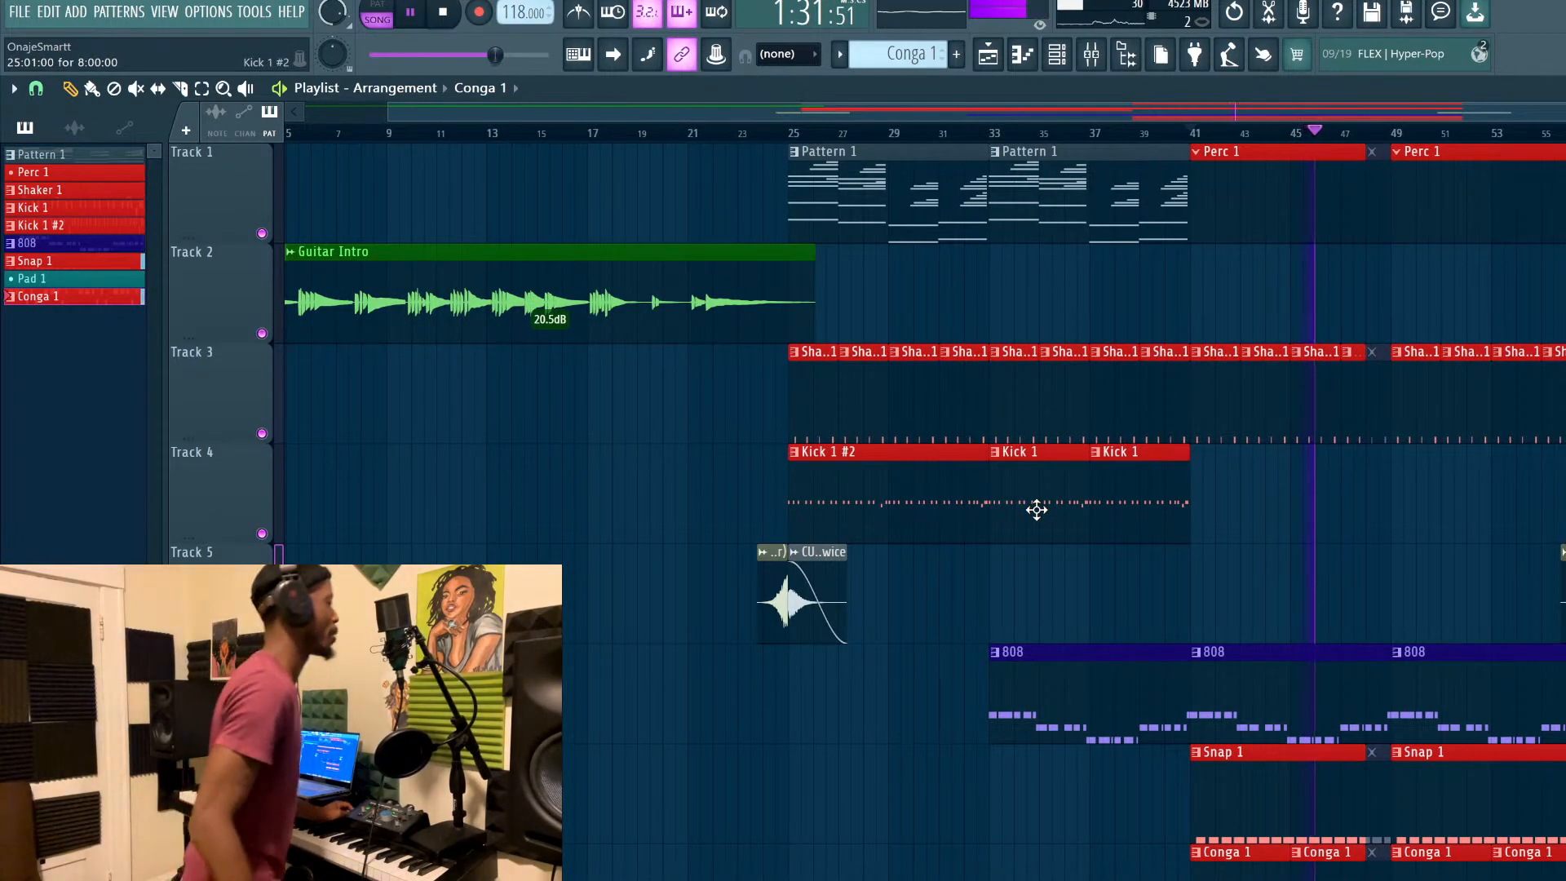
pyautogui.press('space')
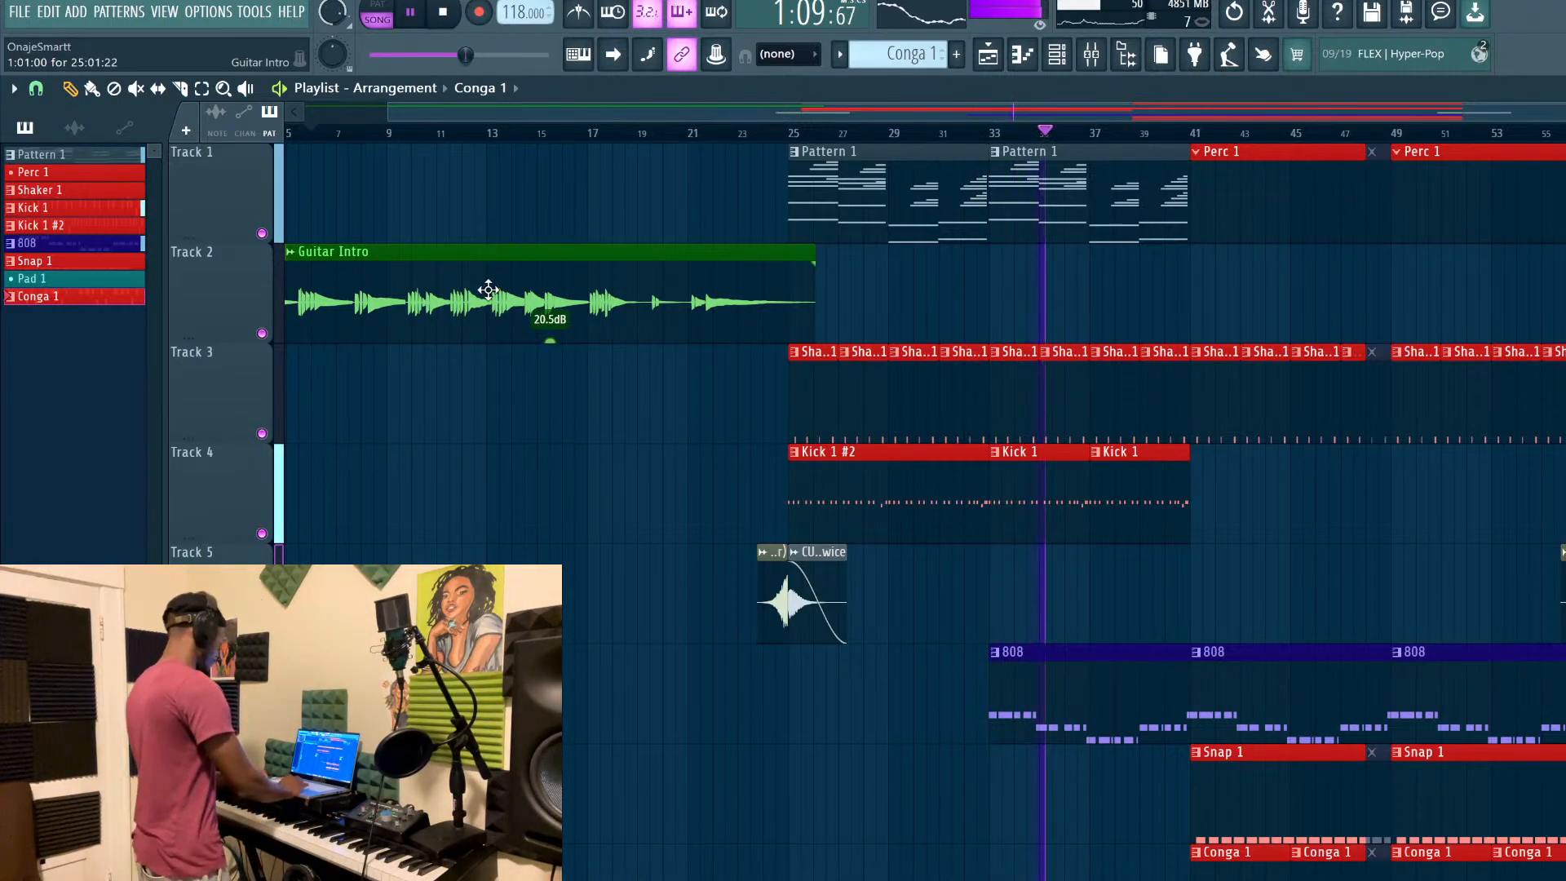
# Move the song position to about bar 20, play the end of the guitar intro, check the REC HERE mixer insert and enable recording
pyautogui.press('space')
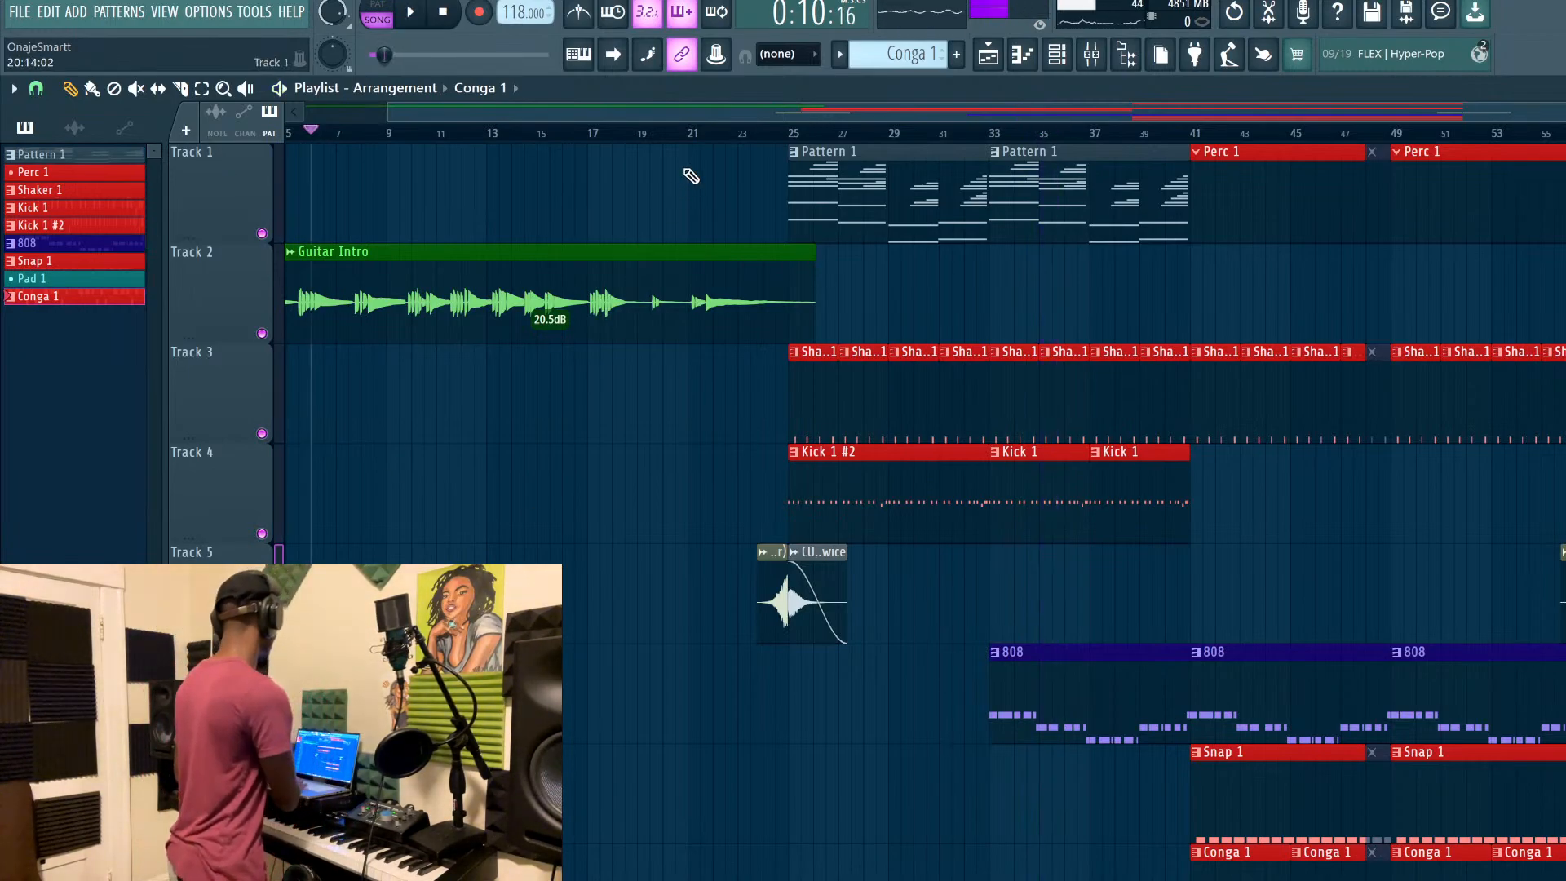
pyautogui.click(675, 135)
pyautogui.press('space')
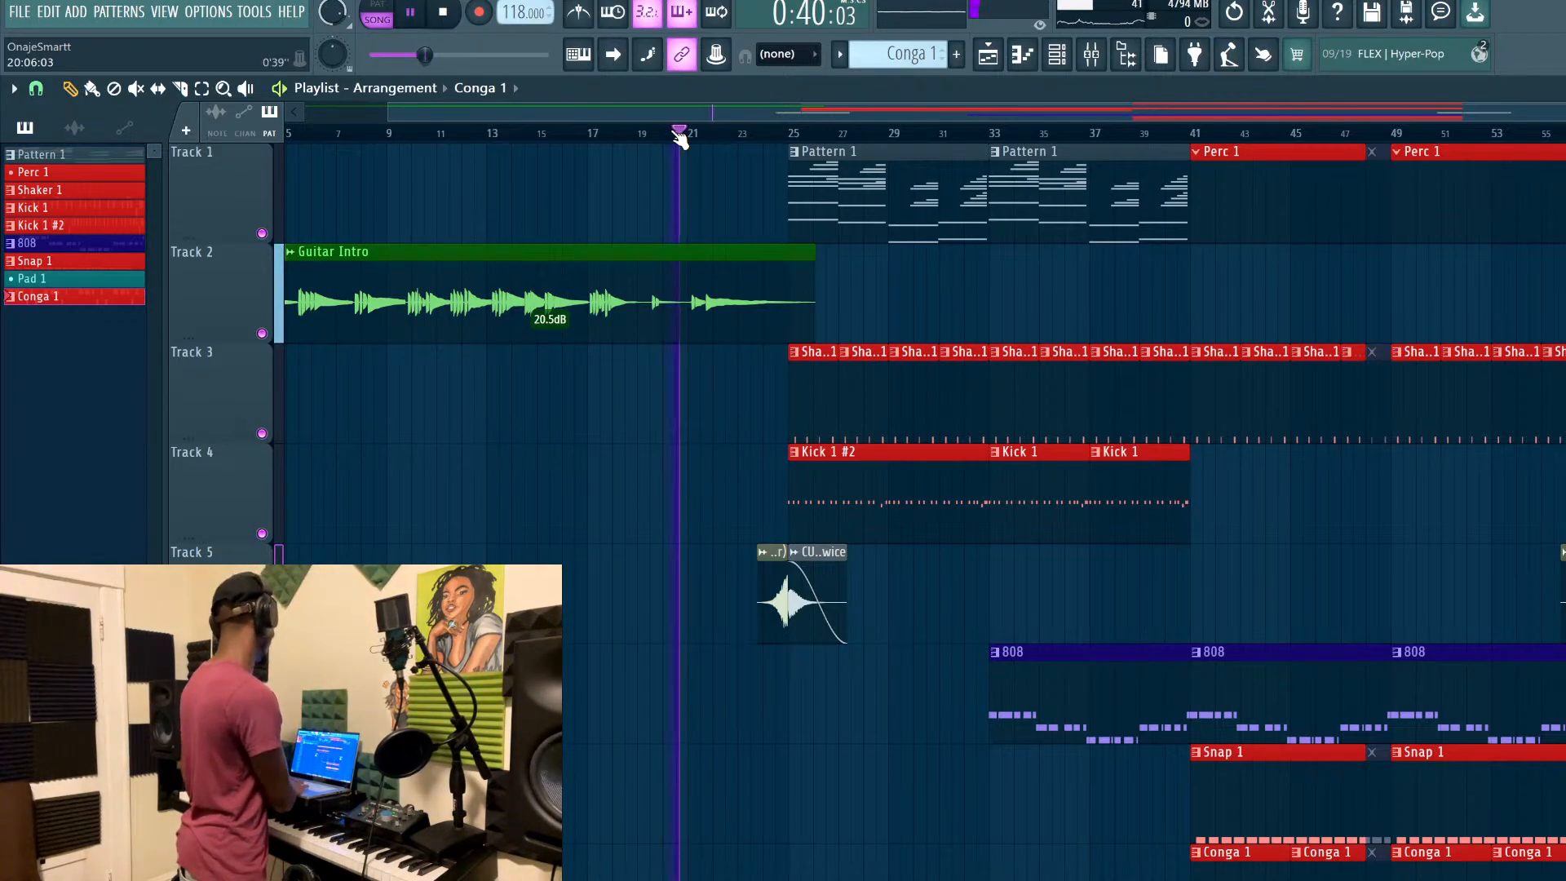
pyautogui.scroll(-7, 500, 341)
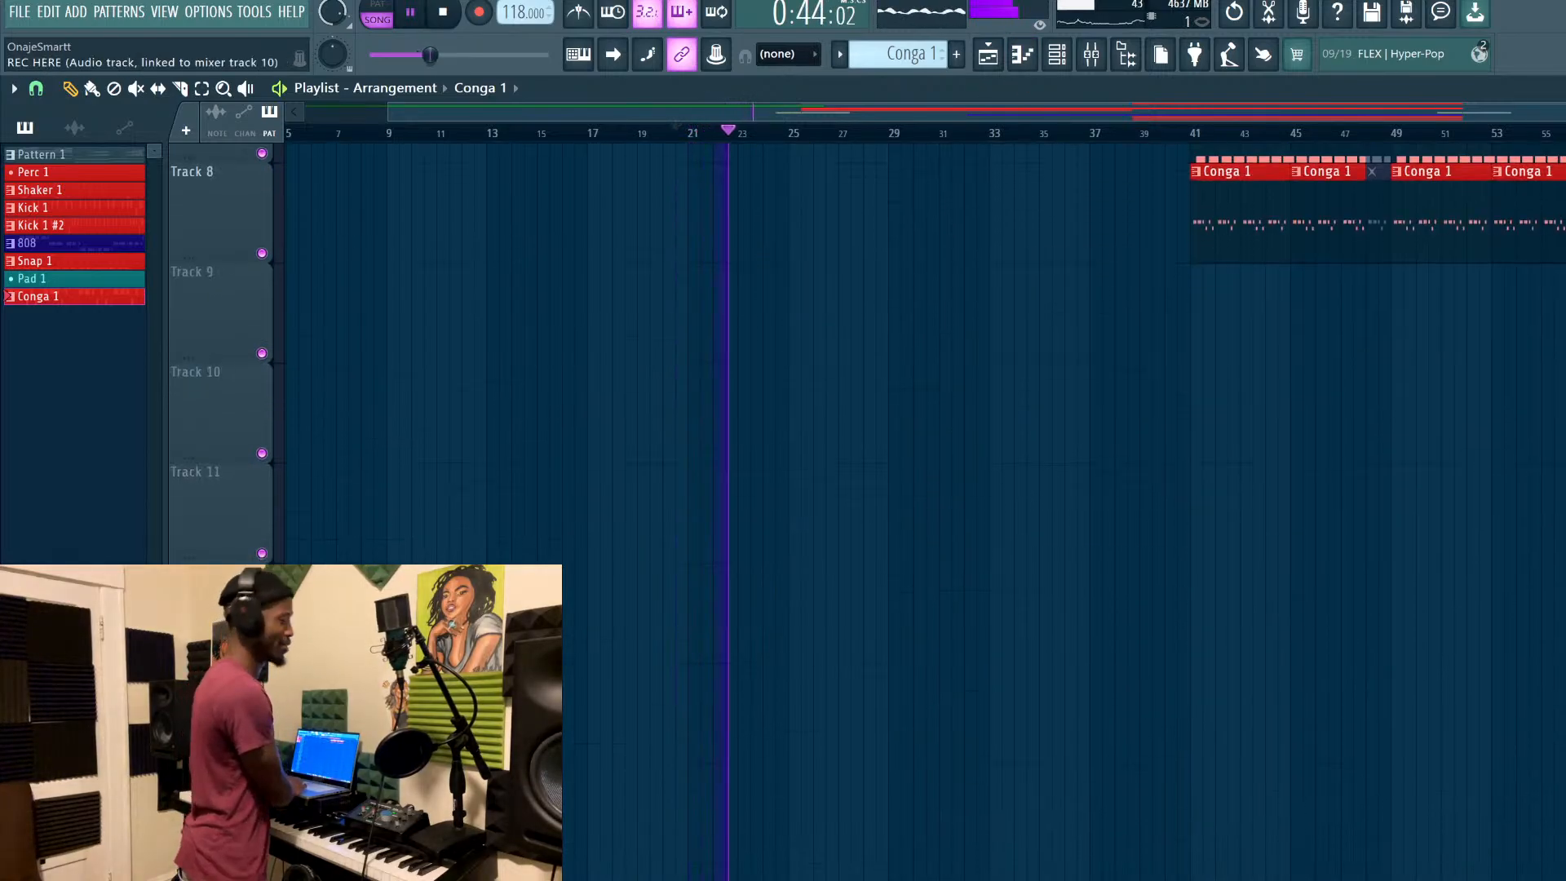
pyautogui.press('space')
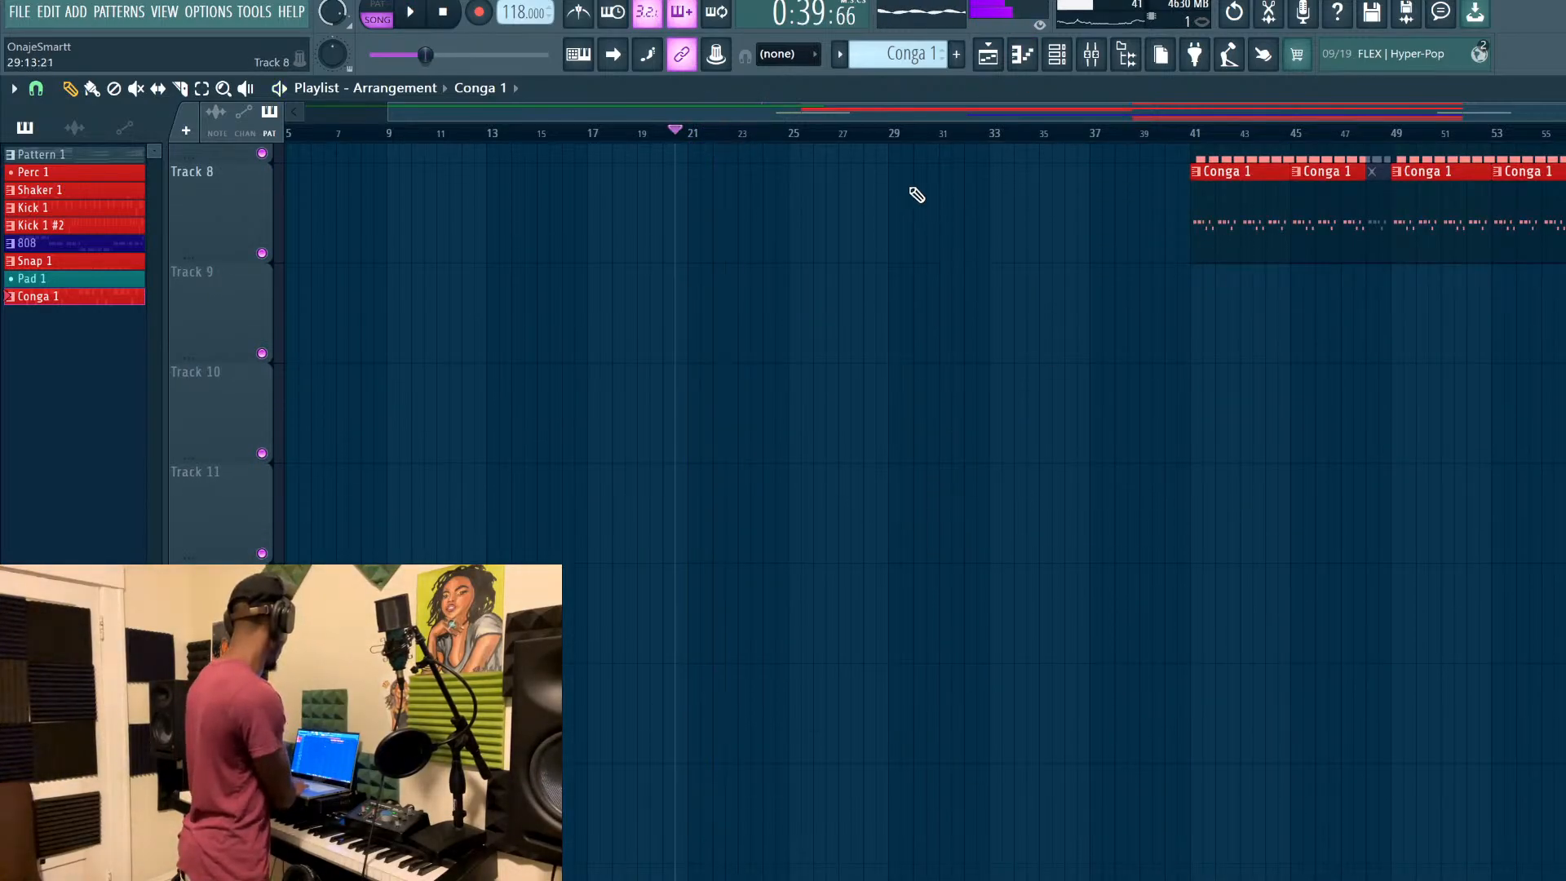
pyautogui.click(1093, 66)
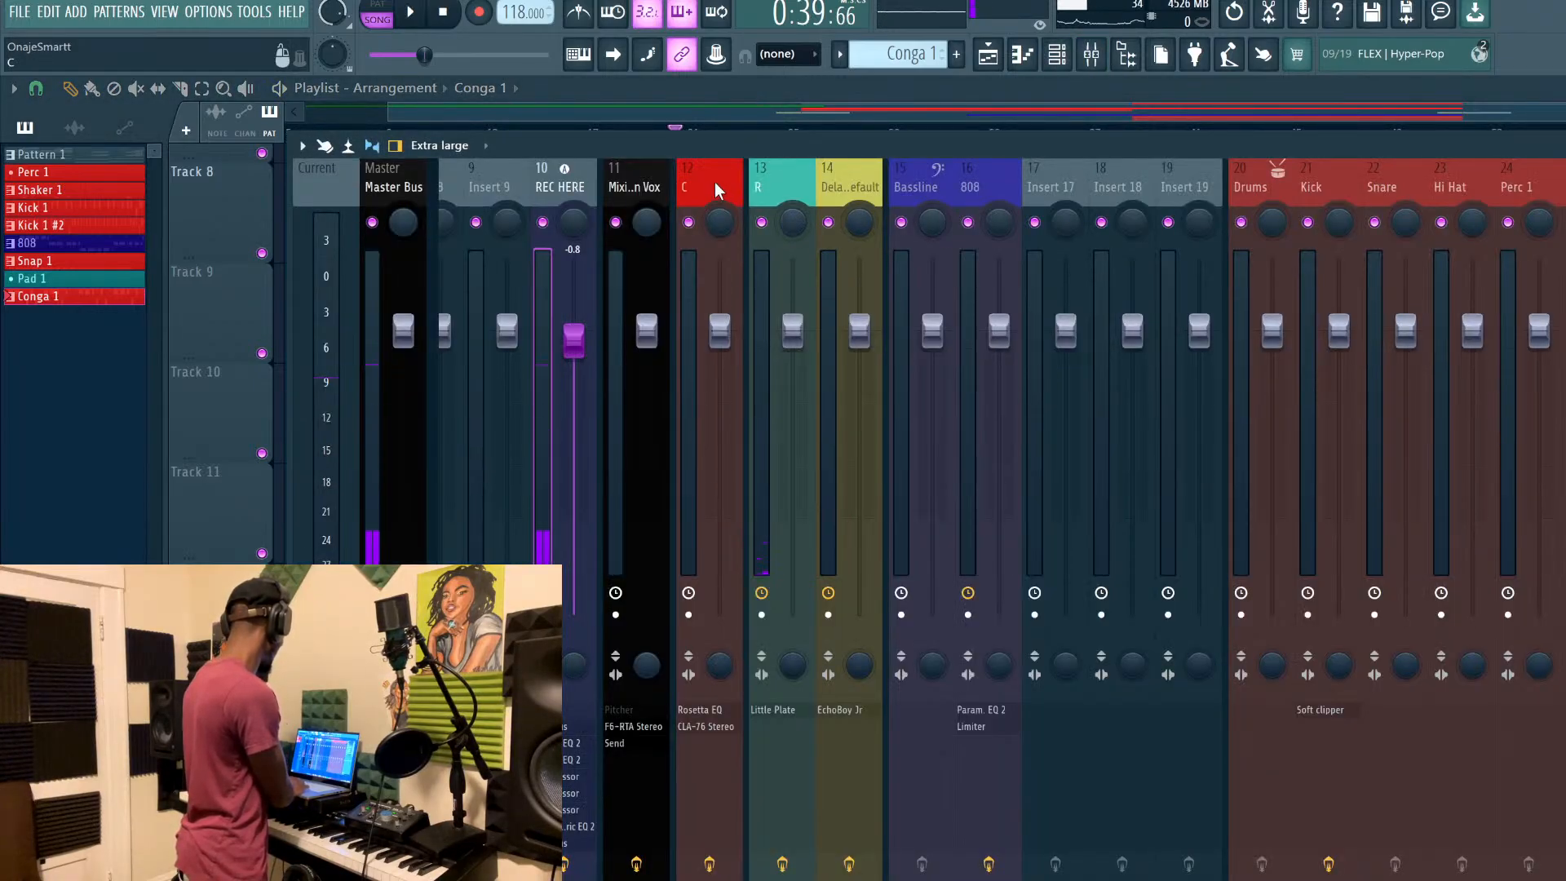
pyautogui.hscroll(-7, 714, 184)
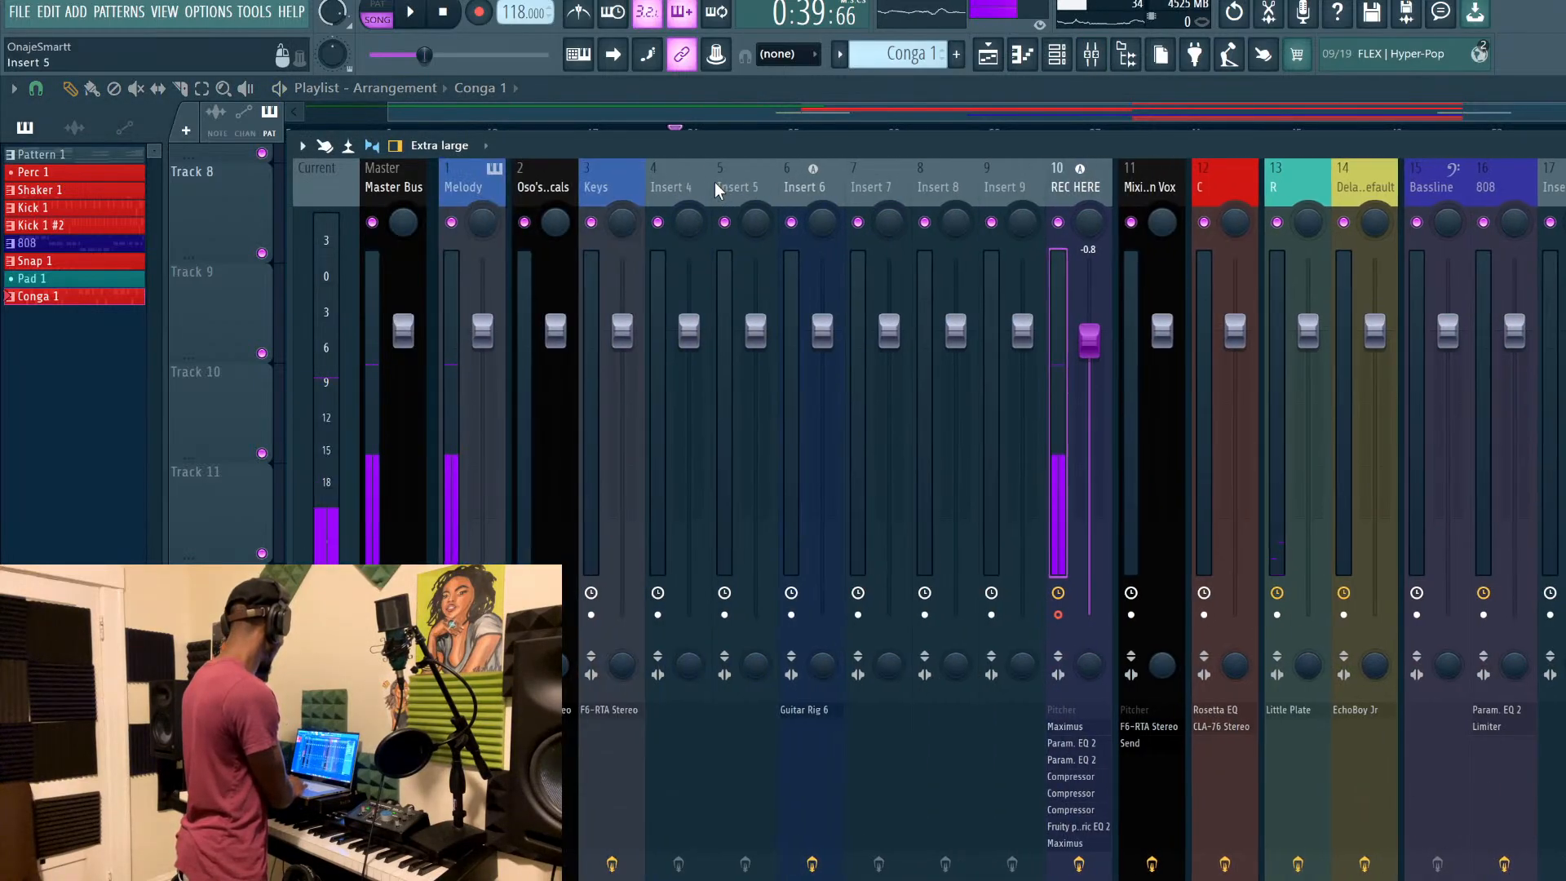
pyautogui.click(1099, 83)
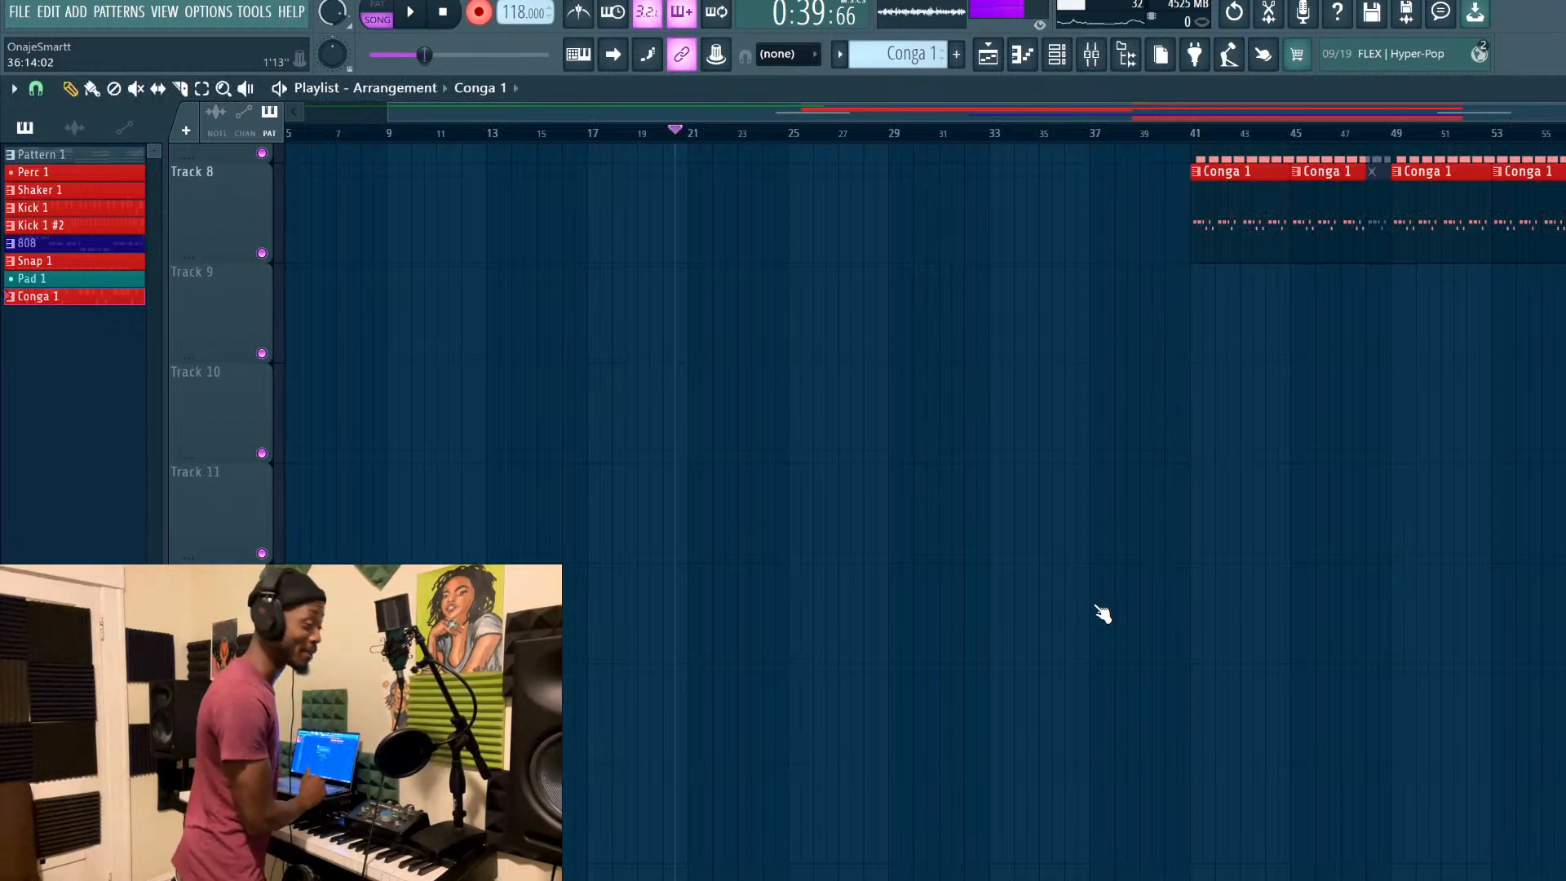
# Record an audio take through the REC HERE insert from about bar 20 to about bar 43
pyautogui.press('space')
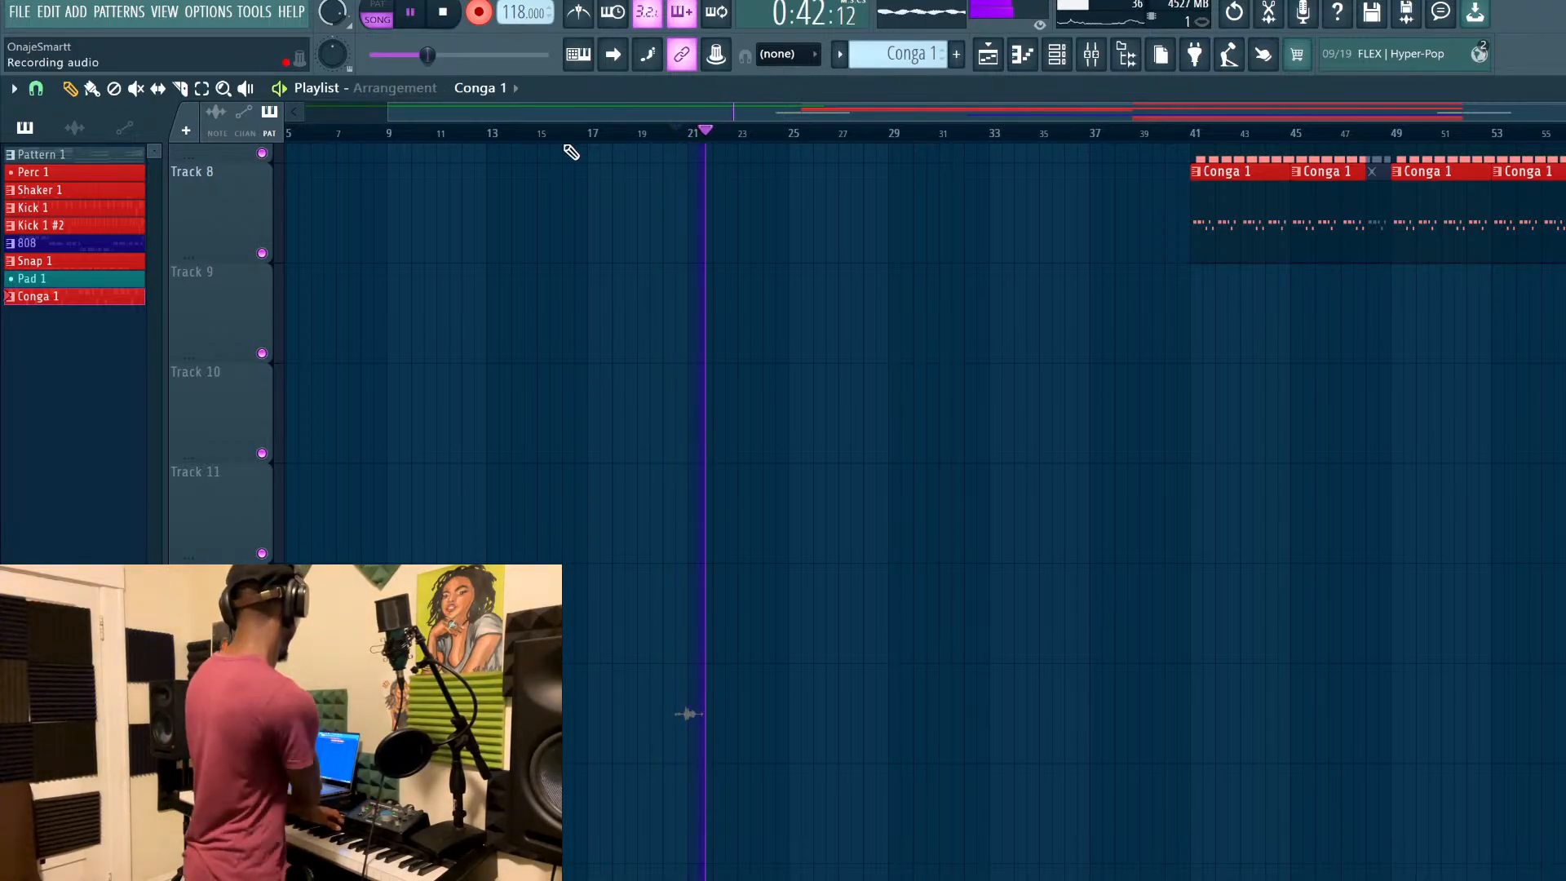
pyautogui.scroll(5, 571, 153)
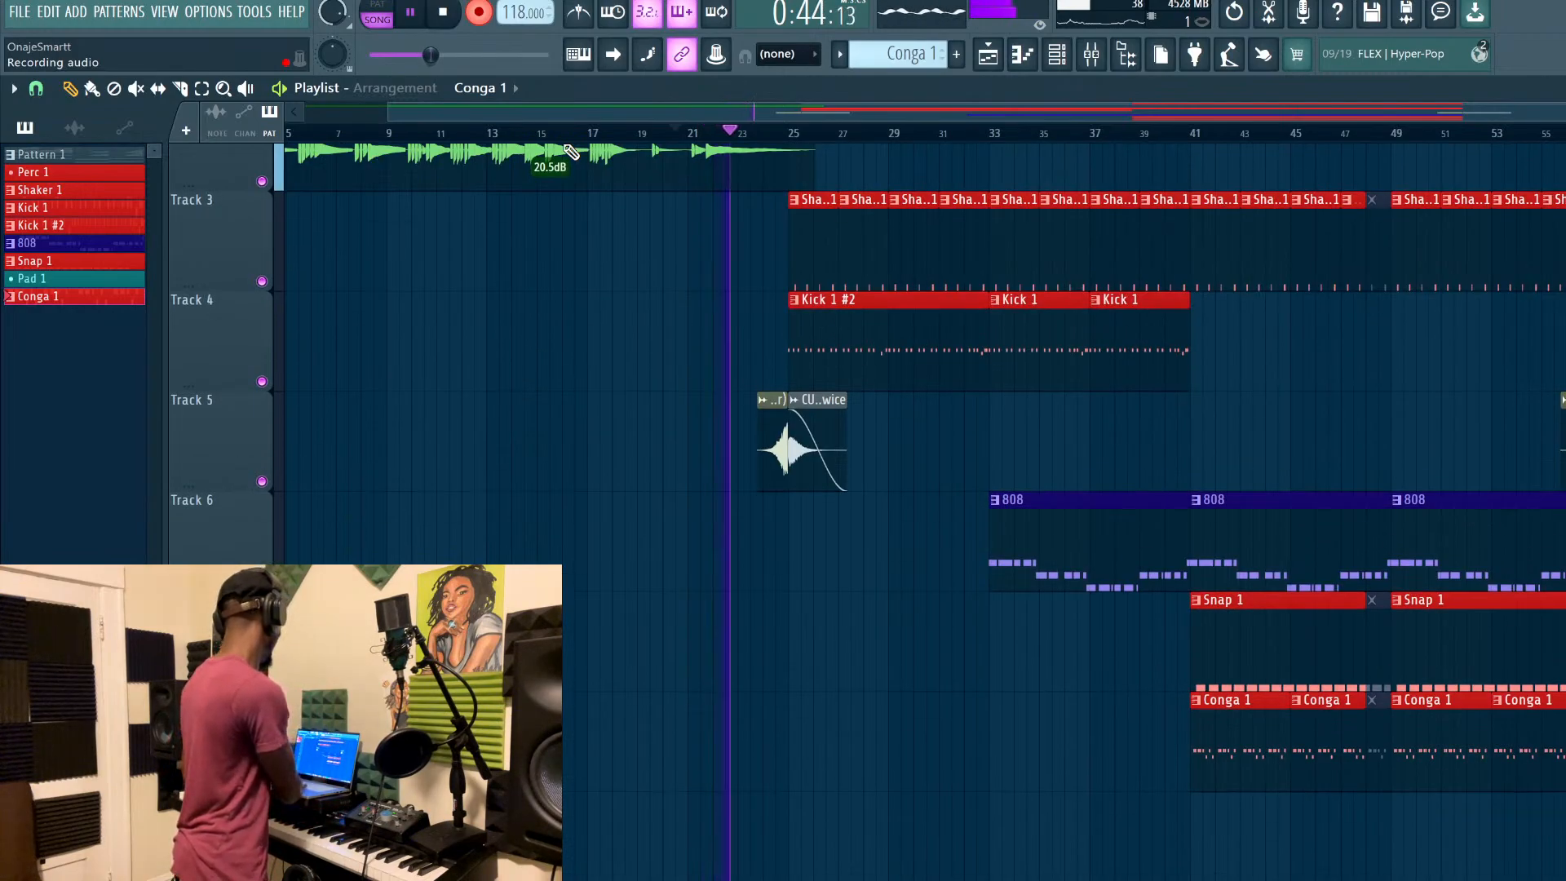
pyautogui.scroll(-6, 571, 152)
pyautogui.scroll(-1, 571, 152)
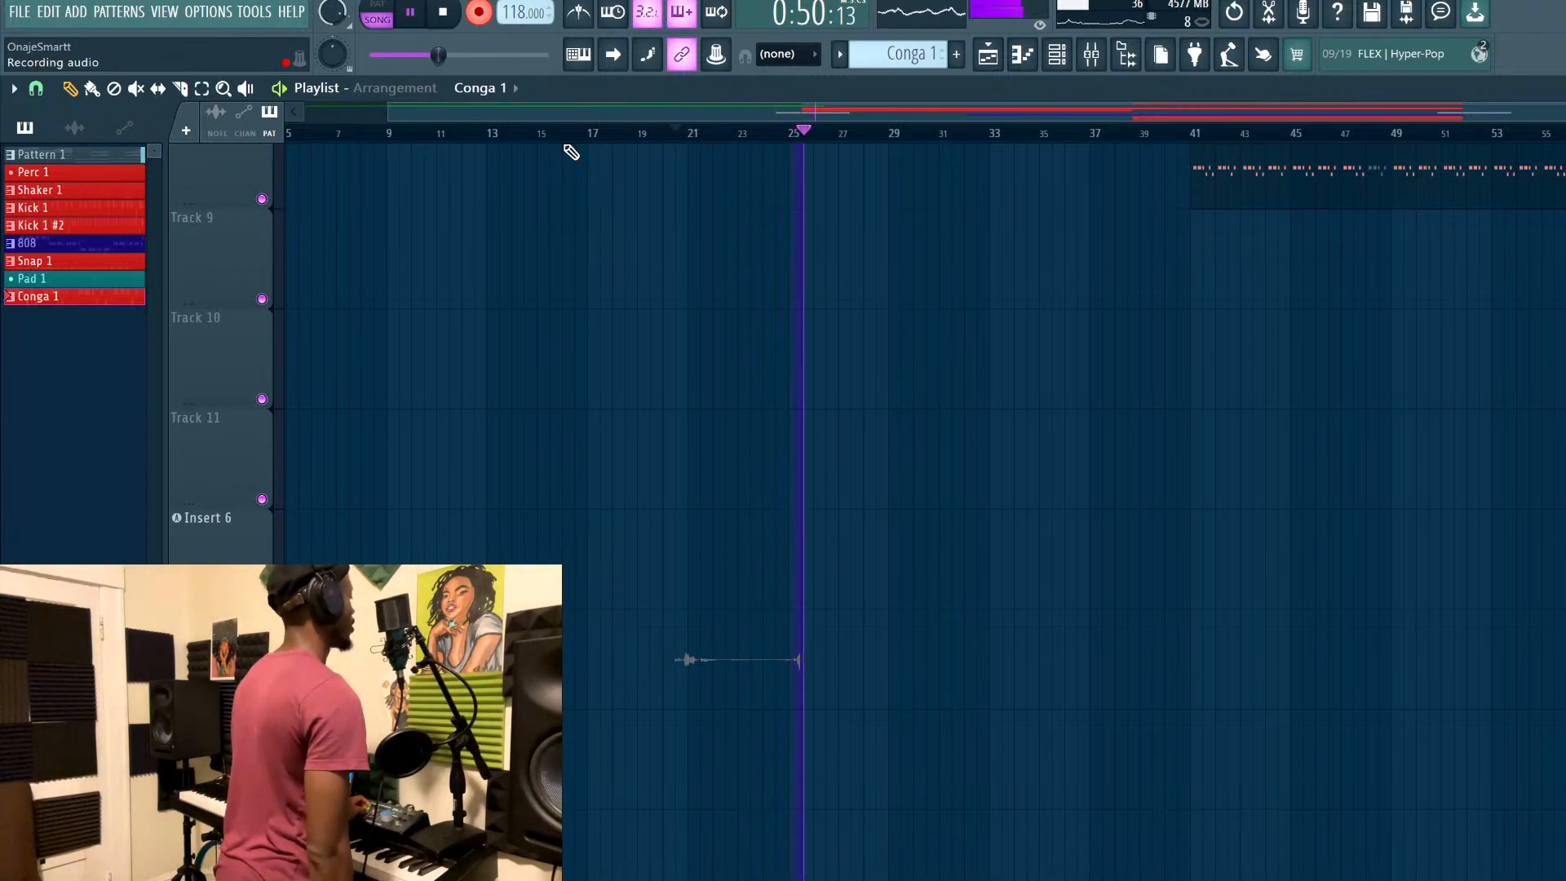
pyautogui.scroll(5, 571, 153)
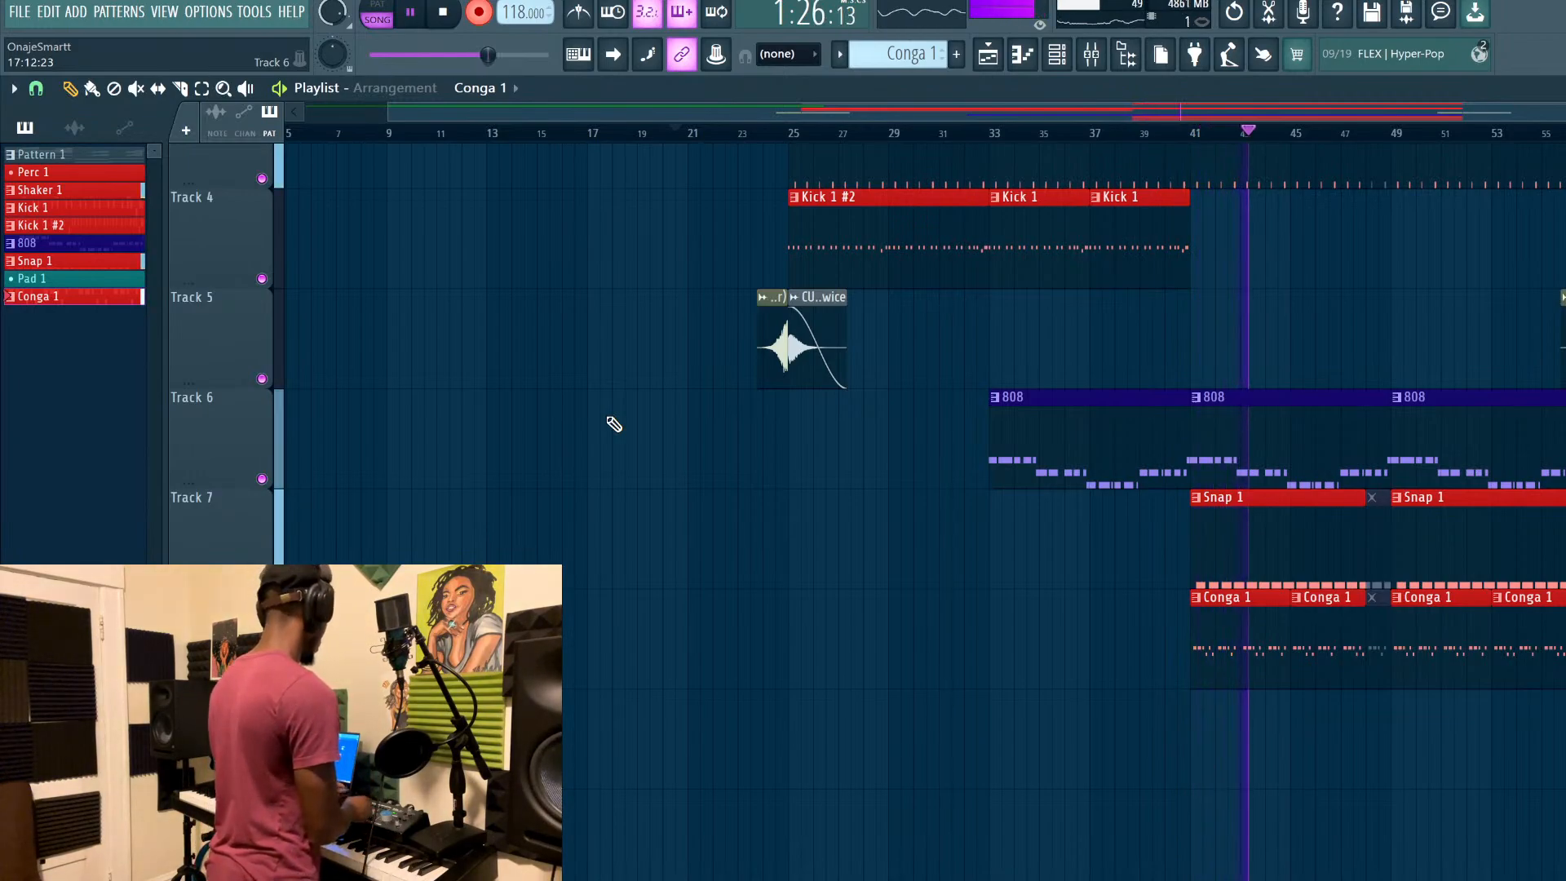
pyautogui.press('space')
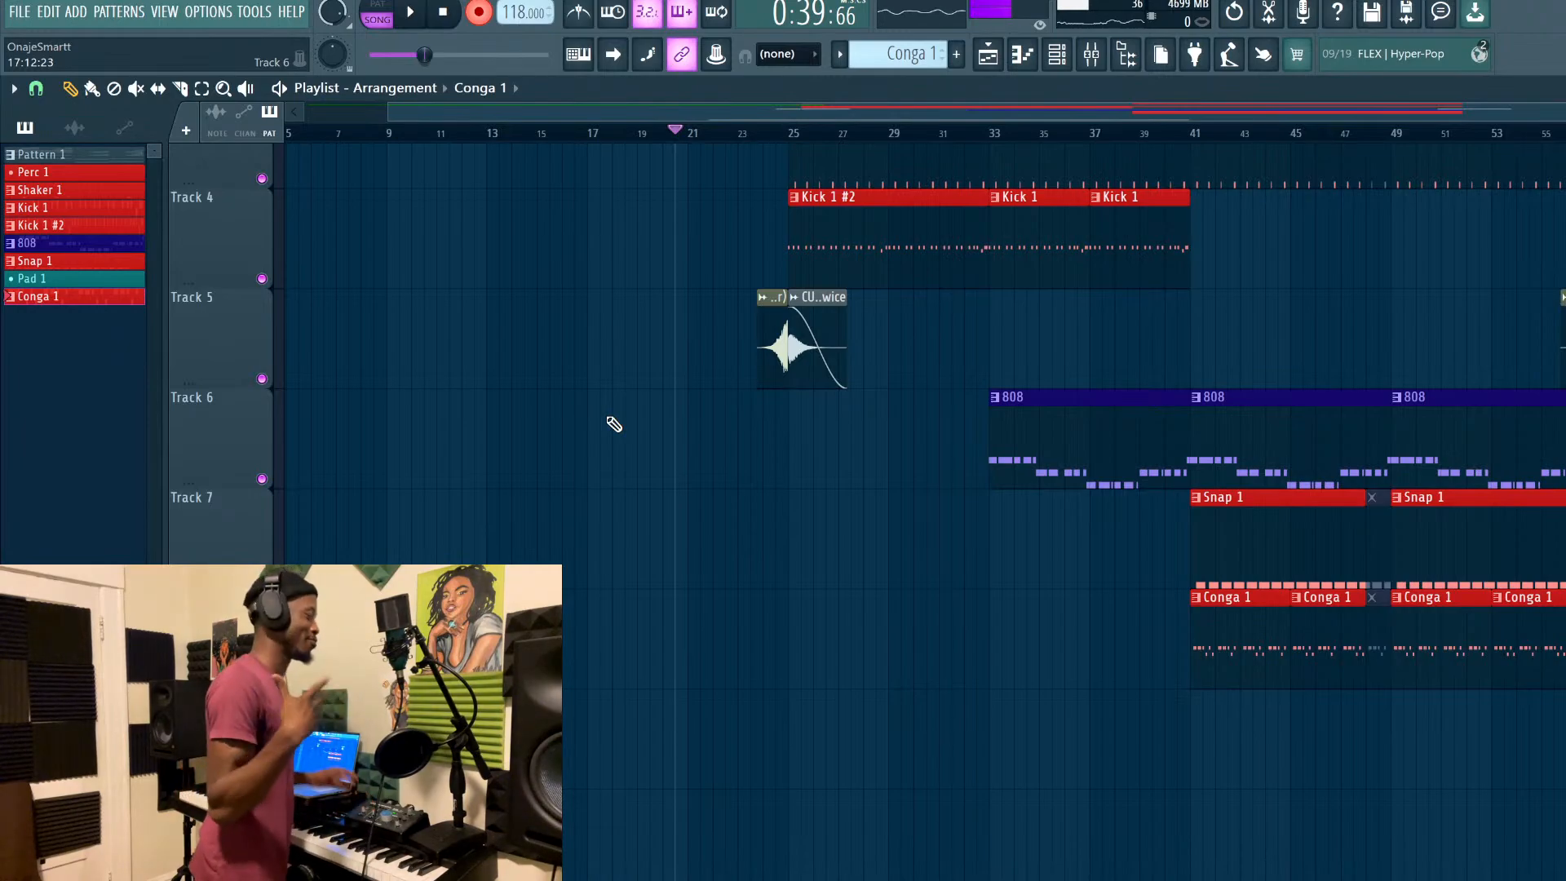
# Disable recording and play the new REC HERE take back from bar 25 and from bar 33
pyautogui.scroll(-5, 756, 506)
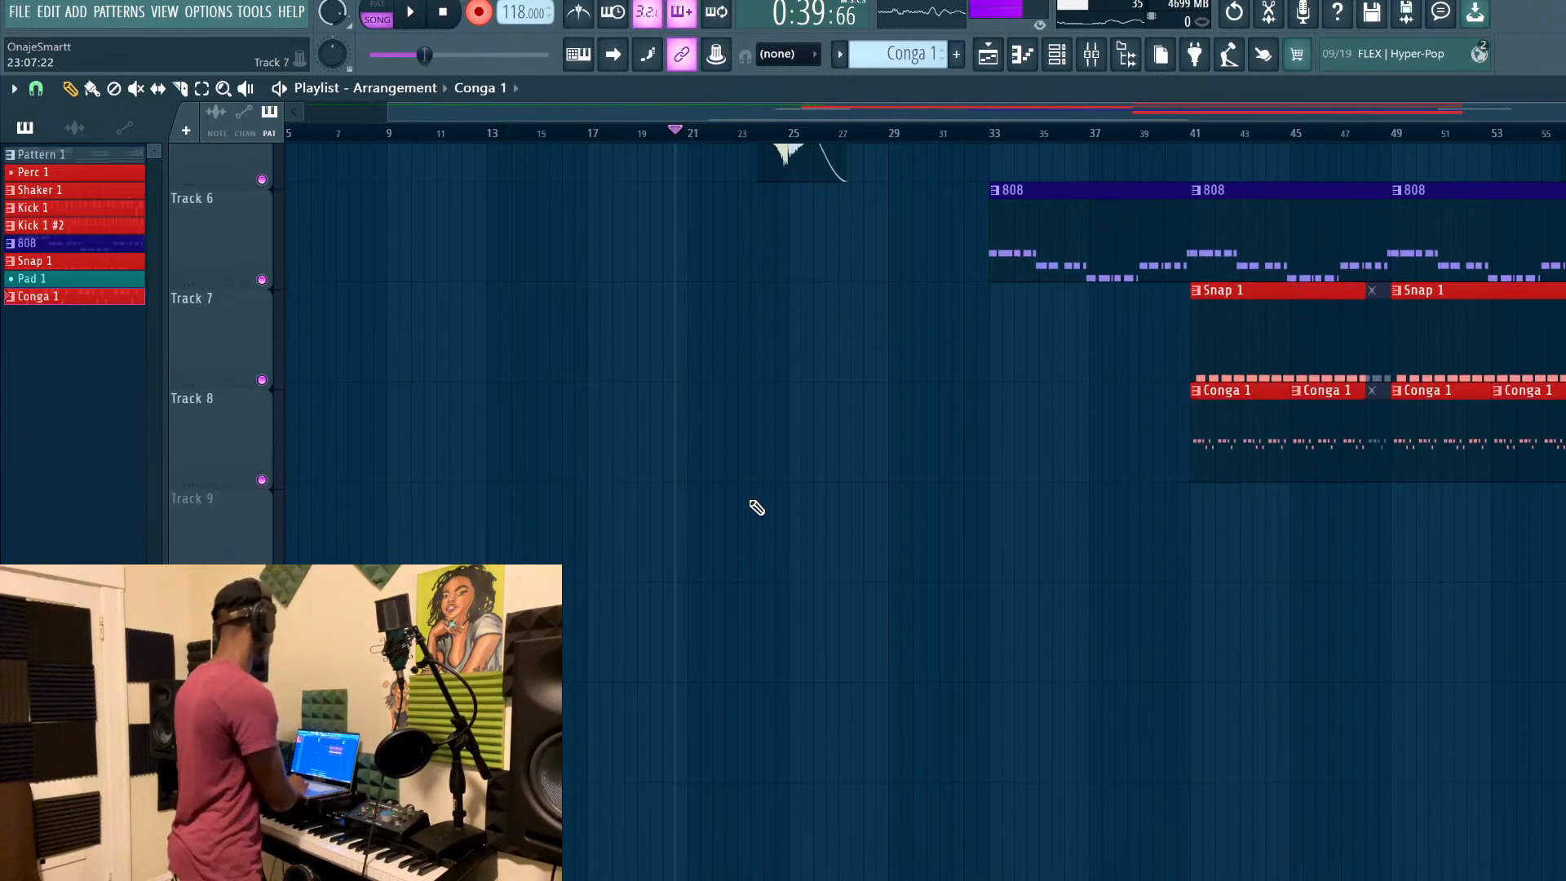
pyautogui.click(722, 131)
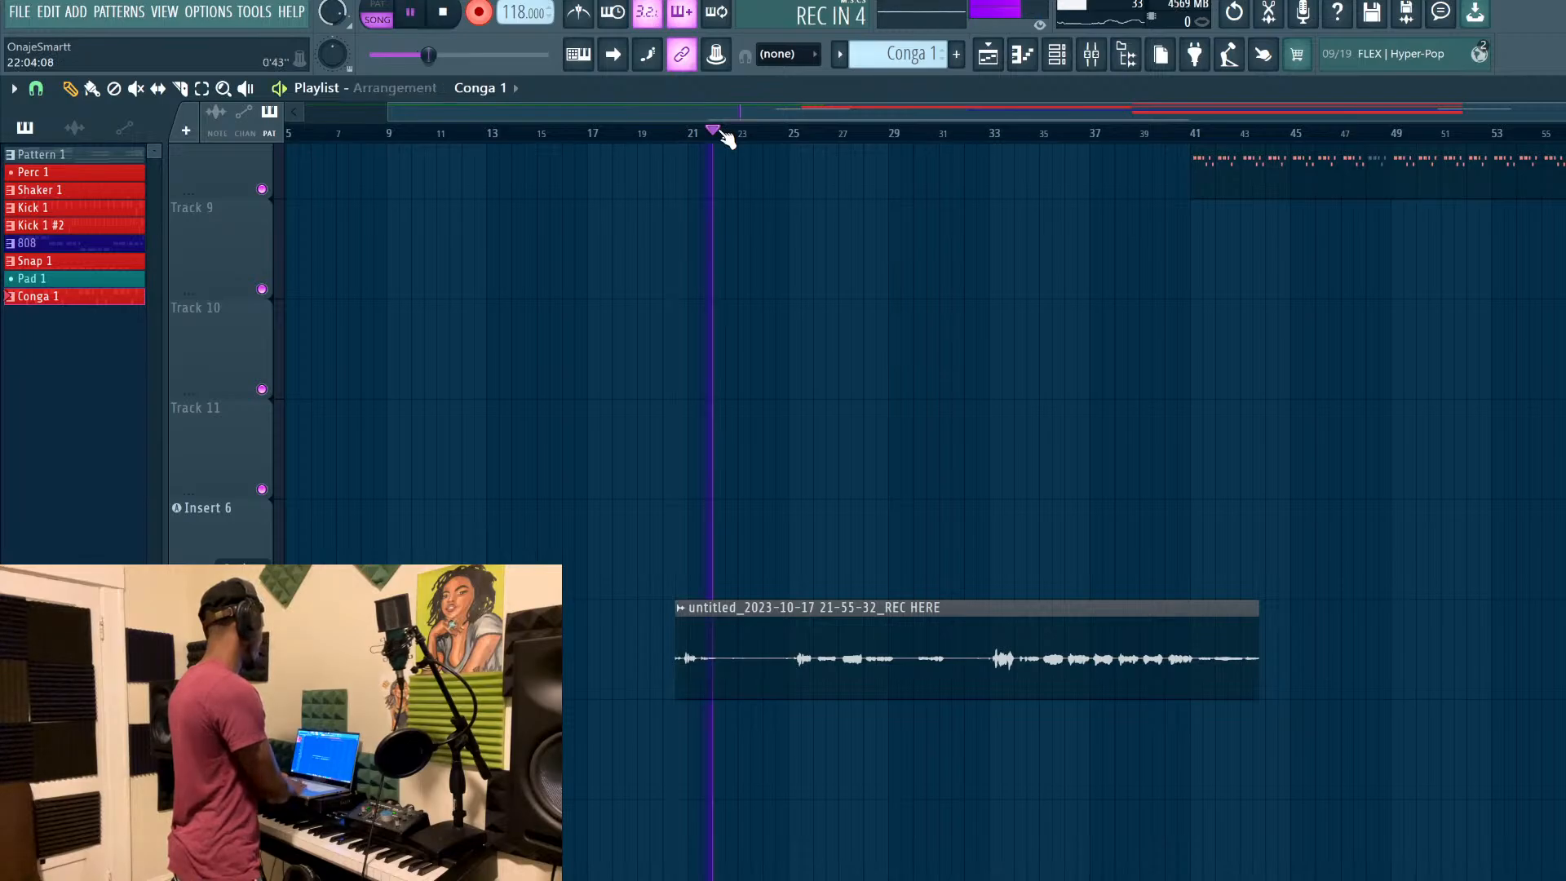
pyautogui.click(784, 132)
pyautogui.press('space')
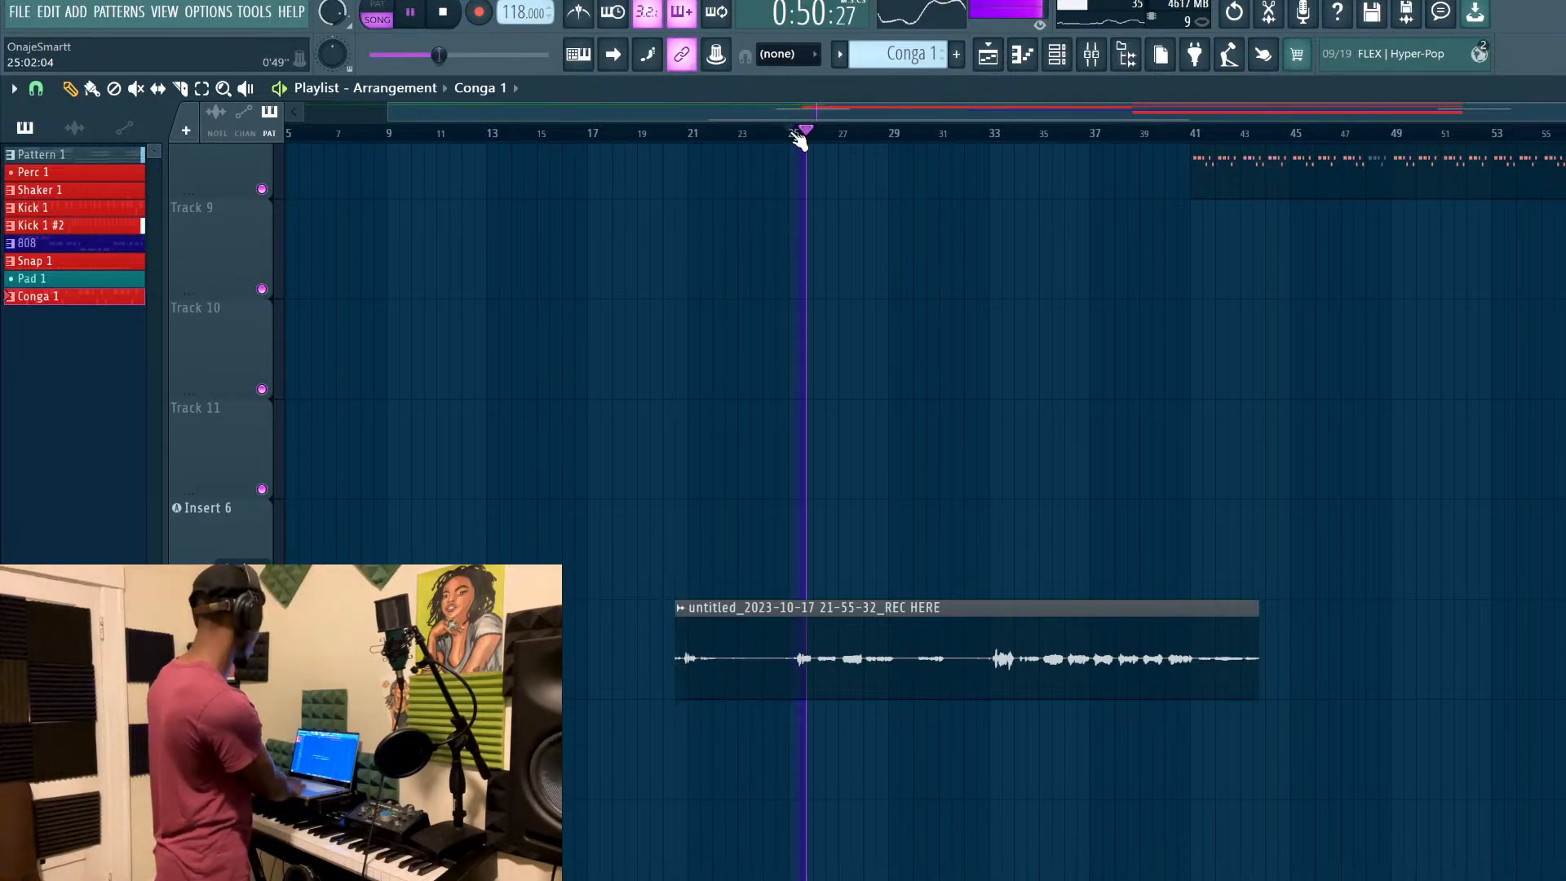
pyautogui.click(1092, 55)
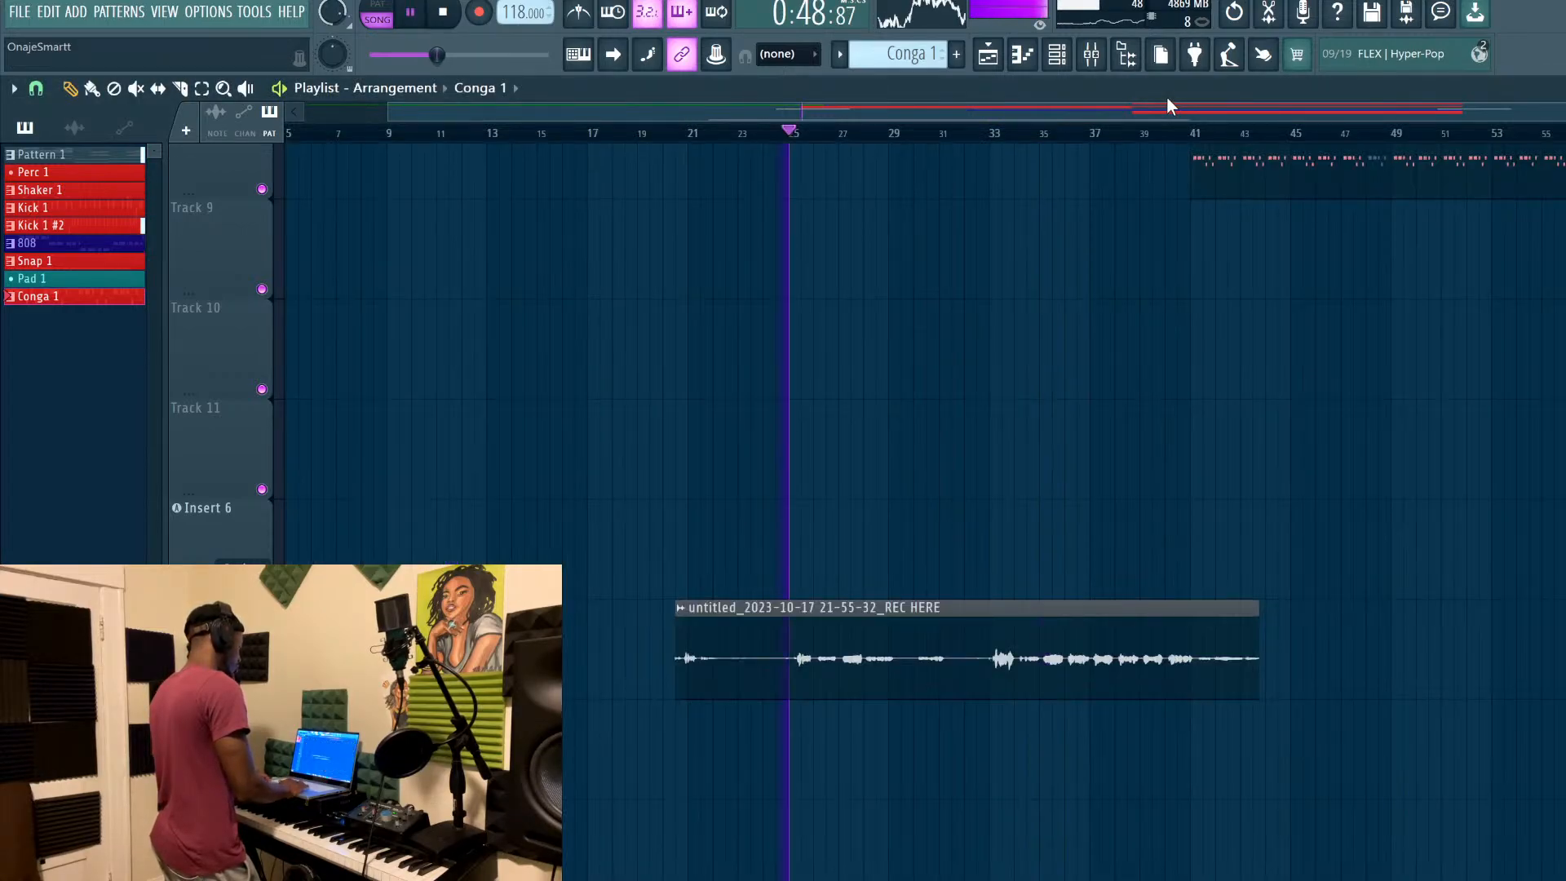
pyautogui.click(999, 135)
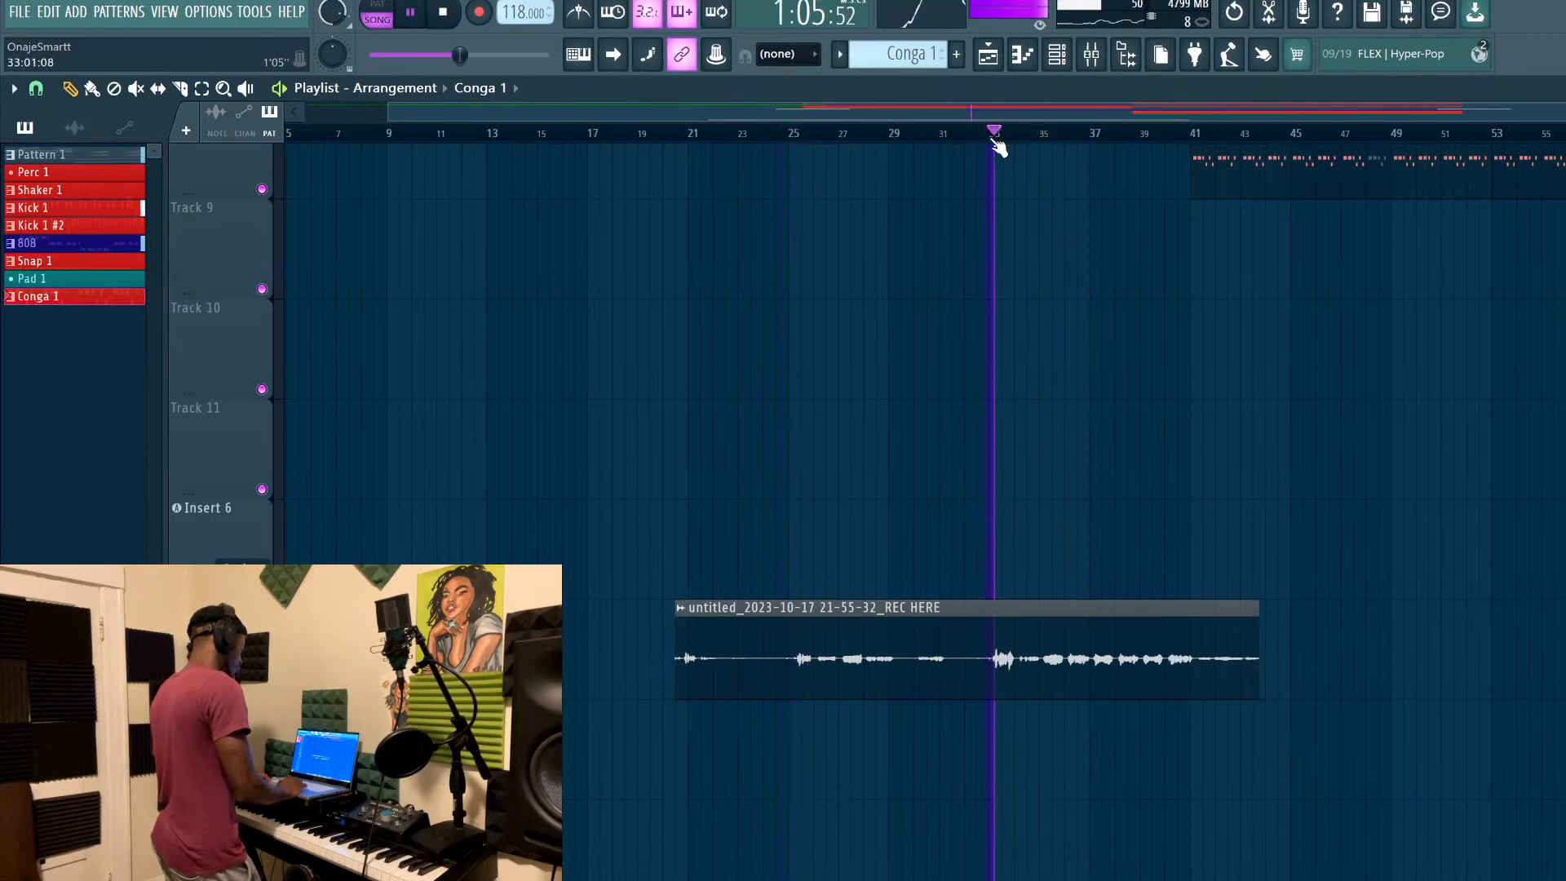
# Stop playback and slice the REC HERE take at bars 33 and 34 to isolate a one-bar phrase
pyautogui.scroll(3, 1002, 420)
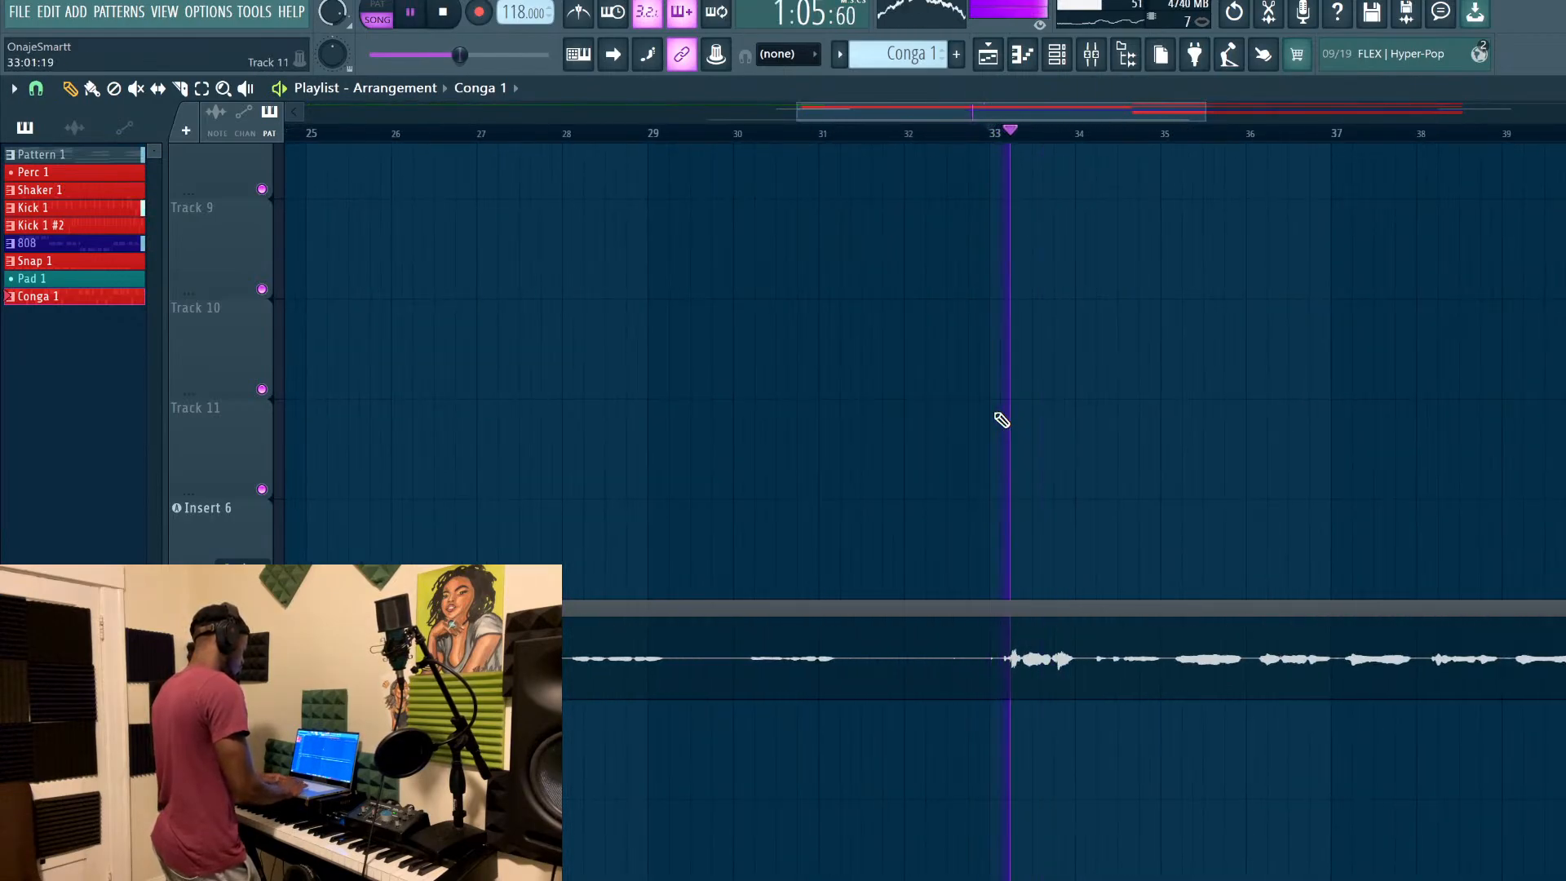
pyautogui.press('space')
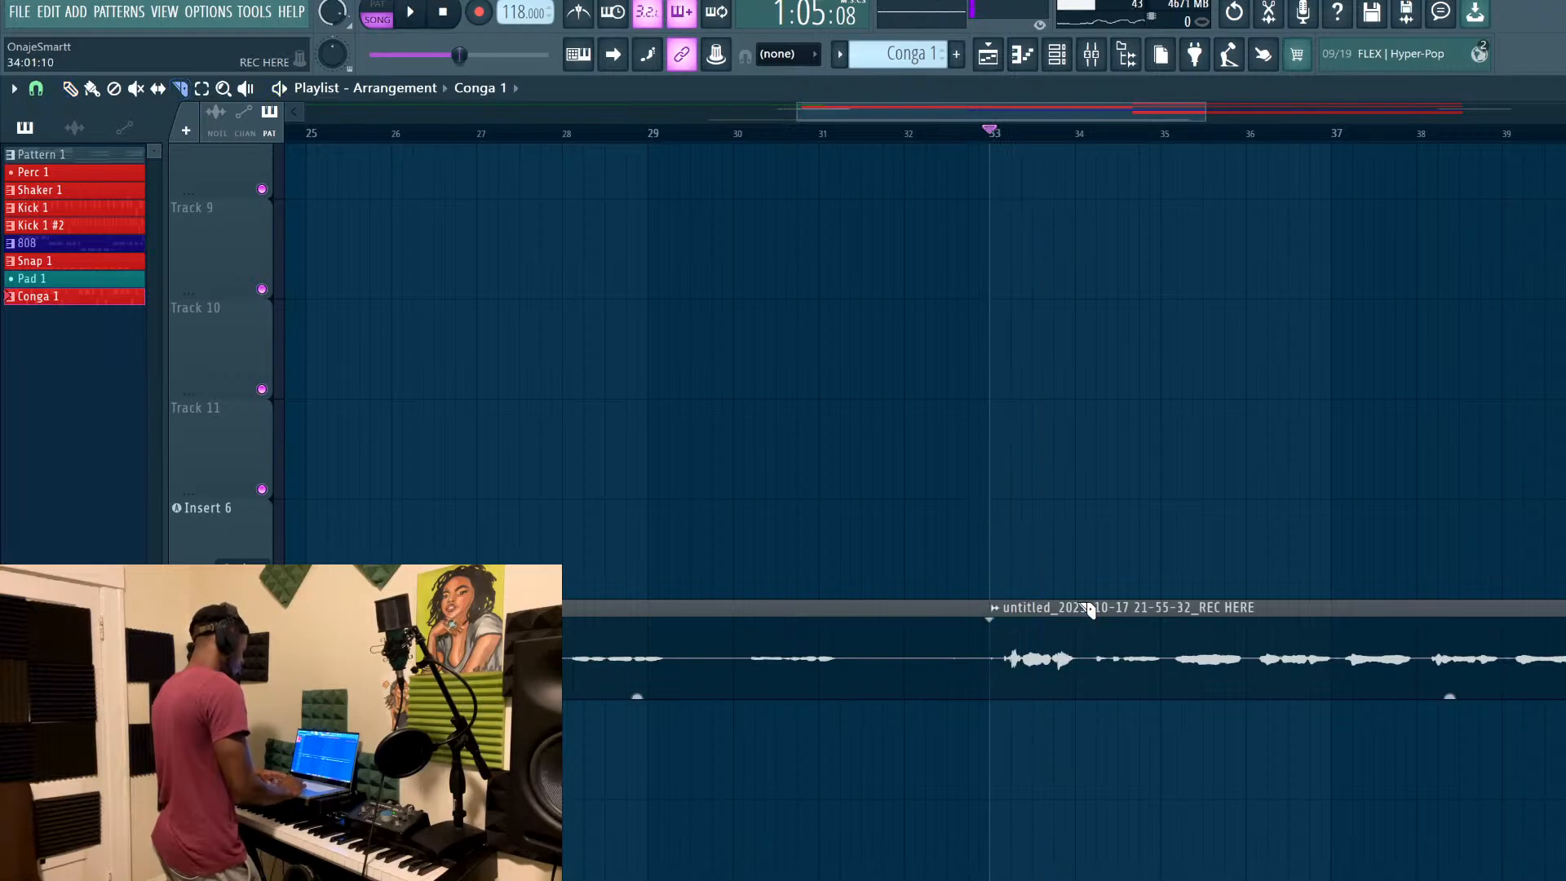
pyautogui.moveTo(1075, 722); pyautogui.dragTo(1079, 723)
pyautogui.press('p')
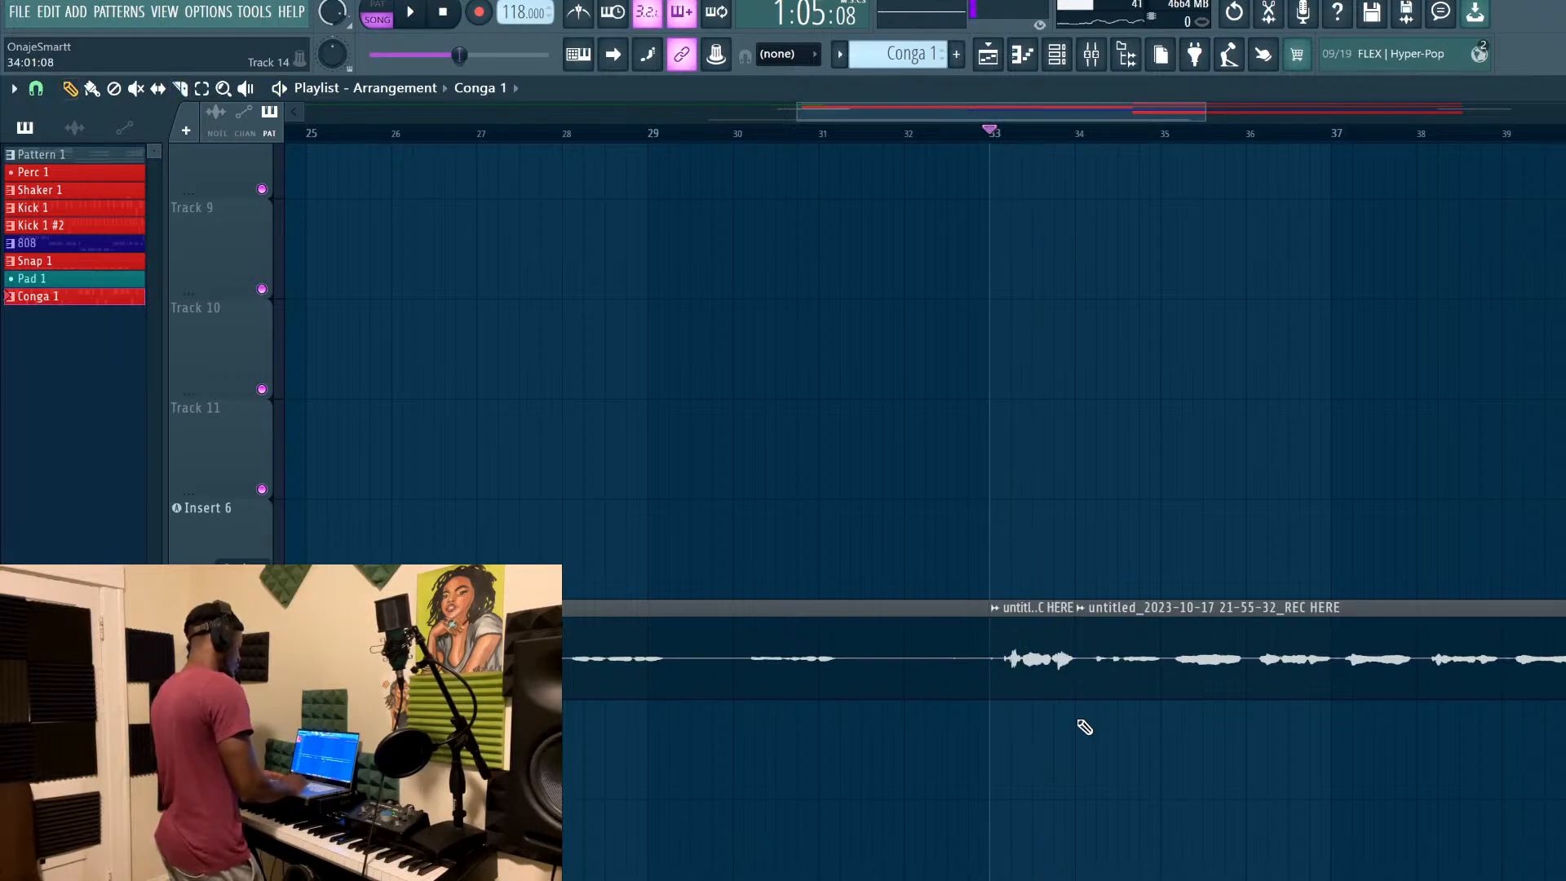
# Copy the one-bar slice from bar 33 to bar 34 on the track below the take and repeat it through bar 36
pyautogui.click(1039, 677)
pyautogui.click(1093, 542)
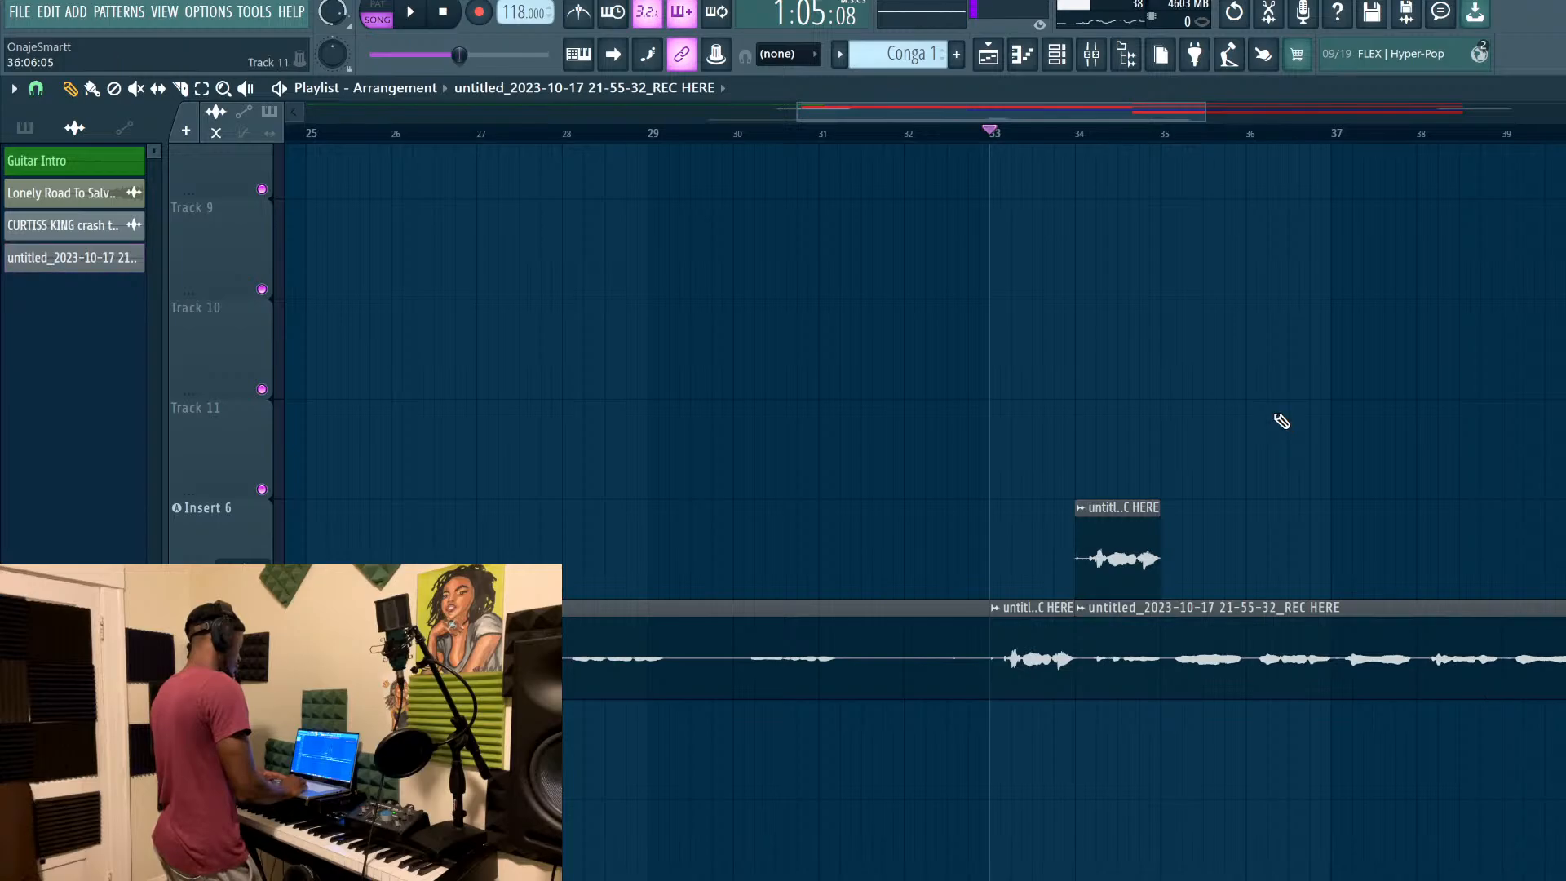
pyautogui.moveTo(1121, 526); pyautogui.dragTo(1117, 795)
pyautogui.press('space')
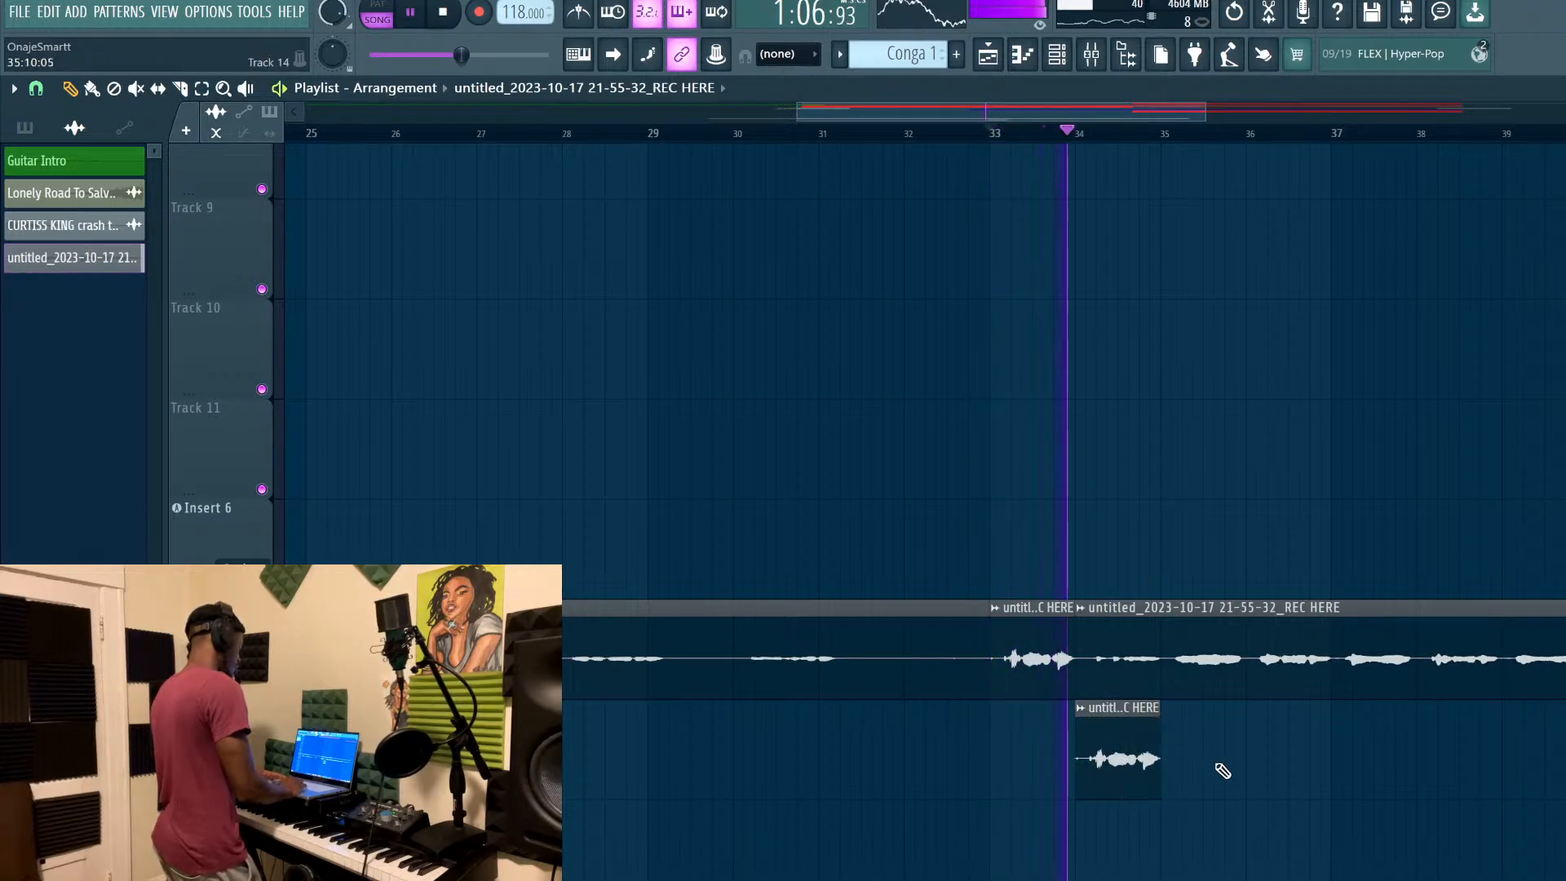
pyautogui.hotkey('ctrl', 'b')
pyautogui.hotkey('ctrl', 'b')
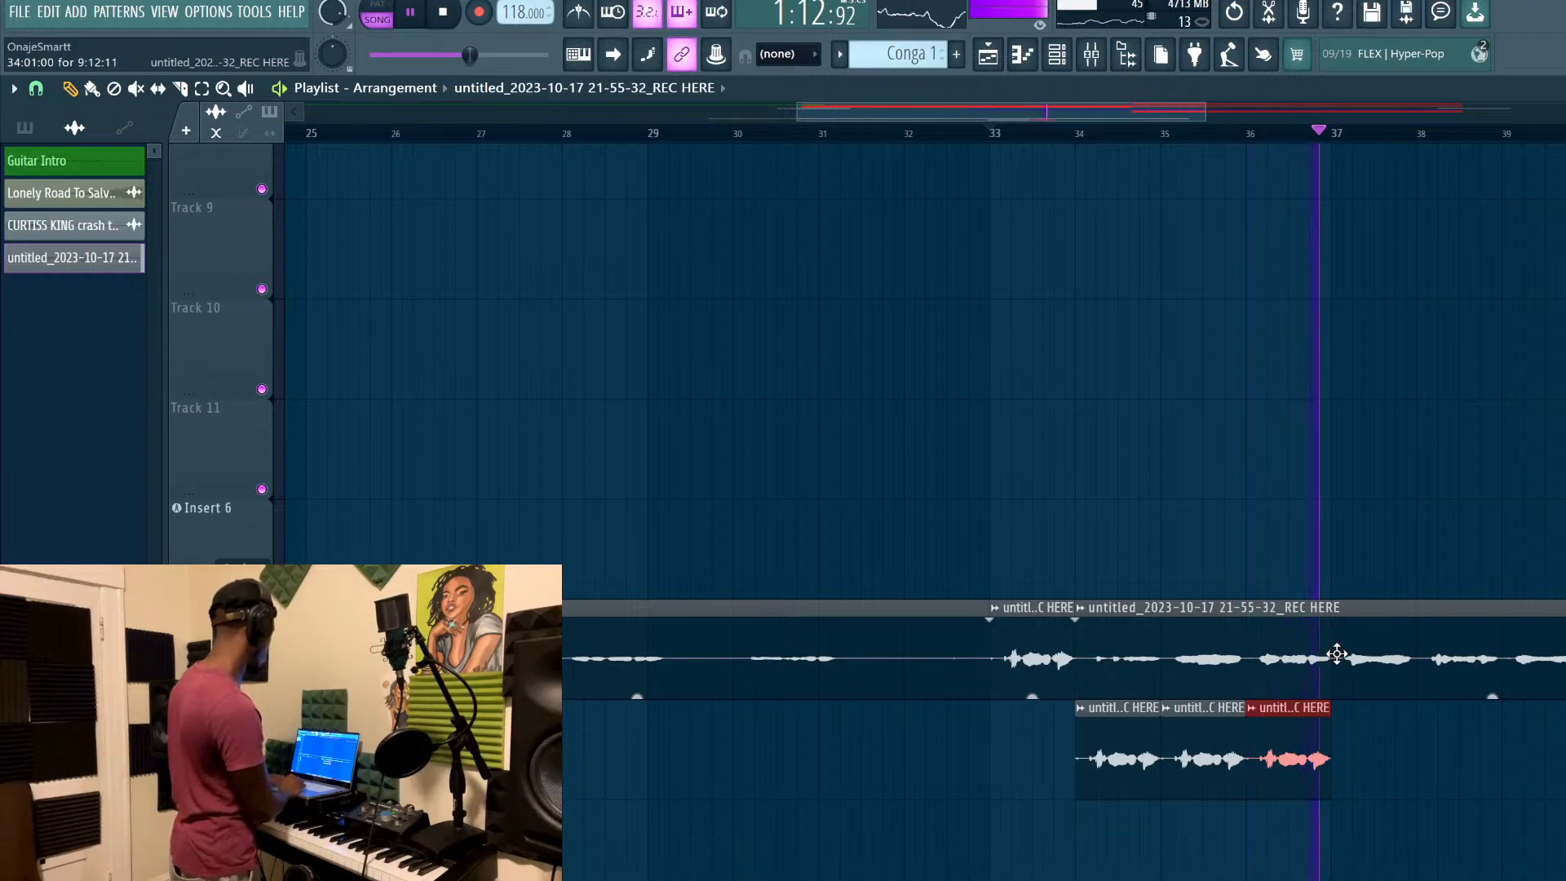
pyautogui.press('space')
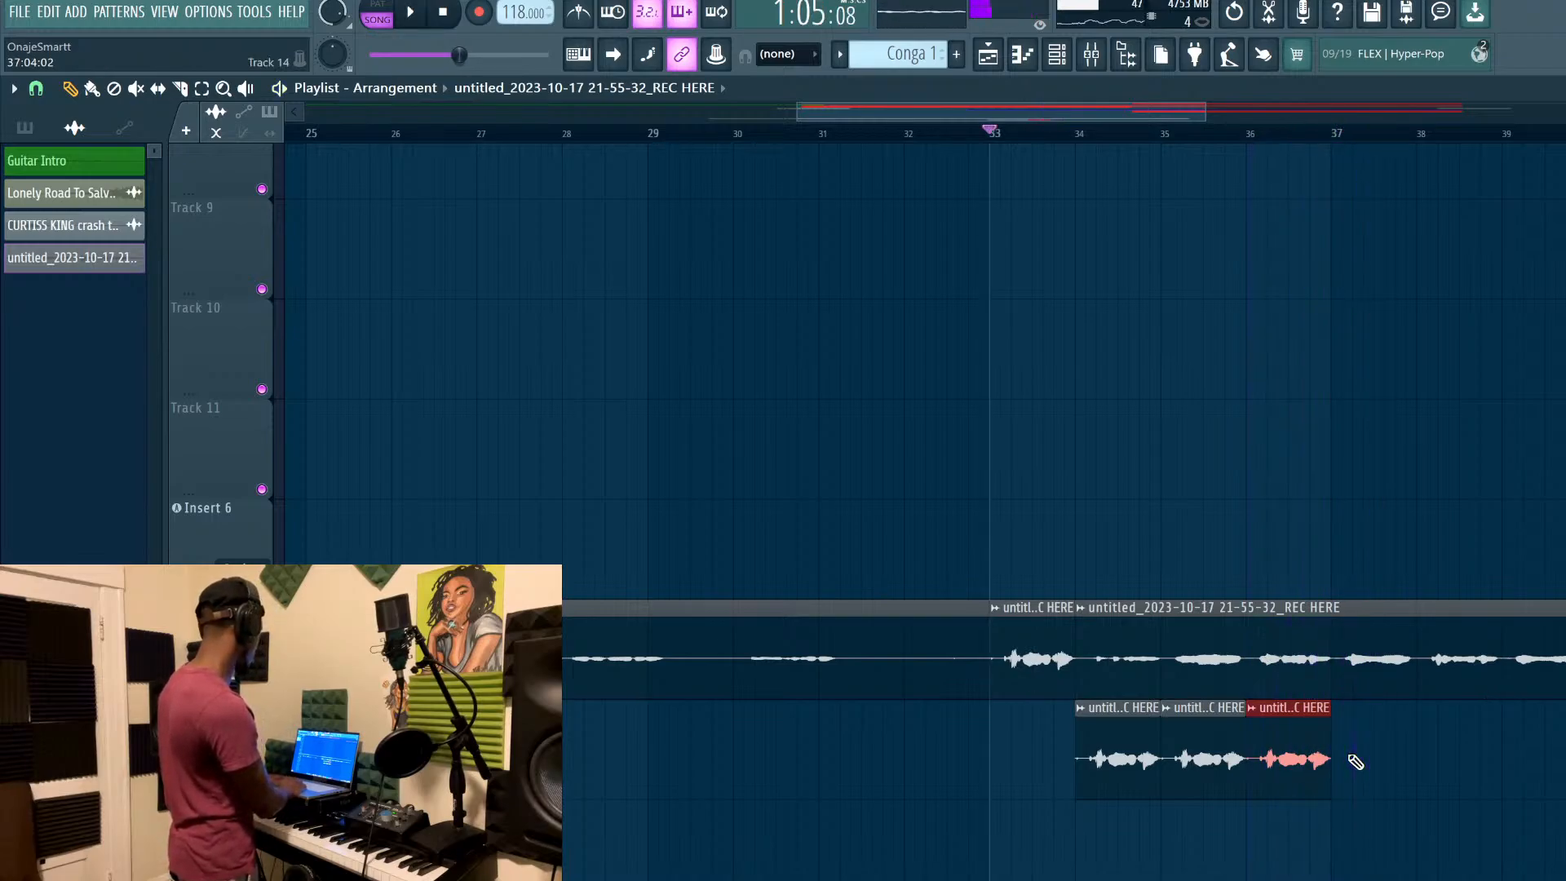
# Mute the rest of the original take from bar 34 and repeat the three copied one-bar slices up to bar 41
pyautogui.click(1133, 693)
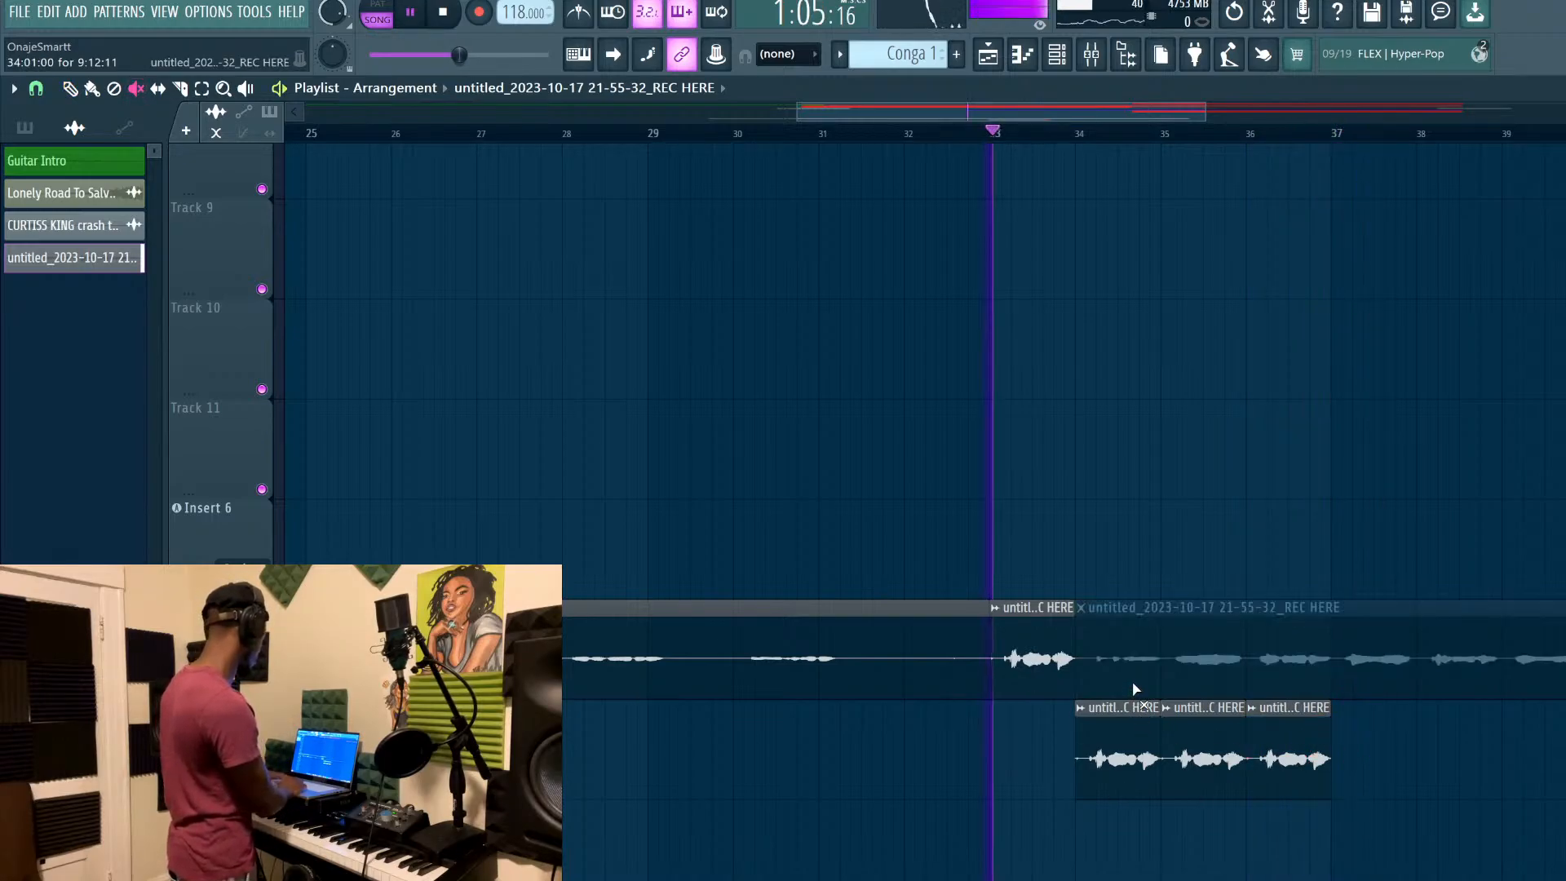
pyautogui.press('space')
pyautogui.press('p')
pyautogui.keyDown('ctrl'); pyautogui.moveTo(1436, 751); pyautogui.dragTo(1038, 727); pyautogui.keyUp('ctrl')
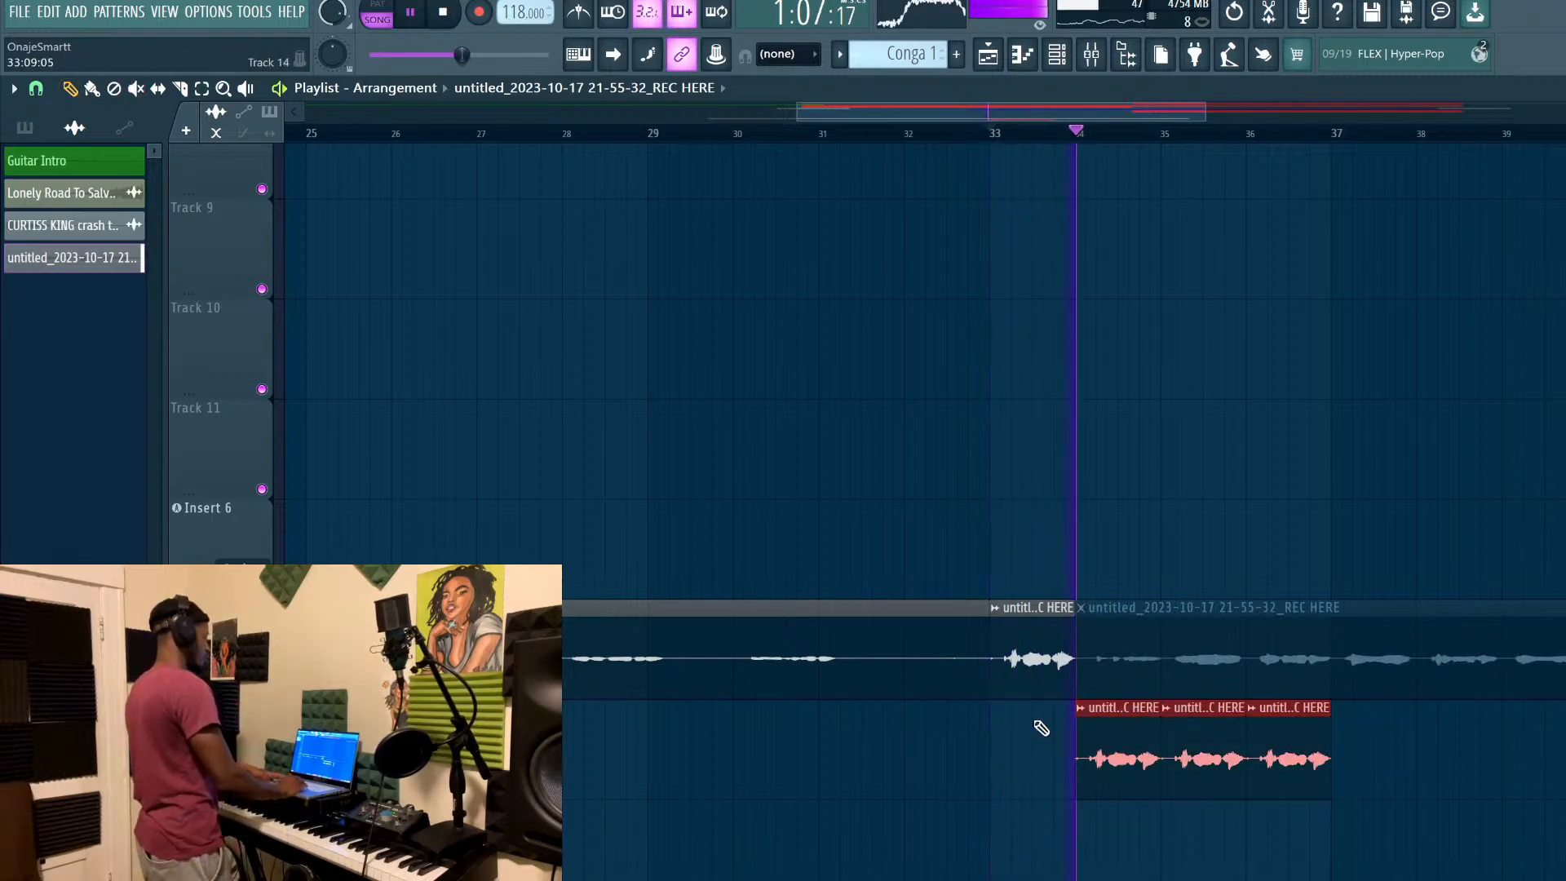
pyautogui.hotkey('ctrl', 'b')
pyautogui.hotkey('ctrl', 'b')
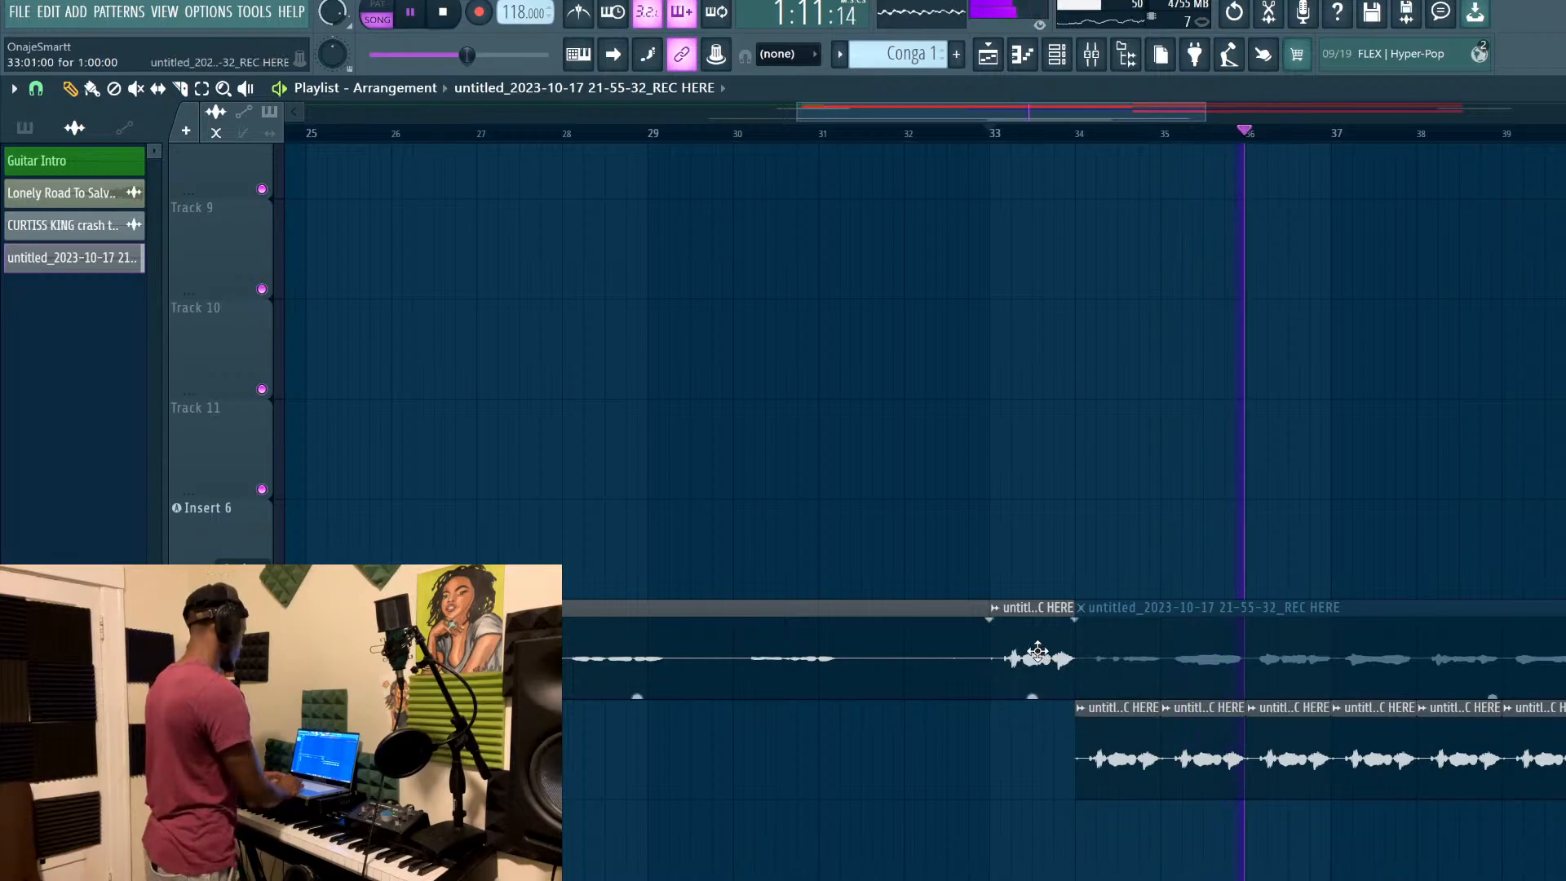
# Select the bar 33 slice with all its copies and give them a fade-in of about 0.371 seconds
pyautogui.keyDown('ctrl'); pyautogui.moveTo(1038, 644); pyautogui.dragTo(1146, 767); pyautogui.keyUp('ctrl')
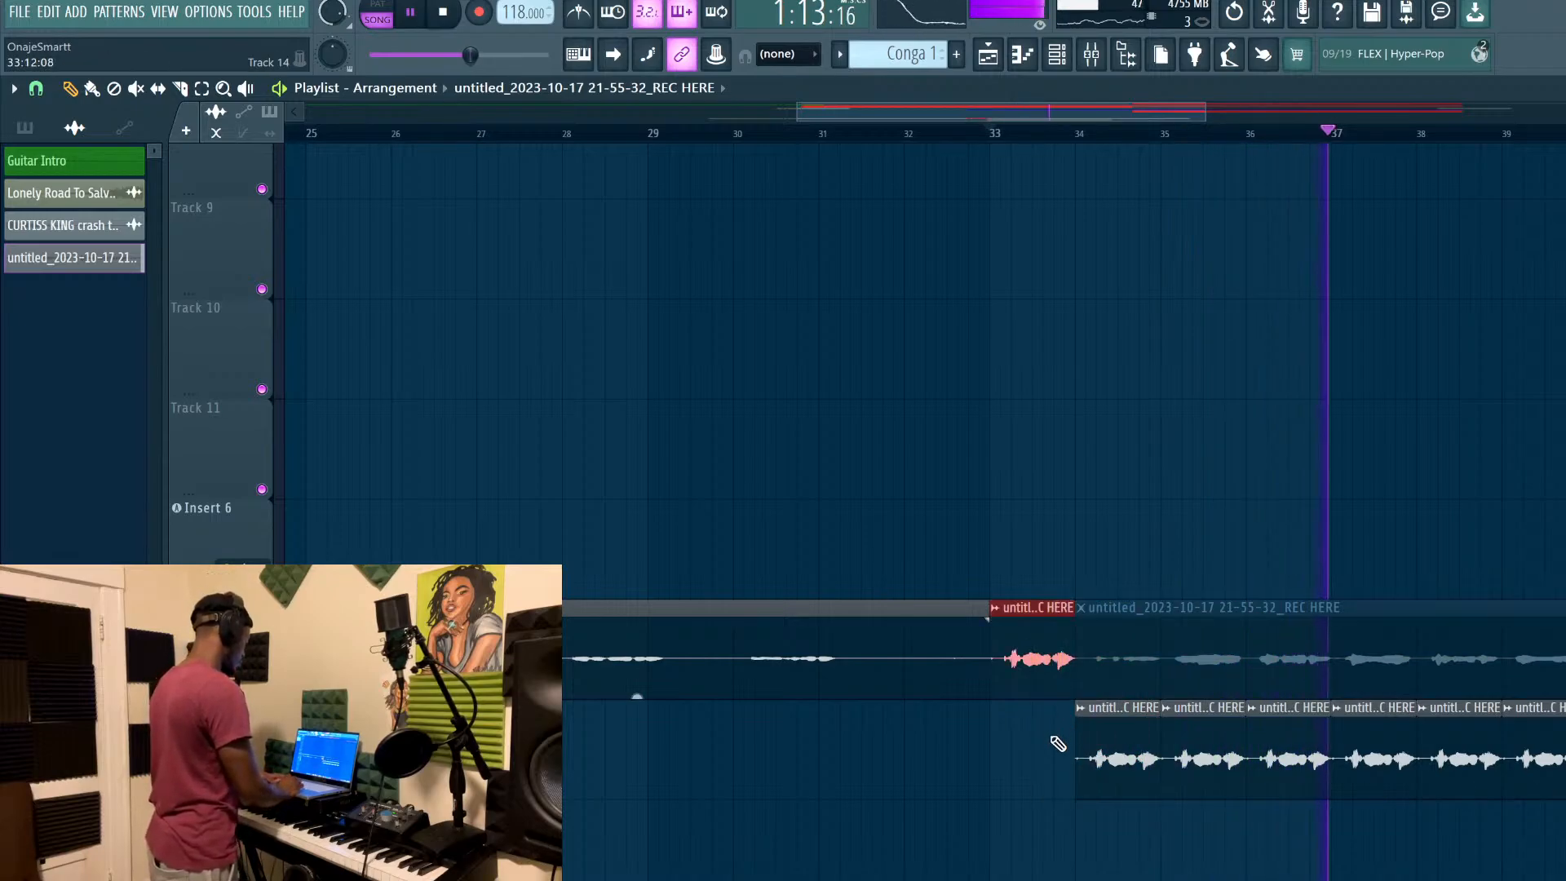
pyautogui.keyDown('ctrl'); pyautogui.moveTo(1059, 741); pyautogui.dragTo(1523, 724); pyautogui.keyUp('ctrl')
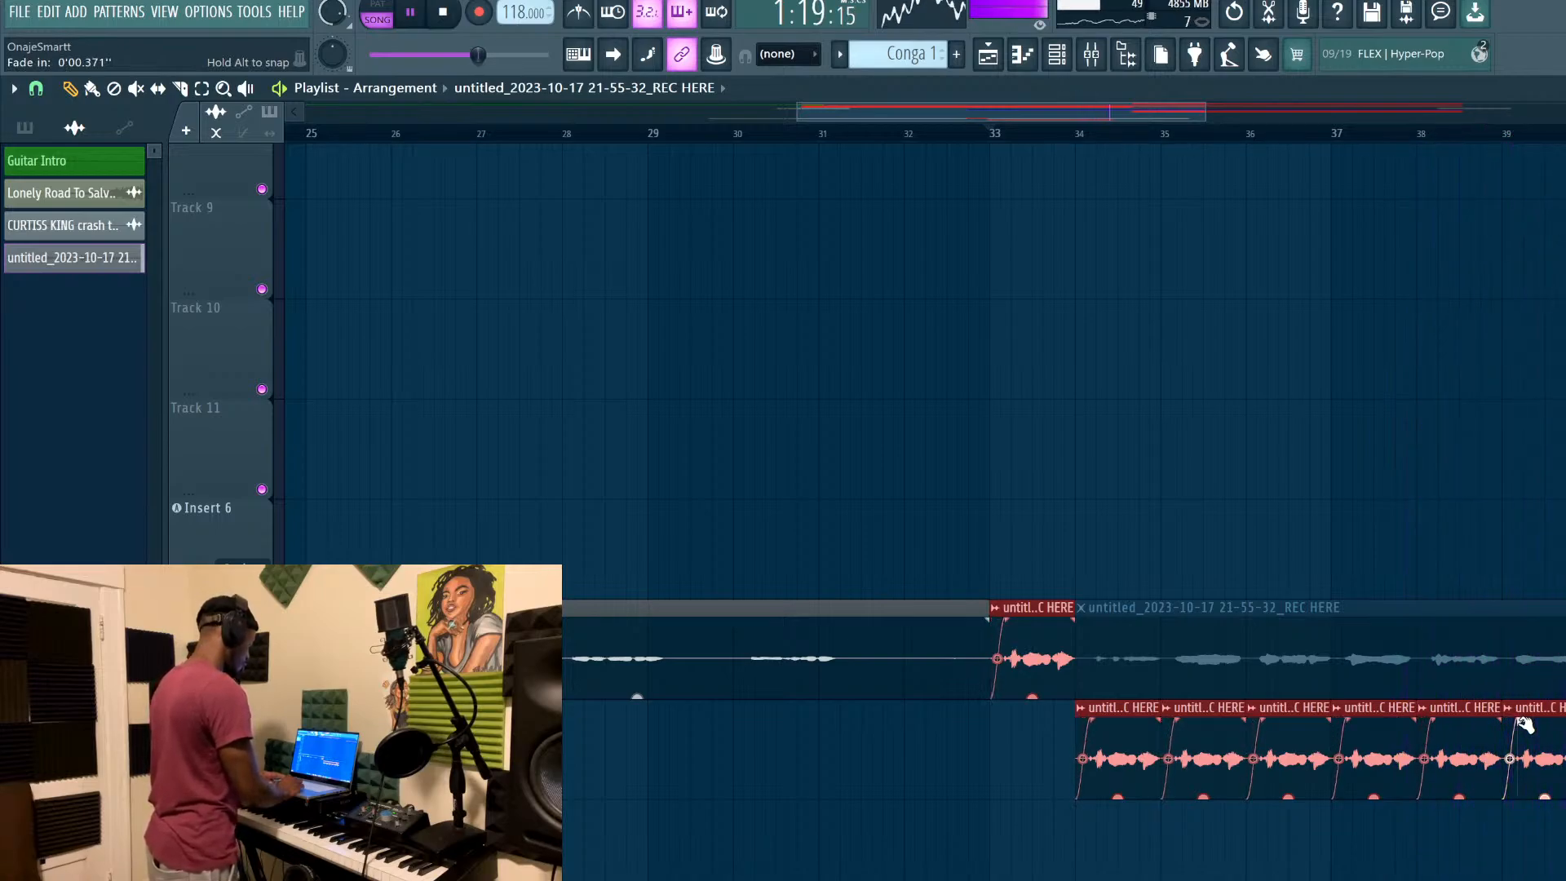
pyautogui.press('space')
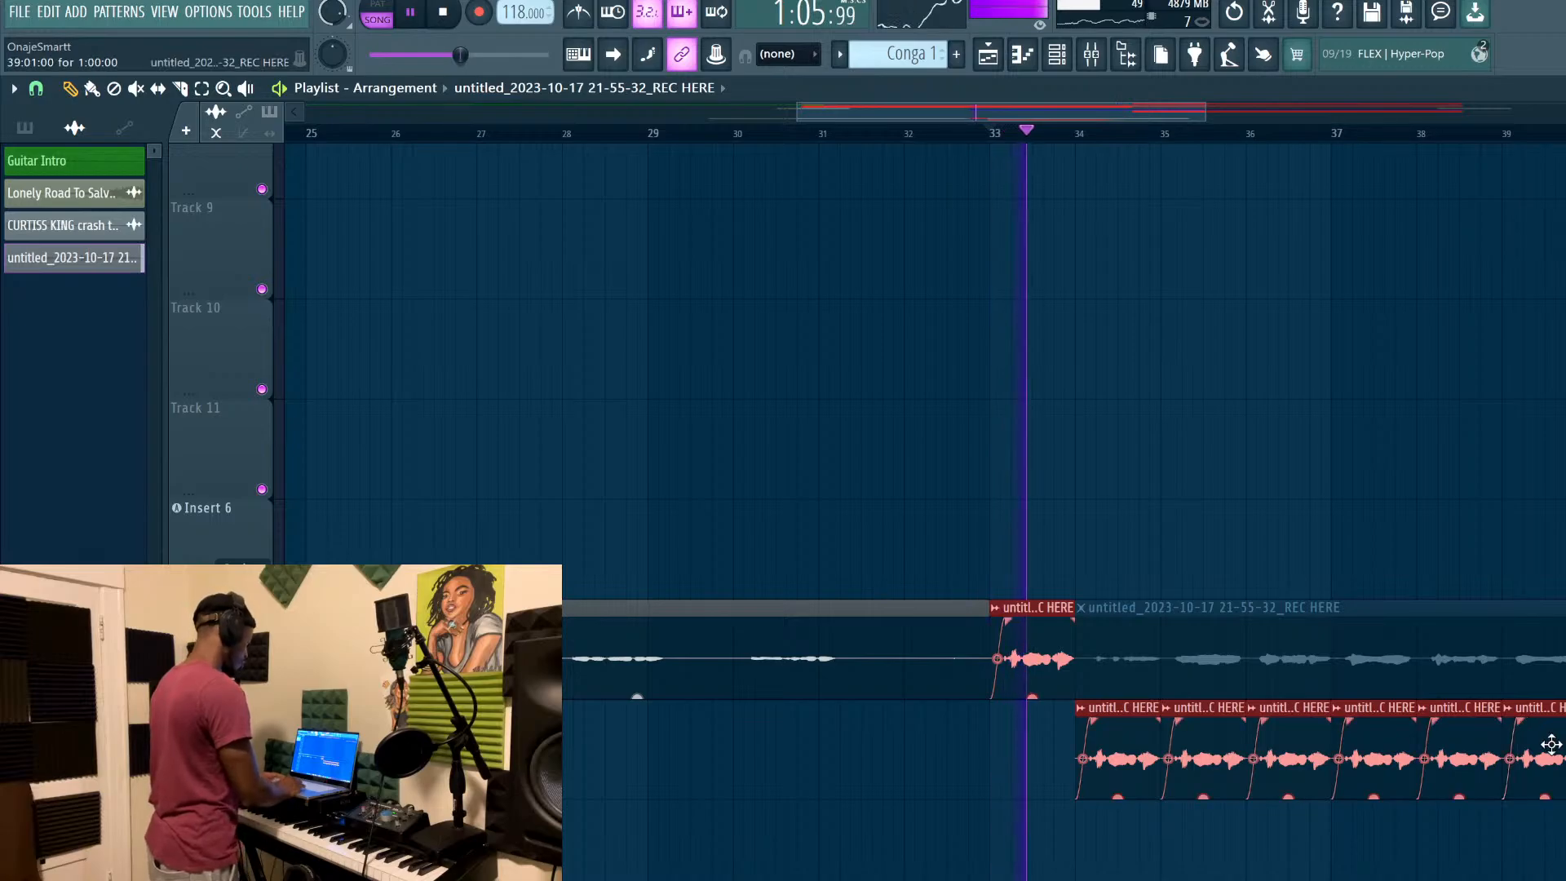
pyautogui.keyDown('ctrl'); pyautogui.click(1545, 741); pyautogui.keyUp('ctrl')
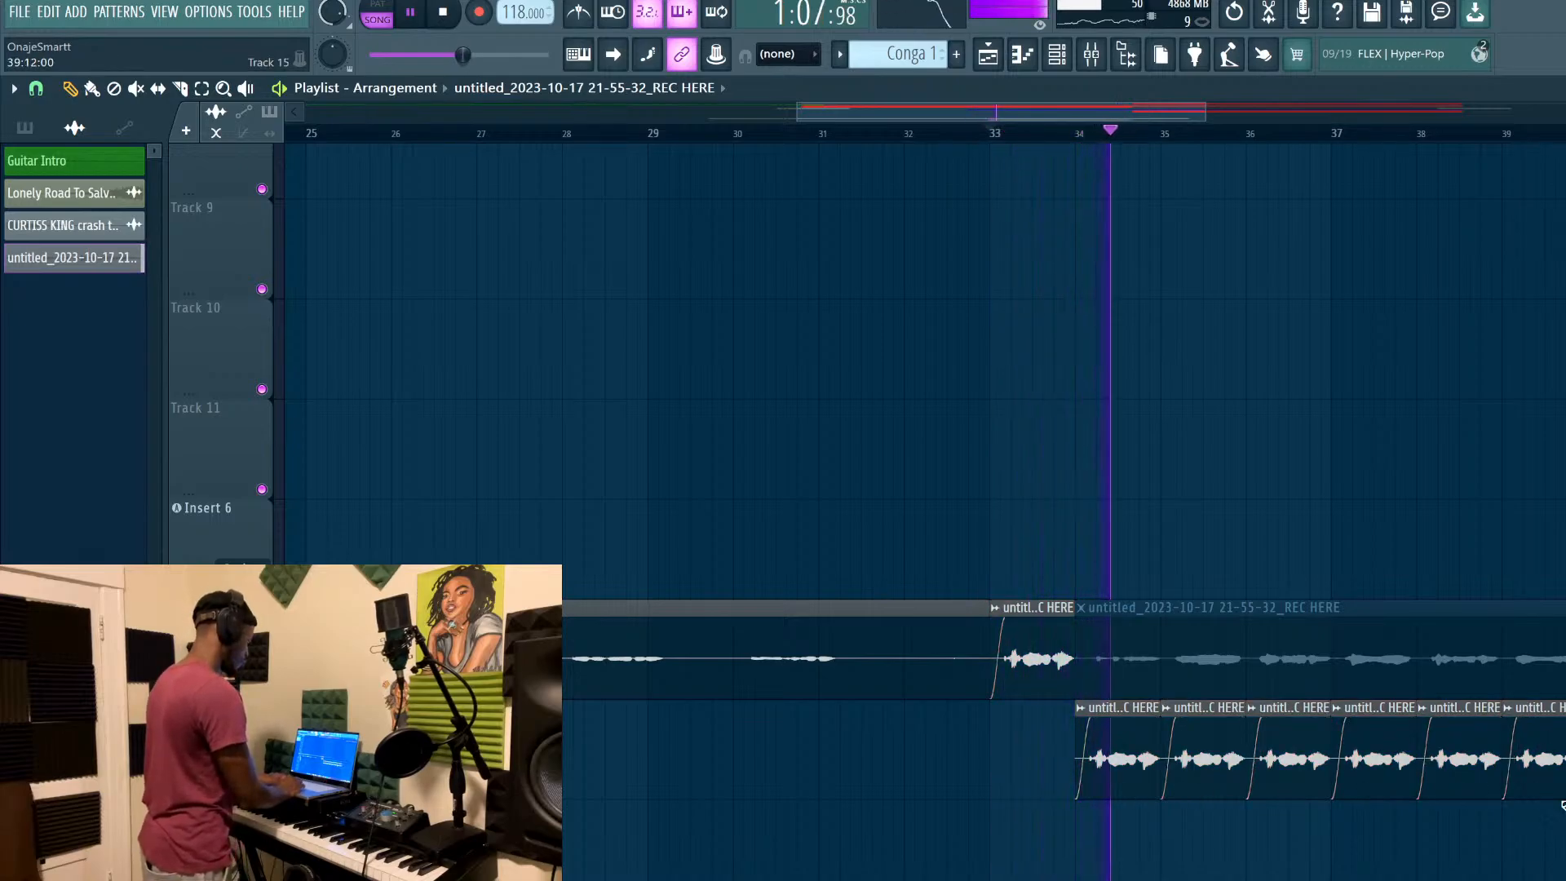
# Play the arrangement from bar 33 and look through its tracks to review the looped audio phrase with the beat
pyautogui.scroll(-3, 1237, 146)
pyautogui.scroll(-2, 1142, 294)
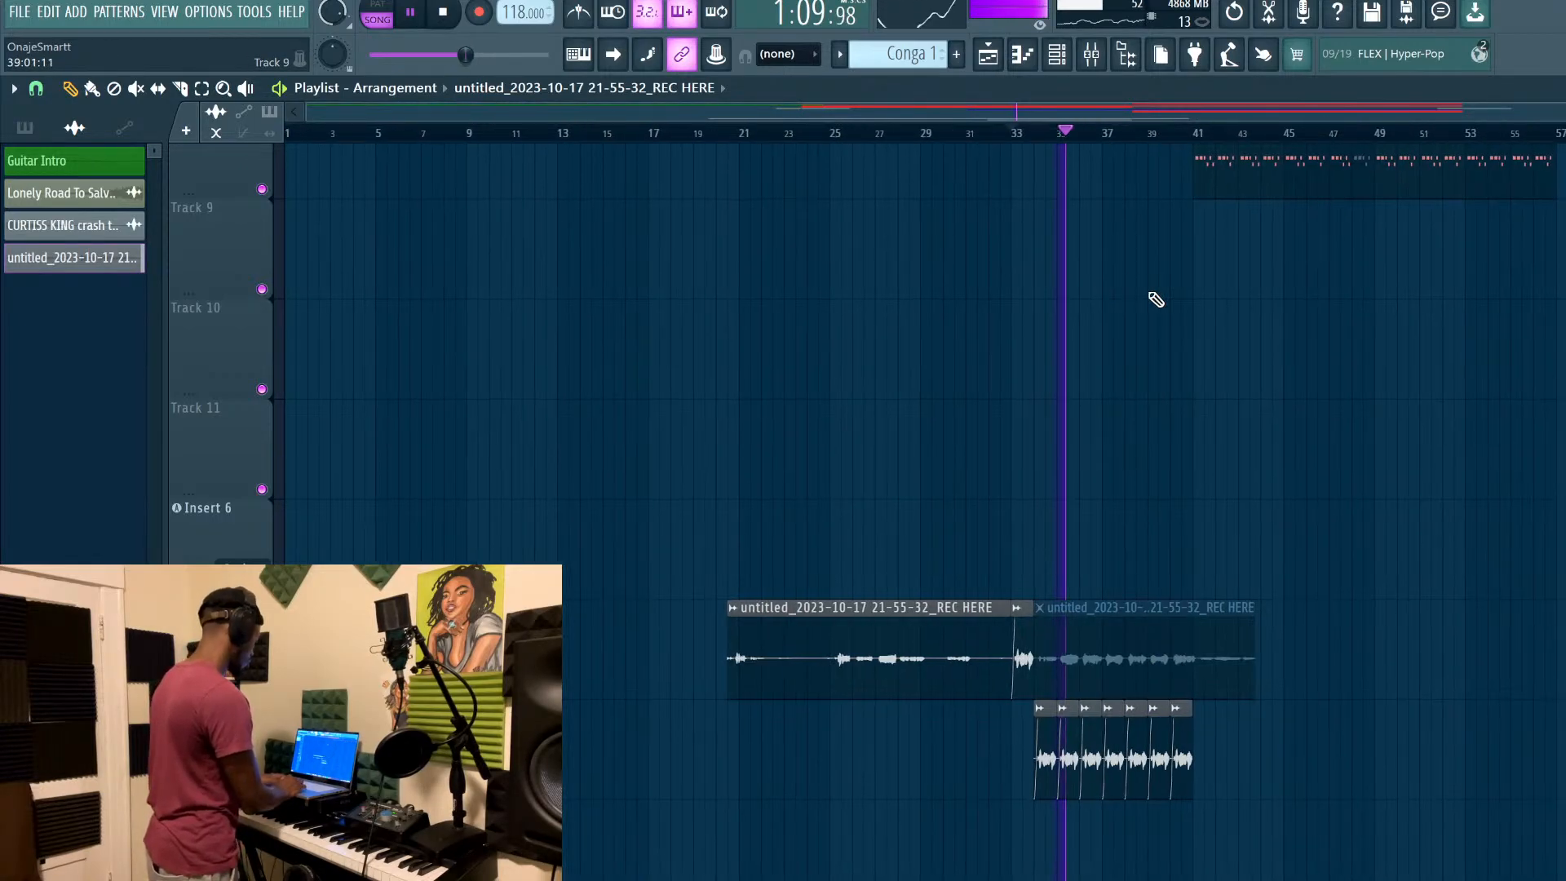
pyautogui.scroll(6, 1153, 297)
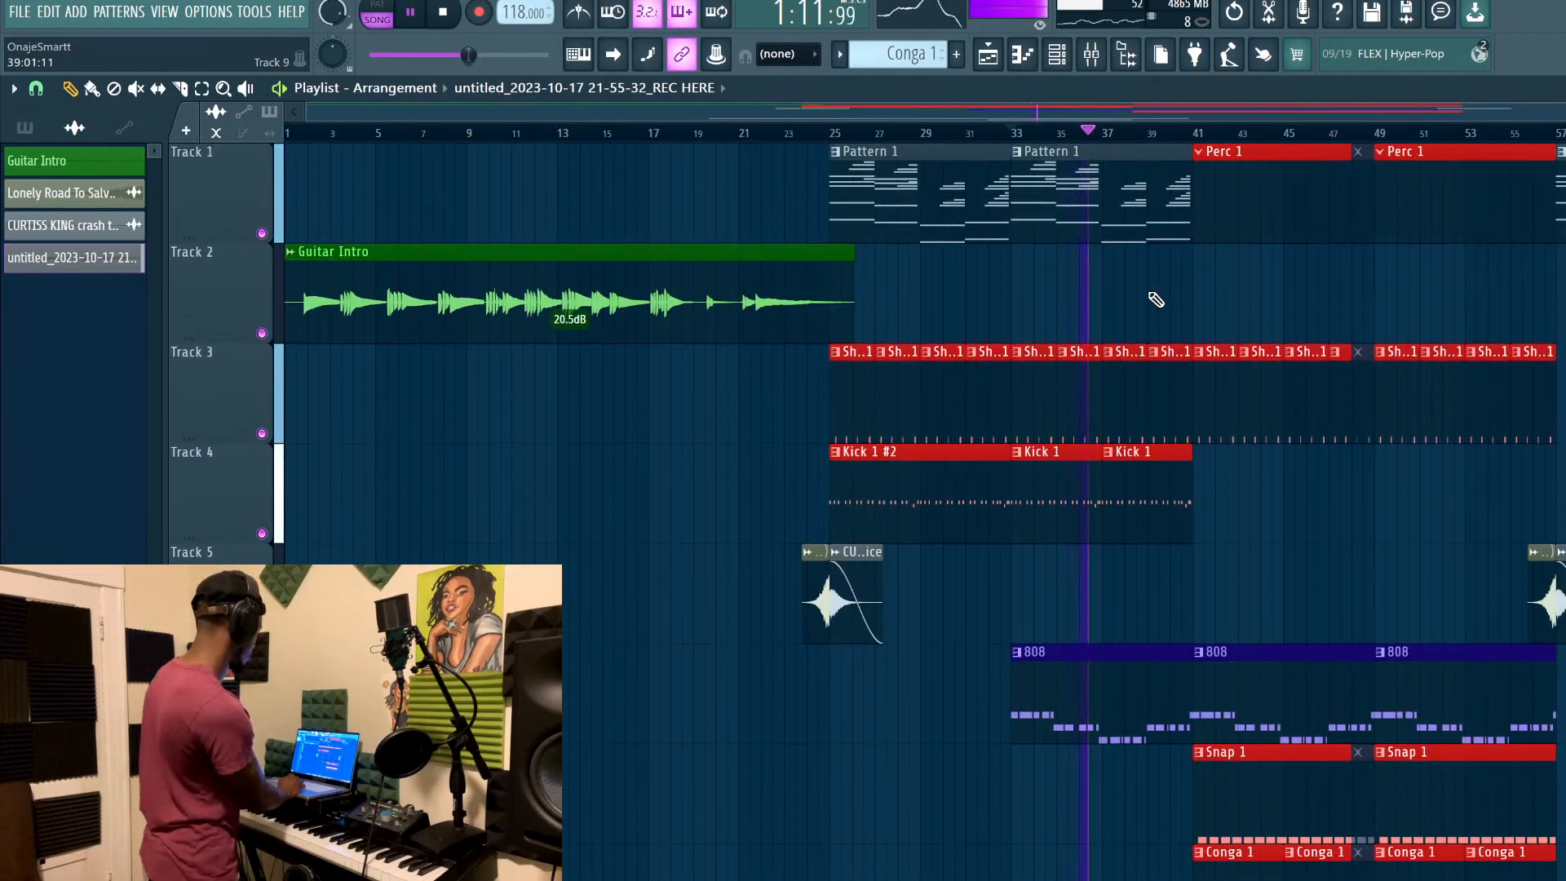
pyautogui.scroll(-2, 1155, 299)
pyautogui.hscroll(3, 1156, 299)
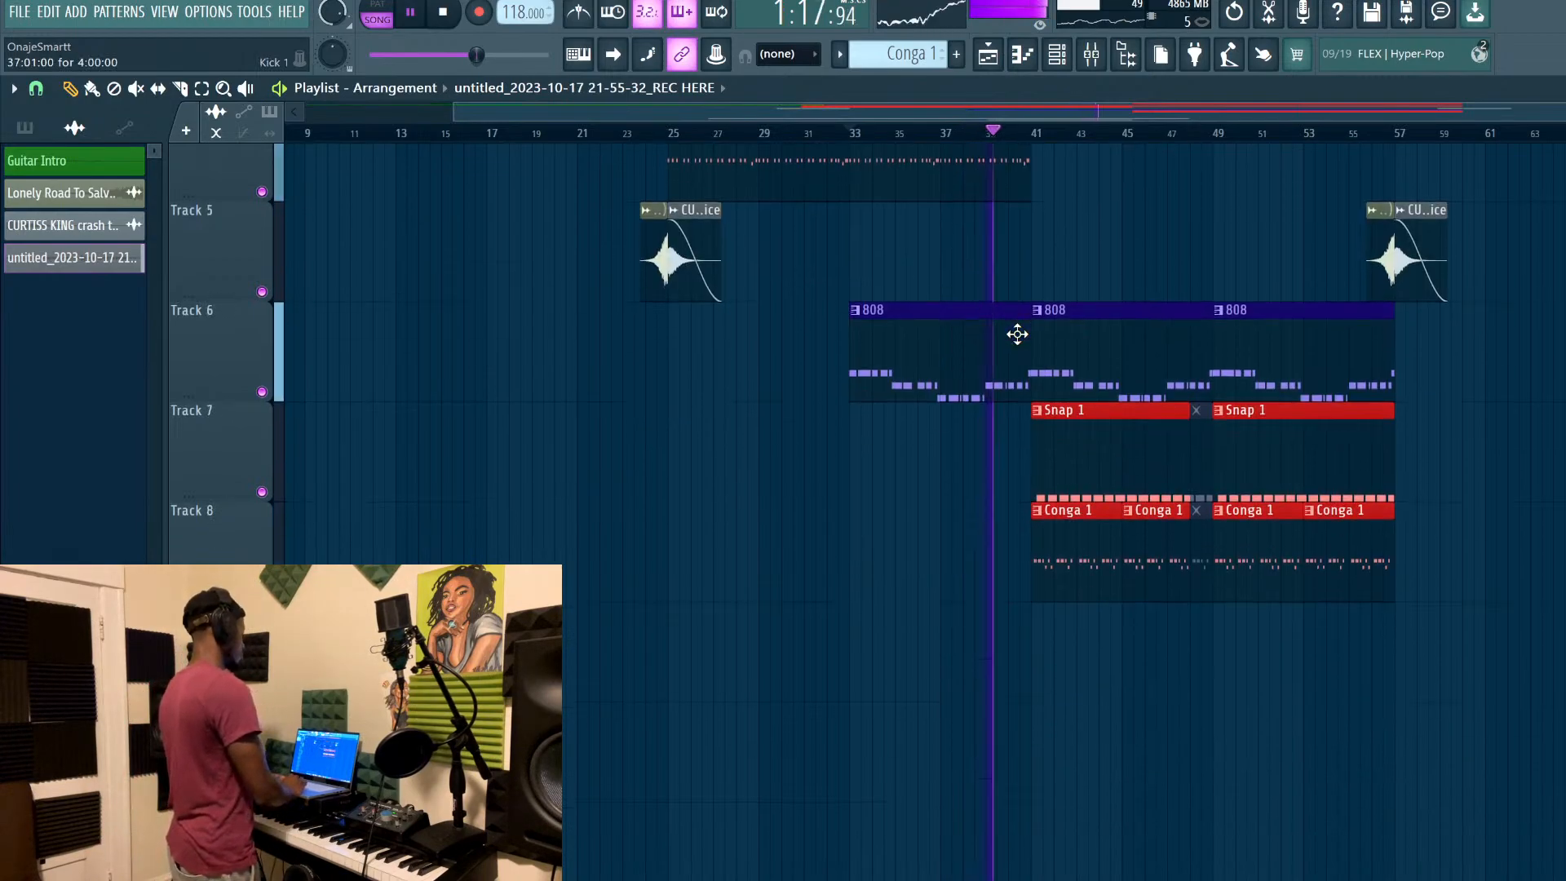
pyautogui.scroll(-2, 1015, 332)
pyautogui.scroll(1, 1017, 334)
pyautogui.scroll(-2, 1017, 334)
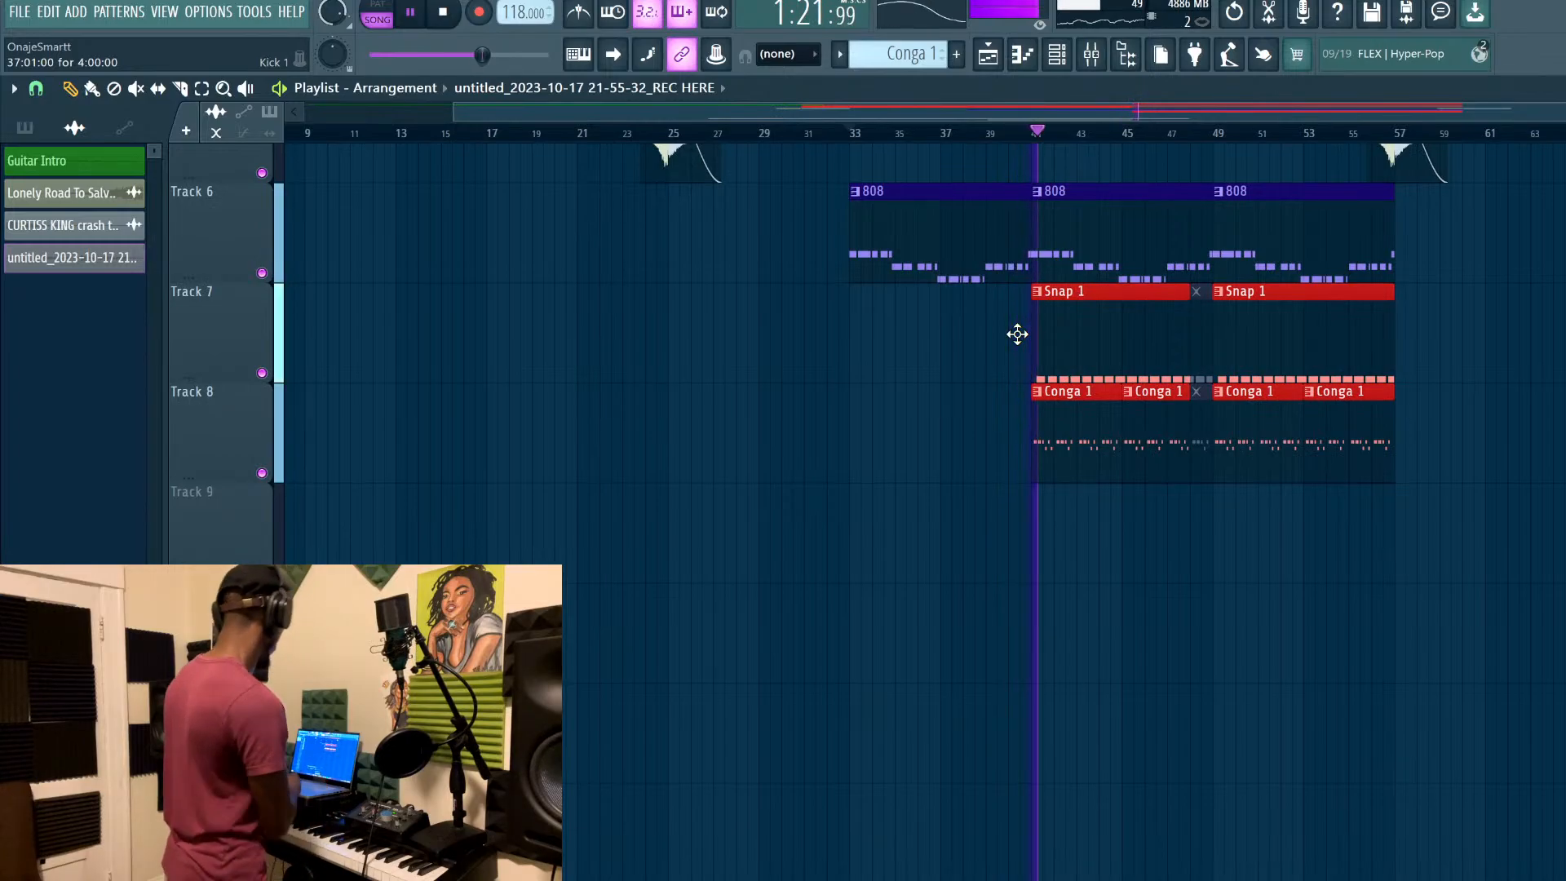
# Stop playback and copy the last one-bar phrase slice to bar 41 on the track below the take
pyautogui.press('space')
pyautogui.scroll(-4, 1124, 666)
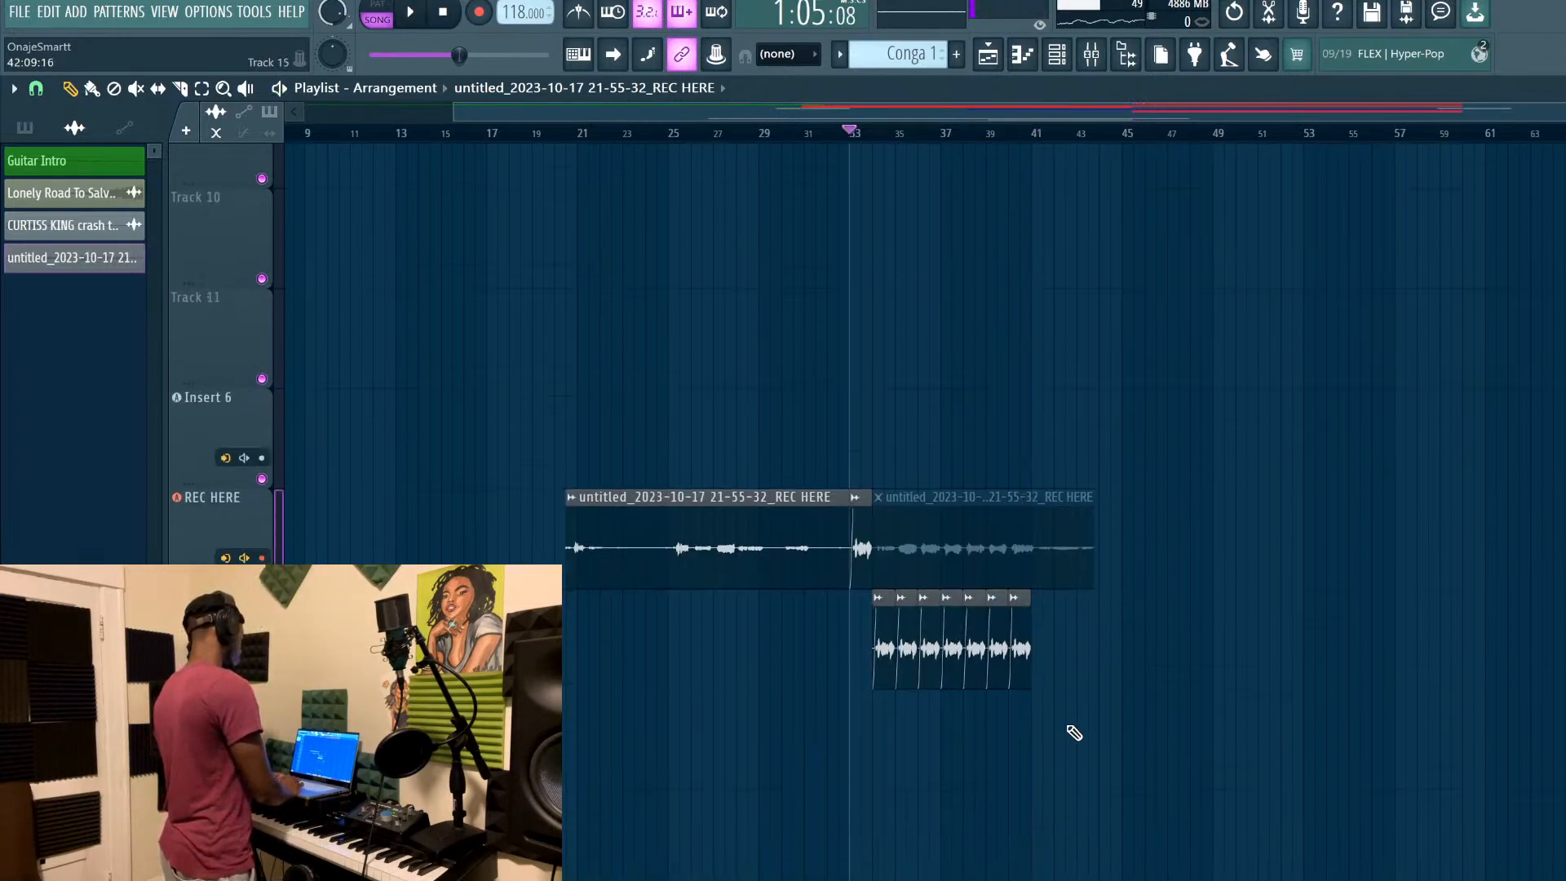
pyautogui.scroll(4, 1032, 644)
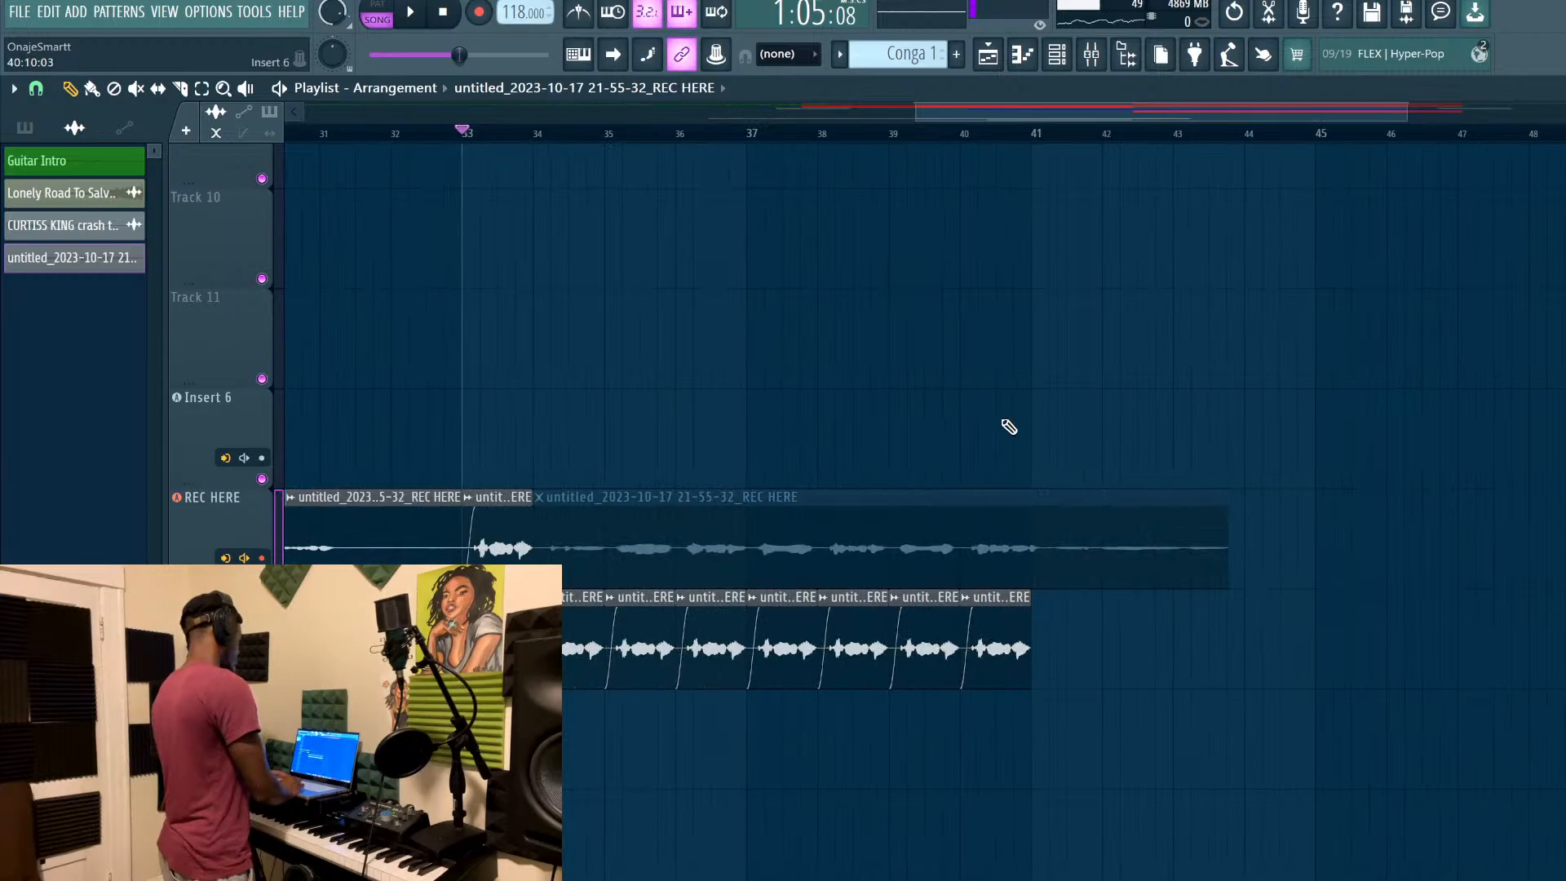
pyautogui.click(1037, 438)
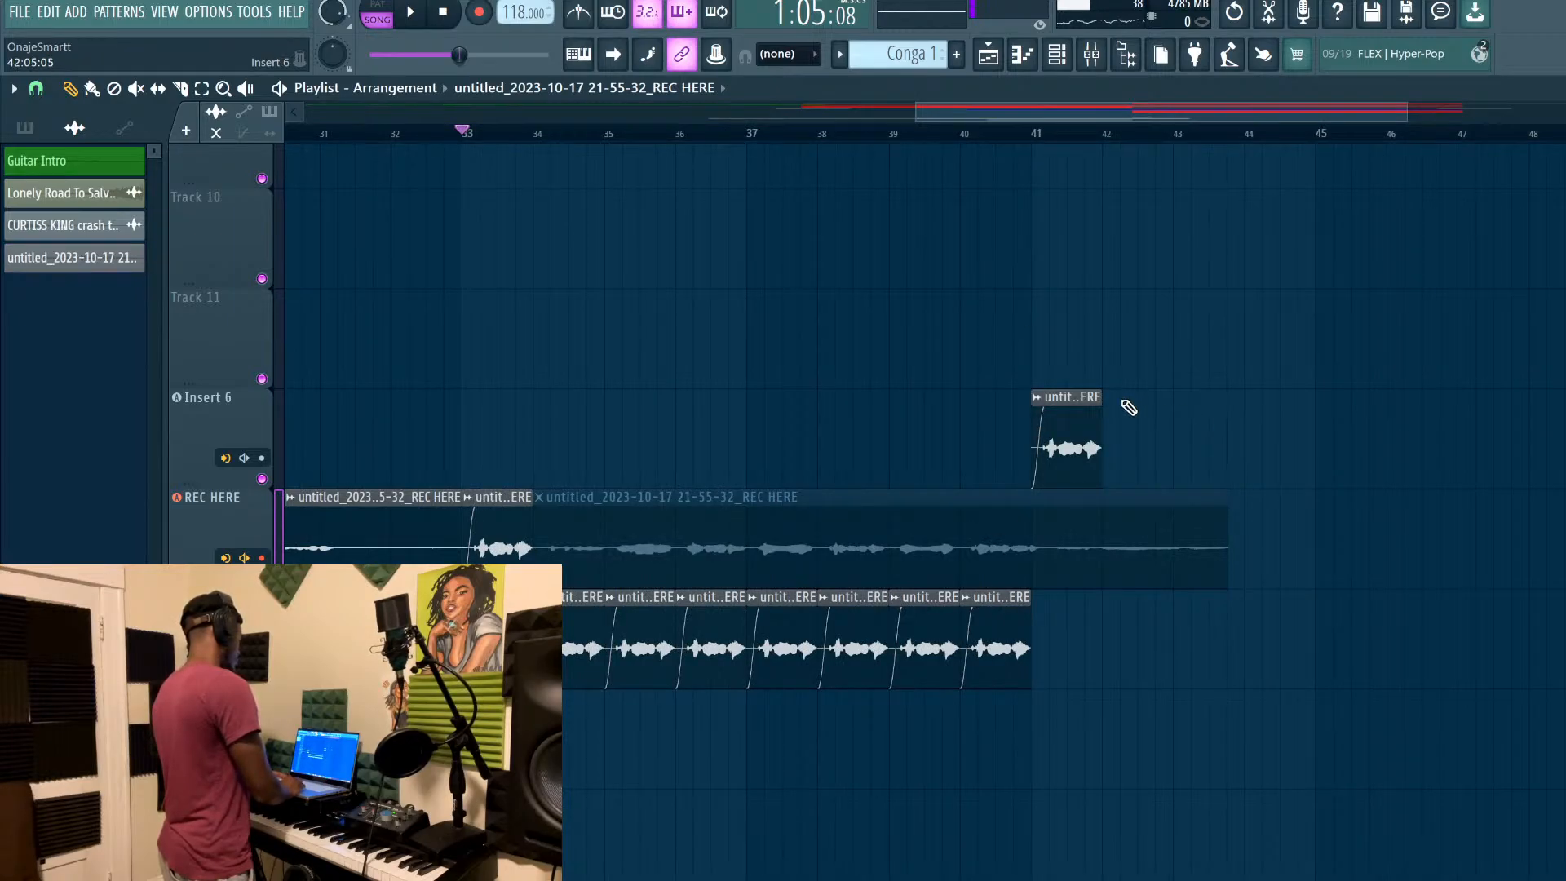
pyautogui.hotkey('ctrl', 'z')
pyautogui.keyDown('ctrl'); pyautogui.click(1014, 662); pyautogui.keyUp('ctrl')
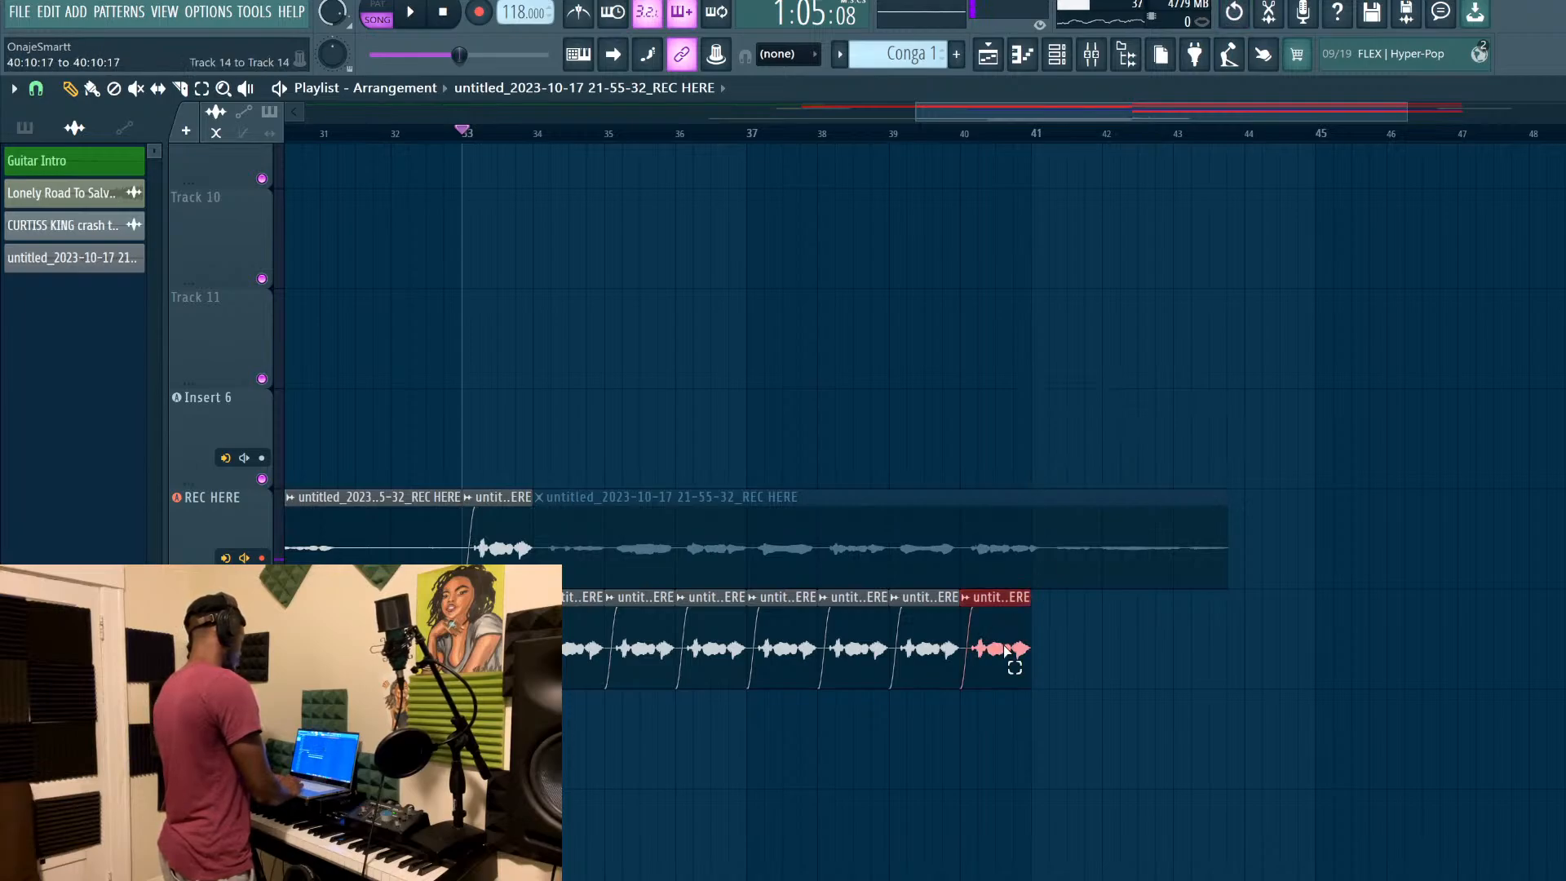
pyautogui.moveTo(1002, 645); pyautogui.dragTo(1055, 645)
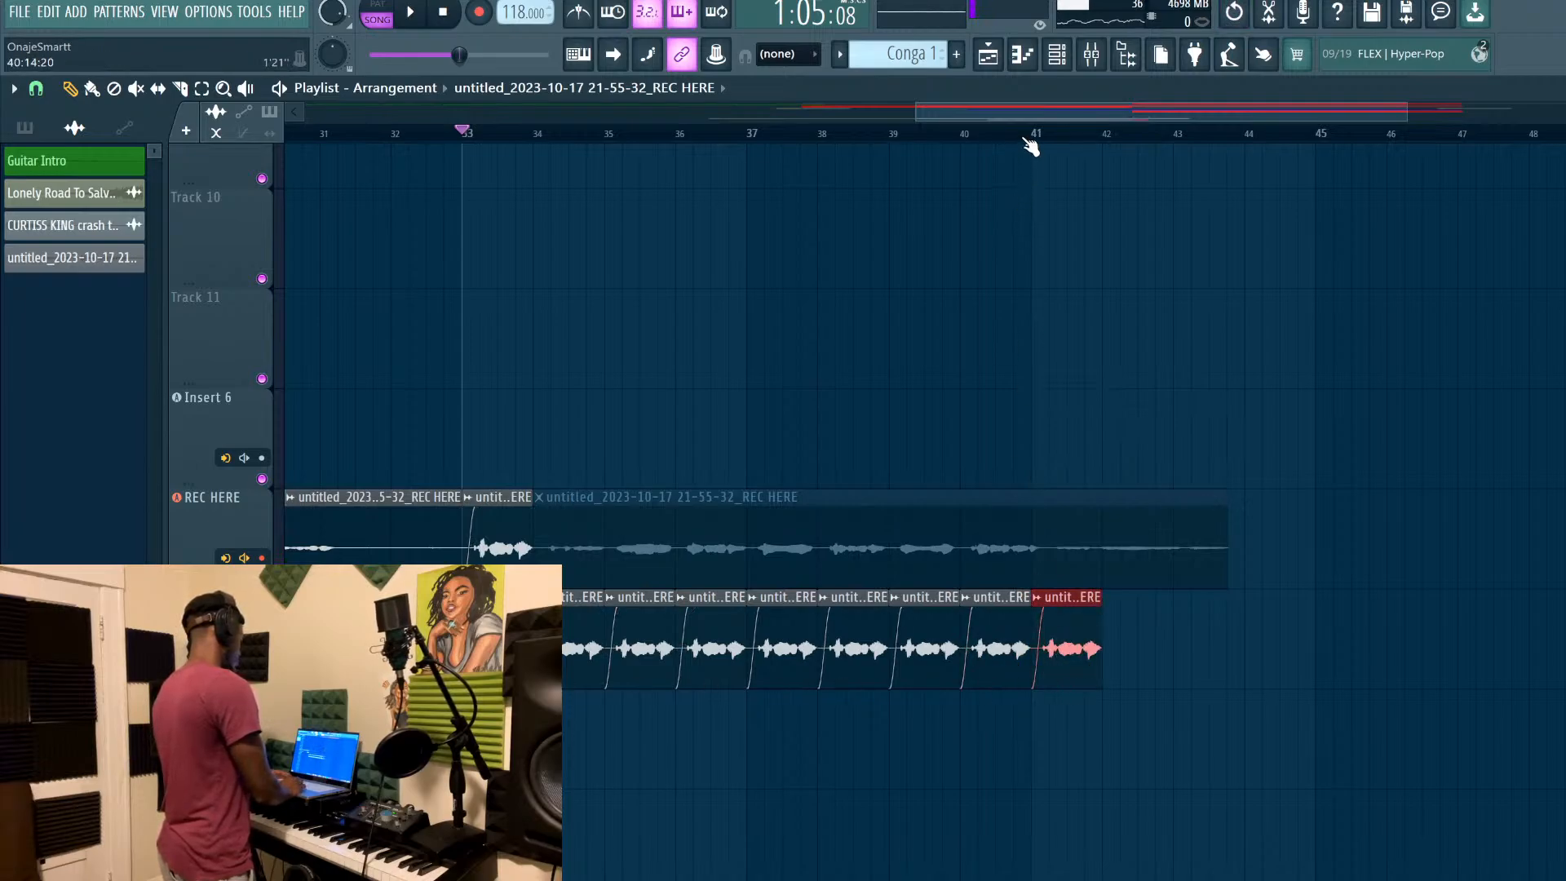
# Record a new audio take from bar 40 and trim its end to just past bar 43
pyautogui.click(1018, 136)
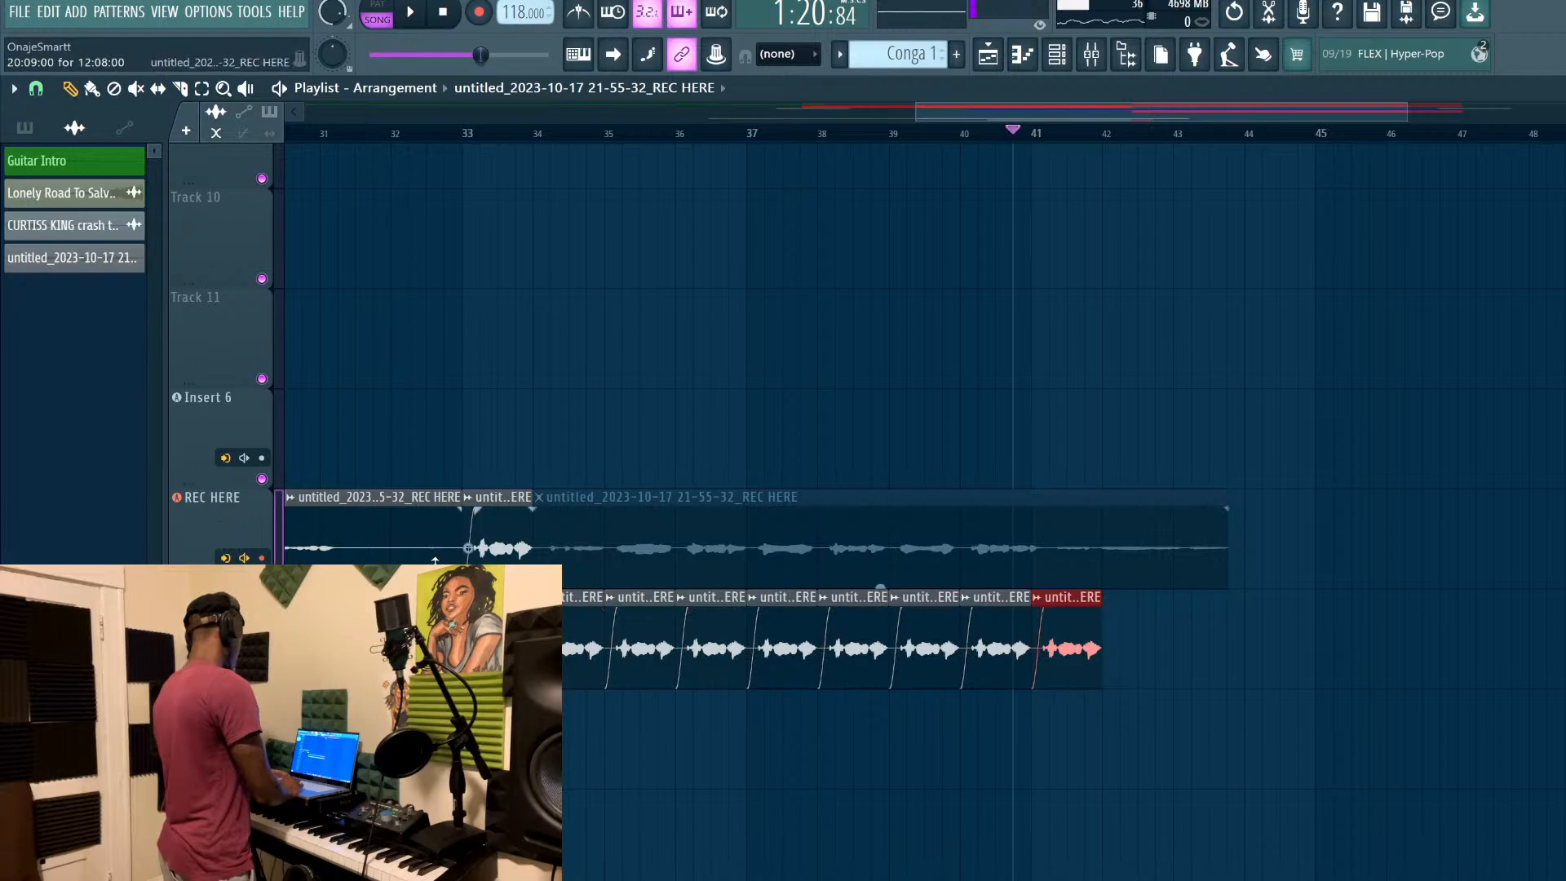
pyautogui.press('r')
pyautogui.press('space')
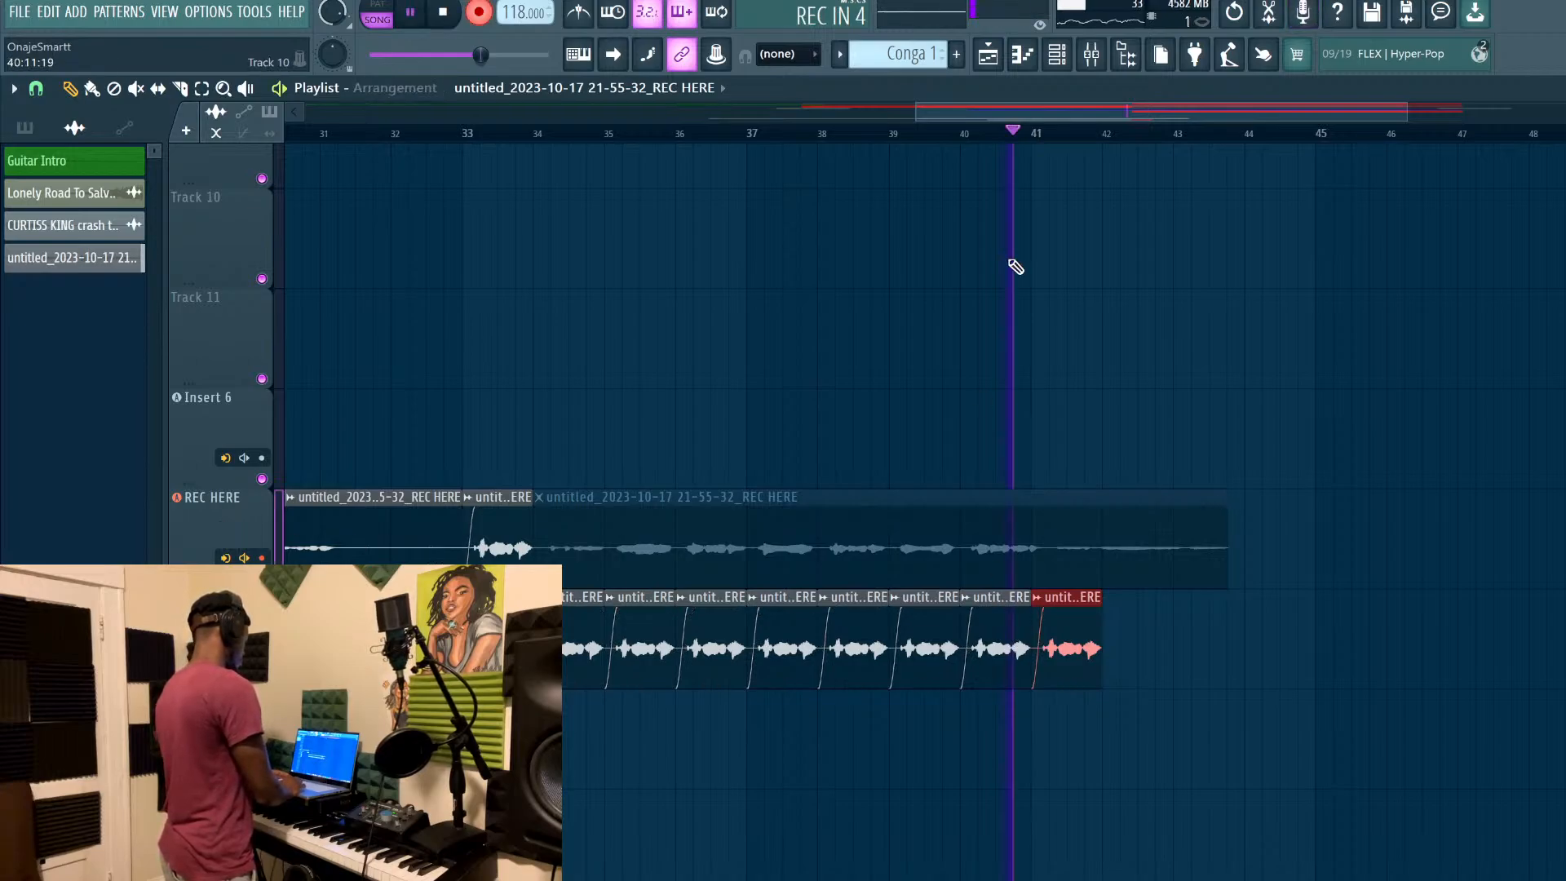
pyautogui.click(971, 135)
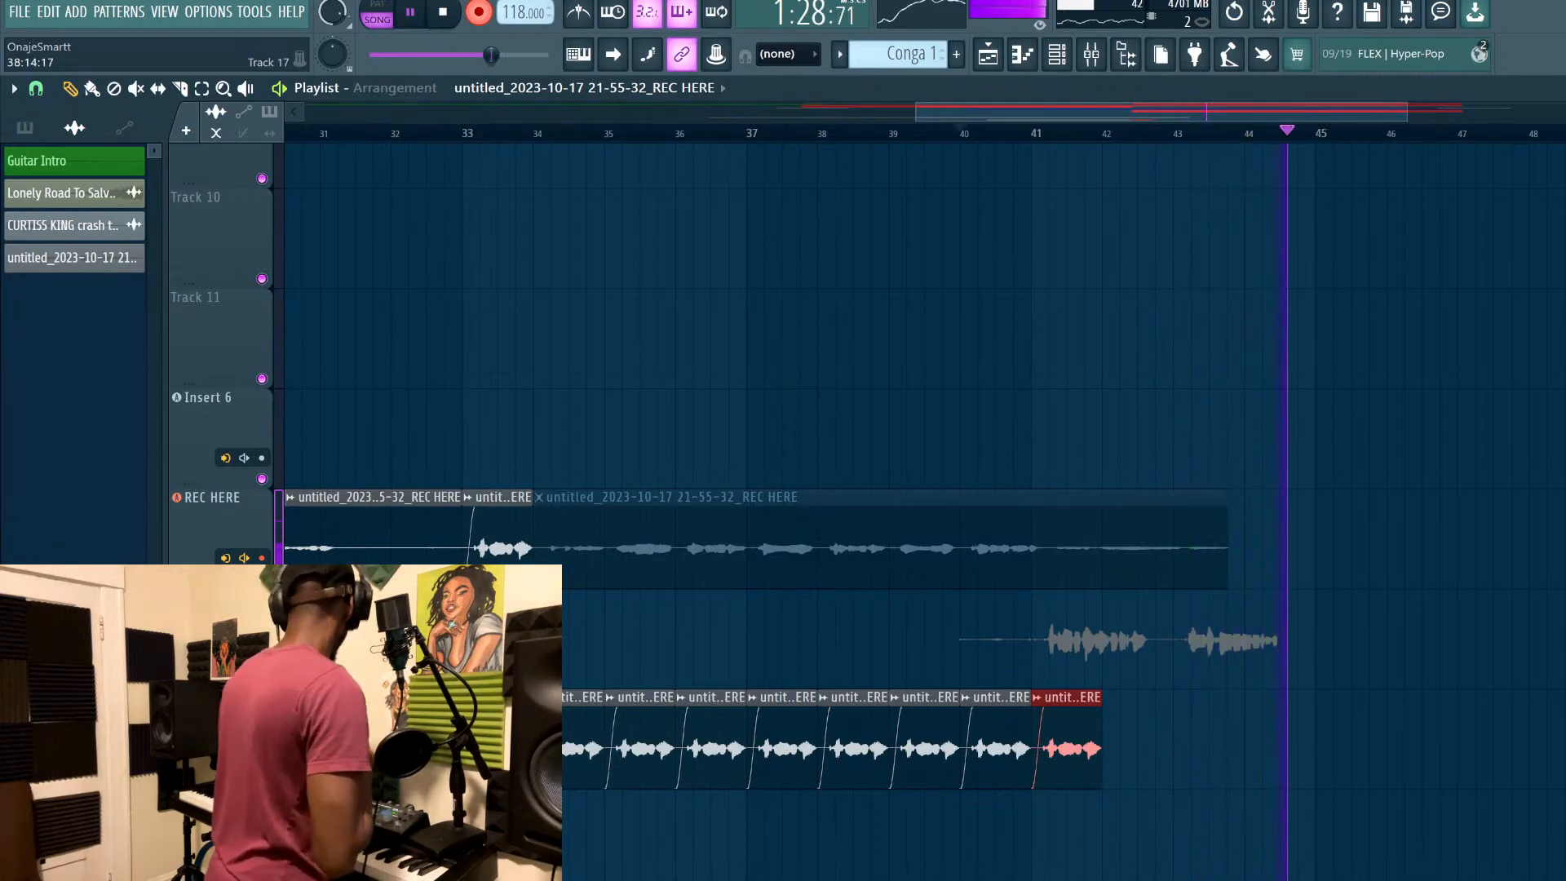
pyautogui.press('space')
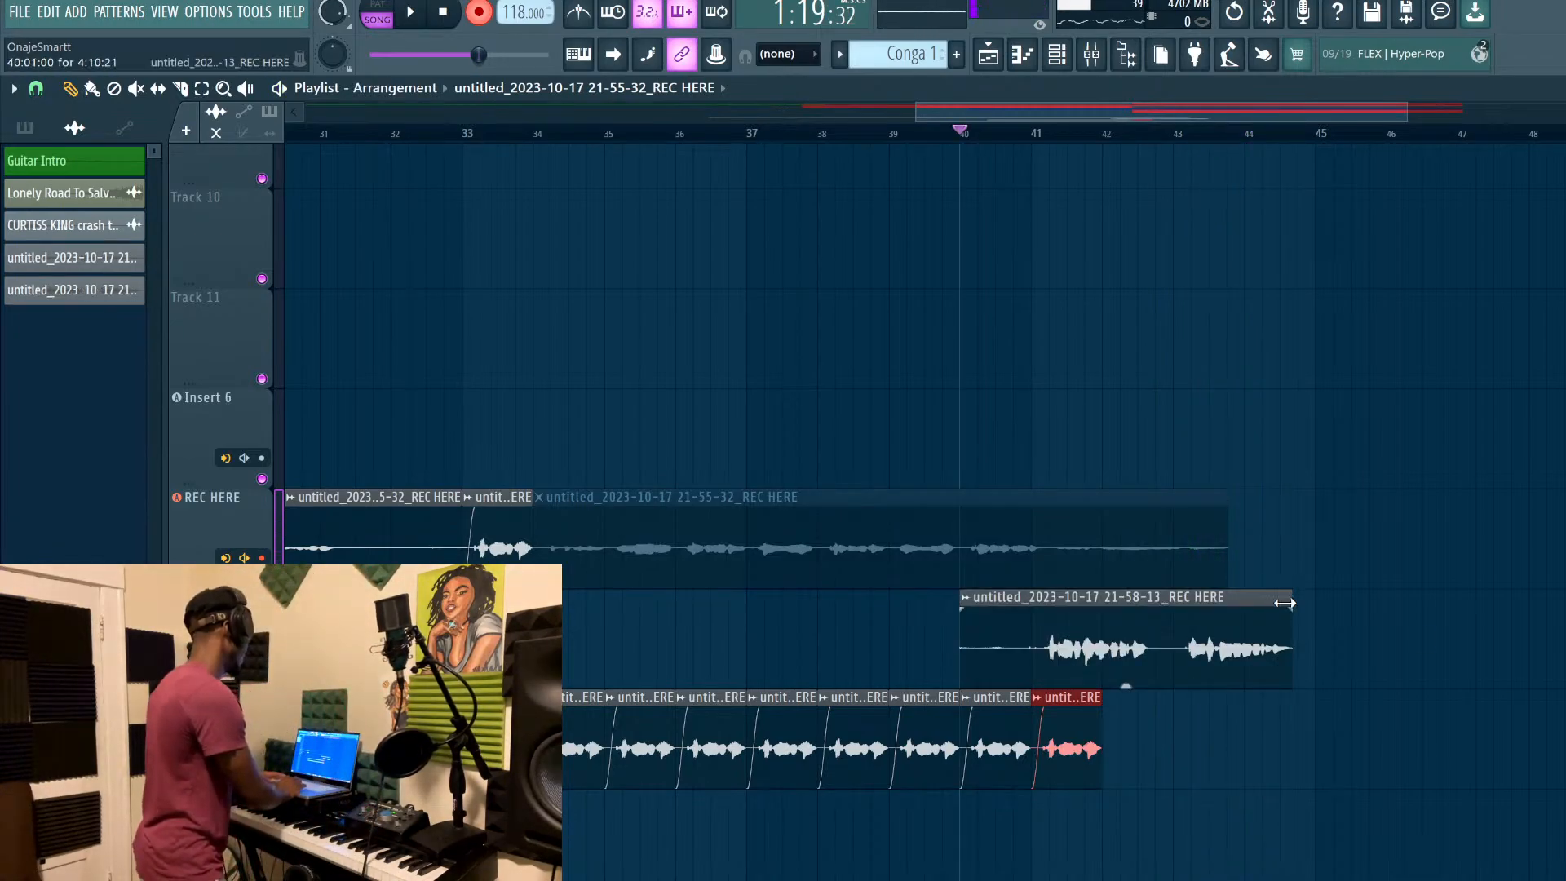
pyautogui.moveTo(1285, 601); pyautogui.dragTo(1180, 605)
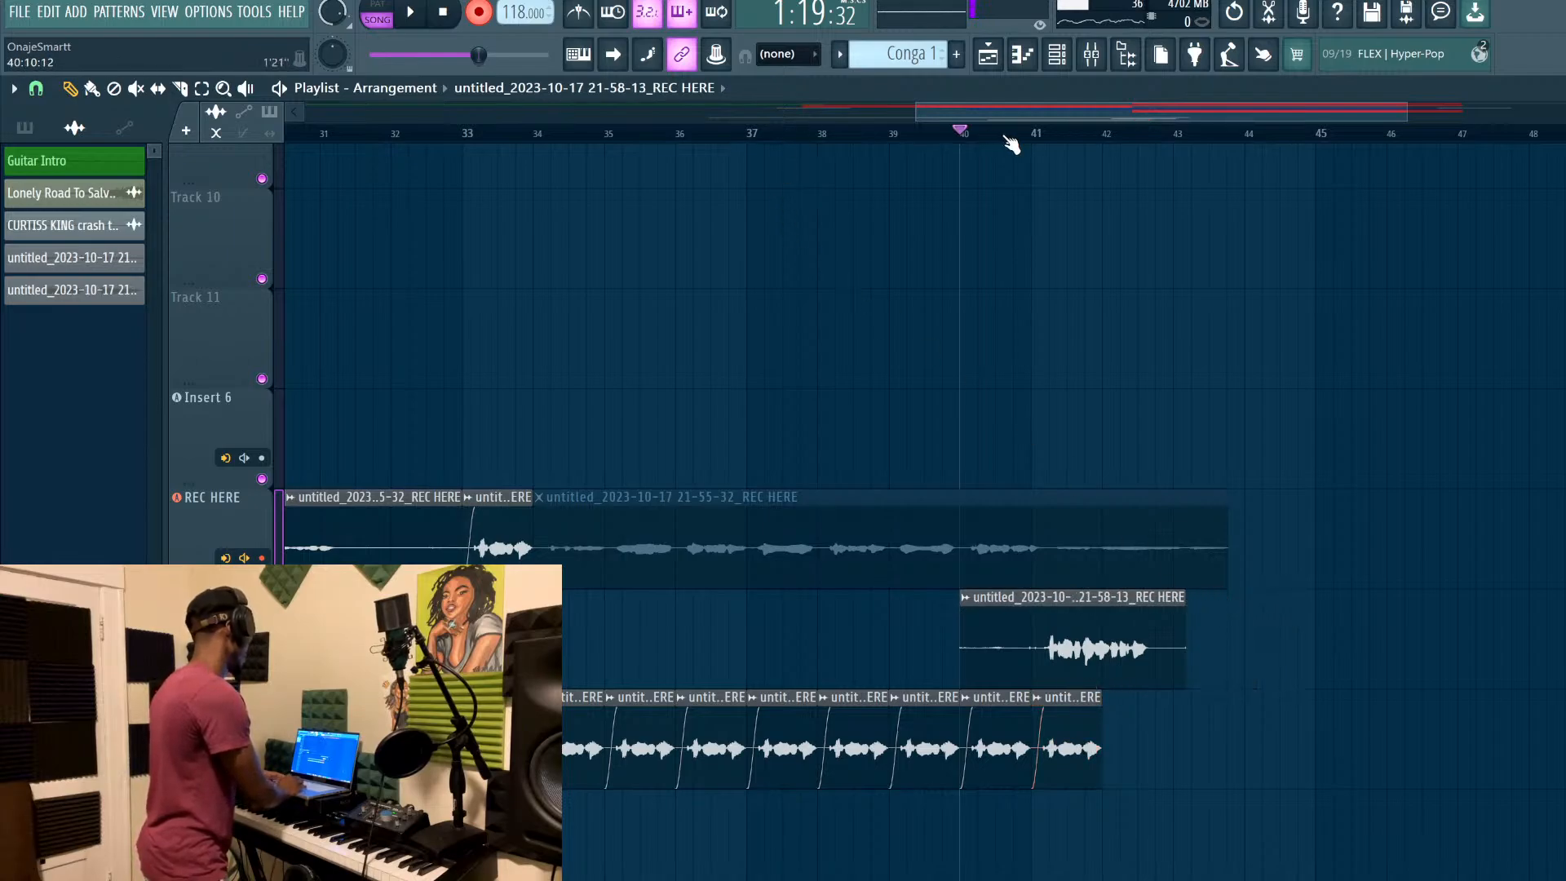
# Record an answering phrase over bars 43 and 44, starting from about mid-bar 40 and undoing the first two takes
pyautogui.click(1013, 140)
pyautogui.press('space')
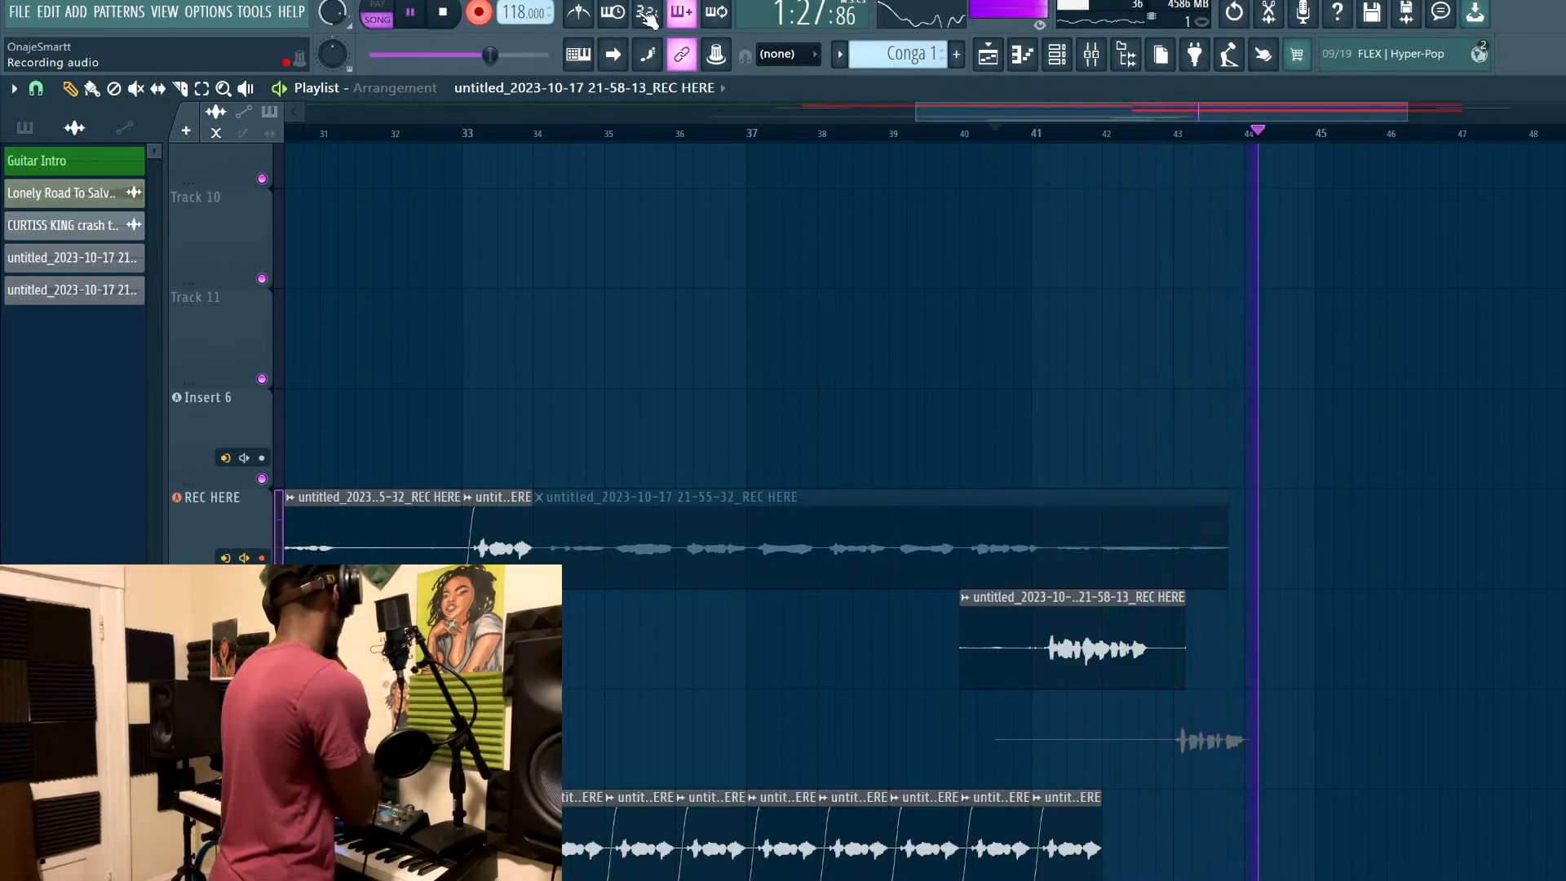
pyautogui.press('space')
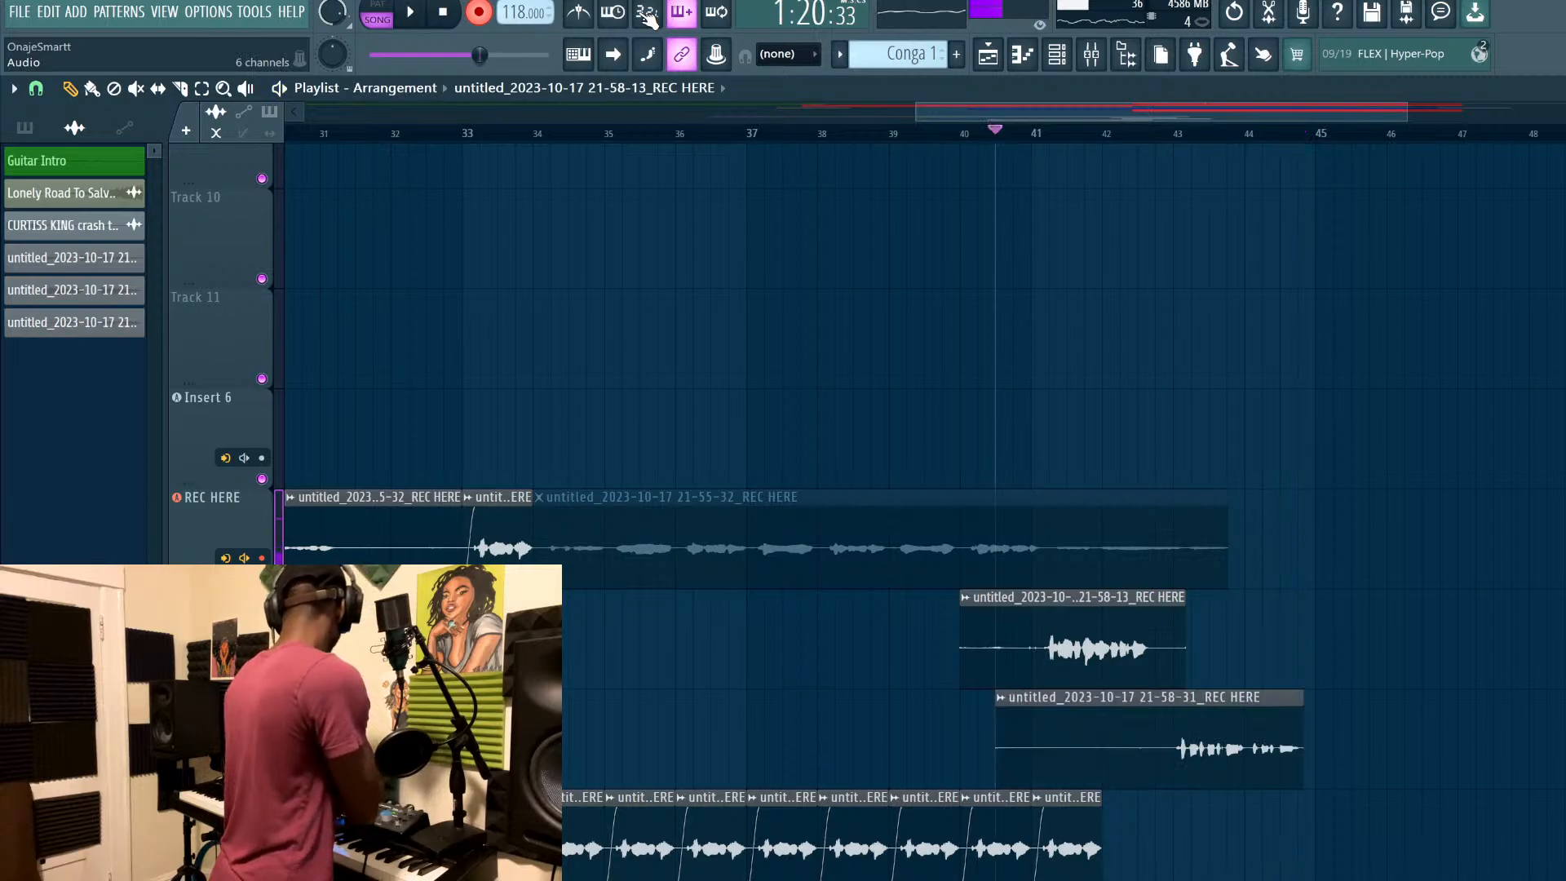
pyautogui.hotkey('ctrl', 'z')
pyautogui.press('space')
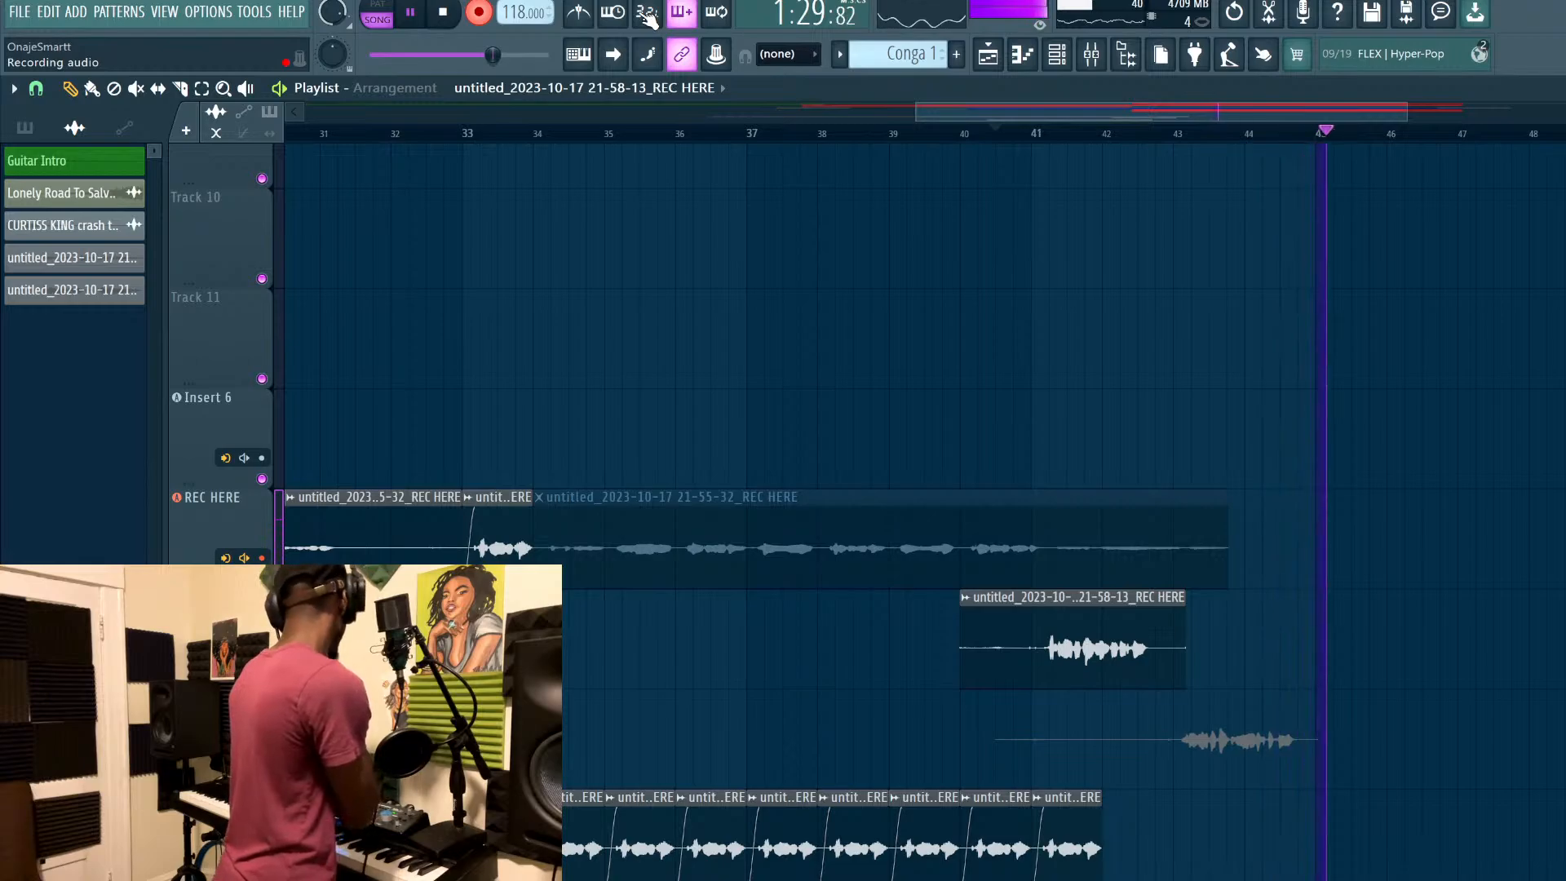
pyautogui.press('space')
pyautogui.hotkey('ctrl', 'z')
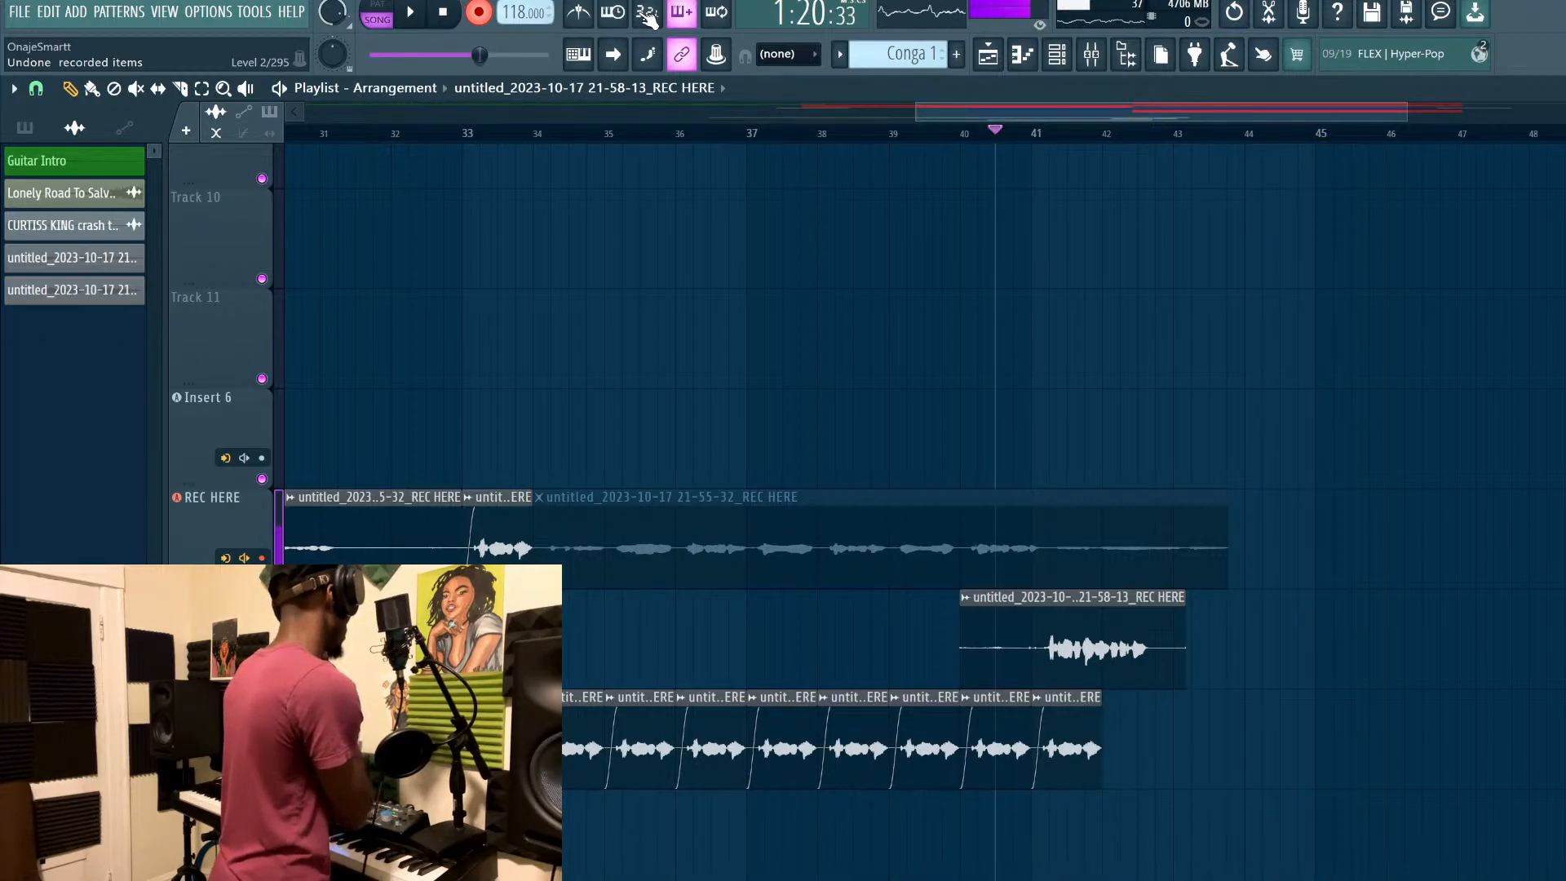
pyautogui.press('space')
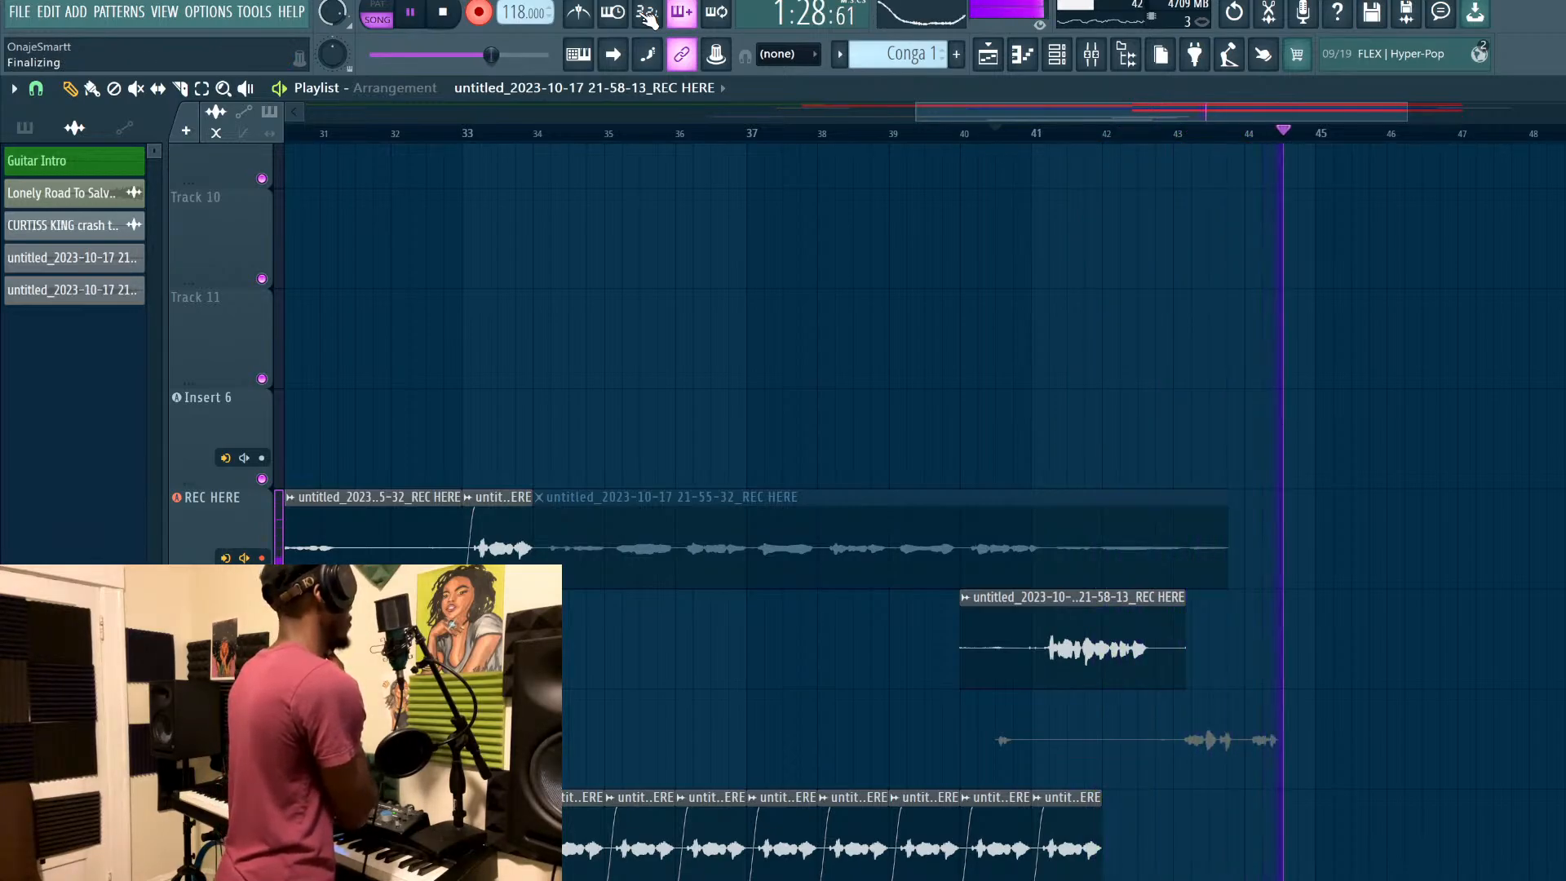
pyautogui.press('space')
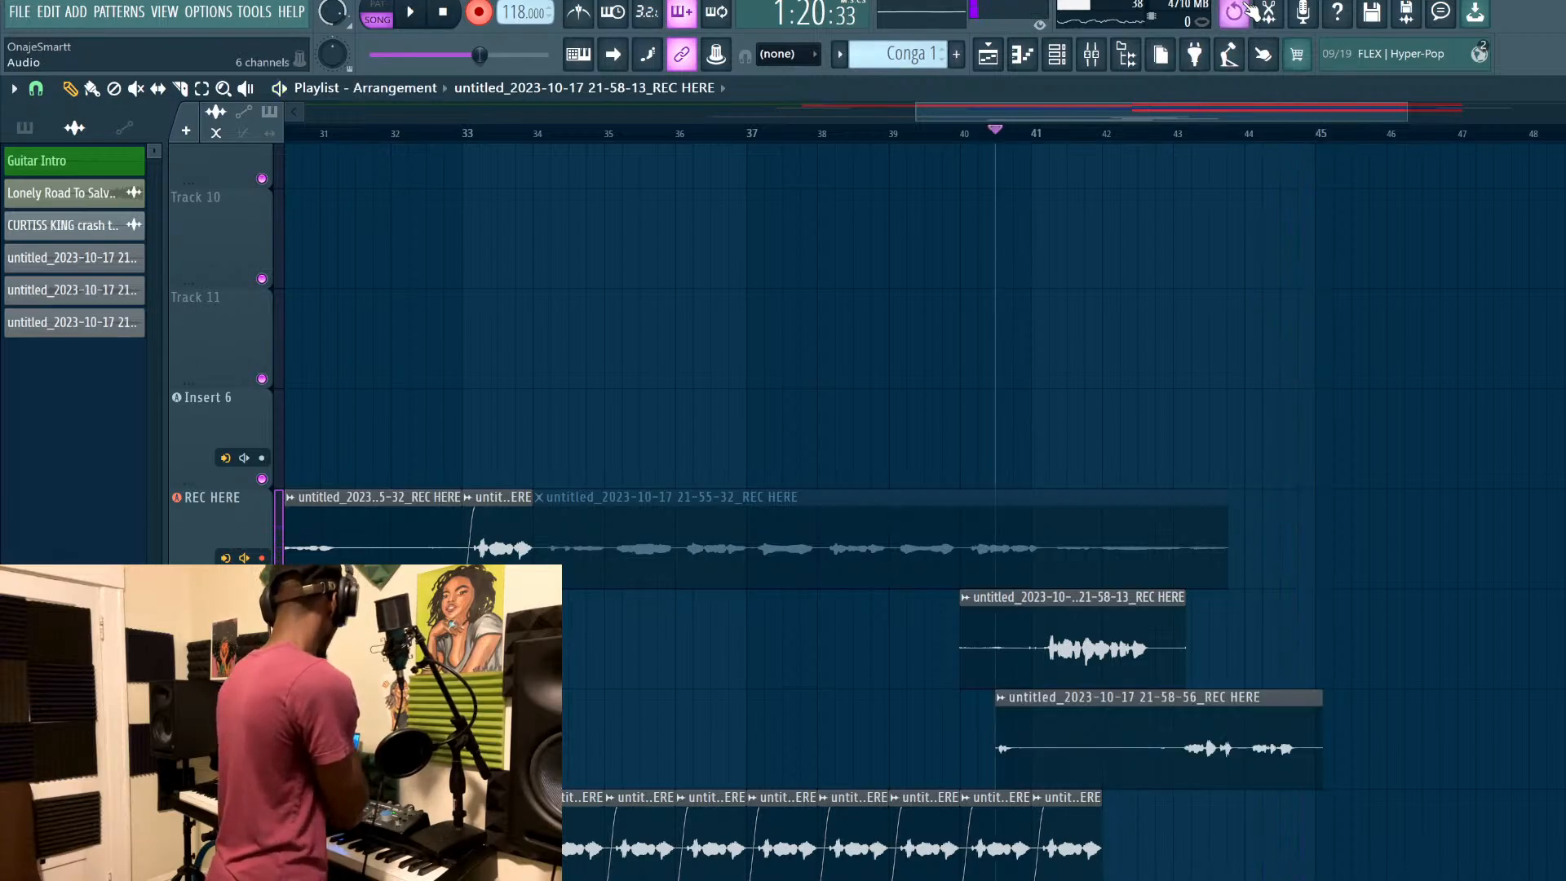
# Record two short overlapping takes from late bar 43 and about bar 44, undoing and redoing the first one
pyautogui.press('space')
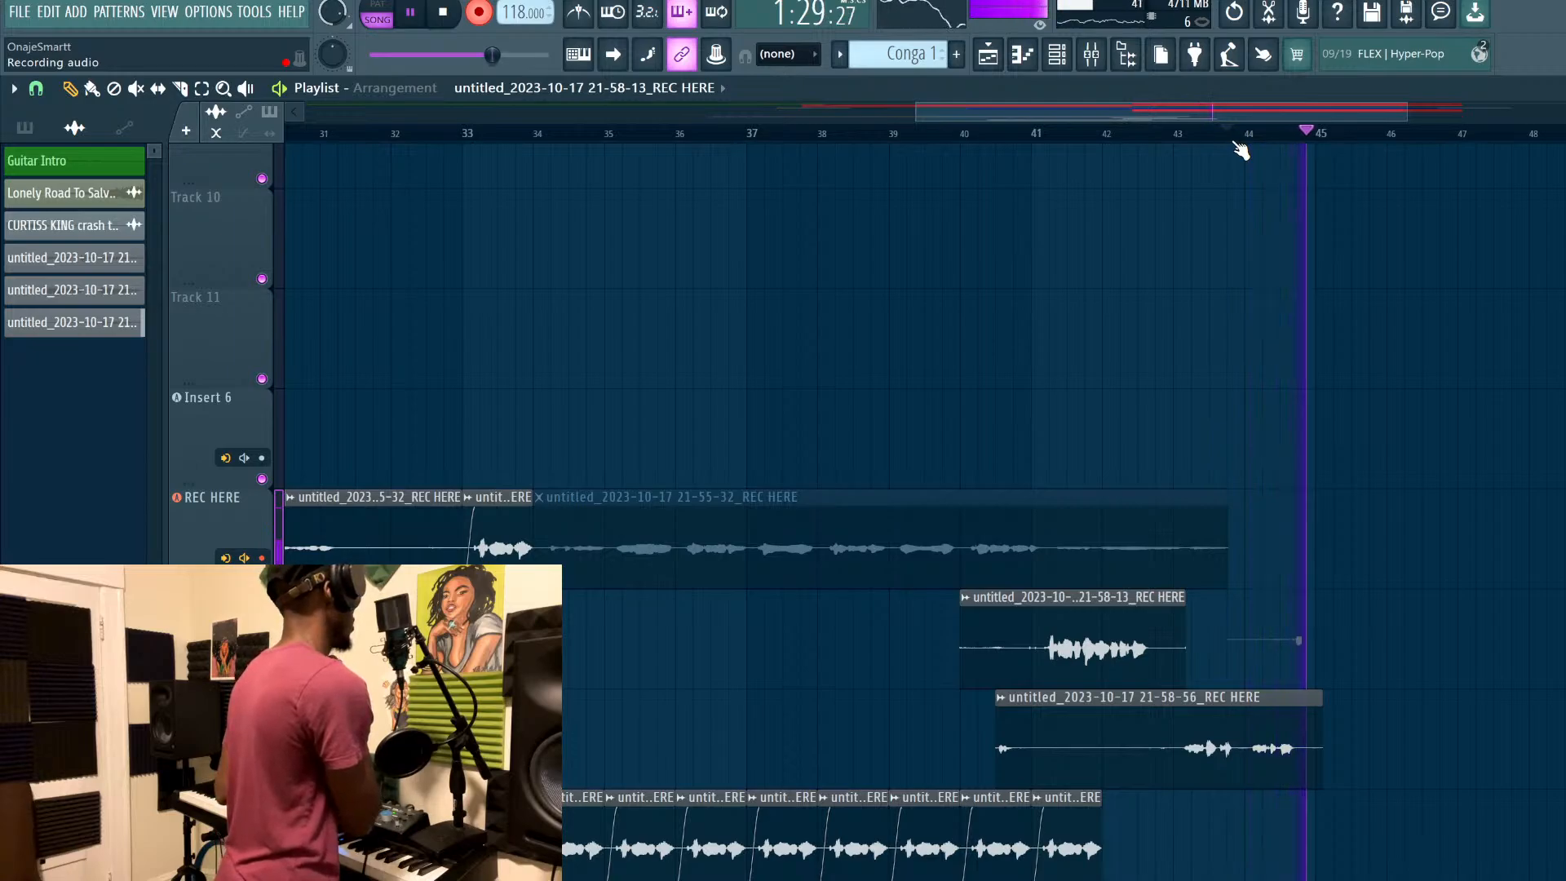
pyautogui.press('space')
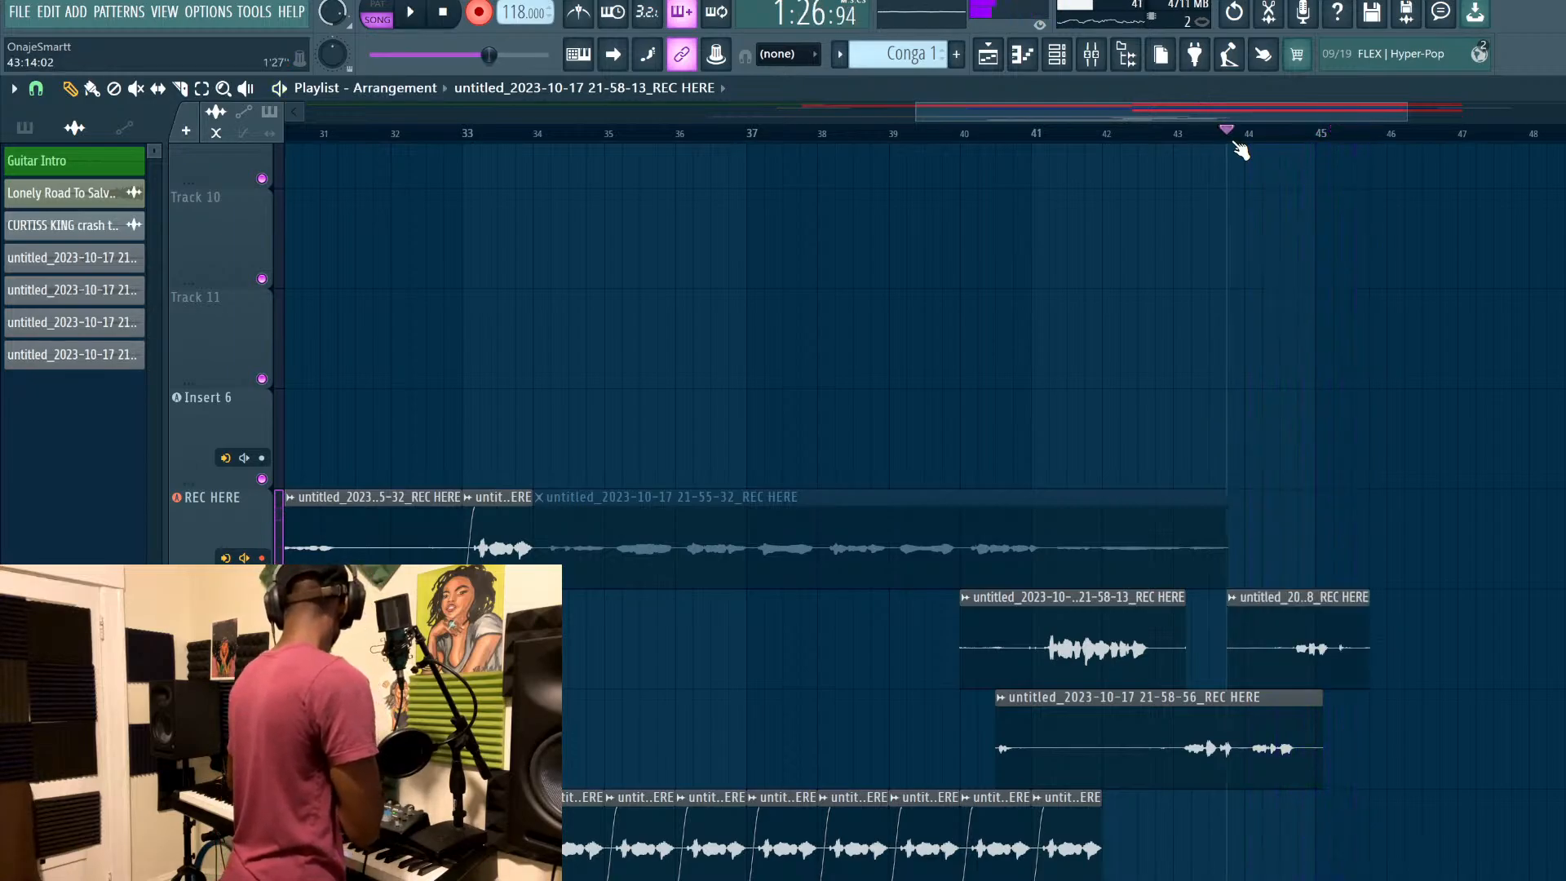
pyautogui.hotkey('ctrl', 'z')
pyautogui.press('space')
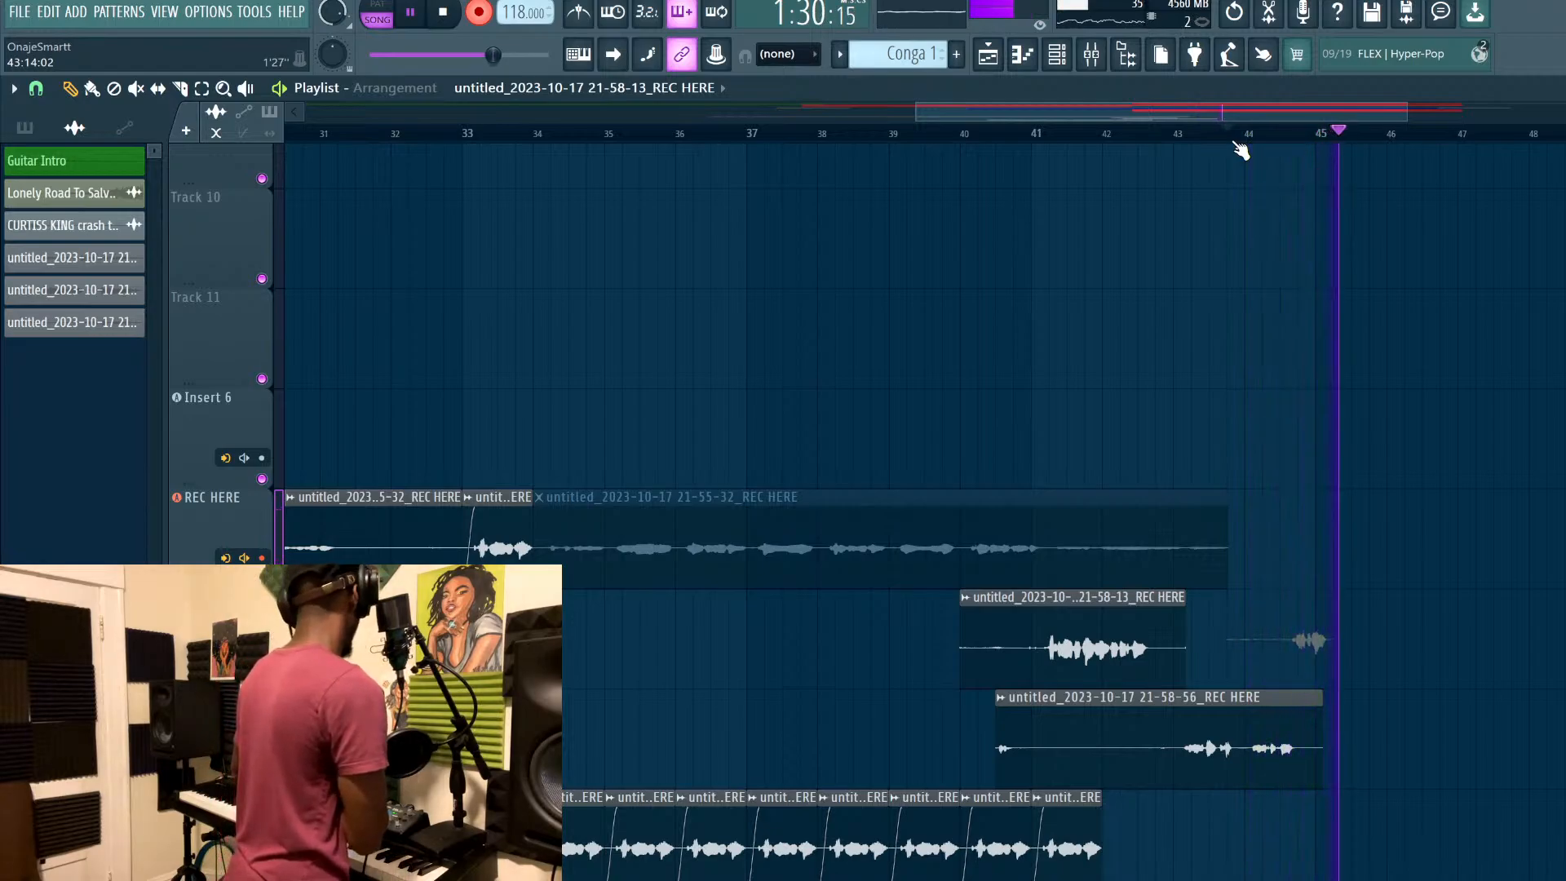
pyautogui.press('space')
pyautogui.press('space')
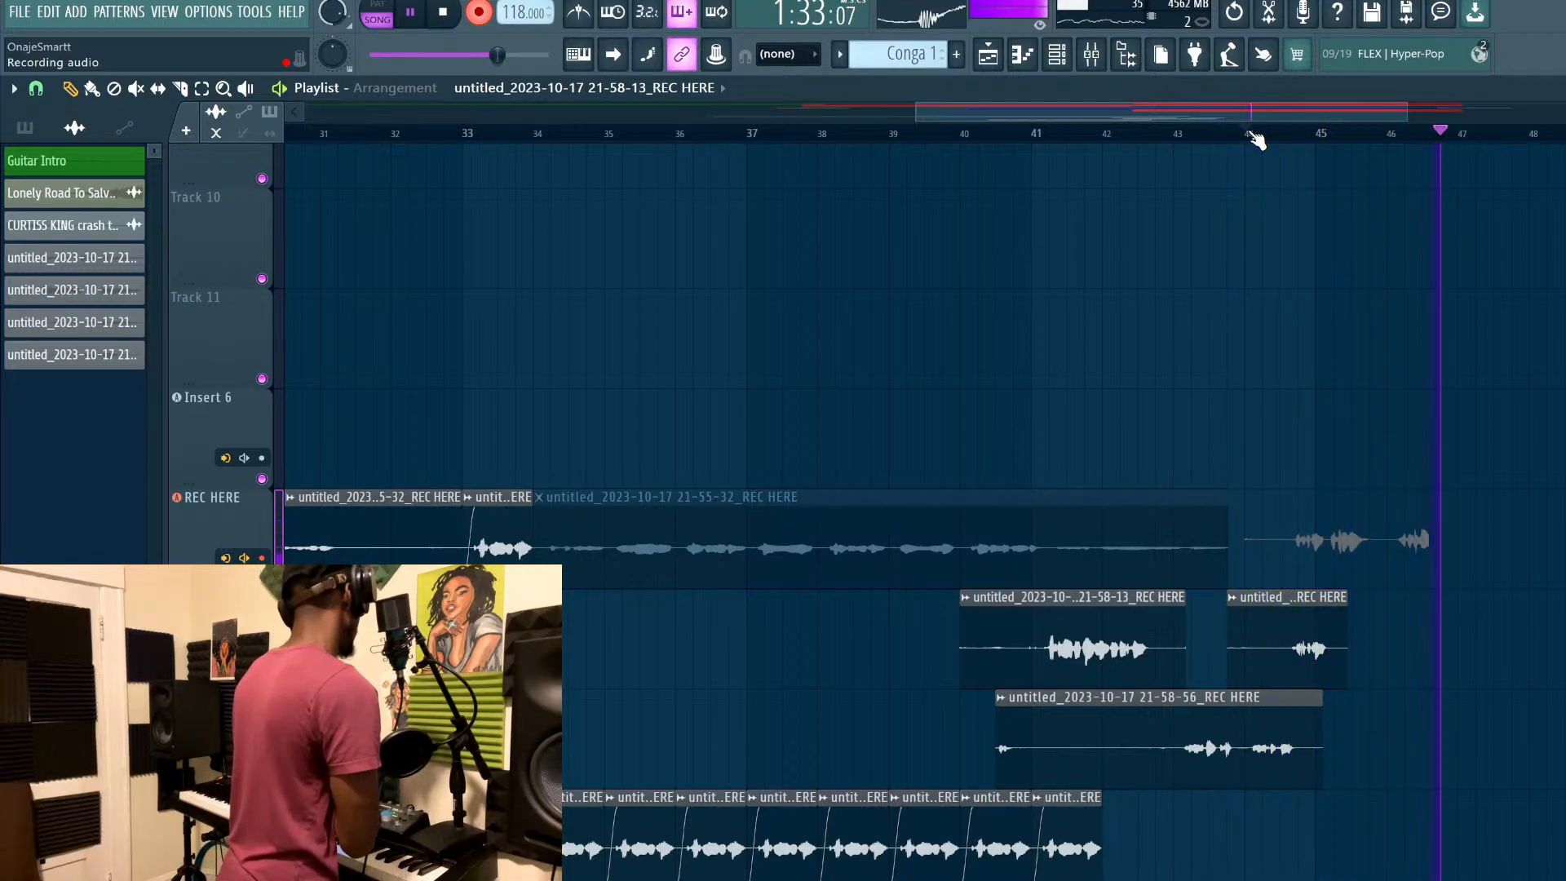
pyautogui.press('space')
# Record another take from late bar 45 to about bar 49, undoing the first attempt
pyautogui.click(1379, 135)
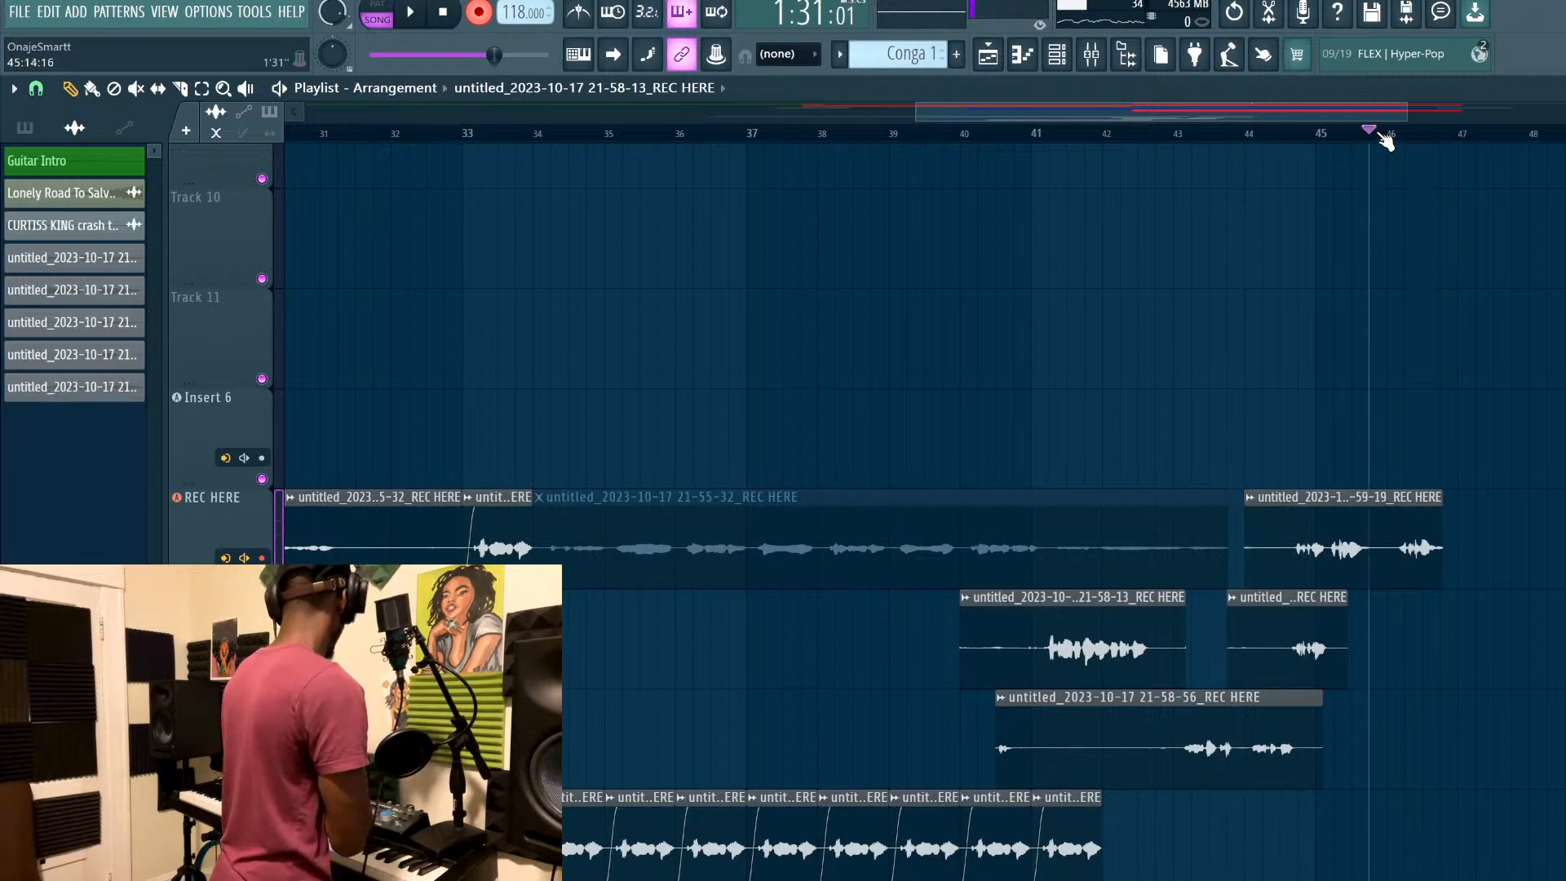
pyautogui.press('space')
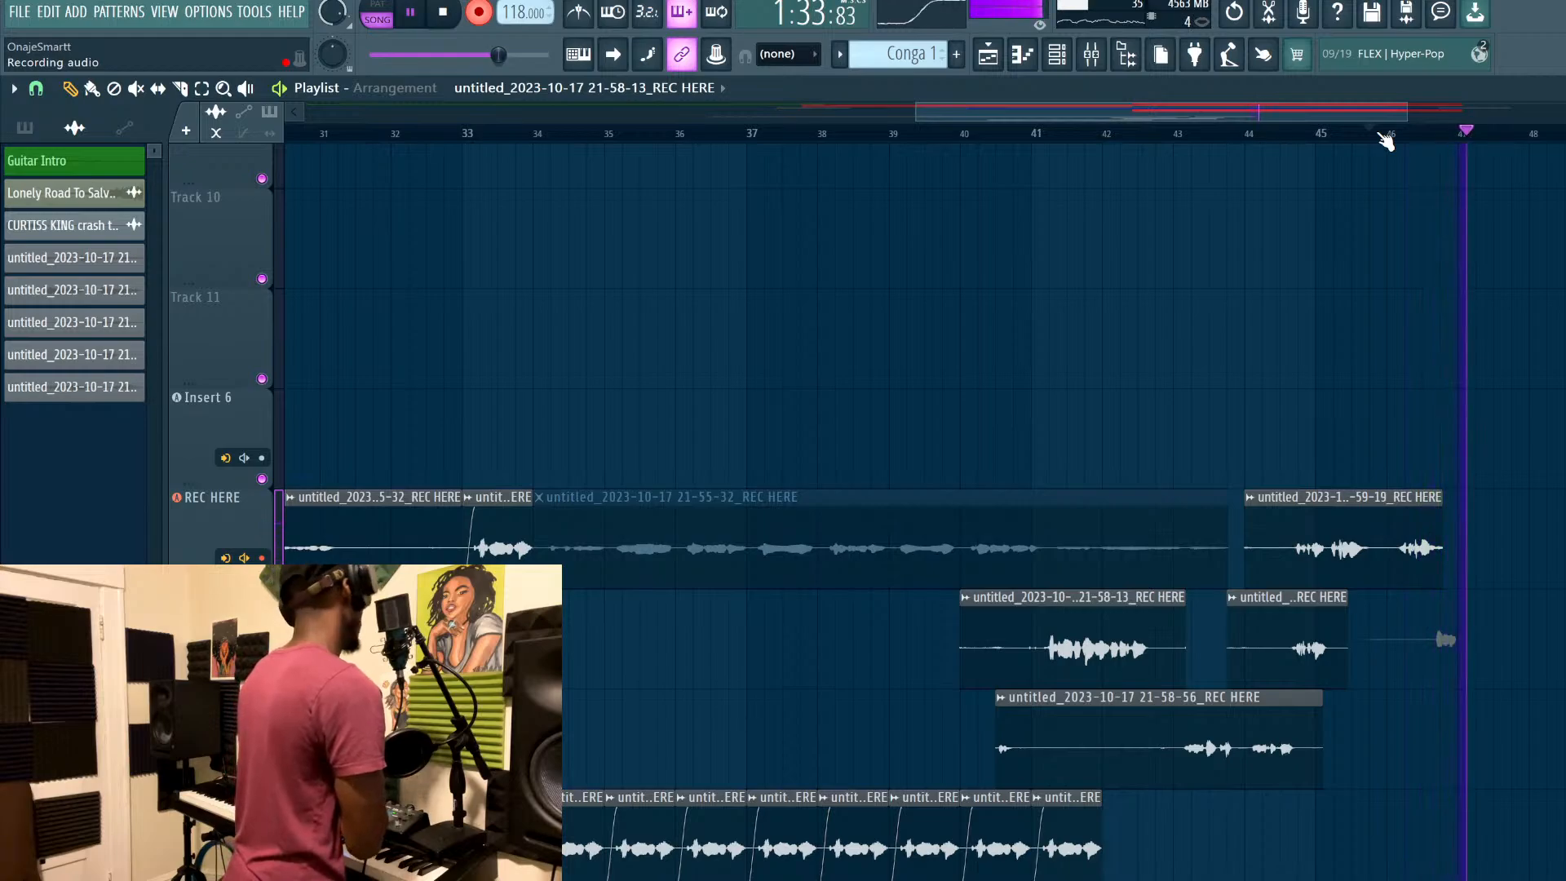
pyautogui.press('space')
pyautogui.hotkey('ctrl', 'z')
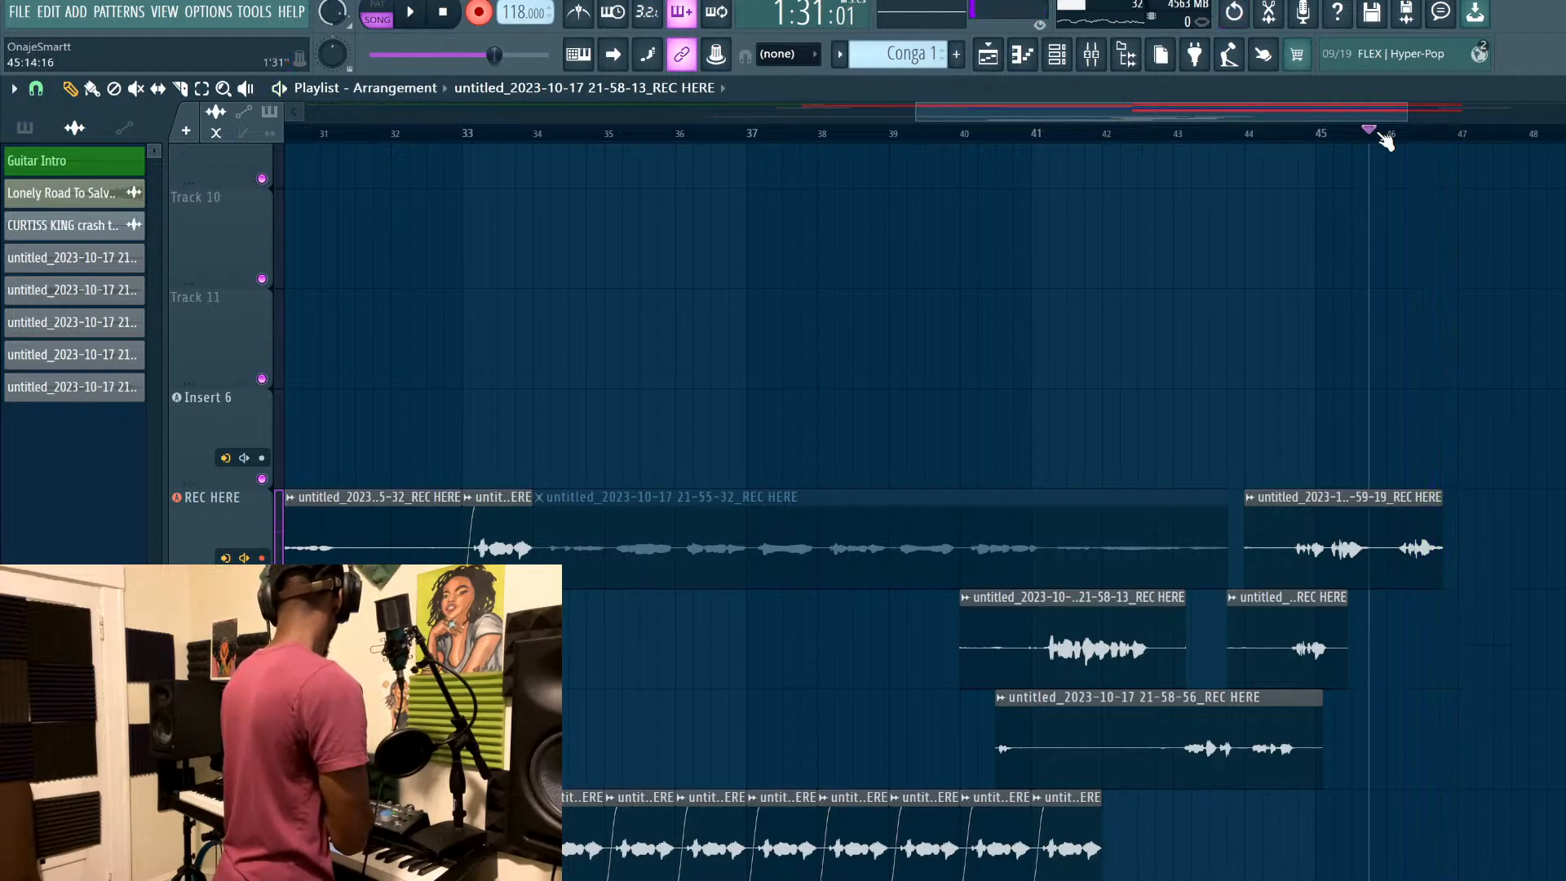
pyautogui.press('space')
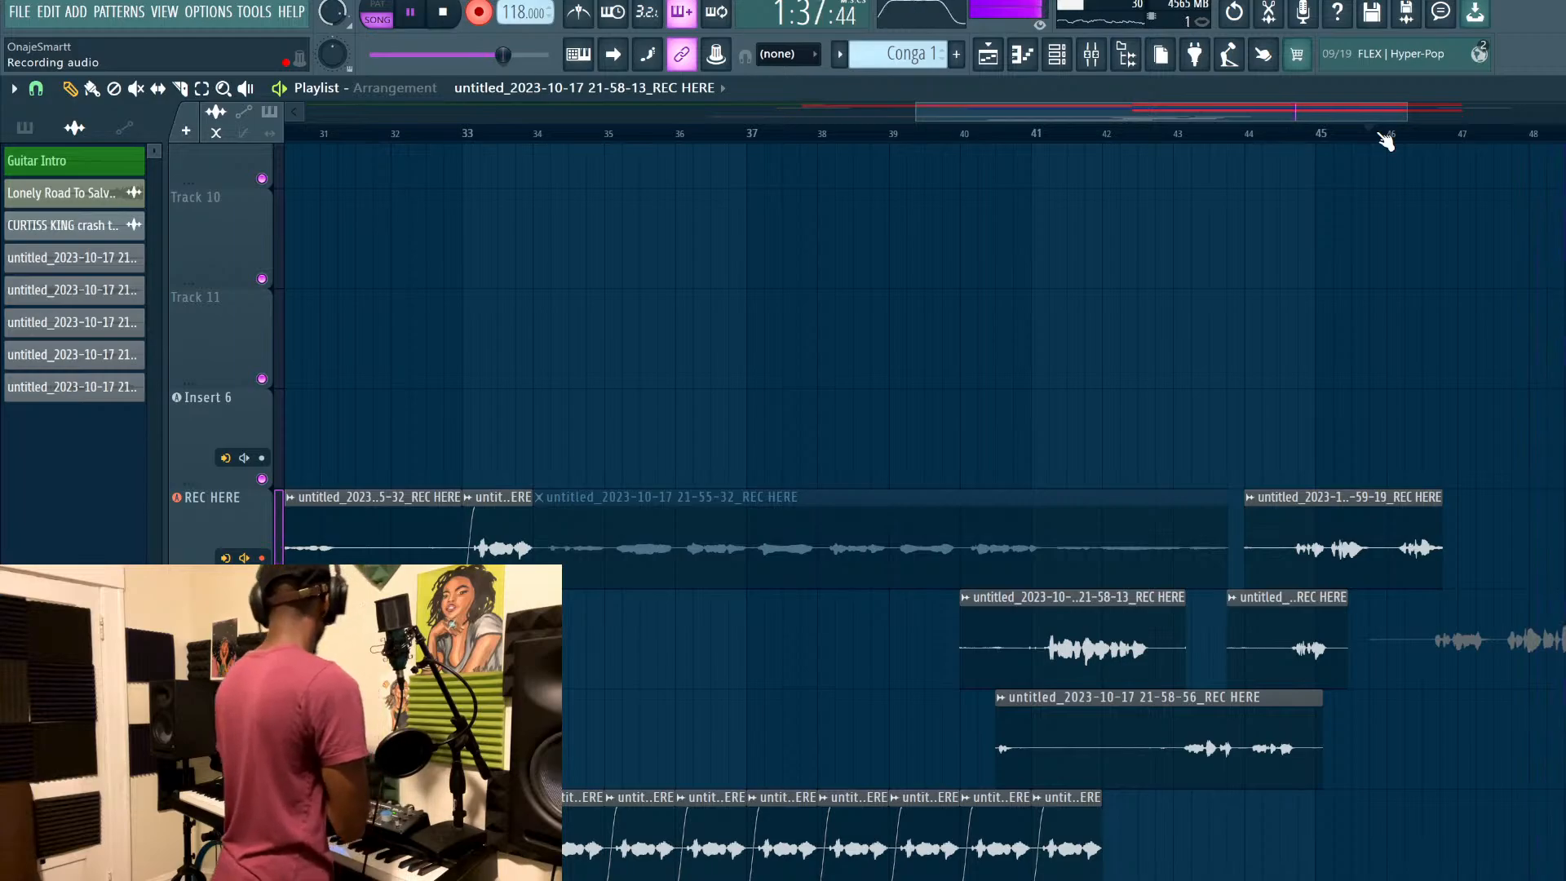
pyautogui.press('space')
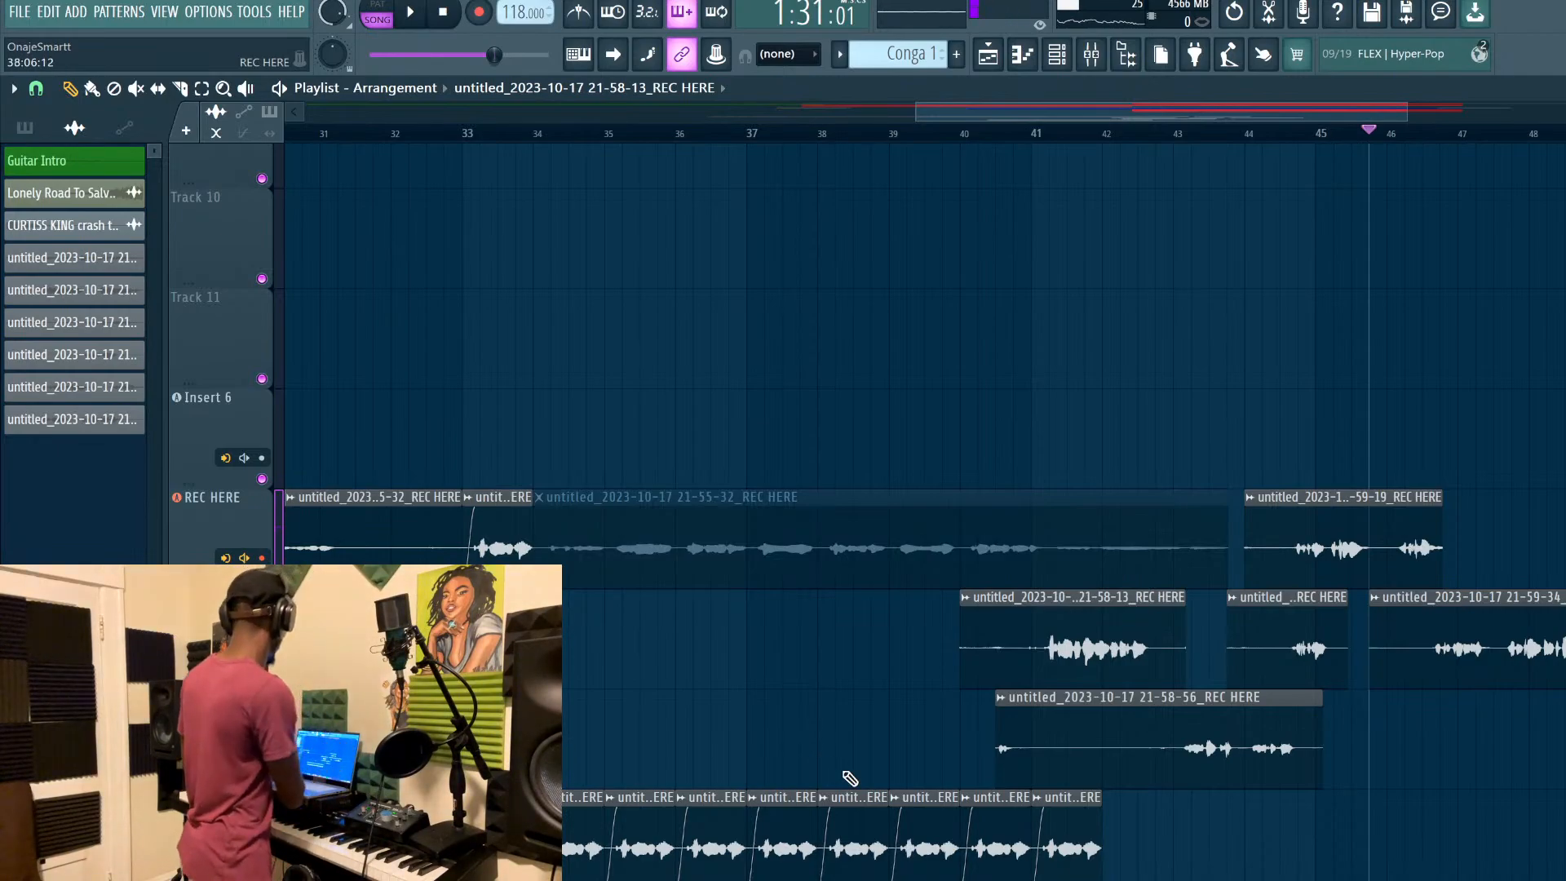
# Play the song from about bar 28 and review how the recorded takes line up with the other tracks
pyautogui.scroll(-5, 876, 786)
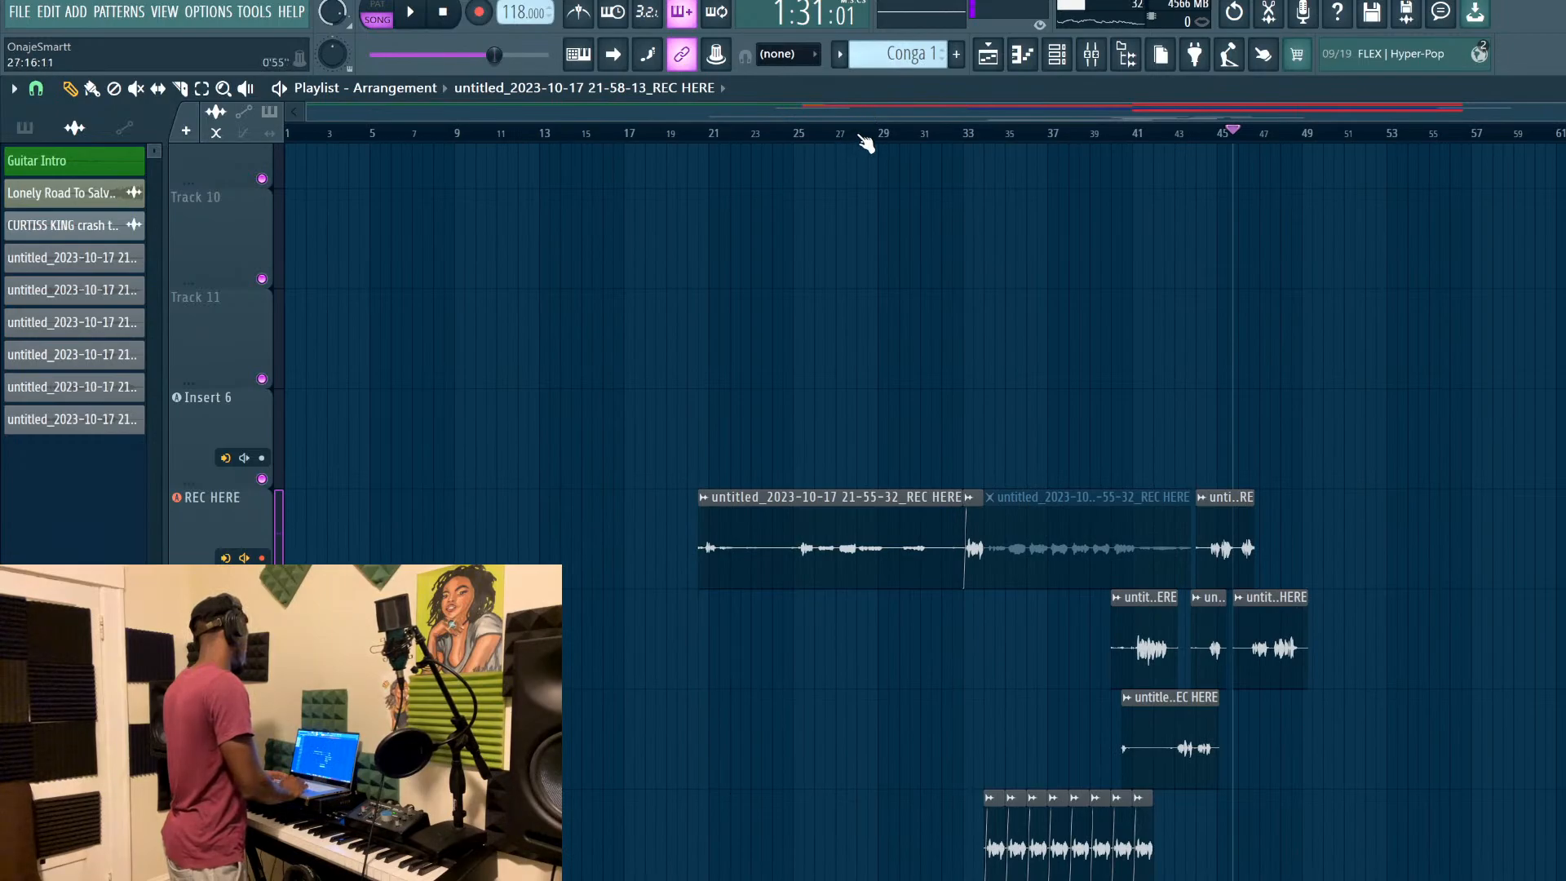
pyautogui.click(863, 133)
pyautogui.press('space')
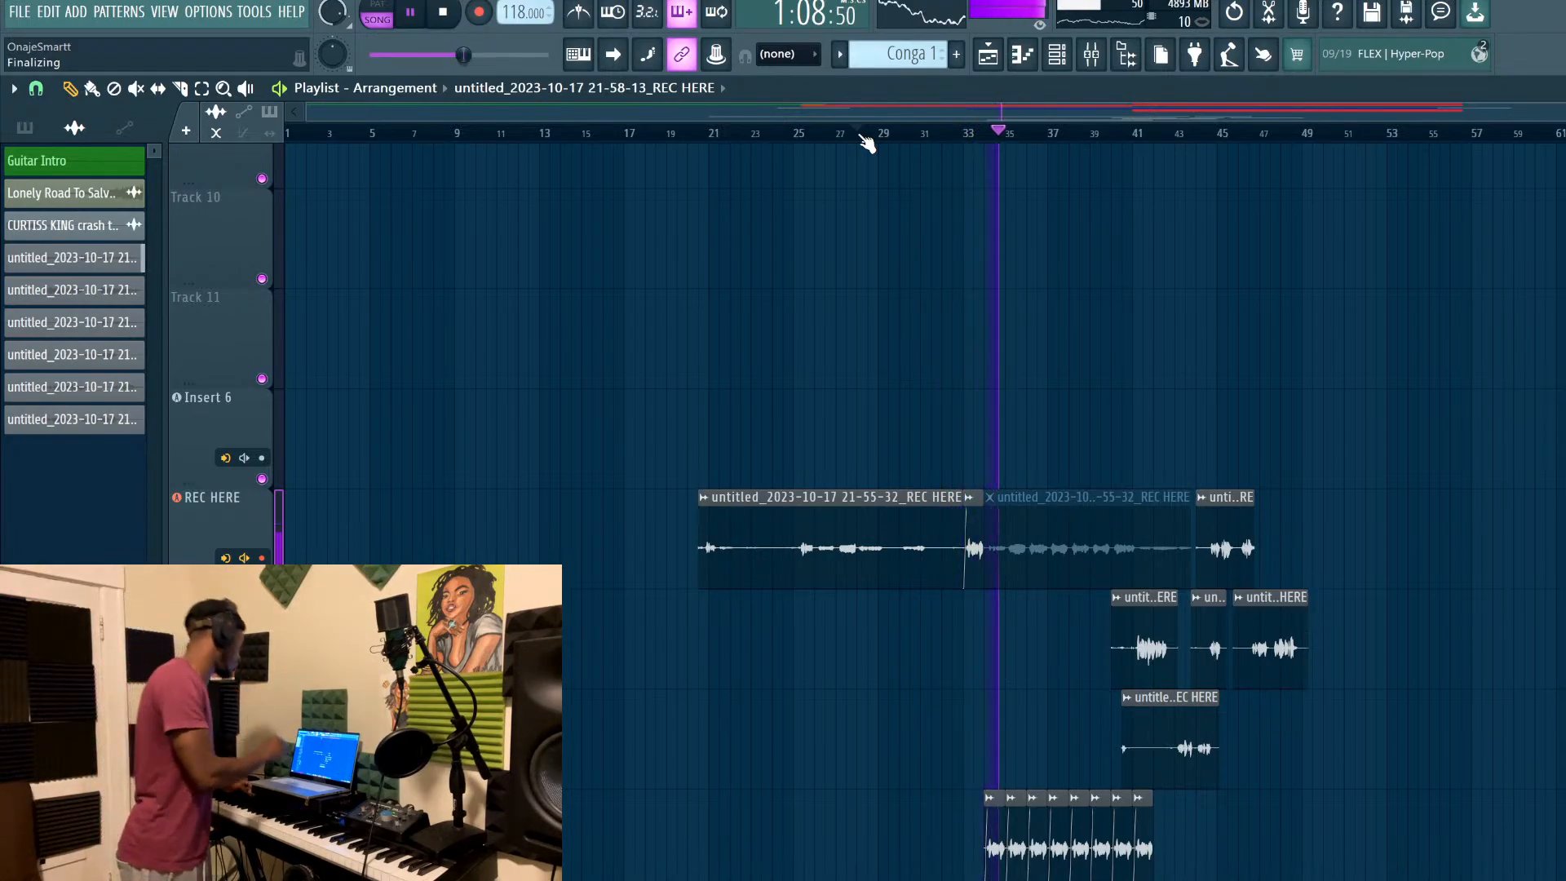
pyautogui.scroll(8, 1029, 277)
pyautogui.scroll(1, 1032, 282)
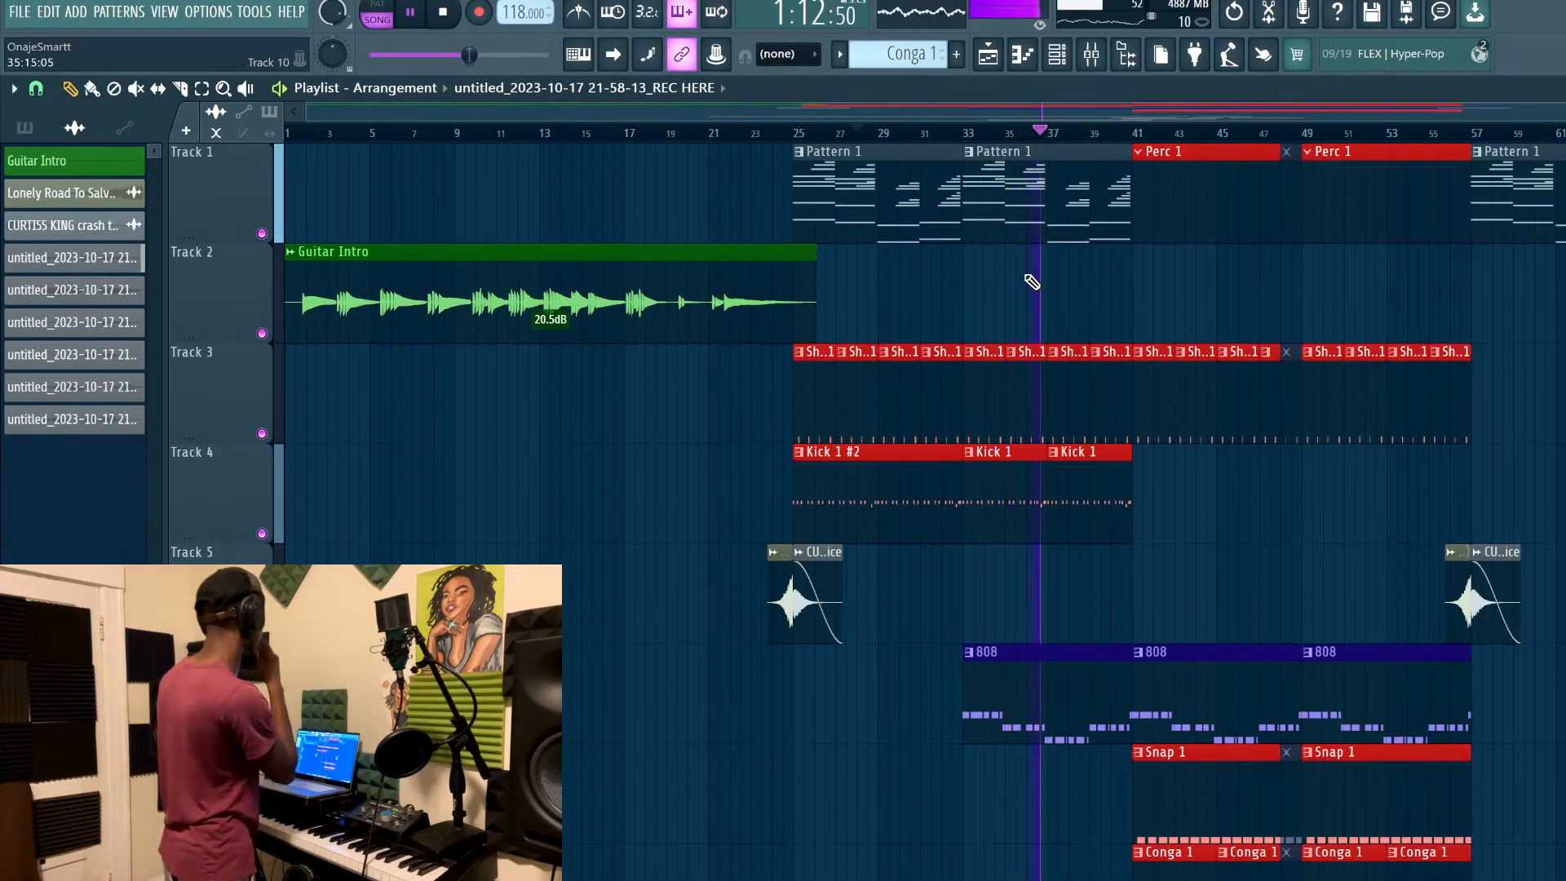
pyautogui.scroll(-3, 1032, 281)
pyautogui.scroll(-1, 1031, 281)
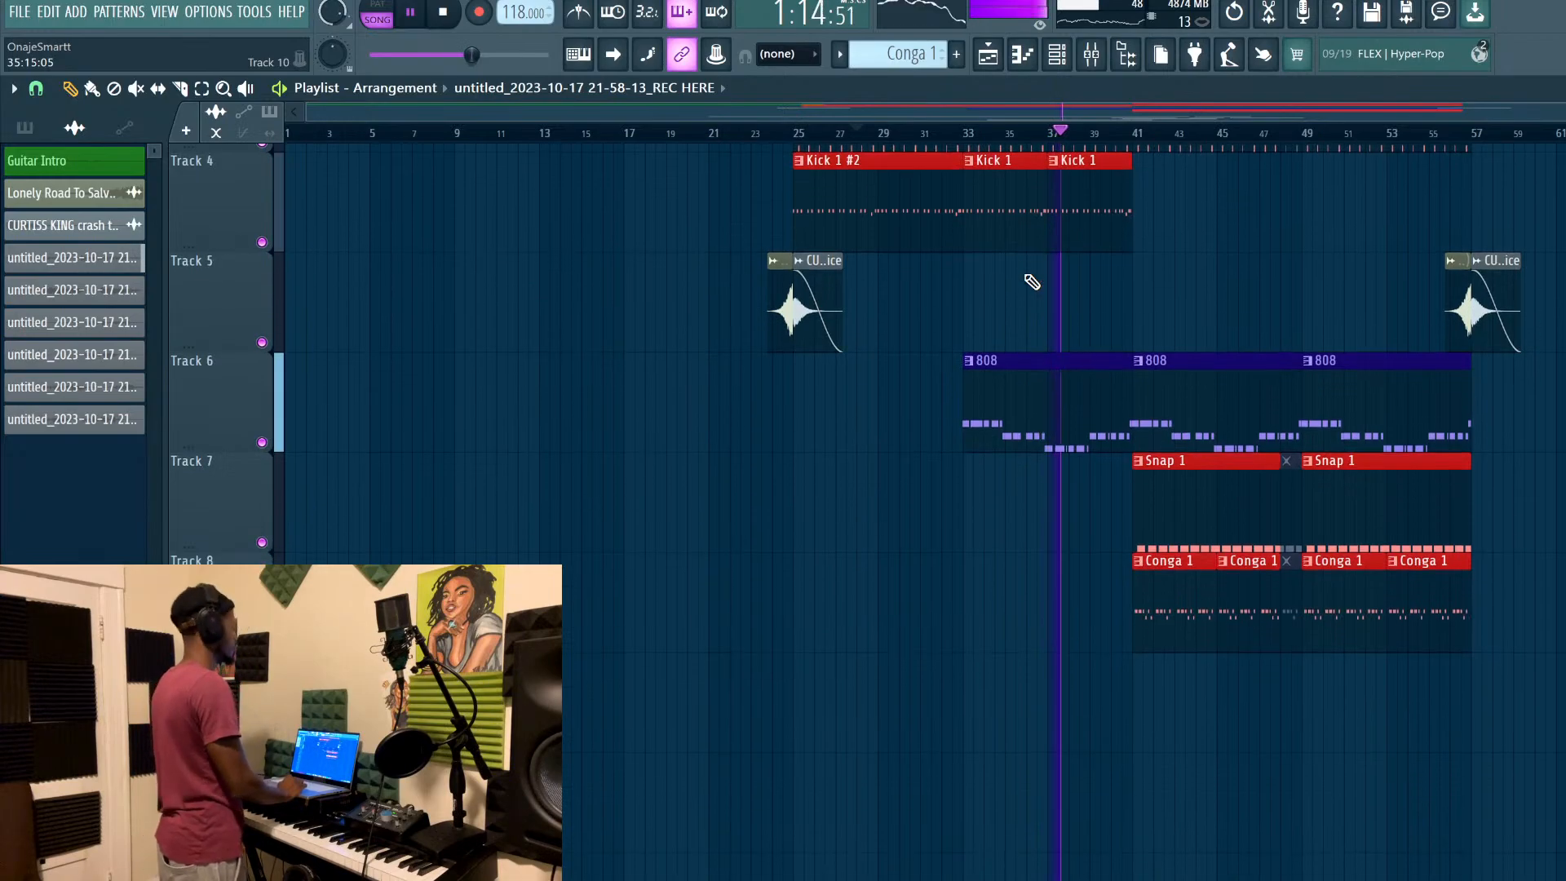
pyautogui.hscroll(3, 1084, 585)
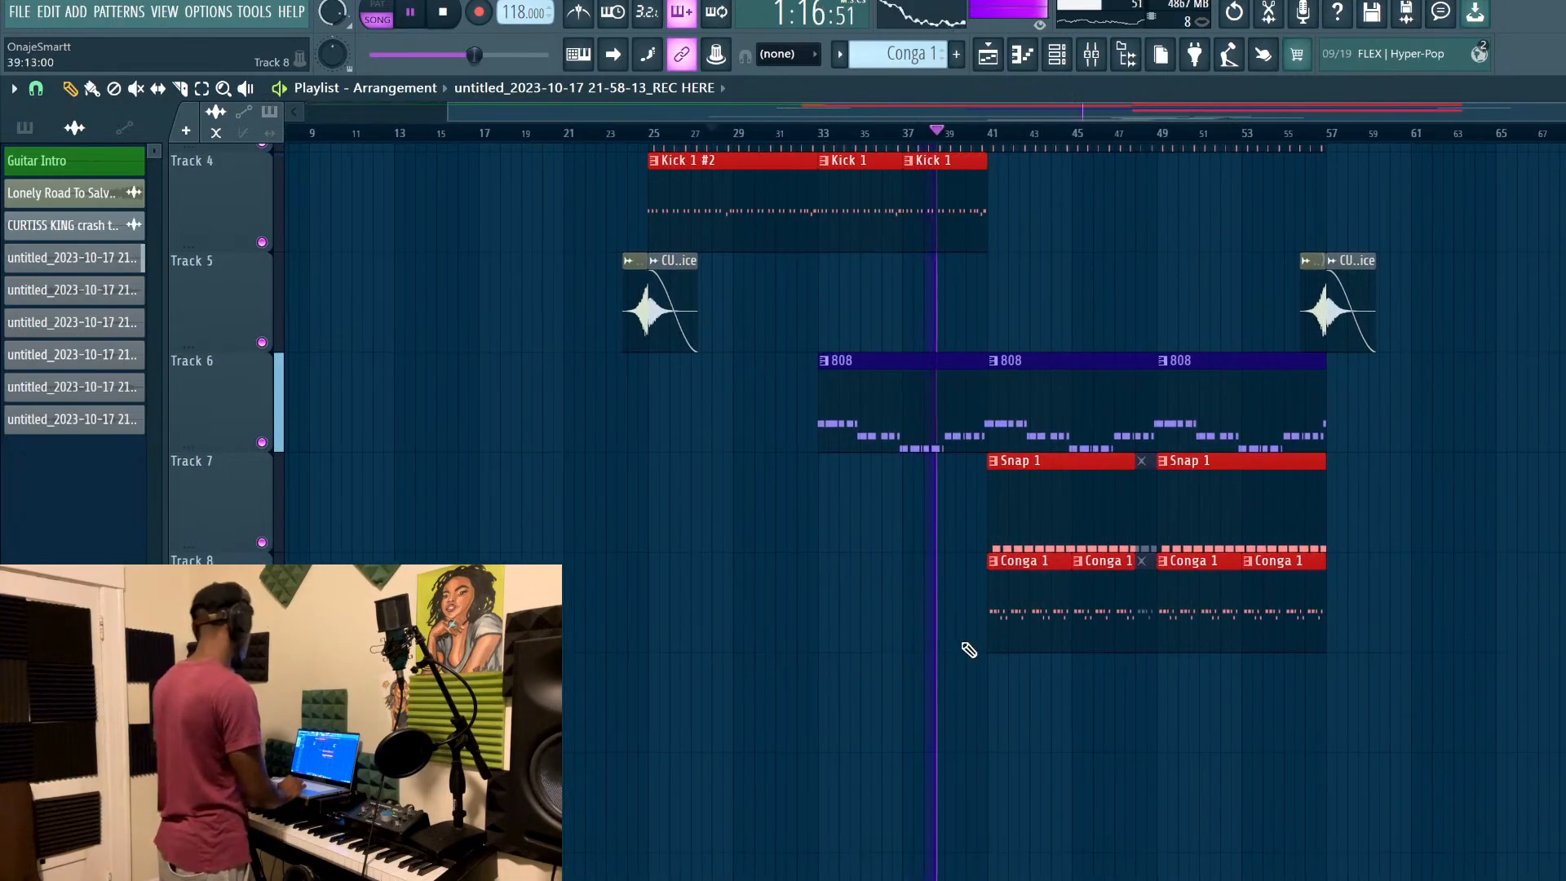
pyautogui.scroll(3, 968, 650)
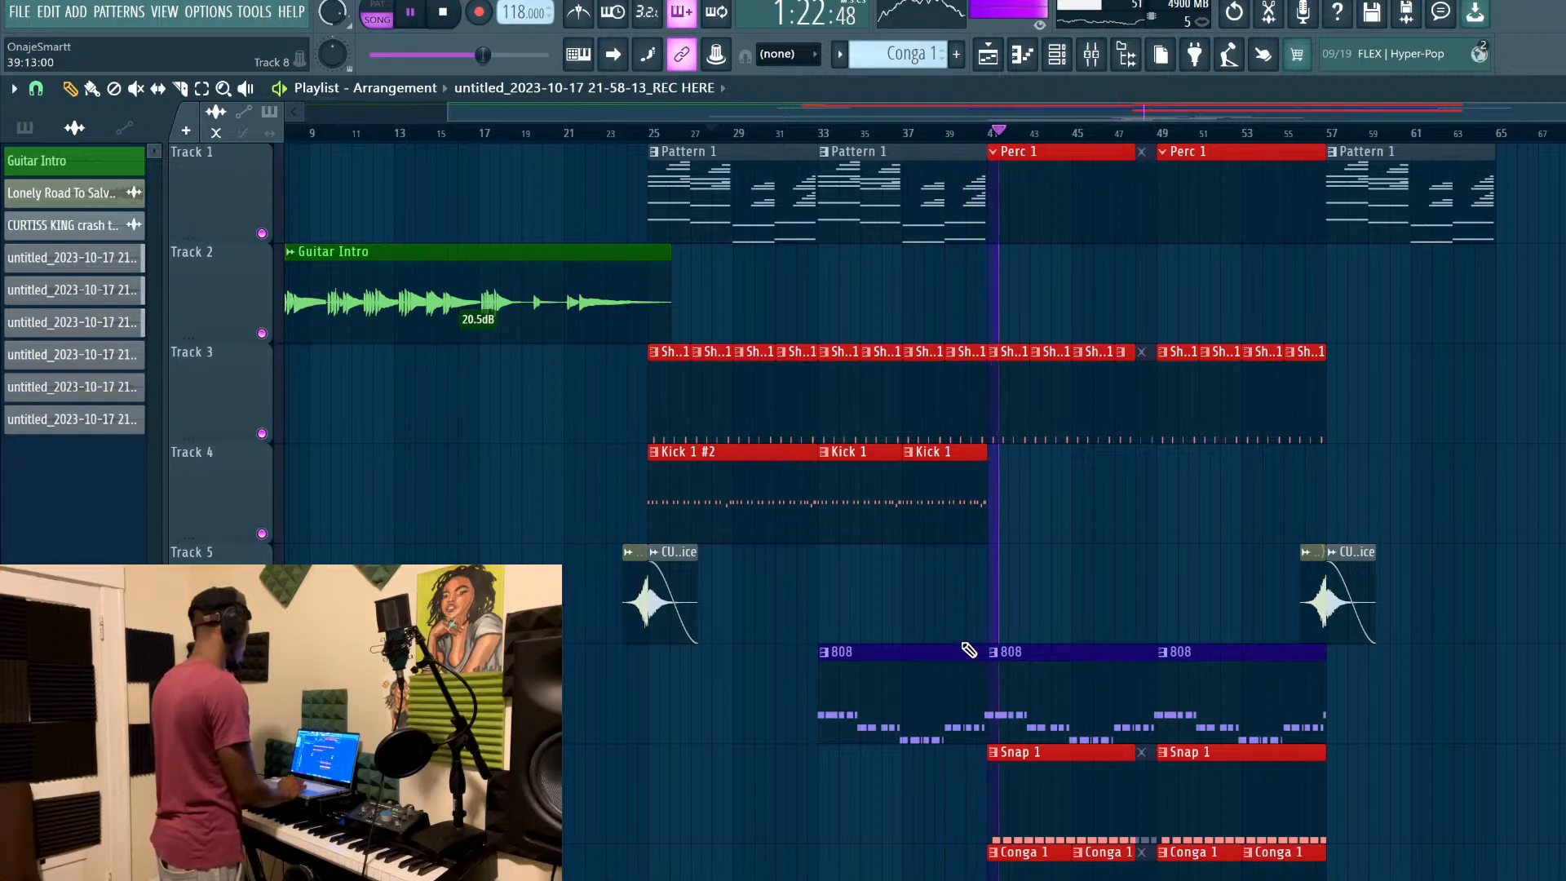
pyautogui.scroll(-2, 968, 650)
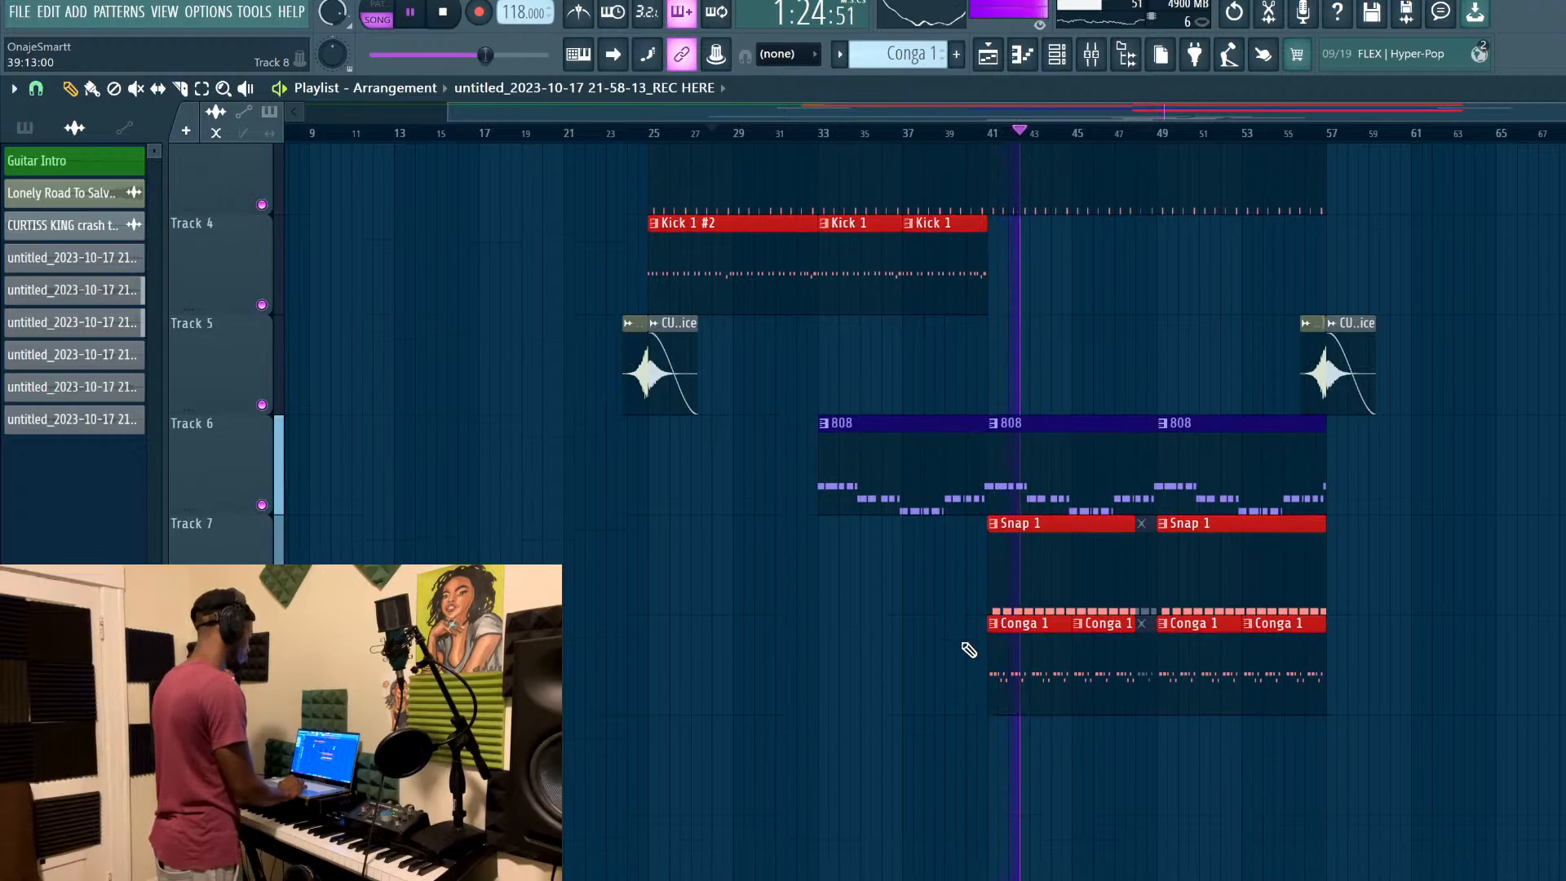
pyautogui.scroll(-2, 968, 650)
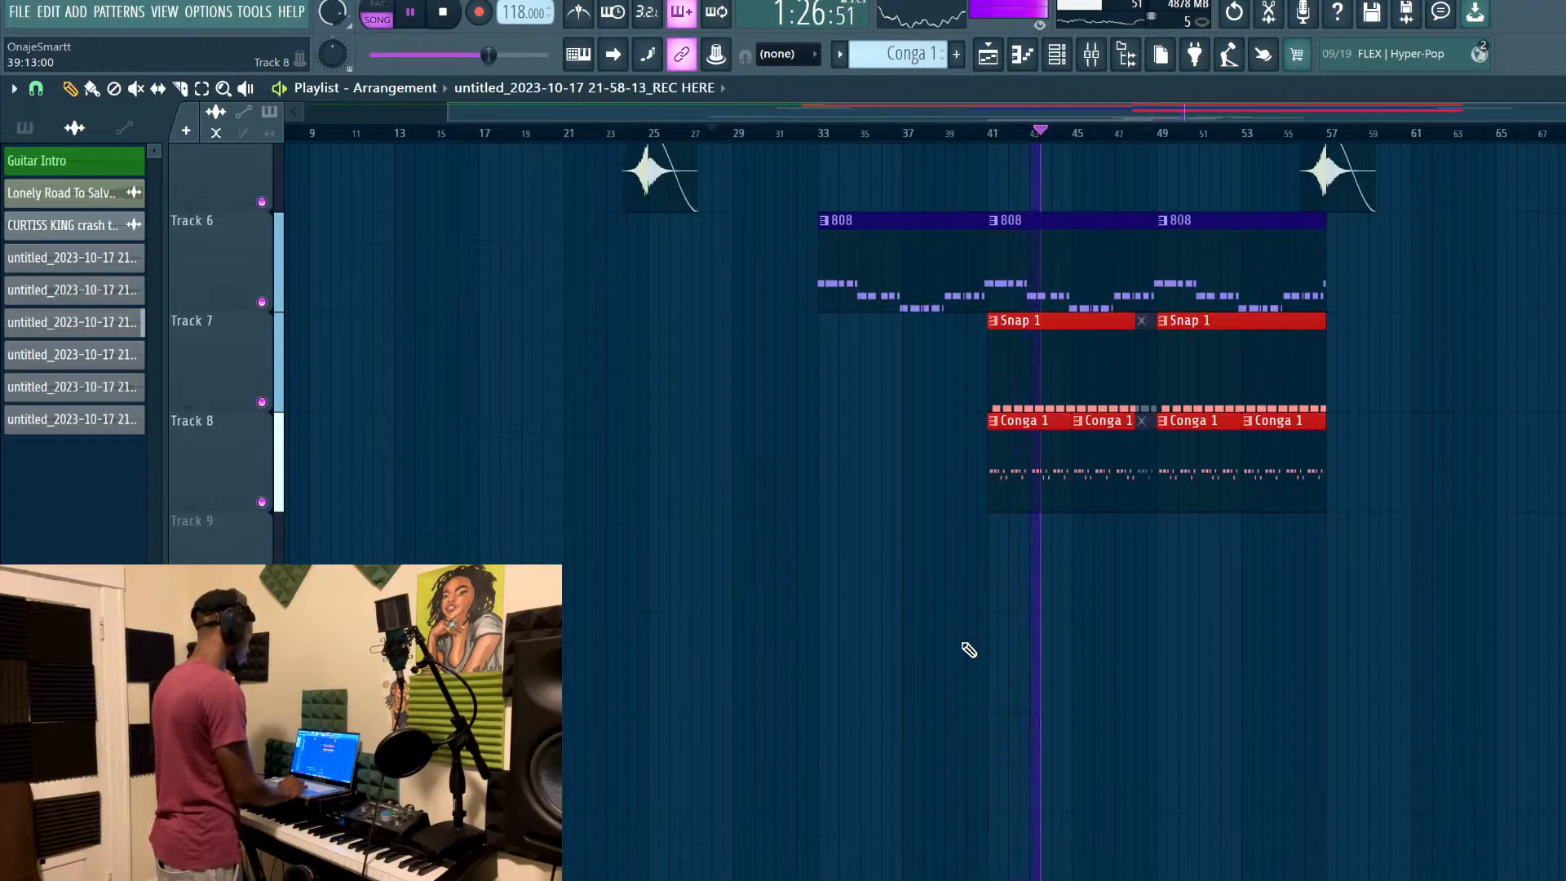
pyautogui.scroll(-2, 969, 651)
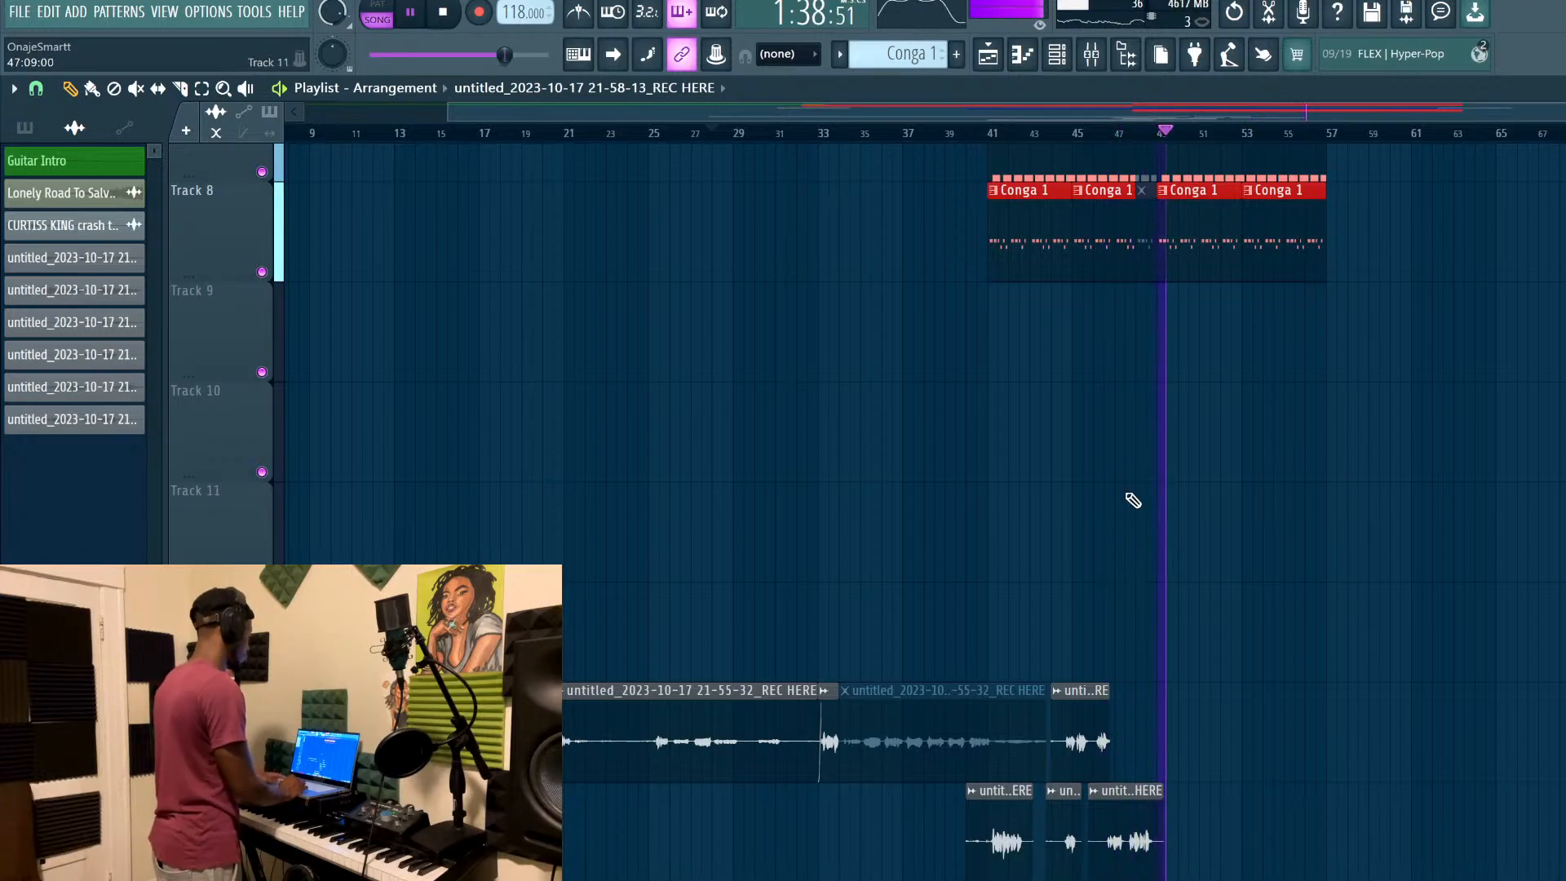
pyautogui.keyDown('ctrl'); pyautogui.scroll(3, 1129, 500); pyautogui.keyUp('ctrl')
pyautogui.scroll(1, 1134, 500)
pyautogui.scroll(3, 1134, 500)
pyautogui.scroll(-2, 1134, 500)
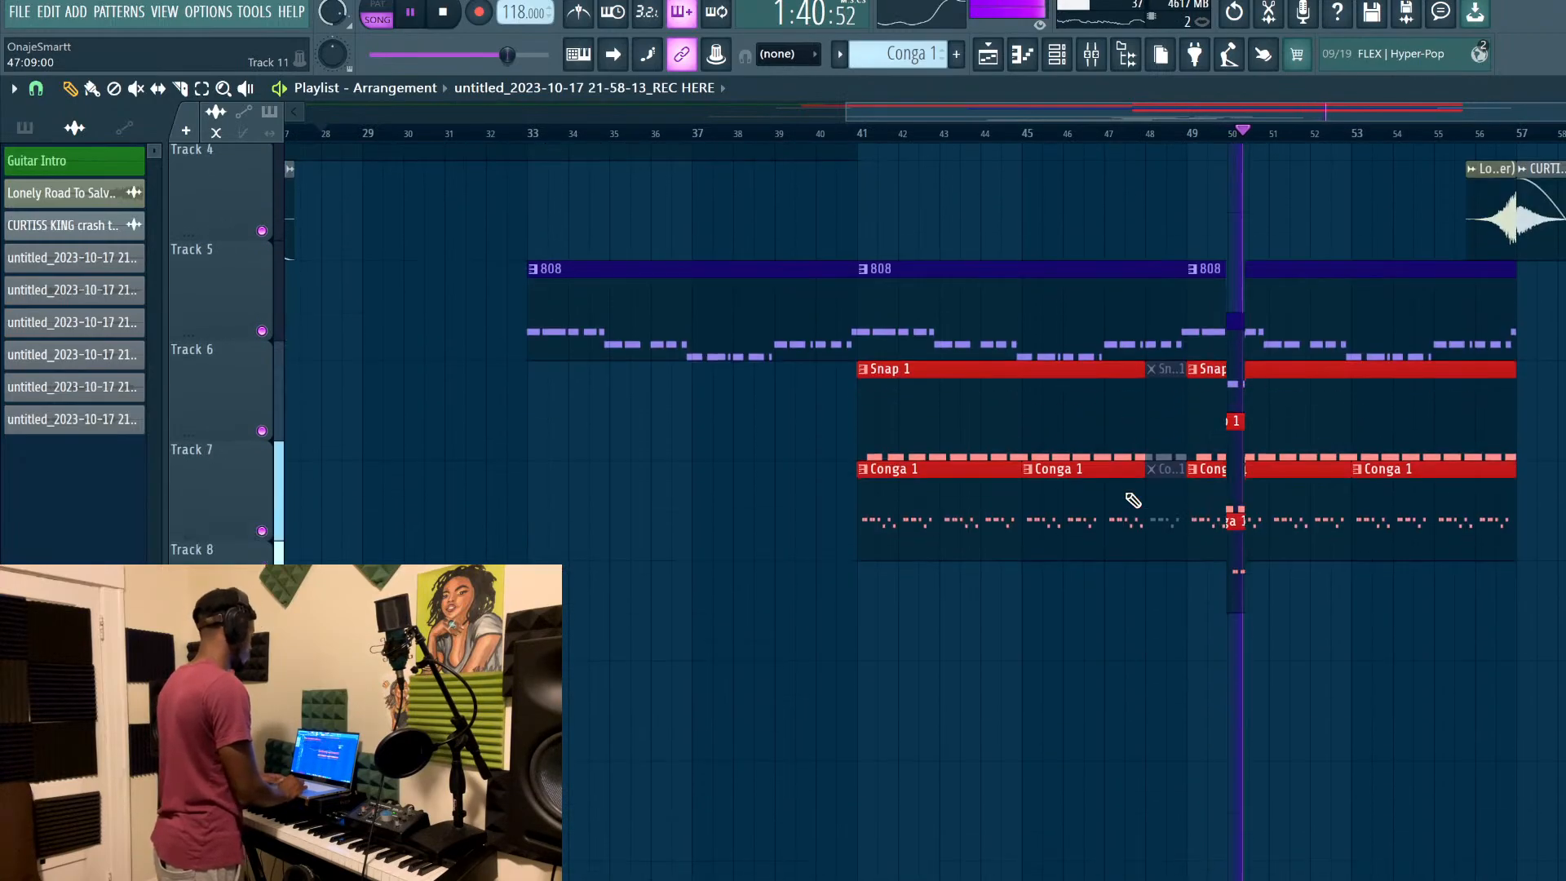
pyautogui.scroll(-6, 1133, 500)
pyautogui.press('space')
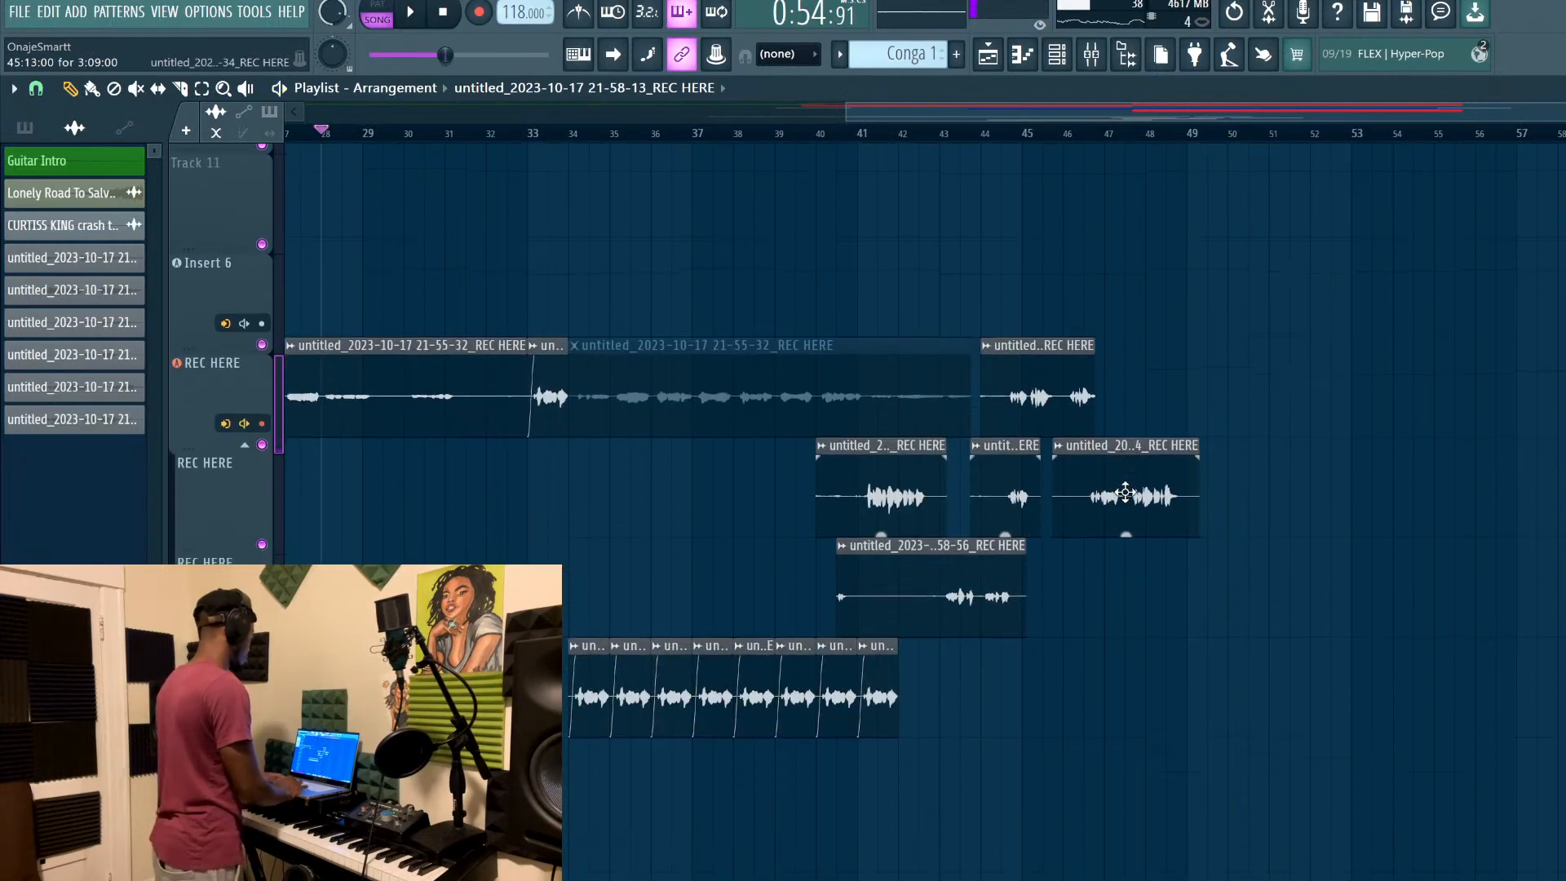
# Select the five recorded takes between bars 40 and 49 and consolidate them into one audio clip
pyautogui.keyDown('ctrl'); pyautogui.moveTo(1162, 563); pyautogui.dragTo(999, 245); pyautogui.keyUp('ctrl')
pyautogui.keyDown('ctrl'); pyautogui.click(914, 365); pyautogui.keyUp('ctrl')
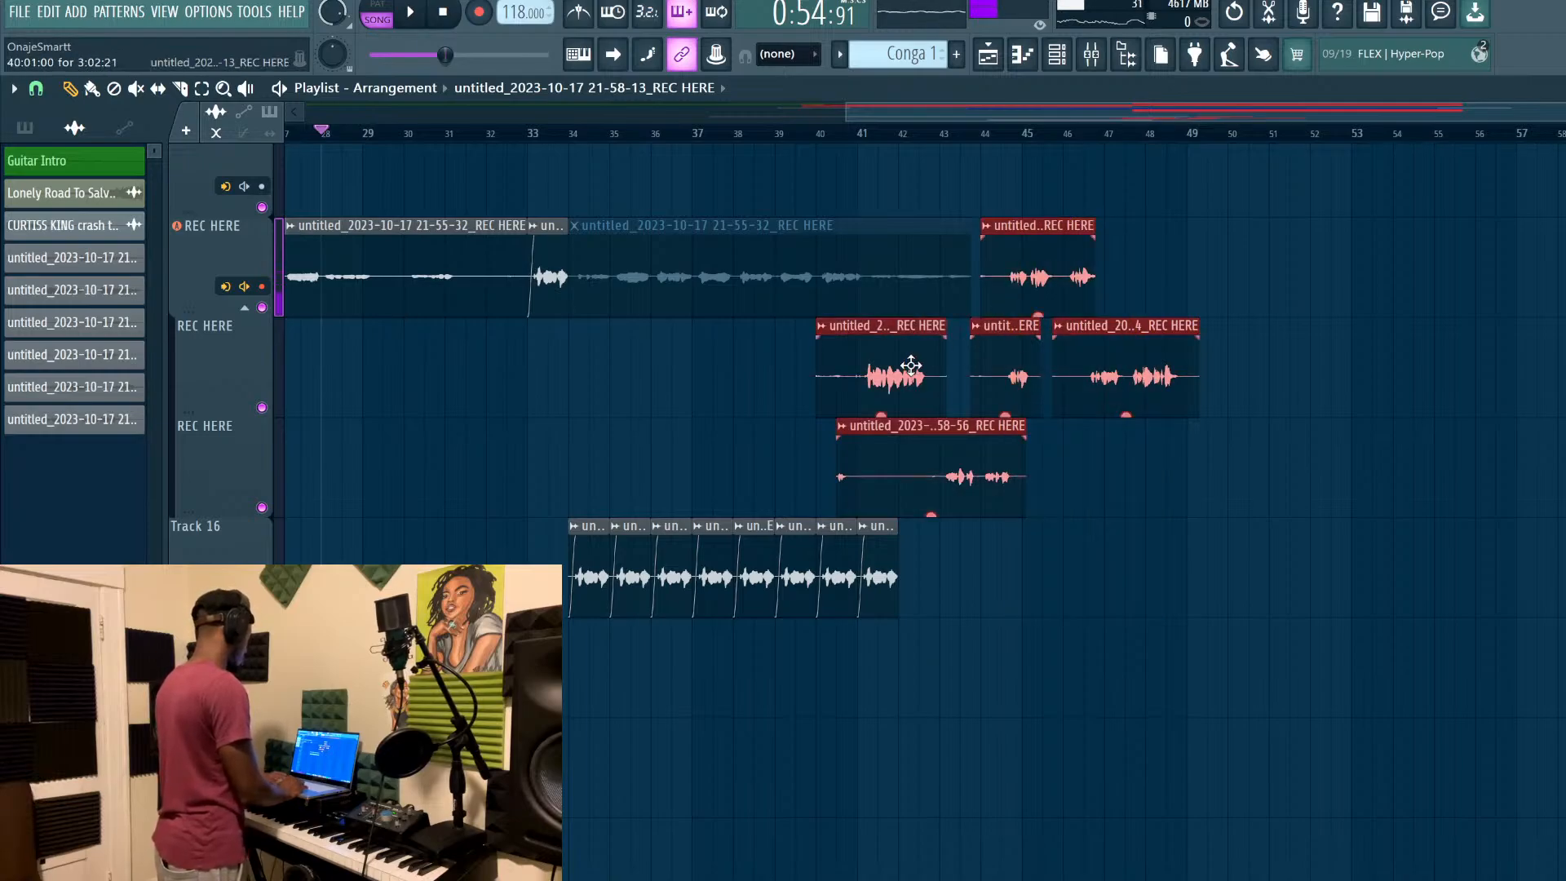
pyautogui.hotkey('ctrl', 'alt', 'c')
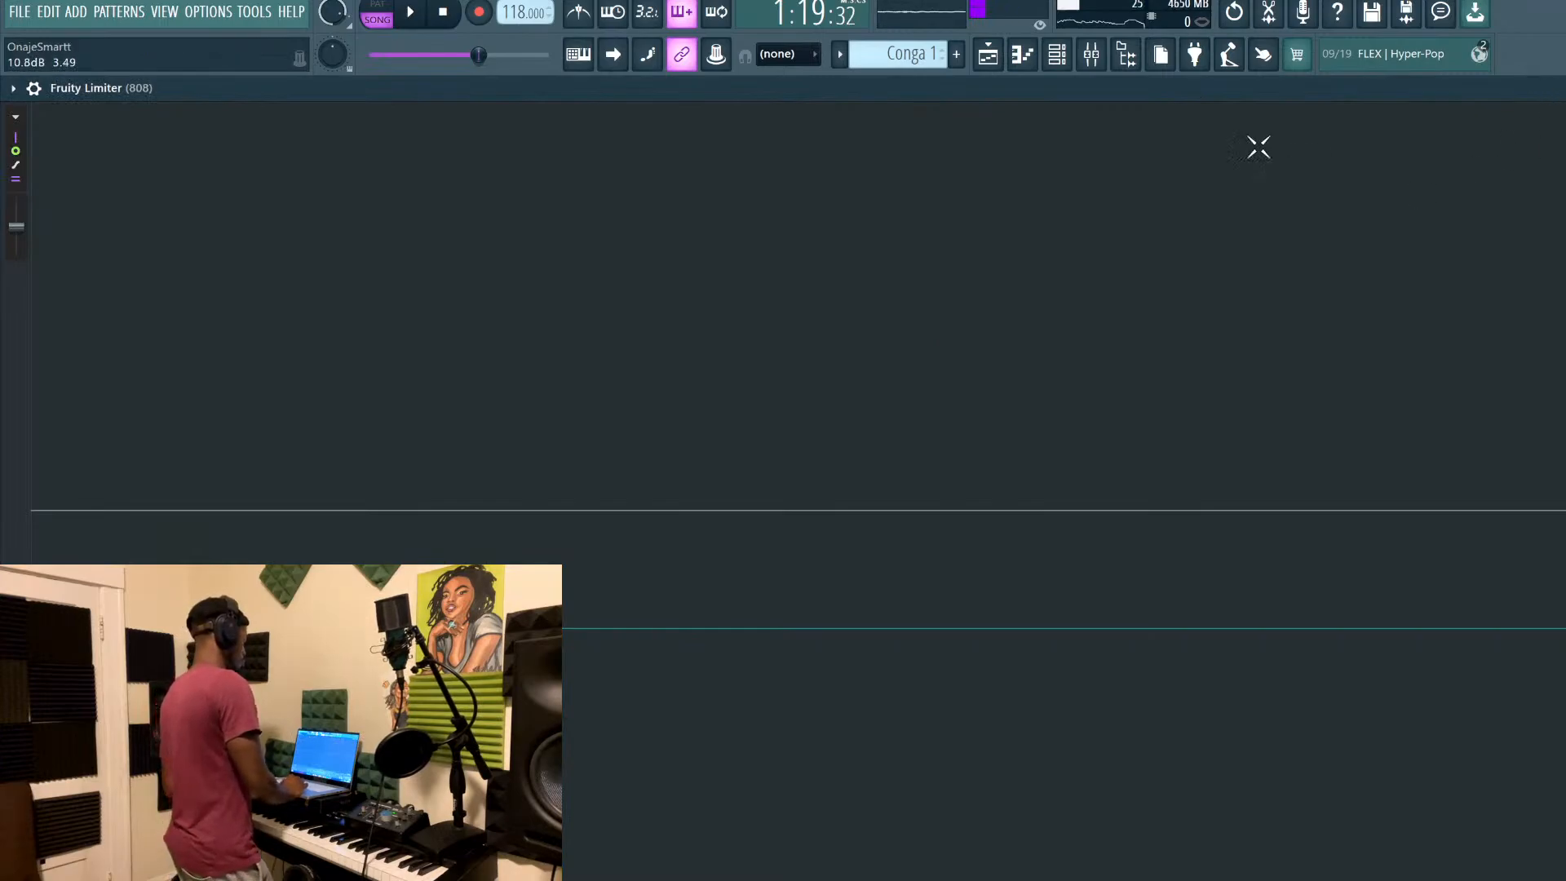
# Rearrange the open windows and bring the Playlist back in front of the plugin windows
pyautogui.click(988, 61)
pyautogui.click(987, 61)
pyautogui.hotkey('ctrl', 'shift', 'h')
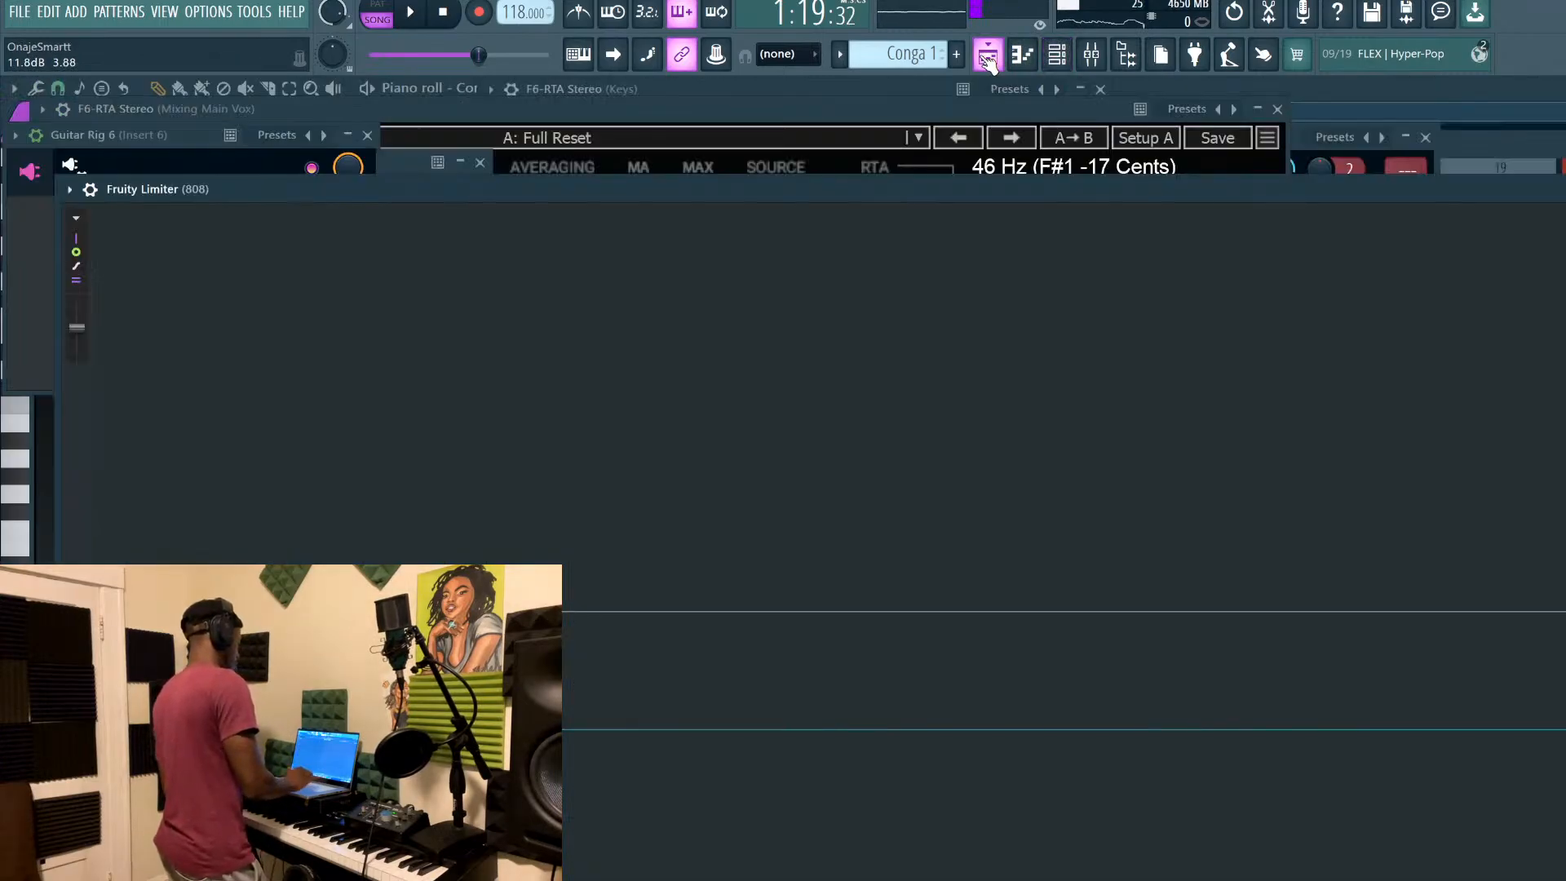
pyautogui.click(989, 63)
pyautogui.click(988, 63)
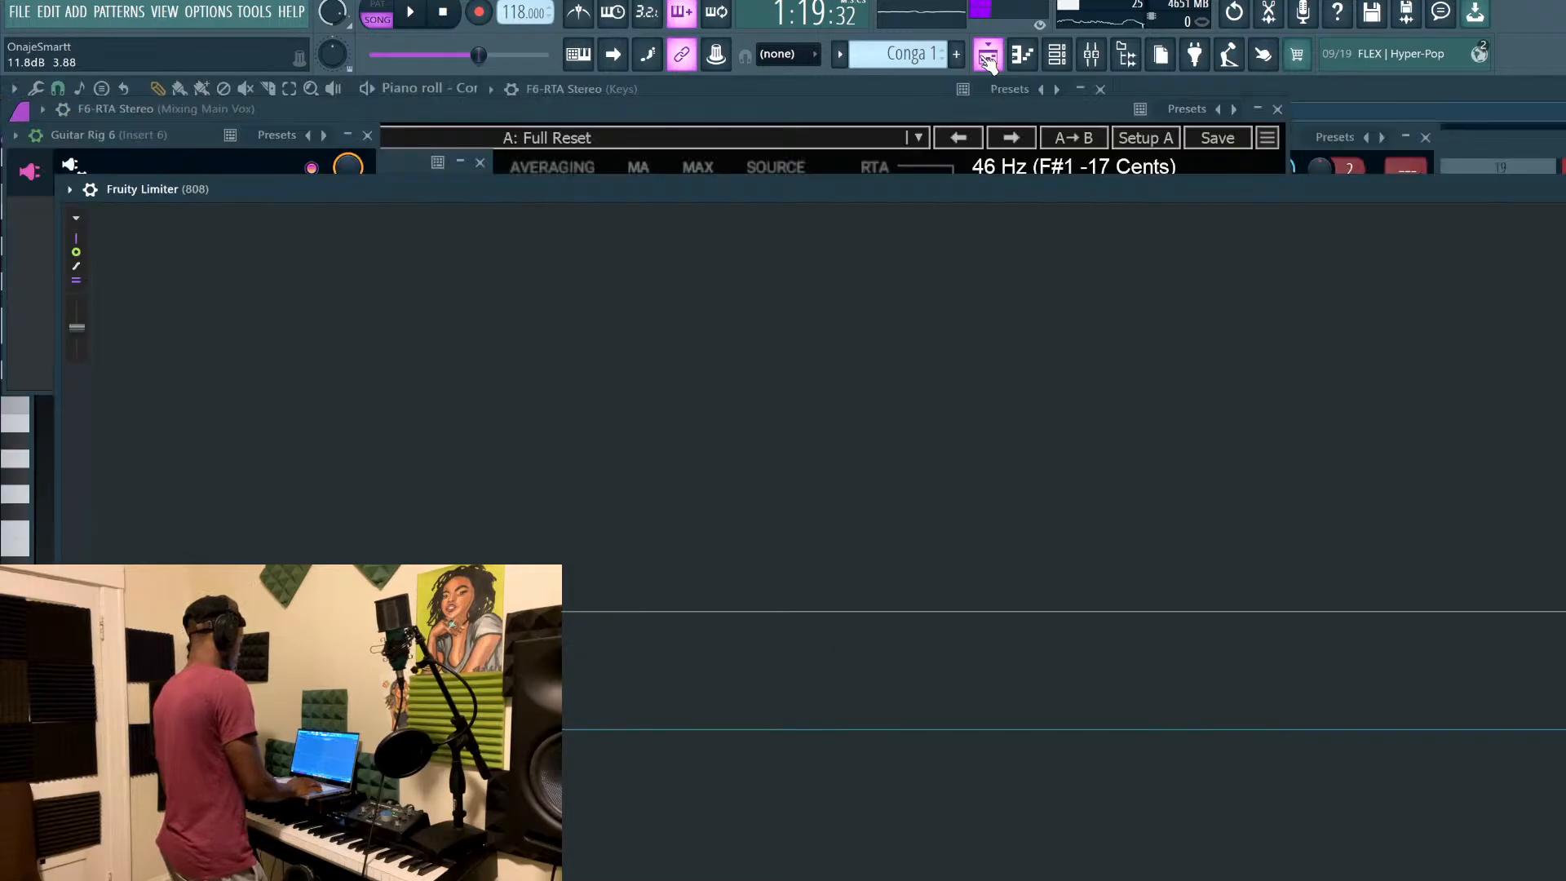
pyautogui.click(1002, 64)
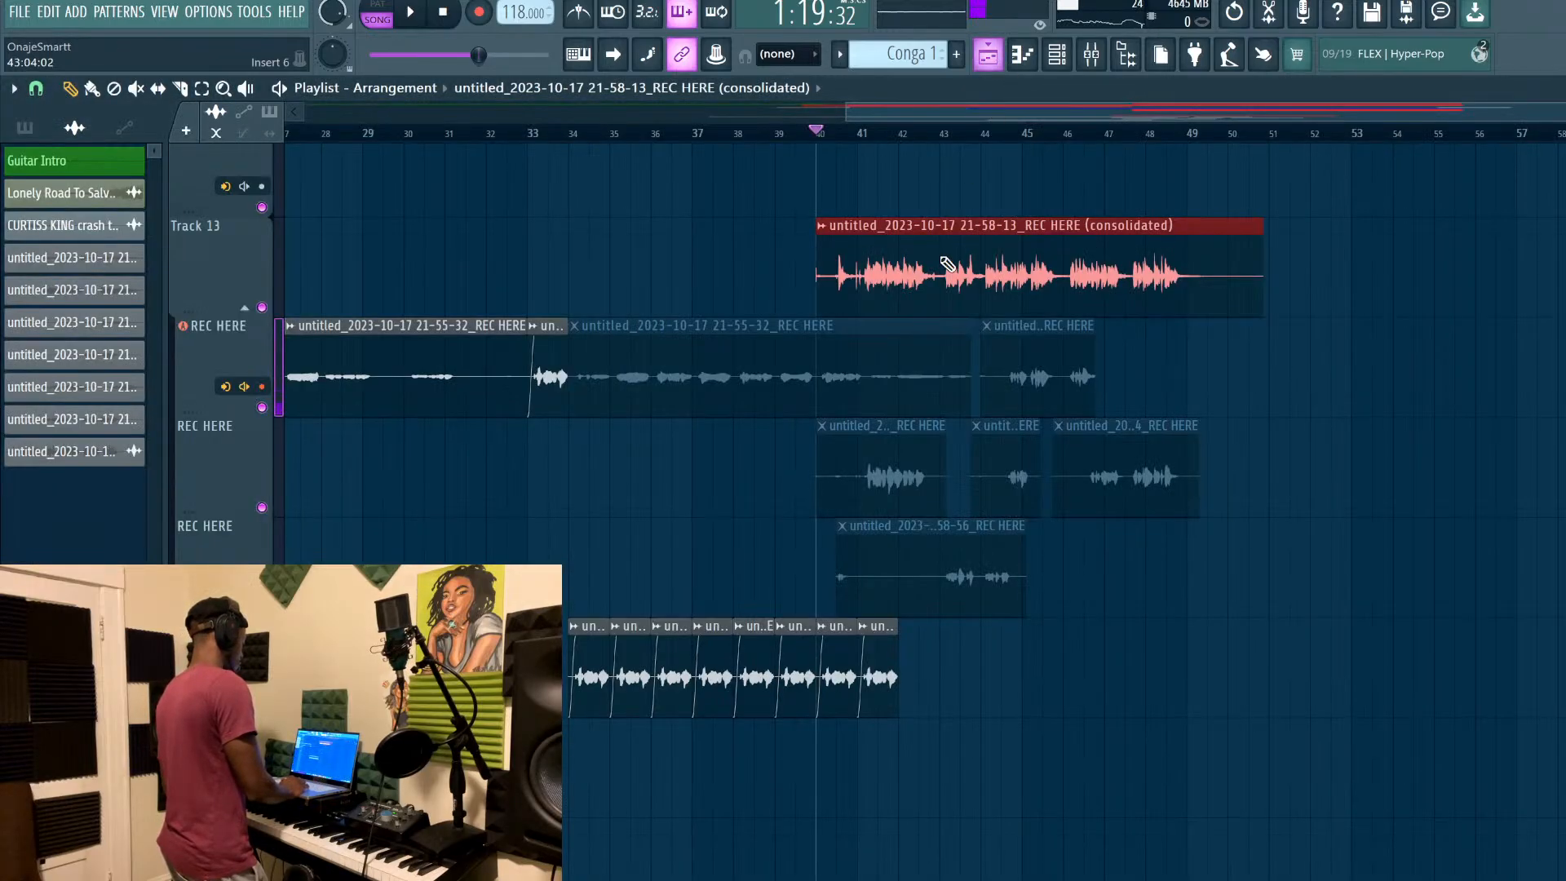
# Play the consolidated clip from bar 40 and examine its waveform against the muted original takes
pyautogui.scroll(3, 857, 304)
pyautogui.scroll(1, 857, 304)
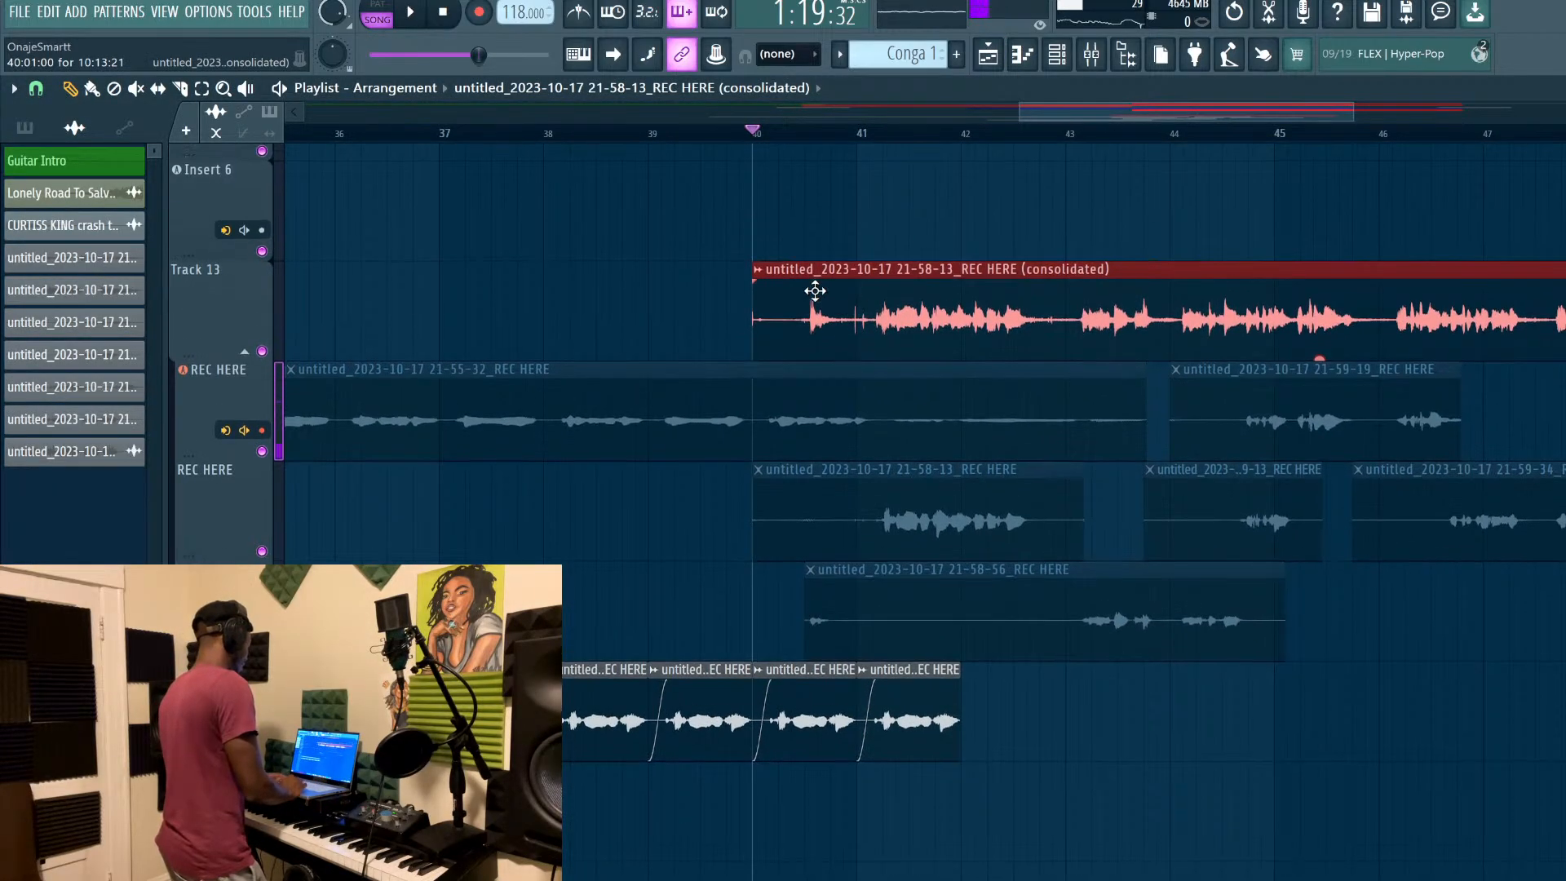
pyautogui.scroll(-3, 815, 291)
pyautogui.press('space')
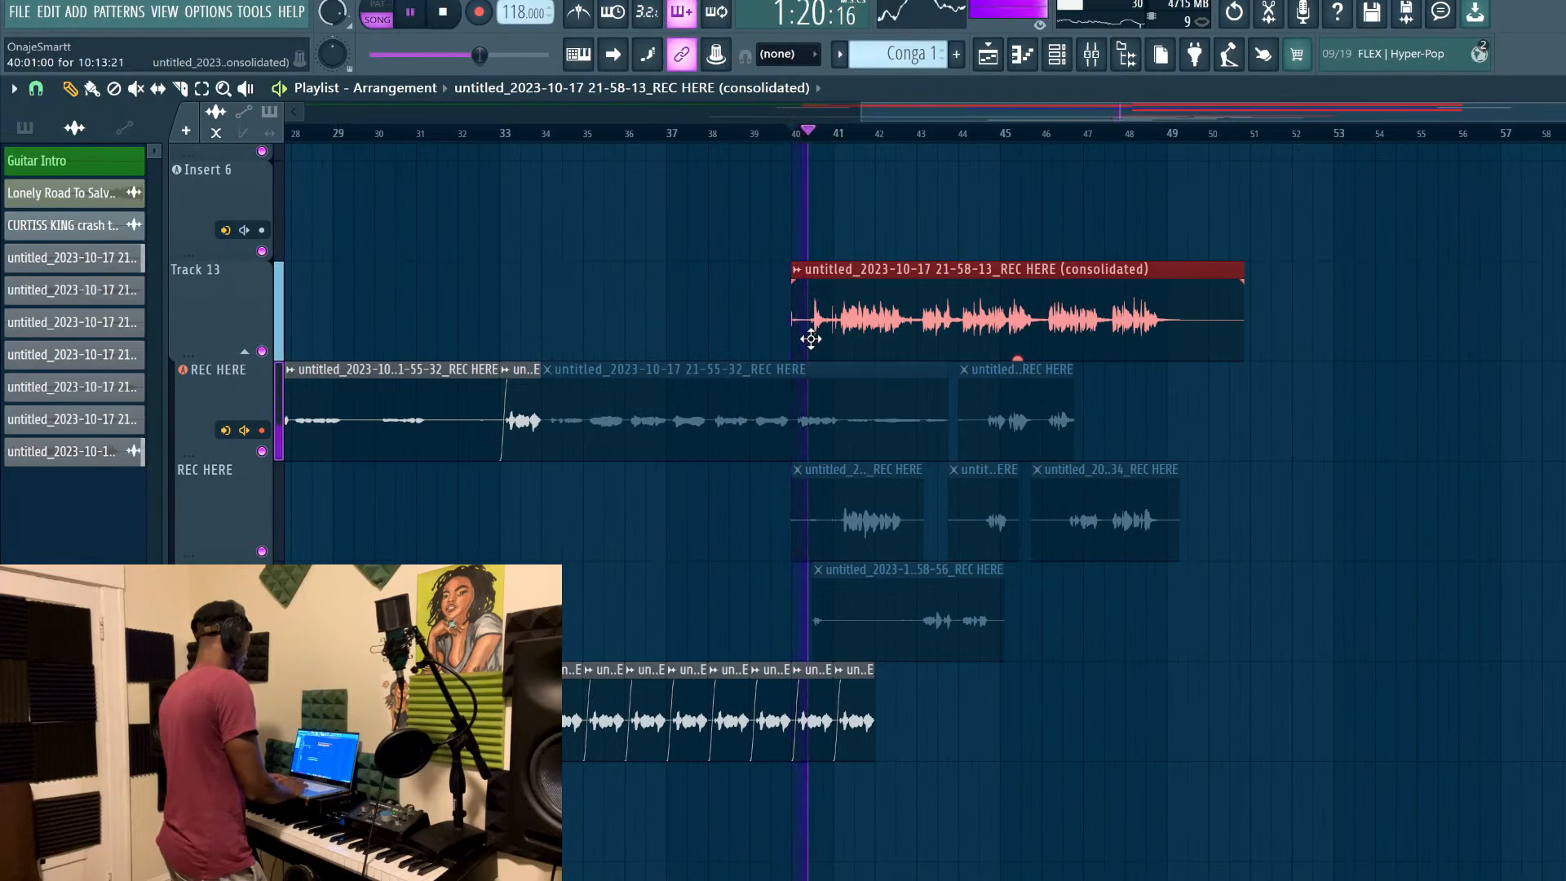
pyautogui.scroll(3, 811, 336)
pyautogui.scroll(-2, 811, 339)
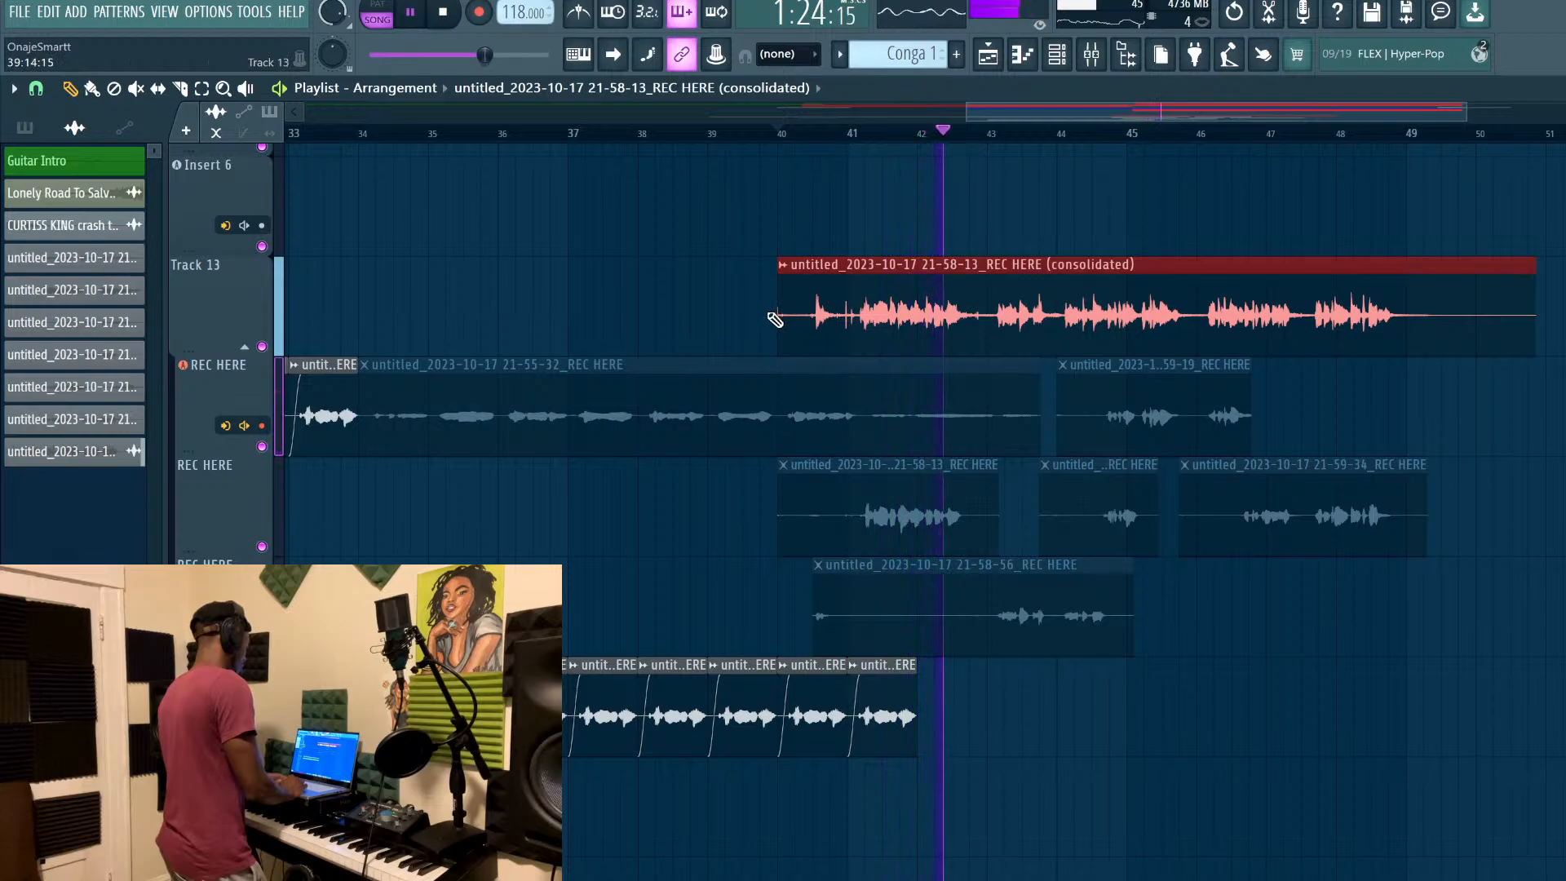
pyautogui.scroll(4, 776, 319)
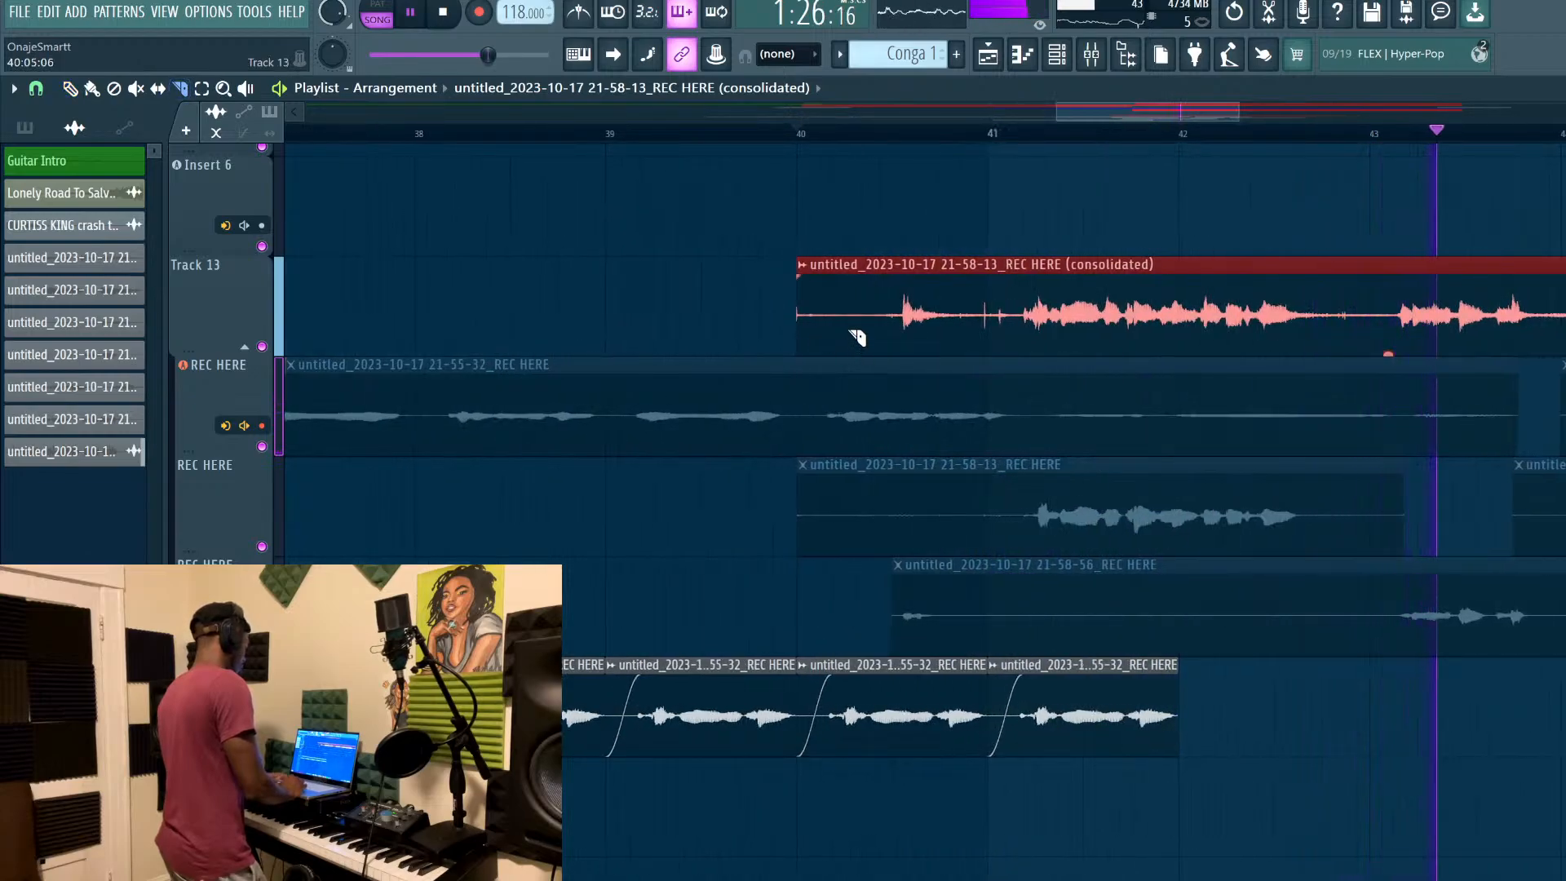
pyautogui.scroll(-1, 857, 330)
pyautogui.scroll(-5, 856, 330)
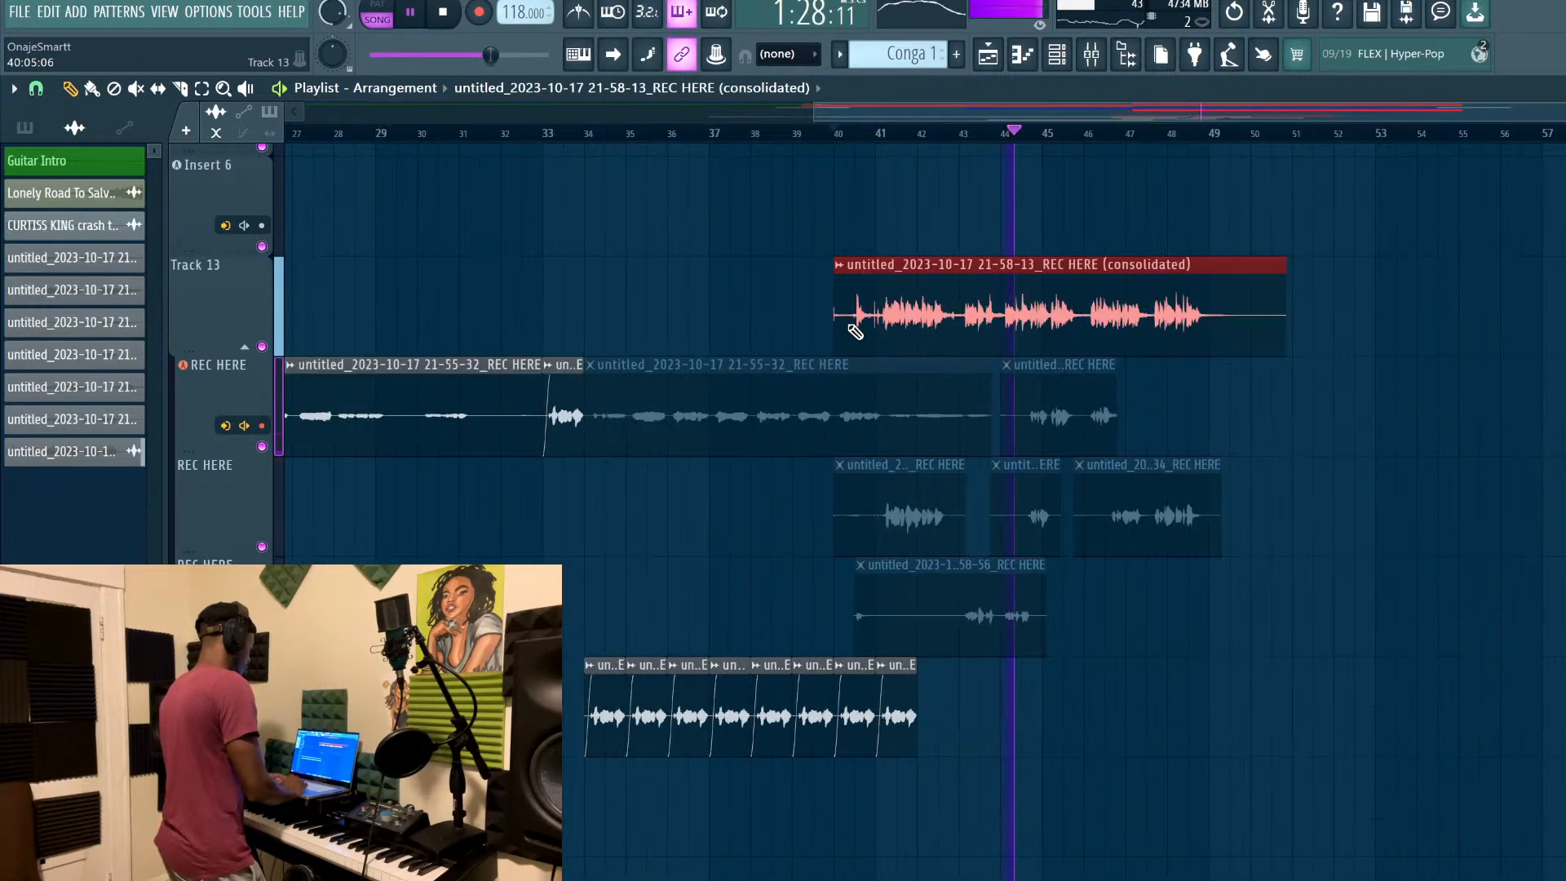
pyautogui.scroll(1, 854, 330)
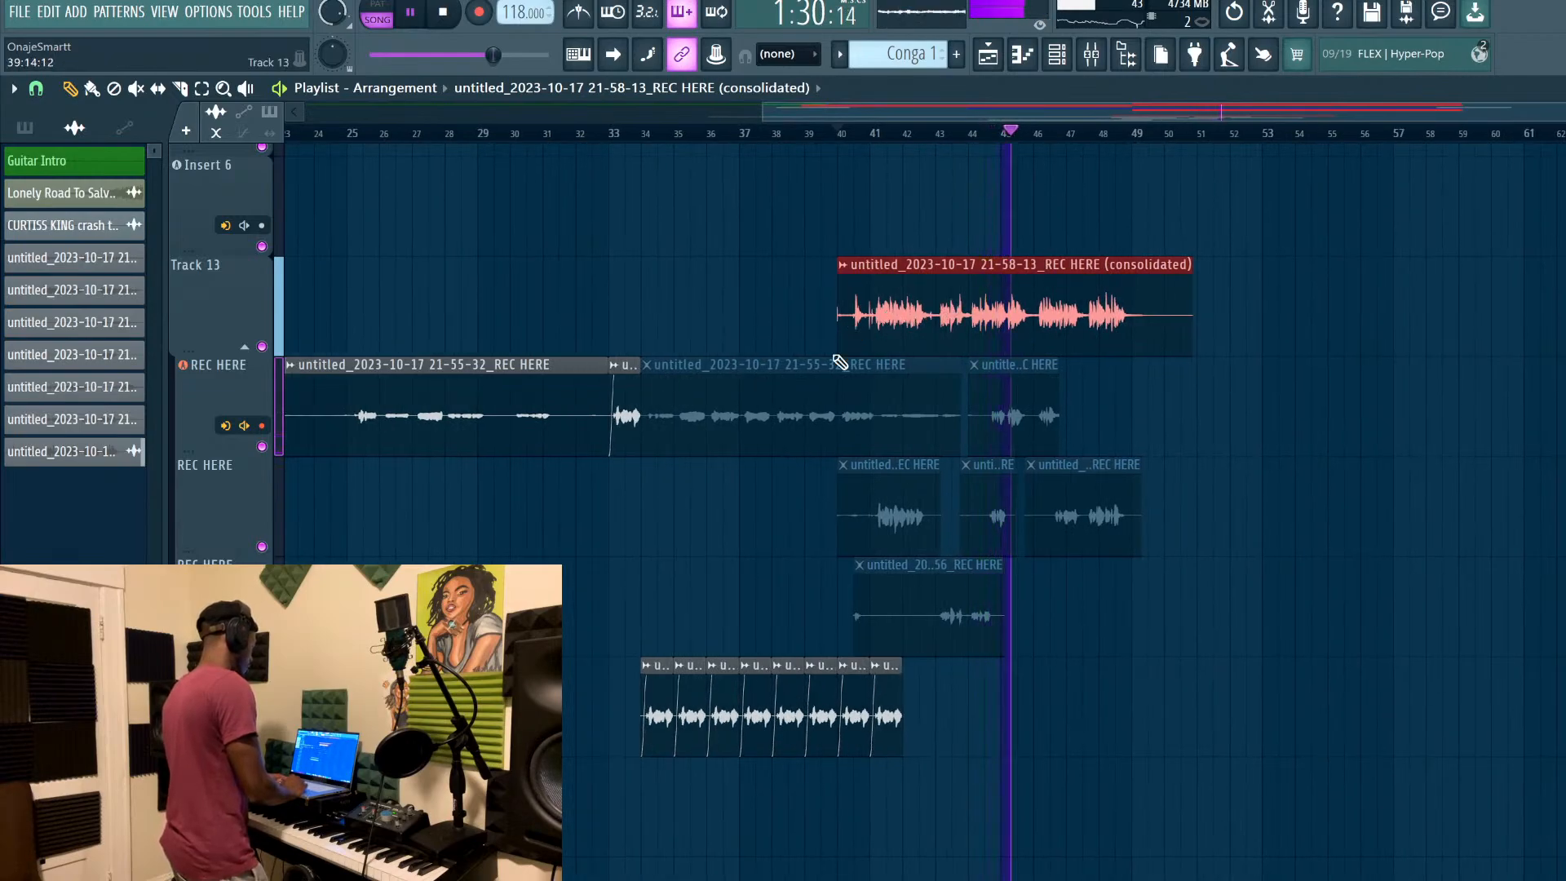
pyautogui.scroll(1, 856, 331)
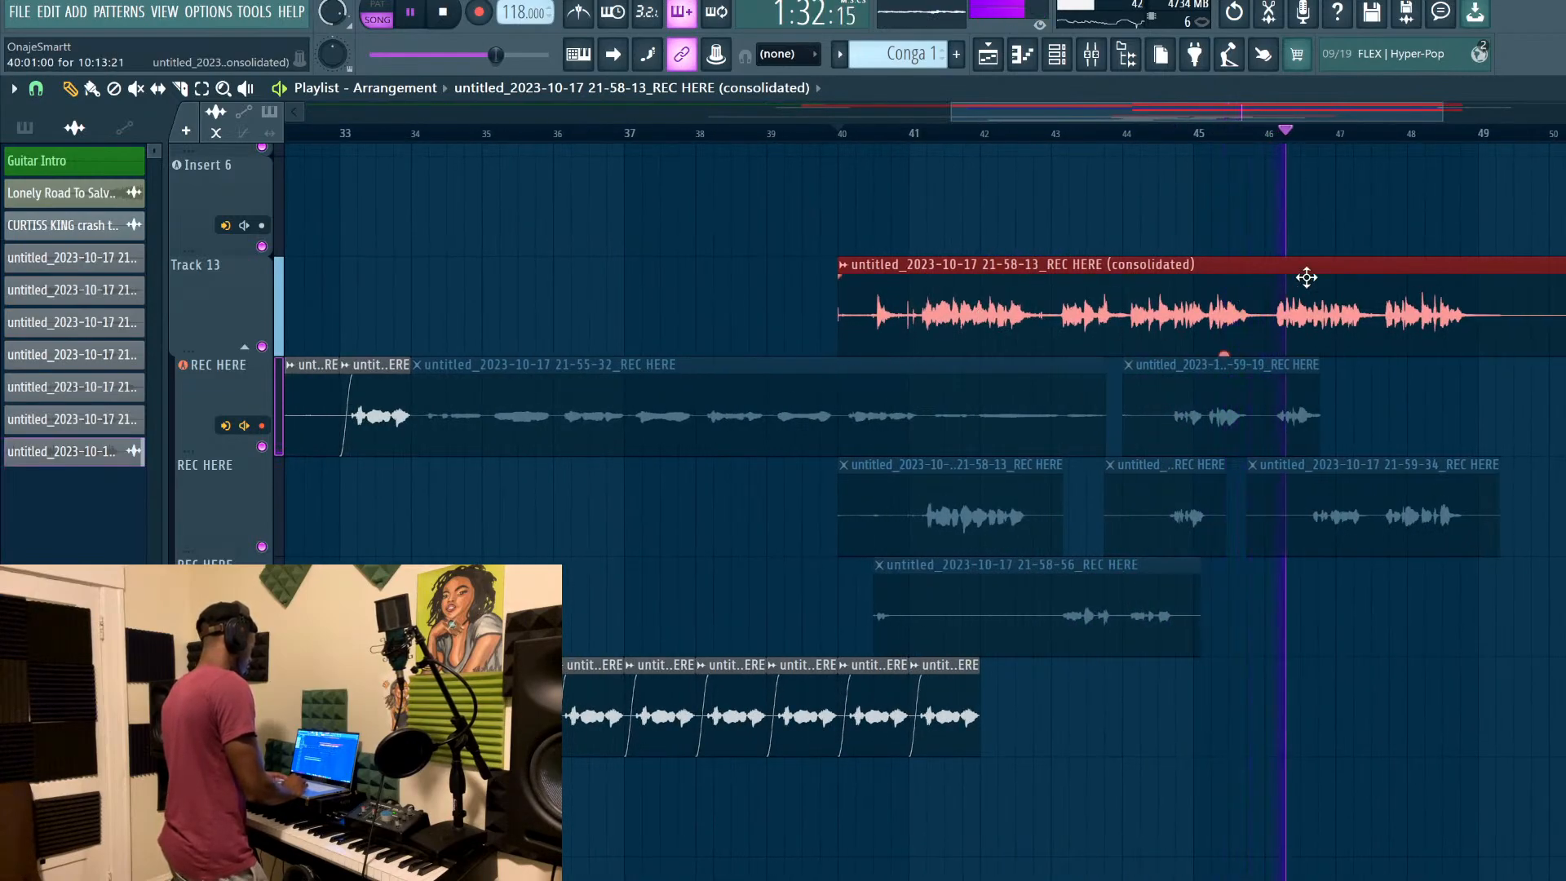
# Place a second copy of the consolidated clip at bar 48 and shift it down two tracks to REC HERE
pyautogui.click(1350, 213)
pyautogui.moveTo(1429, 212); pyautogui.dragTo(1485, 212)
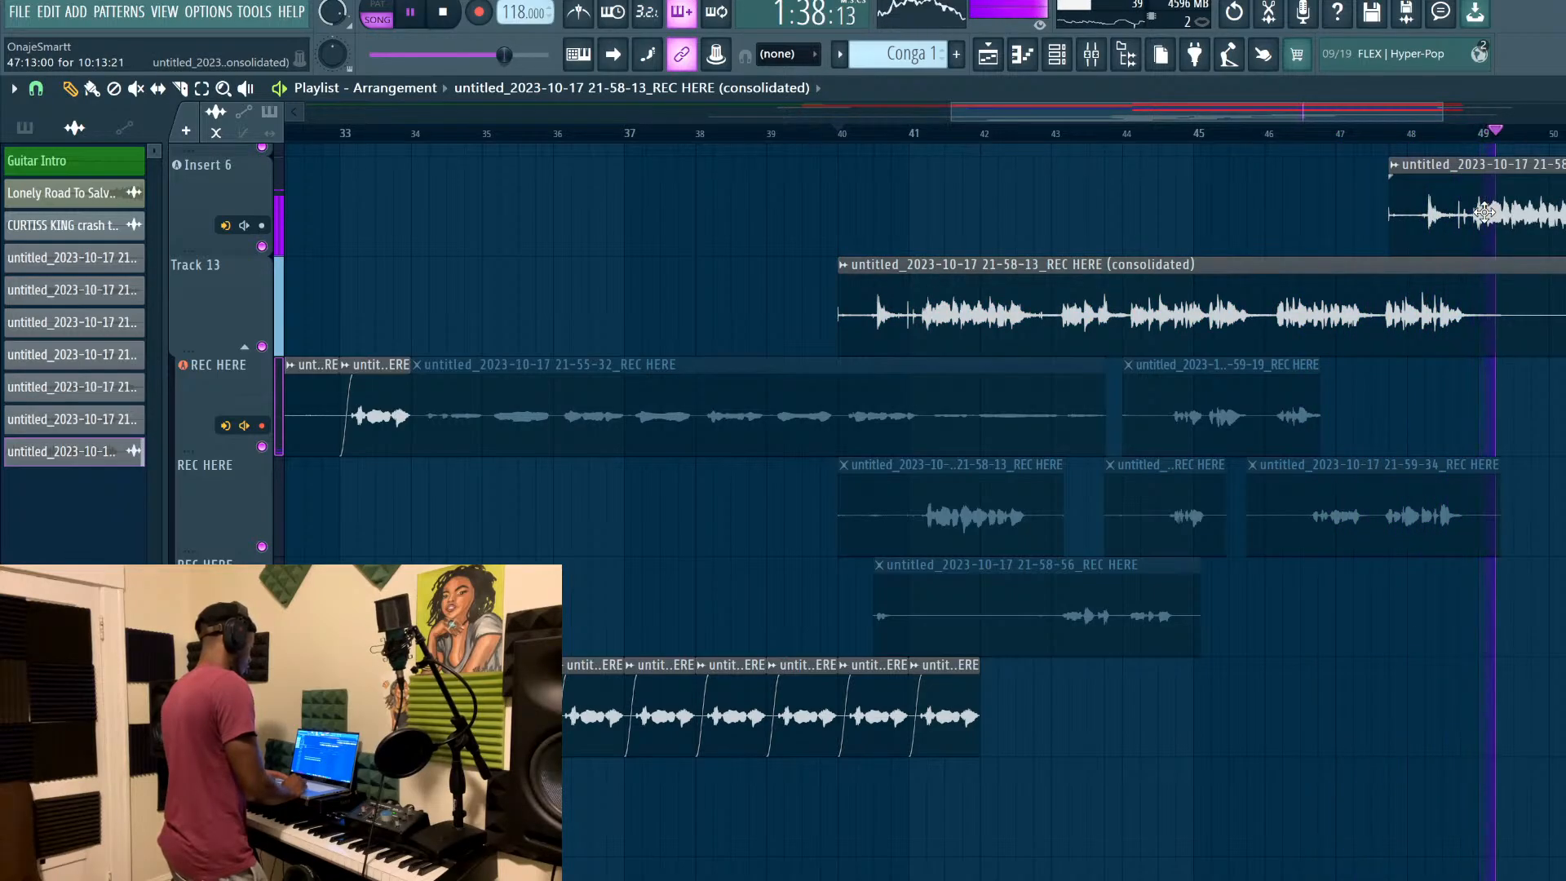
pyautogui.press('space')
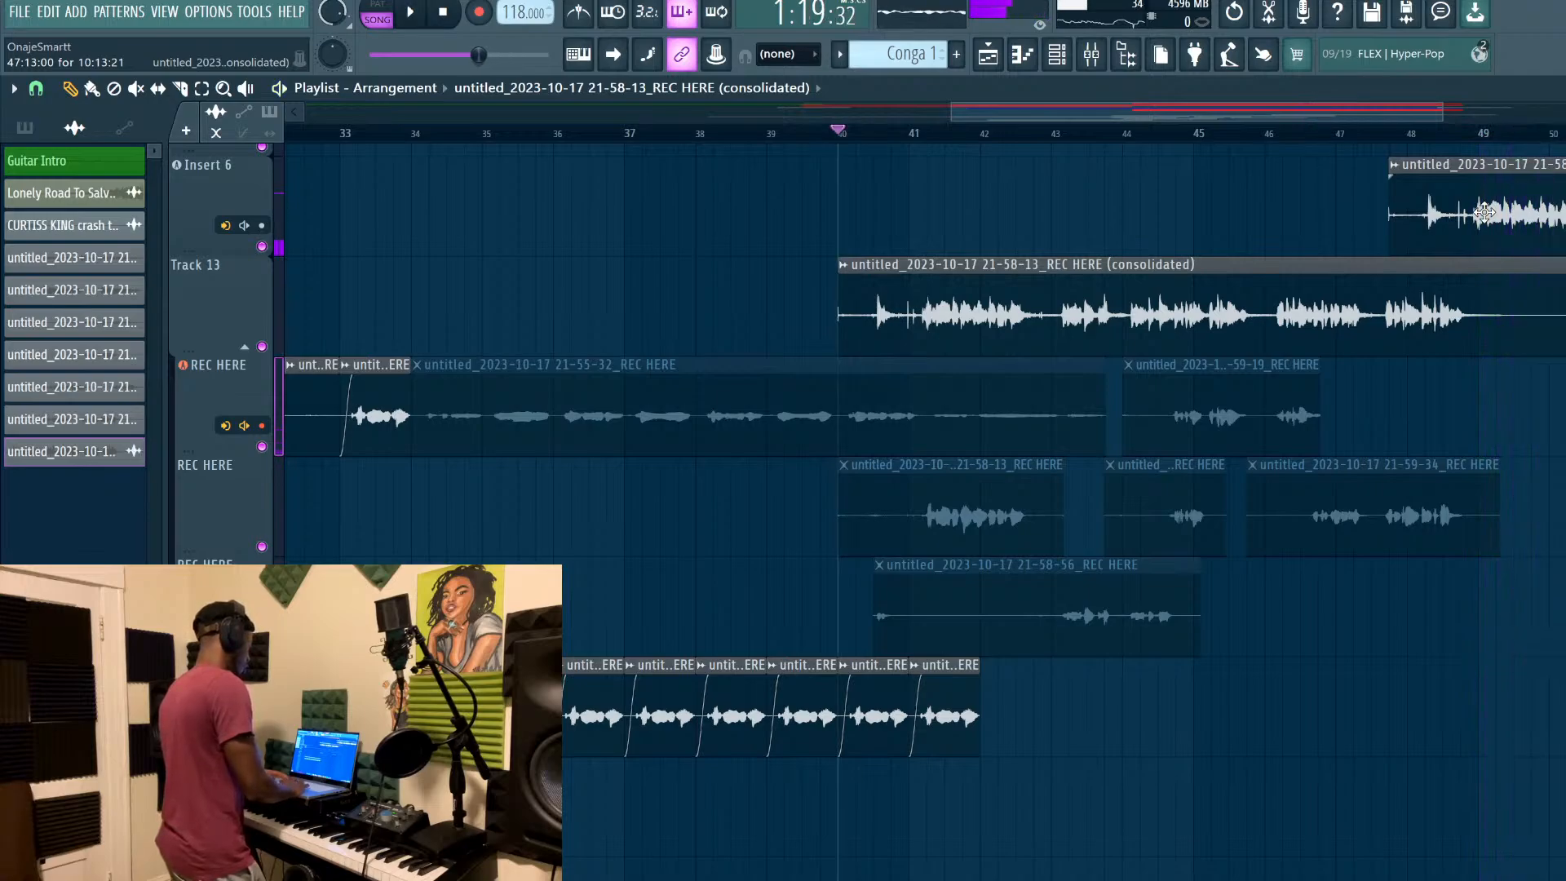
pyautogui.moveTo(1484, 212); pyautogui.dragTo(1503, 217)
pyautogui.keyDown('ctrl'); pyautogui.click(1503, 218); pyautogui.keyUp('ctrl')
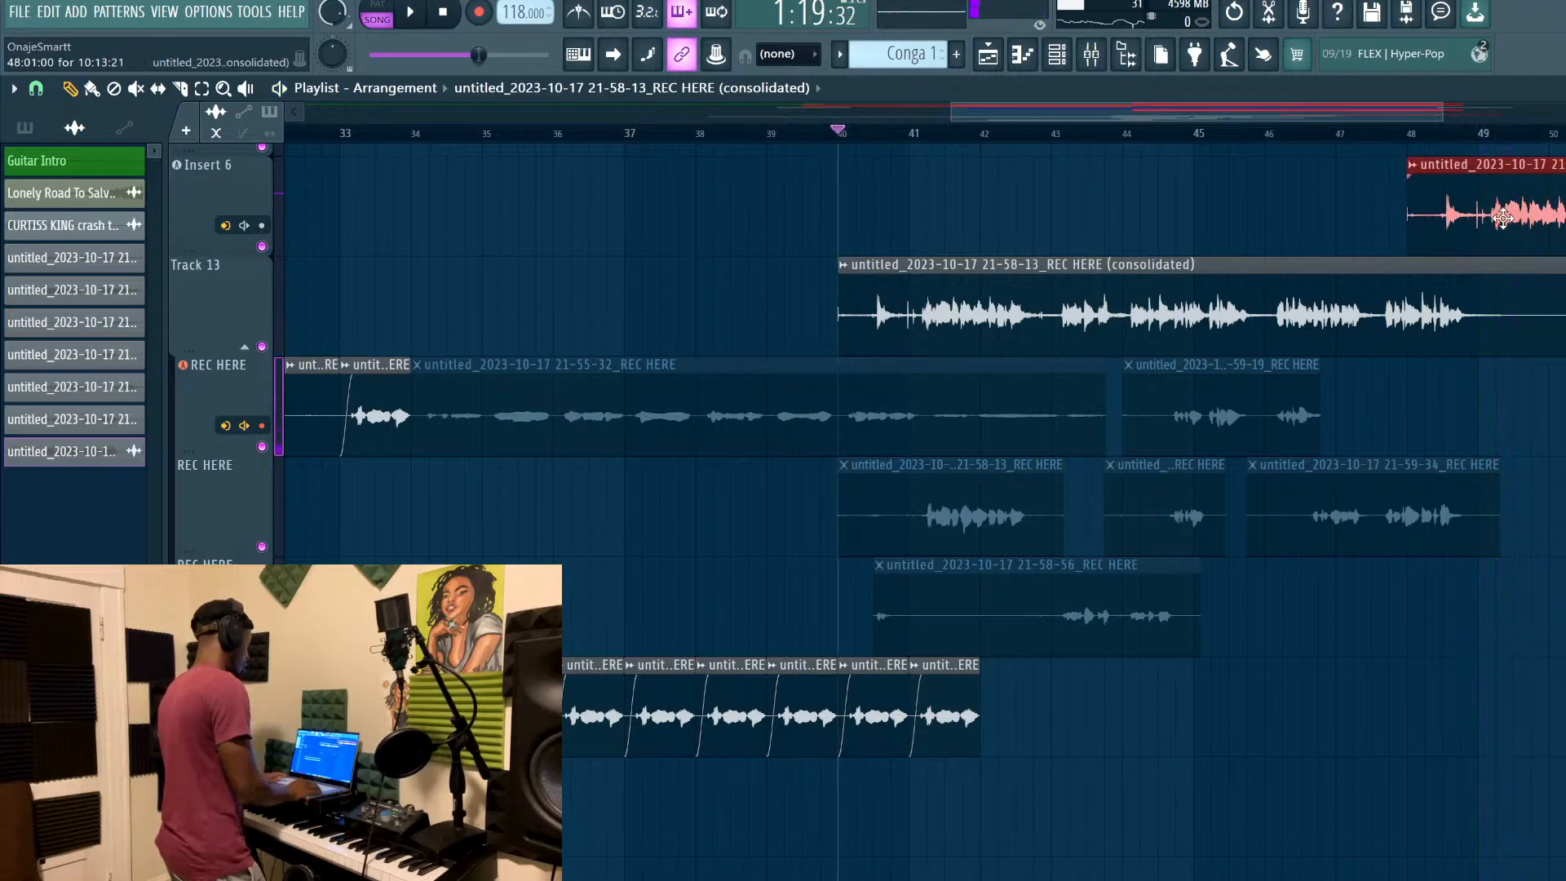
pyautogui.hotkey('shift', 'Down')
pyautogui.hotkey('shift', 'Down')
# Move the bar 48 copy up to Track 13, overlapping the first consolidated clip, and replay from bar 40
pyautogui.press('space')
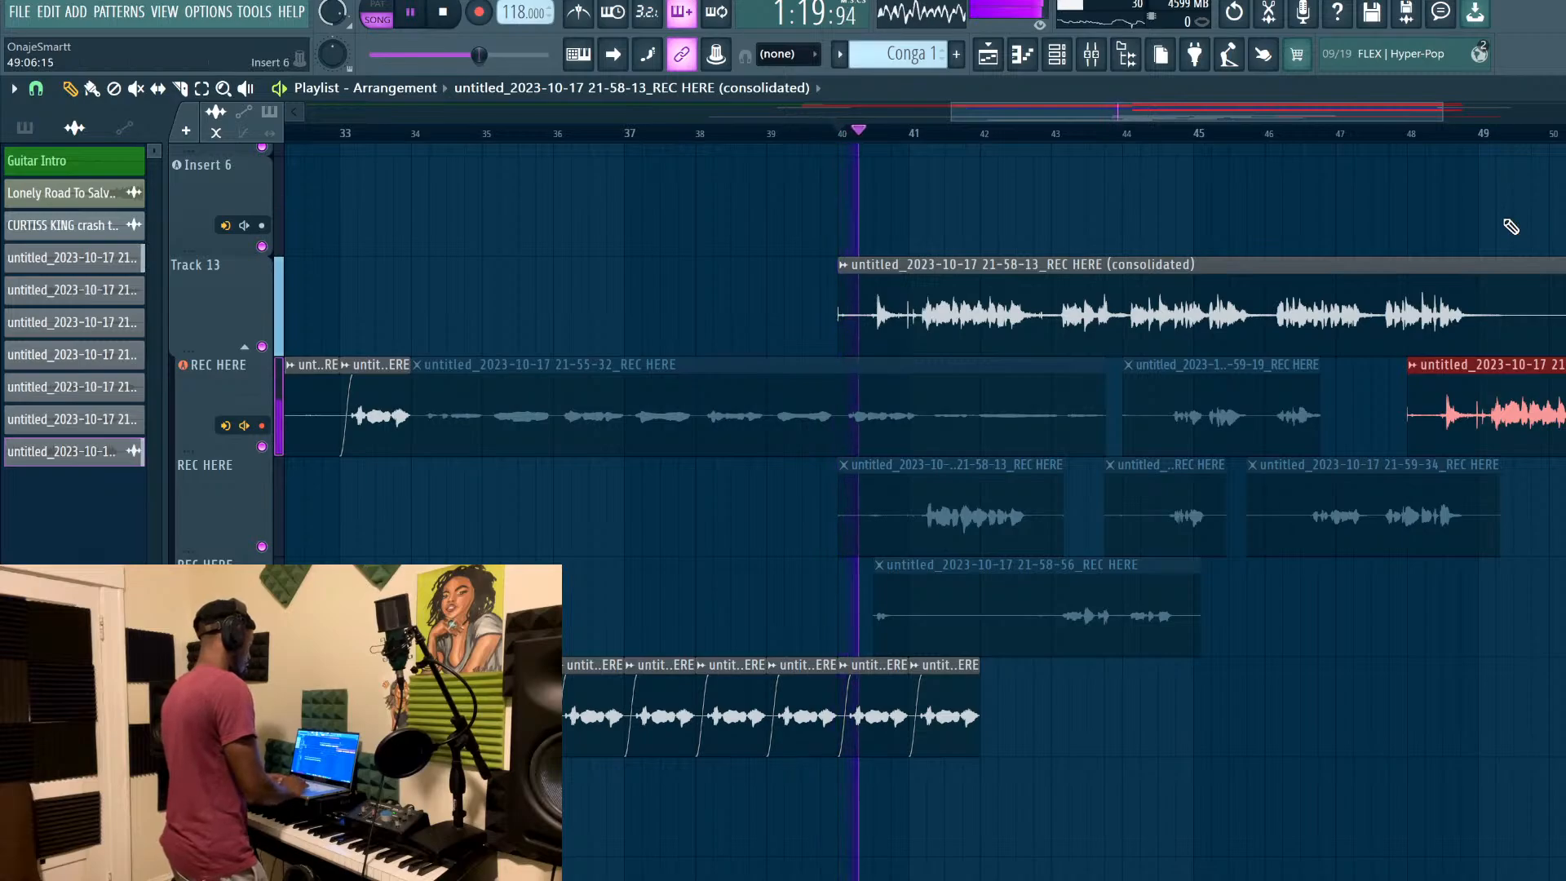
pyautogui.scroll(-1, 1558, 351)
pyautogui.scroll(-3, 1558, 351)
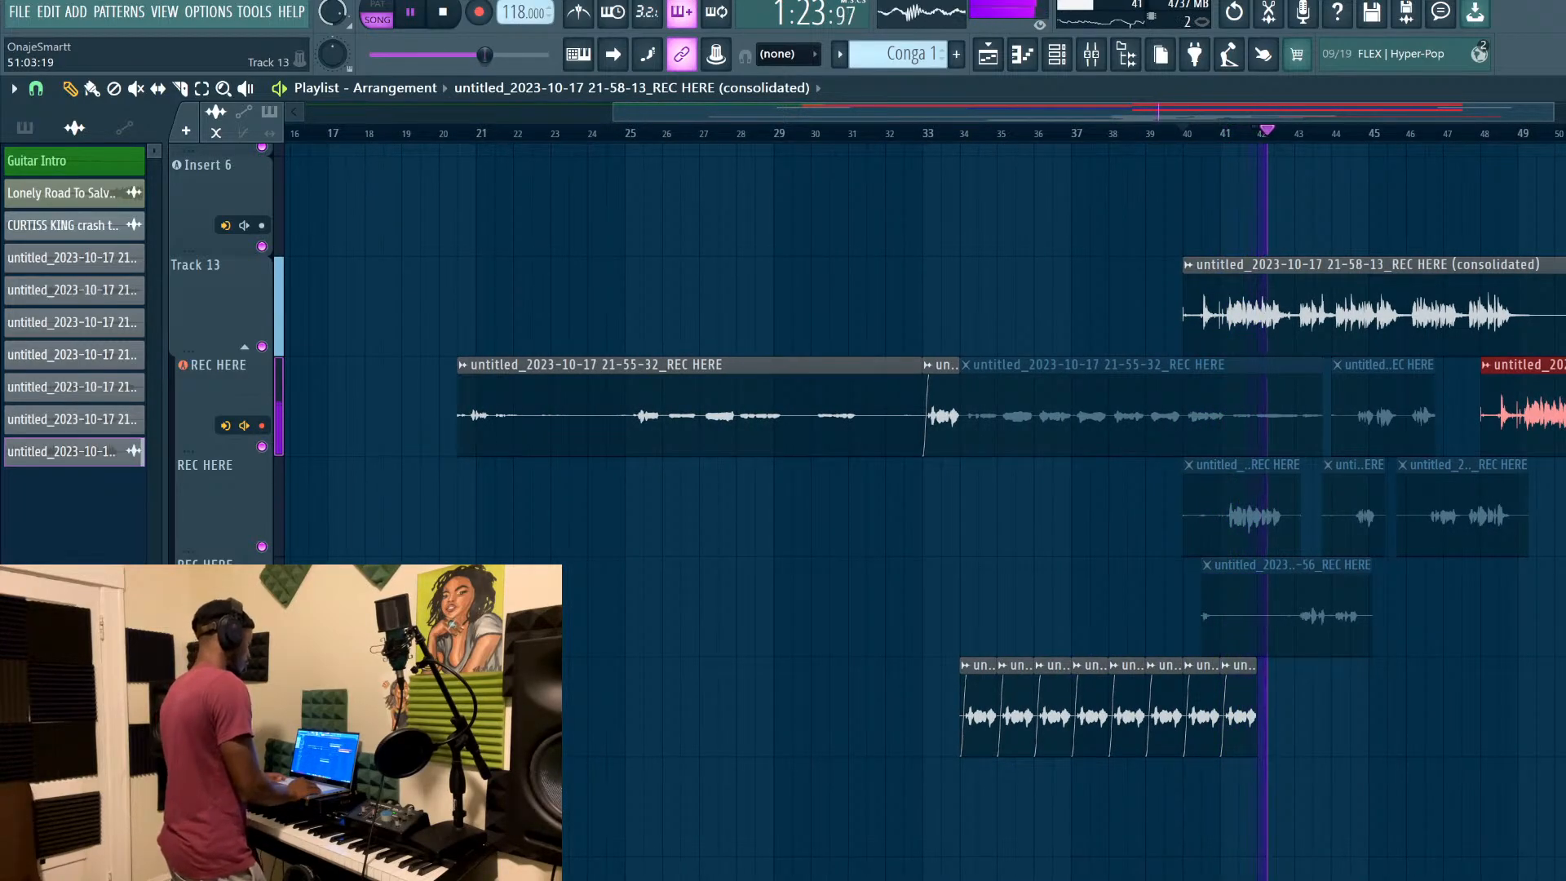
pyautogui.scroll(3, 1558, 351)
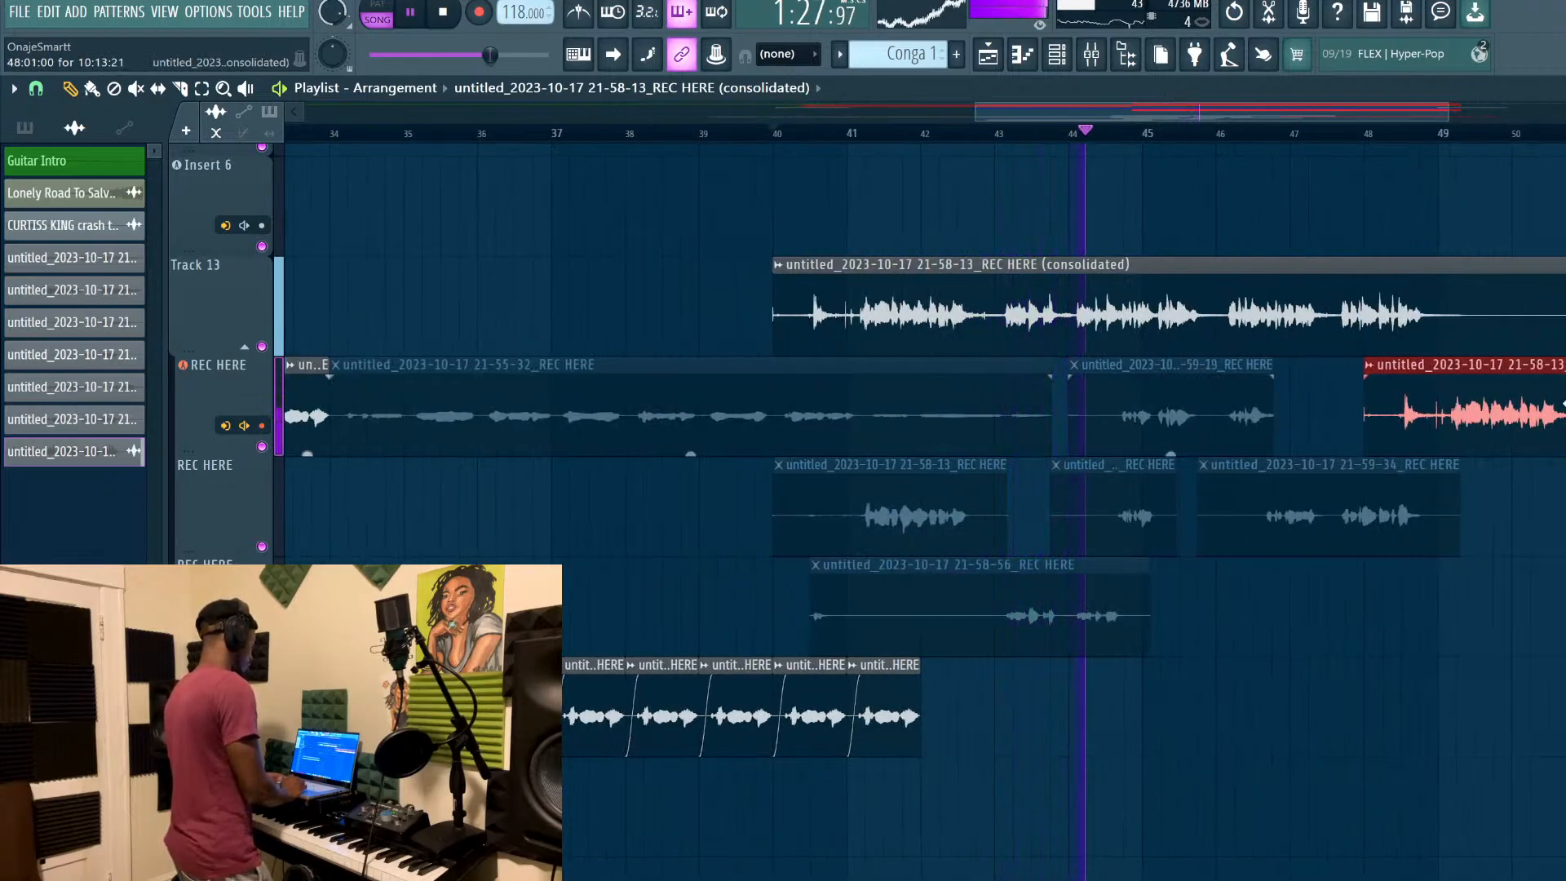
pyautogui.hotkey('shift', 'Up')
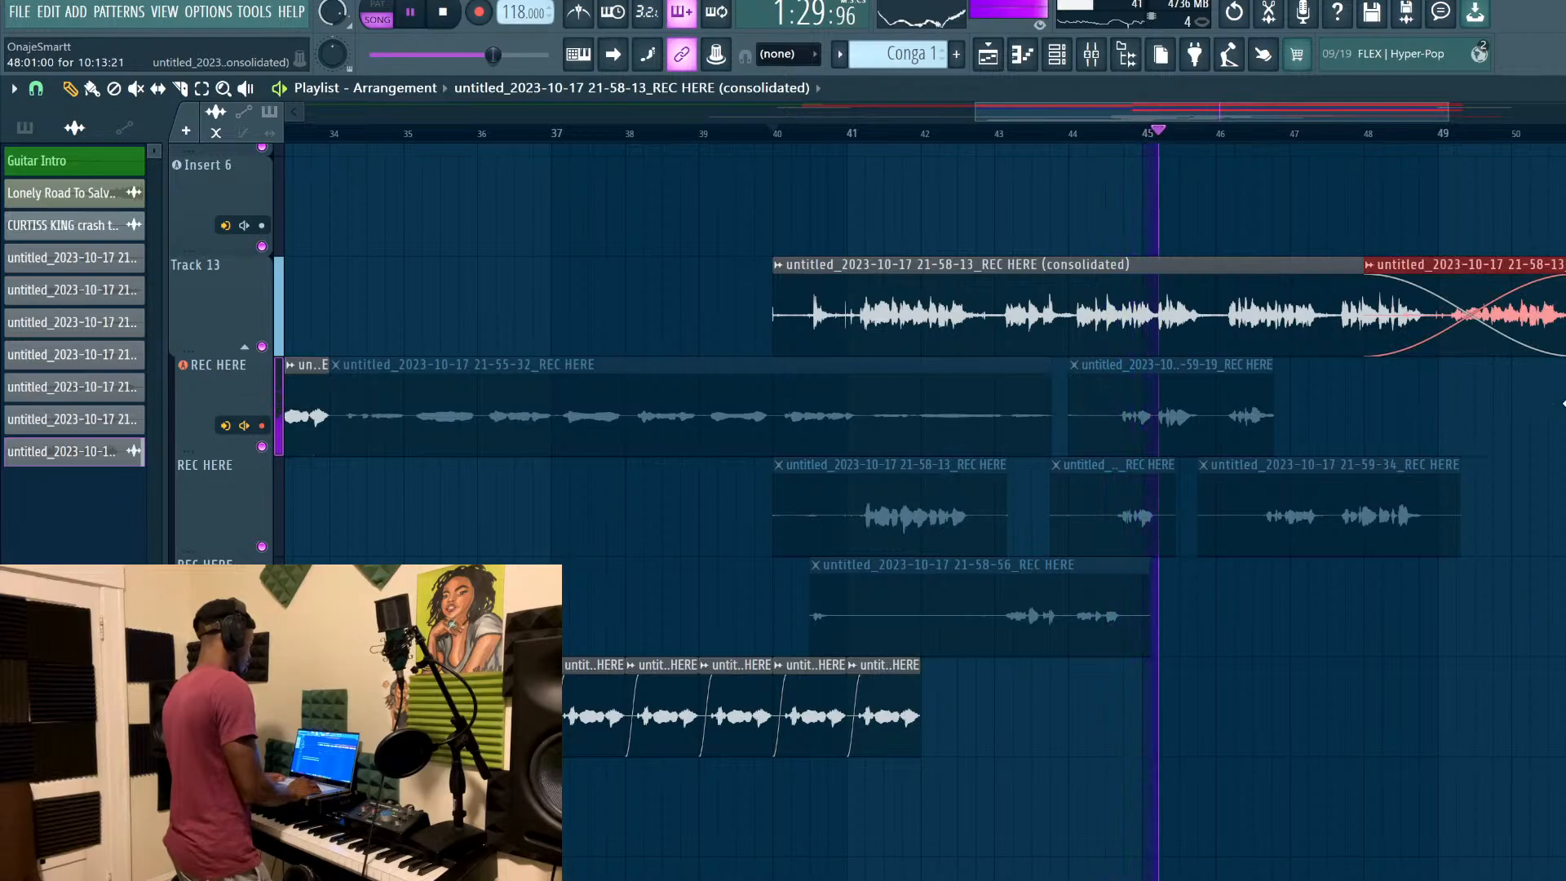
pyautogui.press('space')
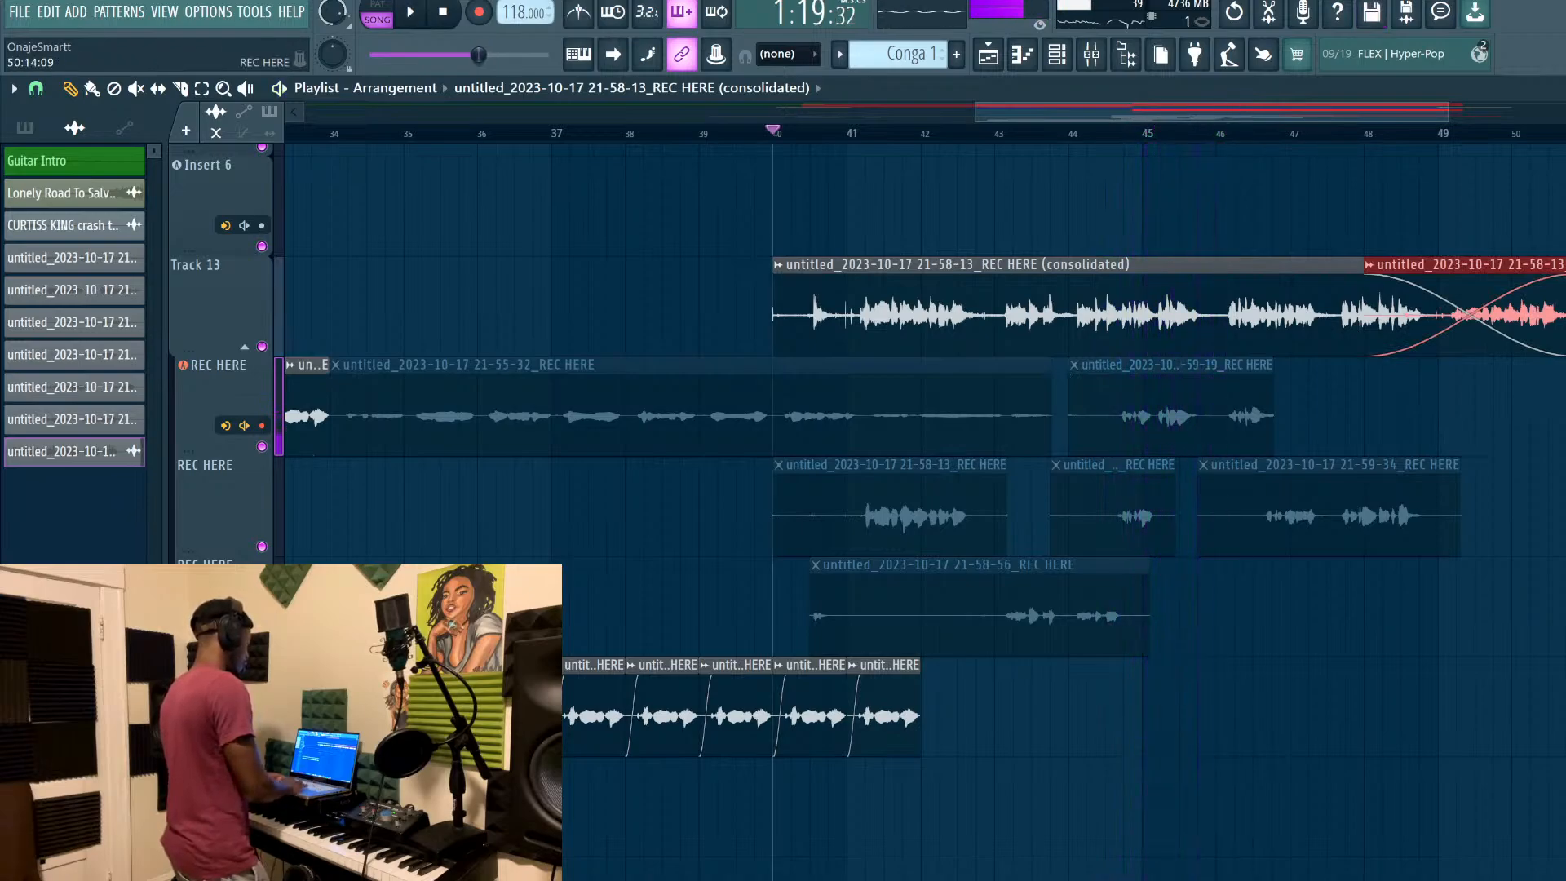
pyautogui.press('space')
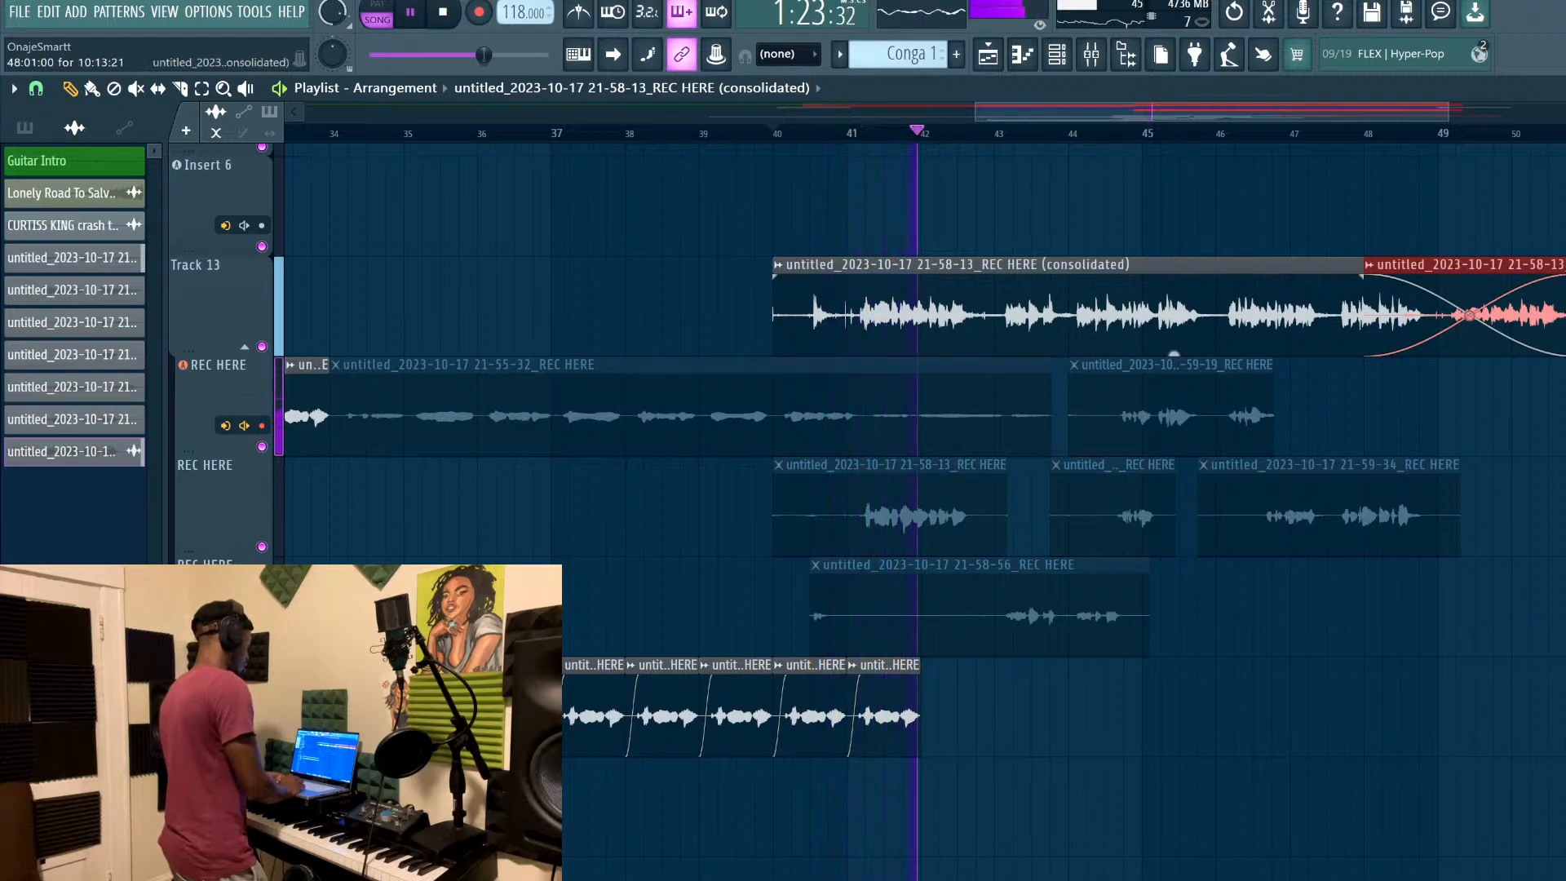
# Route the consolidated clip from mixer track 10 to the Master Bus and close its channel settings
pyautogui.doubleClick(1460, 267)
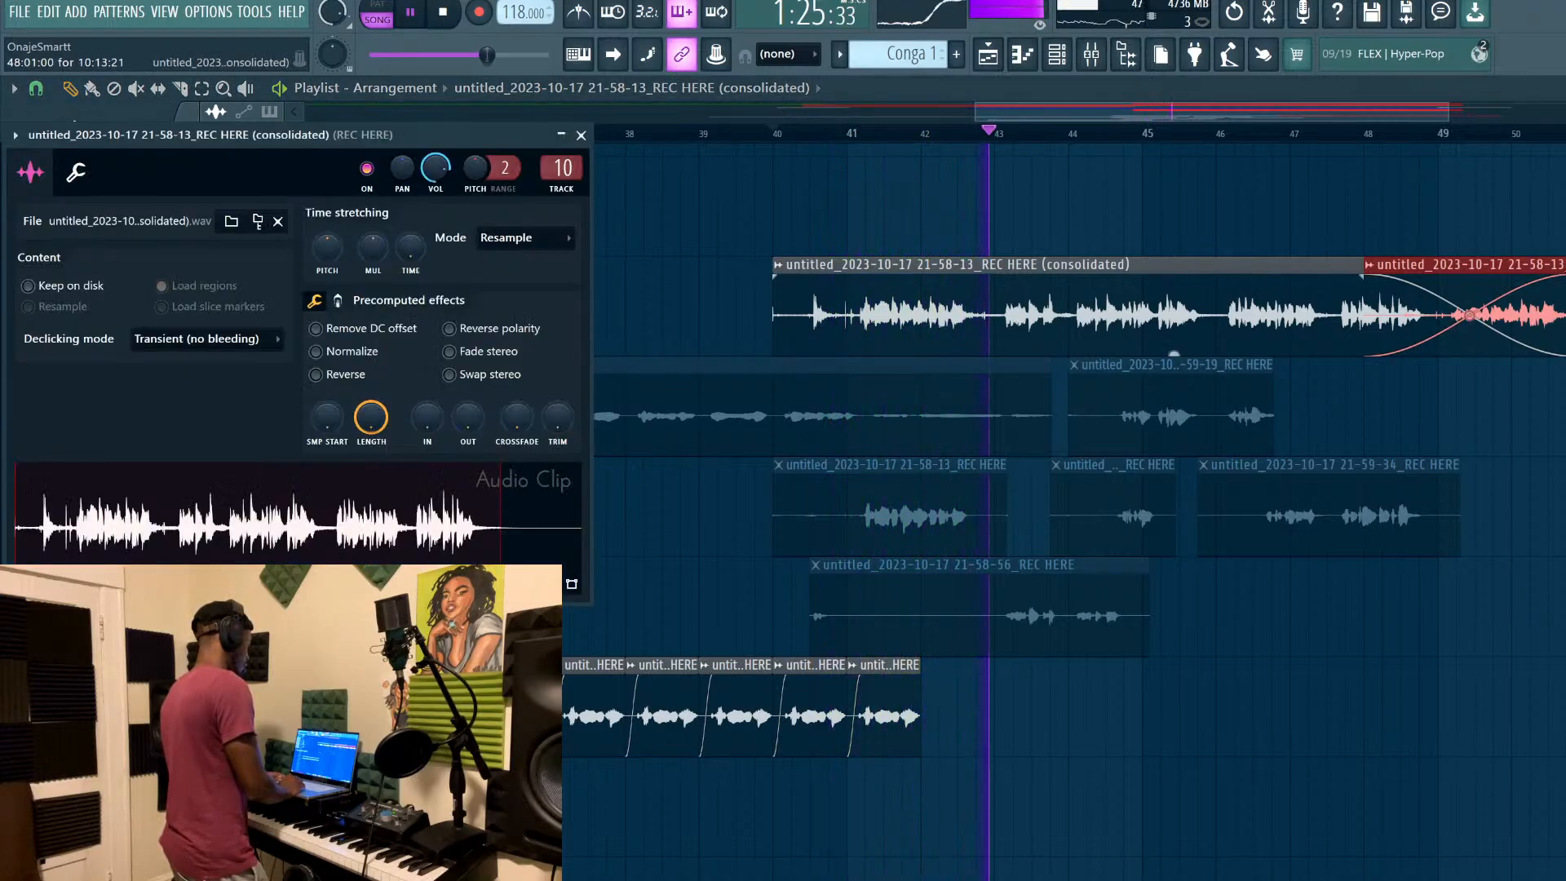
pyautogui.moveTo(563, 168); pyautogui.dragTo(564, 237)
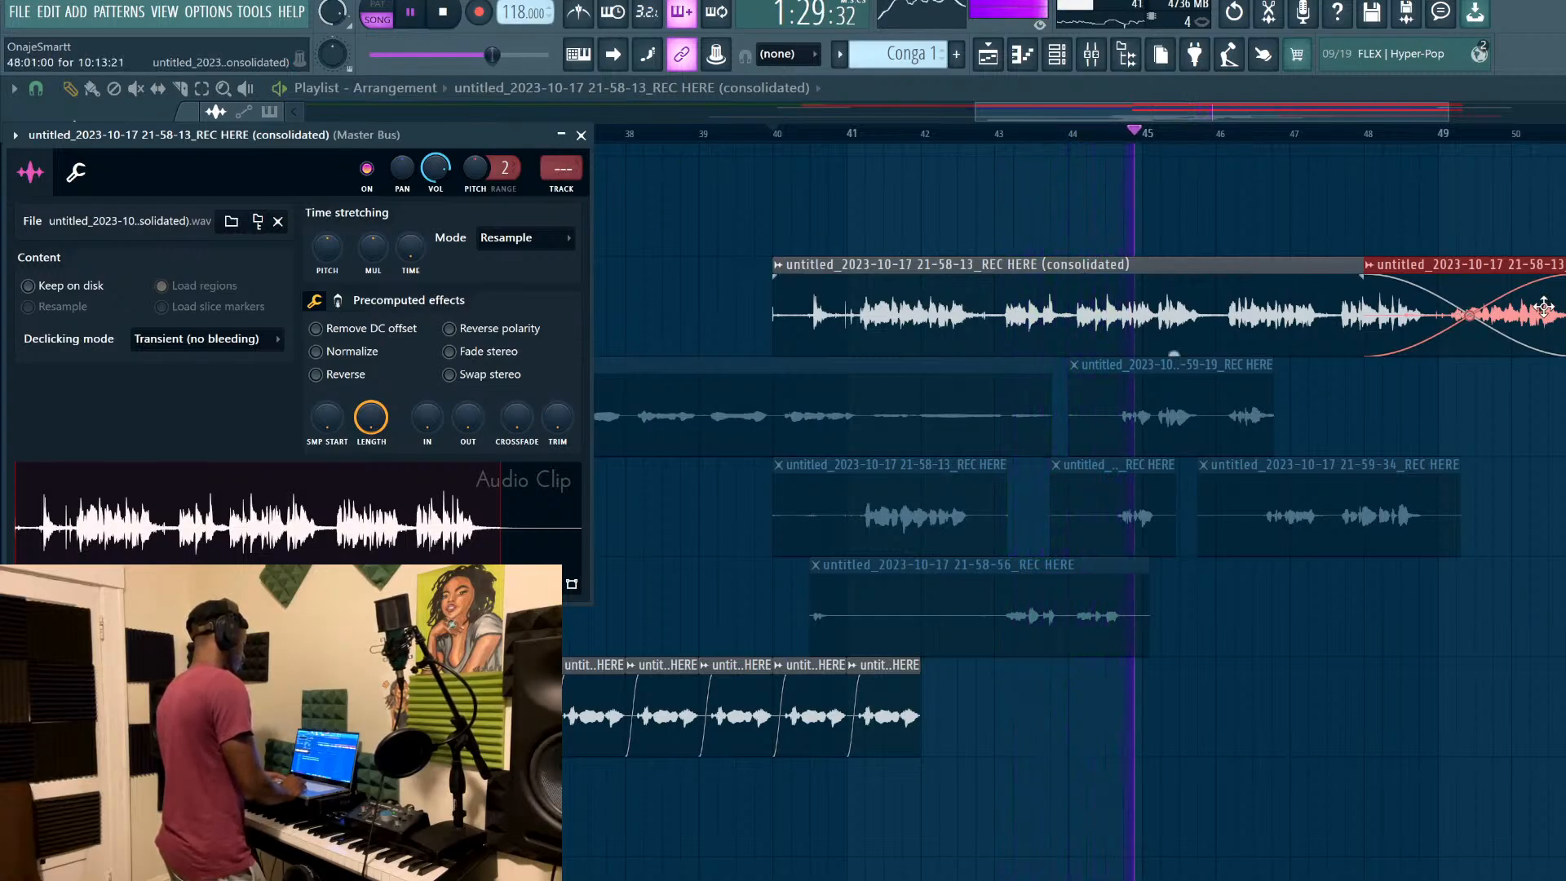
pyautogui.click(1400, 288)
pyautogui.click(1397, 287)
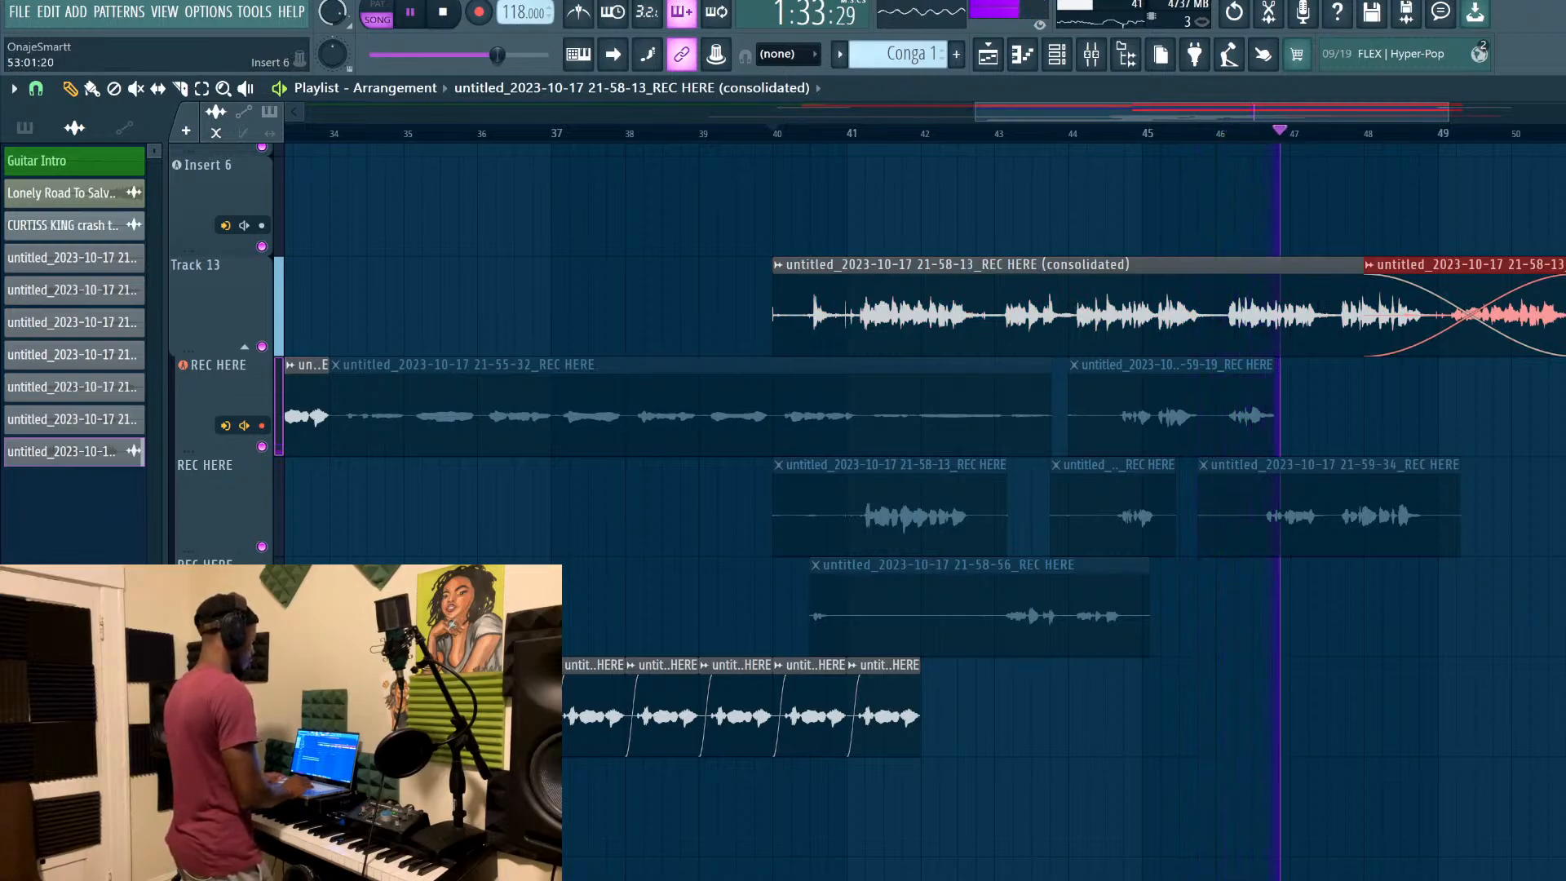
# Move the second consolidated clip on Track 13 from bar 48 to start at bar 49
pyautogui.moveTo(1413, 288)
pyautogui.mouseDown()
pyautogui.moveTo(1449, 288)
pyautogui.moveTo(1412, 288)
pyautogui.mouseUp()
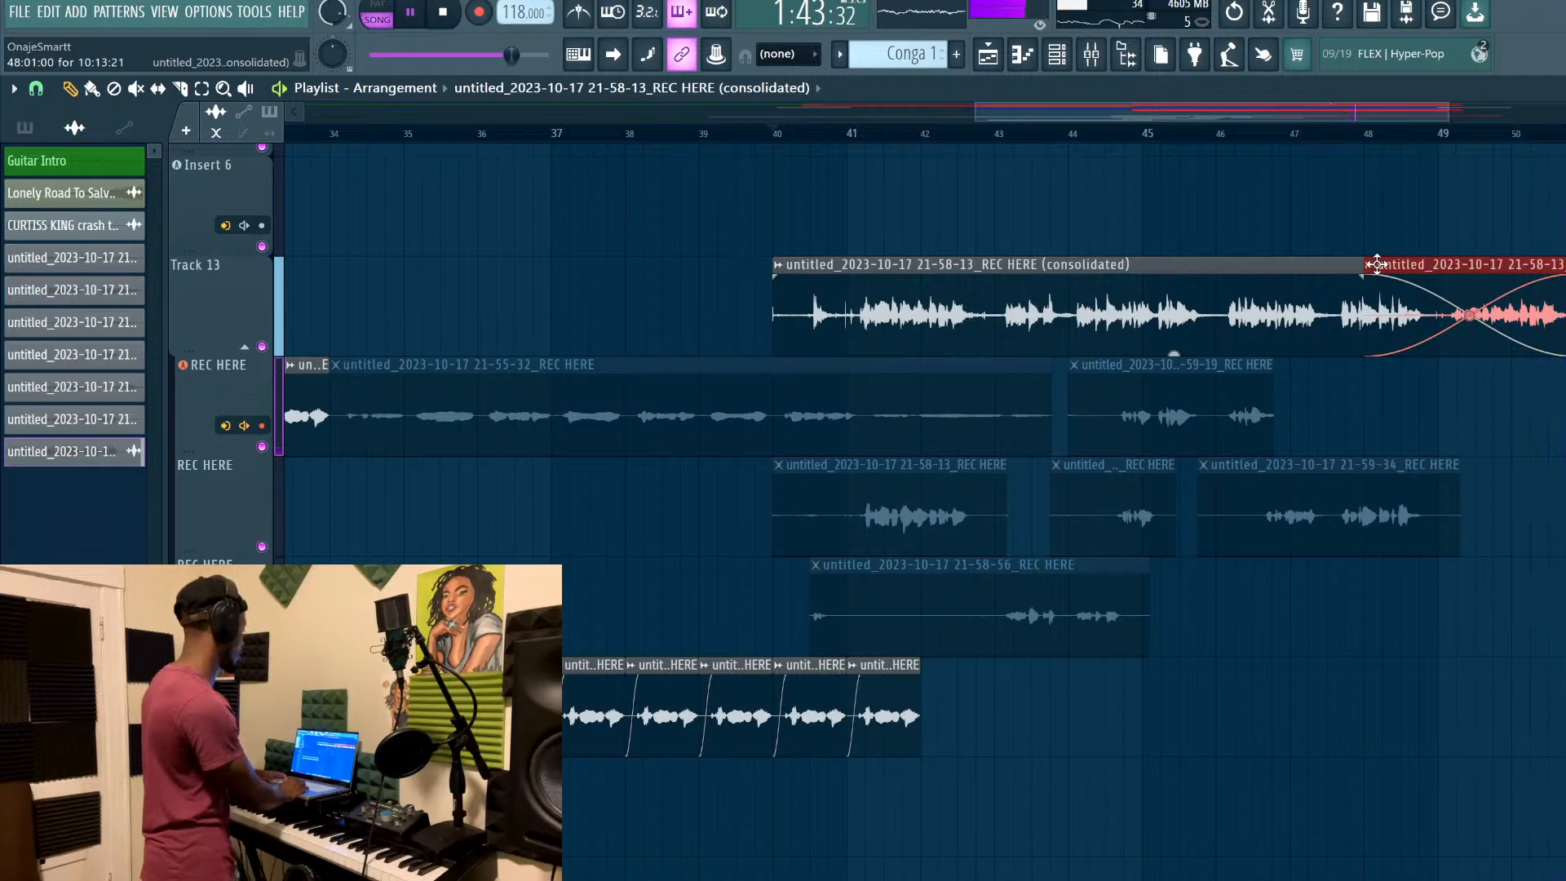
pyautogui.moveTo(1368, 281); pyautogui.dragTo(1441, 292)
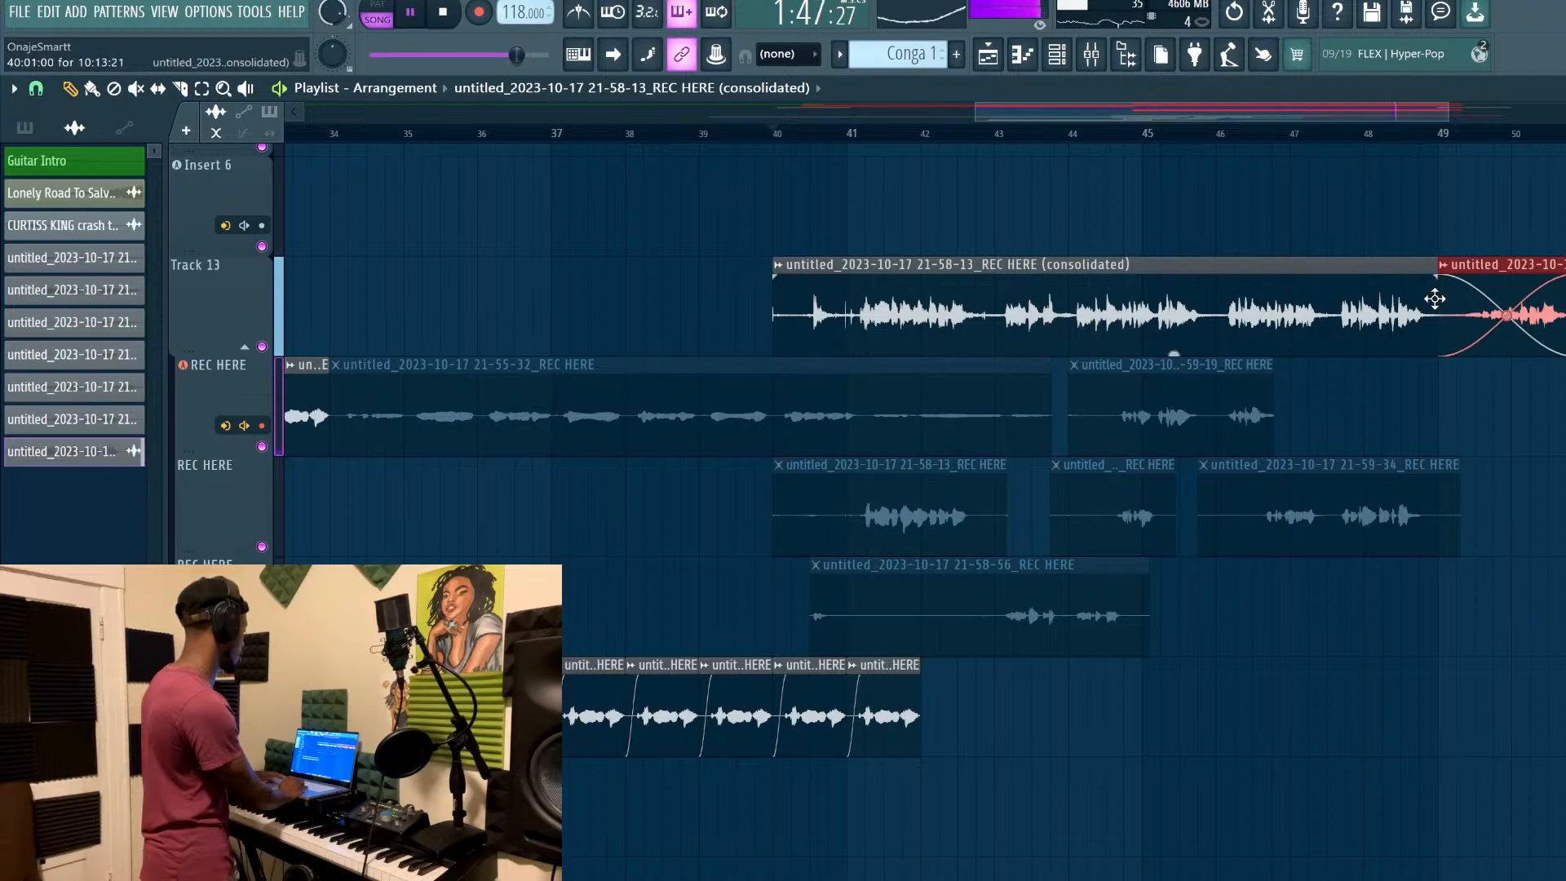
pyautogui.scroll(-5, 1435, 299)
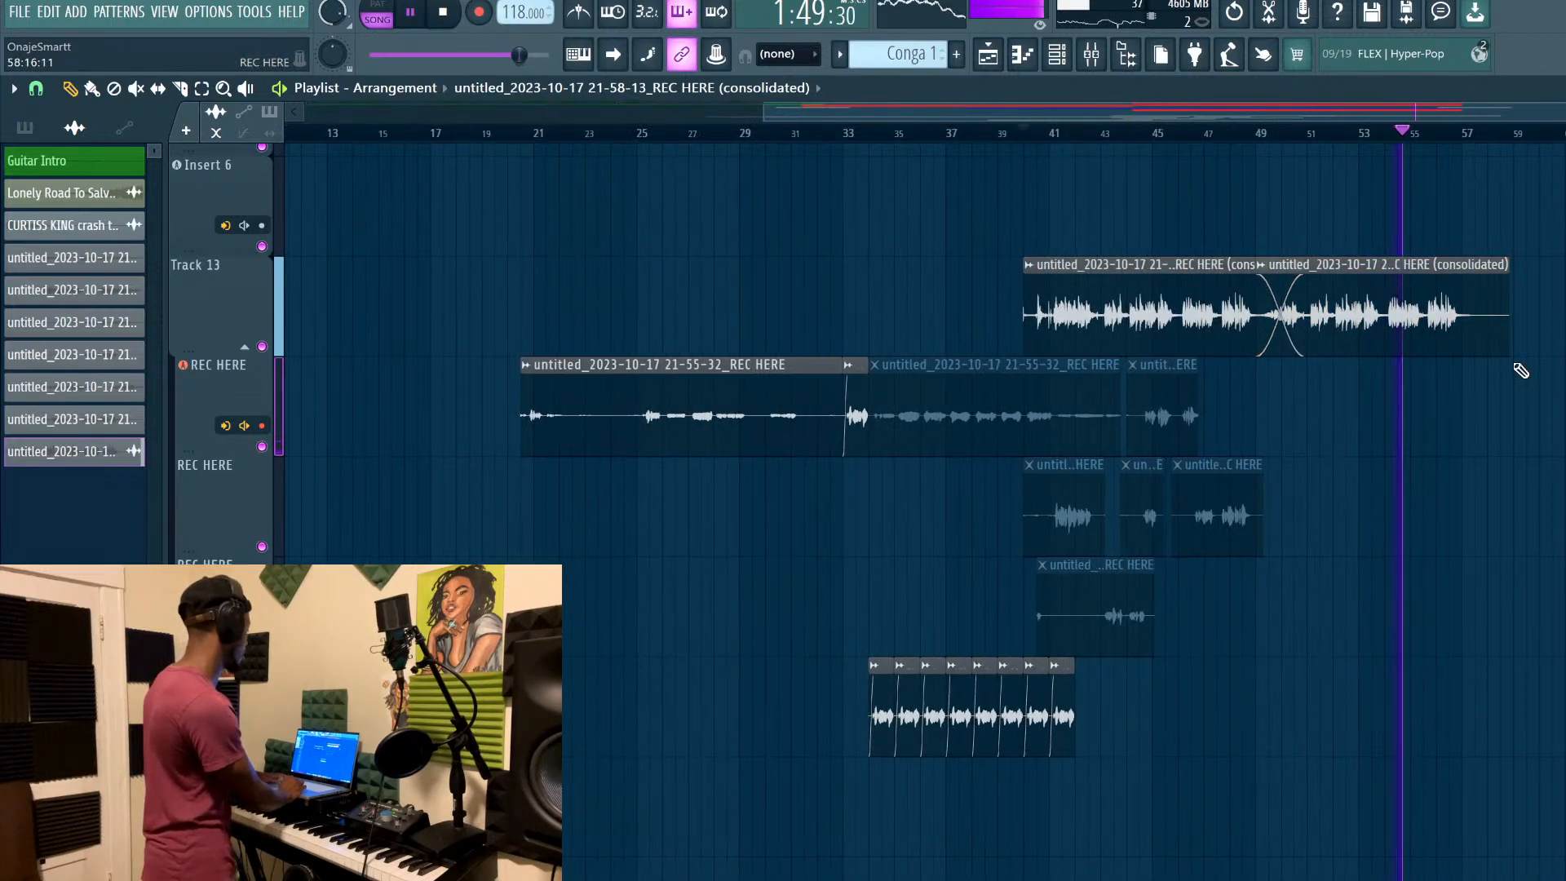
# Slice the second consolidated clip at bar 57, delete the leftover tail and stop playback
pyautogui.scroll(4, 1521, 371)
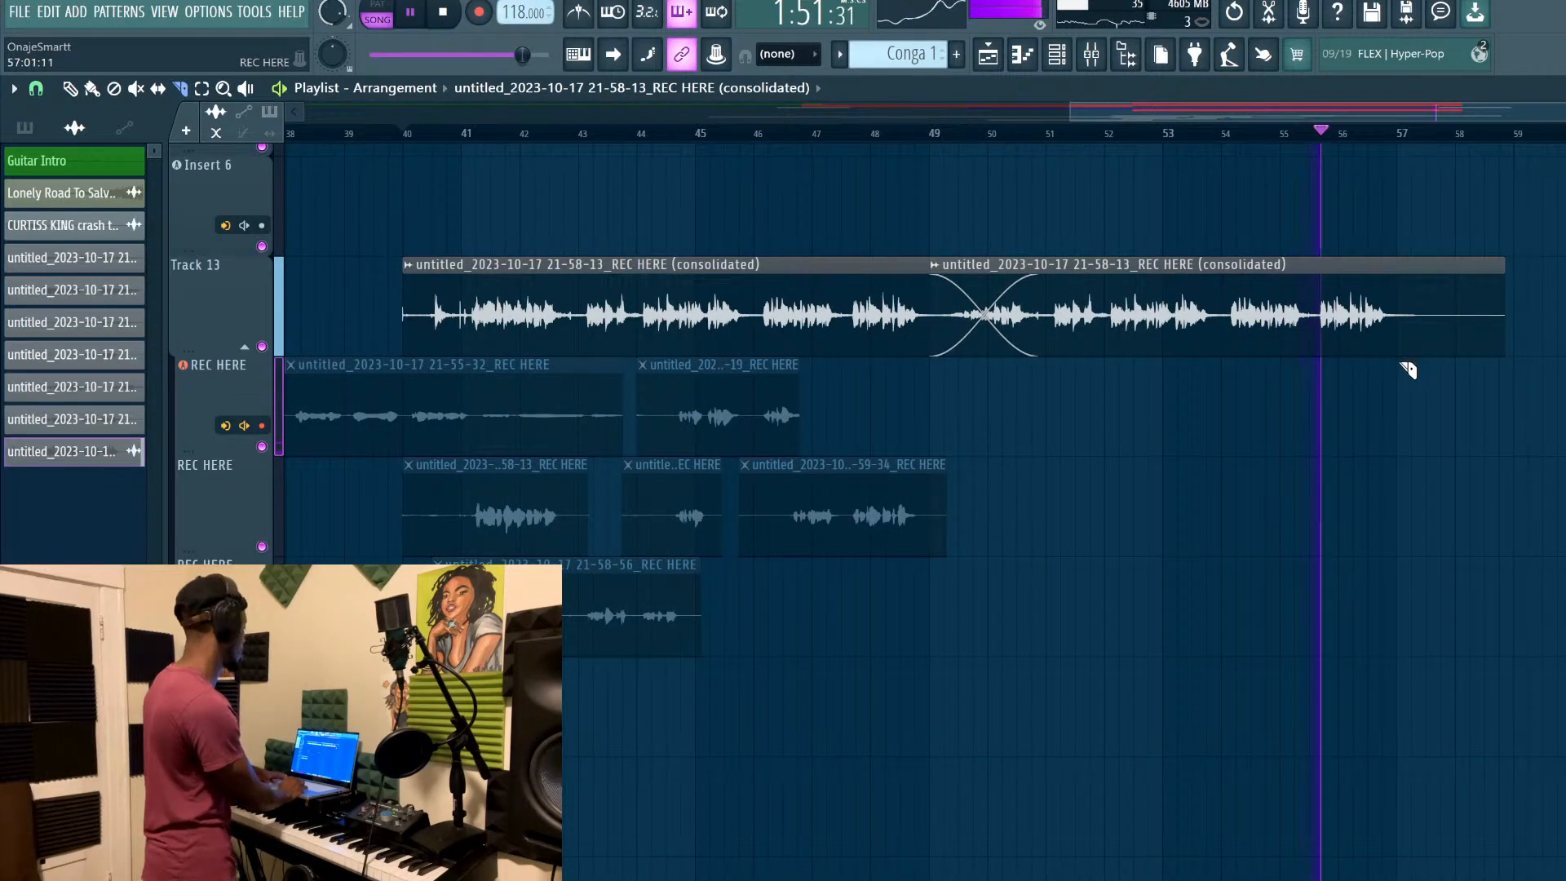
pyautogui.moveTo(1401, 364); pyautogui.dragTo(1400, 252)
pyautogui.press('p')
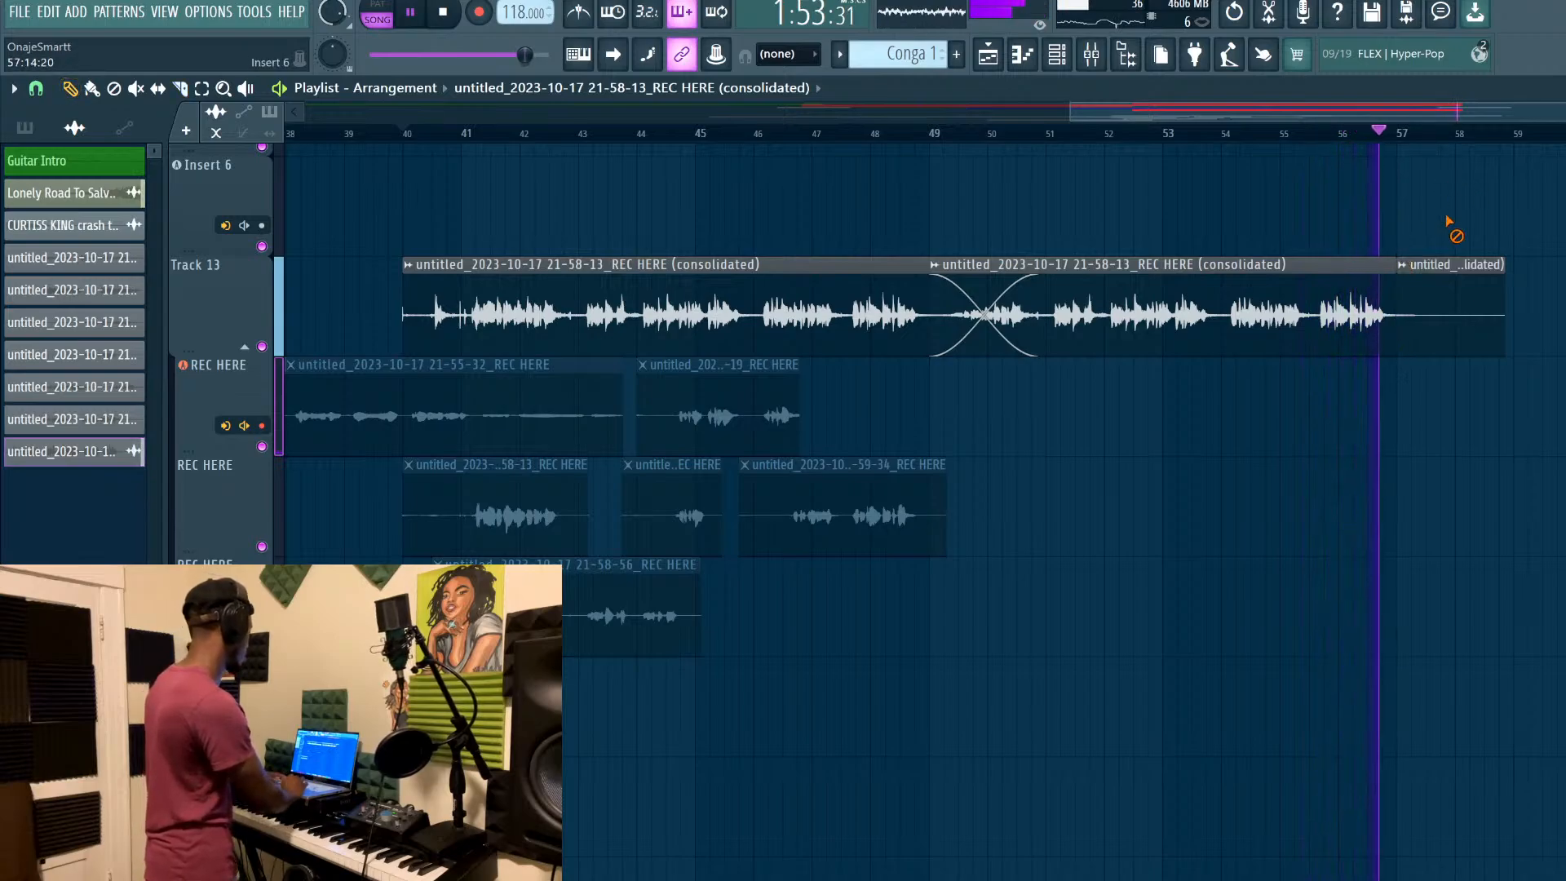
pyautogui.rightClick(1442, 273)
pyautogui.scroll(-5, 1390, 636)
pyautogui.press('space')
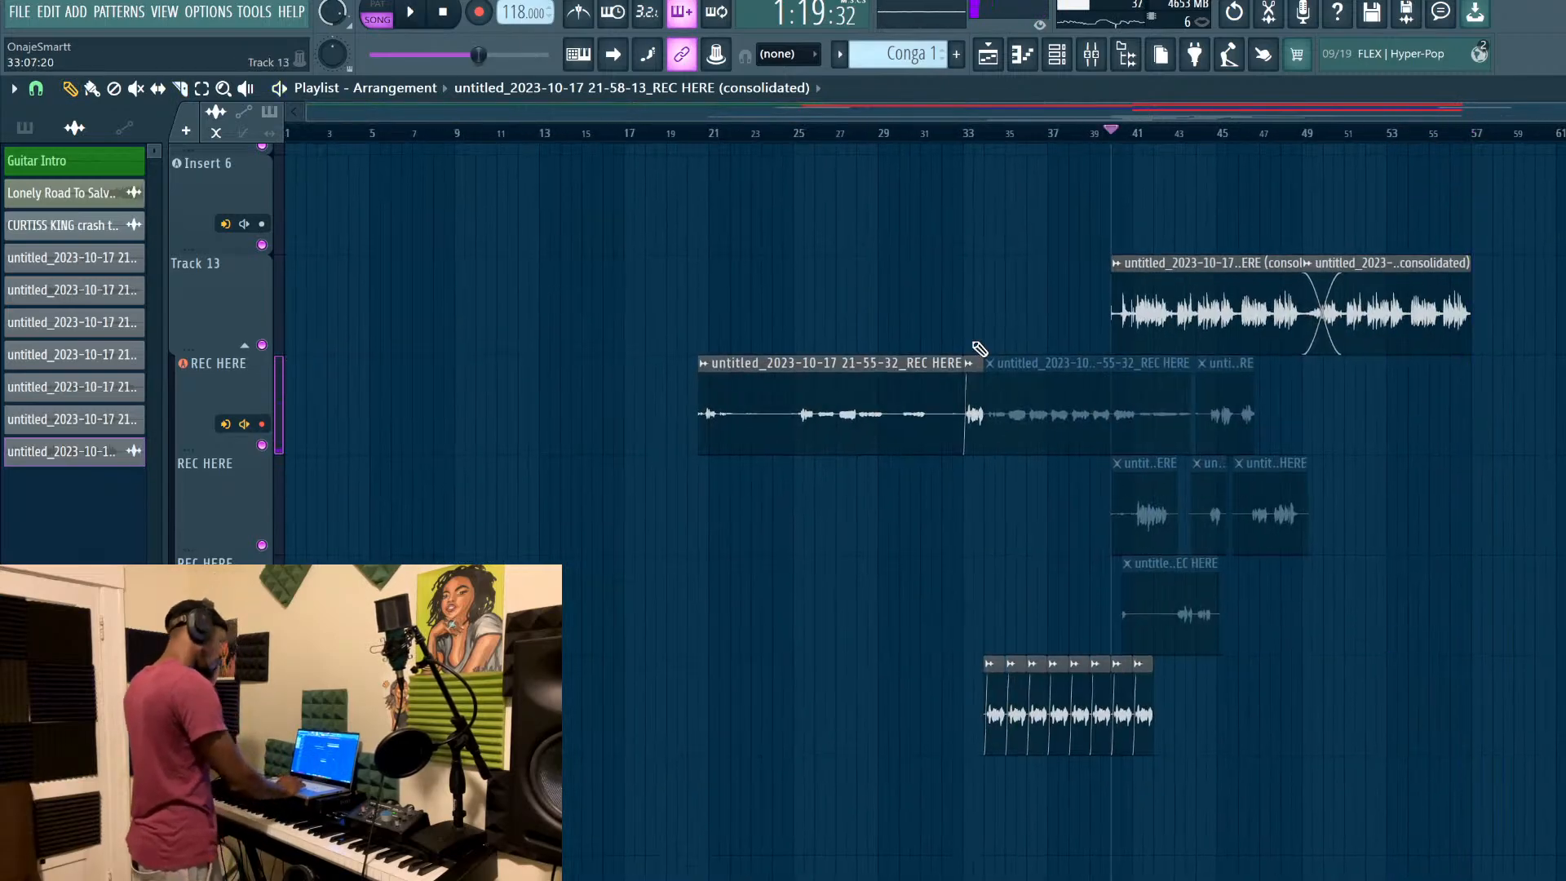
# Inspect the REC HERE track and its neighbouring channels in the mixer, and close the mixer
pyautogui.click(974, 132)
pyautogui.scroll(6, 1063, 531)
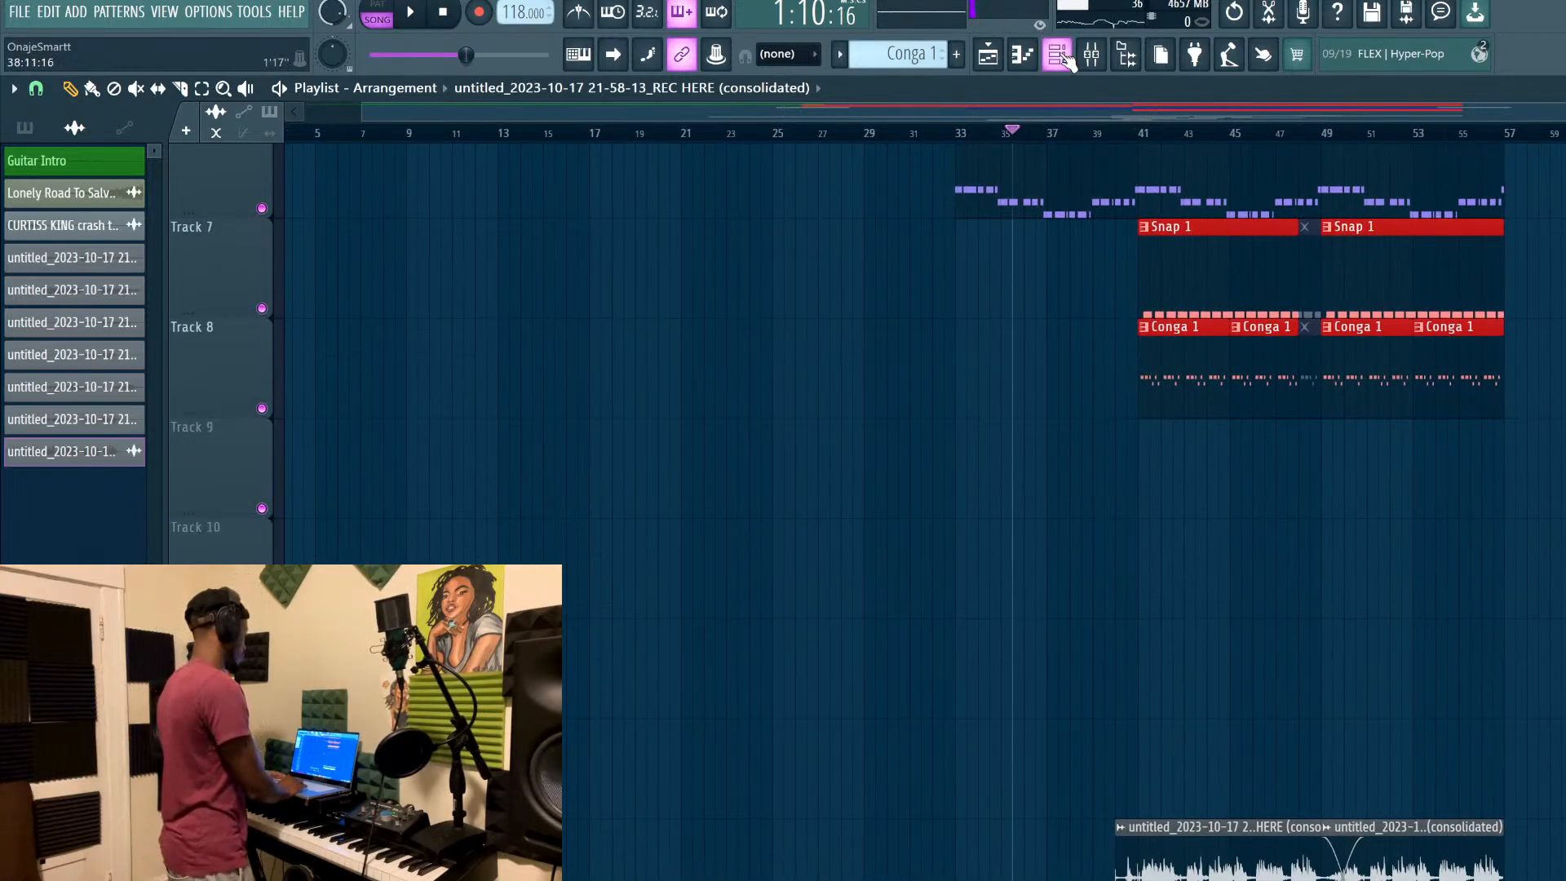
pyautogui.click(1057, 54)
pyautogui.click(1092, 54)
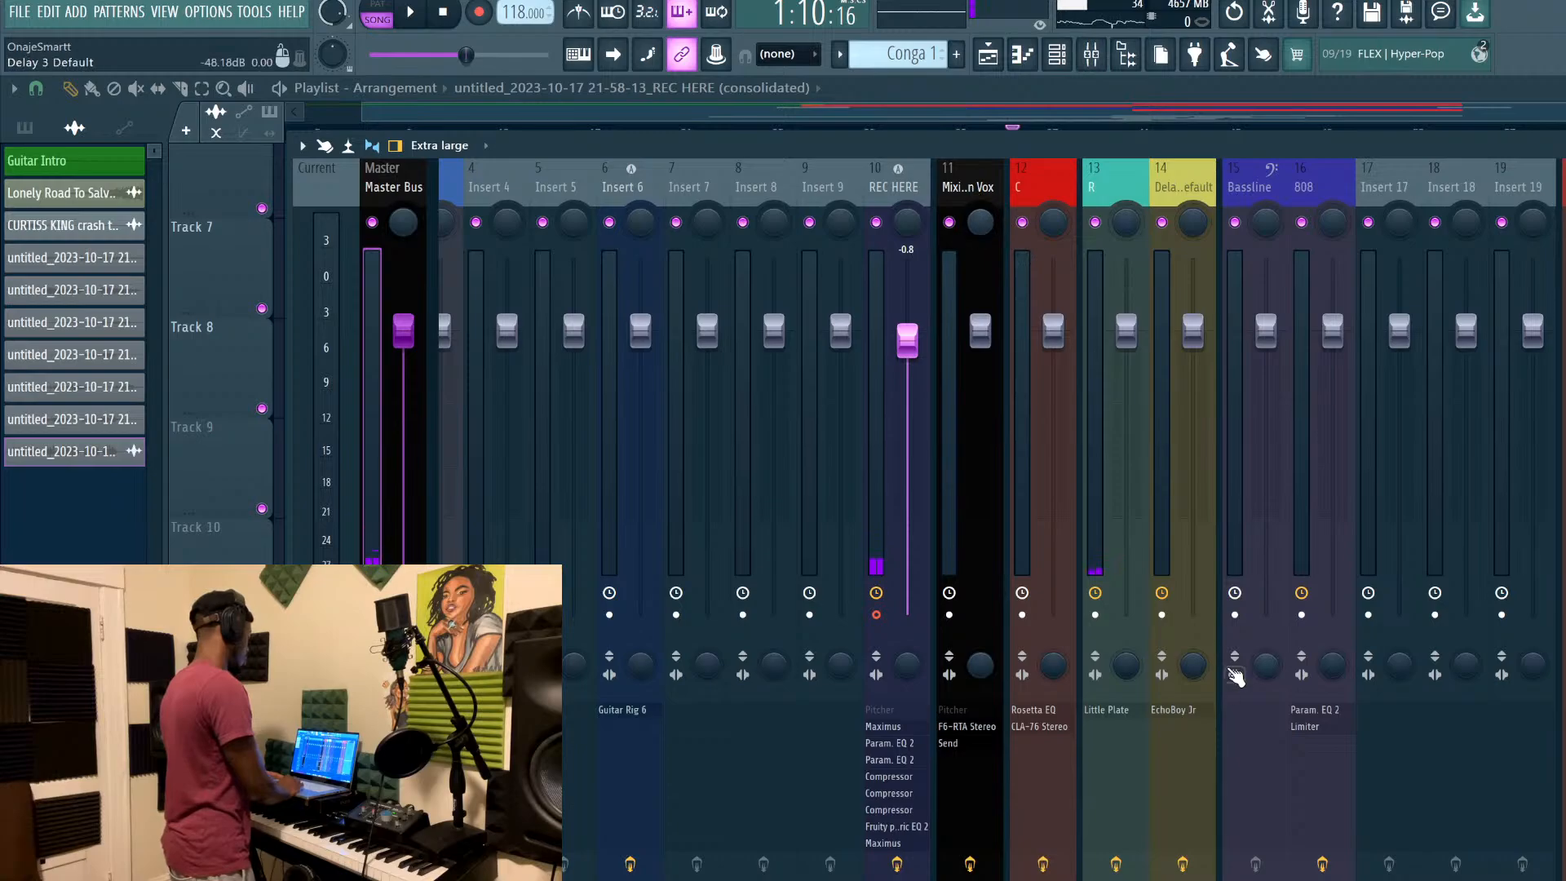
pyautogui.click(912, 183)
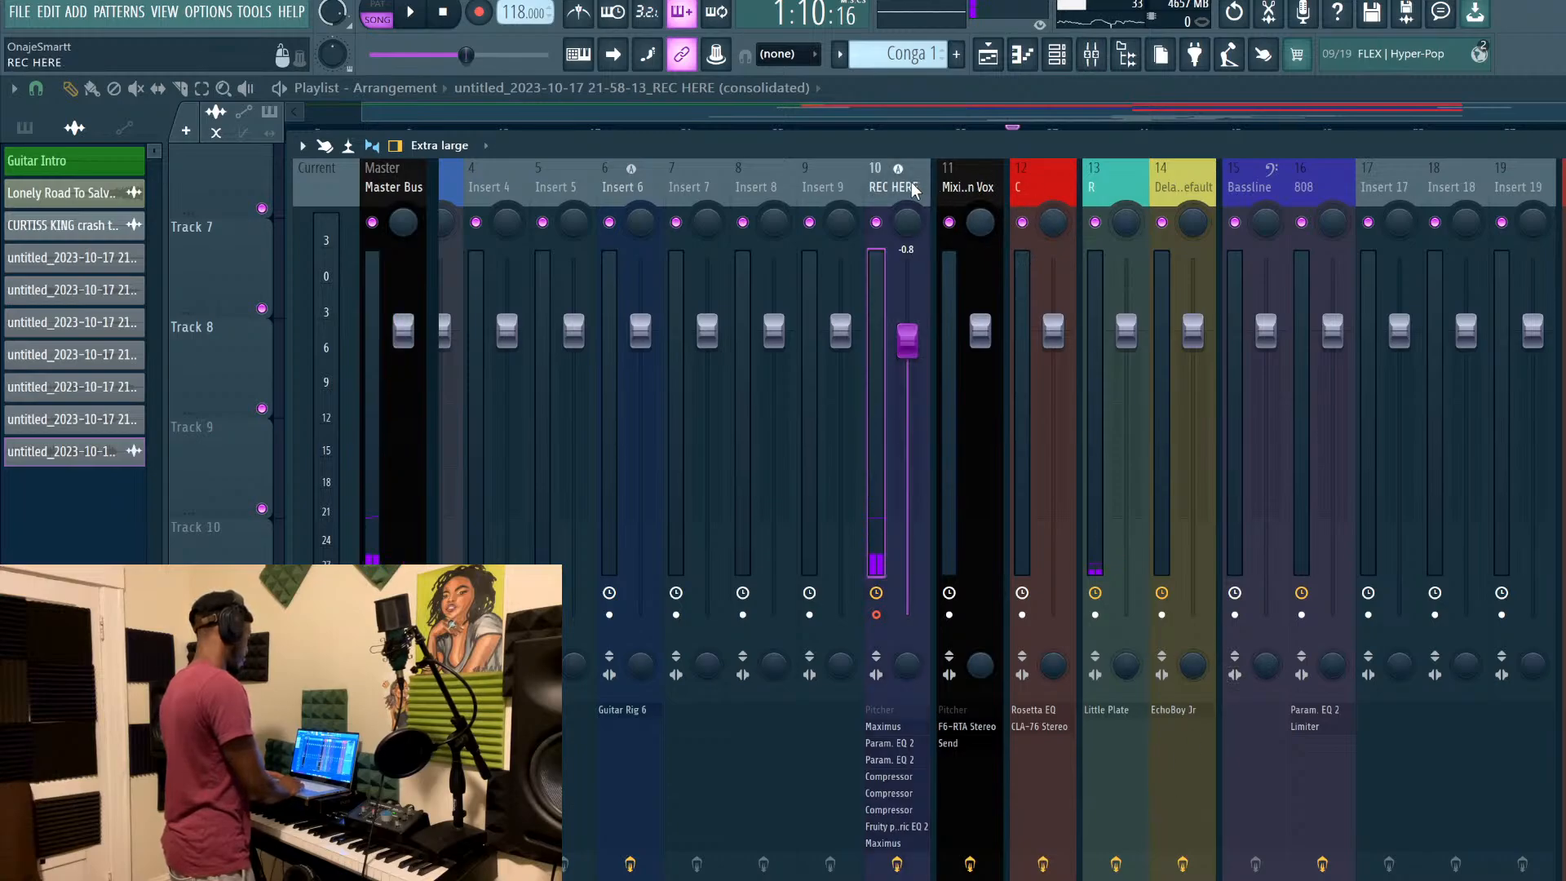
pyautogui.scroll(3, 684, 176)
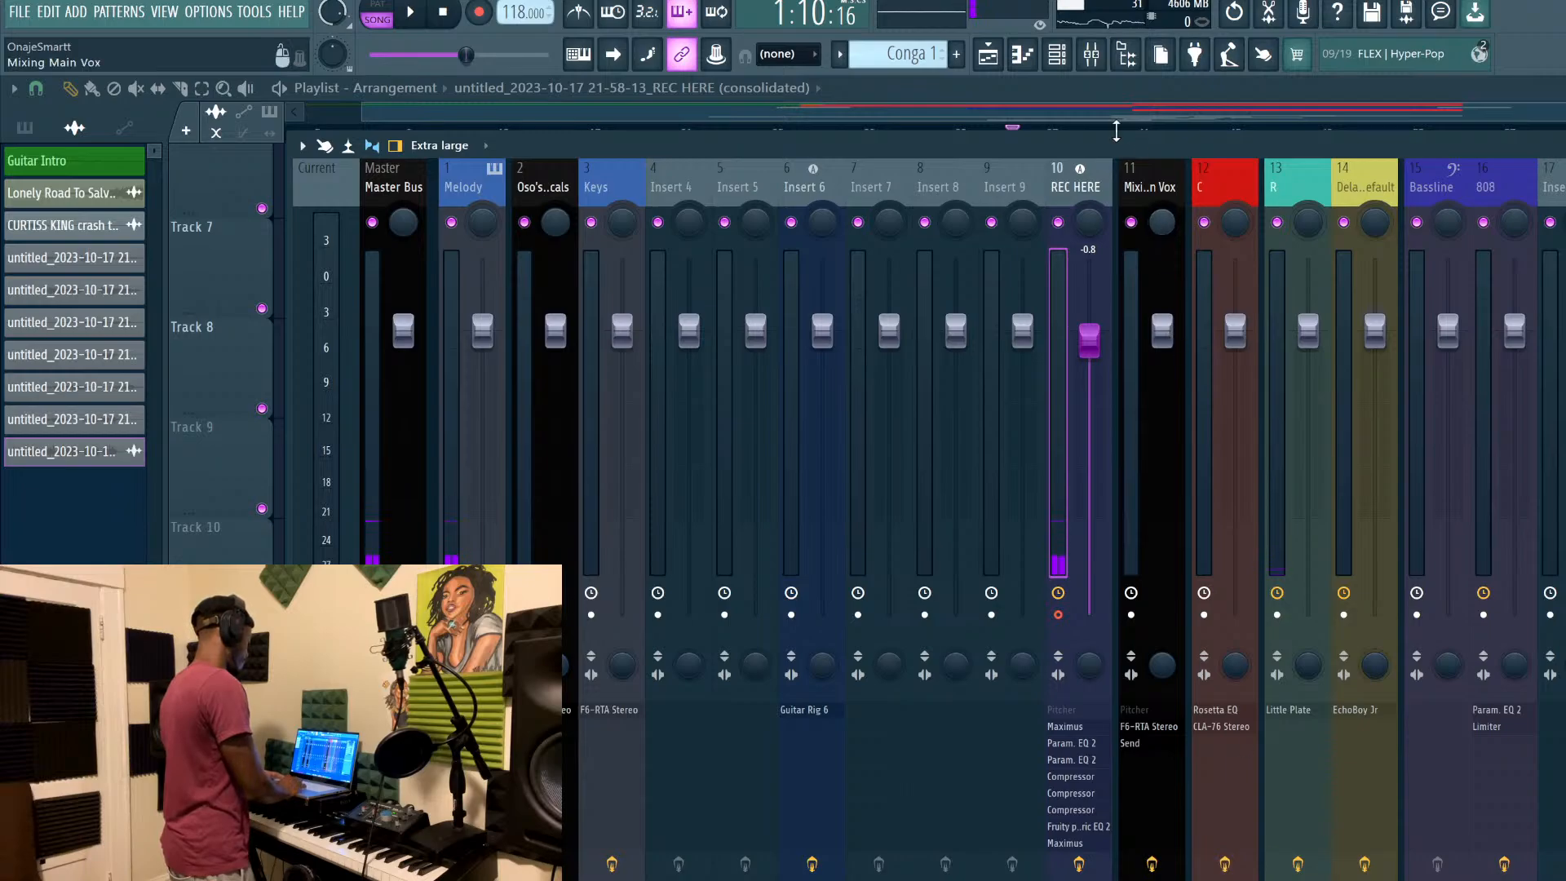
pyautogui.click(1091, 56)
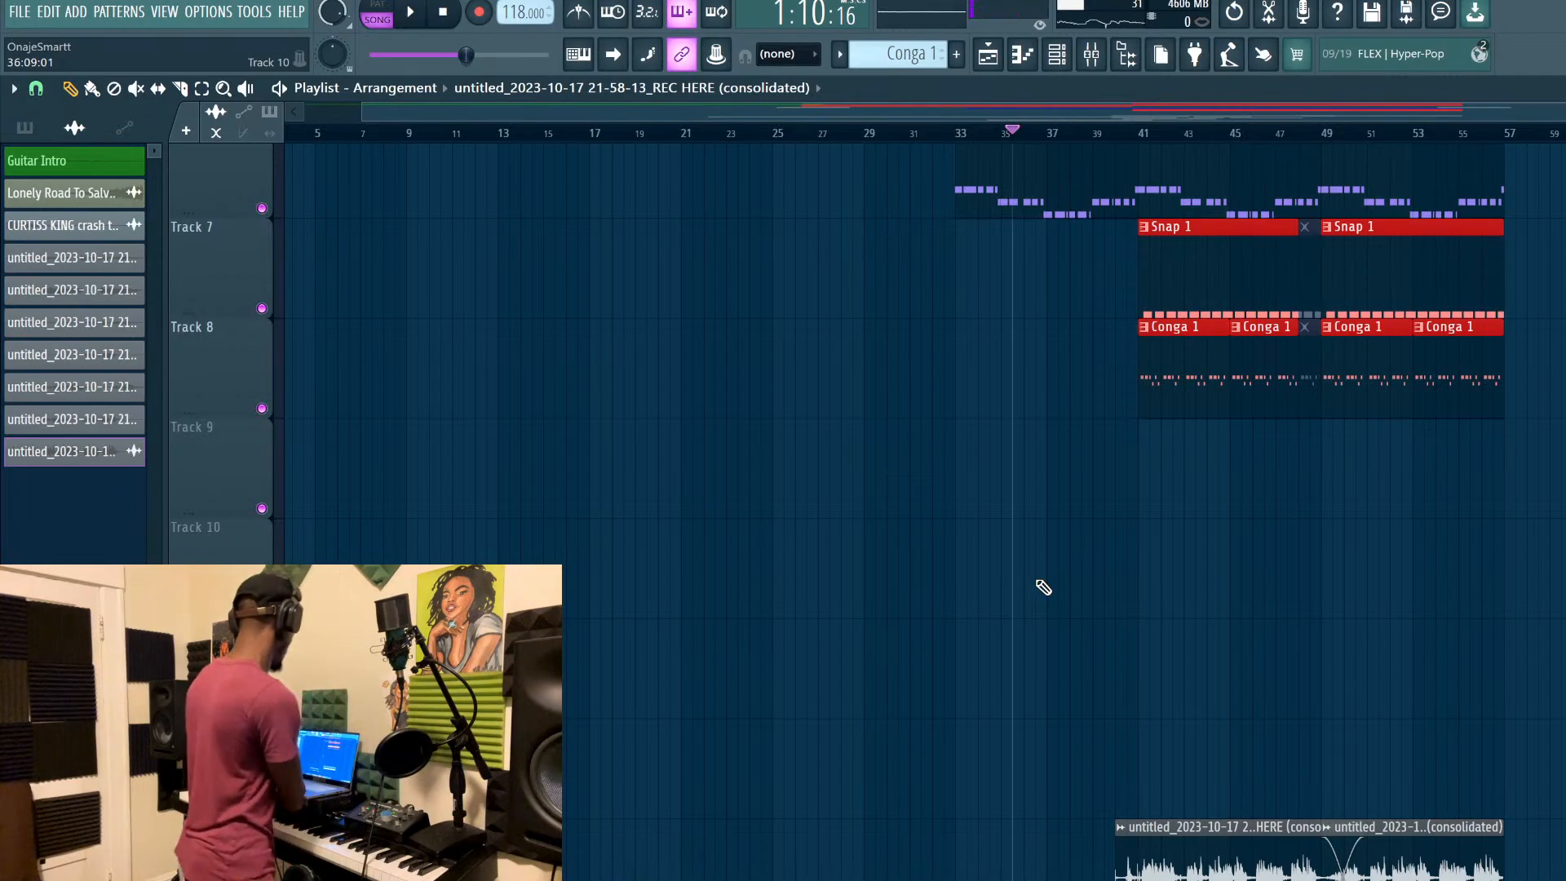
# Play the arrangement from bar 33 and look over the drum, 808, snap and conga tracks during playback
pyautogui.scroll(-1, 1037, 581)
pyautogui.scroll(-2, 920, 208)
pyautogui.click(966, 134)
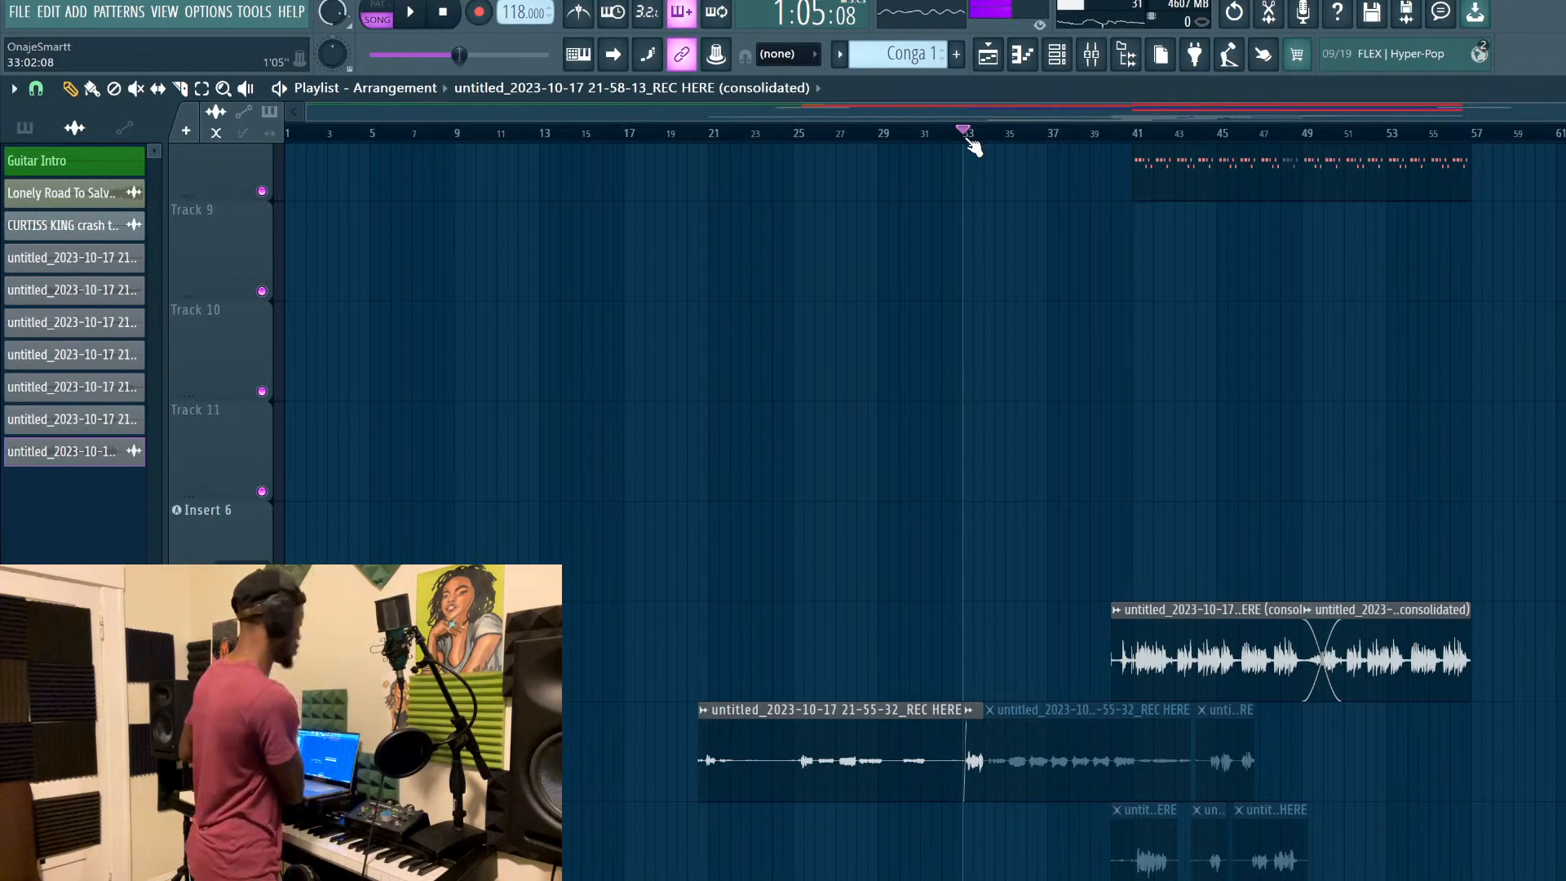
pyautogui.press('space')
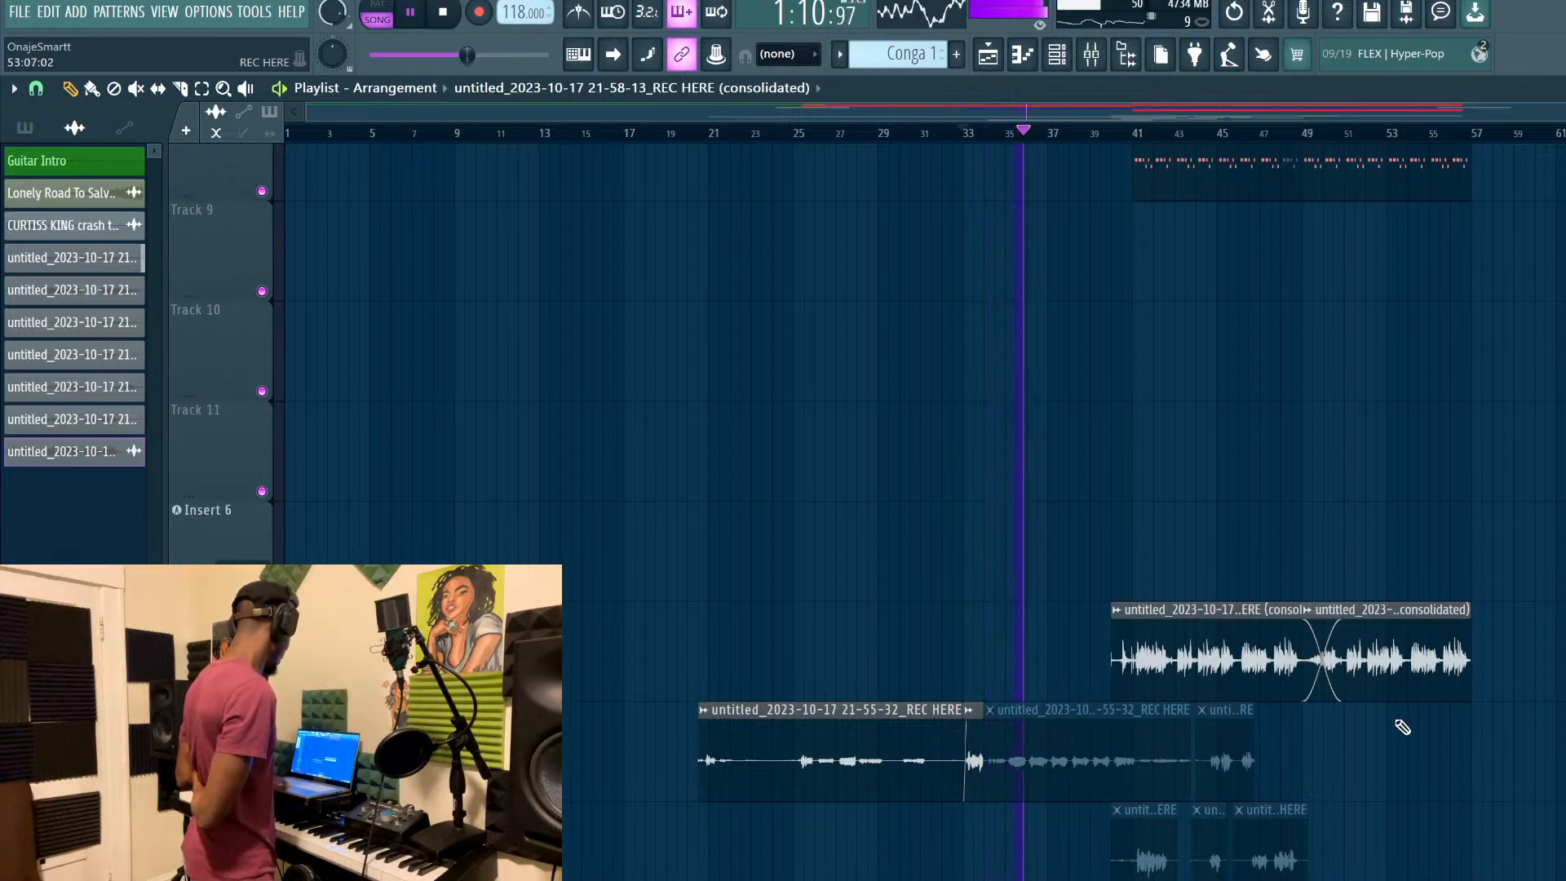
pyautogui.scroll(5, 1276, 601)
pyautogui.scroll(-4, 1284, 601)
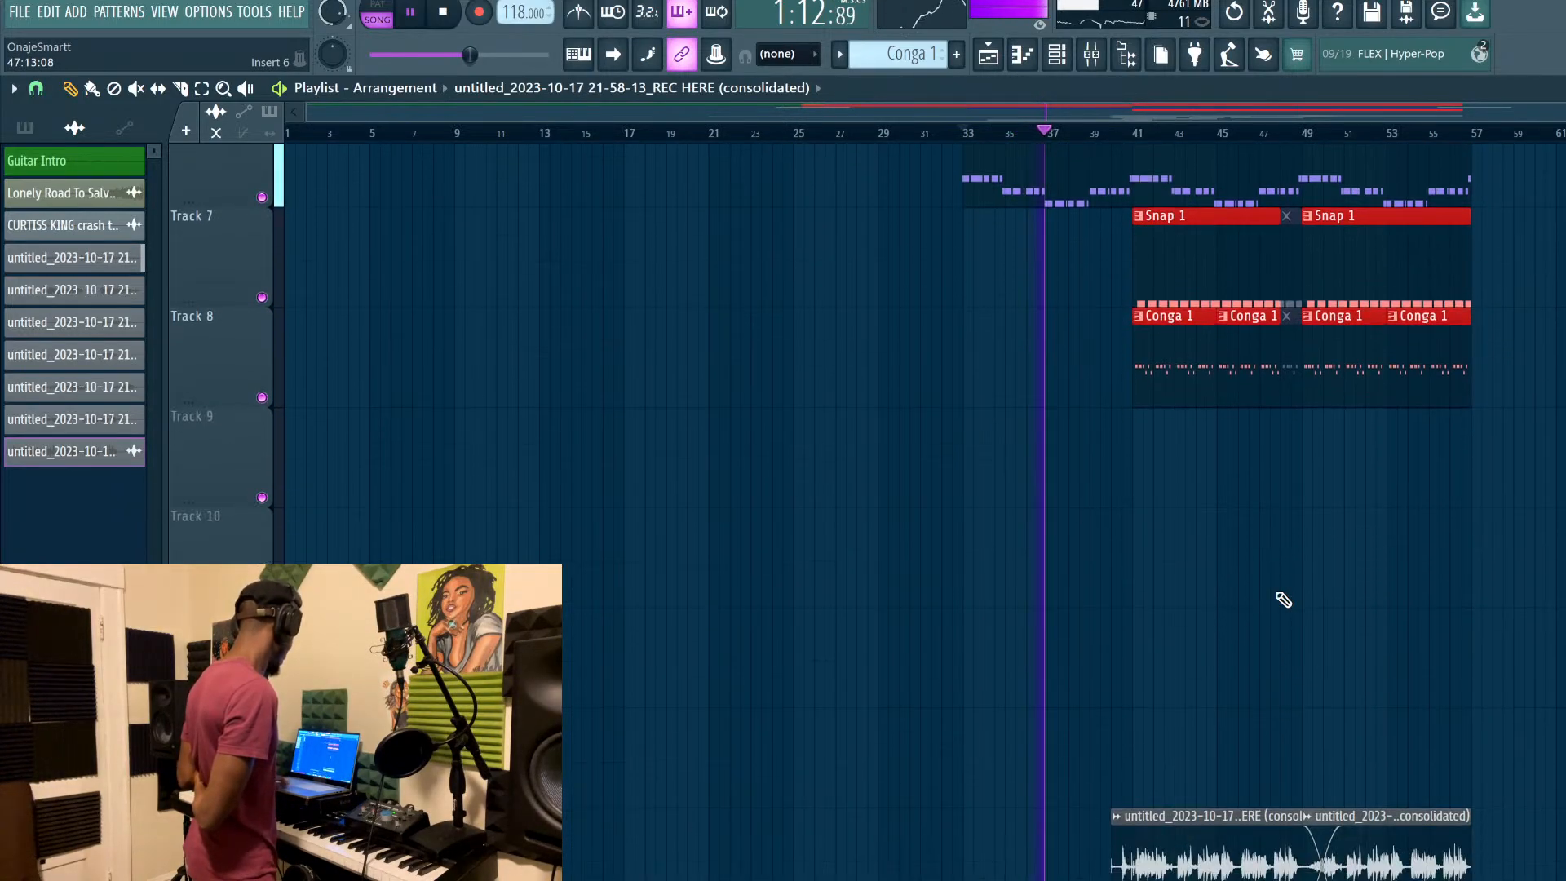
pyautogui.hscroll(2, 1284, 601)
pyautogui.scroll(6, 1284, 601)
pyautogui.scroll(-2, 1283, 601)
pyautogui.scroll(-1, 1284, 601)
pyautogui.hscroll(1, 1284, 601)
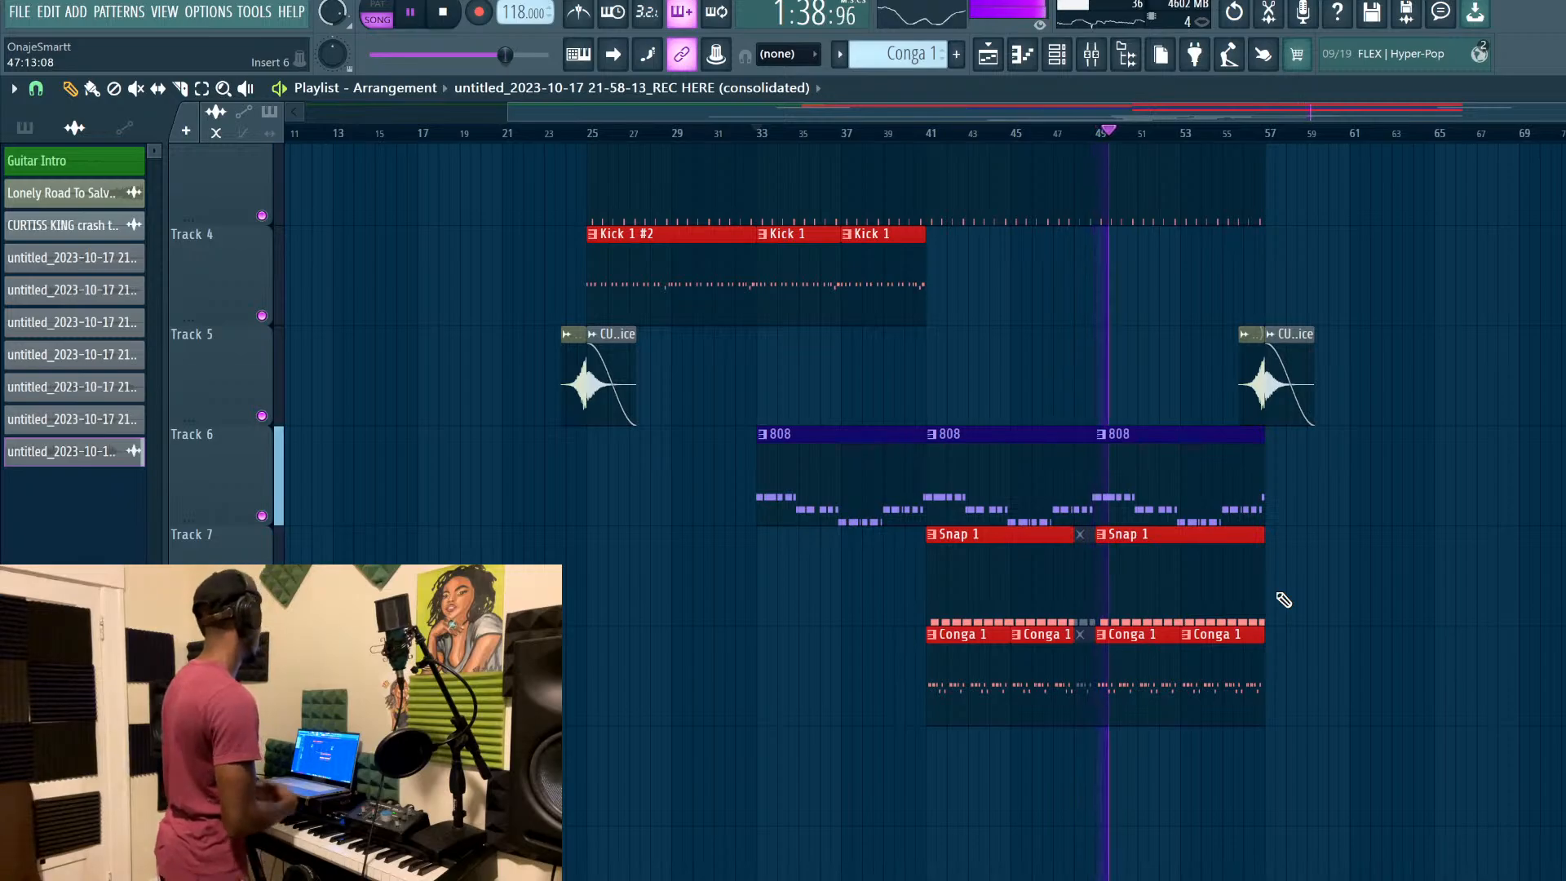
pyautogui.hscroll(-3, 1084, 677)
pyautogui.scroll(-1, 1084, 677)
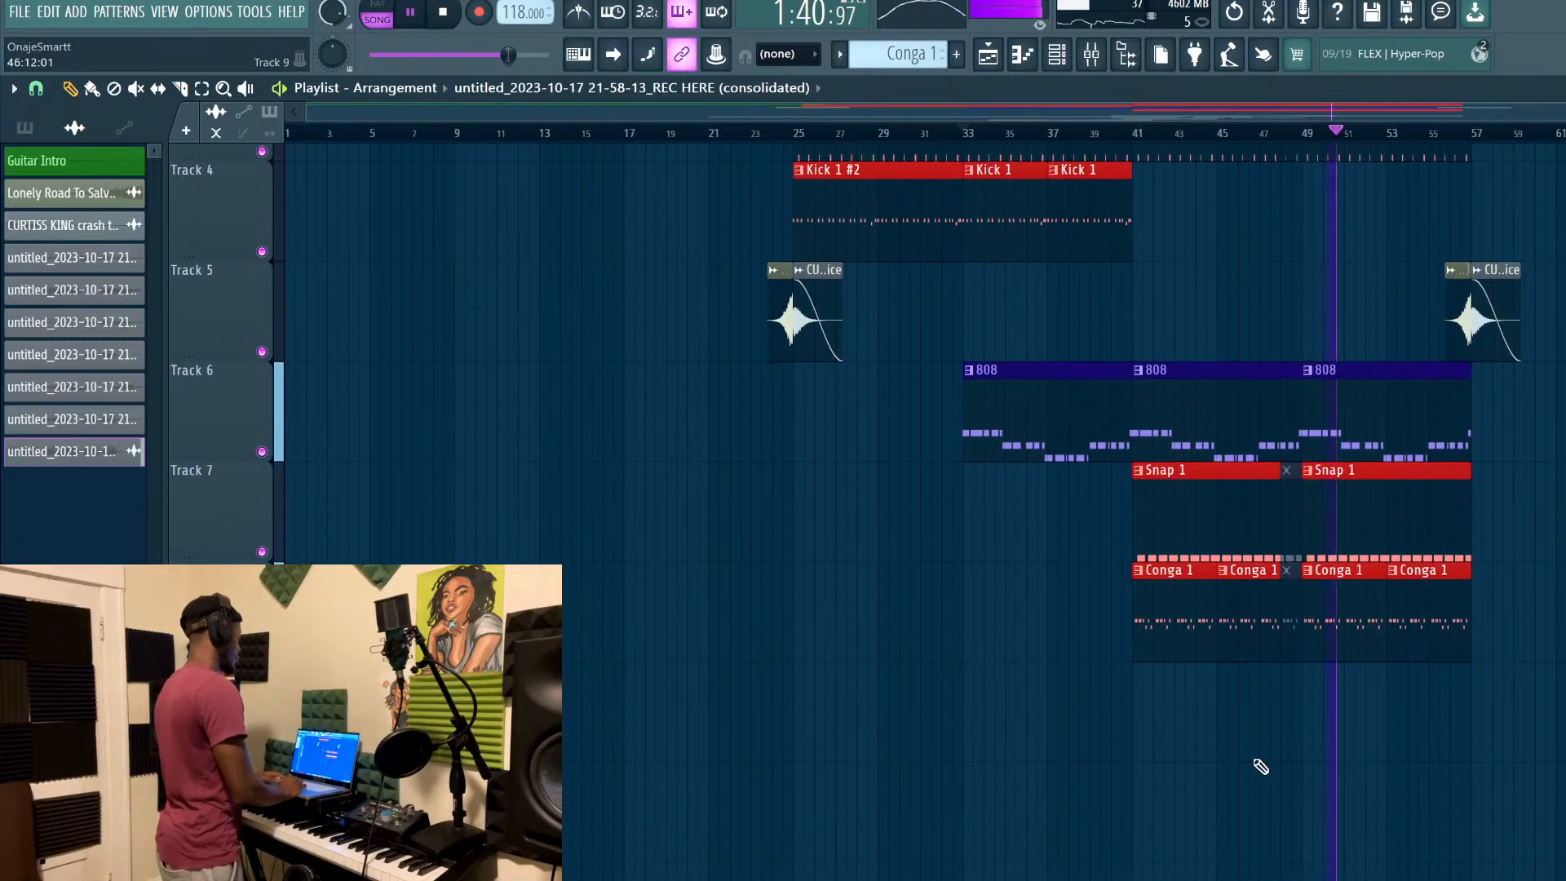
# Examine the crossfade between the two consolidated clips at bar 49 during playback, and stop the song
pyautogui.scroll(-5, 1379, 716)
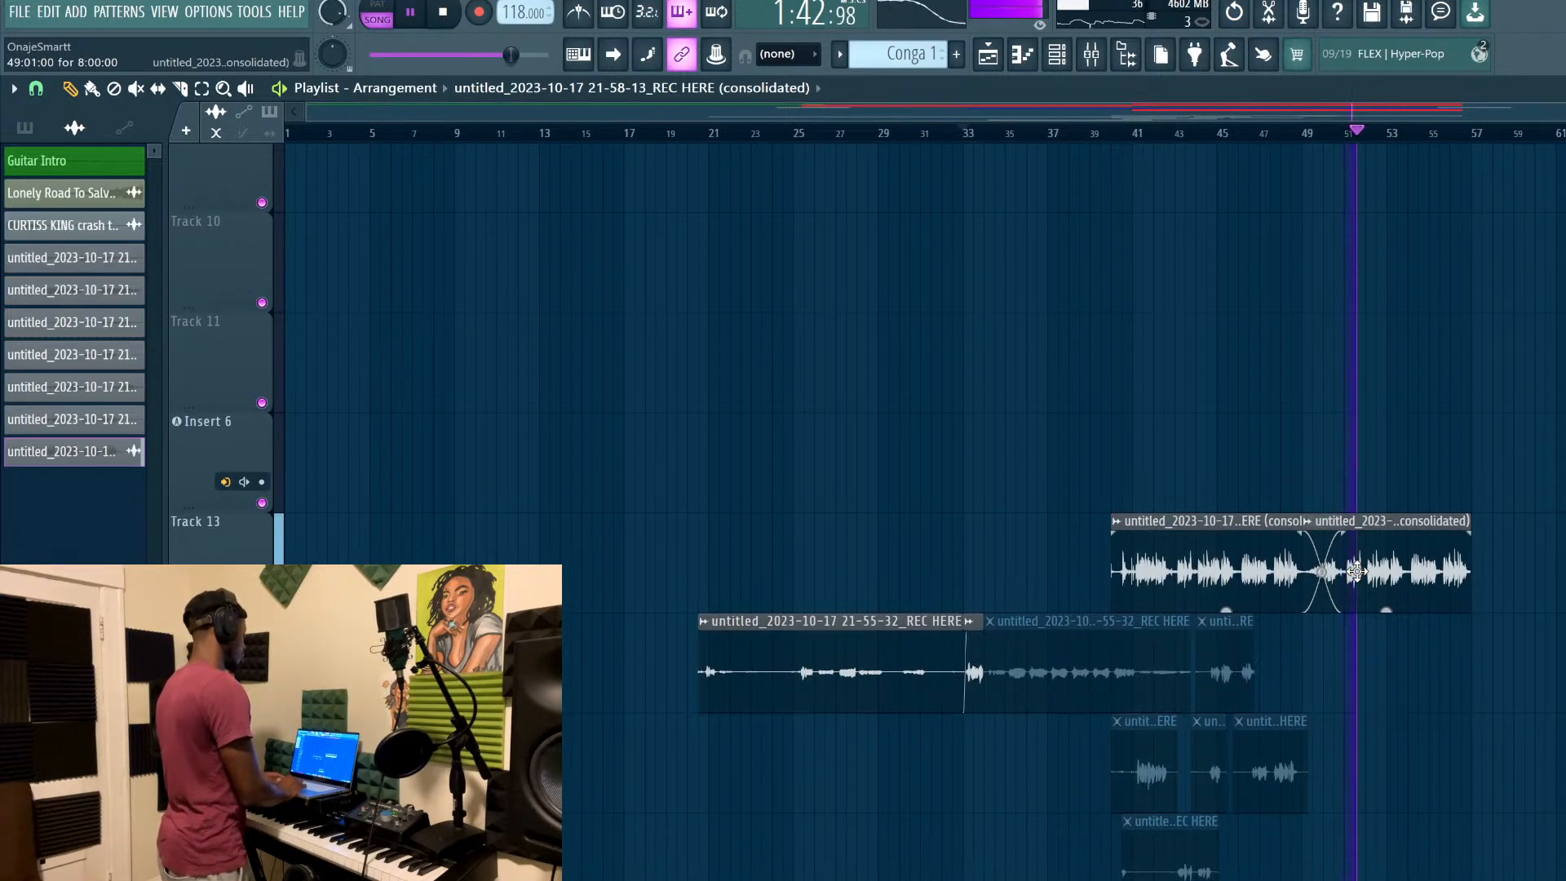
pyautogui.scroll(4, 1357, 571)
pyautogui.scroll(-2, 1365, 691)
pyautogui.scroll(-1, 1251, 640)
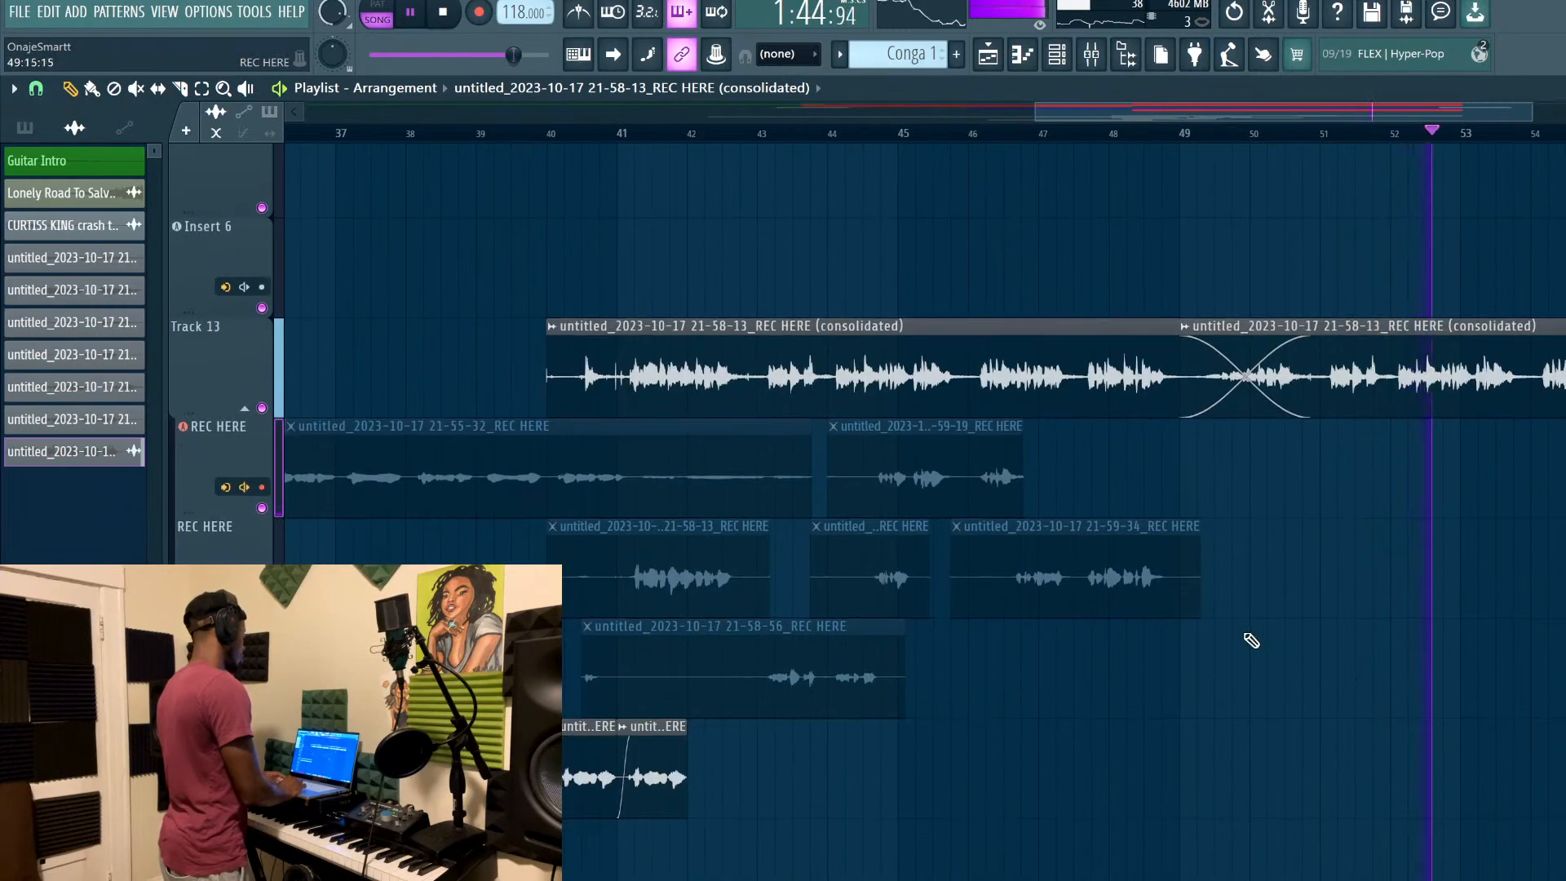
pyautogui.scroll(2, 1252, 640)
pyautogui.scroll(-1, 1251, 639)
pyautogui.scroll(2, 1251, 640)
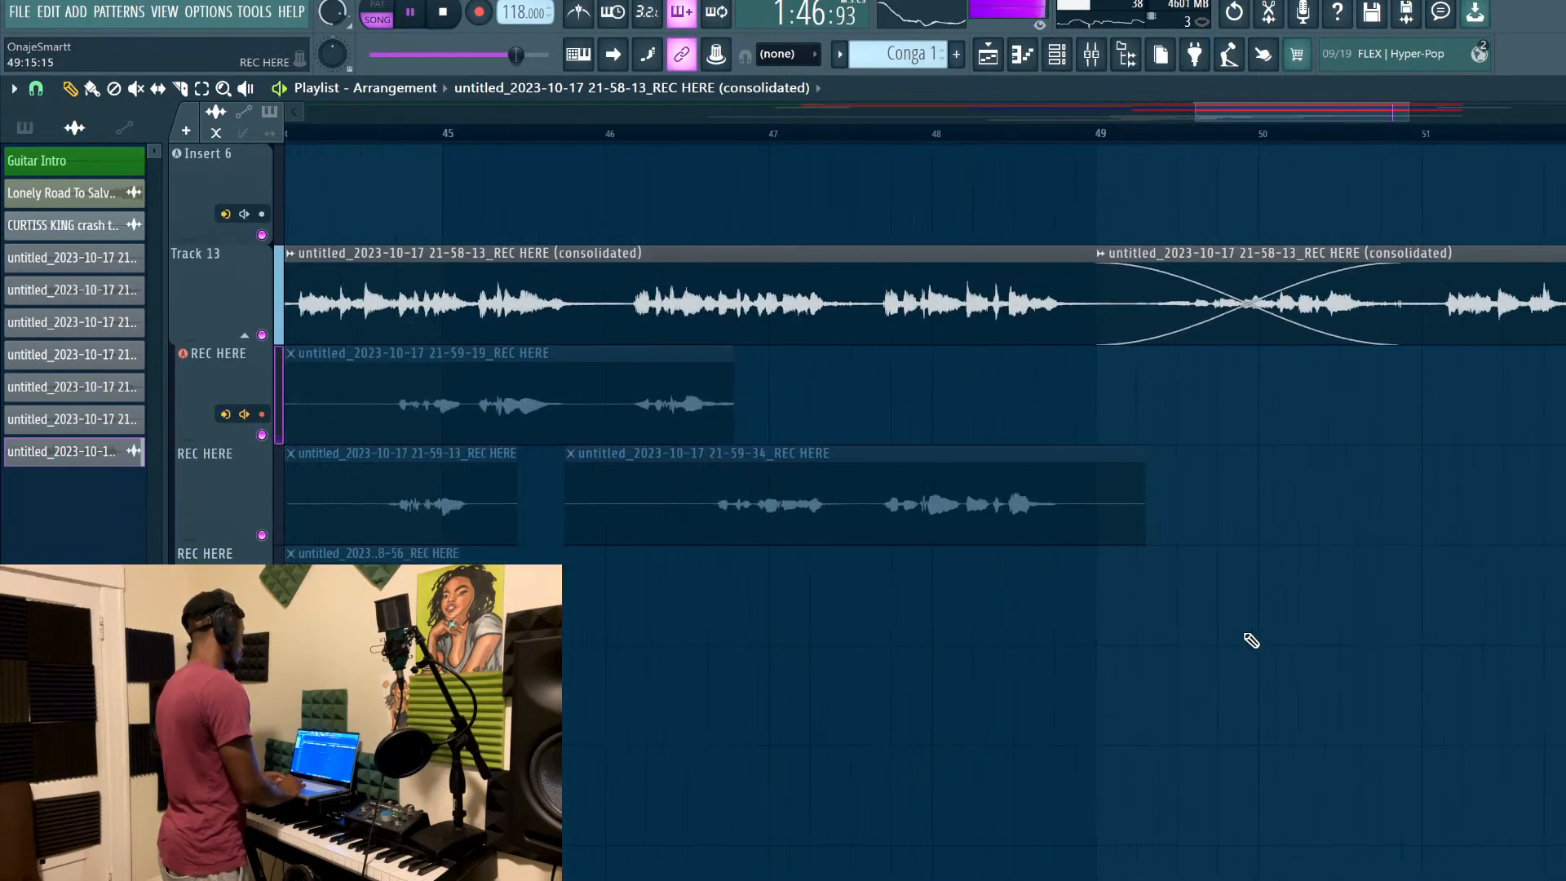
pyautogui.scroll(-1, 1251, 640)
pyautogui.scroll(4, 1251, 640)
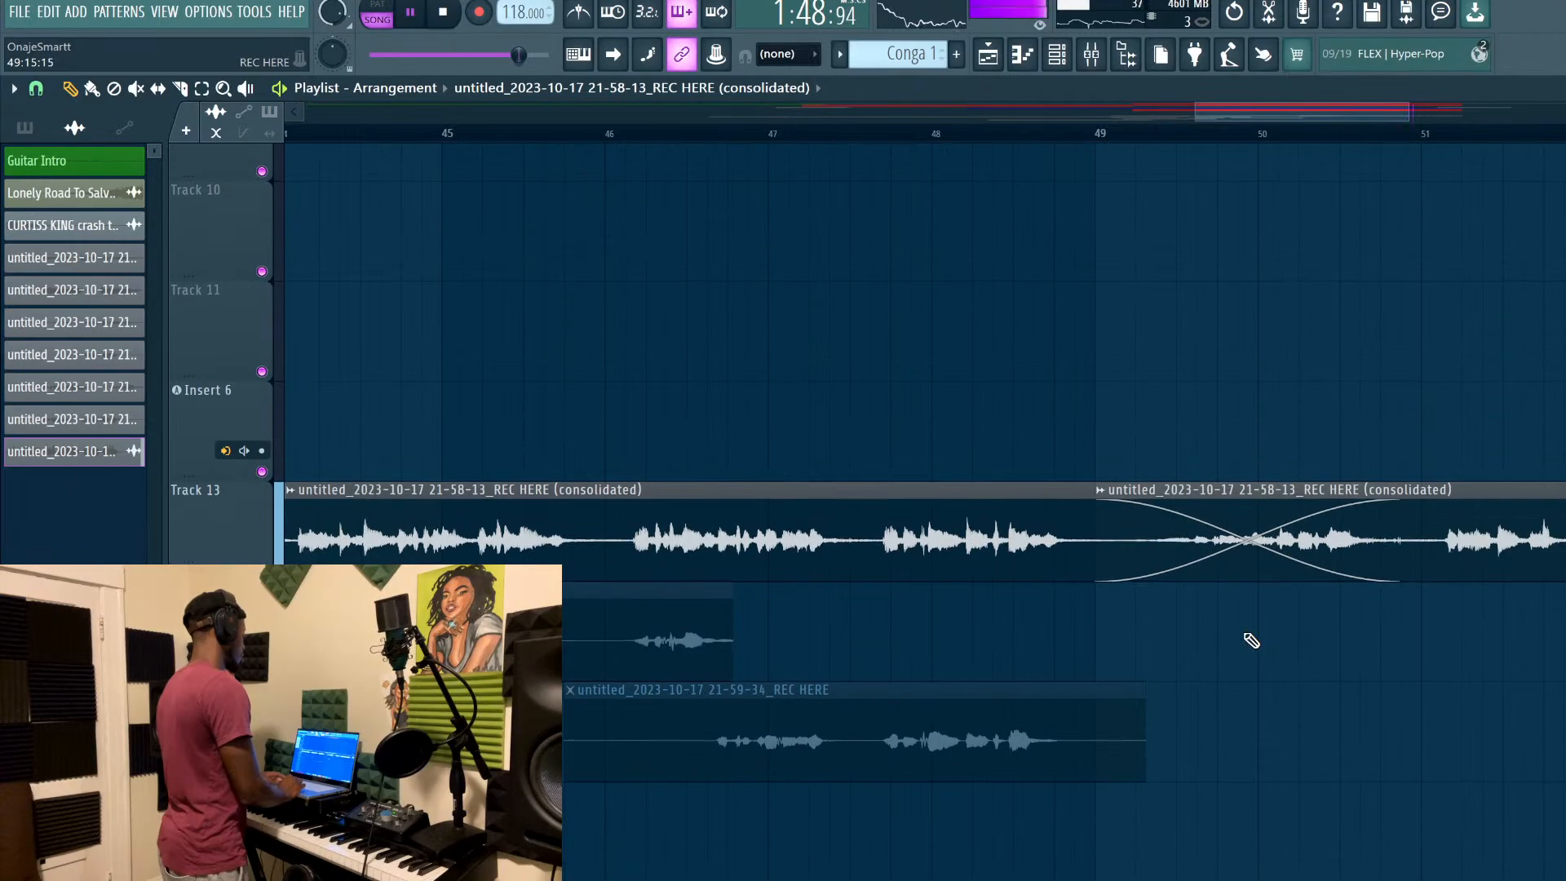
pyautogui.scroll(-4, 1251, 640)
pyautogui.scroll(-2, 1252, 641)
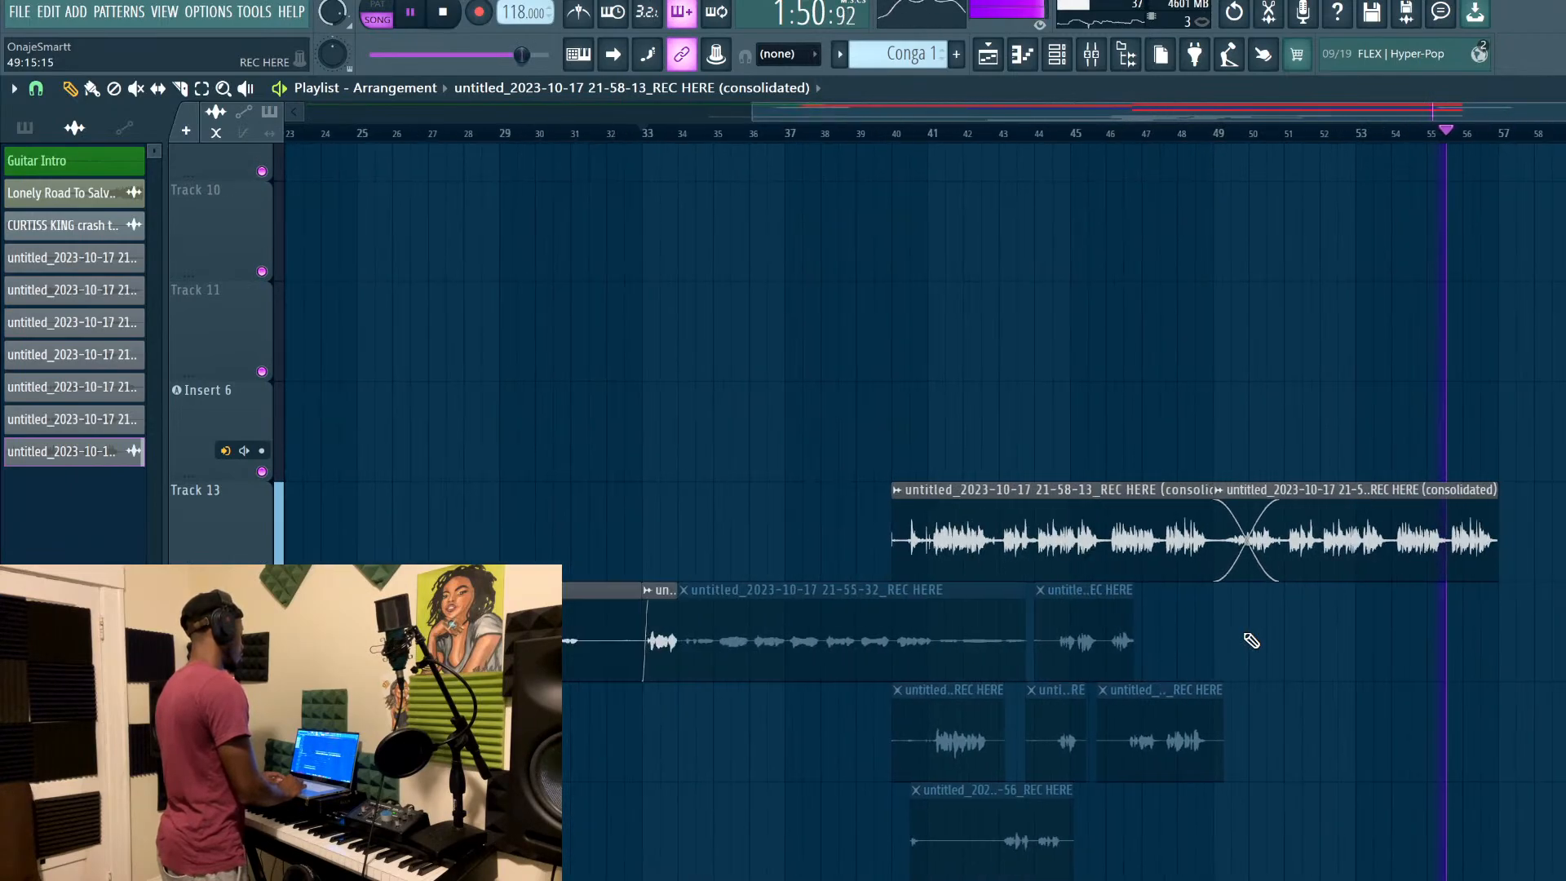
pyautogui.scroll(2, 1366, 544)
pyautogui.scroll(1, 1366, 545)
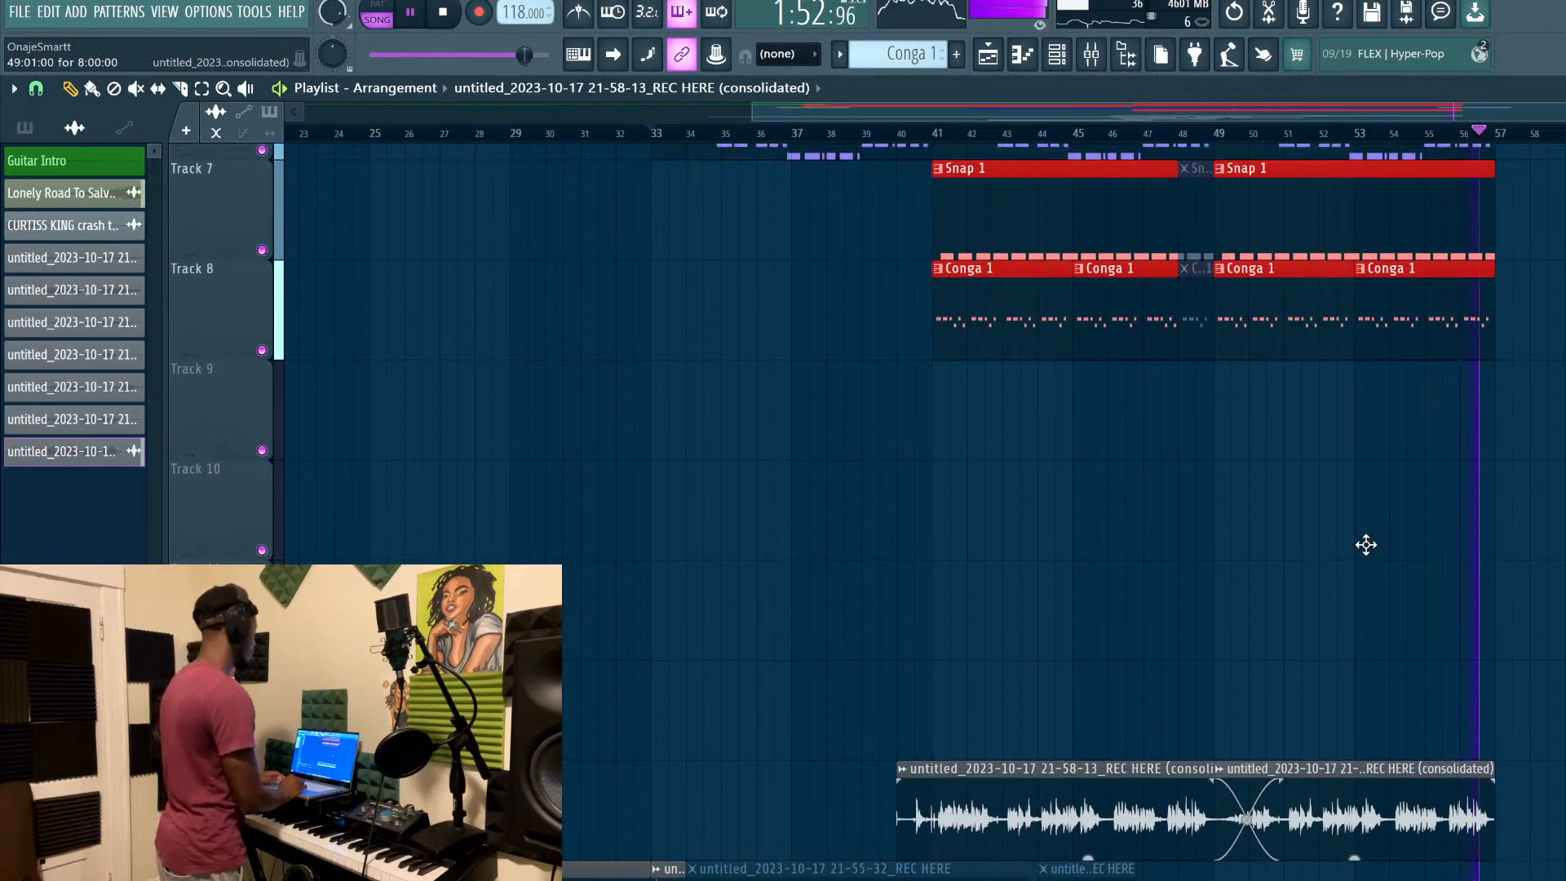
pyautogui.press('space')
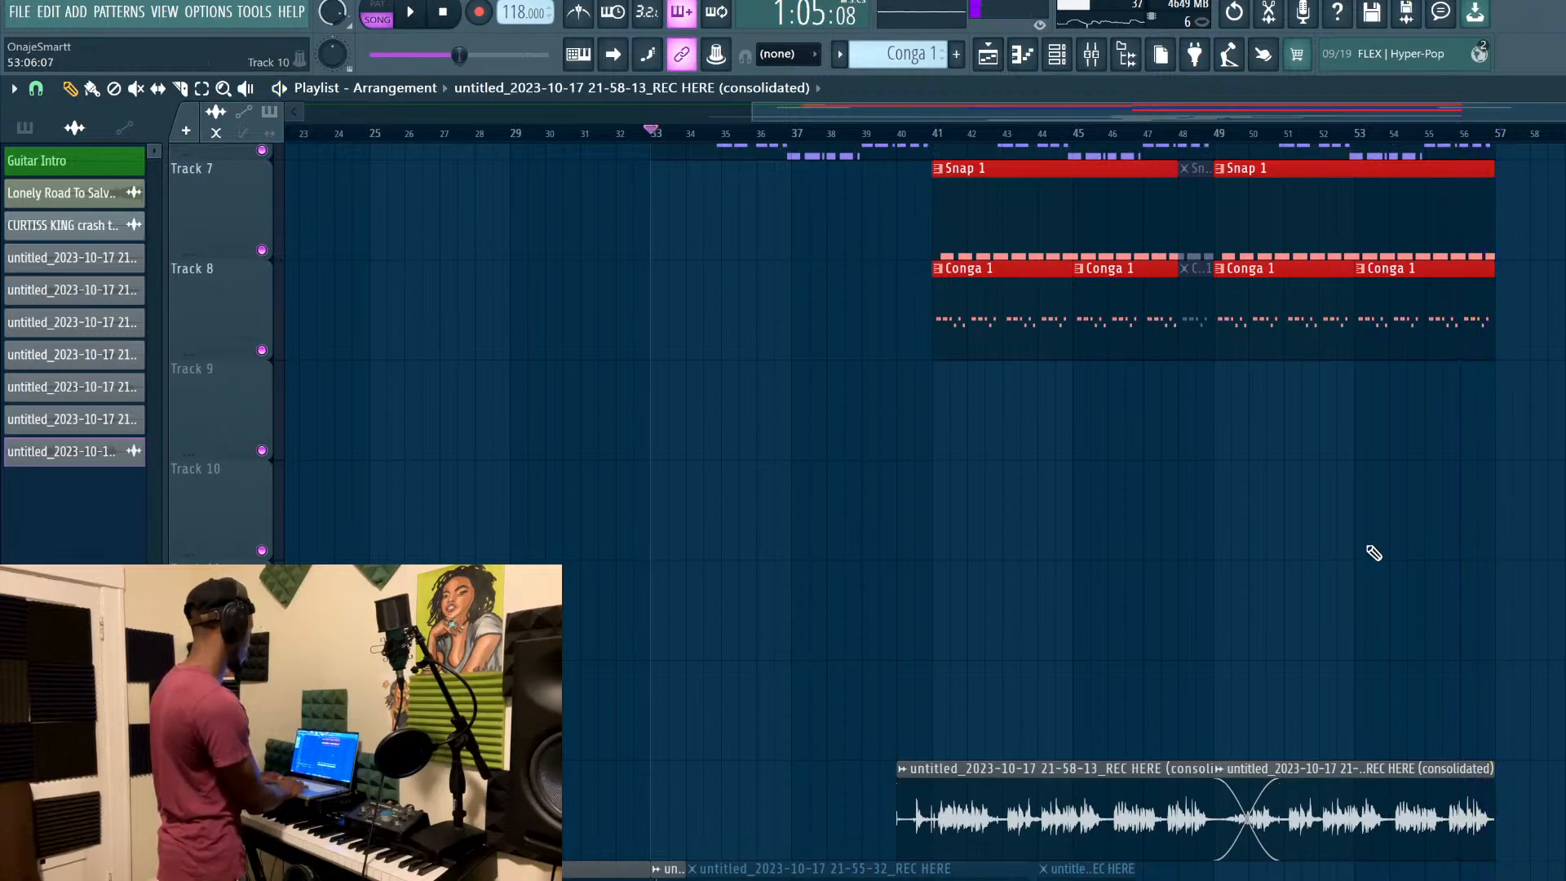
# Review the upper tracks of the arrangement and briefly play the section starting around bar 25
pyautogui.scroll(5, 1366, 545)
pyautogui.scroll(-3, 1375, 553)
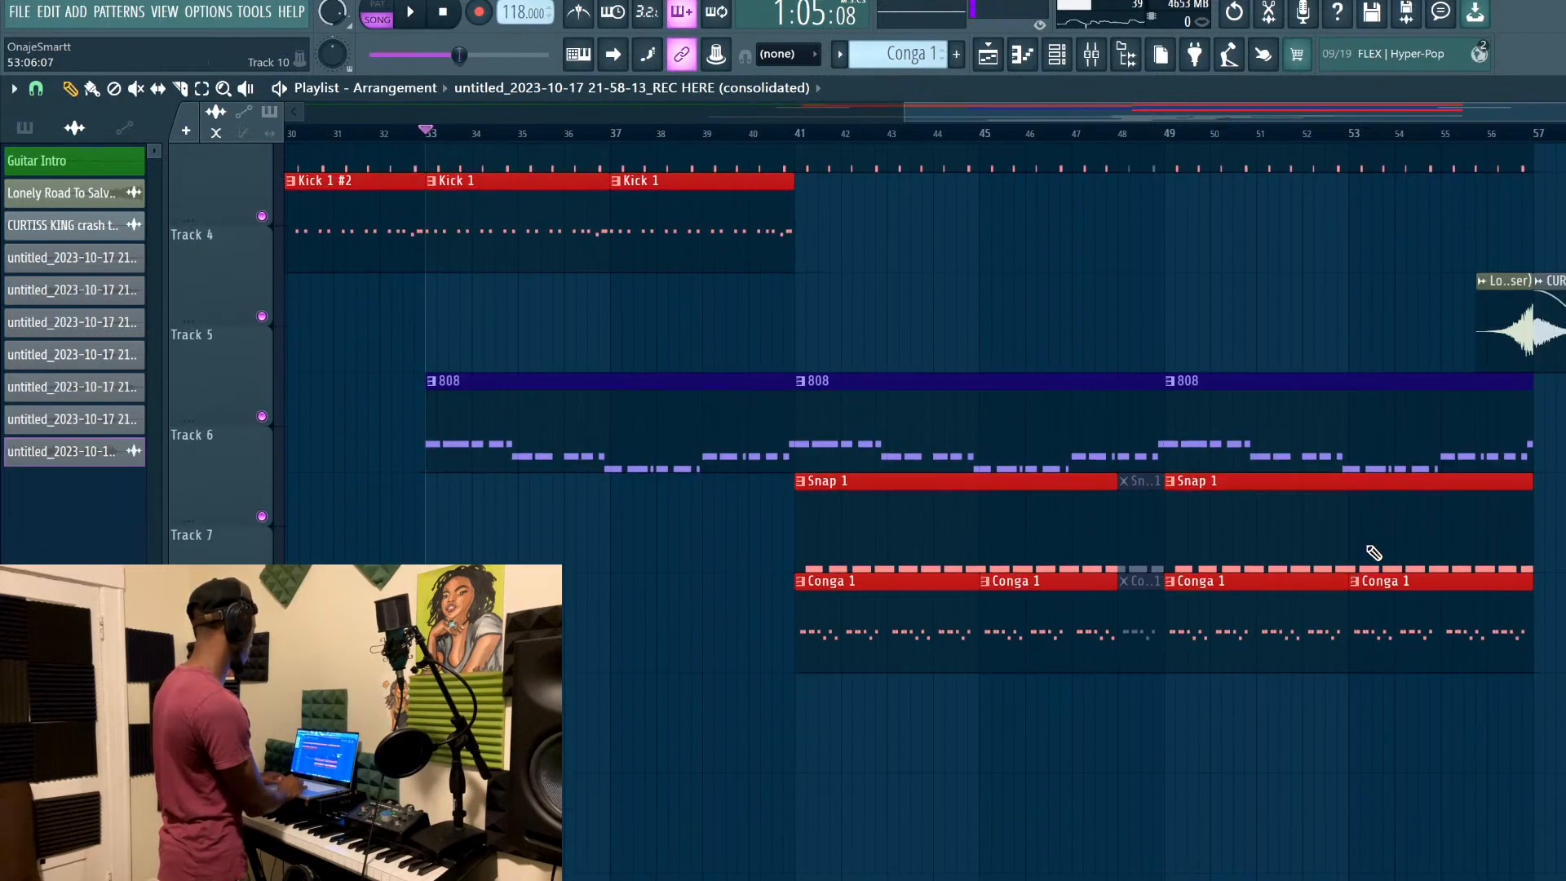
pyautogui.scroll(5, 1375, 553)
pyautogui.scroll(-2, 1374, 553)
pyautogui.scroll(-2, 1375, 553)
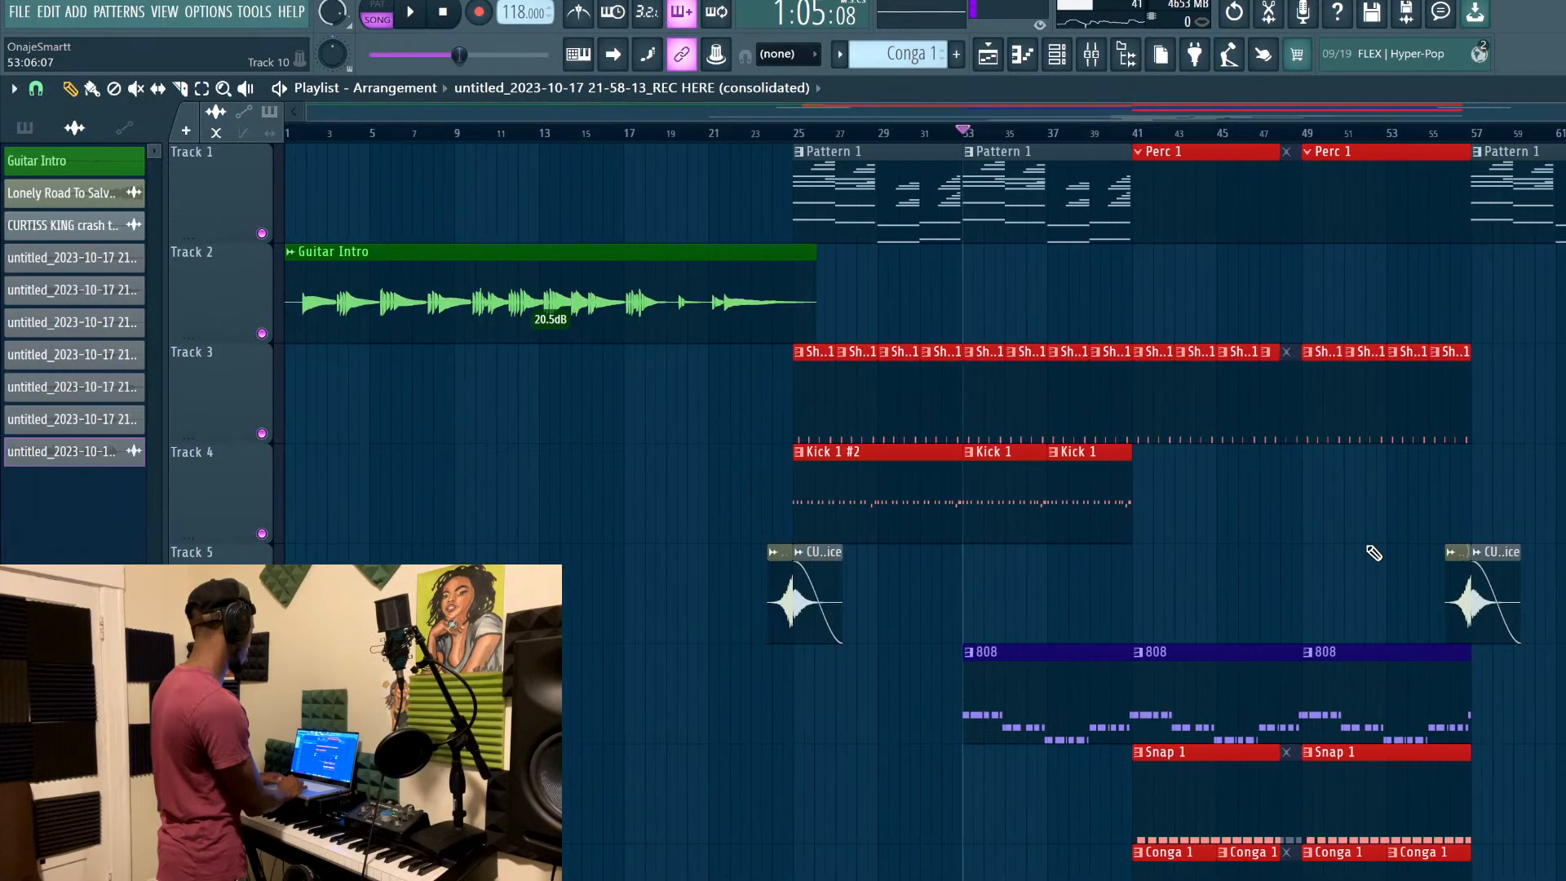
pyautogui.click(781, 133)
pyautogui.press('space')
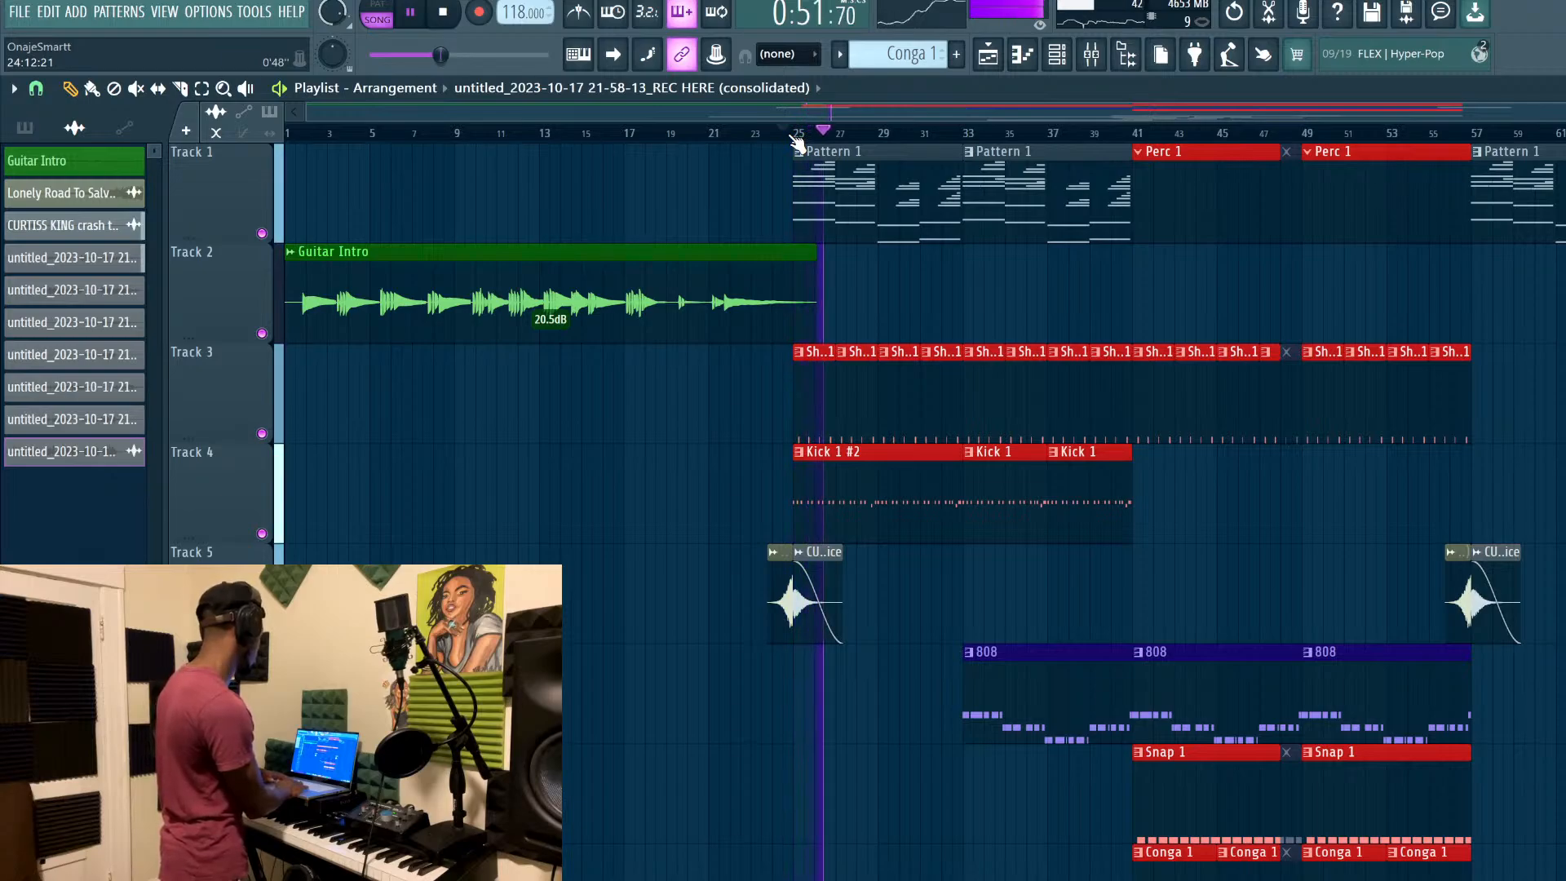
pyautogui.press('space')
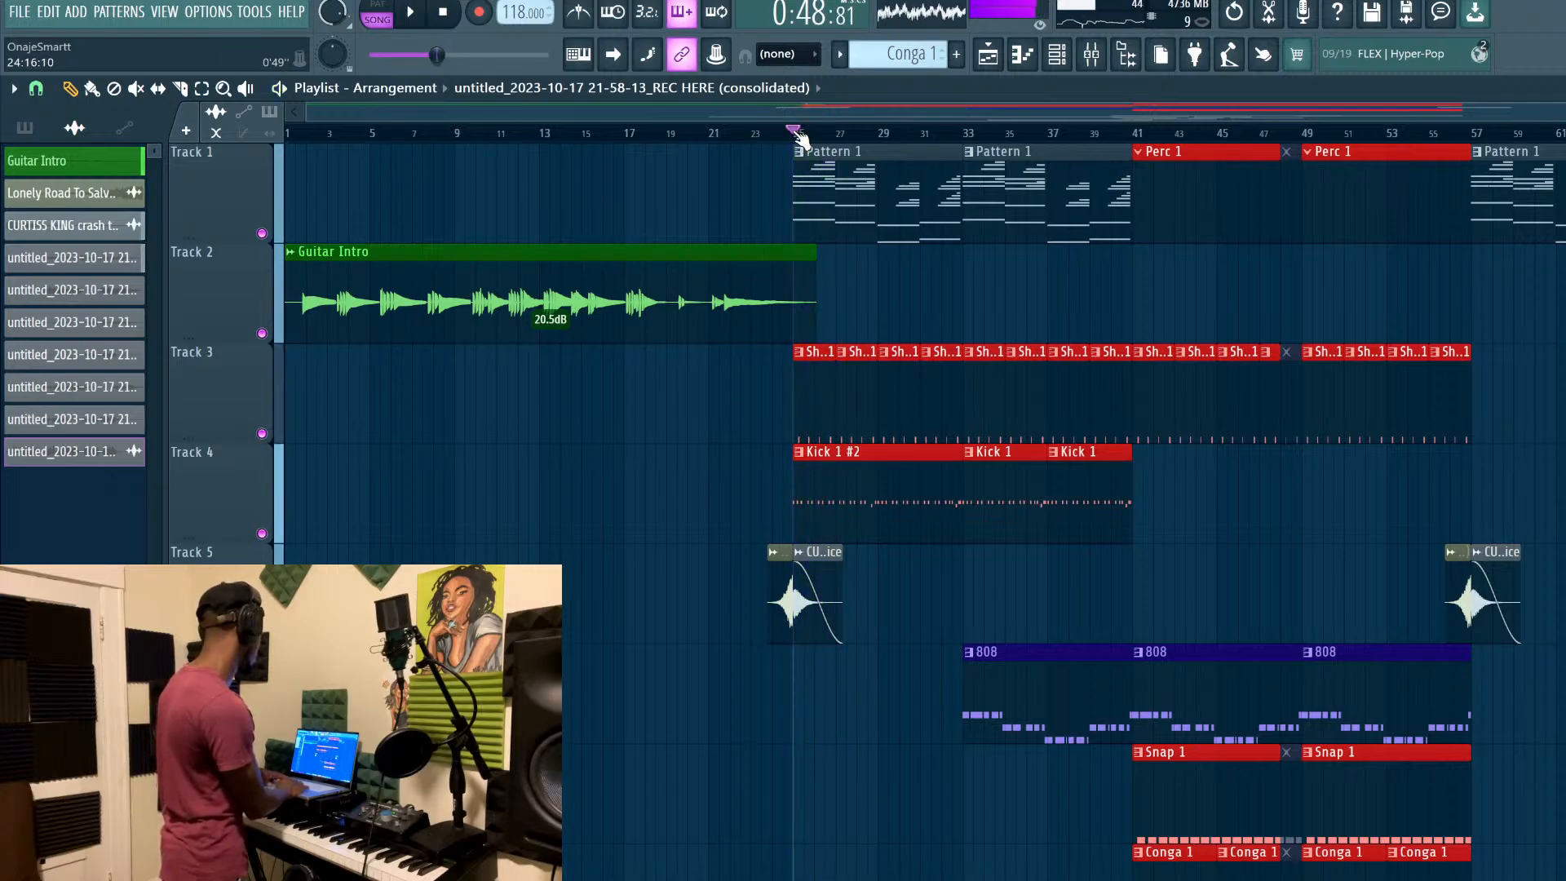
# Open the Pitcher effect on the REC HERE mixer track and set its key to E minor
pyautogui.click(1092, 57)
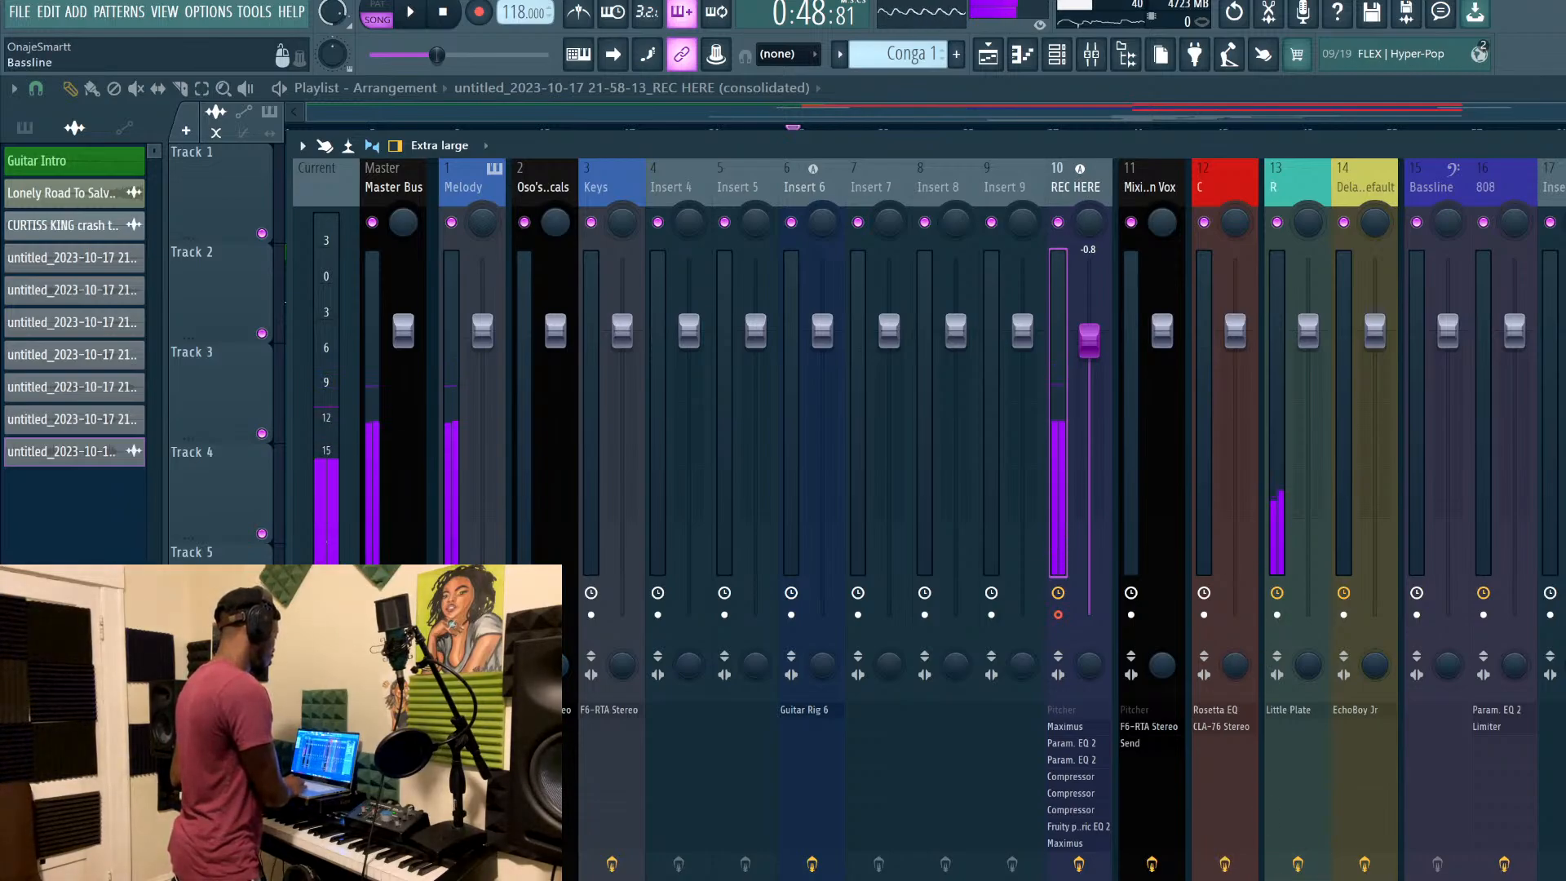
pyautogui.click(1061, 710)
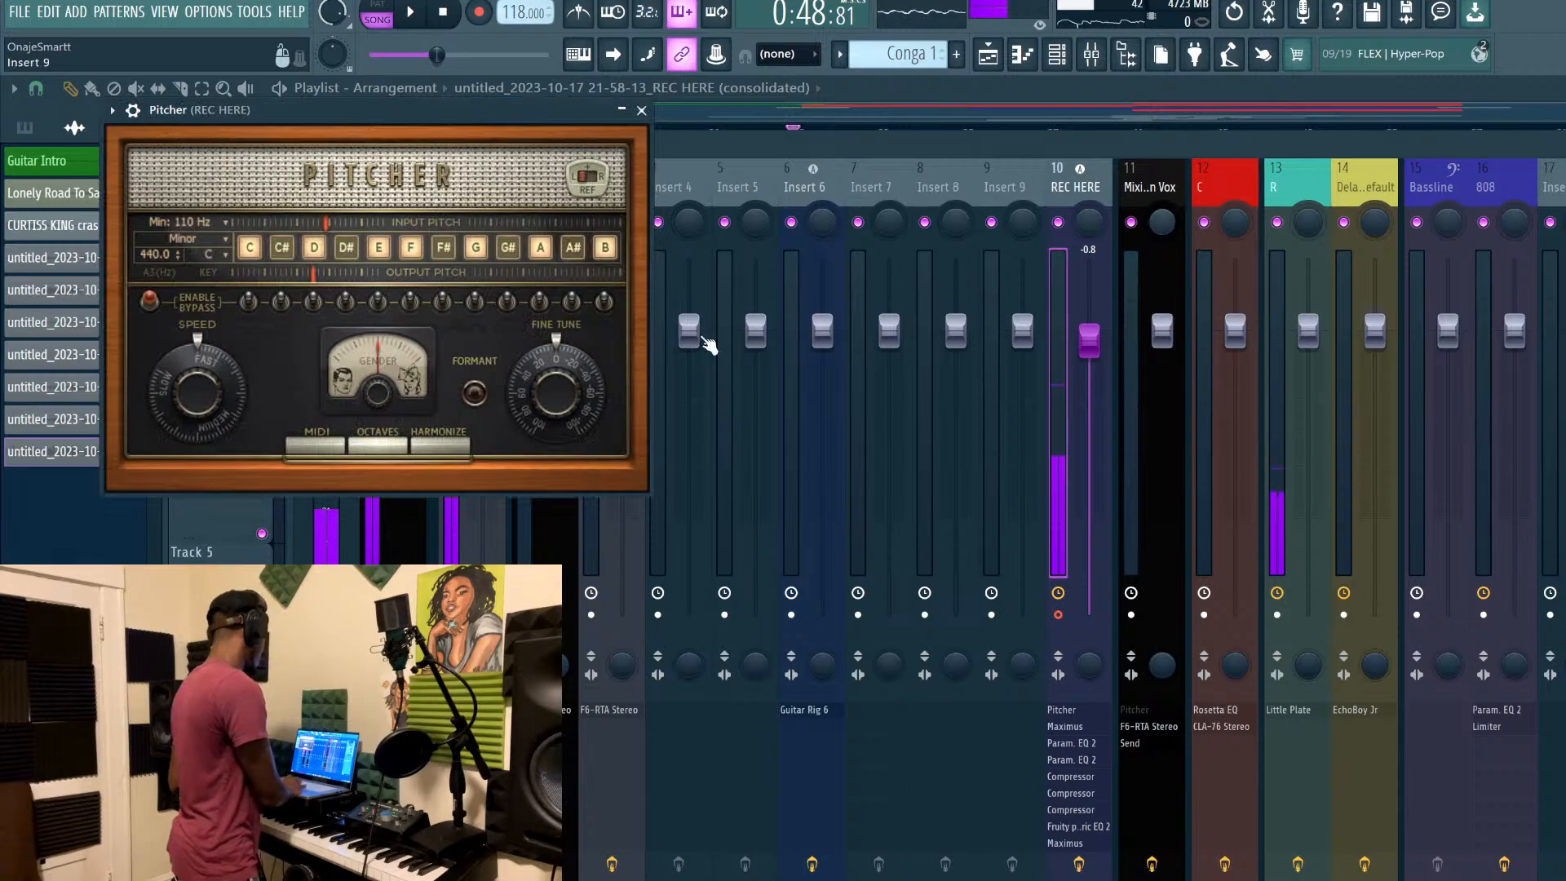
pyautogui.click(222, 252)
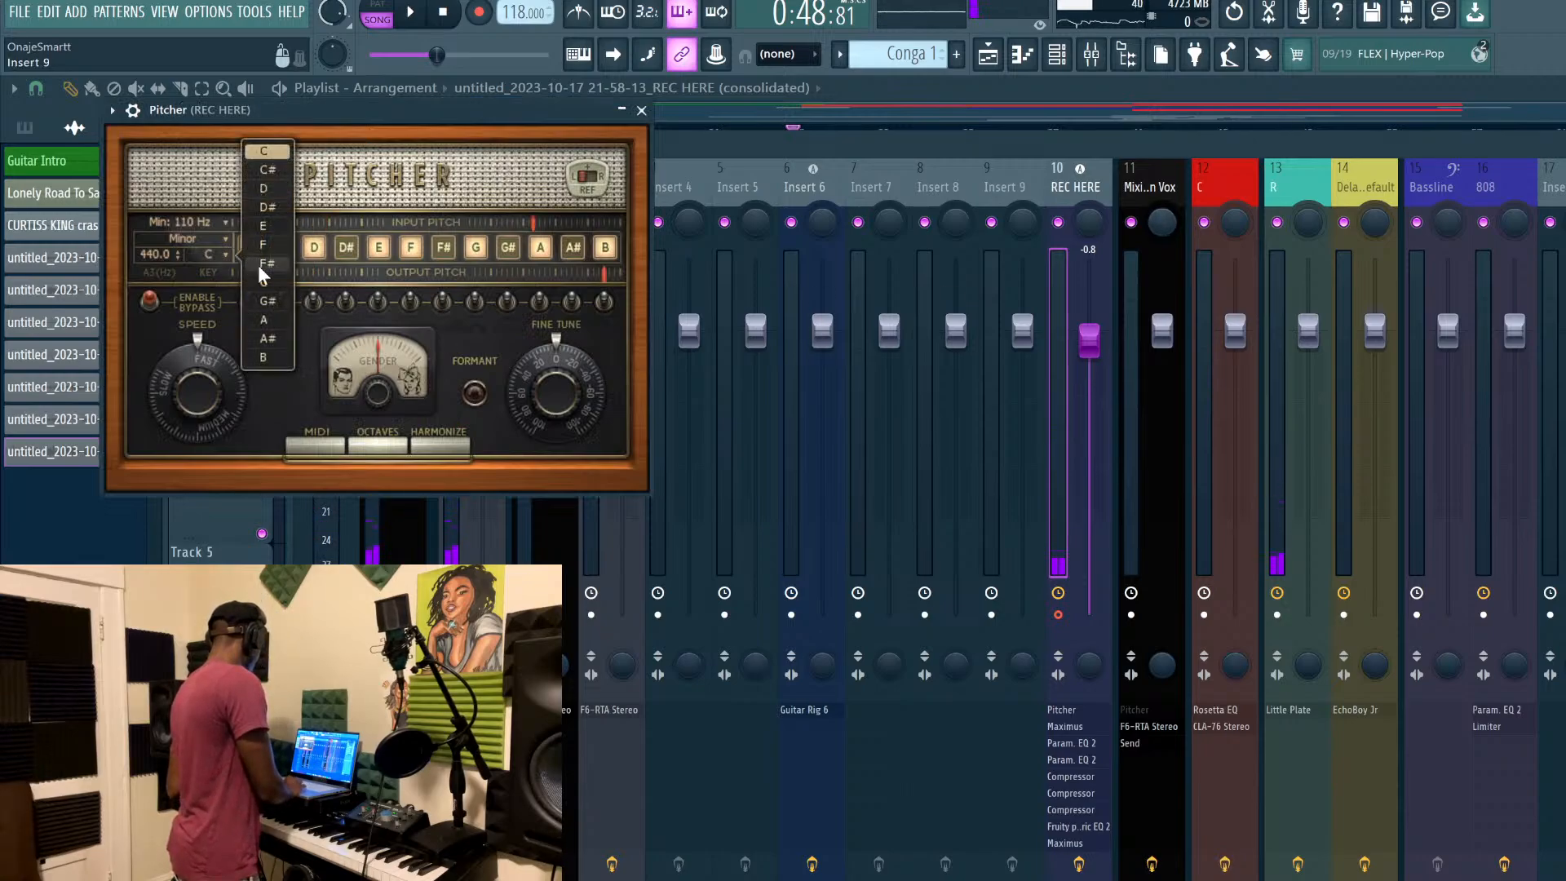
pyautogui.click(277, 225)
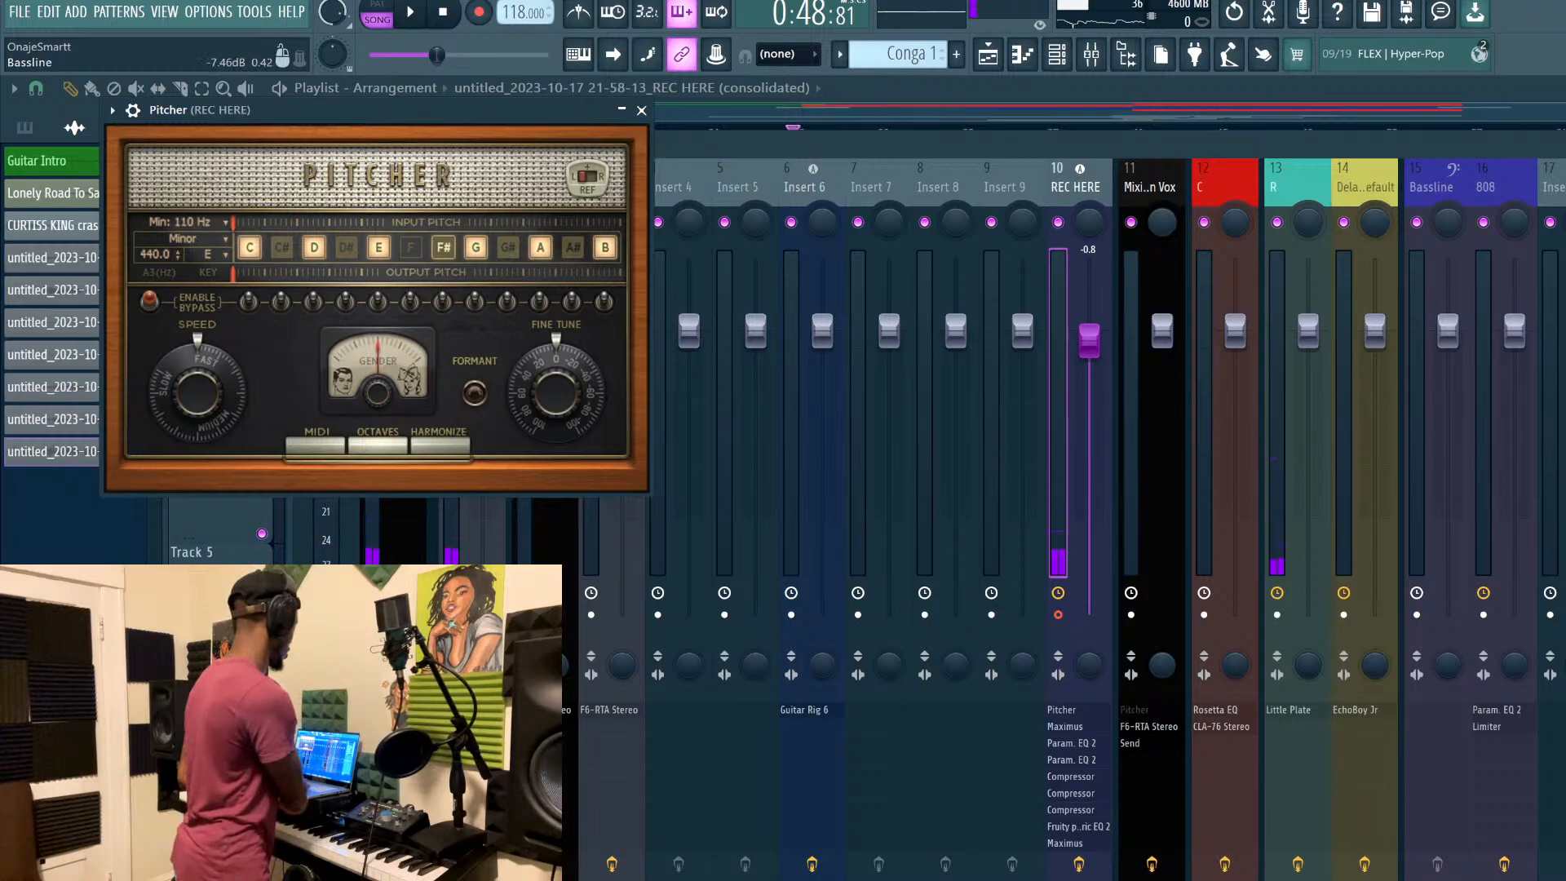
# Save the project and return to the playlist arrangement
pyautogui.click(1564, 244)
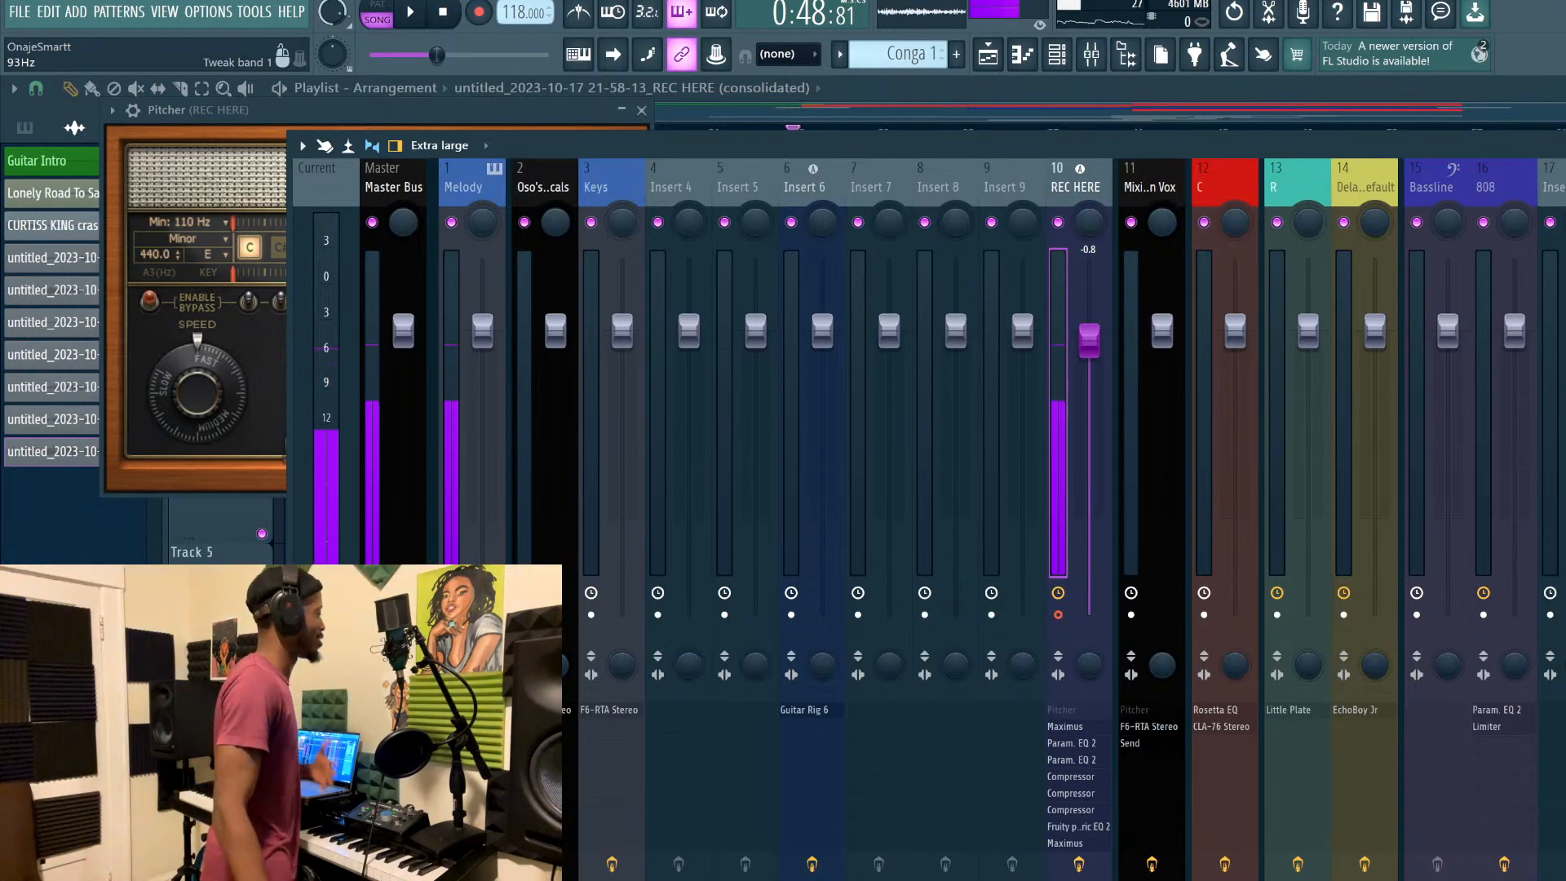
pyautogui.hotkey('ctrl', 's')
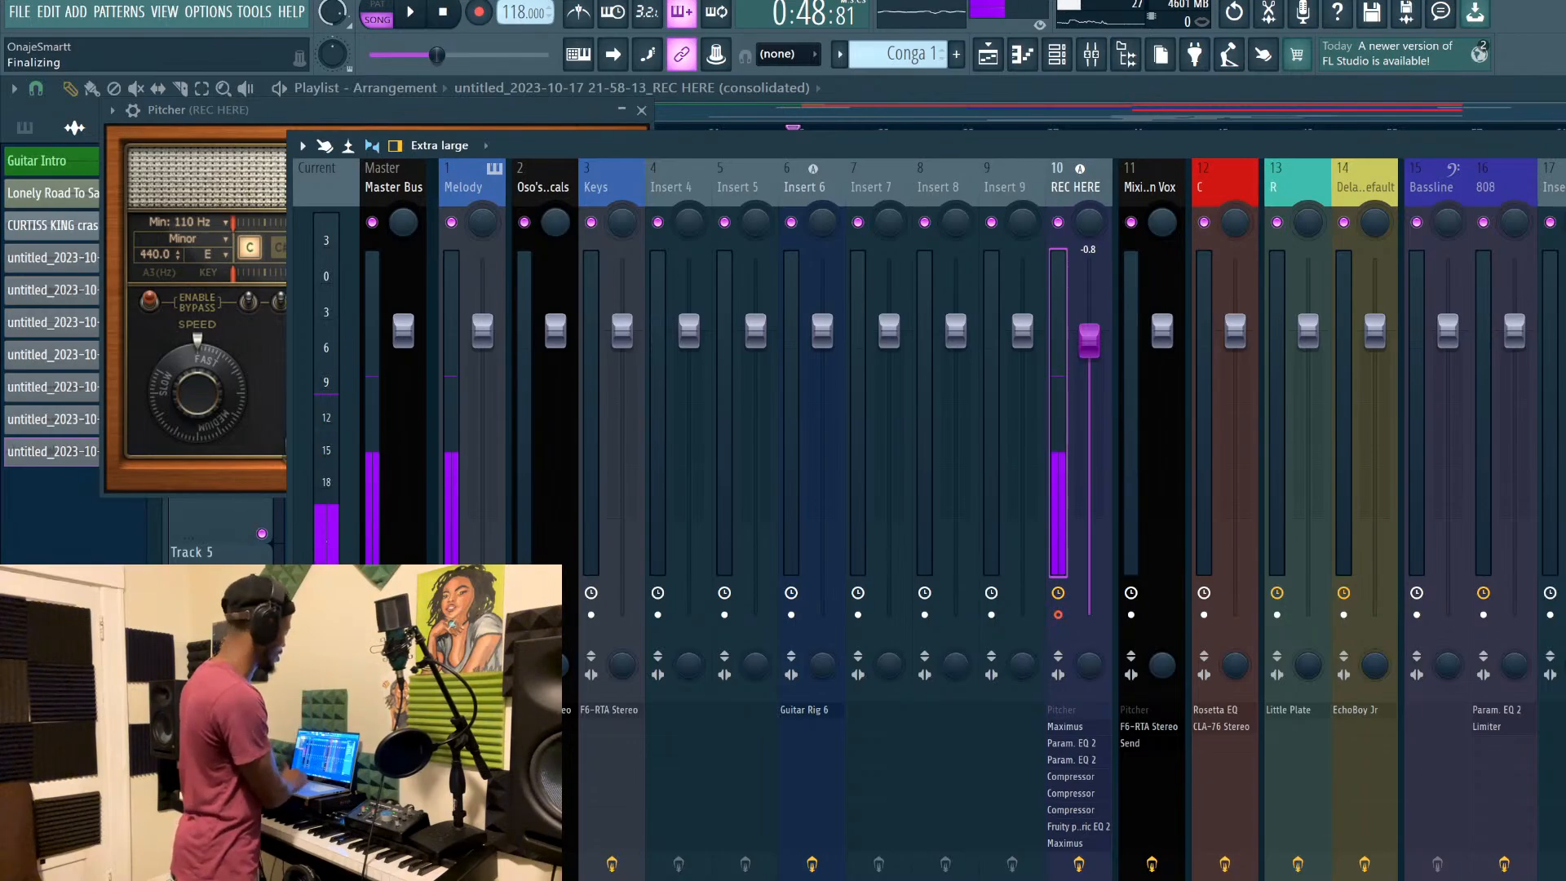
pyautogui.press('F5')
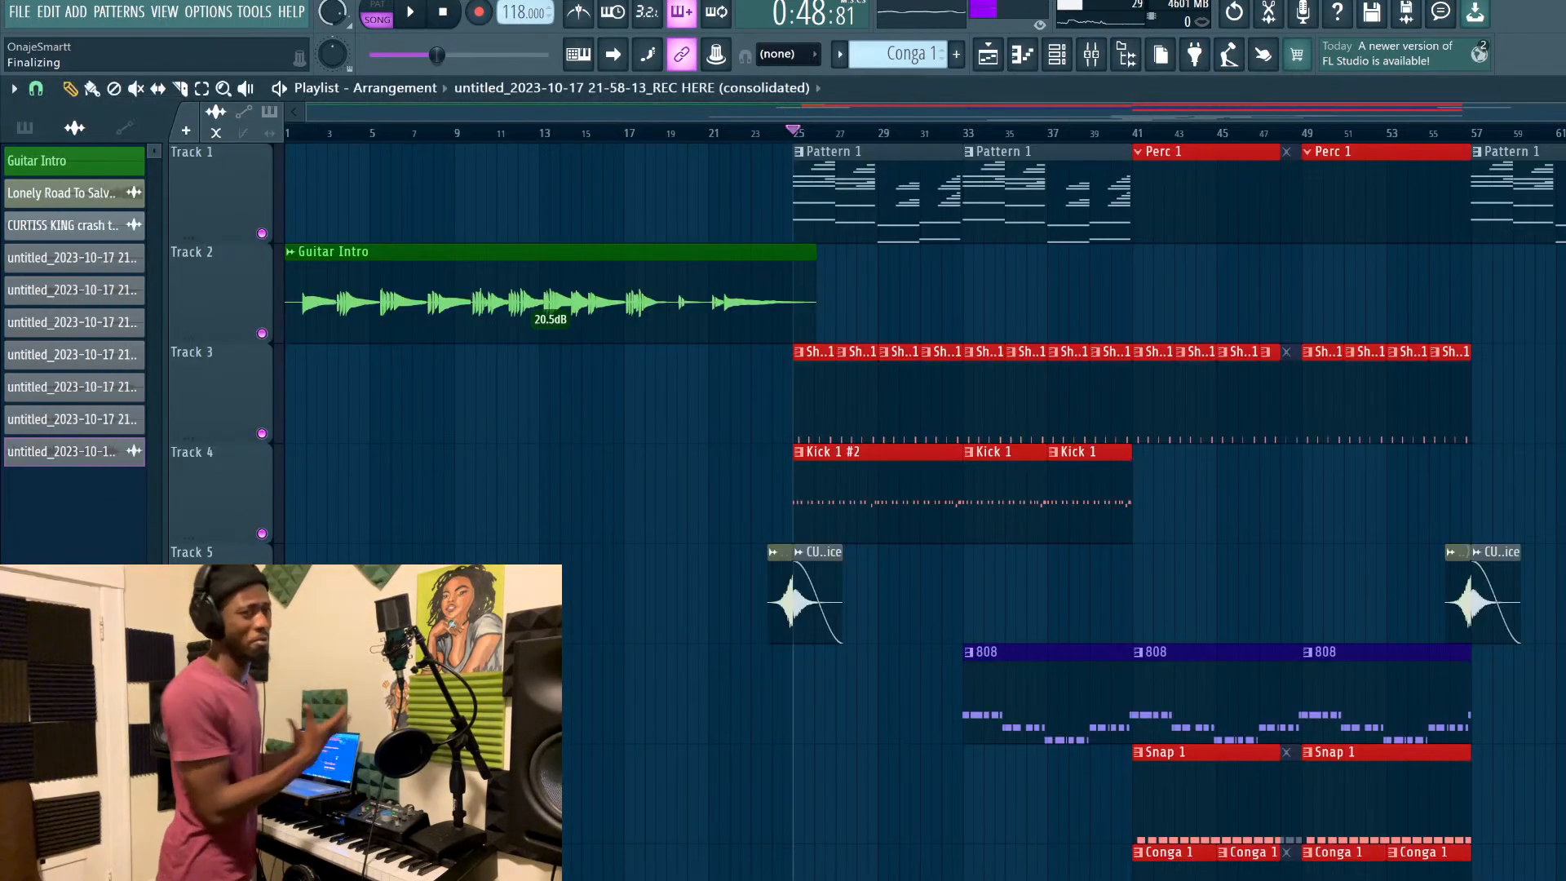